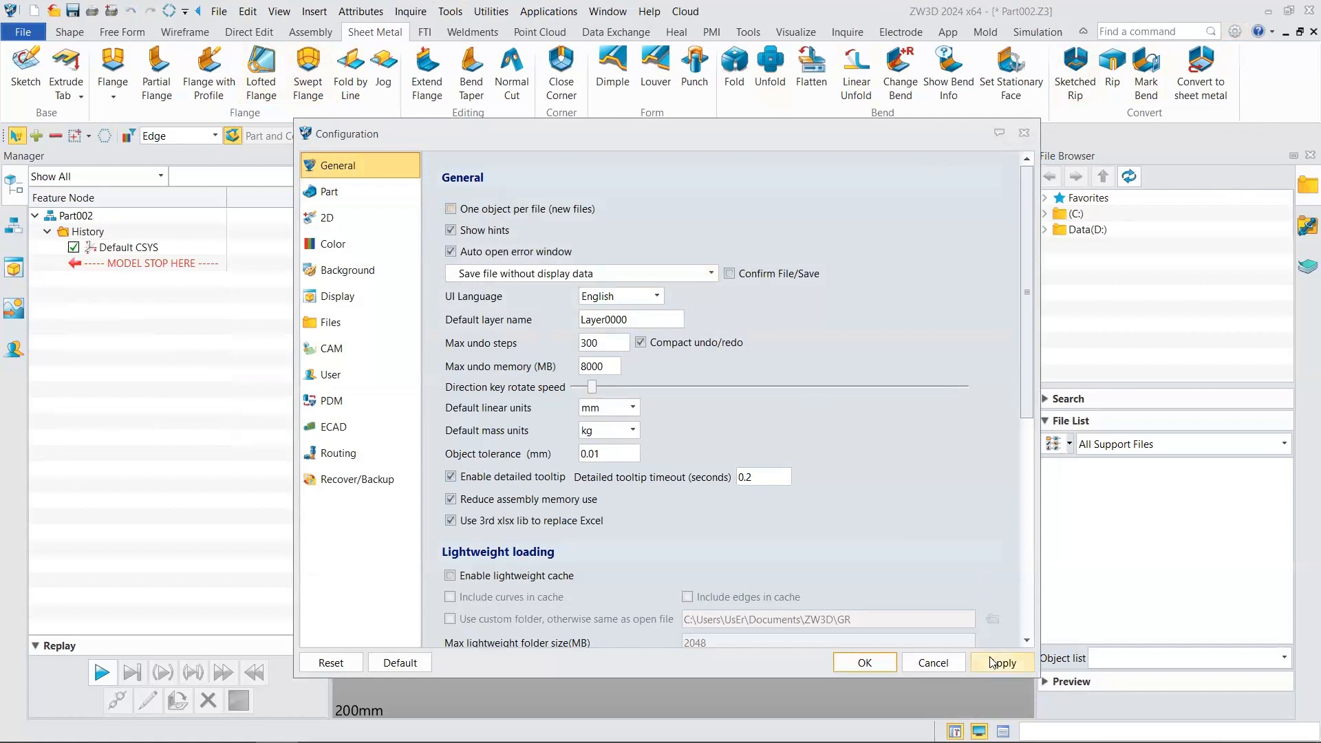
- Accept the configuration settings and close the Part001, Super Unfold Cases and Dimple louver punch files
{"action": "left_click", "coordinate": [868, 662]}
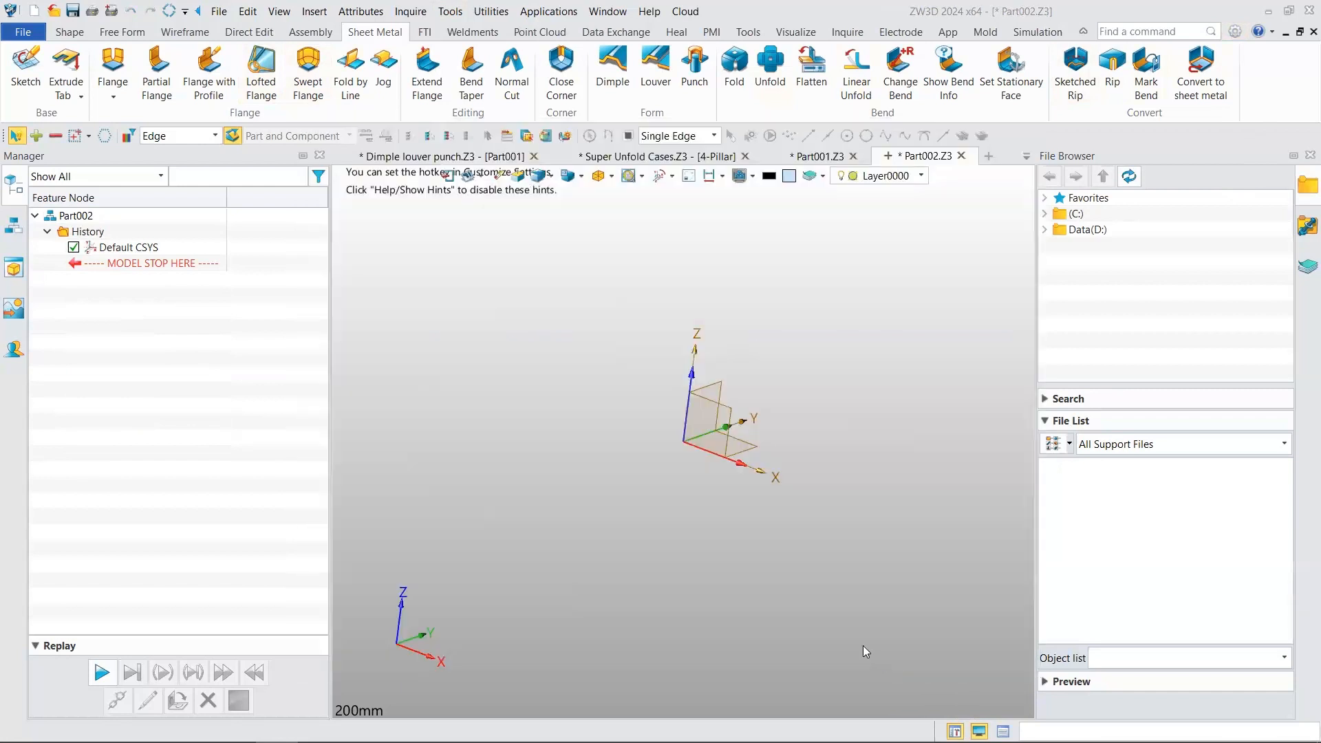
{"action": "left_click", "coordinate": [853, 156]}
{"action": "left_click", "coordinate": [693, 446]}
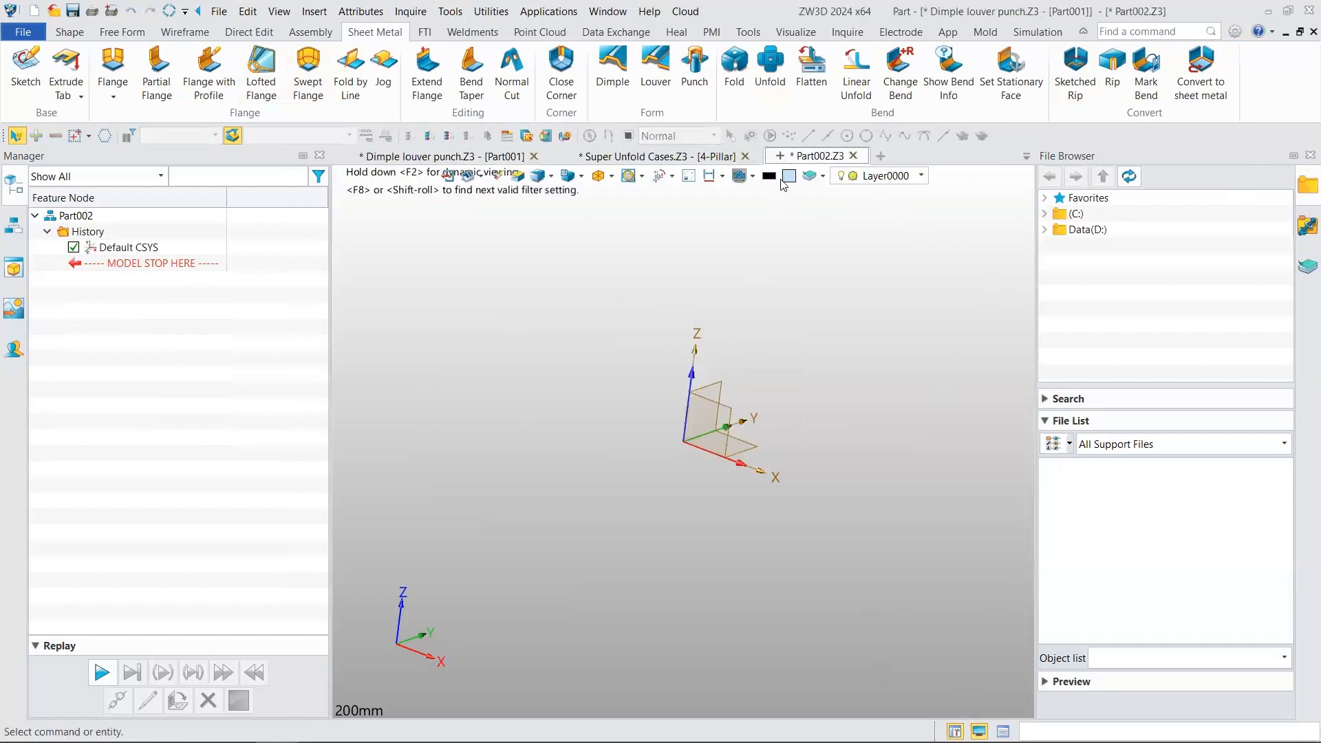
{"action": "left_click", "coordinate": [745, 157]}
{"action": "left_click", "coordinate": [709, 446]}
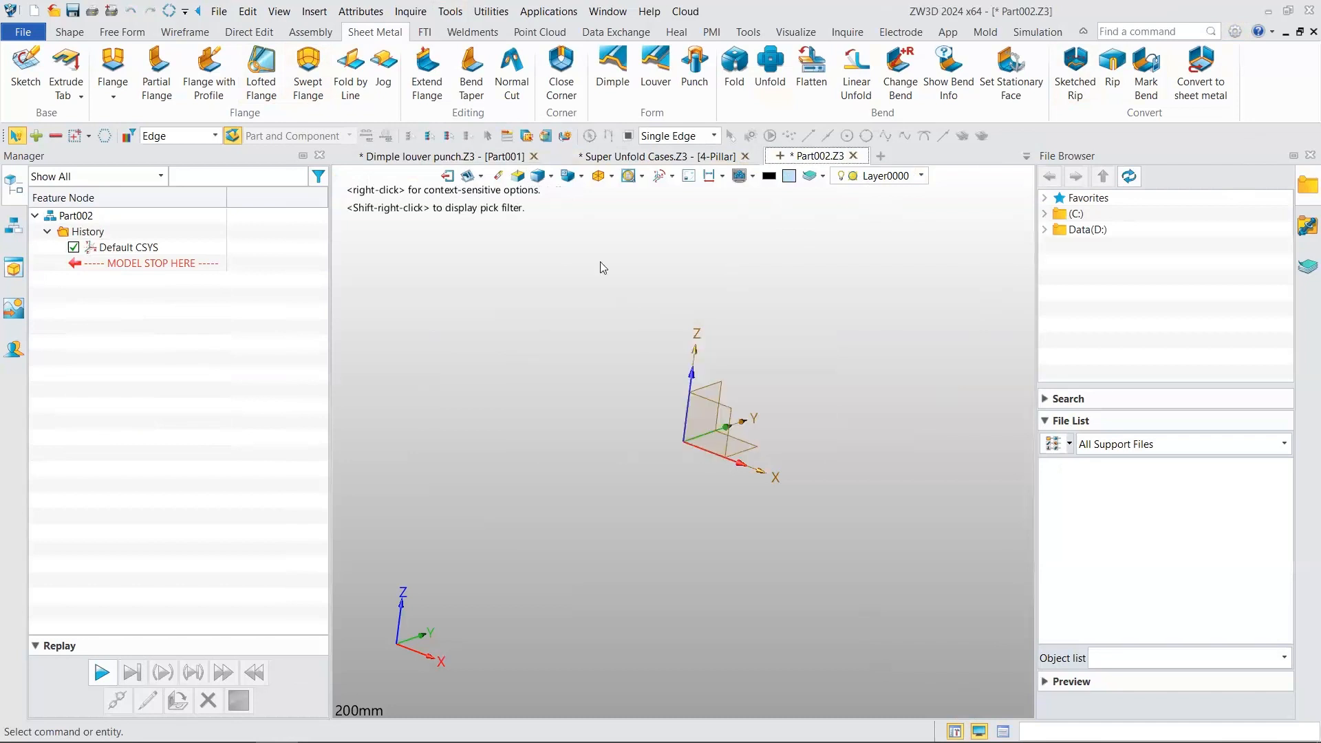
{"action": "left_click", "coordinate": [534, 156]}
{"action": "left_click", "coordinate": [718, 449]}
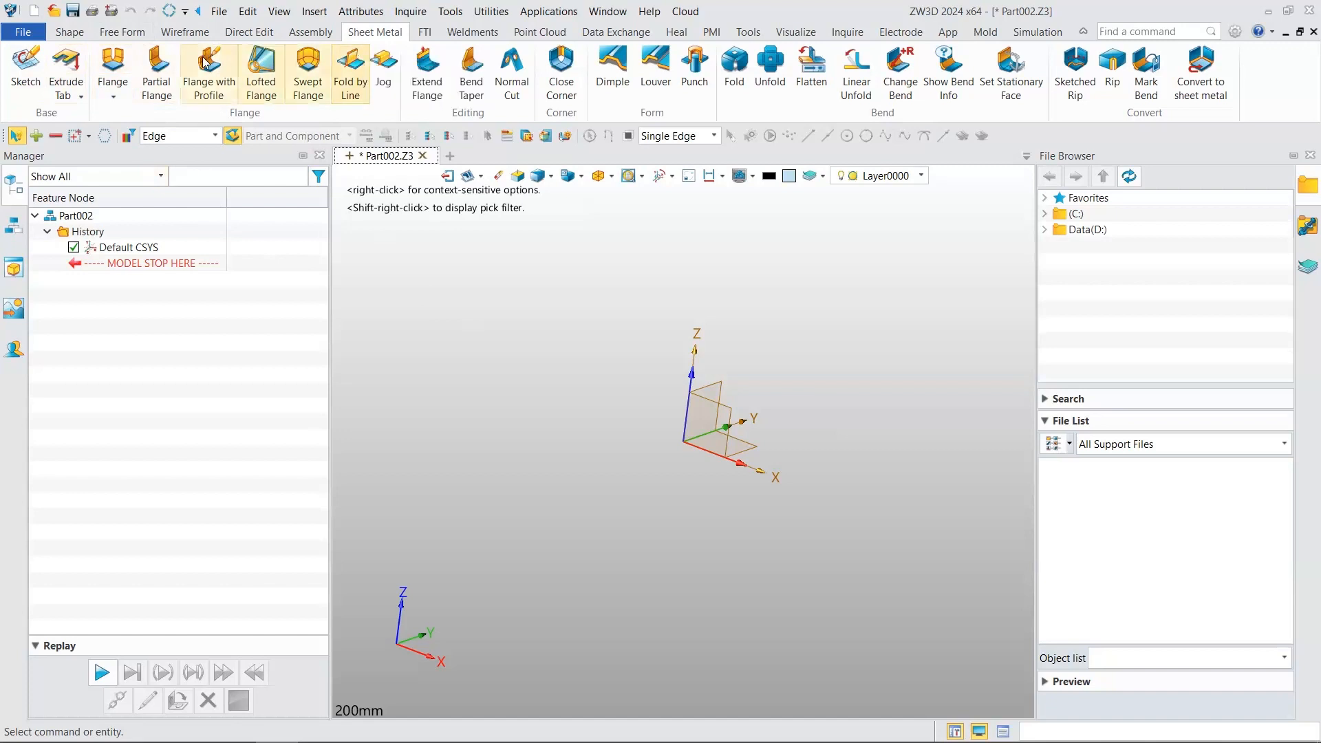
{"action": "left_click", "coordinate": [68, 32]}
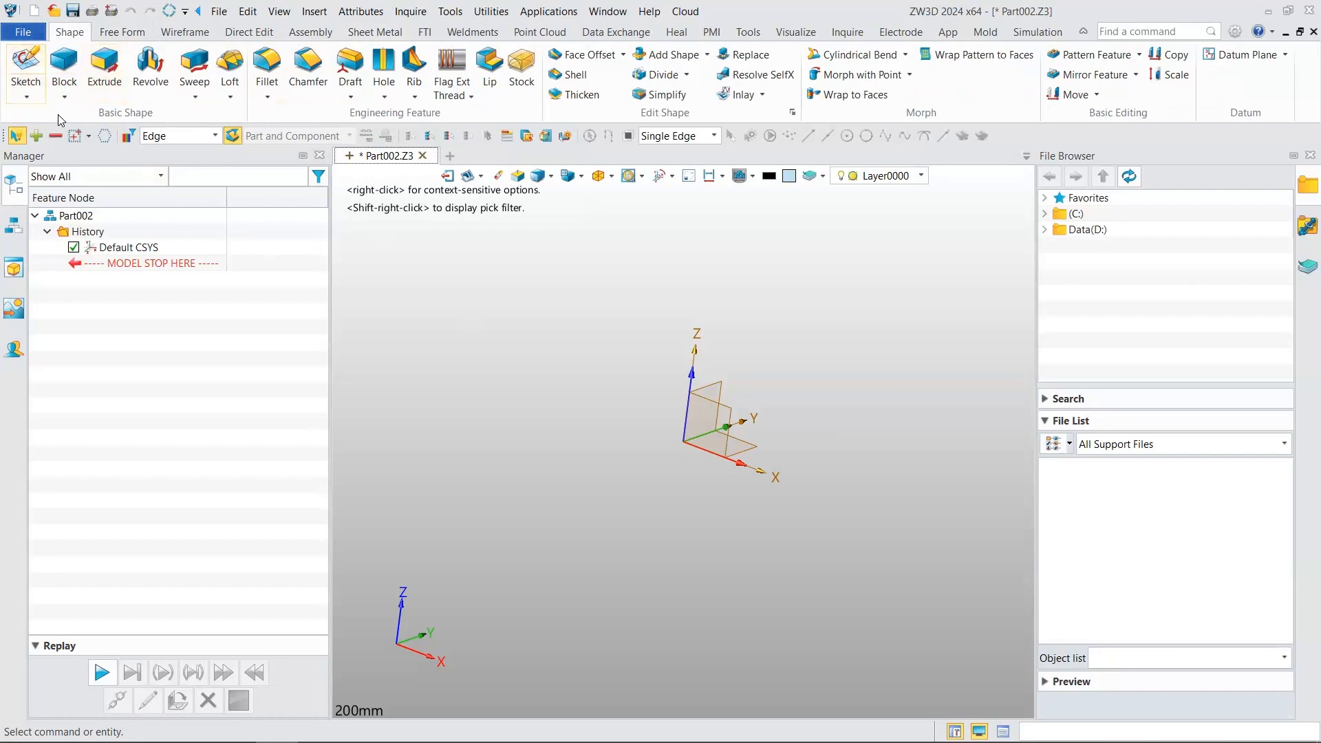
{"action": "left_click", "coordinate": [375, 33]}
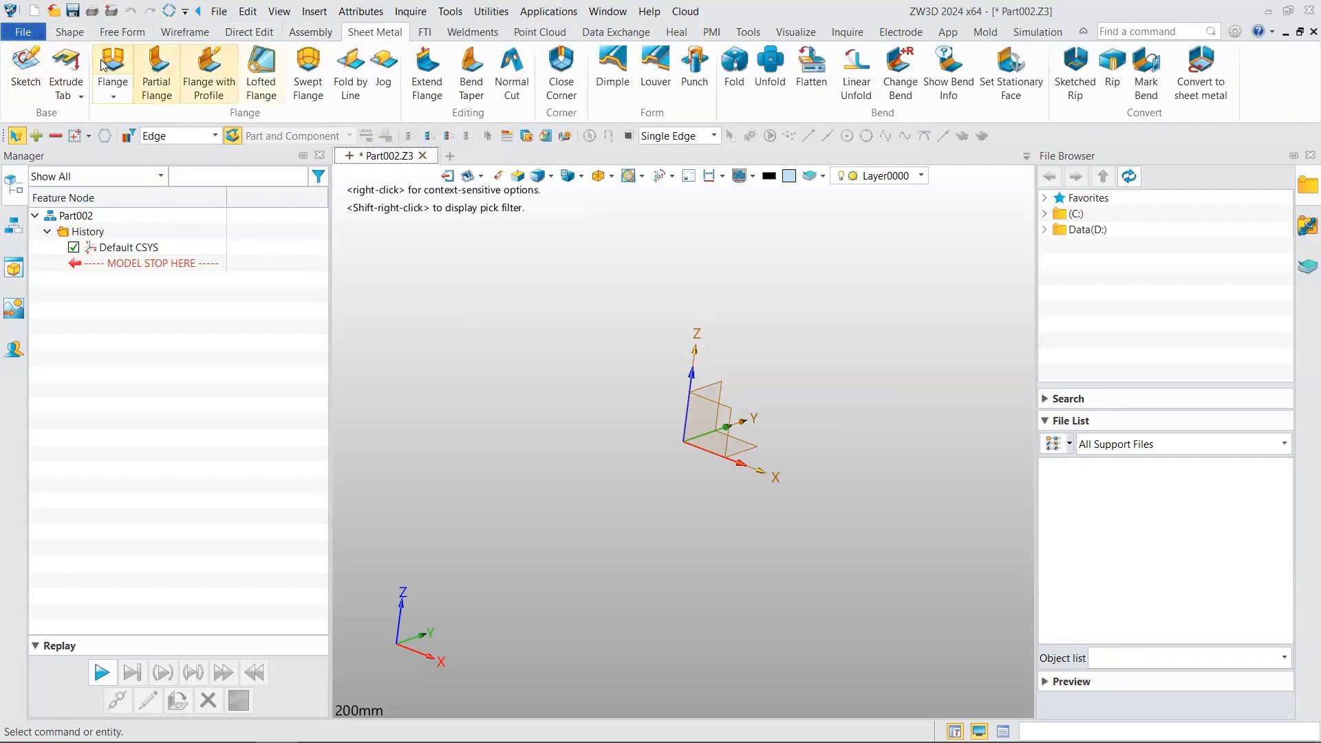
{"action": "left_click", "coordinate": [69, 33]}
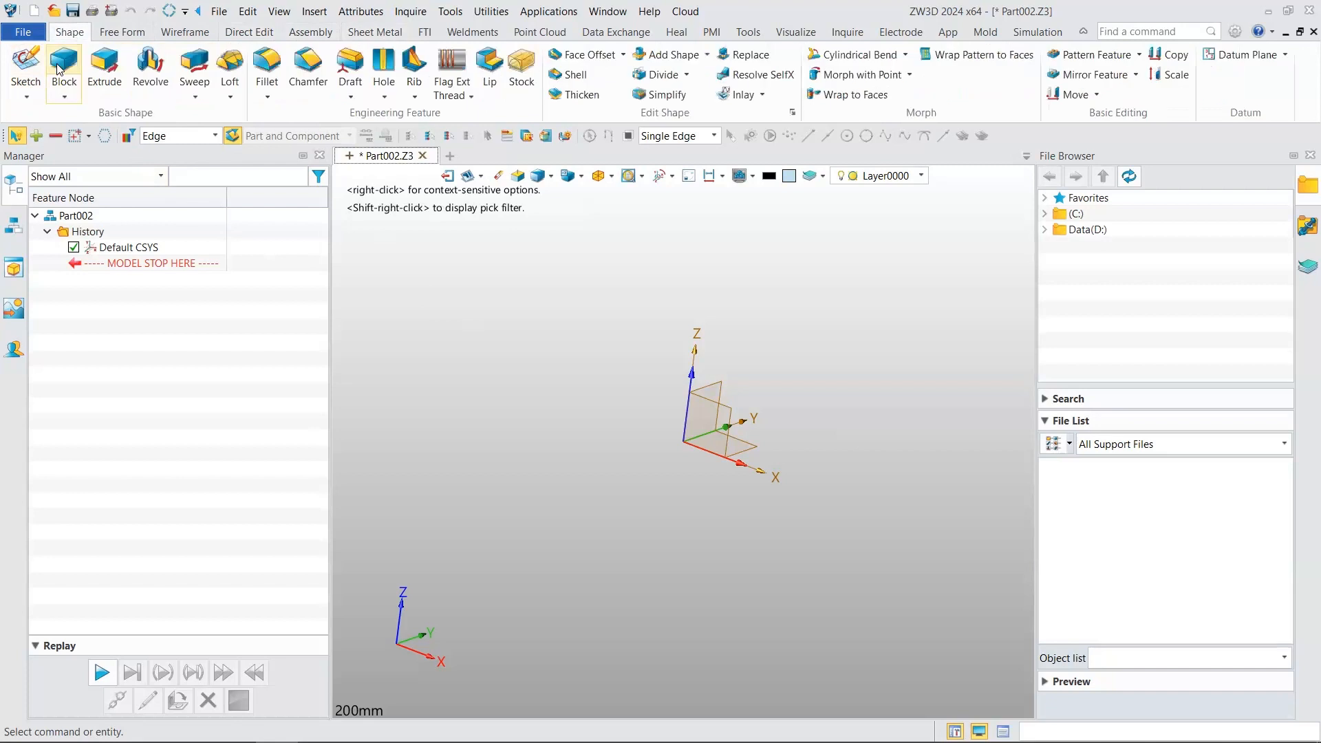
{"action": "left_click", "coordinate": [375, 32]}
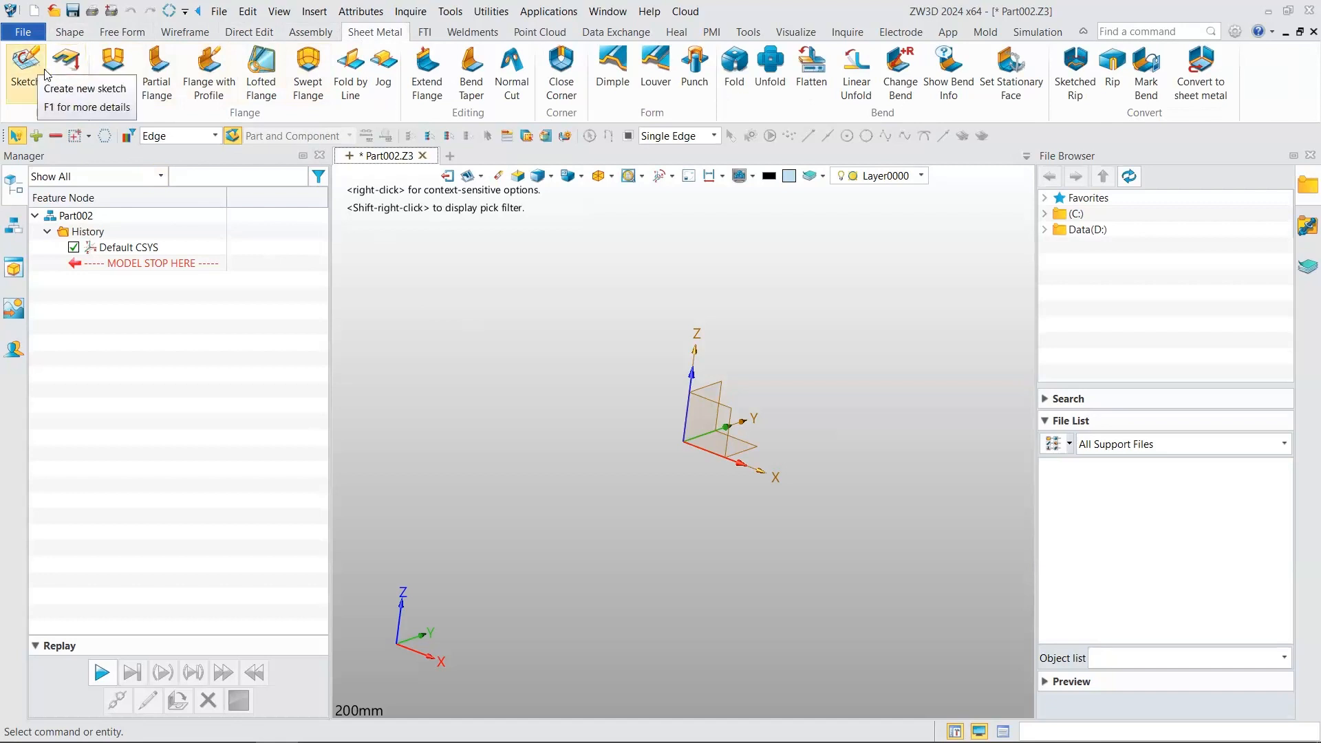
- Sketch a rectangle about 144 mm wide and 108 mm high, centred on the origin of the XY plane, and finish the sketch
{"action": "left_click", "coordinate": [19, 76]}
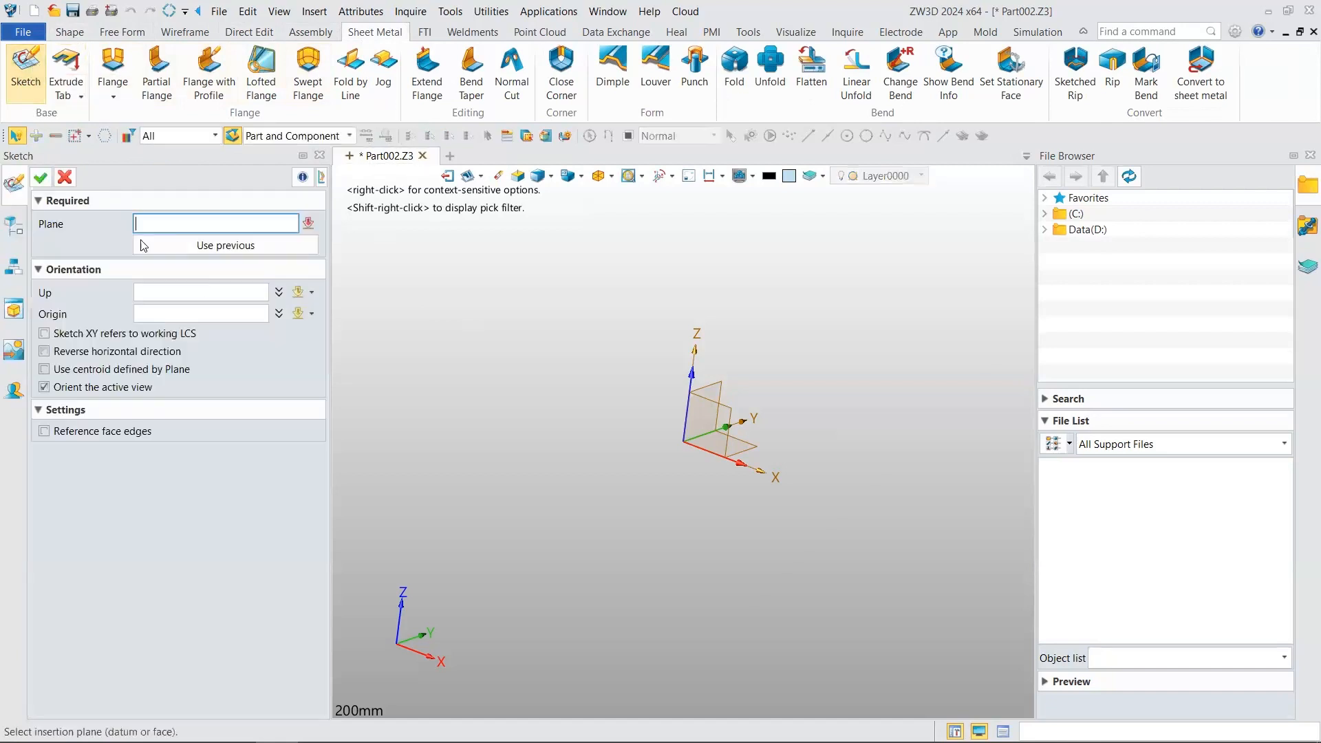
{"action": "left_click", "coordinate": [759, 444]}
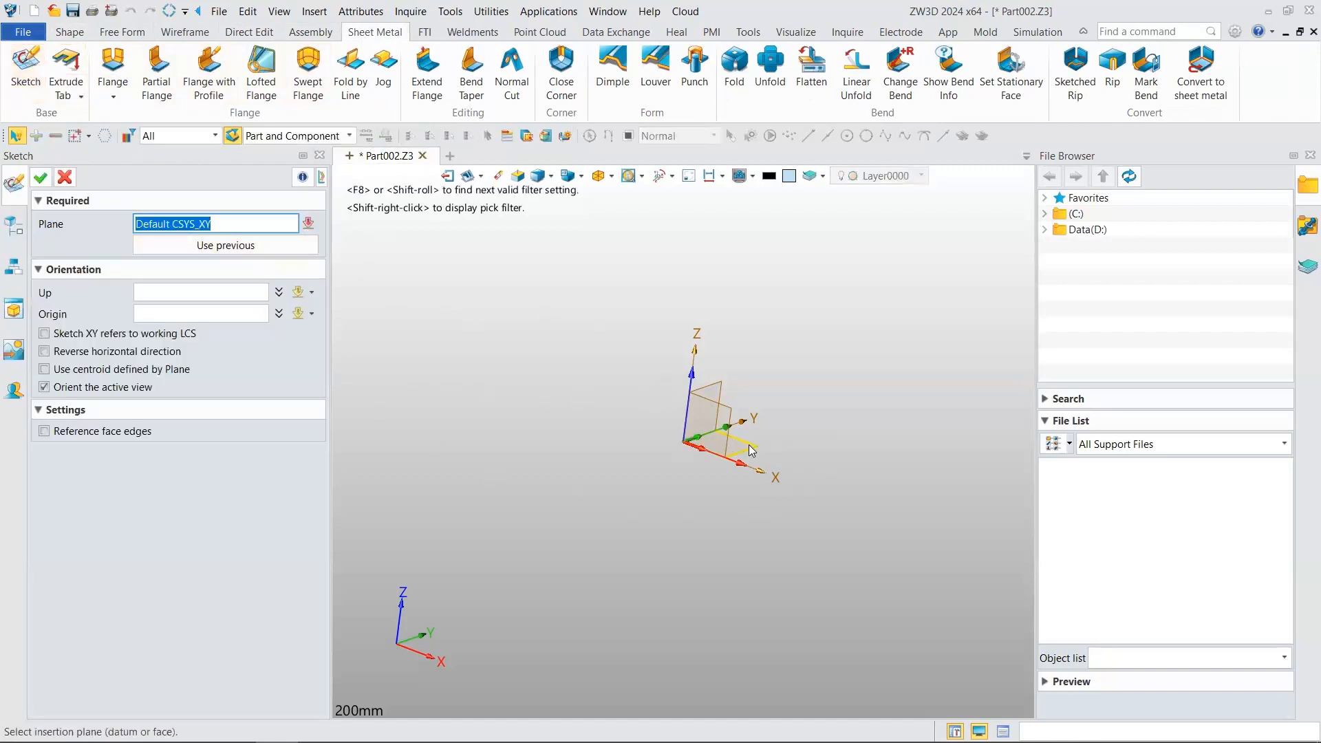
{"action": "left_click", "coordinate": [41, 178]}
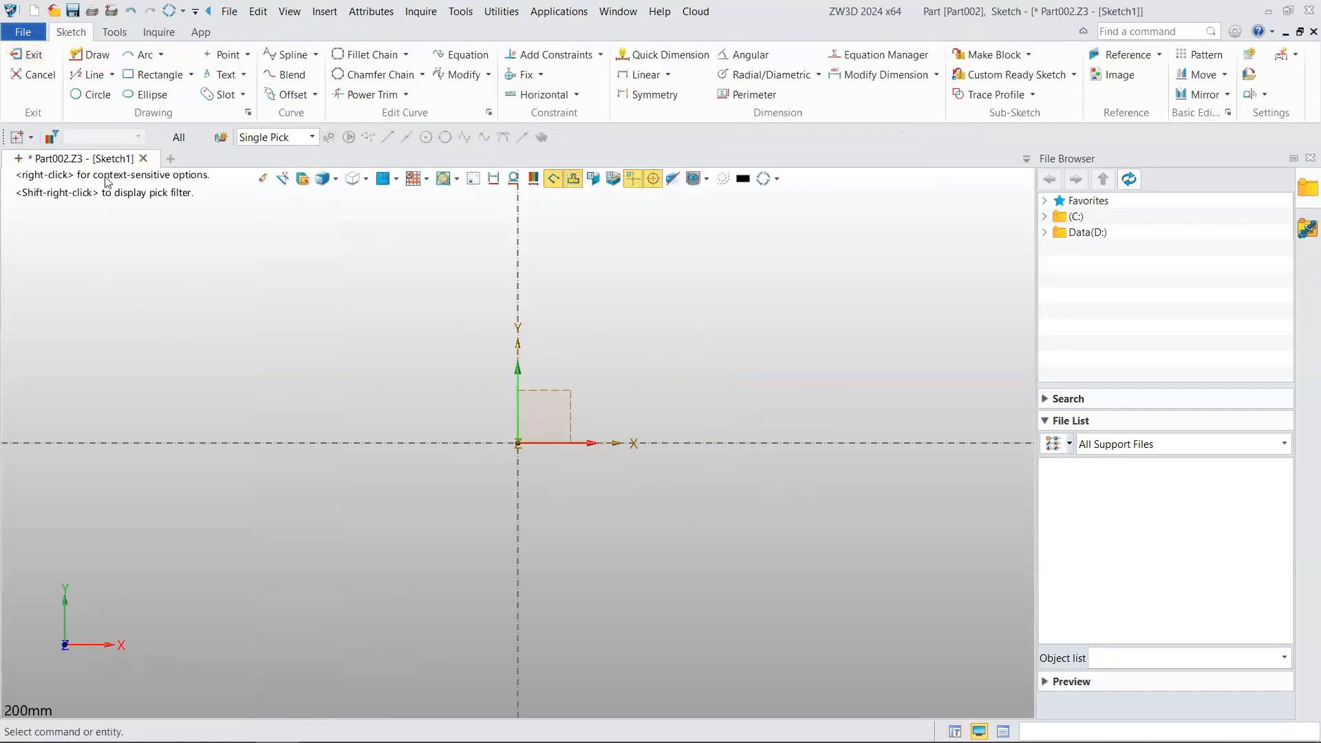
{"action": "left_click", "coordinate": [151, 75]}
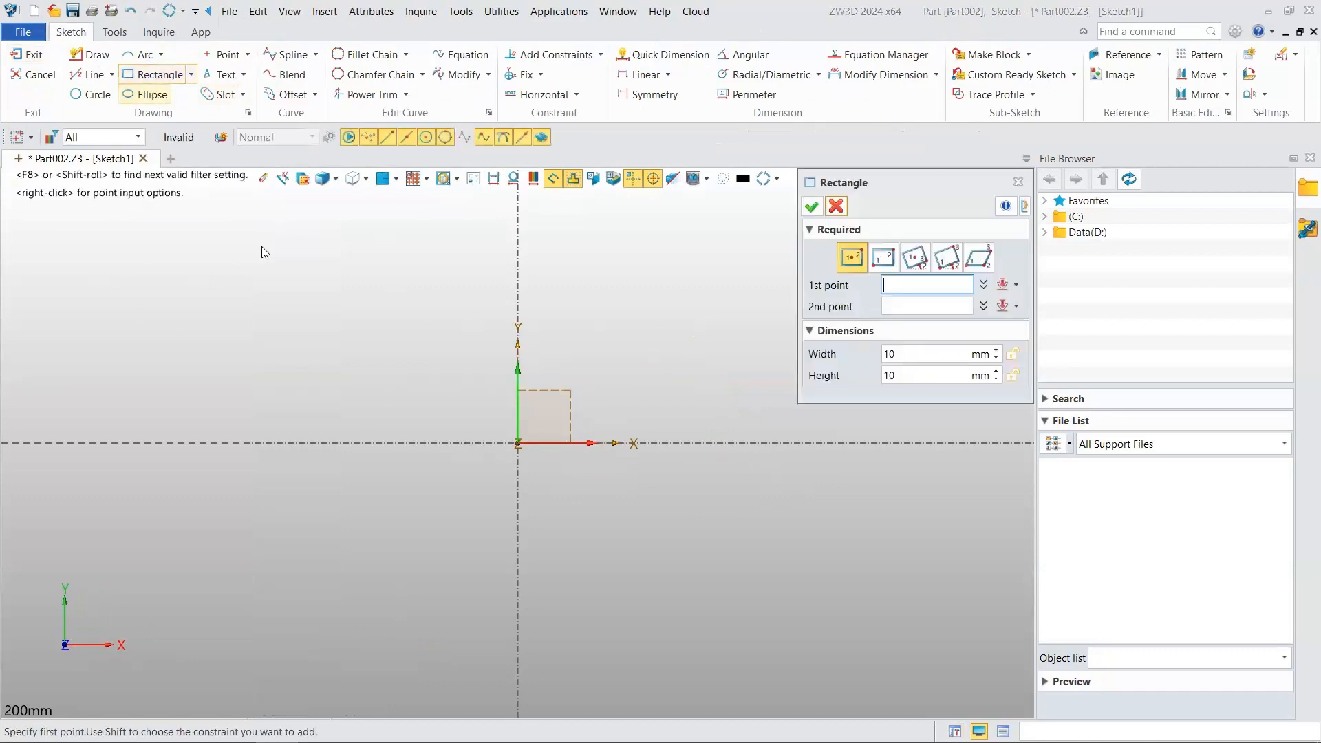
{"action": "left_click", "coordinate": [518, 443]}
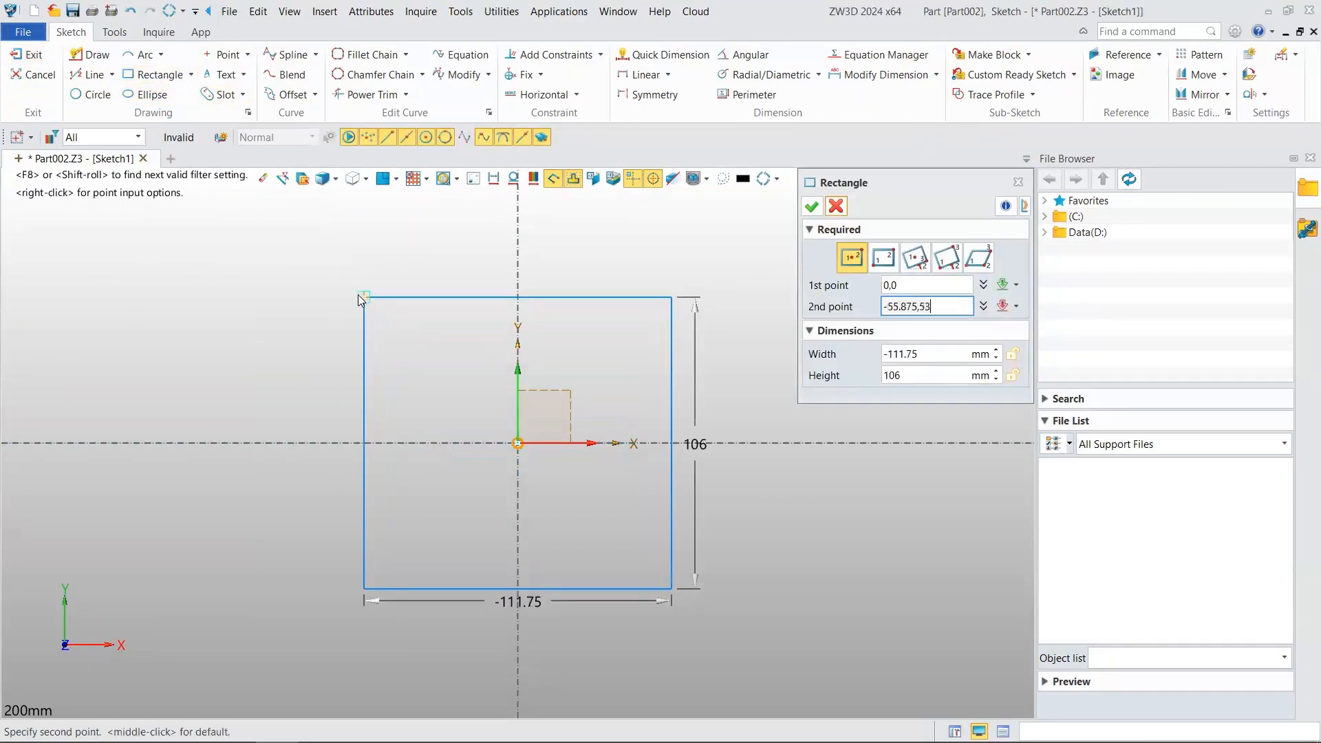
{"action": "left_click", "coordinate": [320, 295]}
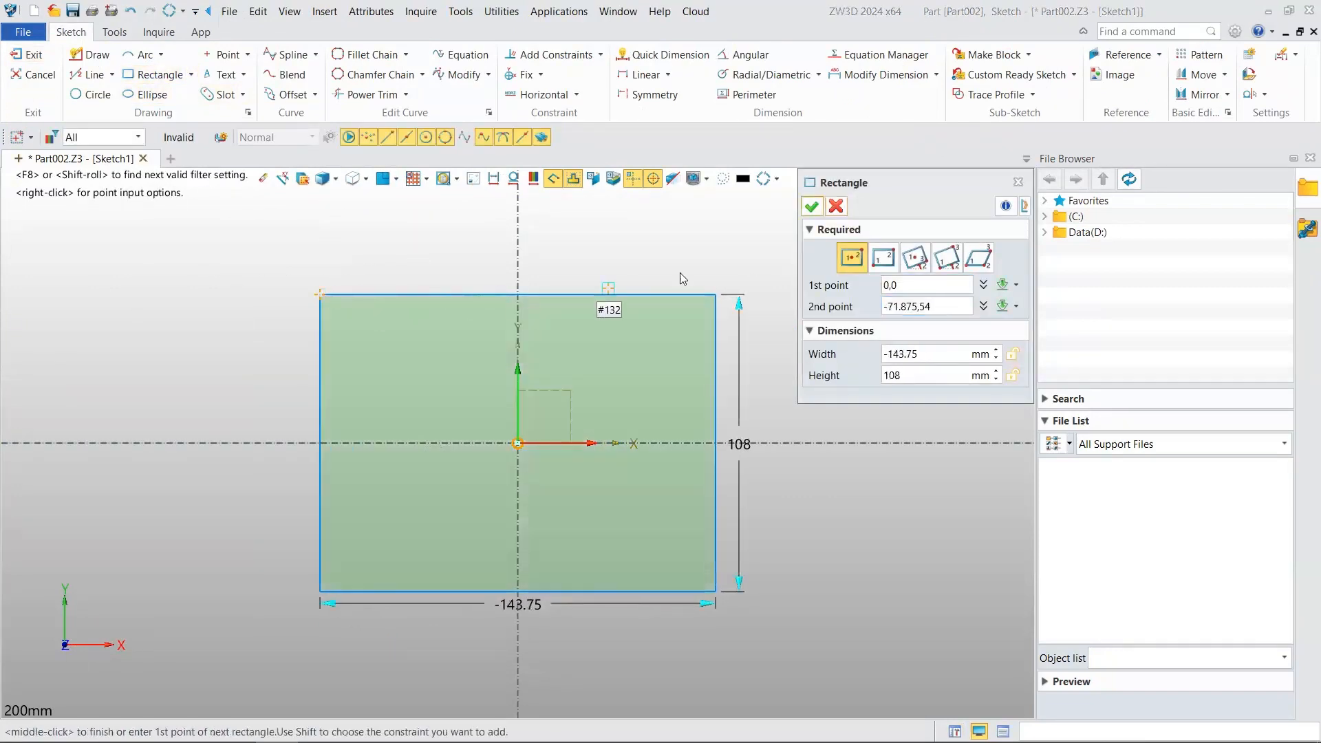
{"action": "left_click", "coordinate": [812, 207]}
{"action": "left_click", "coordinate": [31, 55]}
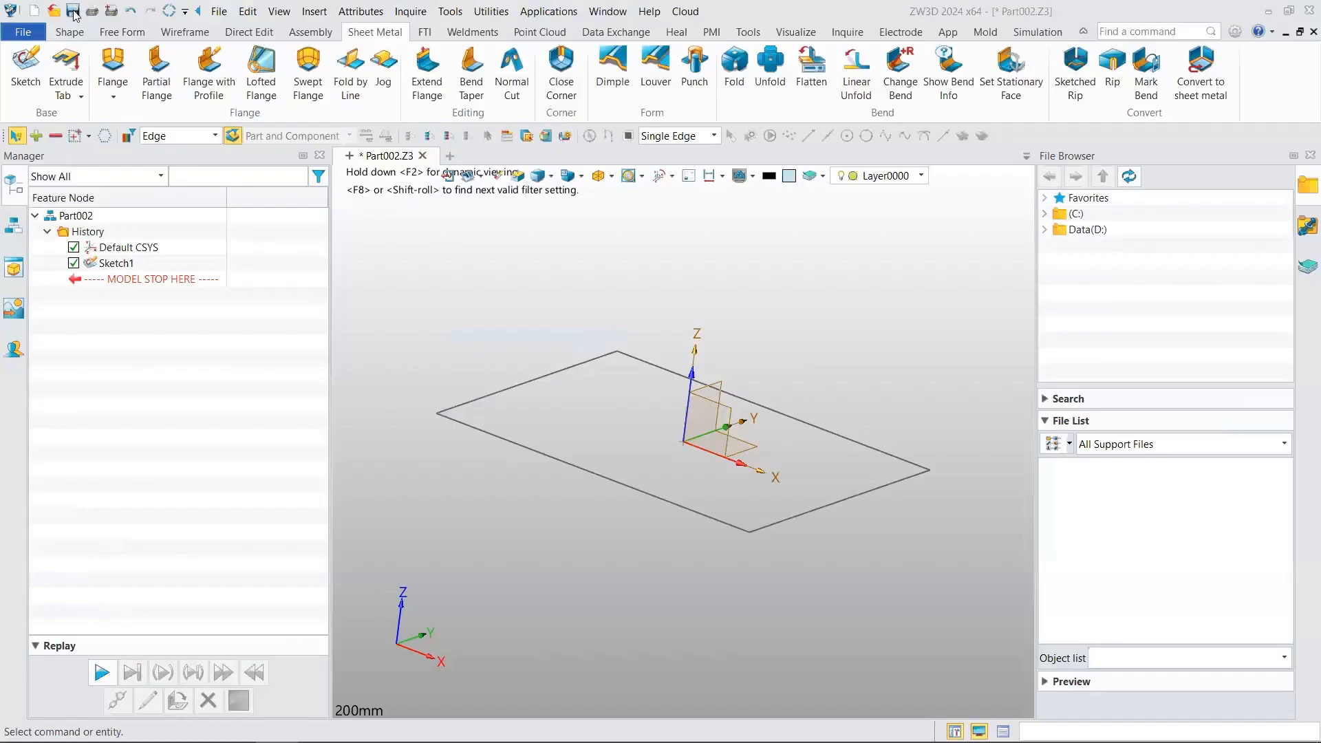
- Start an Extrude Tab with the rectangle sketch as its profile
{"action": "left_click", "coordinate": [65, 69]}
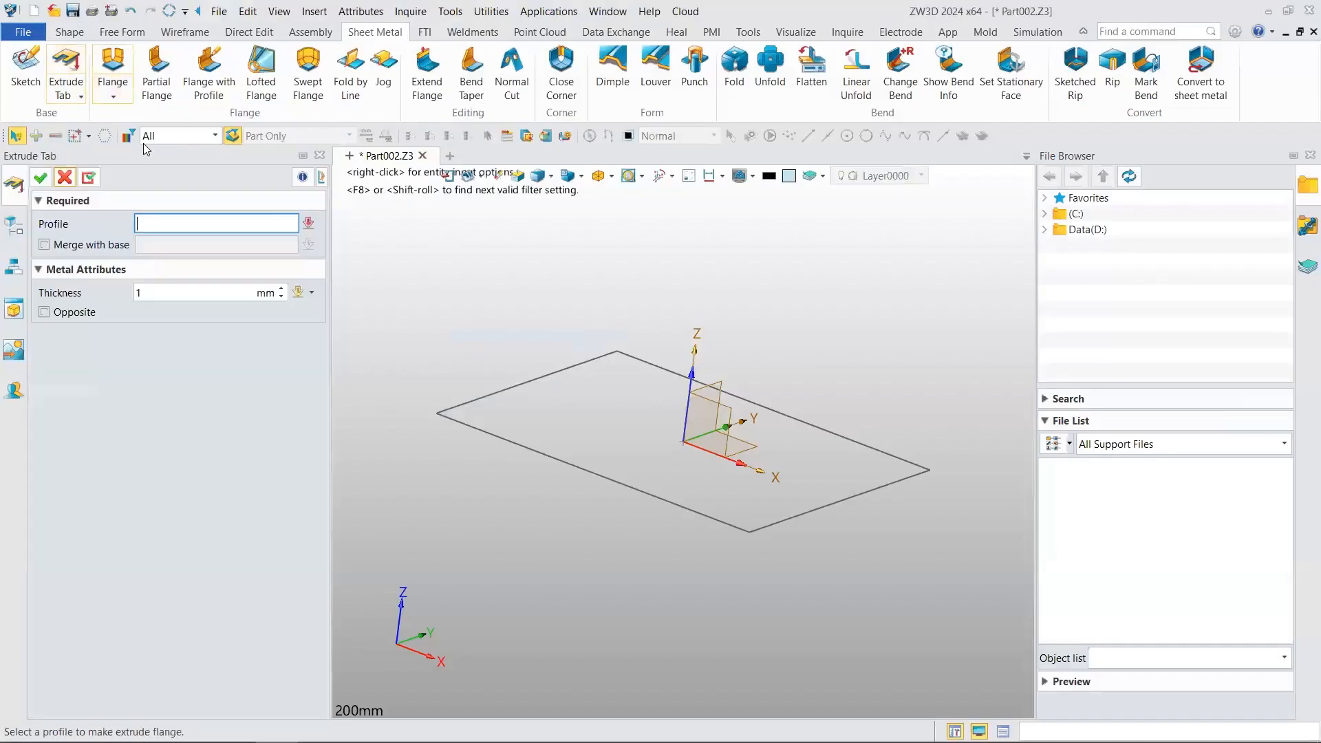
{"action": "left_click", "coordinate": [497, 390]}
{"action": "scroll", "coordinate": [496, 406], "scroll_direction": "up", "scroll_amount": 3}
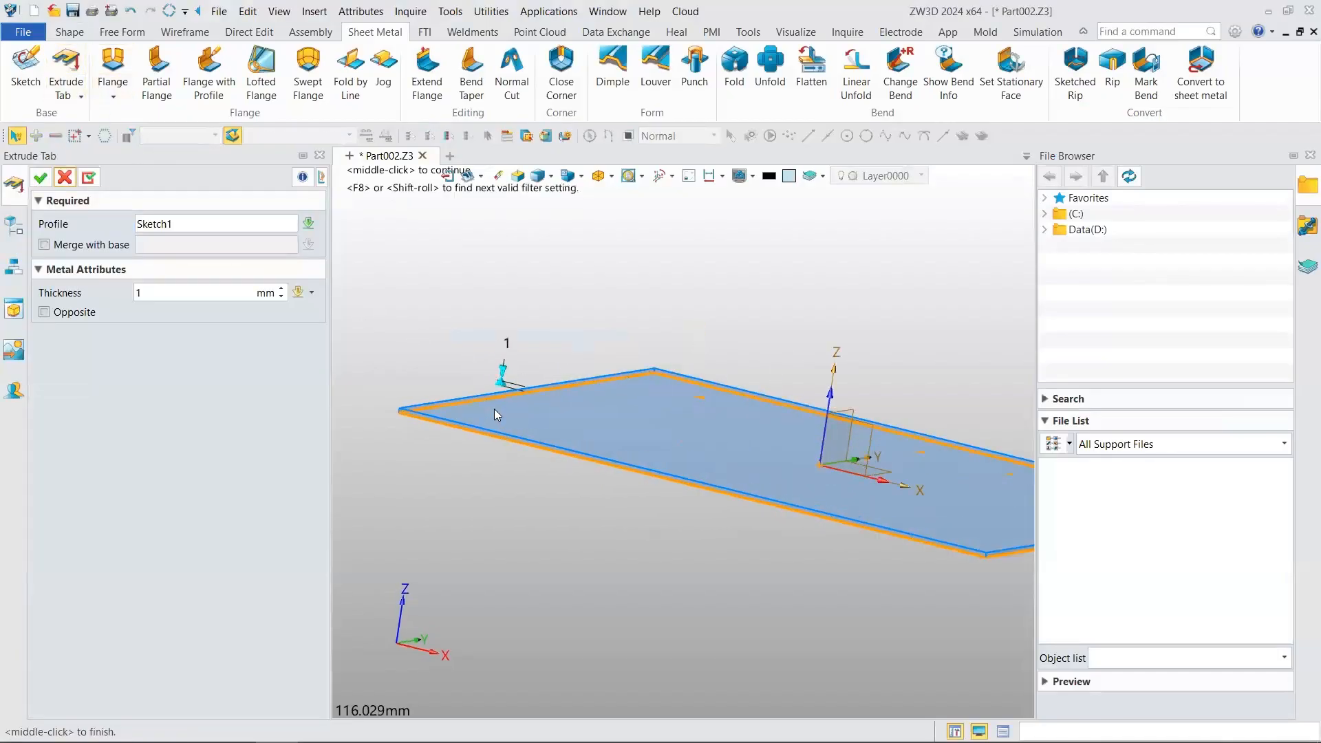
{"action": "scroll", "coordinate": [494, 409], "scroll_direction": "up", "scroll_amount": 2}
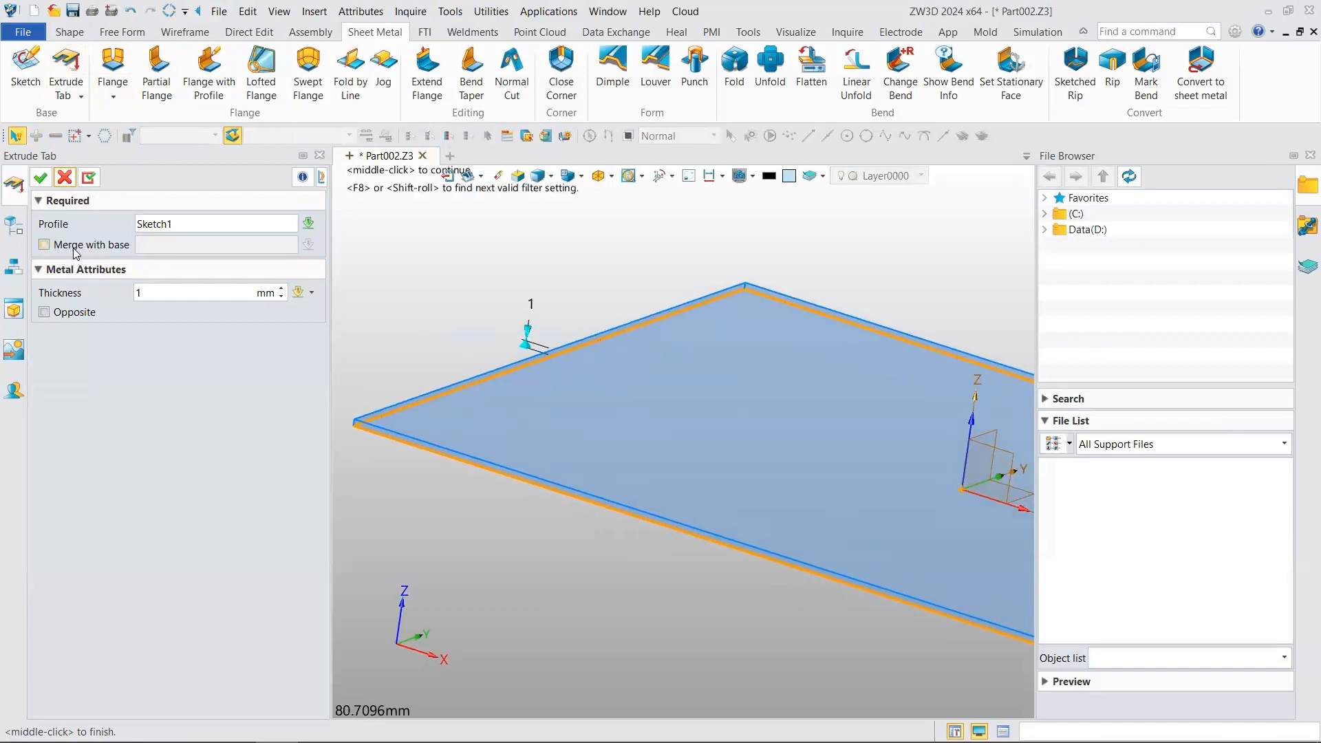
{"action": "scroll", "coordinate": [424, 318], "scroll_direction": "down", "scroll_amount": 2}
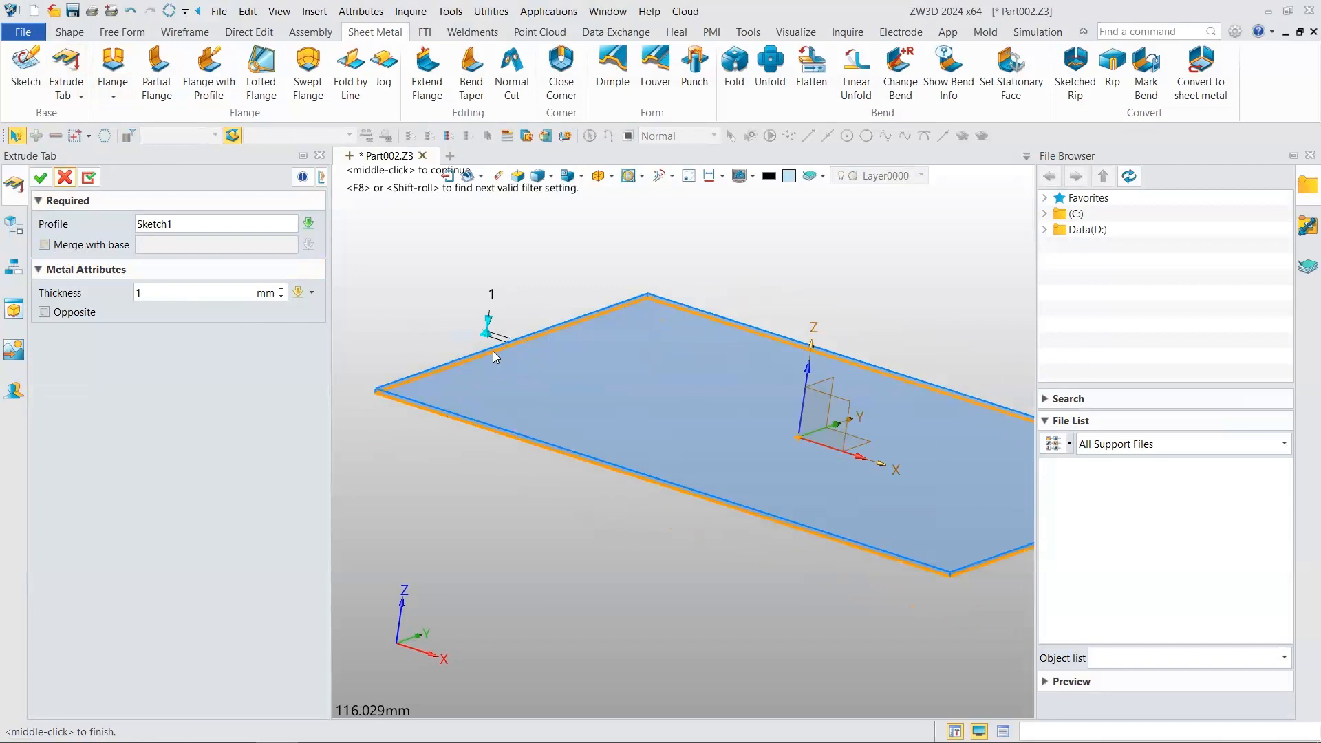
- Try the merge with base option for the tab and turn it off again
{"action": "left_click", "coordinate": [44, 244]}
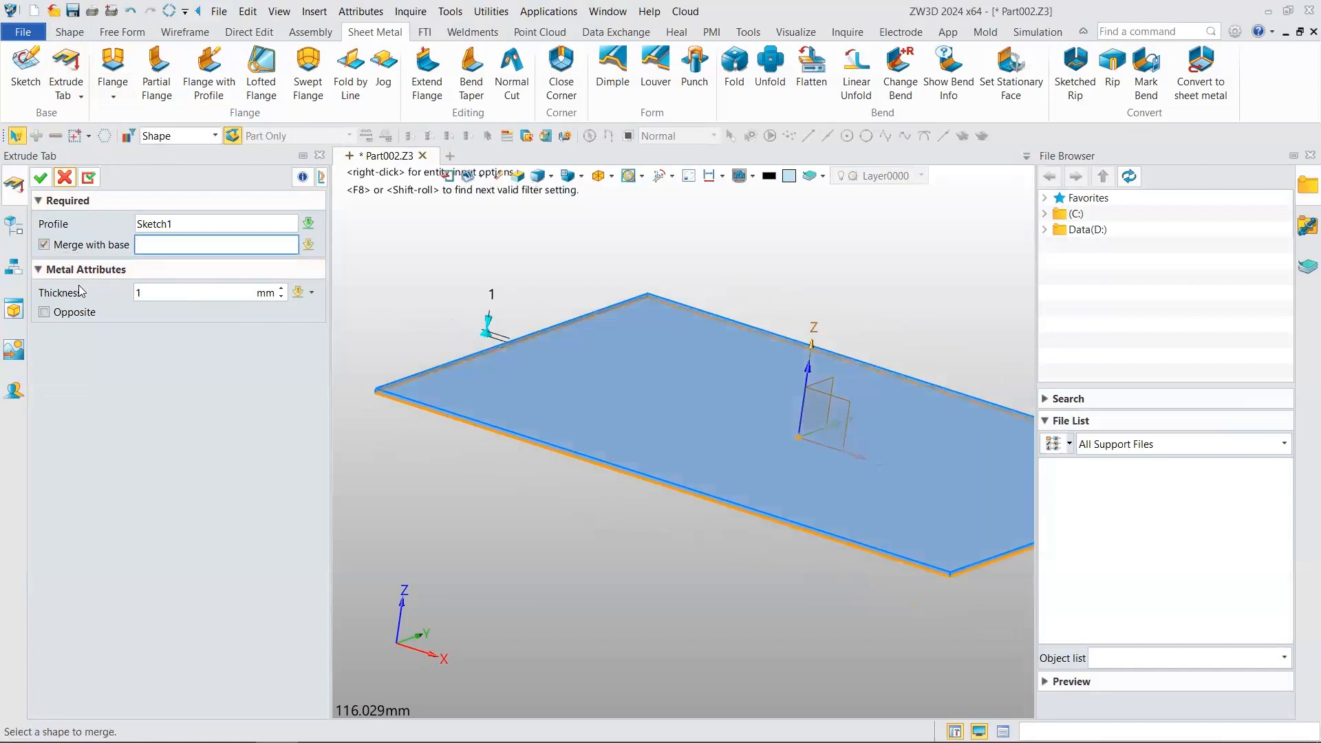
{"action": "scroll", "coordinate": [521, 399], "scroll_direction": "down", "scroll_amount": 2}
{"action": "scroll", "coordinate": [522, 399], "scroll_direction": "up", "scroll_amount": 3}
{"action": "scroll", "coordinate": [522, 399], "scroll_direction": "down", "scroll_amount": 2}
{"action": "scroll", "coordinate": [521, 399], "scroll_direction": "up", "scroll_amount": 4}
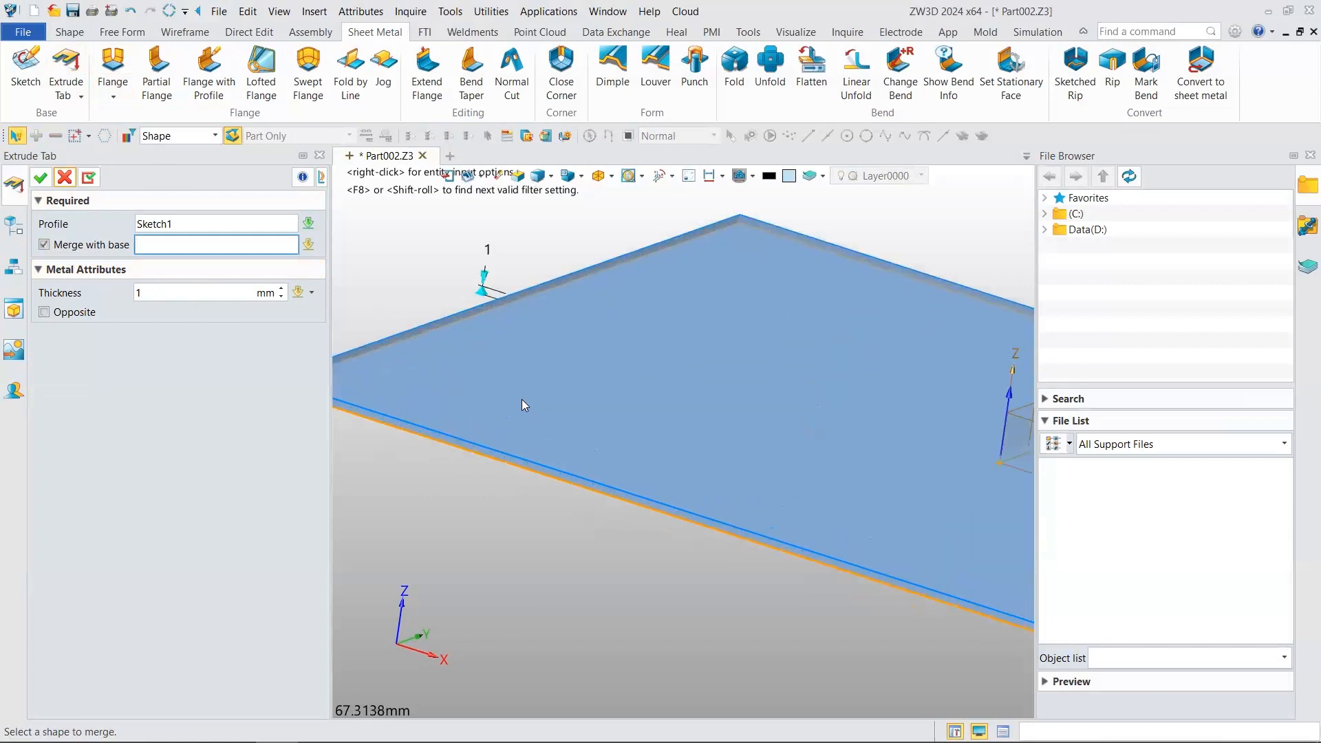
{"action": "scroll", "coordinate": [522, 399], "scroll_direction": "down", "scroll_amount": 3}
{"action": "left_click", "coordinate": [93, 250]}
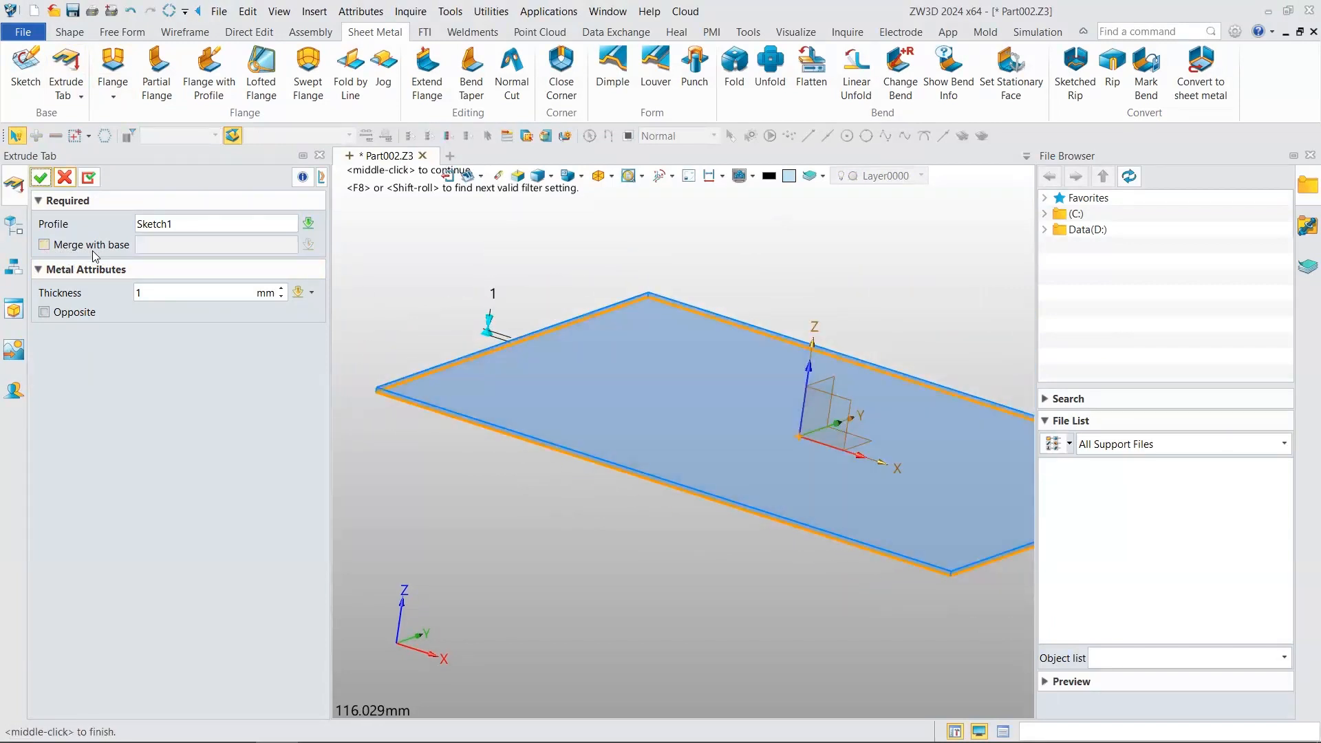
- Set the tab's thickness to 2 mm
{"action": "left_click", "coordinate": [198, 292]}
{"action": "type", "text": "2"}
{"action": "key", "text": "Return"}
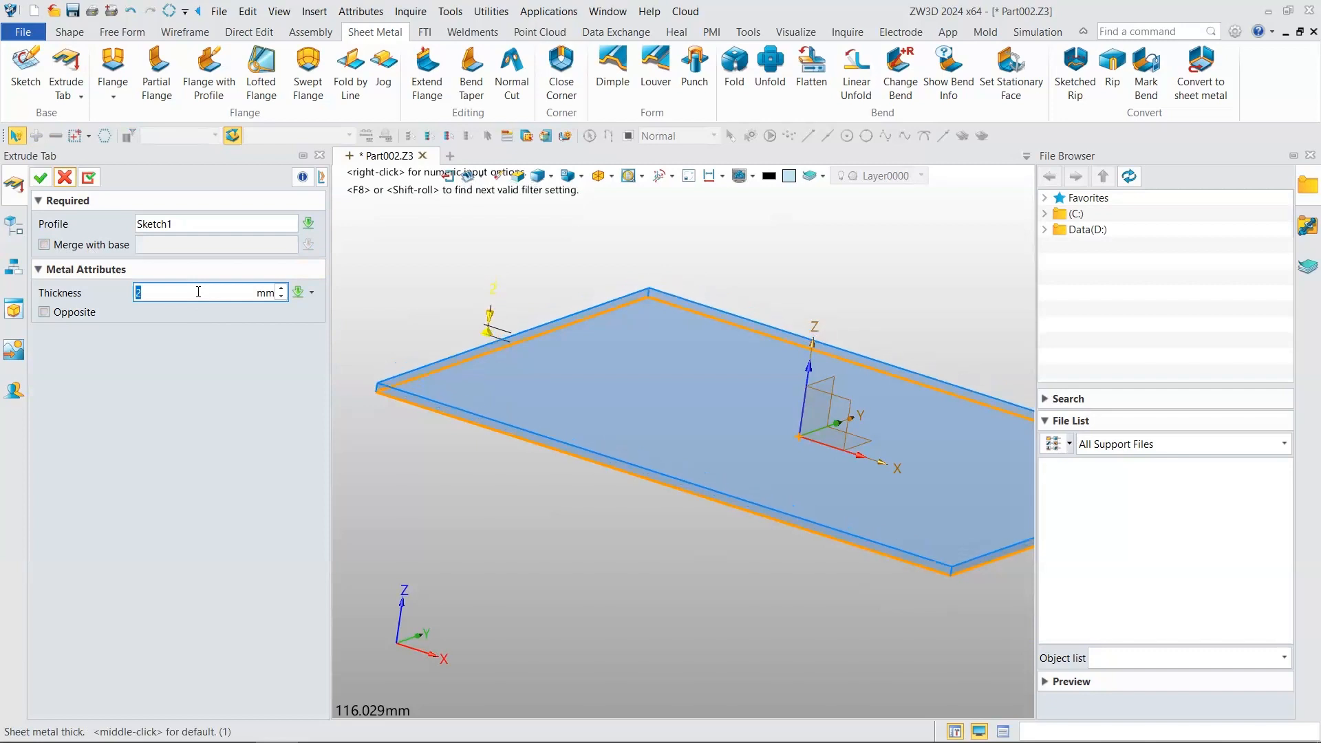
- Set the tab's thickness to 1 mm and create the sheet metal tab
{"action": "type", "text": "1"}
{"action": "key", "text": "Return"}
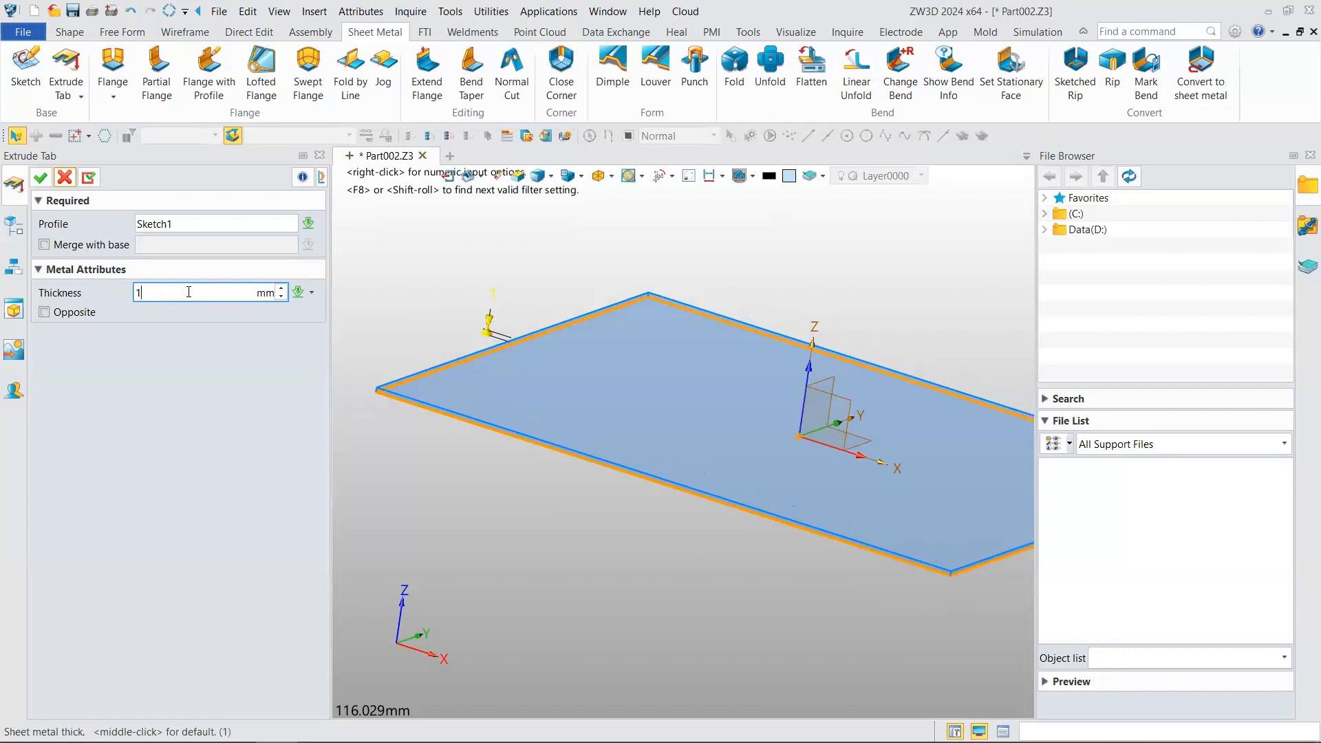
{"action": "left_click", "coordinate": [40, 179]}
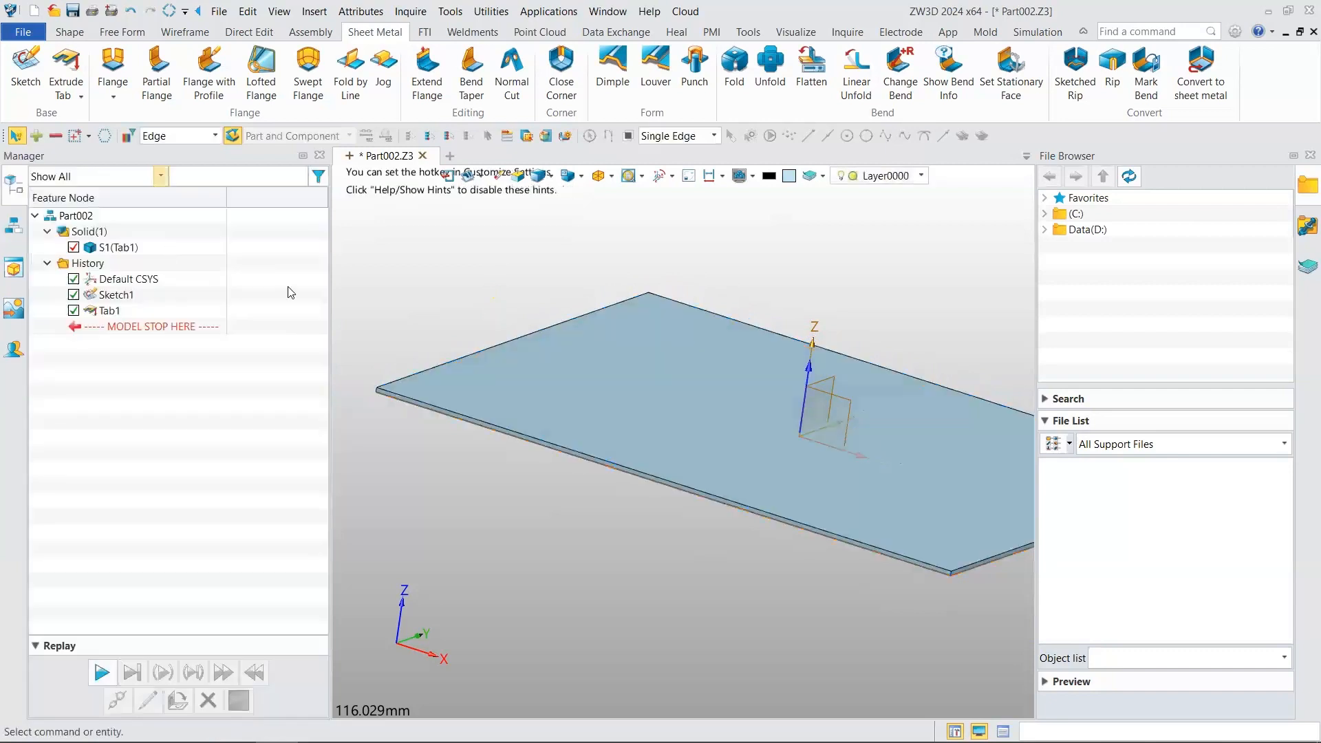
{"action": "middle_click_drag", "start_coordinate": [464, 325], "coordinate": [397, 346]}
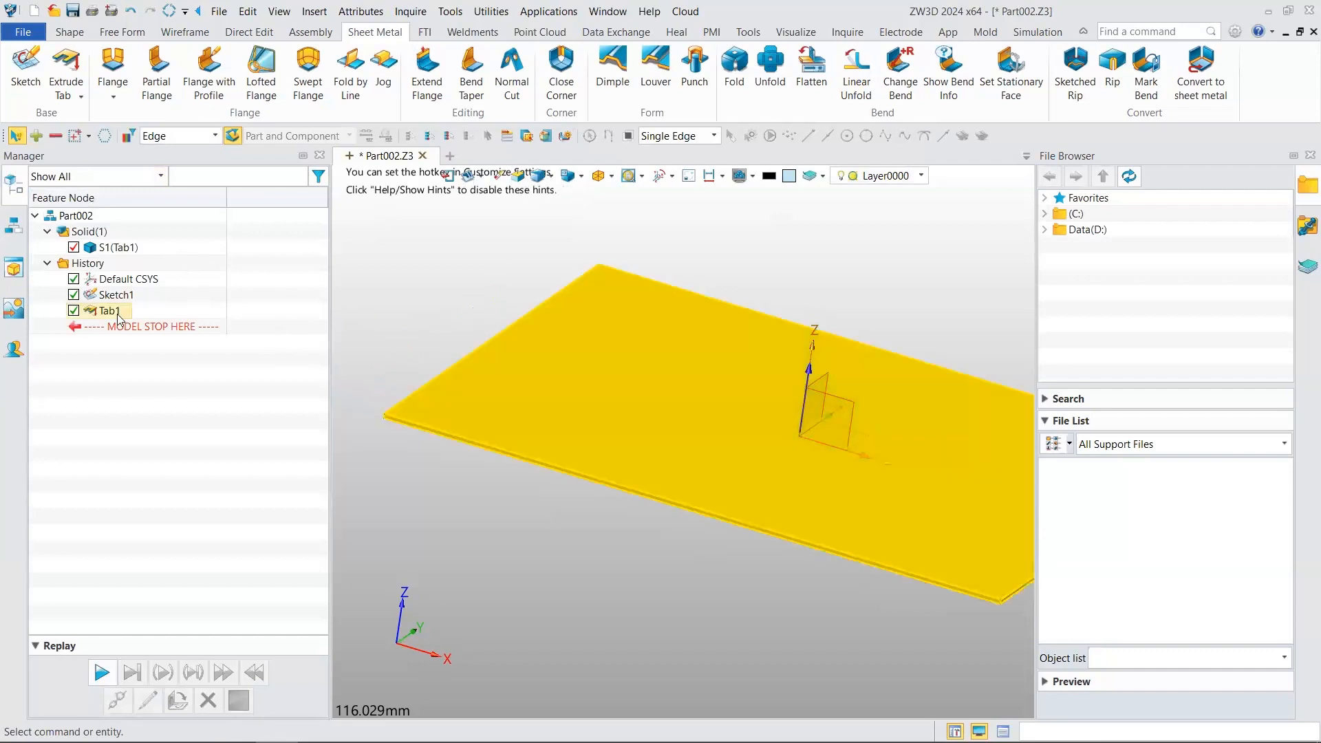
{"action": "left_click", "coordinate": [70, 32]}
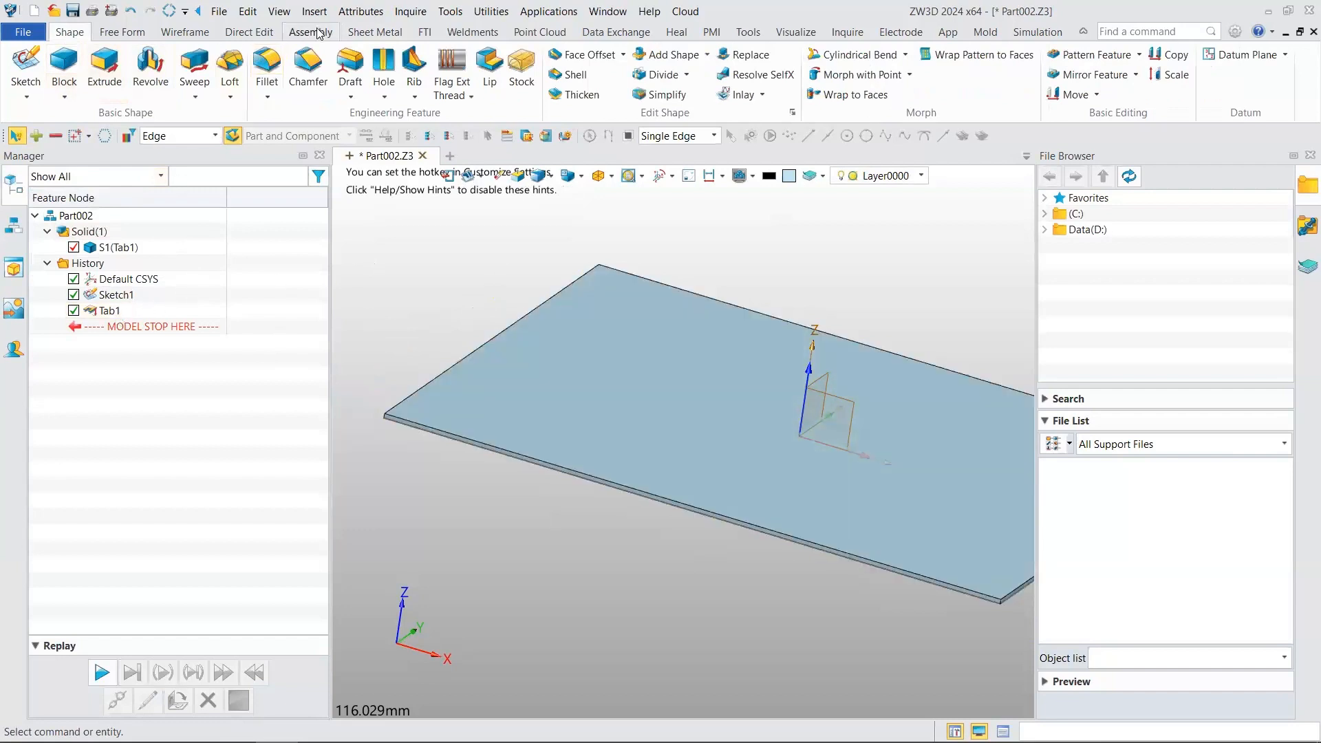
{"action": "left_click", "coordinate": [375, 32]}
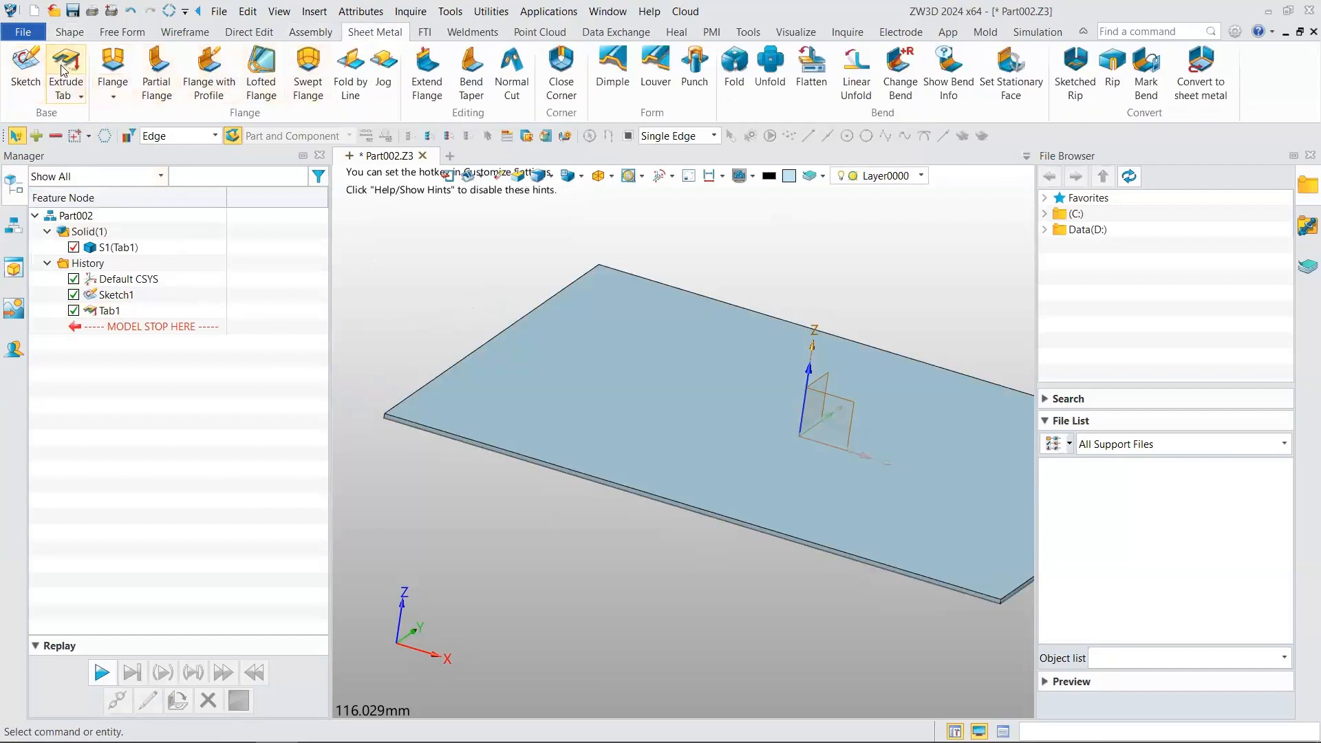
{"action": "left_click", "coordinate": [81, 32]}
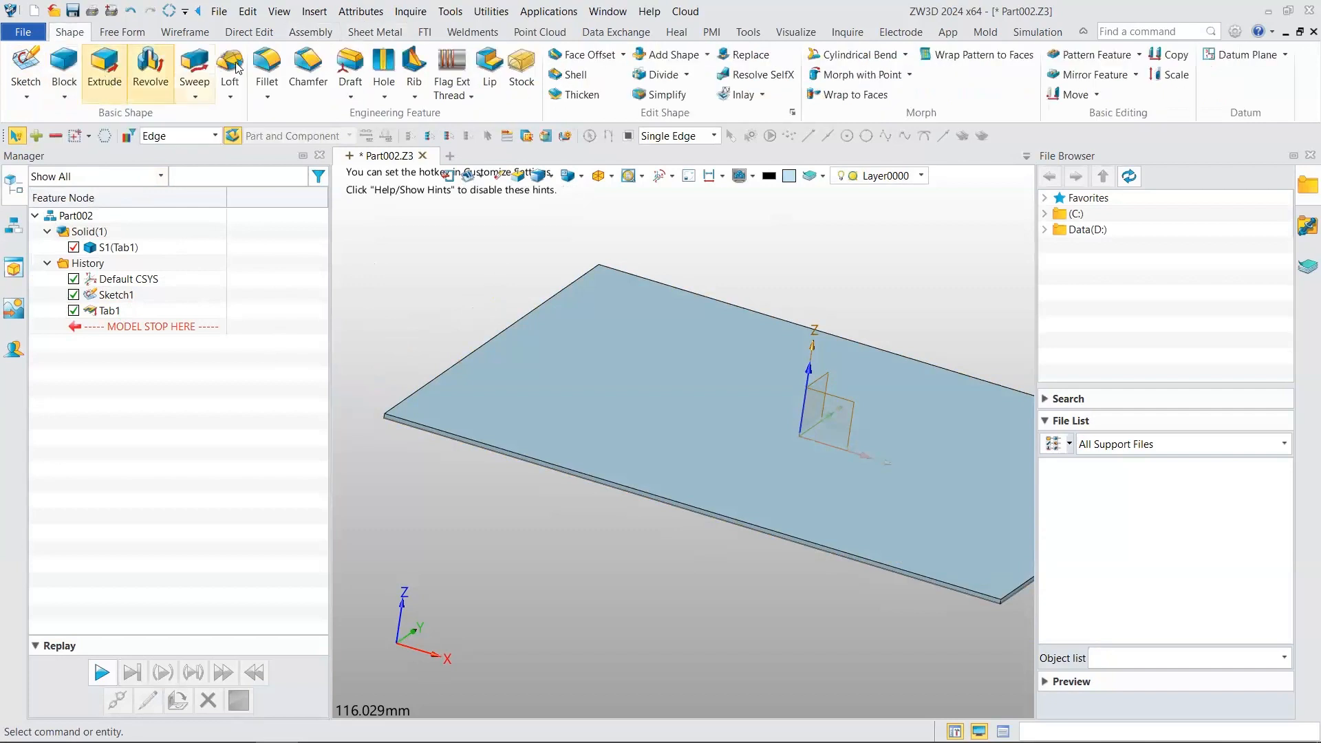
{"action": "left_click", "coordinate": [375, 31]}
{"action": "scroll", "coordinate": [477, 265], "scroll_direction": "down", "scroll_amount": 3}
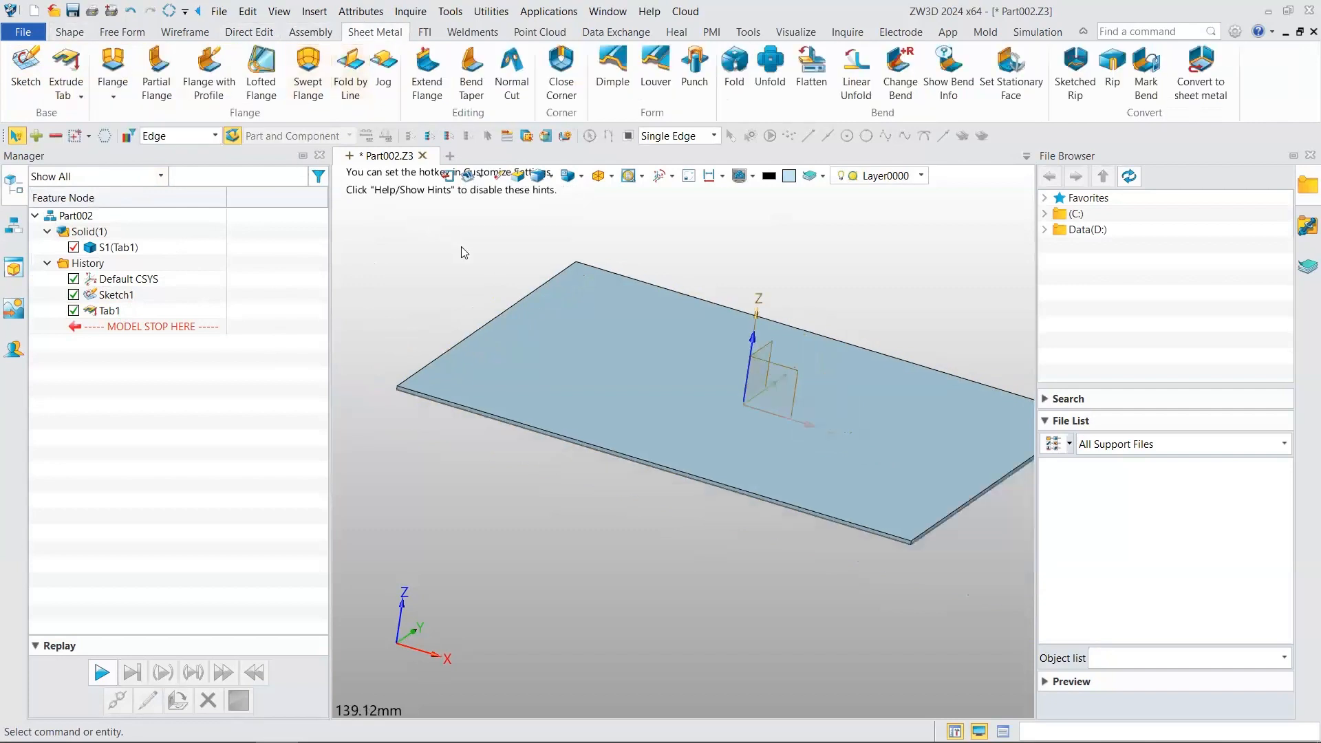
{"action": "scroll", "coordinate": [477, 265], "scroll_direction": "up", "scroll_amount": 2}
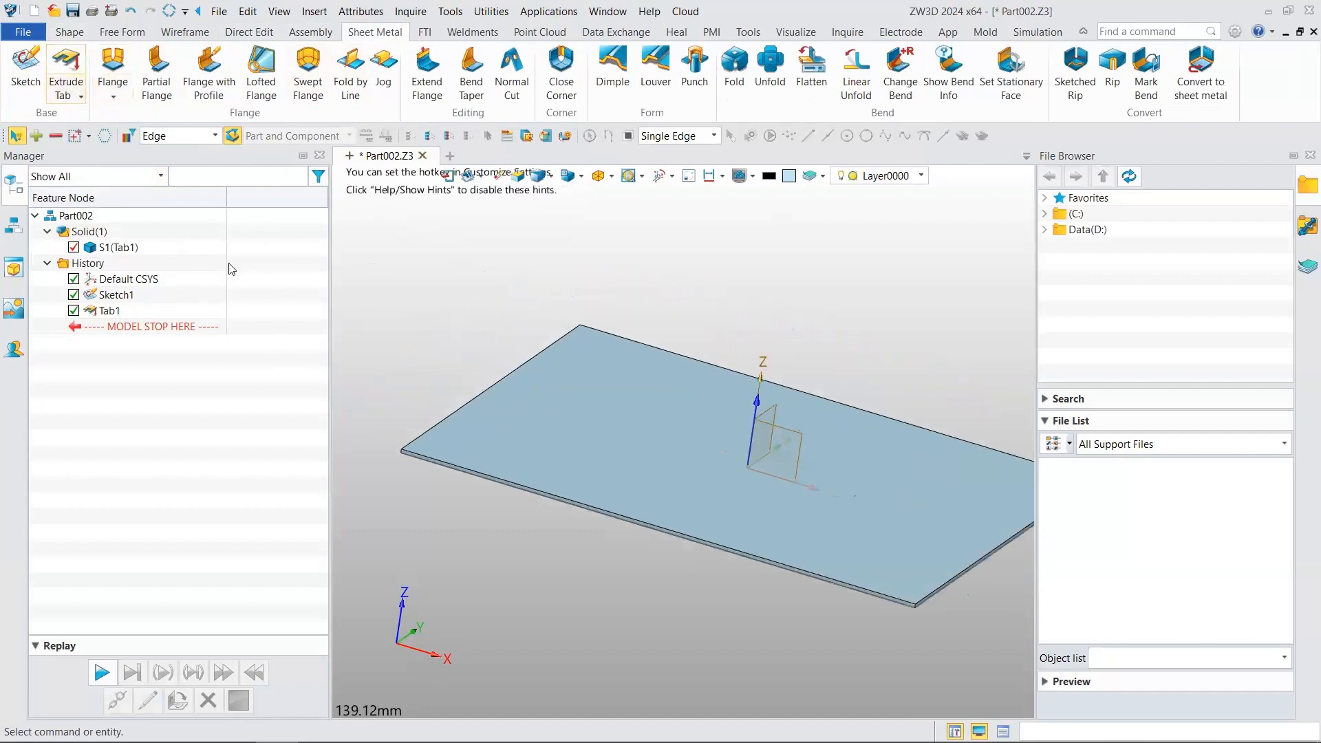
{"action": "scroll", "coordinate": [524, 340], "scroll_direction": "down", "scroll_amount": 3}
{"action": "middle_click_drag", "start_coordinate": [530, 341], "coordinate": [417, 334]}
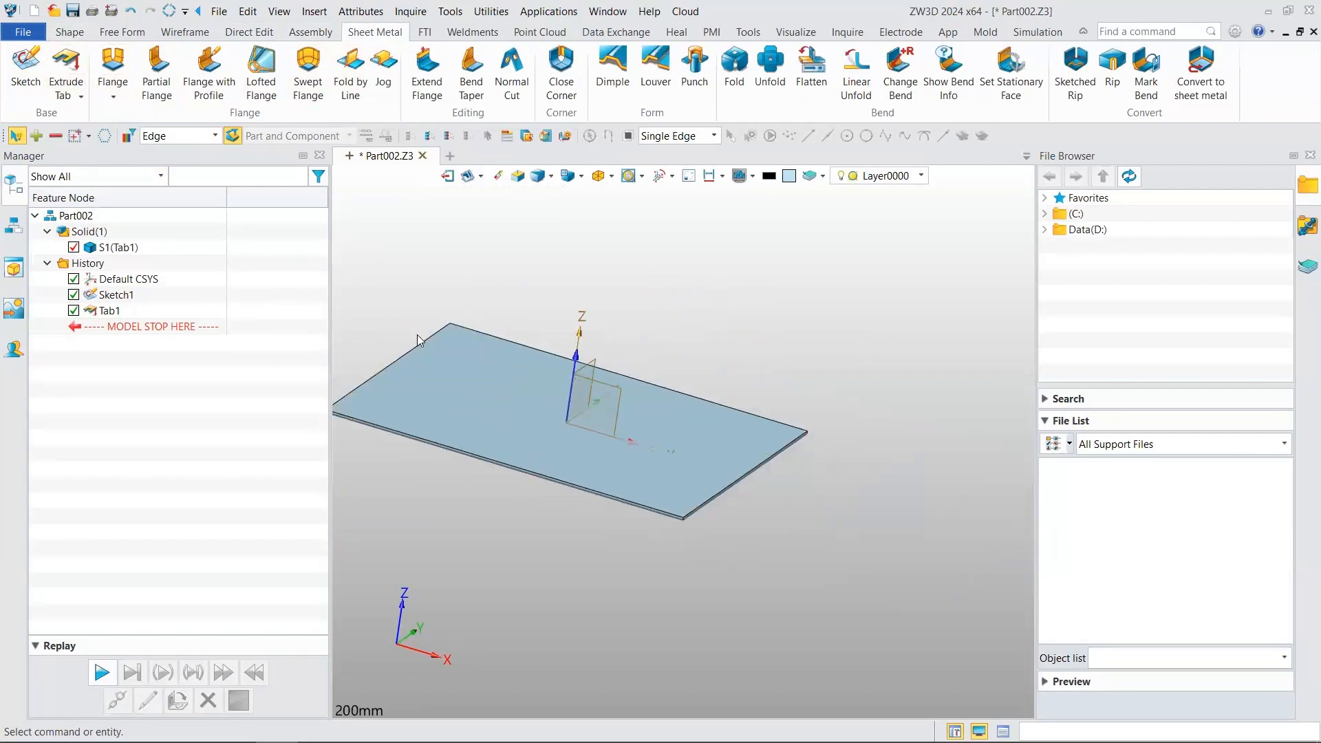
{"action": "scroll", "coordinate": [396, 263], "scroll_direction": "up", "scroll_amount": 3}
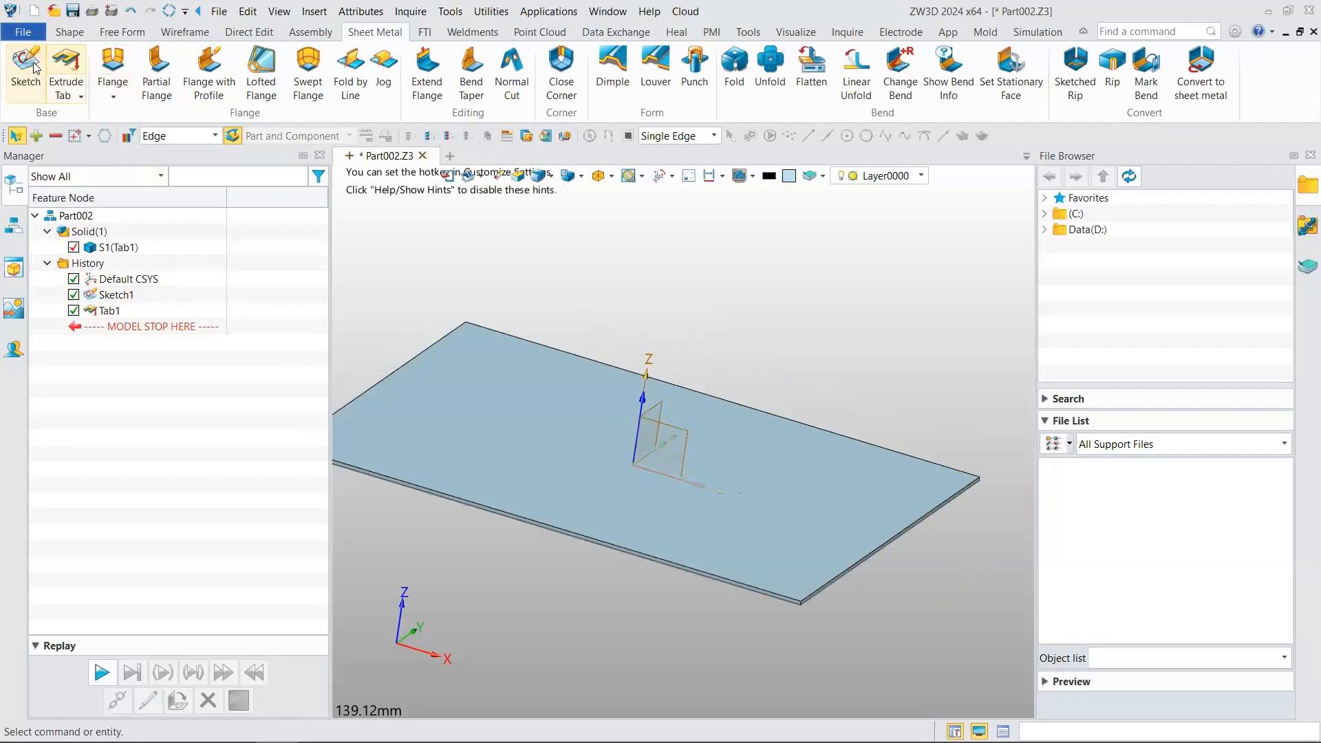
- Create a datum plane parallel to XY, moved freely along the X axis to beyond the plate's short end
{"action": "left_click", "coordinate": [60, 32]}
{"action": "left_click", "coordinate": [1284, 55]}
{"action": "left_click", "coordinate": [1256, 83]}
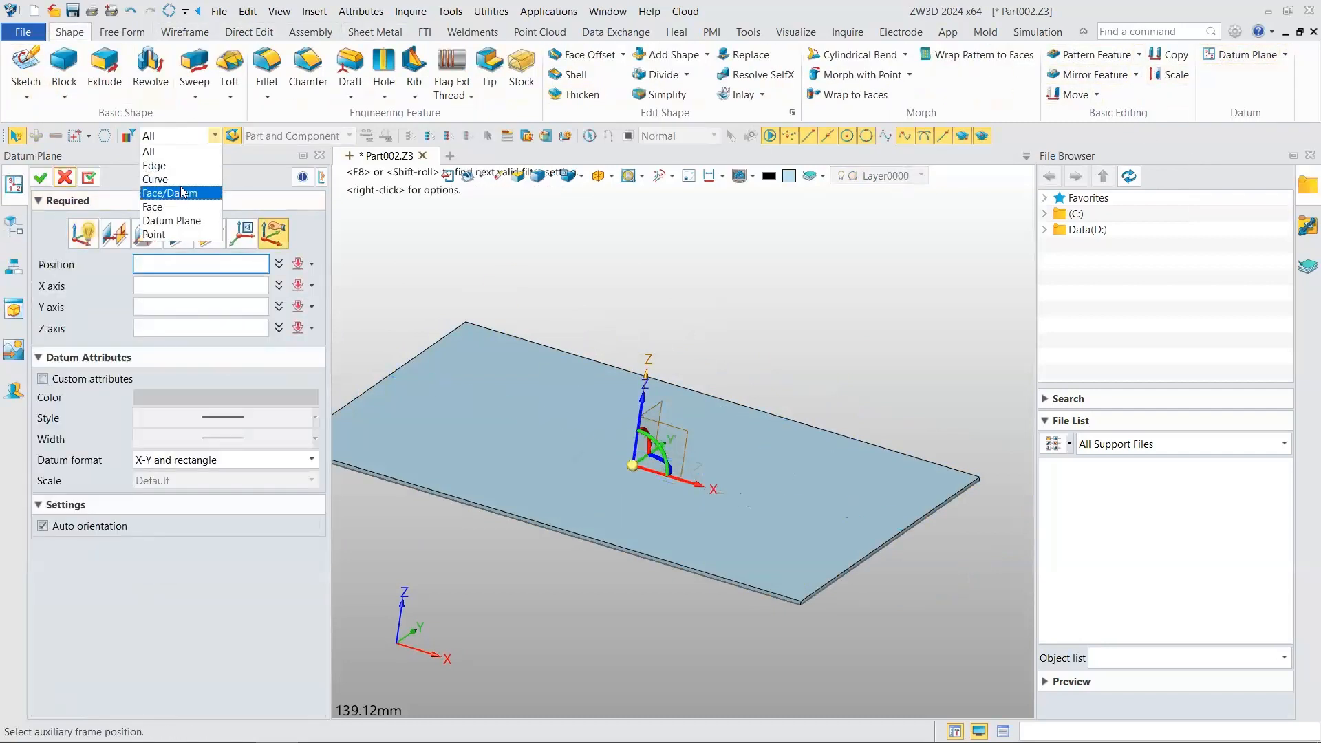
{"action": "left_click_drag", "start_coordinate": [699, 486], "coordinate": [956, 559]}
{"action": "scroll", "coordinate": [957, 559], "scroll_direction": "down", "scroll_amount": 1}
{"action": "middle_click_drag", "start_coordinate": [957, 559], "coordinate": [612, 359]}
{"action": "left_click_drag", "start_coordinate": [613, 361], "coordinate": [892, 438]}
{"action": "left_click", "coordinate": [38, 182]}
{"action": "scroll", "coordinate": [642, 365], "scroll_direction": "down", "scroll_amount": 2}
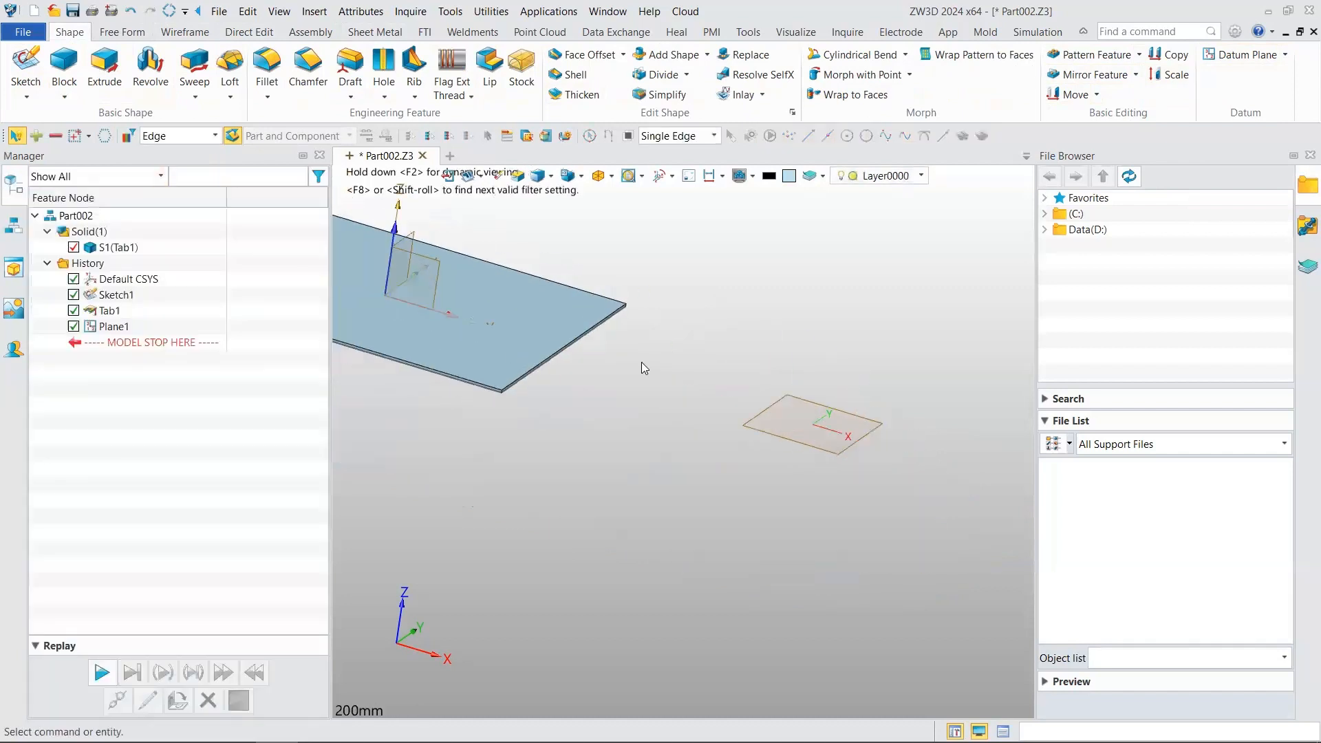
- Sketch a centre rectangle about 84 mm wide and 76 mm high on the new datum plane, centred on the plane's origin
{"action": "left_click", "coordinate": [26, 63]}
{"action": "left_click", "coordinate": [764, 432]}
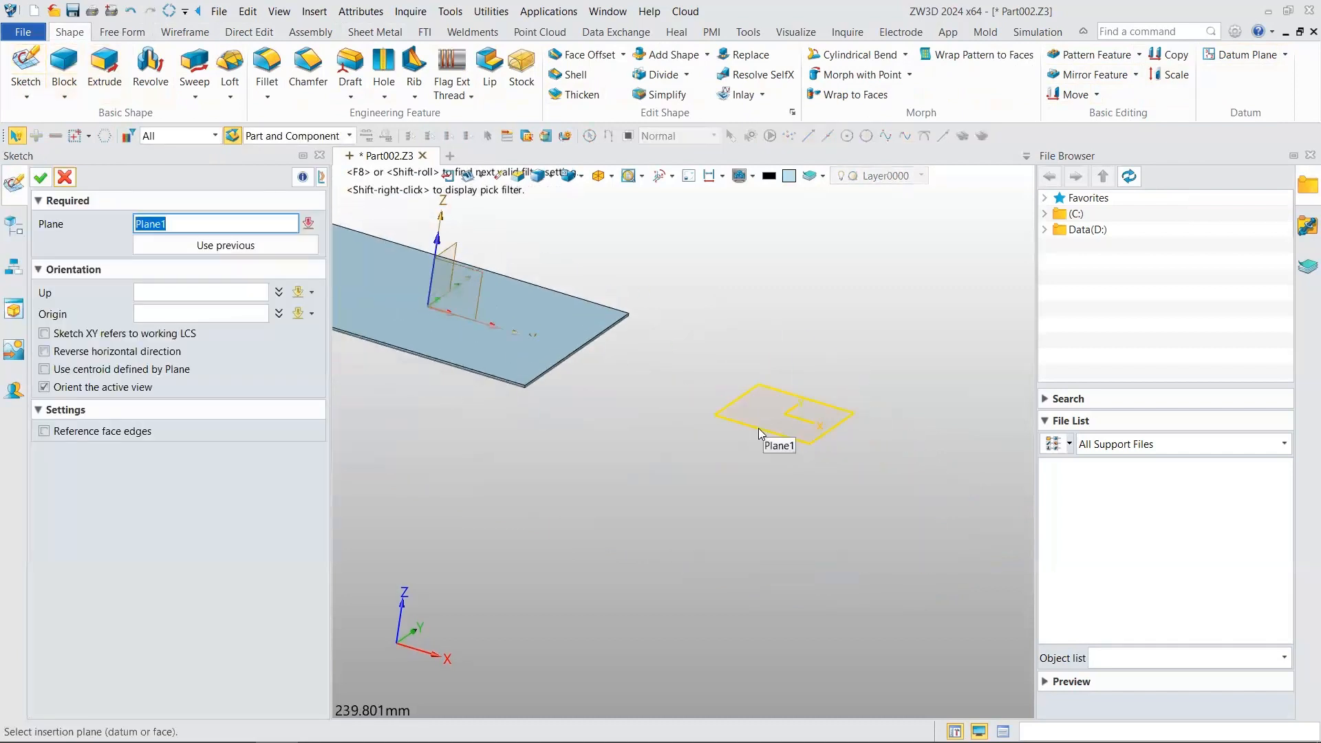
{"action": "left_click", "coordinate": [41, 178]}
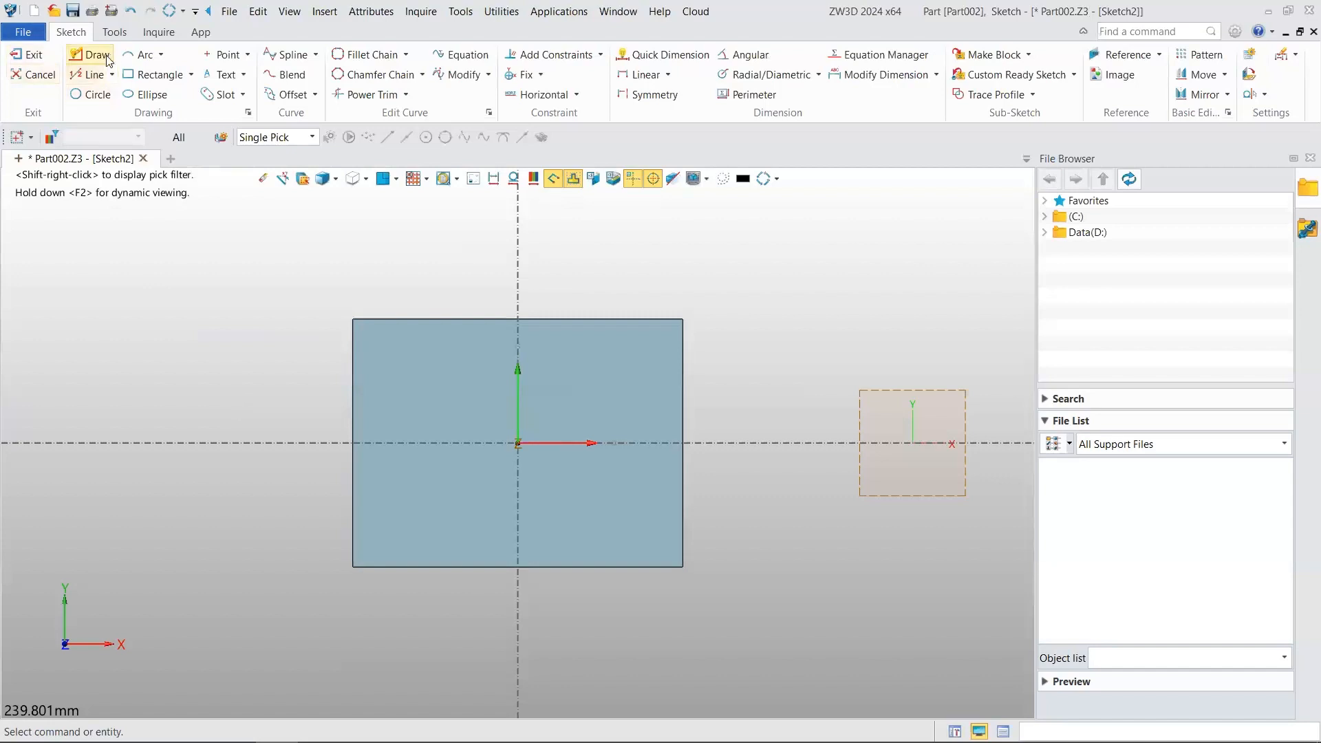
{"action": "left_click", "coordinate": [142, 78]}
{"action": "scroll", "coordinate": [707, 315], "scroll_direction": "down", "scroll_amount": 2}
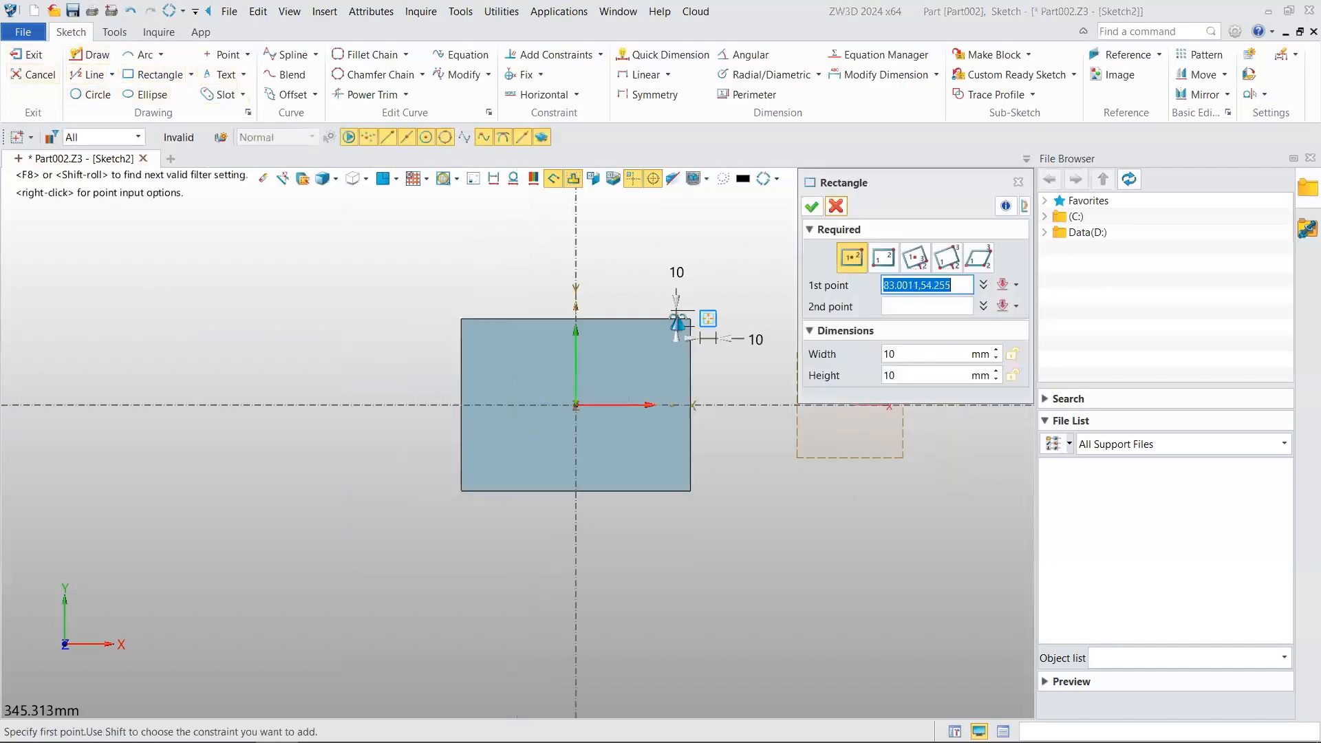
{"action": "middle_click_drag", "start_coordinate": [708, 315], "coordinate": [423, 325]}
{"action": "scroll", "coordinate": [577, 444], "scroll_direction": "up", "scroll_amount": 5}
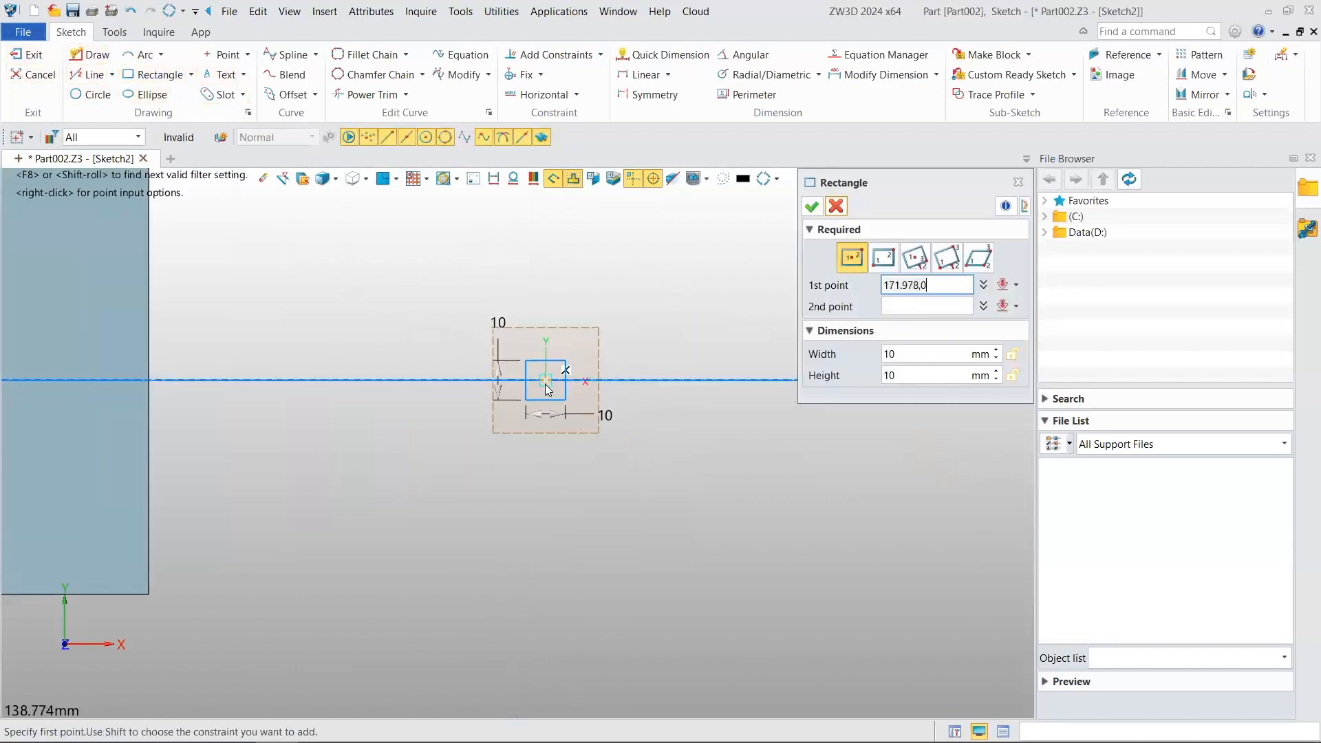
{"action": "scroll", "coordinate": [561, 382], "scroll_direction": "down", "scroll_amount": 2}
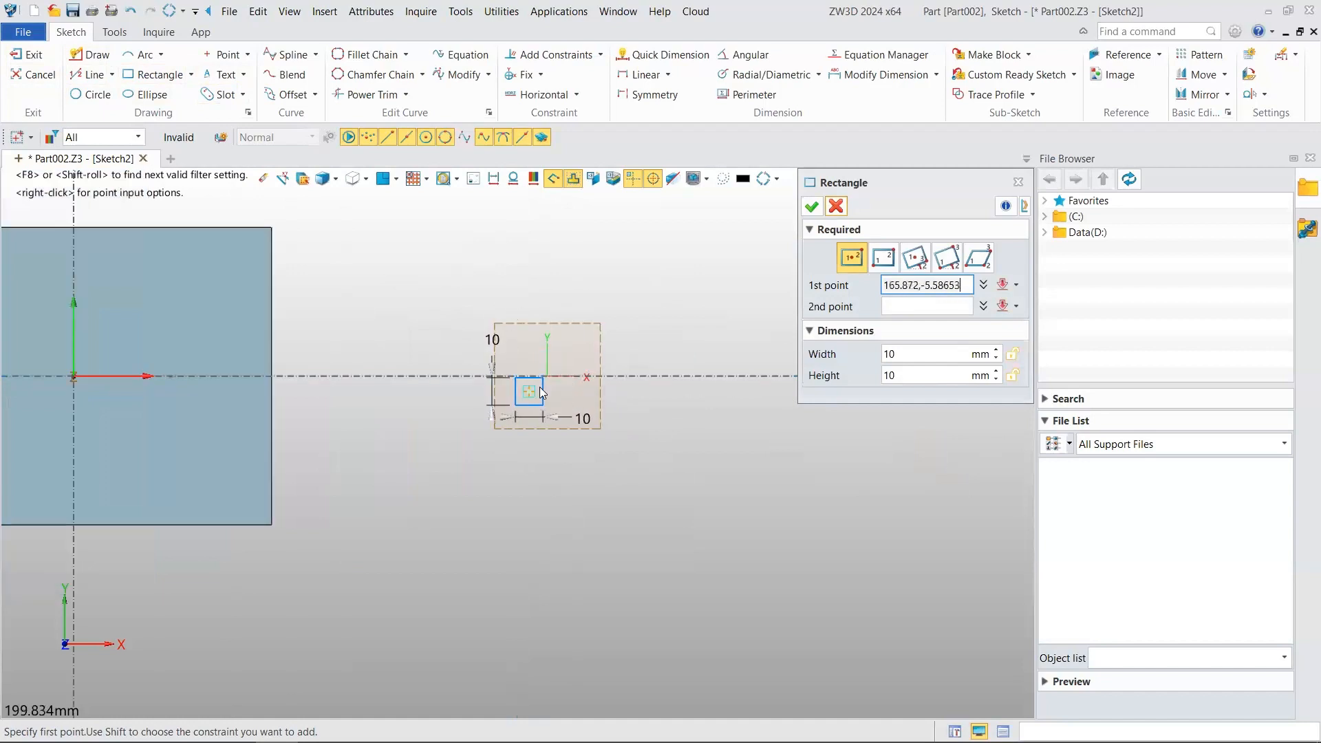
{"action": "left_click", "coordinate": [547, 377]}
{"action": "left_click", "coordinate": [431, 271]}
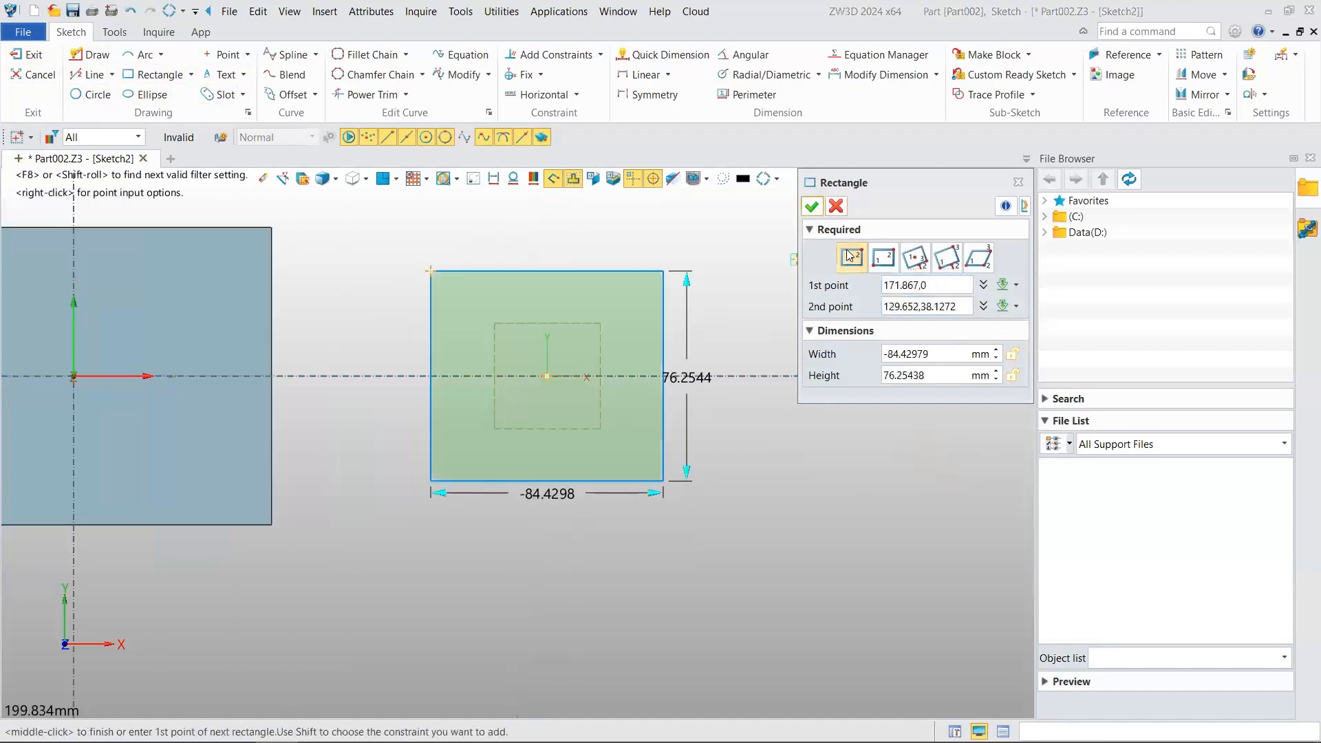
{"action": "left_click", "coordinate": [812, 208]}
{"action": "left_click", "coordinate": [27, 55]}
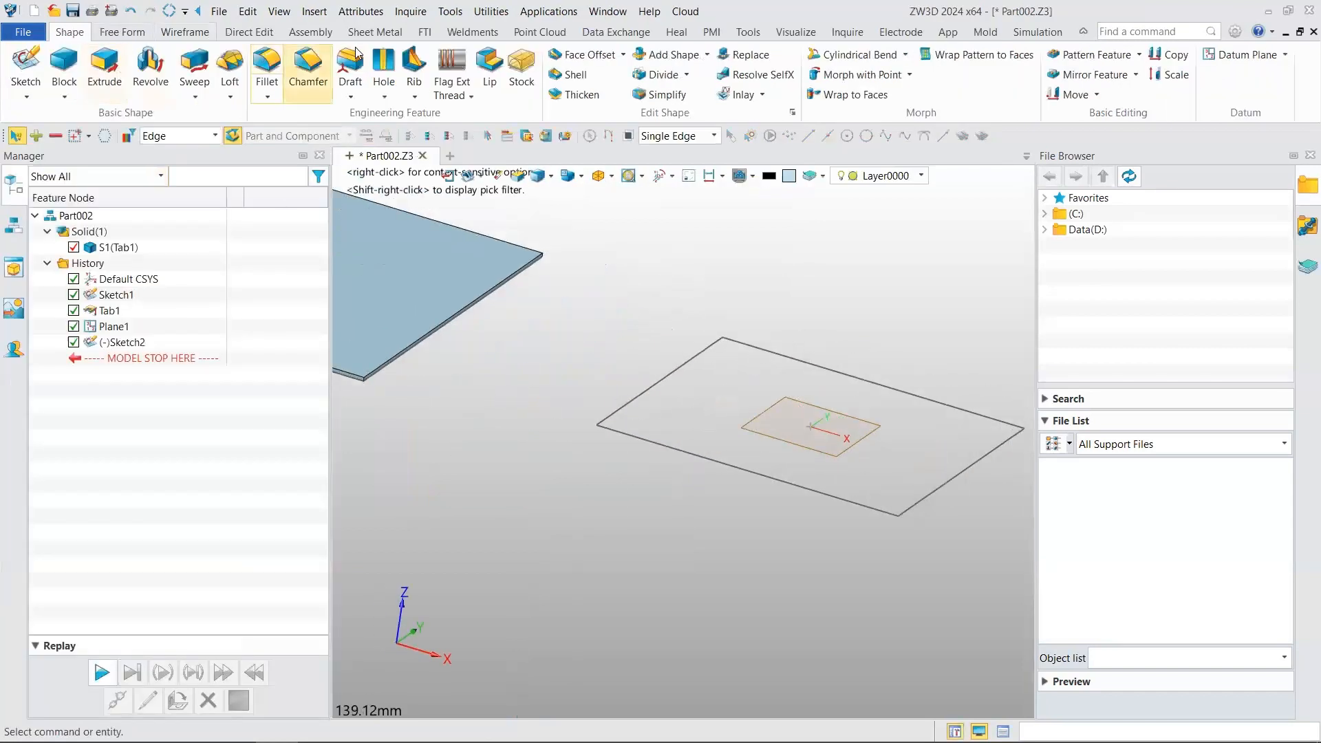
- Create an Extrude Flange from the new rectangle sketch with 2 sides, start 10 mm, end -10 mm, thickness 1 mm and radius 5 mm
{"action": "left_click", "coordinate": [309, 36]}
{"action": "left_click", "coordinate": [375, 32]}
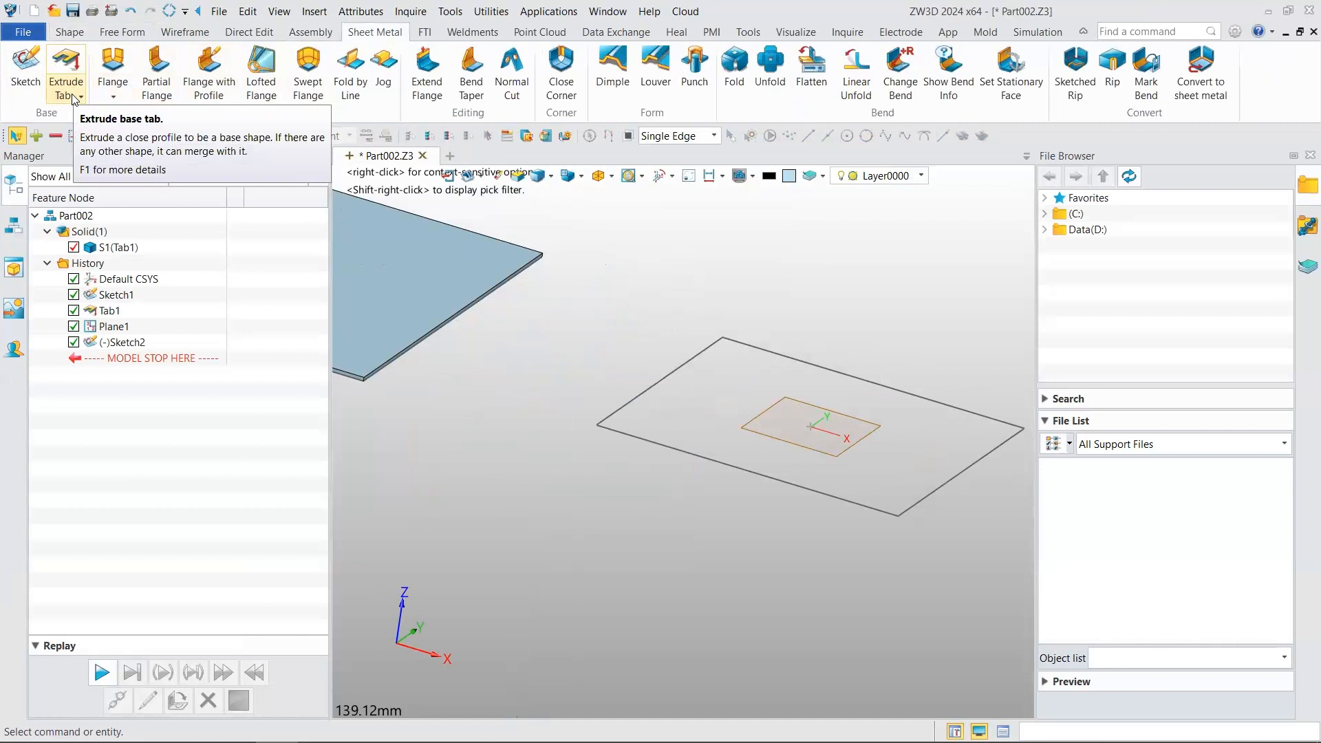
{"action": "left_click", "coordinate": [76, 97]}
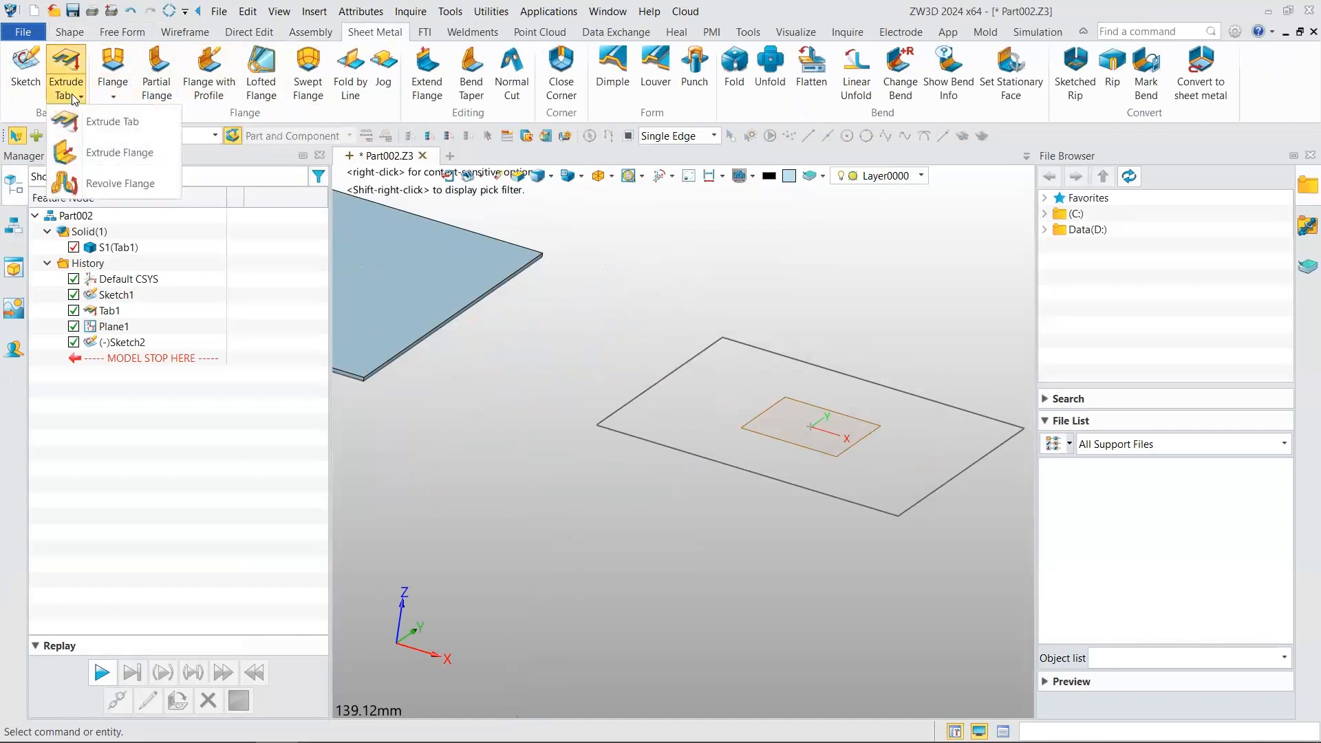
{"action": "left_click", "coordinate": [113, 154]}
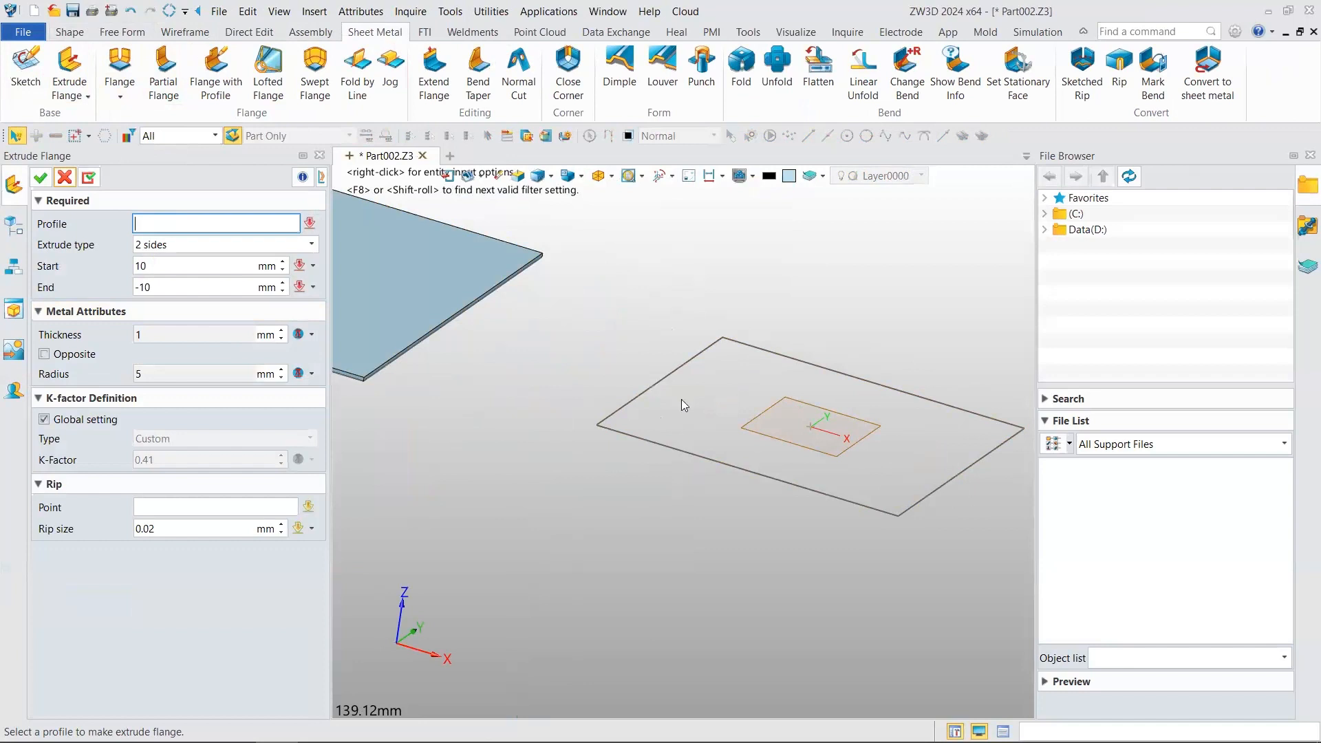
{"action": "scroll", "coordinate": [723, 355], "scroll_direction": "up", "scroll_amount": 6}
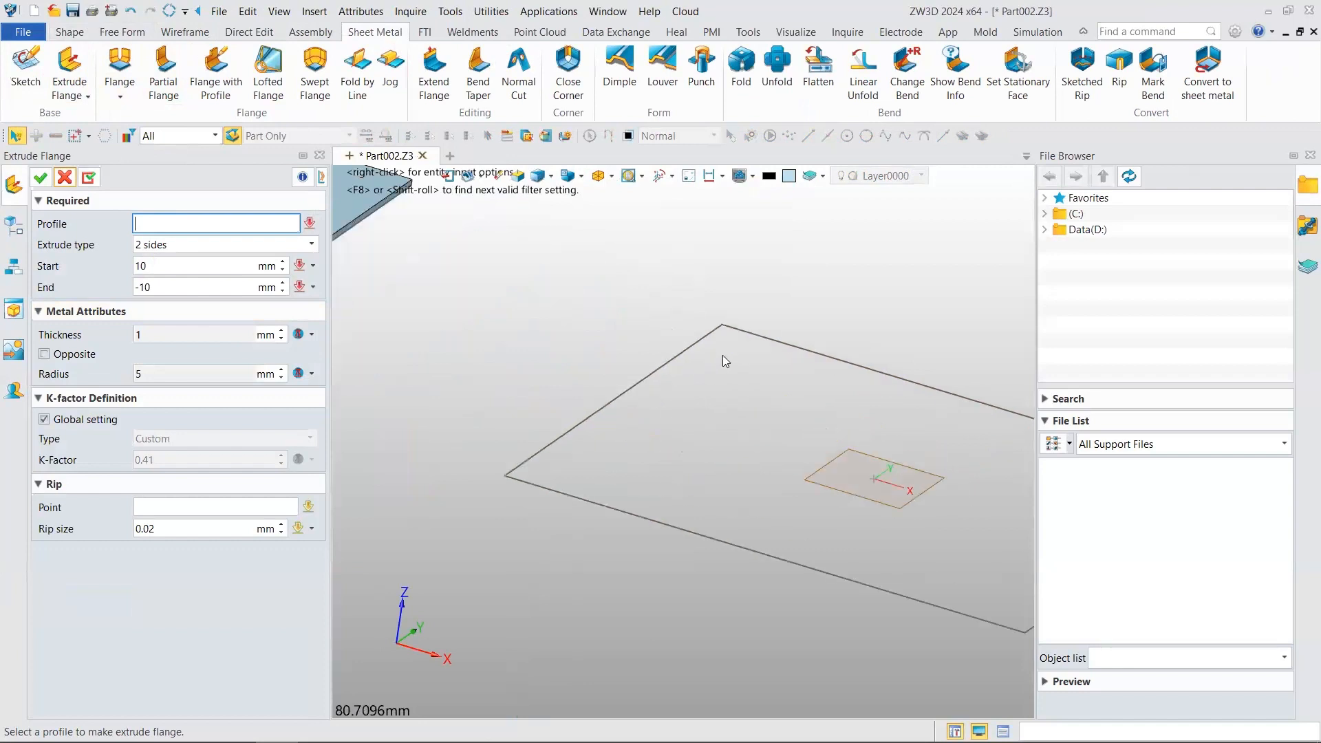
{"action": "scroll", "coordinate": [618, 355], "scroll_direction": "down", "scroll_amount": 7}
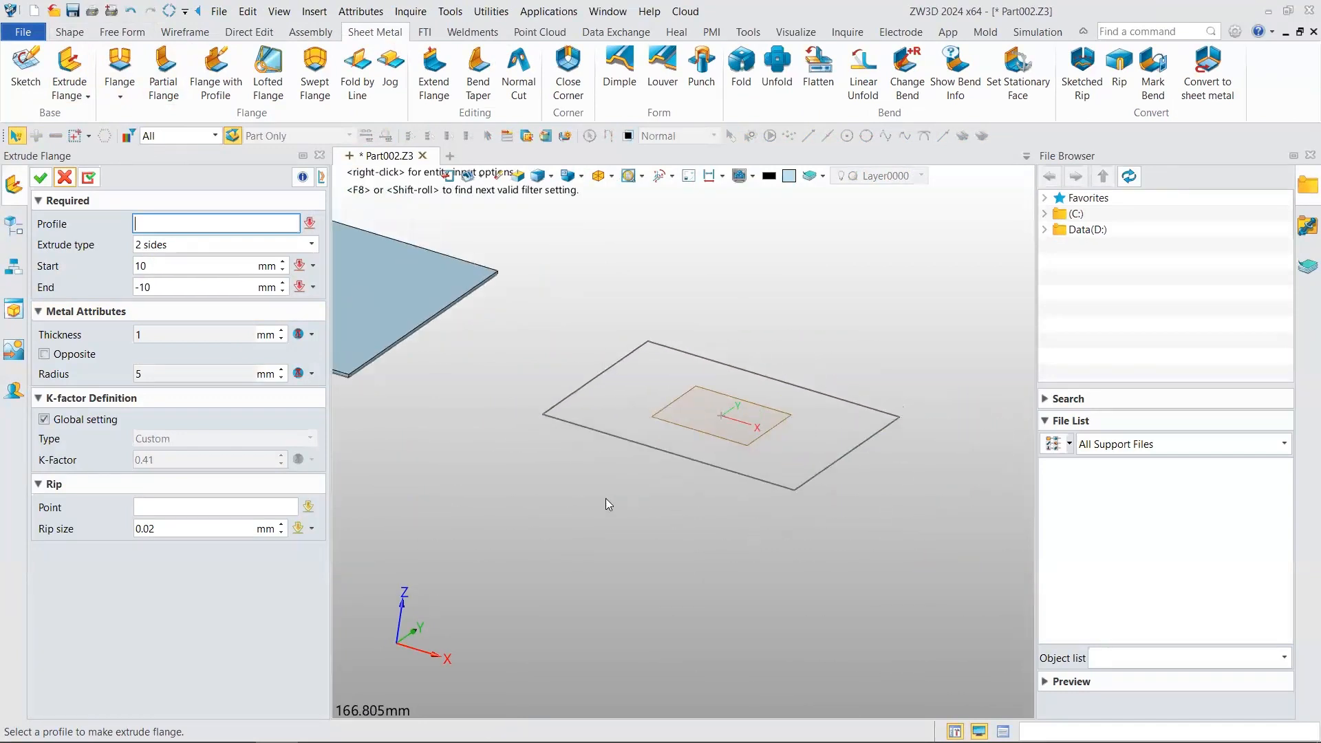
{"action": "left_click", "coordinate": [579, 391]}
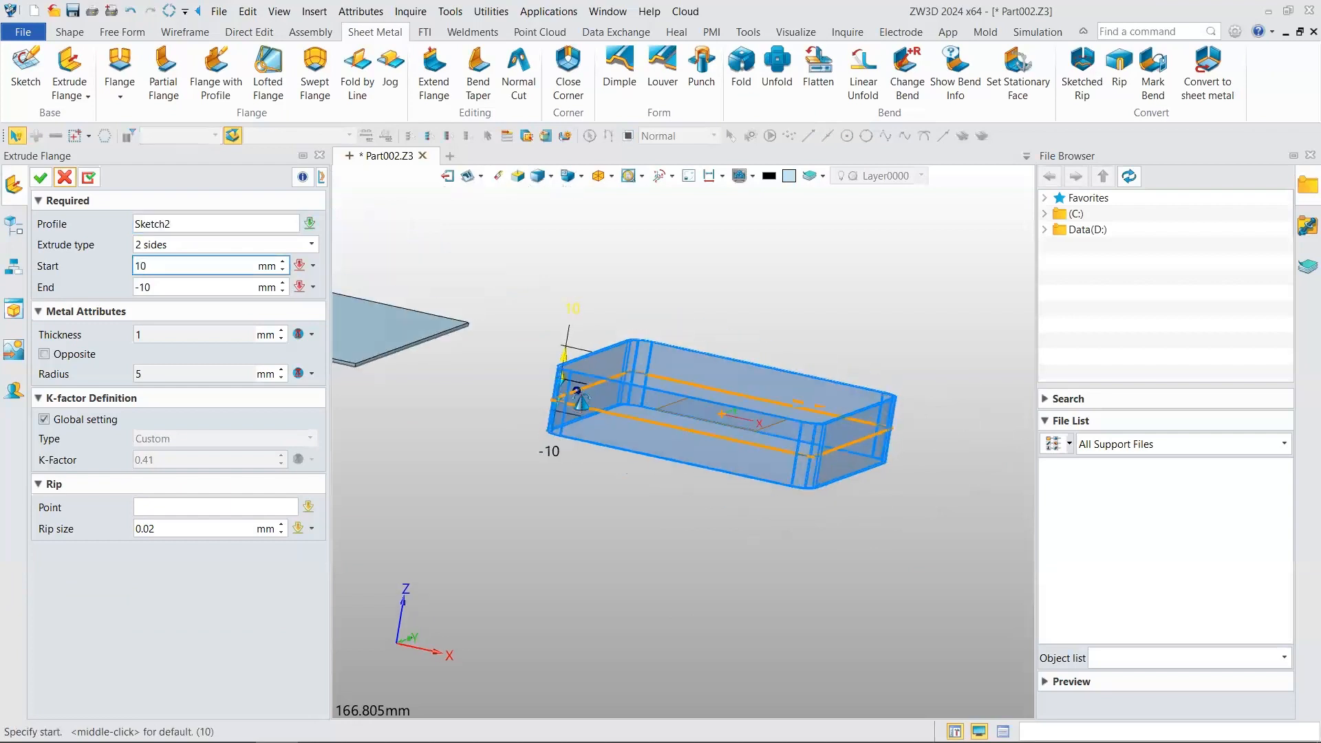
{"action": "scroll", "coordinate": [581, 408], "scroll_direction": "up", "scroll_amount": 4}
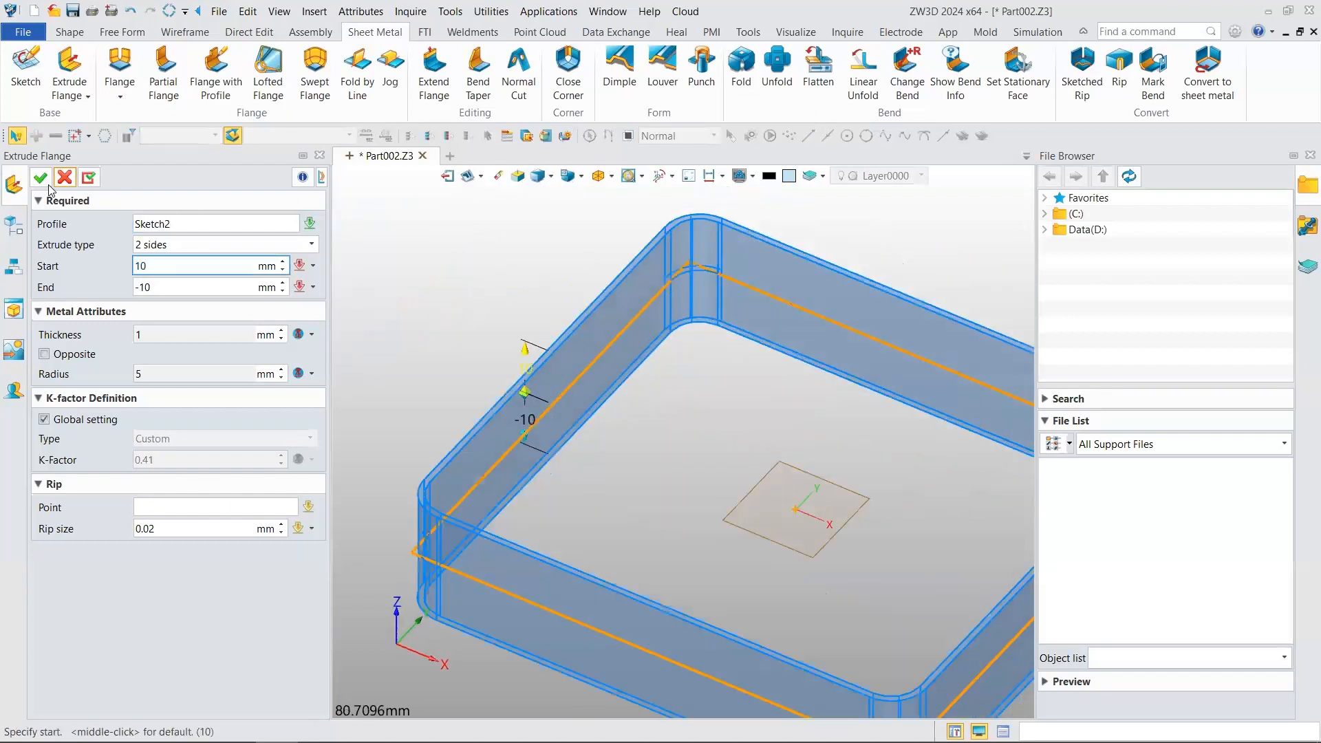
{"action": "left_click", "coordinate": [42, 177]}
- Inspect the walls and bent corners of the closed rectangular flange from several angles and distances
{"action": "scroll", "coordinate": [634, 333], "scroll_direction": "down", "scroll_amount": 4}
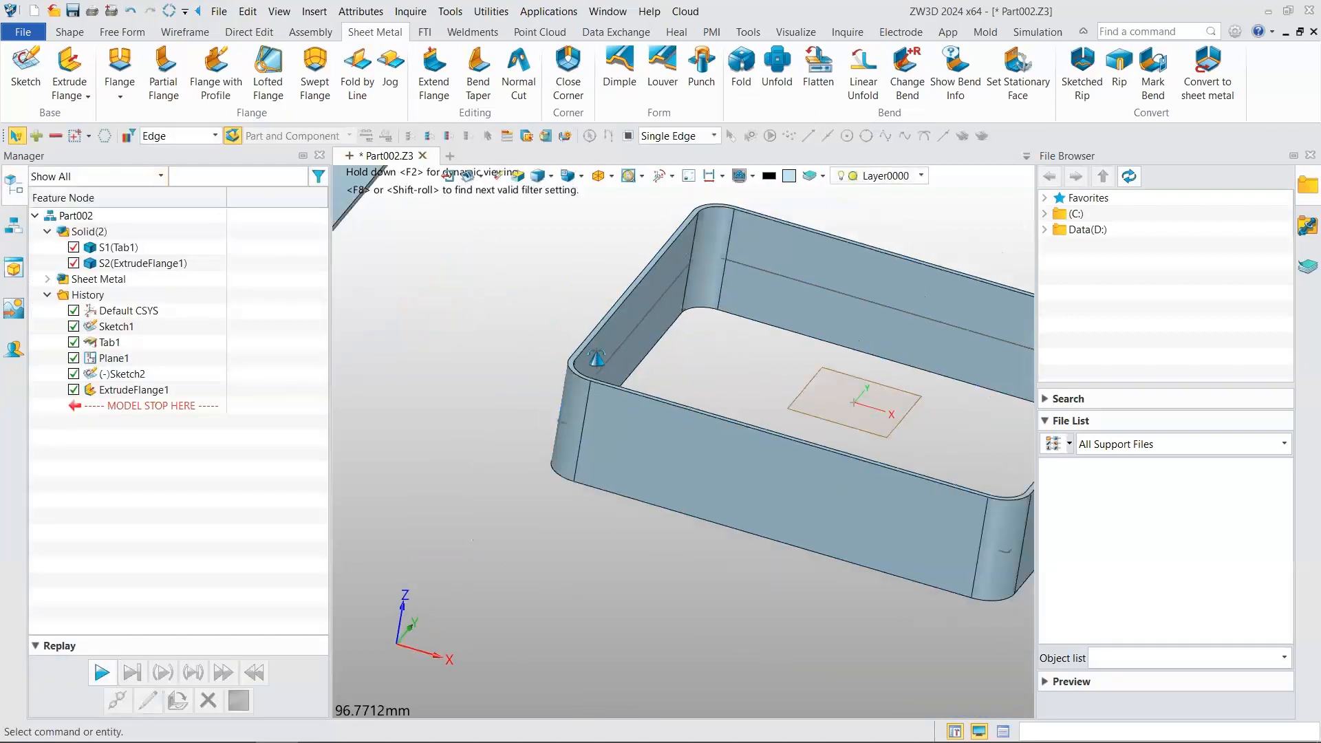
{"action": "middle_click_drag", "start_coordinate": [633, 333], "coordinate": [687, 332]}
{"action": "scroll", "coordinate": [687, 369], "scroll_direction": "up", "scroll_amount": 4}
{"action": "right_click_drag", "start_coordinate": [687, 332], "coordinate": [675, 256]}
{"action": "scroll", "coordinate": [686, 364], "scroll_direction": "down", "scroll_amount": 4}
{"action": "scroll", "coordinate": [662, 393], "scroll_direction": "up", "scroll_amount": 3}
{"action": "scroll", "coordinate": [662, 393], "scroll_direction": "up", "scroll_amount": 1}
{"action": "scroll", "coordinate": [678, 310], "scroll_direction": "down", "scroll_amount": 3}
{"action": "scroll", "coordinate": [640, 331], "scroll_direction": "down", "scroll_amount": 4}
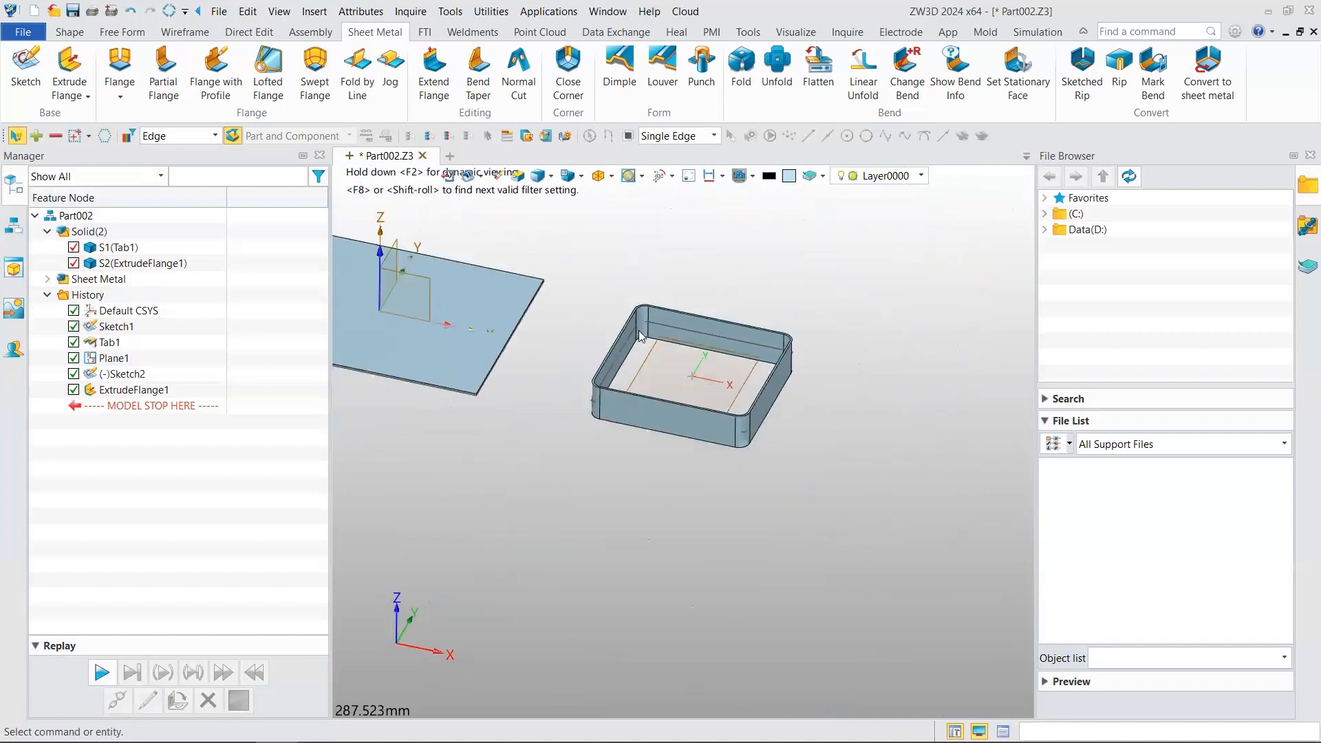
- Sketch a vertical line on the XY plane, beyond the rectangular flange in the positive X direction
{"action": "left_click", "coordinate": [26, 69]}
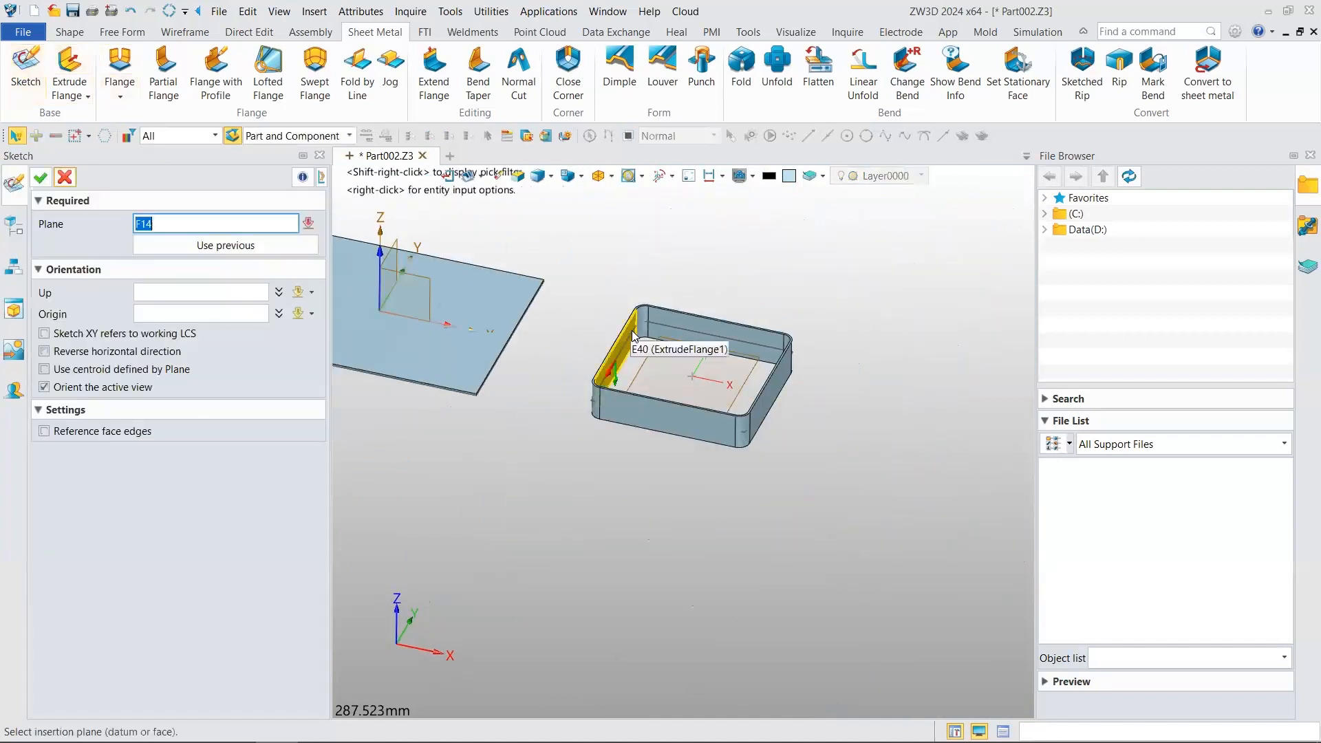
{"action": "left_click", "coordinate": [41, 178]}
{"action": "middle_click_drag", "start_coordinate": [591, 342], "coordinate": [272, 303]}
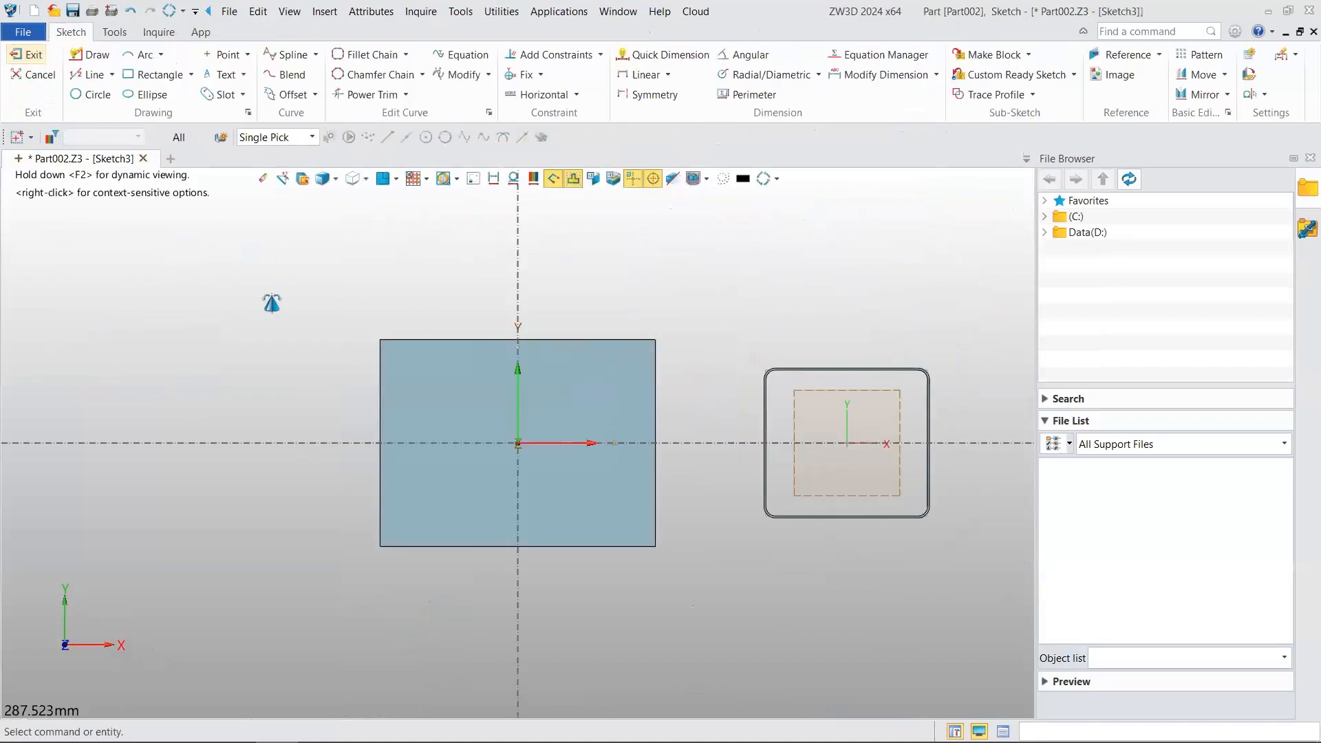
{"action": "scroll", "coordinate": [271, 303], "scroll_direction": "down", "scroll_amount": 2}
{"action": "left_click", "coordinate": [100, 77]}
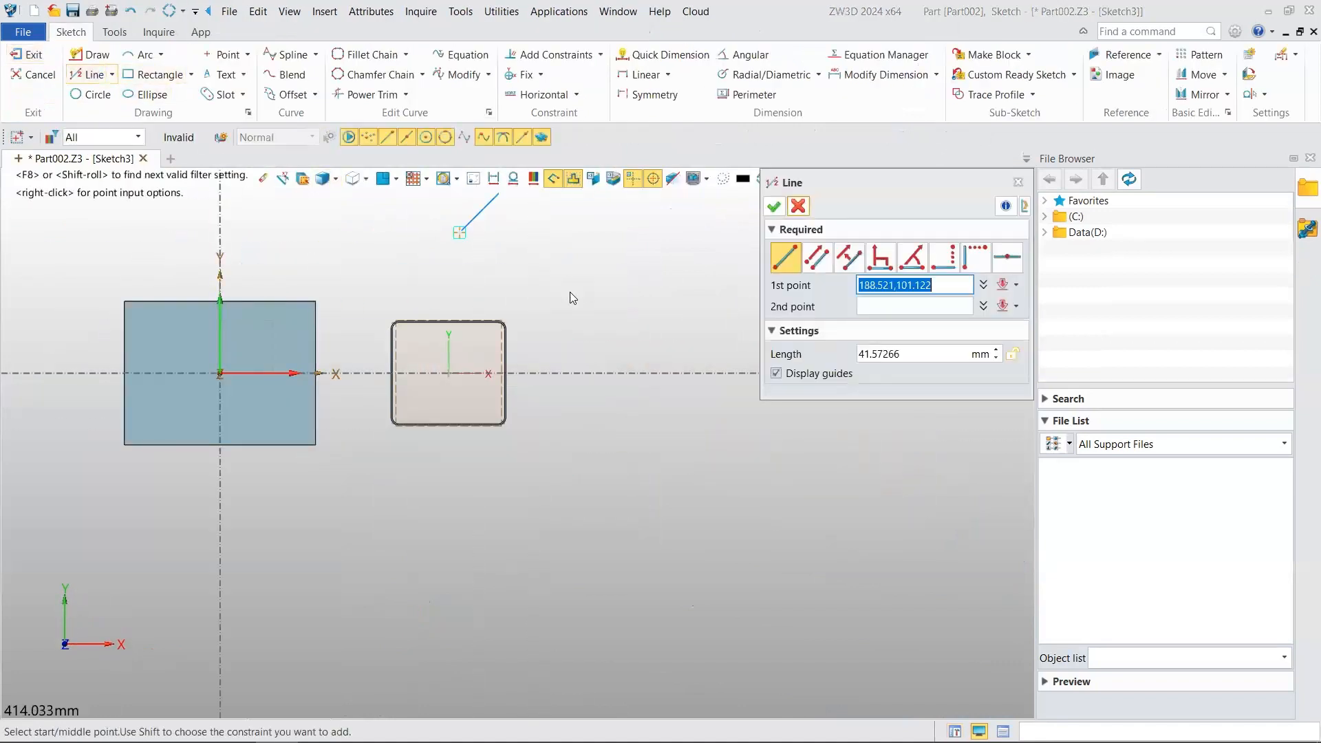
{"action": "left_click", "coordinate": [603, 262]}
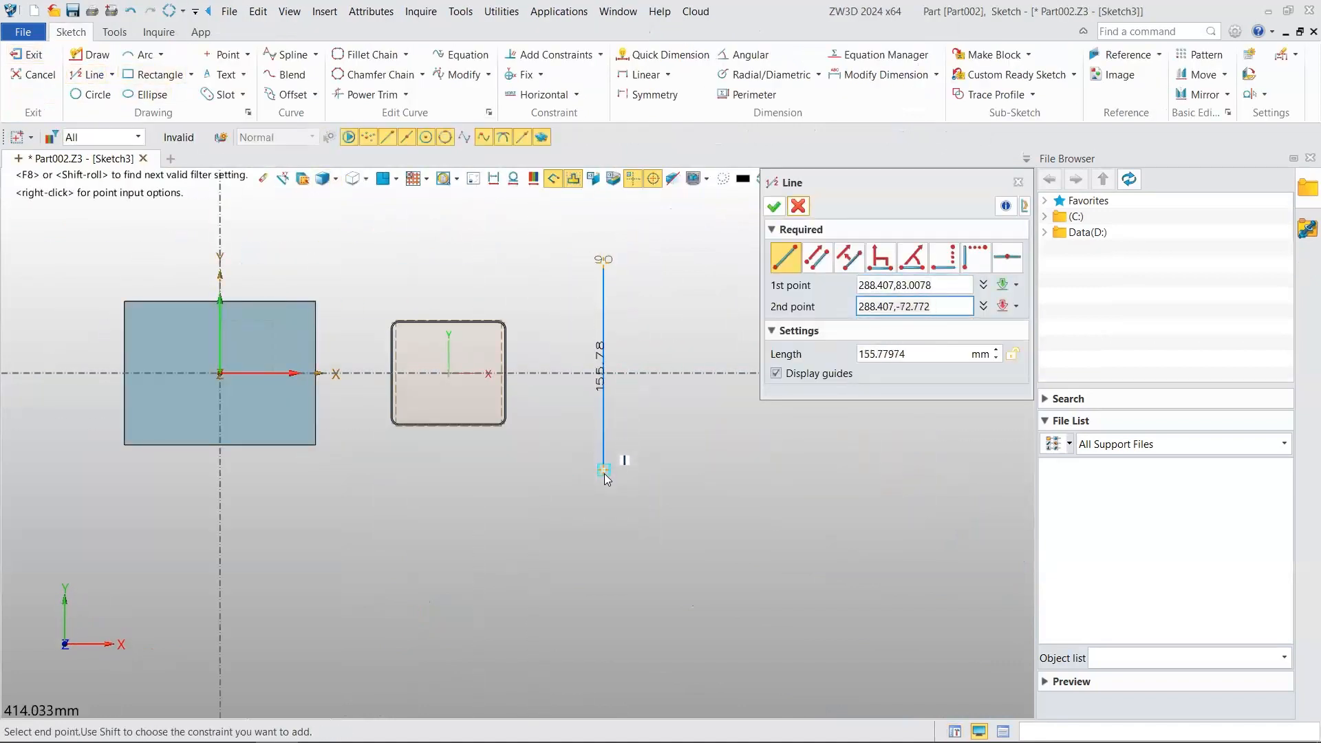
{"action": "left_click", "coordinate": [604, 482]}
{"action": "left_click", "coordinate": [771, 207]}
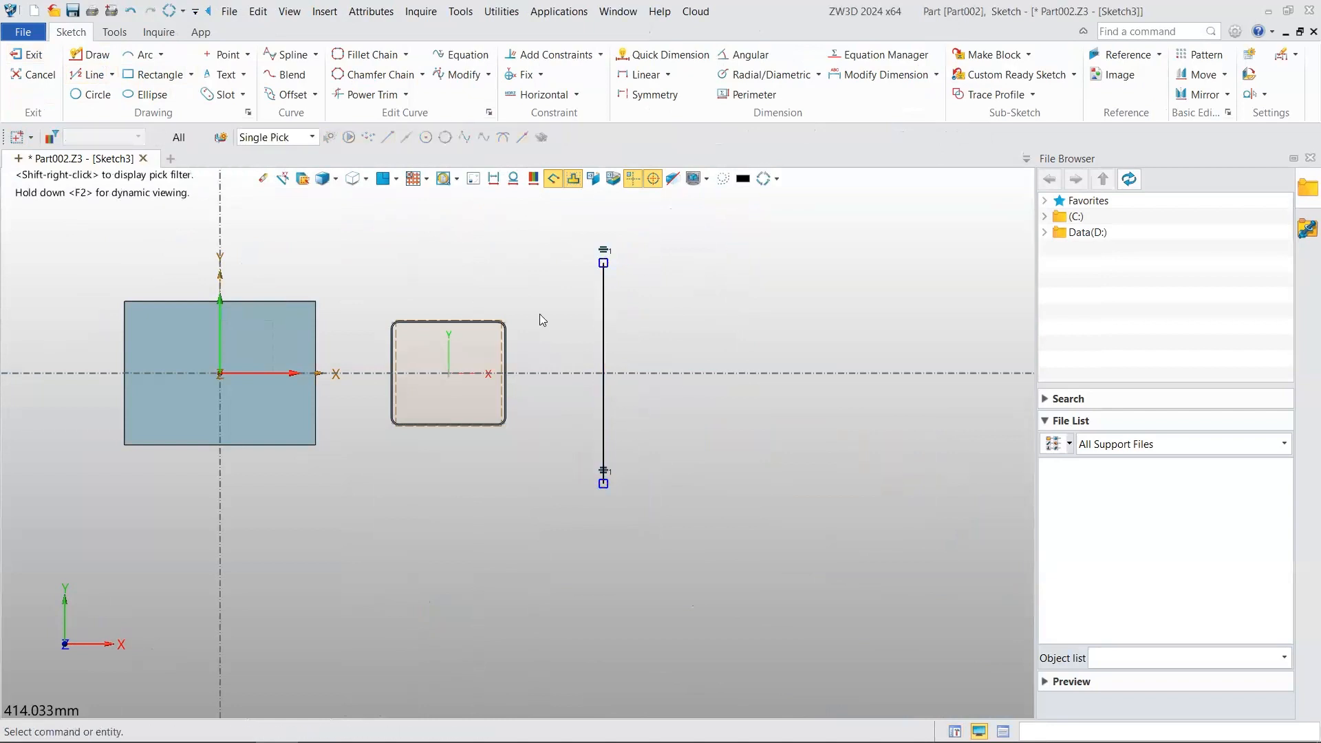
{"action": "left_click", "coordinate": [24, 55]}
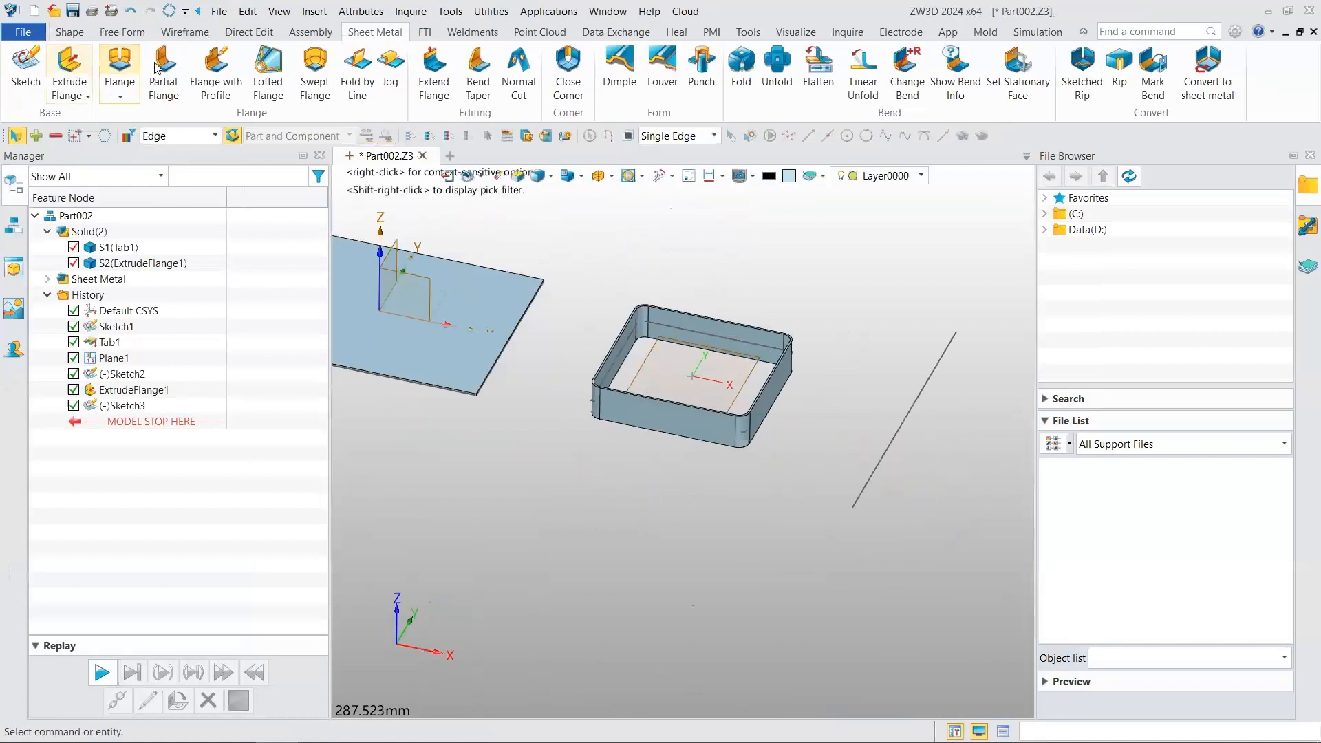
- Edit the line sketch to add a horizontal segment from the line's upper end and another segment running upward, forming an open stepped profile
{"action": "double_click", "coordinate": [121, 405]}
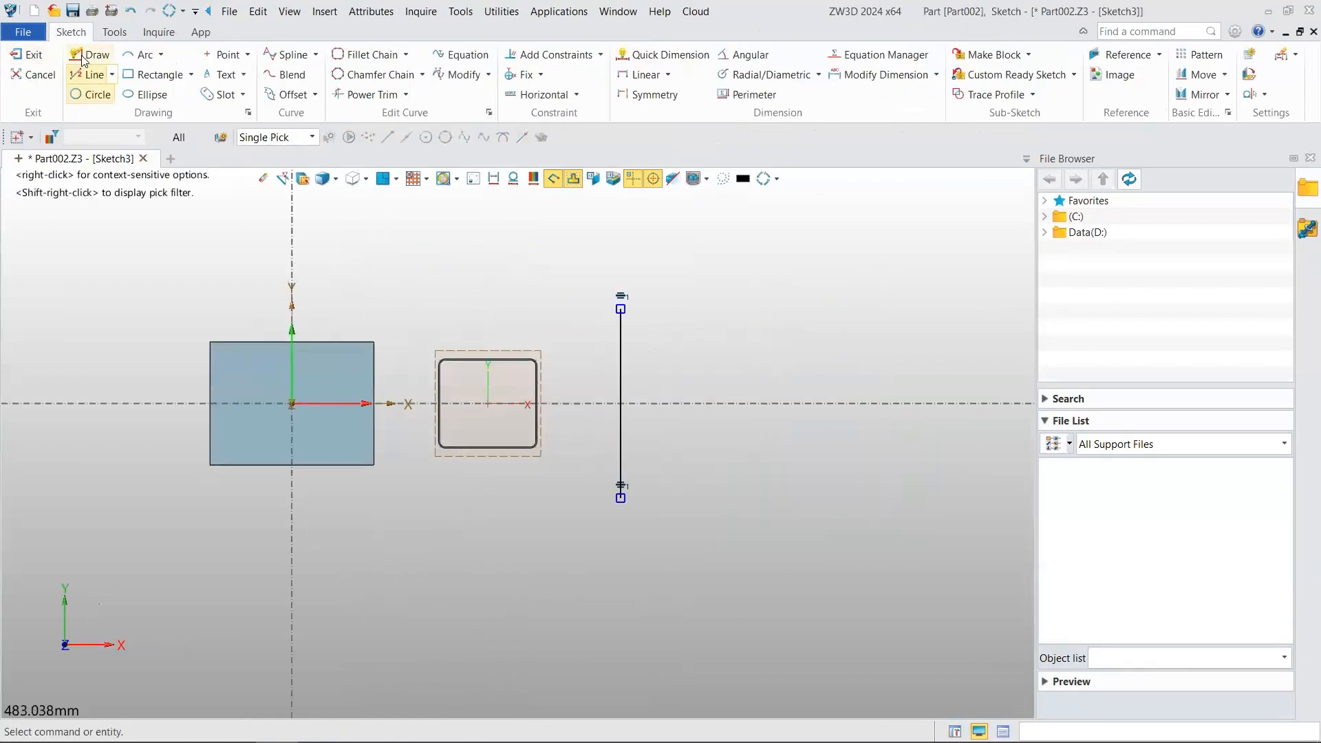
{"action": "left_click", "coordinate": [620, 309]}
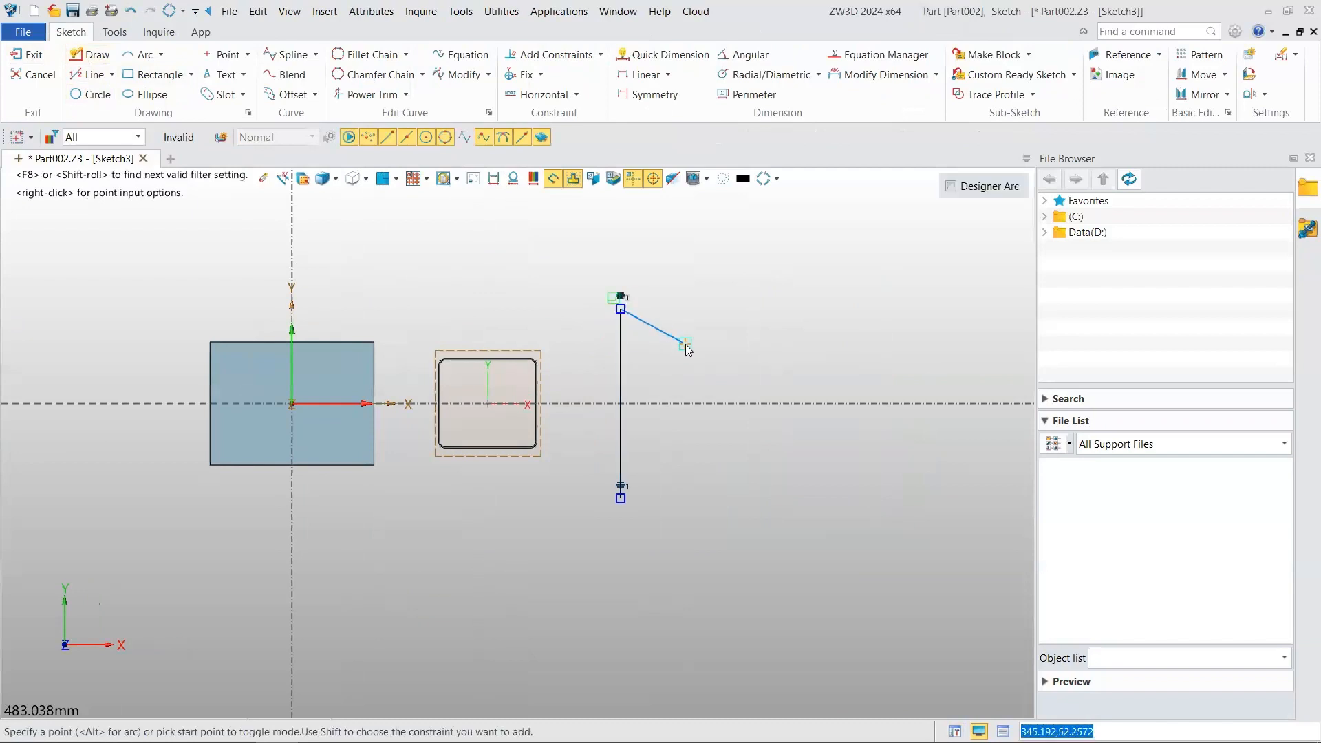
{"action": "left_click", "coordinate": [720, 308]}
{"action": "scroll", "coordinate": [722, 236], "scroll_direction": "up", "scroll_amount": 1}
{"action": "middle_click_drag", "start_coordinate": [722, 236], "coordinate": [711, 318]}
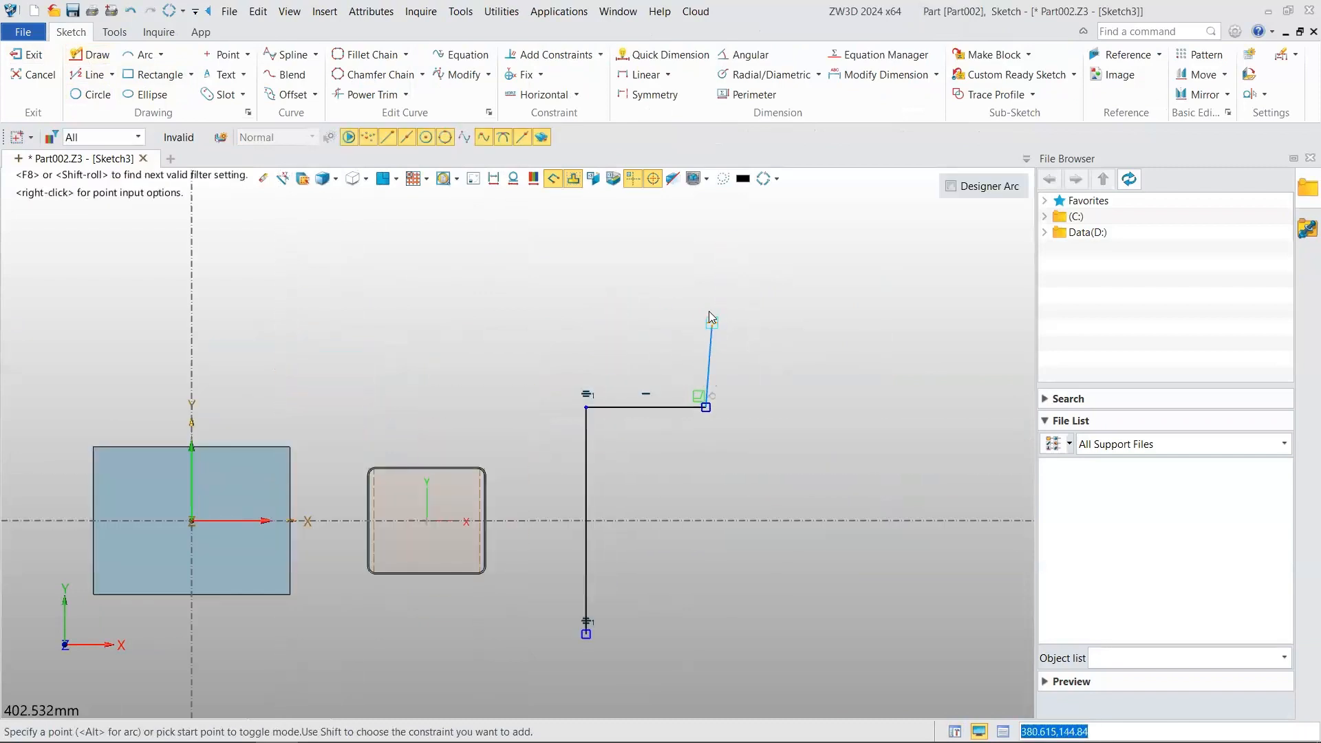
{"action": "left_click", "coordinate": [709, 273]}
{"action": "left_click", "coordinate": [29, 55]}
- Start an Extrude Flange using the open stepped sketch as its profile and examine the preview
{"action": "right_click_drag", "start_coordinate": [275, 214], "coordinate": [587, 321]}
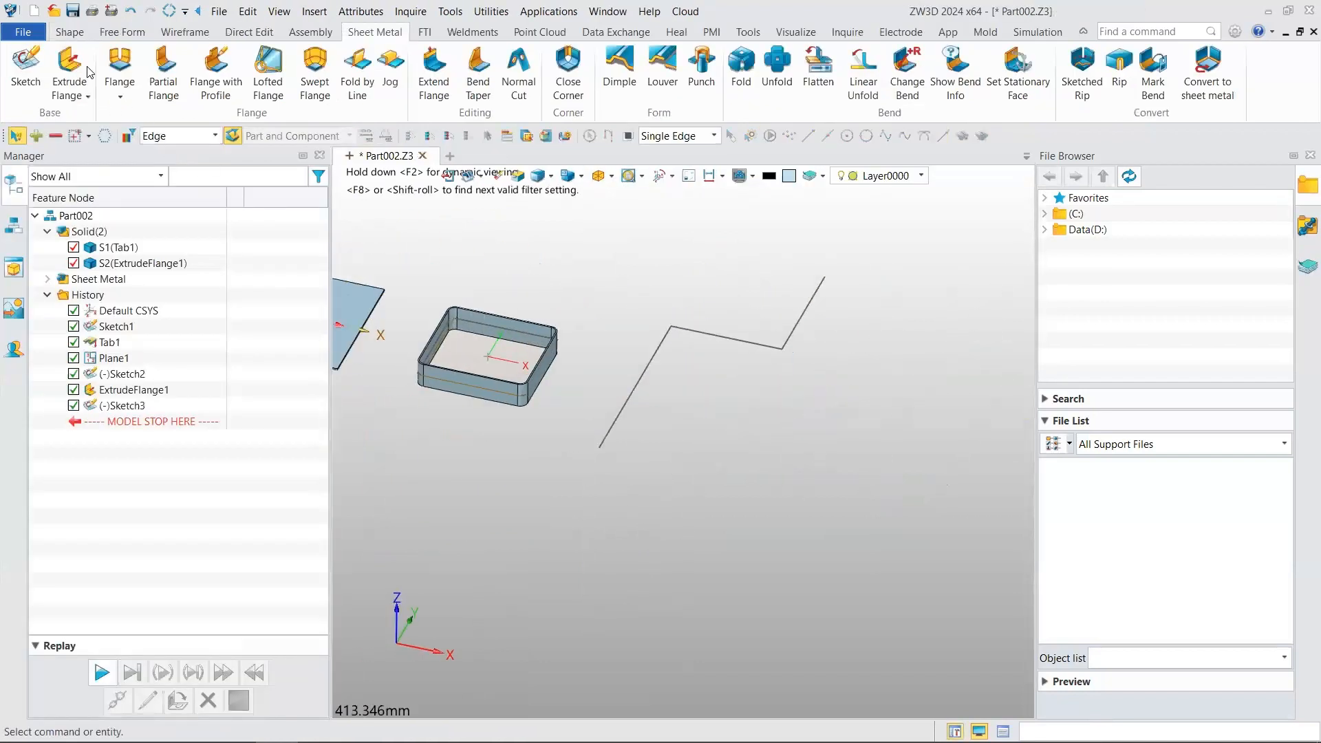
{"action": "left_click", "coordinate": [72, 69]}
{"action": "left_click", "coordinate": [612, 427]}
{"action": "right_click_drag", "start_coordinate": [613, 431], "coordinate": [625, 413]}
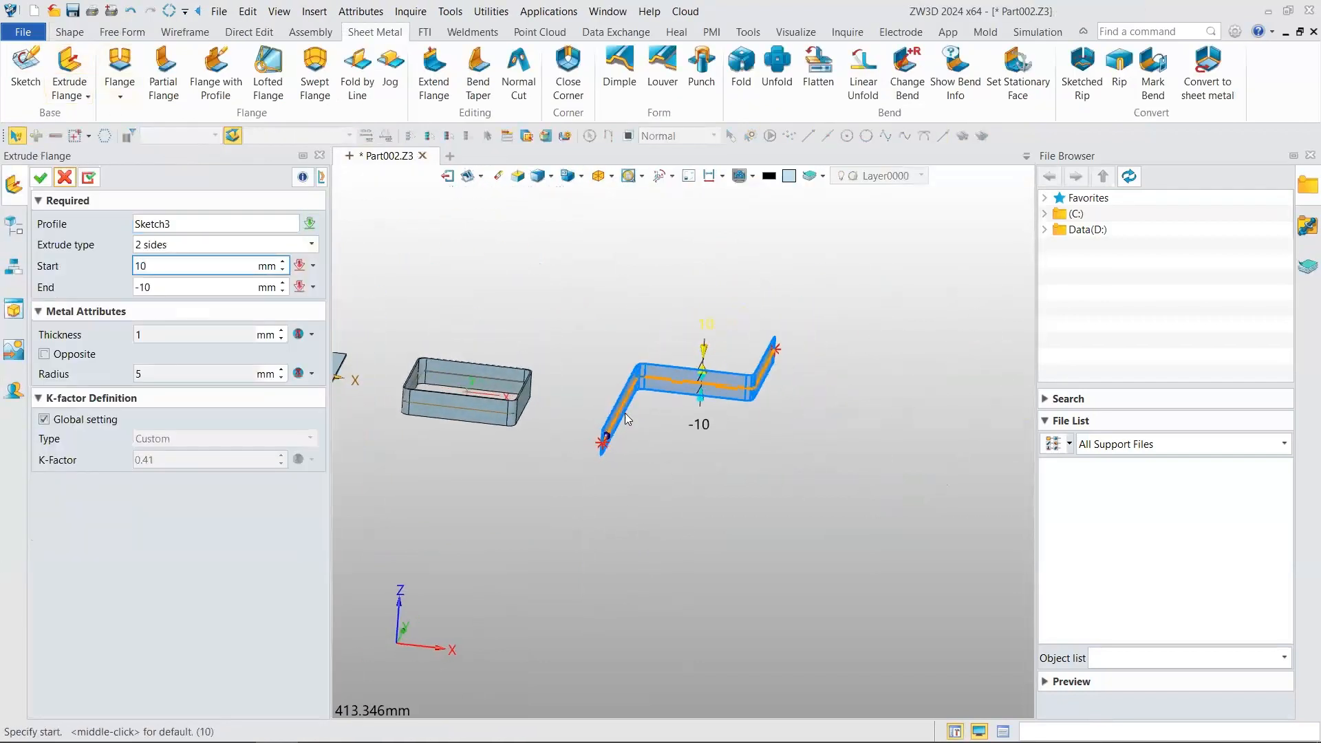
{"action": "scroll", "coordinate": [608, 418], "scroll_direction": "up", "scroll_amount": 3}
{"action": "scroll", "coordinate": [608, 418], "scroll_direction": "up", "scroll_amount": 4}
{"action": "scroll", "coordinate": [599, 454], "scroll_direction": "down", "scroll_amount": 2}
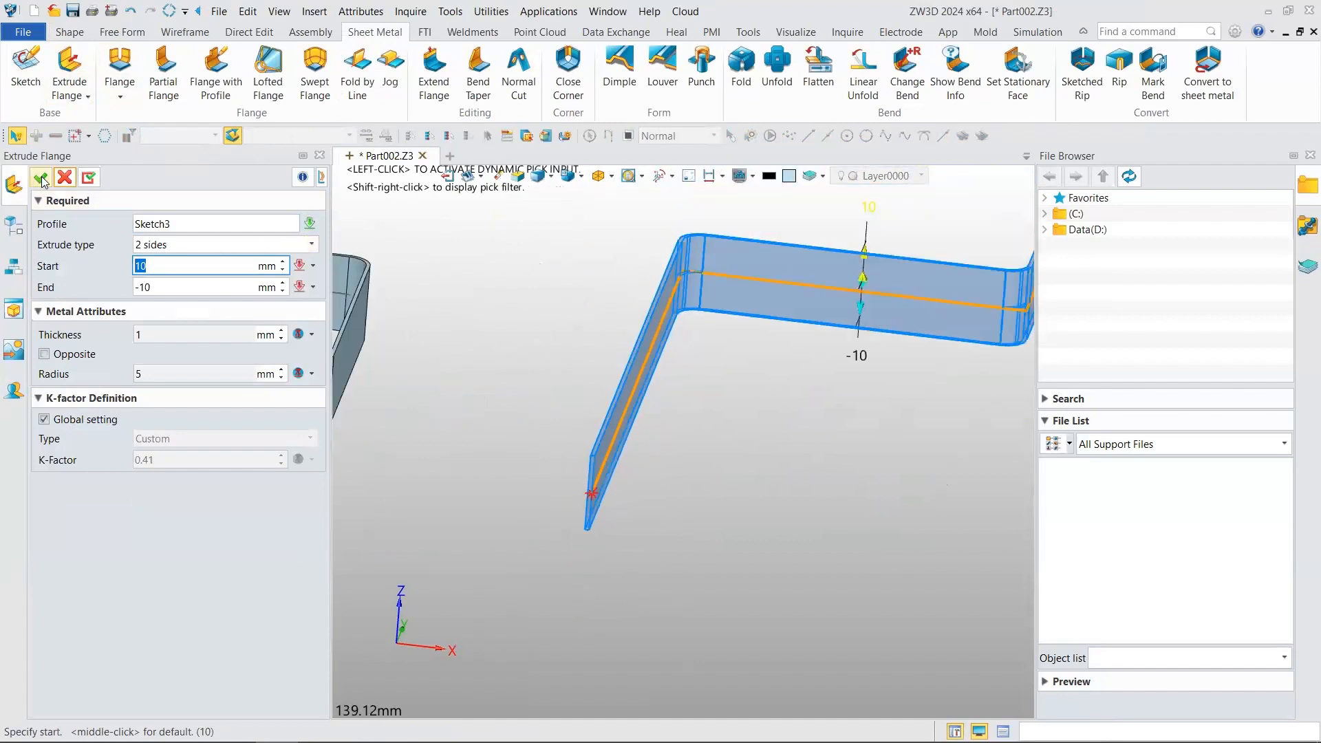
- Try the 1 side and Symmetrical extrude types on the flange preview, and return to 2 sides
{"action": "left_click", "coordinate": [178, 286]}
{"action": "left_click", "coordinate": [203, 266]}
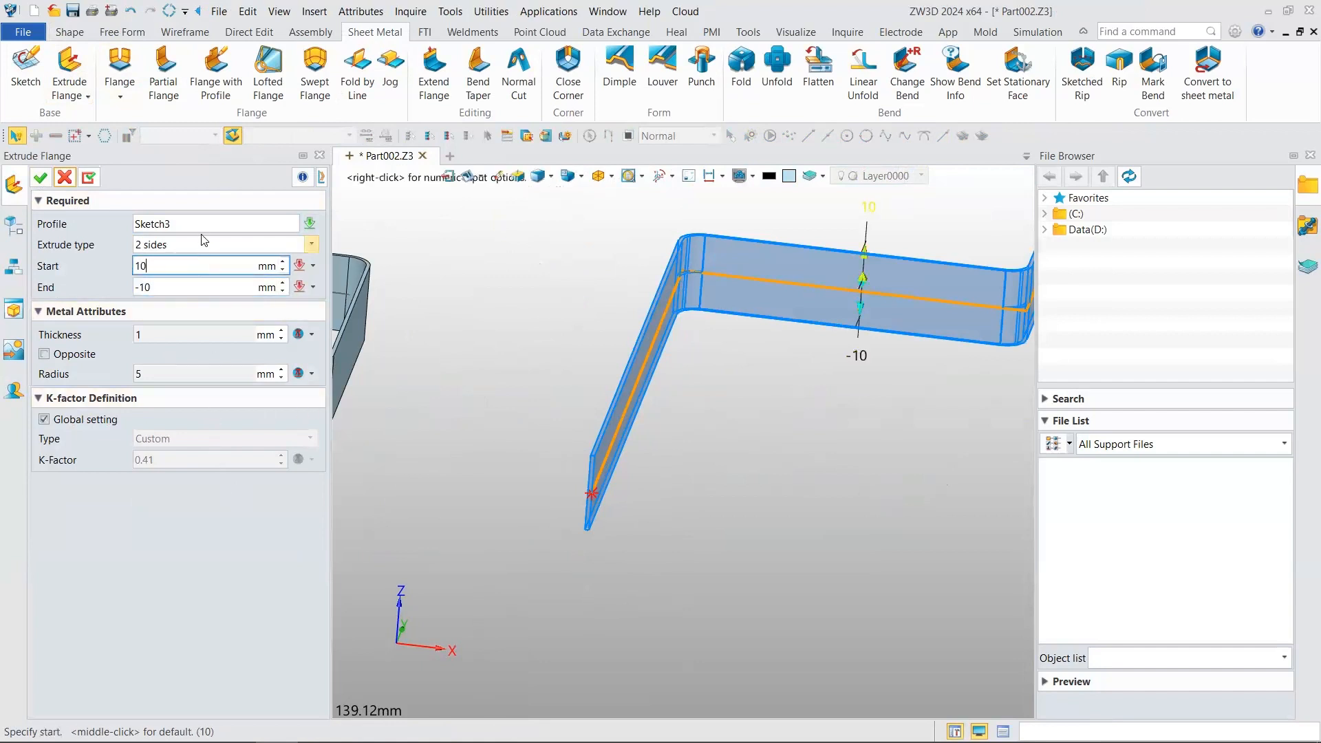
{"action": "left_click", "coordinate": [190, 246]}
{"action": "left_click", "coordinate": [248, 260]}
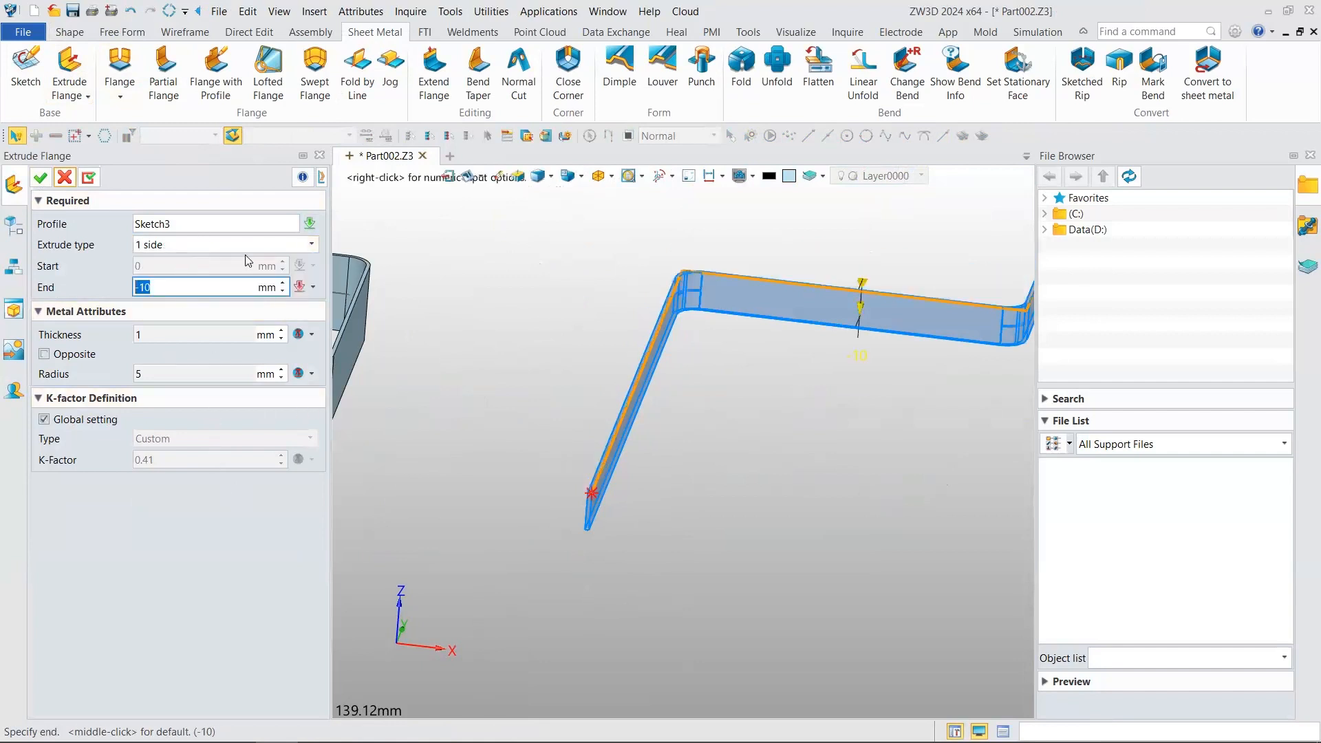
{"action": "left_click", "coordinate": [177, 248]}
{"action": "left_click", "coordinate": [166, 285]}
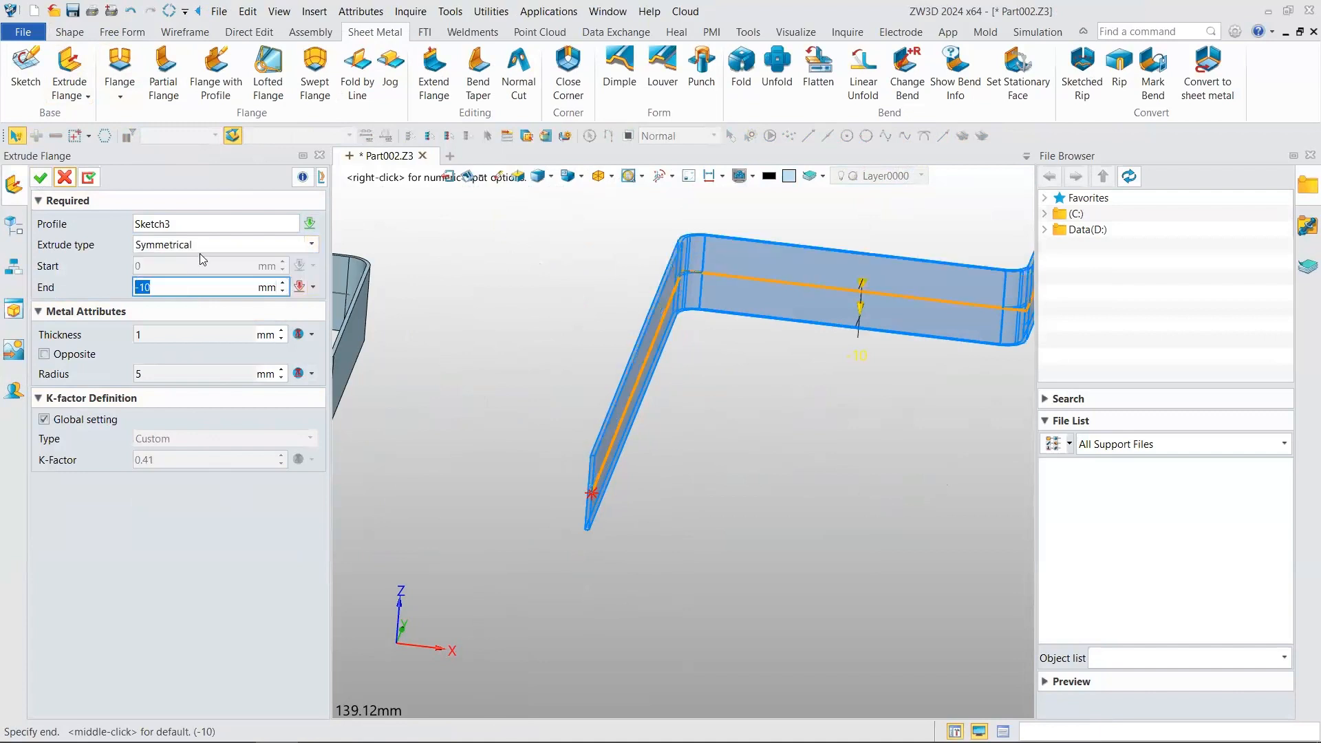
{"action": "left_click", "coordinate": [205, 247]}
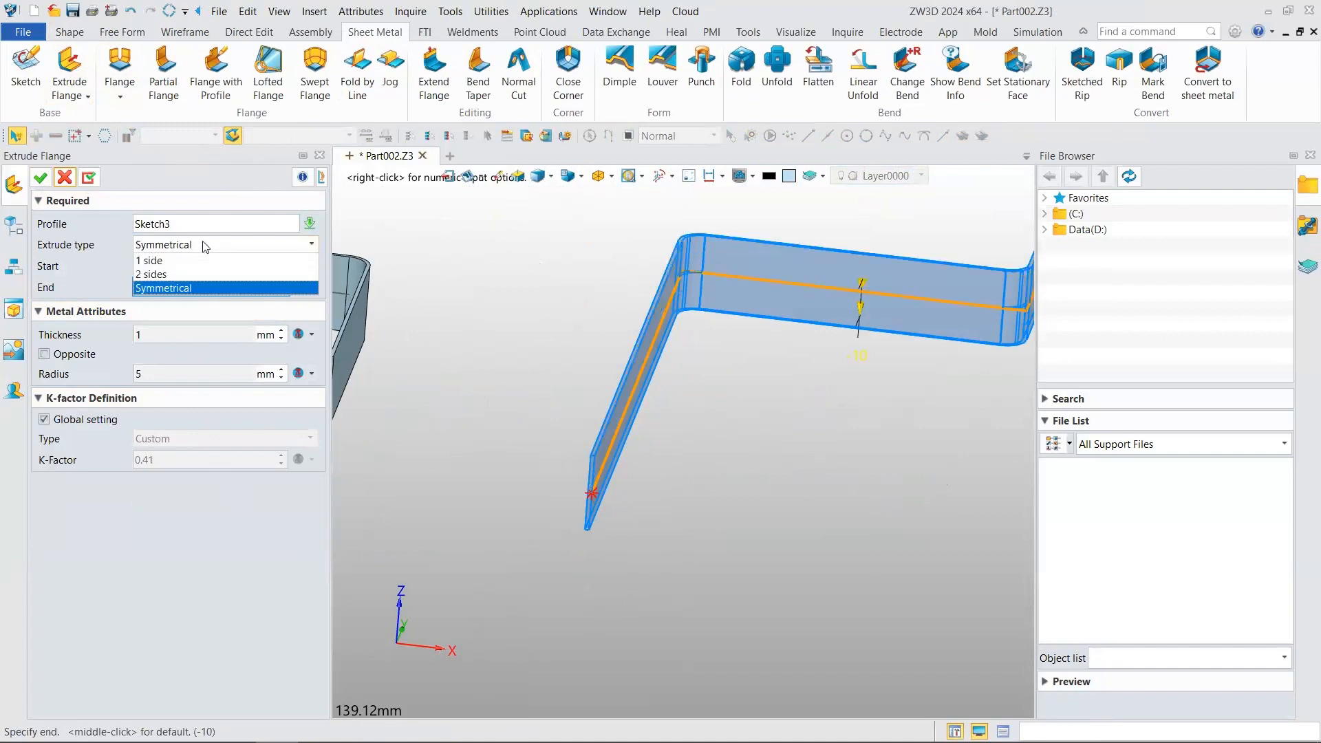
{"action": "left_click", "coordinate": [157, 274]}
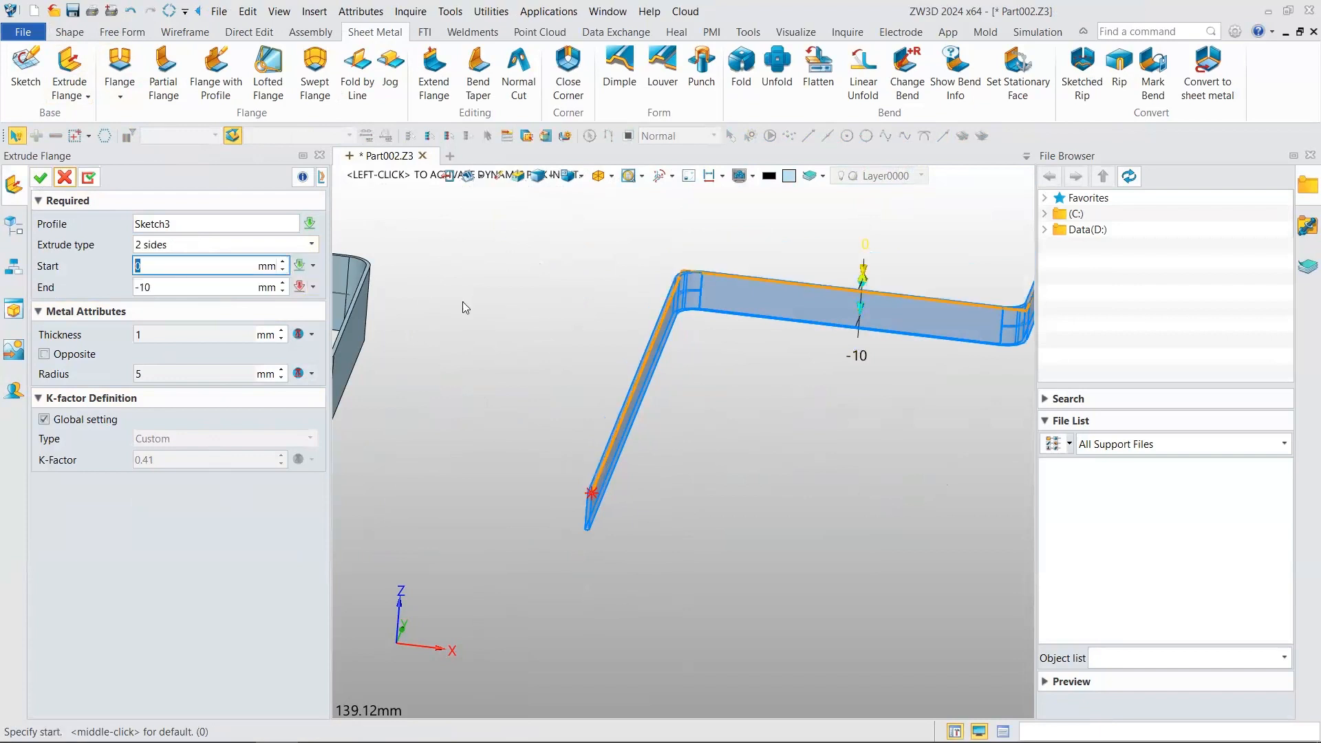
- Set the extrude type to Symmetrical with end -10 mm and create the open stepped flange
{"action": "left_click", "coordinate": [200, 245]}
{"action": "left_click", "coordinate": [159, 284]}
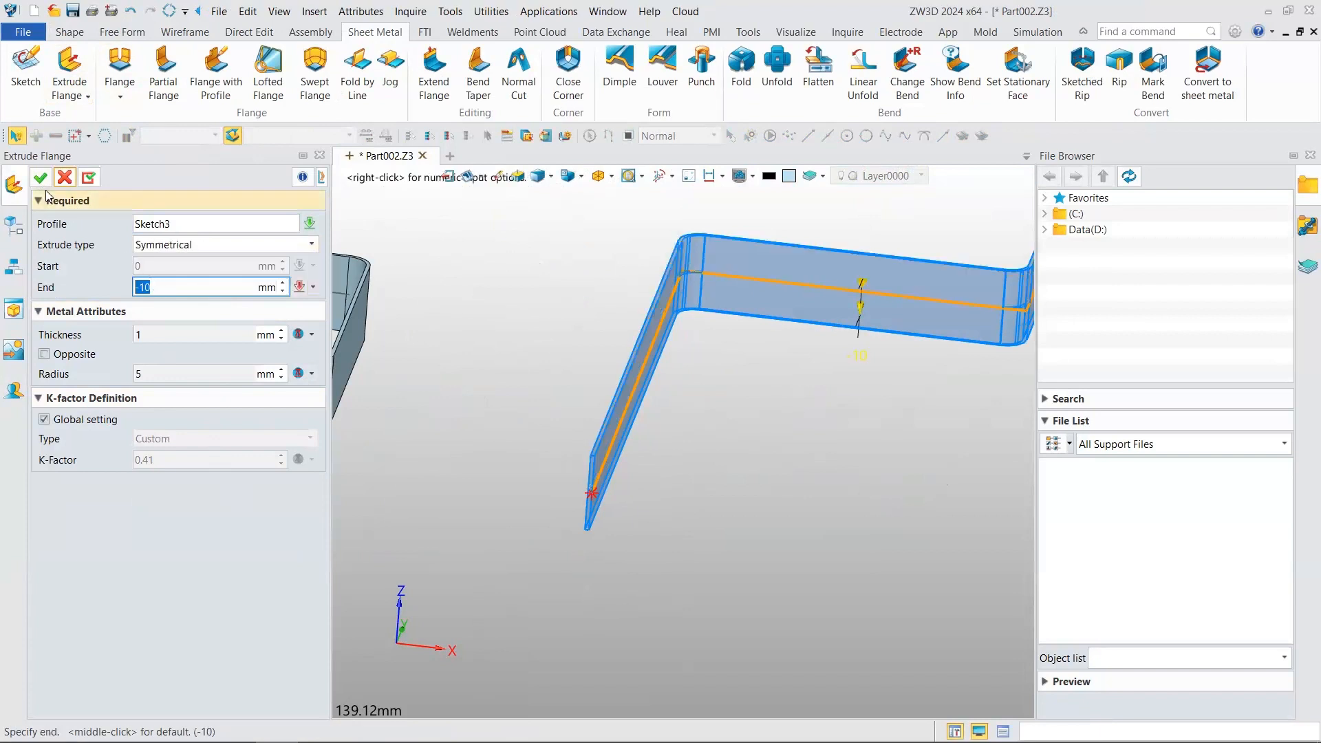
{"action": "left_click", "coordinate": [39, 180]}
{"action": "middle_click_drag", "start_coordinate": [512, 309], "coordinate": [672, 386]}
{"action": "right_click_drag", "start_coordinate": [673, 385], "coordinate": [663, 392]}
{"action": "scroll", "coordinate": [747, 402], "scroll_direction": "down", "scroll_amount": 4}
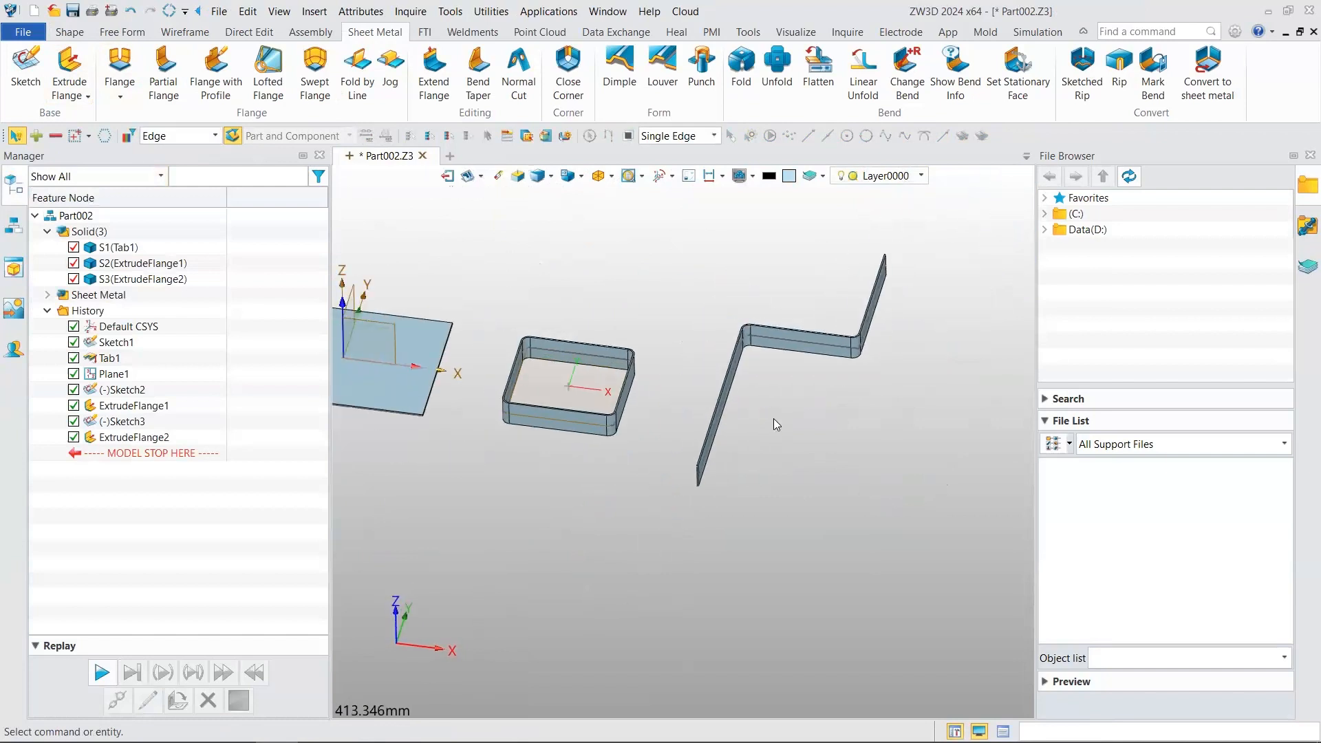
- Inspect the closed rectangular flange and expand the part's Sheet Metal node to list its flatten items
{"action": "right_click_drag", "start_coordinate": [774, 419], "coordinate": [647, 475]}
{"action": "scroll", "coordinate": [647, 474], "scroll_direction": "up", "scroll_amount": 4}
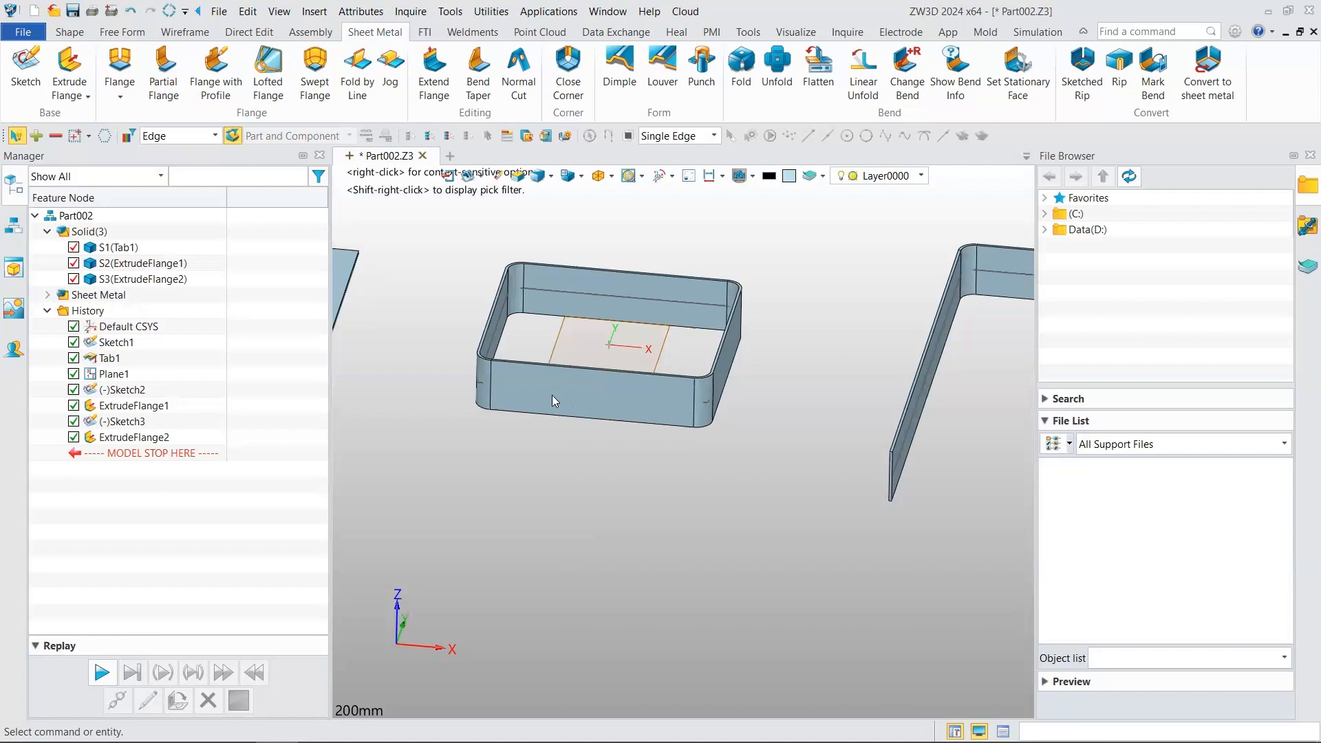
{"action": "scroll", "coordinate": [547, 390], "scroll_direction": "up", "scroll_amount": 3}
{"action": "scroll", "coordinate": [547, 390], "scroll_direction": "down", "scroll_amount": 2}
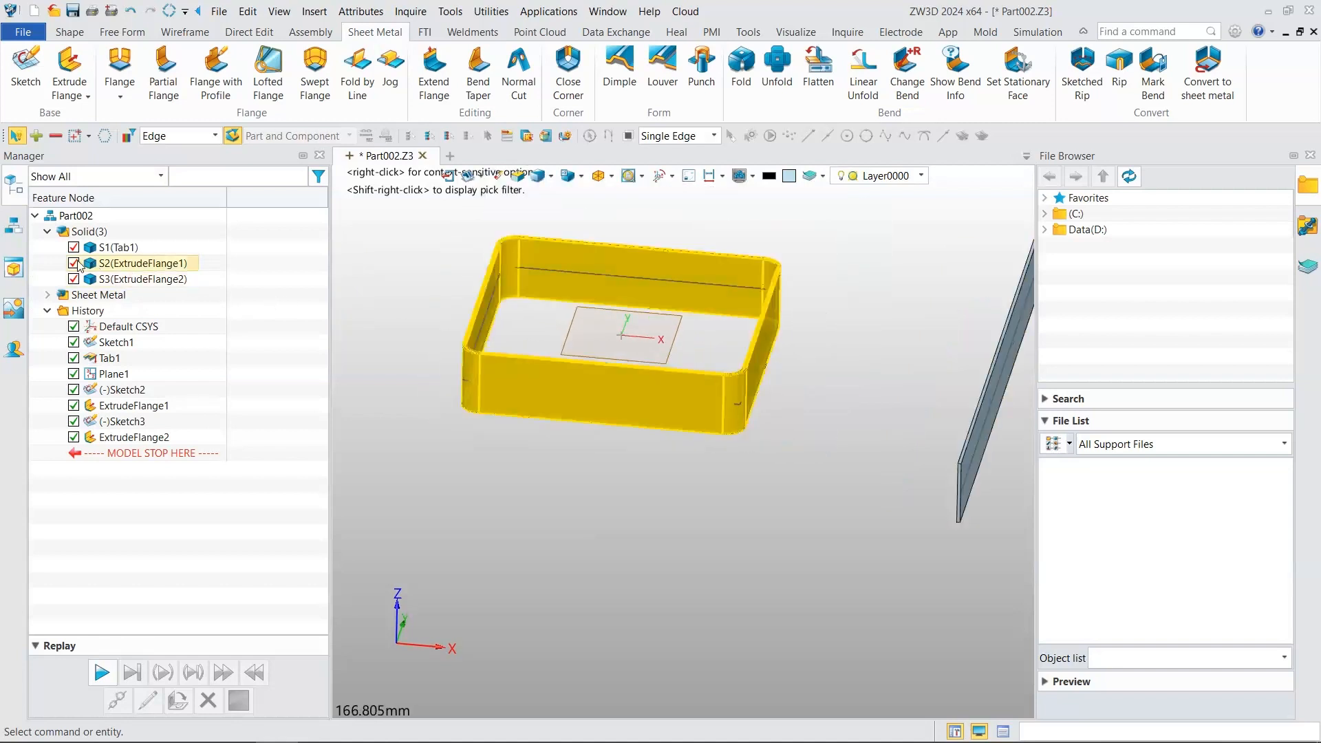
{"action": "left_click", "coordinate": [47, 295]}
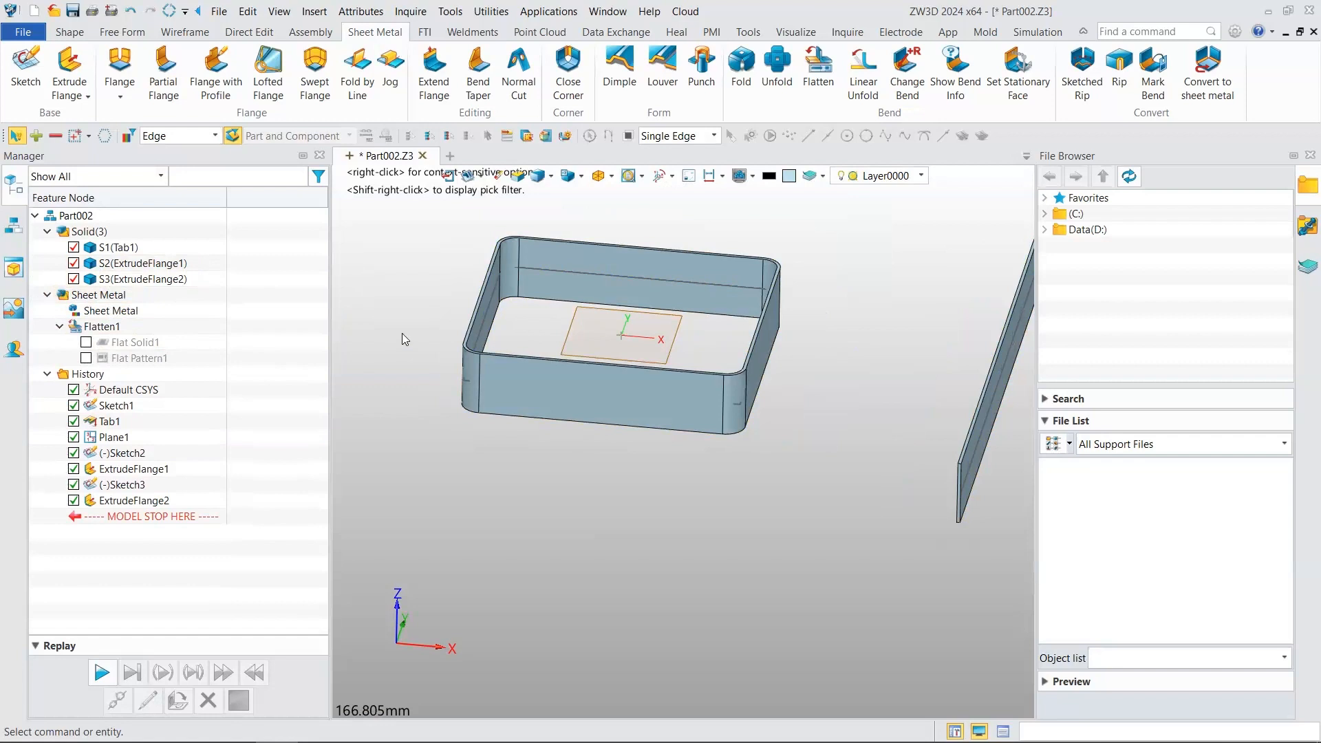
- Examine the closed rectangular flange and compare it with the flat tab and the open stepped flange
{"action": "scroll", "coordinate": [516, 327], "scroll_direction": "down", "scroll_amount": 3}
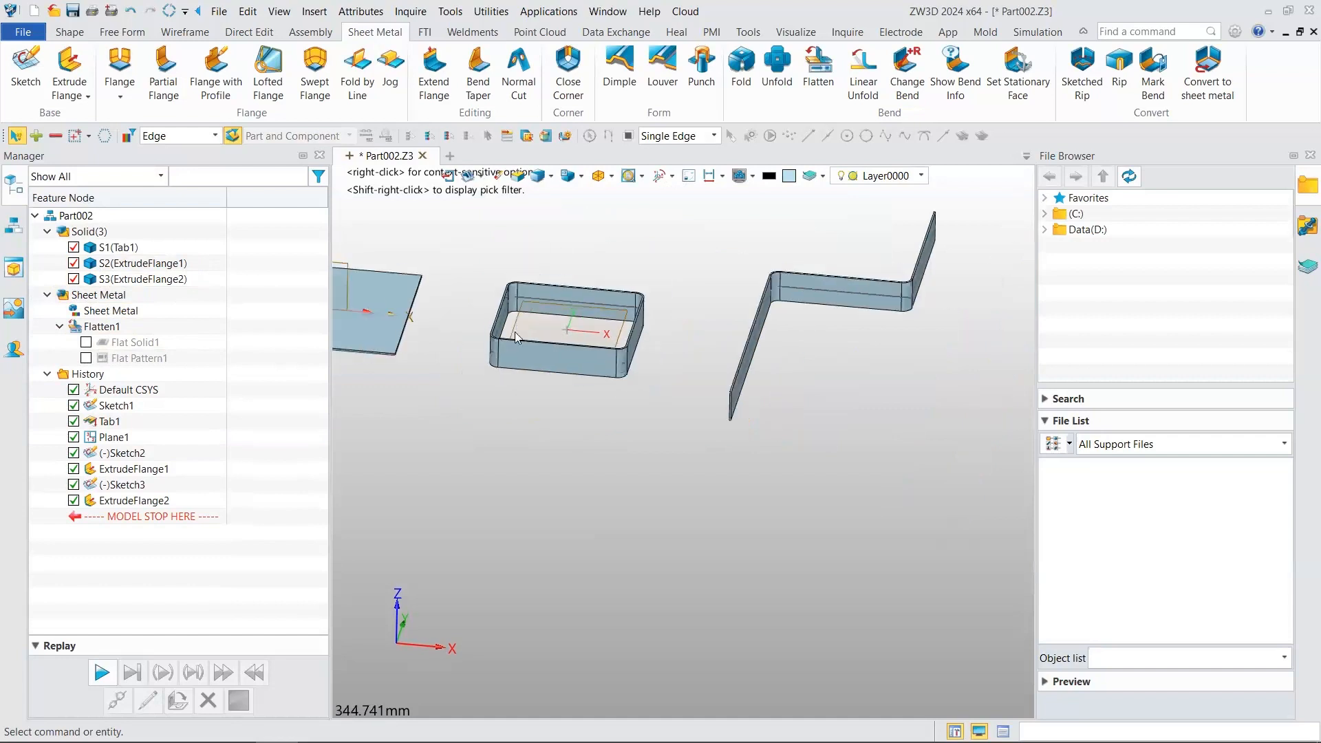
{"action": "scroll", "coordinate": [516, 336], "scroll_direction": "up", "scroll_amount": 2}
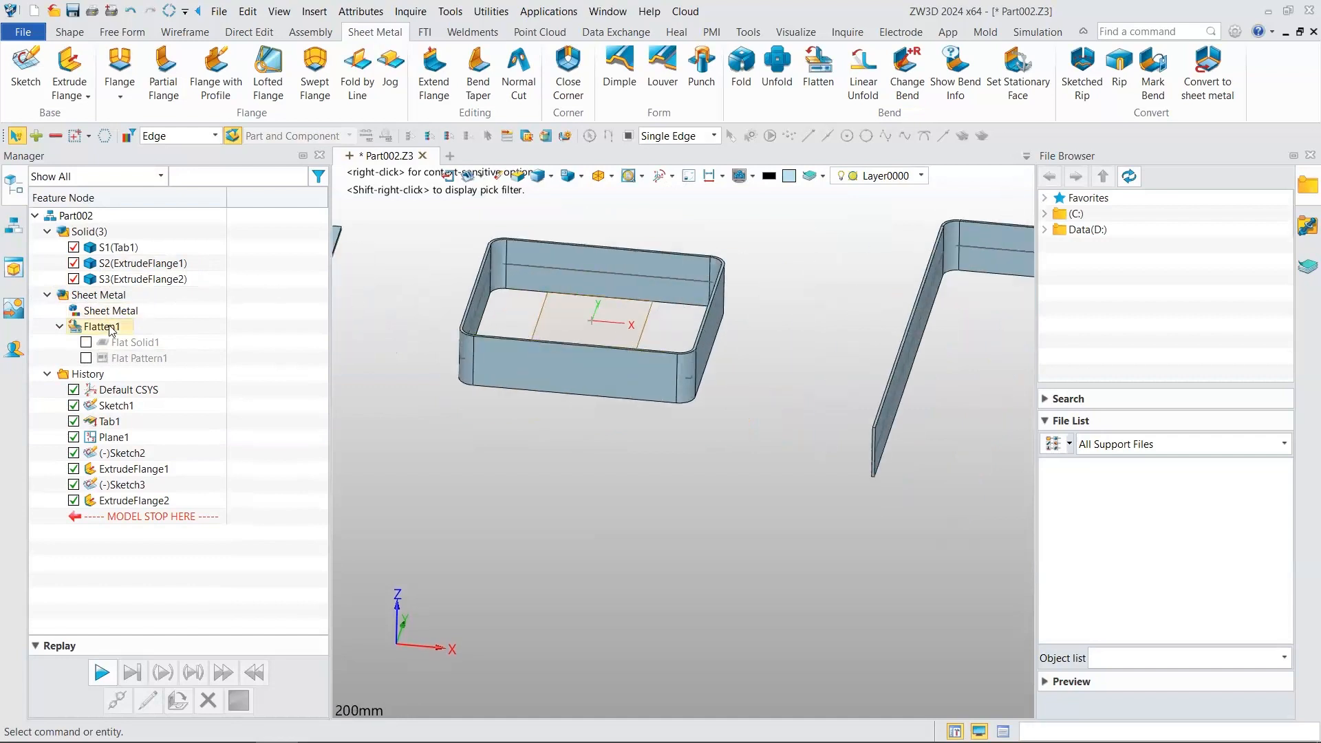
{"action": "scroll", "coordinate": [582, 346], "scroll_direction": "down", "scroll_amount": 3}
{"action": "middle_click_drag", "start_coordinate": [583, 346], "coordinate": [488, 393]}
{"action": "scroll", "coordinate": [688, 397], "scroll_direction": "up", "scroll_amount": 5}
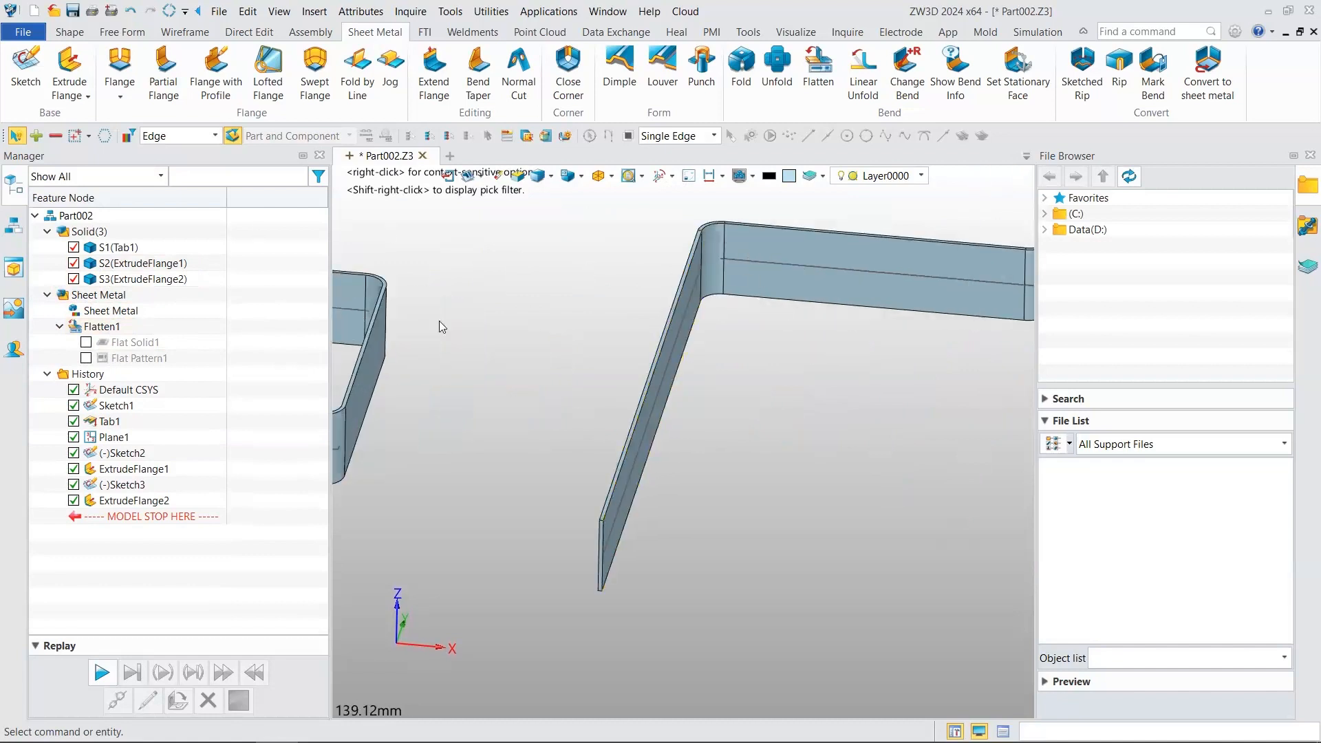
{"action": "scroll", "coordinate": [439, 321], "scroll_direction": "up", "scroll_amount": 1}
{"action": "scroll", "coordinate": [647, 339], "scroll_direction": "down", "scroll_amount": 2}
{"action": "middle_click_drag", "start_coordinate": [667, 348], "coordinate": [821, 378]}
{"action": "scroll", "coordinate": [501, 340], "scroll_direction": "down", "scroll_amount": 1}
{"action": "middle_click_drag", "start_coordinate": [501, 340], "coordinate": [599, 333]}
{"action": "scroll", "coordinate": [524, 350], "scroll_direction": "up", "scroll_amount": 1}
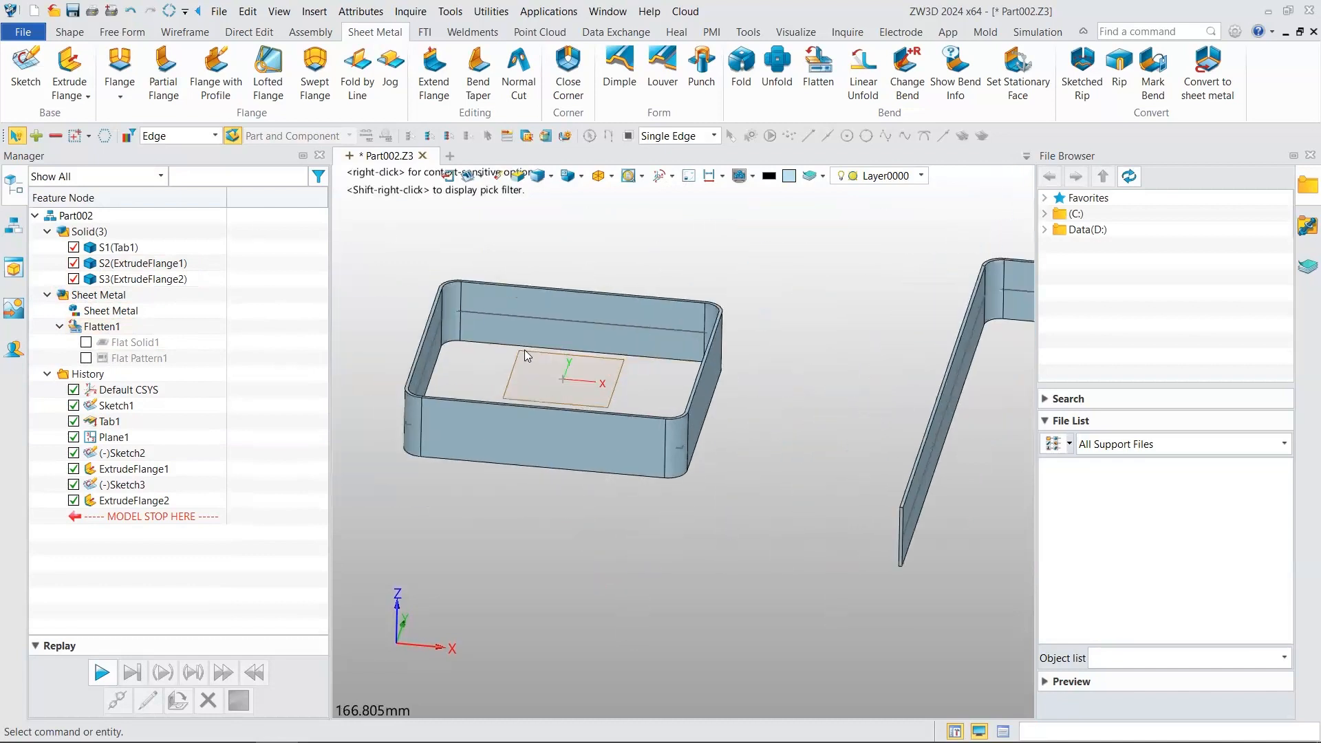
{"action": "scroll", "coordinate": [524, 350], "scroll_direction": "down", "scroll_amount": 2}
{"action": "scroll", "coordinate": [790, 367], "scroll_direction": "down", "scroll_amount": 1}
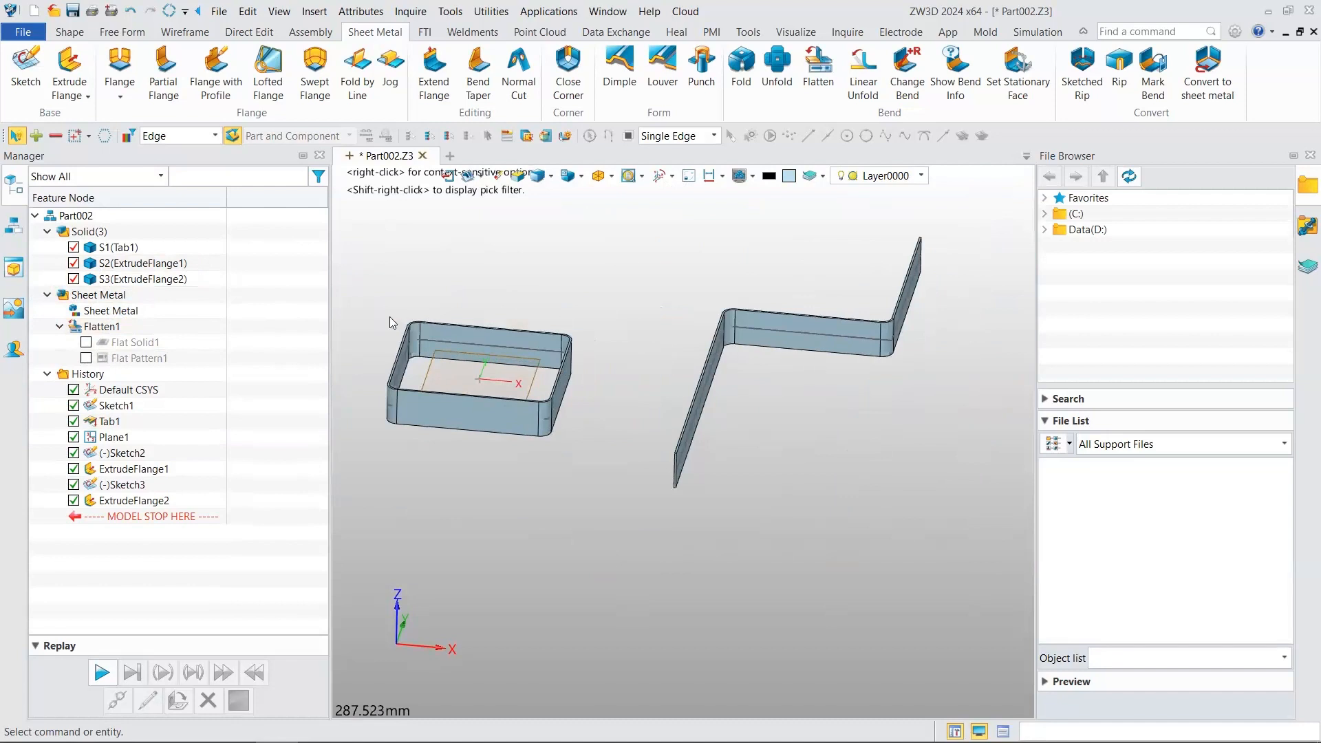
{"action": "scroll", "coordinate": [440, 341], "scroll_direction": "down", "scroll_amount": 2}
{"action": "scroll", "coordinate": [453, 363], "scroll_direction": "up", "scroll_amount": 2}
{"action": "scroll", "coordinate": [570, 344], "scroll_direction": "up", "scroll_amount": 1}
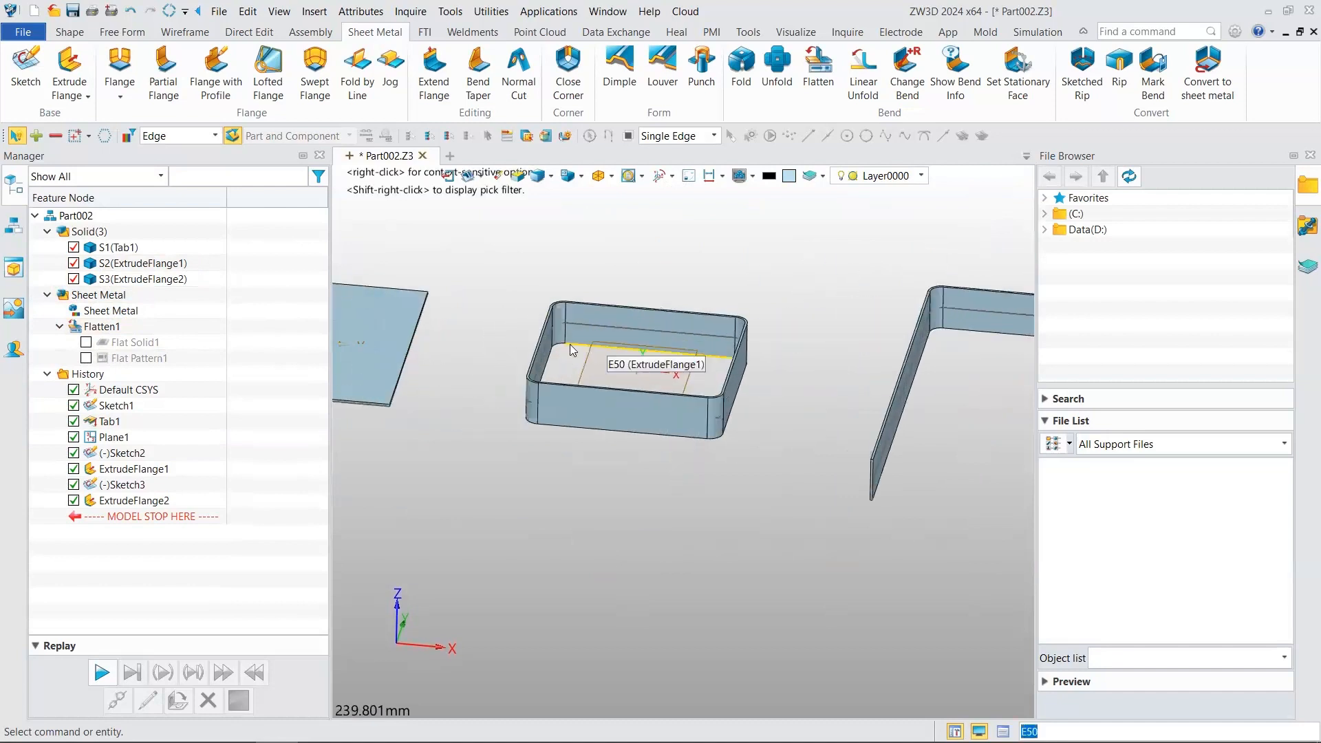
{"action": "scroll", "coordinate": [569, 345], "scroll_direction": "up", "scroll_amount": 1}
- Show Flat Solid1 of the closed flange and inspect the end of the unfolded strip
{"action": "left_click", "coordinate": [86, 344]}
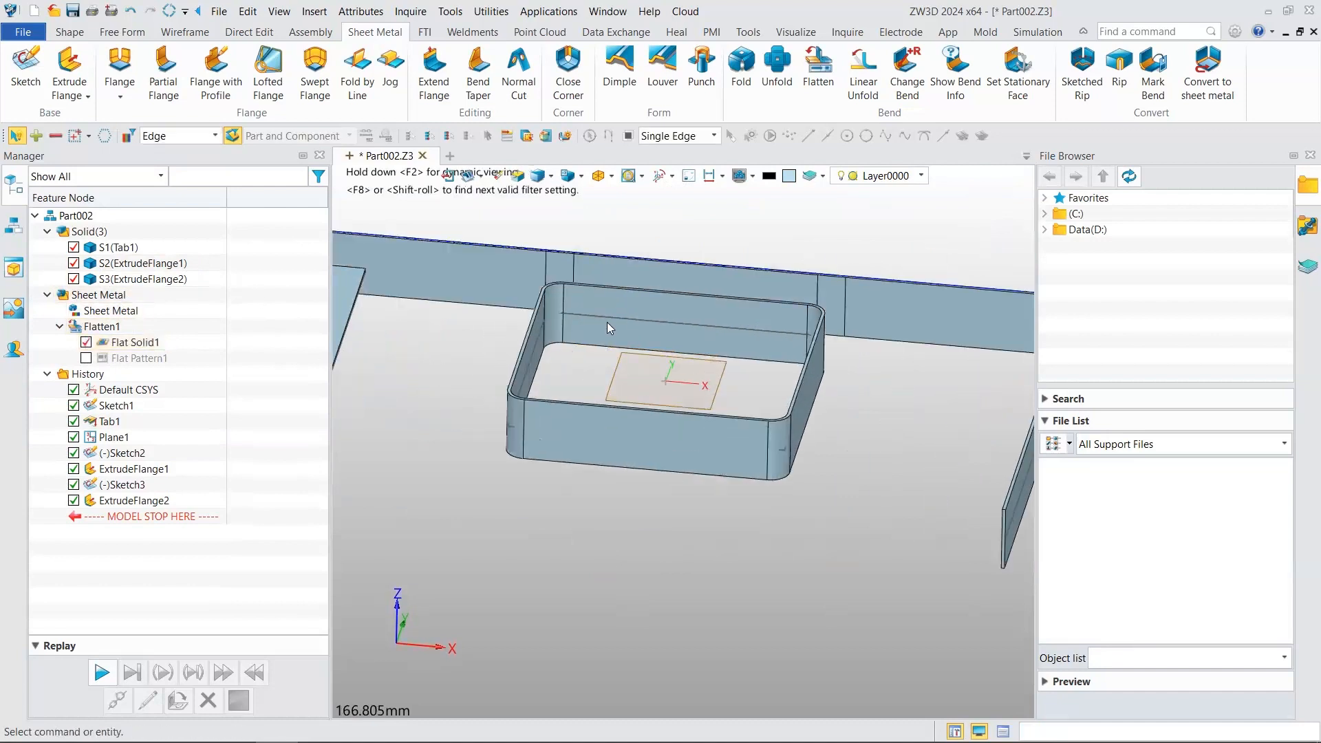
{"action": "scroll", "coordinate": [636, 311], "scroll_direction": "down", "scroll_amount": 3}
{"action": "middle_click_drag", "start_coordinate": [659, 329], "coordinate": [834, 498]}
{"action": "scroll", "coordinate": [530, 377], "scroll_direction": "up", "scroll_amount": 6}
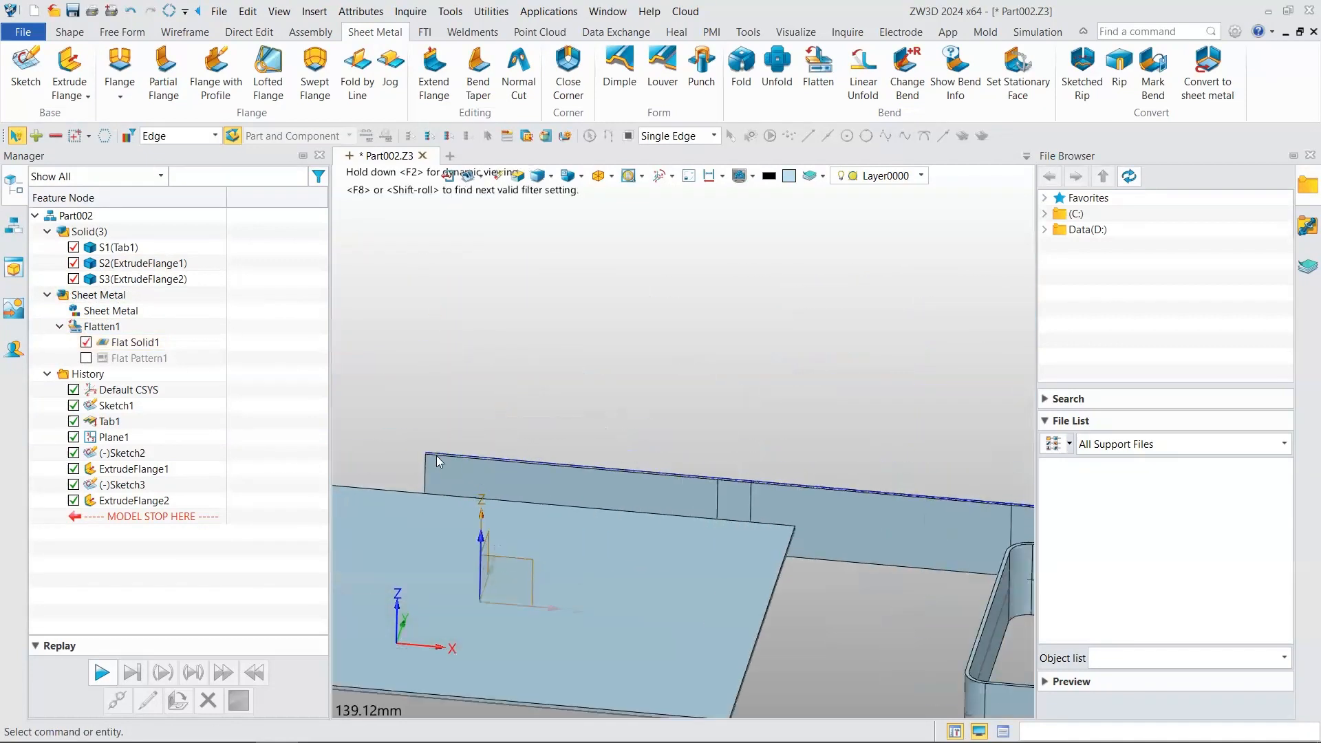
{"action": "scroll", "coordinate": [436, 457], "scroll_direction": "down", "scroll_amount": 3}
{"action": "scroll", "coordinate": [481, 413], "scroll_direction": "up", "scroll_amount": 2}
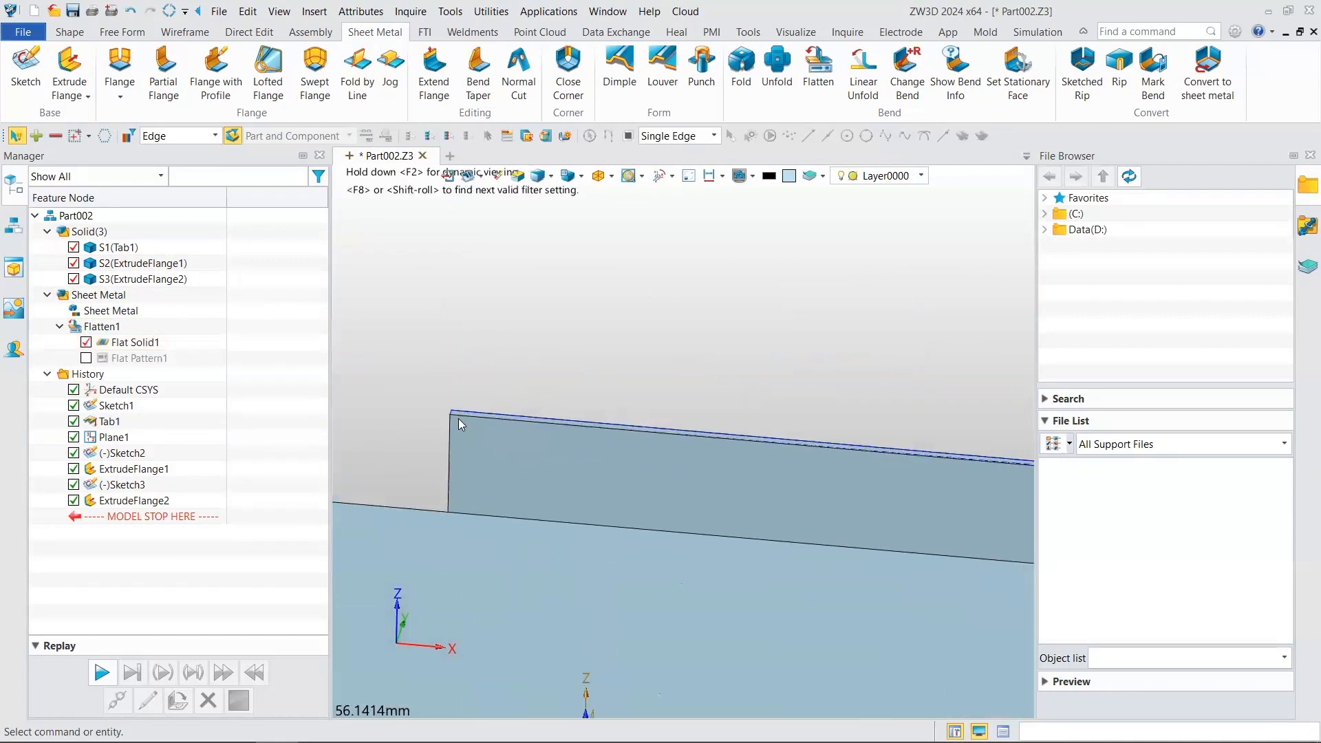
{"action": "scroll", "coordinate": [443, 405], "scroll_direction": "down", "scroll_amount": 6}
{"action": "middle_click_drag", "start_coordinate": [705, 393], "coordinate": [565, 391]}
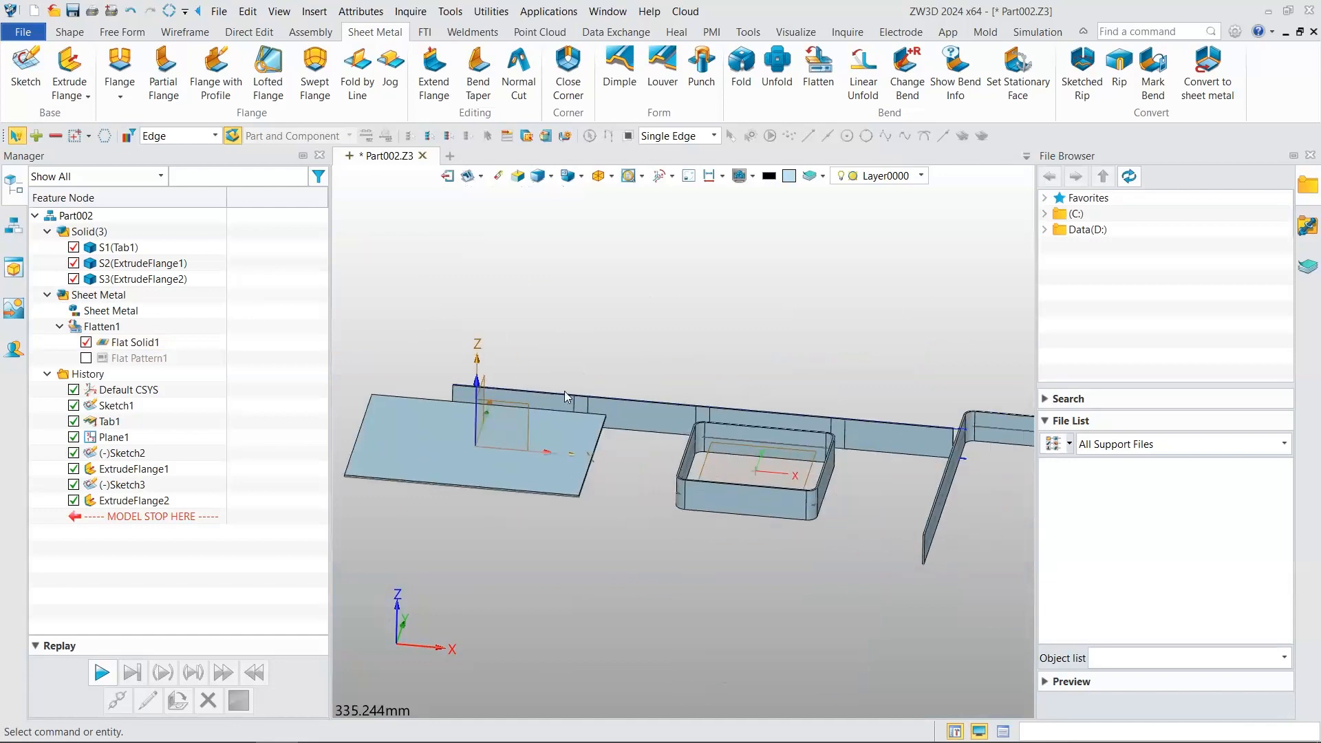
{"action": "scroll", "coordinate": [698, 490], "scroll_direction": "up", "scroll_amount": 1}
- Show Flat Pattern1 with its bend notes and dimensions along the unfolded strip
{"action": "left_click", "coordinate": [87, 358]}
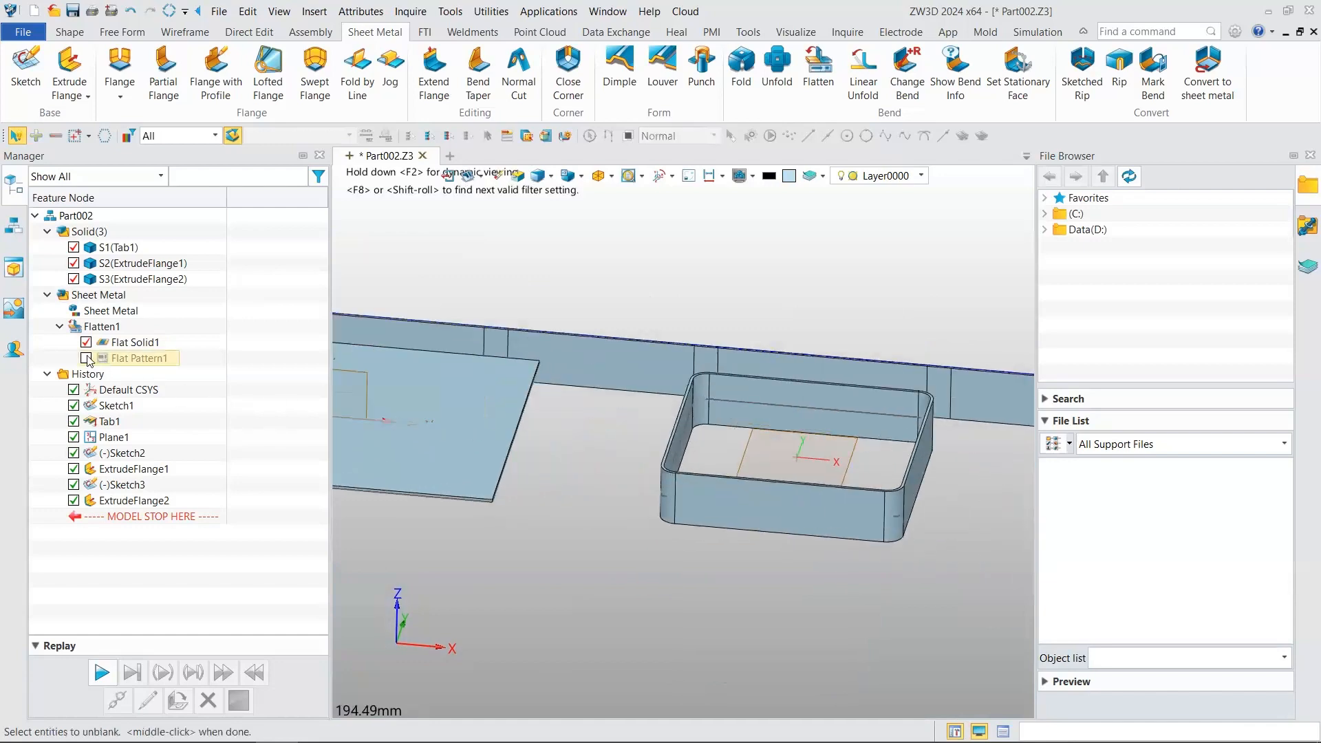
{"action": "scroll", "coordinate": [632, 296], "scroll_direction": "up", "scroll_amount": 4}
{"action": "scroll", "coordinate": [634, 266], "scroll_direction": "down", "scroll_amount": 3}
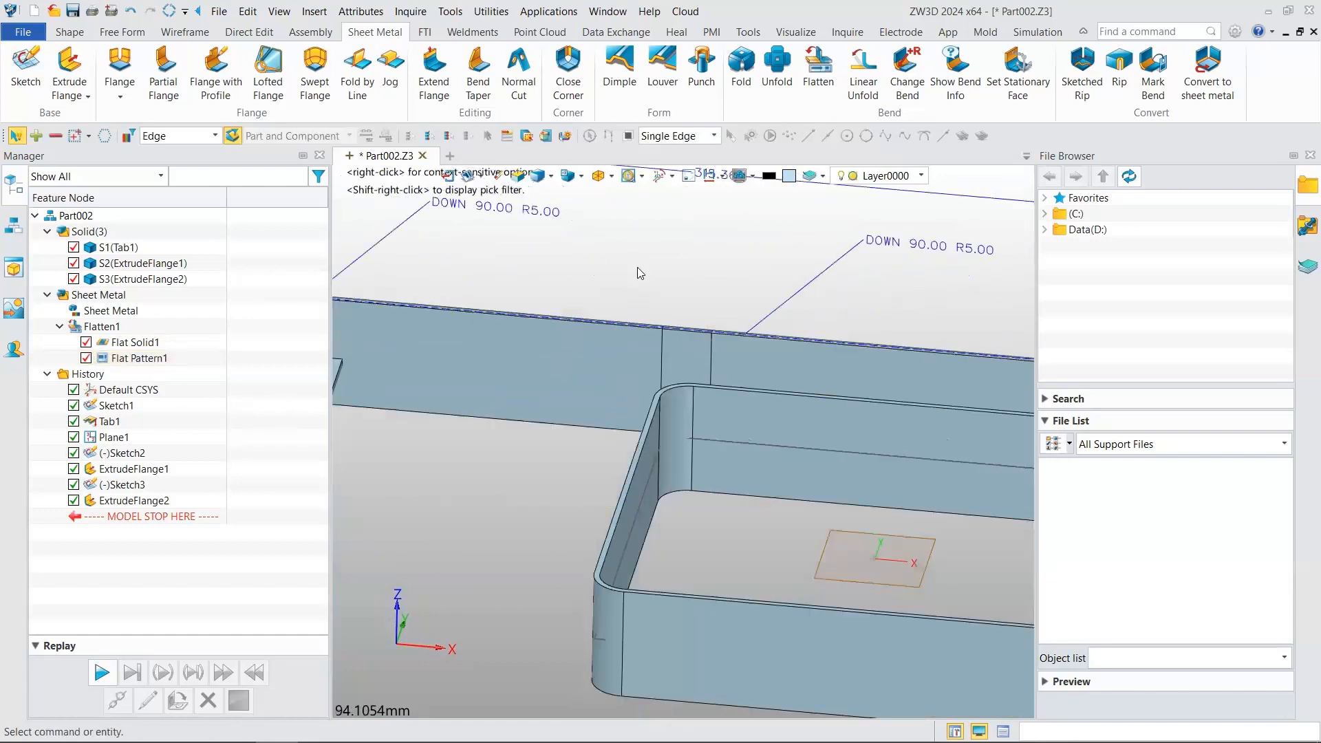
{"action": "middle_click_drag", "start_coordinate": [530, 261], "coordinate": [654, 419]}
{"action": "scroll", "coordinate": [798, 493], "scroll_direction": "down", "scroll_amount": 3}
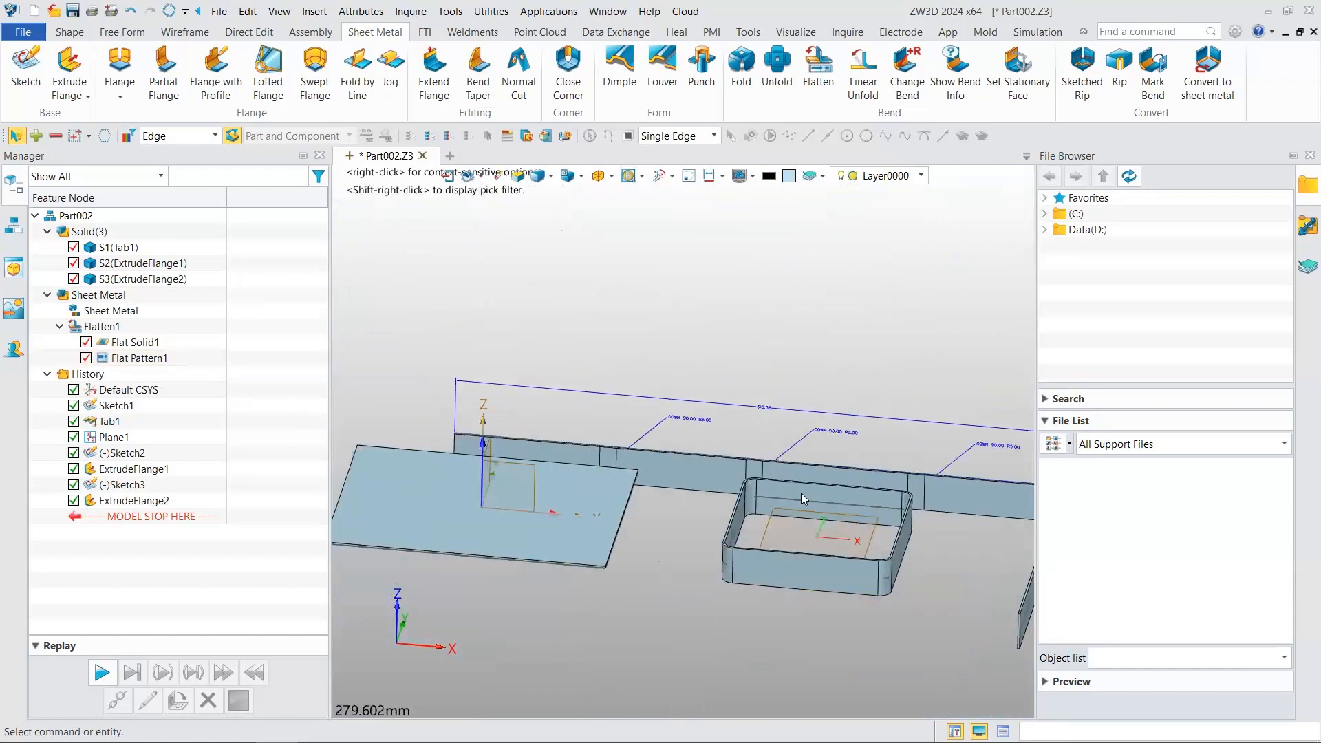
{"action": "scroll", "coordinate": [777, 488], "scroll_direction": "up", "scroll_amount": 1}
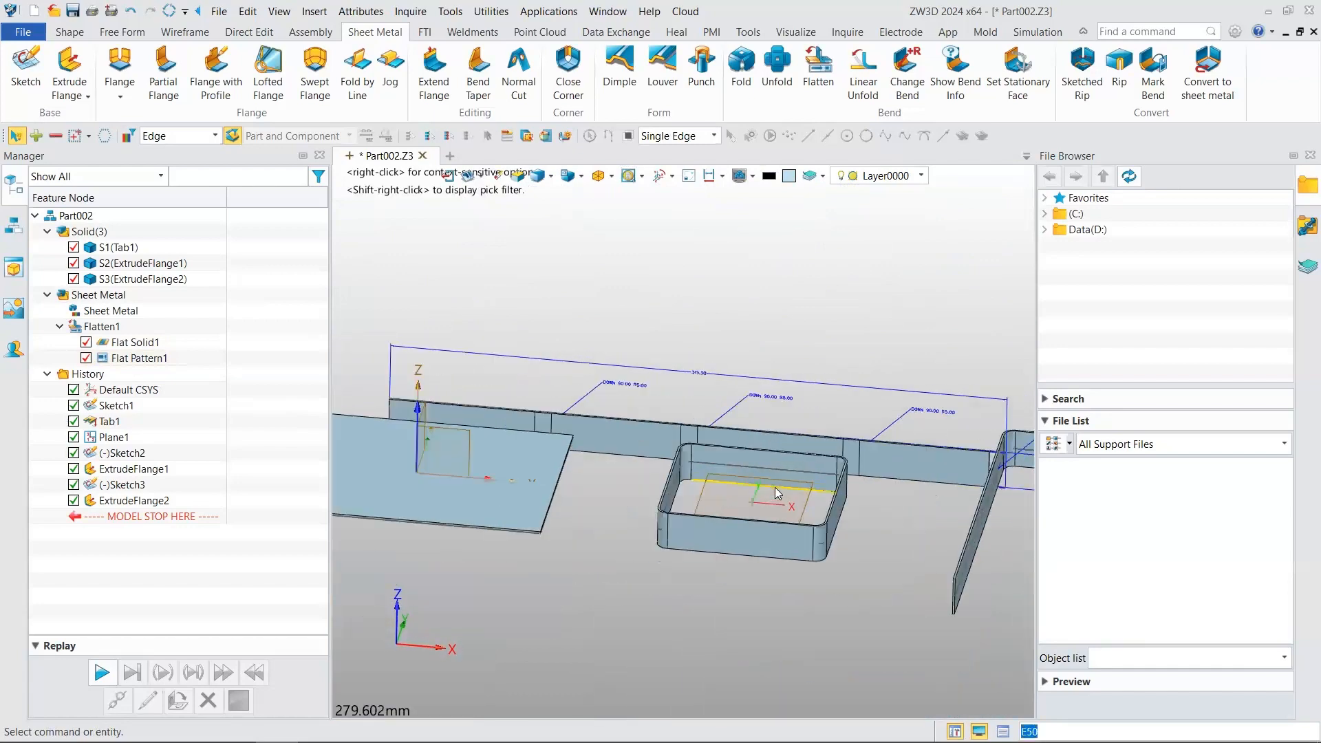
- Examine the bend notes and bend regions of the flat pattern along the unfolded strip
{"action": "scroll", "coordinate": [794, 395], "scroll_direction": "up", "scroll_amount": 8}
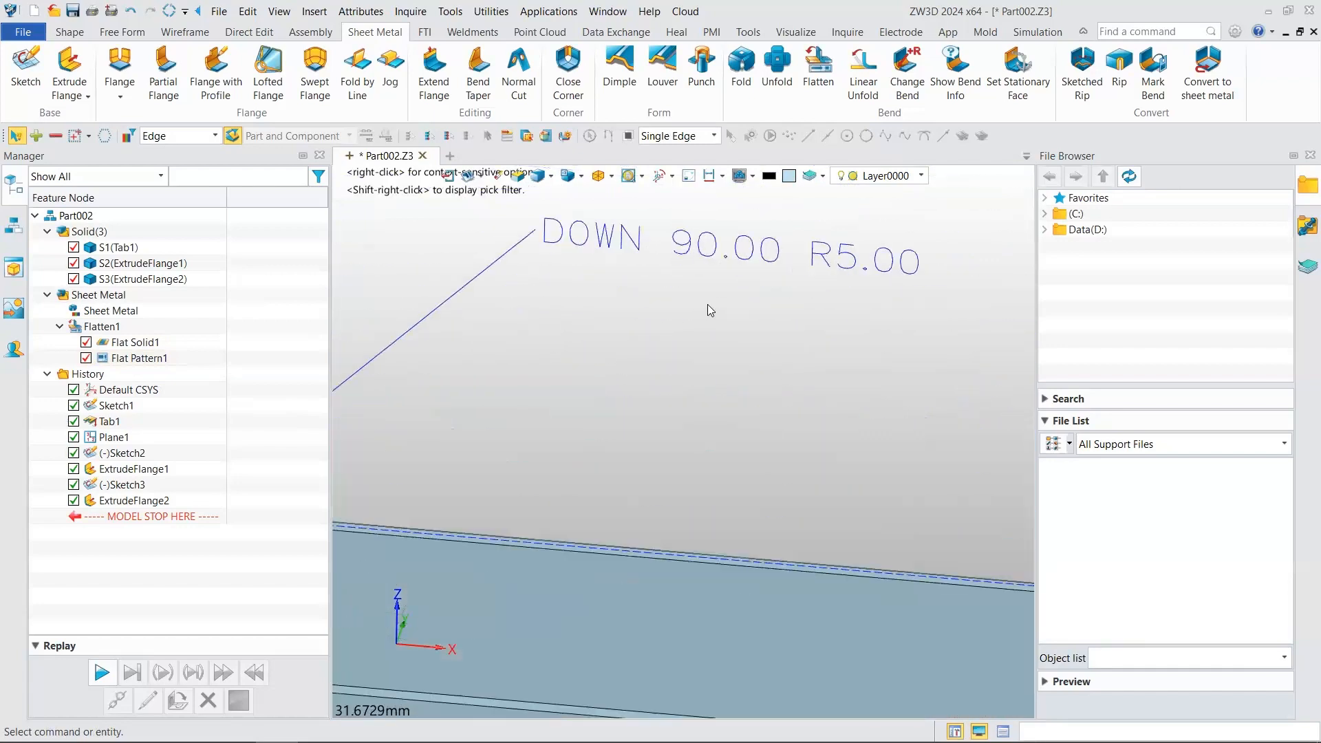
{"action": "scroll", "coordinate": [707, 305], "scroll_direction": "down", "scroll_amount": 6}
{"action": "scroll", "coordinate": [579, 393], "scroll_direction": "up", "scroll_amount": 1}
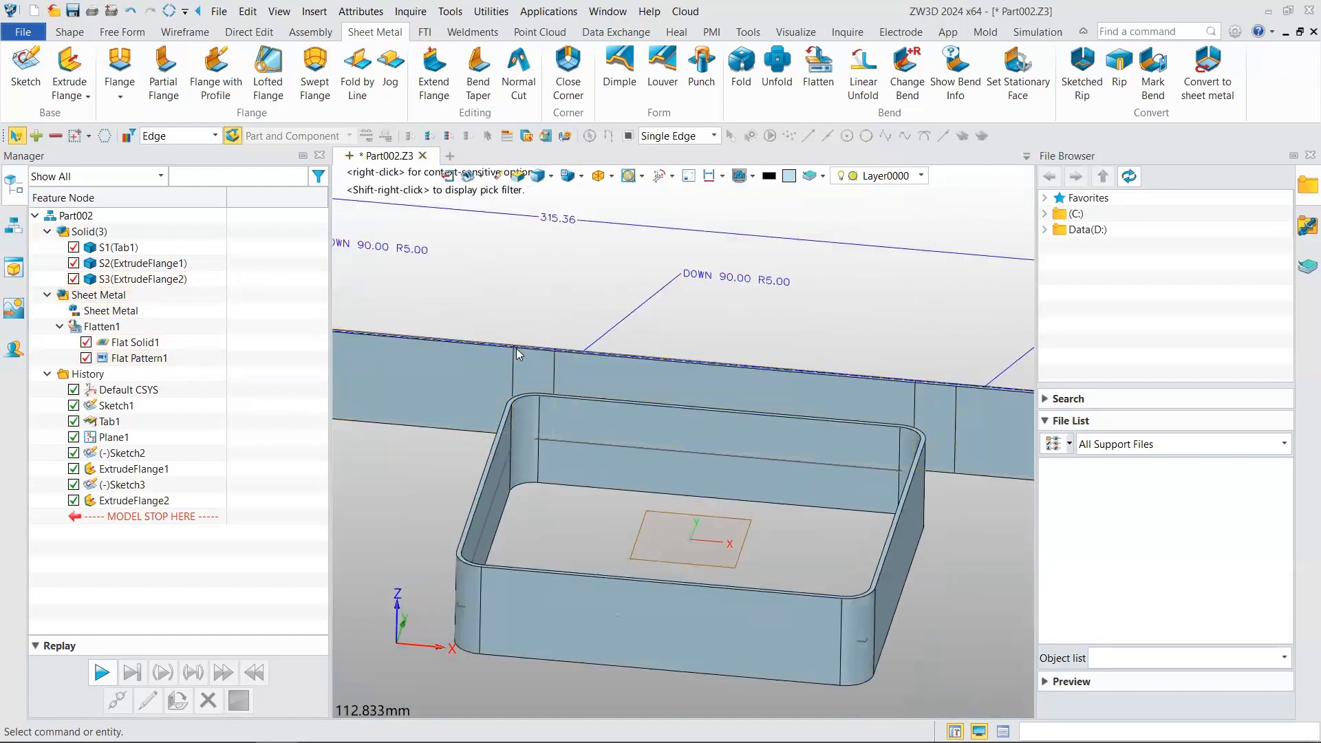
{"action": "scroll", "coordinate": [489, 364], "scroll_direction": "up", "scroll_amount": 1}
{"action": "middle_click_drag", "start_coordinate": [489, 364], "coordinate": [989, 692]}
{"action": "scroll", "coordinate": [716, 501], "scroll_direction": "down", "scroll_amount": 2}
{"action": "middle_click_drag", "start_coordinate": [742, 585], "coordinate": [712, 371]}
{"action": "scroll", "coordinate": [711, 373], "scroll_direction": "down", "scroll_amount": 6}
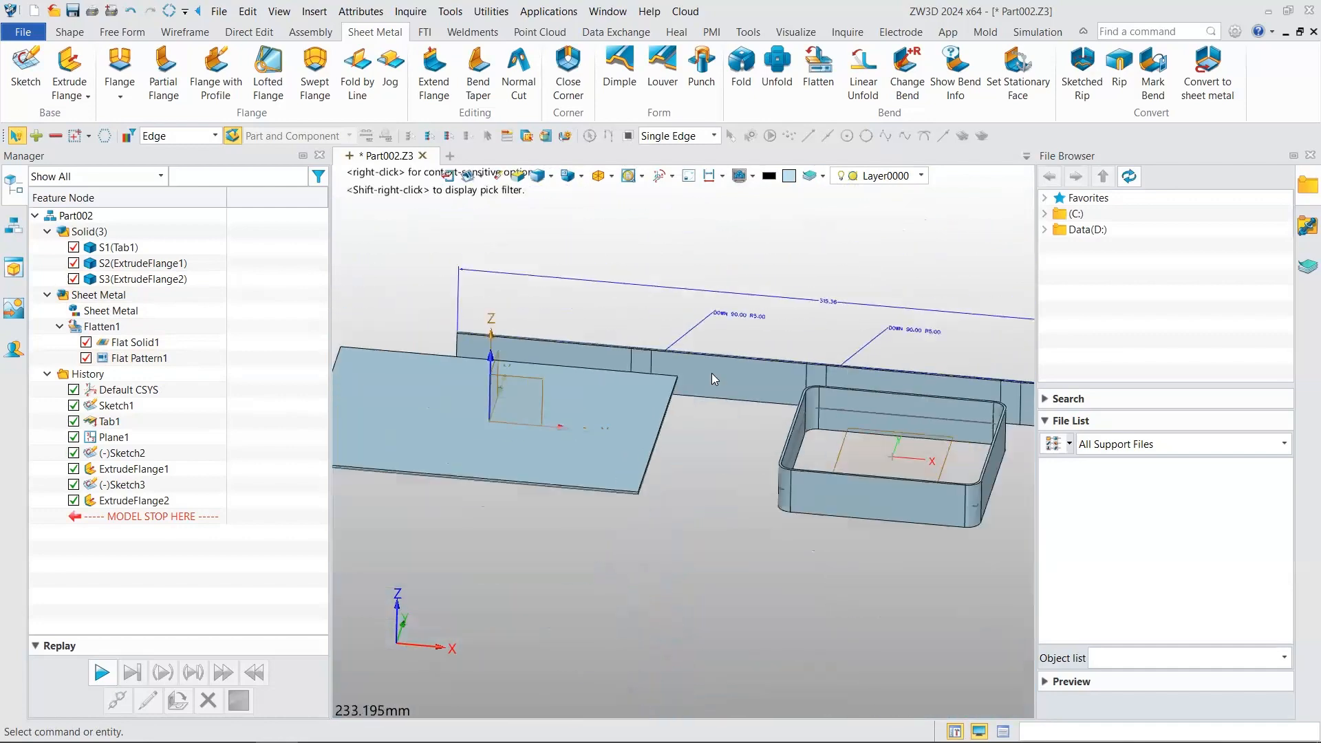
- Hide the tab solid and suppress Tab1 together with Sketch1 in the history
{"action": "left_click", "coordinate": [74, 248]}
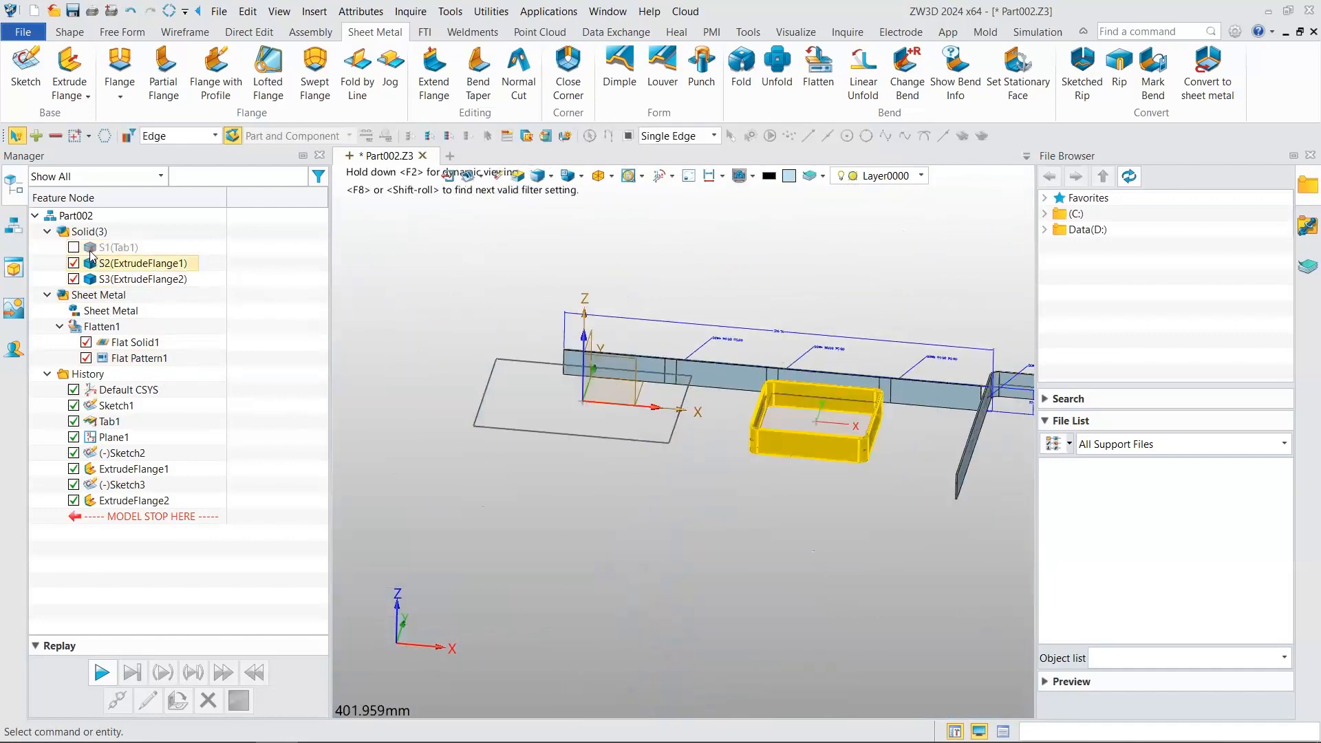
{"action": "left_click", "coordinate": [74, 421]}
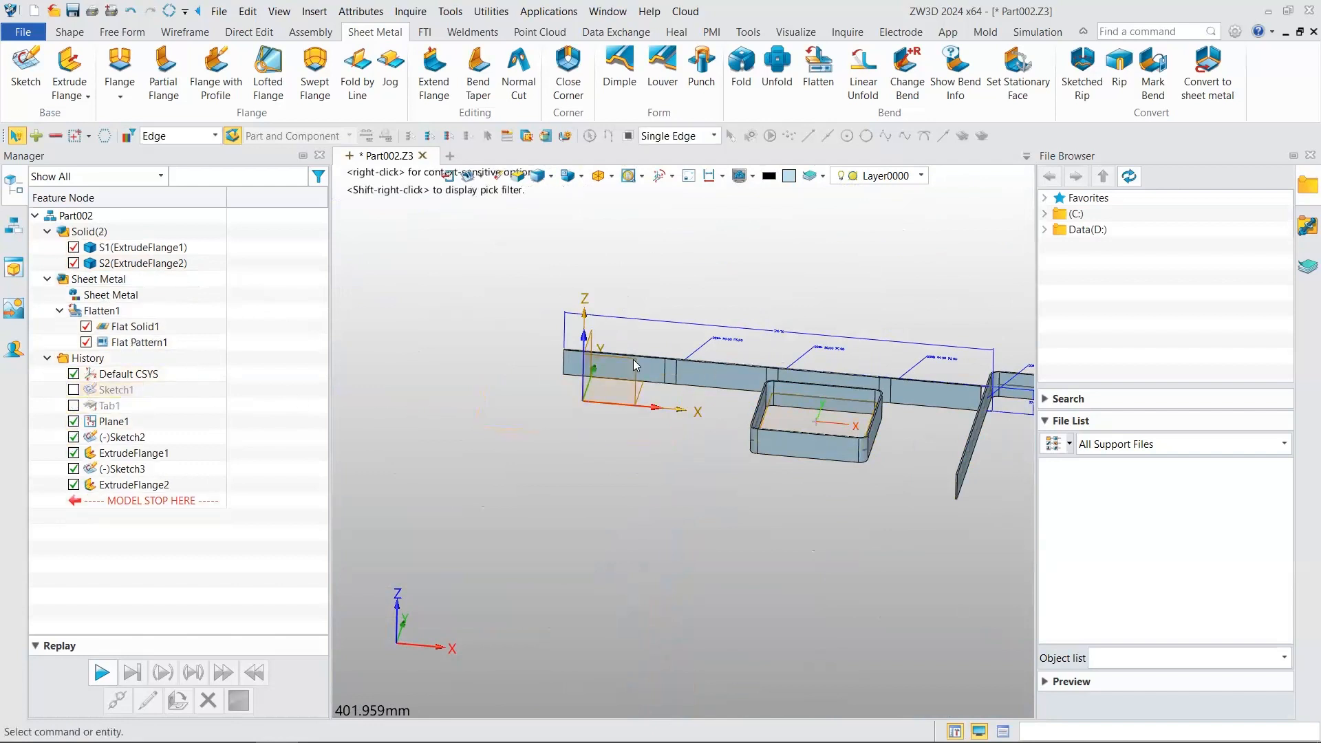
- Examine the unfolded strip's edge and free end up close, including its thickness
{"action": "scroll", "coordinate": [633, 359], "scroll_direction": "up", "scroll_amount": 10}
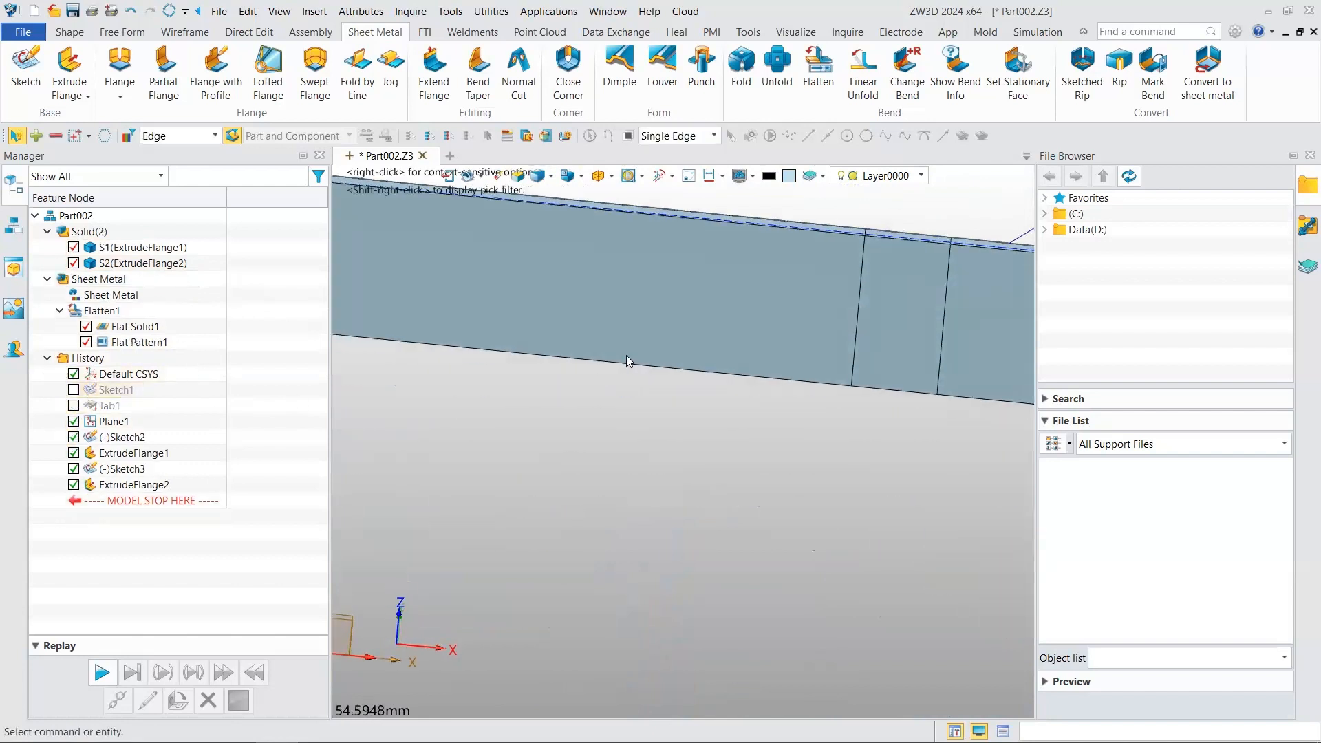
{"action": "scroll", "coordinate": [627, 355], "scroll_direction": "up", "scroll_amount": 5}
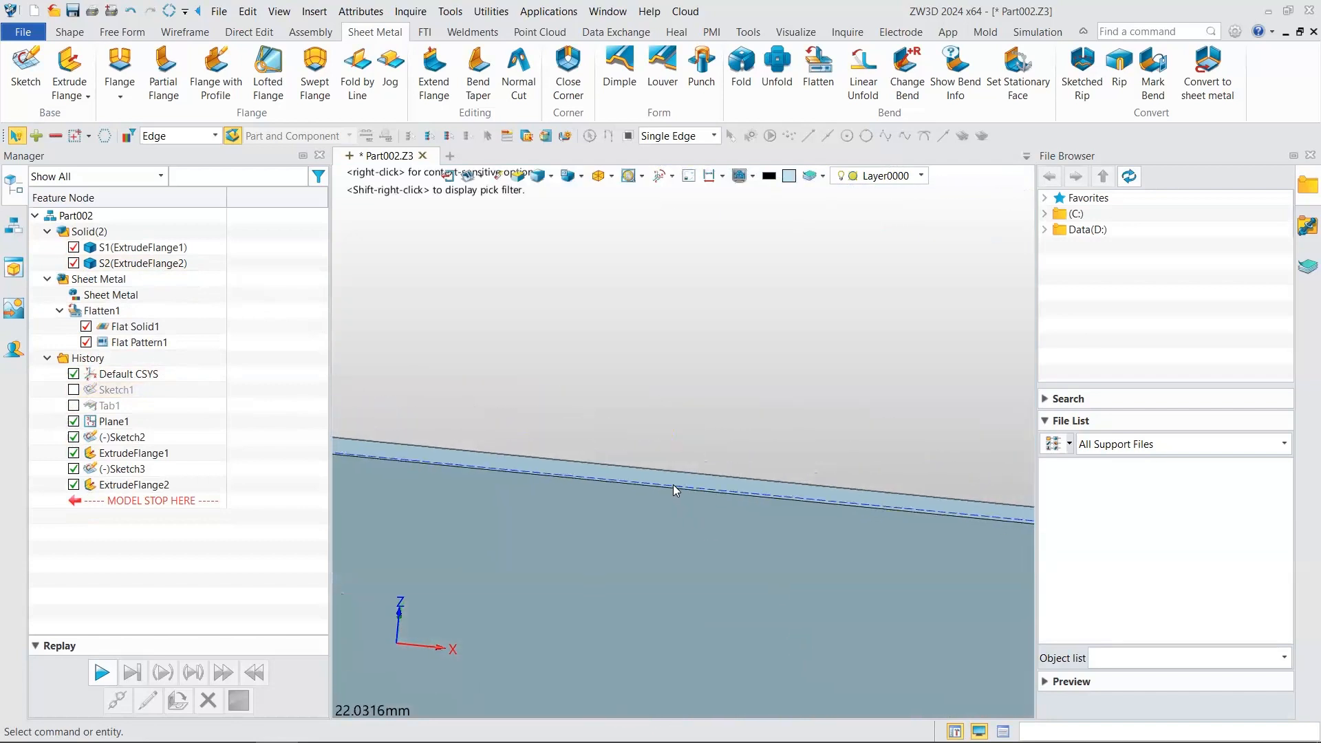
{"action": "scroll", "coordinate": [672, 483], "scroll_direction": "down", "scroll_amount": 6}
{"action": "scroll", "coordinate": [529, 490], "scroll_direction": "up", "scroll_amount": 10}
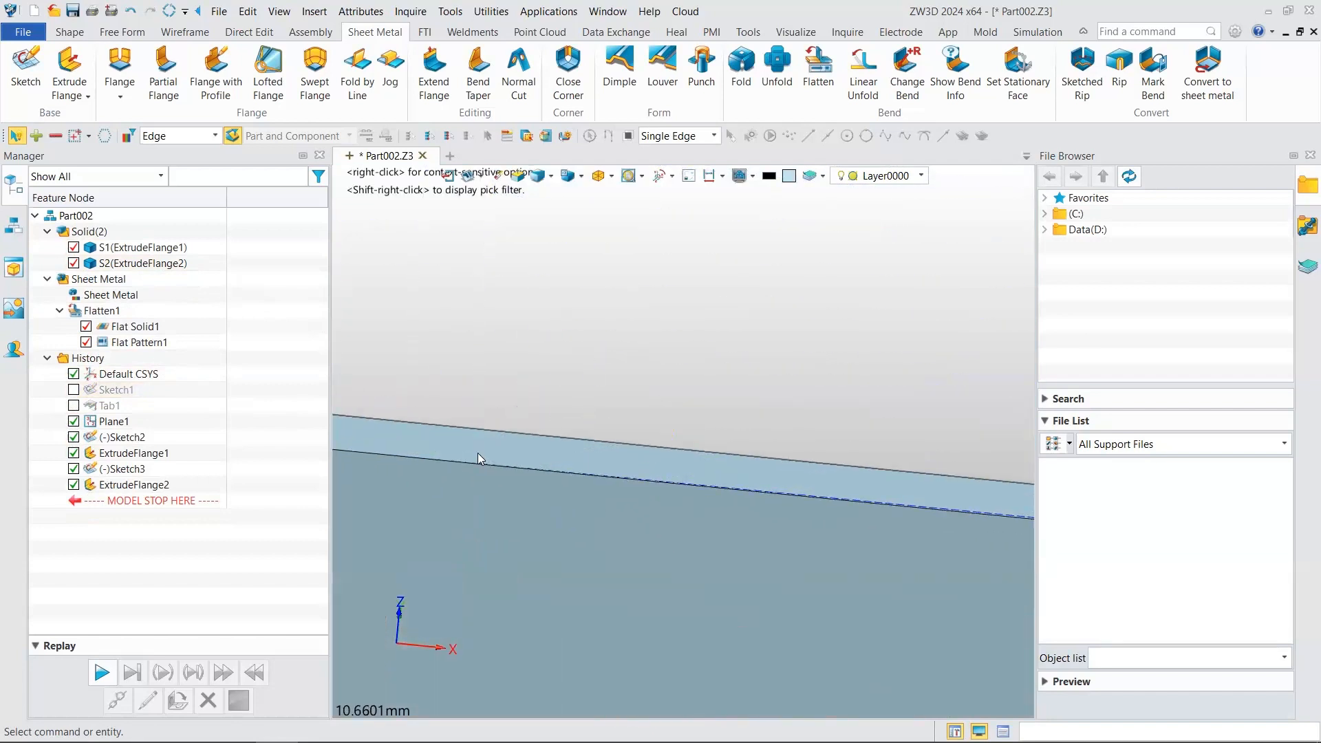
{"action": "scroll", "coordinate": [530, 482], "scroll_direction": "down", "scroll_amount": 5}
{"action": "scroll", "coordinate": [544, 475], "scroll_direction": "up", "scroll_amount": 12}
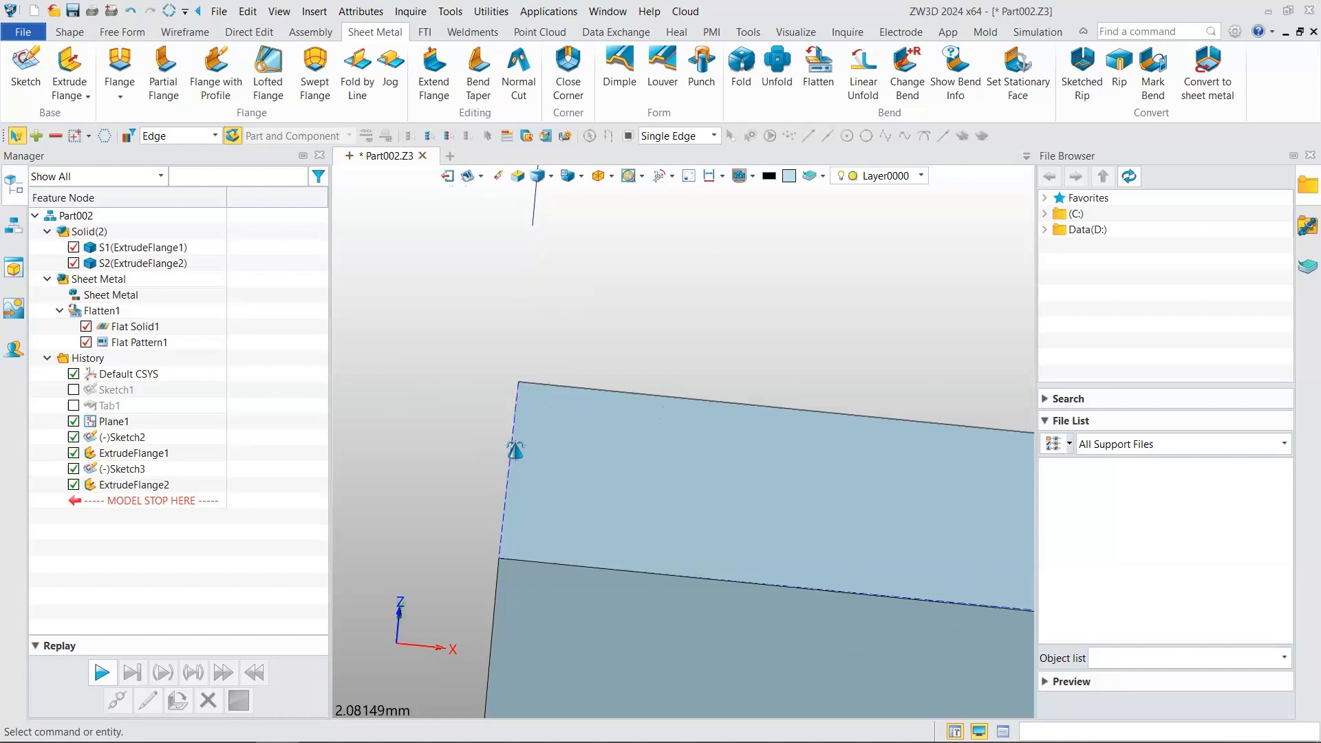
{"action": "scroll", "coordinate": [521, 464], "scroll_direction": "down", "scroll_amount": 6}
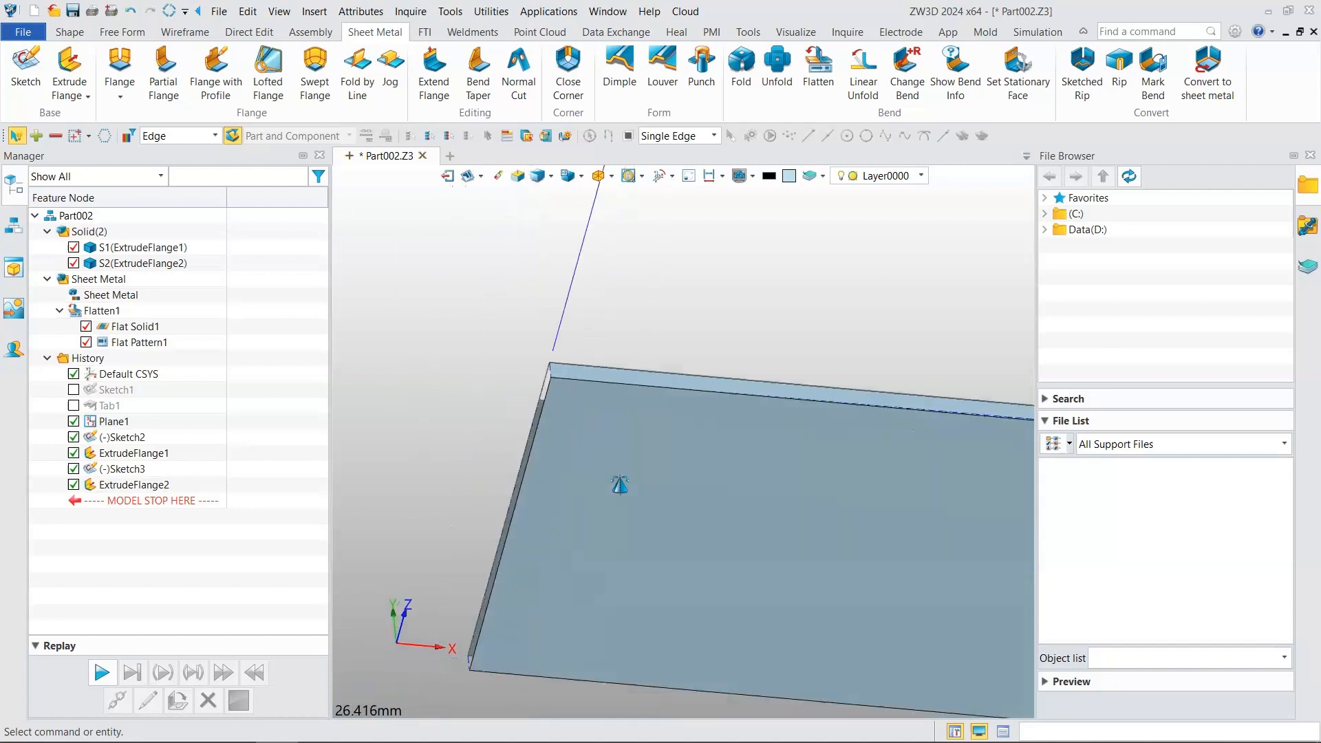
{"action": "scroll", "coordinate": [600, 462], "scroll_direction": "up", "scroll_amount": 4}
{"action": "scroll", "coordinate": [596, 485], "scroll_direction": "down", "scroll_amount": 5}
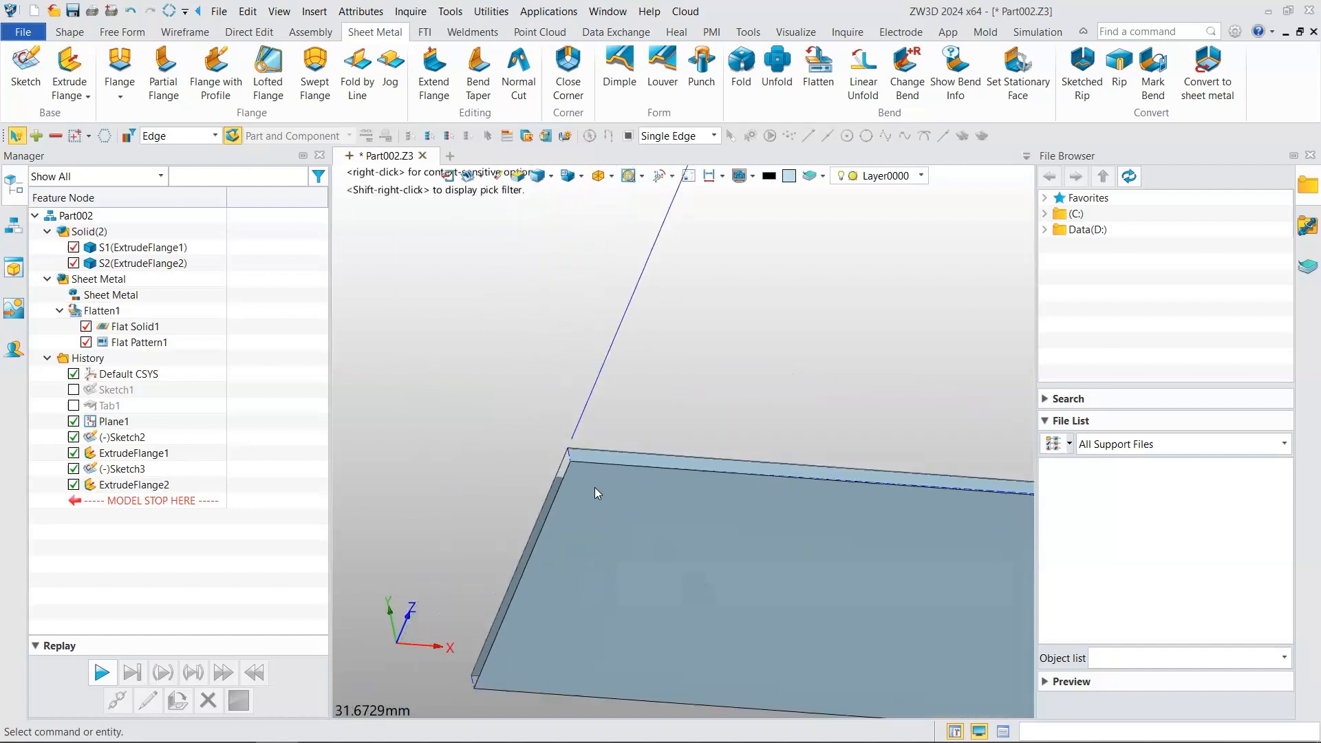
{"action": "scroll", "coordinate": [612, 468], "scroll_direction": "down", "scroll_amount": 10}
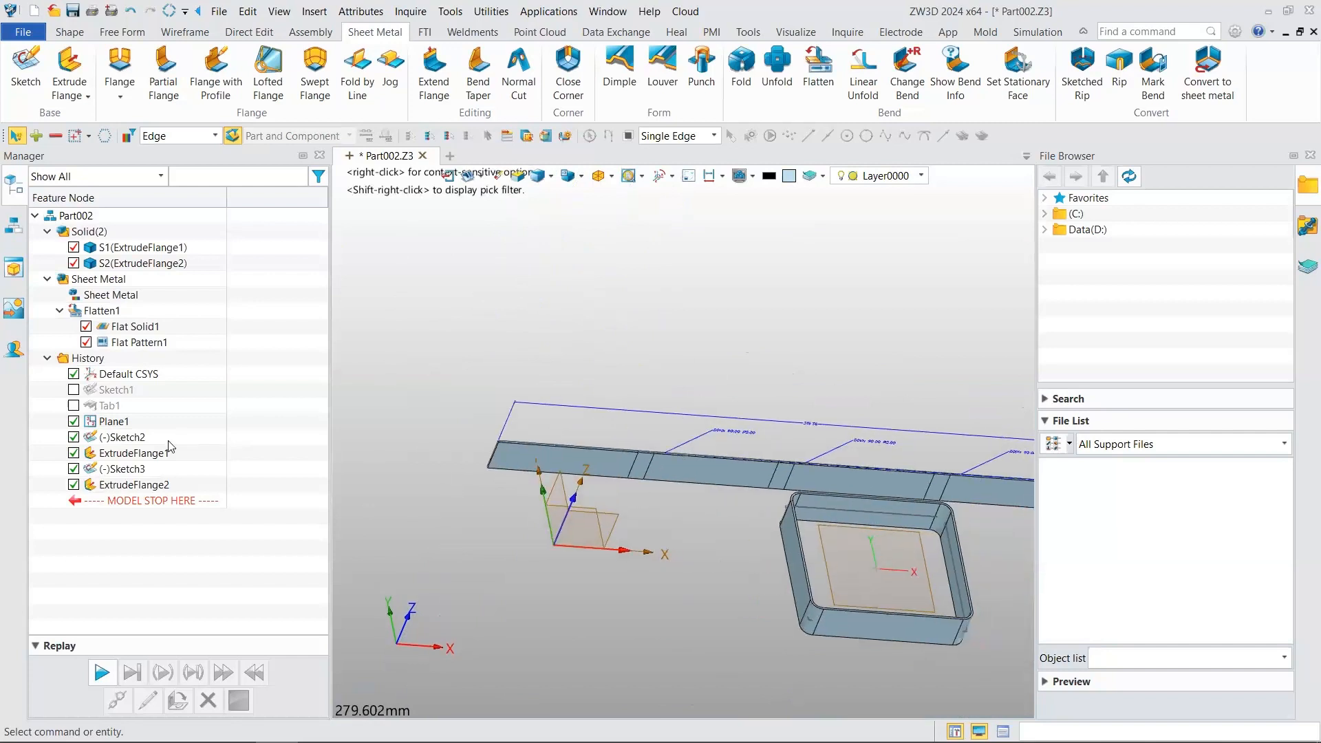
{"action": "scroll", "coordinate": [676, 432], "scroll_direction": "down", "scroll_amount": 1}
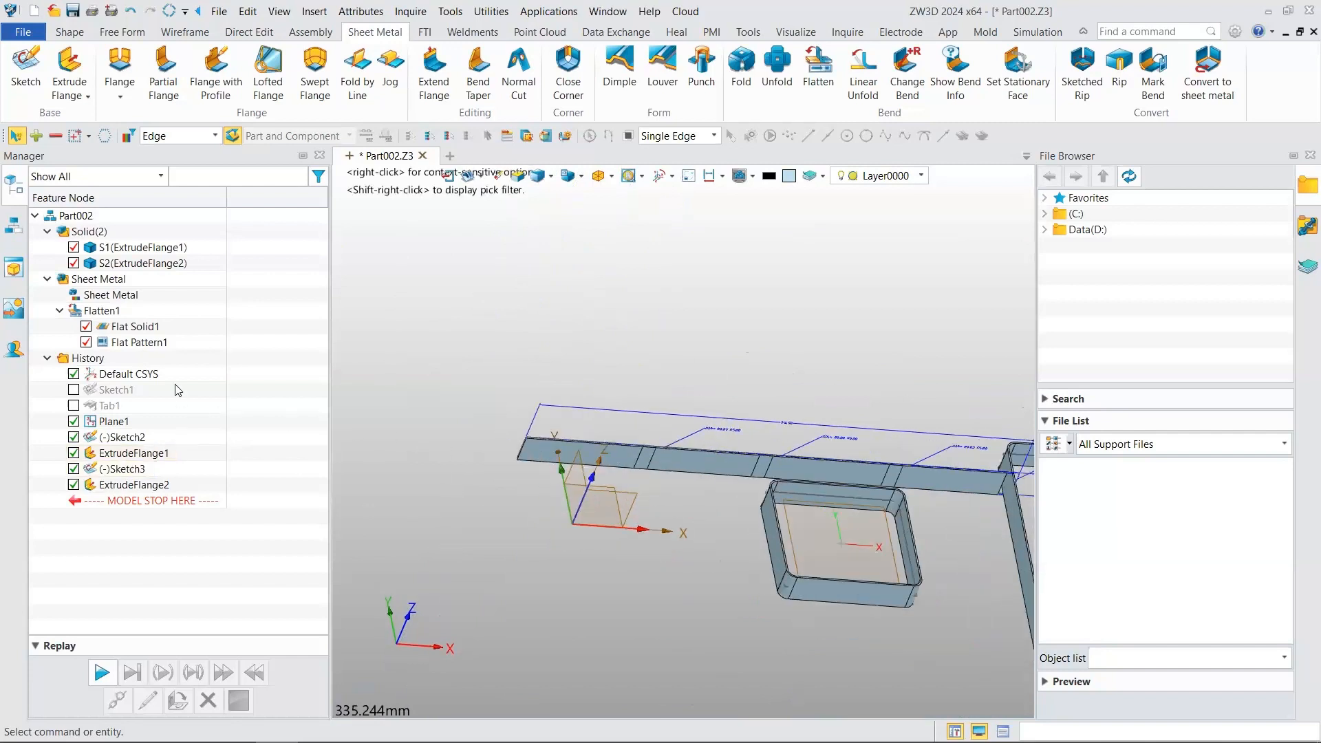
{"action": "double_click", "coordinate": [131, 454]}
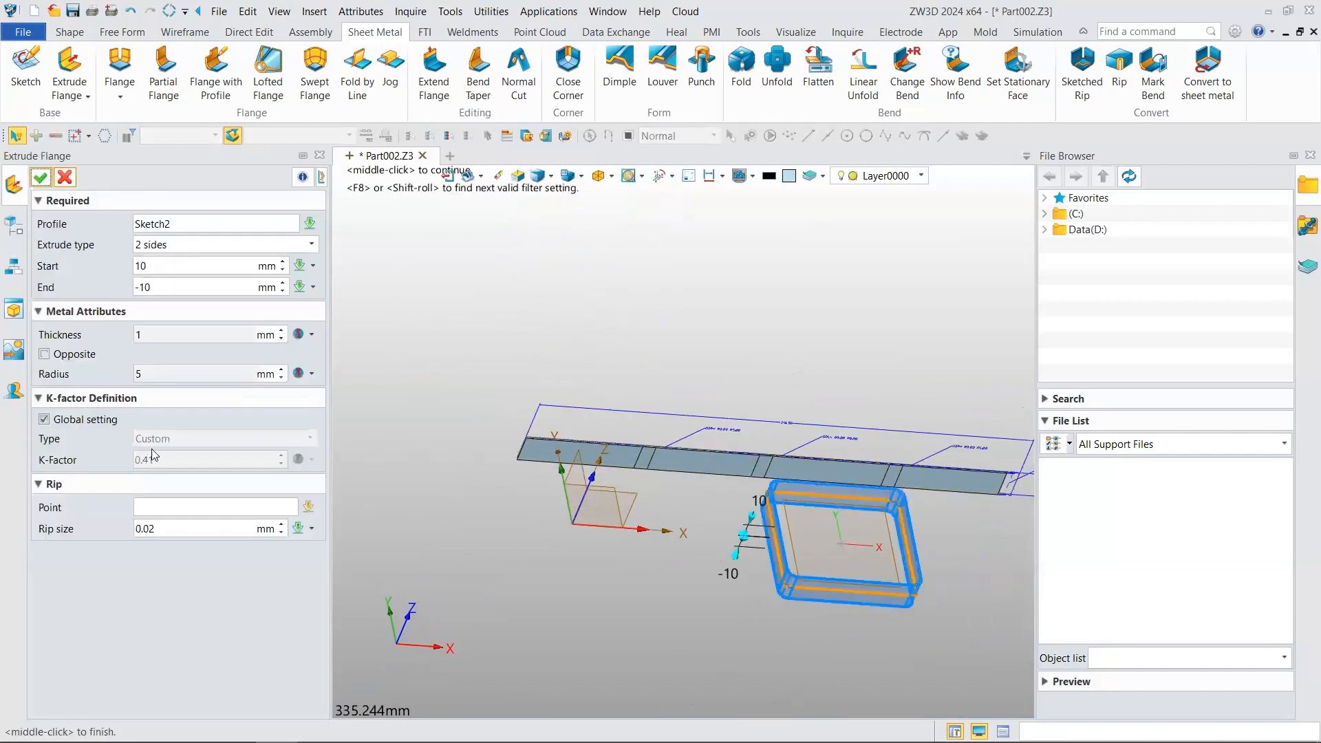
{"action": "middle_click_drag", "start_coordinate": [656, 563], "coordinate": [504, 431]}
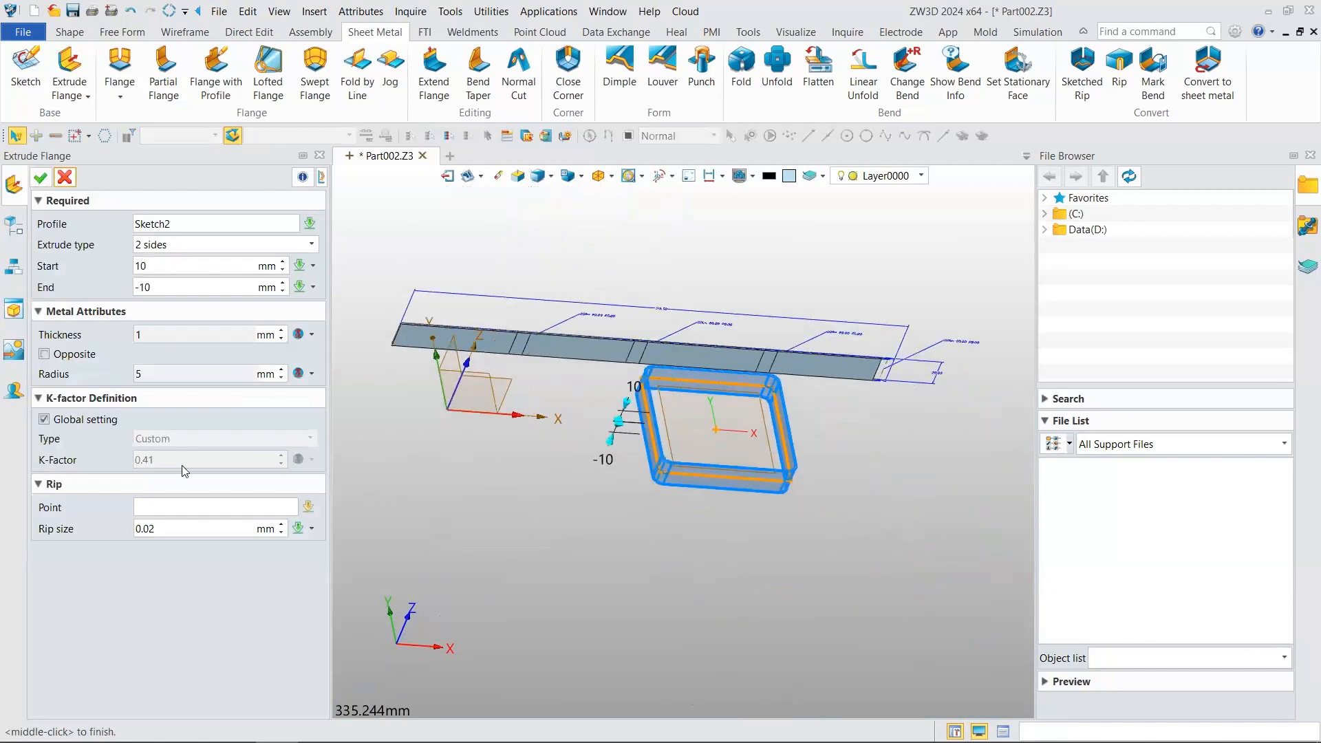
{"action": "left_click", "coordinate": [157, 508]}
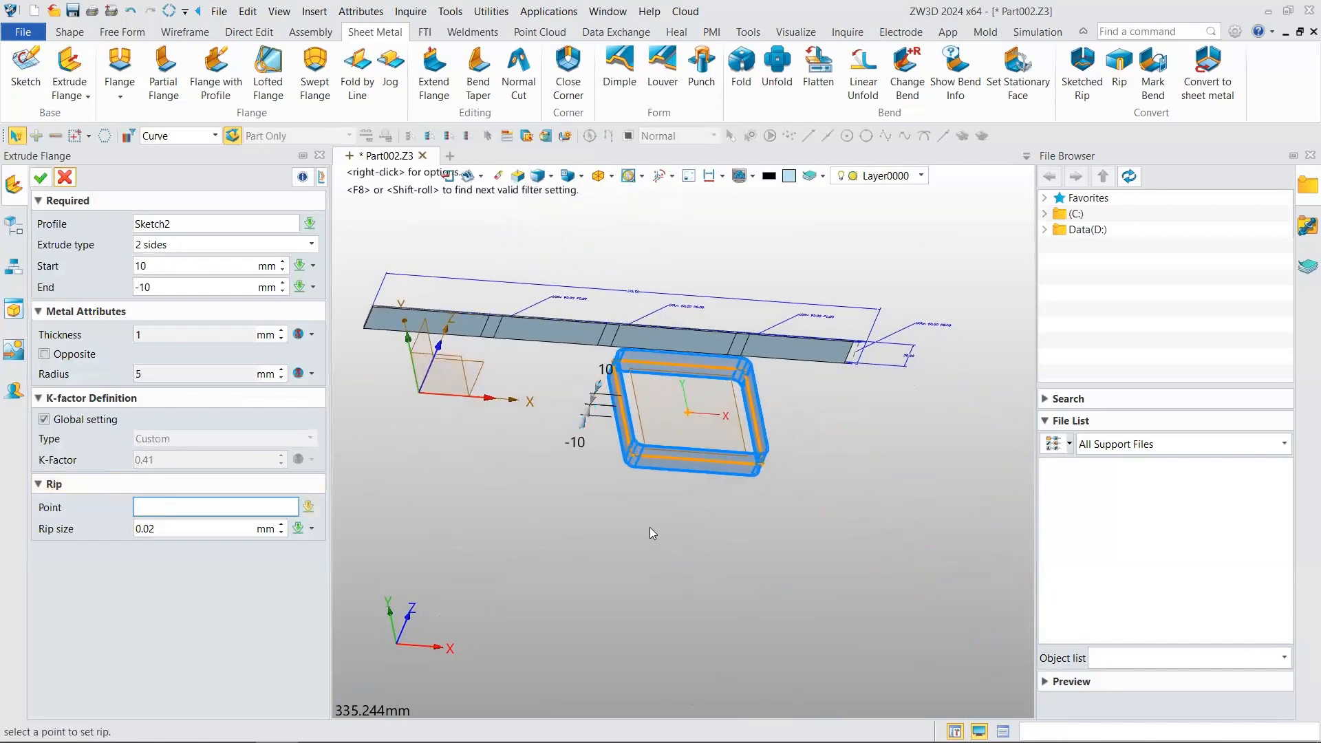
{"action": "scroll", "coordinate": [650, 527], "scroll_direction": "up", "scroll_amount": 7}
{"action": "right_click_drag", "start_coordinate": [624, 480], "coordinate": [549, 593]}
{"action": "scroll", "coordinate": [549, 593], "scroll_direction": "down", "scroll_amount": 3}
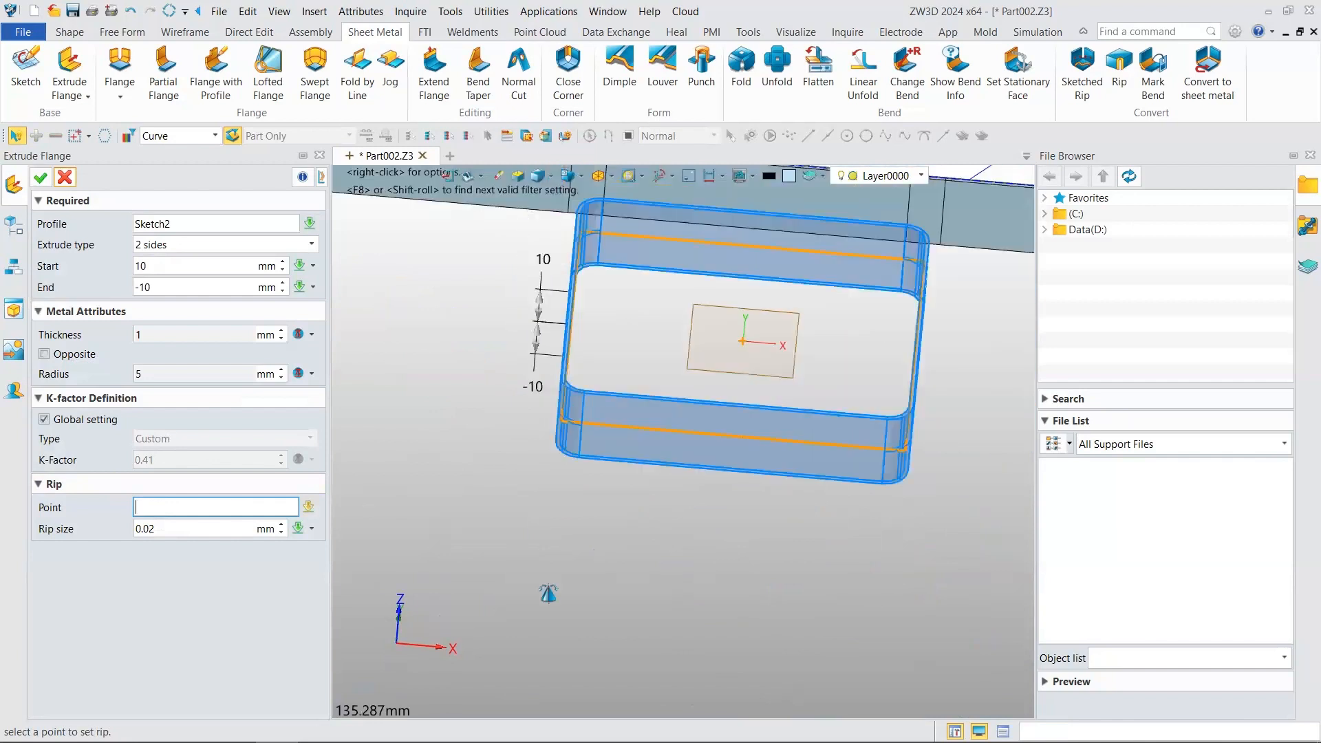
{"action": "scroll", "coordinate": [548, 593], "scroll_direction": "down", "scroll_amount": 1}
{"action": "middle_click_drag", "start_coordinate": [629, 514], "coordinate": [575, 564]}
{"action": "right_click_drag", "start_coordinate": [575, 564], "coordinate": [577, 556]}
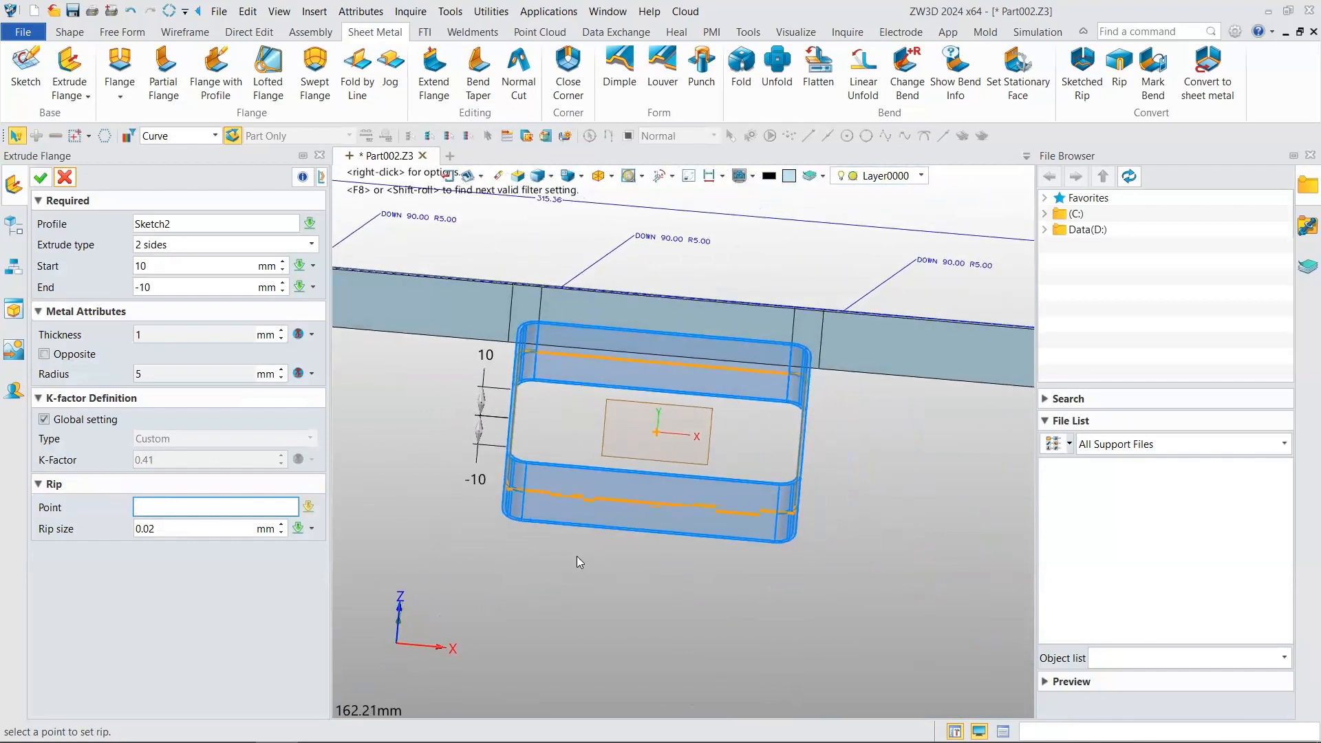
{"action": "left_click", "coordinate": [65, 177]}
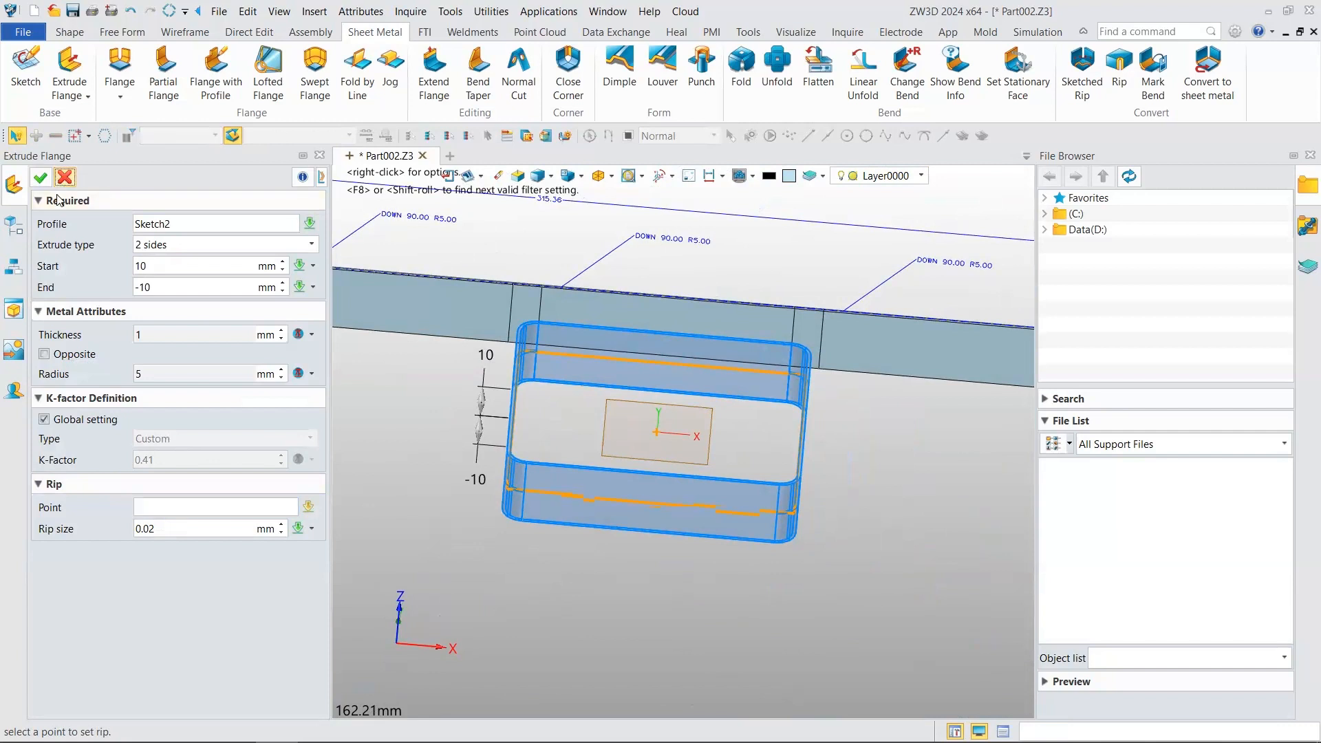
- Hide the closed flange's Flat Solid1 and Flat Pattern1
{"action": "left_click", "coordinate": [86, 327]}
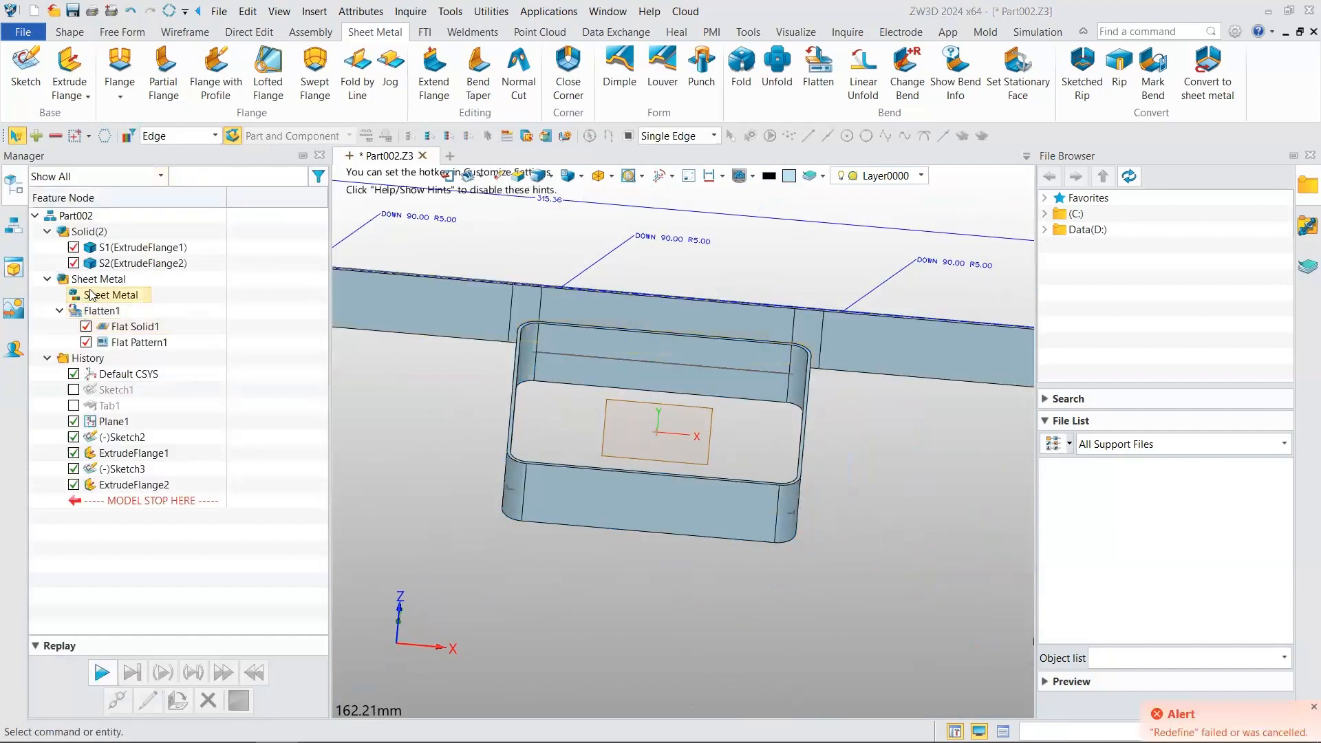
{"action": "left_click", "coordinate": [86, 342]}
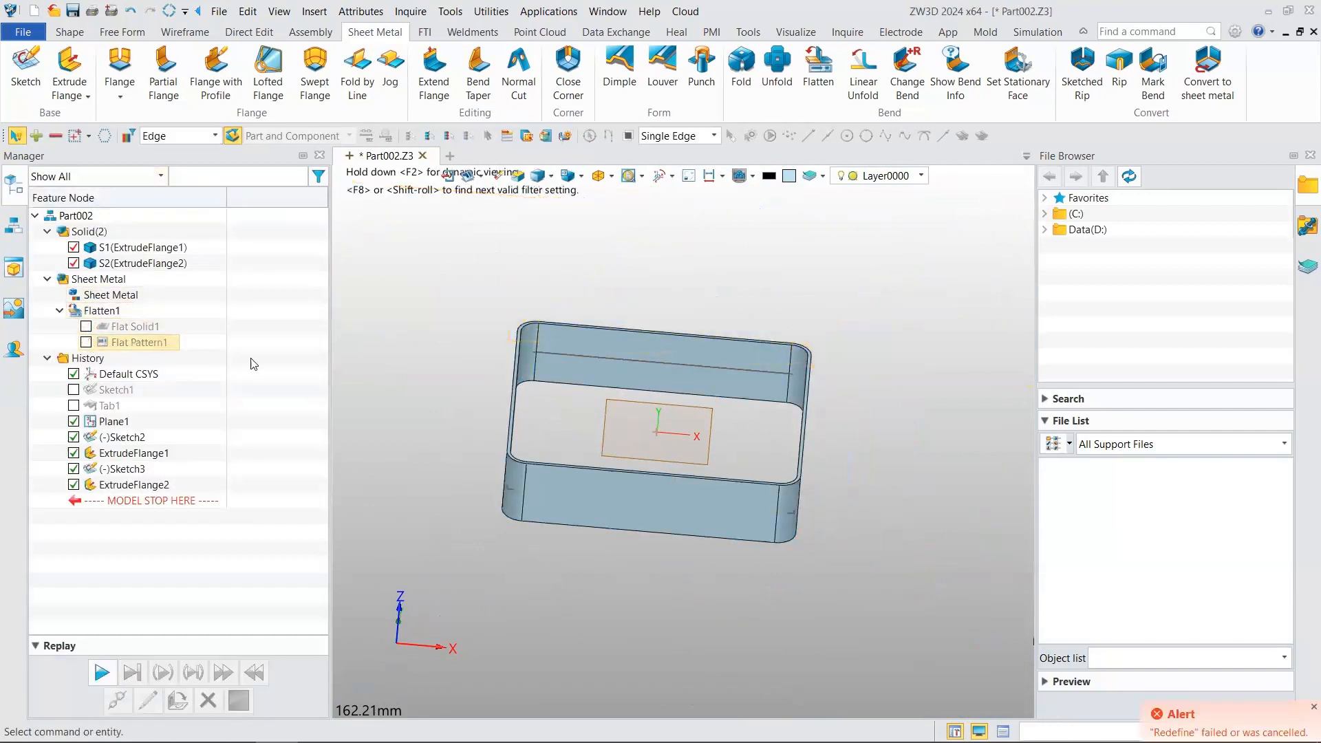
{"action": "scroll", "coordinate": [528, 452], "scroll_direction": "up", "scroll_amount": 2}
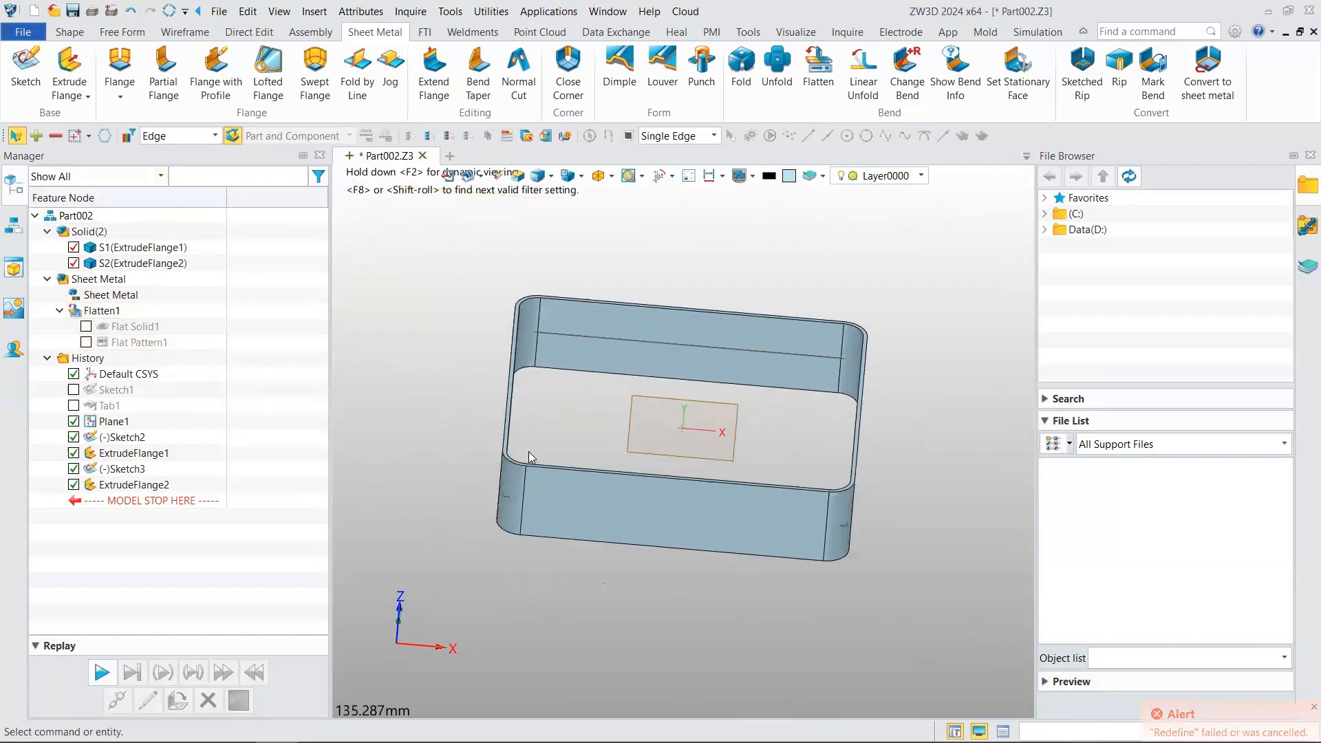
- Open the closed flange feature ExtrudeFlange1 for editing and activate its rip point selection
{"action": "double_click", "coordinate": [128, 454]}
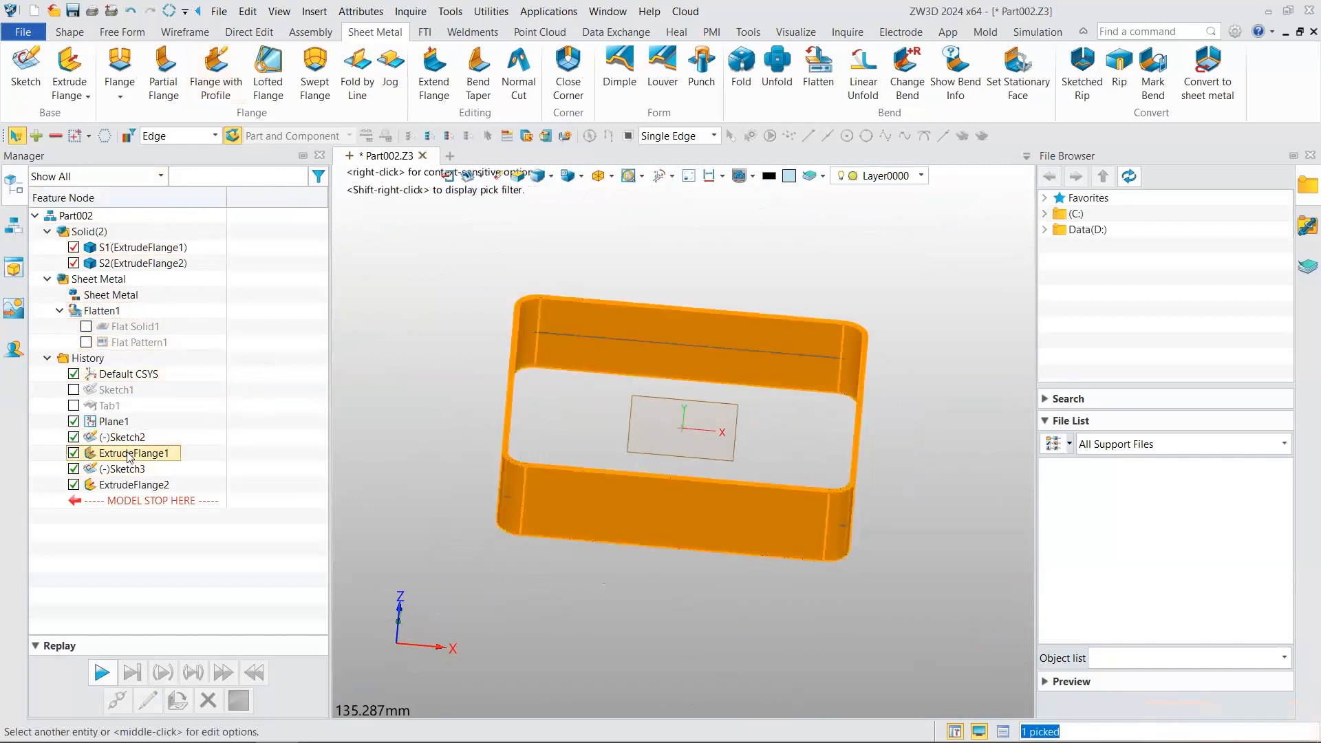
{"action": "scroll", "coordinate": [500, 471], "scroll_direction": "up", "scroll_amount": 2}
{"action": "mouse_move", "coordinate": [501, 470]}
{"action": "right_mouse_down"}
{"action": "mouse_move", "coordinate": [506, 455]}
{"action": "mouse_move", "coordinate": [486, 463]}
{"action": "right_mouse_up"}
{"action": "left_click", "coordinate": [147, 509]}
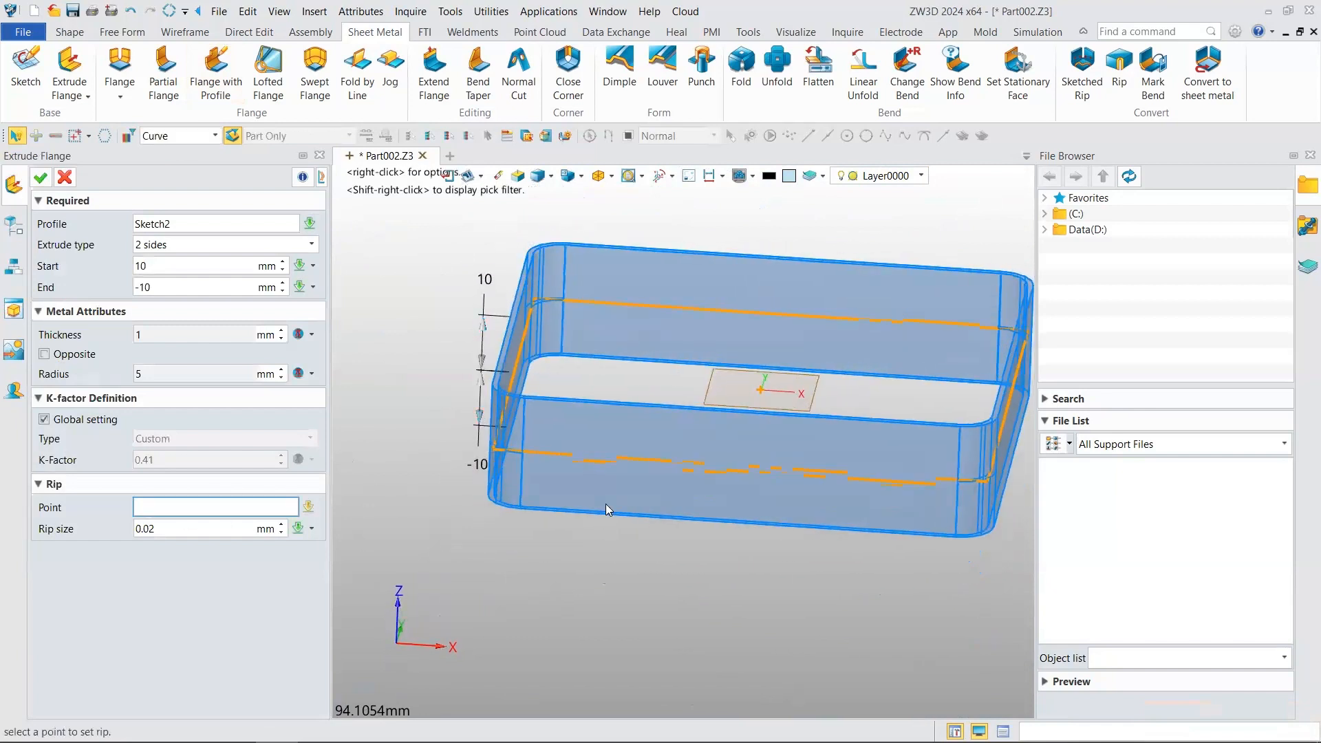
{"action": "left_click", "coordinate": [504, 448]}
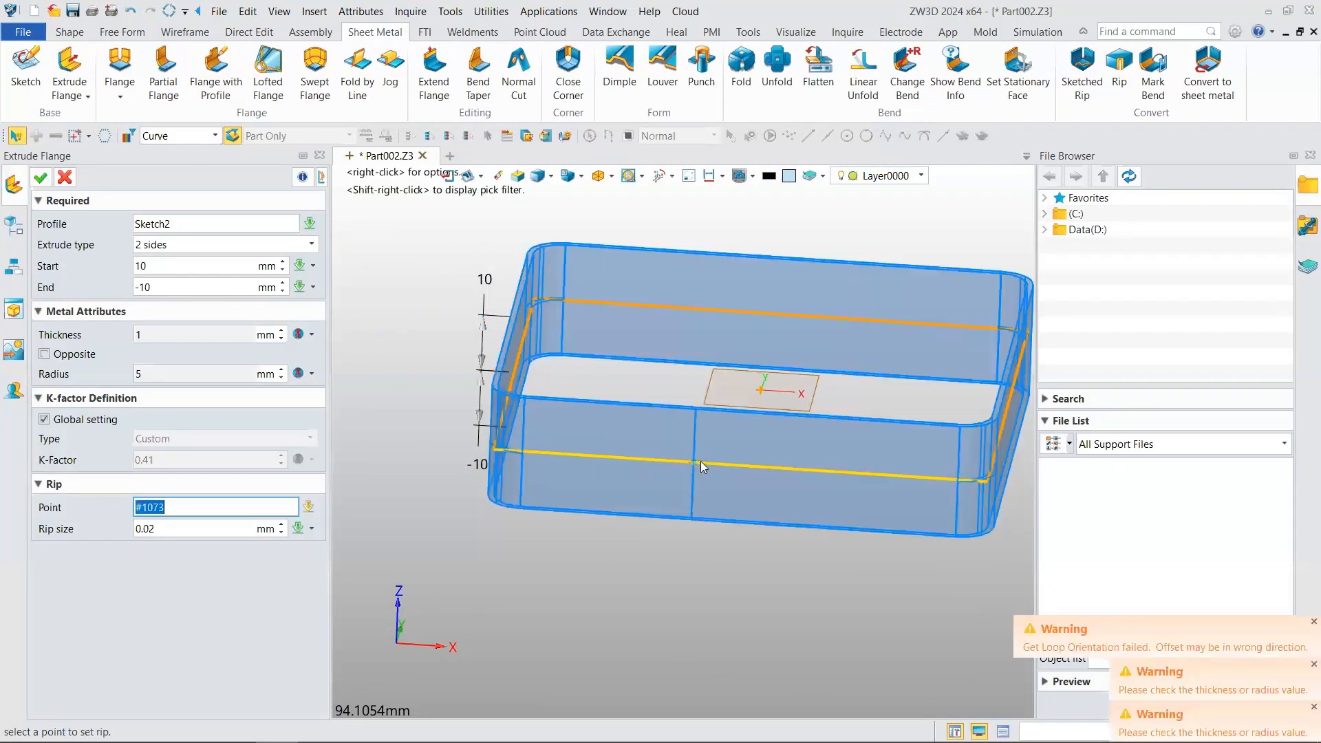
{"action": "left_click", "coordinate": [738, 464]}
{"action": "key", "text": "Delete"}
- Define the flange's rip point at 50 percent along the front profile line and apply the feature edit
{"action": "right_click", "coordinate": [319, 520]}
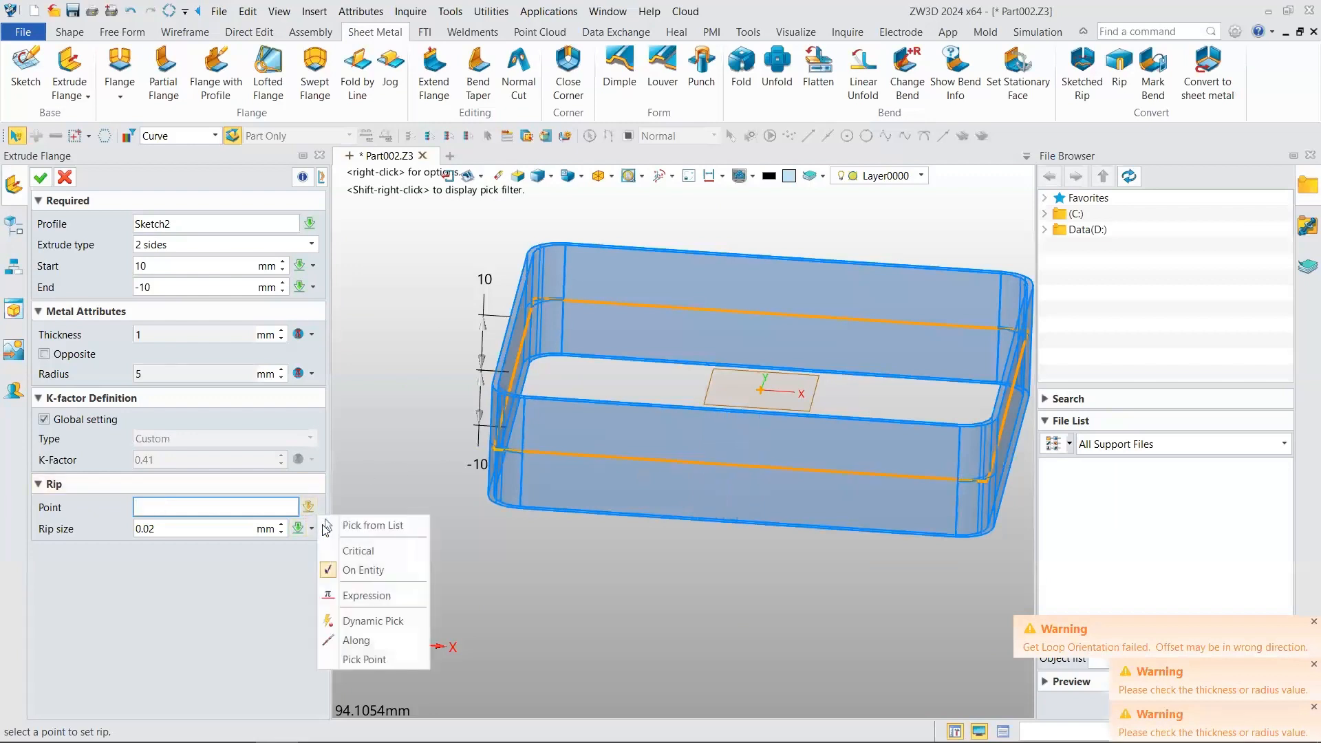
{"action": "left_click", "coordinate": [357, 641]}
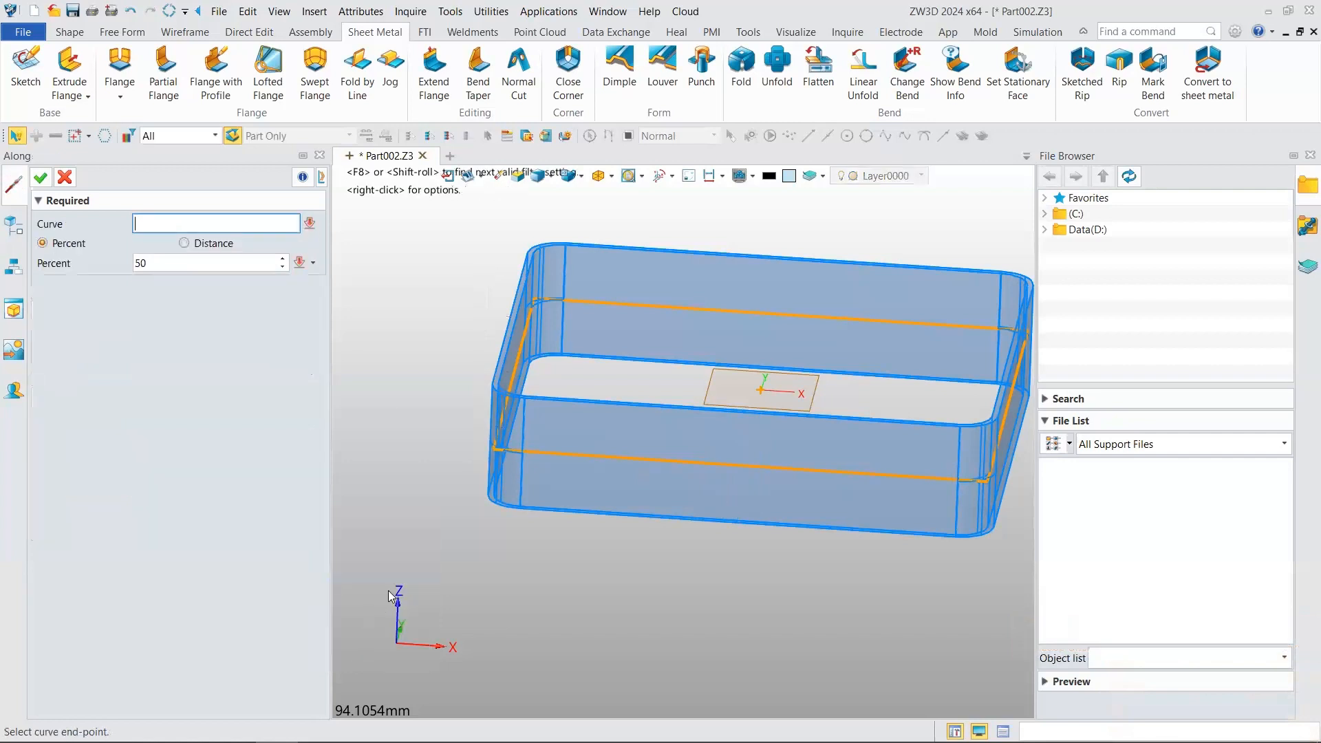
{"action": "left_click", "coordinate": [578, 451]}
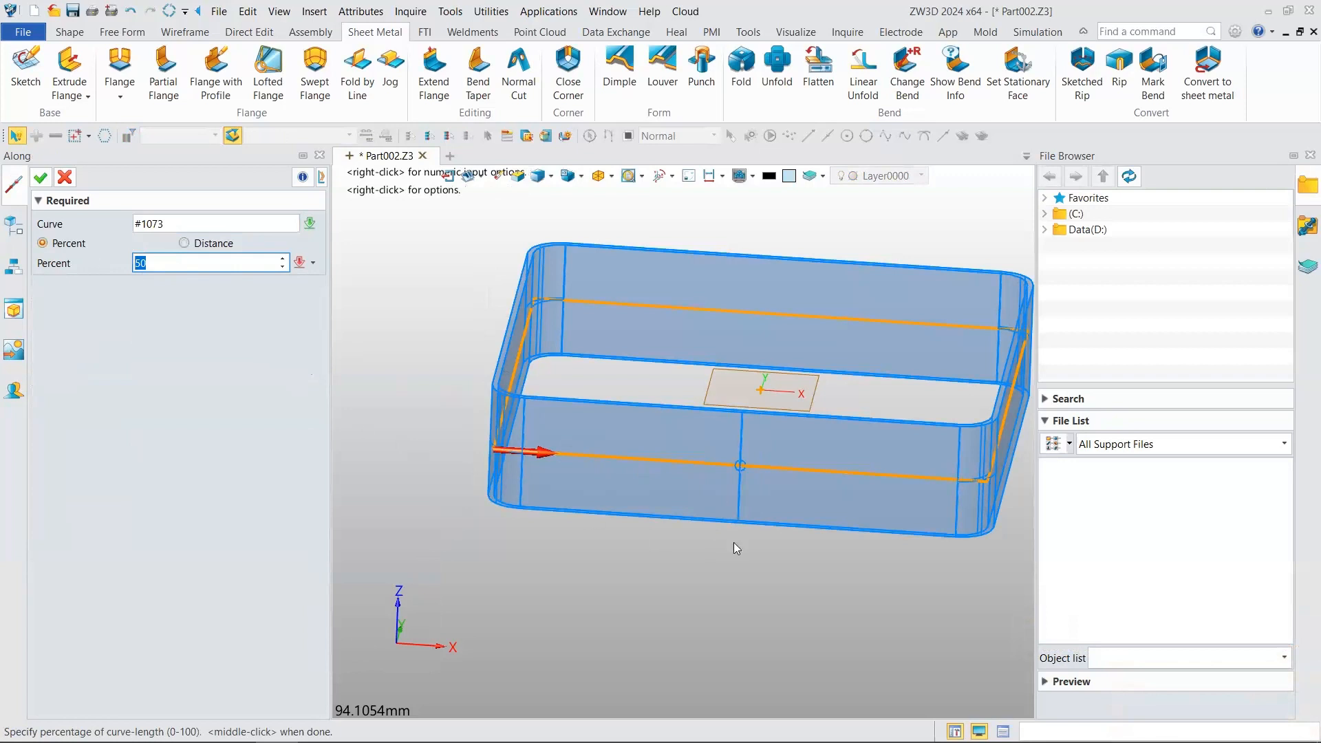
{"action": "left_click", "coordinate": [44, 179]}
{"action": "scroll", "coordinate": [724, 454], "scroll_direction": "up", "scroll_amount": 6}
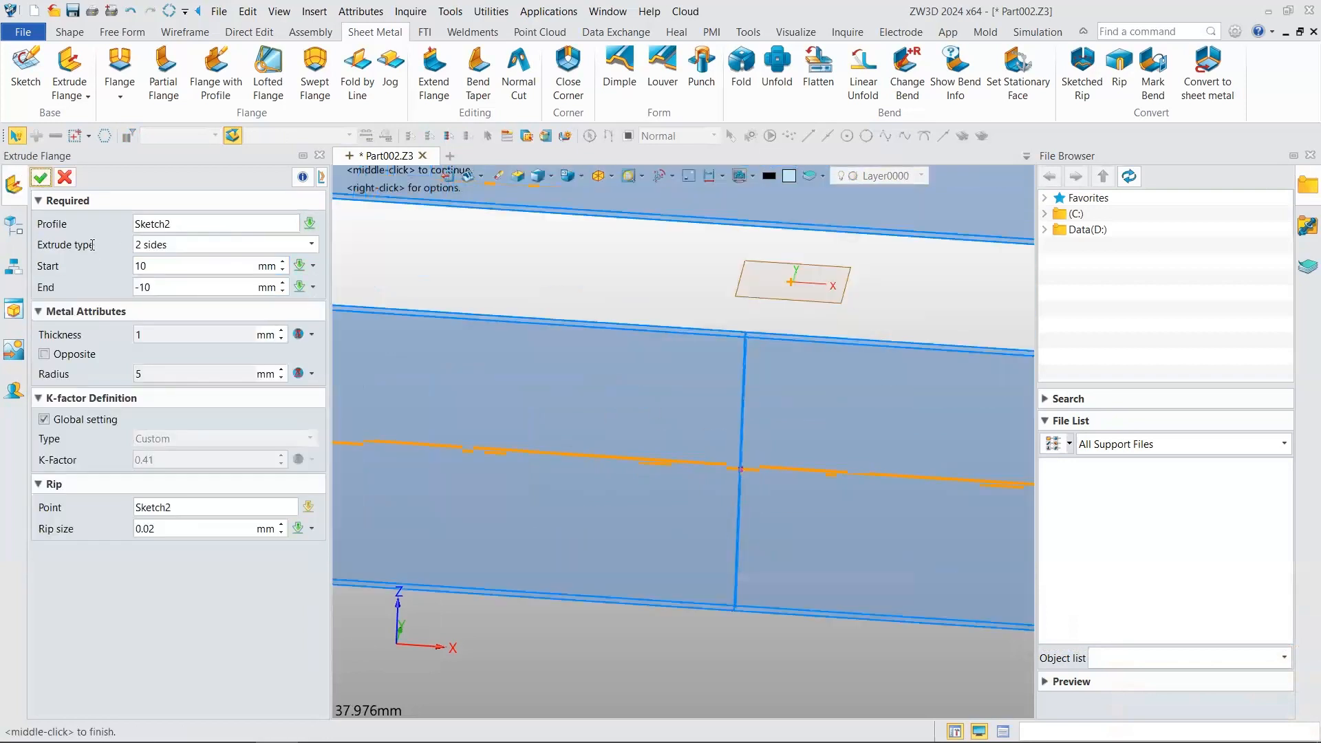
{"action": "left_click", "coordinate": [40, 178]}
- Check the rip seam on the front wall and show Flat Solid1 and Flat Pattern1
{"action": "scroll", "coordinate": [772, 254], "scroll_direction": "up", "scroll_amount": 10}
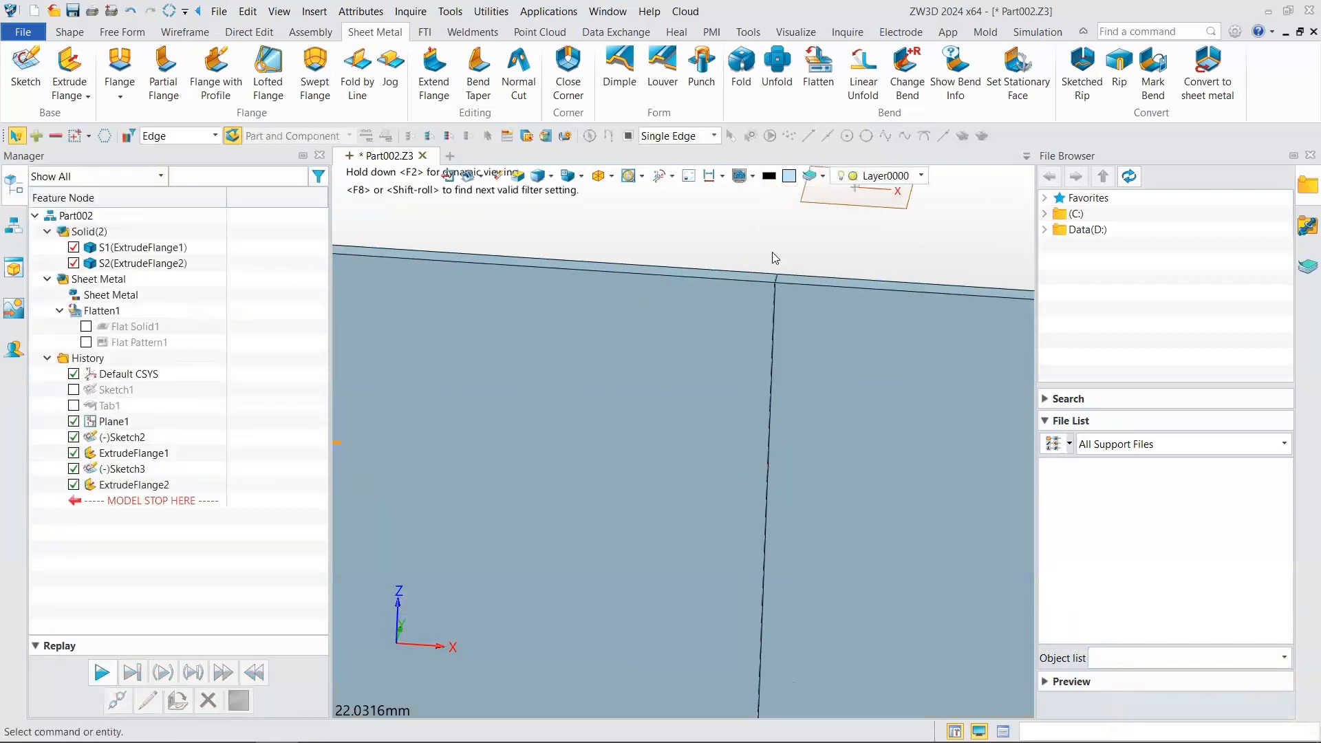
{"action": "scroll", "coordinate": [710, 338], "scroll_direction": "down", "scroll_amount": 15}
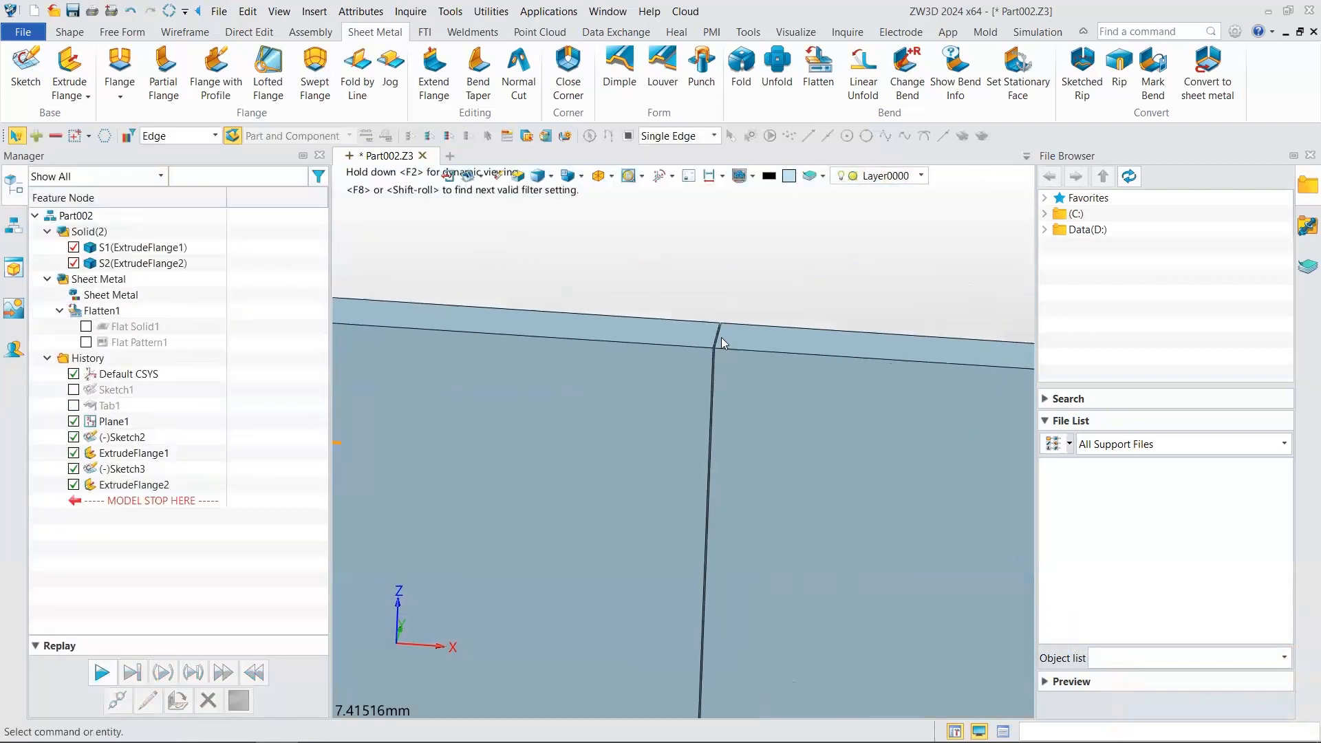
{"action": "scroll", "coordinate": [707, 395], "scroll_direction": "down", "scroll_amount": 4}
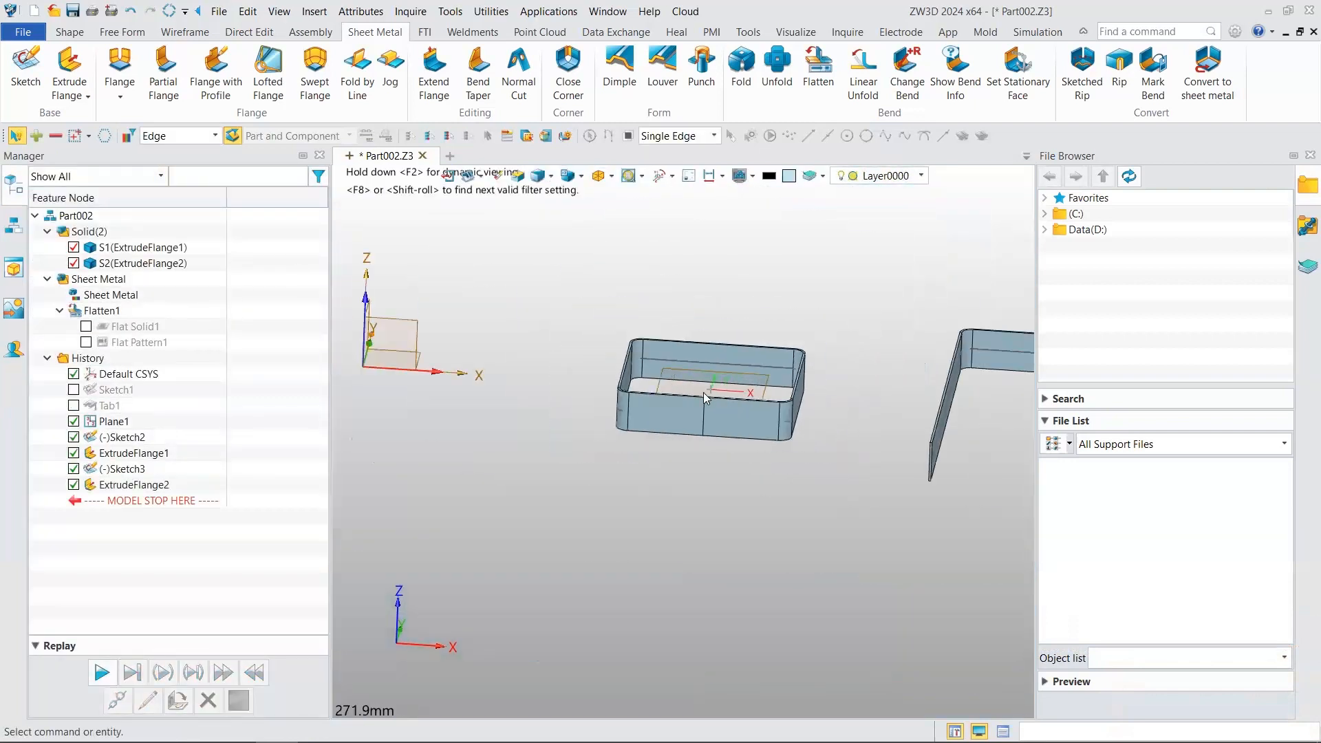
{"action": "left_click", "coordinate": [86, 327]}
{"action": "left_click", "coordinate": [86, 342]}
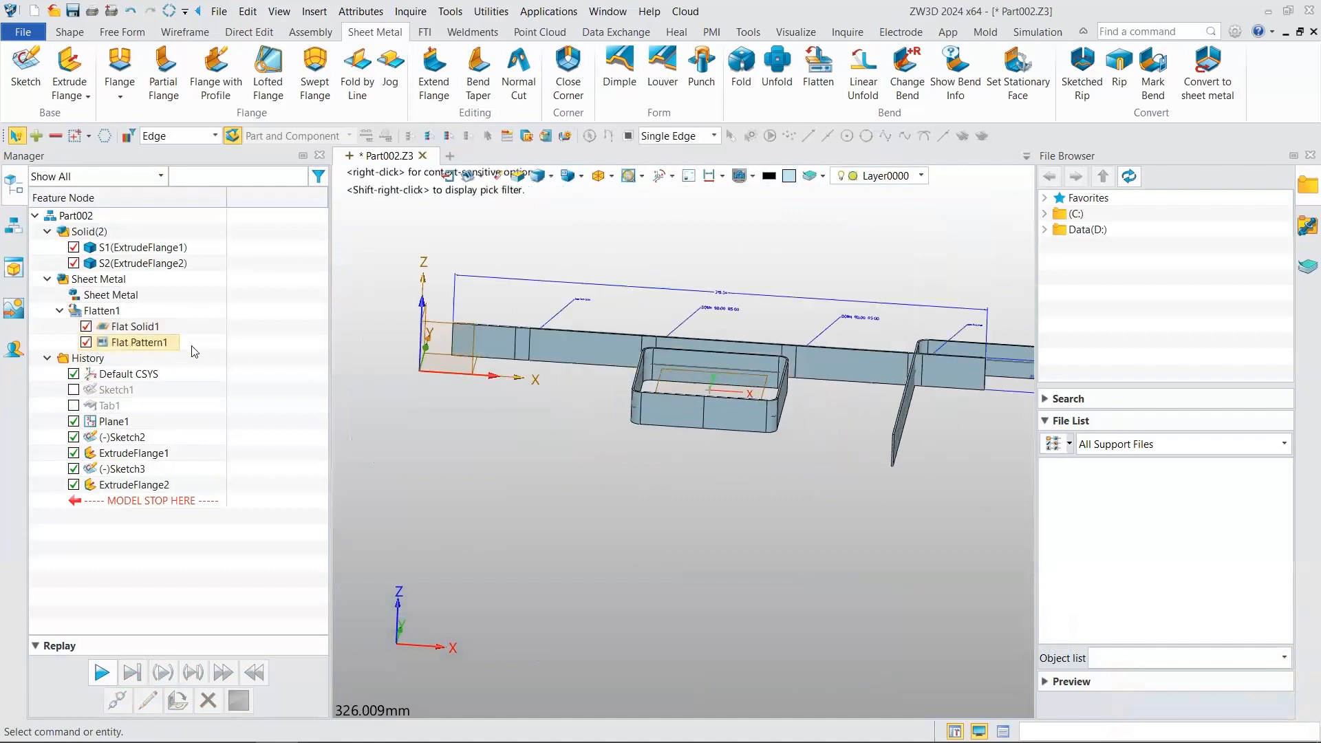
- Examine the free end and first bend region of the closed flange's unfolded strip up close
{"action": "scroll", "coordinate": [543, 281], "scroll_direction": "up", "scroll_amount": 10}
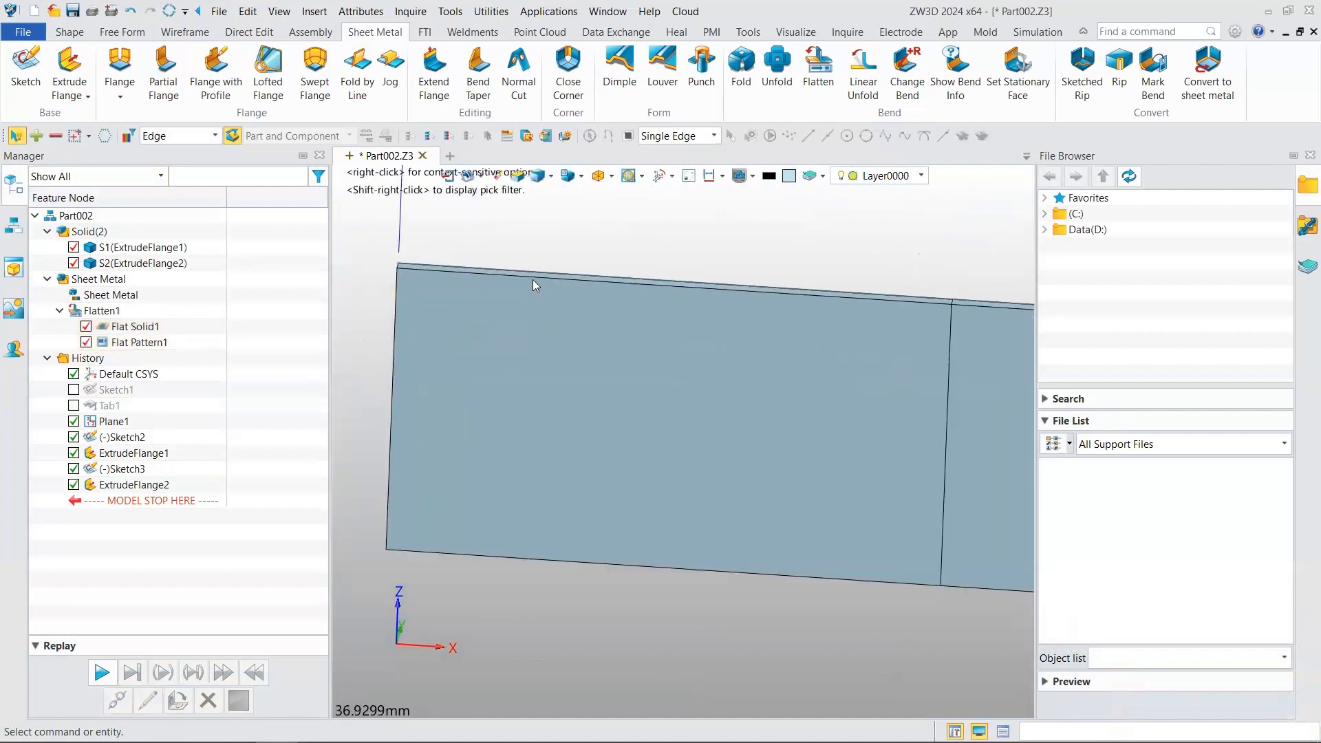
{"action": "scroll", "coordinate": [533, 279], "scroll_direction": "down", "scroll_amount": 6}
{"action": "scroll", "coordinate": [484, 272], "scroll_direction": "up", "scroll_amount": 9}
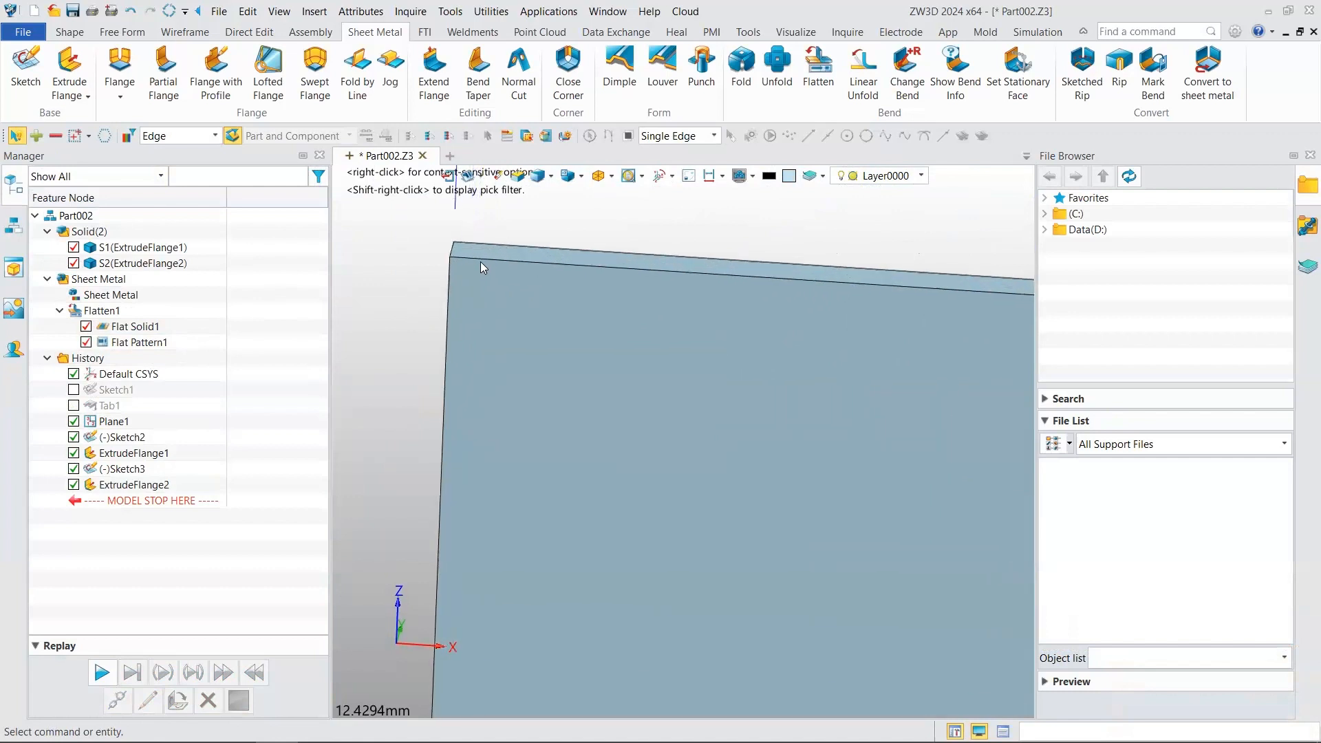
{"action": "right_click_drag", "start_coordinate": [483, 264], "coordinate": [485, 265]}
{"action": "scroll", "coordinate": [482, 262], "scroll_direction": "down", "scroll_amount": 8}
{"action": "scroll", "coordinate": [503, 256], "scroll_direction": "down", "scroll_amount": 8}
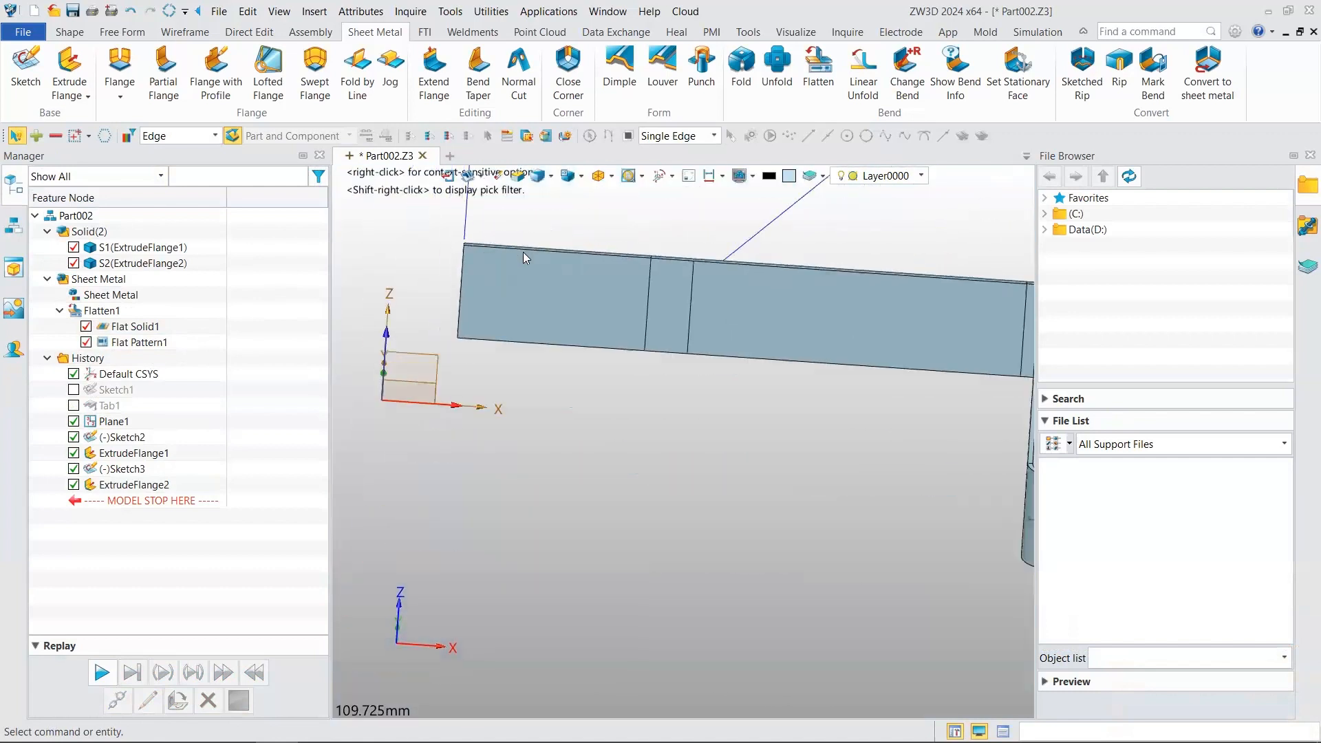
{"action": "scroll", "coordinate": [624, 297], "scroll_direction": "up", "scroll_amount": 3}
{"action": "scroll", "coordinate": [688, 330], "scroll_direction": "down", "scroll_amount": 4}
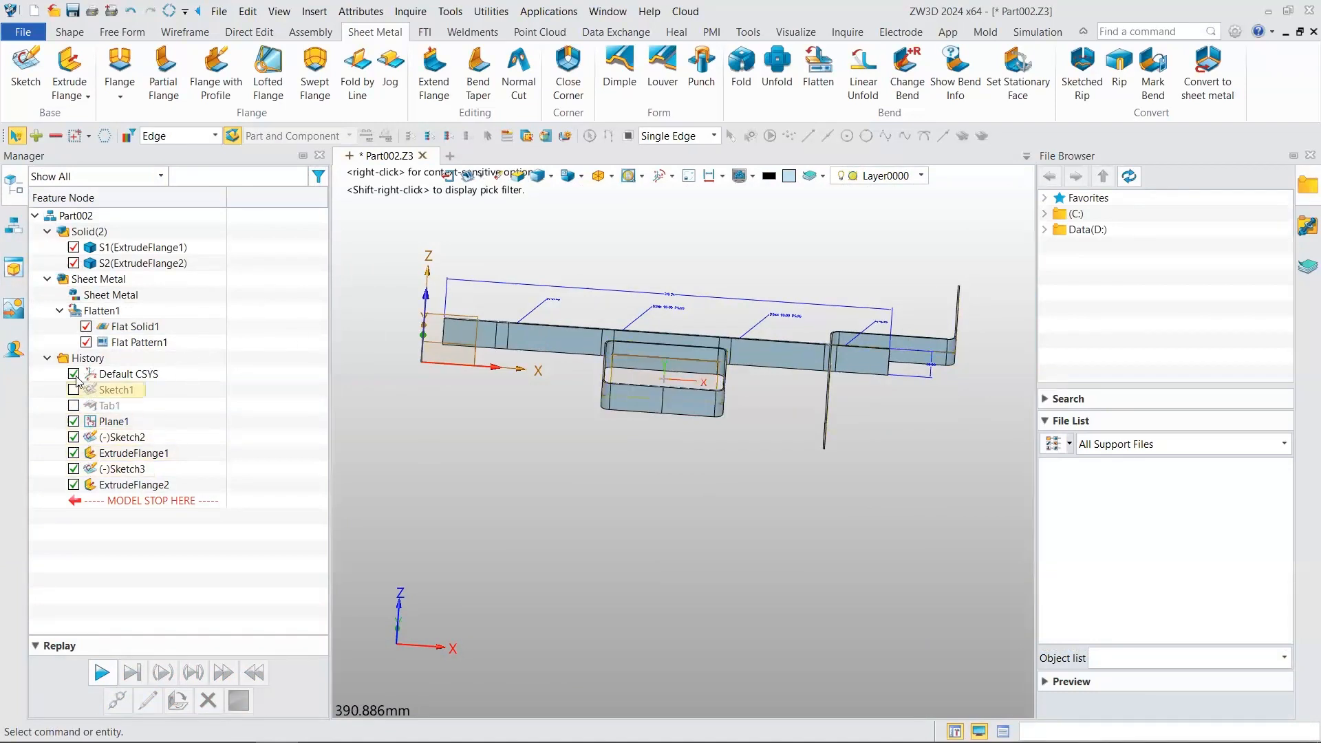
- Hide Flat Solid1 and Flat Pattern1 so only the two folded flanges are displayed
{"action": "left_click", "coordinate": [84, 328]}
{"action": "left_click", "coordinate": [86, 343]}
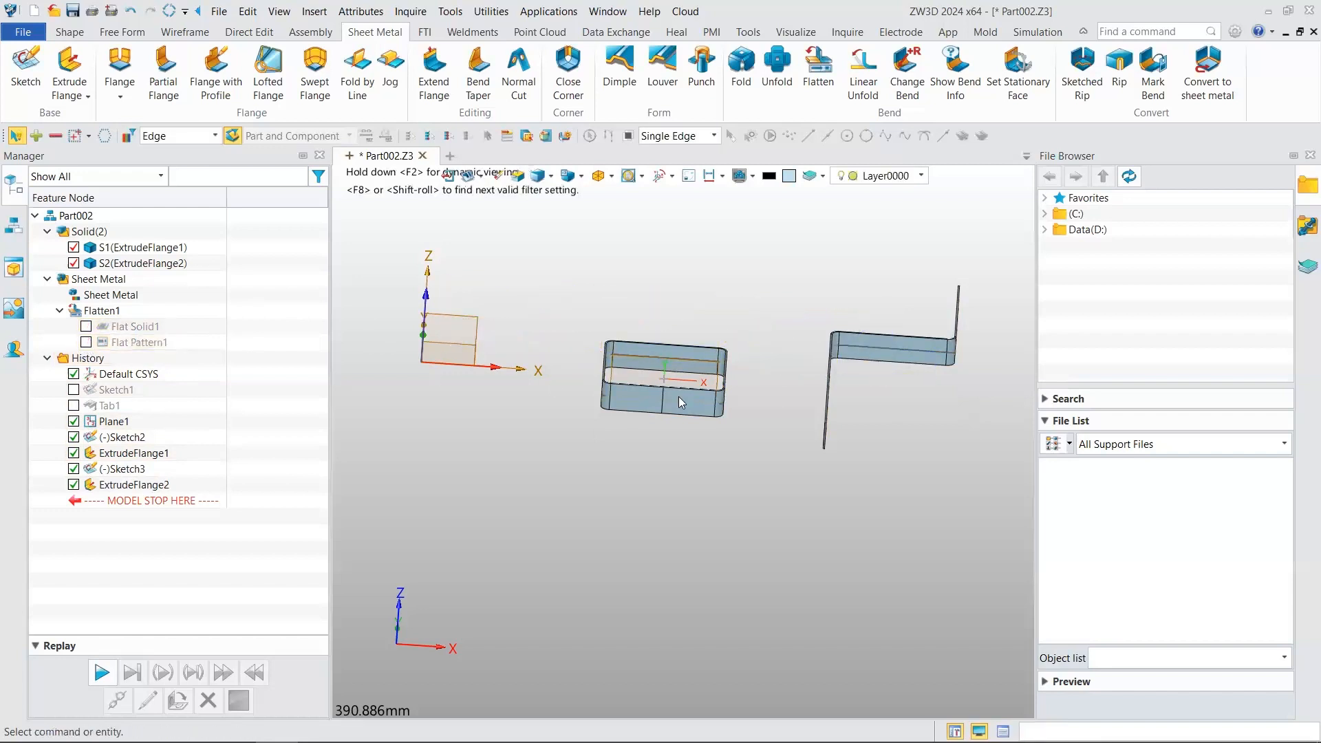
{"action": "scroll", "coordinate": [826, 393], "scroll_direction": "up", "scroll_amount": 3}
{"action": "scroll", "coordinate": [743, 430], "scroll_direction": "up", "scroll_amount": 3}
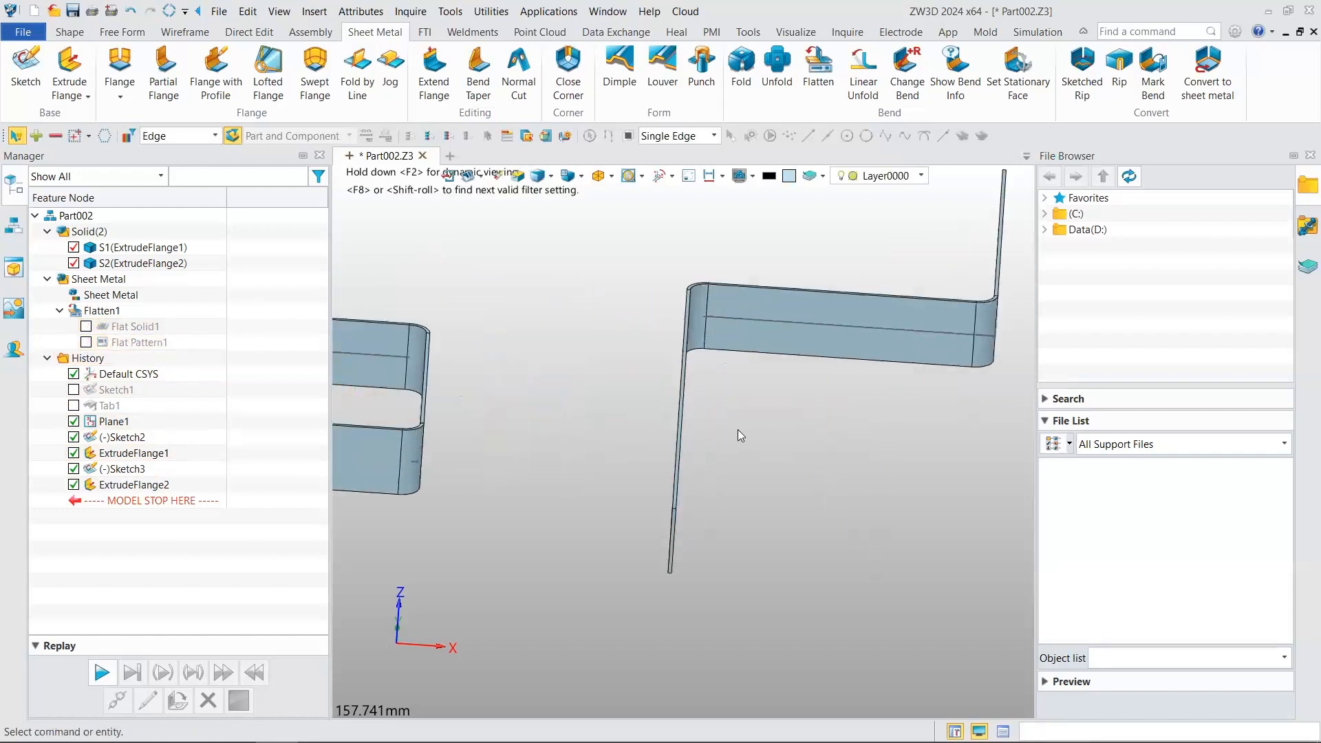
{"action": "scroll", "coordinate": [735, 345], "scroll_direction": "down", "scroll_amount": 5}
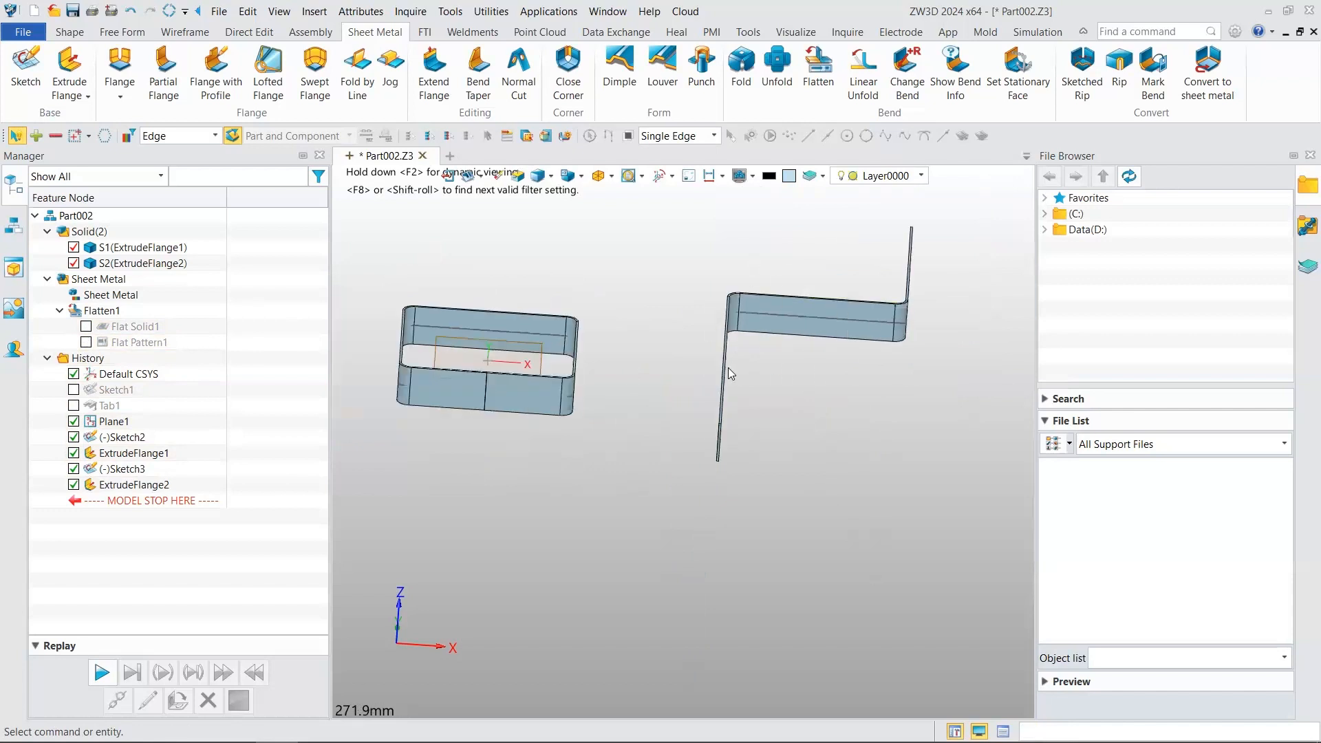
{"action": "scroll", "coordinate": [809, 356], "scroll_direction": "down", "scroll_amount": 2}
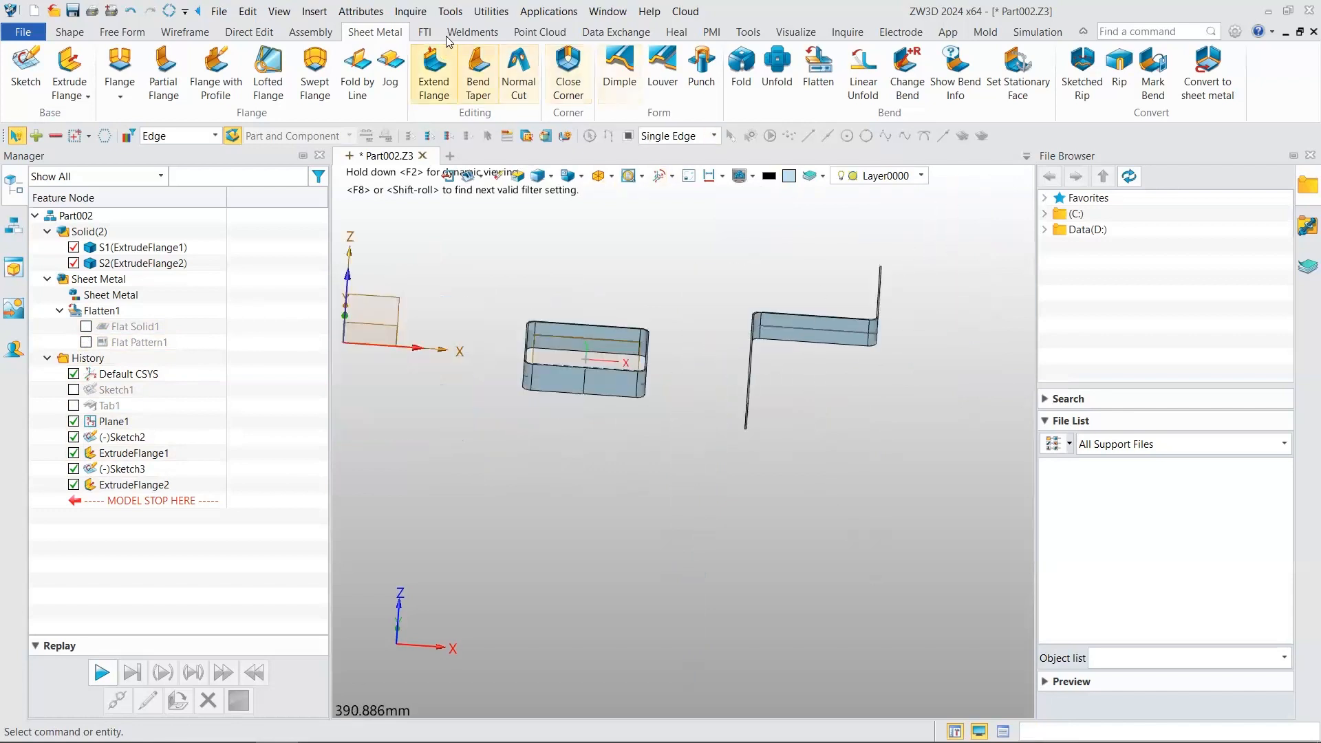
- Flatten the open flange S2, including a flat pattern with the linear PMI direction set to -0,-0,1
{"action": "left_click", "coordinate": [819, 72]}
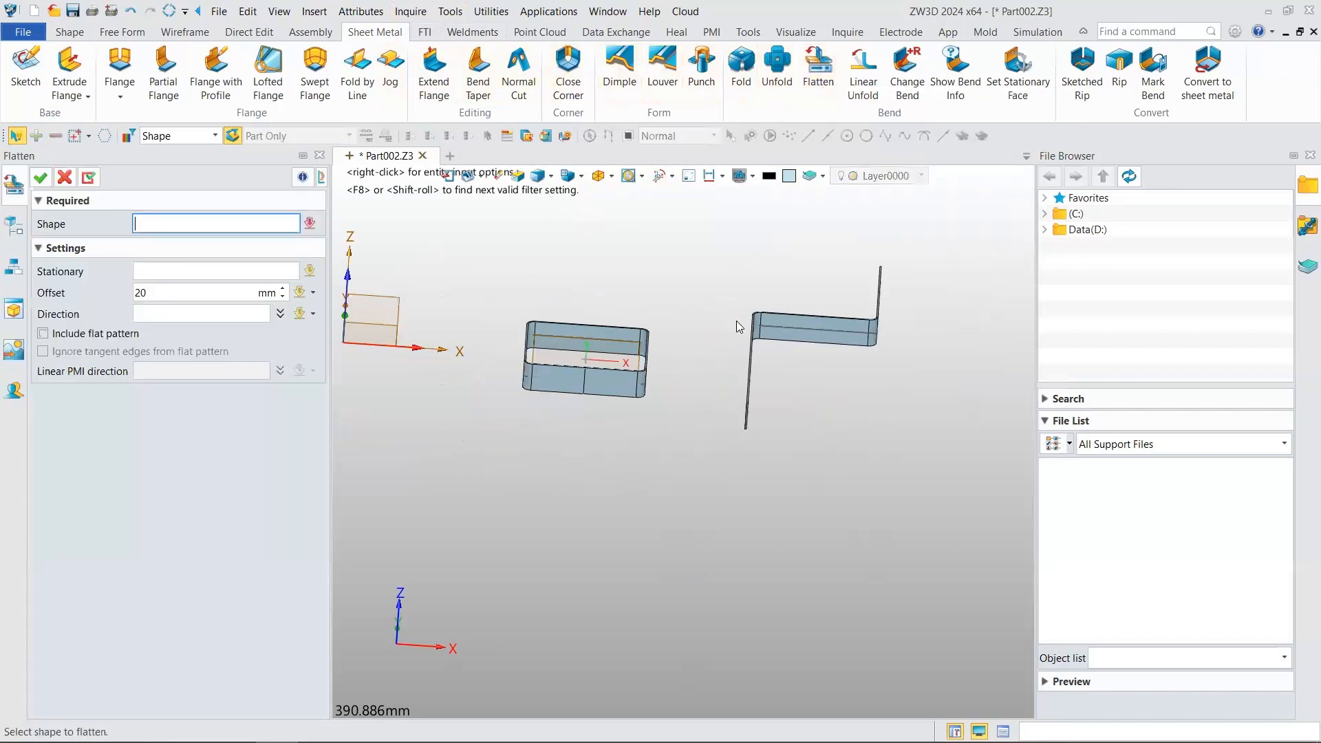
{"action": "left_click", "coordinate": [744, 339]}
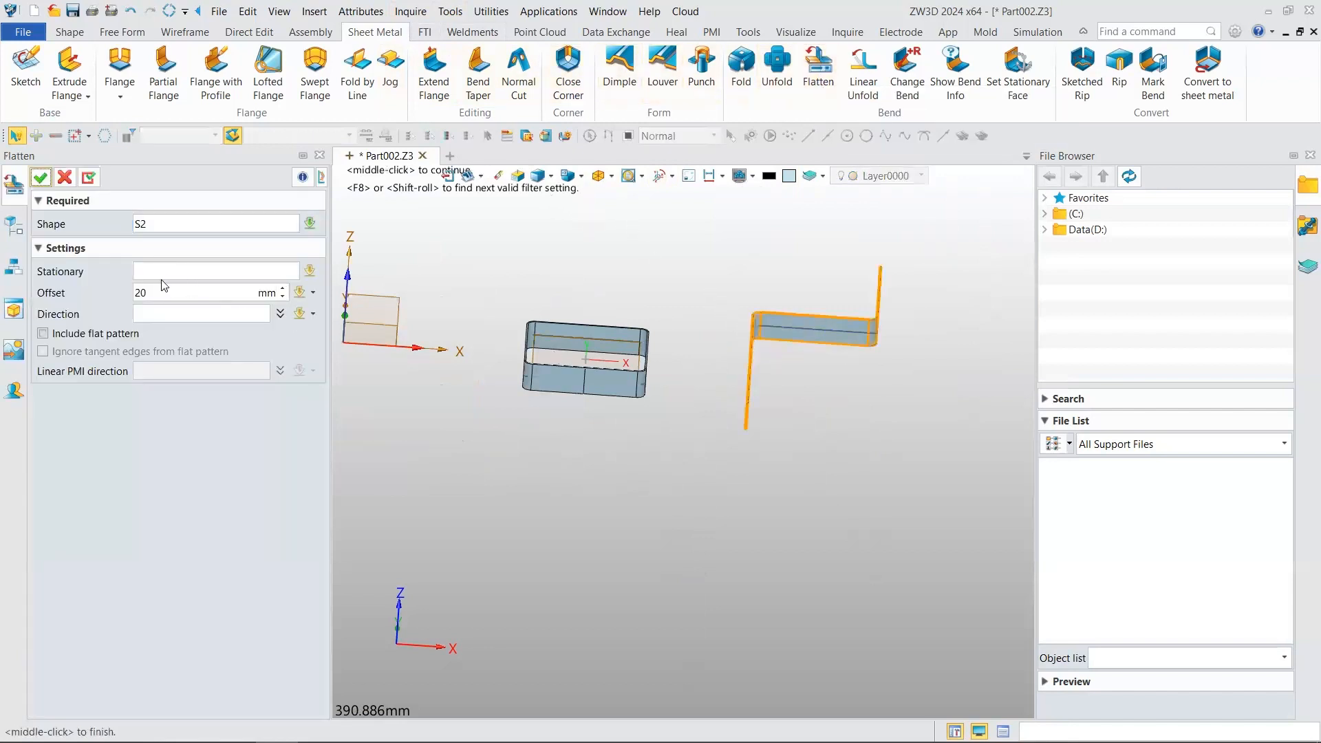
{"action": "left_click", "coordinate": [44, 335]}
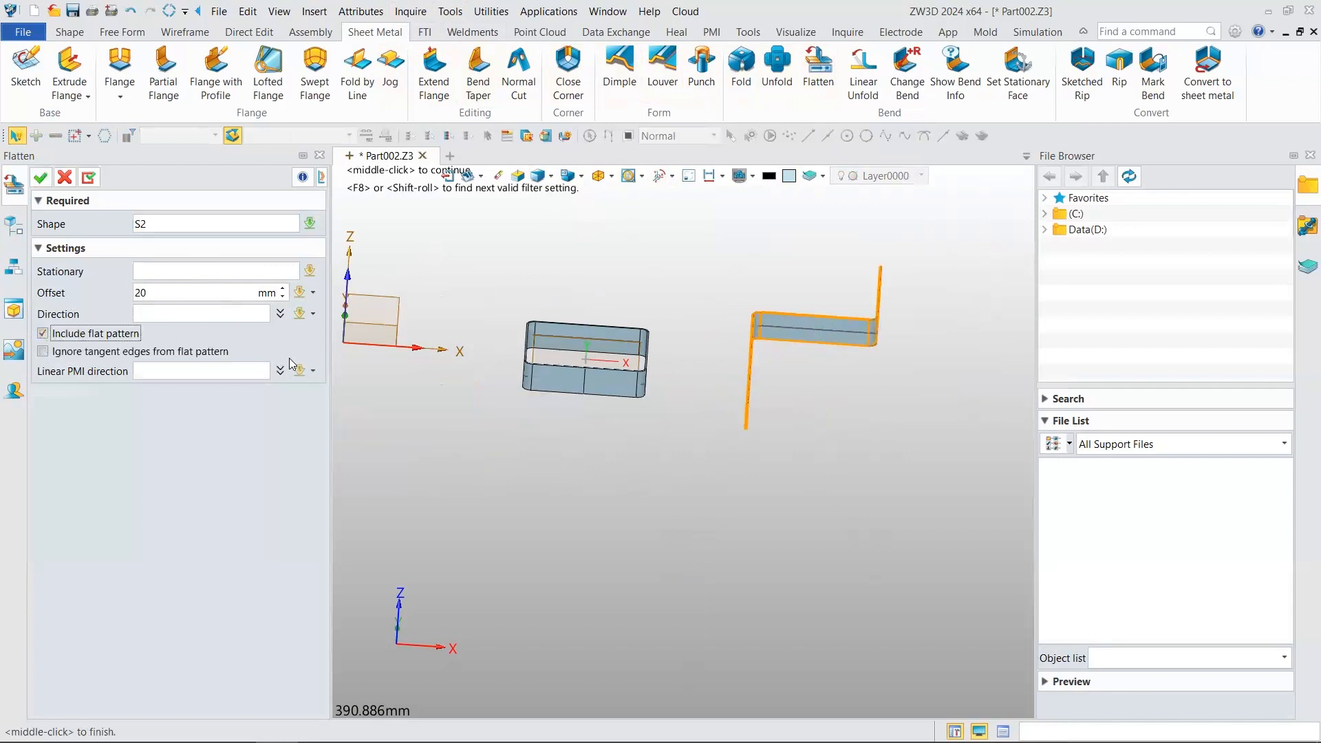
{"action": "left_click", "coordinate": [148, 372]}
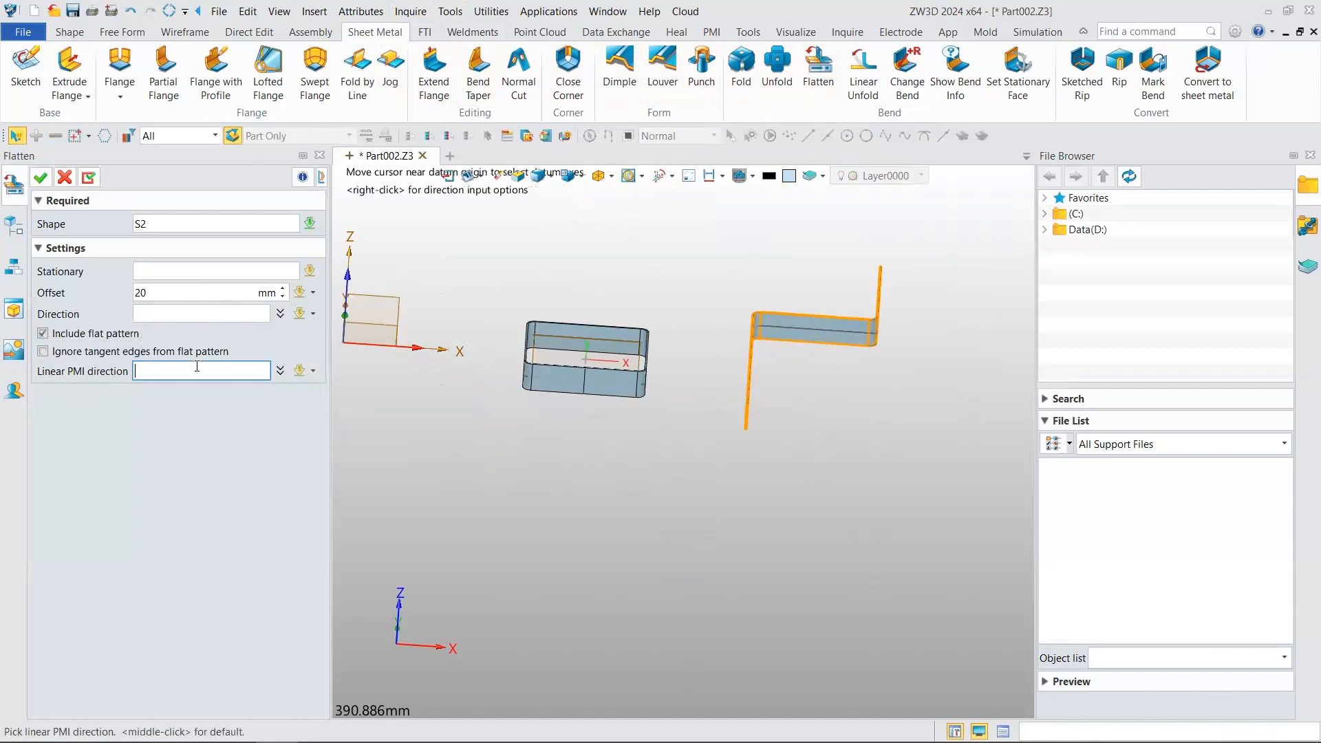
{"action": "scroll", "coordinate": [785, 344], "scroll_direction": "up", "scroll_amount": 5}
{"action": "scroll", "coordinate": [764, 302], "scroll_direction": "down", "scroll_amount": 3}
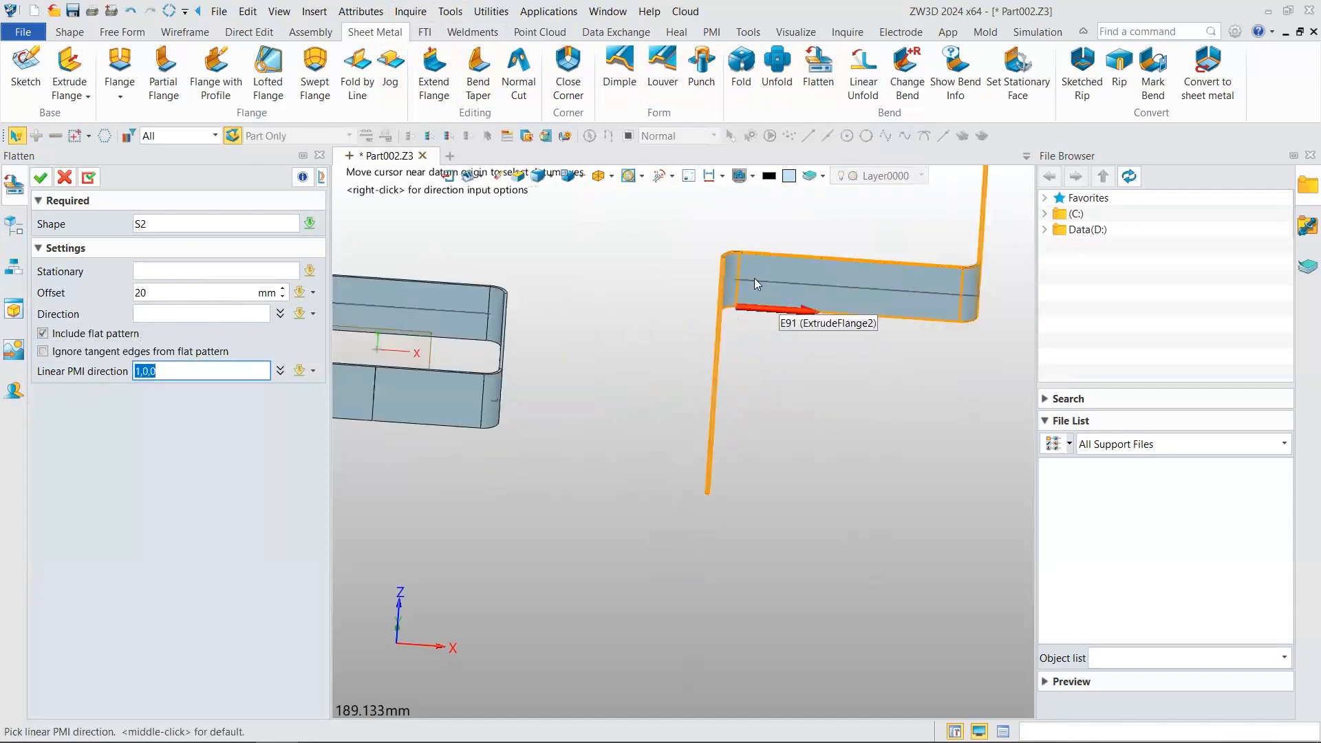
{"action": "left_click", "coordinate": [737, 301]}
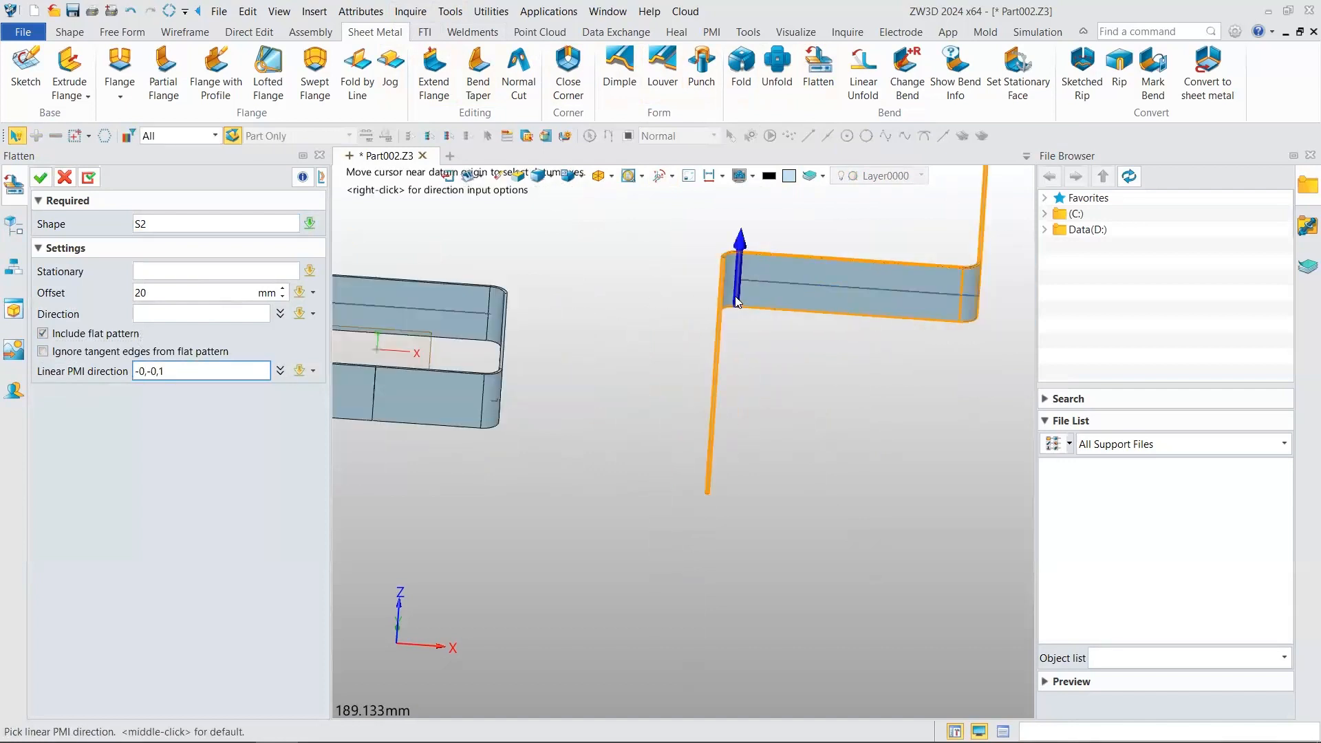
{"action": "left_click", "coordinate": [47, 177]}
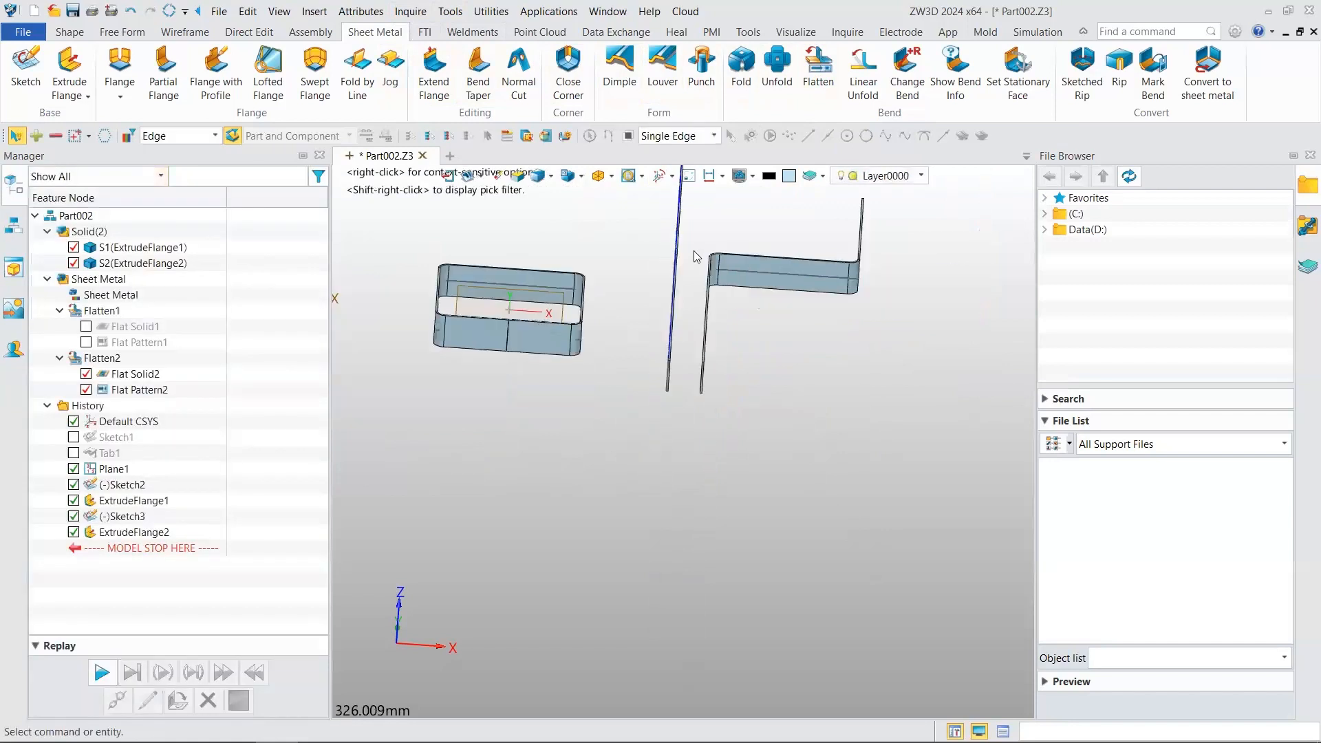
- Hide and redisplay Flat Solid2 and Flat Pattern2 to compare the flattened strip with the folded open flange
{"action": "scroll", "coordinate": [607, 342], "scroll_direction": "up", "scroll_amount": 5}
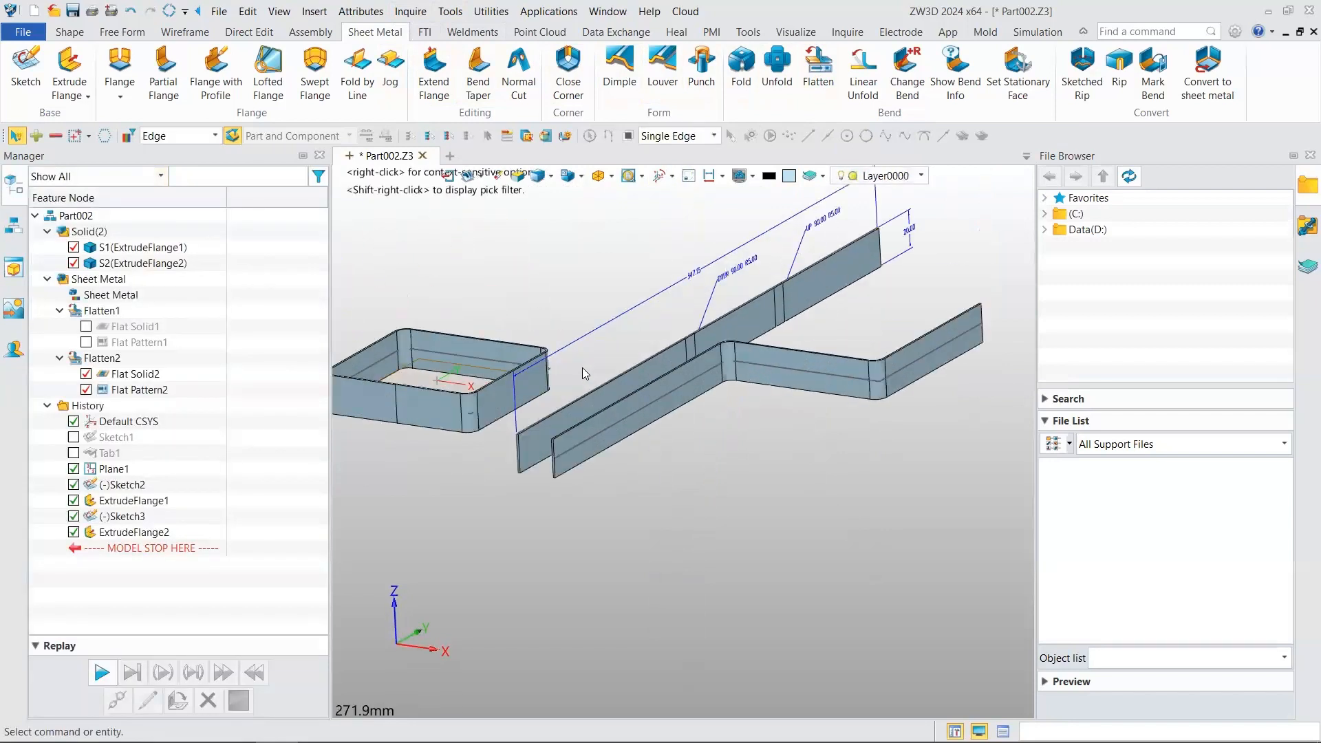
{"action": "scroll", "coordinate": [738, 340], "scroll_direction": "up", "scroll_amount": 4}
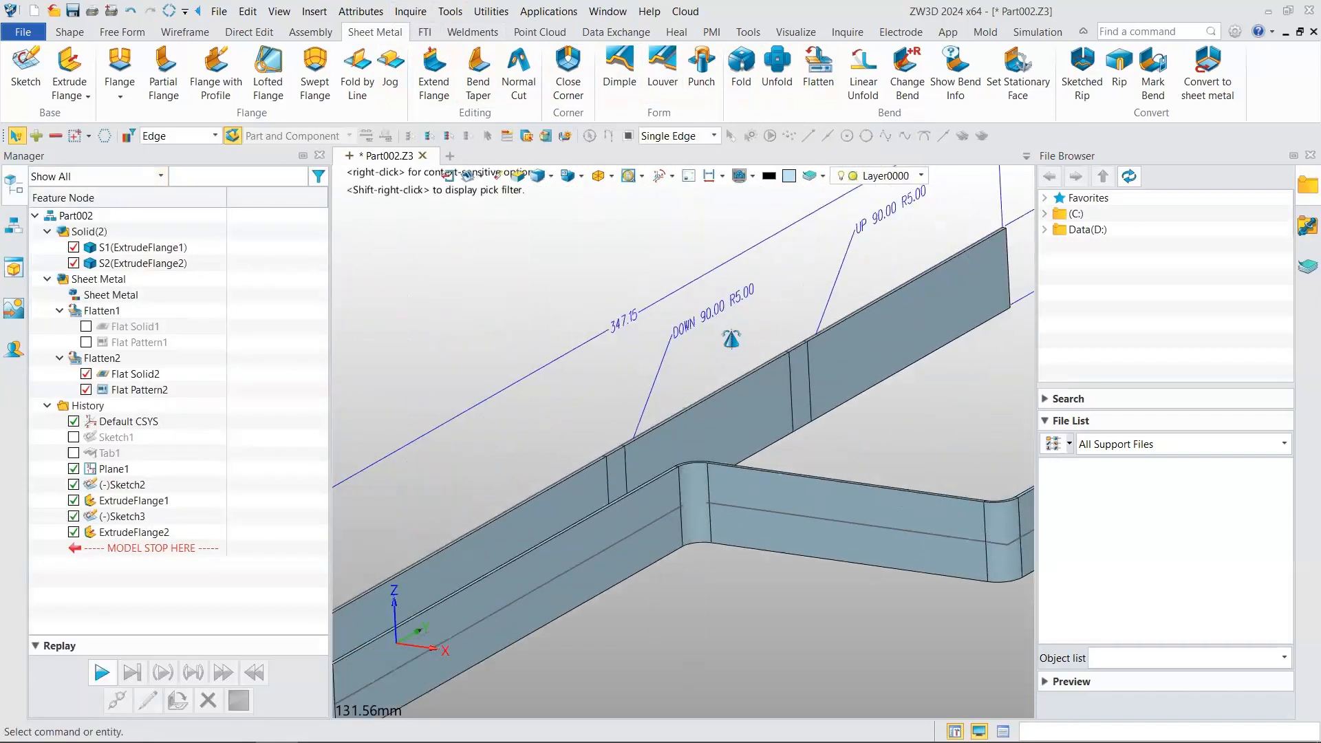
{"action": "right_click_drag", "start_coordinate": [683, 380], "coordinate": [650, 337]}
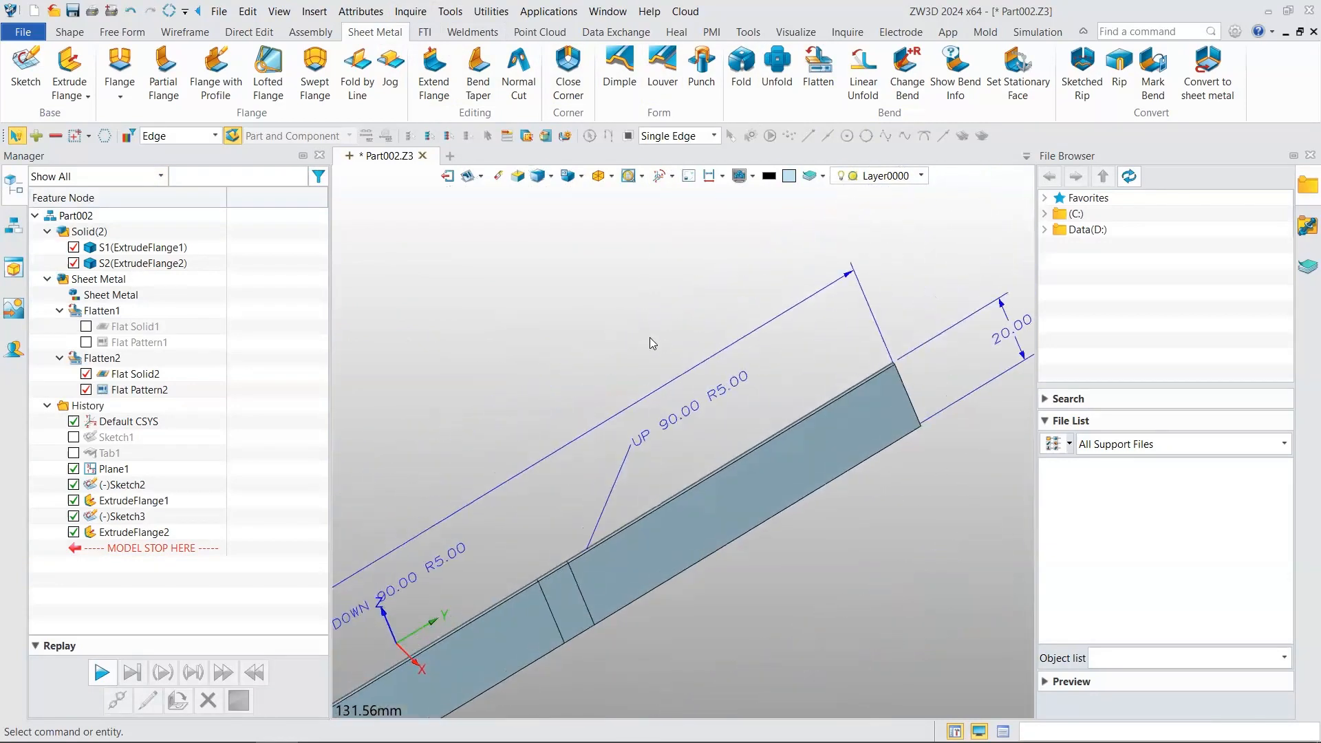
{"action": "scroll", "coordinate": [700, 343], "scroll_direction": "down", "scroll_amount": 9}
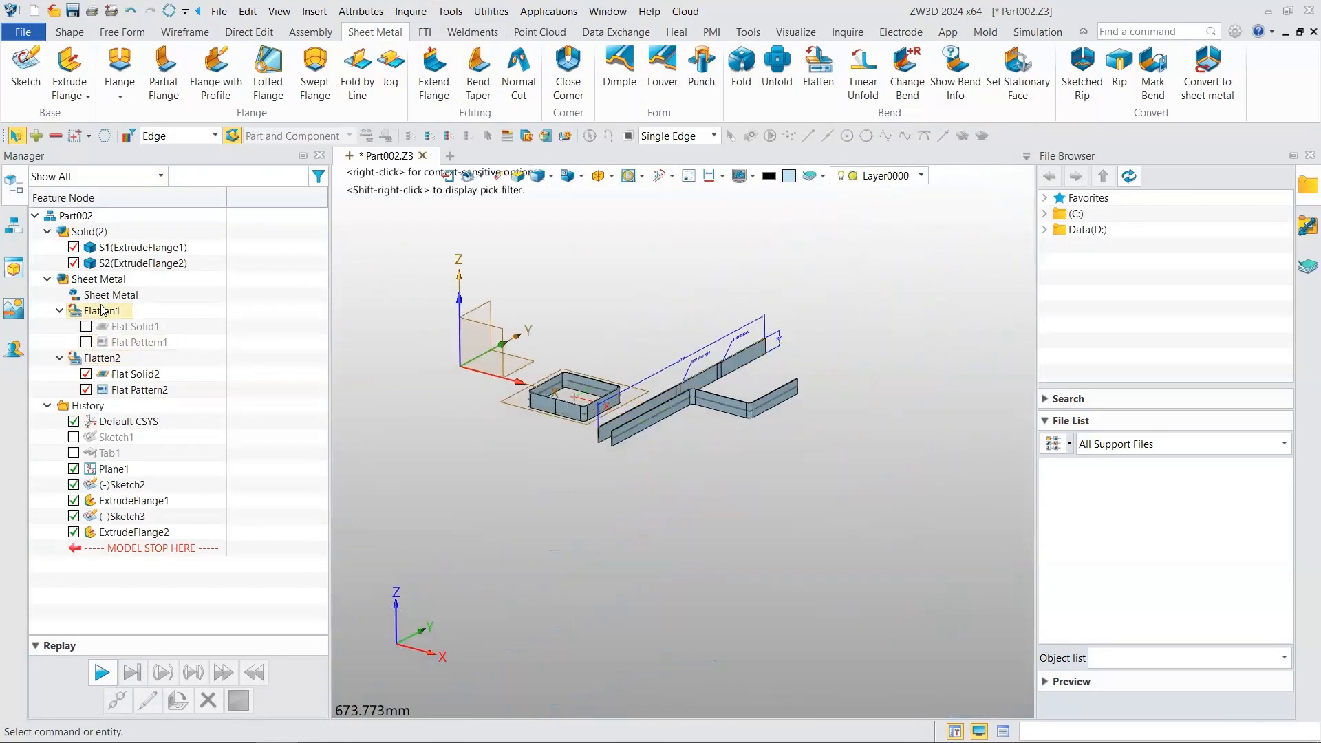
{"action": "left_click", "coordinate": [60, 358]}
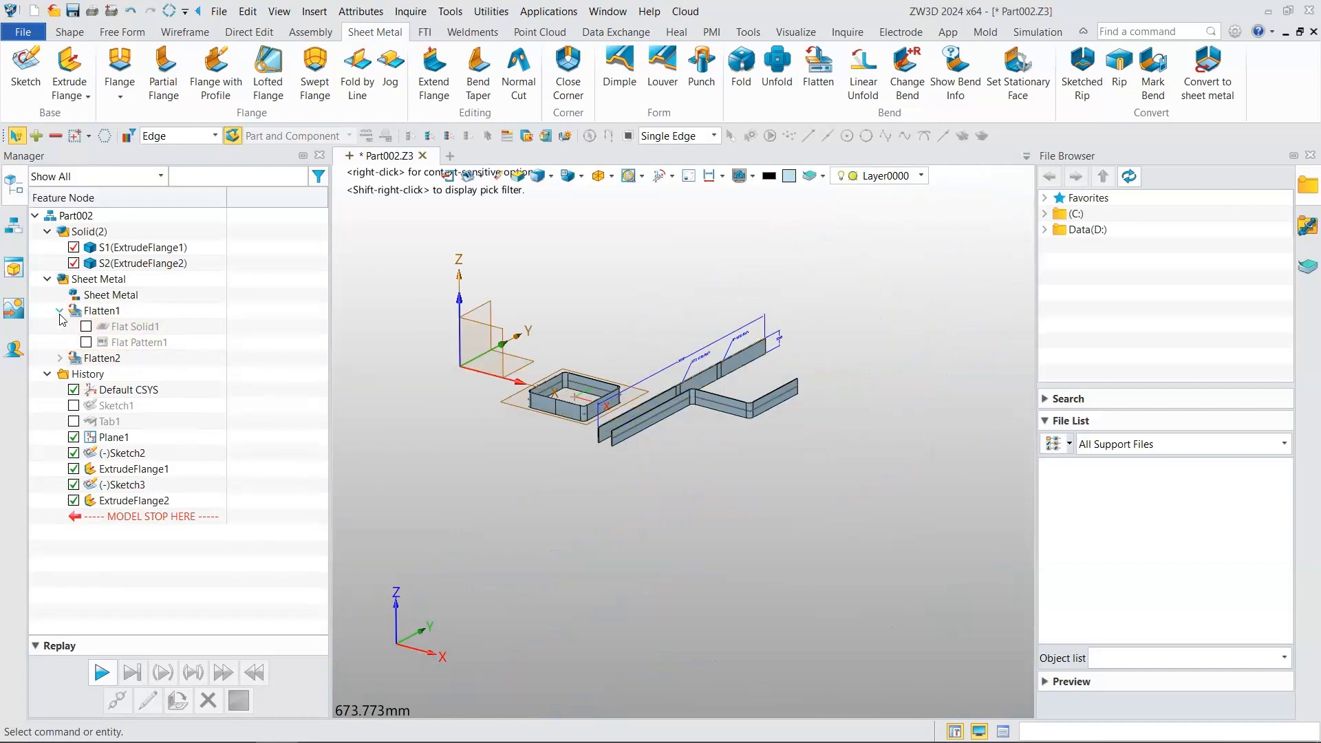
{"action": "left_click", "coordinate": [60, 311]}
{"action": "scroll", "coordinate": [713, 391], "scroll_direction": "up", "scroll_amount": 1}
{"action": "scroll", "coordinate": [713, 391], "scroll_direction": "up", "scroll_amount": 8}
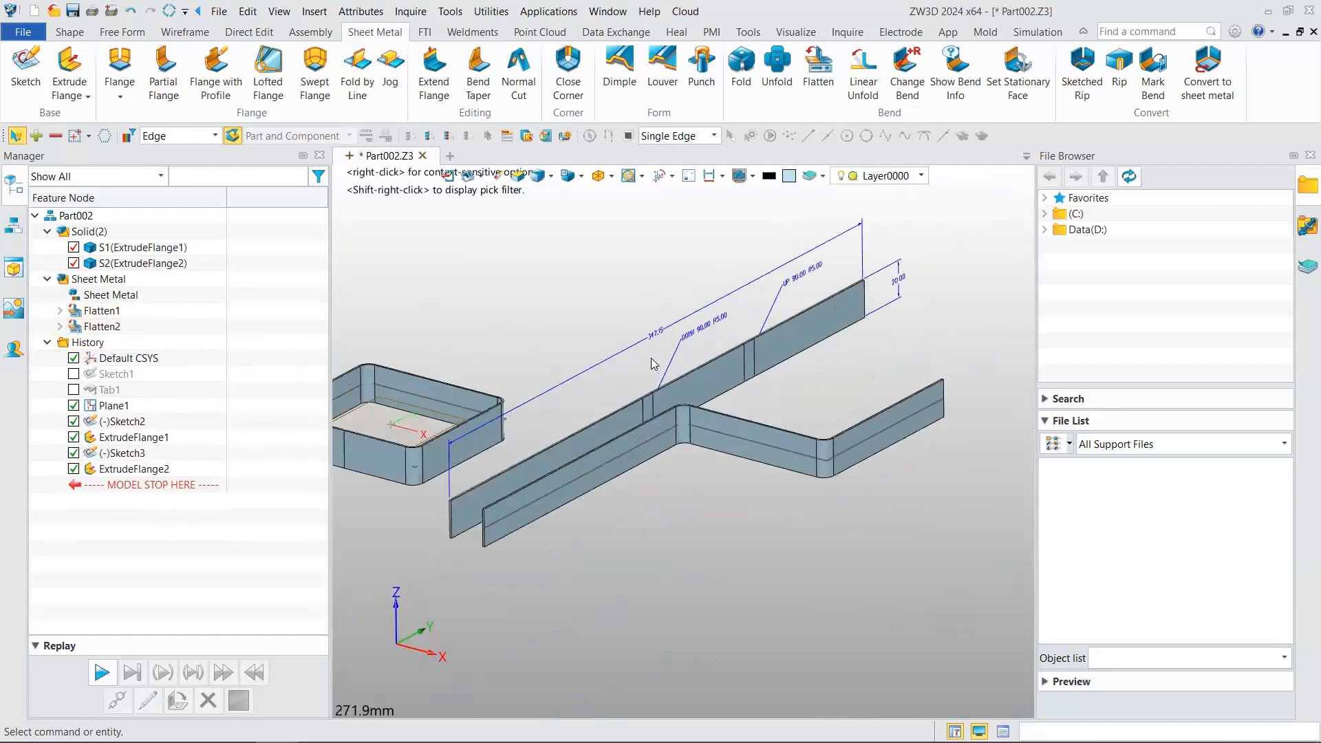
{"action": "scroll", "coordinate": [651, 356], "scroll_direction": "down", "scroll_amount": 4}
{"action": "left_click", "coordinate": [60, 326]}
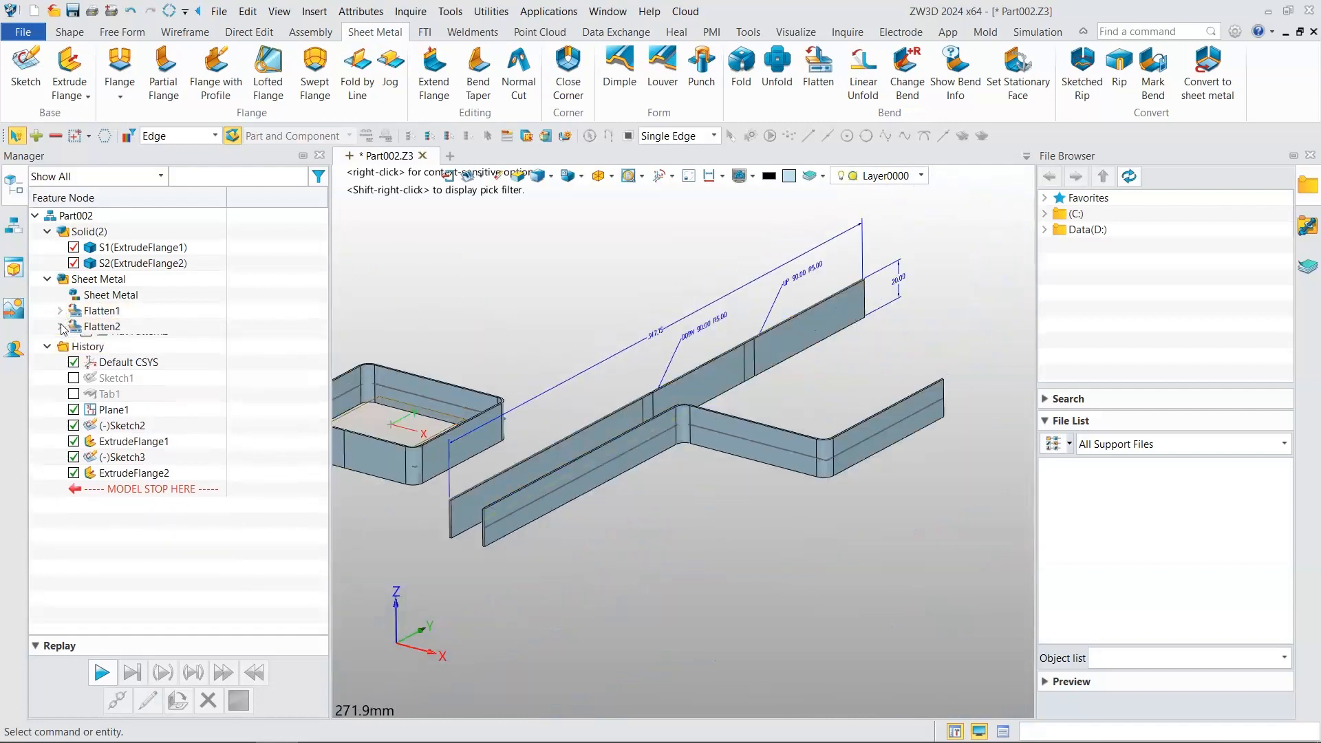
{"action": "left_click", "coordinate": [85, 342]}
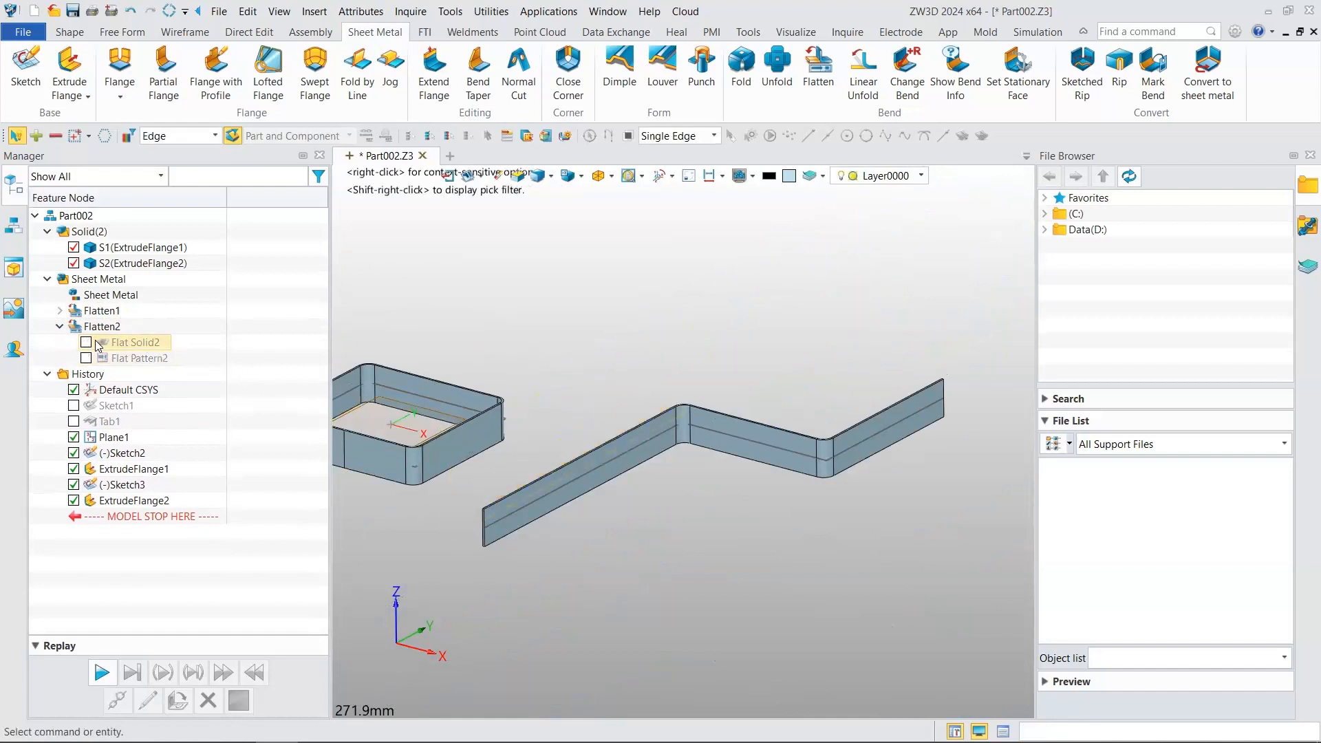
{"action": "left_click", "coordinate": [85, 342]}
- Examine the flattened strip's bend regions and dimension annotations beside the folded open flange from several angles
{"action": "scroll", "coordinate": [606, 378], "scroll_direction": "up", "scroll_amount": 6}
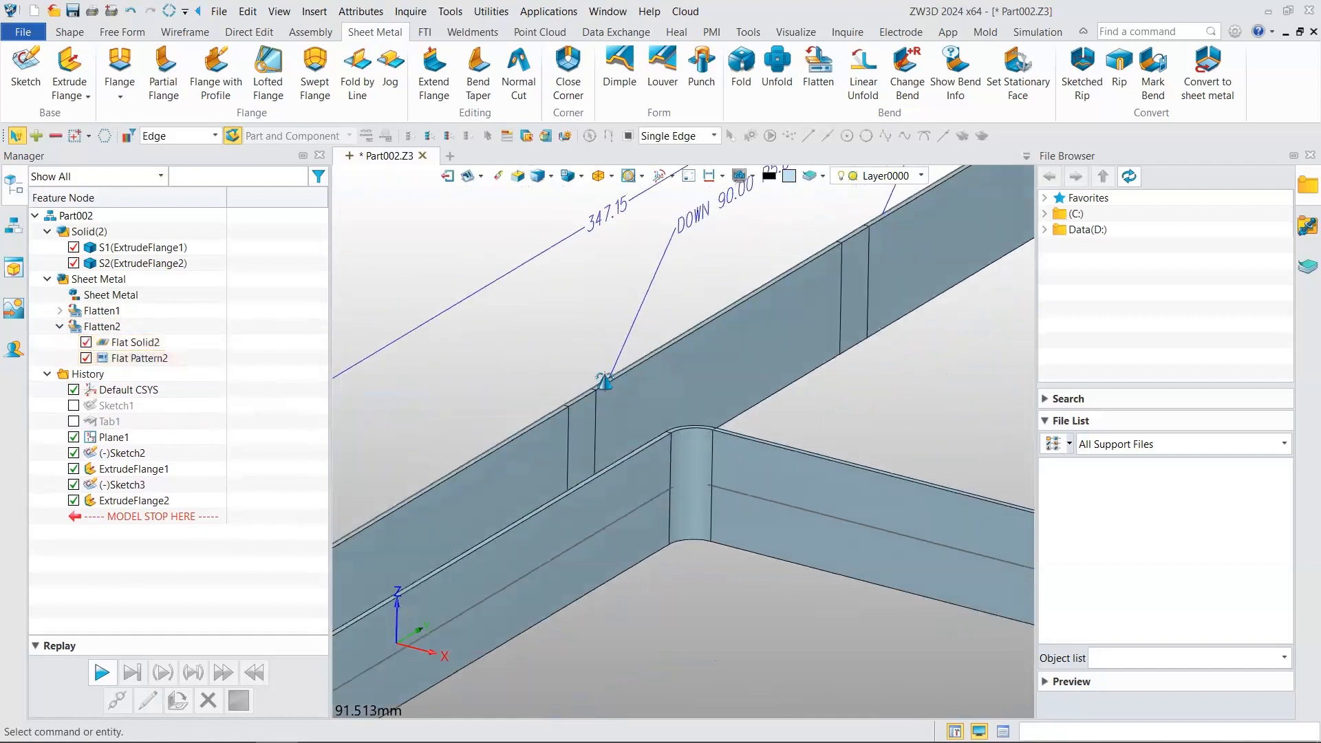
{"action": "middle_click_drag", "start_coordinate": [604, 380], "coordinate": [677, 415]}
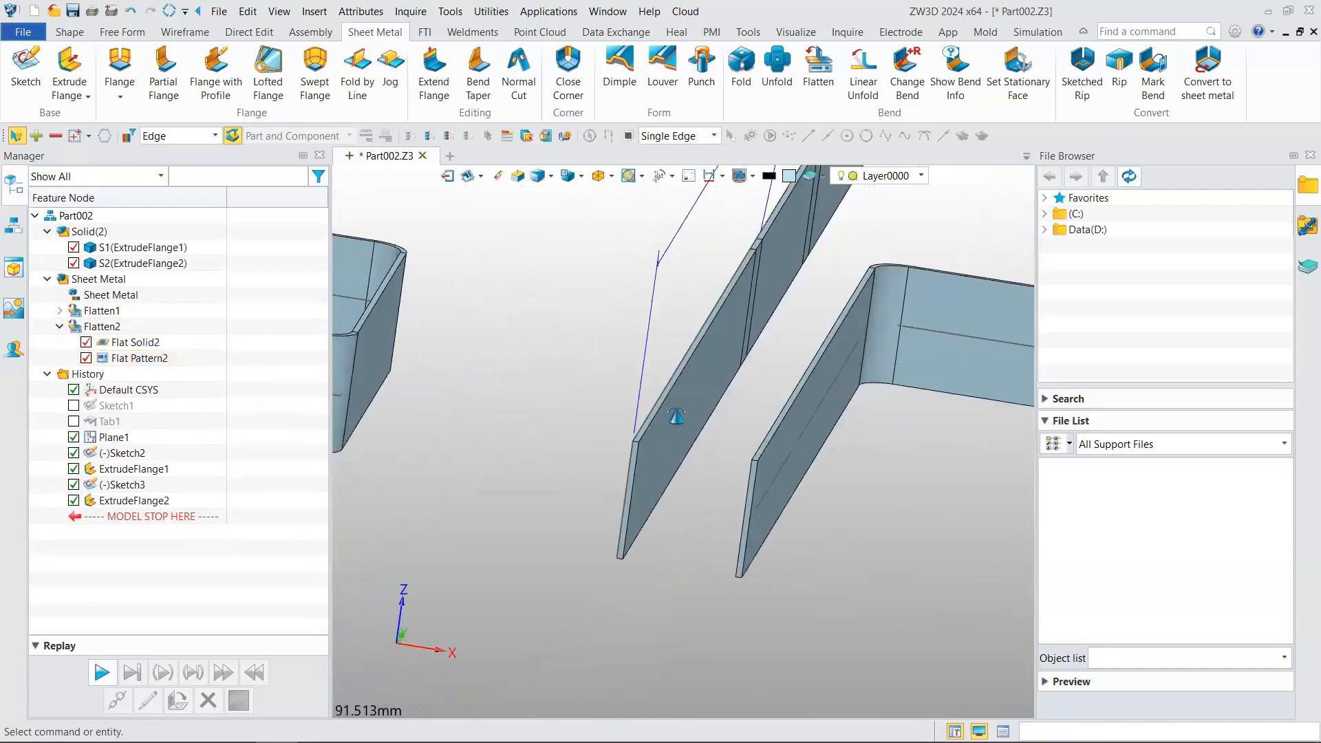
{"action": "scroll", "coordinate": [675, 426], "scroll_direction": "down", "scroll_amount": 1}
{"action": "right_click_drag", "start_coordinate": [677, 416], "coordinate": [692, 438]}
{"action": "scroll", "coordinate": [658, 454], "scroll_direction": "up", "scroll_amount": 3}
{"action": "scroll", "coordinate": [660, 435], "scroll_direction": "down", "scroll_amount": 7}
{"action": "scroll", "coordinate": [681, 430], "scroll_direction": "down", "scroll_amount": 3}
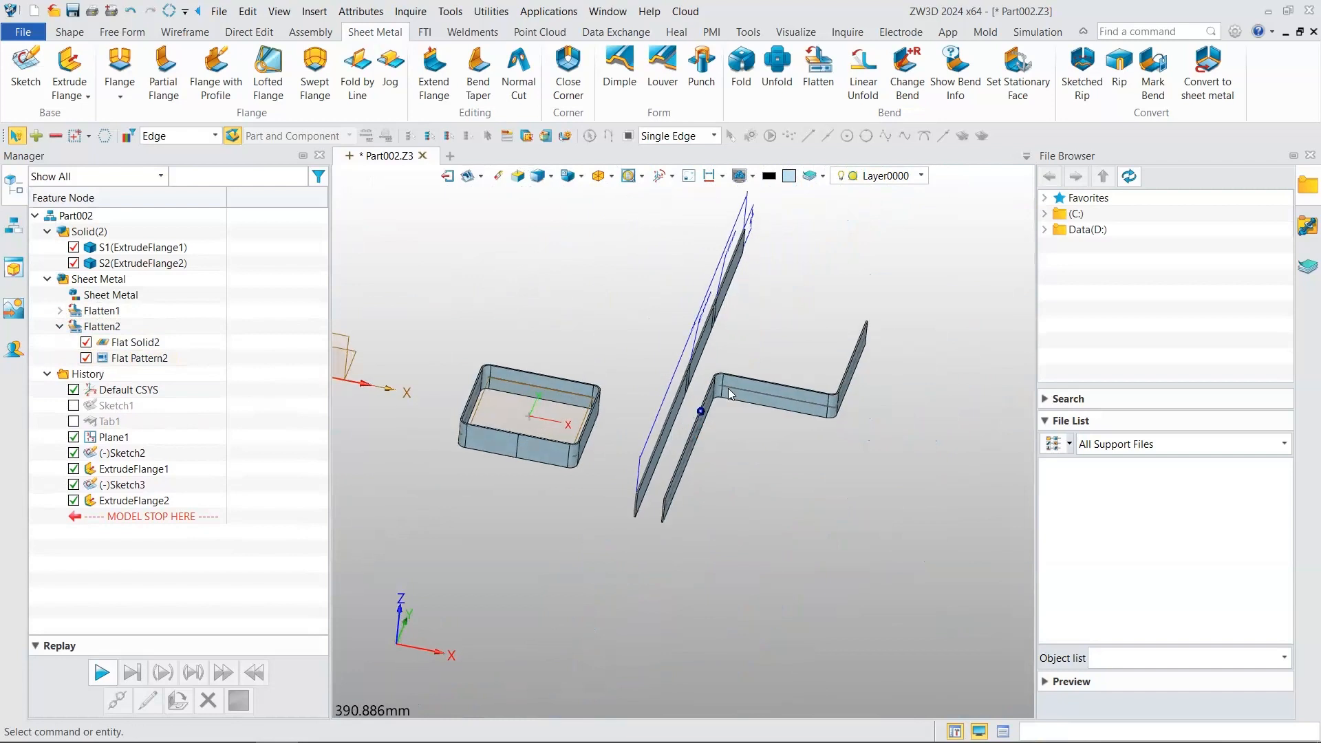
{"action": "scroll", "coordinate": [709, 379], "scroll_direction": "up", "scroll_amount": 5}
{"action": "scroll", "coordinate": [692, 363], "scroll_direction": "down", "scroll_amount": 2}
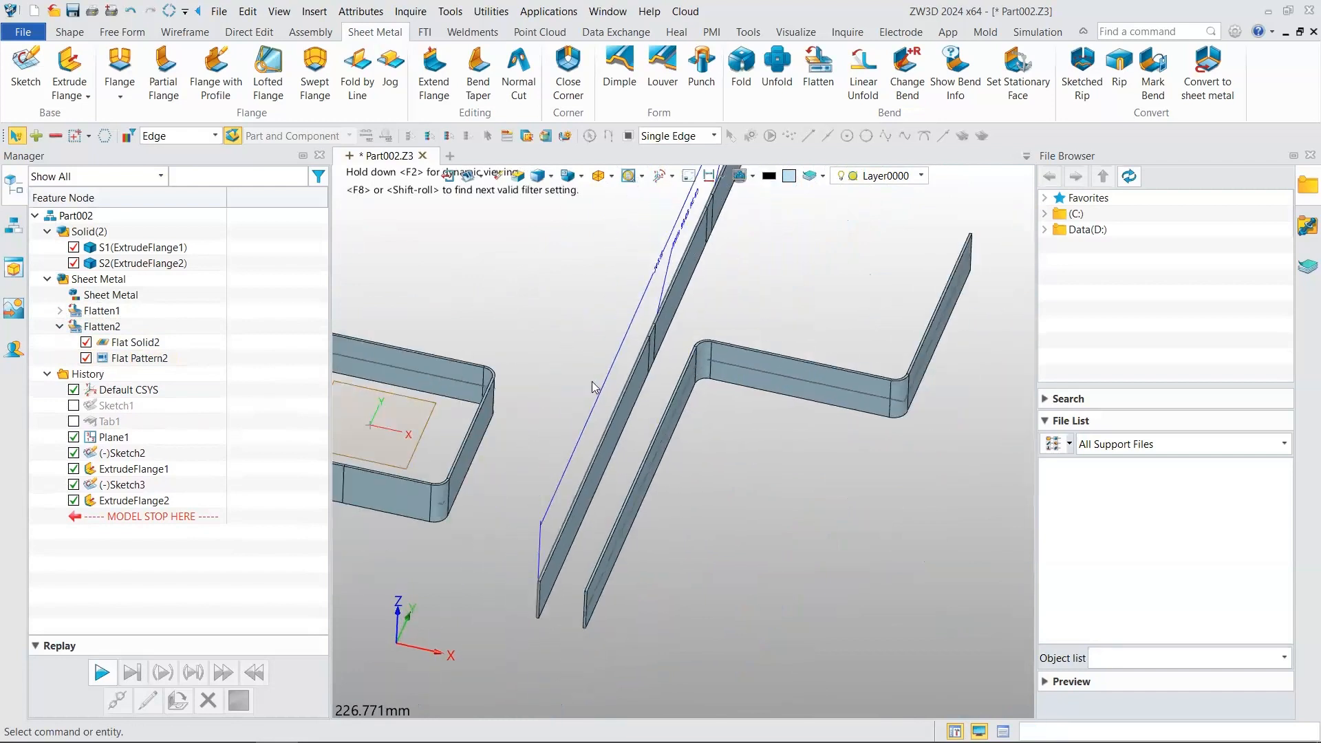
{"action": "scroll", "coordinate": [592, 382], "scroll_direction": "down", "scroll_amount": 2}
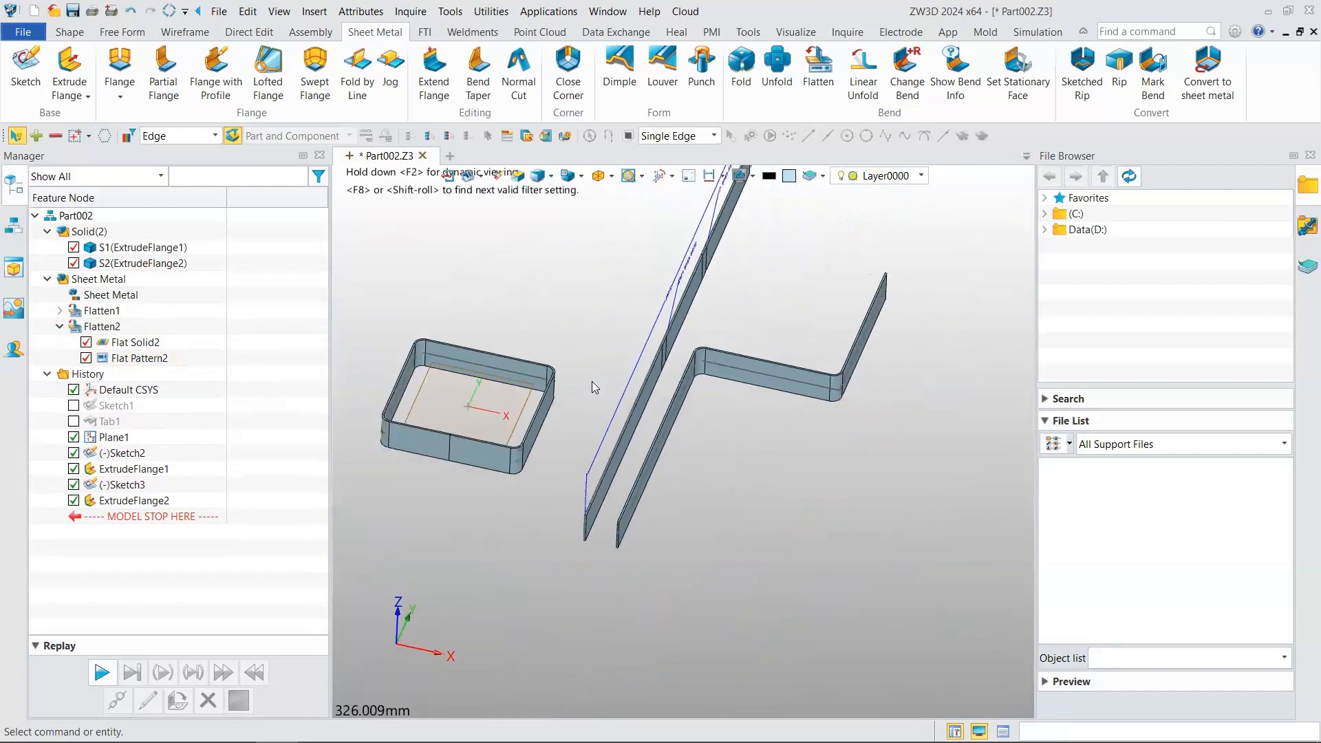
- Review the definitions of ExtrudeFlange2 and ExtrudeFlange1, including the closed flange's rip settings, and leave them without changes
{"action": "double_click", "coordinate": [165, 499]}
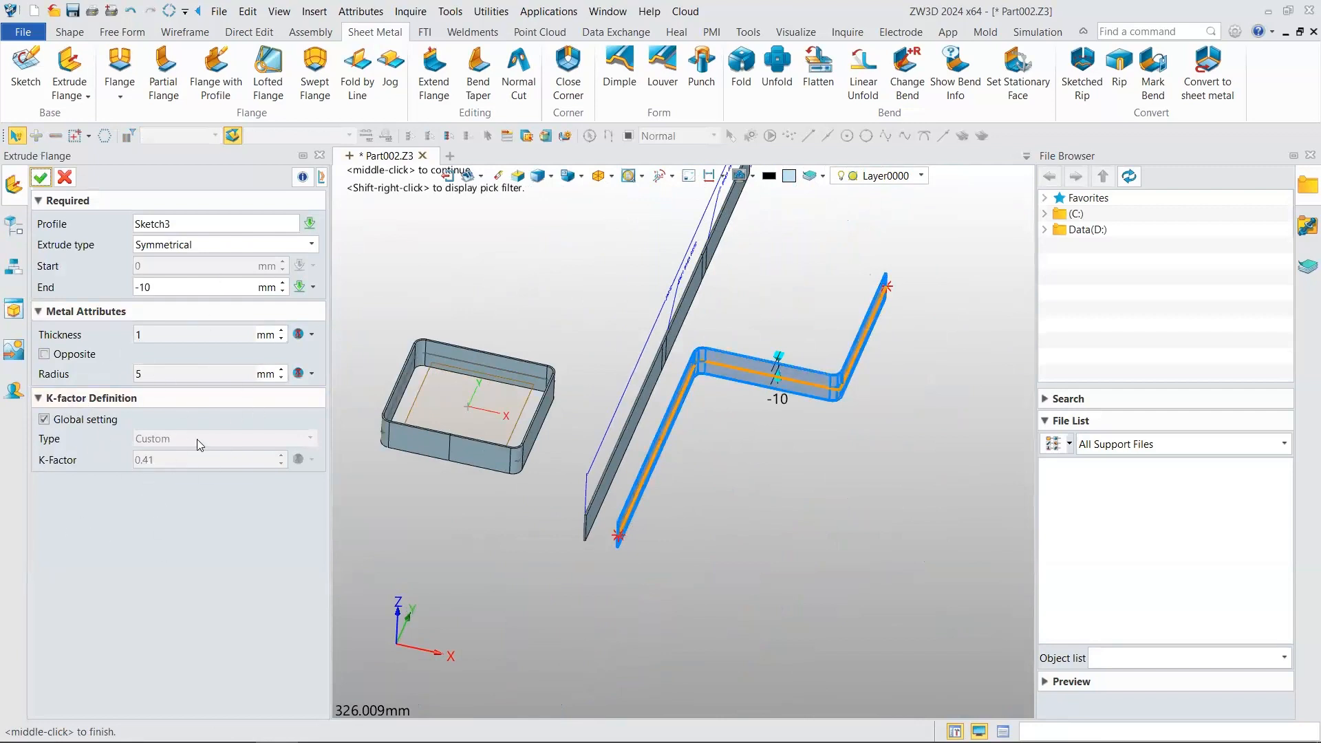
{"action": "left_click", "coordinate": [64, 177]}
{"action": "double_click", "coordinate": [107, 501]}
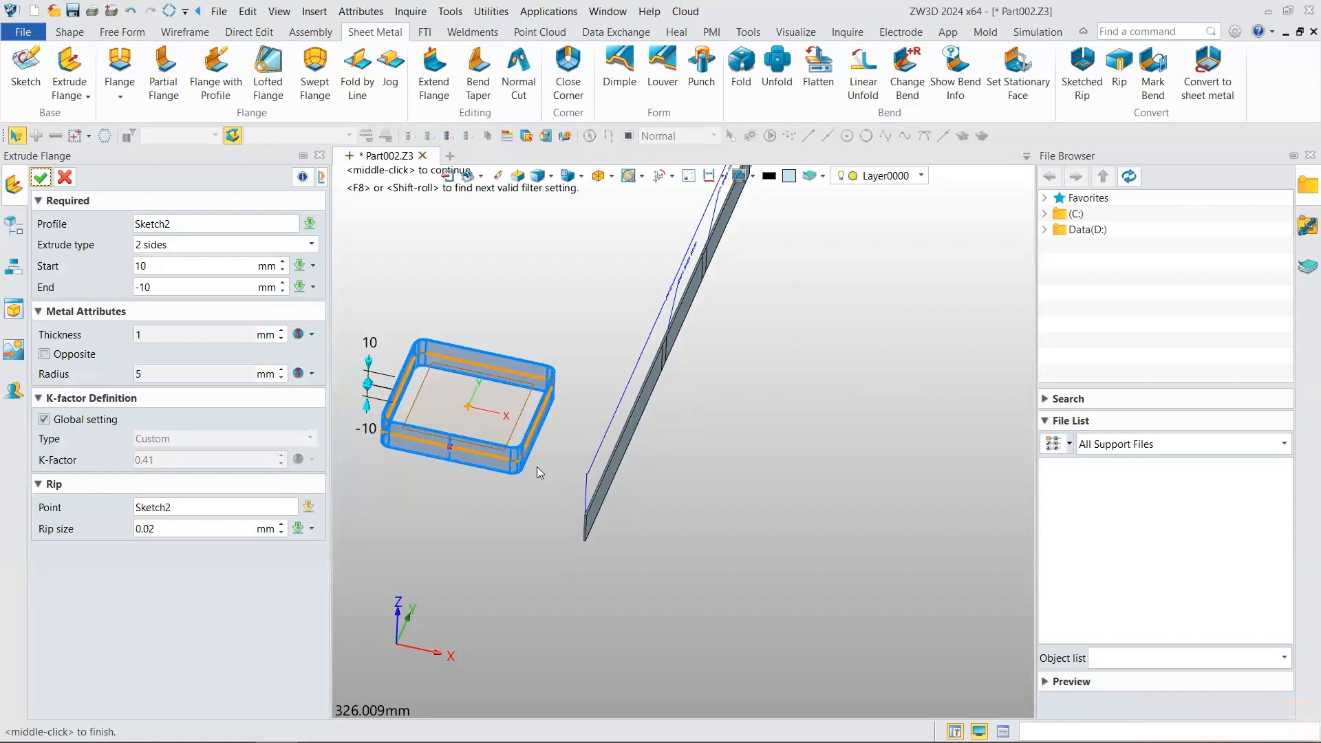
{"action": "scroll", "coordinate": [469, 428], "scroll_direction": "up", "scroll_amount": 5}
{"action": "scroll", "coordinate": [470, 428], "scroll_direction": "up", "scroll_amount": 3}
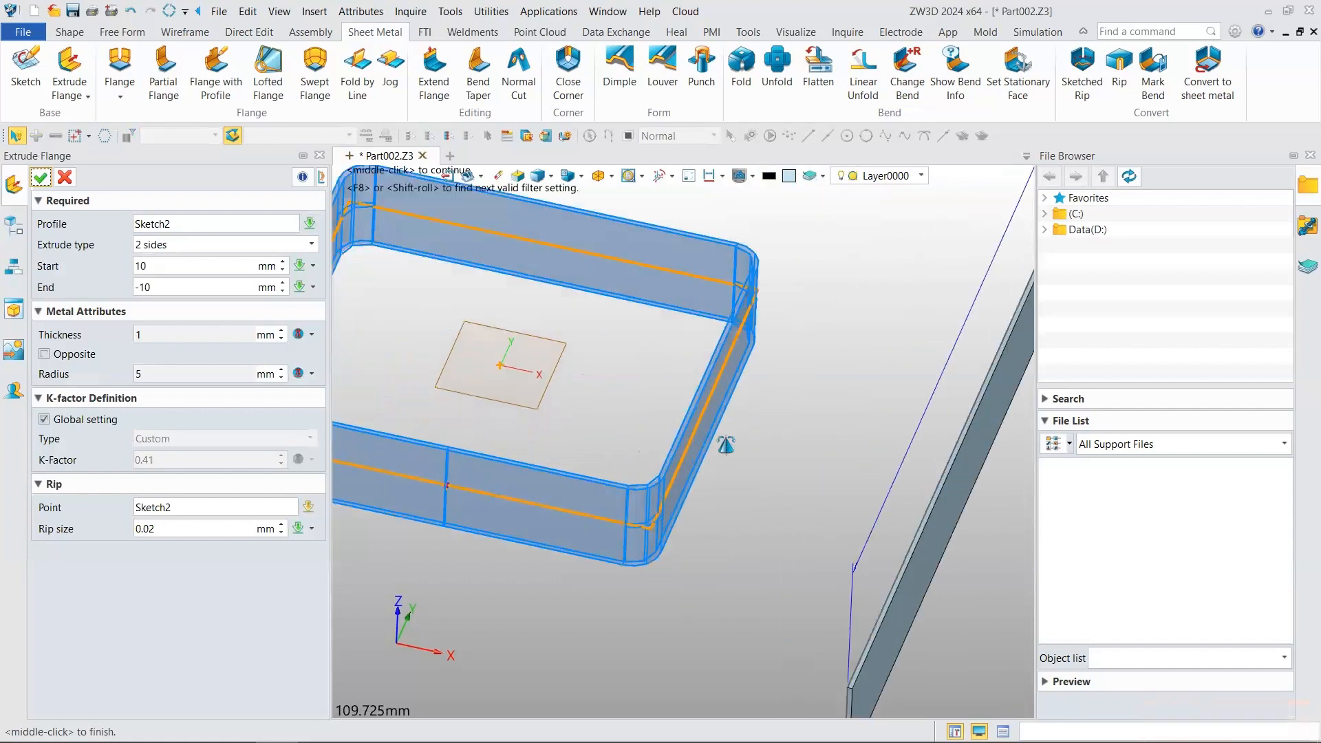
{"action": "scroll", "coordinate": [78, 171], "scroll_direction": "down", "scroll_amount": 2}
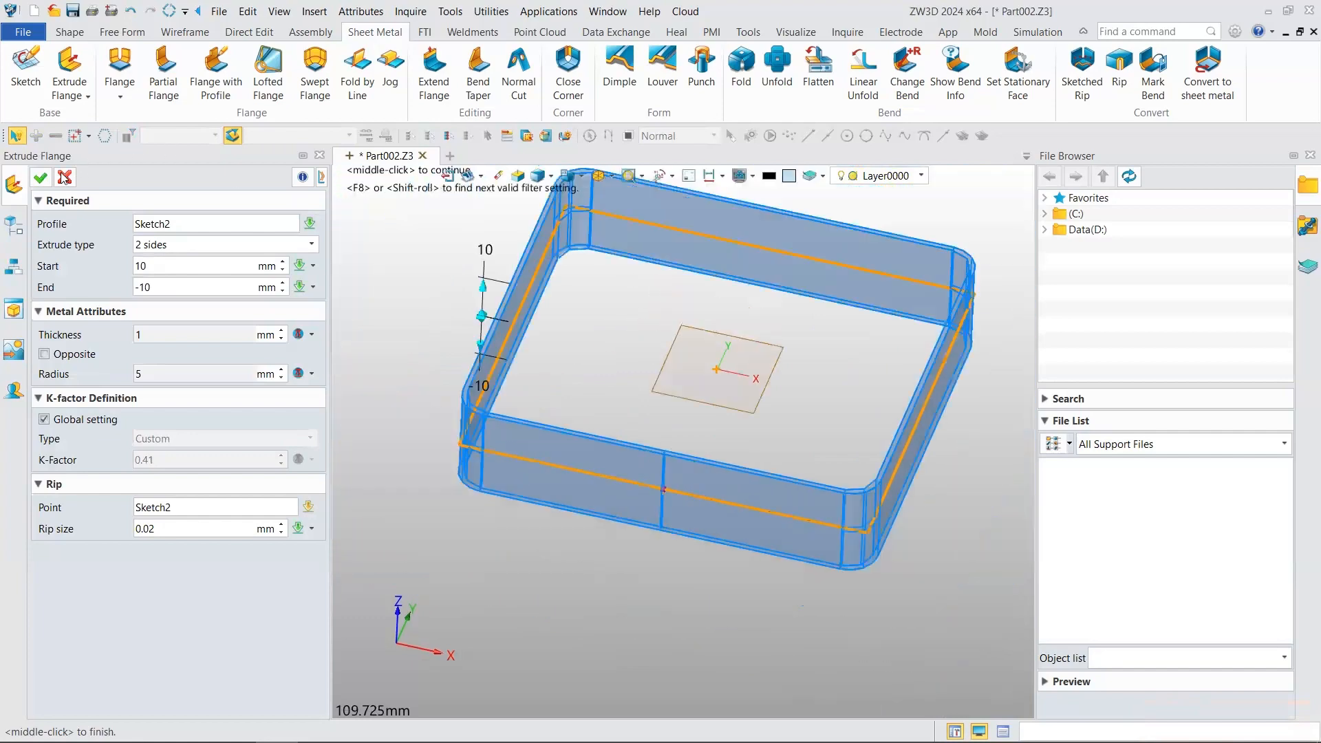
{"action": "scroll", "coordinate": [572, 292], "scroll_direction": "down", "scroll_amount": 8}
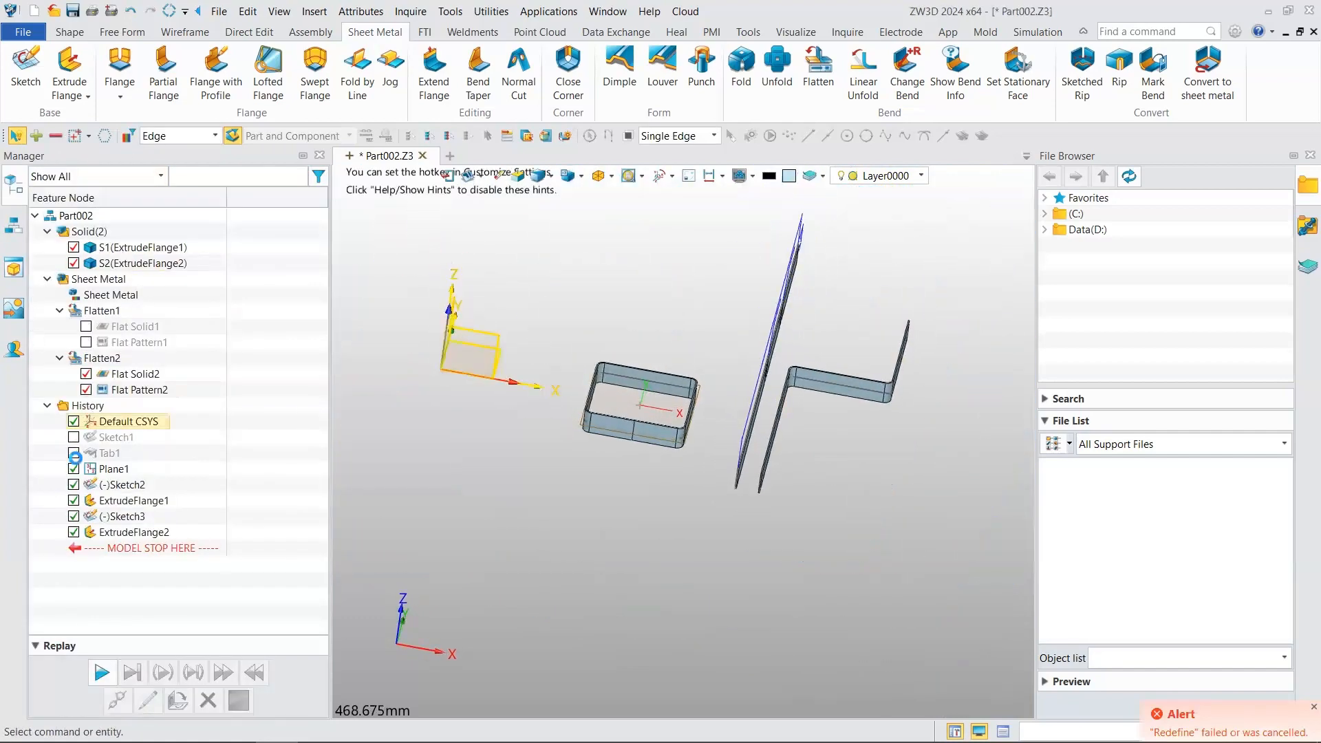
- Restore Sketch1 and Tab1 in the history and show the Tab1 solid beside the two flanges
{"action": "left_click", "coordinate": [74, 437]}
{"action": "left_click", "coordinate": [74, 453]}
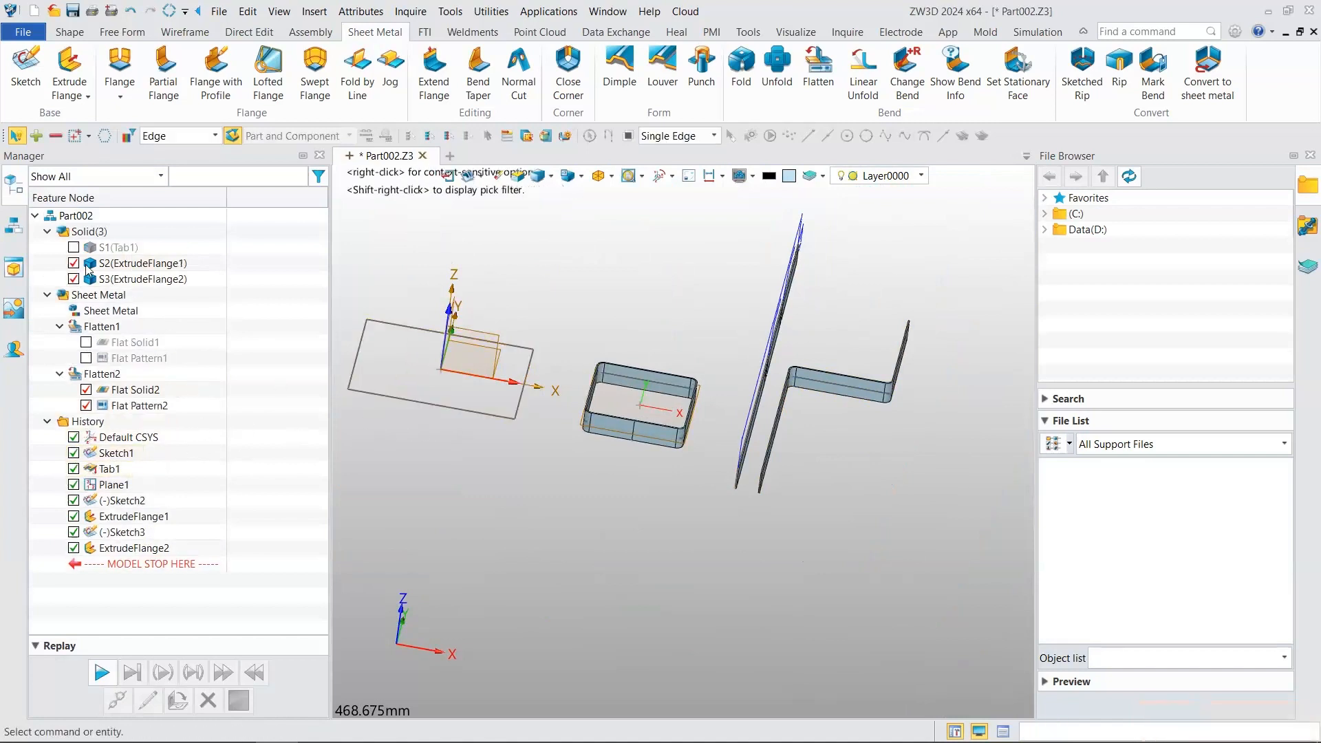
{"action": "left_click", "coordinate": [73, 247]}
{"action": "right_click_drag", "start_coordinate": [542, 361], "coordinate": [567, 379]}
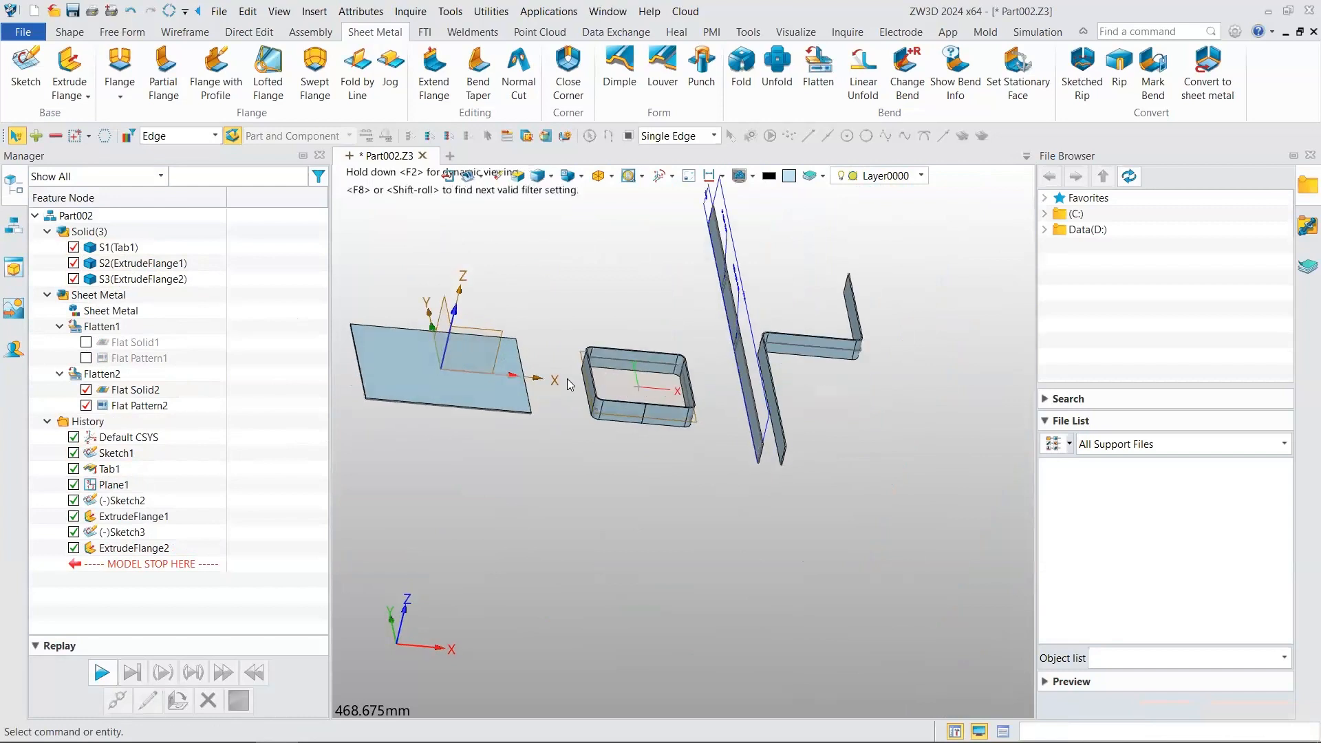
- Review the Extrude Tab and Extrude Flange command settings without creating a feature
{"action": "left_click", "coordinate": [73, 95]}
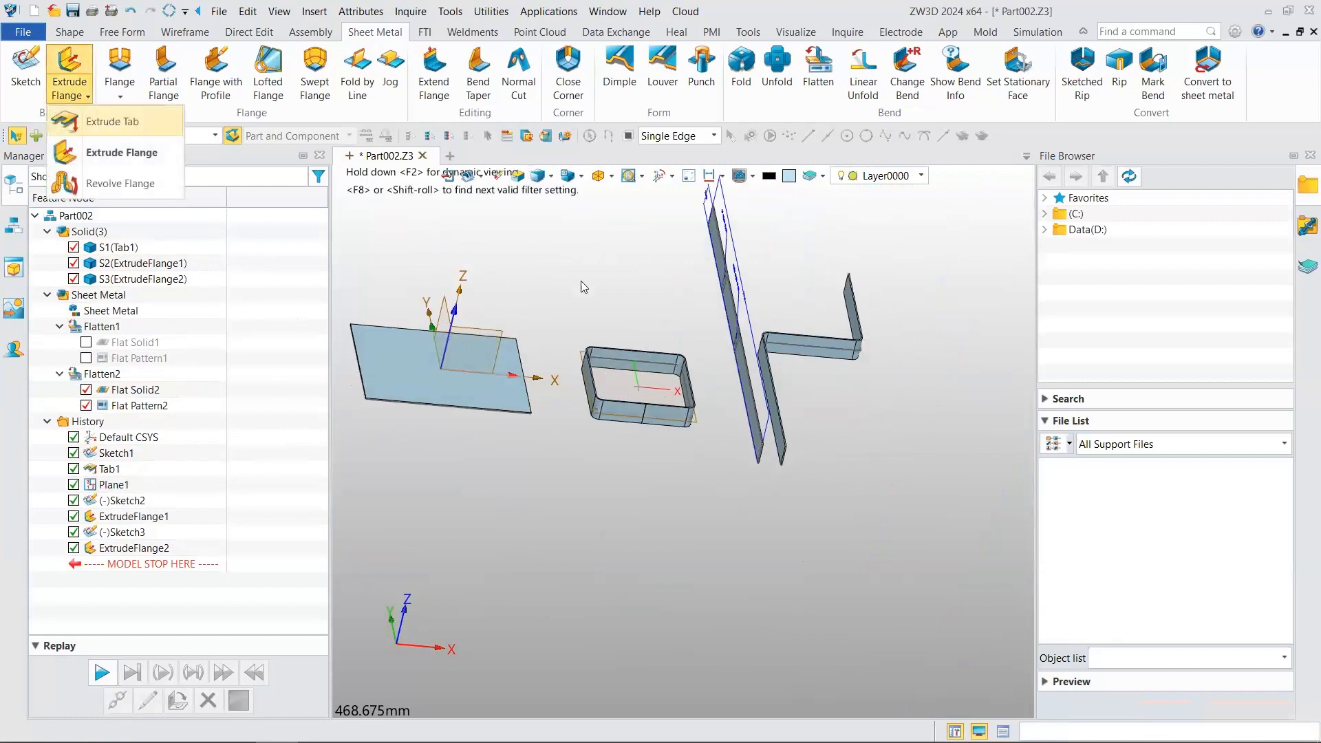
{"action": "left_click", "coordinate": [111, 122]}
{"action": "left_click", "coordinate": [63, 178]}
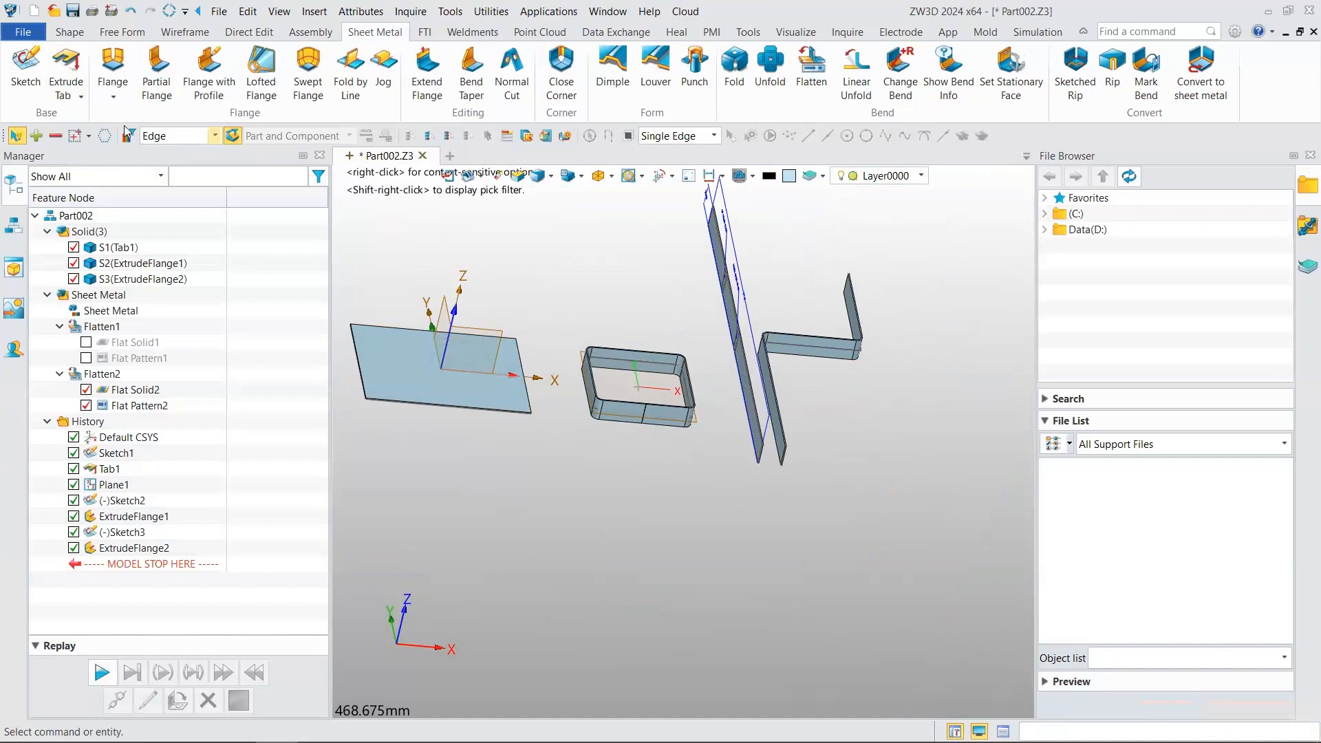
{"action": "left_click", "coordinate": [81, 96]}
{"action": "left_click", "coordinate": [96, 154]}
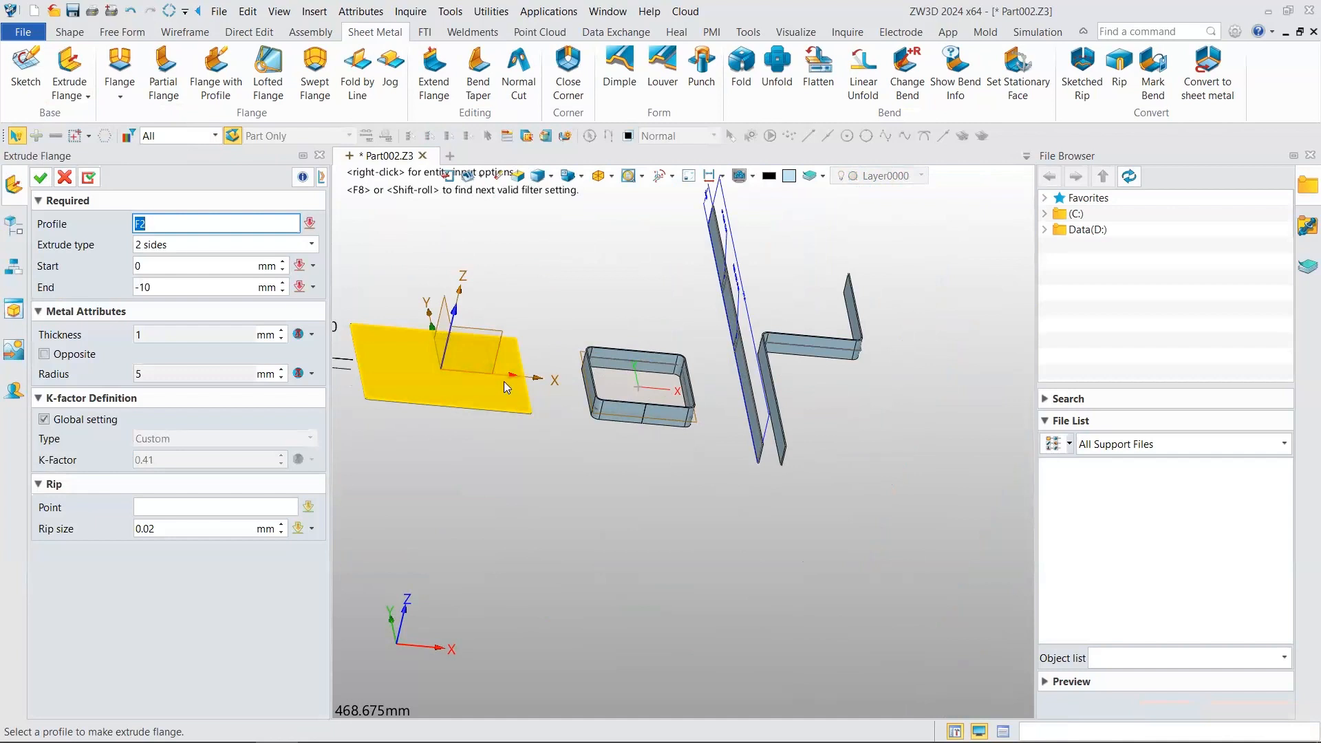
{"action": "scroll", "coordinate": [457, 412], "scroll_direction": "up", "scroll_amount": 4}
{"action": "mouse_move", "coordinate": [457, 411]}
{"action": "right_mouse_down"}
{"action": "mouse_move", "coordinate": [442, 430]}
{"action": "mouse_move", "coordinate": [475, 412]}
{"action": "right_mouse_up"}
{"action": "scroll", "coordinate": [475, 412], "scroll_direction": "down", "scroll_amount": 2}
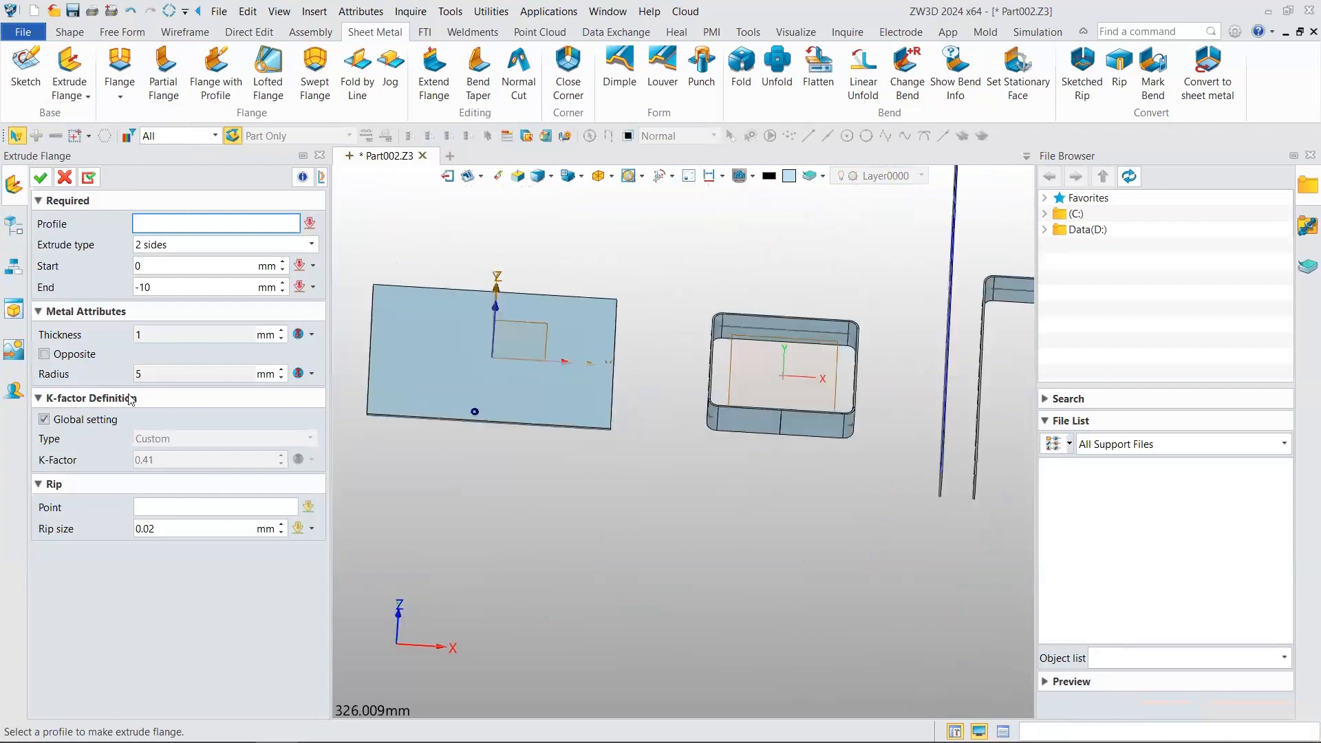
{"action": "right_click_drag", "start_coordinate": [131, 400], "coordinate": [98, 513]}
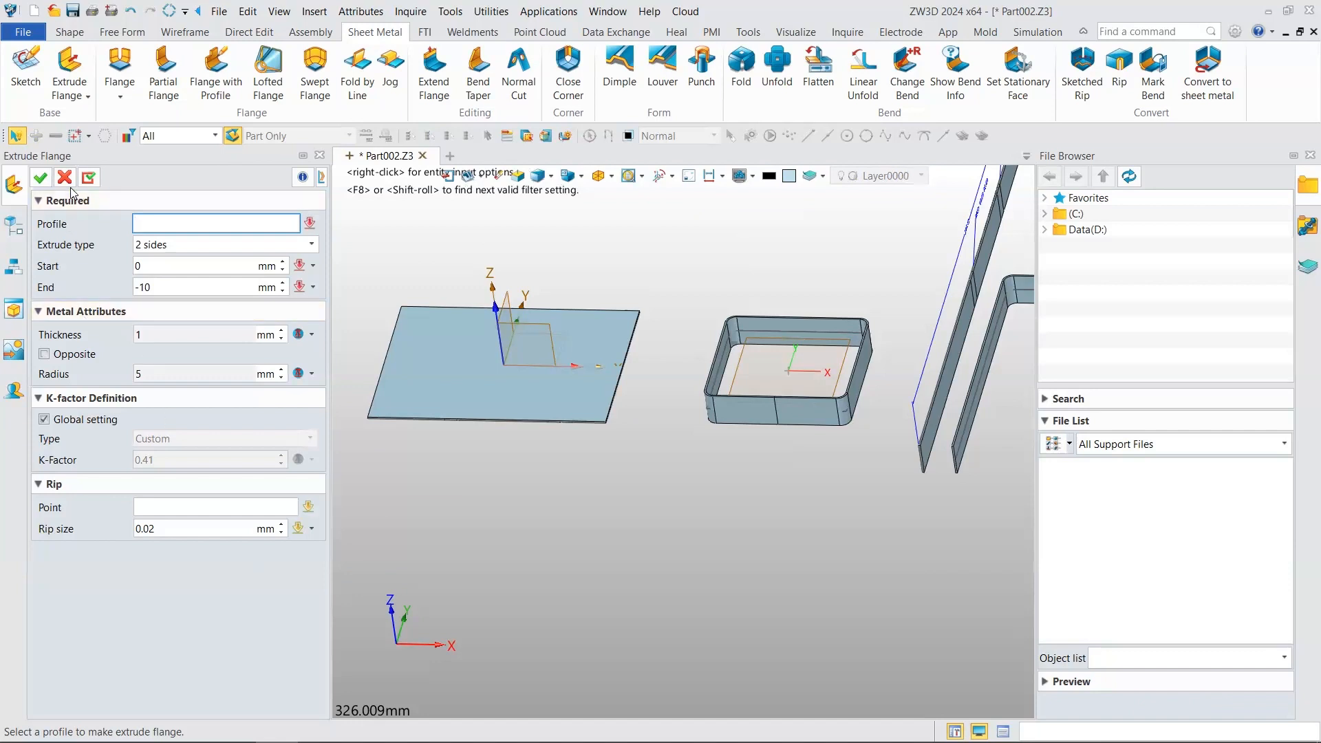
{"action": "key", "text": "Escape"}
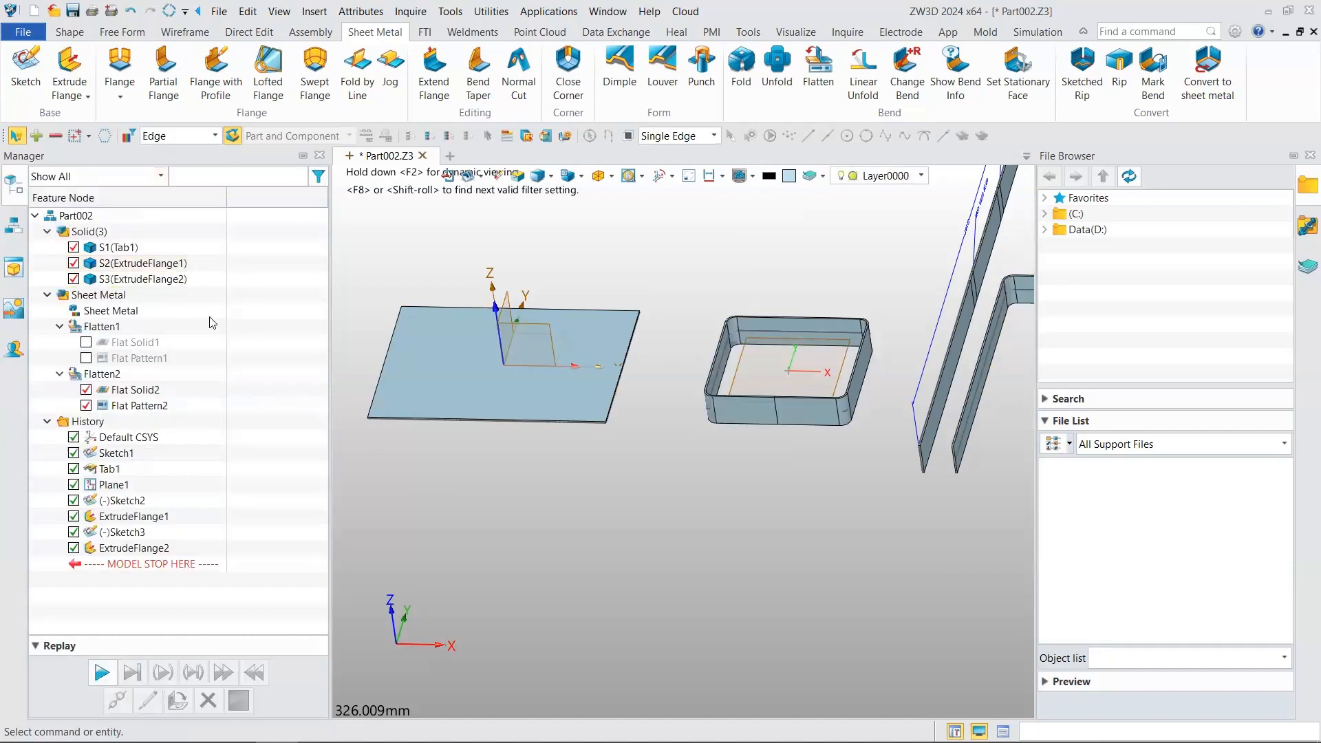
{"action": "key", "text": "alt+Tab"}
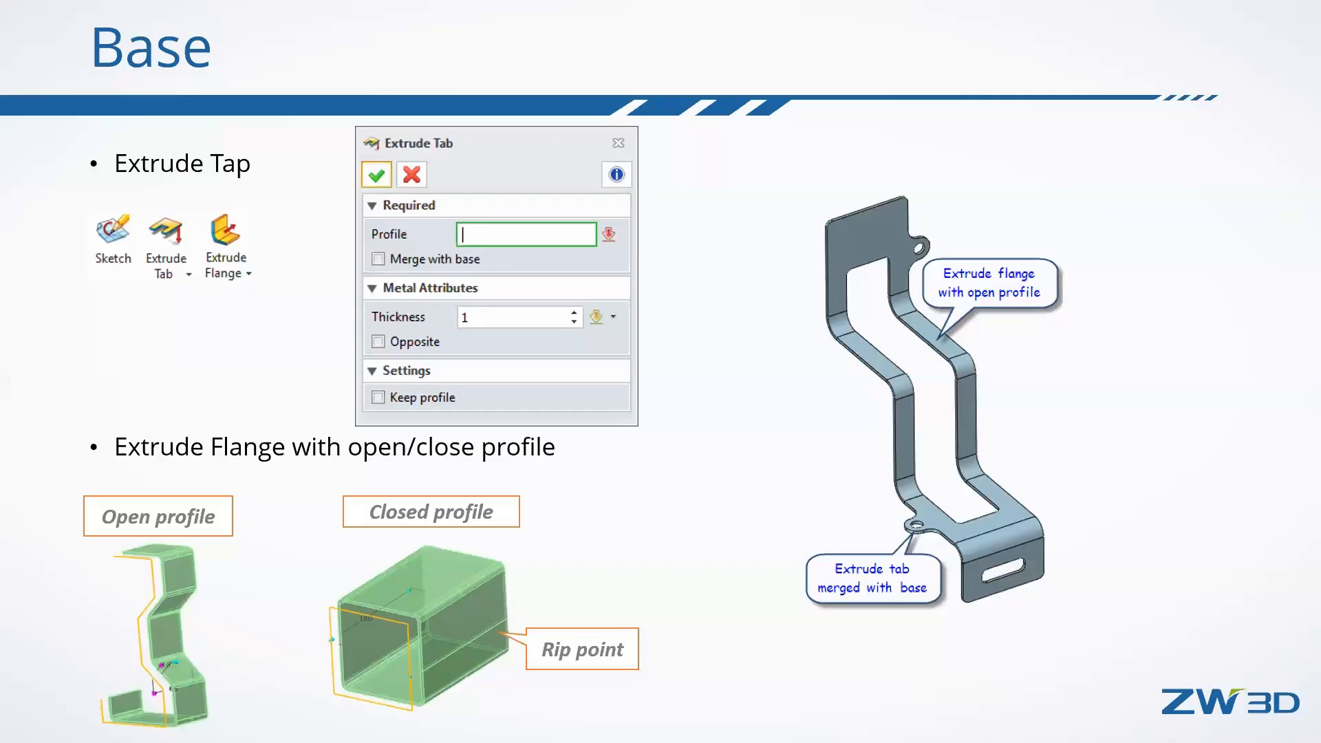
{"action": "key", "text": "Right"}
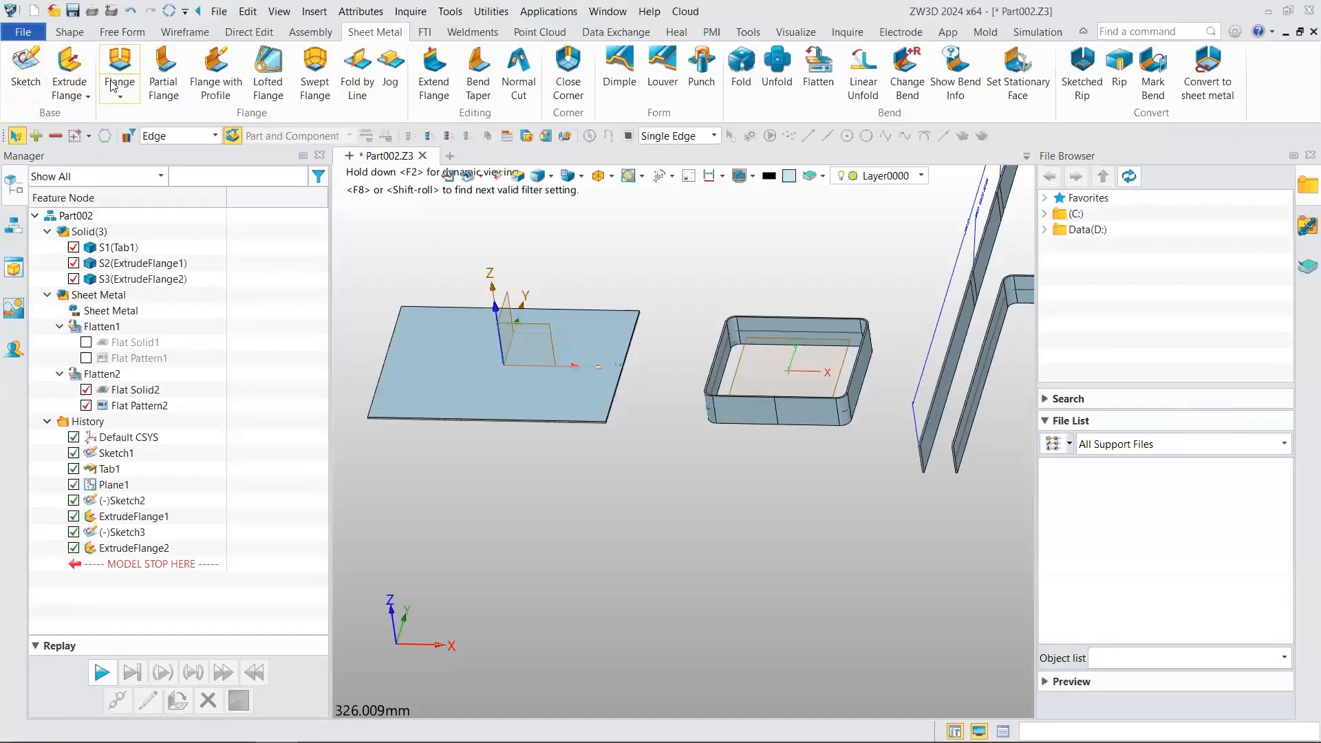
{"action": "left_click", "coordinate": [110, 84]}
{"action": "key", "text": "Escape"}
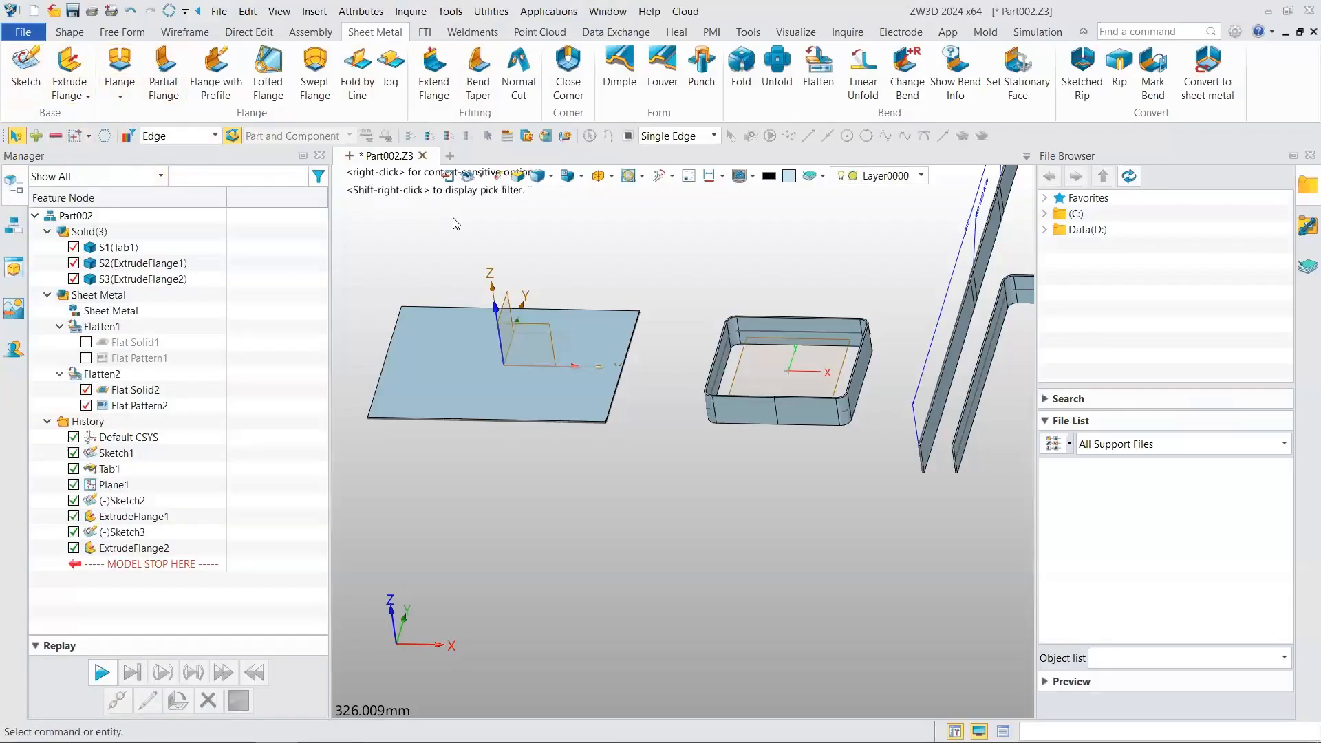
{"action": "scroll", "coordinate": [518, 309], "scroll_direction": "up", "scroll_amount": 3}
{"action": "left_click", "coordinate": [87, 96]}
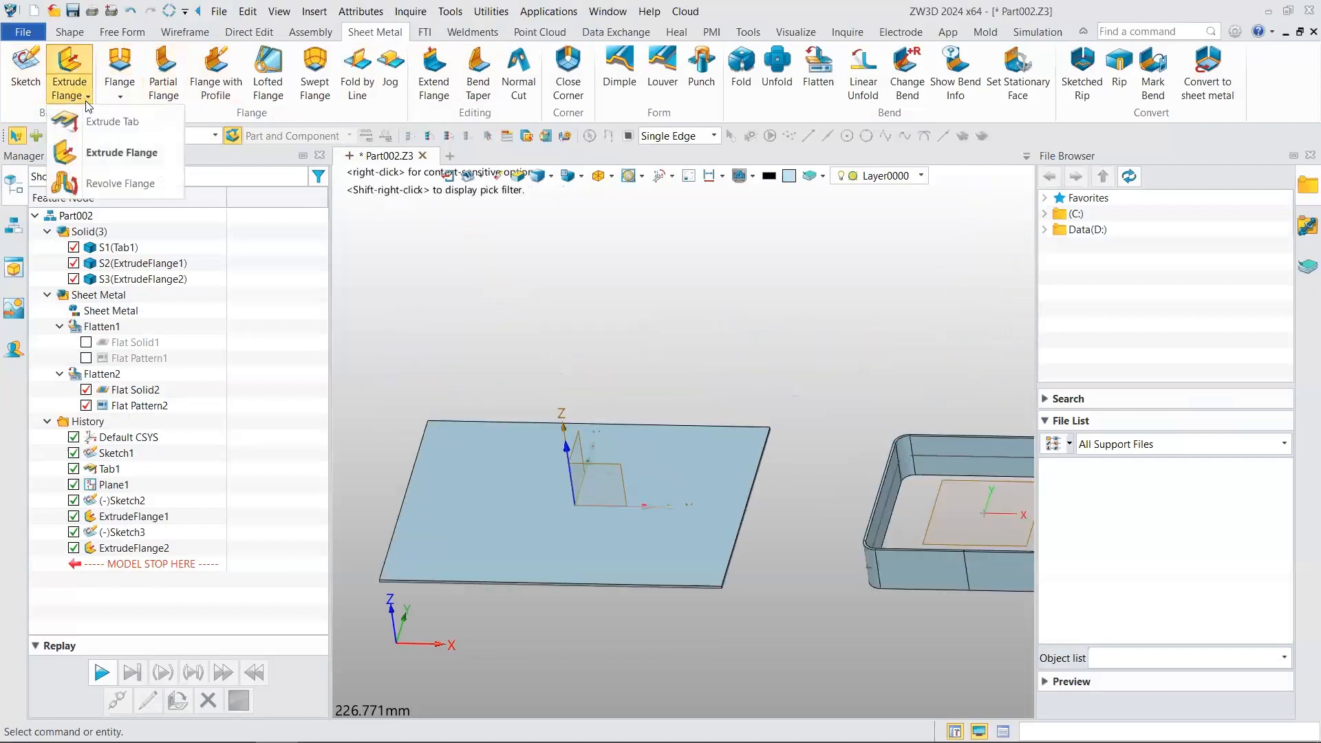
{"action": "left_click", "coordinate": [106, 122]}
{"action": "left_click", "coordinate": [65, 178]}
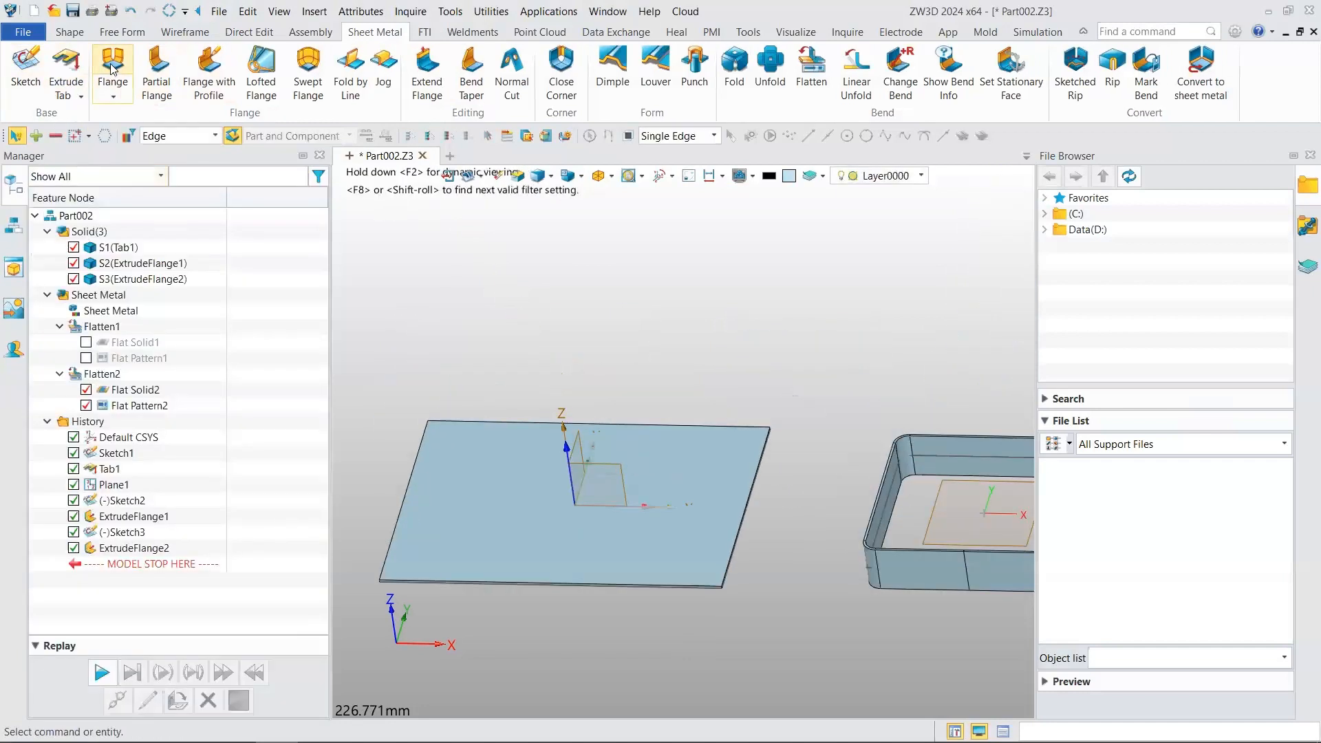
- Try a simple flange along the tab's rear edge with radius 5 mm, angle 90 degrees and length 40 mm
{"action": "left_click", "coordinate": [112, 69]}
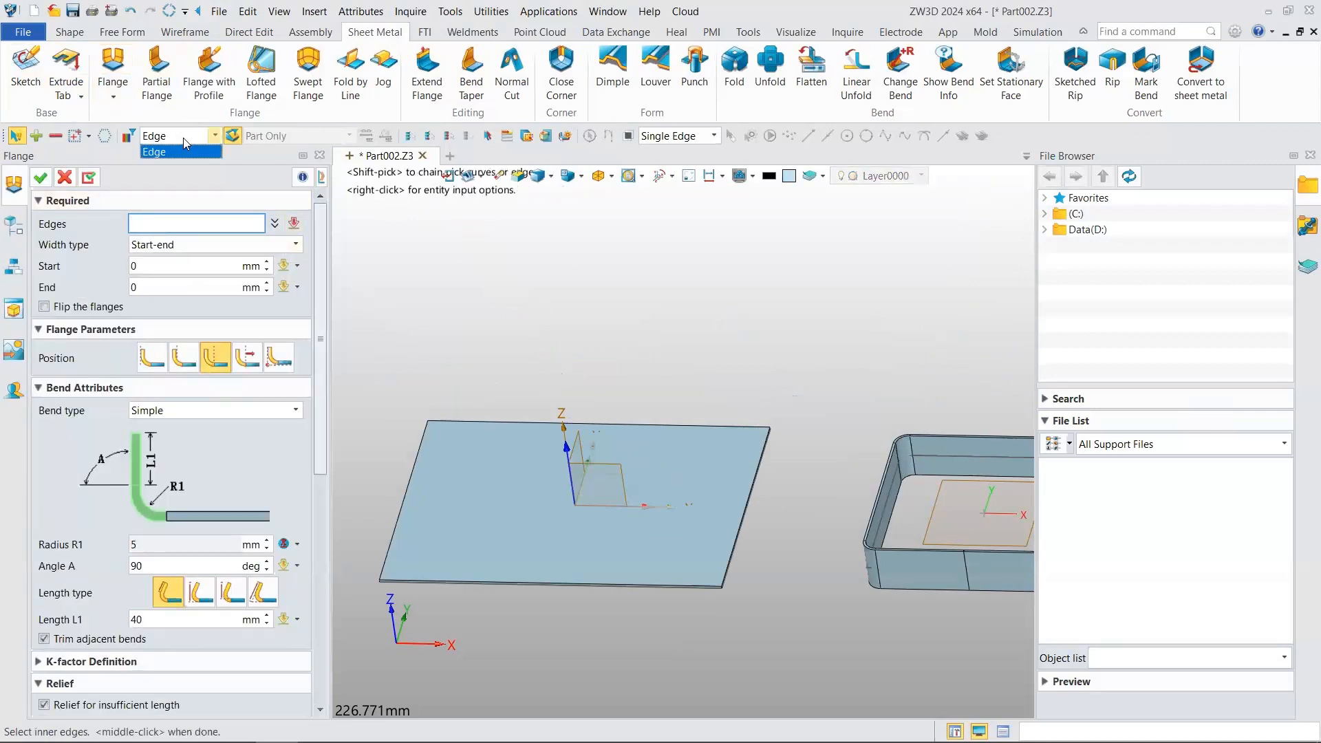
{"action": "left_click", "coordinate": [183, 152]}
{"action": "scroll", "coordinate": [505, 410], "scroll_direction": "up", "scroll_amount": 5}
{"action": "left_click", "coordinate": [487, 409]}
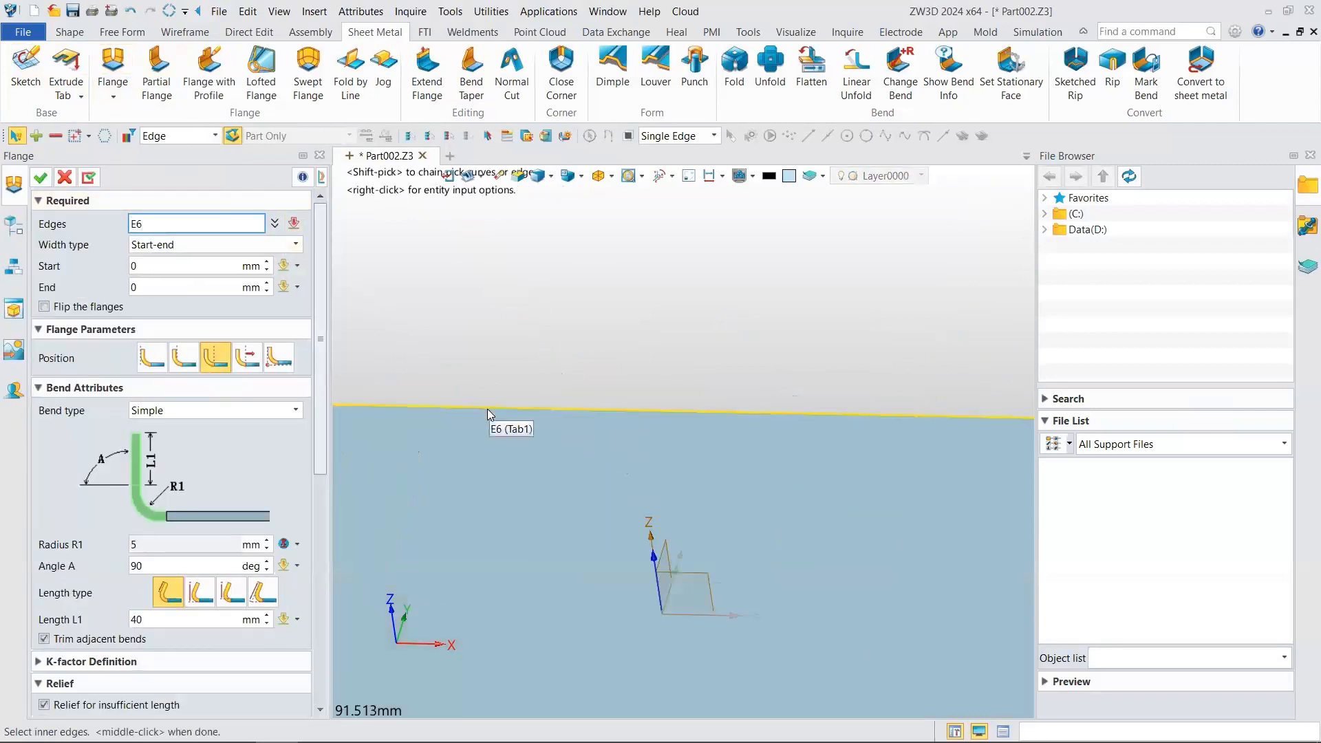
{"action": "scroll", "coordinate": [546, 377], "scroll_direction": "down", "scroll_amount": 5}
{"action": "right_click_drag", "start_coordinate": [546, 377], "coordinate": [658, 365]}
{"action": "scroll", "coordinate": [447, 391], "scroll_direction": "up", "scroll_amount": 4}
{"action": "right_click_drag", "start_coordinate": [449, 391], "coordinate": [354, 337]}
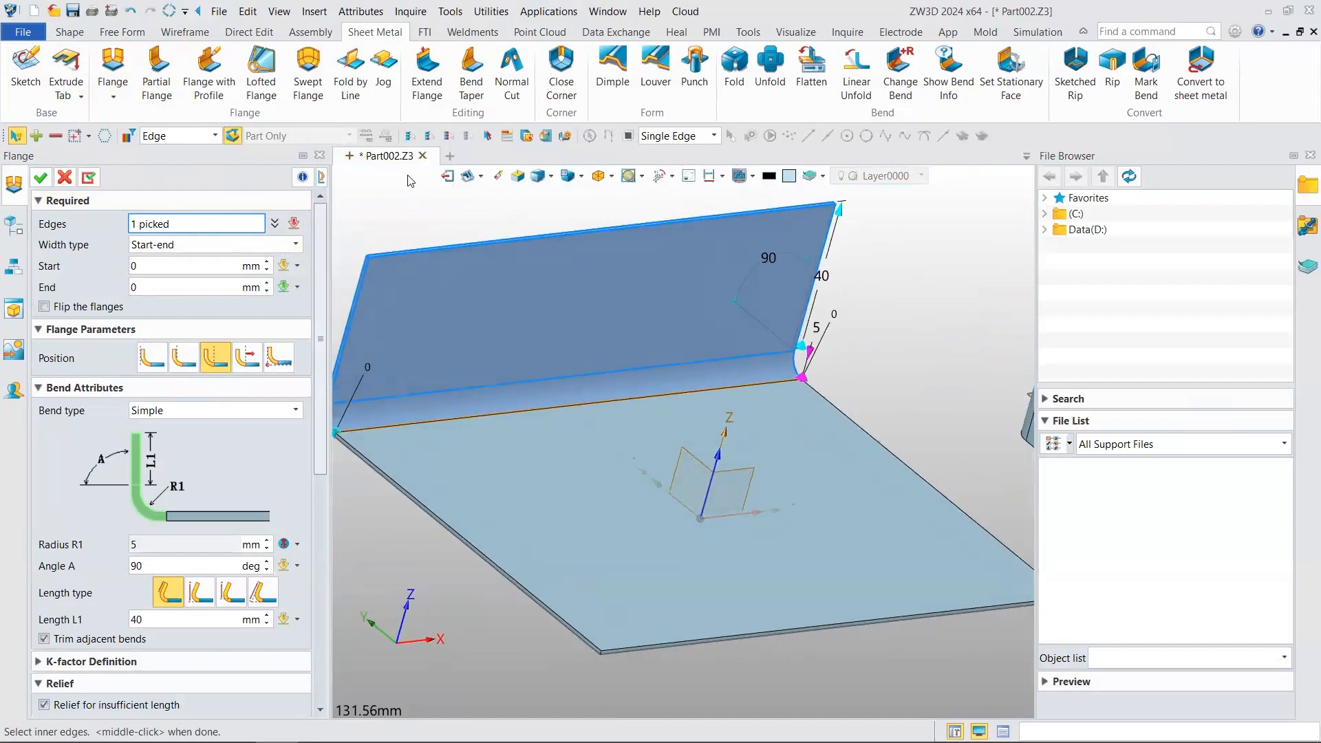
- Create a new part named Part001 from the default template and open a sketch on the XY plane
{"action": "left_click", "coordinate": [451, 156]}
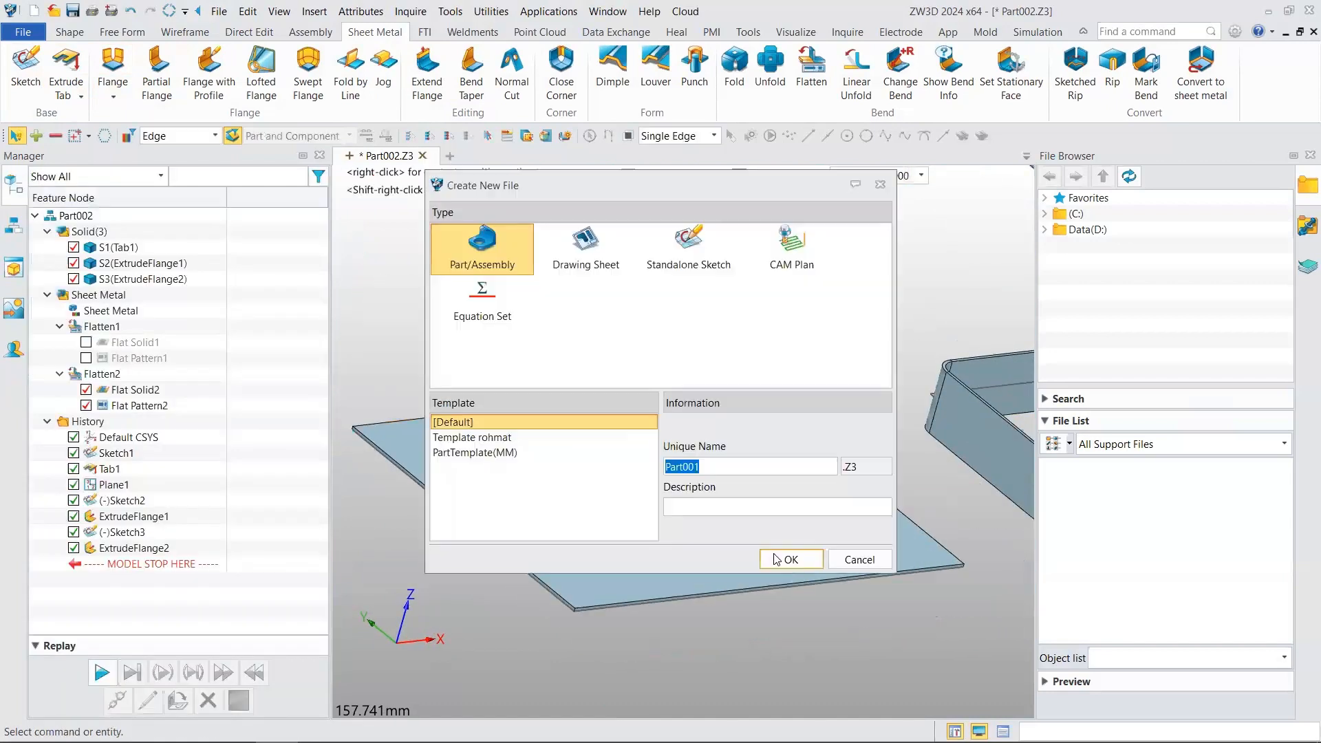
{"action": "left_click", "coordinate": [769, 559]}
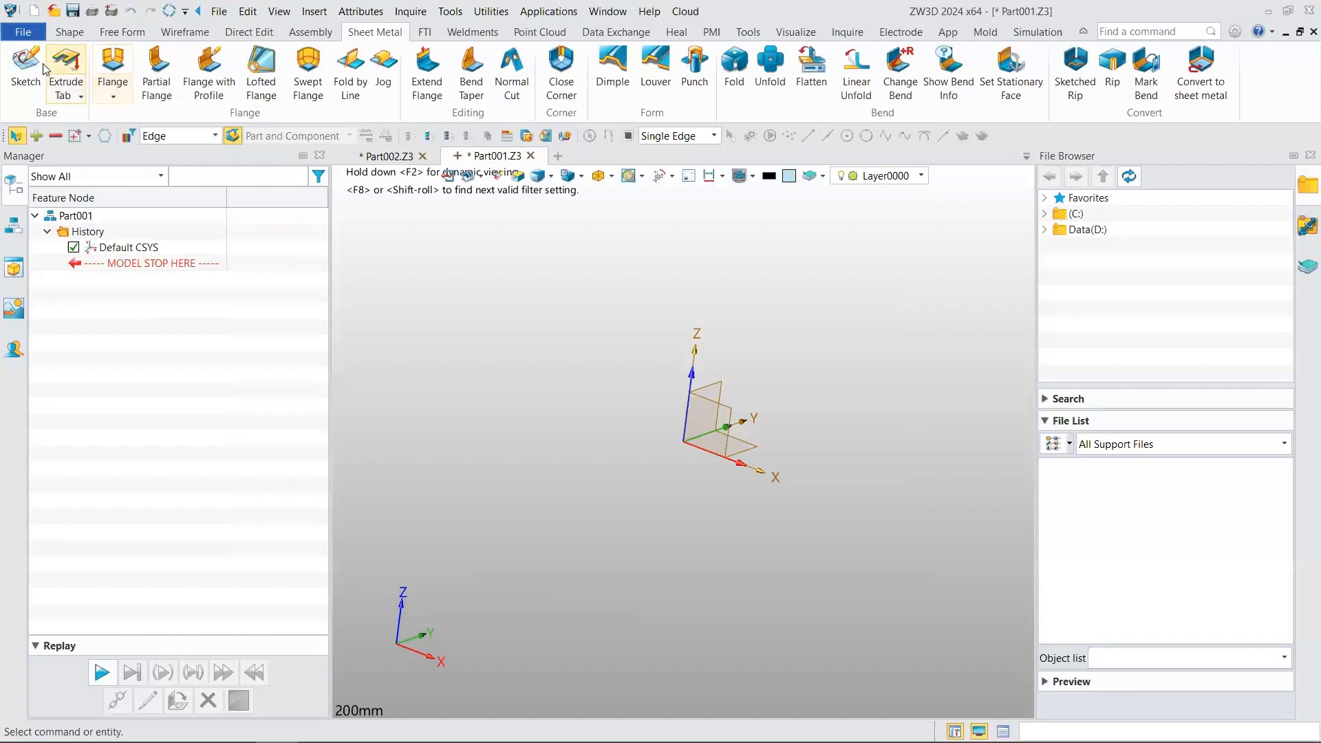
{"action": "left_click", "coordinate": [25, 69]}
{"action": "left_click", "coordinate": [733, 448]}
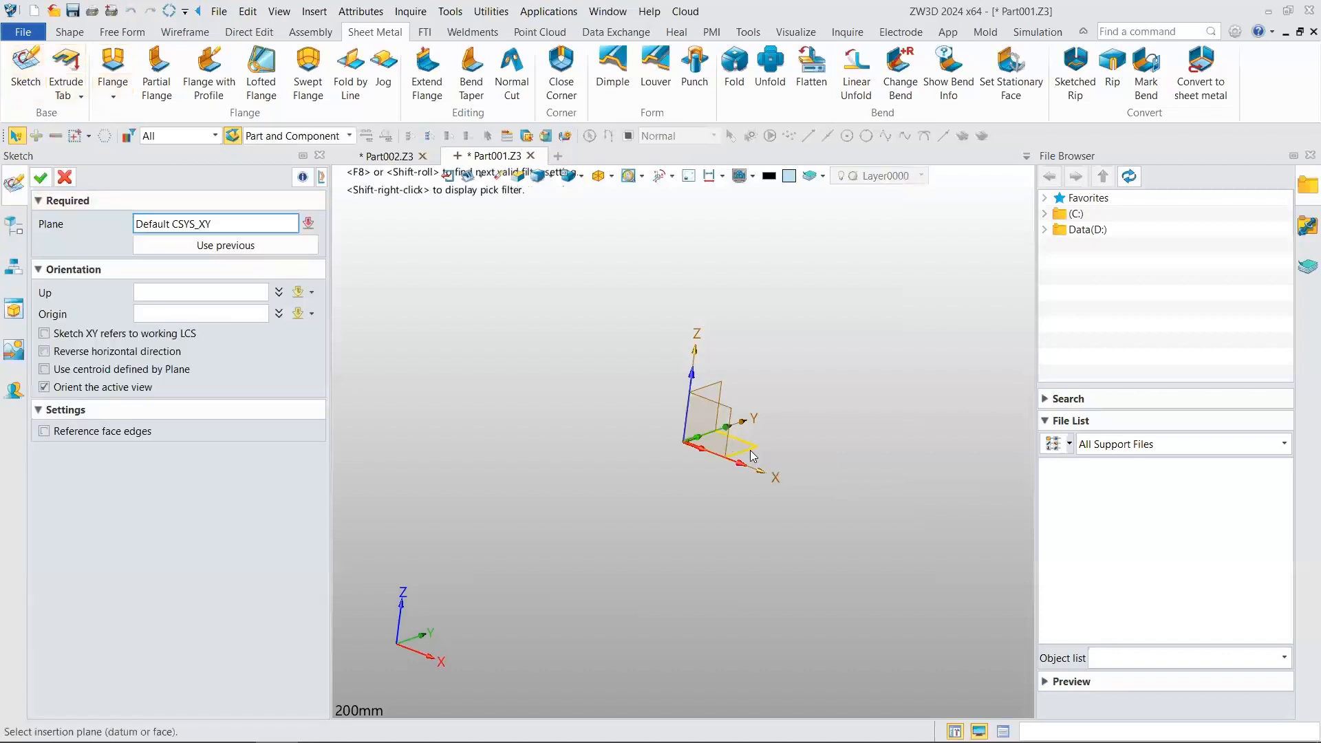
{"action": "left_click", "coordinate": [39, 179]}
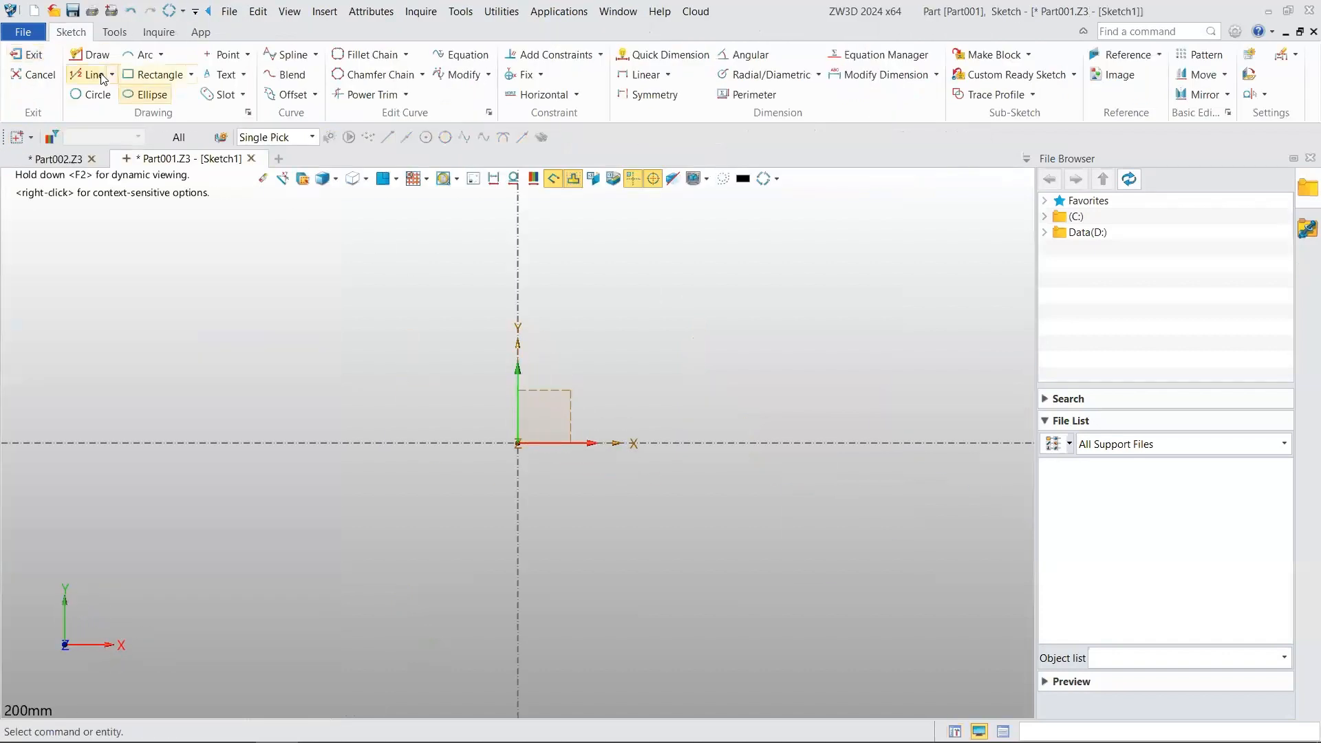
- Sketch a rectangle centred on the origin, about 152 mm wide and 106 mm high, and finish the sketch
{"action": "left_click", "coordinate": [519, 443]}
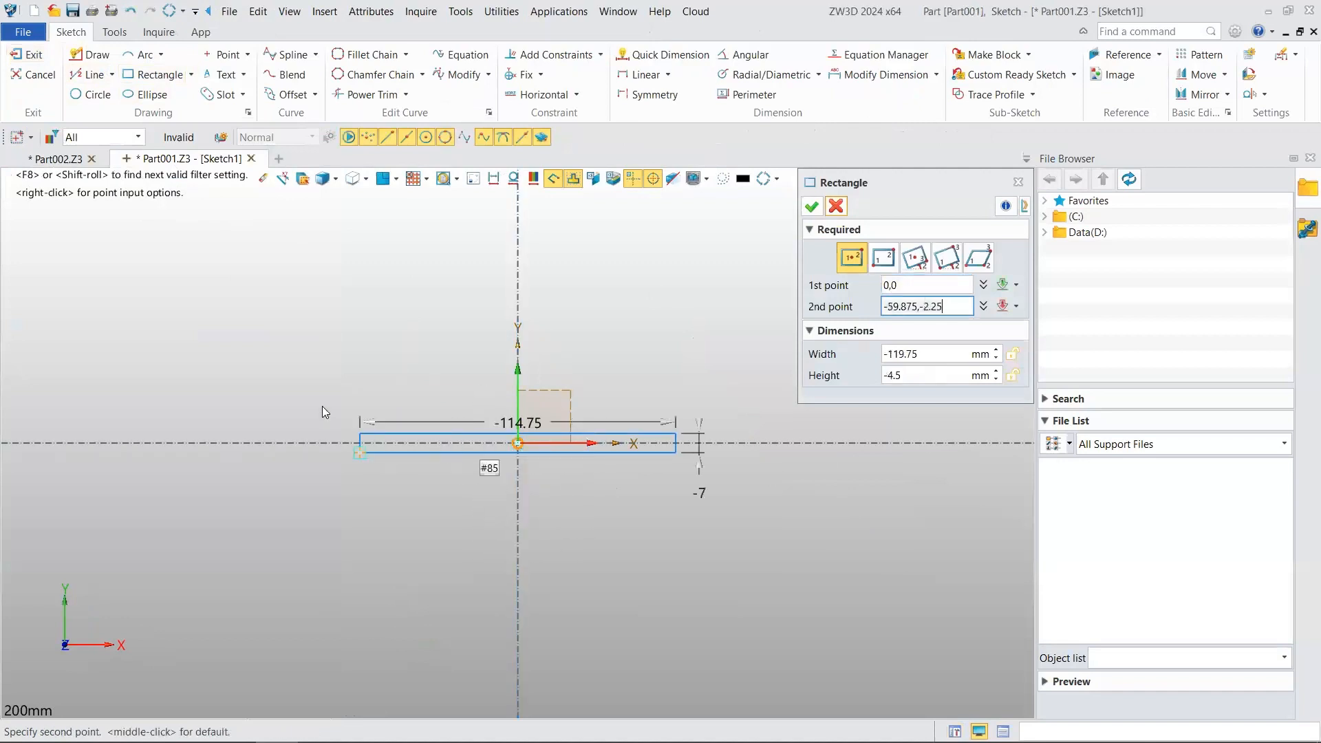
{"action": "left_click", "coordinate": [309, 298]}
{"action": "middle_click", "coordinate": [390, 226]}
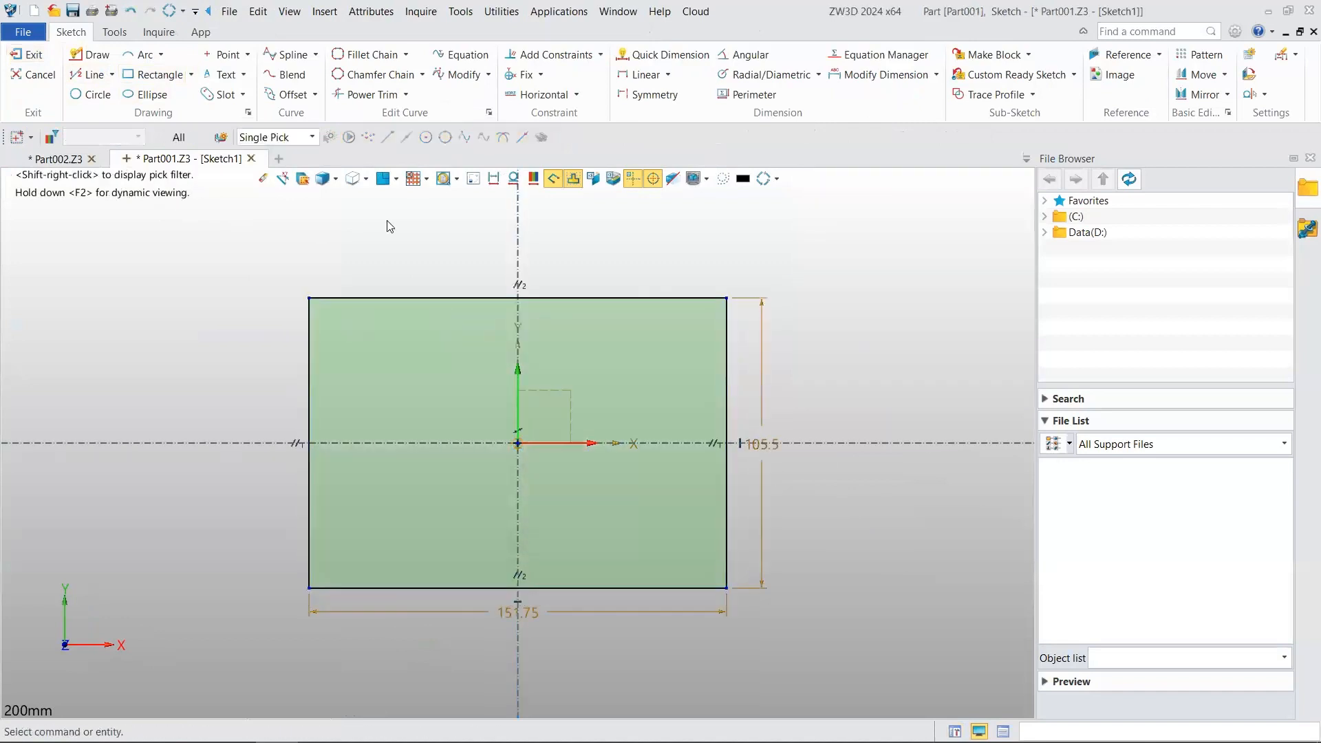
{"action": "left_click", "coordinate": [29, 55]}
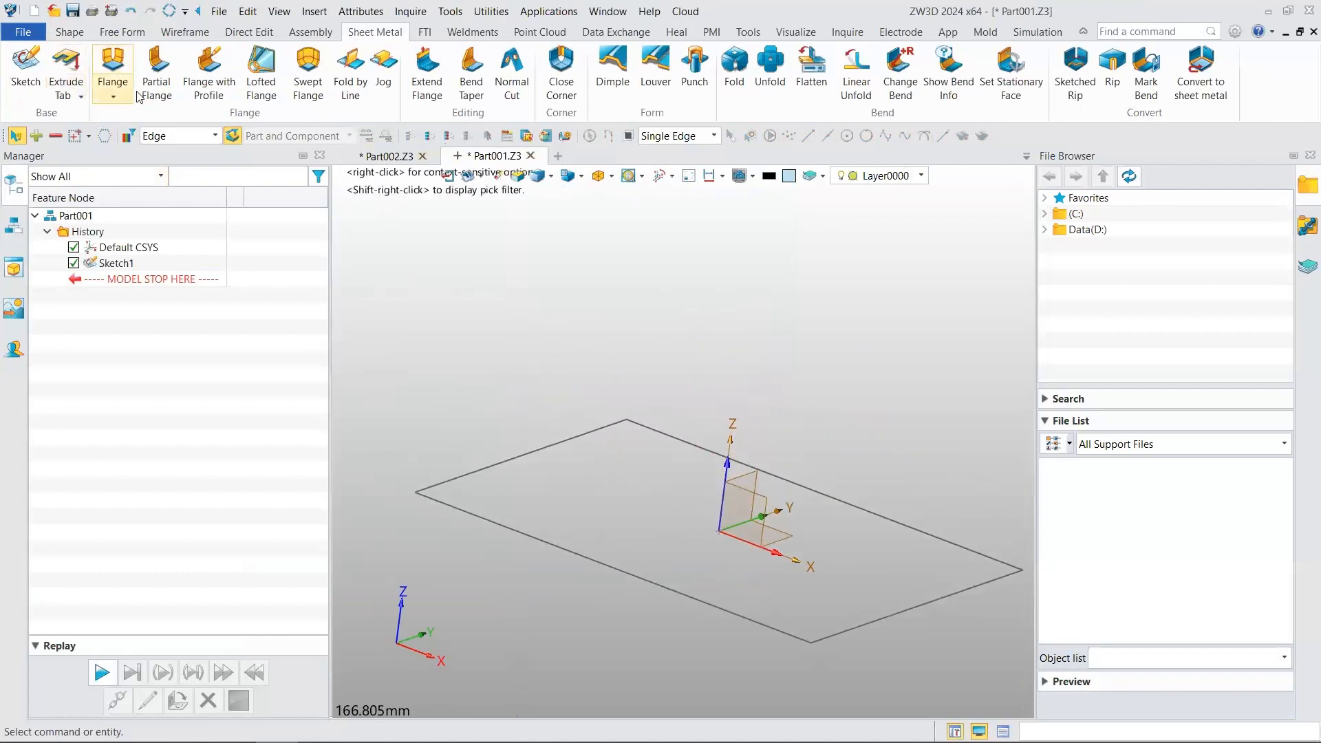
- Extrude the rectangle sketch as a sheet metal tab with a thickness of 1 mm
{"action": "left_click", "coordinate": [67, 67]}
{"action": "left_click", "coordinate": [479, 469]}
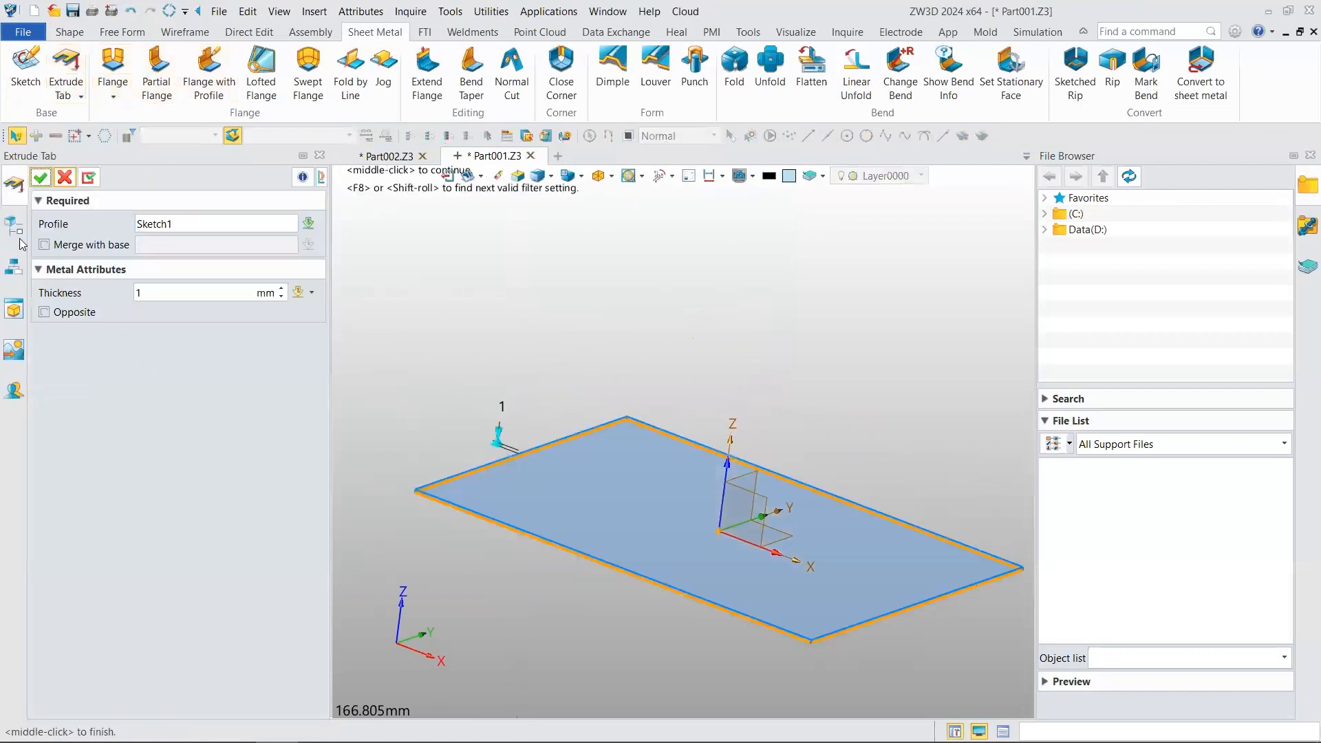
{"action": "left_click", "coordinate": [40, 180]}
- Set up a simple edge flange on one short edge of the tab with a start offset of 10 mm and an end offset of 9 mm
{"action": "scroll", "coordinate": [514, 482], "scroll_direction": "up", "scroll_amount": 3}
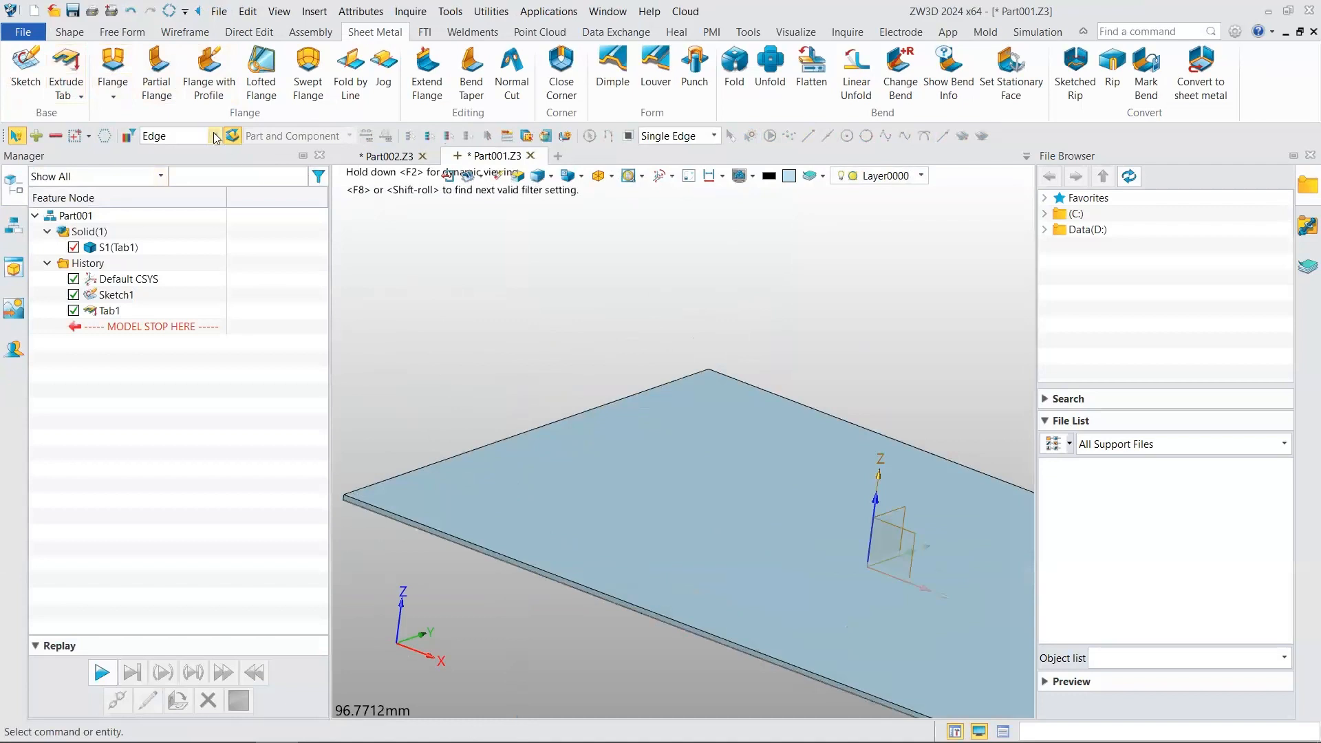
{"action": "left_click", "coordinate": [117, 61]}
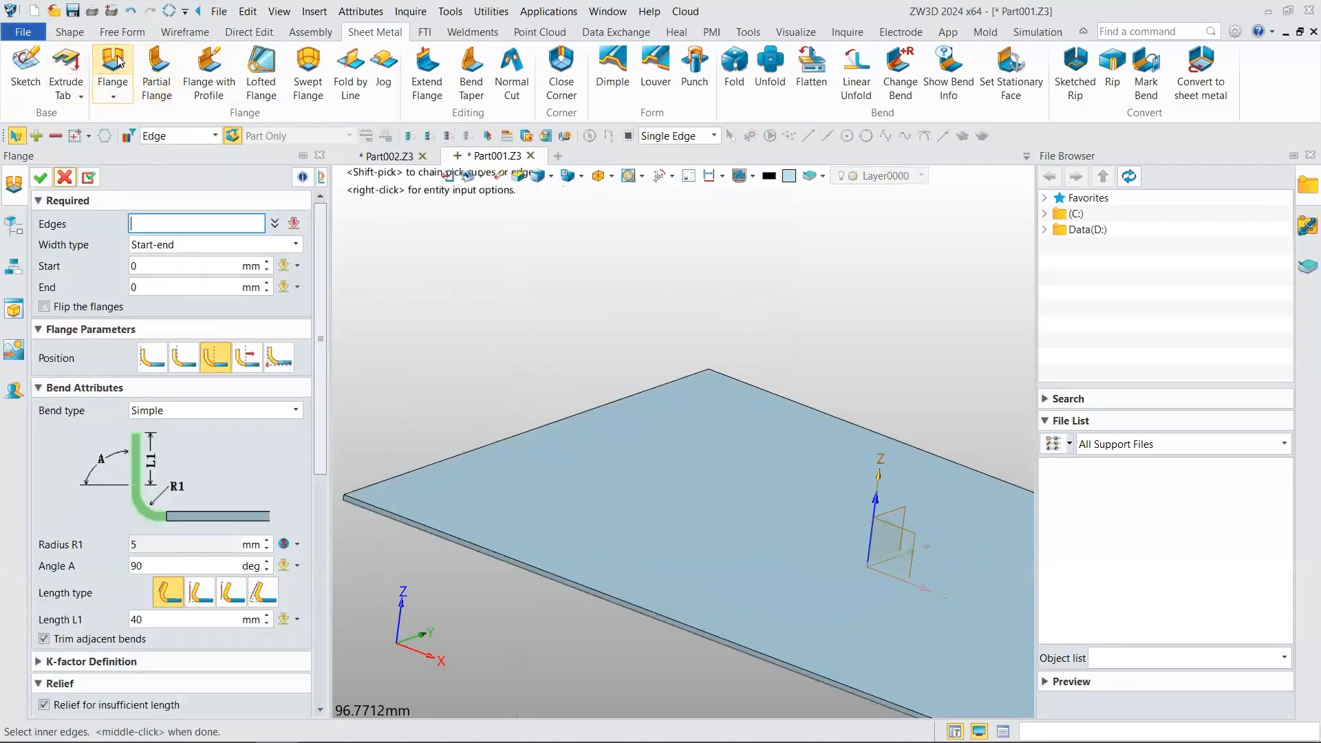
{"action": "left_click", "coordinate": [446, 459]}
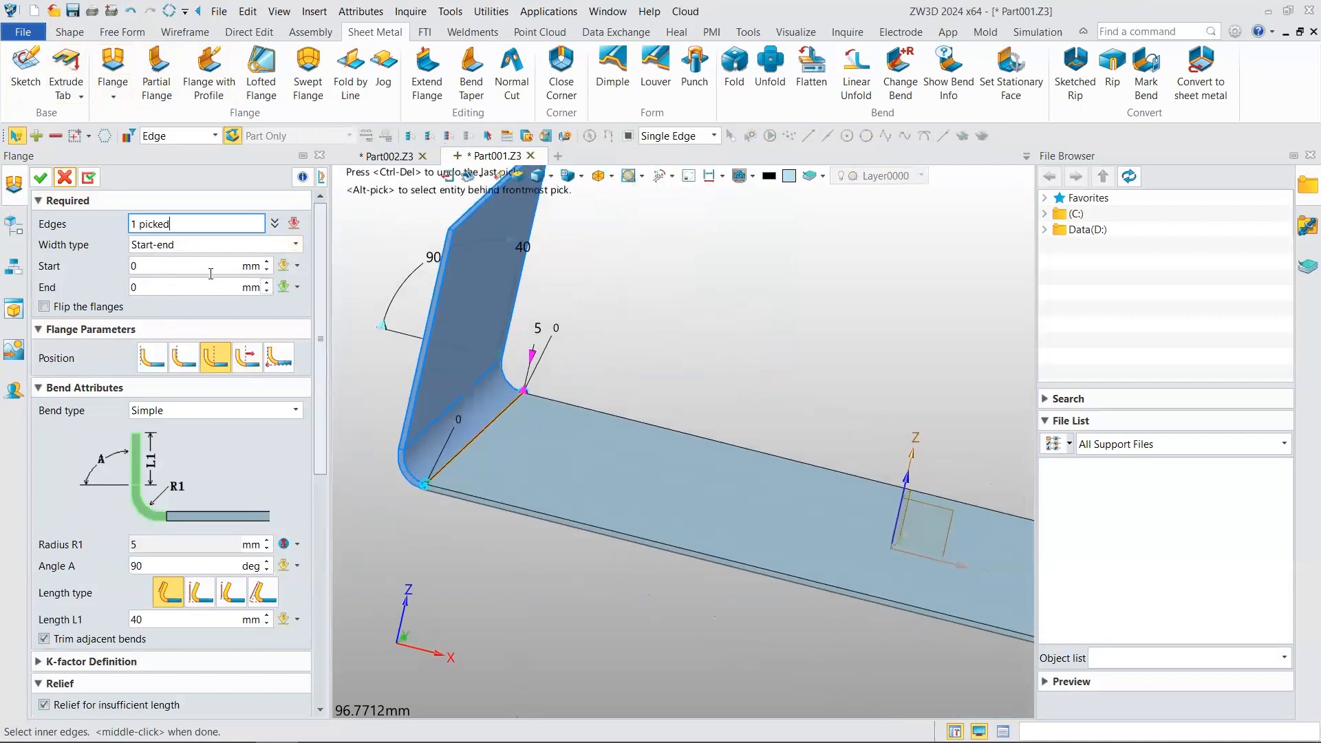
{"action": "left_click", "coordinate": [177, 273]}
{"action": "type", "text": "1"}
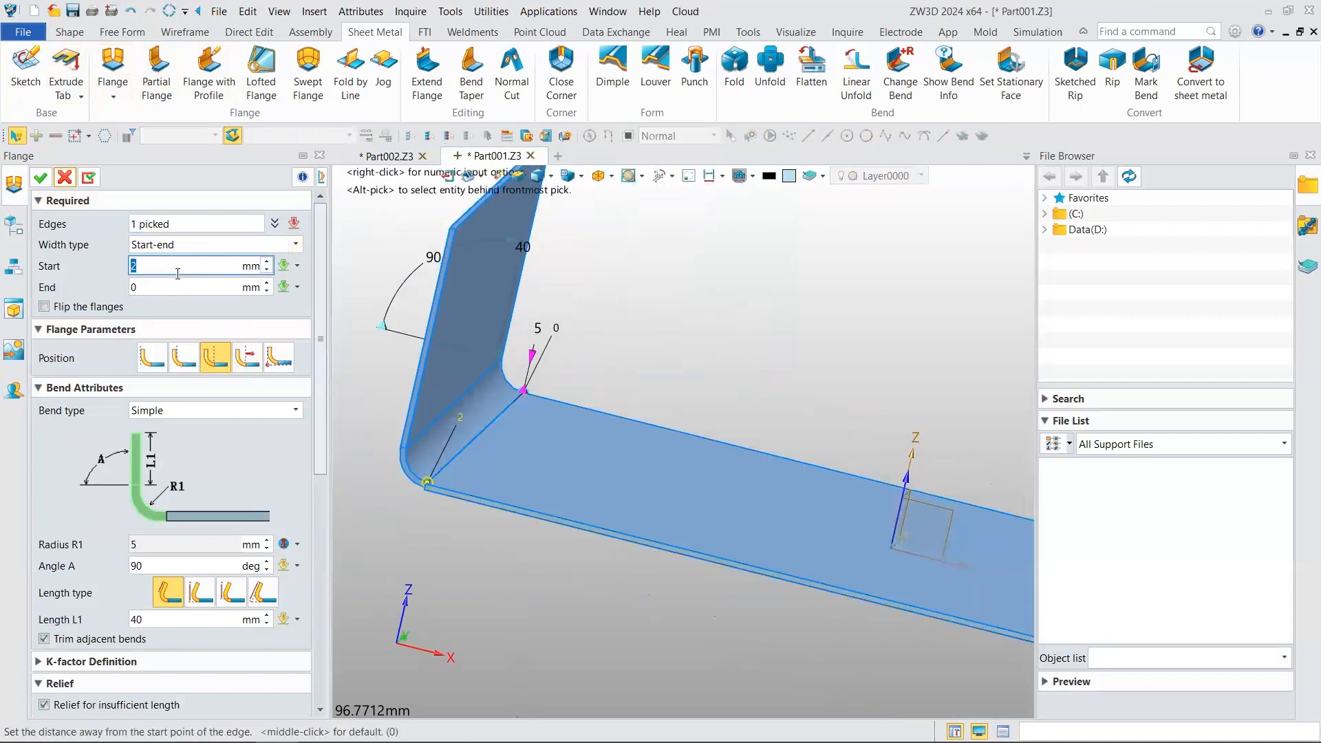
{"action": "key", "text": "Return"}
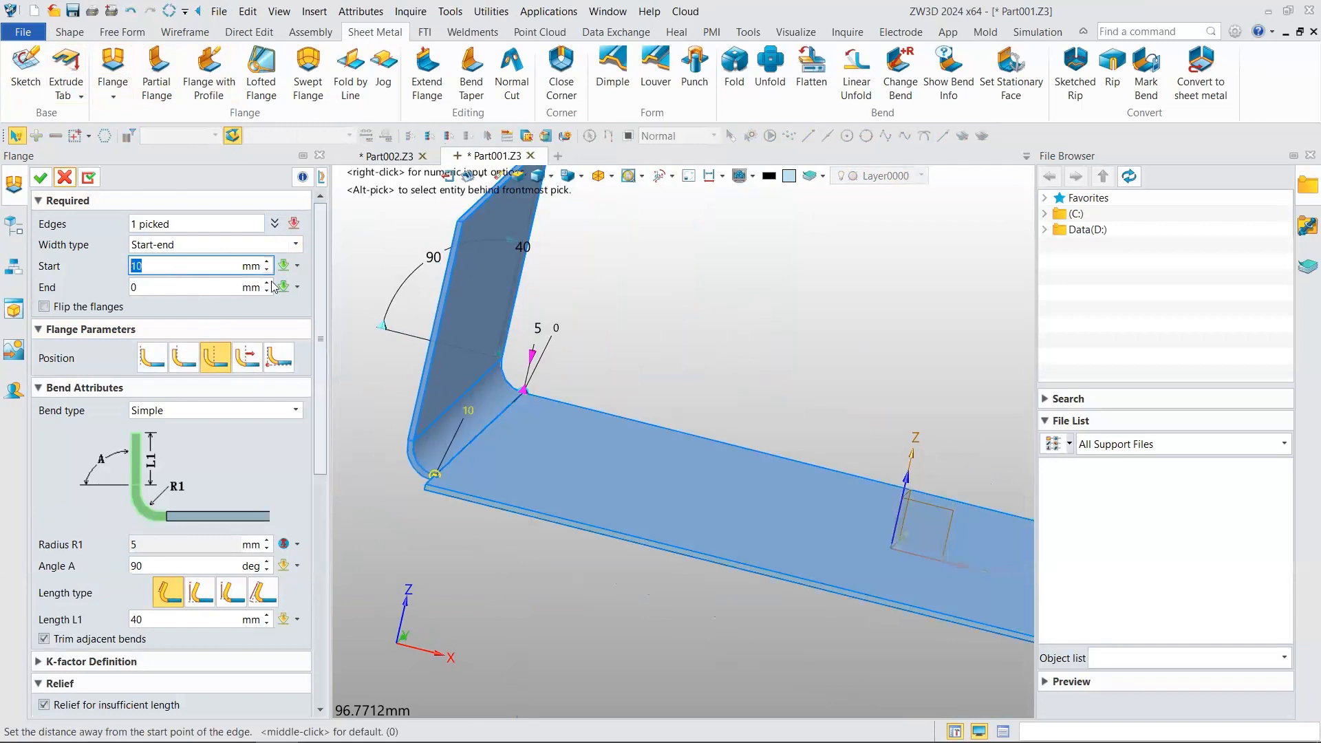
{"action": "left_click", "coordinate": [182, 285]}
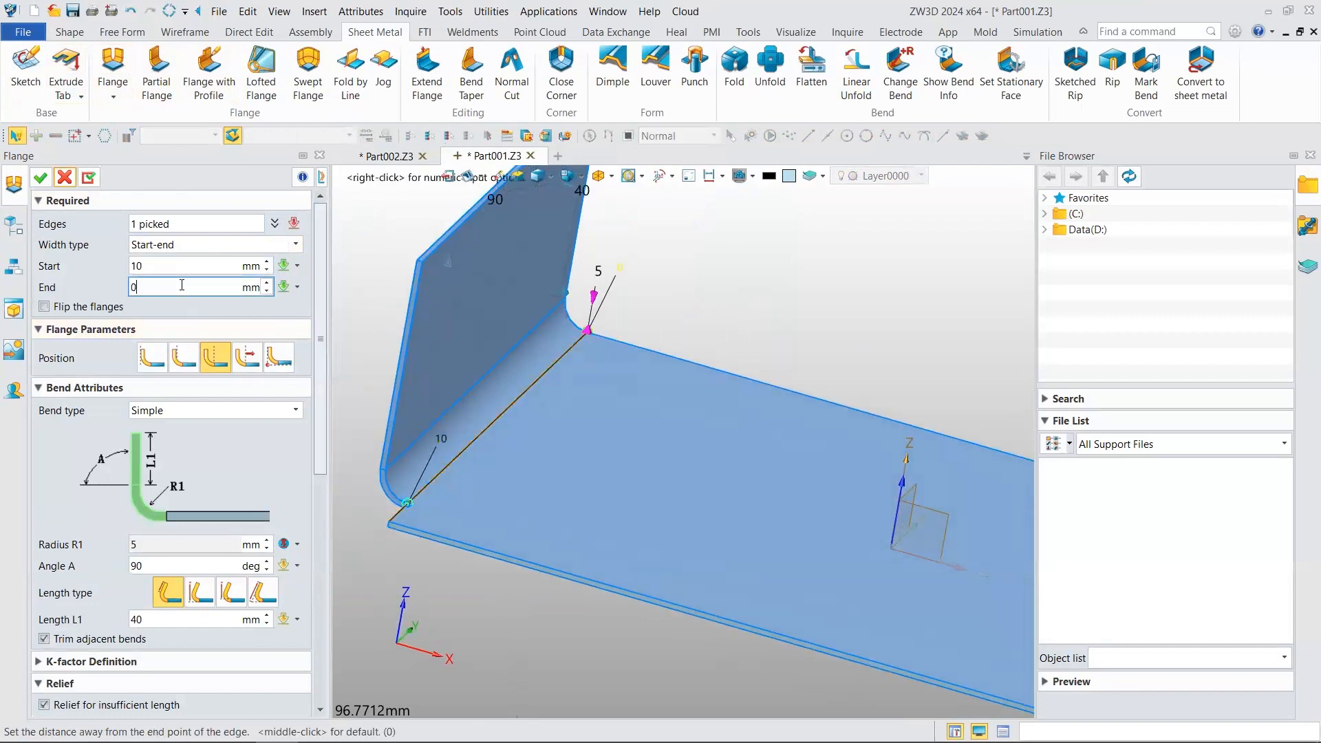
{"action": "type", "text": "5"}
{"action": "key", "text": "Return"}
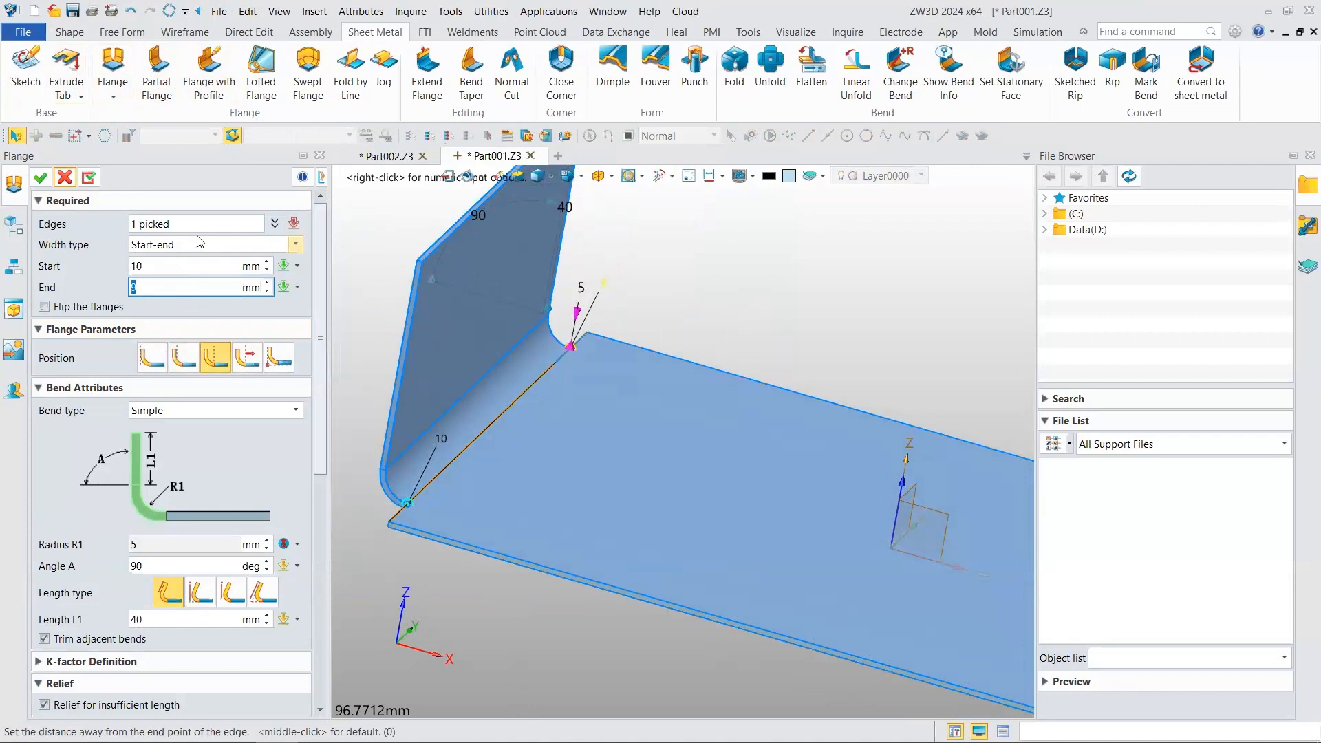
{"action": "key", "text": "Return"}
- Add the tab's three remaining edges to the flange selection
{"action": "left_click", "coordinate": [418, 534]}
{"action": "scroll", "coordinate": [553, 519], "scroll_direction": "down", "scroll_amount": 5}
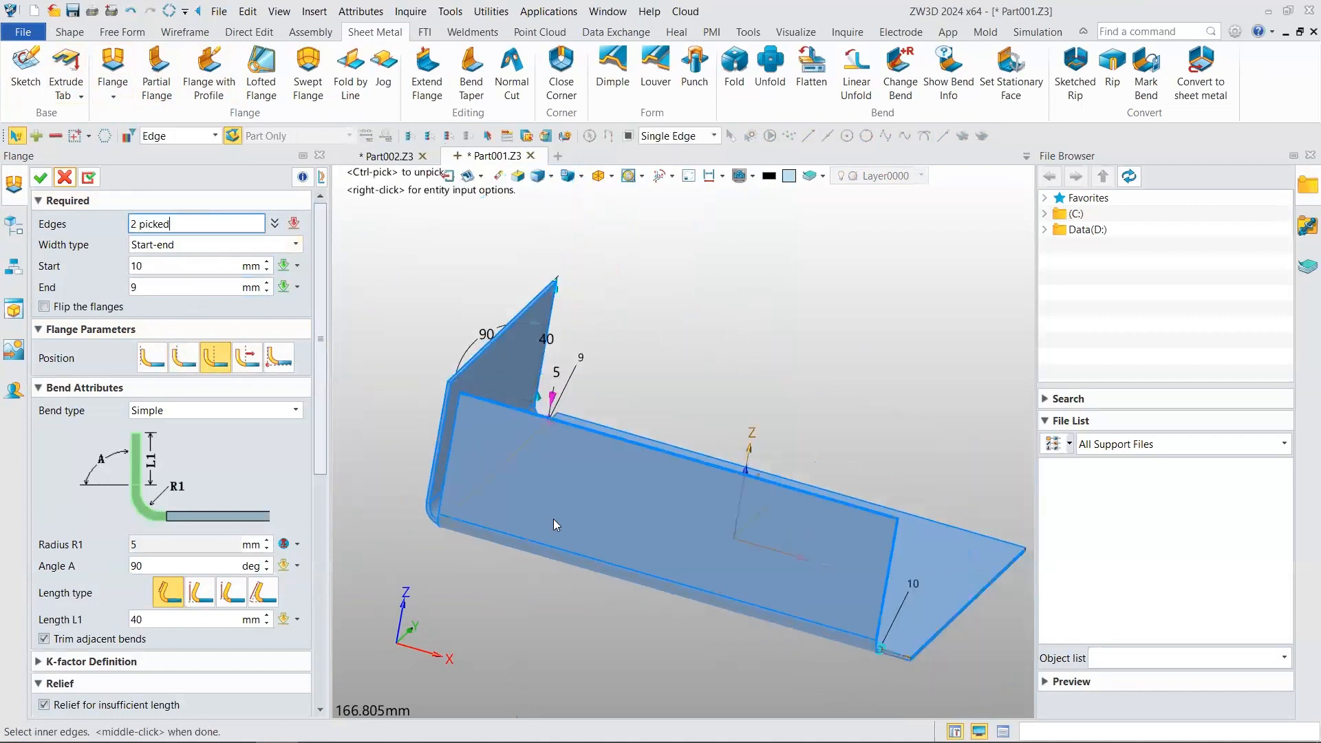
{"action": "left_click", "coordinate": [695, 584]}
{"action": "left_click", "coordinate": [715, 480]}
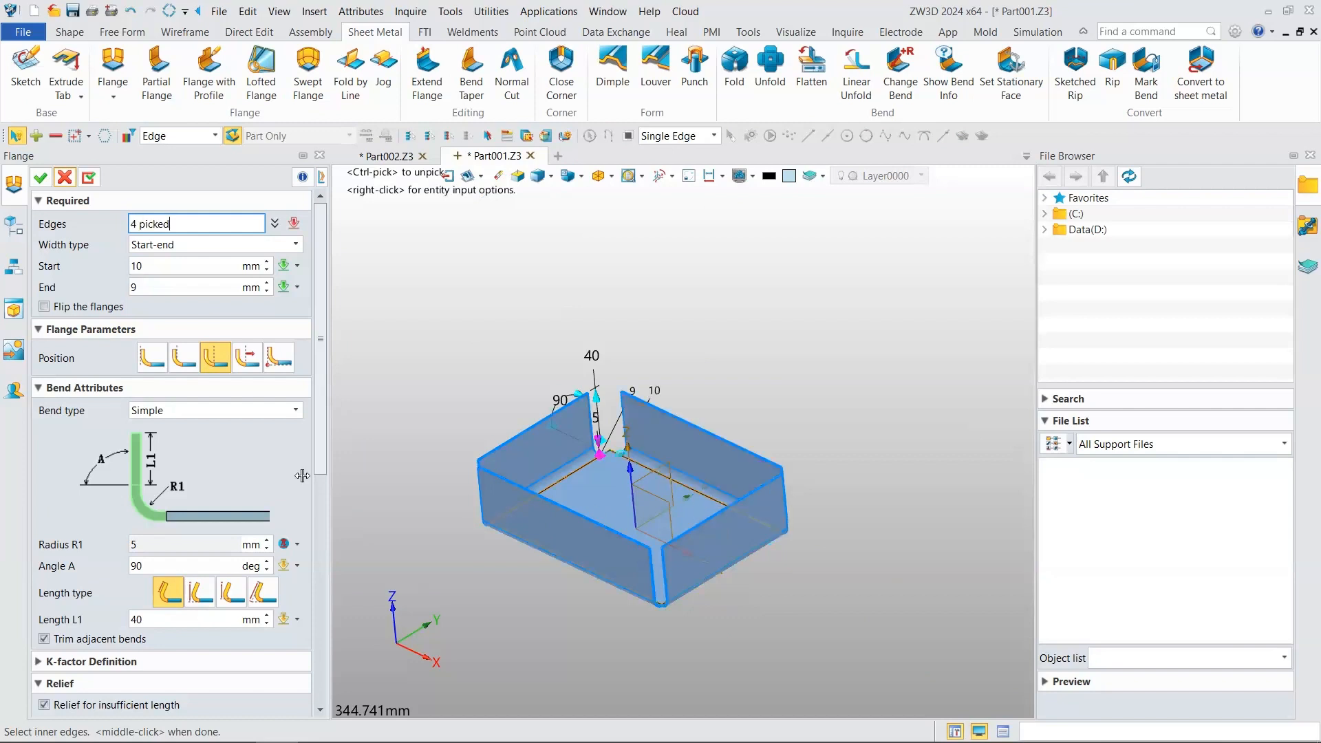
- Try the S bend type on the four edge flanges
{"action": "scroll", "coordinate": [323, 451], "scroll_direction": "down", "scroll_amount": 2}
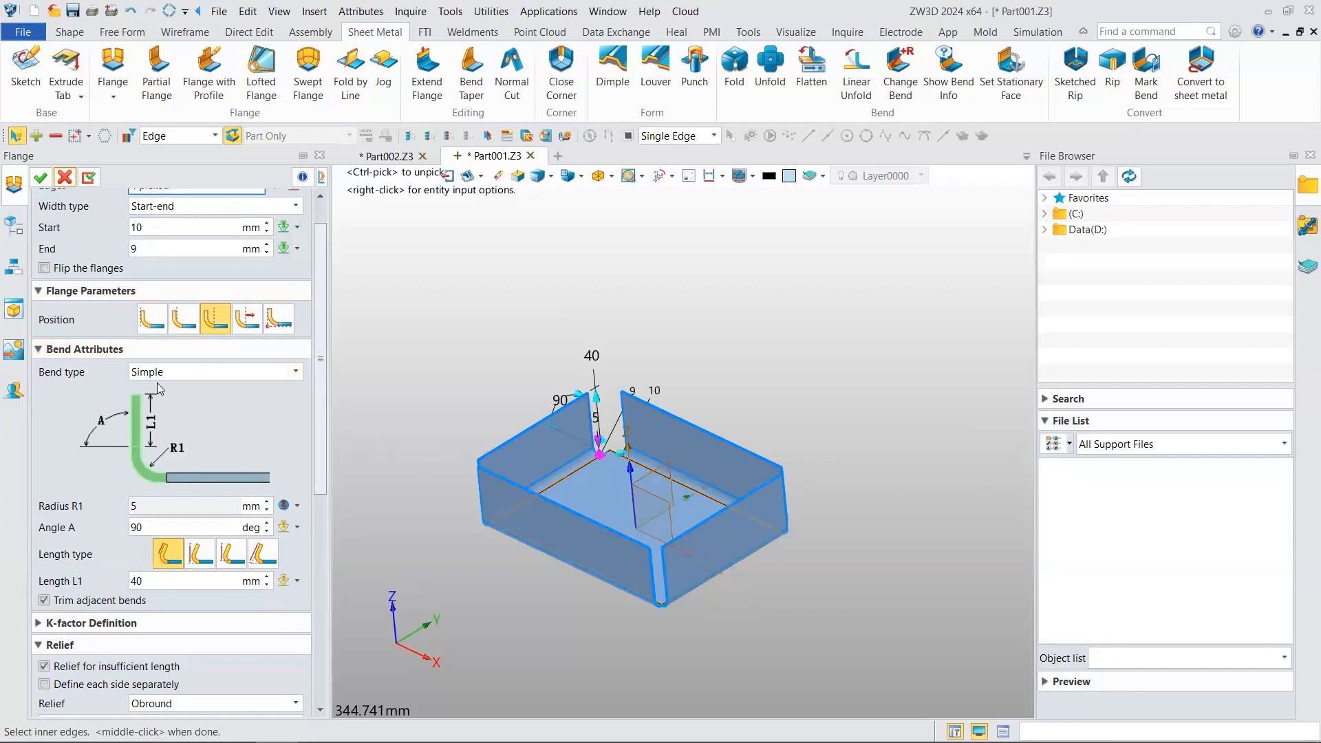
{"action": "key", "text": "ctrl+f"}
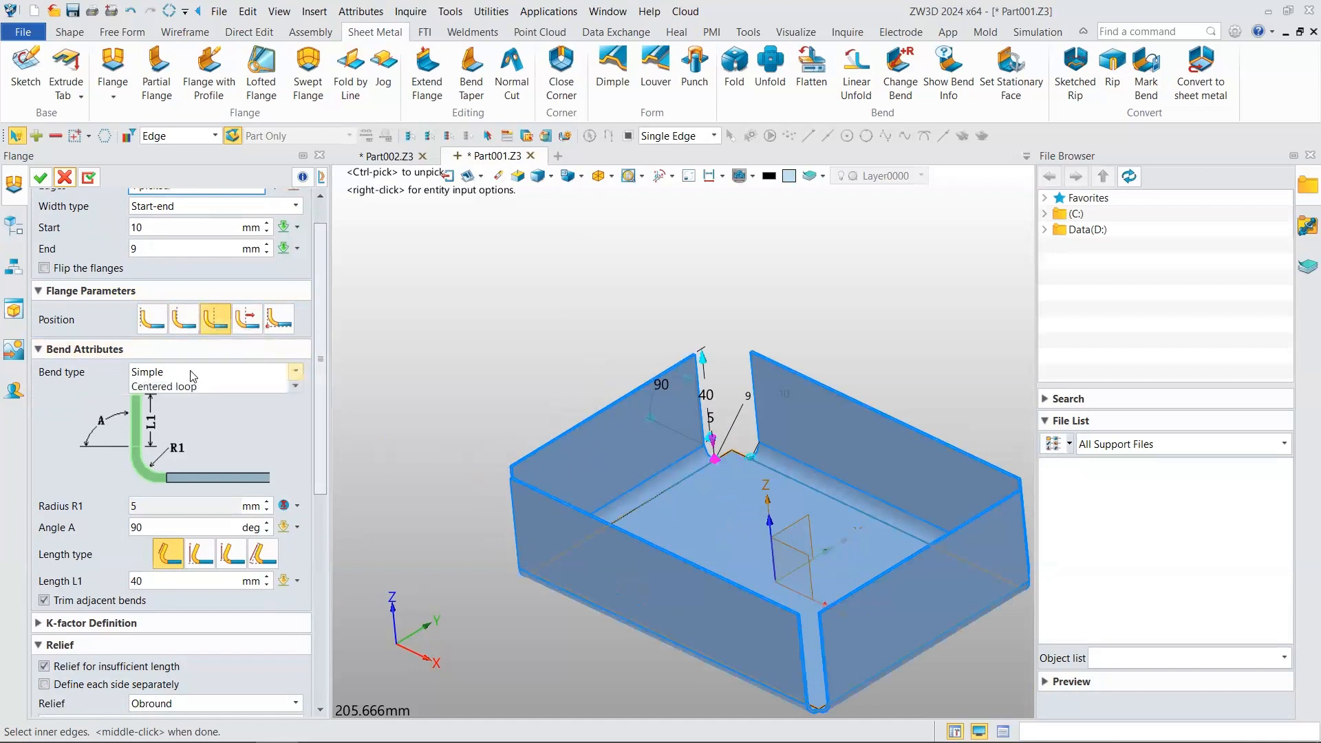
{"action": "left_click", "coordinate": [188, 372]}
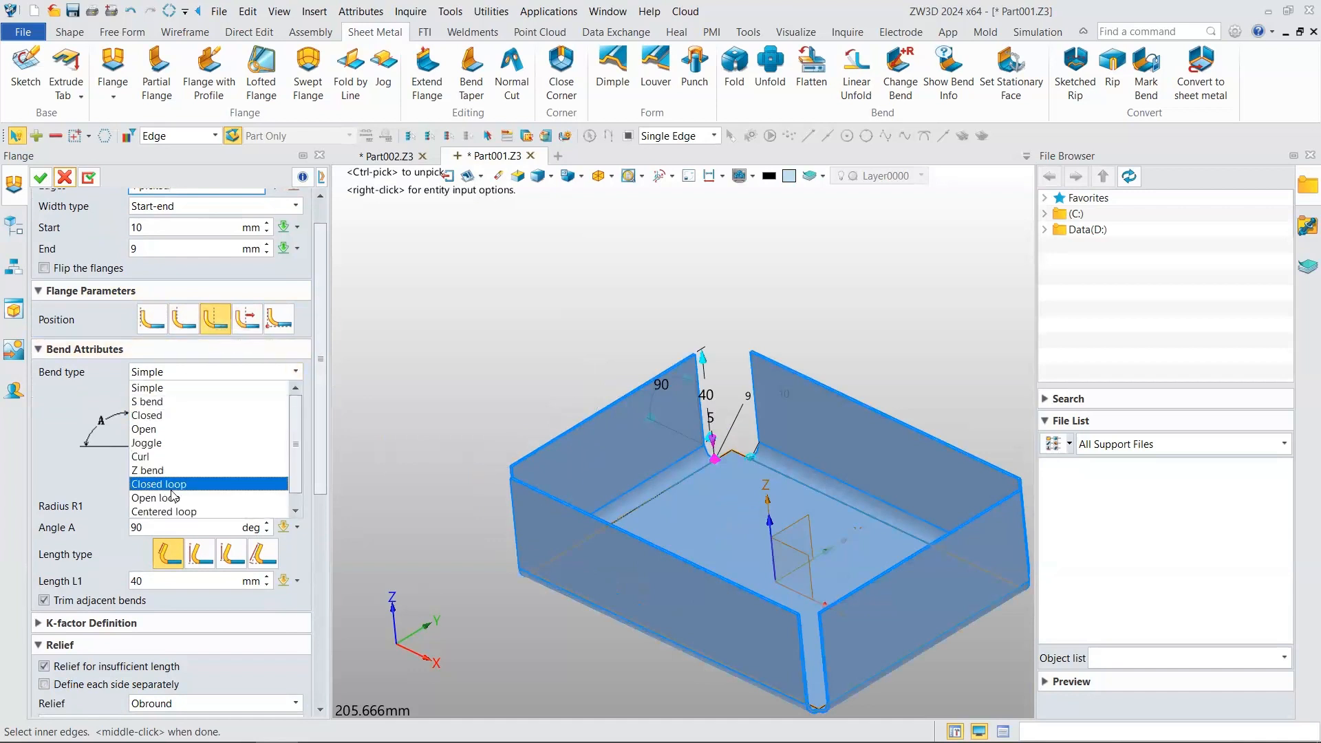
{"action": "left_click", "coordinate": [178, 401]}
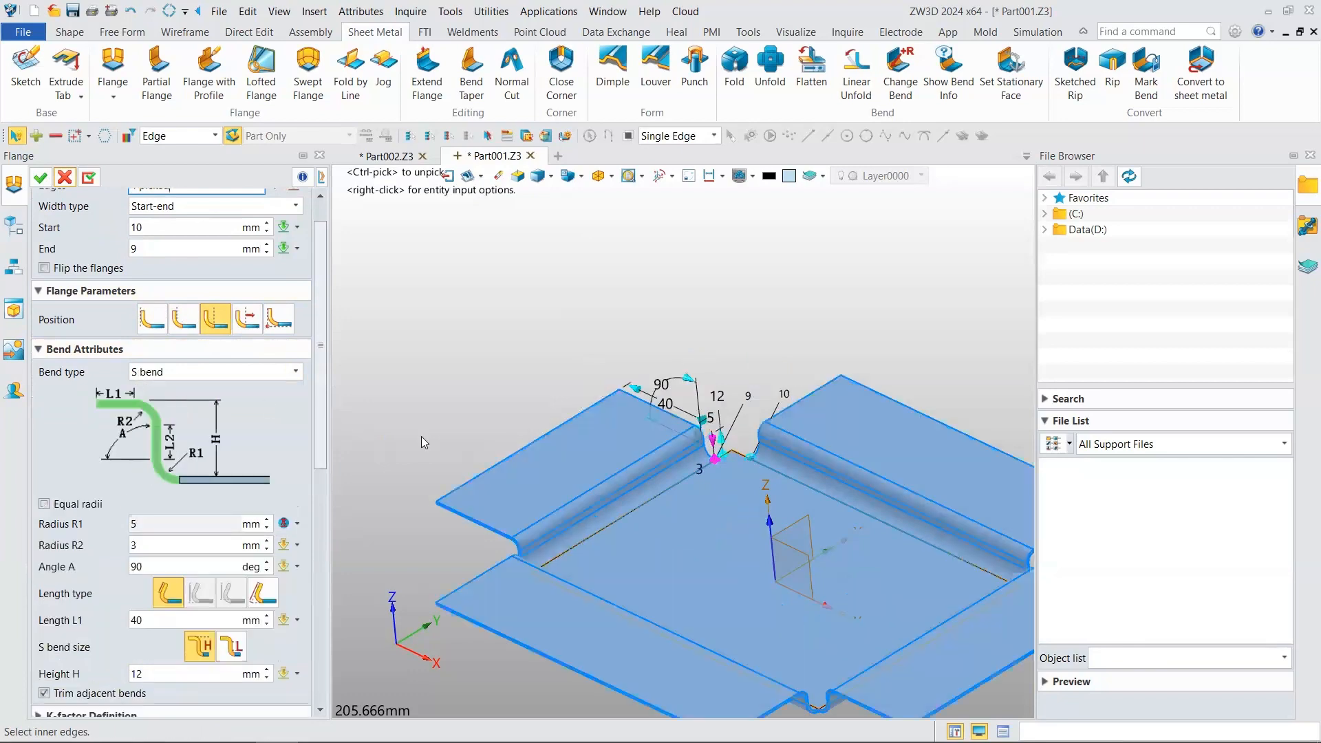
- Try the Closed bend type on the four edge flanges and examine the folded corners up close
{"action": "left_click", "coordinate": [252, 377]}
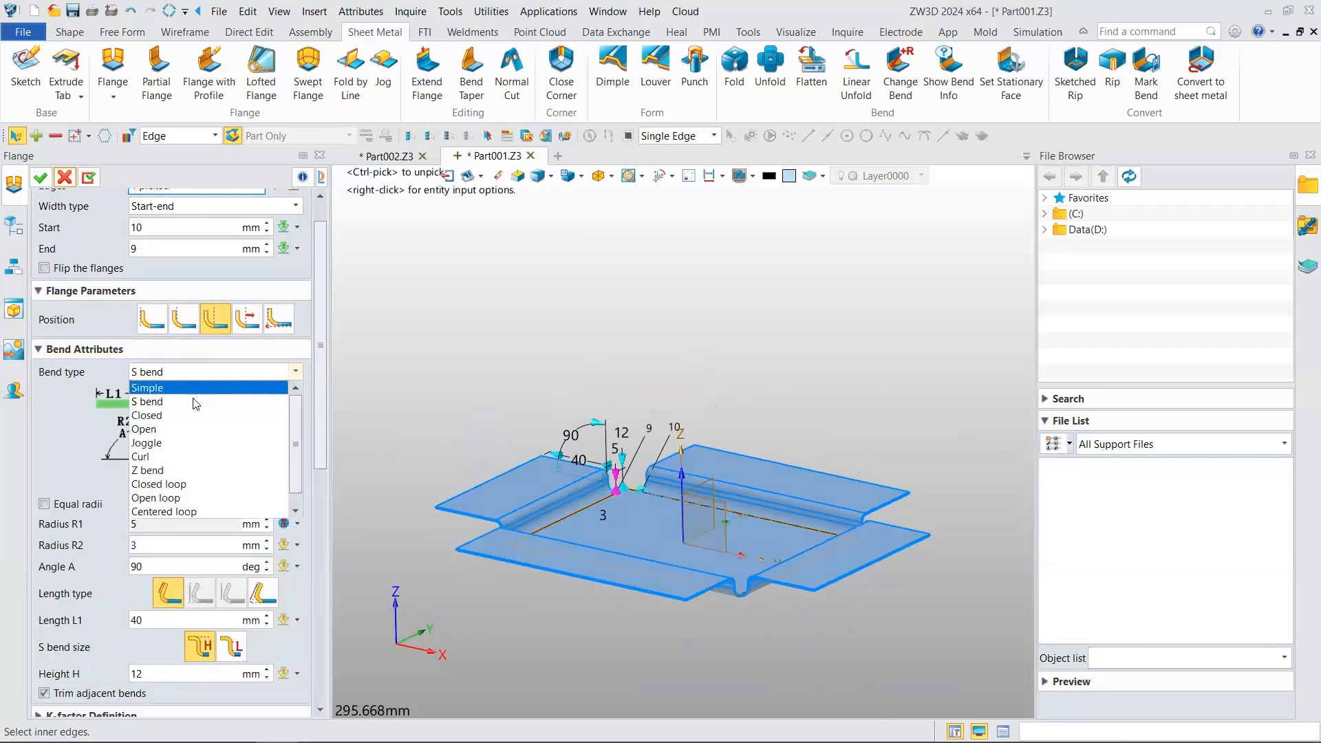
{"action": "left_click", "coordinate": [175, 412]}
{"action": "left_click", "coordinate": [218, 373]}
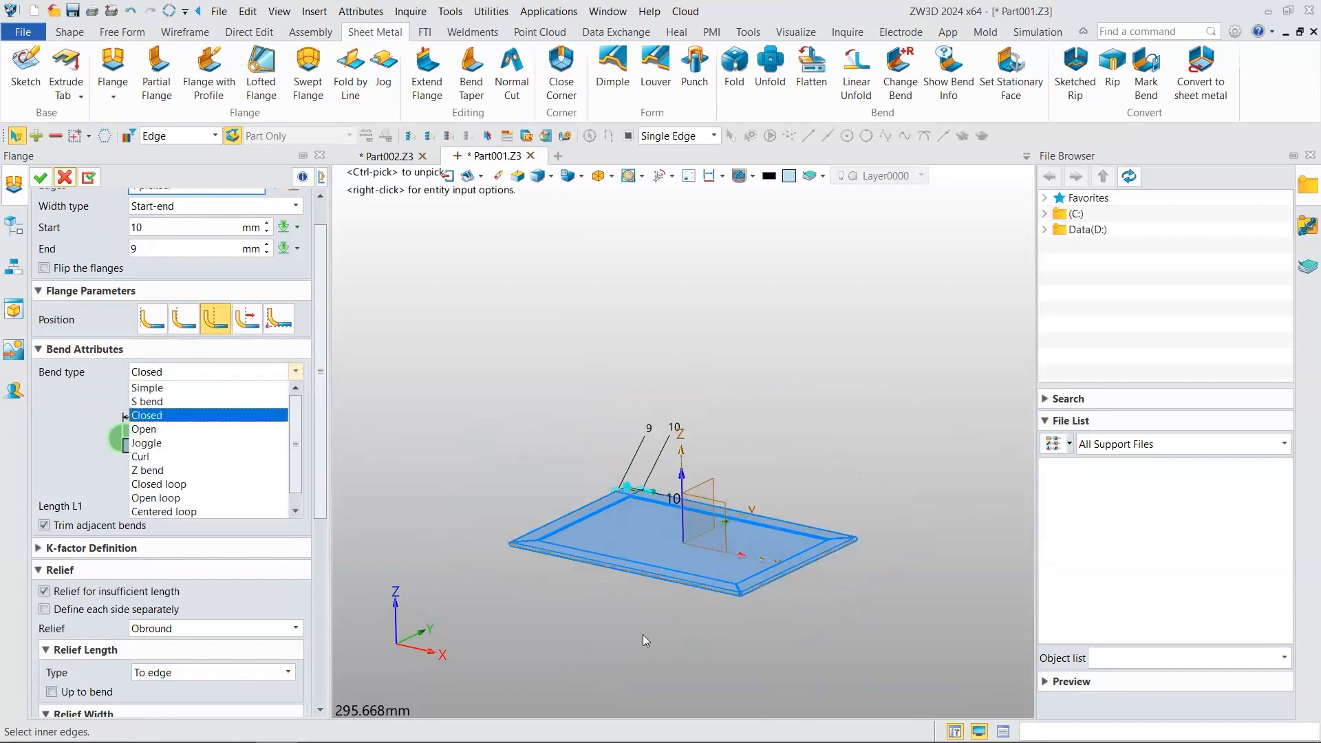
{"action": "left_click", "coordinate": [506, 399]}
{"action": "scroll", "coordinate": [637, 475], "scroll_direction": "up", "scroll_amount": 5}
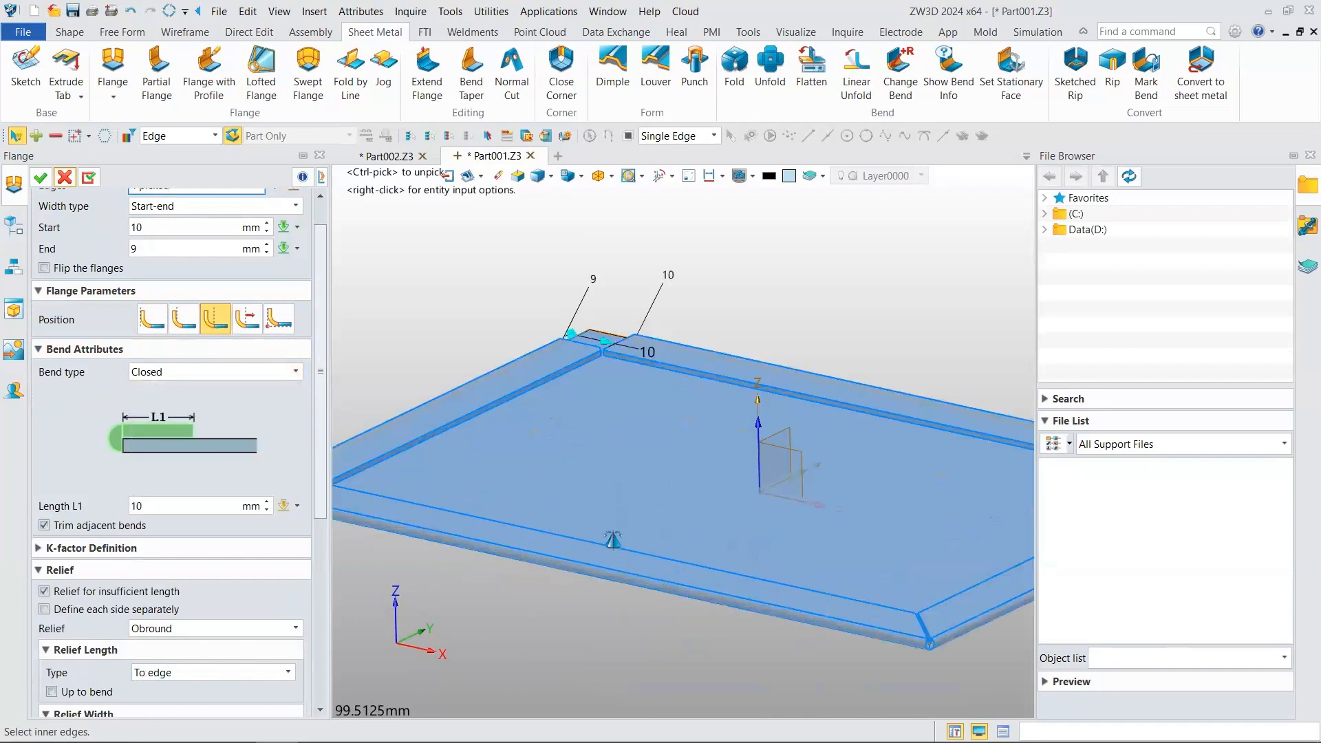
{"action": "right_click_drag", "start_coordinate": [721, 581], "coordinate": [661, 578]}
{"action": "scroll", "coordinate": [846, 551], "scroll_direction": "up", "scroll_amount": 6}
{"action": "right_click_drag", "start_coordinate": [847, 550], "coordinate": [563, 527]}
{"action": "scroll", "coordinate": [839, 576], "scroll_direction": "up", "scroll_amount": 2}
{"action": "scroll", "coordinate": [735, 499], "scroll_direction": "down", "scroll_amount": 8}
{"action": "scroll", "coordinate": [621, 499], "scroll_direction": "down", "scroll_amount": 3}
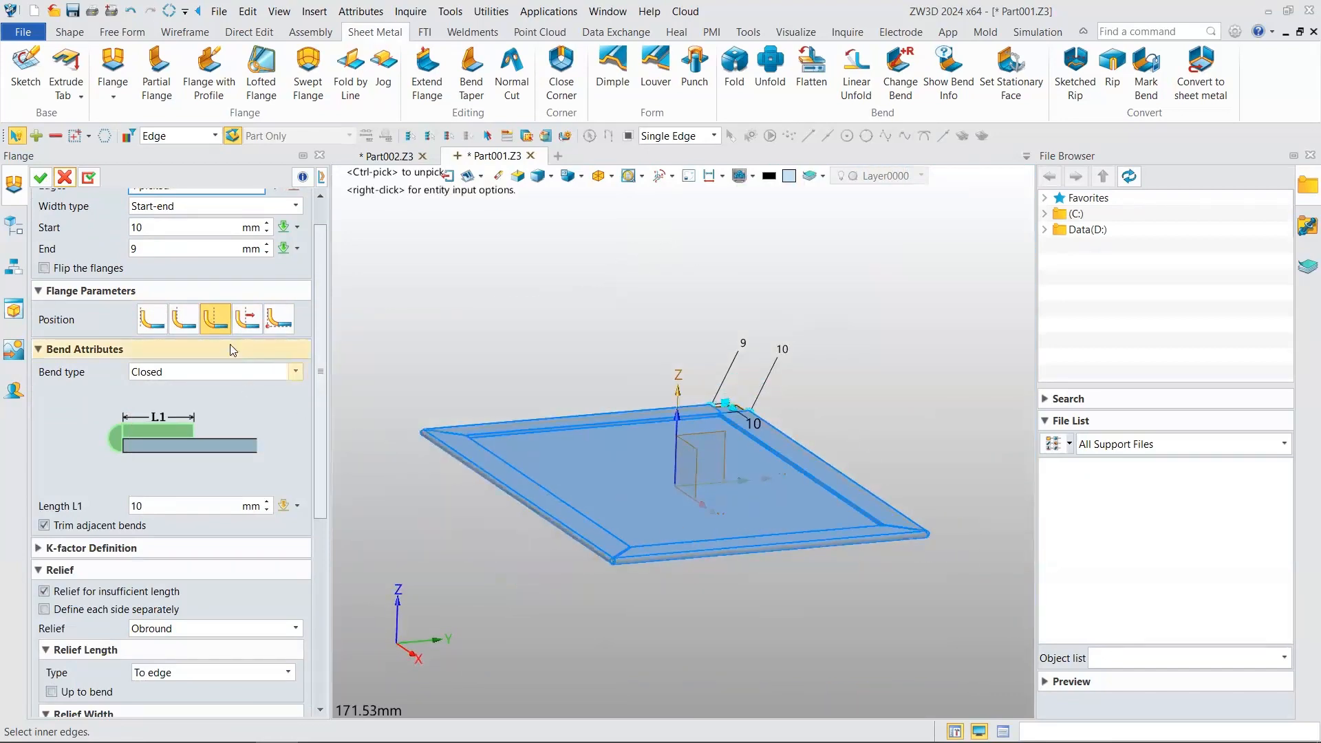
- Try the Open bend type on the four edge flanges
{"action": "left_click", "coordinate": [199, 372]}
{"action": "left_click", "coordinate": [175, 431]}
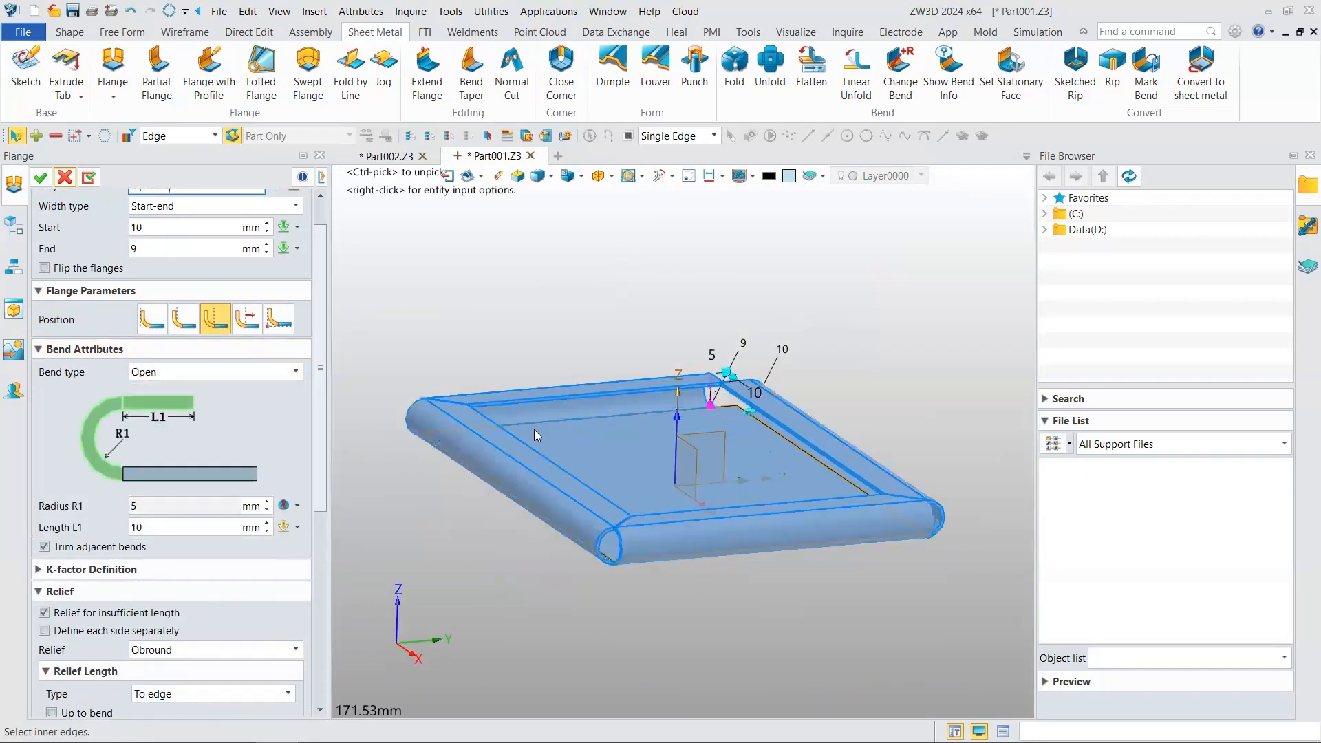
{"action": "right_click_drag", "start_coordinate": [534, 430], "coordinate": [459, 442]}
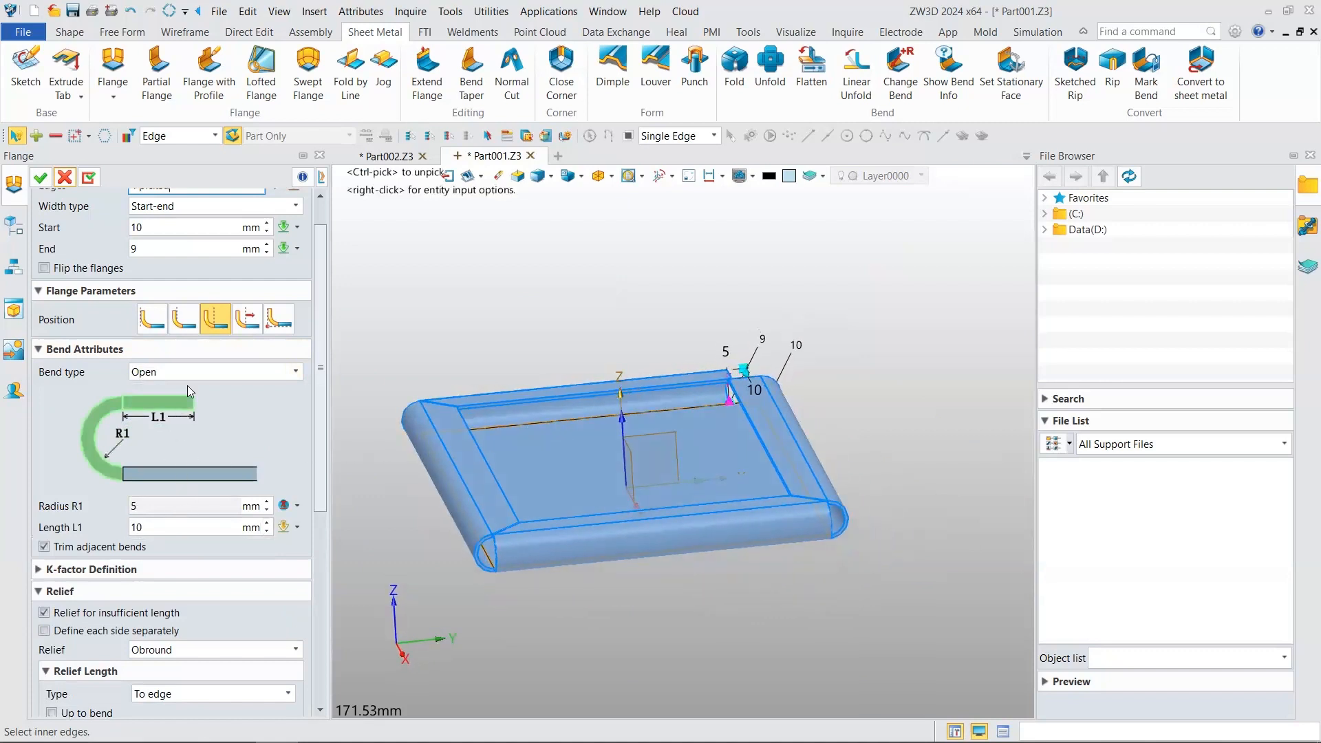
- Try the Joggle bend type on the four edge flanges and examine a corner
{"action": "left_click", "coordinate": [296, 372]}
{"action": "left_click", "coordinate": [60, 497]}
{"action": "left_click", "coordinate": [201, 372]}
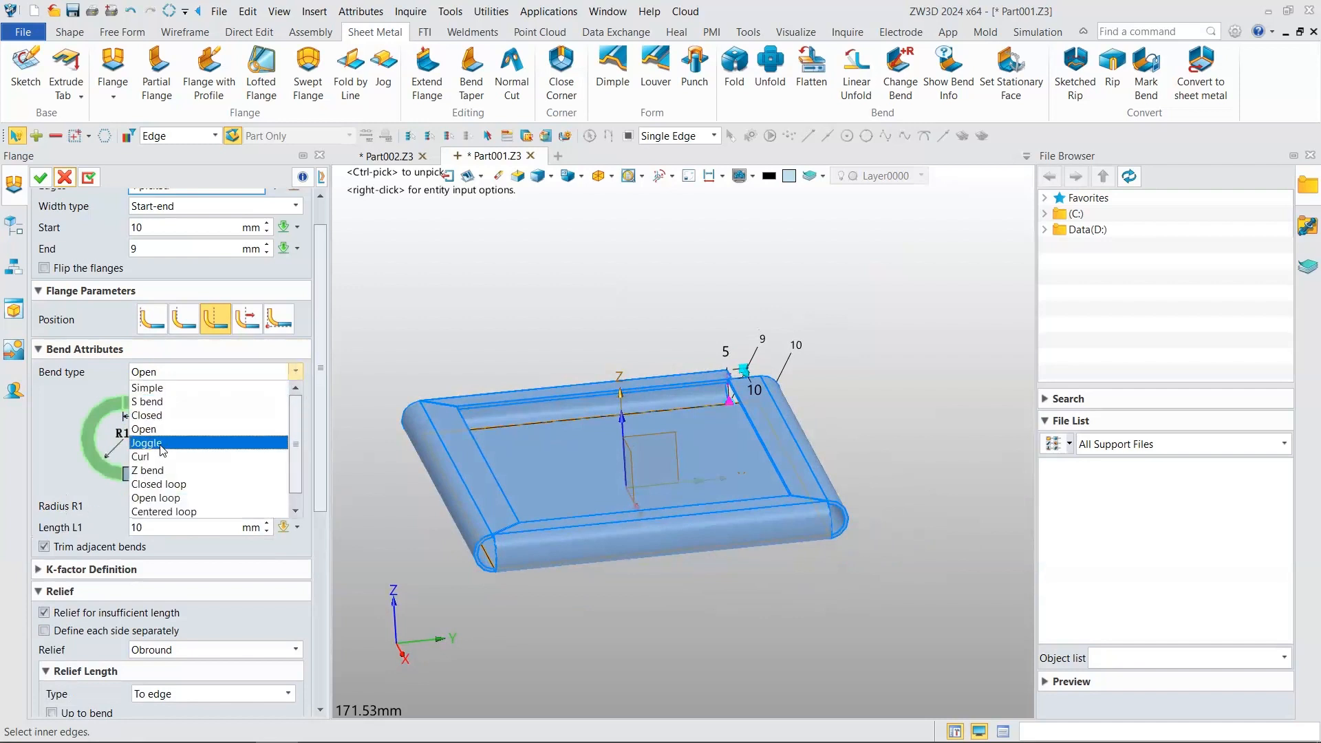
{"action": "left_click", "coordinate": [163, 446]}
{"action": "scroll", "coordinate": [479, 498], "scroll_direction": "up", "scroll_amount": 5}
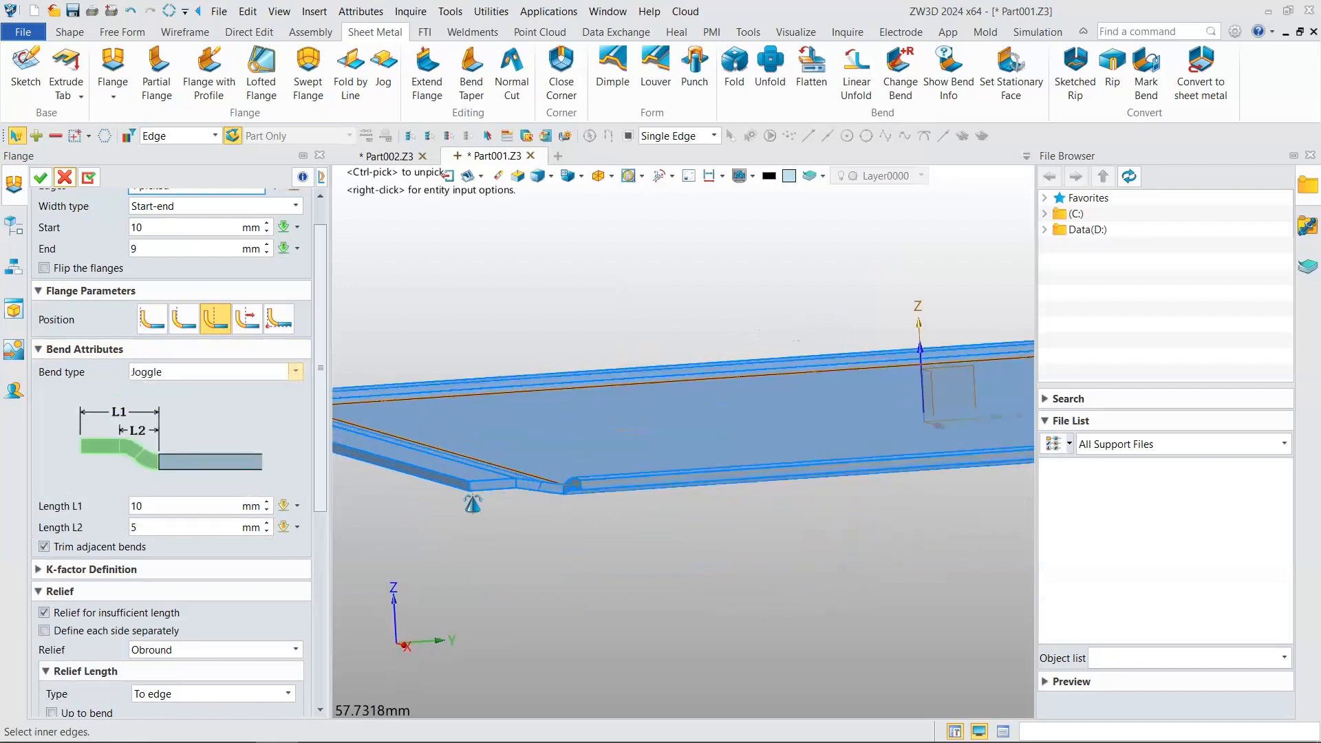
- Try the Centered loop bend type on the four edge flanges and return the bend type to Simple
{"action": "left_click", "coordinate": [246, 377]}
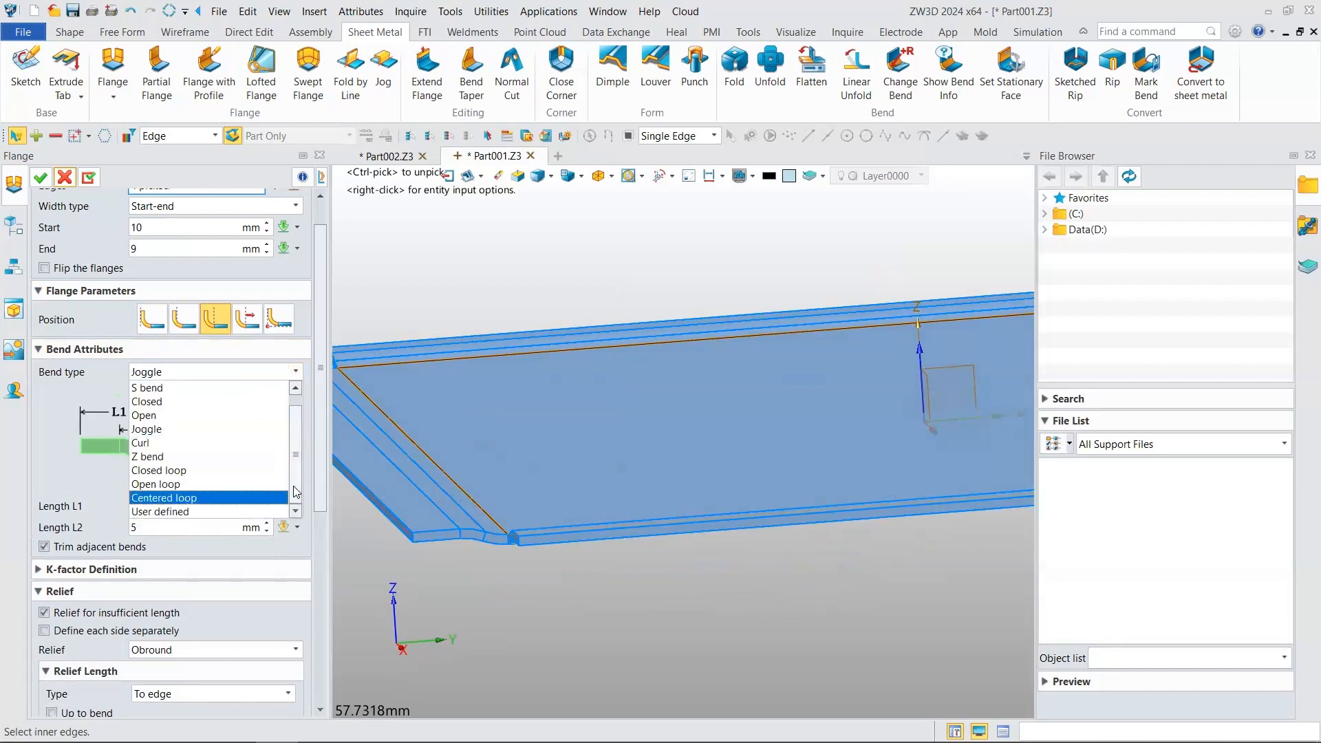
{"action": "left_click", "coordinate": [179, 497]}
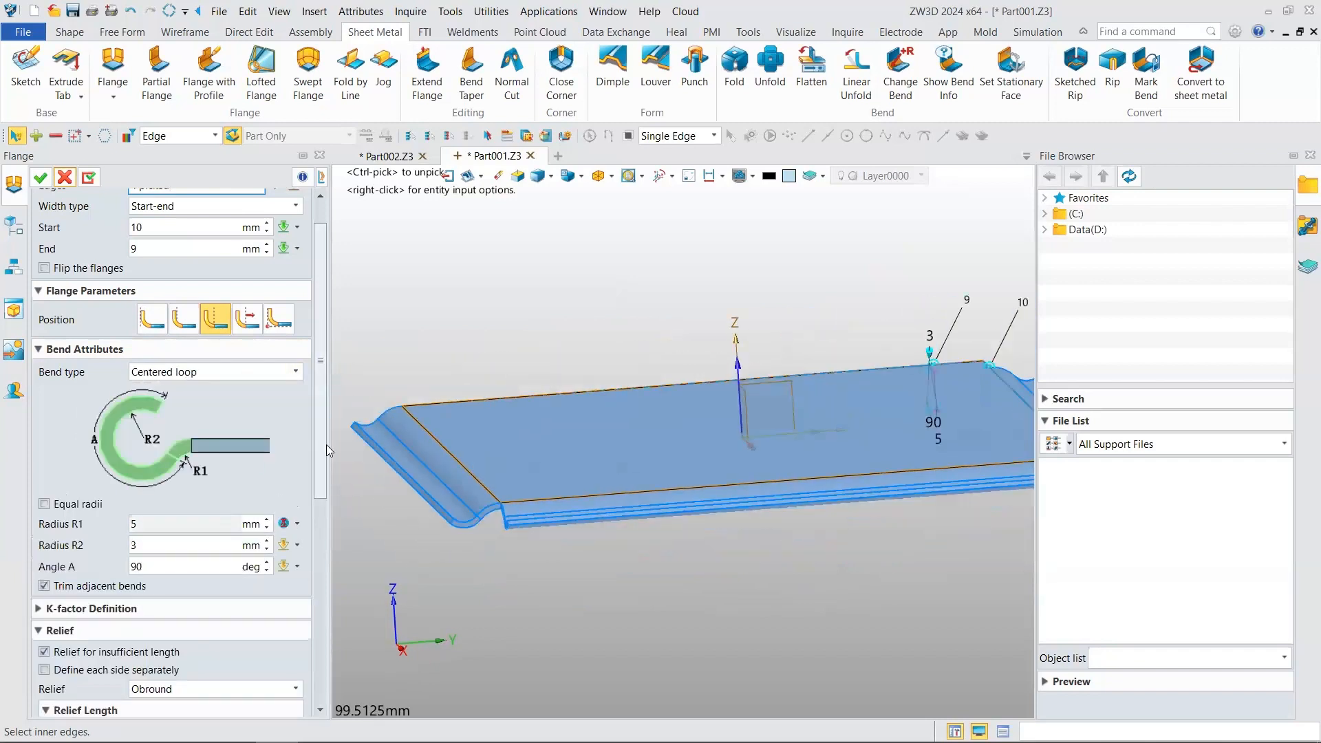
{"action": "left_click", "coordinate": [270, 373]}
{"action": "left_click", "coordinate": [198, 390]}
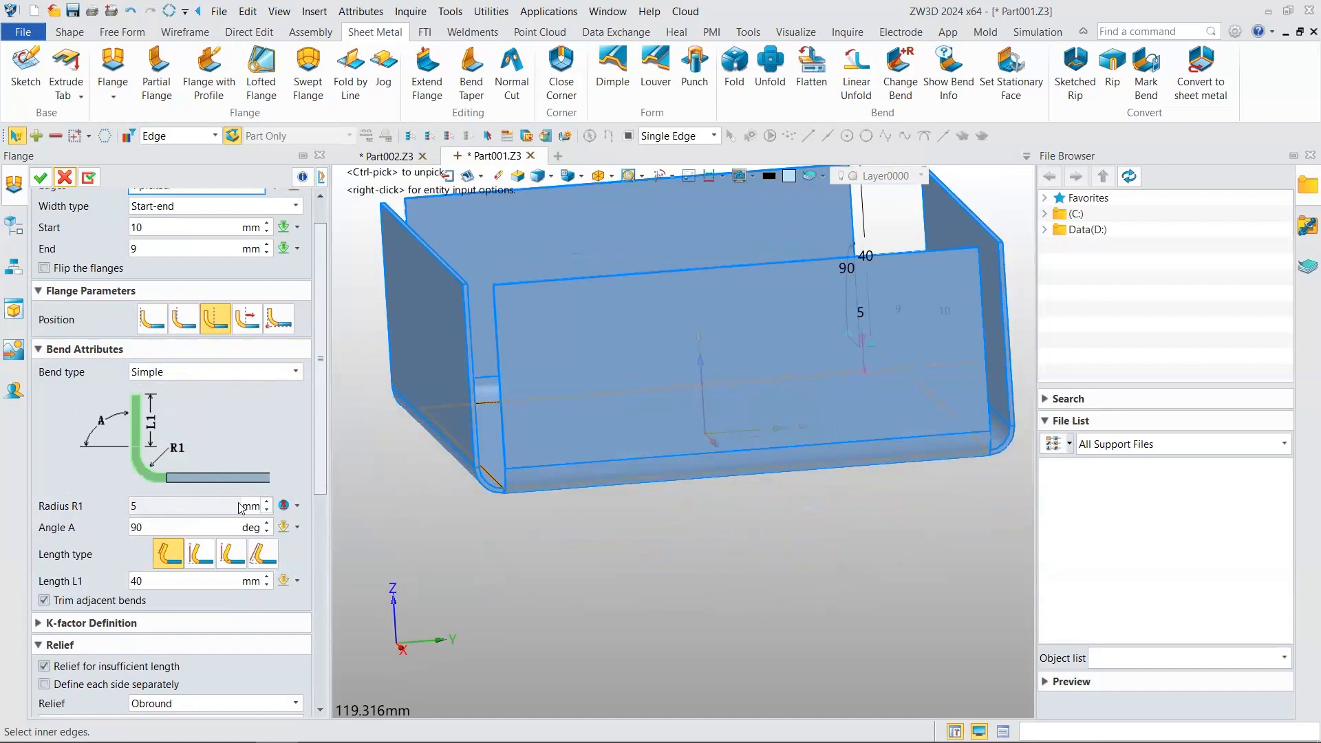
- Review the input options available for the flange's bend radius R1 without changing the radius
{"action": "left_click", "coordinate": [298, 506]}
{"action": "left_click", "coordinate": [299, 507]}
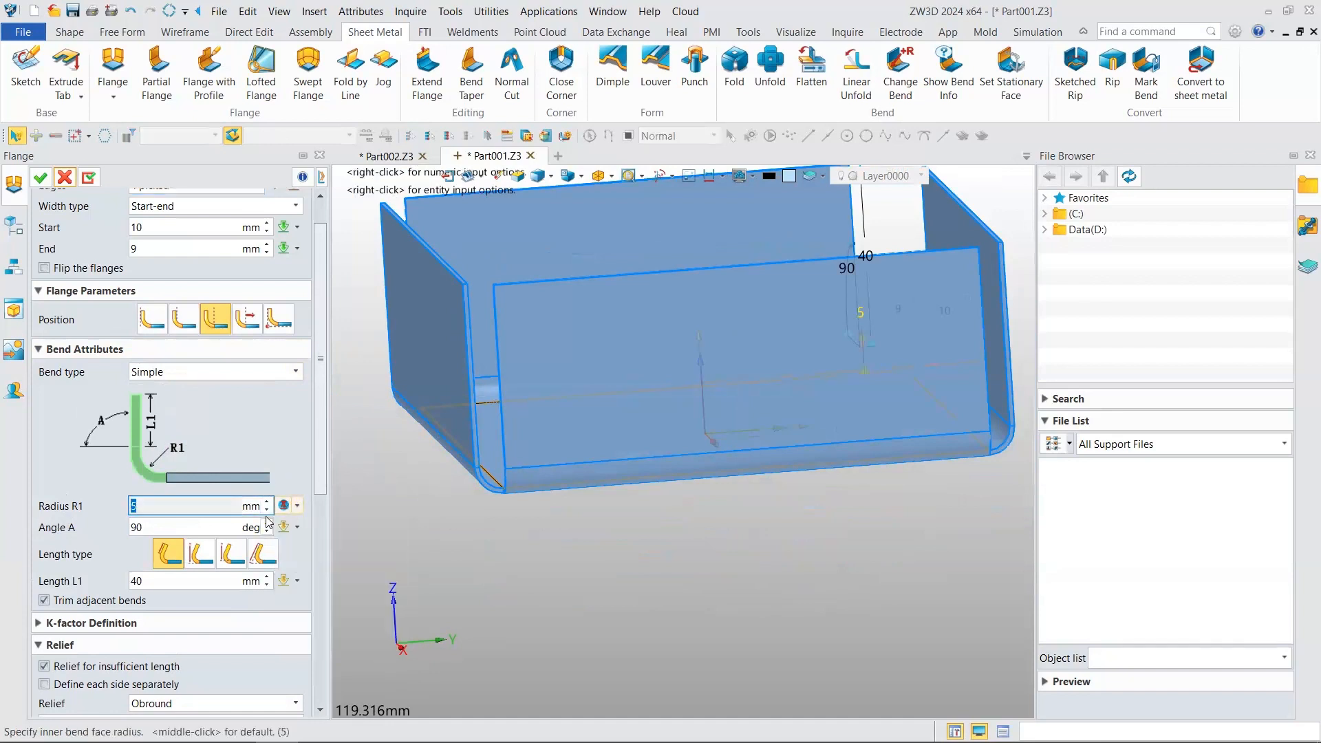
{"action": "left_click", "coordinate": [205, 508]}
{"action": "left_click", "coordinate": [300, 509]}
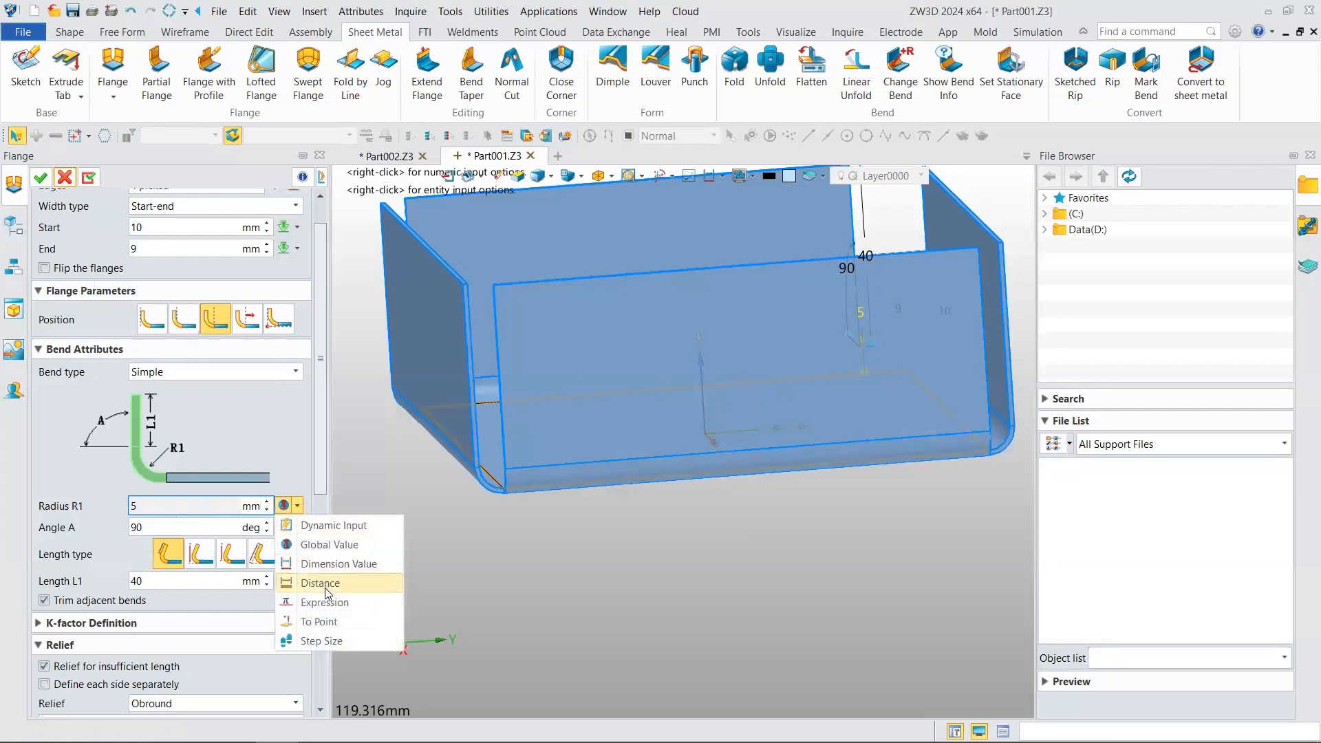
{"action": "left_click", "coordinate": [228, 507]}
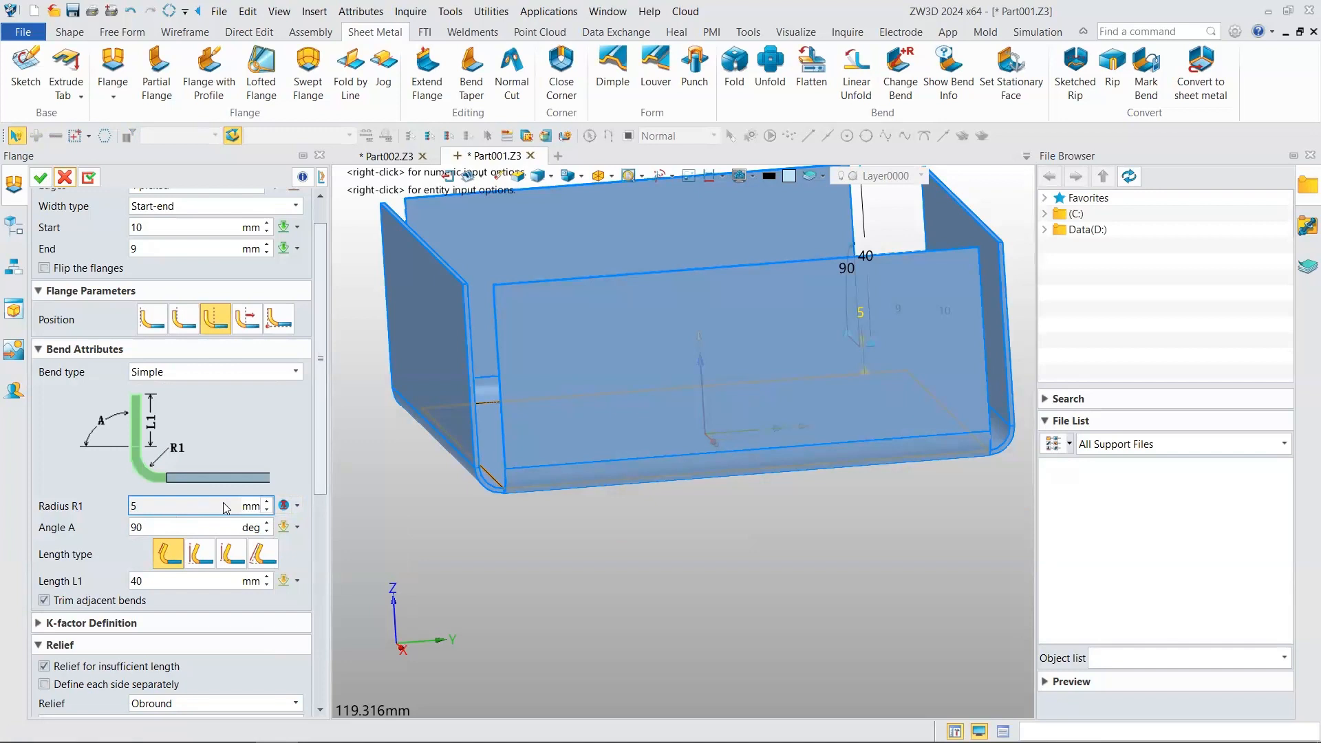
- Override the flange's bend radius R1 with dynamic input, raise it to 13 mm, and inspect the bends
{"action": "left_click", "coordinate": [298, 508]}
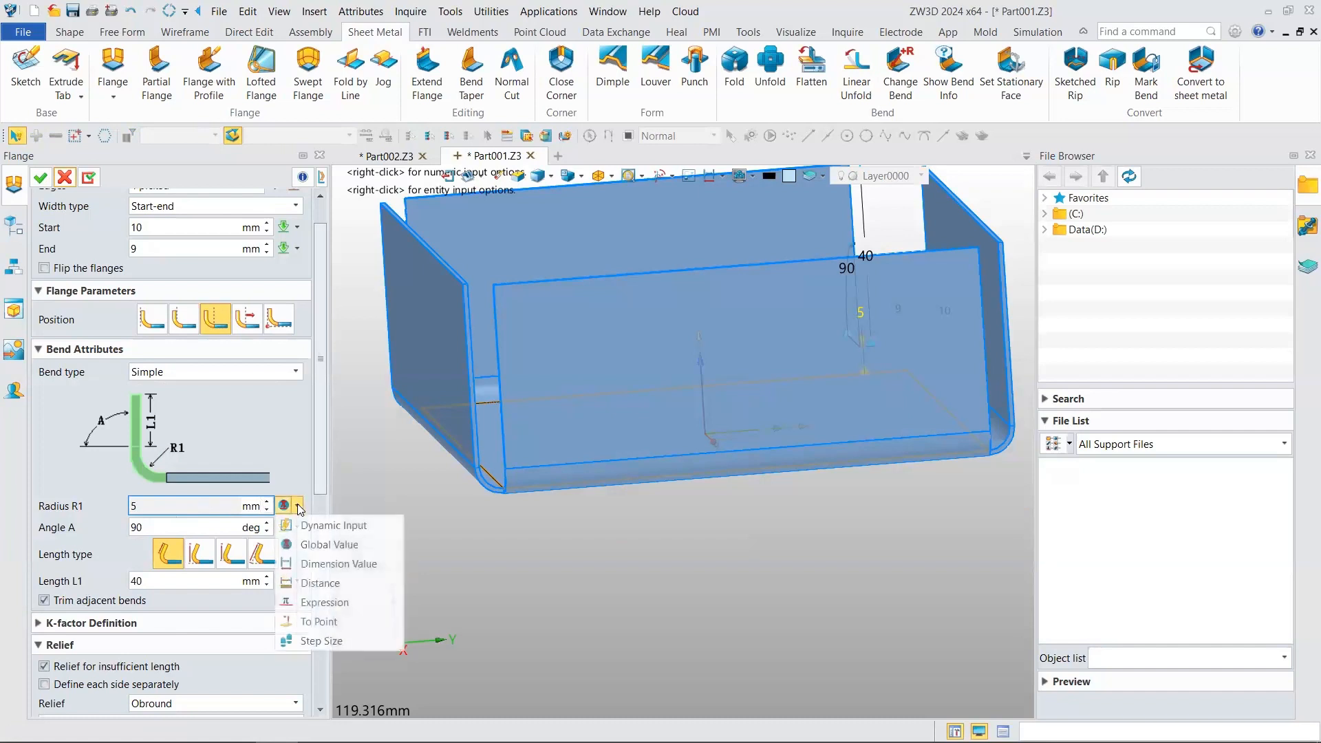
{"action": "left_click", "coordinate": [351, 527]}
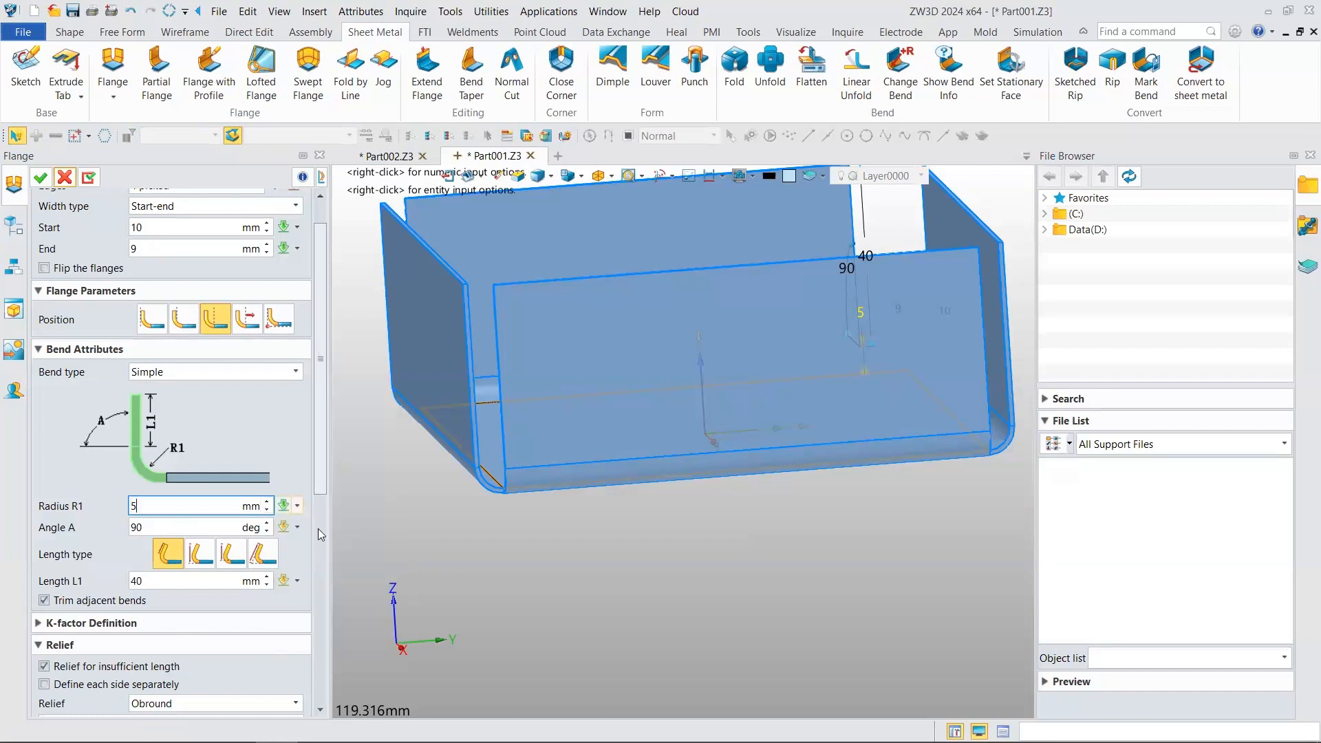
{"action": "double_click", "coordinate": [162, 501]}
{"action": "scroll", "coordinate": [163, 502], "scroll_direction": "up", "scroll_amount": 8}
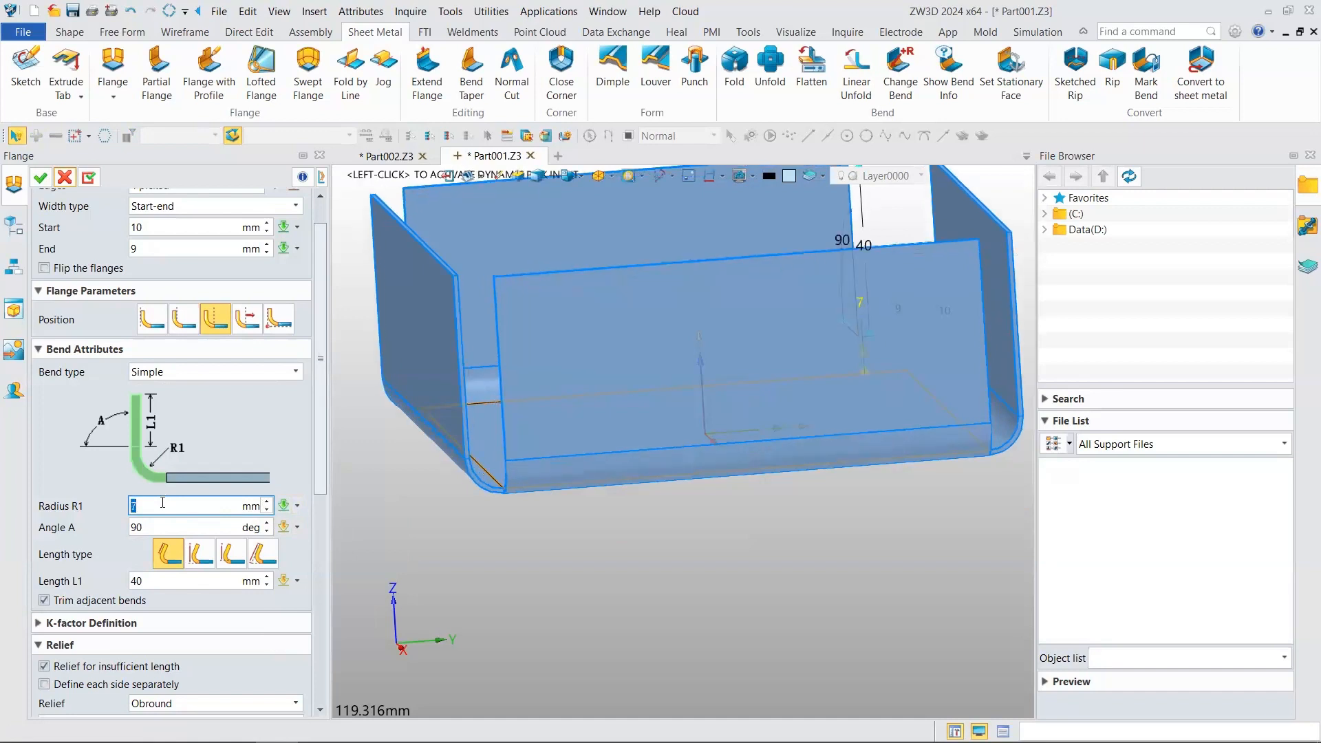
{"action": "right_click_drag", "start_coordinate": [500, 441], "coordinate": [485, 457]}
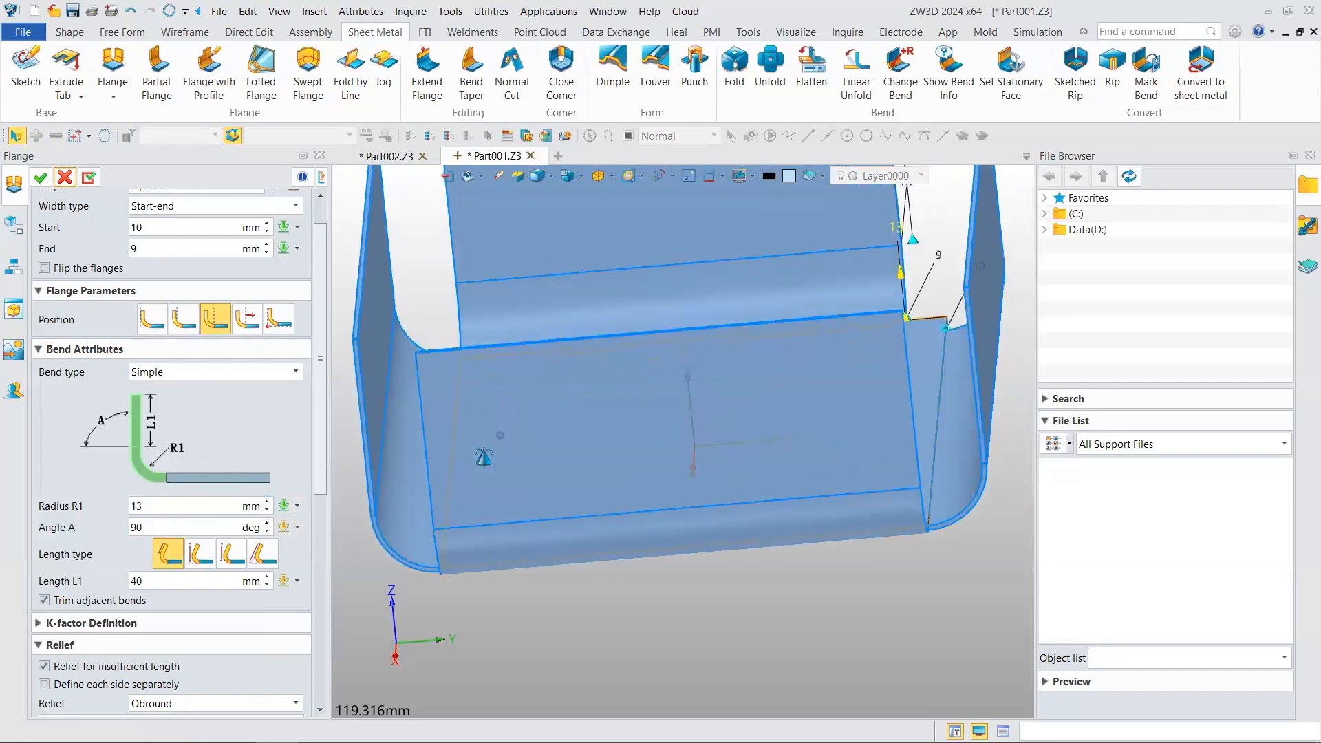
{"action": "left_click", "coordinate": [181, 502]}
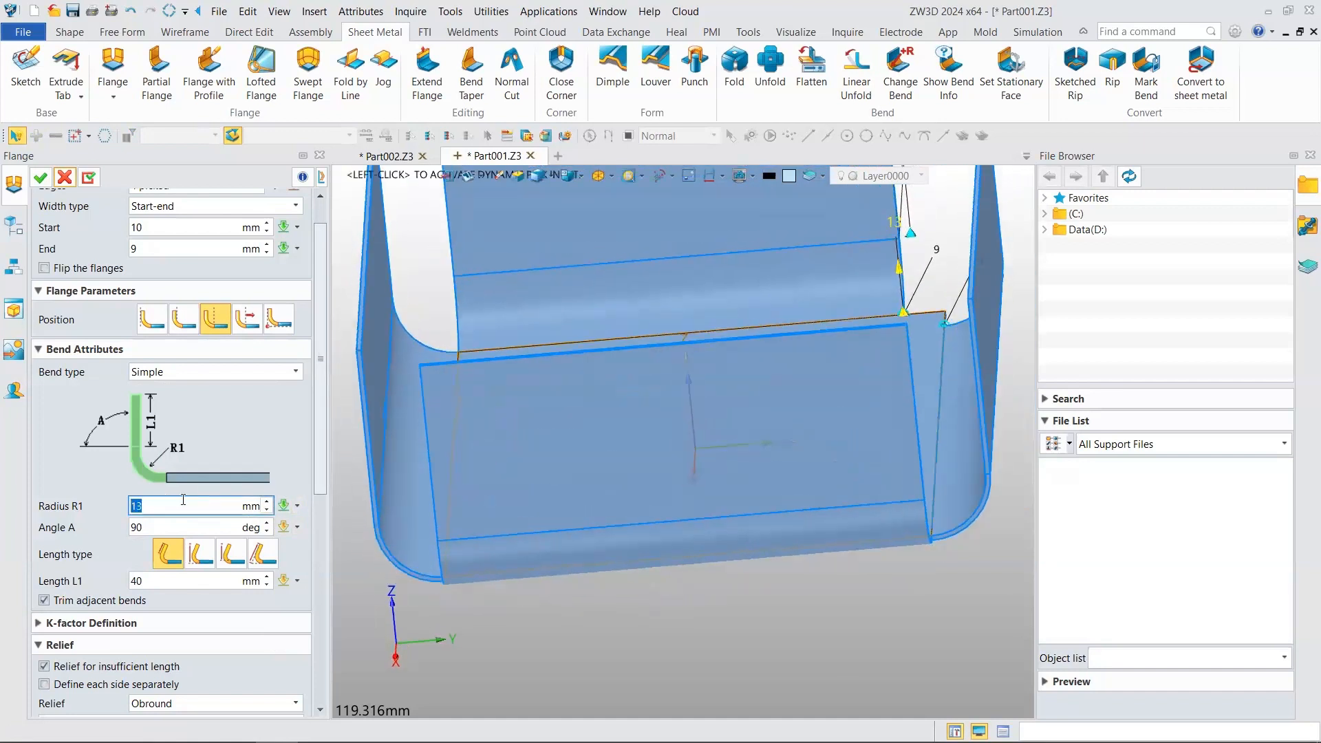
- Return the flange's bend radius R1 to the Global Value option
{"action": "left_click", "coordinate": [296, 506]}
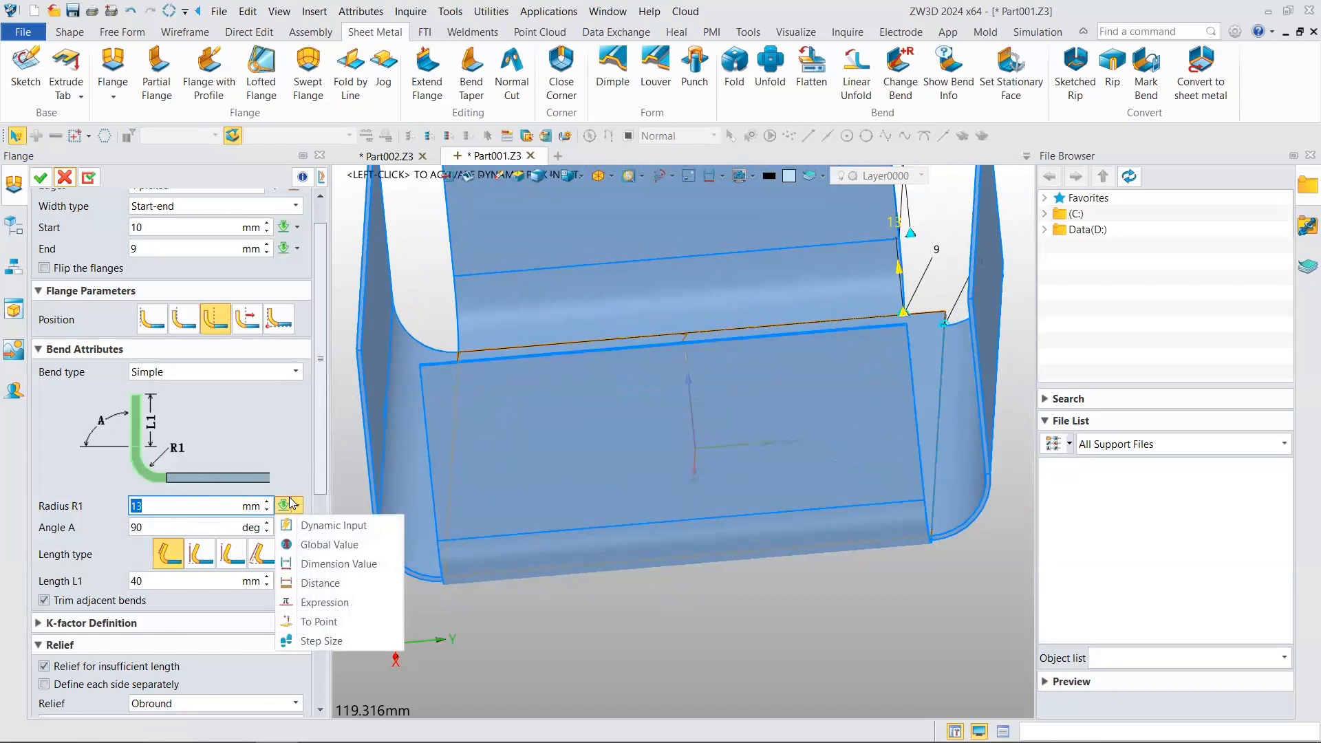
{"action": "left_click", "coordinate": [321, 547]}
{"action": "scroll", "coordinate": [545, 432], "scroll_direction": "down", "scroll_amount": 3}
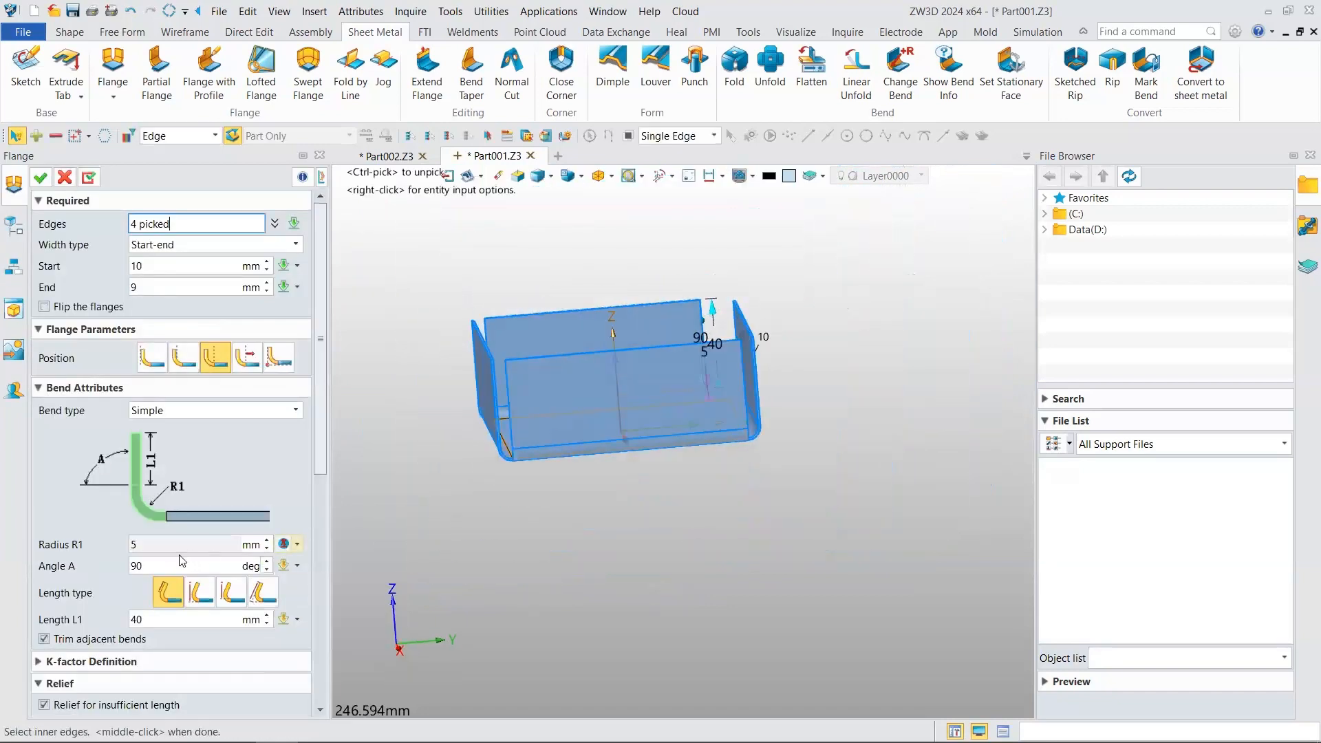
- Raise the flange's bend angle A to 95 degrees
{"action": "left_click", "coordinate": [221, 569]}
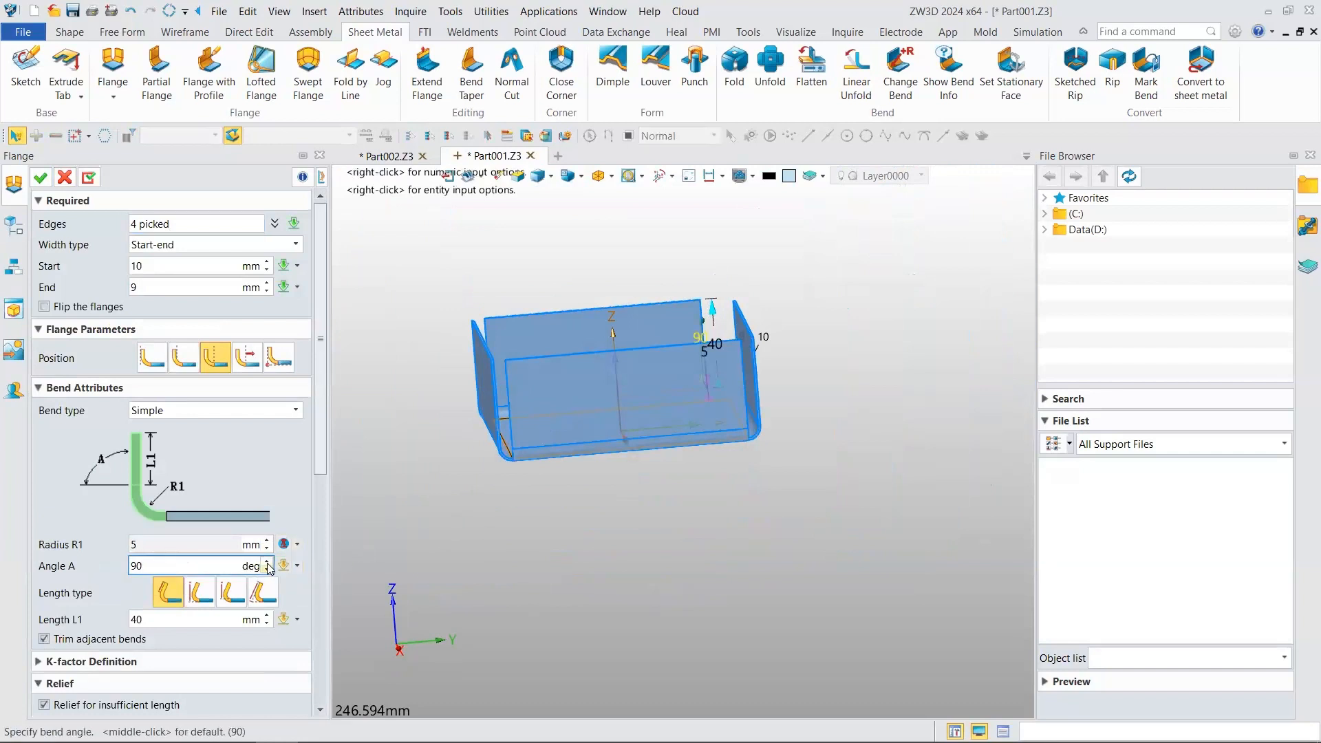
{"action": "left_click", "coordinate": [267, 563]}
{"action": "left_click", "coordinate": [267, 562]}
{"action": "left_click", "coordinate": [267, 562]}
{"action": "left_click", "coordinate": [267, 562]}
{"action": "left_click", "coordinate": [267, 562]}
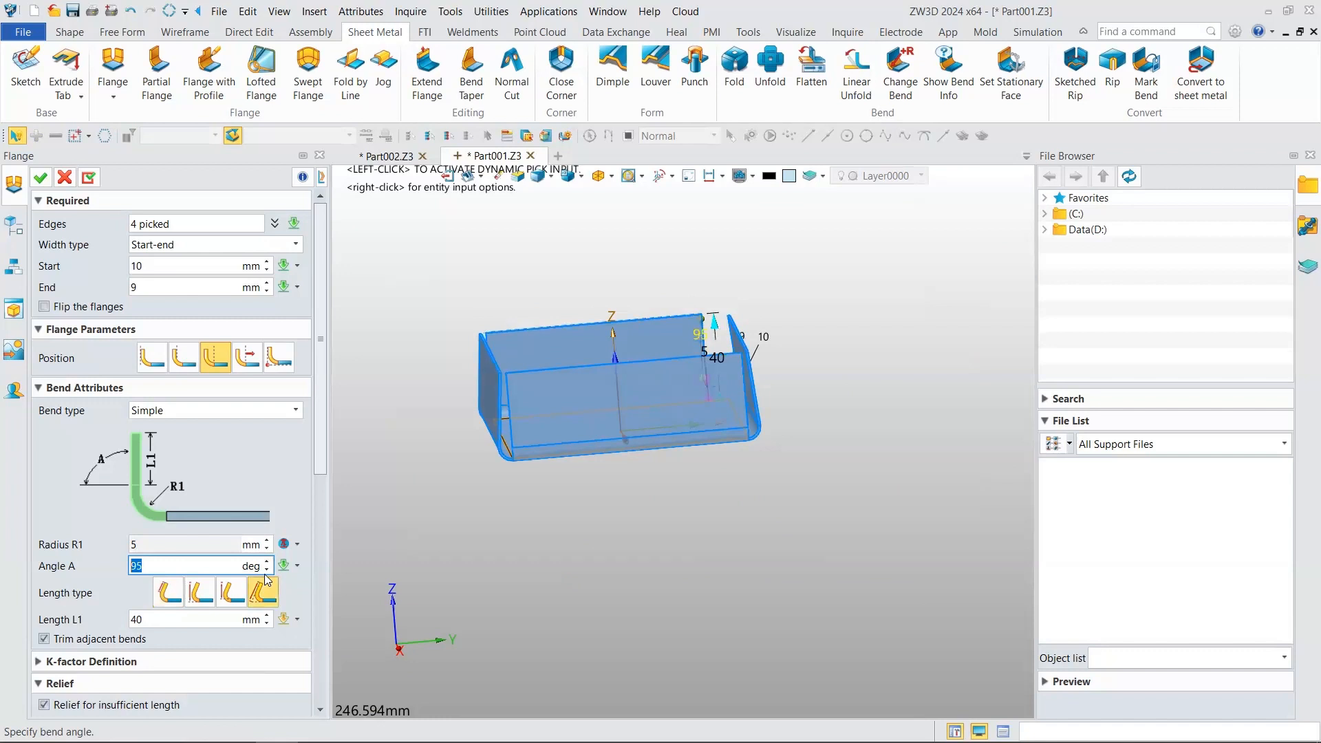
- Lower the flange's bend angle A again in one-degree increments
{"action": "left_click", "coordinate": [267, 570]}
{"action": "left_click", "coordinate": [267, 570]}
{"action": "left_click", "coordinate": [267, 569]}
{"action": "left_click", "coordinate": [267, 570]}
{"action": "left_click", "coordinate": [267, 570]}
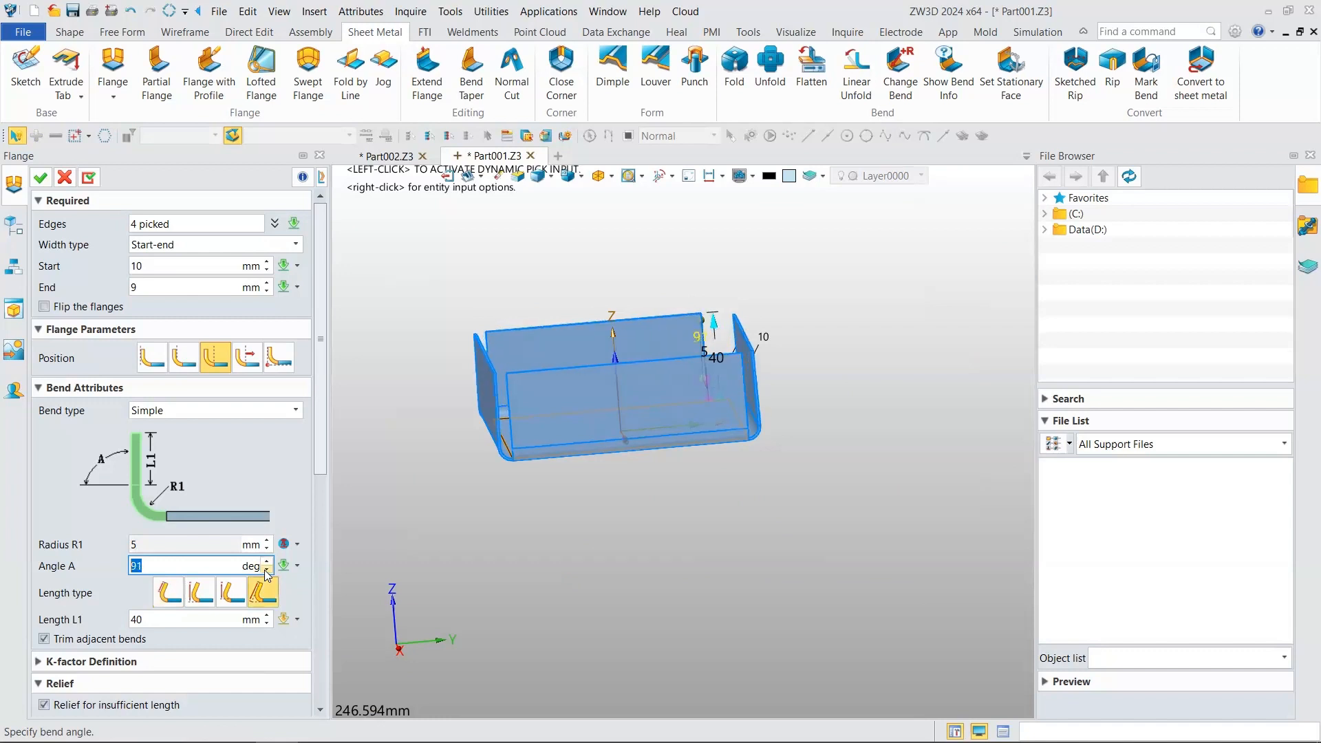
{"action": "left_click", "coordinate": [267, 570]}
{"action": "left_click", "coordinate": [267, 570]}
{"action": "left_click", "coordinate": [267, 570]}
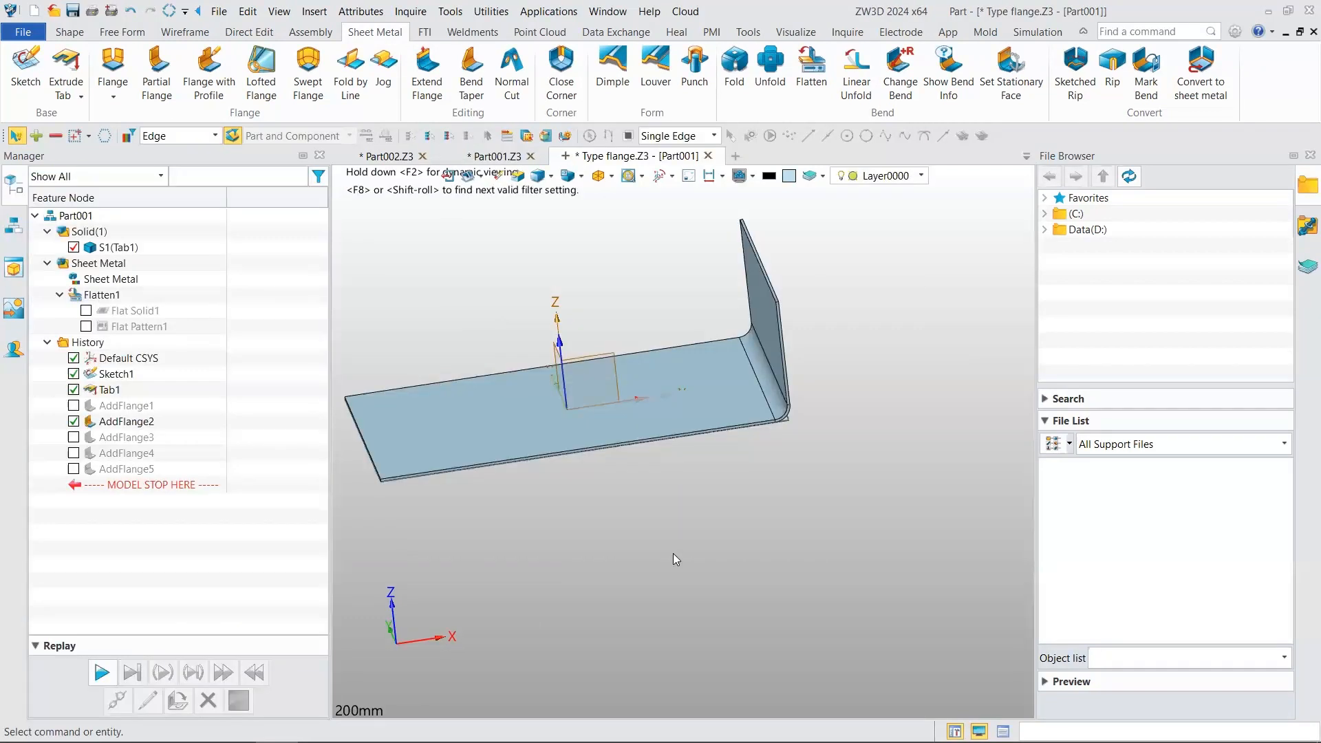
- Examine AddFlange2's position and bend settings, leaving them unchanged, and compare its bend corner with the tab's original edge
{"action": "scroll", "coordinate": [695, 368], "scroll_direction": "up", "scroll_amount": 3}
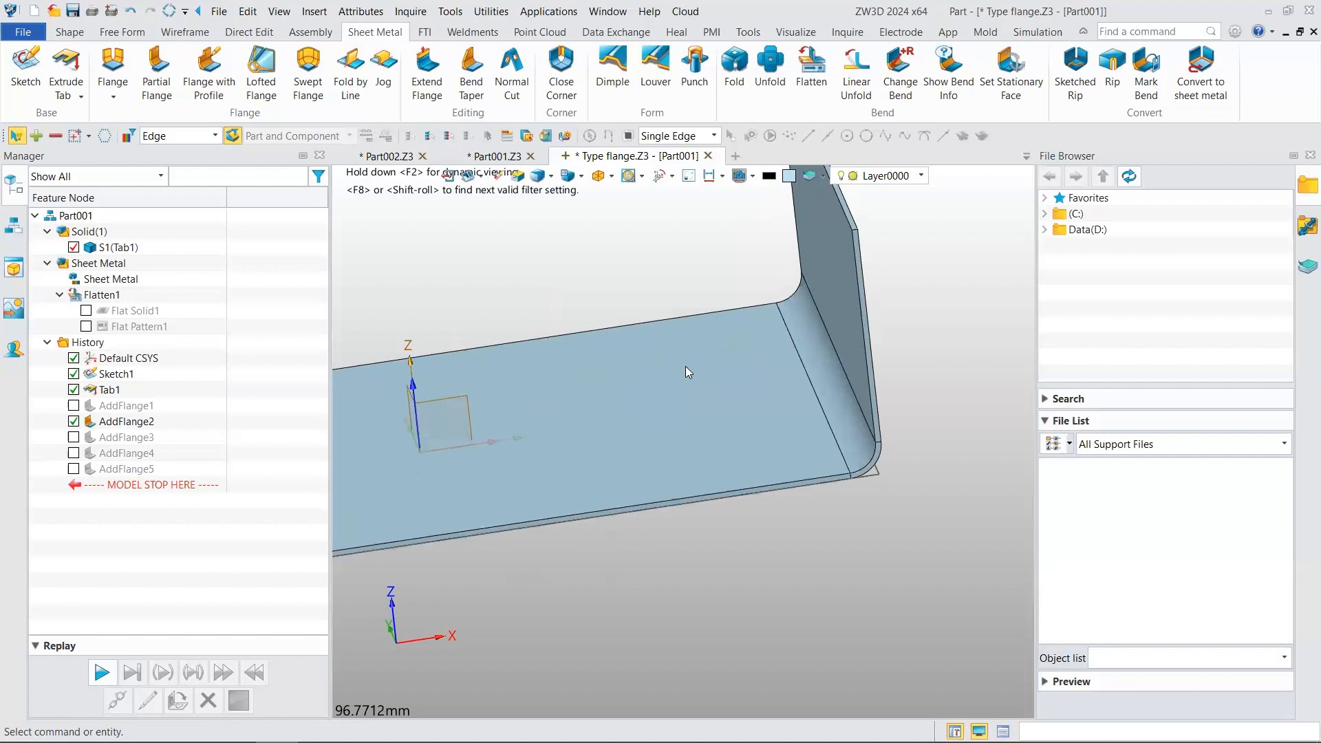
{"action": "double_click", "coordinate": [131, 421]}
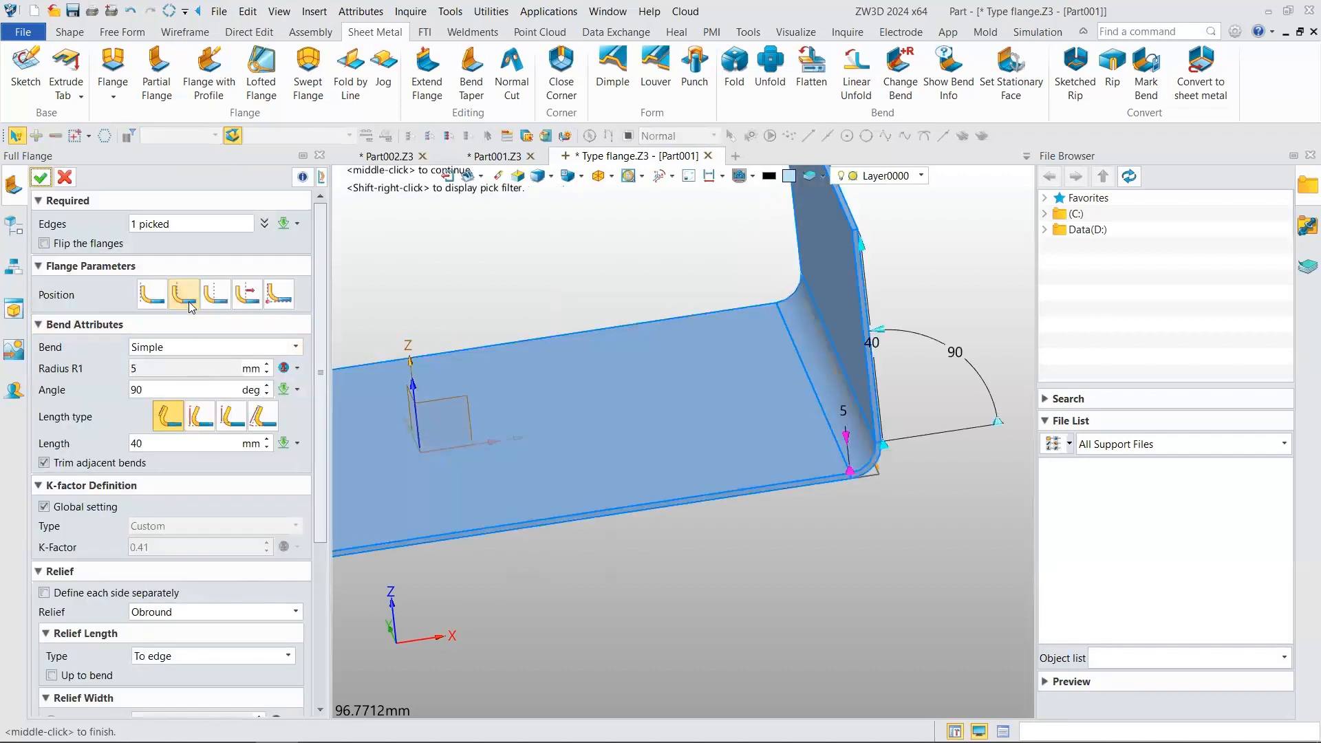
{"action": "left_click", "coordinate": [69, 178]}
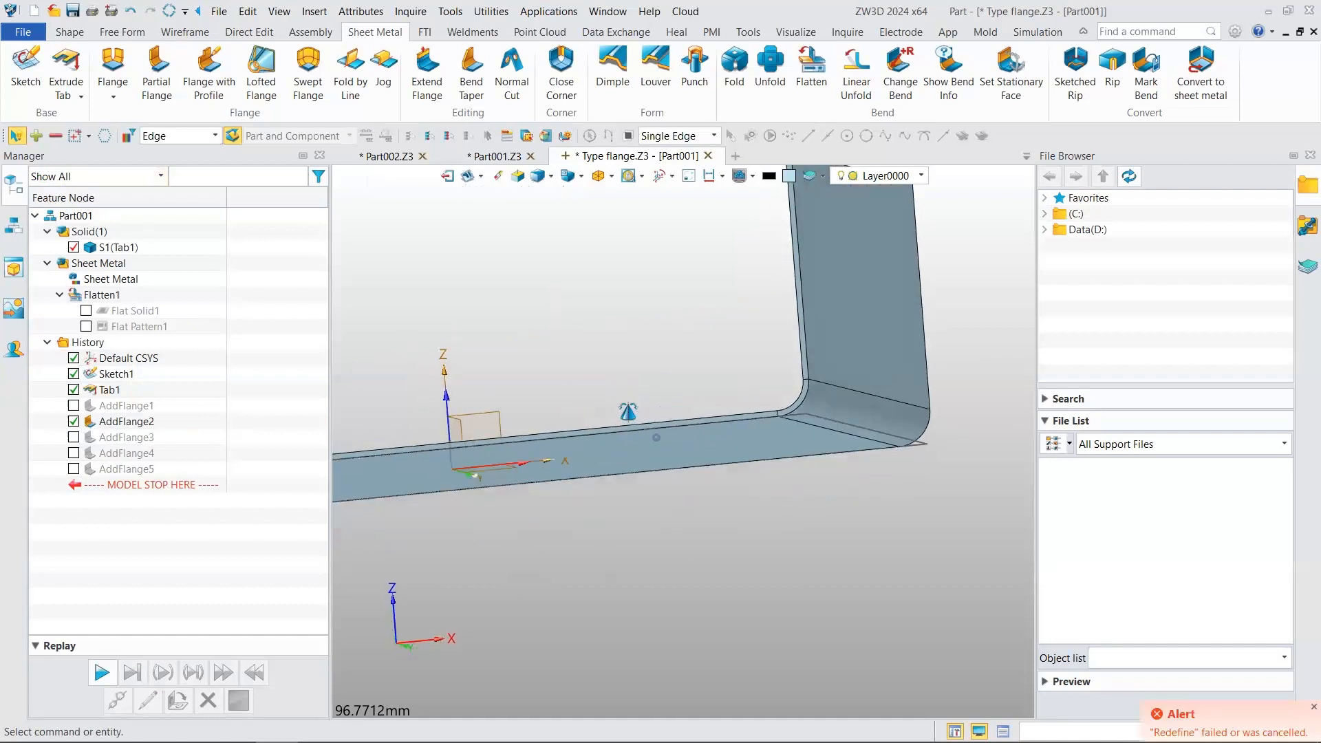
{"action": "scroll", "coordinate": [819, 423], "scroll_direction": "up", "scroll_amount": 2}
{"action": "scroll", "coordinate": [821, 425], "scroll_direction": "down", "scroll_amount": 1}
{"action": "right_click_drag", "start_coordinate": [821, 426], "coordinate": [827, 425]}
{"action": "scroll", "coordinate": [839, 450], "scroll_direction": "up", "scroll_amount": 1}
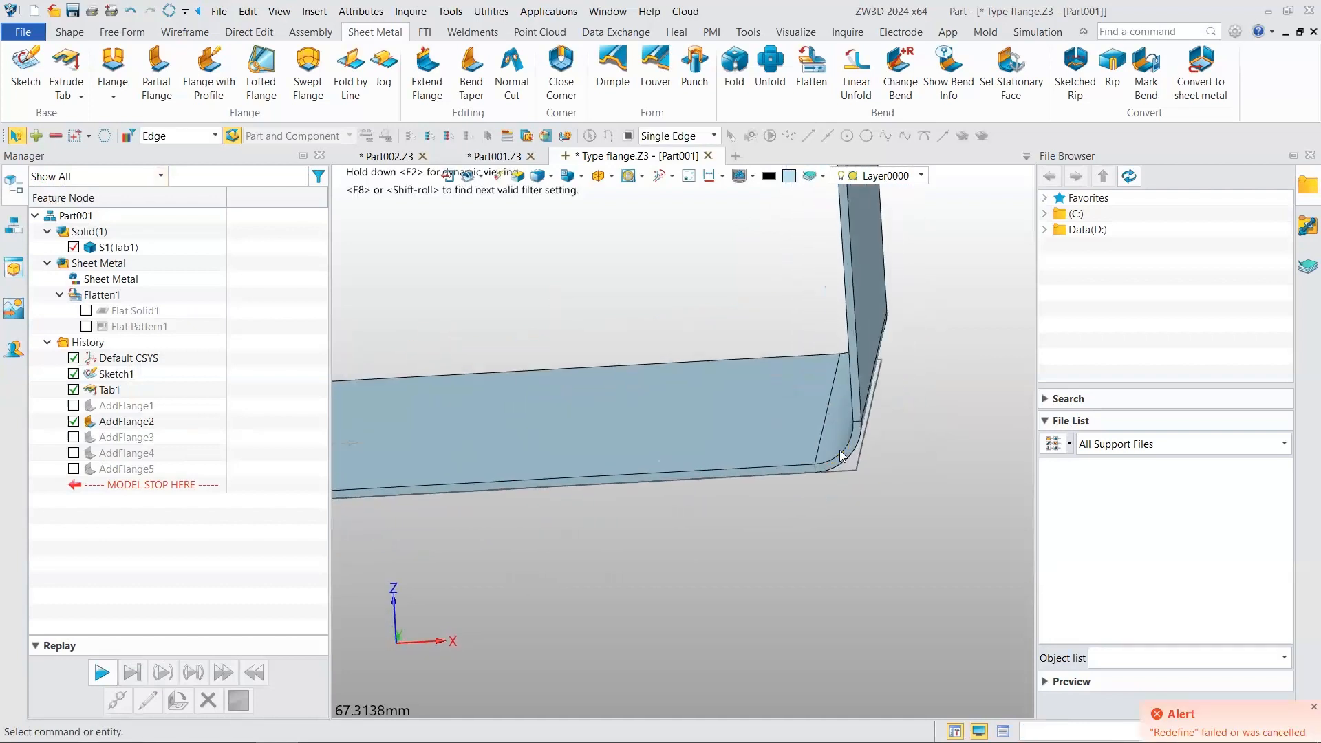
{"action": "double_click", "coordinate": [126, 421]}
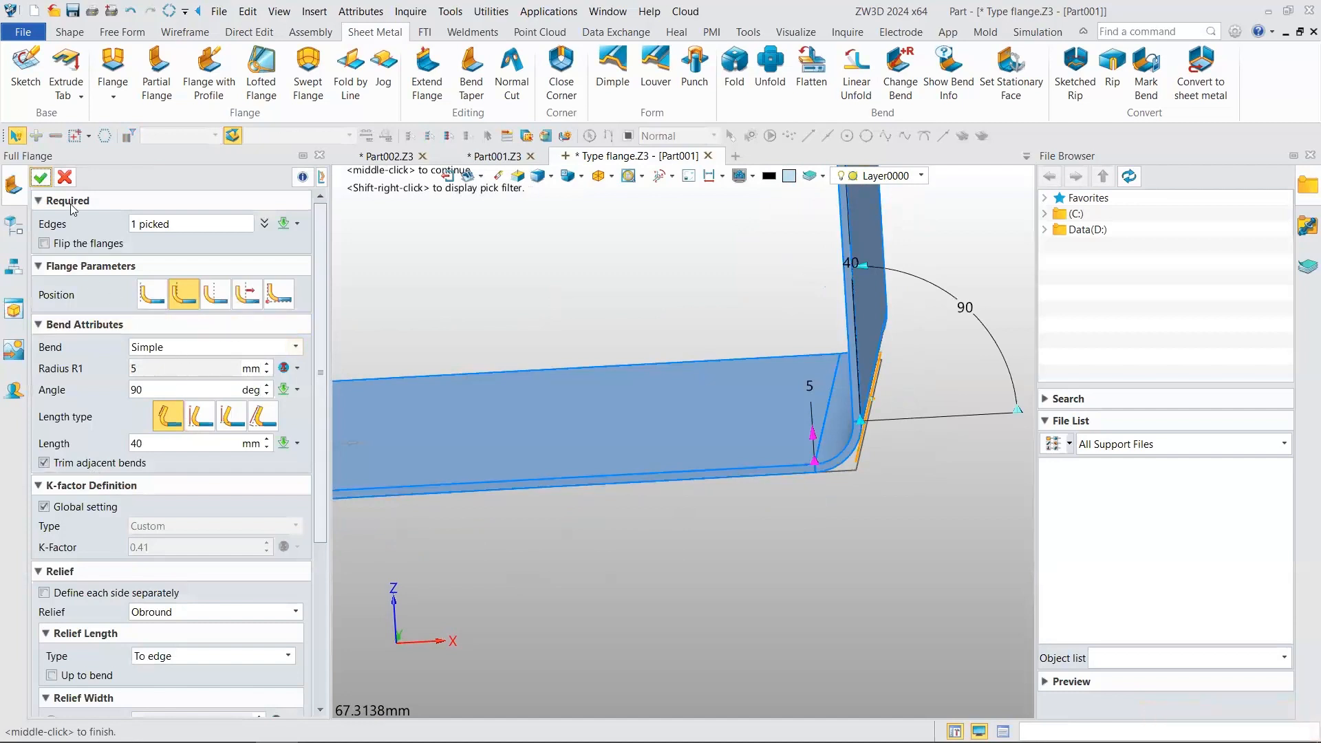
{"action": "left_click", "coordinate": [66, 178]}
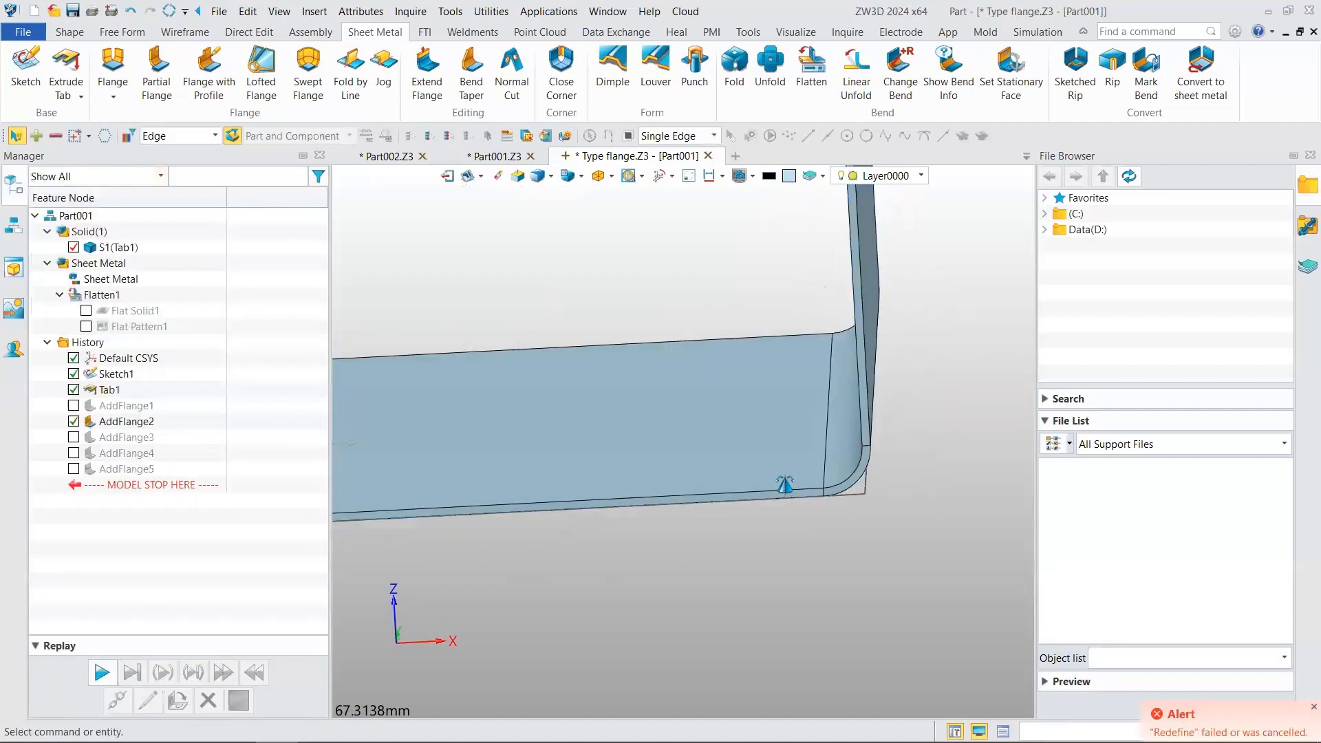
{"action": "scroll", "coordinate": [881, 489], "scroll_direction": "up", "scroll_amount": 2}
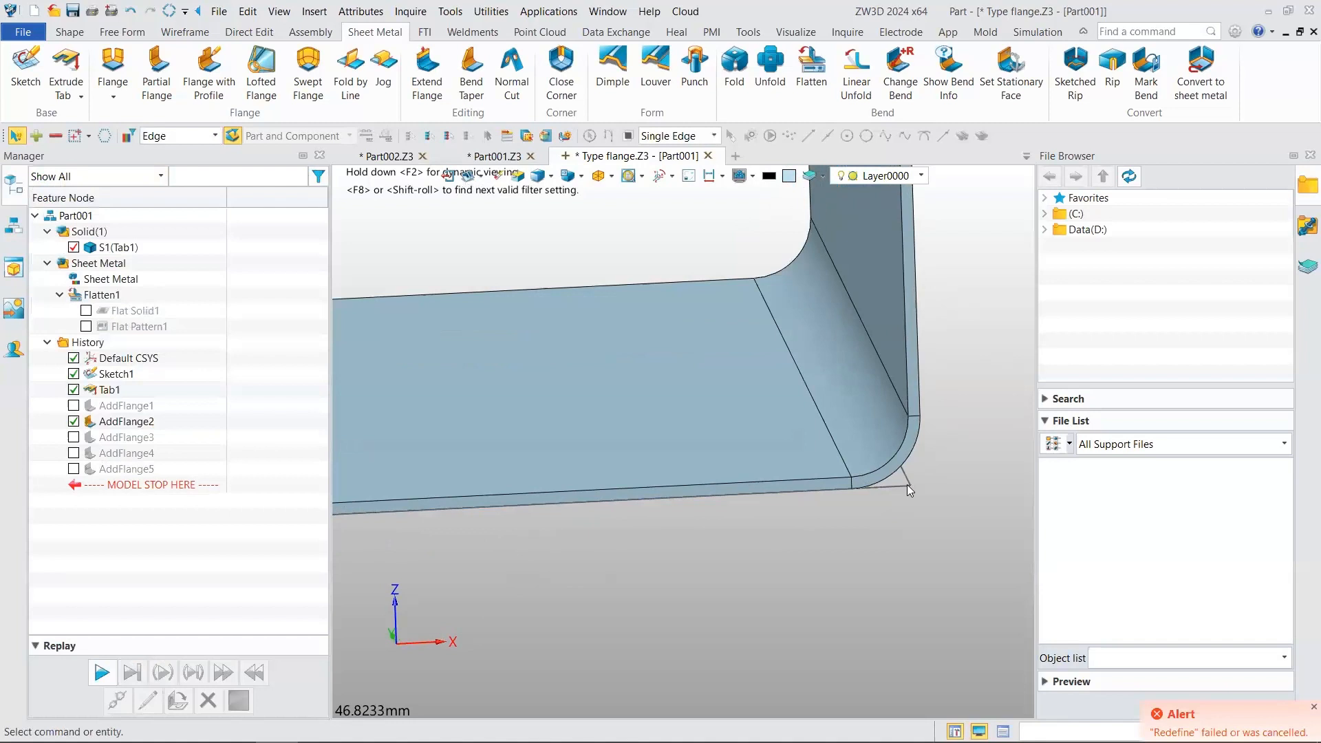
{"action": "scroll", "coordinate": [907, 484], "scroll_direction": "down", "scroll_amount": 2}
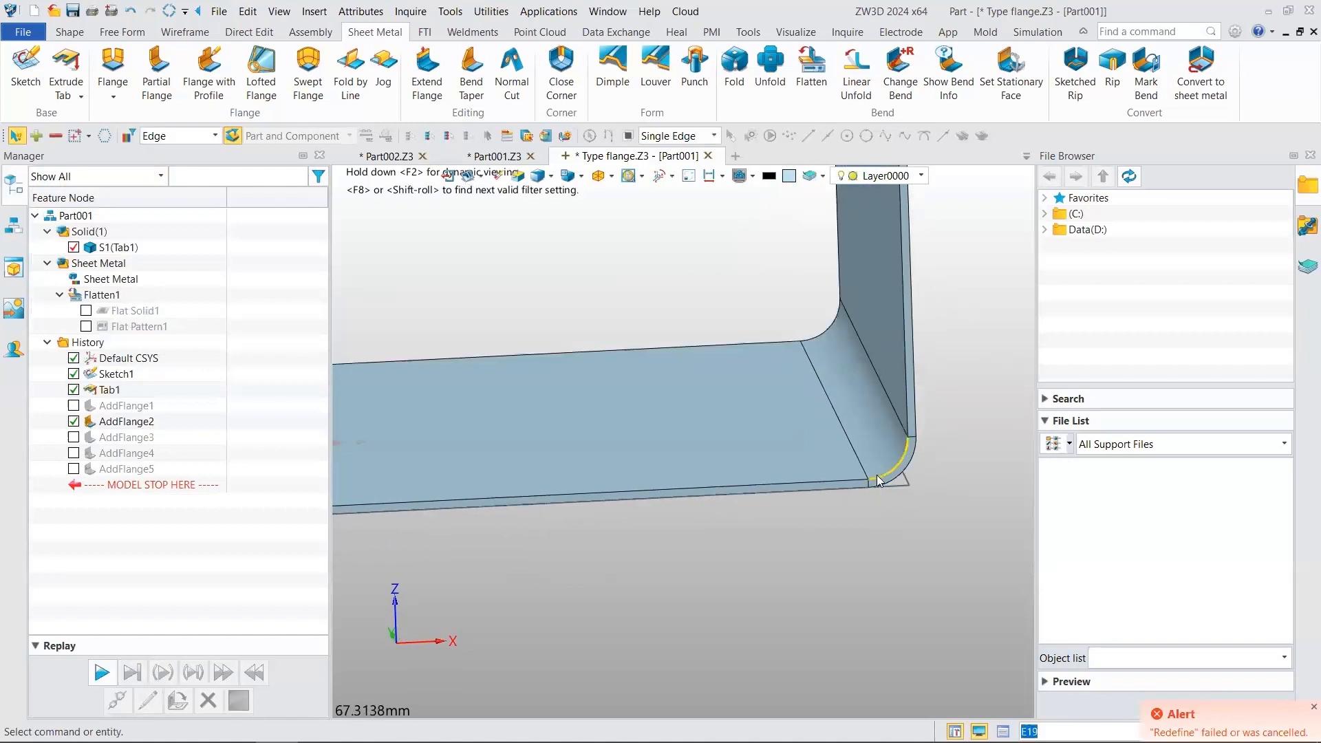
{"action": "scroll", "coordinate": [878, 481], "scroll_direction": "down", "scroll_amount": 4}
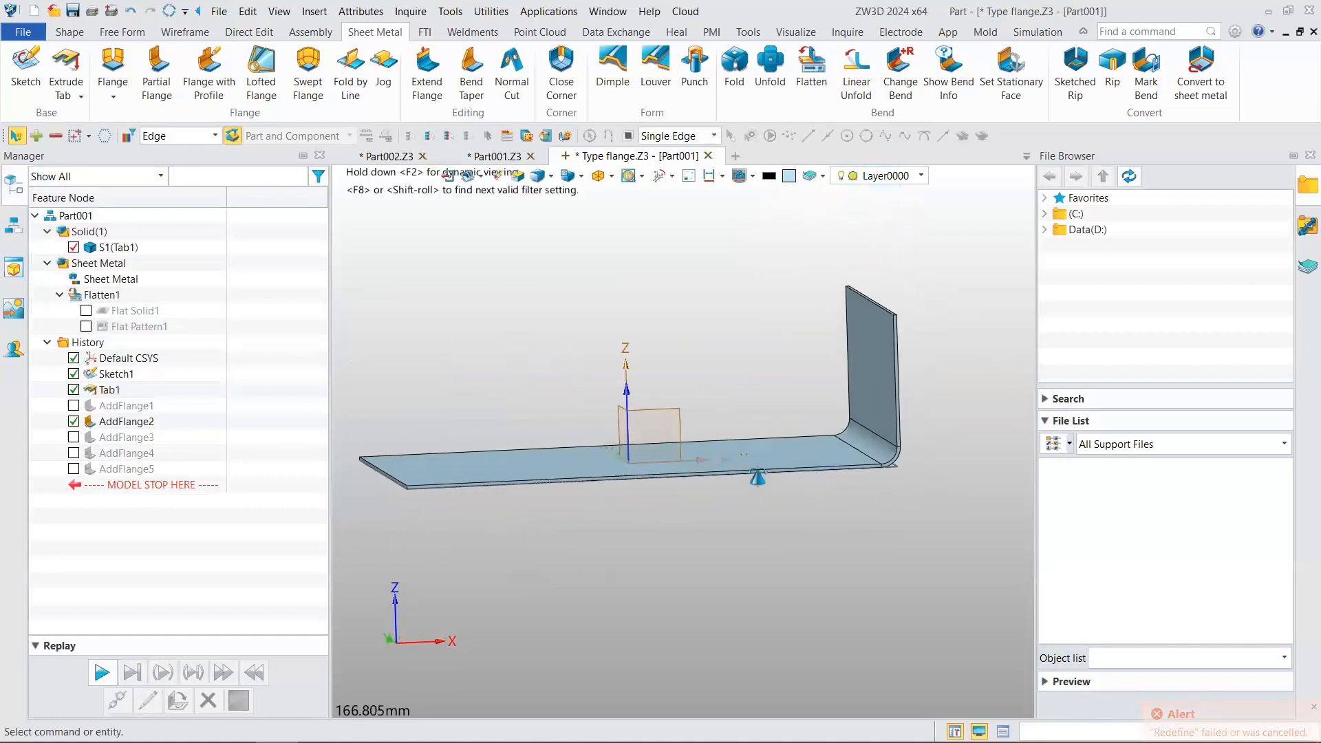
- Open Sketch1, check the tab profile's length and width dimensions, and exit the sketch without editing it
{"action": "scroll", "coordinate": [750, 483], "scroll_direction": "up", "scroll_amount": 3}
{"action": "double_click", "coordinate": [110, 374]}
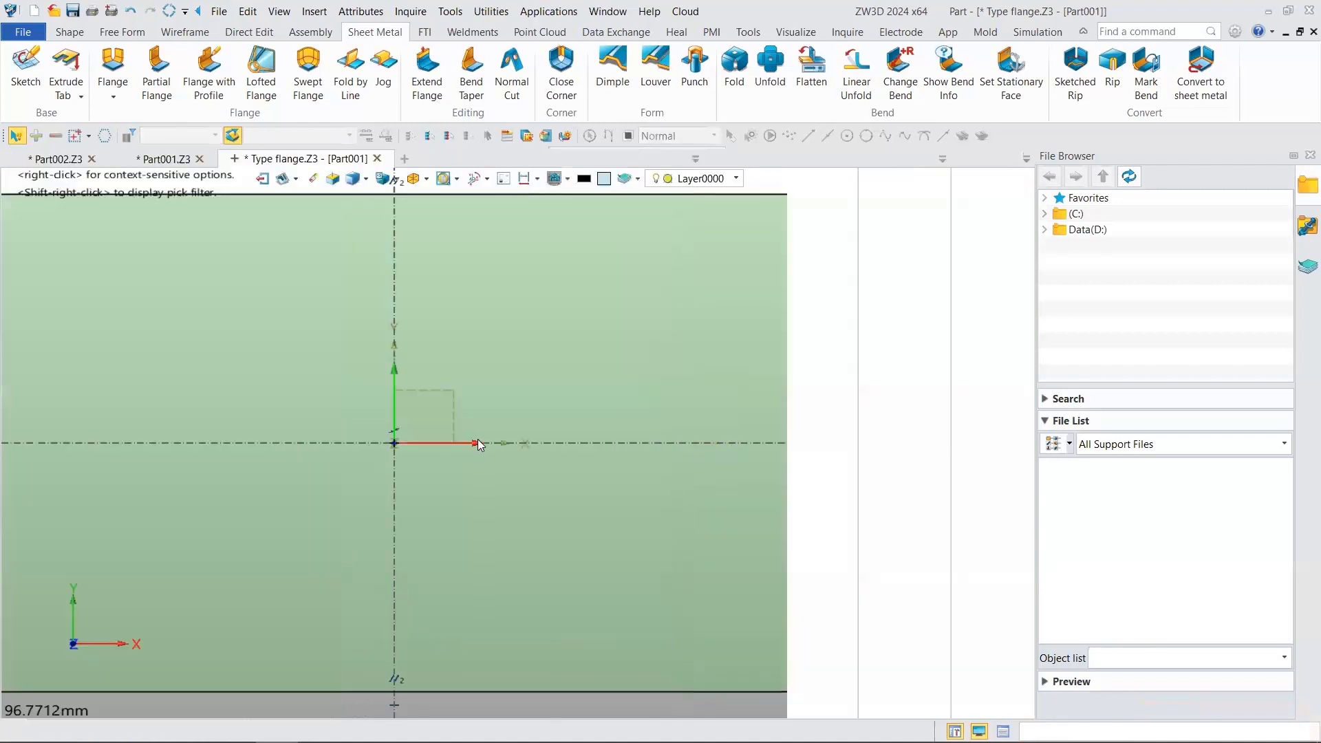
{"action": "scroll", "coordinate": [478, 439], "scroll_direction": "down", "scroll_amount": 8}
{"action": "middle_click_drag", "start_coordinate": [476, 487], "coordinate": [485, 430]}
{"action": "scroll", "coordinate": [485, 431], "scroll_direction": "up", "scroll_amount": 7}
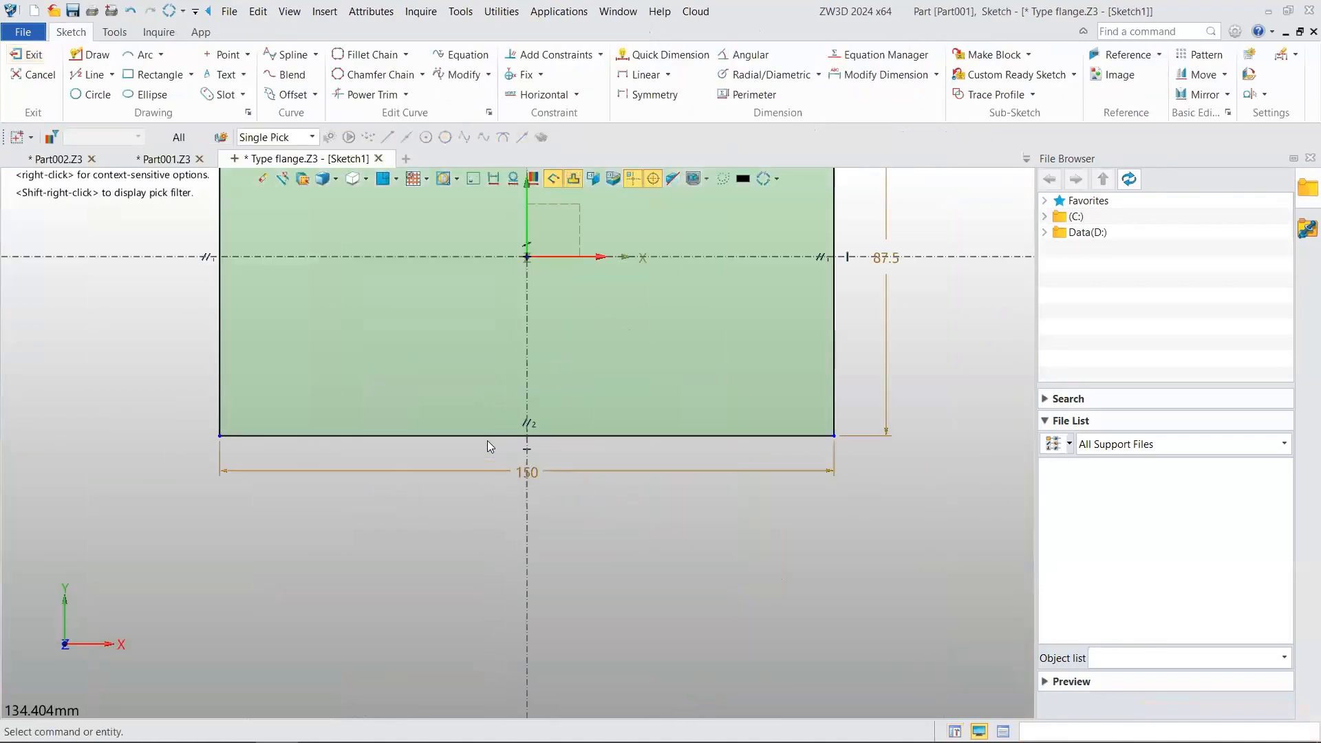
{"action": "scroll", "coordinate": [487, 440], "scroll_direction": "down", "scroll_amount": 3}
{"action": "left_click", "coordinate": [28, 55]}
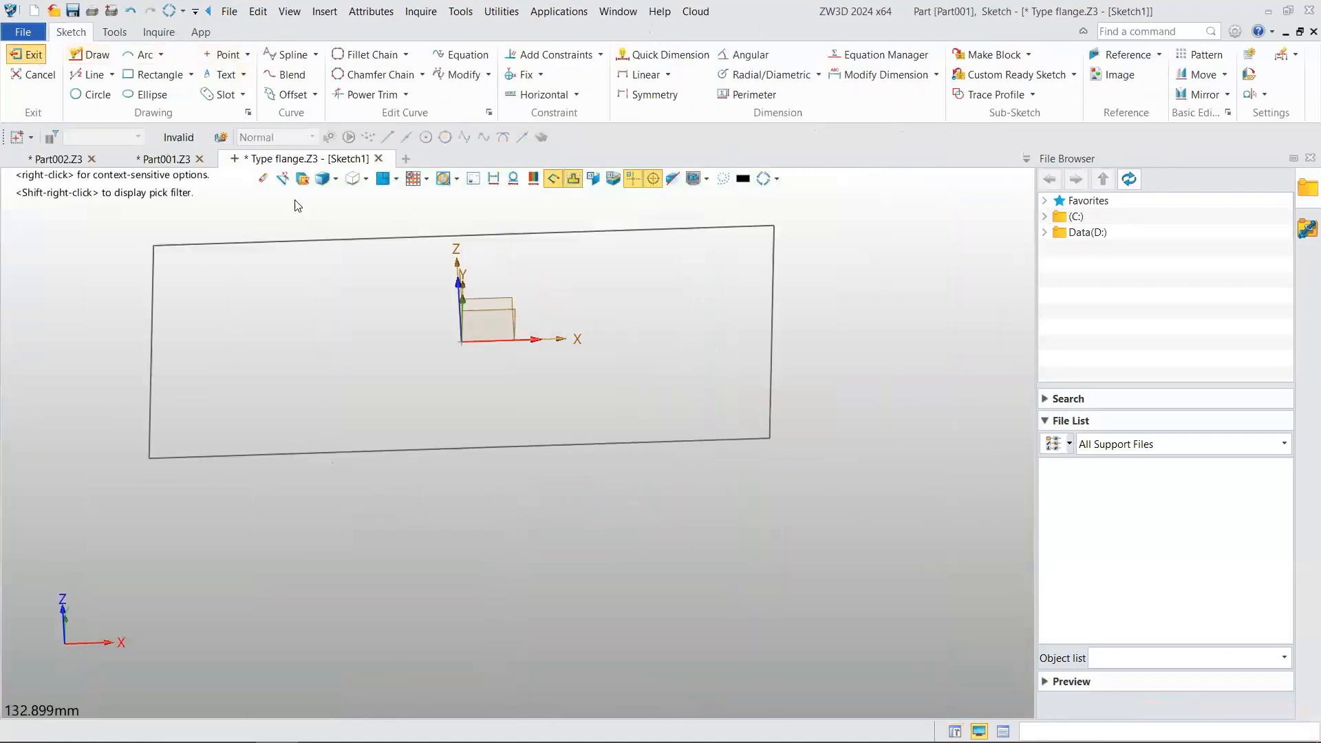
- Recheck AddFlange2's selected position option, cancel without changes, and inspect the bend up close
{"action": "double_click", "coordinate": [118, 421]}
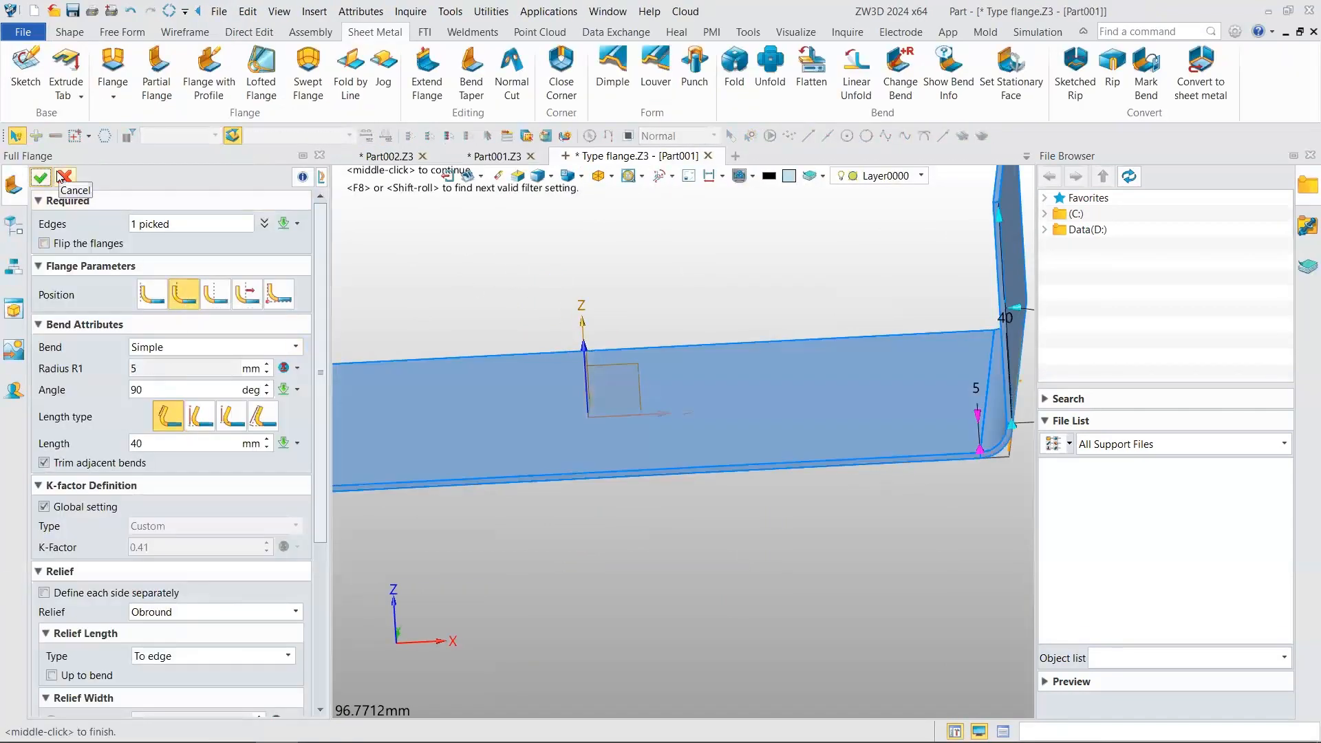
{"action": "key", "text": "Escape"}
{"action": "scroll", "coordinate": [767, 403], "scroll_direction": "up", "scroll_amount": 5}
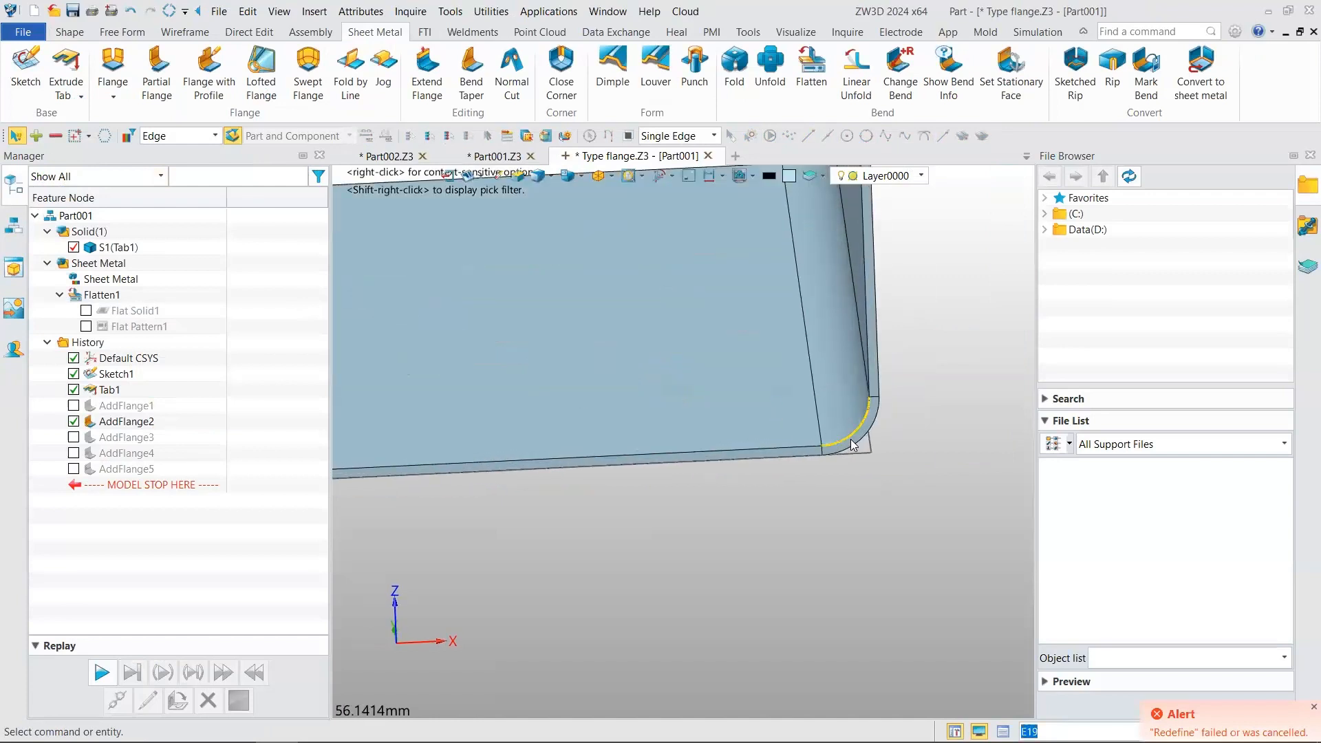
{"action": "scroll", "coordinate": [737, 418], "scroll_direction": "down", "scroll_amount": 5}
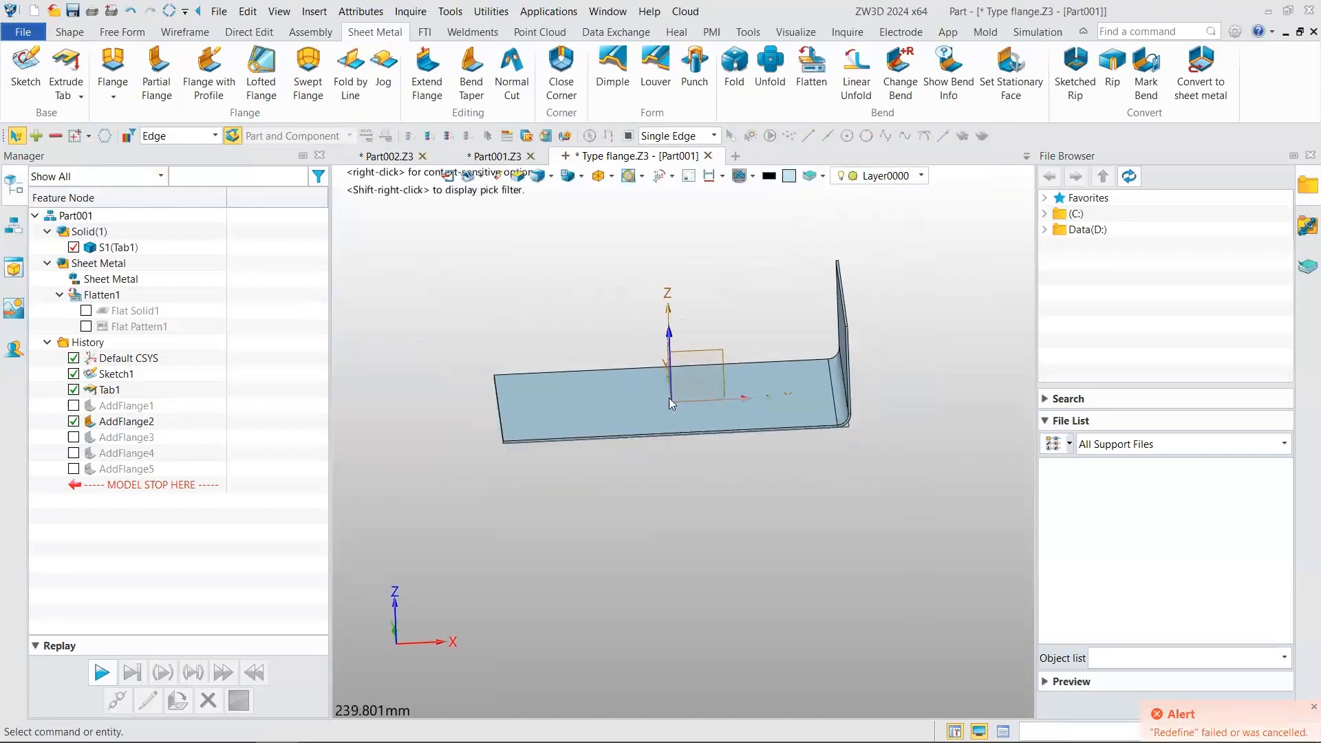
- Measure the point-to-point distance along the tab's front edge from the free corner to the start of the flange bend, and close the measurement
{"action": "left_click", "coordinate": [847, 31]}
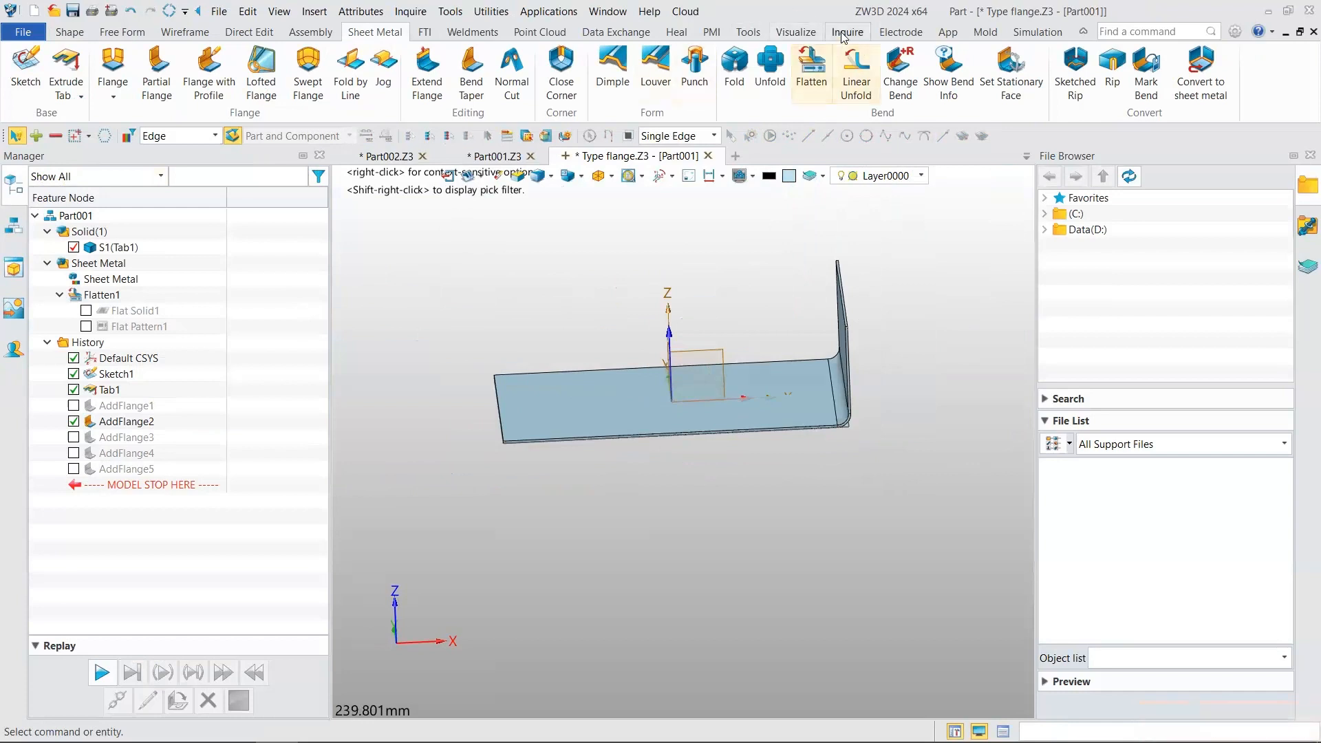
{"action": "left_click", "coordinate": [80, 66]}
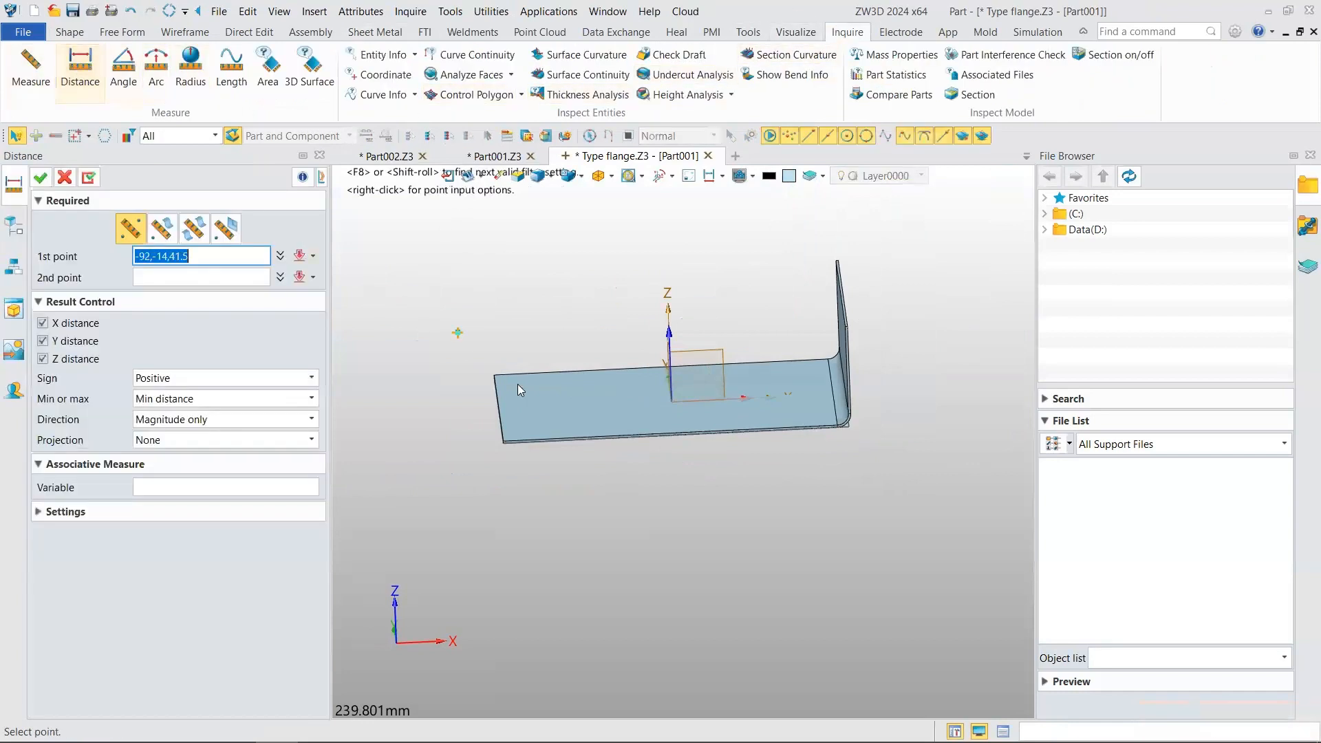
{"action": "scroll", "coordinate": [518, 384], "scroll_direction": "up", "scroll_amount": 3}
{"action": "scroll", "coordinate": [501, 422], "scroll_direction": "up", "scroll_amount": 7}
{"action": "left_click", "coordinate": [494, 571]}
{"action": "scroll", "coordinate": [714, 439], "scroll_direction": "down", "scroll_amount": 3}
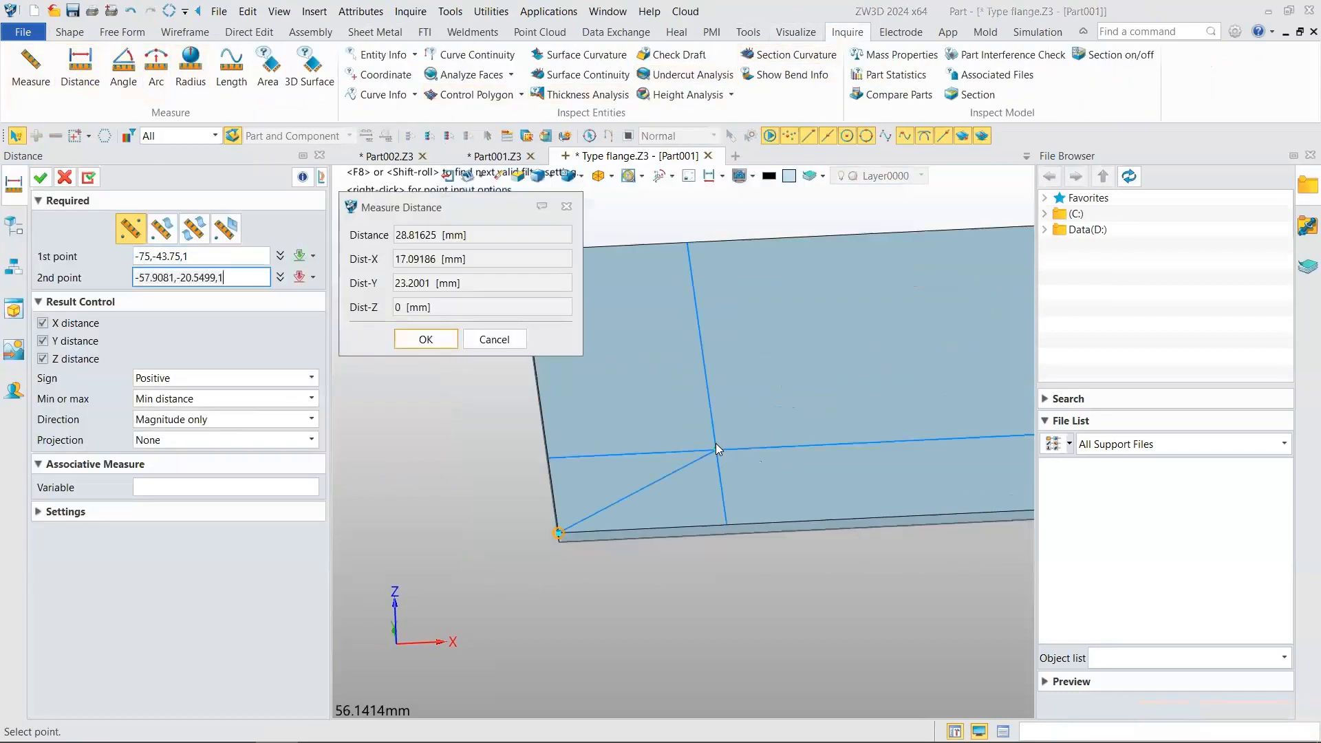
{"action": "middle_click_drag", "start_coordinate": [713, 433], "coordinate": [410, 369]}
{"action": "scroll", "coordinate": [875, 354], "scroll_direction": "down", "scroll_amount": 2}
{"action": "middle_click_drag", "start_coordinate": [875, 353], "coordinate": [598, 369]}
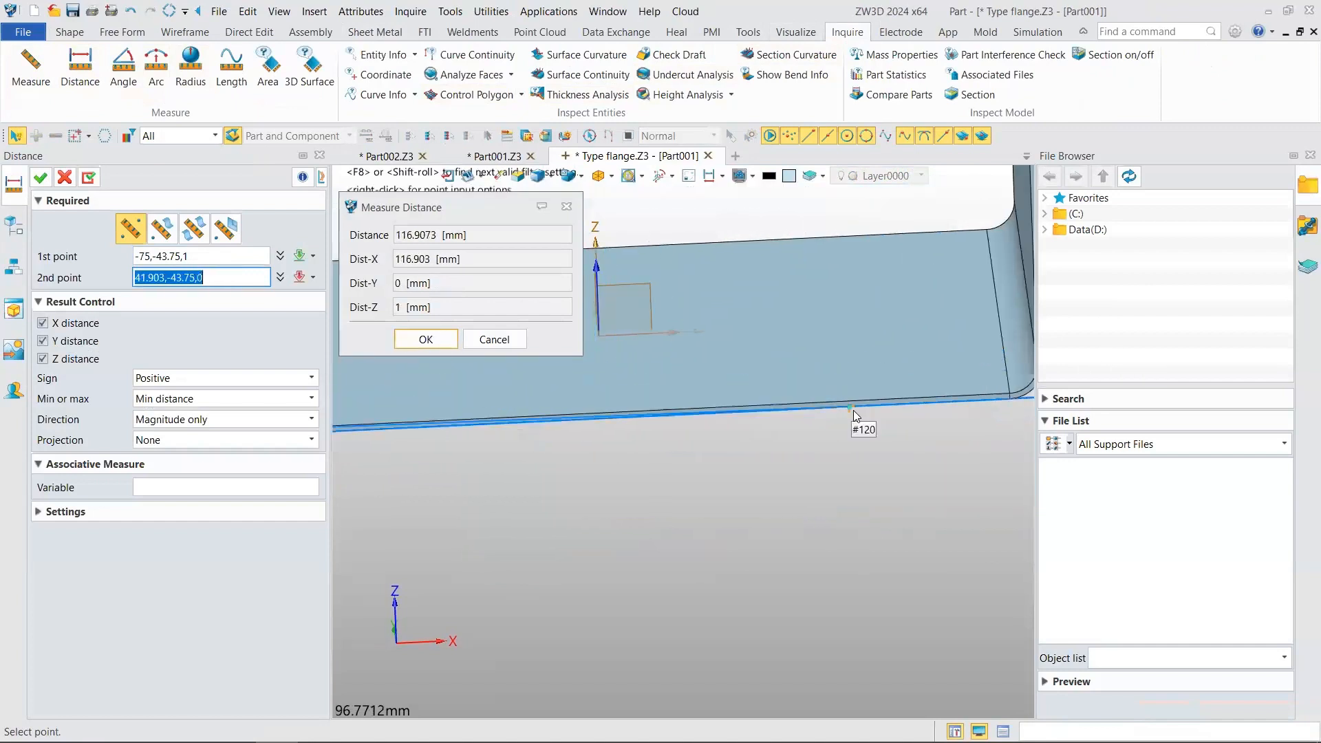
{"action": "scroll", "coordinate": [838, 409], "scroll_direction": "up", "scroll_amount": 3}
{"action": "middle_click_drag", "start_coordinate": [838, 409], "coordinate": [677, 374]}
{"action": "scroll", "coordinate": [677, 373], "scroll_direction": "up", "scroll_amount": 1}
{"action": "middle_click_drag", "start_coordinate": [962, 336], "coordinate": [780, 347]}
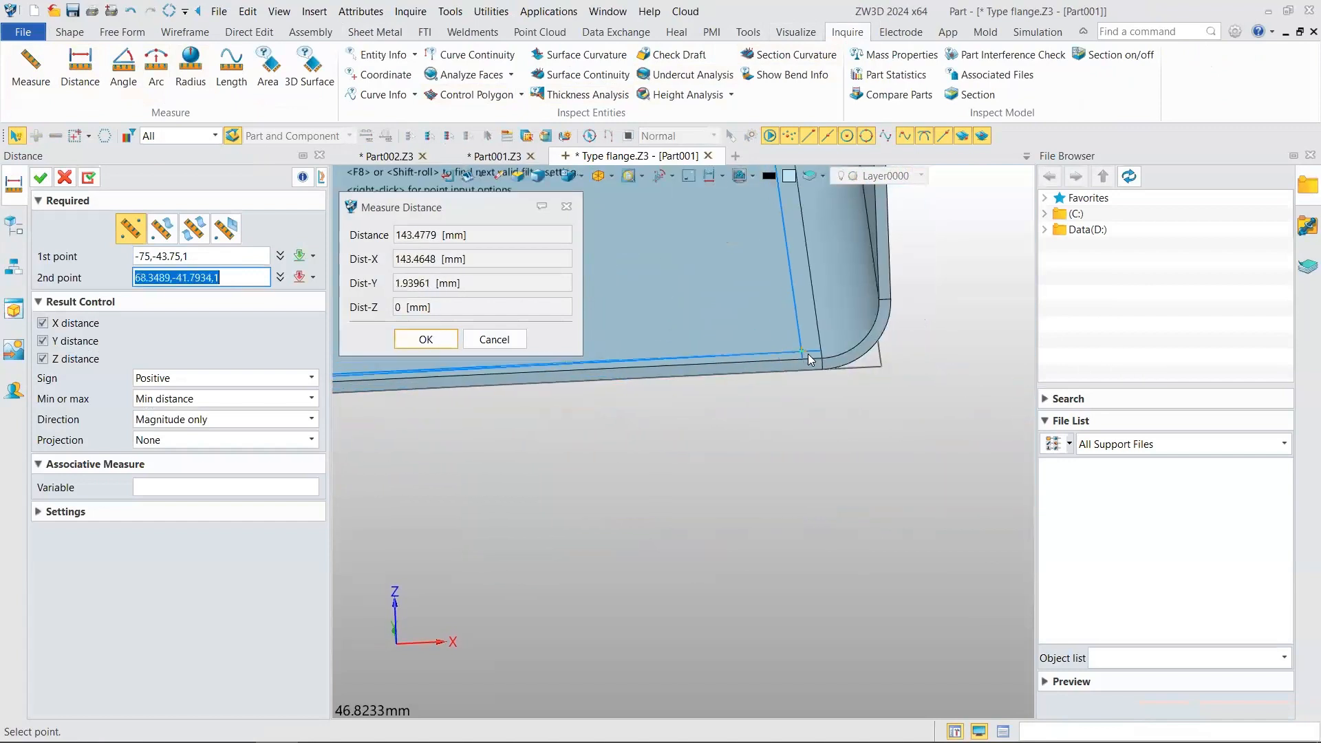
{"action": "left_click", "coordinate": [821, 359]}
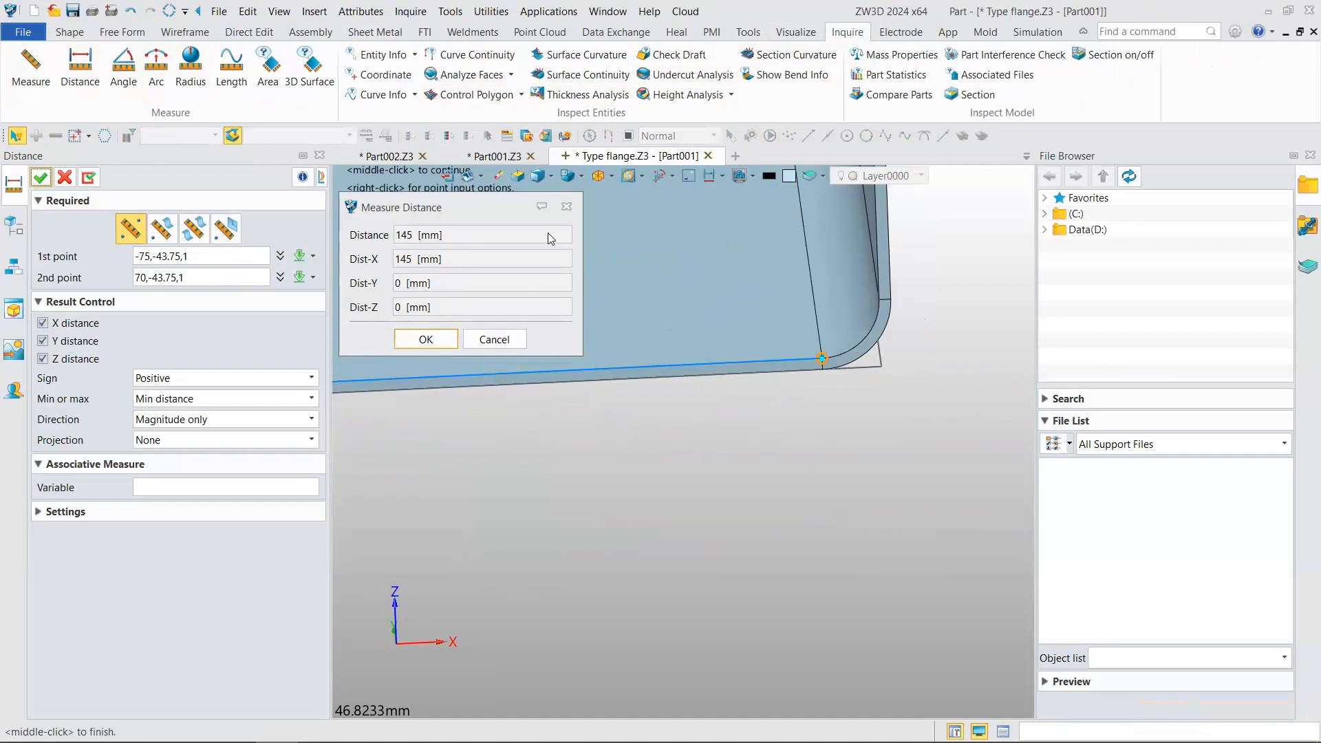
{"action": "scroll", "coordinate": [672, 284], "scroll_direction": "down", "scroll_amount": 8}
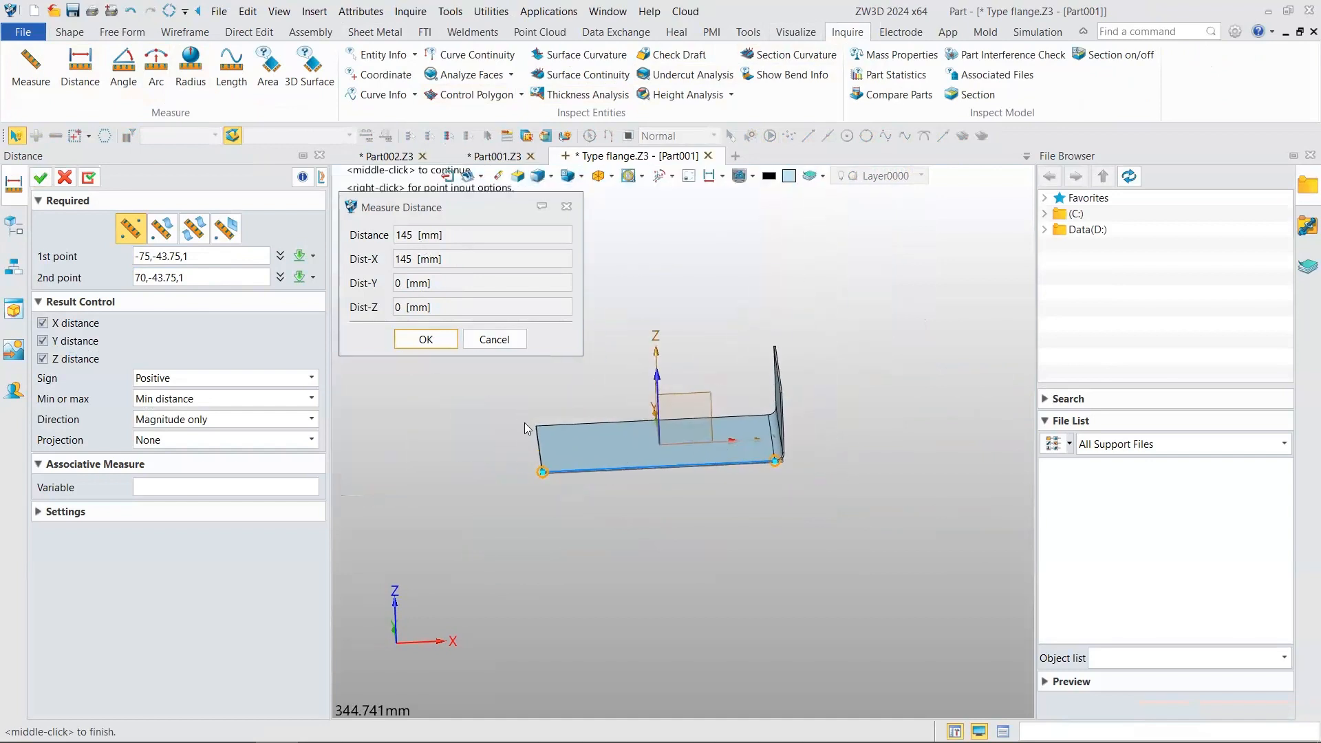
{"action": "scroll", "coordinate": [760, 456], "scroll_direction": "up", "scroll_amount": 6}
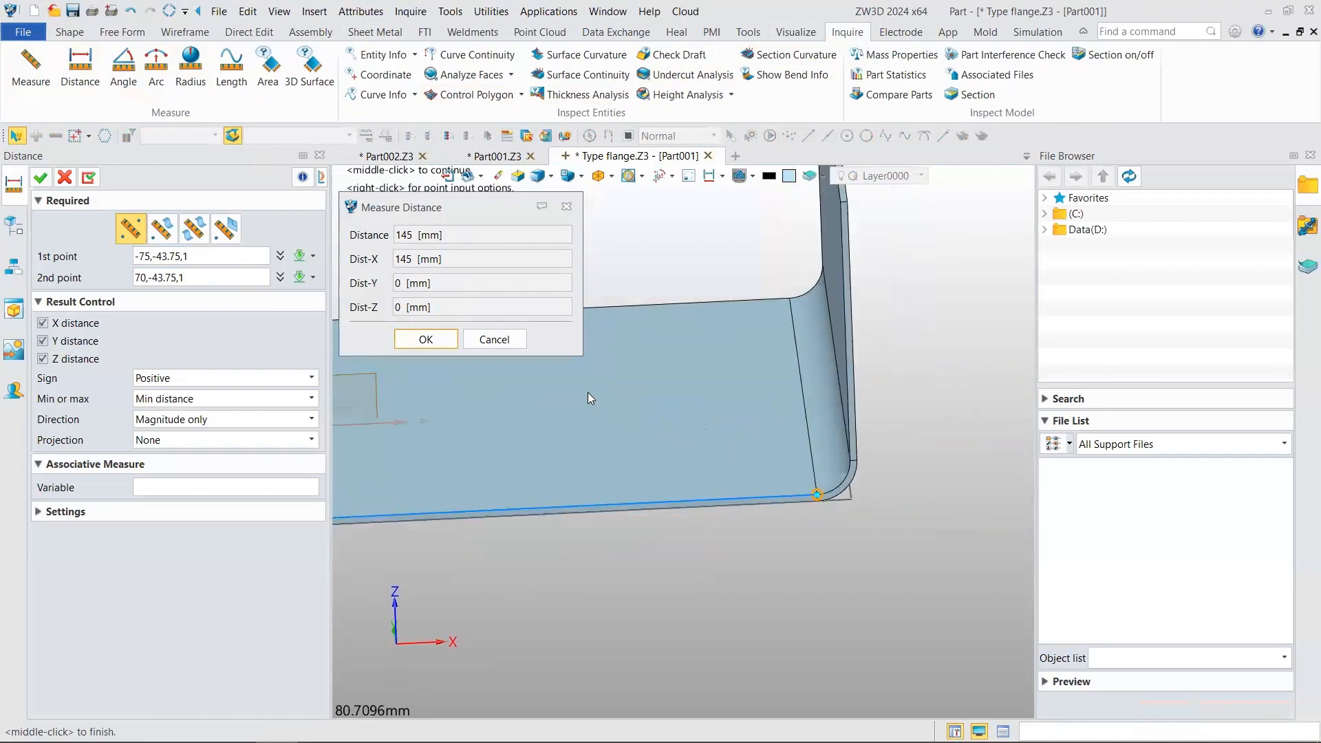
{"action": "left_click", "coordinate": [436, 348]}
{"action": "scroll", "coordinate": [633, 421], "scroll_direction": "down", "scroll_amount": 2}
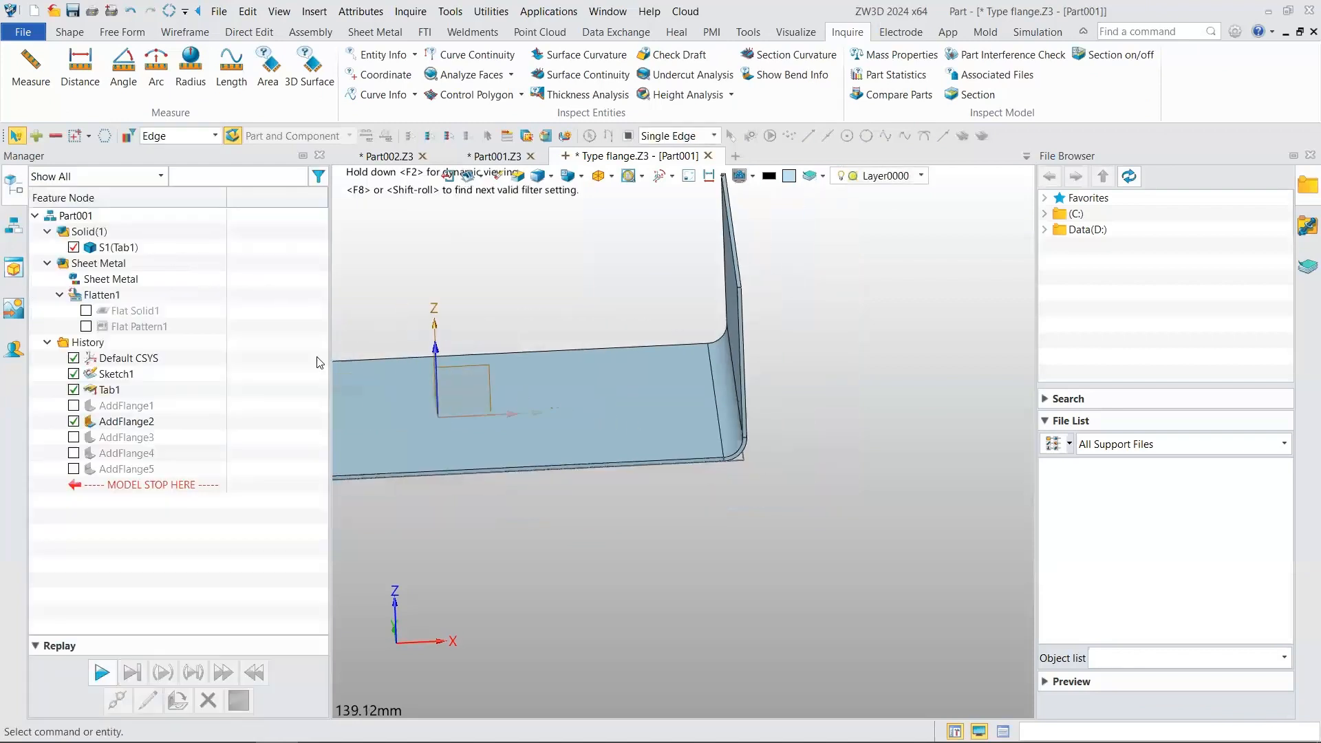
- Suppress AddFlange2, activate AddFlange3 in the history, and inspect AddFlange3's position option and bend at the tab edge
{"action": "left_click", "coordinate": [75, 423]}
{"action": "left_click", "coordinate": [75, 422]}
{"action": "left_click", "coordinate": [73, 437]}
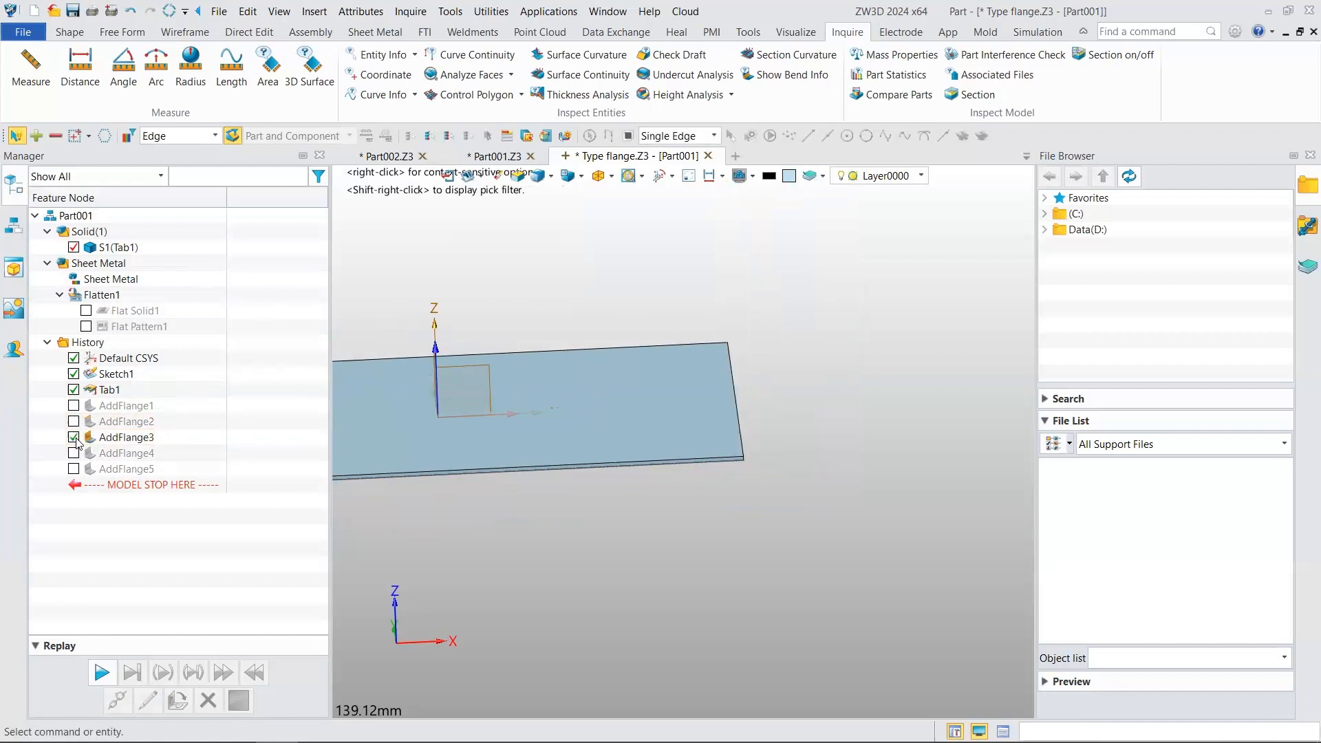
{"action": "double_click", "coordinate": [205, 438]}
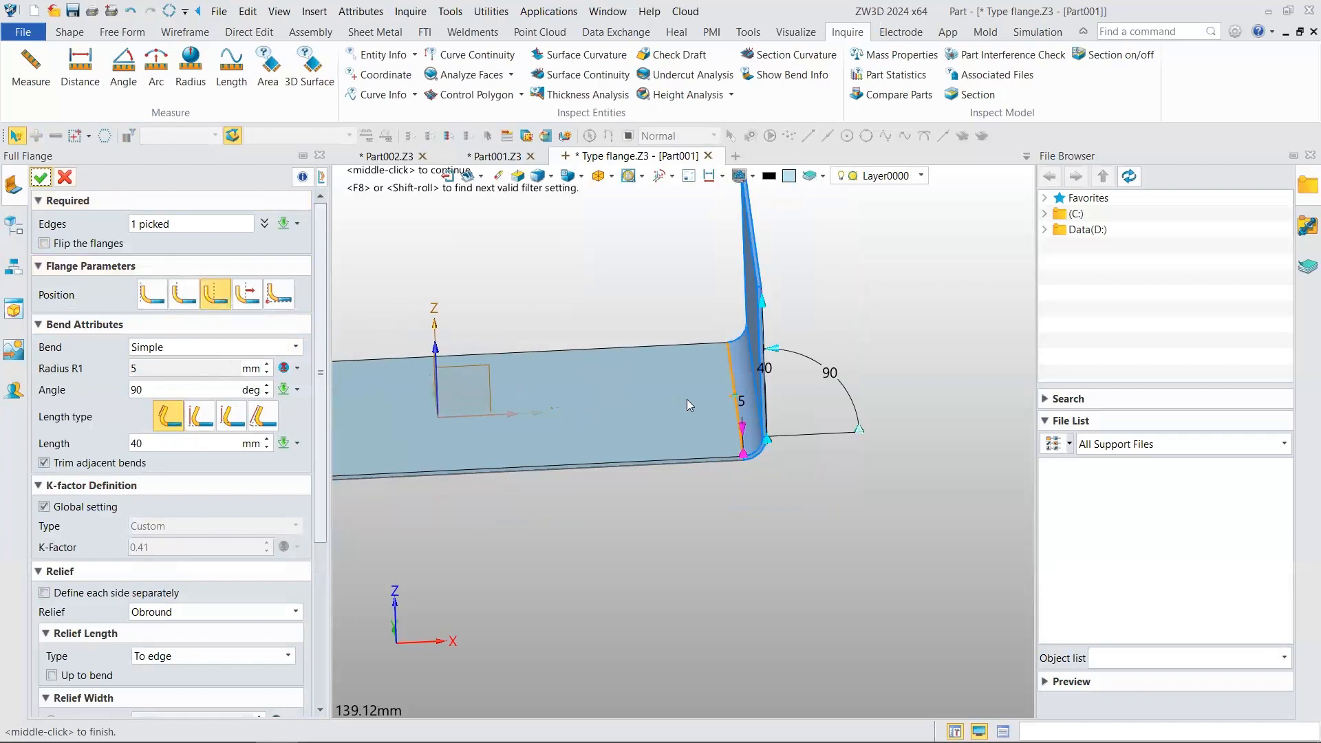
{"action": "scroll", "coordinate": [735, 446], "scroll_direction": "up", "scroll_amount": 2}
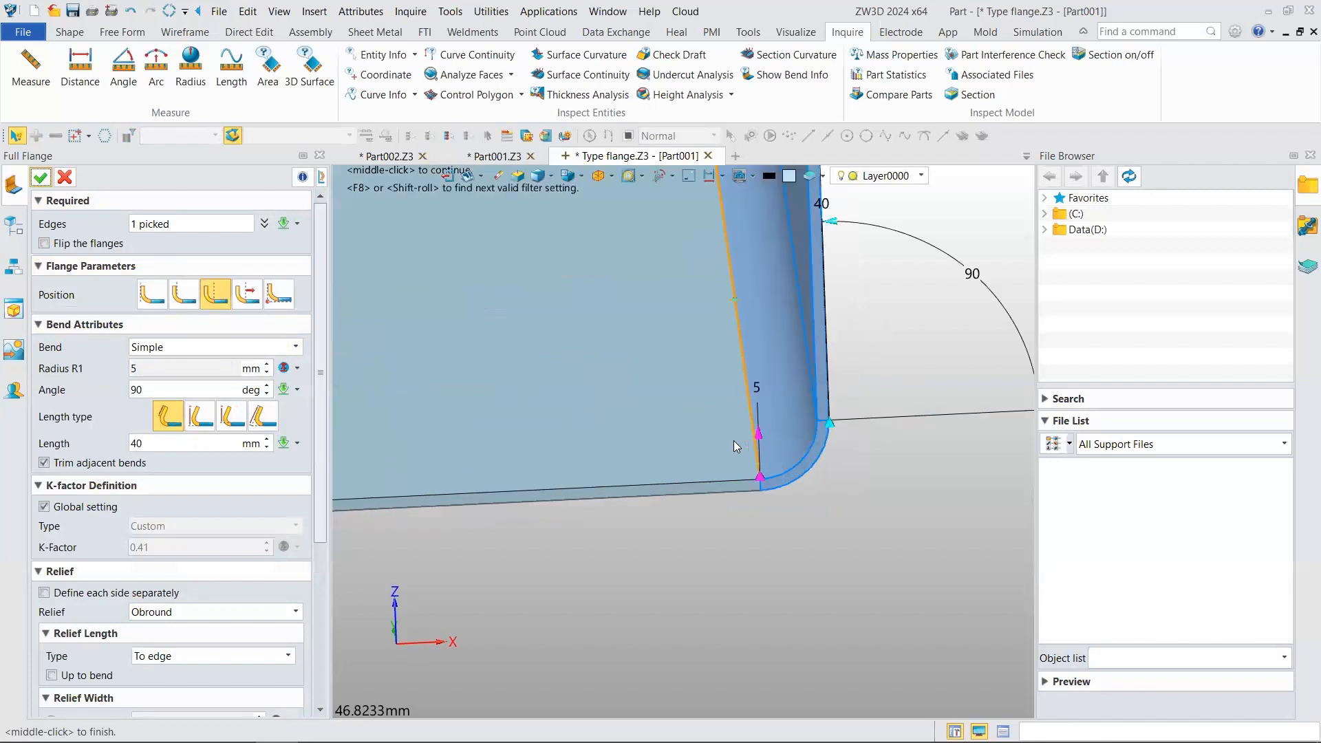
{"action": "scroll", "coordinate": [733, 441], "scroll_direction": "down", "scroll_amount": 5}
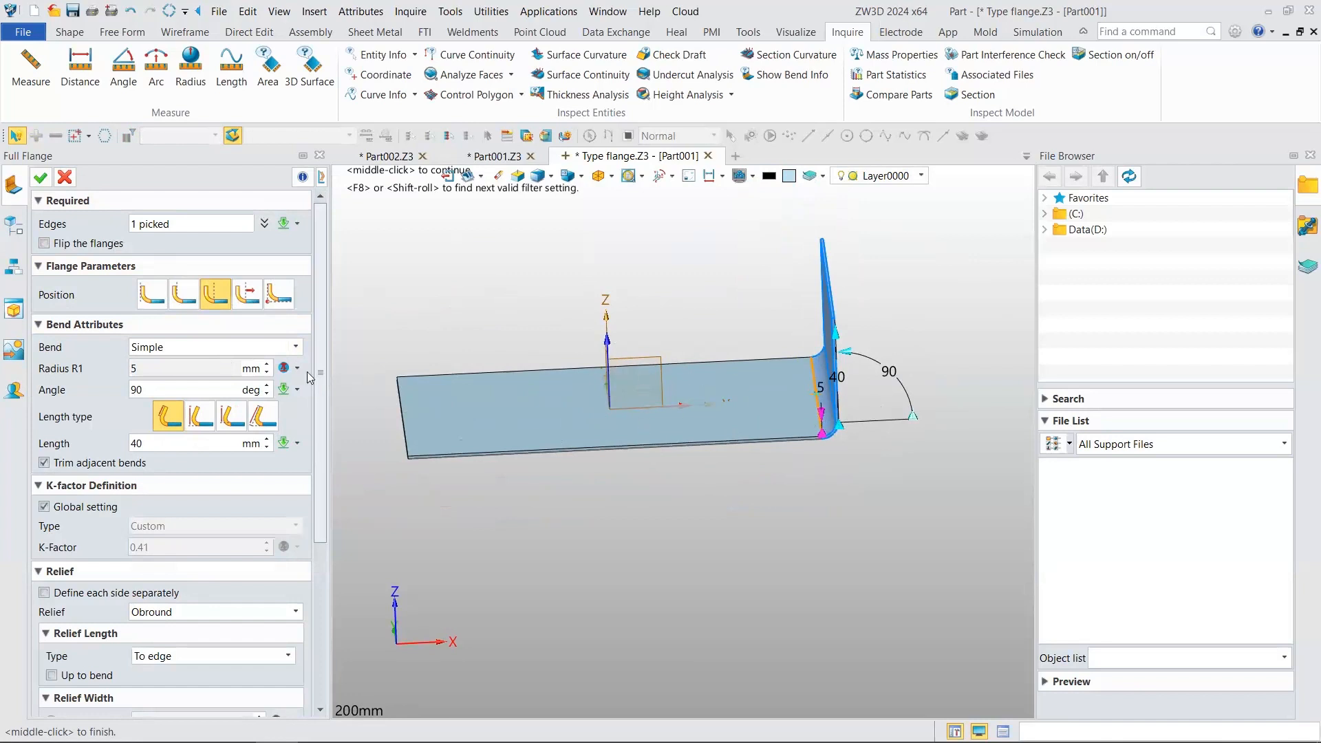
- Measure the point-to-point distance along the tab's front edge from the free corner to the start of AddFlange3's bend, and close the measurement
{"action": "left_click", "coordinate": [80, 66]}
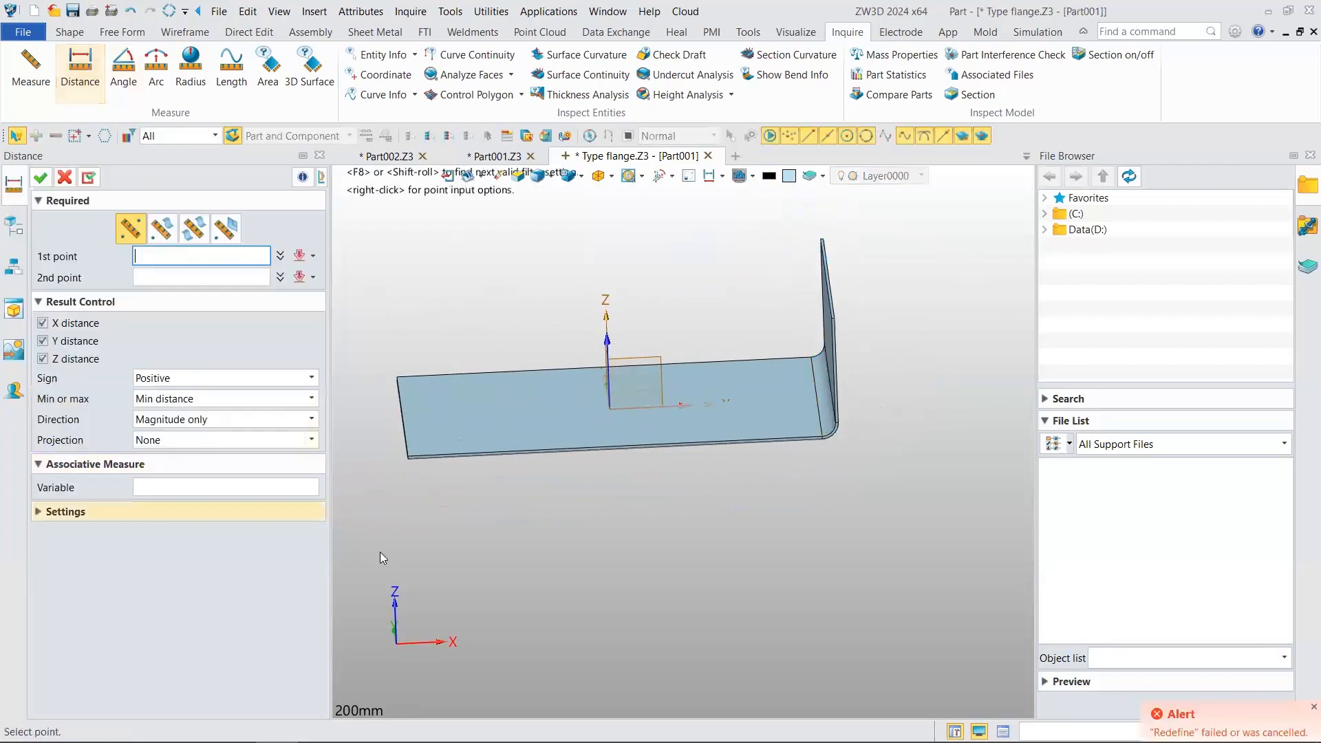
{"action": "scroll", "coordinate": [456, 446], "scroll_direction": "up", "scroll_amount": 5}
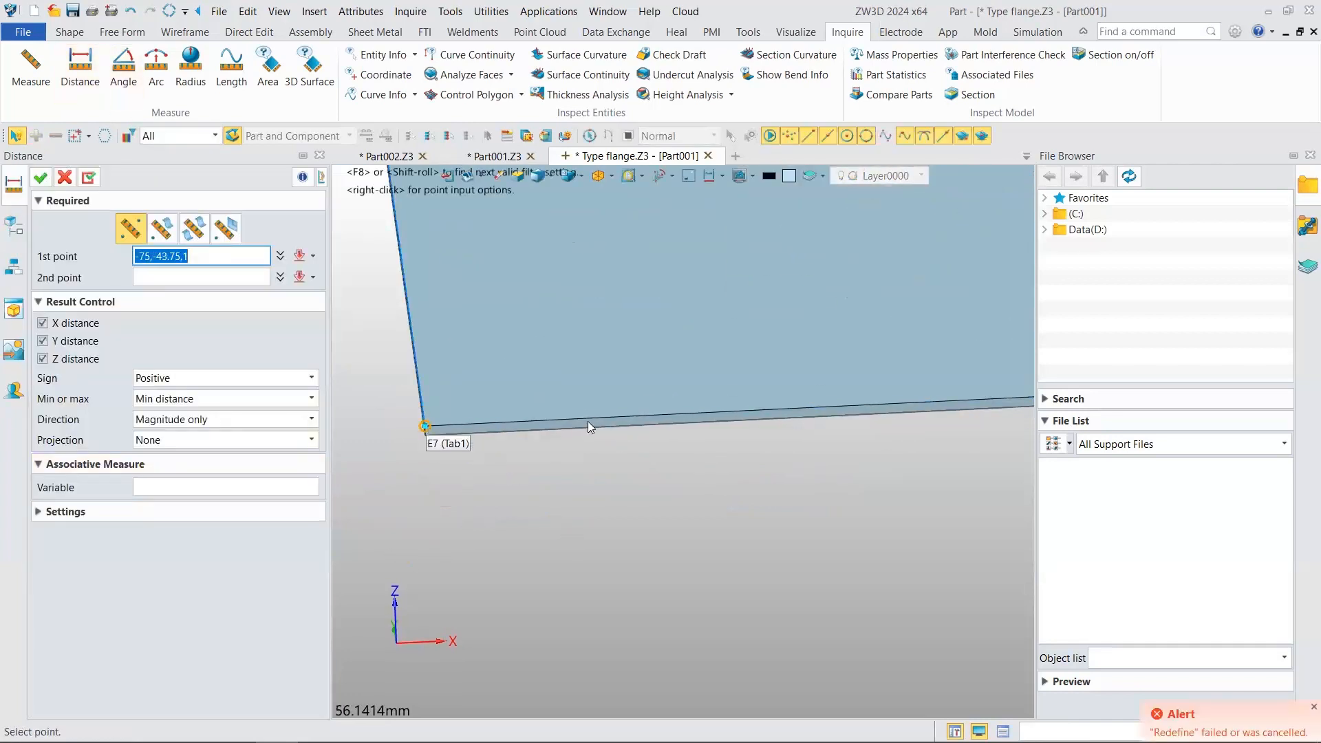
{"action": "left_click", "coordinate": [589, 427]}
{"action": "scroll", "coordinate": [589, 427], "scroll_direction": "down", "scroll_amount": 2}
{"action": "scroll", "coordinate": [866, 428], "scroll_direction": "up", "scroll_amount": 2}
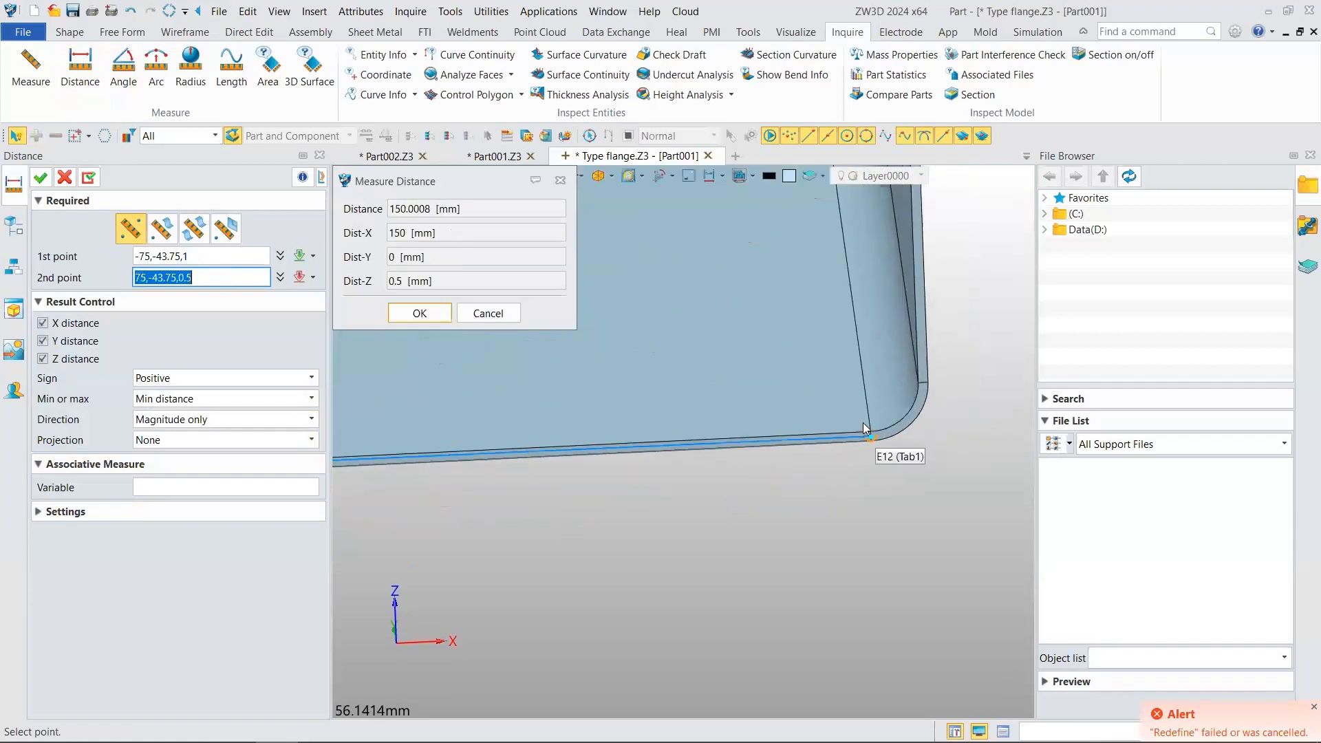
{"action": "scroll", "coordinate": [866, 428], "scroll_direction": "up", "scroll_amount": 1}
{"action": "left_click", "coordinate": [869, 431]}
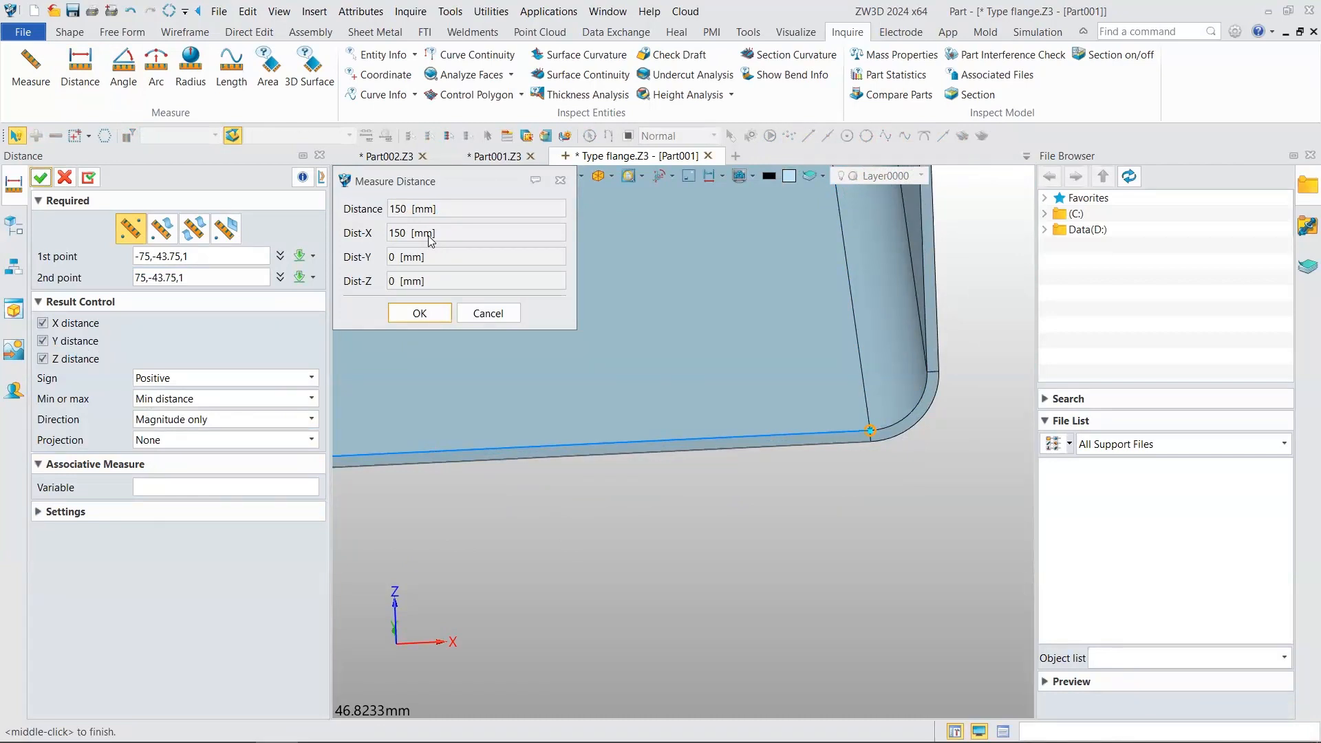
{"action": "left_click", "coordinate": [473, 311]}
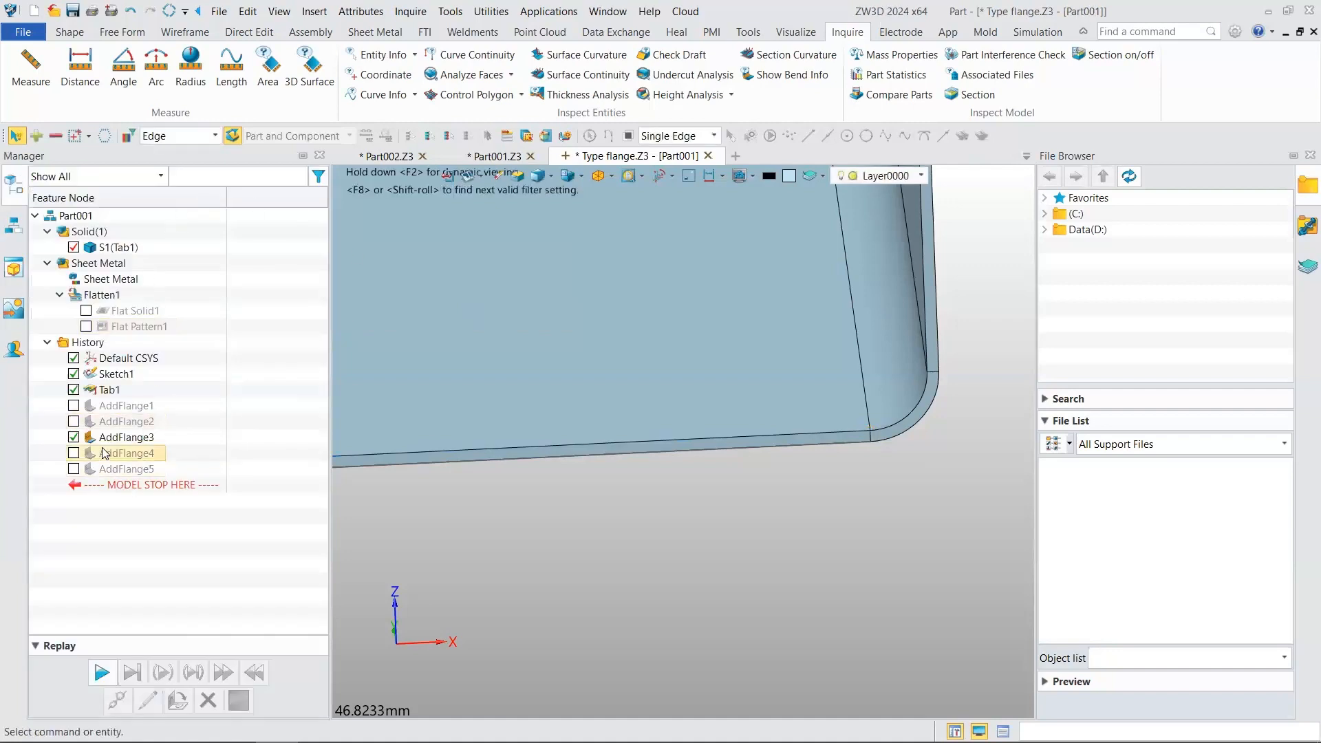
- Suppress AddFlange3 and activate AddFlange4 in the history
{"action": "left_click", "coordinate": [73, 438]}
{"action": "left_click", "coordinate": [73, 438]}
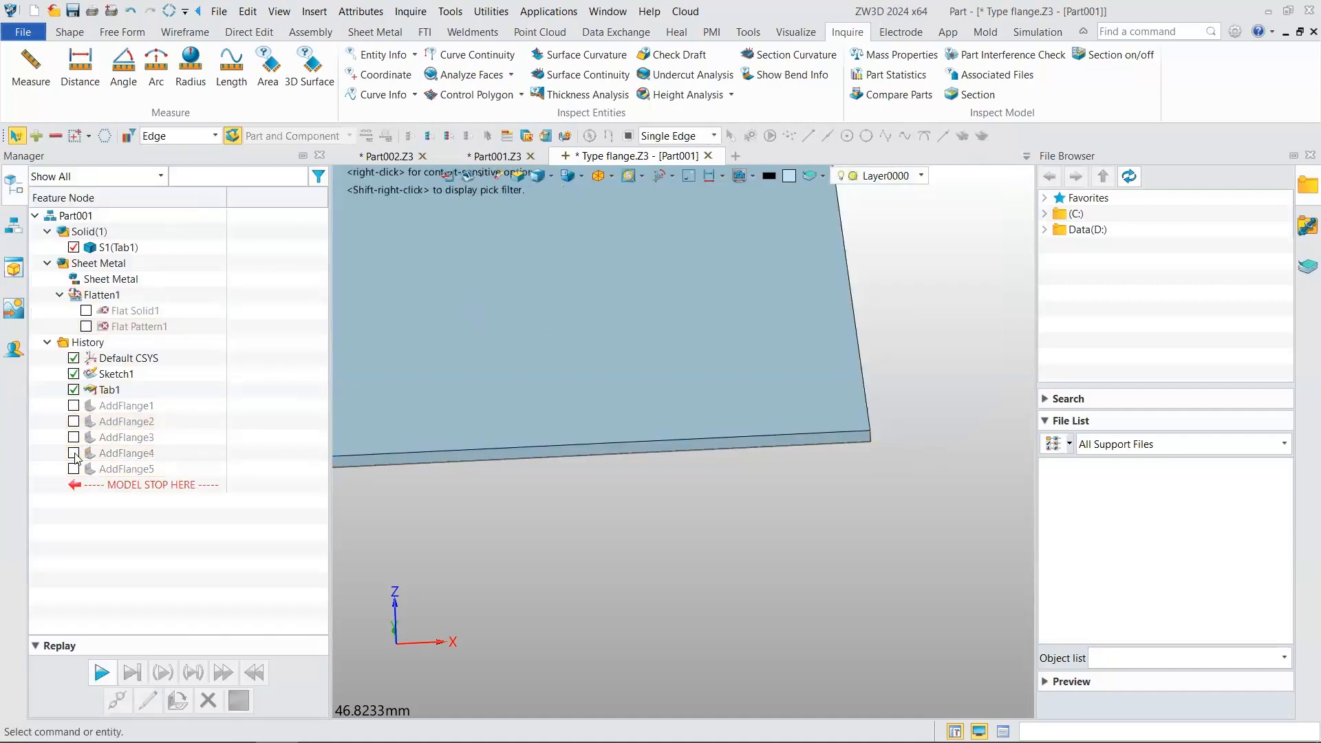
{"action": "scroll", "coordinate": [472, 378], "scroll_direction": "down", "scroll_amount": 3}
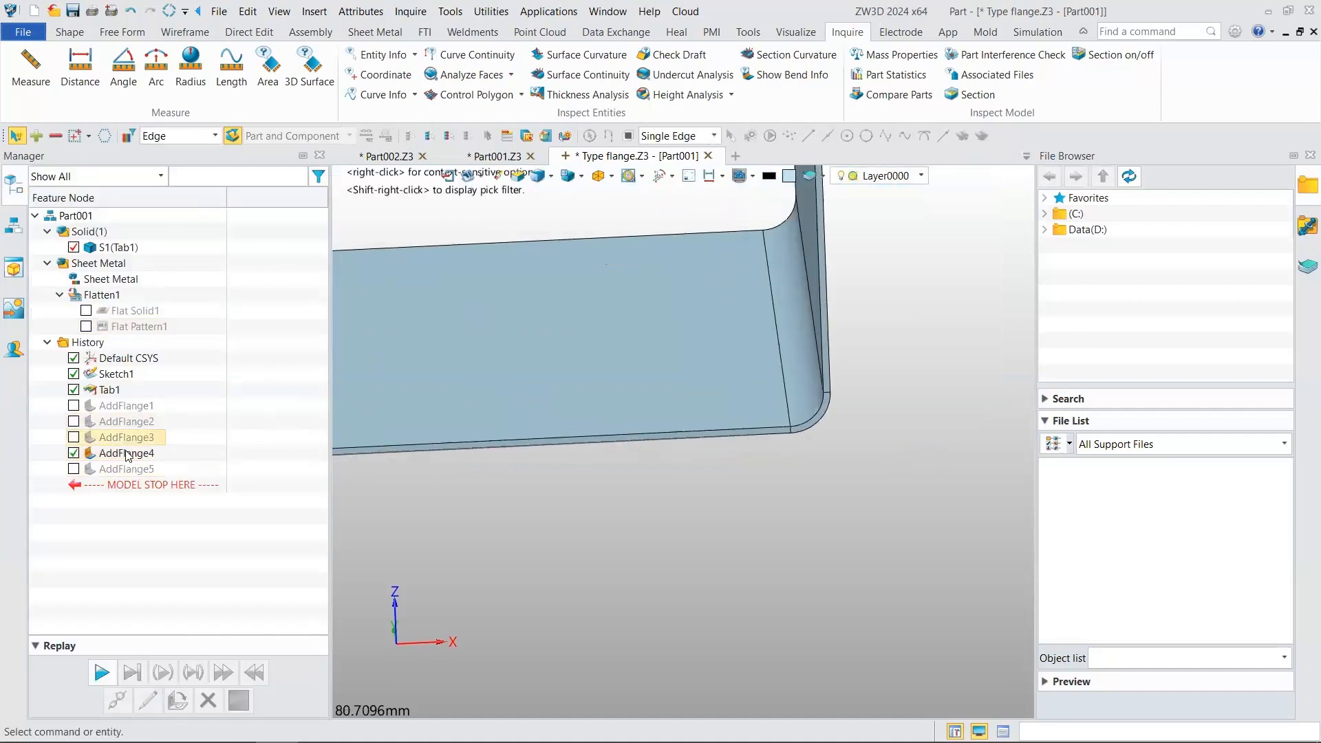
{"action": "left_click", "coordinate": [73, 453]}
- Try position offsets of 3 mm and -3 mm on AddFlange4, and cancel the edit
{"action": "double_click", "coordinate": [125, 454]}
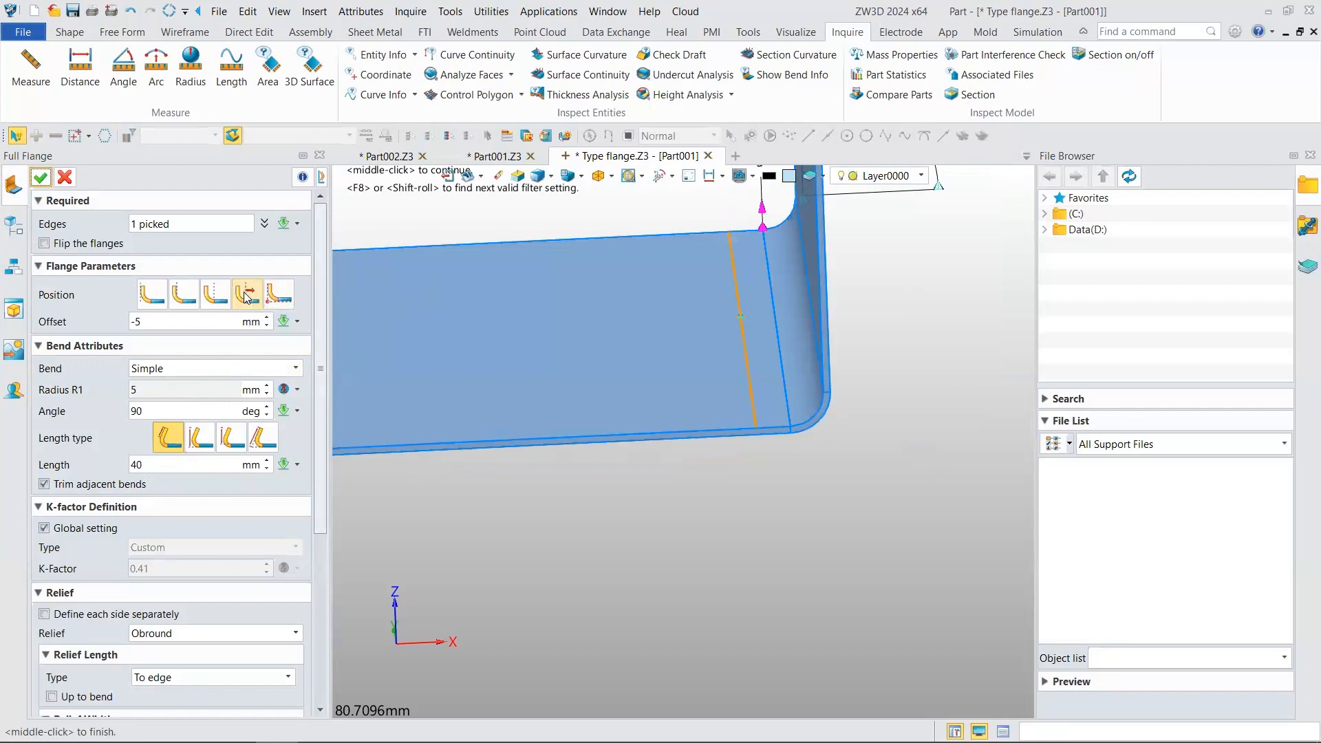
{"action": "scroll", "coordinate": [213, 321], "scroll_direction": "up", "scroll_amount": 8}
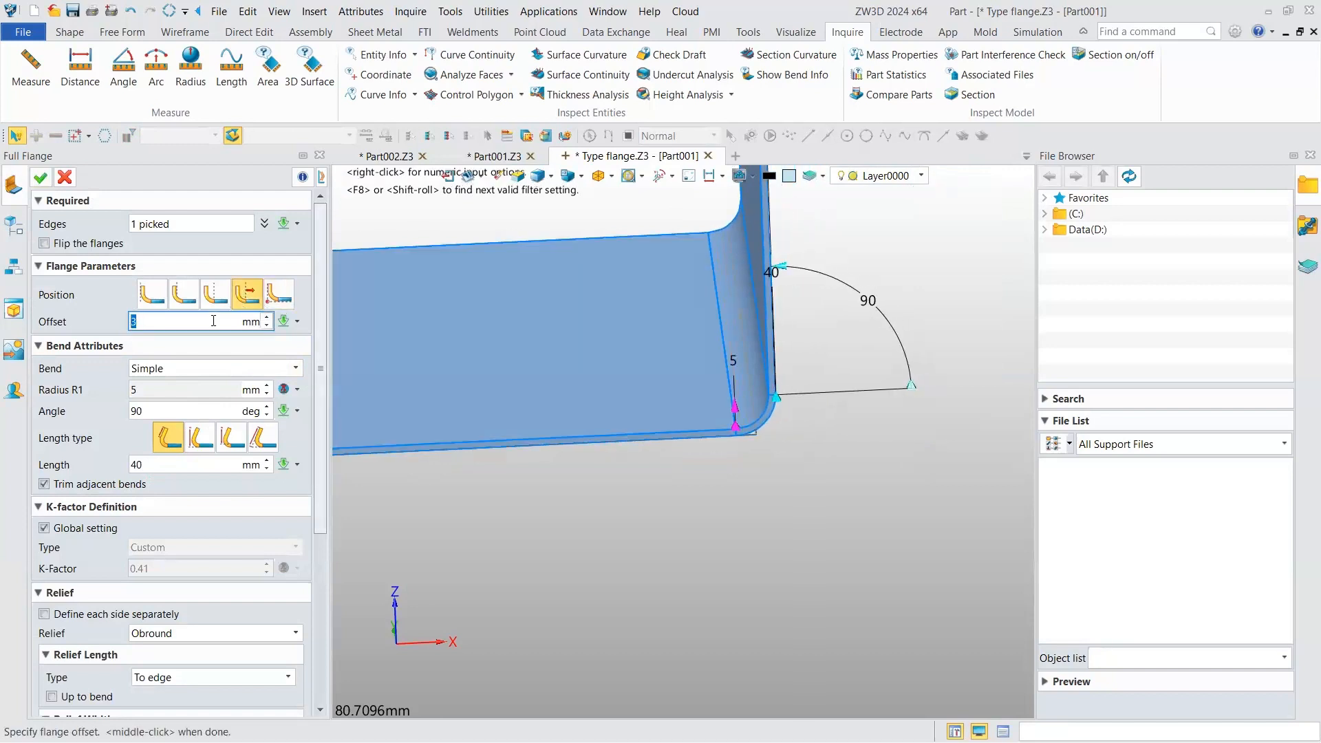
{"action": "scroll", "coordinate": [214, 321], "scroll_direction": "down", "scroll_amount": 3}
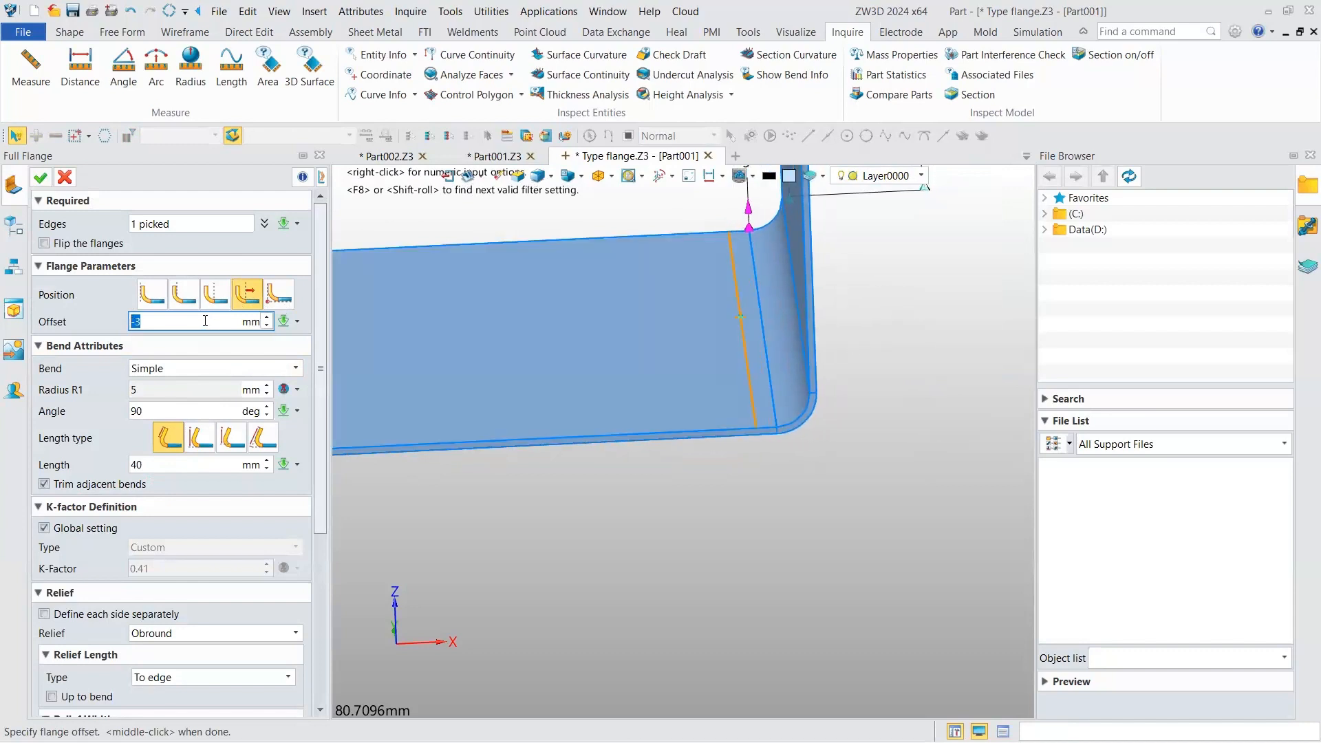
{"action": "left_click", "coordinate": [64, 178]}
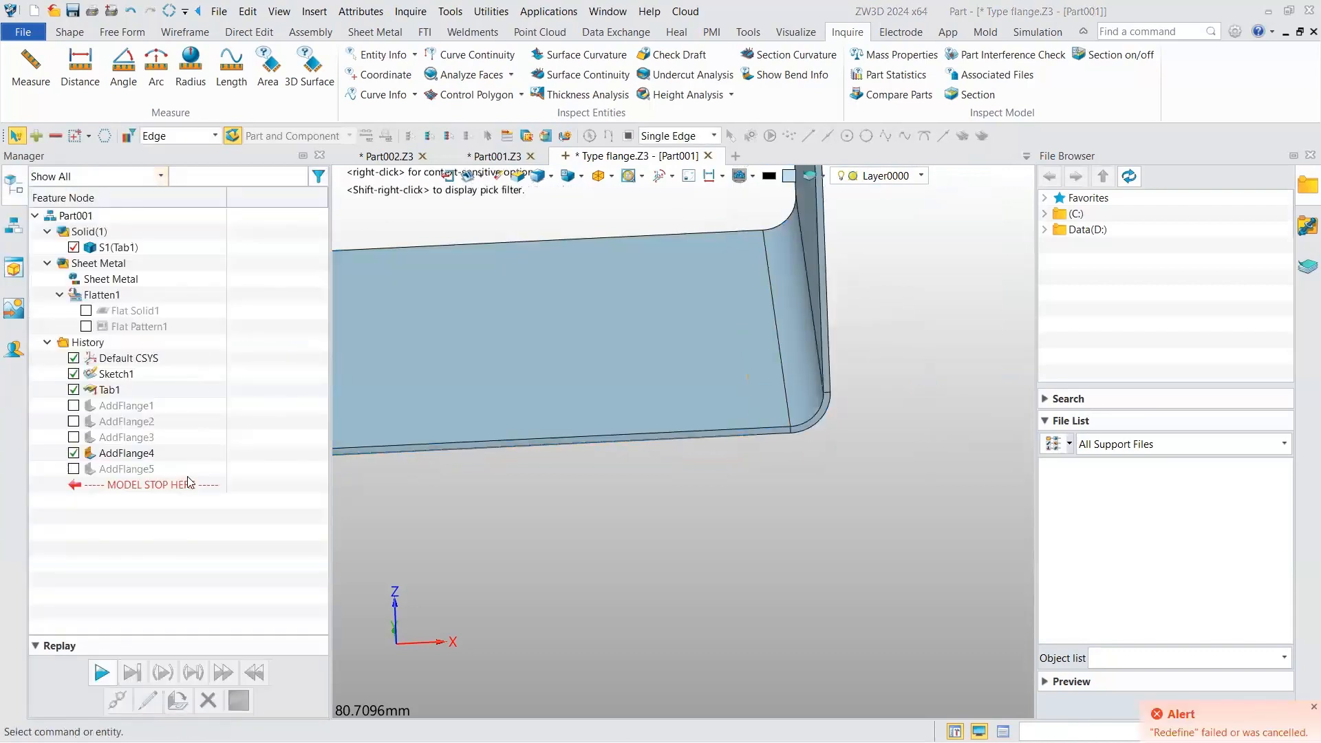
- Suppress AddFlange4, activate AddFlange5, and inspect its position option and bend against the original tab corner, leaving the edit without changes
{"action": "left_click", "coordinate": [73, 469]}
{"action": "left_click", "coordinate": [74, 453]}
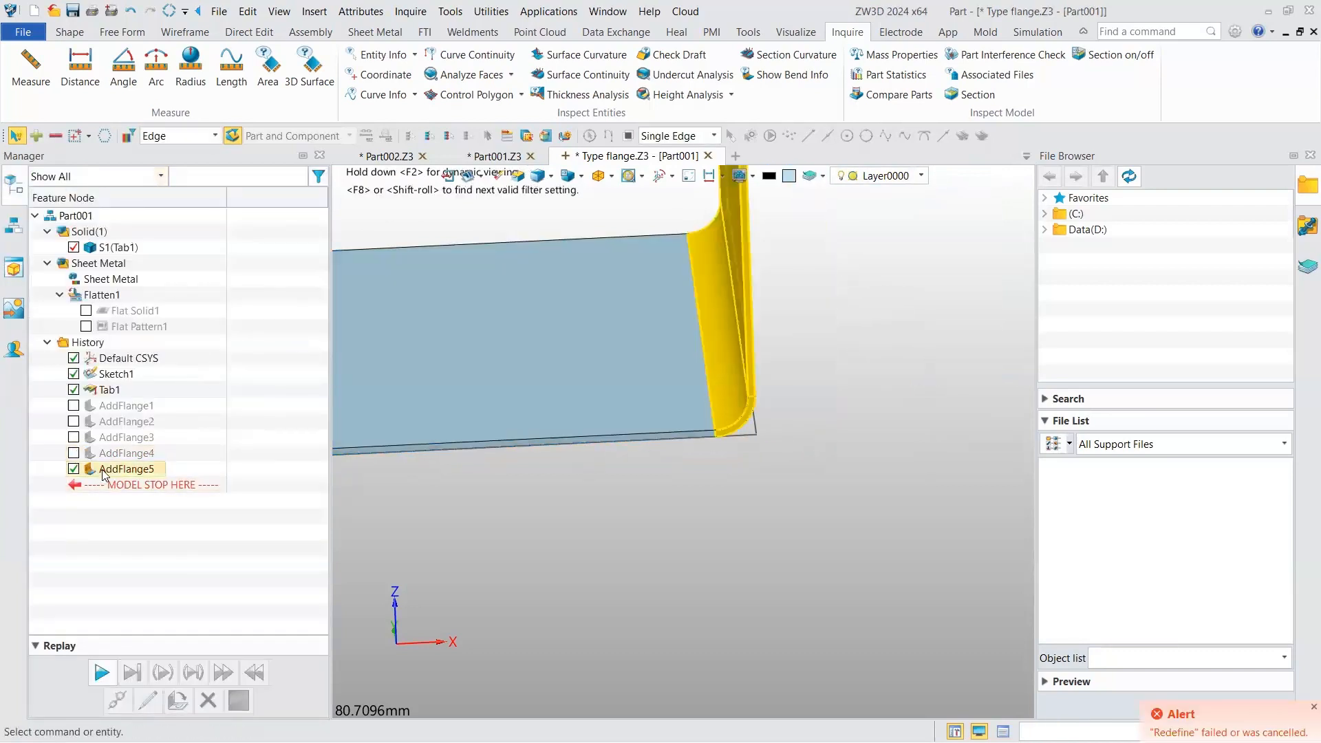
{"action": "double_click", "coordinate": [102, 472]}
{"action": "scroll", "coordinate": [704, 384], "scroll_direction": "up", "scroll_amount": 5}
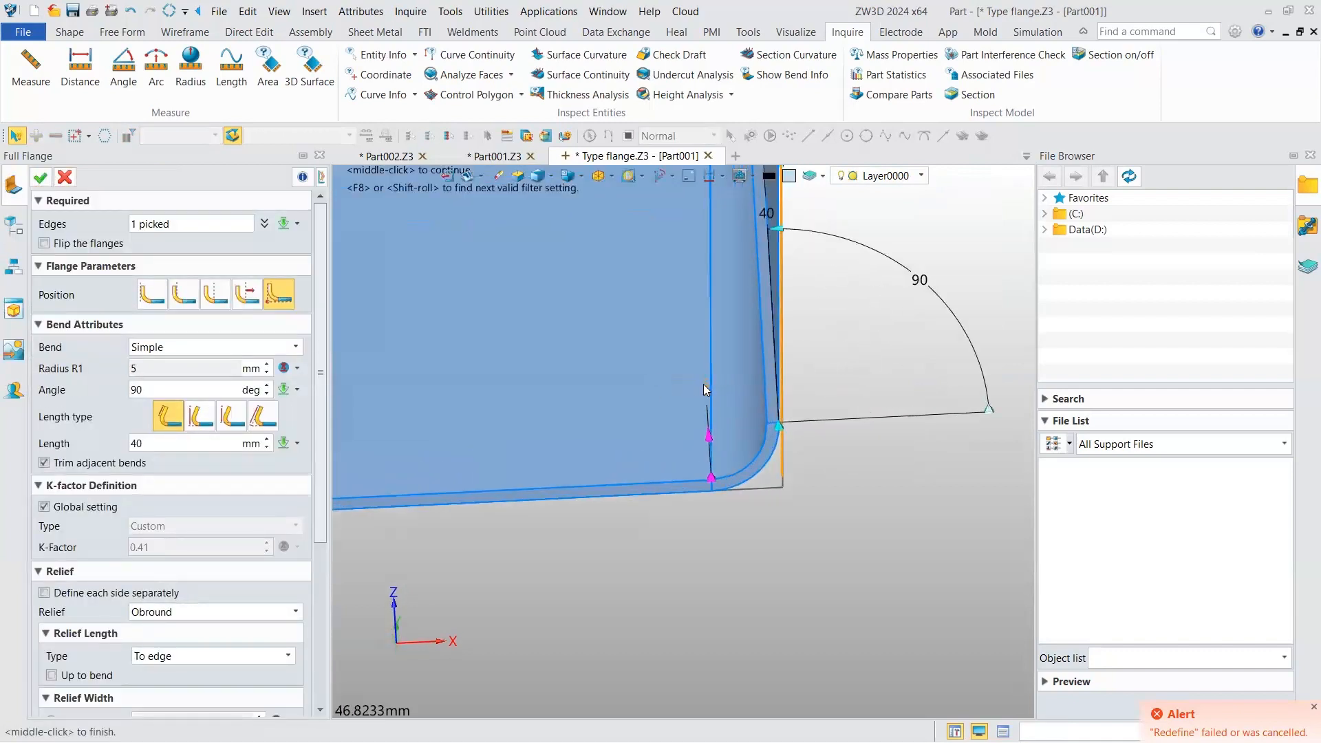
{"action": "scroll", "coordinate": [702, 399], "scroll_direction": "up", "scroll_amount": 2}
{"action": "scroll", "coordinate": [702, 406], "scroll_direction": "down", "scroll_amount": 1}
{"action": "scroll", "coordinate": [701, 411], "scroll_direction": "up", "scroll_amount": 3}
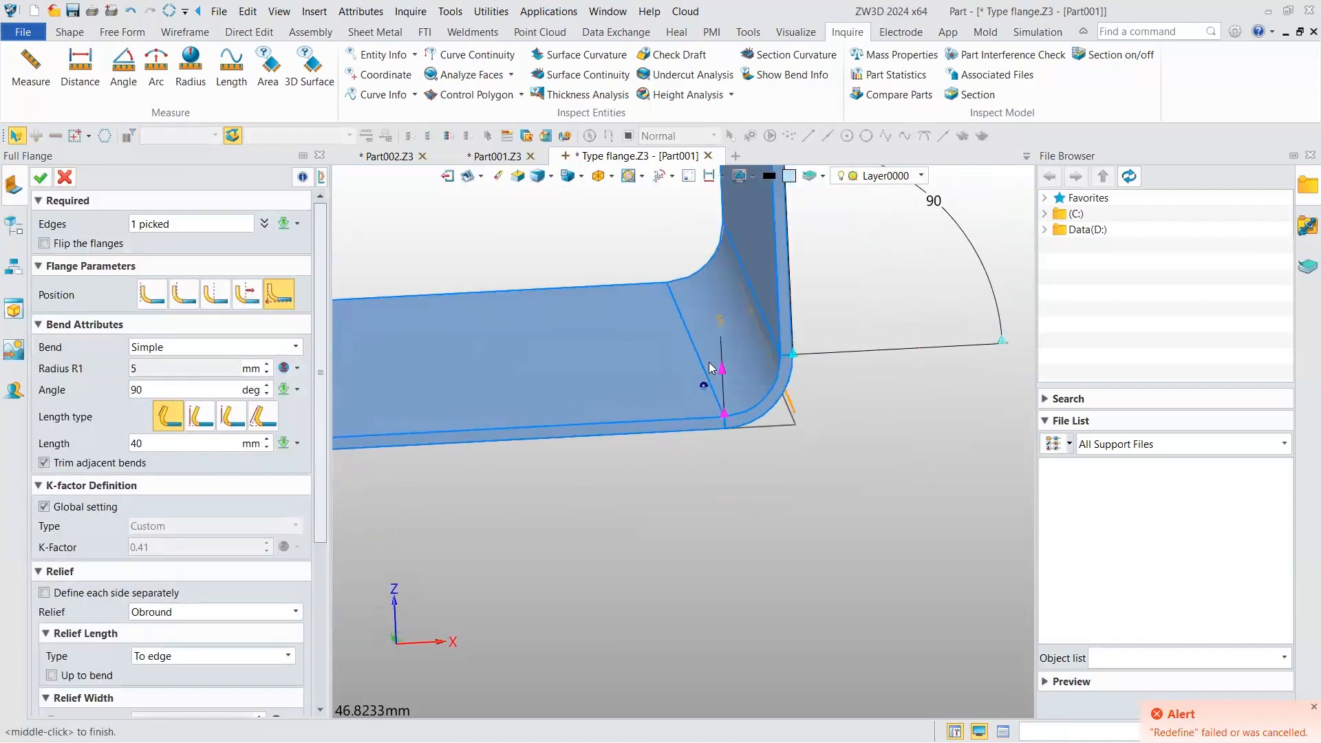
{"action": "middle_click_drag", "start_coordinate": [701, 412], "coordinate": [732, 411]}
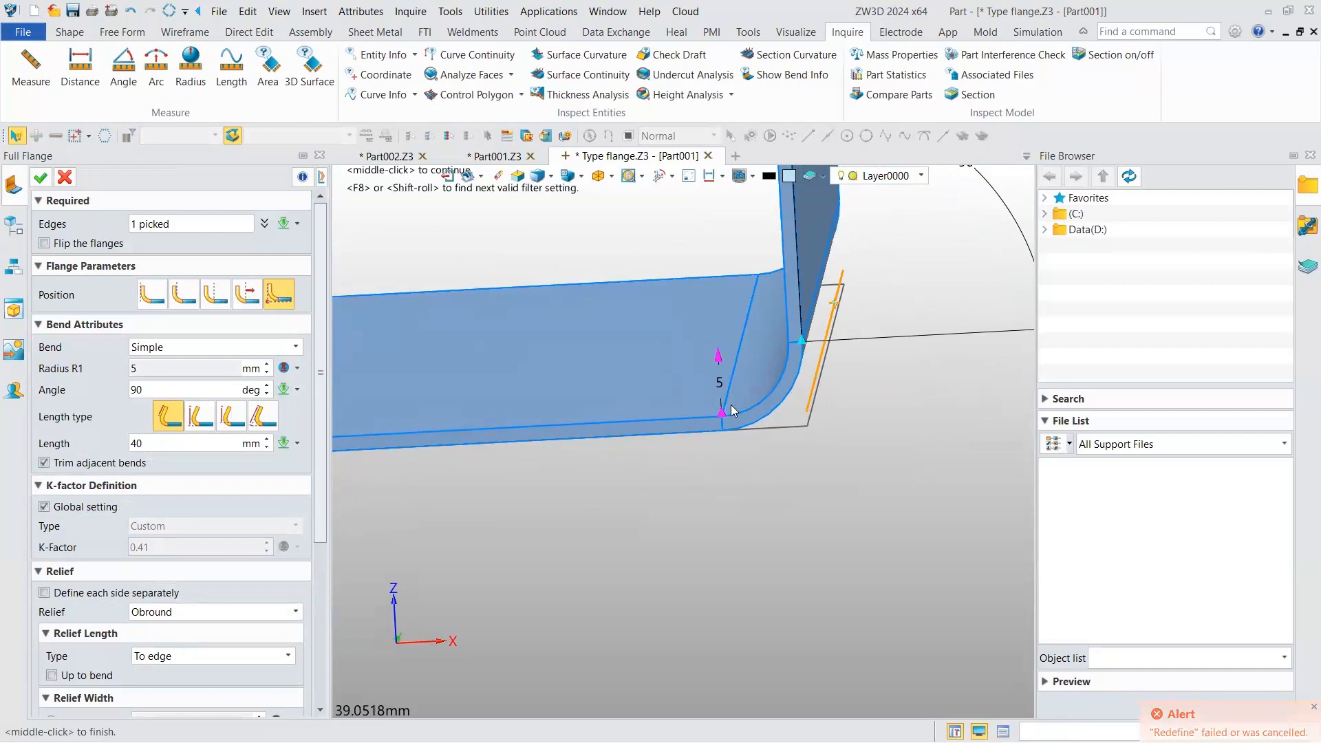
{"action": "scroll", "coordinate": [651, 403], "scroll_direction": "down", "scroll_amount": 2}
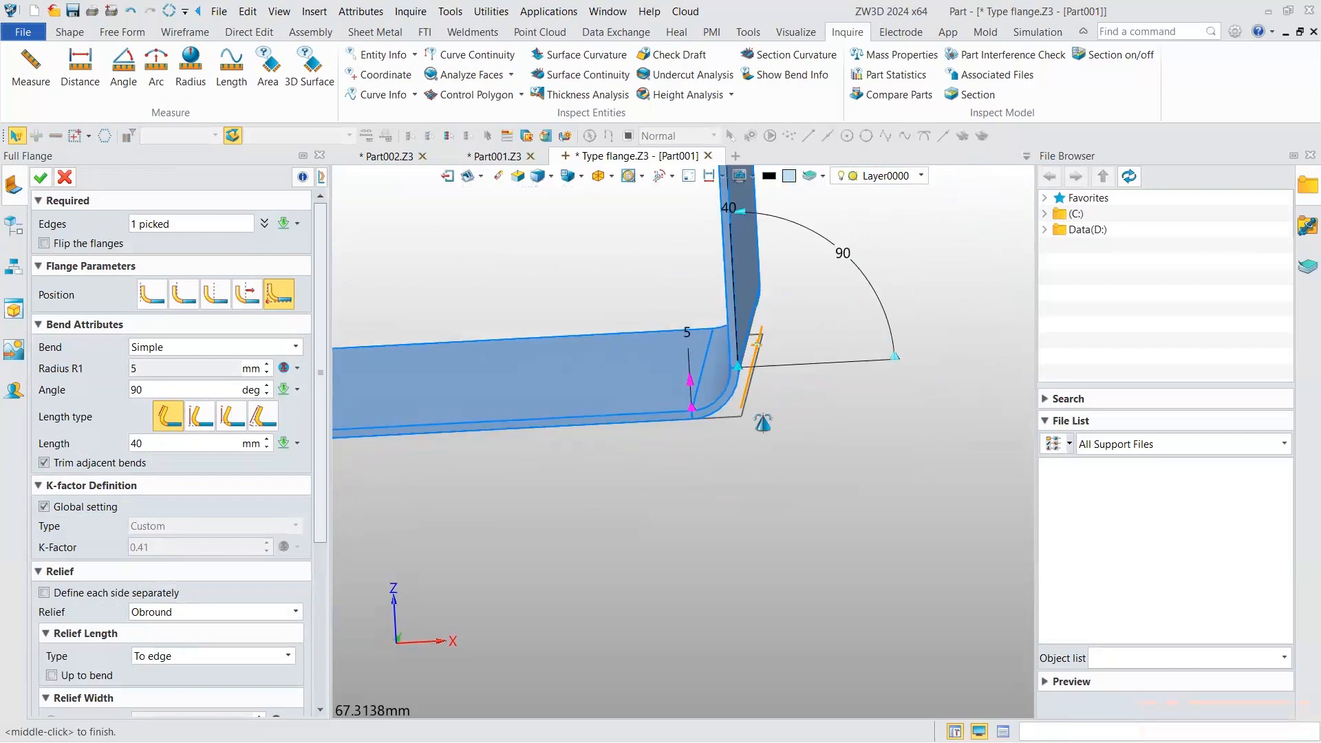
{"action": "scroll", "coordinate": [651, 404], "scroll_direction": "up", "scroll_amount": 2}
{"action": "middle_click_drag", "start_coordinate": [651, 403], "coordinate": [774, 411]}
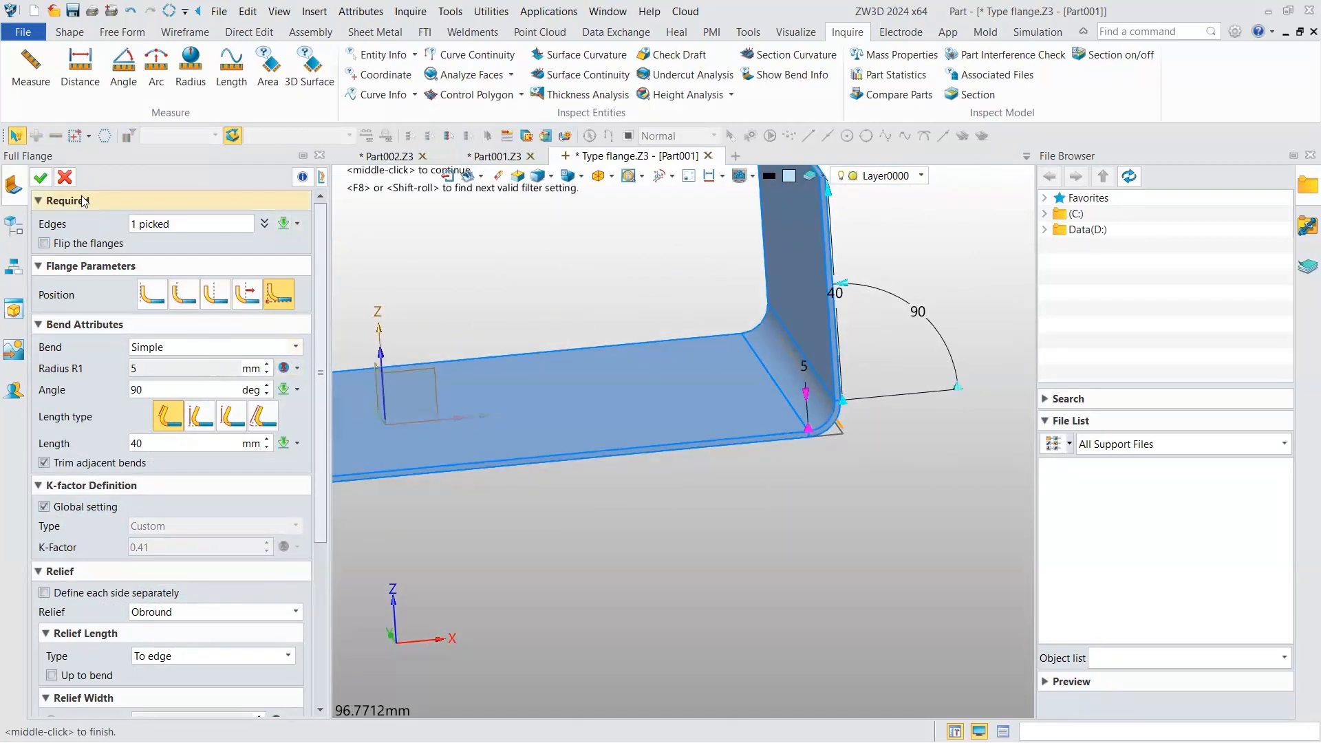
{"action": "left_click", "coordinate": [65, 178]}
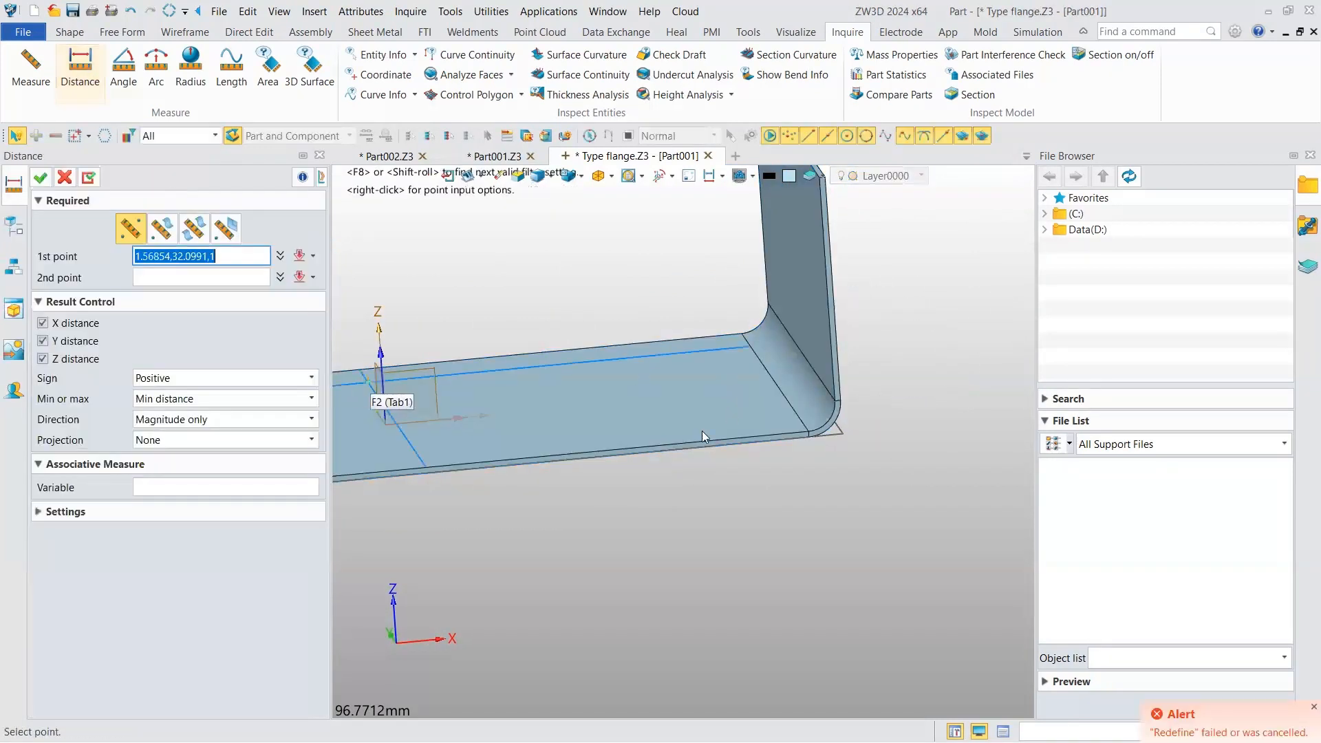
- Measure the distance between the tab's free front corner and the start of AddFlange5's bend, and close the measurement
{"action": "scroll", "coordinate": [704, 433], "scroll_direction": "down", "scroll_amount": 2}
{"action": "middle_click_drag", "start_coordinate": [704, 434], "coordinate": [934, 411]}
{"action": "scroll", "coordinate": [391, 465], "scroll_direction": "up", "scroll_amount": 5}
{"action": "left_click", "coordinate": [386, 479]}
{"action": "scroll", "coordinate": [688, 383], "scroll_direction": "down", "scroll_amount": 2}
{"action": "middle_click_drag", "start_coordinate": [688, 383], "coordinate": [397, 397]}
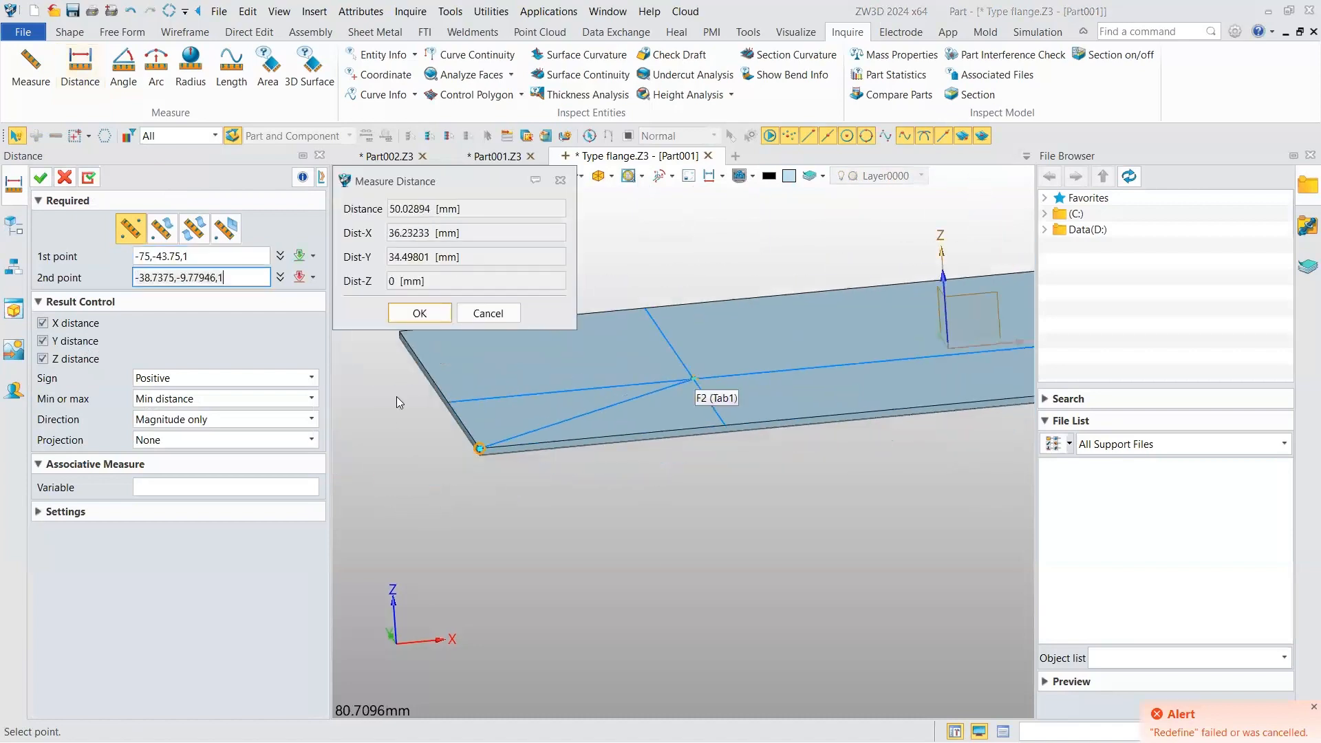
{"action": "scroll", "coordinate": [985, 398], "scroll_direction": "down", "scroll_amount": 1}
{"action": "middle_click_drag", "start_coordinate": [985, 398], "coordinate": [399, 407]}
{"action": "scroll", "coordinate": [540, 395], "scroll_direction": "up", "scroll_amount": 2}
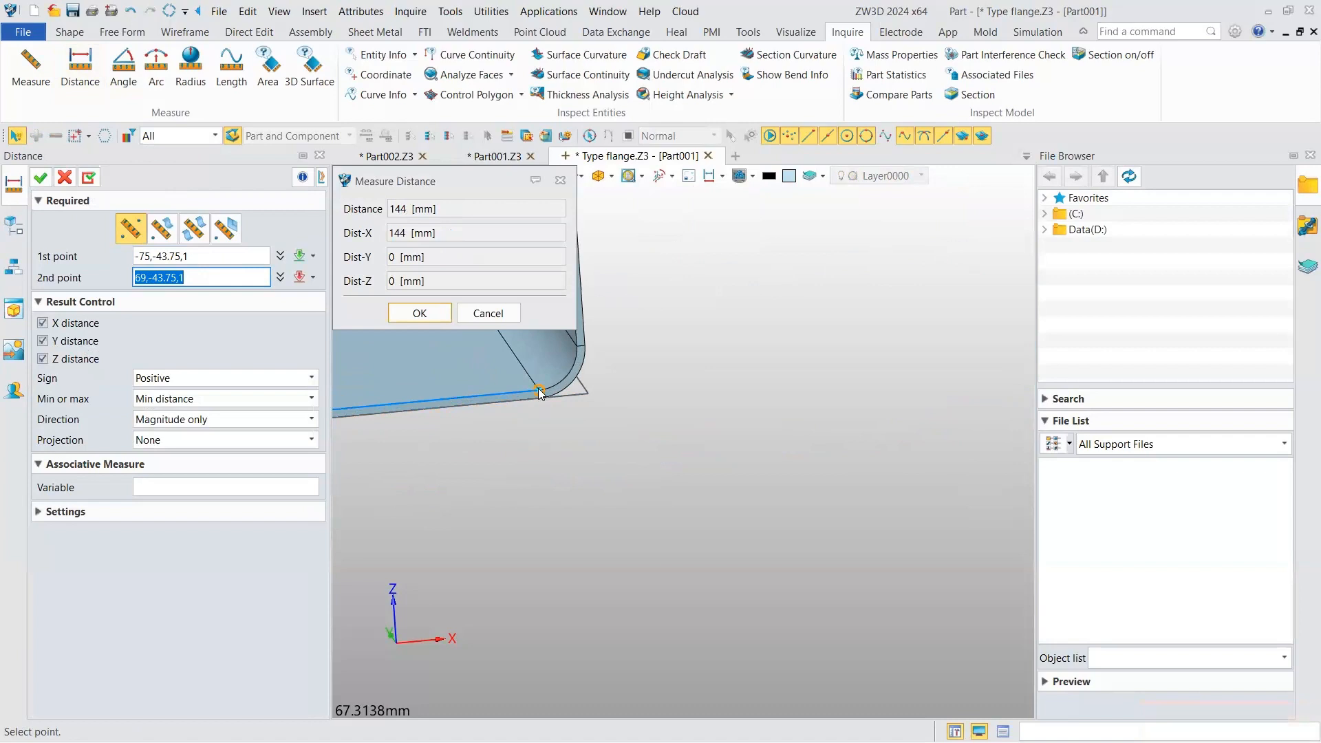
{"action": "left_click", "coordinate": [488, 313]}
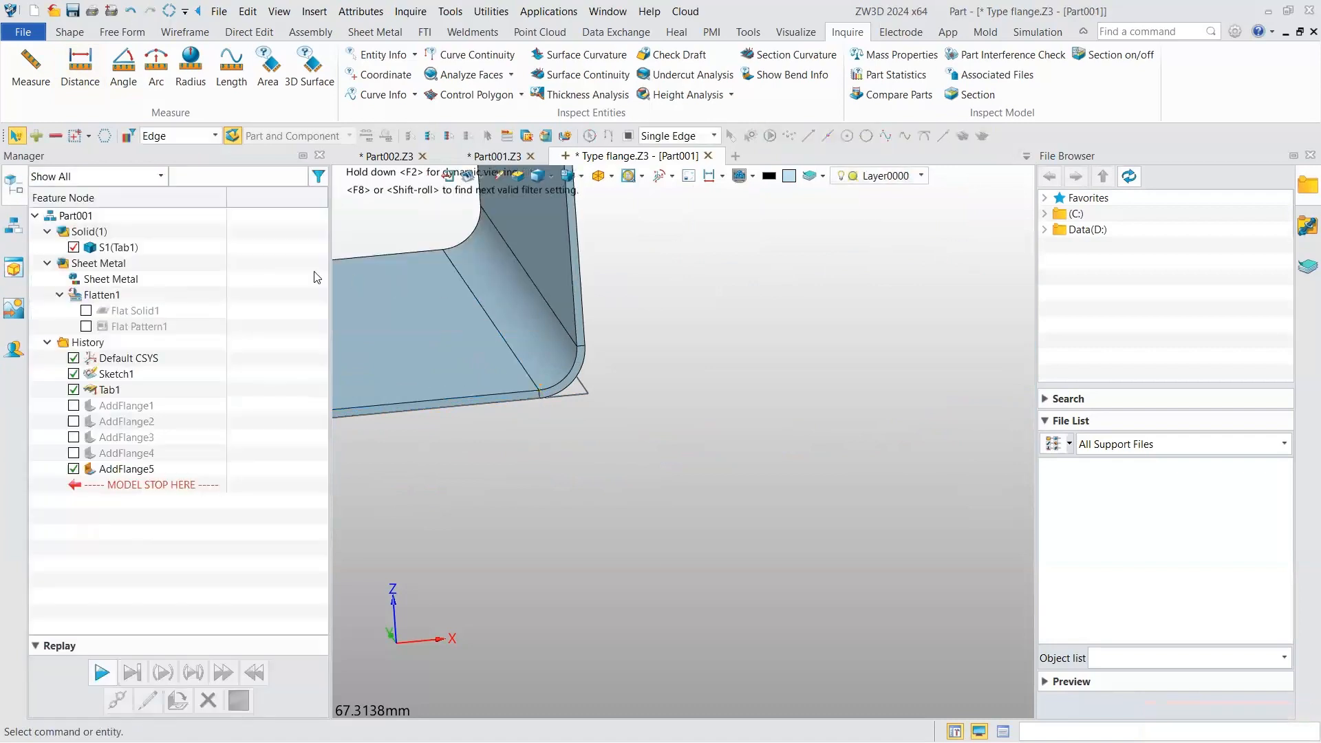
{"action": "left_click", "coordinate": [483, 157]}
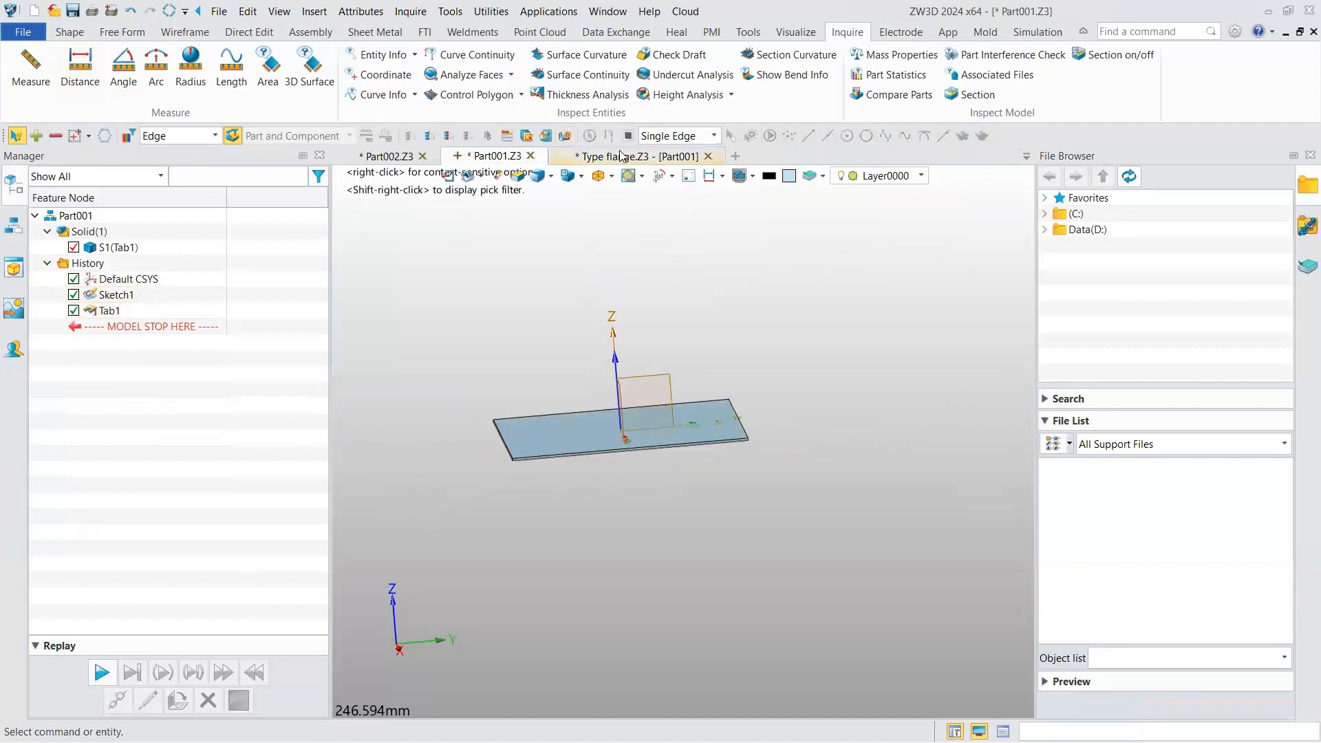
{"action": "left_click", "coordinate": [406, 156]}
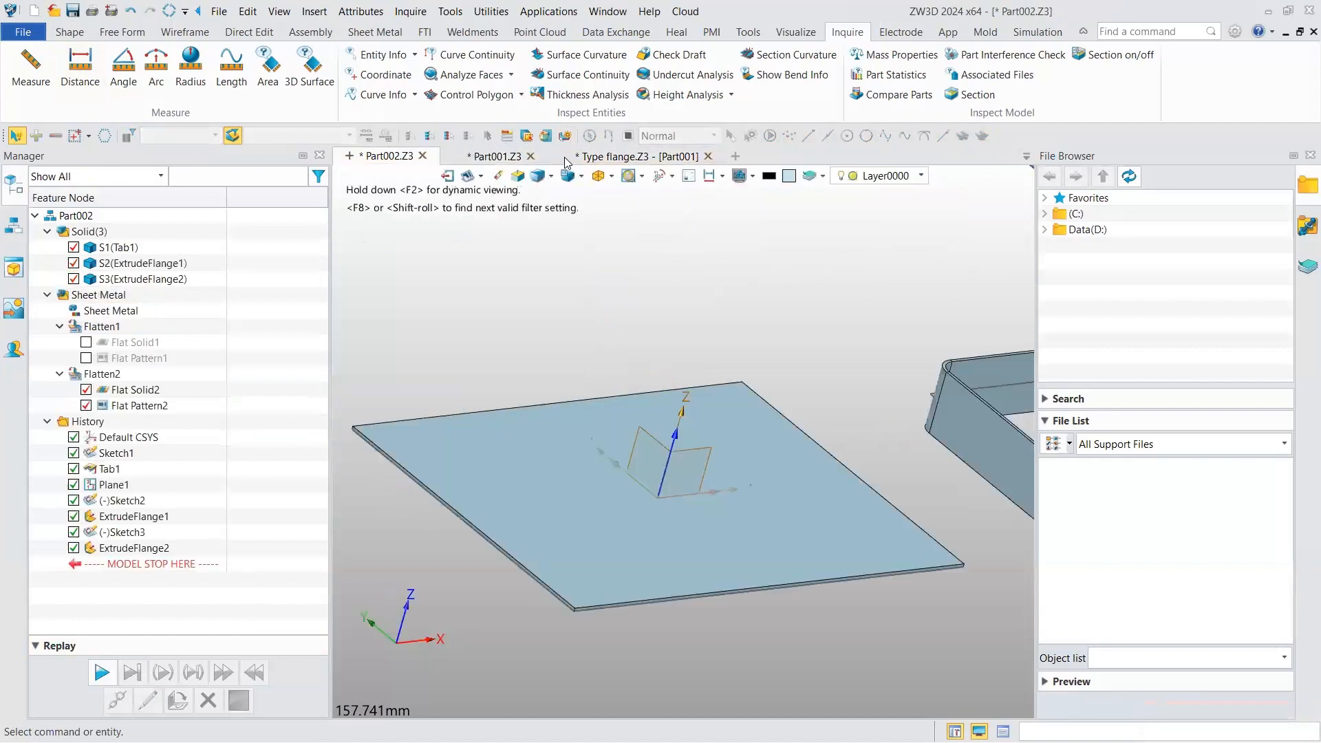
{"action": "left_click", "coordinate": [629, 157]}
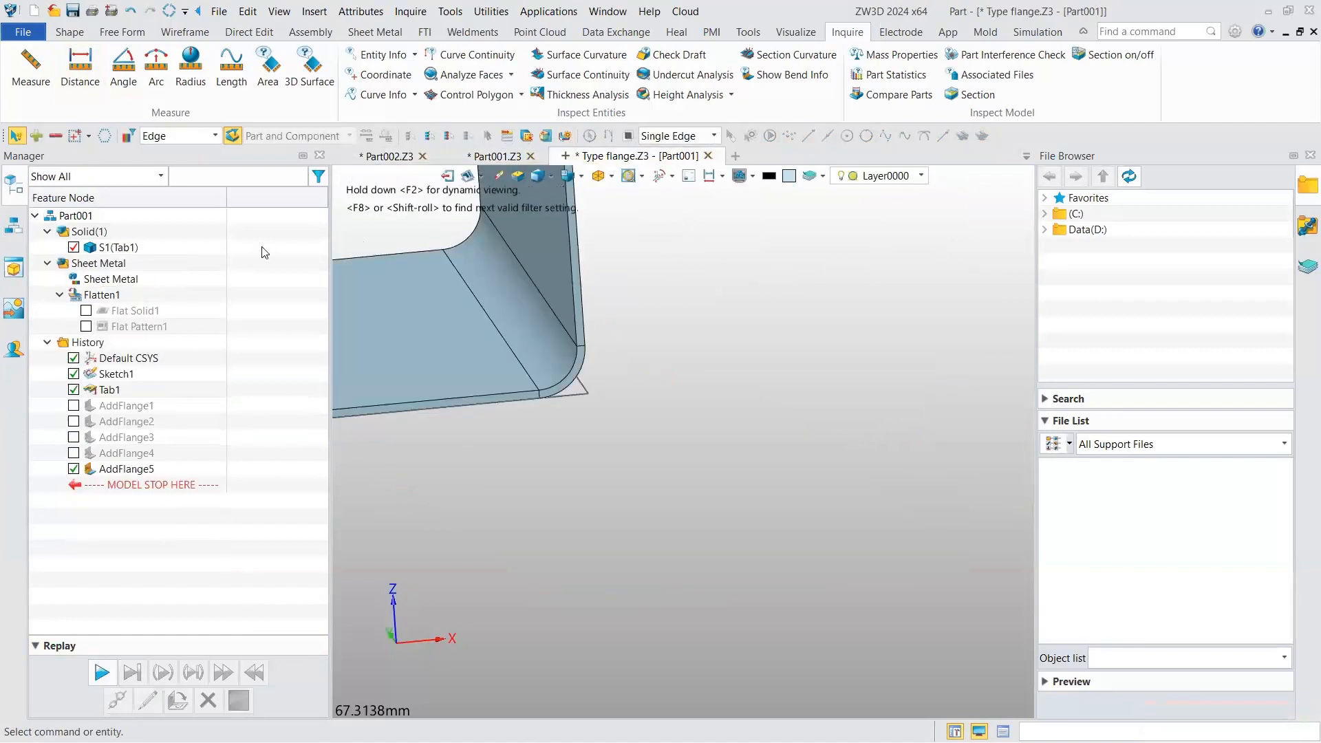
- Reopen AddFlange5, review its position and bend settings with the whole flange in view, and accept the dialog
{"action": "double_click", "coordinate": [75, 471]}
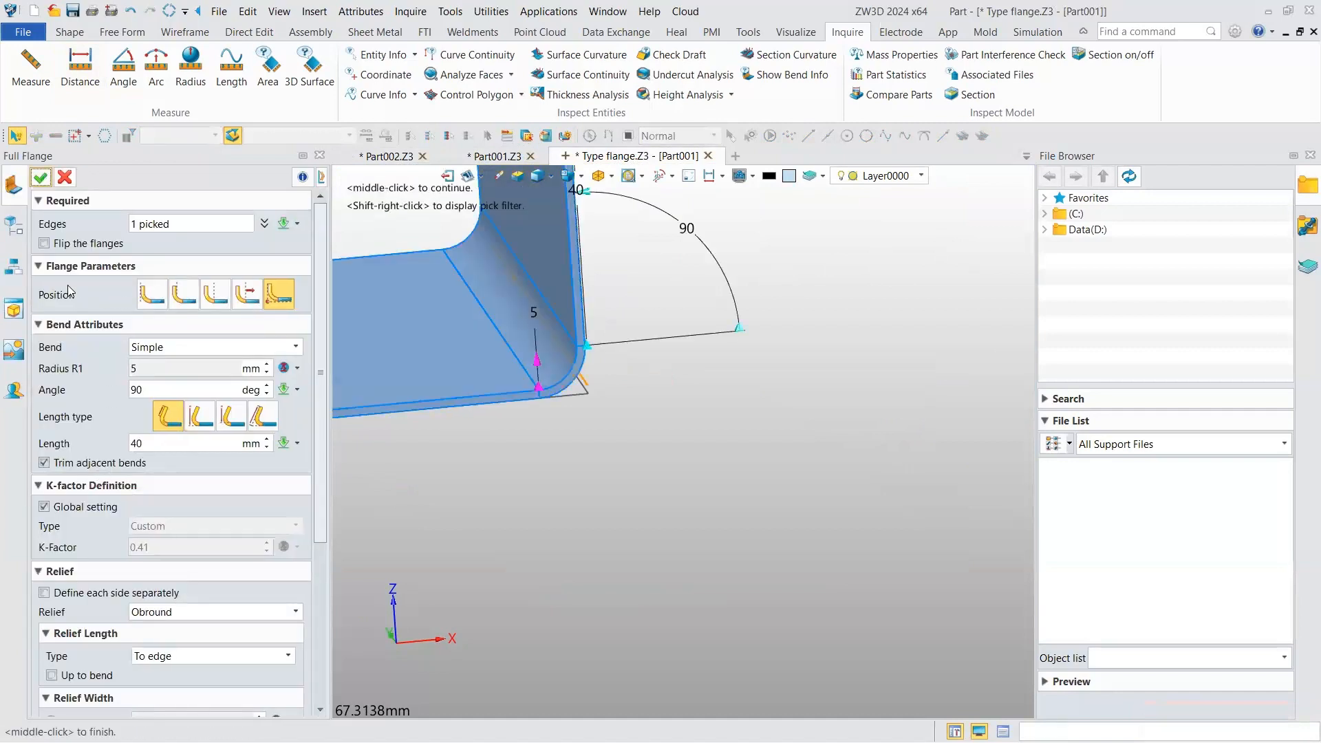
{"action": "scroll", "coordinate": [522, 259], "scroll_direction": "down", "scroll_amount": 1}
{"action": "middle_click_drag", "start_coordinate": [522, 259], "coordinate": [599, 488]}
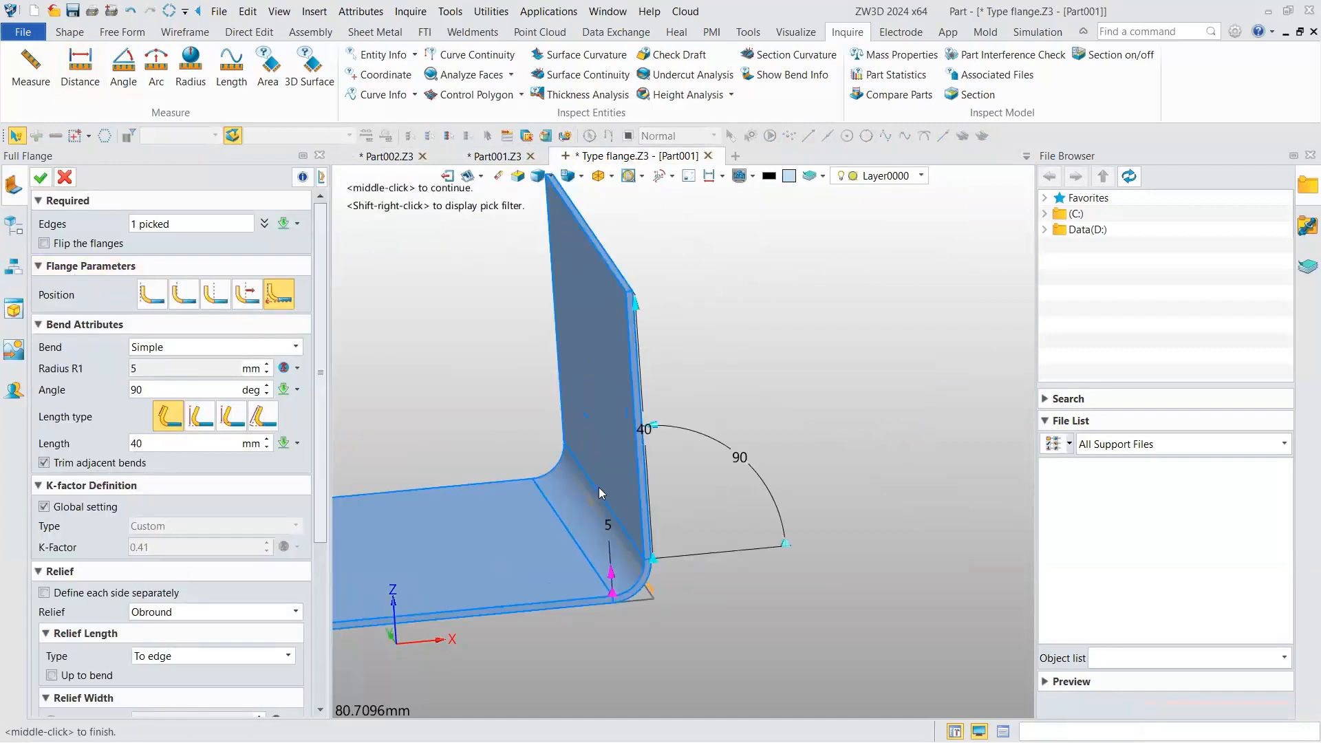
{"action": "left_click", "coordinate": [42, 180]}
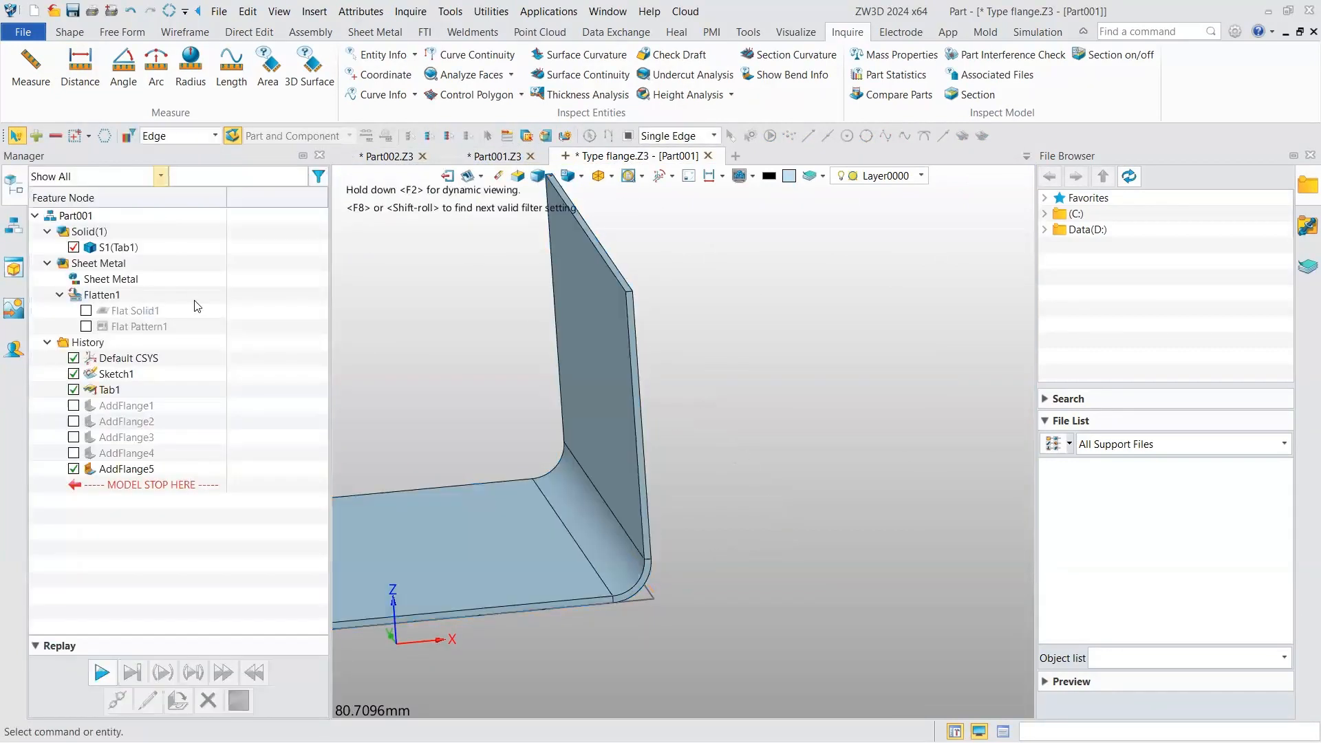
- Switch to the Part001.Z3 document and show its plain rectangular tab
{"action": "left_click", "coordinate": [406, 157]}
{"action": "left_click", "coordinate": [493, 157]}
{"action": "scroll", "coordinate": [483, 355], "scroll_direction": "down", "scroll_amount": 1}
{"action": "right_click_drag", "start_coordinate": [483, 355], "coordinate": [544, 422]}
{"action": "scroll", "coordinate": [545, 421], "scroll_direction": "up", "scroll_amount": 4}
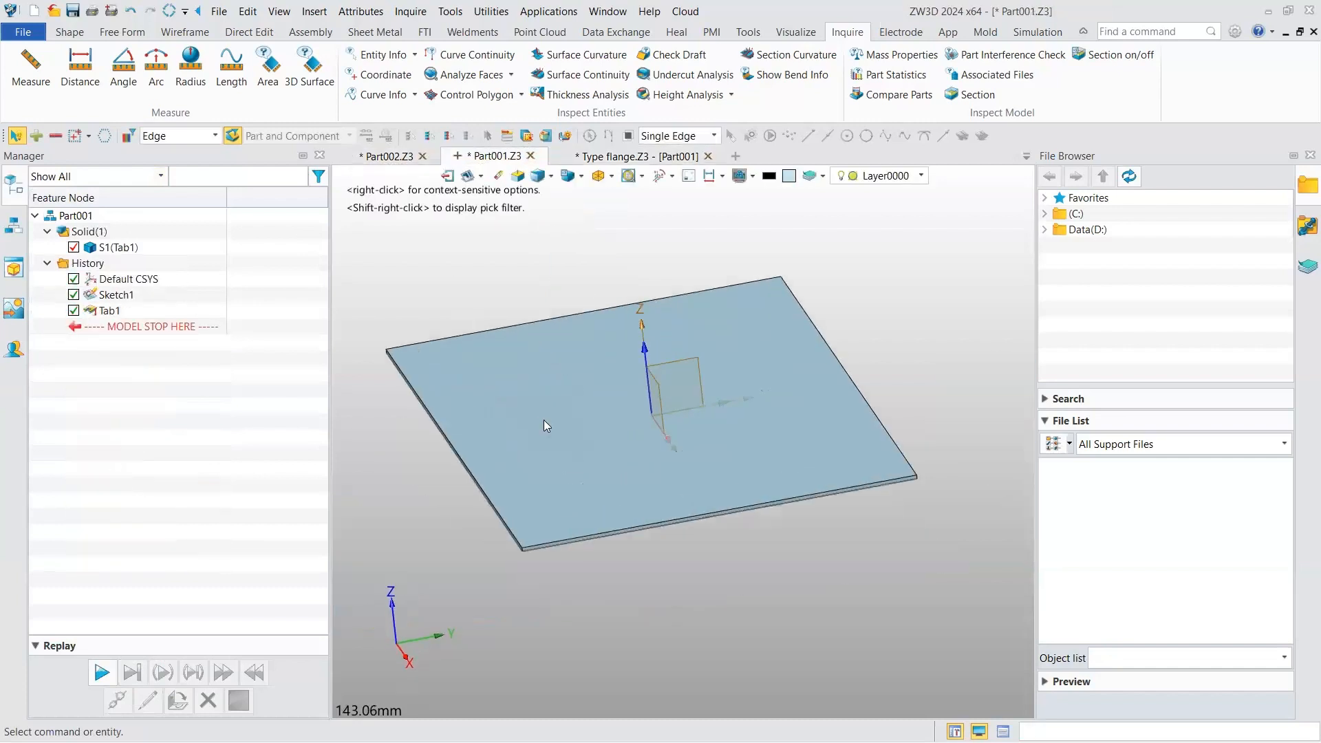
- Preview a flange with the Start-end width type on the tab's rear edge, review its Start and End distances, and cancel it
{"action": "left_click", "coordinate": [375, 32]}
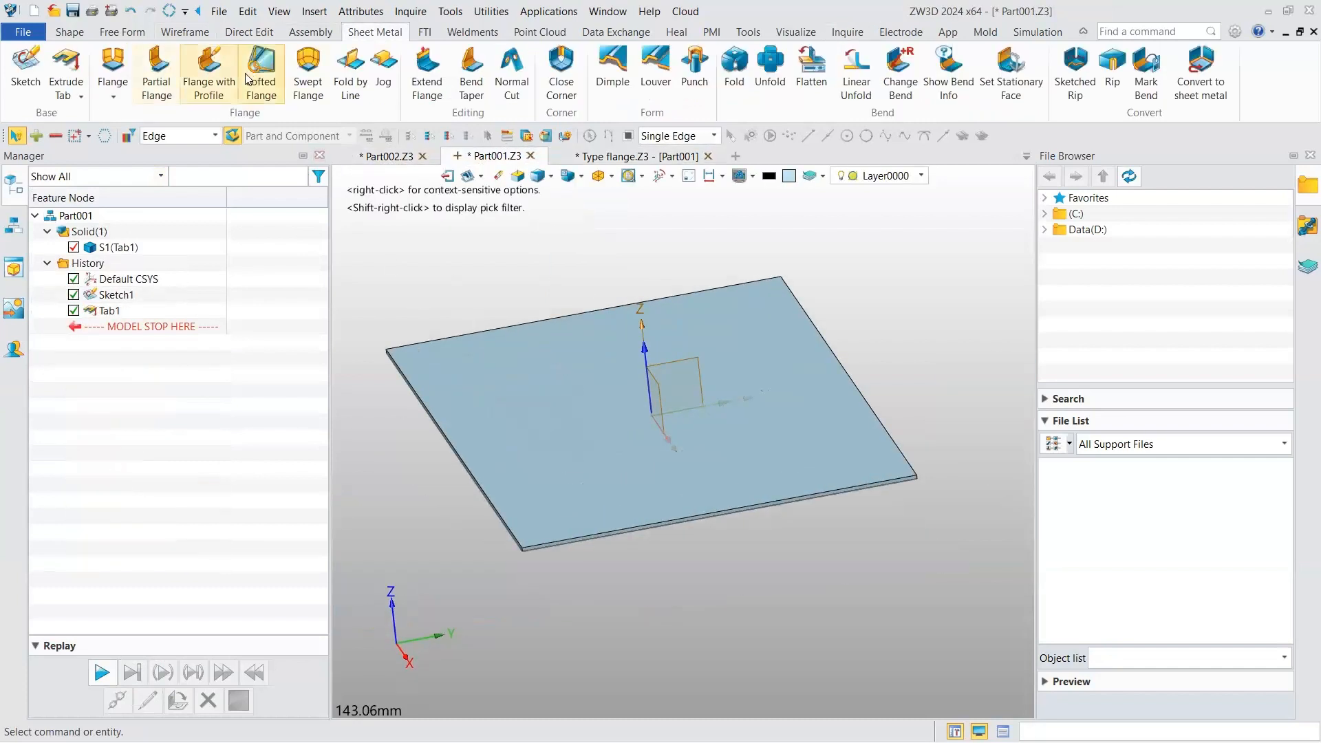
{"action": "left_click", "coordinate": [126, 86]}
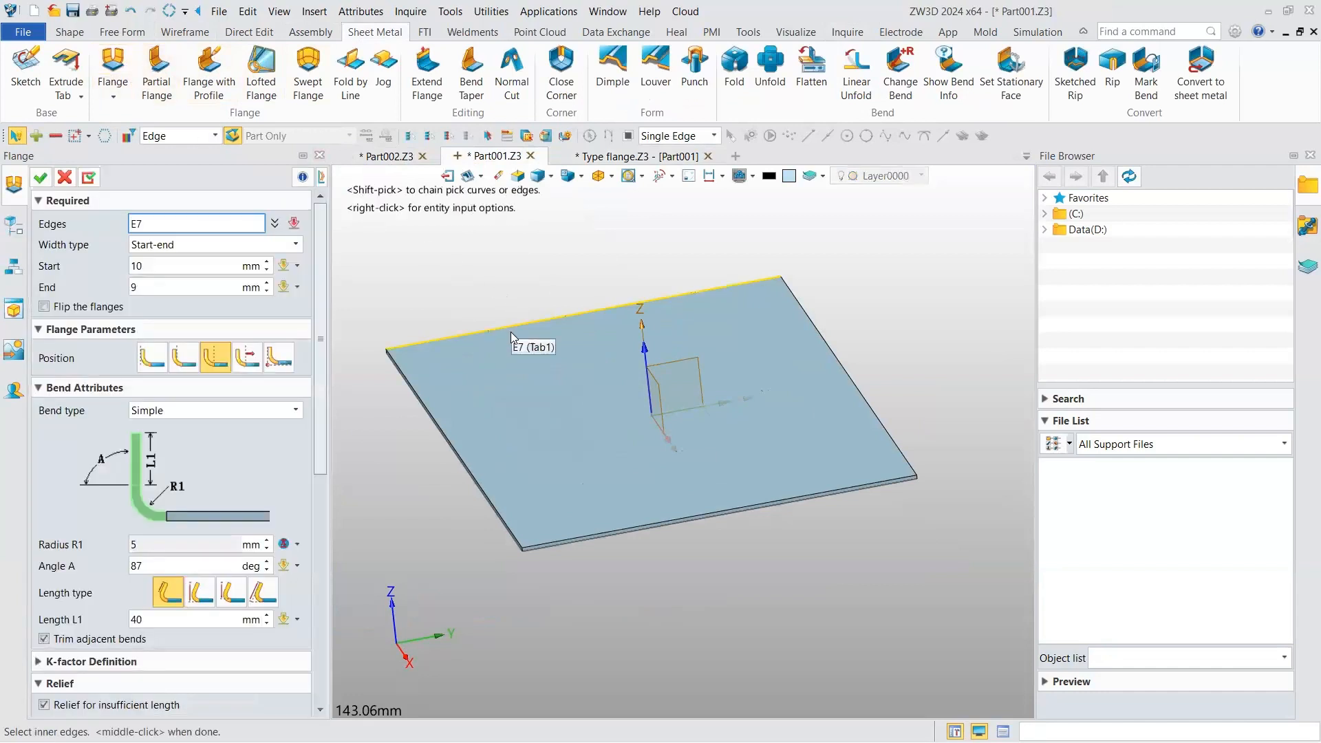
{"action": "left_click", "coordinate": [512, 329]}
{"action": "right_click_drag", "start_coordinate": [512, 329], "coordinate": [577, 342]}
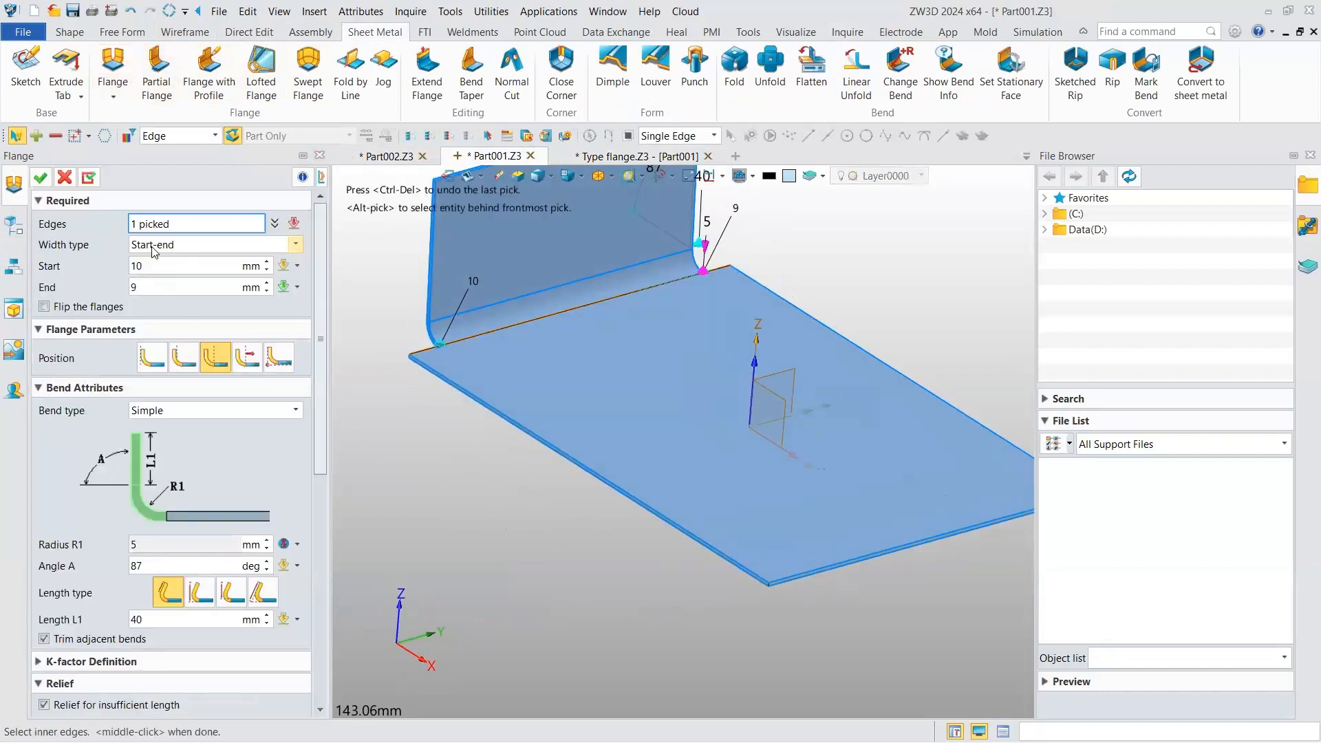
{"action": "left_click", "coordinate": [146, 265]}
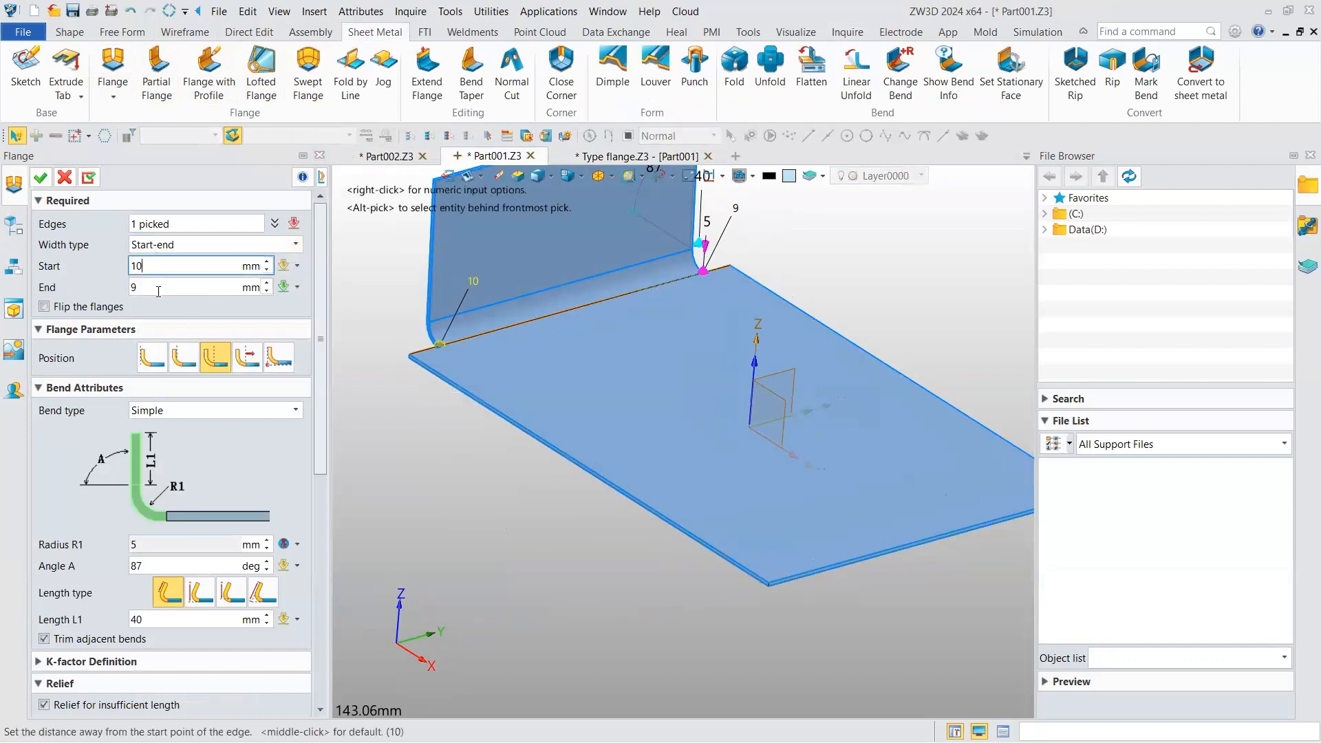
{"action": "left_click", "coordinate": [157, 288]}
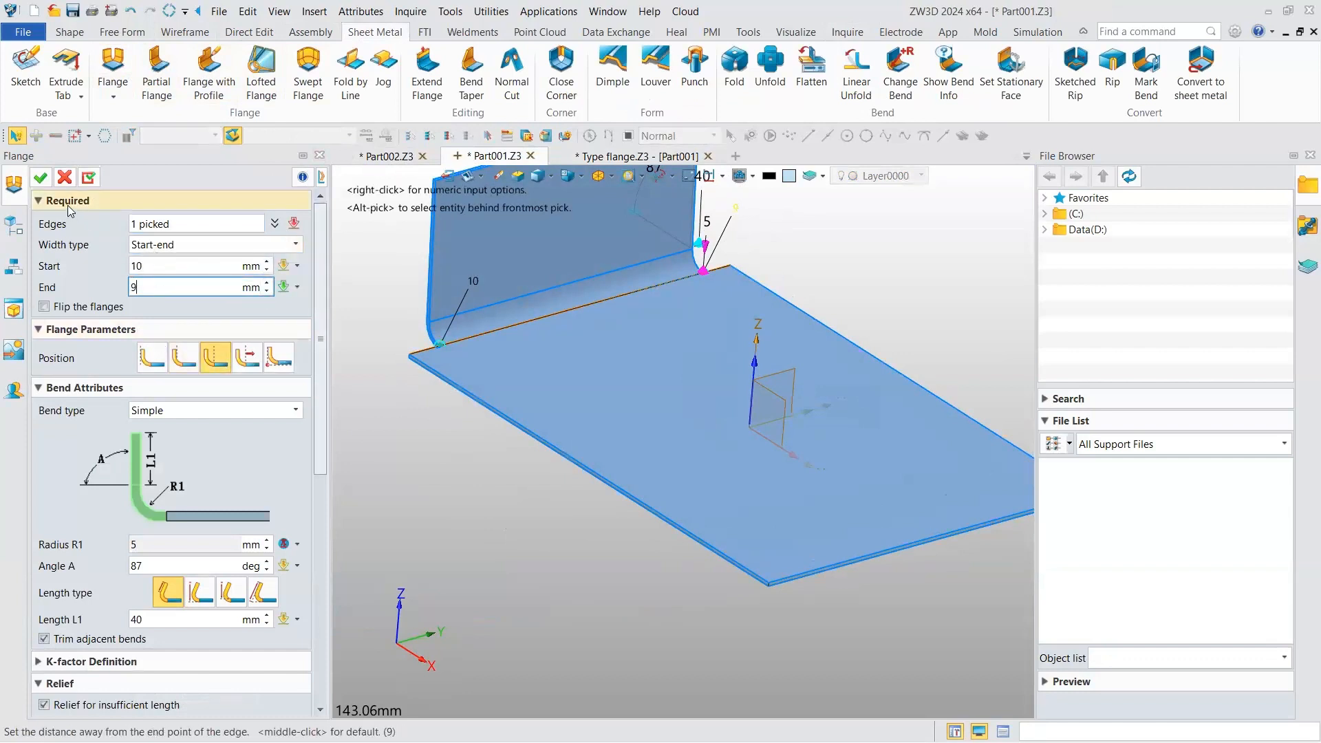
{"action": "scroll", "coordinate": [154, 453], "scroll_direction": "down", "scroll_amount": 1}
{"action": "scroll", "coordinate": [150, 441], "scroll_direction": "down", "scroll_amount": 2}
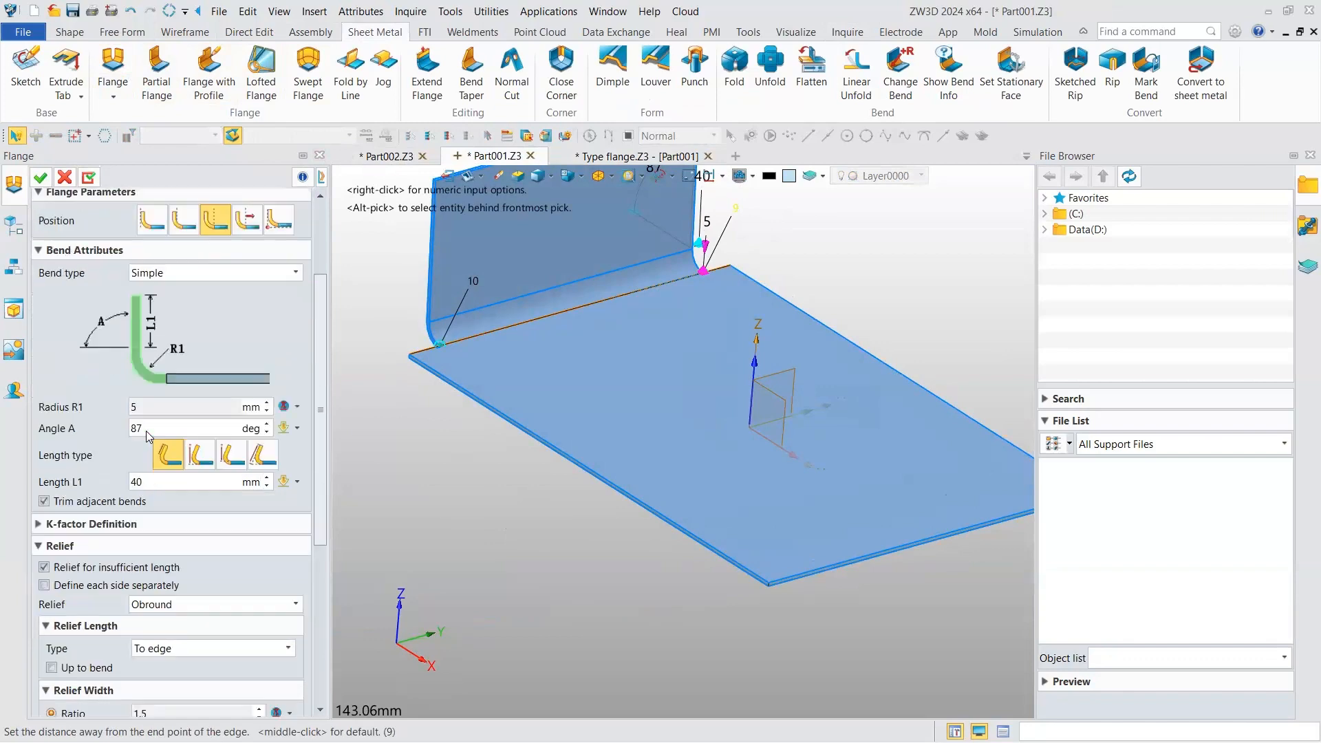
{"action": "left_click", "coordinate": [66, 178]}
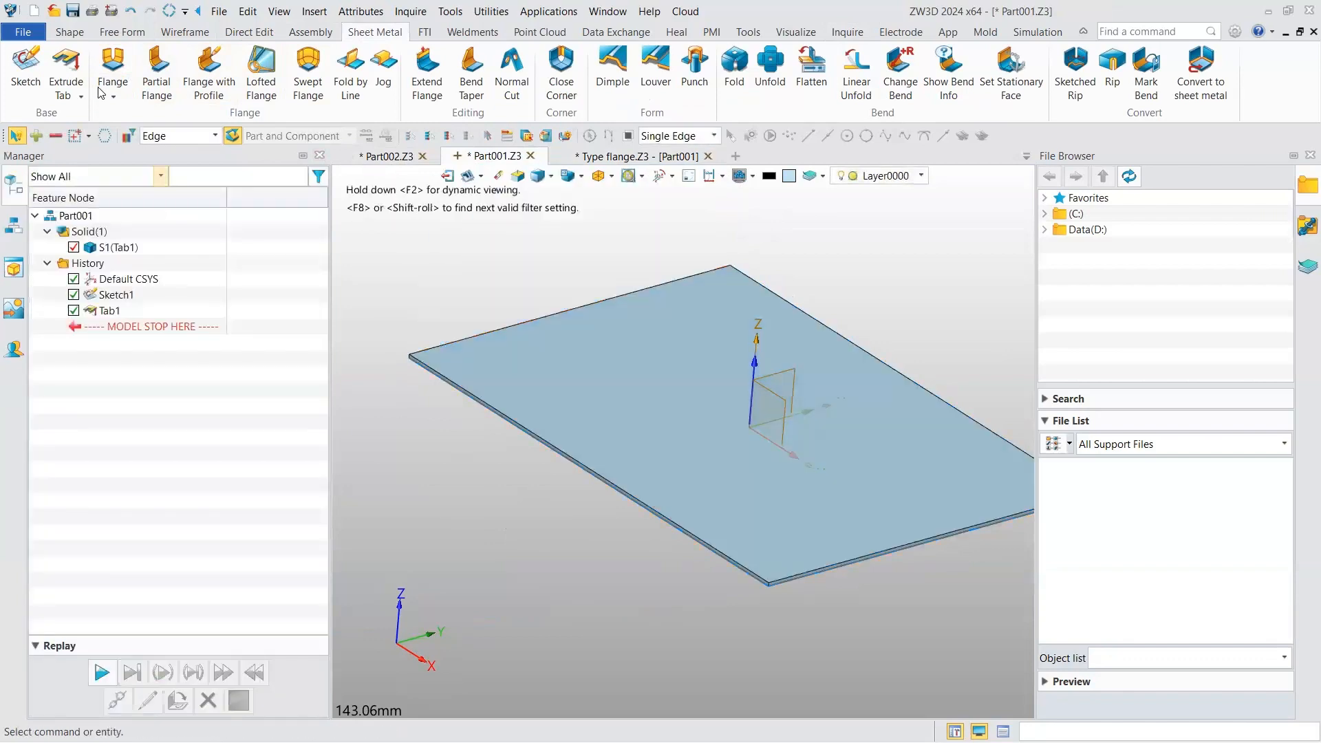
- Start a Full Flange on the tab's rear edge and inspect the preview along the entire edge
{"action": "left_click", "coordinate": [112, 96]}
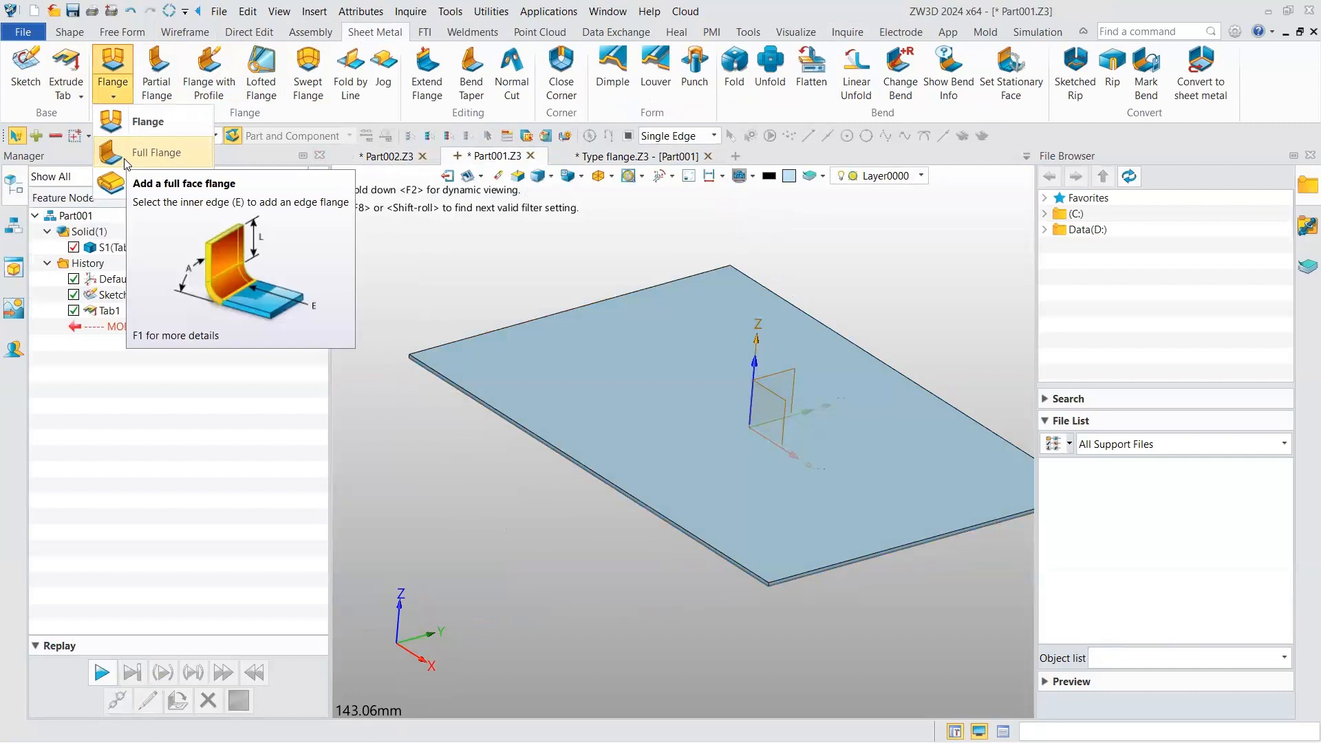
{"action": "left_click", "coordinate": [126, 156]}
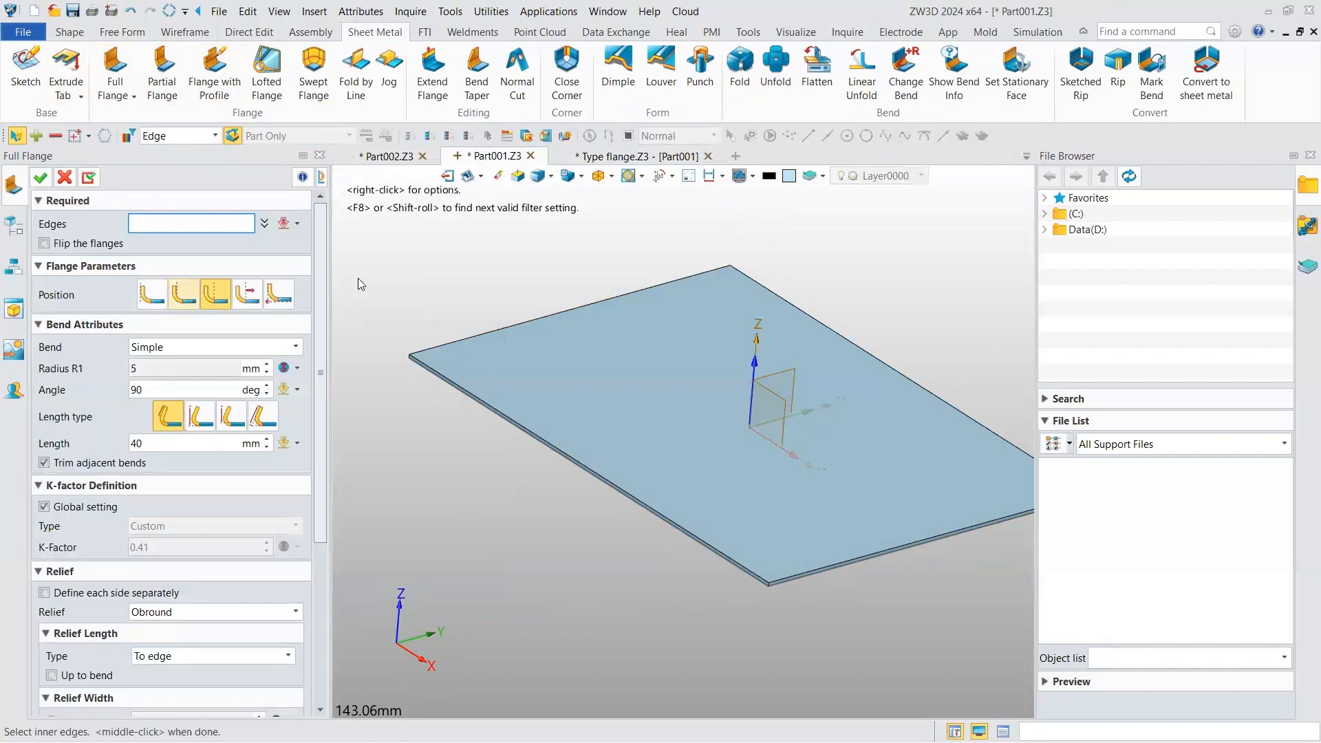
{"action": "scroll", "coordinate": [475, 316], "scroll_direction": "up", "scroll_amount": 5}
{"action": "left_click", "coordinate": [445, 323]}
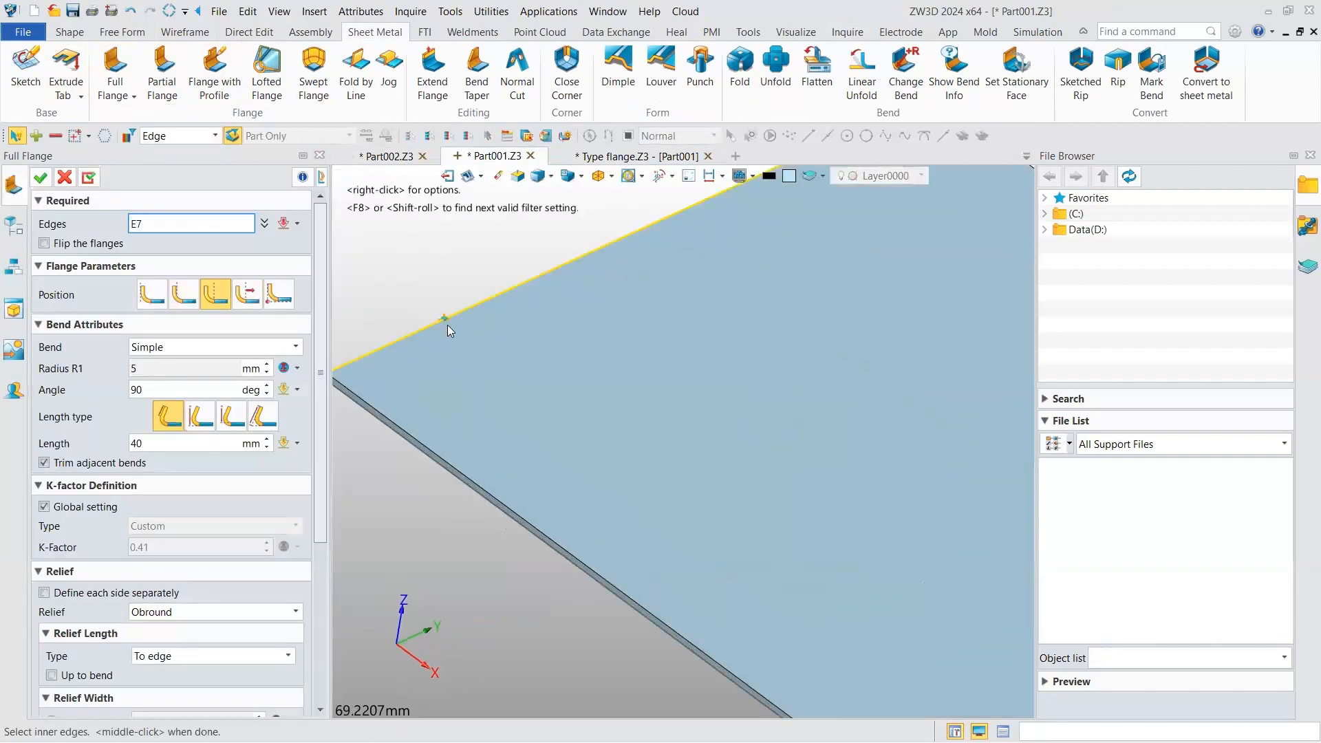
{"action": "scroll", "coordinate": [437, 297], "scroll_direction": "down", "scroll_amount": 4}
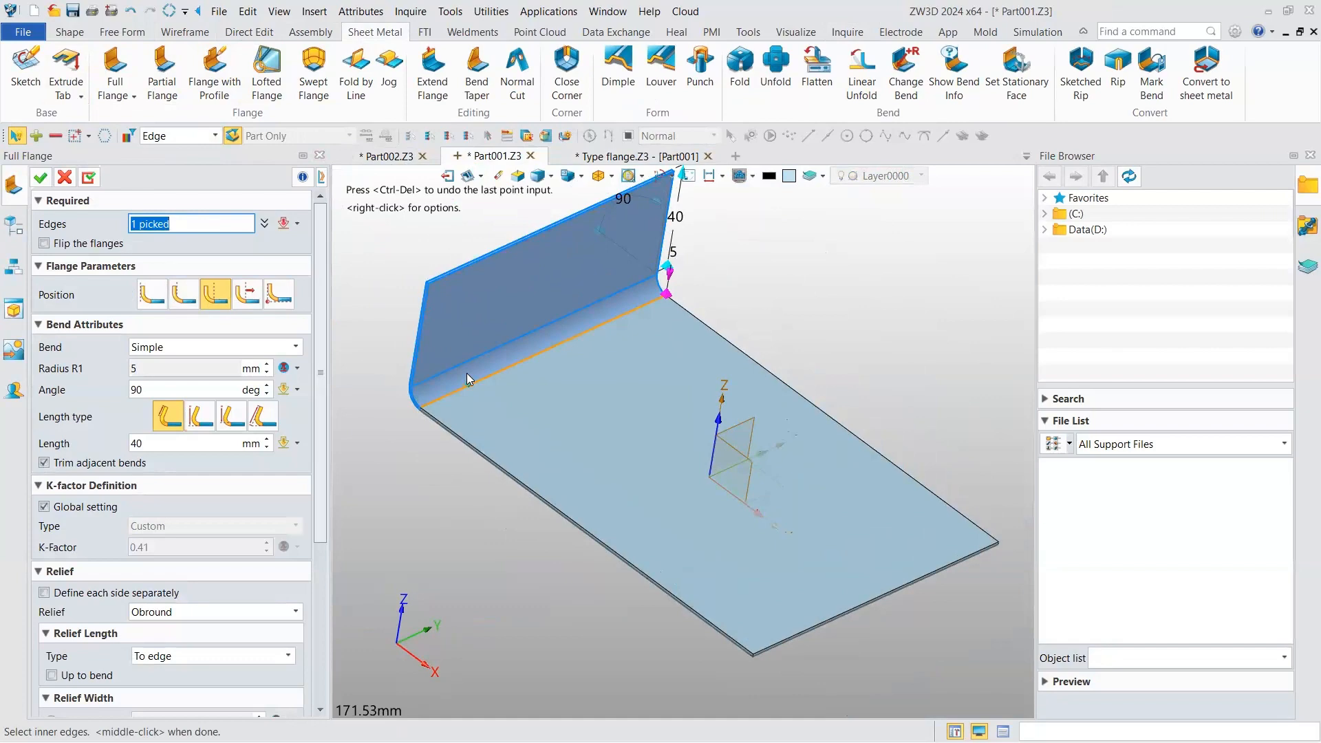
{"action": "right_click_drag", "start_coordinate": [513, 313], "coordinate": [585, 318]}
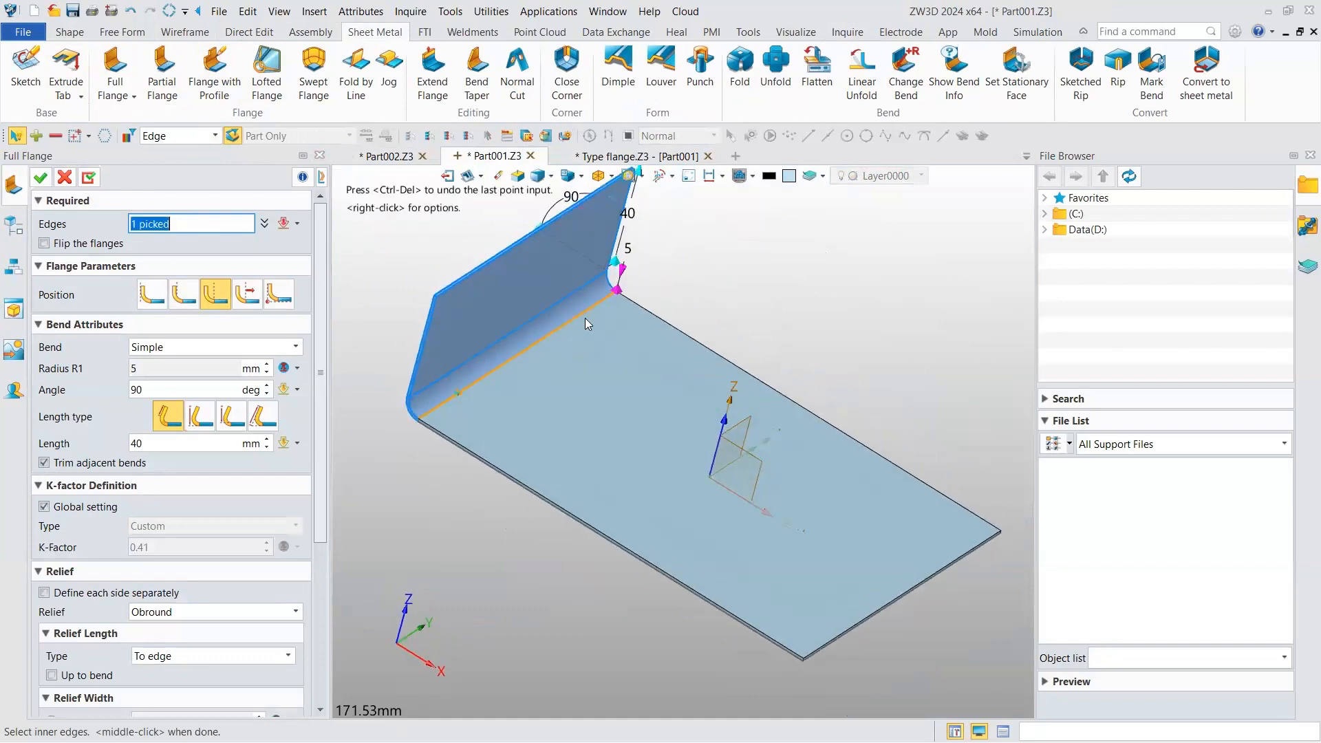
{"action": "scroll", "coordinate": [585, 318], "scroll_direction": "up", "scroll_amount": 4}
{"action": "scroll", "coordinate": [564, 414], "scroll_direction": "down", "scroll_amount": 4}
{"action": "scroll", "coordinate": [566, 368], "scroll_direction": "up", "scroll_amount": 1}
{"action": "right_click_drag", "start_coordinate": [564, 413], "coordinate": [566, 368]}
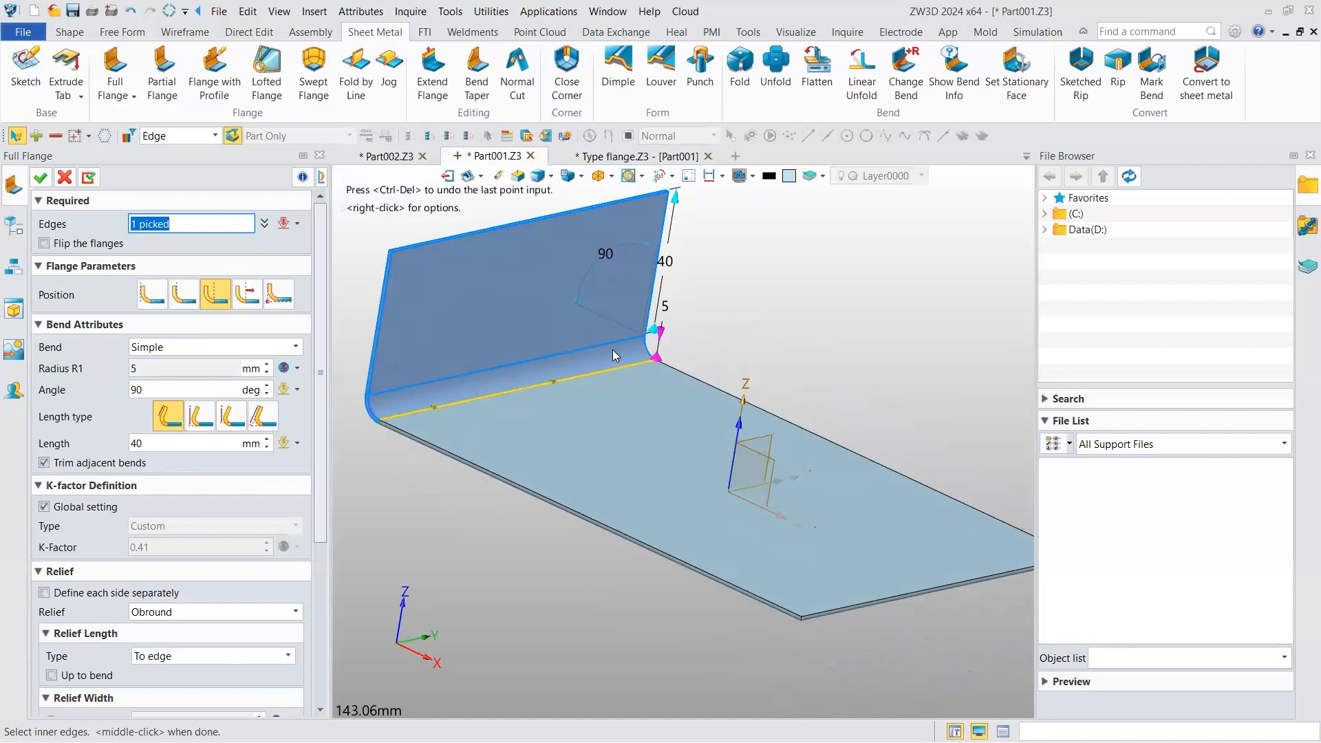
{"action": "scroll", "coordinate": [612, 349], "scroll_direction": "up", "scroll_amount": 3}
{"action": "scroll", "coordinate": [685, 404], "scroll_direction": "down", "scroll_amount": 3}
{"action": "scroll", "coordinate": [385, 332], "scroll_direction": "up", "scroll_amount": 2}
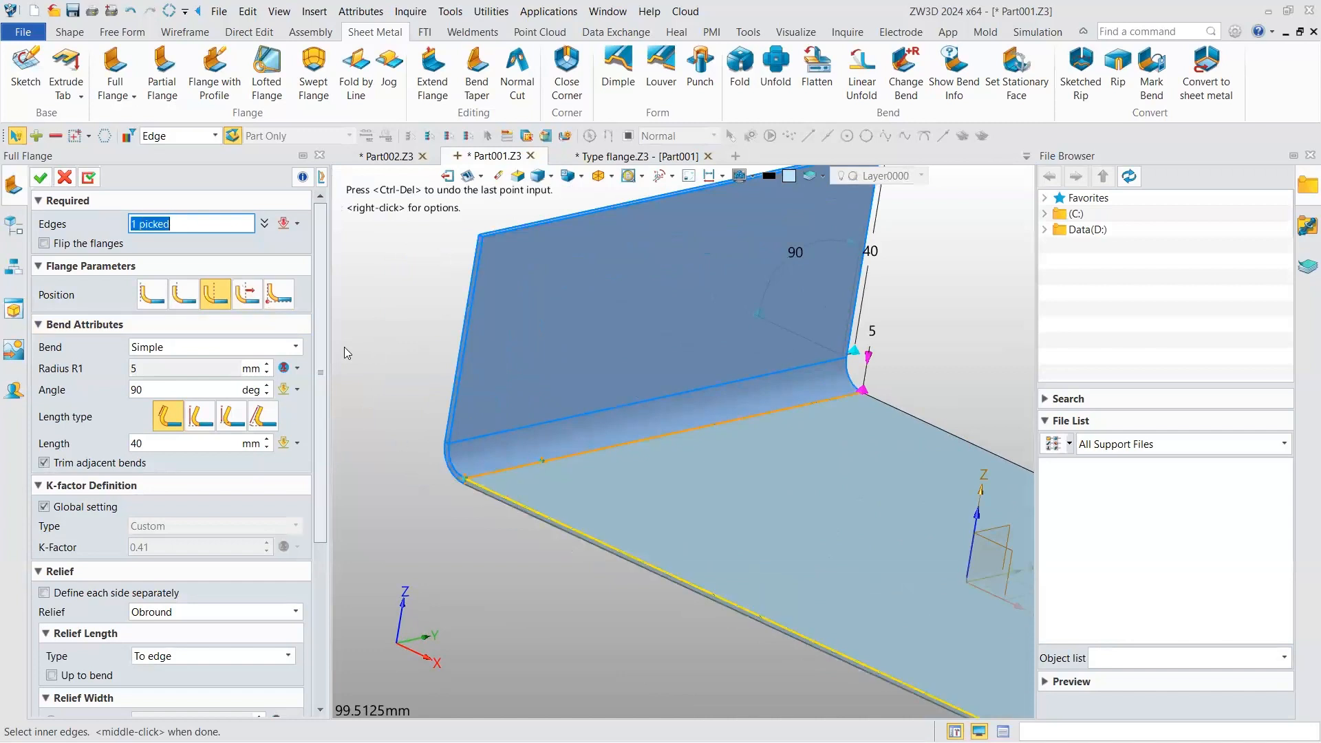
- Add the tab's other three edges to the full flange and inspect the four-sided preview
{"action": "left_click", "coordinate": [606, 459]}
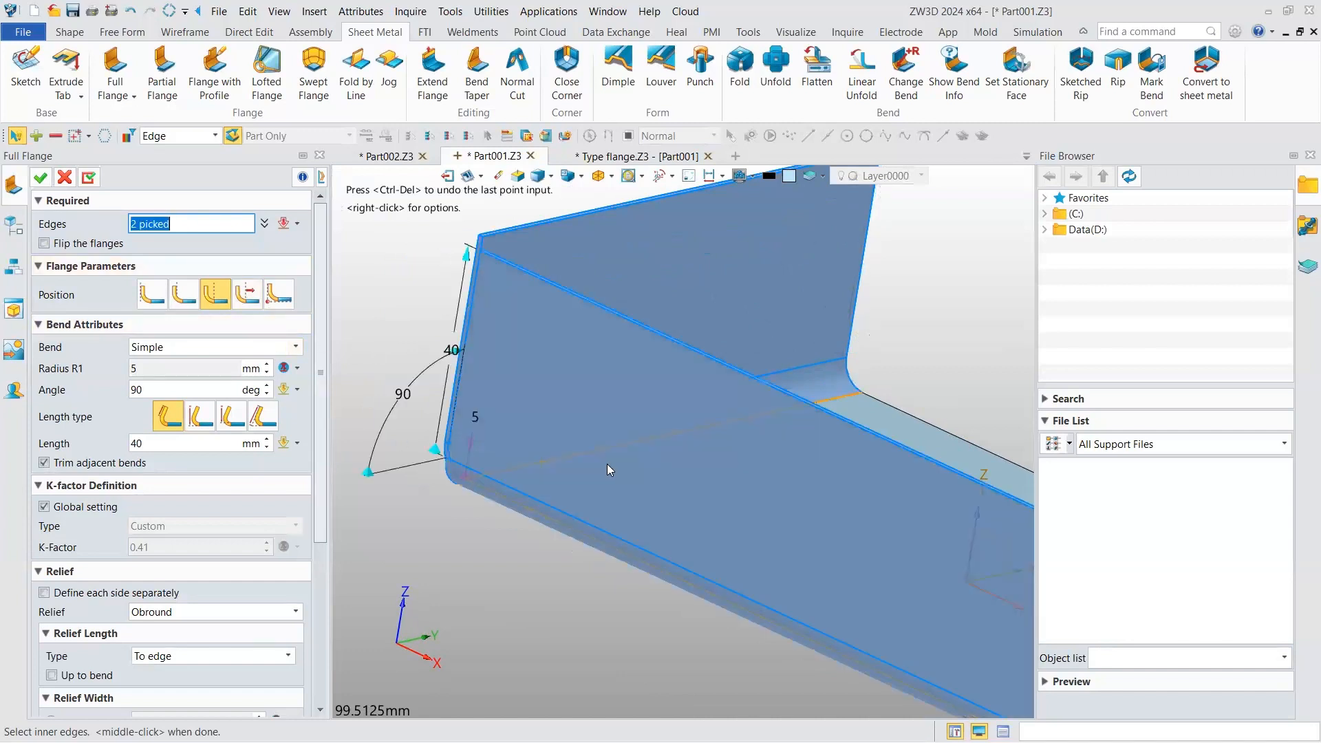
{"action": "scroll", "coordinate": [607, 464], "scroll_direction": "down", "scroll_amount": 4}
{"action": "right_click_drag", "start_coordinate": [577, 471], "coordinate": [590, 561]}
{"action": "scroll", "coordinate": [591, 561], "scroll_direction": "up", "scroll_amount": 2}
{"action": "middle_click_drag", "start_coordinate": [504, 615], "coordinate": [549, 535]}
{"action": "right_click_drag", "start_coordinate": [549, 535], "coordinate": [523, 566]}
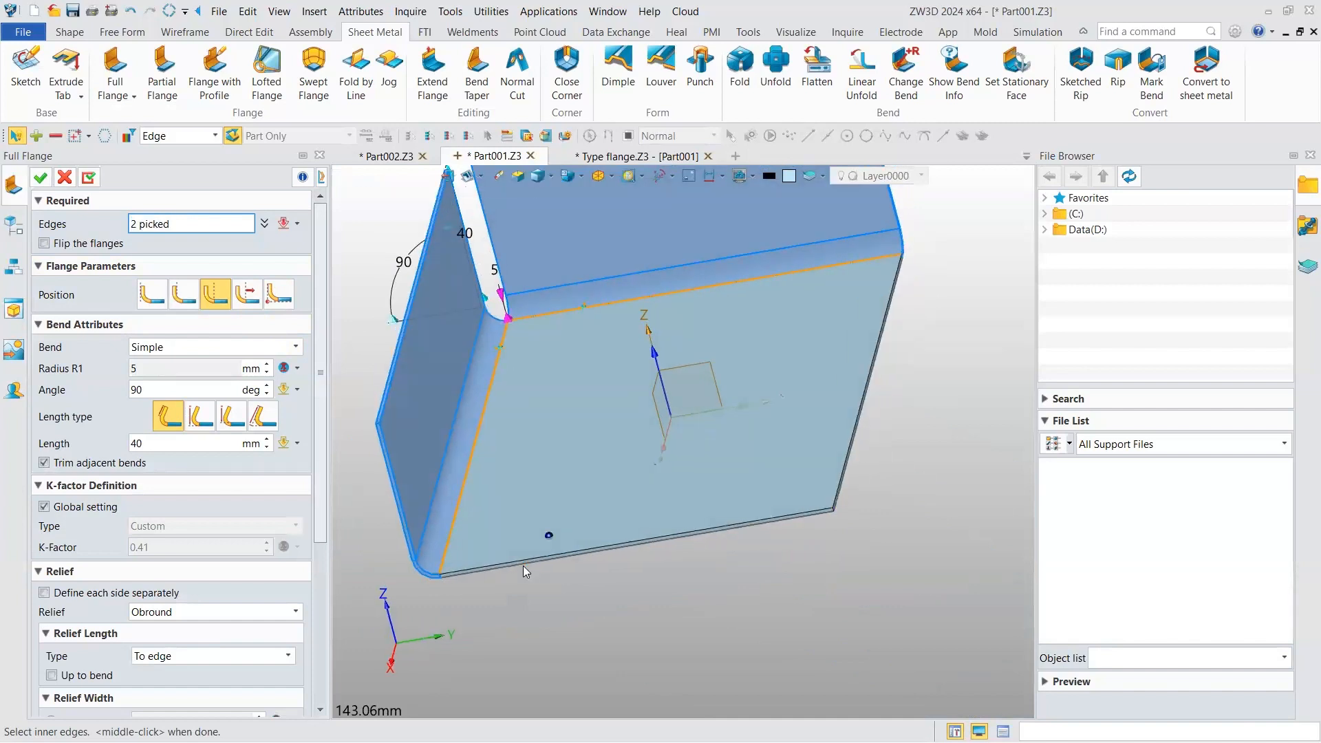
{"action": "left_click", "coordinate": [524, 567]}
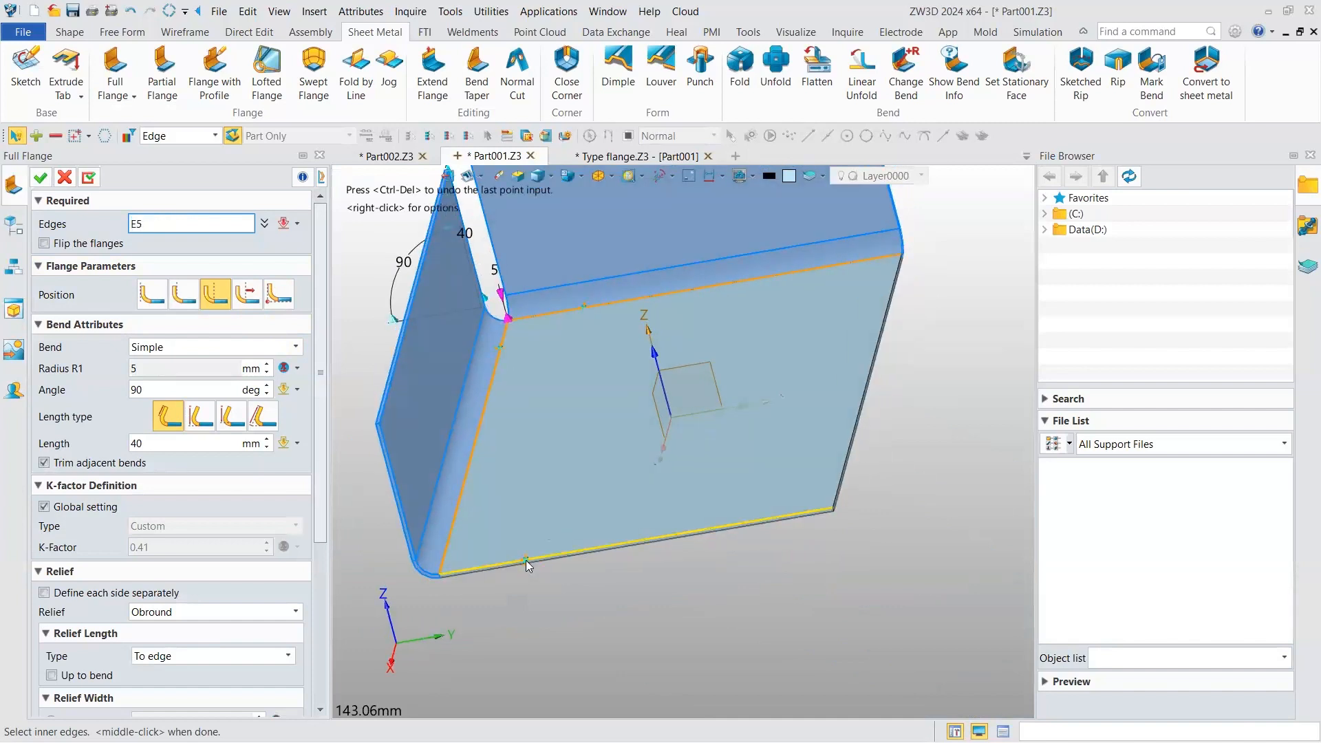
{"action": "left_click", "coordinate": [868, 372]}
{"action": "right_click_drag", "start_coordinate": [823, 389], "coordinate": [925, 334]}
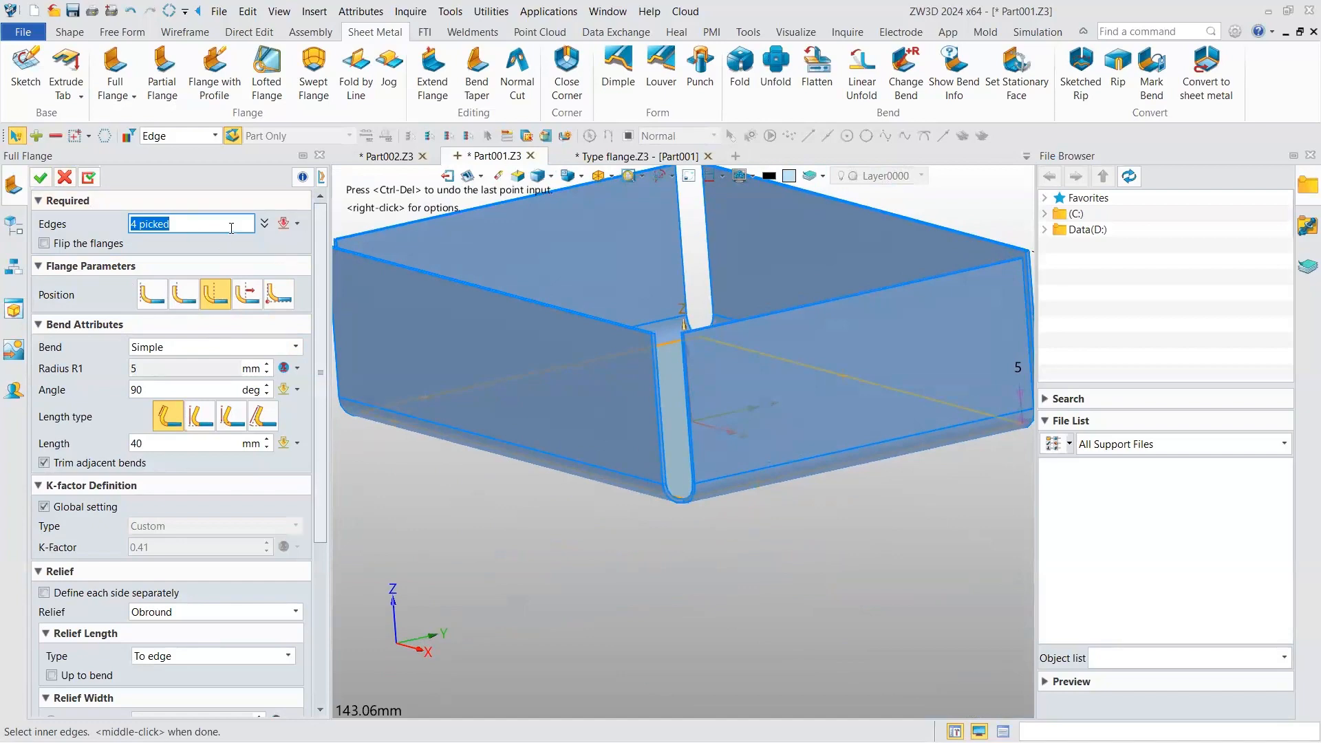
- Remove the fourth edge from the selection and create the full flange on the remaining three tab edges
{"action": "middle_click_drag", "start_coordinate": [525, 391], "coordinate": [660, 536]}
{"action": "right_click", "coordinate": [497, 296]}
{"action": "left_click", "coordinate": [529, 330]}
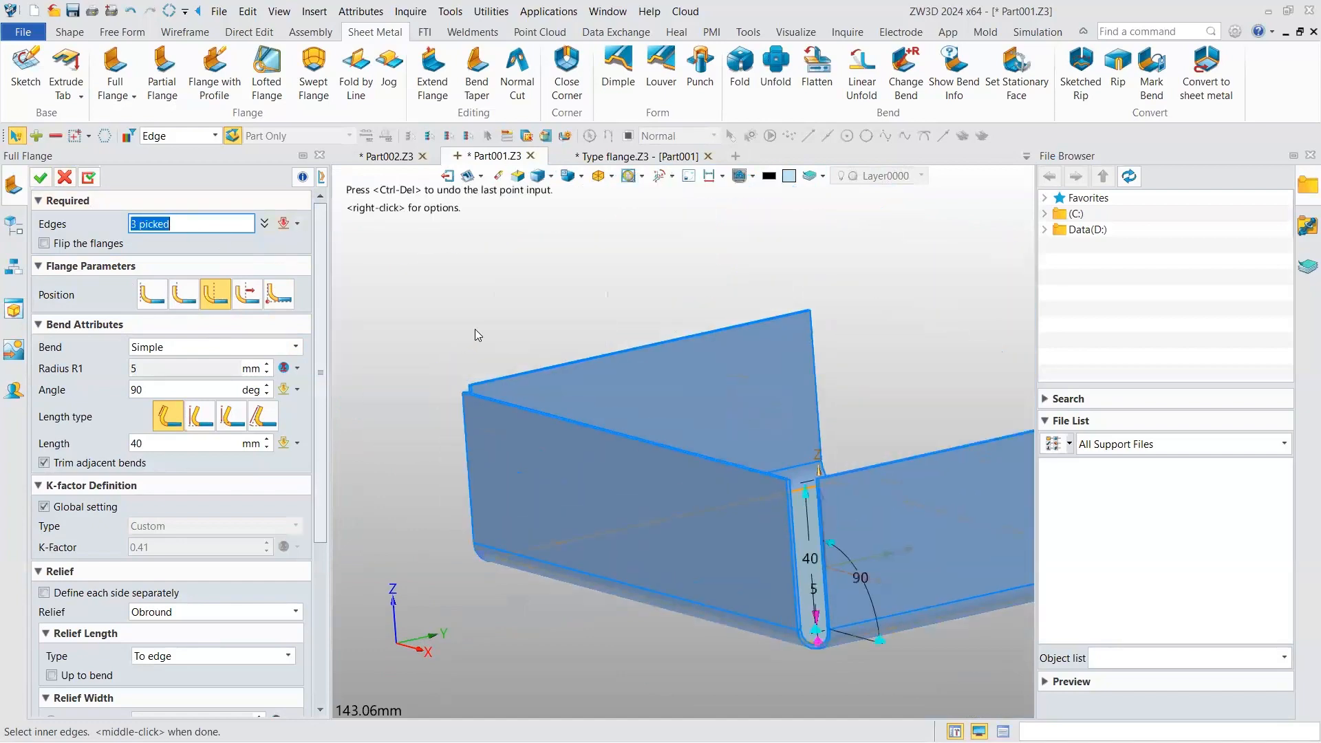
{"action": "right_click_drag", "start_coordinate": [619, 407], "coordinate": [602, 401]}
{"action": "scroll", "coordinate": [602, 399], "scroll_direction": "down", "scroll_amount": 3}
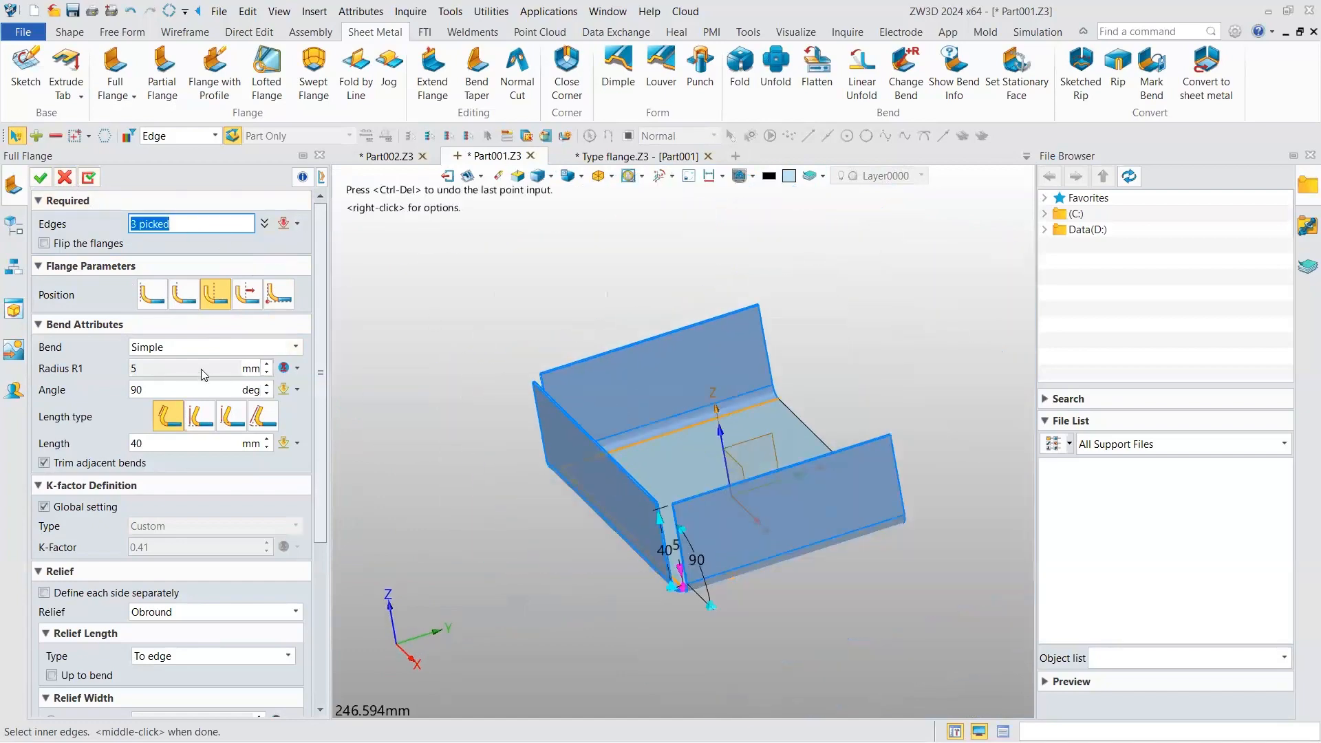
{"action": "scroll", "coordinate": [209, 412], "scroll_direction": "down", "scroll_amount": 2}
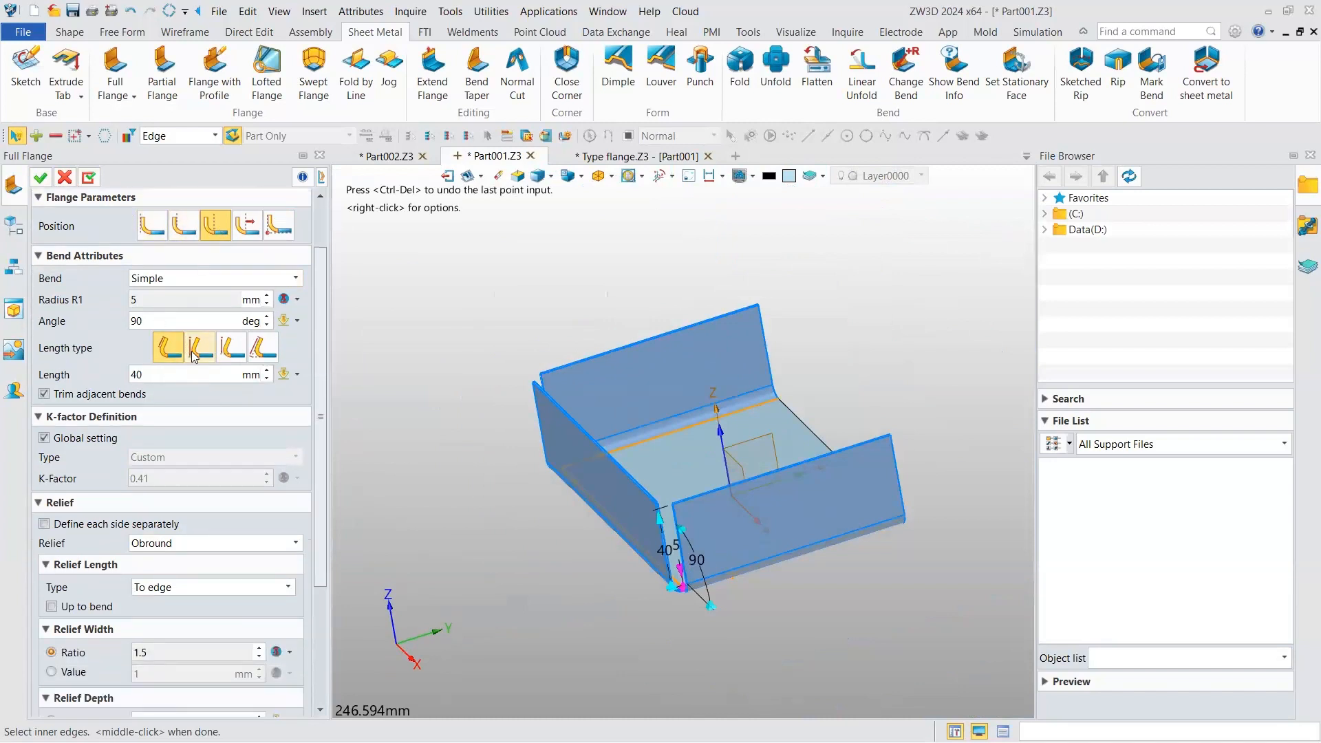
{"action": "left_click", "coordinate": [297, 298]}
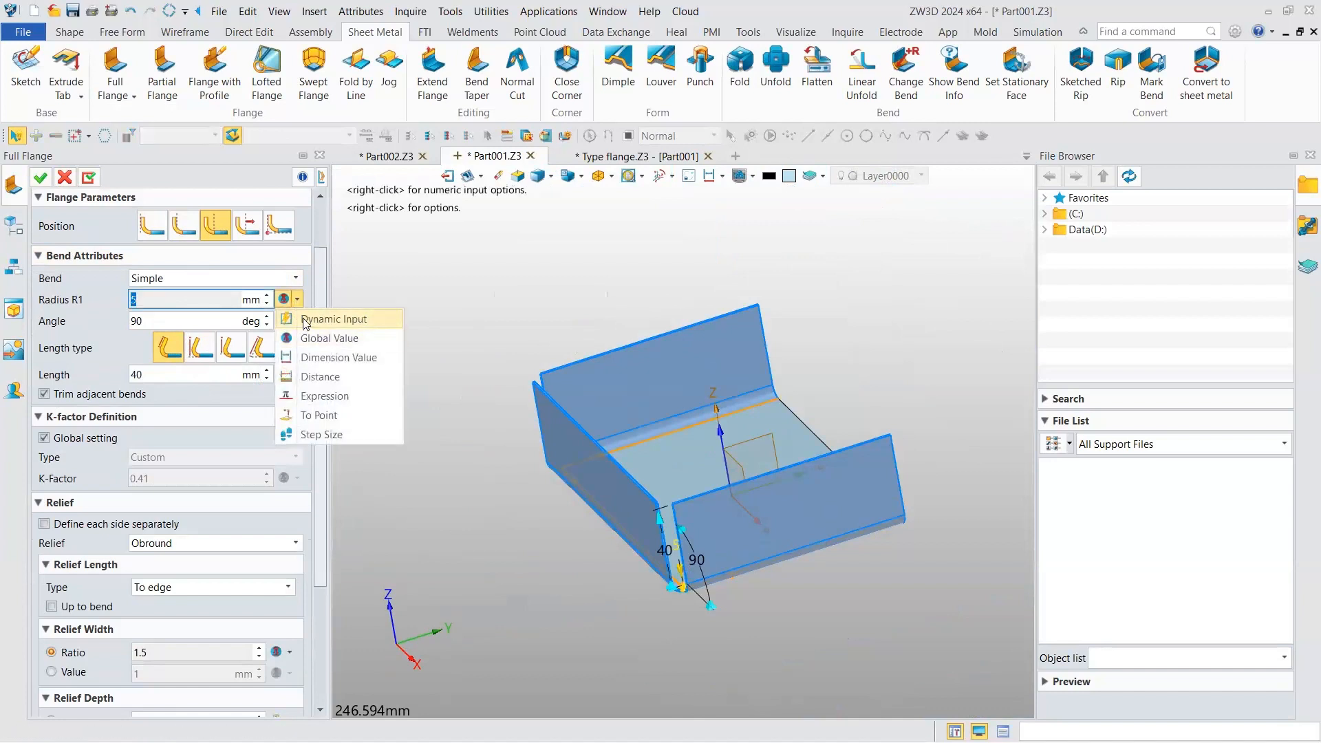
{"action": "left_click", "coordinate": [40, 178]}
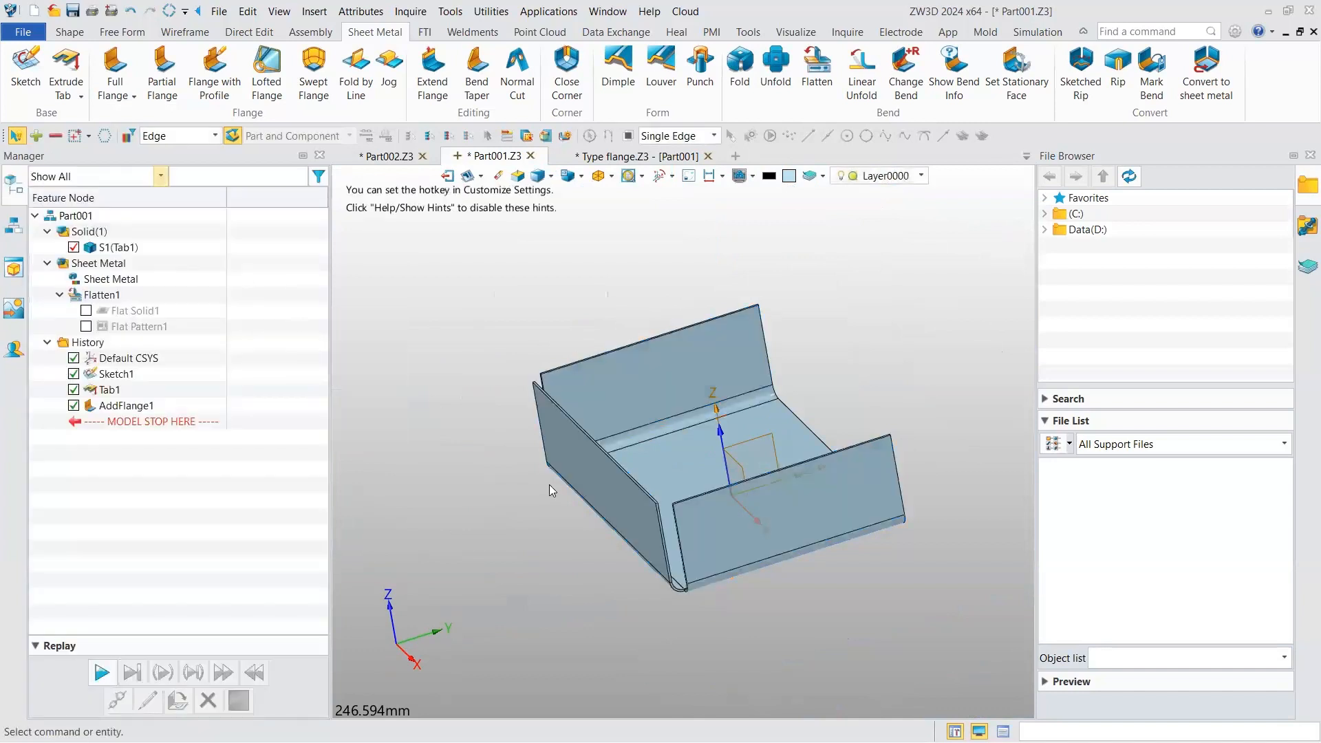
- Start a Hem Flange of the Closed type on the tab's open edge and inspect its preview
{"action": "scroll", "coordinate": [548, 490], "scroll_direction": "down", "scroll_amount": 2}
{"action": "right_click_drag", "start_coordinate": [548, 490], "coordinate": [526, 515]}
{"action": "left_click", "coordinate": [133, 97]}
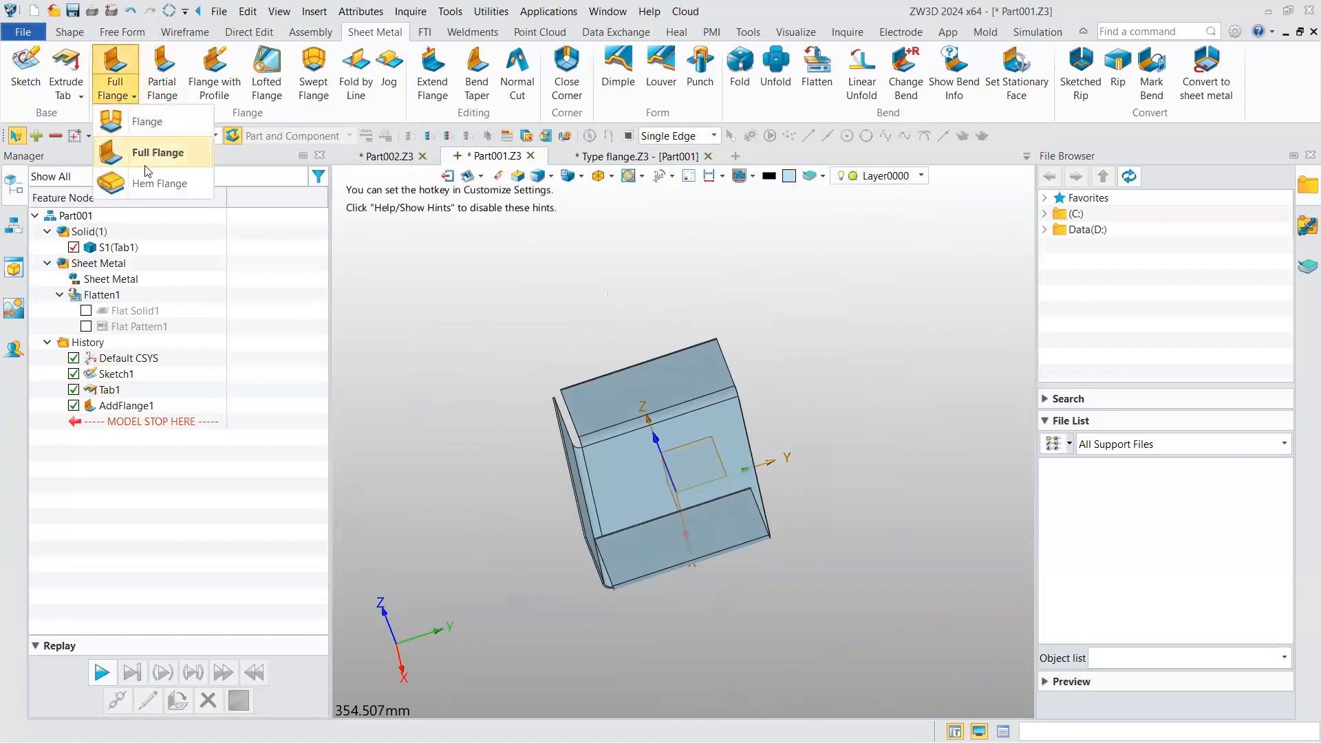
{"action": "left_click", "coordinate": [158, 196]}
{"action": "mouse_move", "coordinate": [603, 476]}
{"action": "right_mouse_down"}
{"action": "mouse_move", "coordinate": [551, 445]}
{"action": "mouse_move", "coordinate": [610, 486]}
{"action": "right_mouse_up"}
{"action": "left_click", "coordinate": [635, 498]}
{"action": "scroll", "coordinate": [715, 496], "scroll_direction": "up", "scroll_amount": 3}
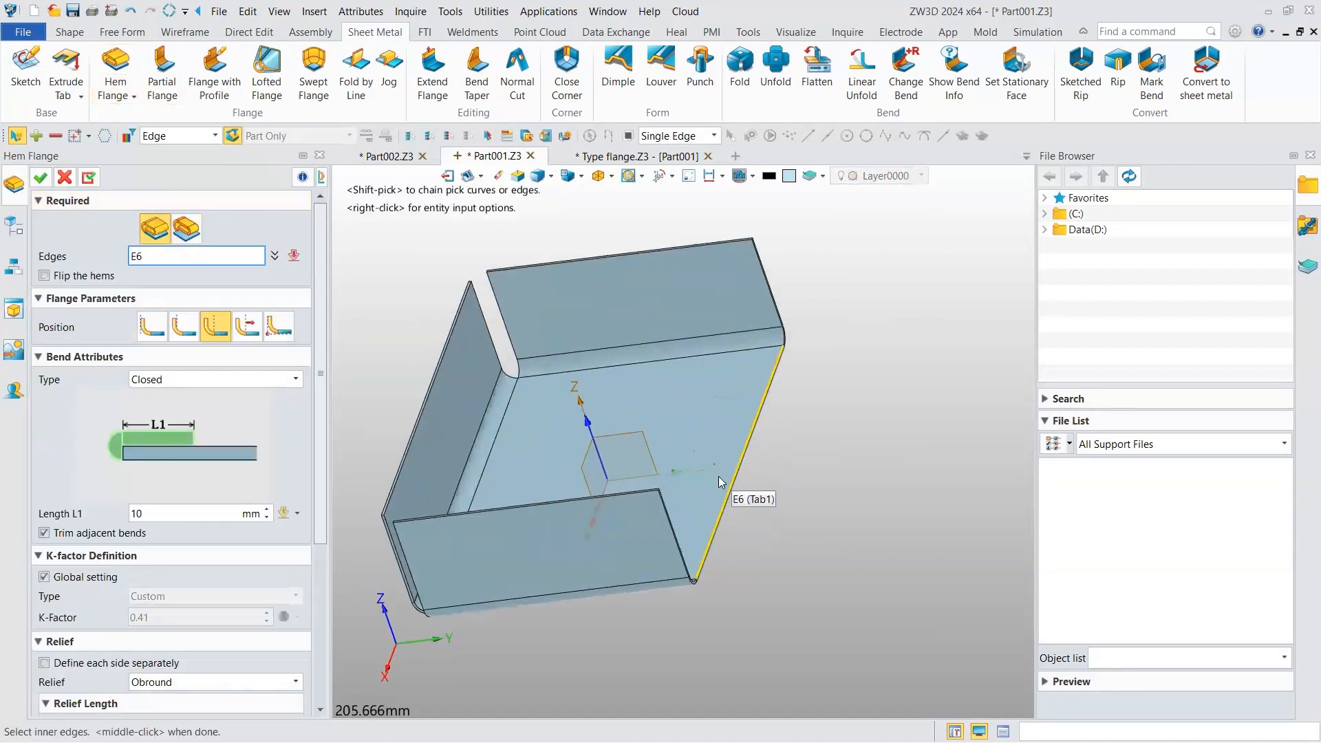
{"action": "left_click", "coordinate": [719, 477]}
{"action": "right_click_drag", "start_coordinate": [718, 476], "coordinate": [629, 420]}
{"action": "scroll", "coordinate": [727, 439], "scroll_direction": "up", "scroll_amount": 4}
{"action": "scroll", "coordinate": [731, 427], "scroll_direction": "up", "scroll_amount": 3}
{"action": "scroll", "coordinate": [629, 420], "scroll_direction": "down", "scroll_amount": 3}
- Change the hem type to Open and inspect the rolled shape on the tab's edge
{"action": "left_click", "coordinate": [208, 379]}
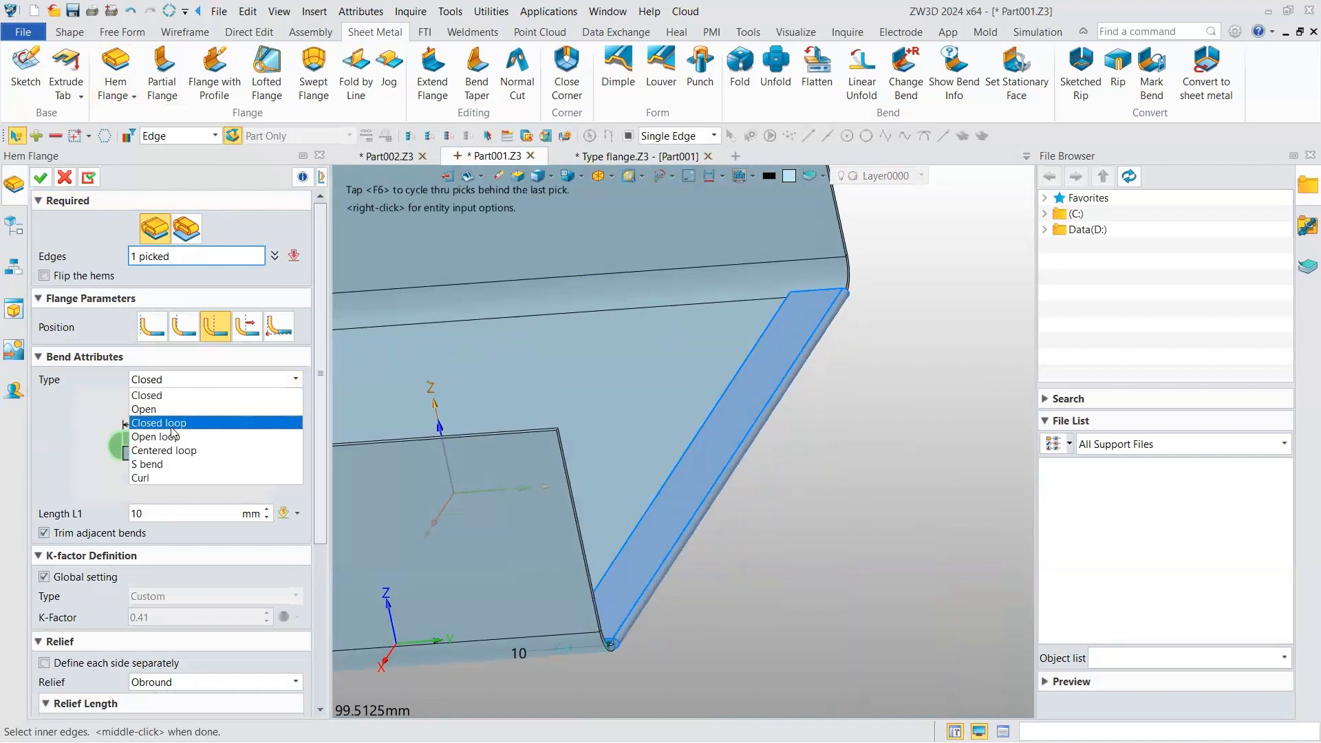
{"action": "left_click", "coordinate": [145, 410]}
{"action": "mouse_move", "coordinate": [652, 438]}
{"action": "right_mouse_down"}
{"action": "mouse_move", "coordinate": [730, 429]}
{"action": "mouse_move", "coordinate": [718, 430]}
{"action": "mouse_move", "coordinate": [722, 412]}
{"action": "mouse_move", "coordinate": [641, 421]}
{"action": "right_mouse_up"}
{"action": "scroll", "coordinate": [649, 465], "scroll_direction": "down", "scroll_amount": 2}
{"action": "right_click_drag", "start_coordinate": [649, 466], "coordinate": [639, 486]}
{"action": "scroll", "coordinate": [638, 475], "scroll_direction": "down", "scroll_amount": 2}
- Try the Open loop, Centered loop and S bend hem types in turn on the tab's open edge
{"action": "left_click", "coordinate": [231, 383]}
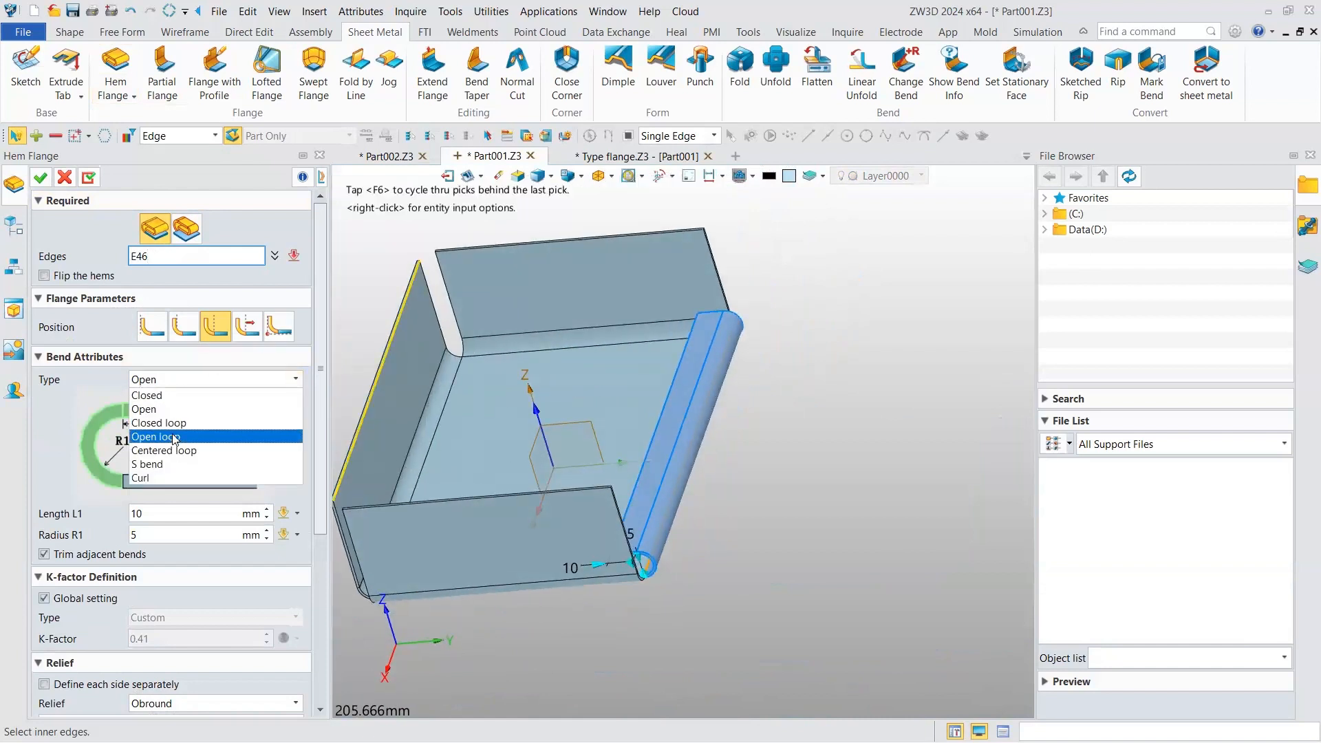
{"action": "left_click", "coordinate": [172, 432]}
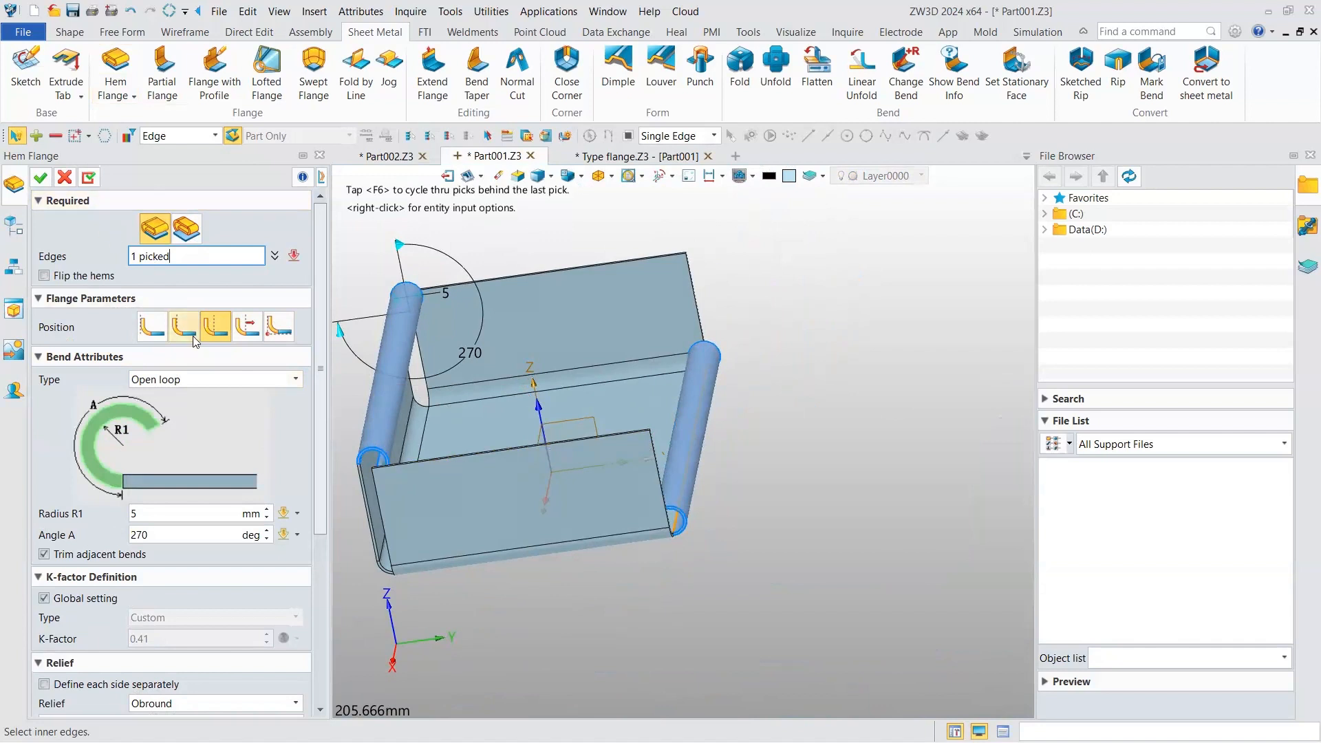
{"action": "left_click", "coordinate": [178, 379]}
{"action": "left_click", "coordinate": [162, 450]}
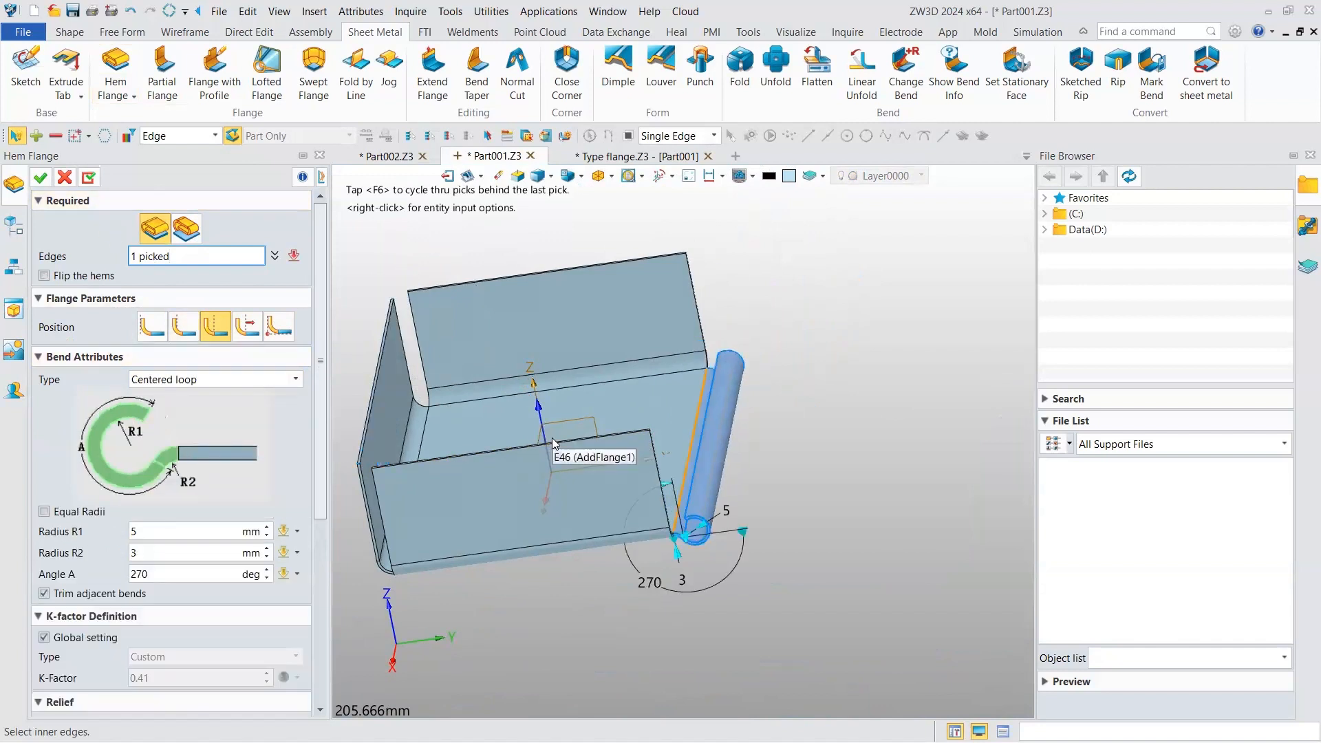
{"action": "left_click", "coordinate": [220, 379]}
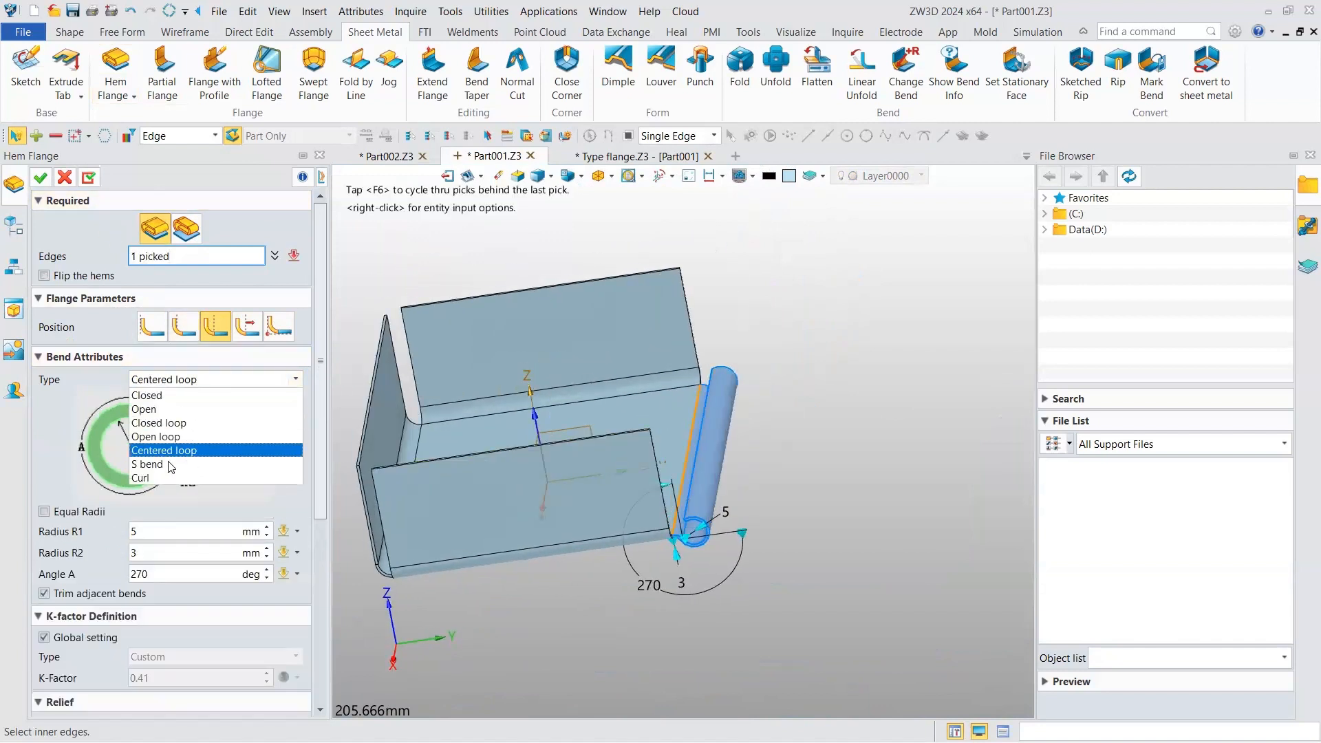
{"action": "left_click", "coordinate": [162, 467]}
{"action": "right_click_drag", "start_coordinate": [610, 417], "coordinate": [630, 450]}
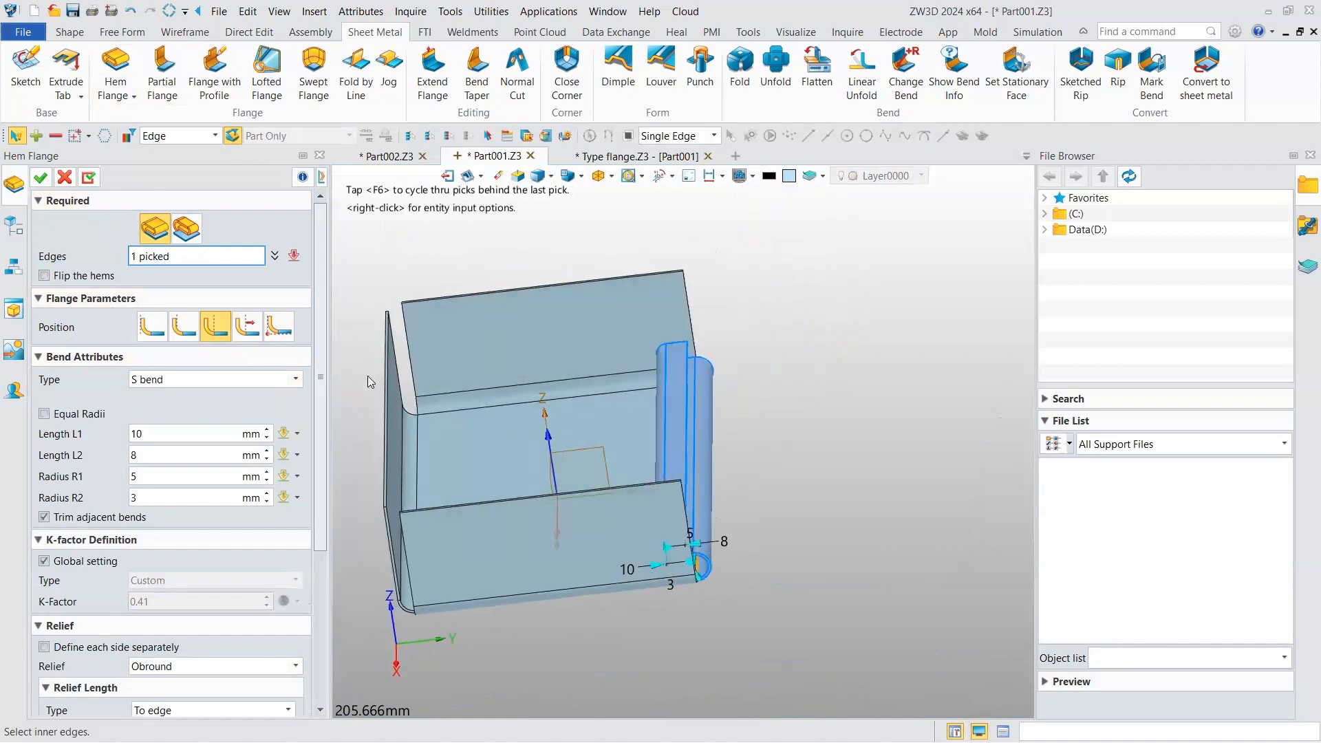
- Try the partial hem mode with its Start-Width settings, cancel the hem, and display the available flange commands
{"action": "left_click", "coordinate": [187, 229]}
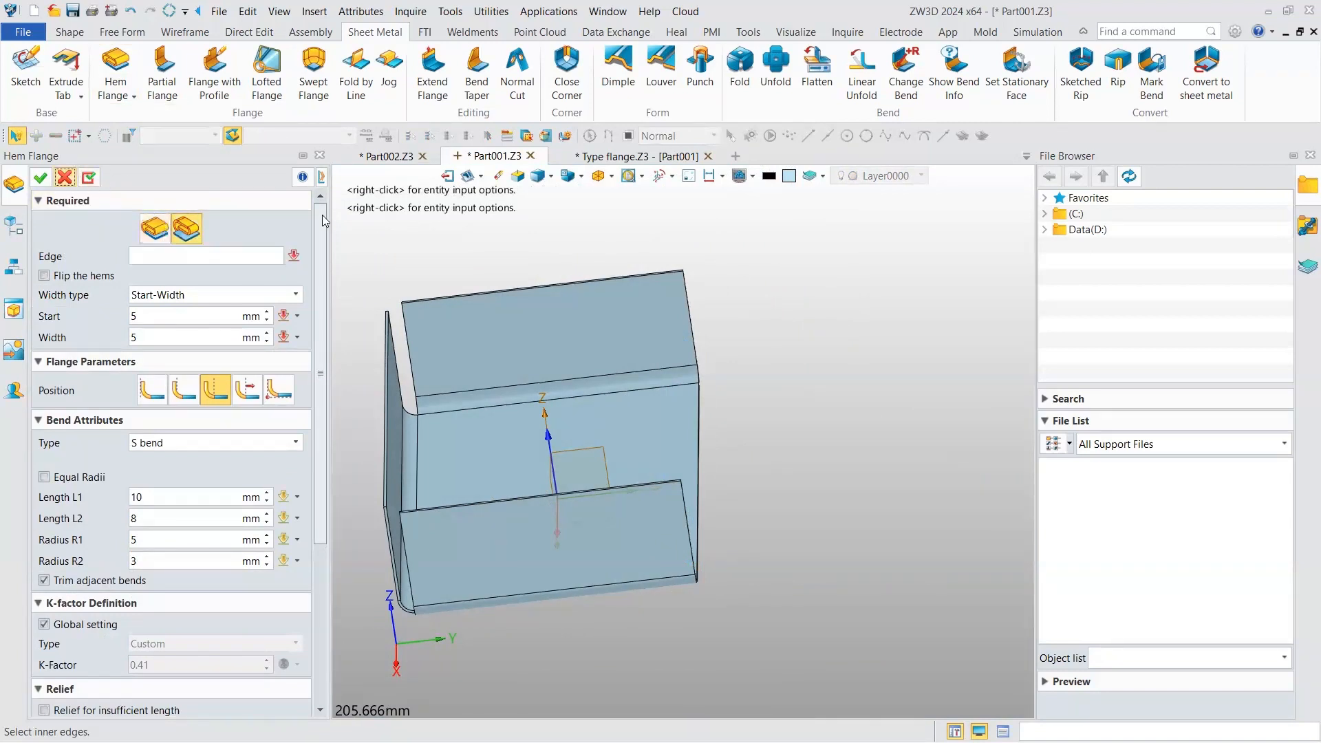
{"action": "left_click", "coordinate": [63, 179]}
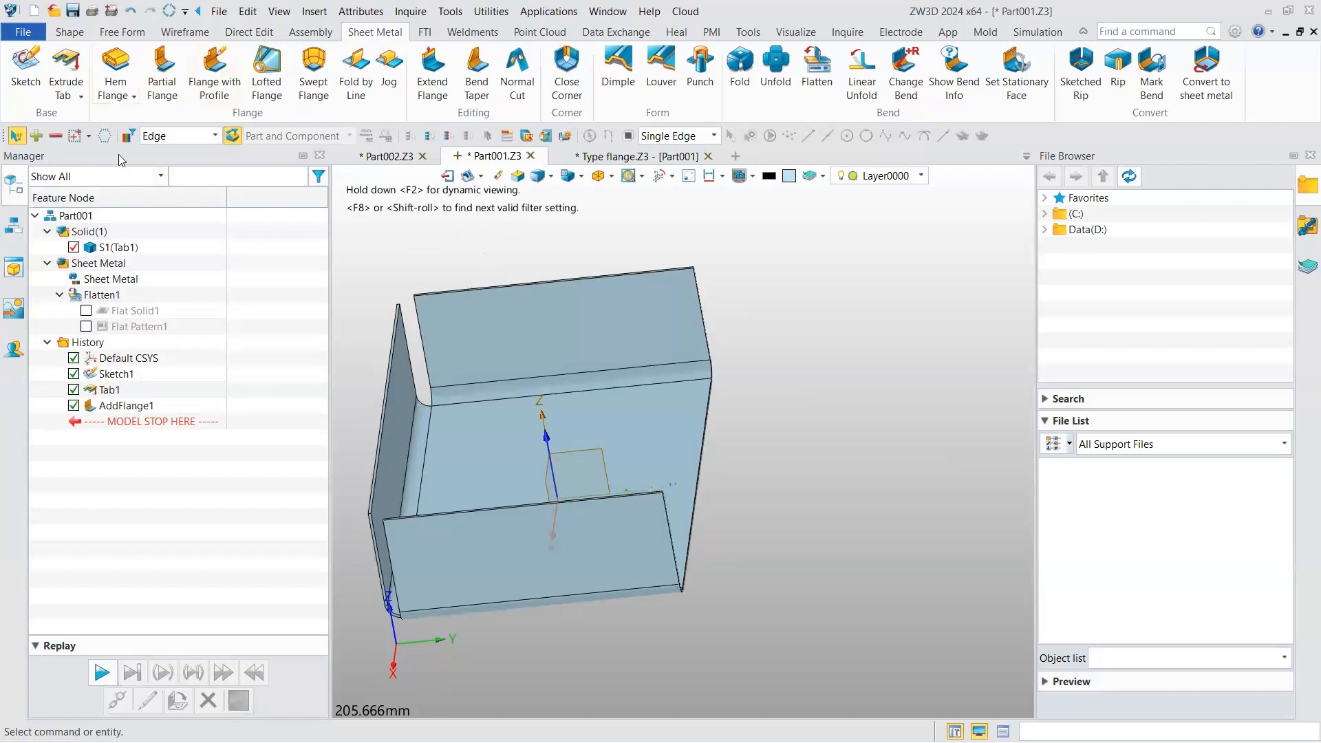
{"action": "left_click", "coordinate": [115, 92]}
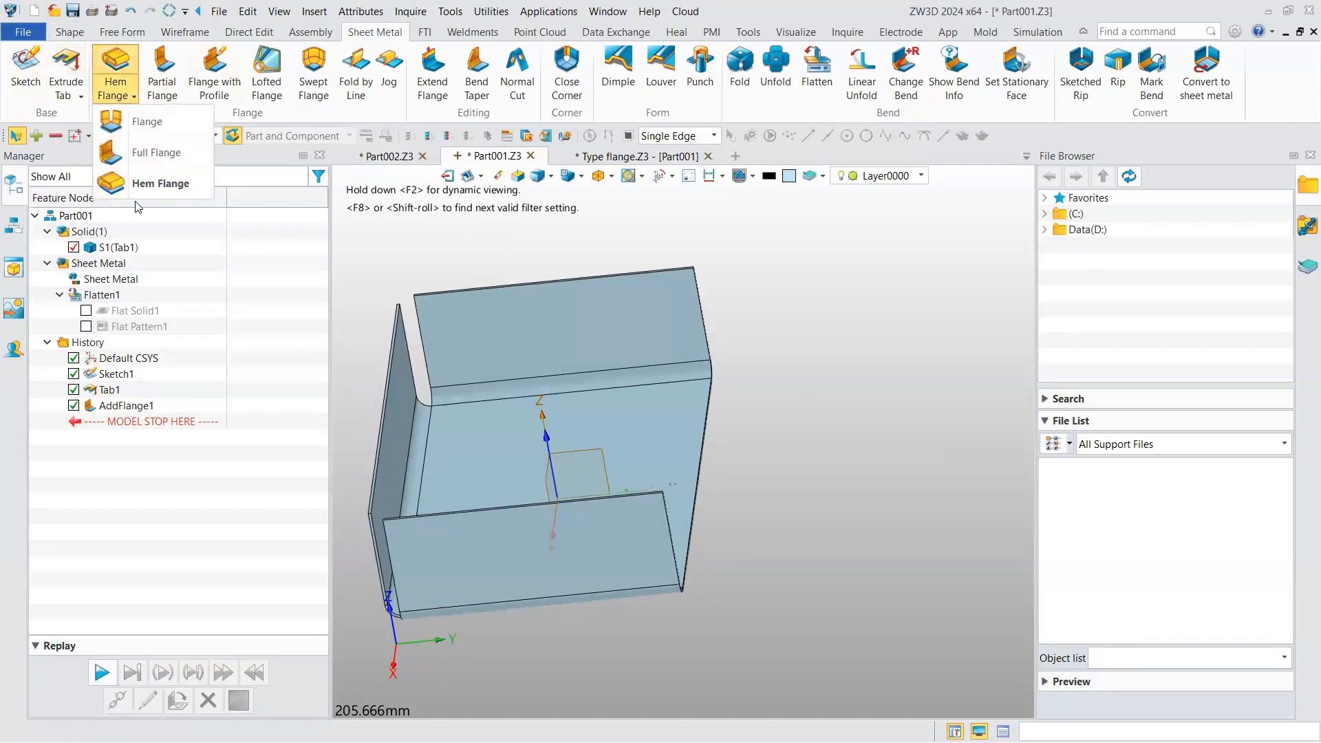
- Start a Partial Flange with the Start-Width type on the tab's open edge
{"action": "left_click", "coordinate": [161, 77]}
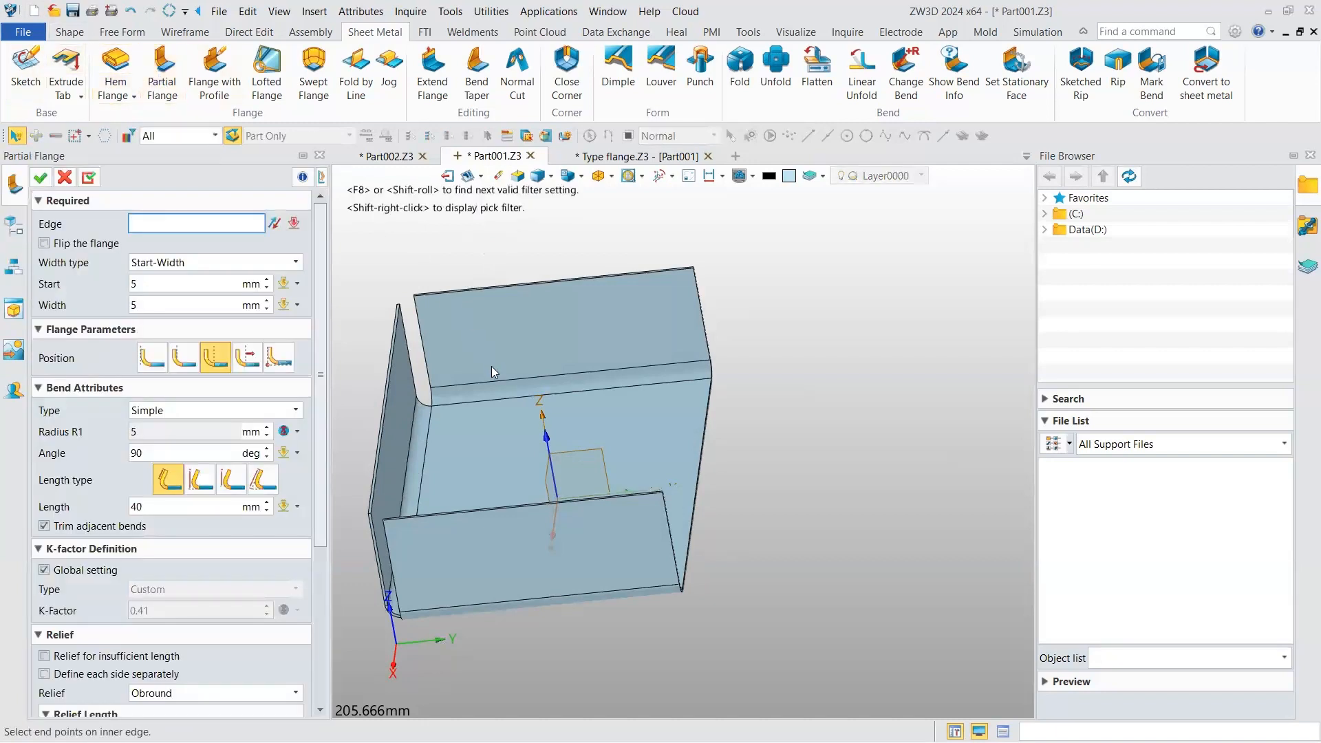
{"action": "right_click_drag", "start_coordinate": [497, 366], "coordinate": [497, 417]}
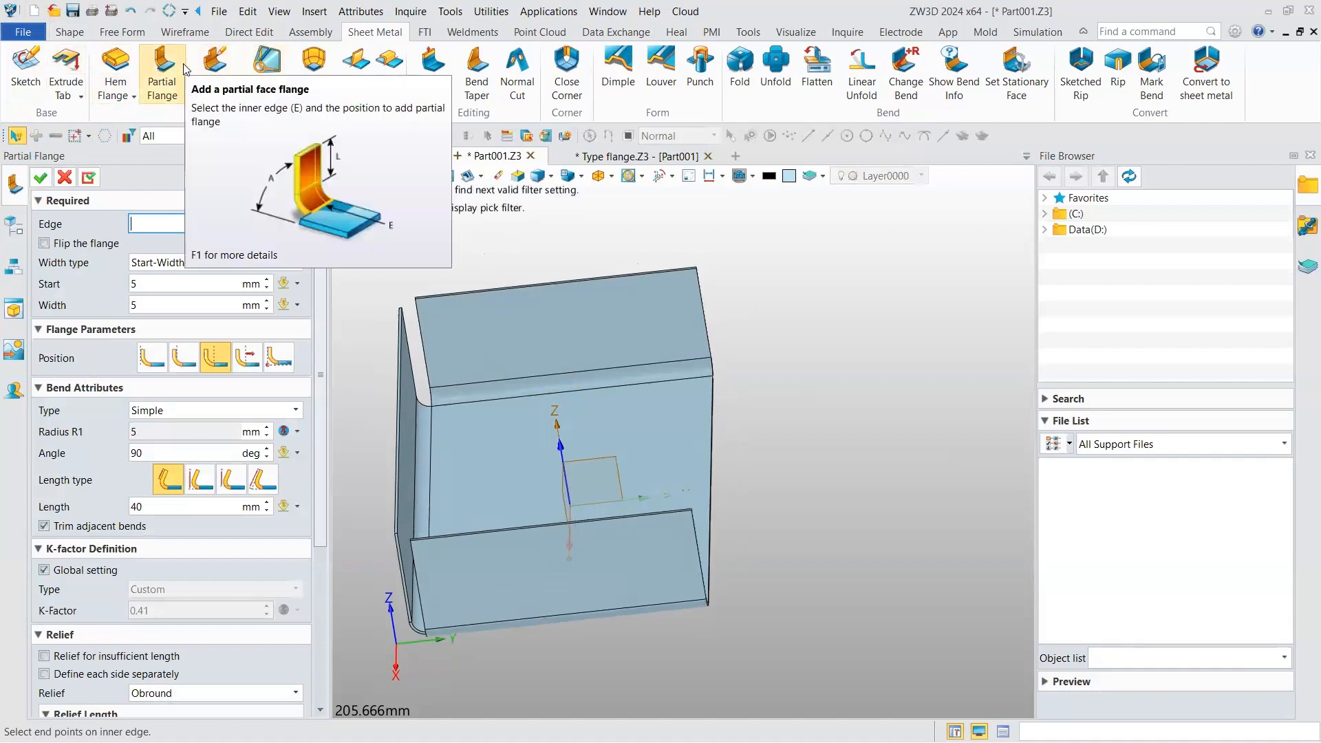
{"action": "left_click", "coordinate": [399, 346]}
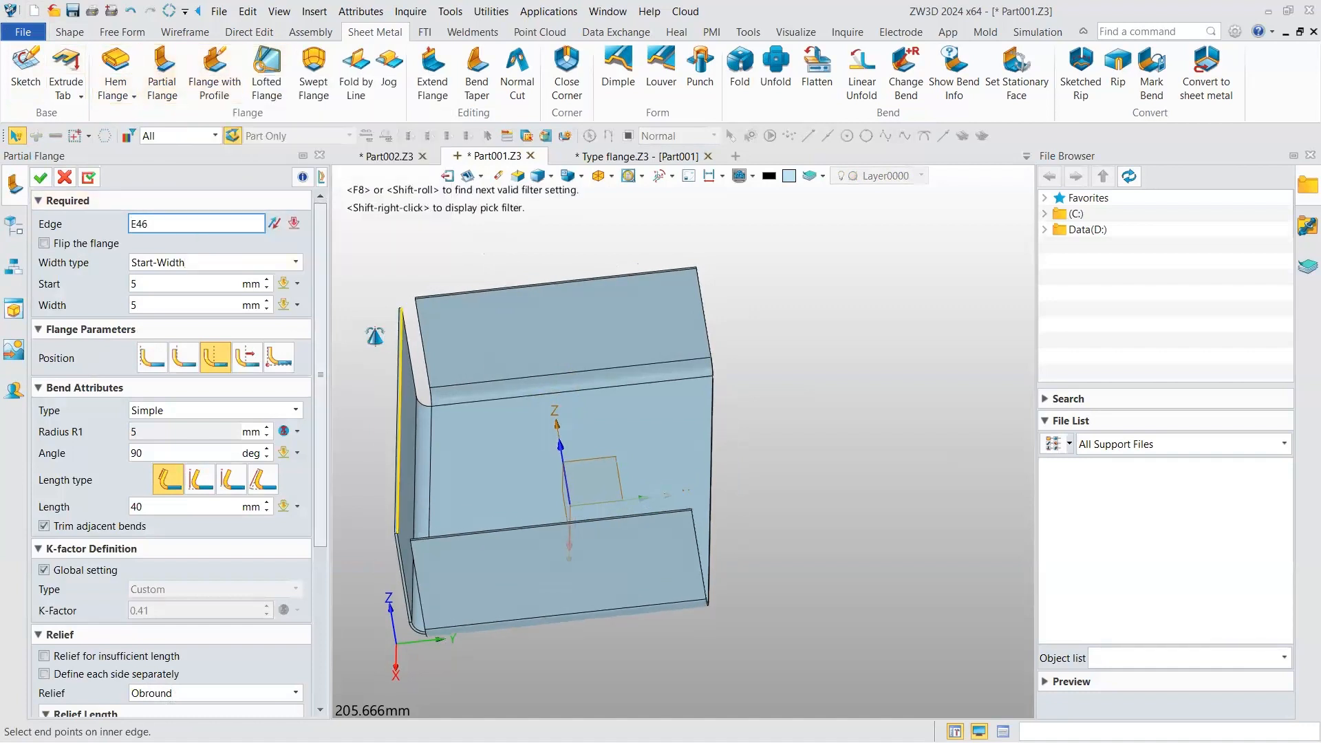
{"action": "right_click_drag", "start_coordinate": [377, 371], "coordinate": [611, 315]}
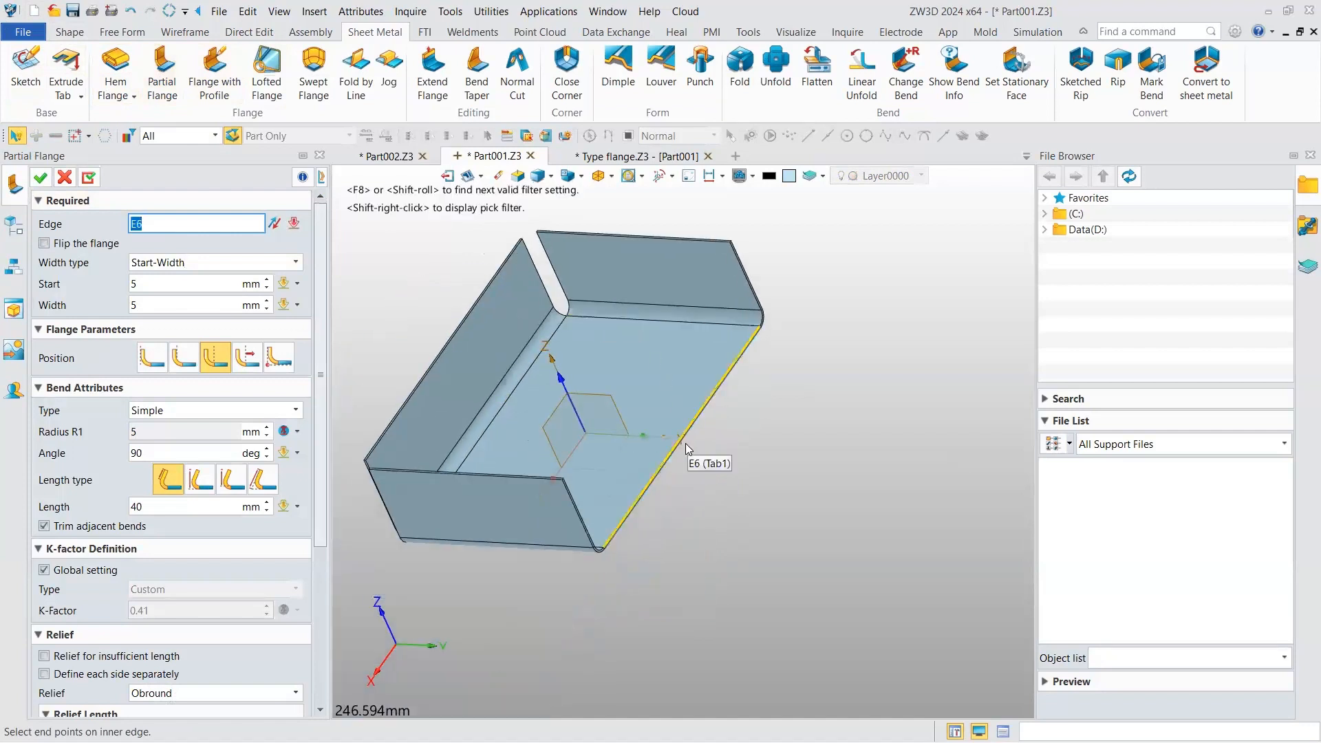
{"action": "scroll", "coordinate": [686, 443], "scroll_direction": "up", "scroll_amount": 3}
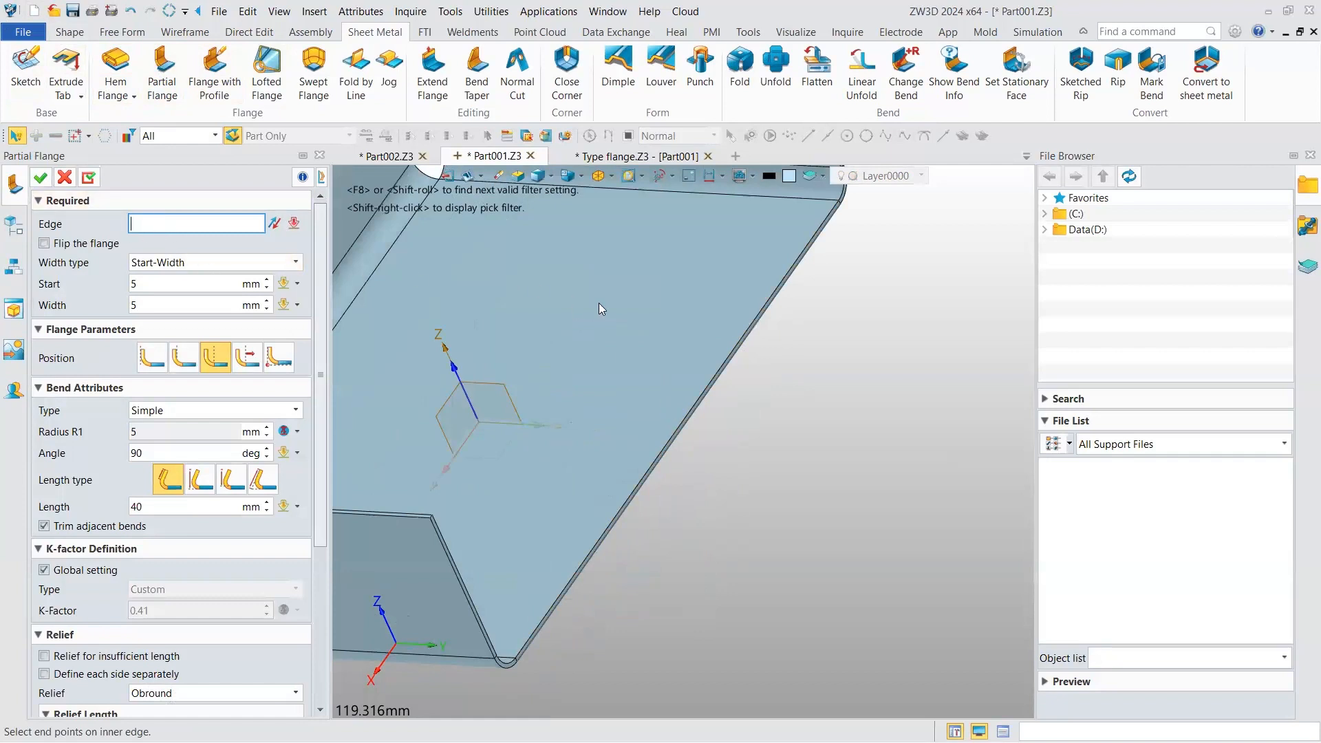
{"action": "left_click", "coordinate": [701, 389]}
{"action": "right_click_drag", "start_coordinate": [701, 389], "coordinate": [688, 378]}
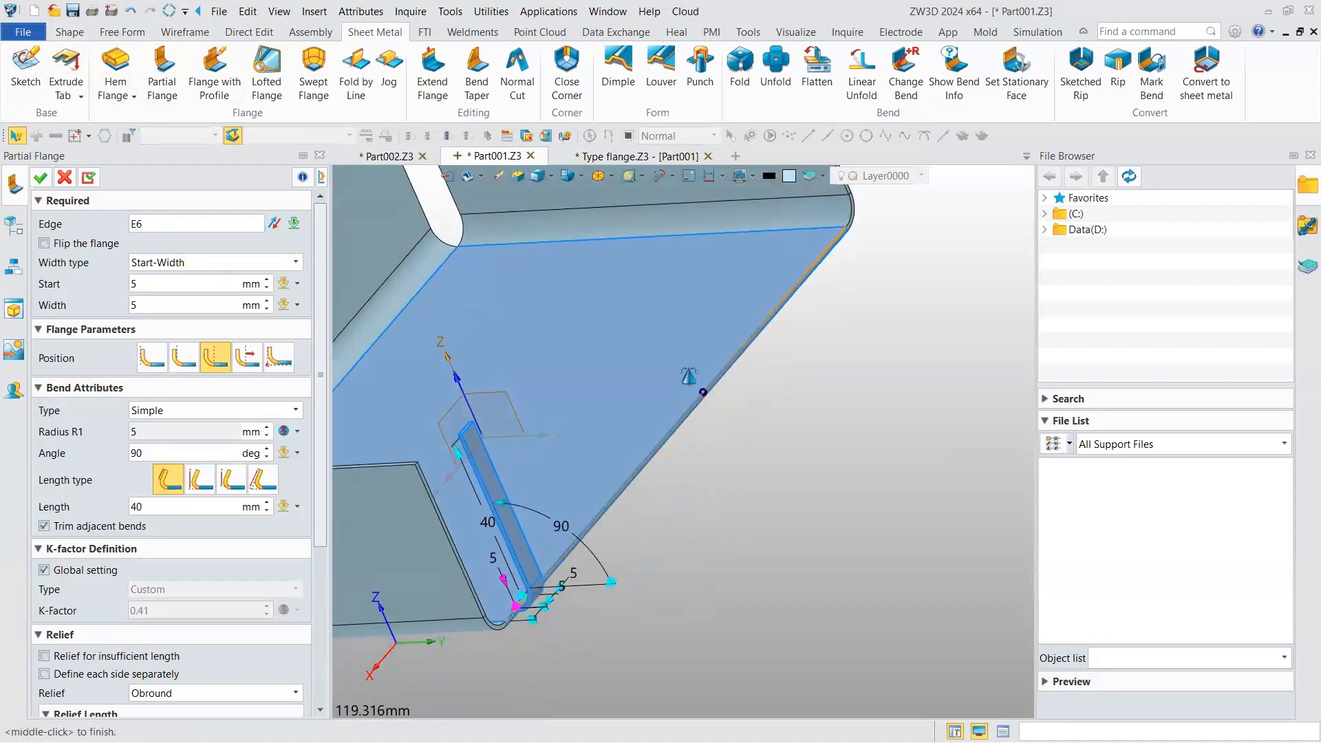
- Try a 10 mm start offset, set it back to 5 mm, and stretch the partial flange's width to 140.5 mm
{"action": "right_click_drag", "start_coordinate": [385, 323], "coordinate": [496, 344]}
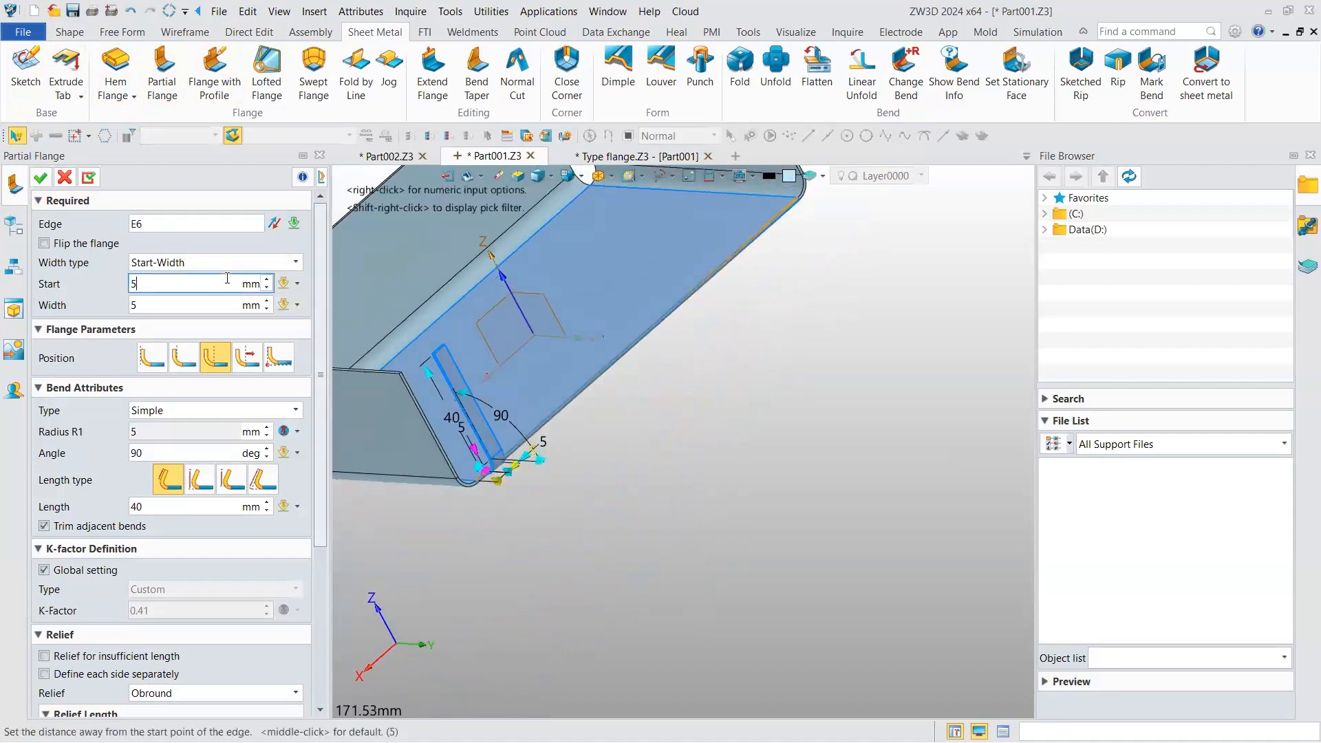
{"action": "left_click", "coordinate": [229, 281]}
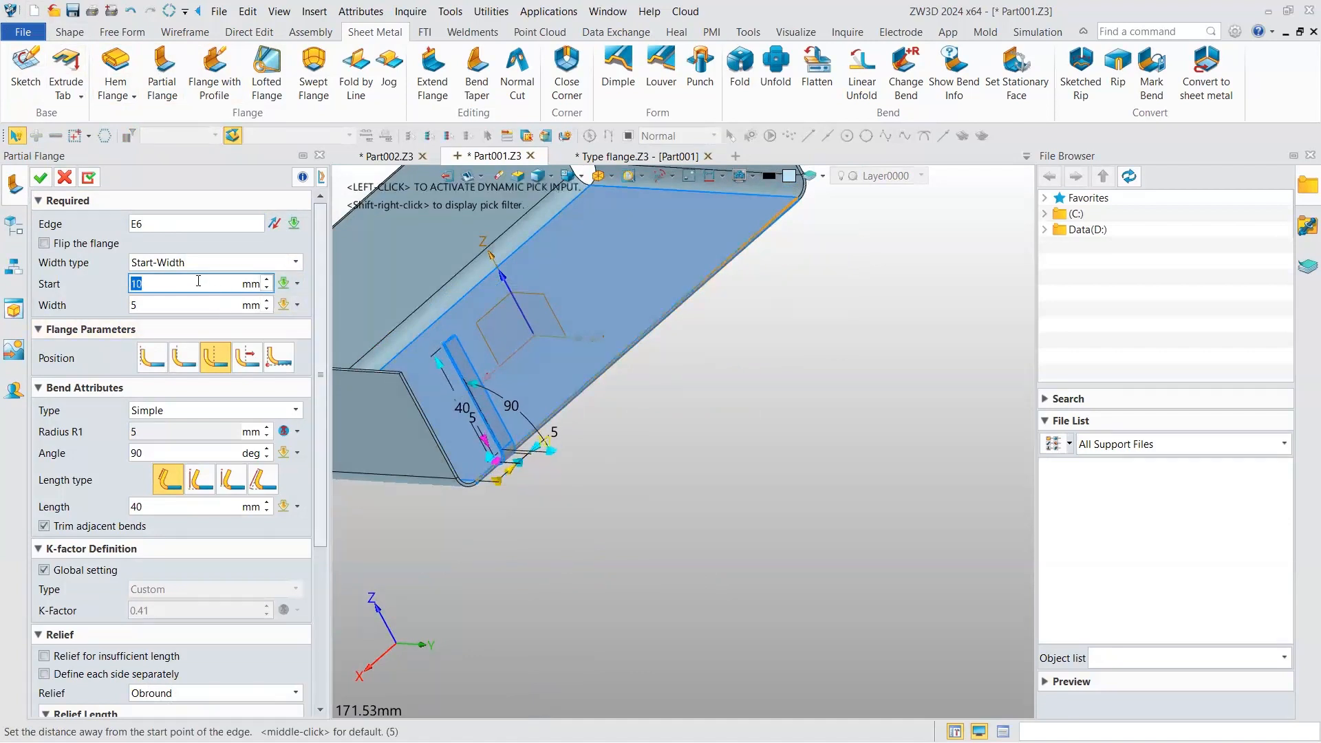
{"action": "left_click_drag", "start_coordinate": [260, 361], "coordinate": [262, 331]}
{"action": "left_click_drag", "start_coordinate": [522, 459], "coordinate": [837, 238]}
- Change the partial flange's relief type to Rectangle and inspect the cut at the flange's start corner
{"action": "right_click_drag", "start_coordinate": [738, 310], "coordinate": [812, 277]}
{"action": "scroll", "coordinate": [637, 405], "scroll_direction": "up", "scroll_amount": 3}
{"action": "scroll", "coordinate": [637, 406], "scroll_direction": "up", "scroll_amount": 5}
{"action": "scroll", "coordinate": [637, 406], "scroll_direction": "down", "scroll_amount": 2}
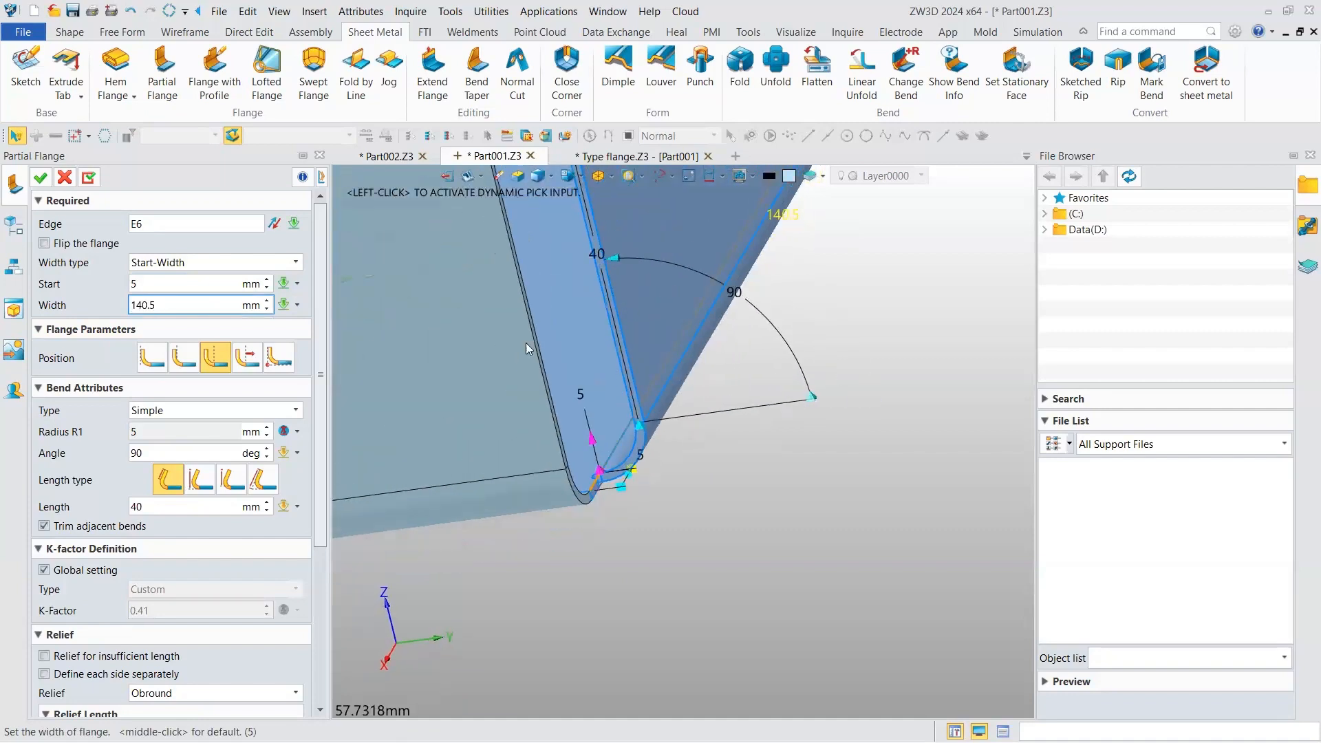
{"action": "right_click_drag", "start_coordinate": [526, 343], "coordinate": [509, 406]}
{"action": "middle_click_drag", "start_coordinate": [523, 440], "coordinate": [574, 308]}
{"action": "left_click_drag", "start_coordinate": [317, 403], "coordinate": [308, 552]}
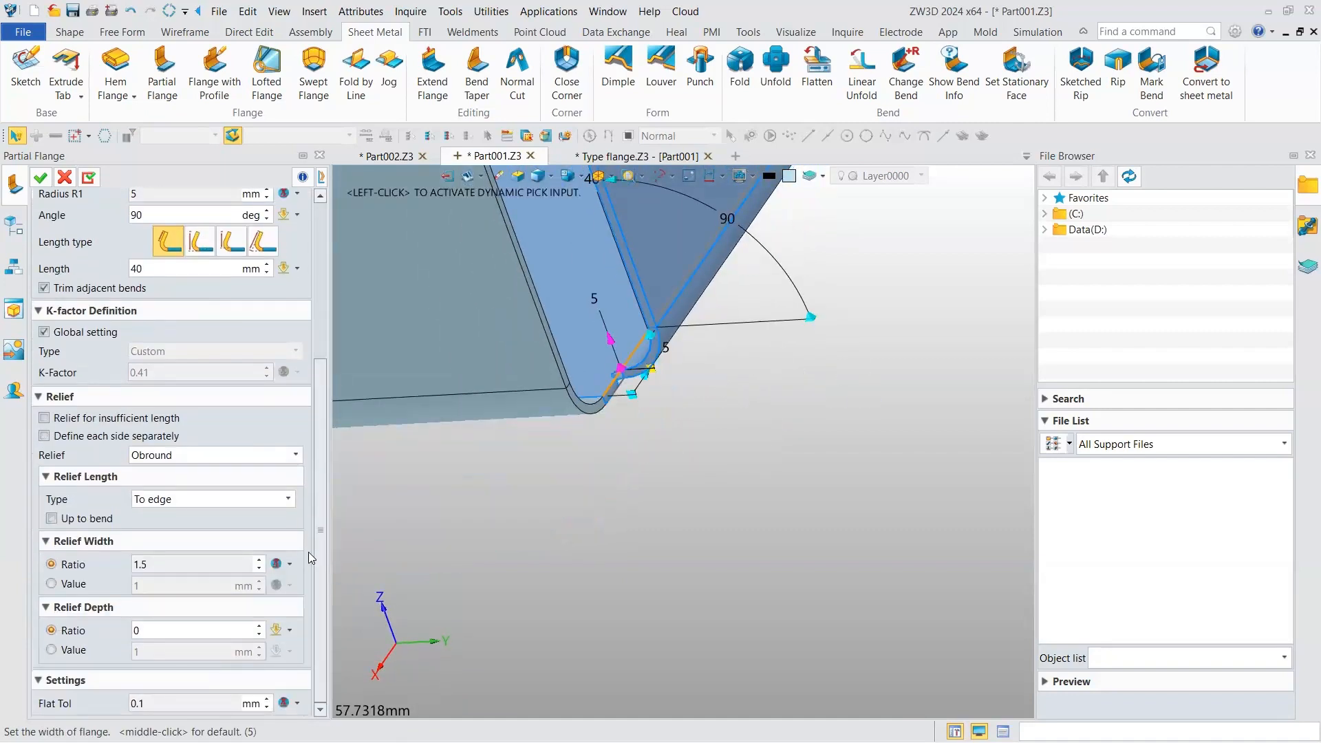
{"action": "left_click", "coordinate": [227, 468]}
{"action": "left_click", "coordinate": [181, 466]}
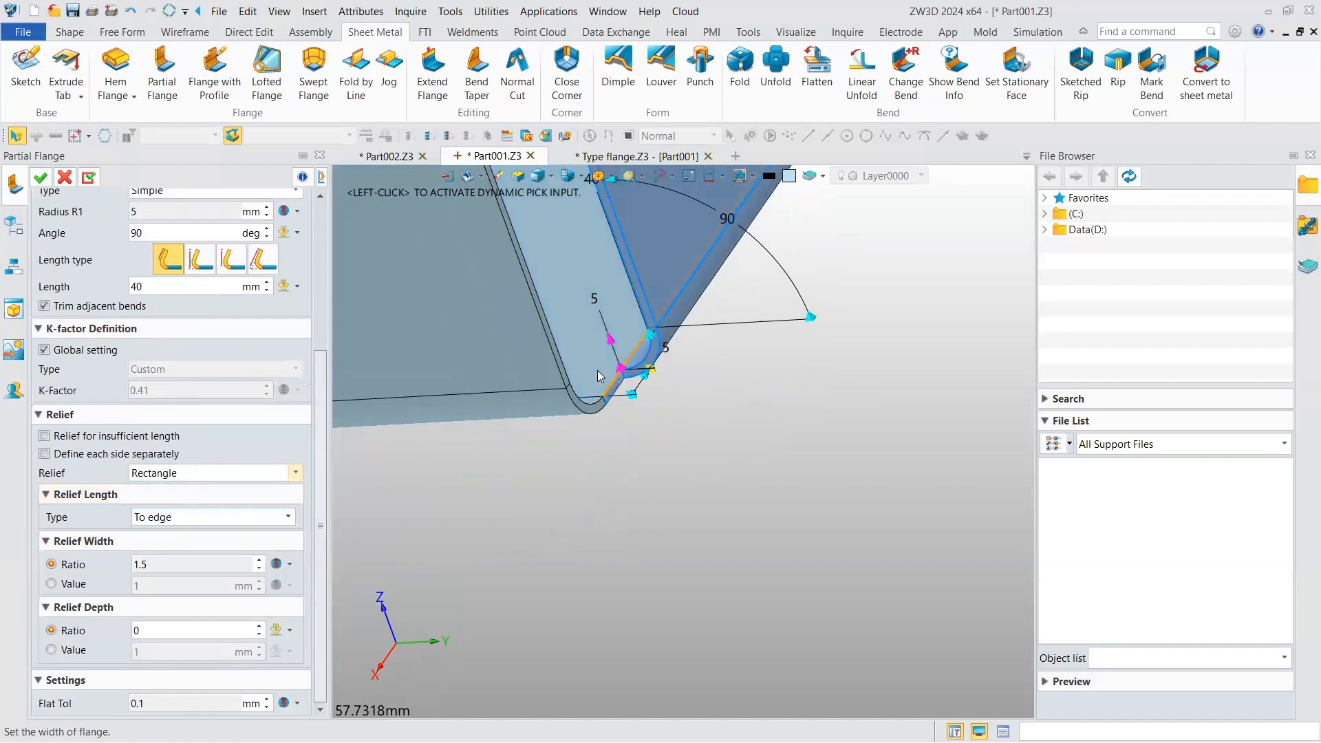
{"action": "scroll", "coordinate": [600, 378], "scroll_direction": "up", "scroll_amount": 4}
{"action": "scroll", "coordinate": [619, 399], "scroll_direction": "down", "scroll_amount": 4}
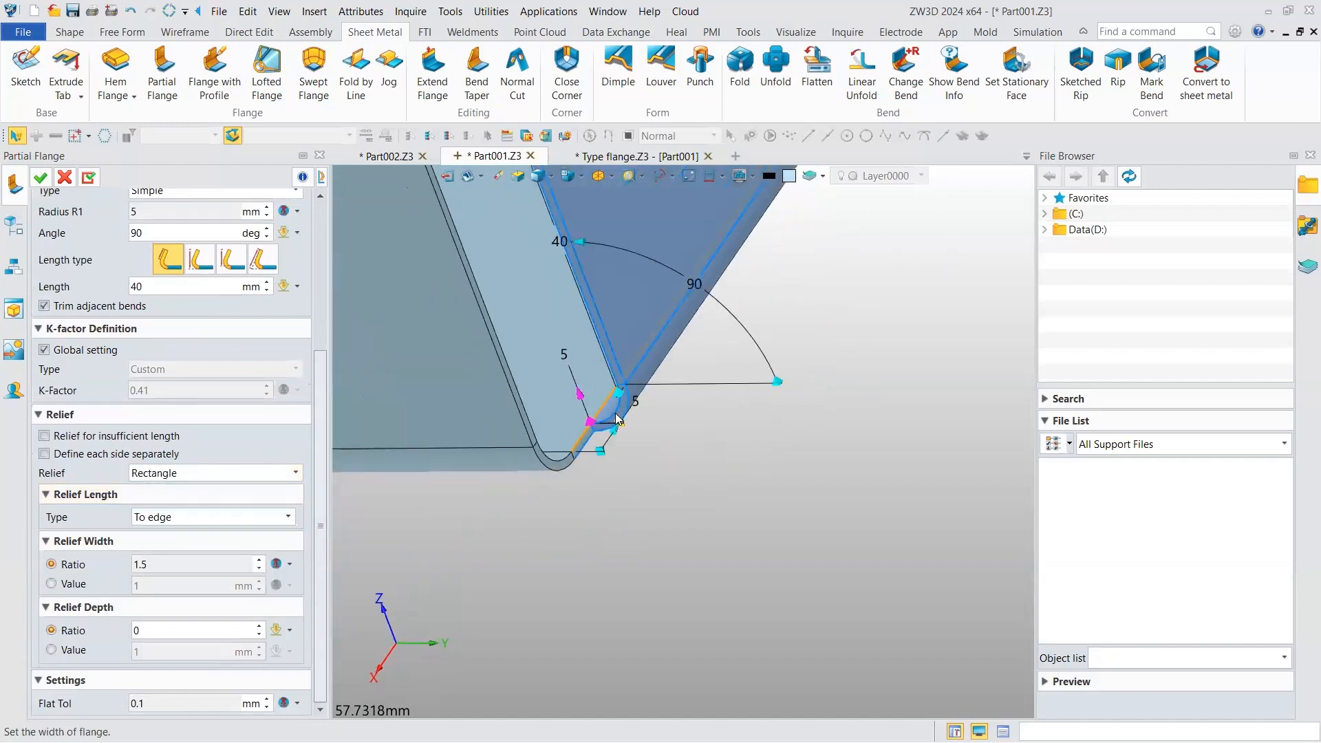
{"action": "scroll", "coordinate": [618, 418], "scroll_direction": "up", "scroll_amount": 3}
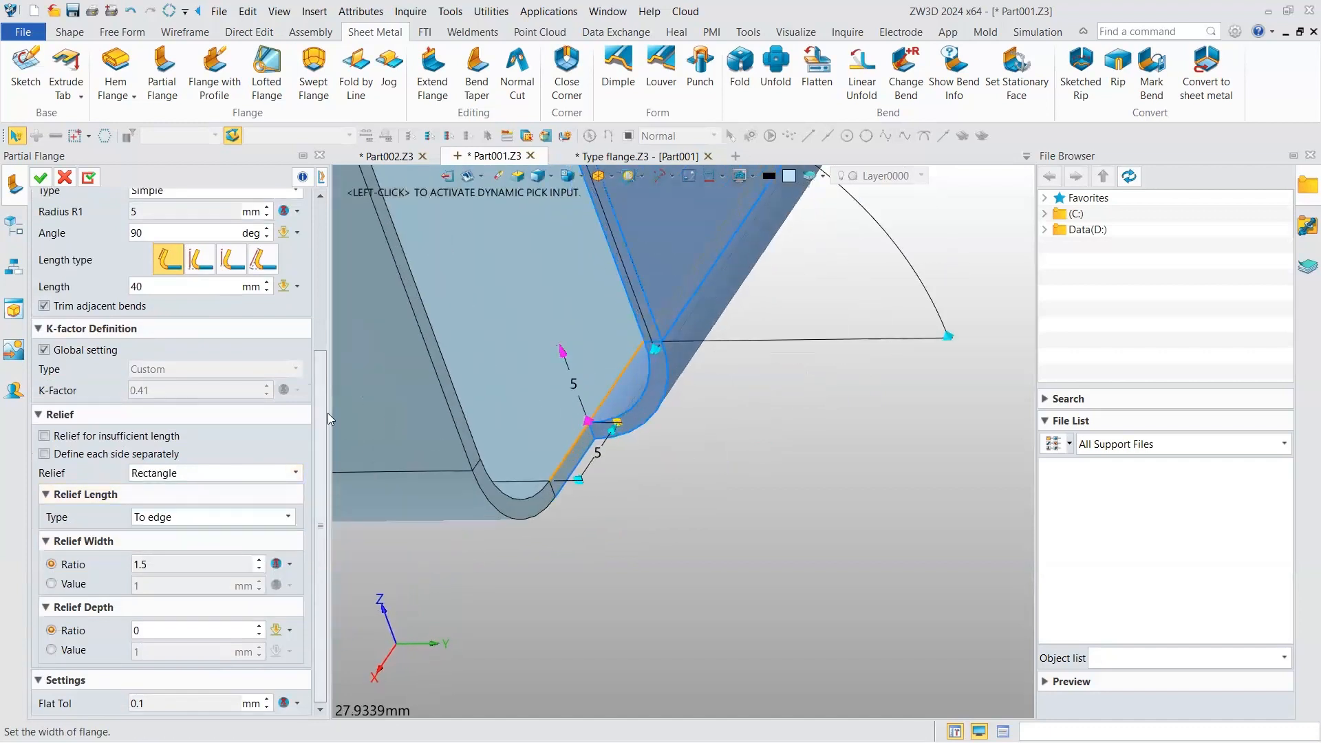
- Collapse the relief length settings, switch the relief to Obround, and inspect the rounded notch at the flange's corner
{"action": "left_click", "coordinate": [186, 521]}
{"action": "left_click", "coordinate": [175, 532]}
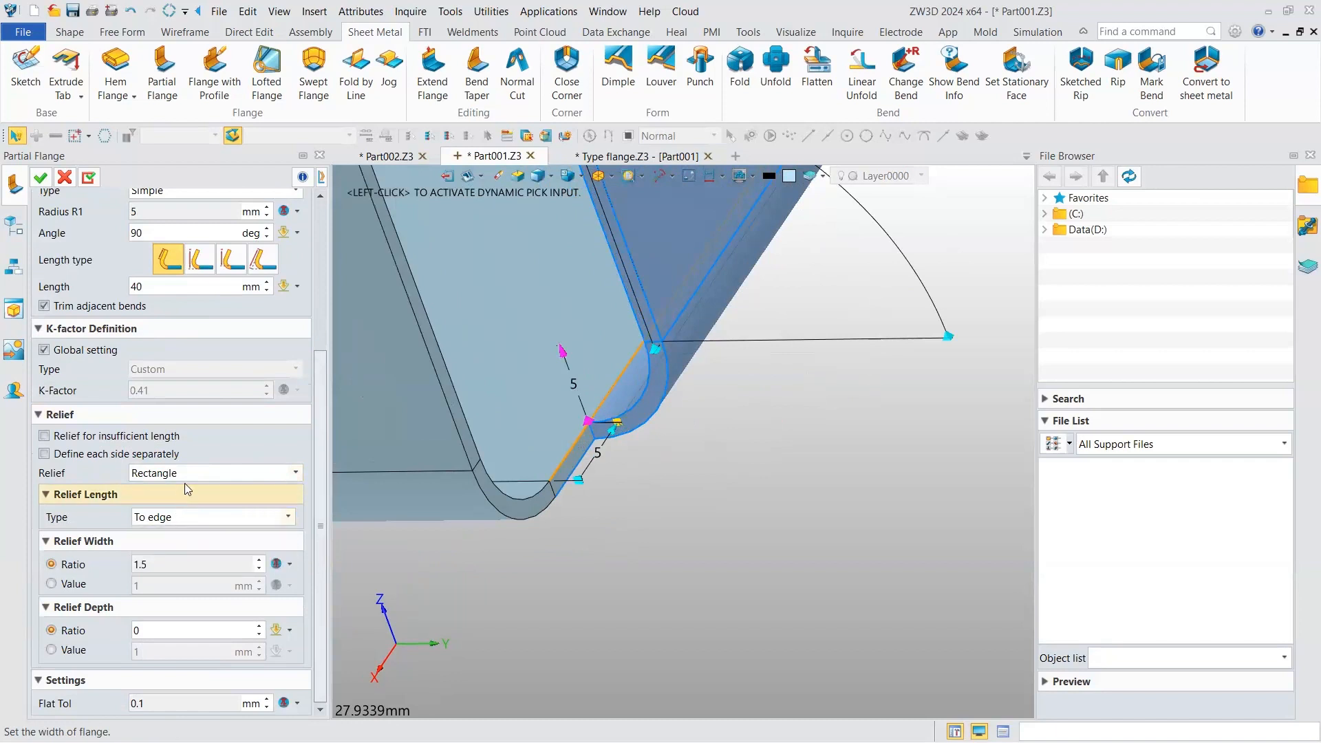
{"action": "left_click", "coordinate": [190, 495]}
{"action": "left_click", "coordinate": [188, 498]}
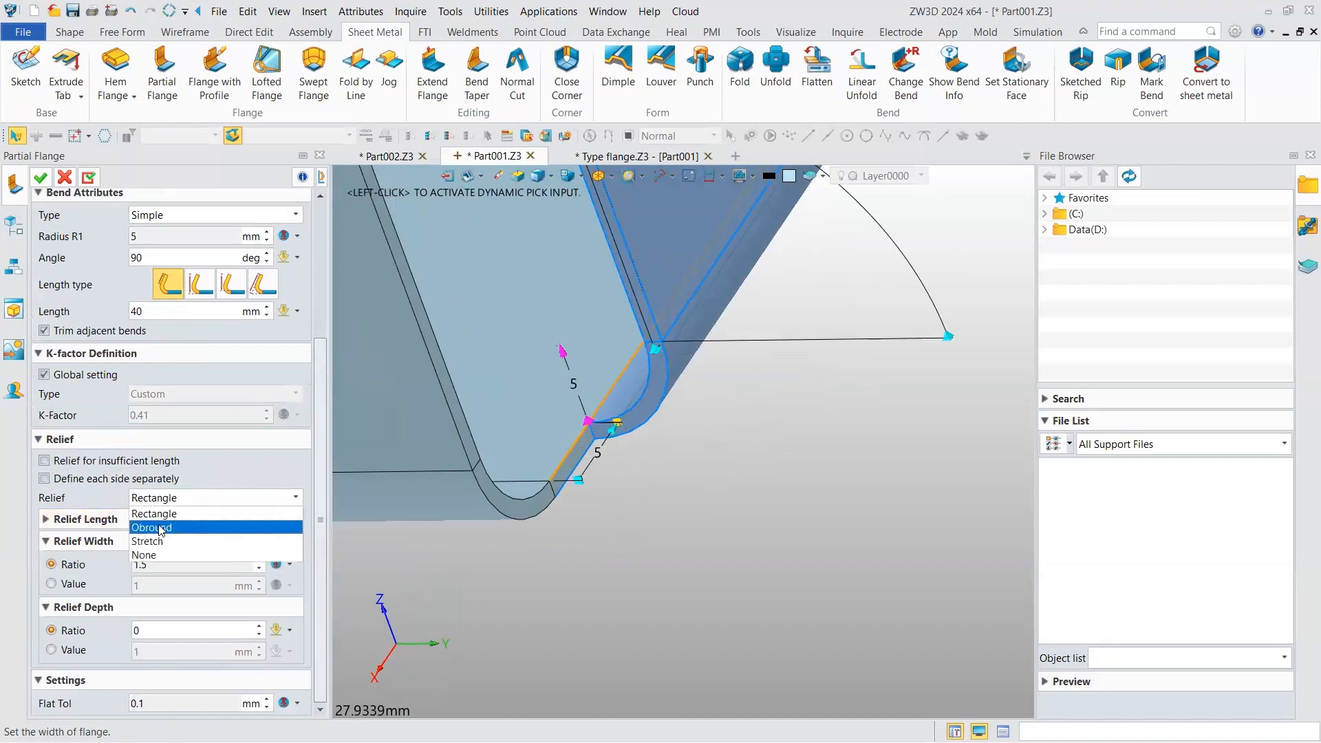
{"action": "left_click", "coordinate": [176, 523]}
{"action": "scroll", "coordinate": [566, 409], "scroll_direction": "up", "scroll_amount": 3}
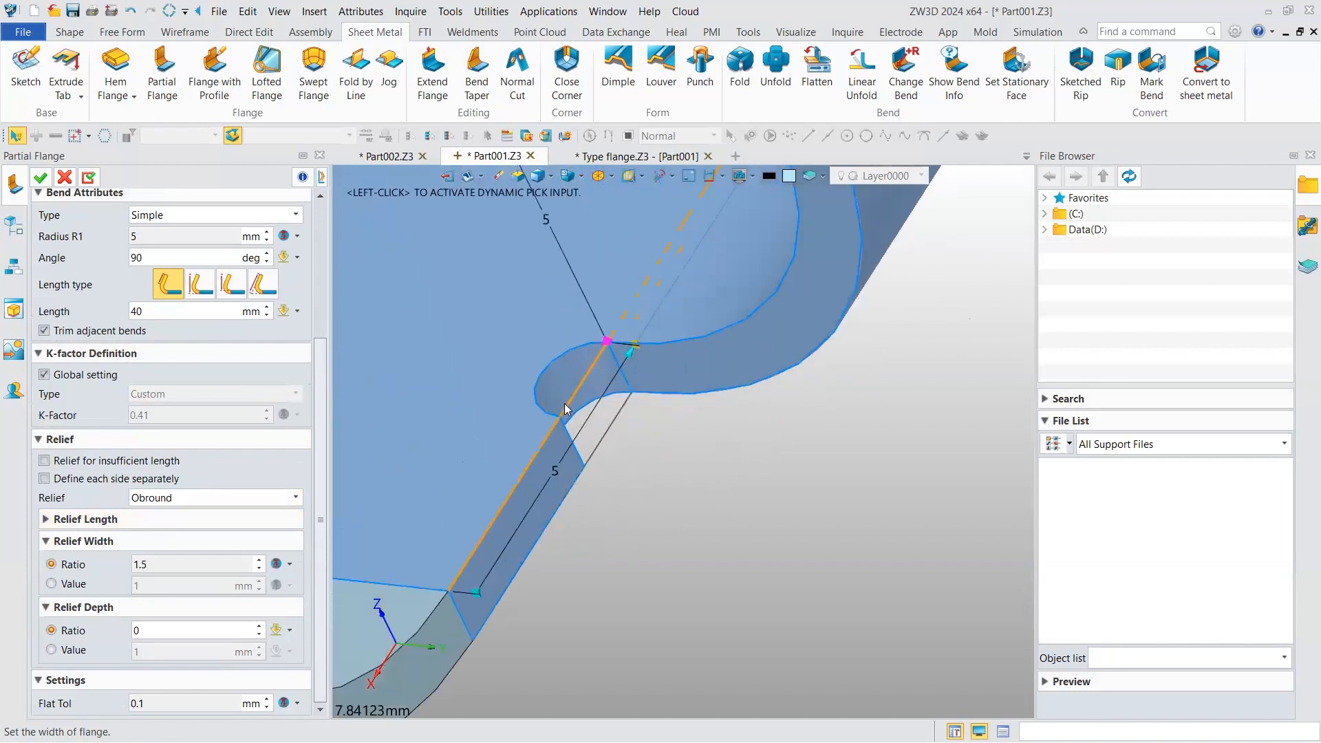
{"action": "scroll", "coordinate": [594, 413], "scroll_direction": "down", "scroll_amount": 2}
- Try the Stretch relief type on the partial flange and check its preview along the edge
{"action": "left_click", "coordinate": [150, 497]}
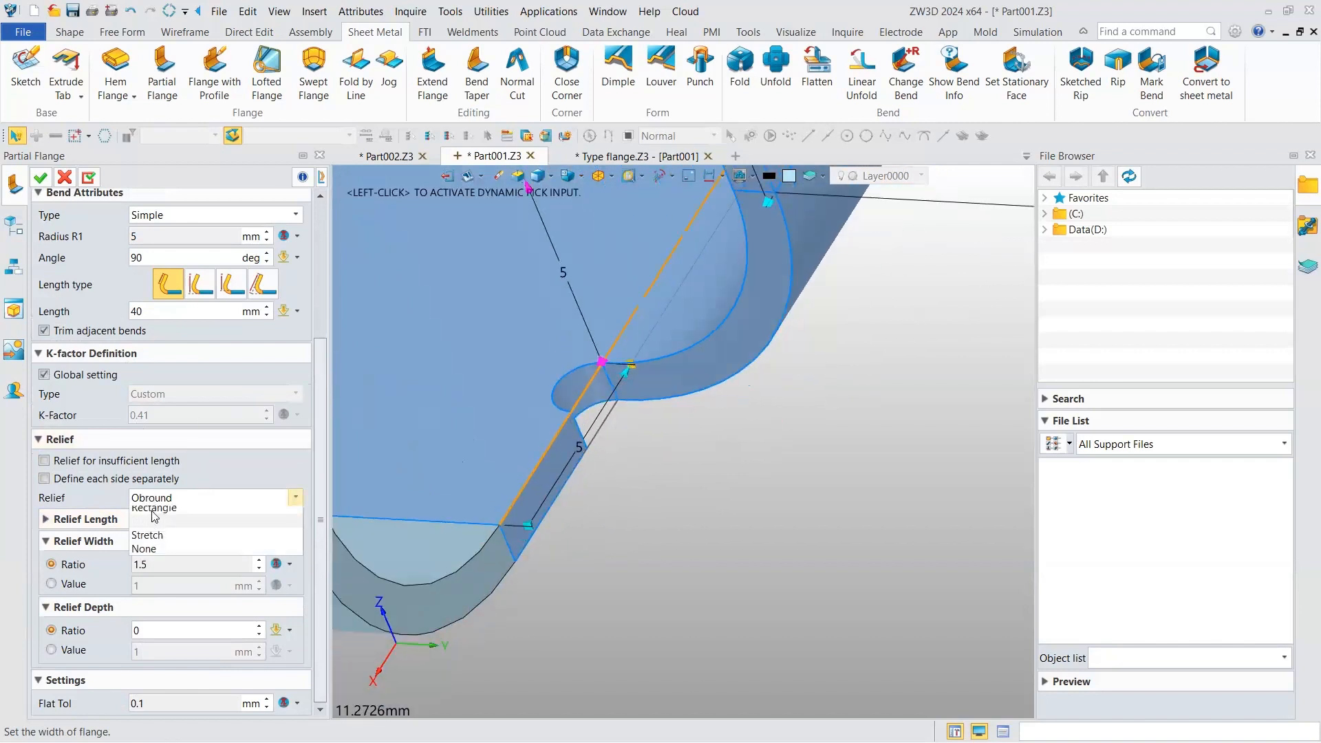
{"action": "left_click", "coordinate": [153, 541]}
{"action": "scroll", "coordinate": [486, 376], "scroll_direction": "down", "scroll_amount": 5}
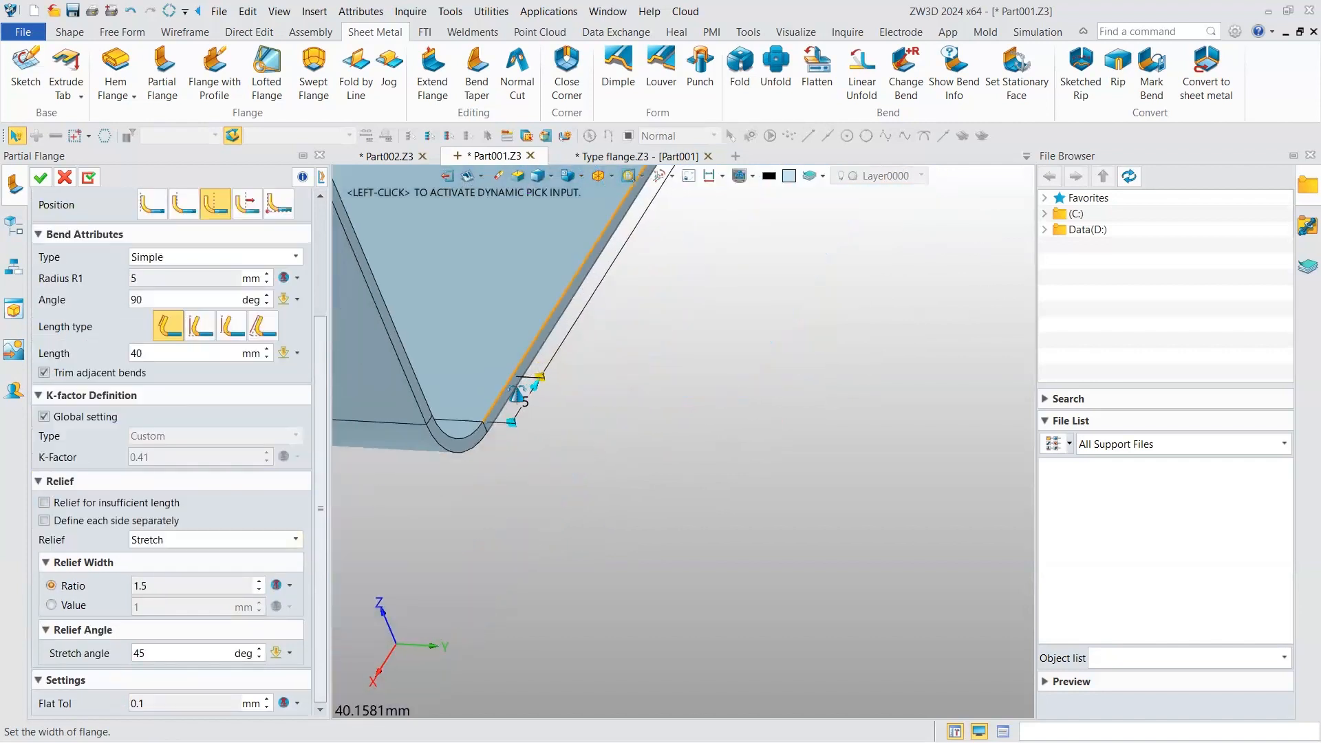
{"action": "scroll", "coordinate": [592, 397], "scroll_direction": "down", "scroll_amount": 5}
{"action": "scroll", "coordinate": [607, 390], "scroll_direction": "up", "scroll_amount": 3}
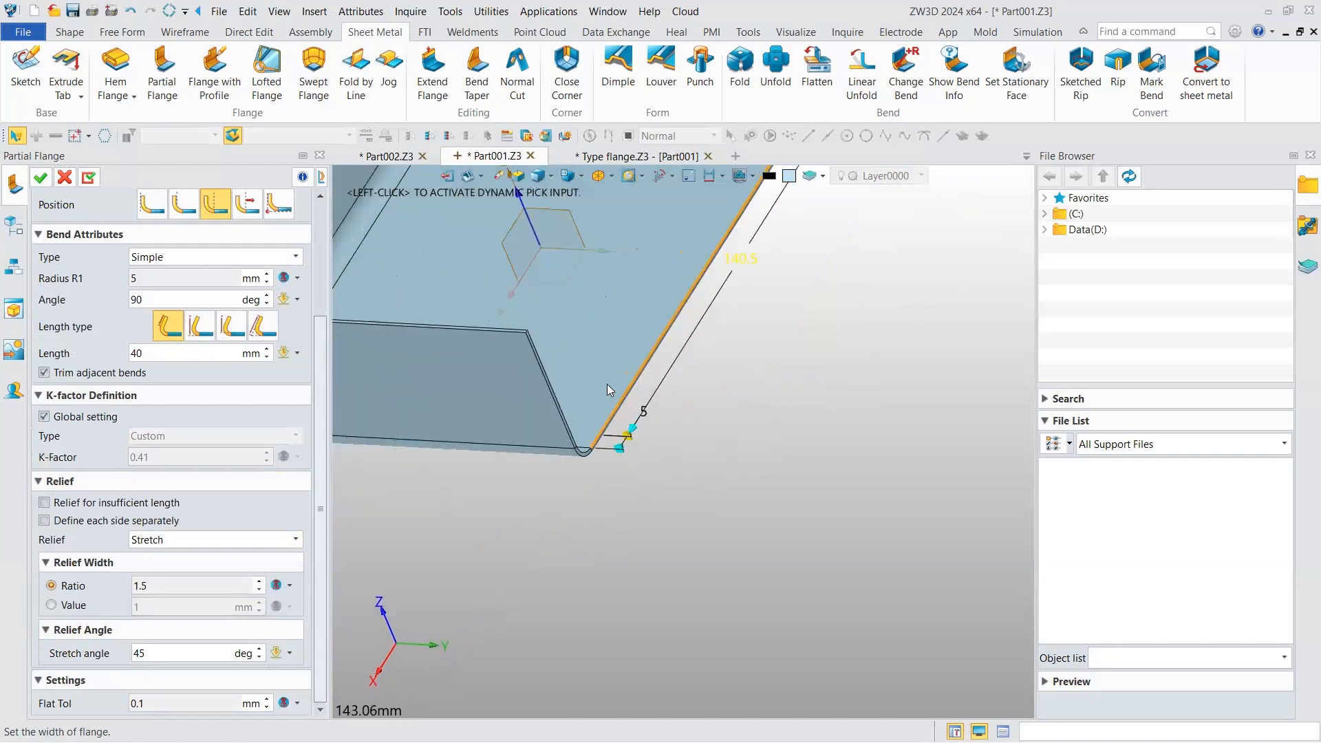
- Compare the Rectangle and Obround reliefs at the flange's start corner again, ending with Rectangle
{"action": "left_click", "coordinate": [160, 539]}
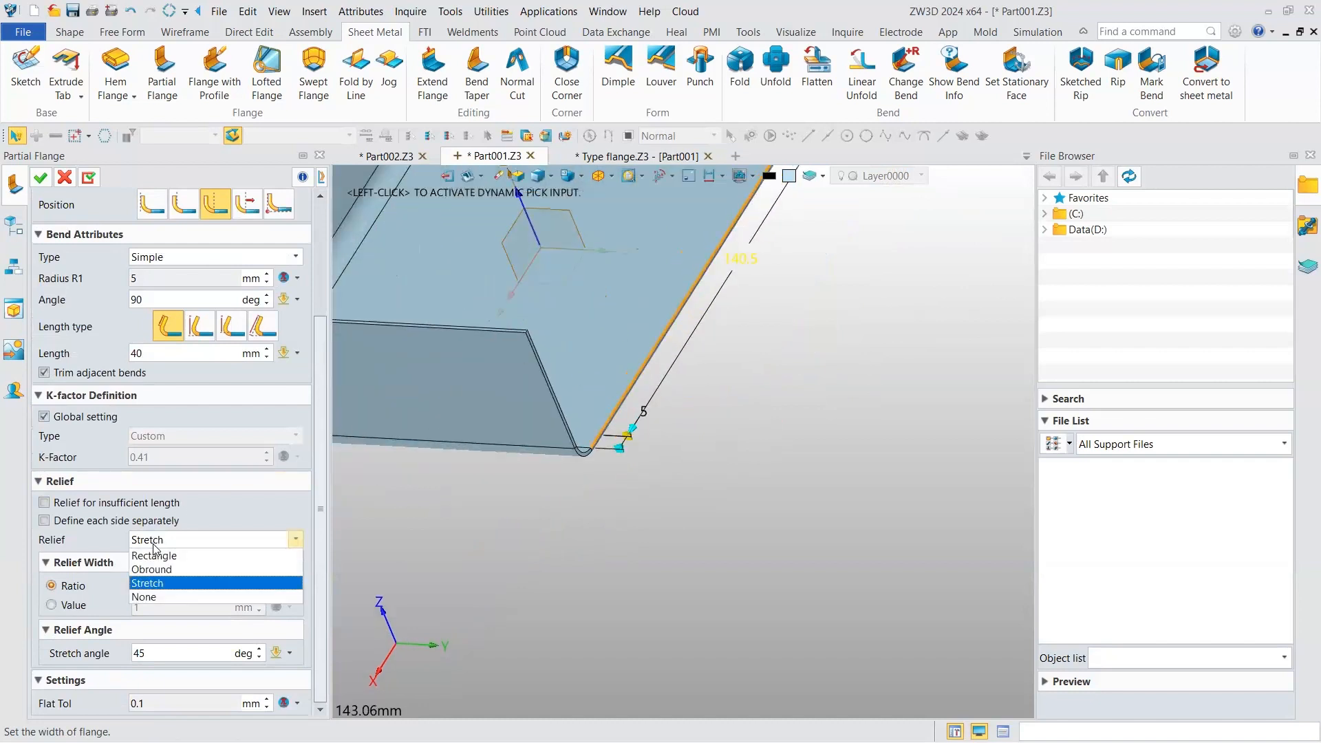
{"action": "left_click", "coordinate": [153, 563]}
{"action": "scroll", "coordinate": [575, 454], "scroll_direction": "up", "scroll_amount": 10}
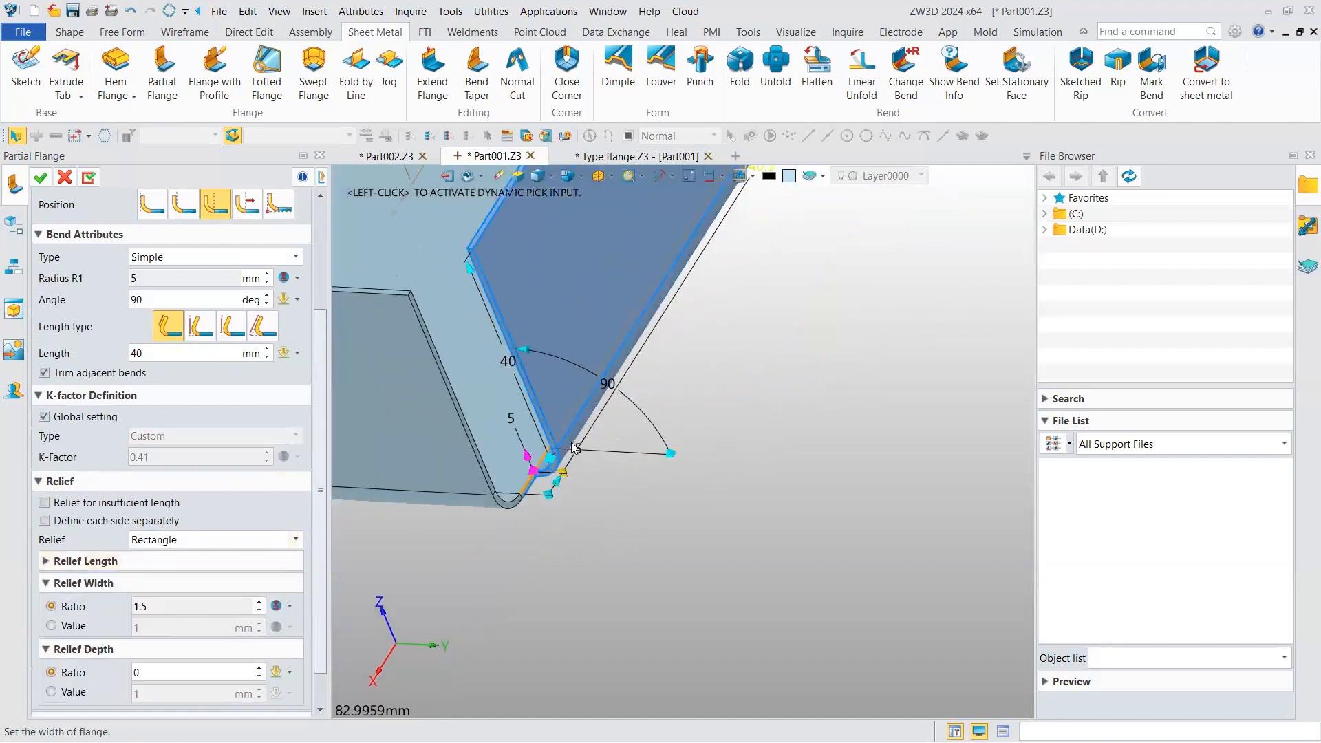
{"action": "left_click", "coordinate": [175, 541]}
{"action": "left_click", "coordinate": [164, 570]}
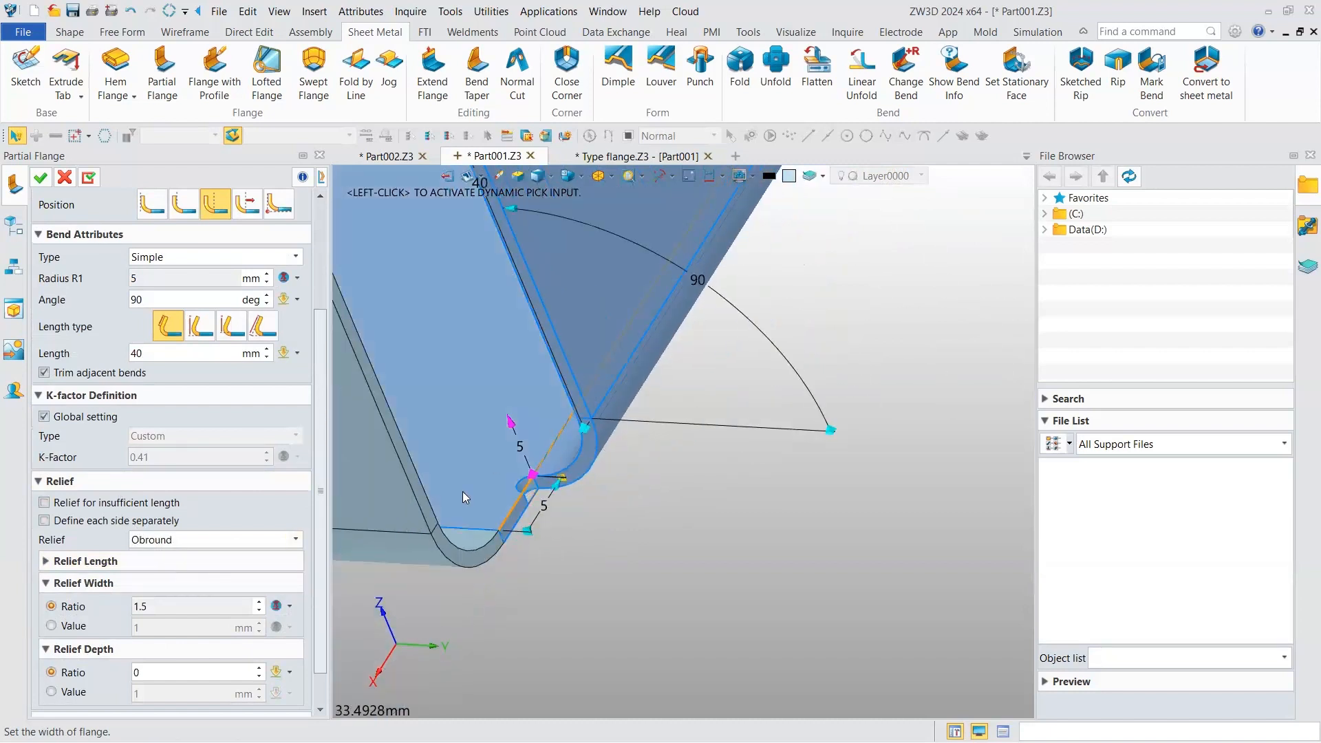
{"action": "left_click", "coordinate": [158, 541]}
{"action": "left_click", "coordinate": [153, 562]}
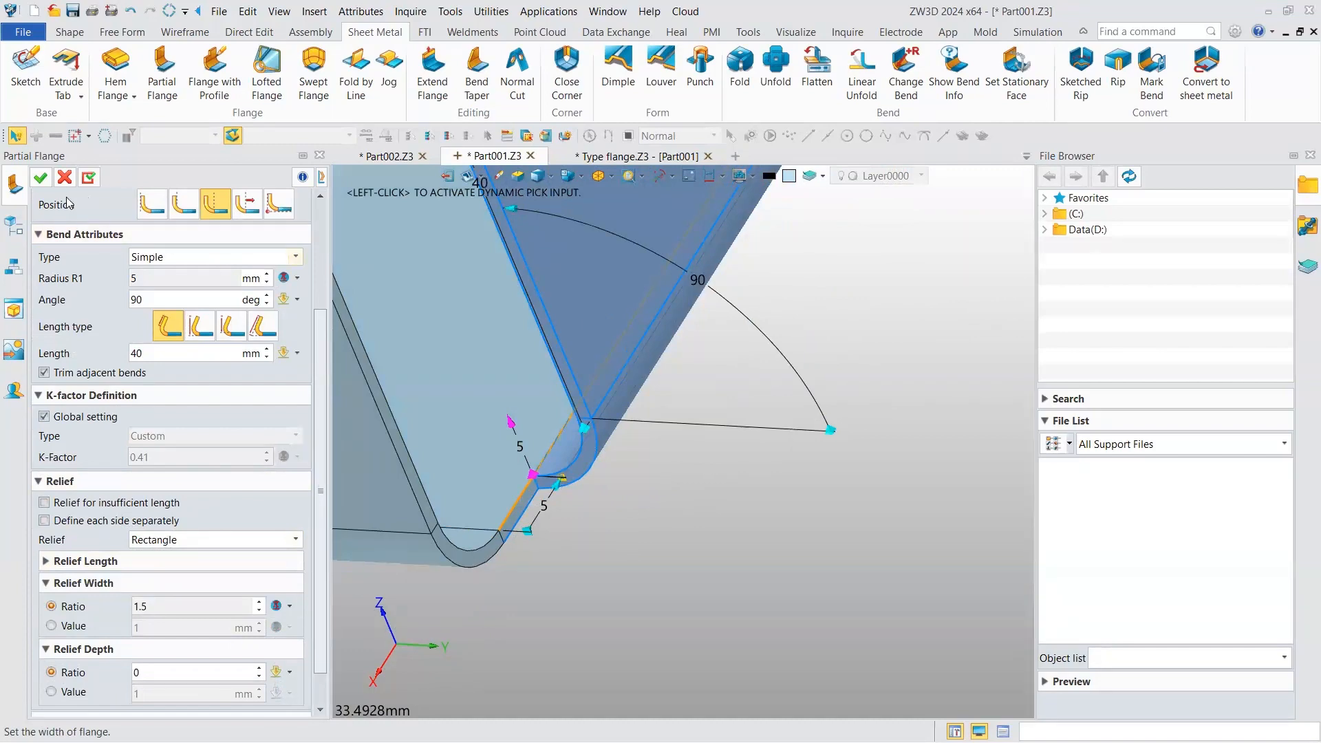
- Apply the partial flange on the tray's long edge with a 5 mm radius, 90° angle and 40 mm length
{"action": "left_click", "coordinate": [43, 184]}
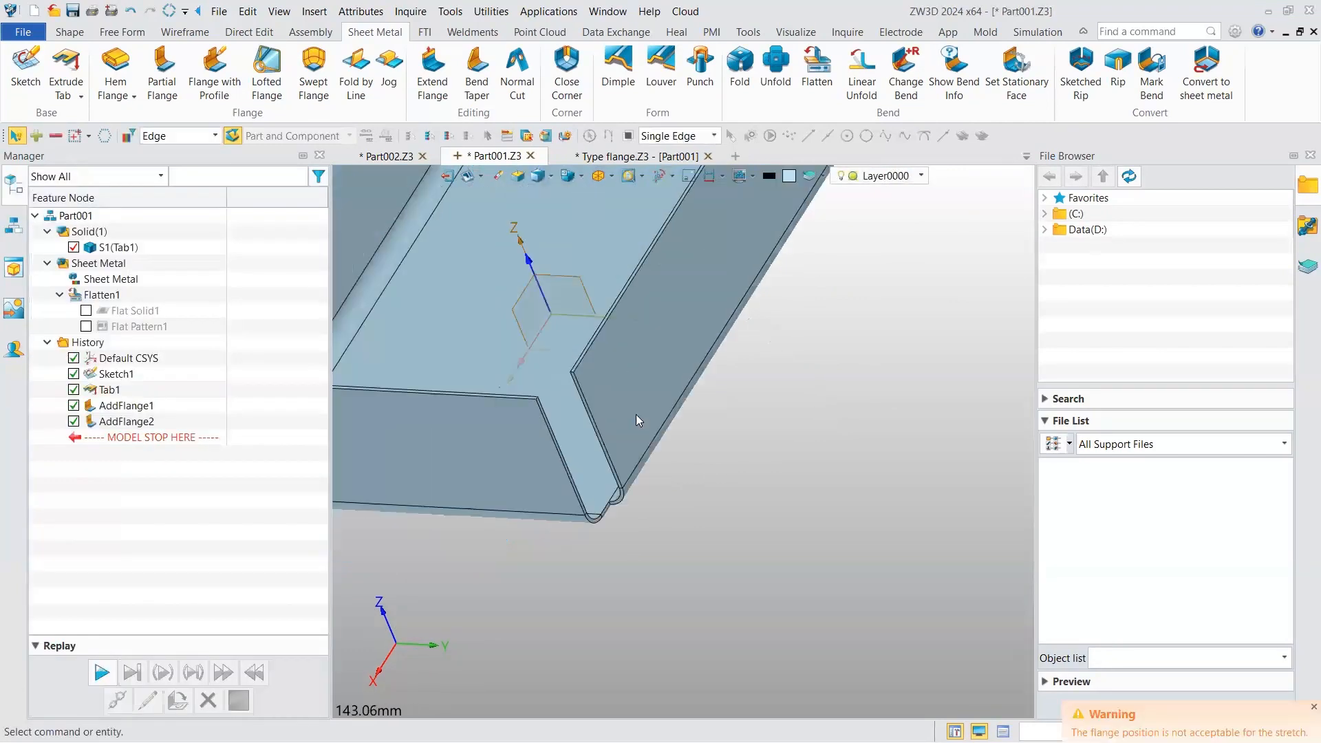
{"action": "scroll", "coordinate": [710, 413], "scroll_direction": "down", "scroll_amount": 6}
{"action": "right_click_drag", "start_coordinate": [709, 412], "coordinate": [657, 406]}
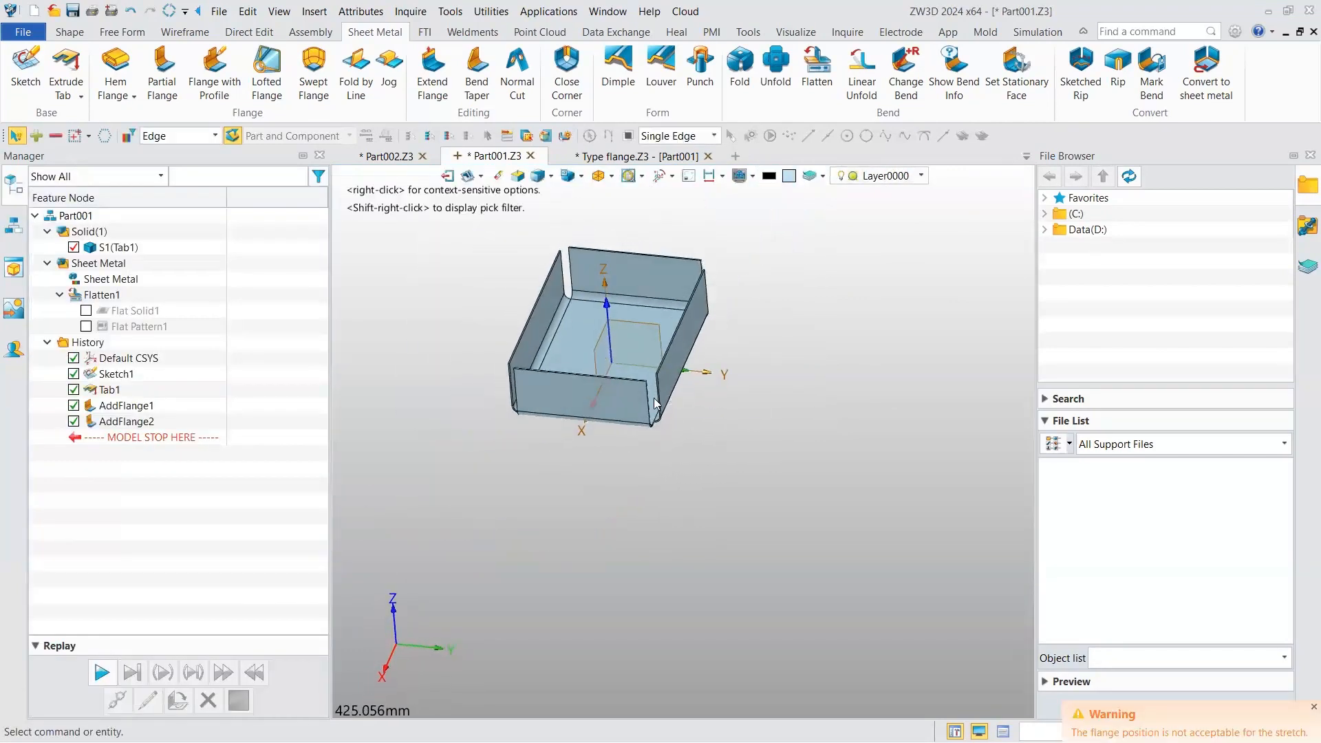
{"action": "scroll", "coordinate": [656, 410], "scroll_direction": "up", "scroll_amount": 3}
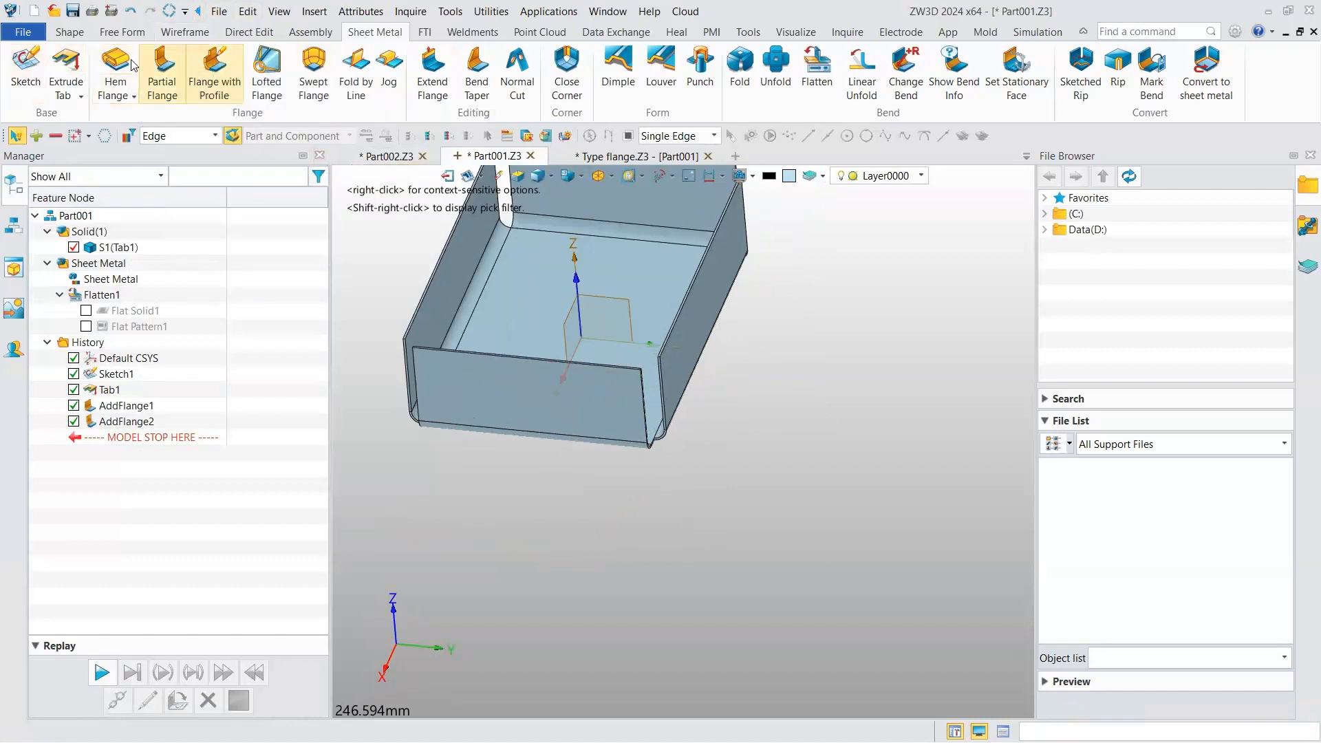
{"action": "left_click", "coordinate": [132, 96]}
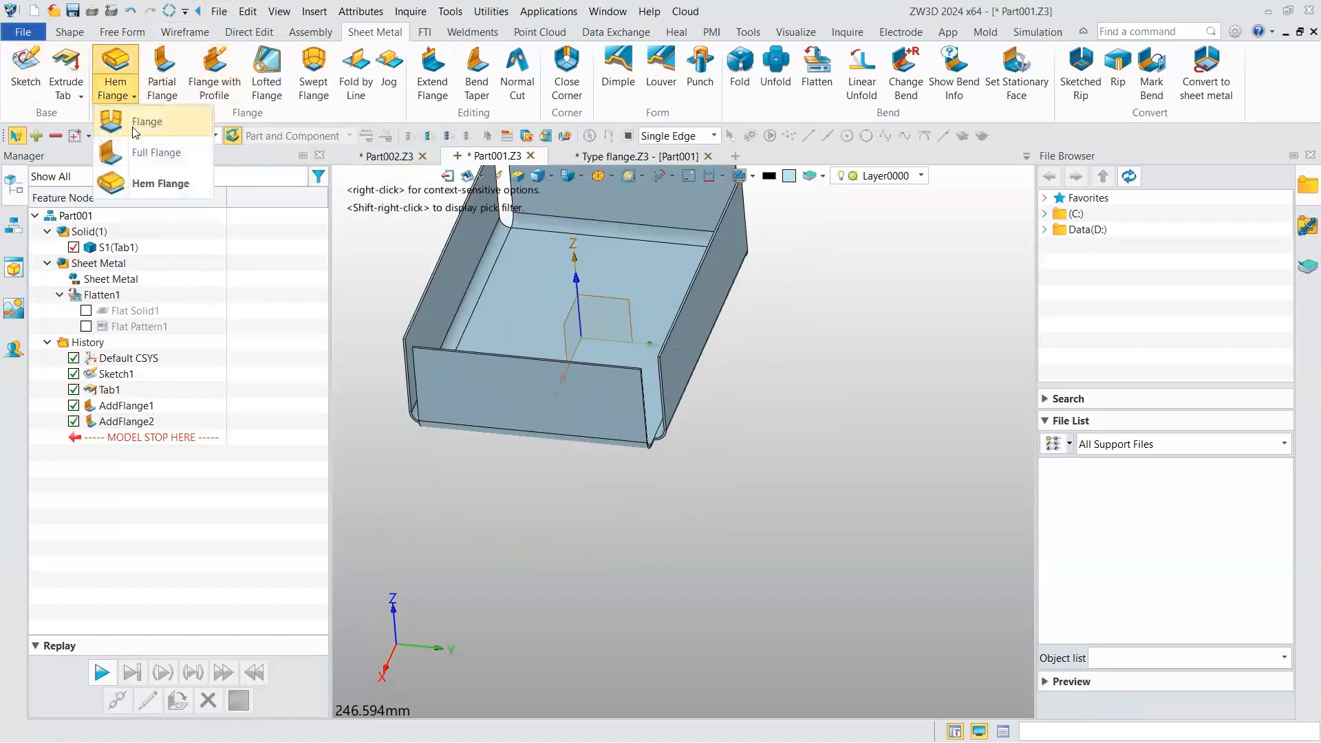
{"action": "left_click", "coordinate": [163, 76]}
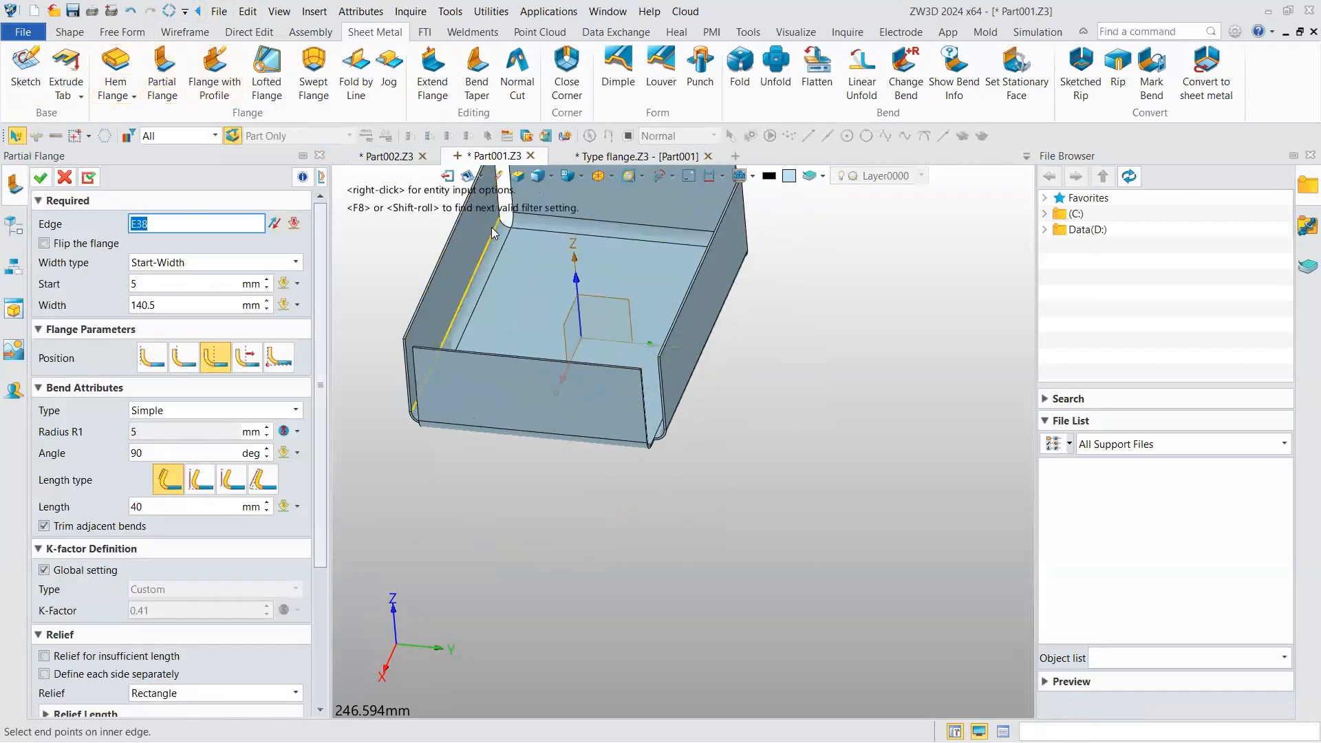
{"action": "scroll", "coordinate": [491, 227], "scroll_direction": "up", "scroll_amount": 3}
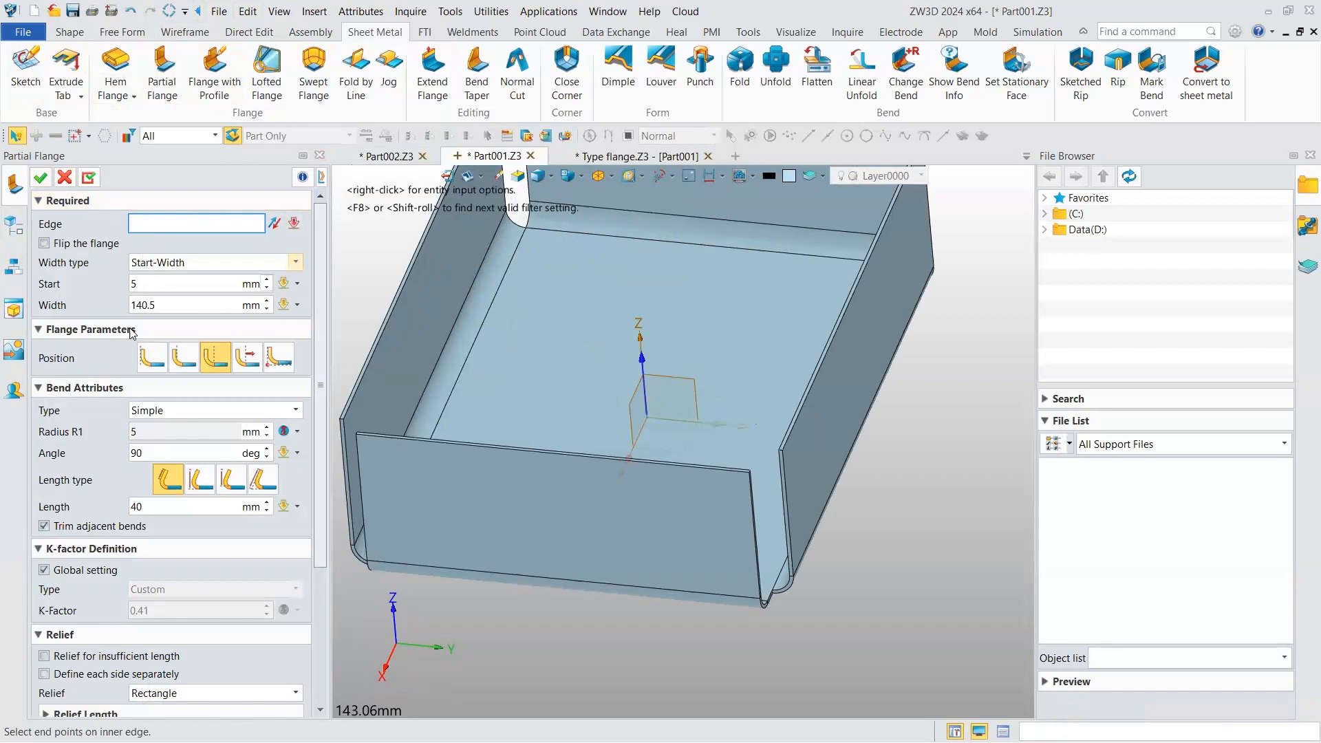
{"action": "left_click", "coordinate": [153, 307]}
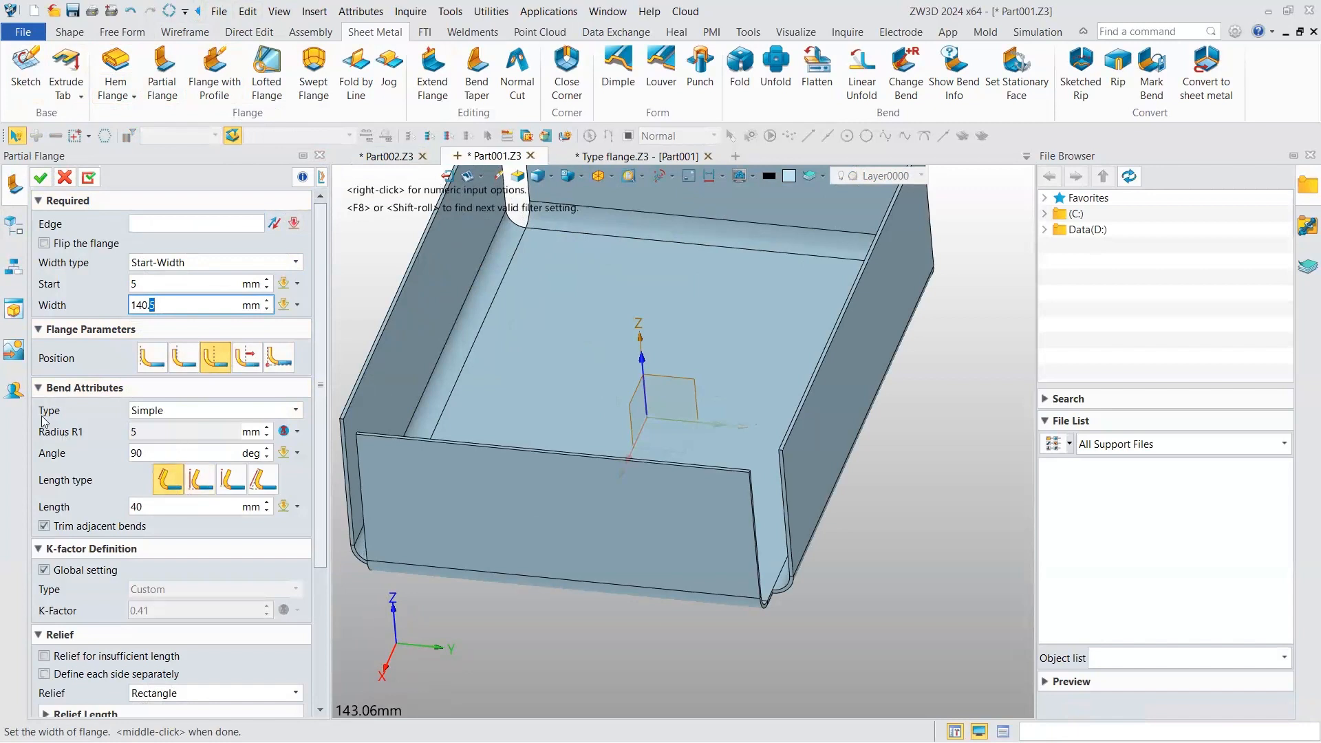
{"action": "left_click", "coordinate": [265, 411]}
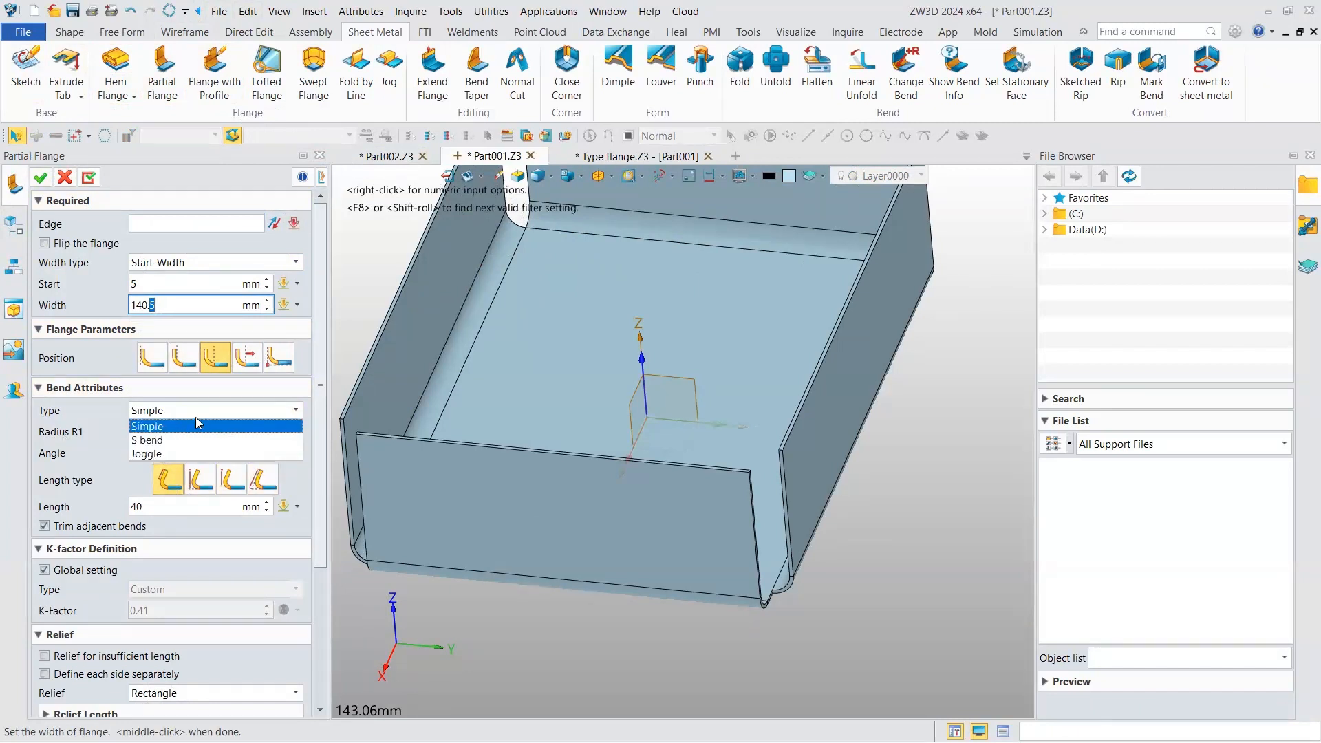
{"action": "left_click", "coordinate": [64, 178]}
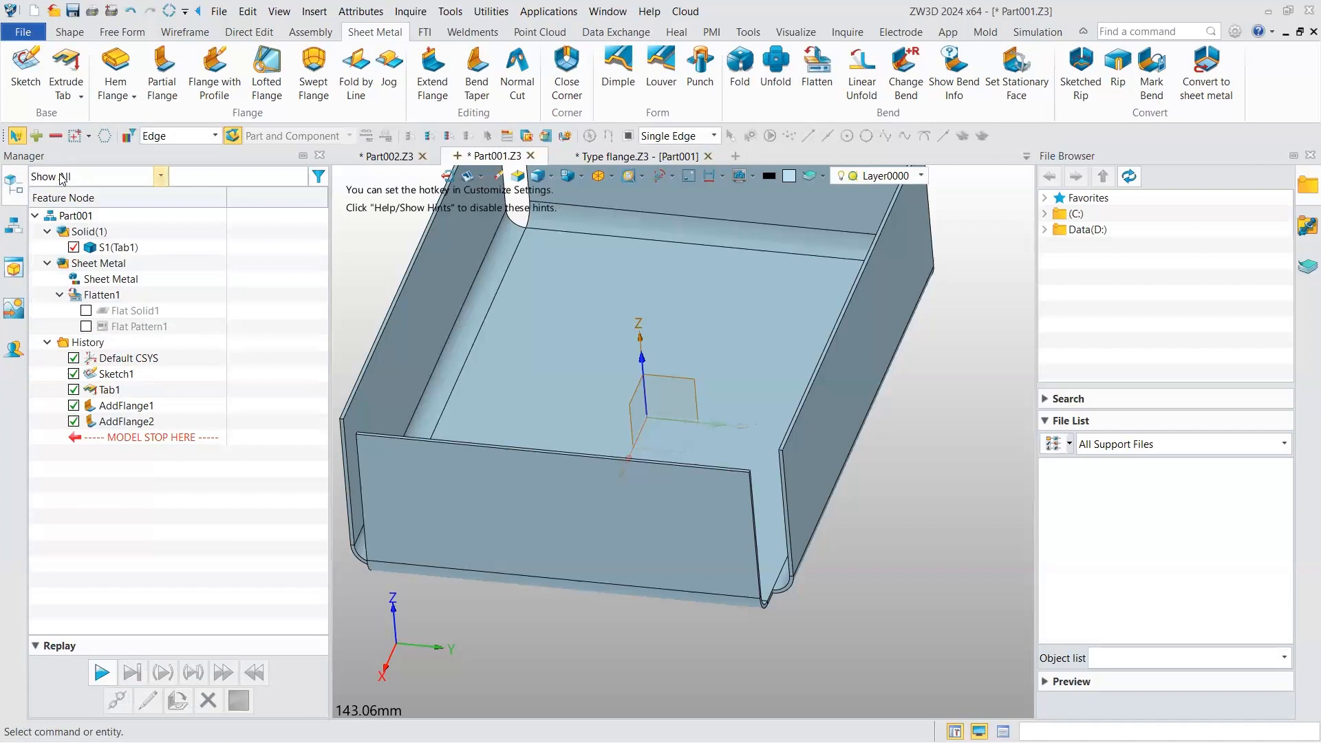
{"action": "scroll", "coordinate": [486, 309], "scroll_direction": "down", "scroll_amount": 3}
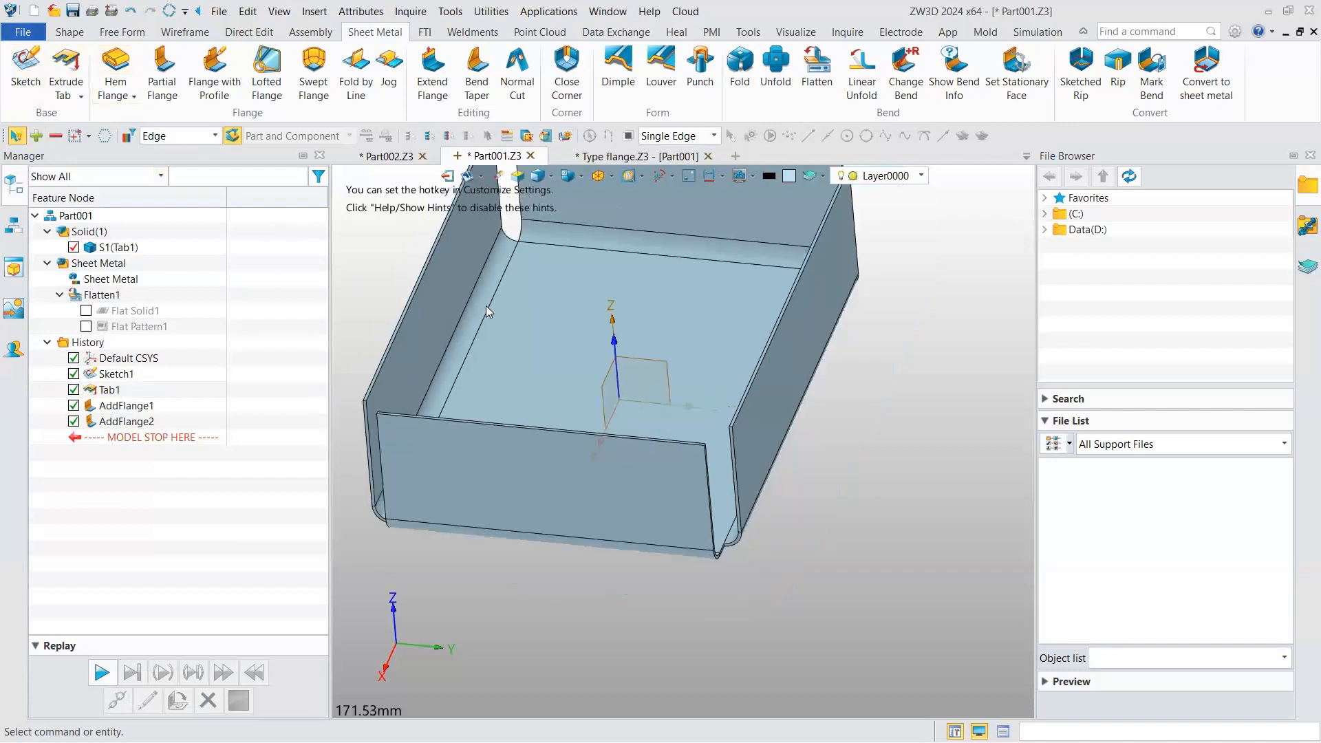
- Suppress the AddFlange2 feature and create a Flange with Profile on the freed long edge, with 5 mm radius, 90° angle and 40 mm length
{"action": "left_click", "coordinate": [73, 422]}
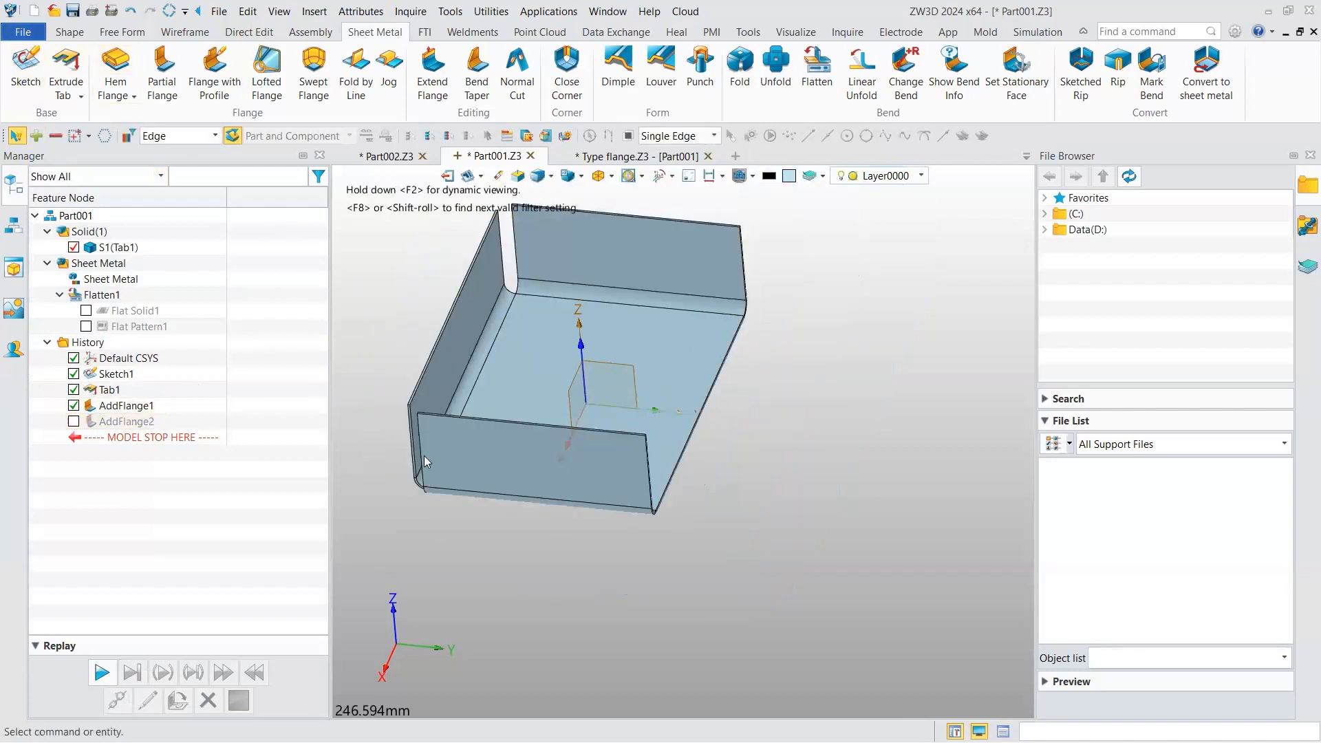
{"action": "left_click", "coordinate": [226, 66]}
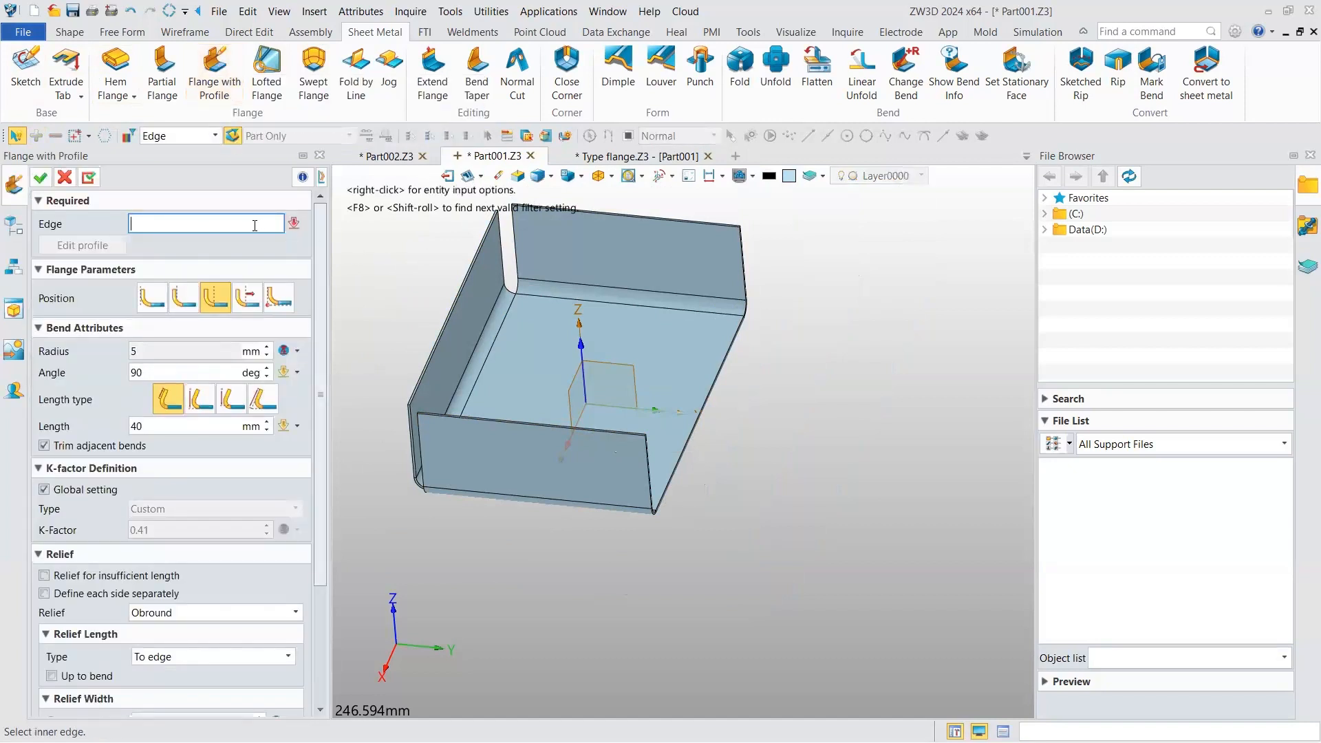
{"action": "left_click", "coordinate": [713, 393]}
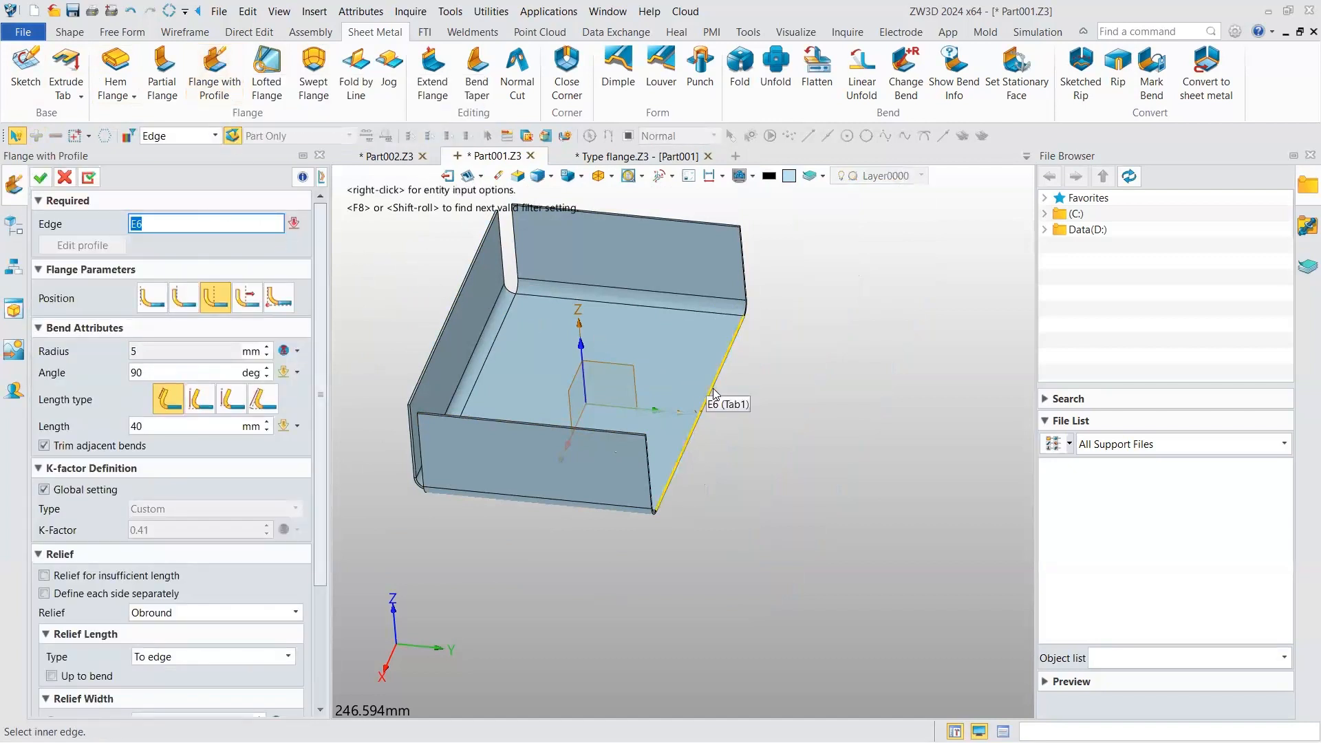
{"action": "scroll", "coordinate": [711, 390], "scroll_direction": "up", "scroll_amount": 6}
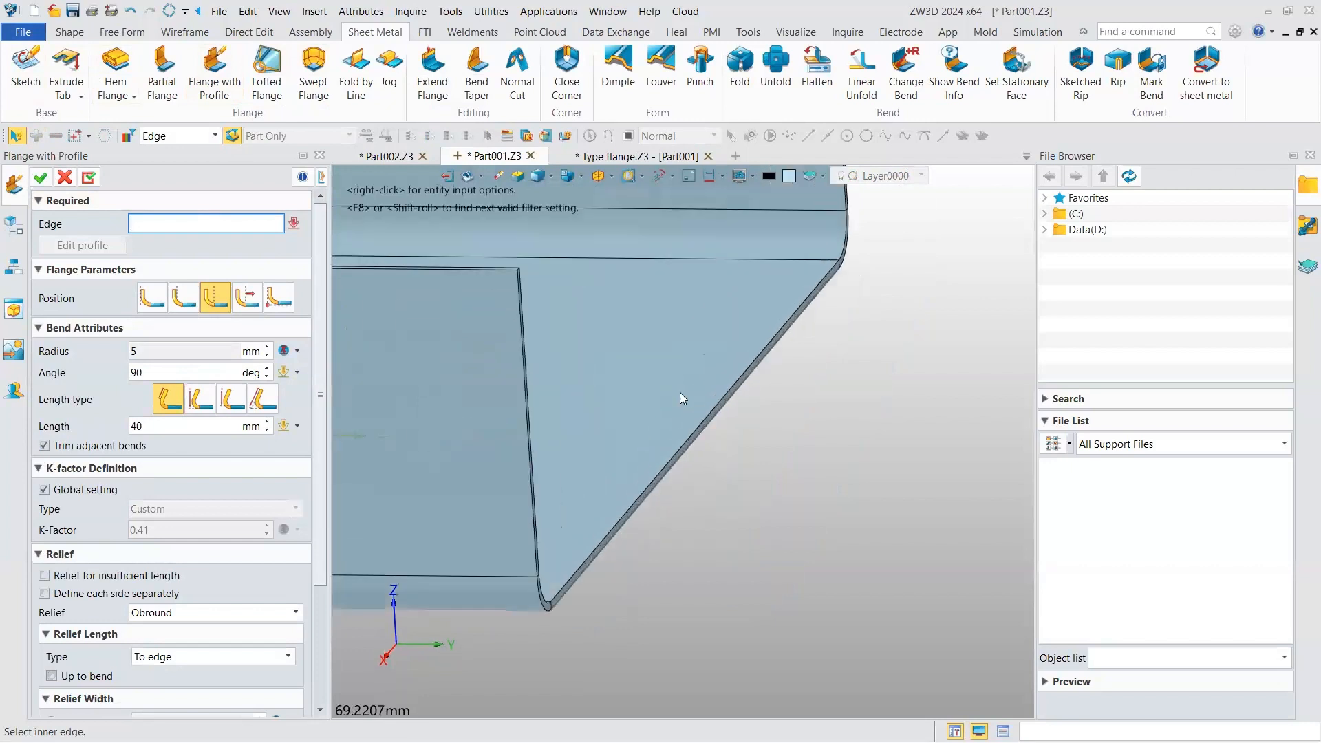
{"action": "left_click", "coordinate": [681, 442]}
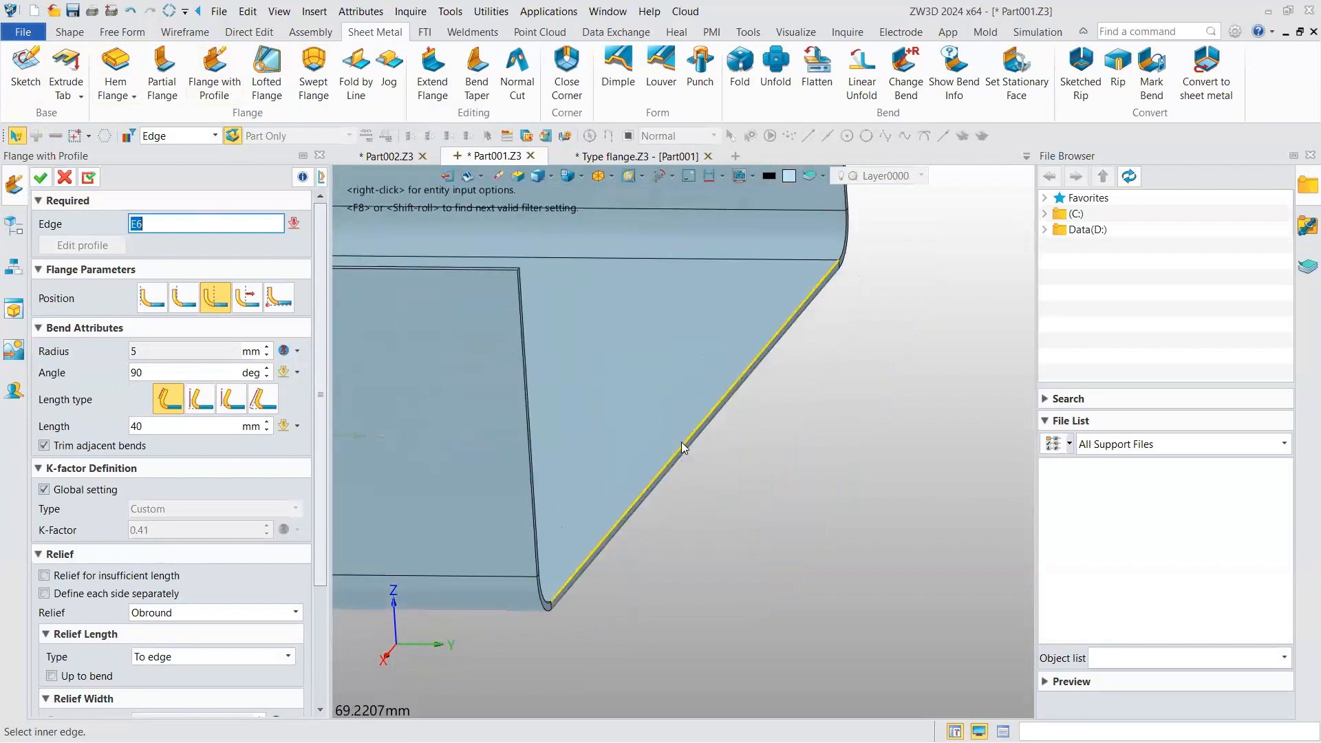
{"action": "middle_click", "coordinate": [682, 442]}
{"action": "scroll", "coordinate": [681, 441], "scroll_direction": "down", "scroll_amount": 3}
{"action": "right_click_drag", "start_coordinate": [698, 417], "coordinate": [745, 432]}
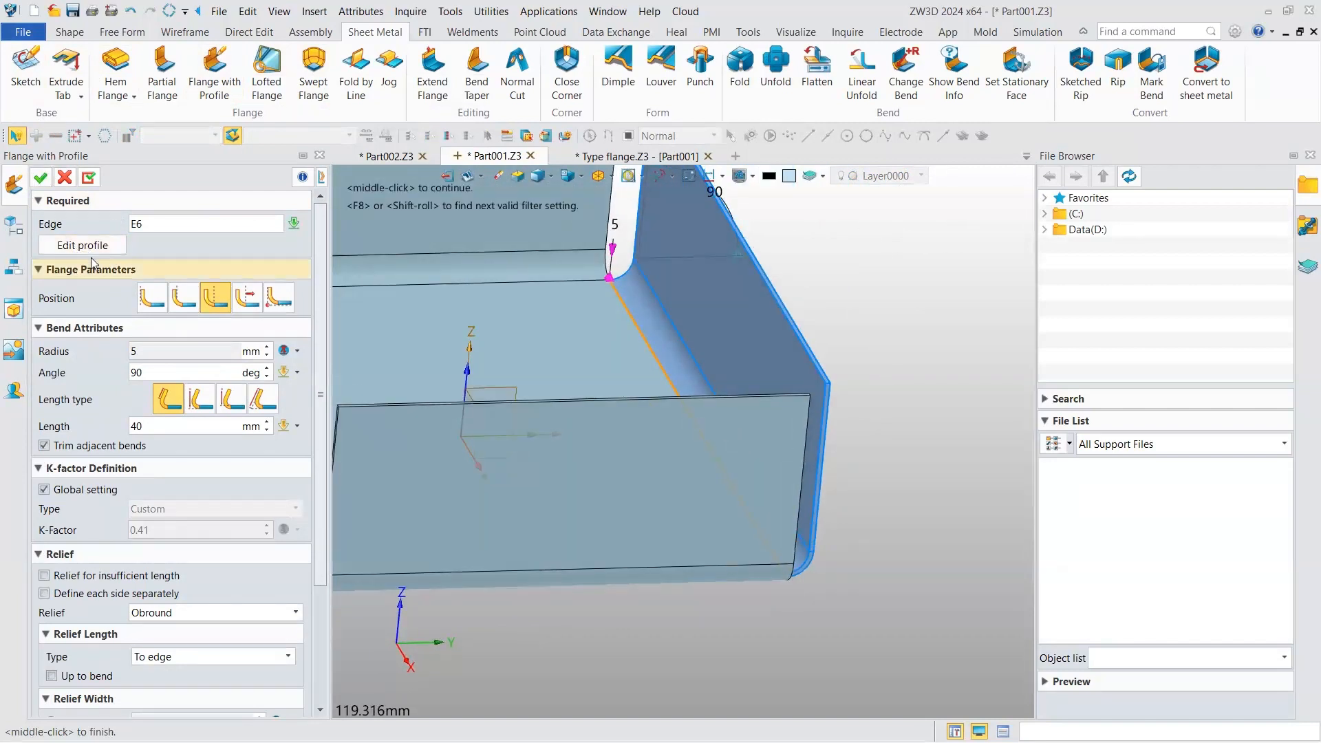
{"action": "left_click", "coordinate": [41, 180]}
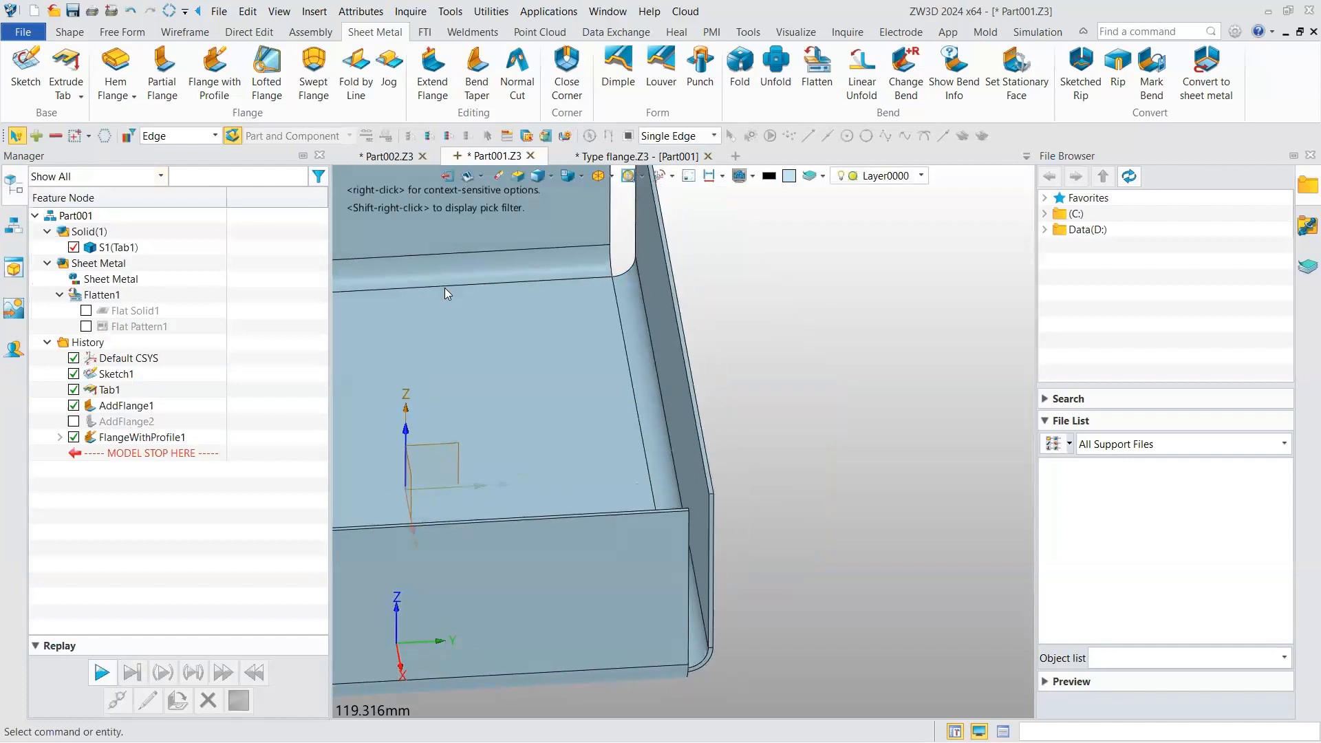
{"action": "scroll", "coordinate": [604, 340], "scroll_direction": "down", "scroll_amount": 5}
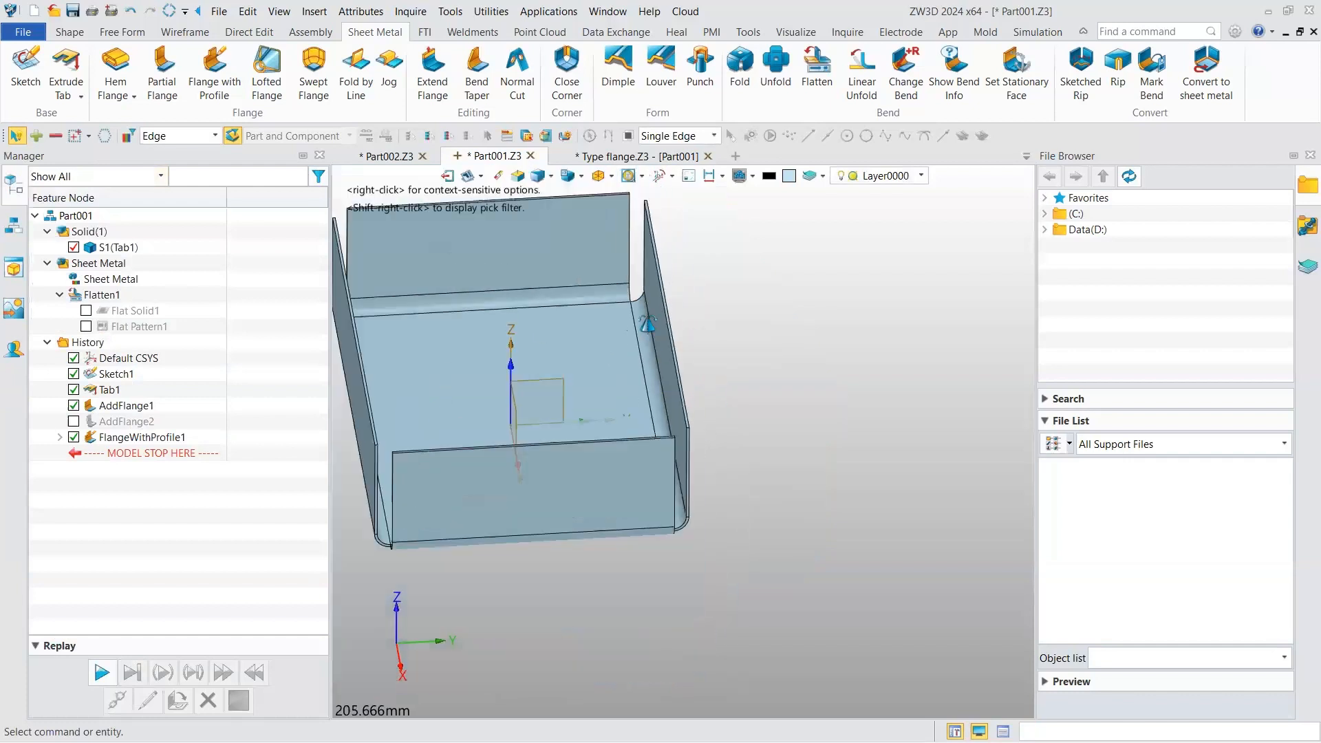
- Edit the new flange's profile and draw a diagonal line from the upper line's midpoint to the base line near the origin, at about 37°
{"action": "double_click", "coordinate": [157, 439]}
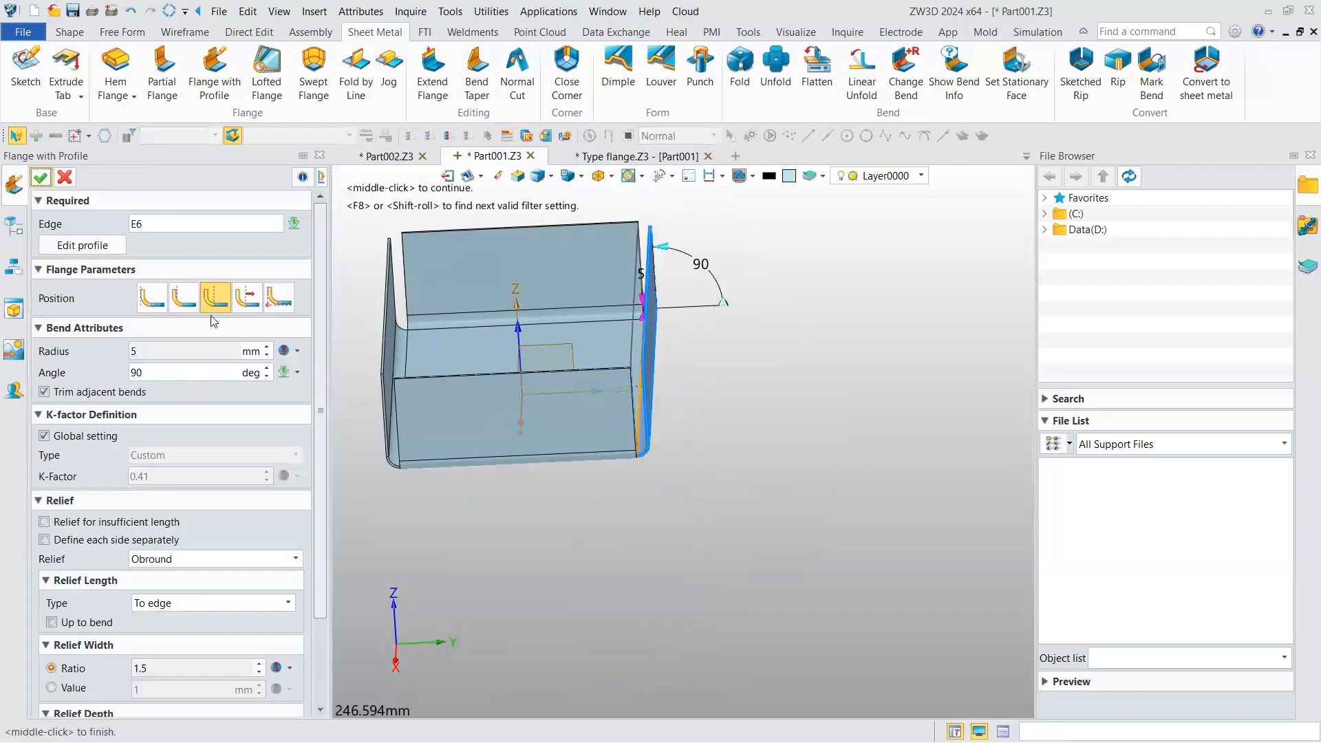
{"action": "left_click", "coordinate": [96, 245]}
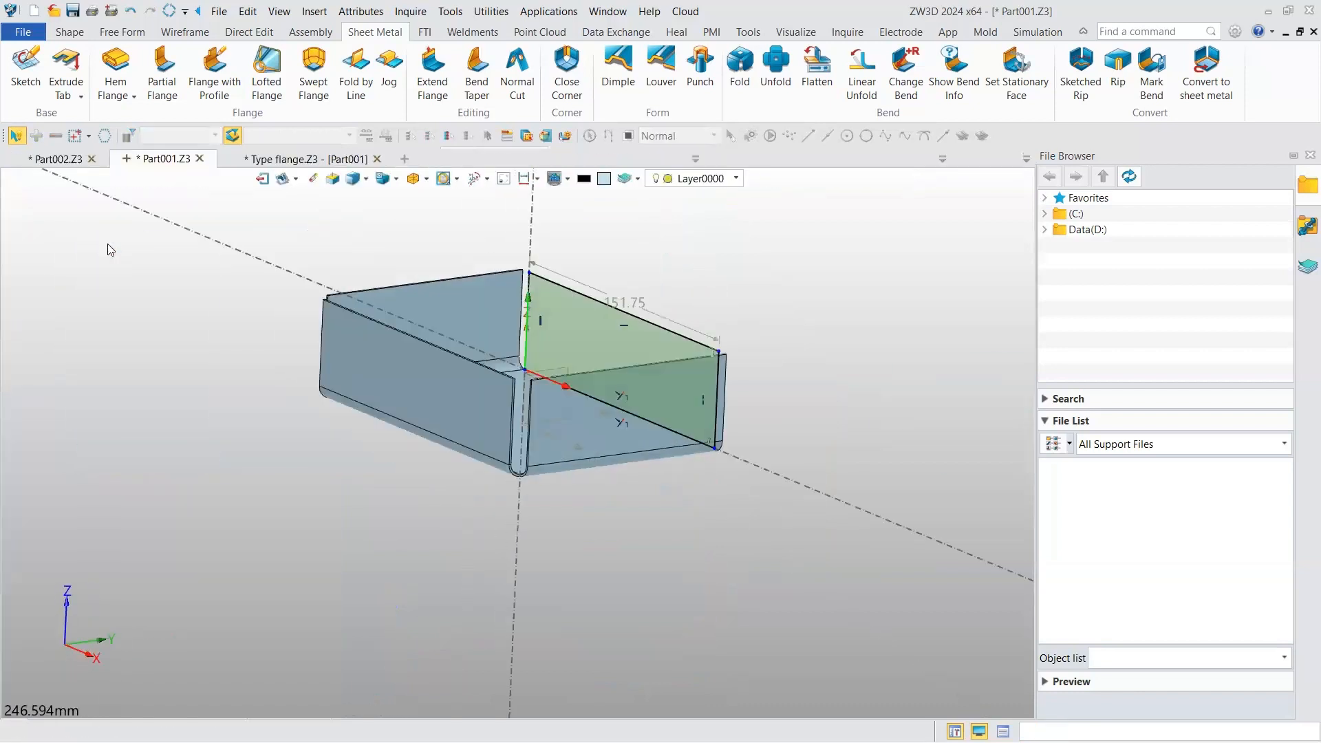
{"action": "scroll", "coordinate": [612, 354], "scroll_direction": "up", "scroll_amount": 7}
{"action": "scroll", "coordinate": [553, 340], "scroll_direction": "down", "scroll_amount": 6}
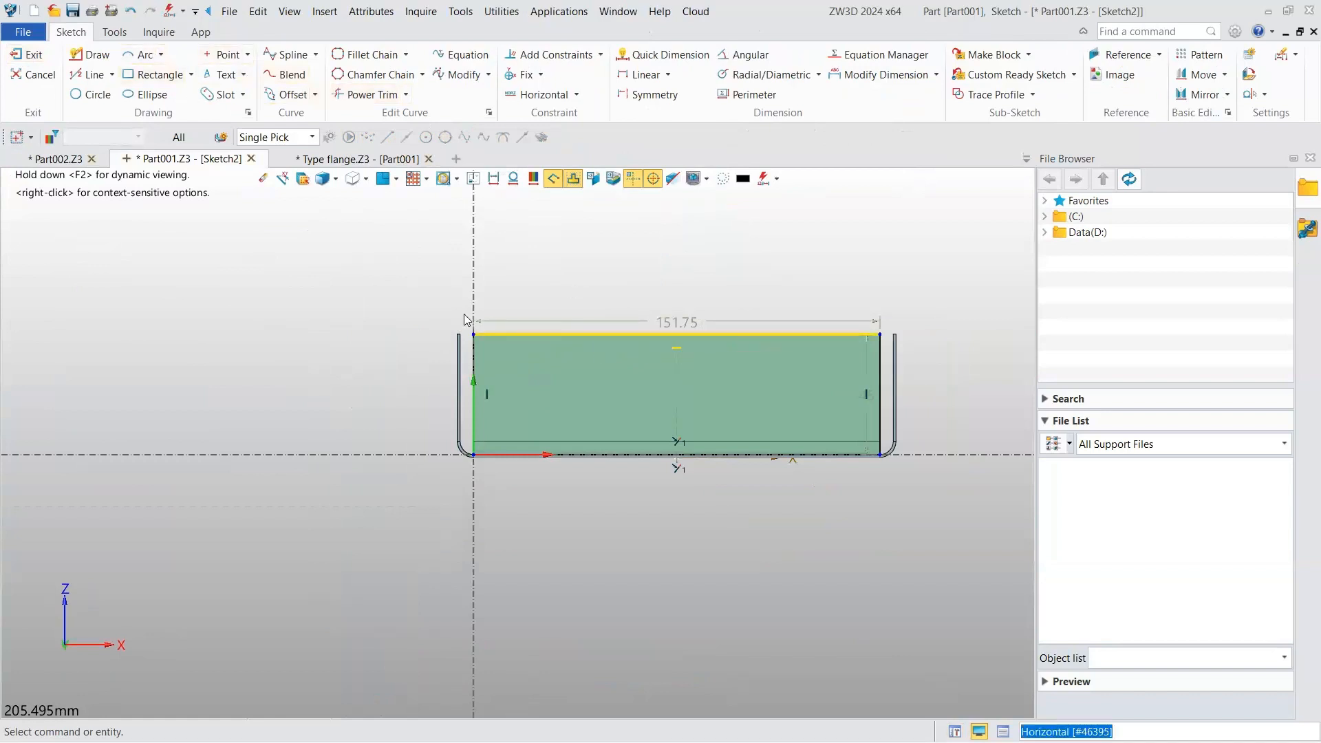
{"action": "left_click", "coordinate": [91, 54]}
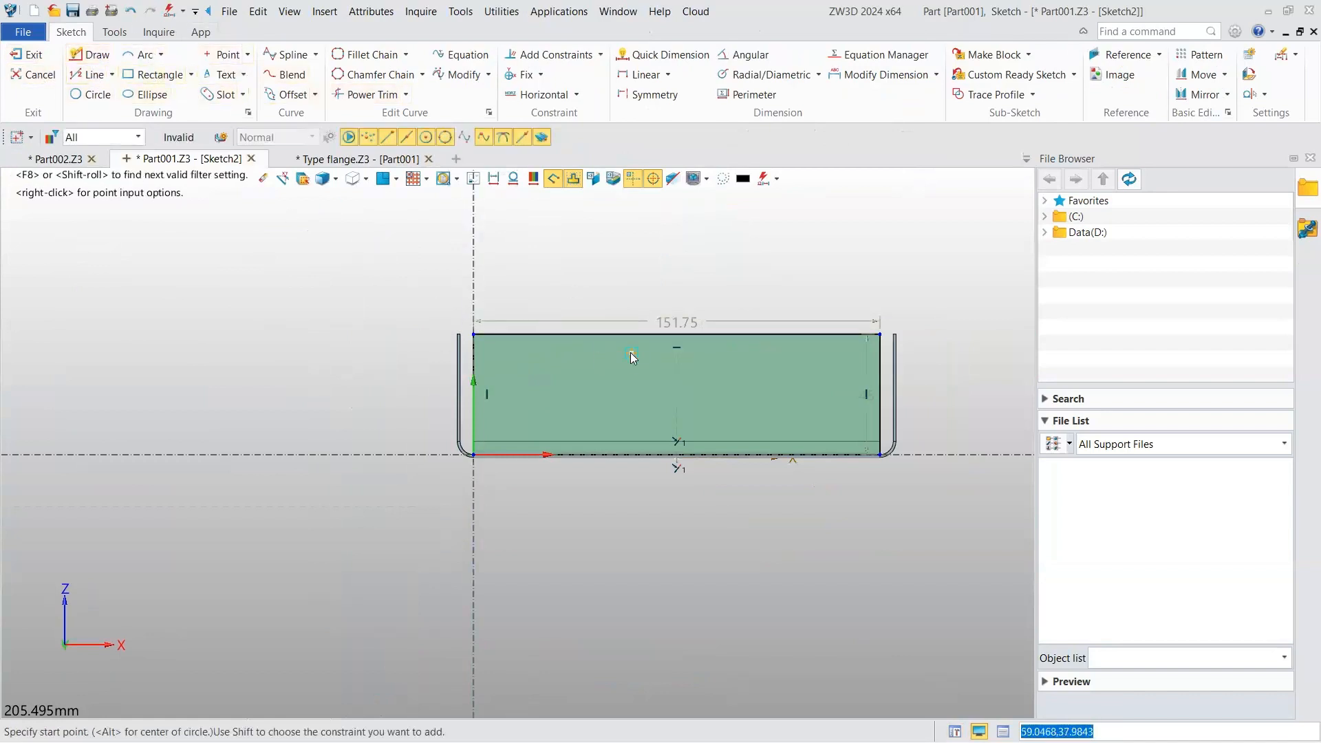
{"action": "left_click", "coordinate": [676, 338]}
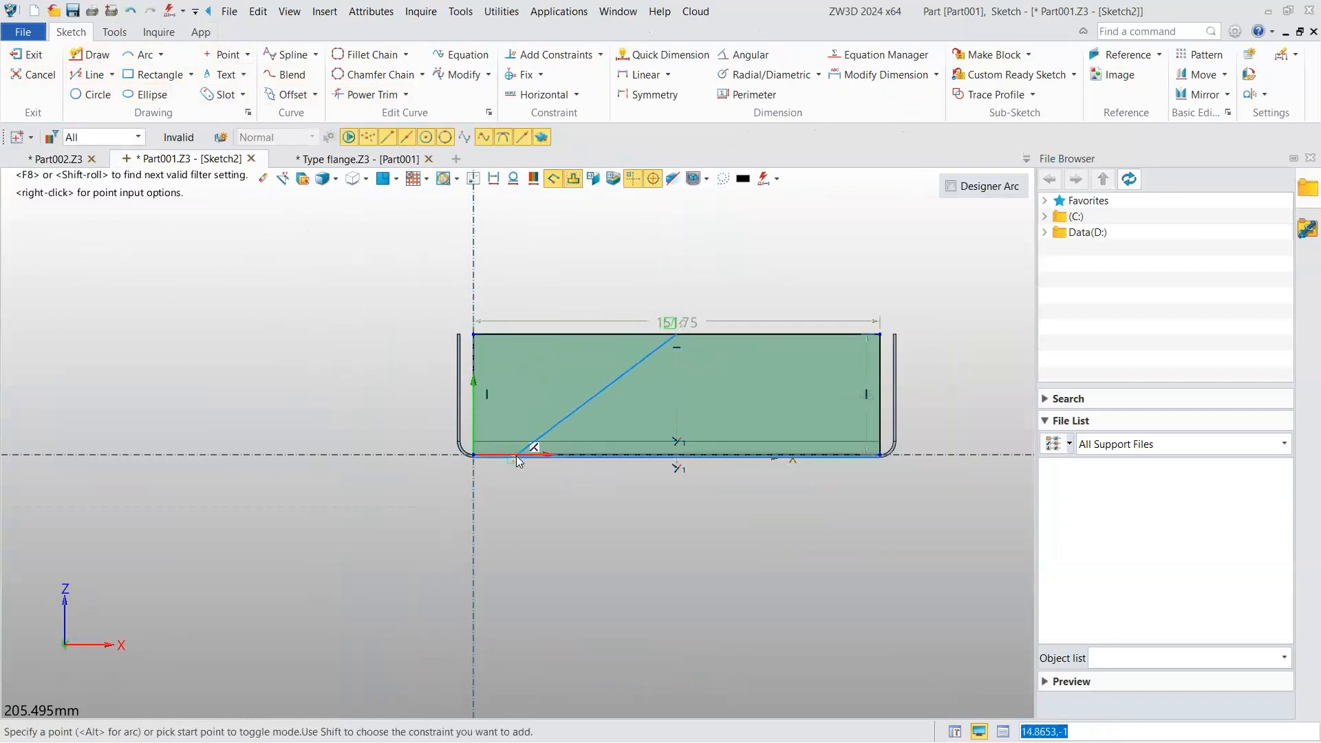
{"action": "middle_click_drag", "start_coordinate": [517, 457], "coordinate": [545, 482]}
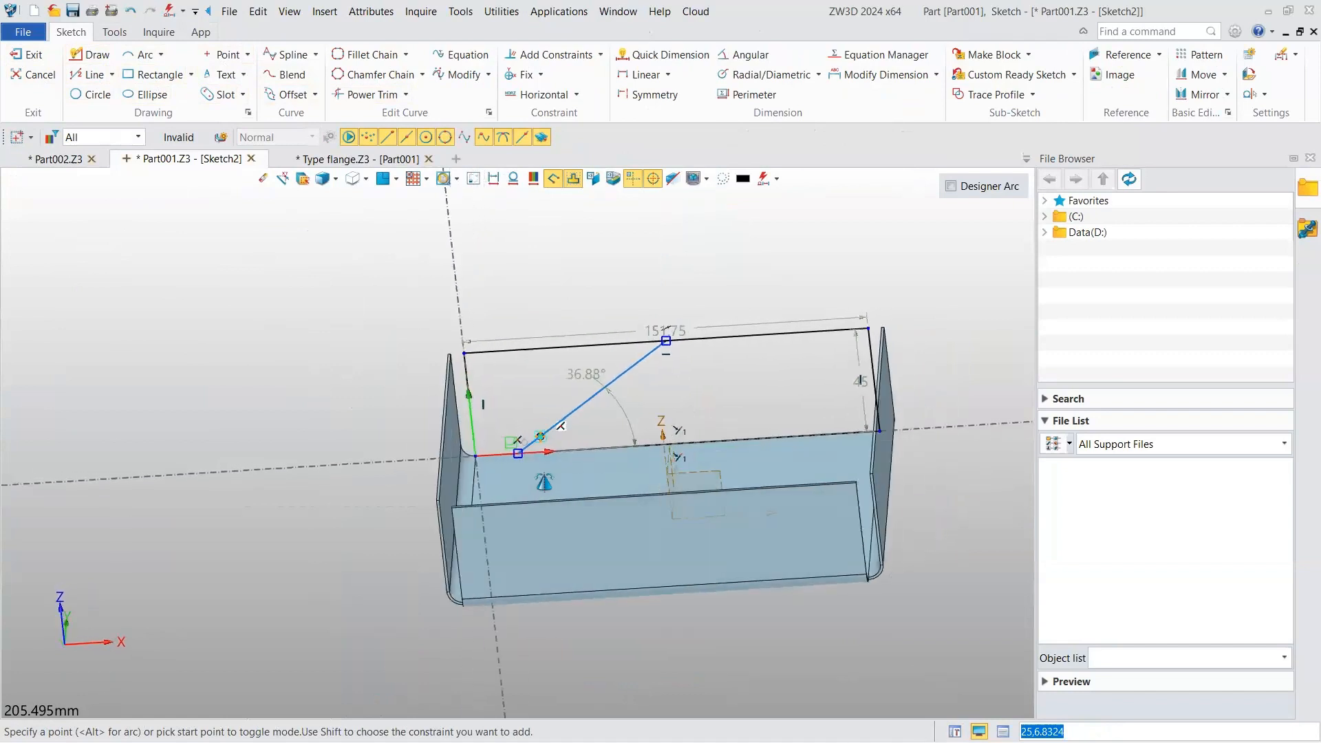
{"action": "right_click_drag", "start_coordinate": [545, 482], "coordinate": [539, 426]}
{"action": "scroll", "coordinate": [540, 424], "scroll_direction": "up", "scroll_amount": 4}
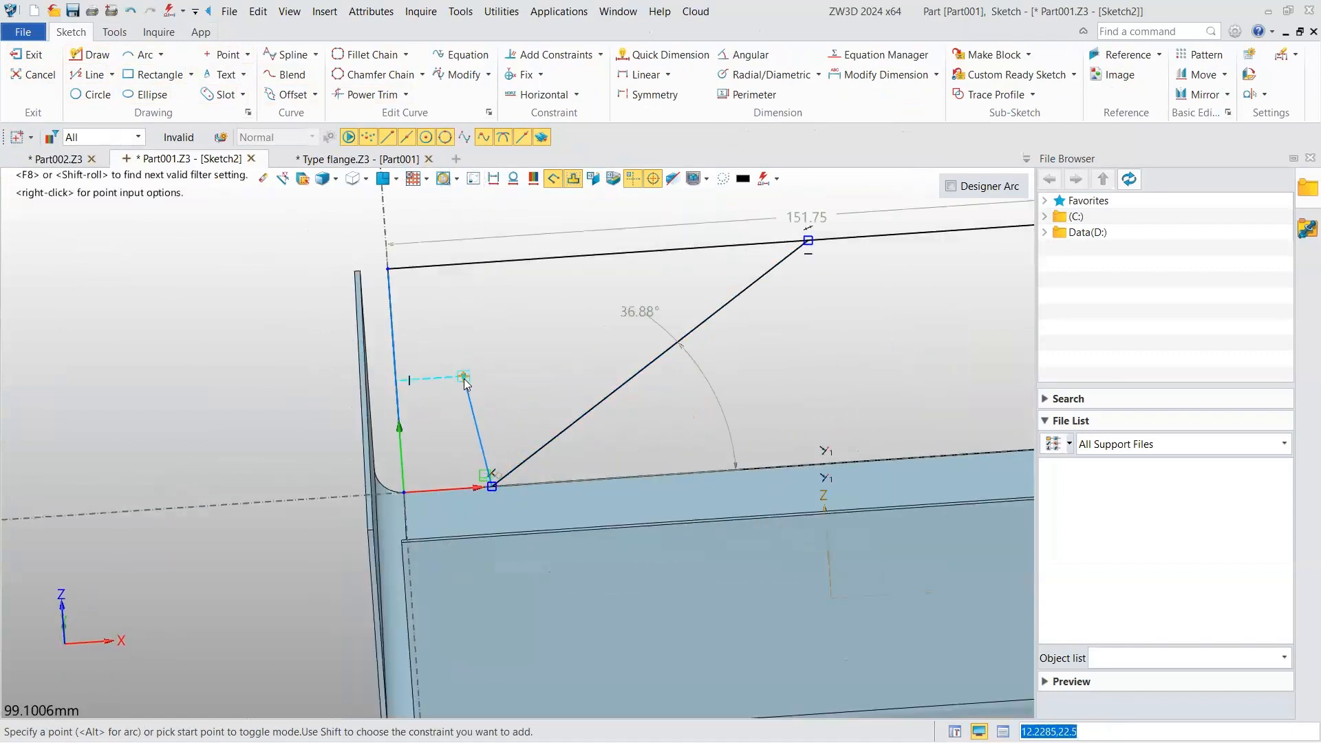
{"action": "key", "text": "Escape"}
- Trim away the profile lines between the diagonal and the origin corner with Power Trim, and exit the sketch
{"action": "scroll", "coordinate": [466, 377], "scroll_direction": "down", "scroll_amount": 2}
{"action": "mouse_move", "coordinate": [465, 371]}
{"action": "right_mouse_down"}
{"action": "mouse_move", "coordinate": [463, 386]}
{"action": "mouse_move", "coordinate": [490, 348]}
{"action": "mouse_move", "coordinate": [482, 313]}
{"action": "right_mouse_up"}
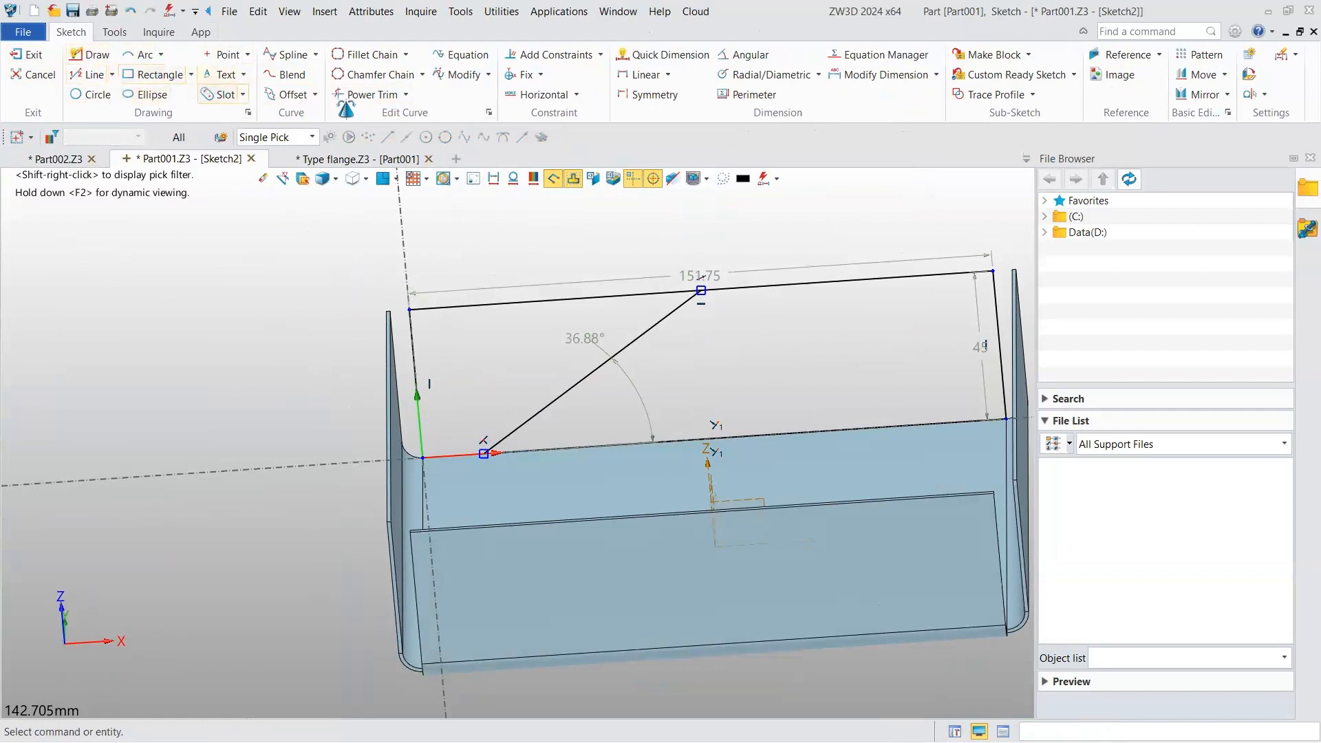
{"action": "left_click", "coordinate": [363, 102]}
{"action": "mouse_move", "coordinate": [525, 279]}
{"action": "left_mouse_down"}
{"action": "mouse_move", "coordinate": [510, 324]}
{"action": "mouse_move", "coordinate": [413, 358]}
{"action": "mouse_move", "coordinate": [457, 463]}
{"action": "left_mouse_up"}
{"action": "scroll", "coordinate": [582, 411], "scroll_direction": "up", "scroll_amount": 2}
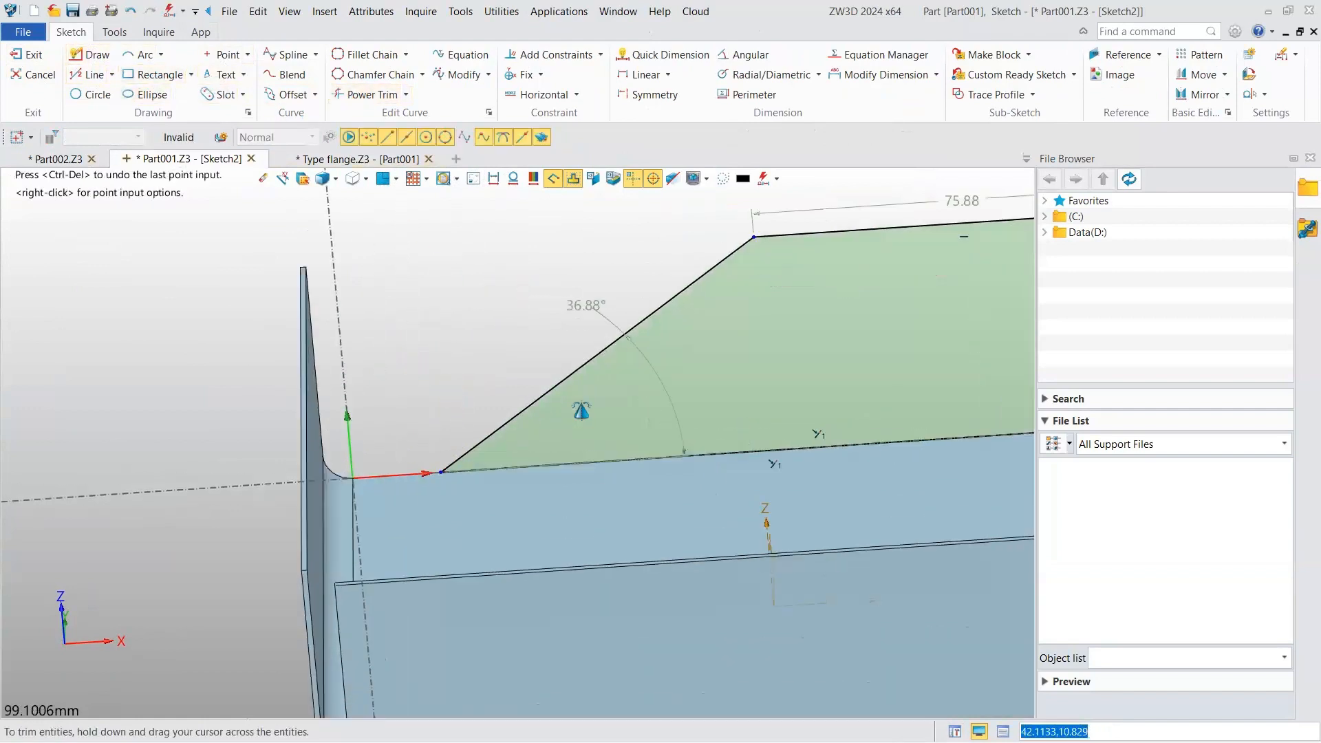
{"action": "scroll", "coordinate": [581, 410], "scroll_direction": "down", "scroll_amount": 3}
{"action": "mouse_move", "coordinate": [584, 397]}
{"action": "right_mouse_down"}
{"action": "mouse_move", "coordinate": [619, 401]}
{"action": "mouse_move", "coordinate": [620, 417]}
{"action": "right_mouse_up"}
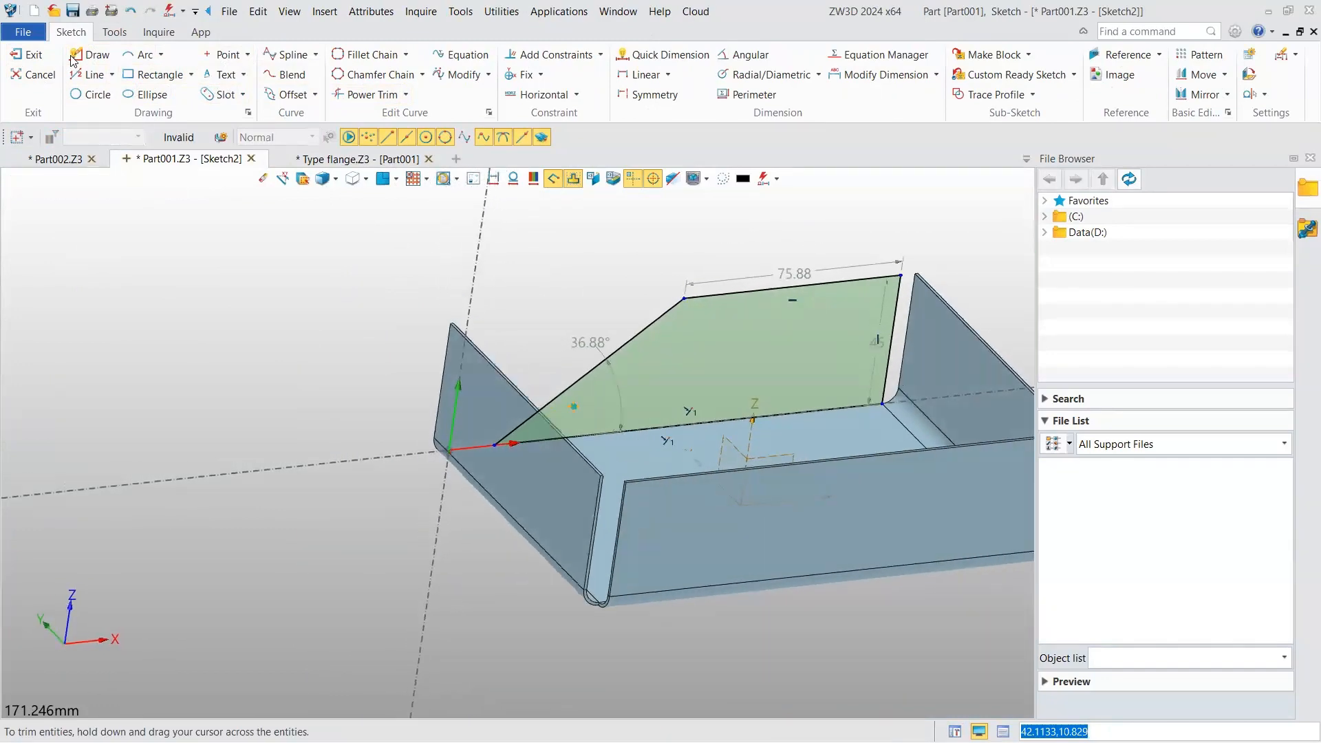
{"action": "left_click", "coordinate": [27, 54]}
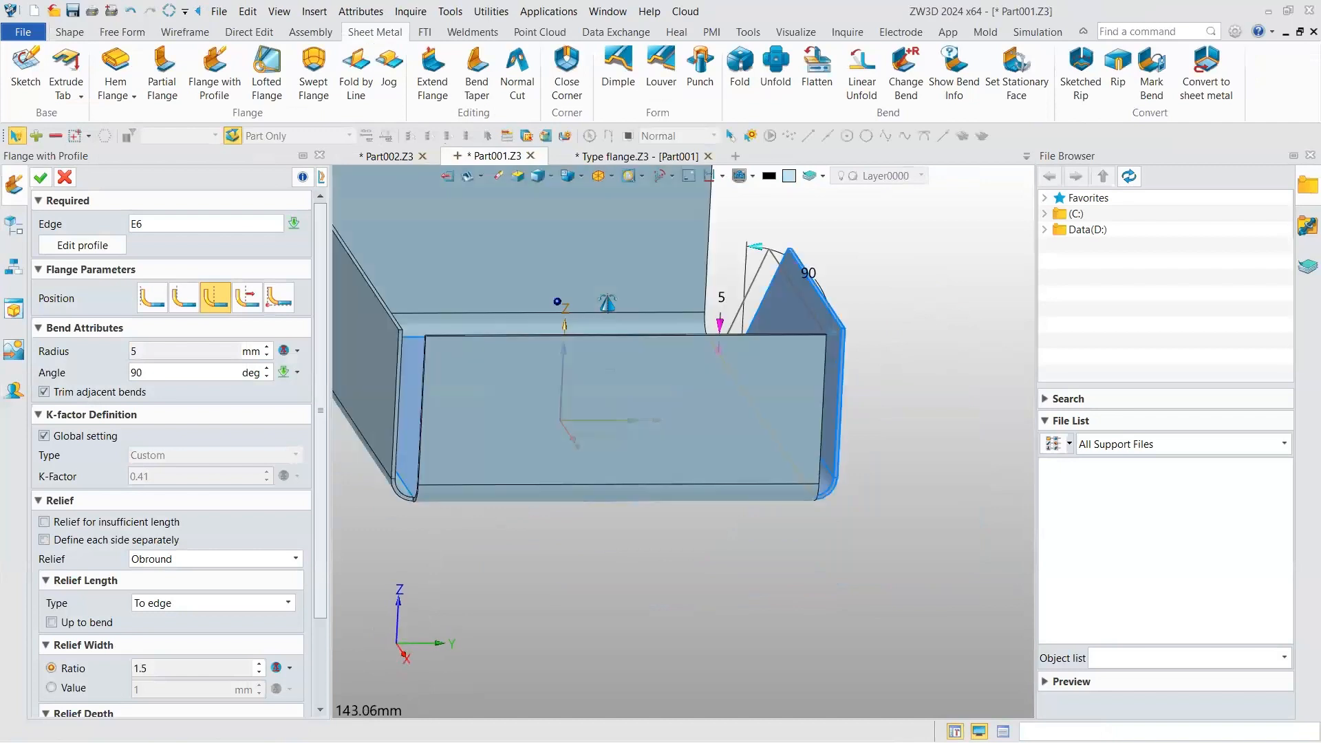
- Set the profiled flange's bend angle to 80° and apply the feature edit
{"action": "right_click_drag", "start_coordinate": [608, 303], "coordinate": [647, 311]}
{"action": "scroll", "coordinate": [662, 286], "scroll_direction": "down", "scroll_amount": 3}
{"action": "scroll", "coordinate": [616, 283], "scroll_direction": "up", "scroll_amount": 3}
{"action": "scroll", "coordinate": [647, 311], "scroll_direction": "up", "scroll_amount": 3}
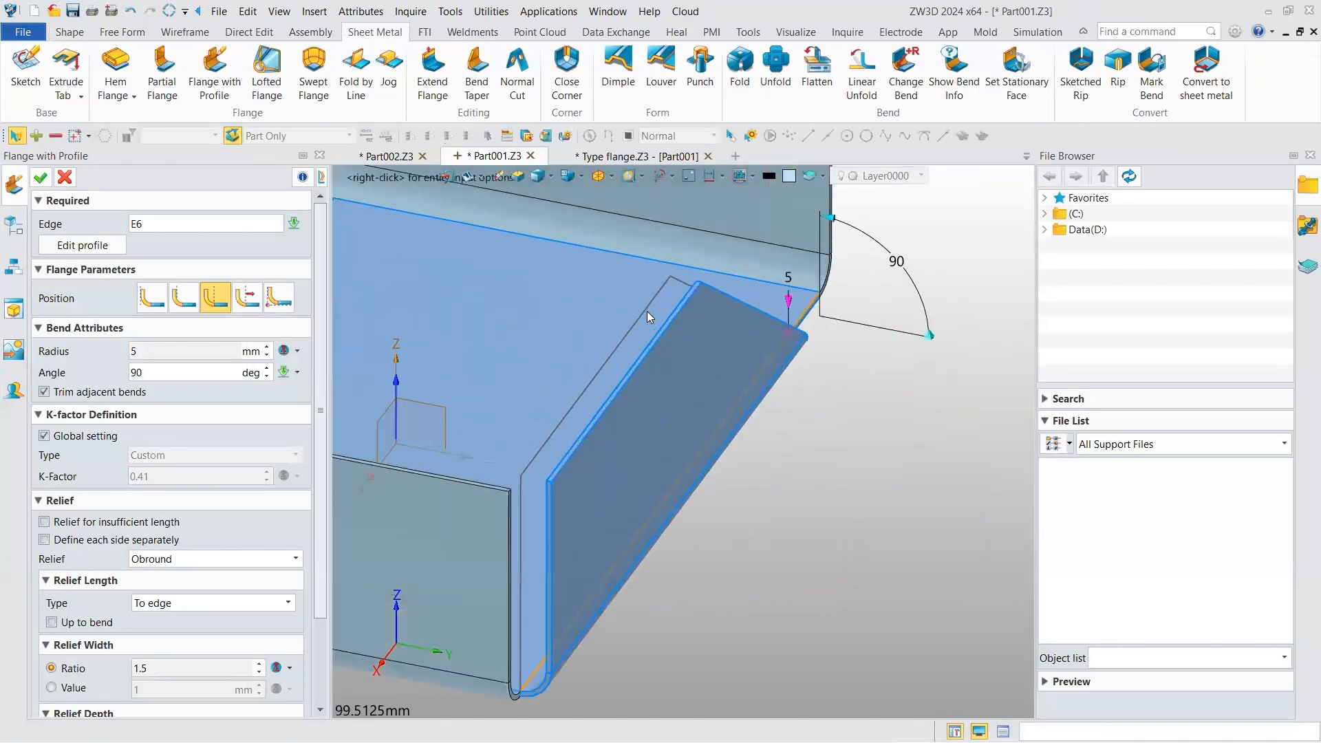
{"action": "scroll", "coordinate": [647, 311], "scroll_direction": "down", "scroll_amount": 2}
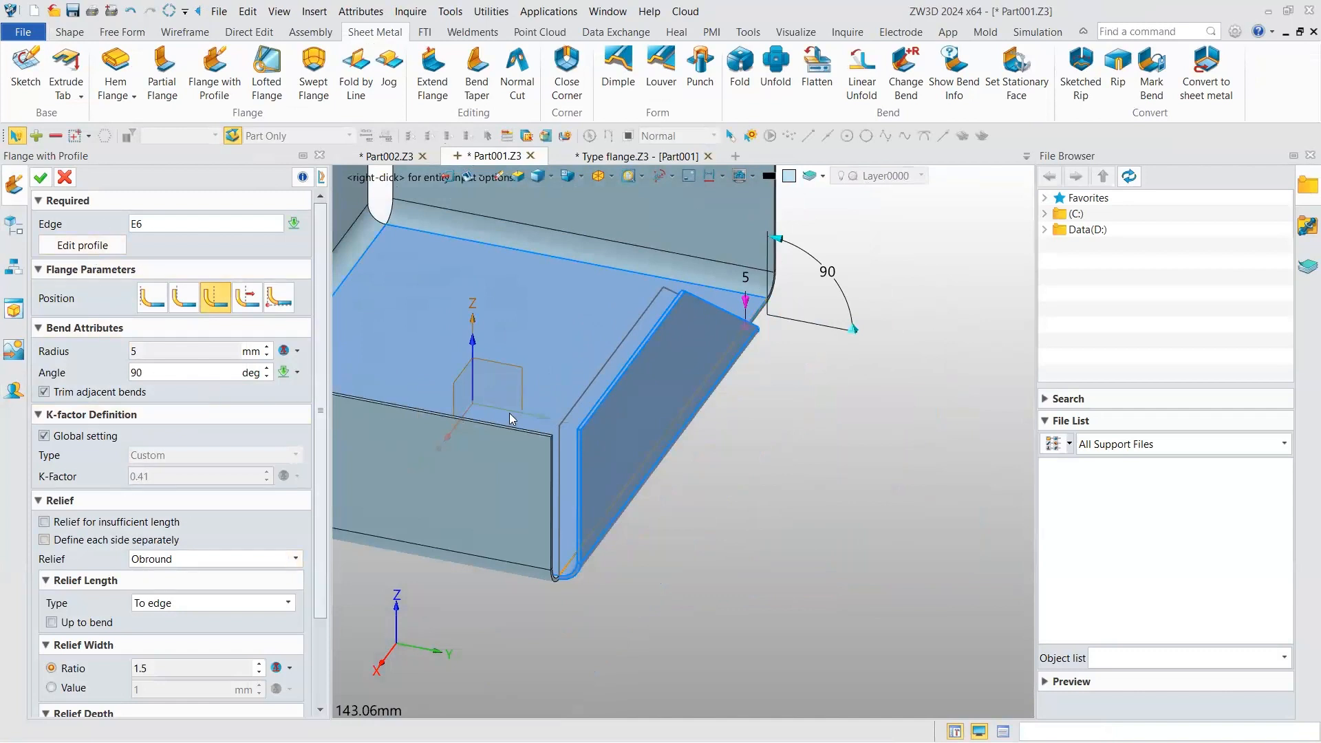
{"action": "right_click_drag", "start_coordinate": [701, 355], "coordinate": [786, 450]}
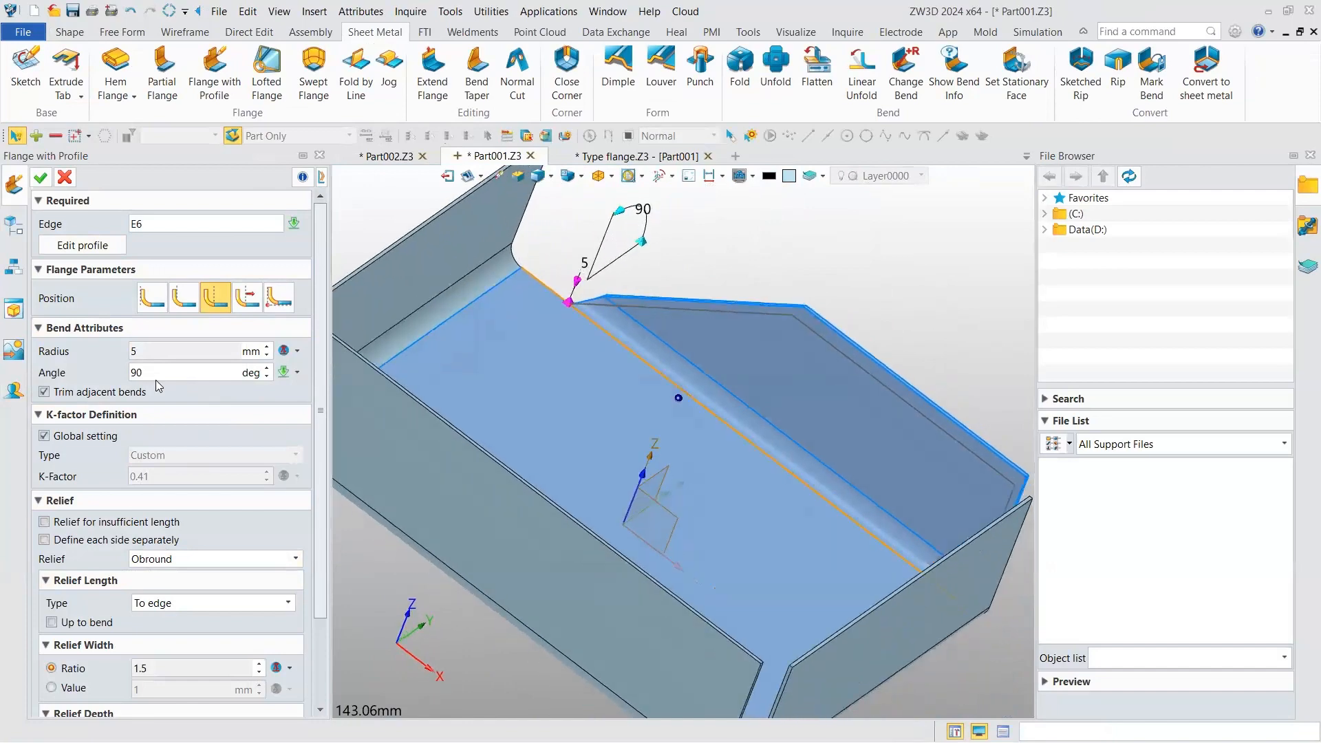
{"action": "scroll", "coordinate": [157, 379], "scroll_direction": "down", "scroll_amount": 12}
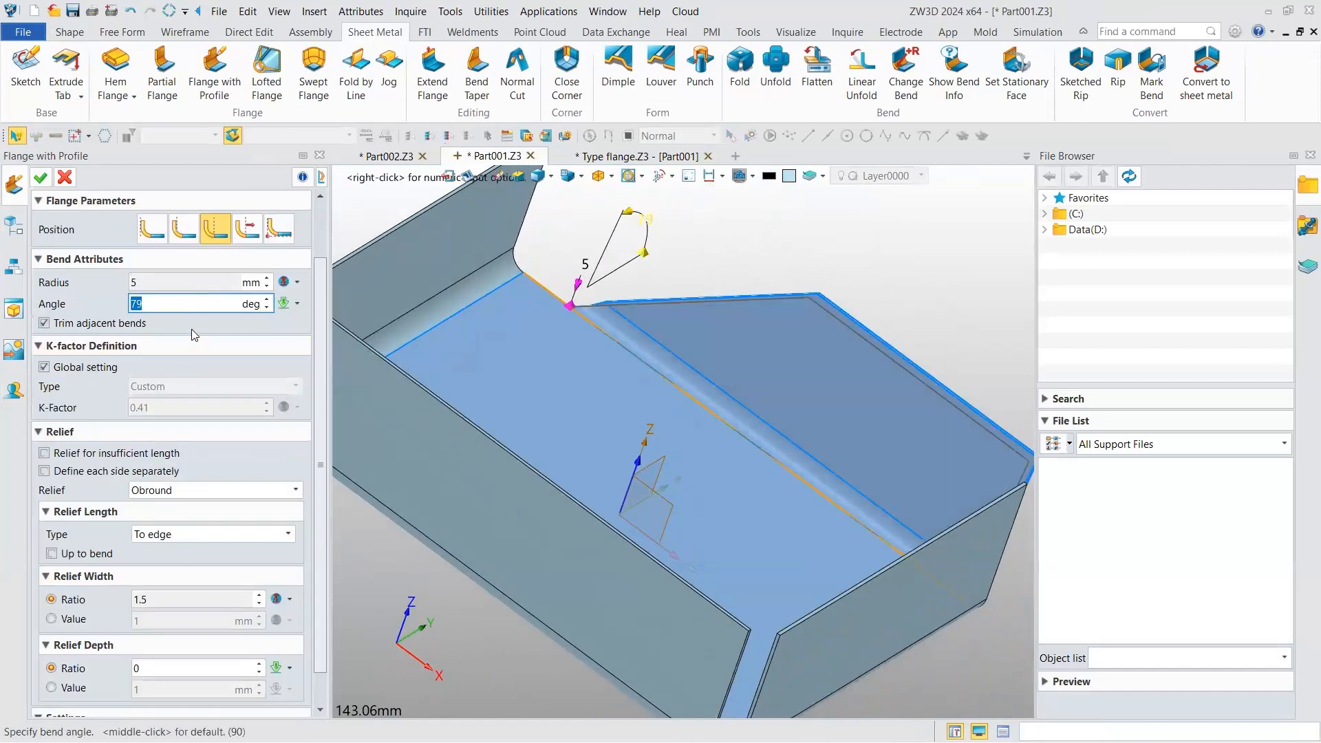
{"action": "scroll", "coordinate": [224, 346], "scroll_direction": "up", "scroll_amount": 1}
{"action": "scroll", "coordinate": [203, 343], "scroll_direction": "up", "scroll_amount": 1}
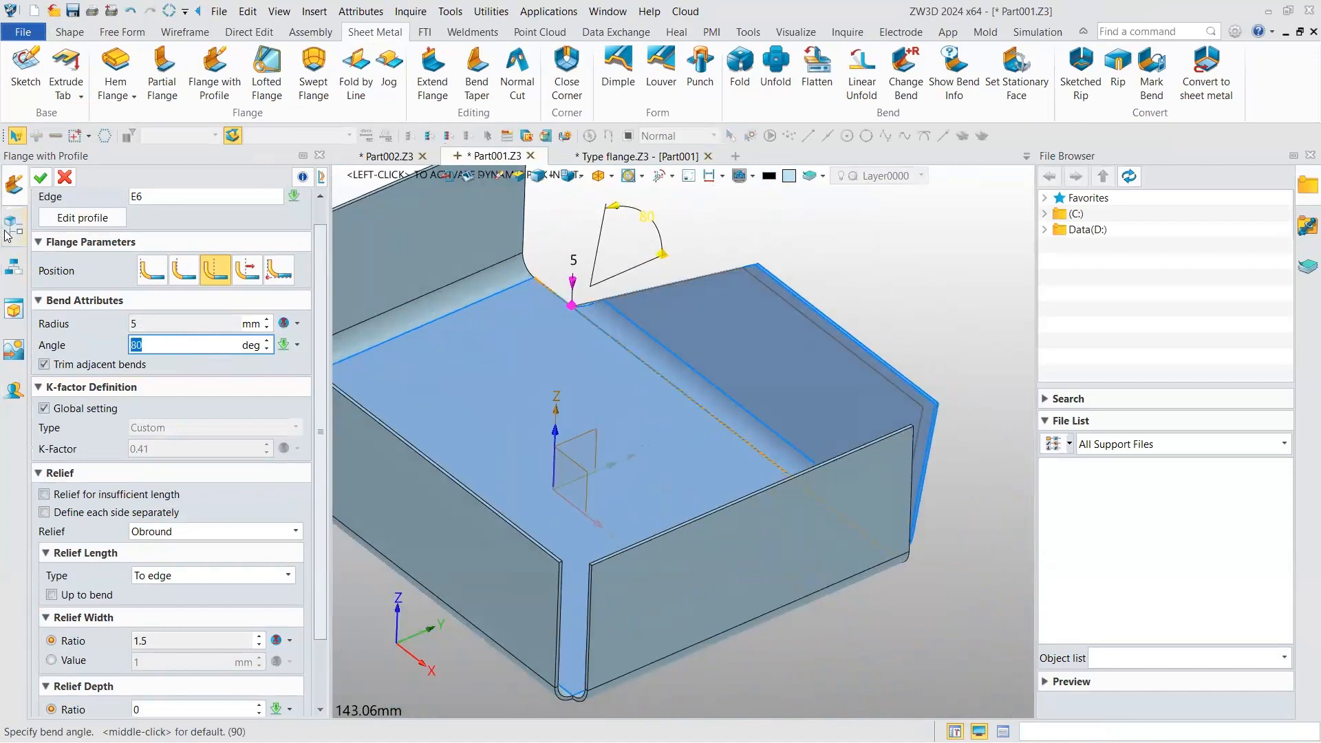
{"action": "left_click", "coordinate": [41, 179]}
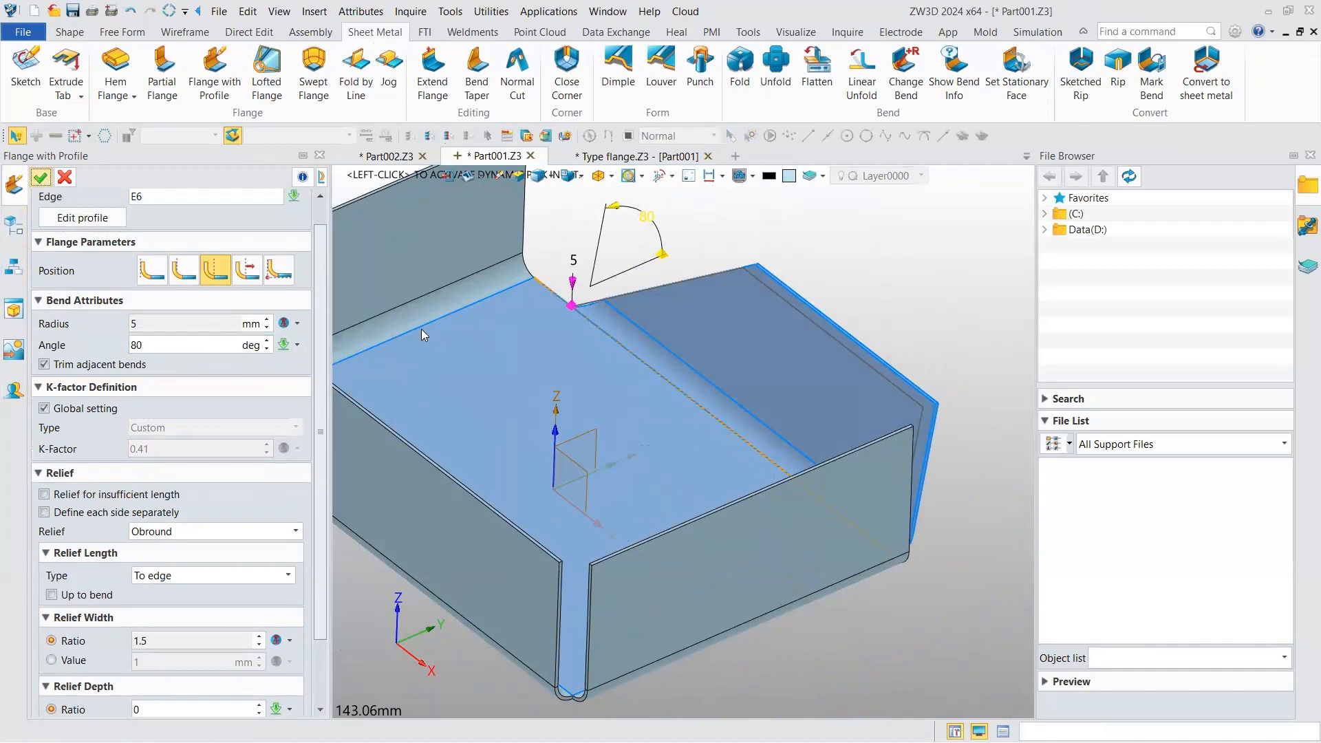
- Begin a datum plane with its frame placed at the part origin 0,0,0 and its axes aligned with the default axes
{"action": "right_click_drag", "start_coordinate": [571, 351], "coordinate": [366, 234]}
{"action": "scroll", "coordinate": [521, 360], "scroll_direction": "down", "scroll_amount": 4}
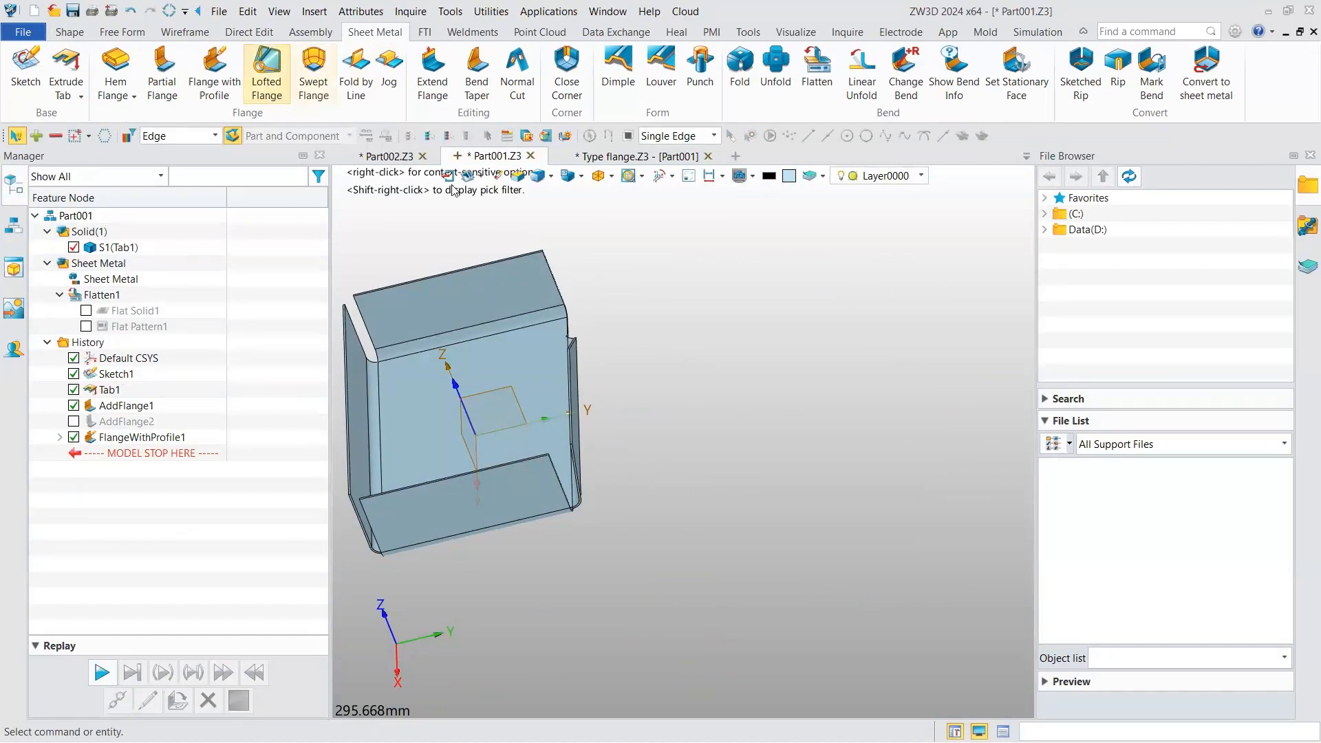
{"action": "scroll", "coordinate": [488, 250], "scroll_direction": "down", "scroll_amount": 1}
{"action": "mouse_move", "coordinate": [479, 232]}
{"action": "right_mouse_down"}
{"action": "mouse_move", "coordinate": [468, 218]}
{"action": "mouse_move", "coordinate": [481, 232]}
{"action": "right_mouse_up"}
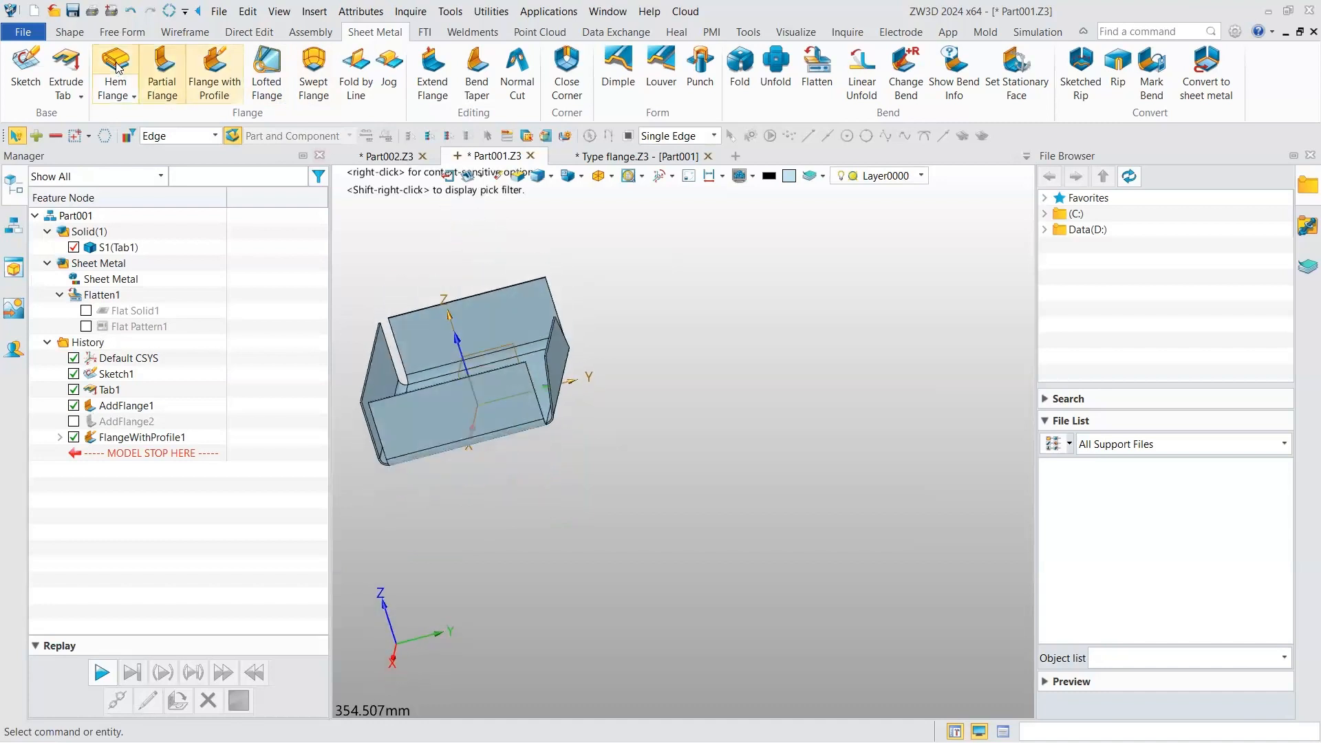
{"action": "left_click", "coordinate": [70, 32]}
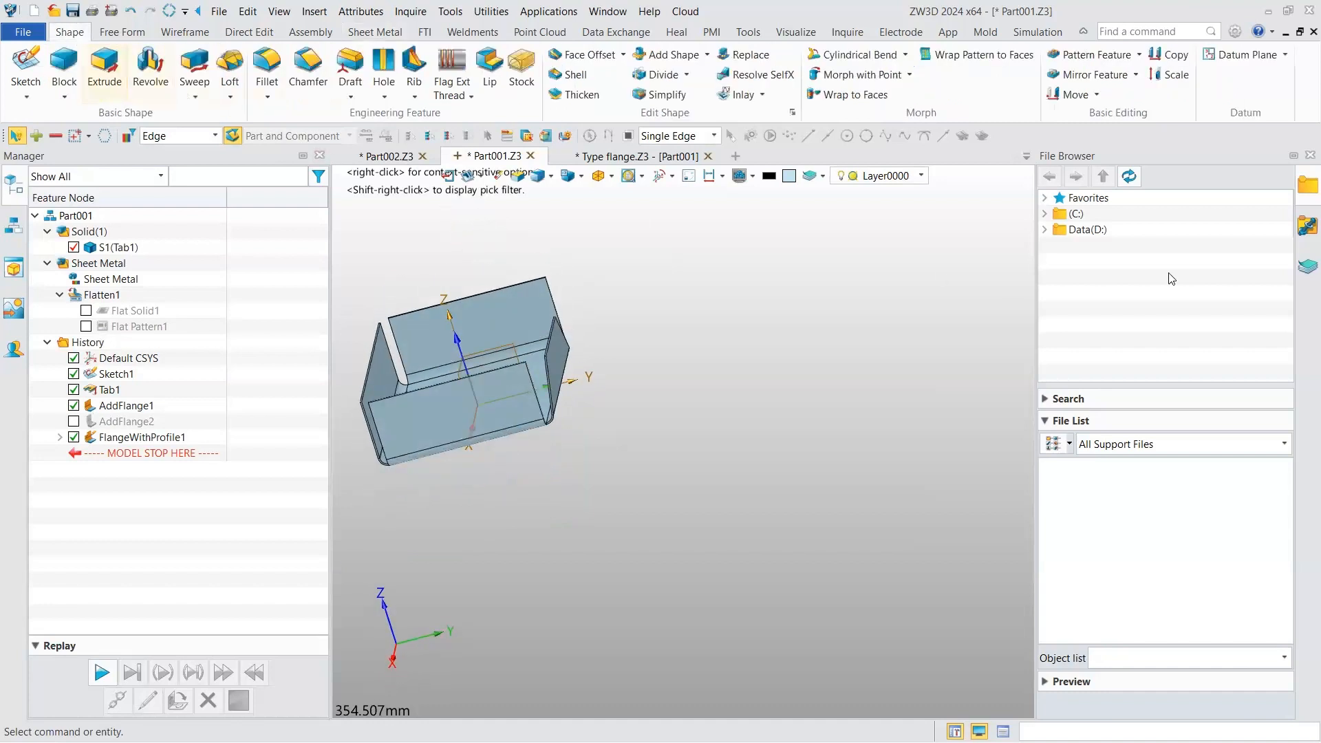
{"action": "left_click", "coordinate": [1233, 57]}
{"action": "right_click_drag", "start_coordinate": [704, 313], "coordinate": [673, 356]}
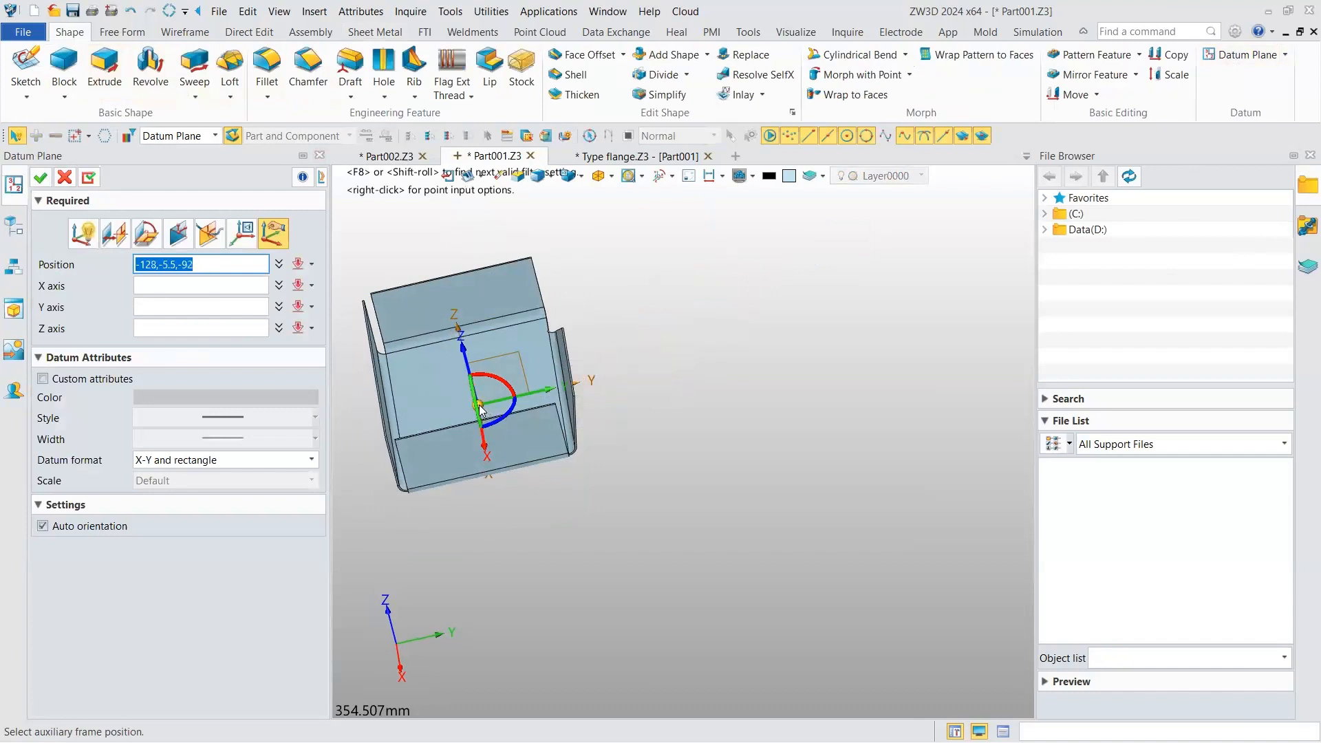
{"action": "scroll", "coordinate": [481, 411], "scroll_direction": "up", "scroll_amount": 3}
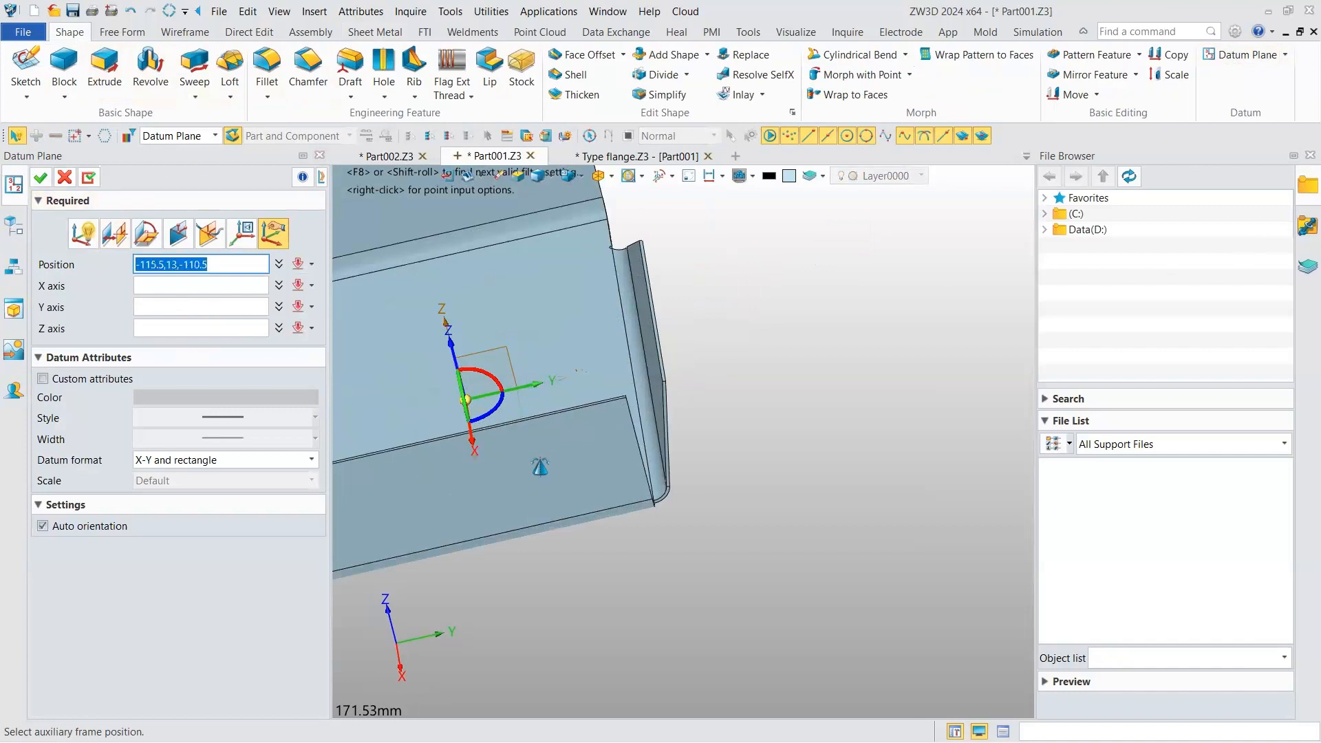
{"action": "scroll", "coordinate": [566, 411], "scroll_direction": "down", "scroll_amount": 9}
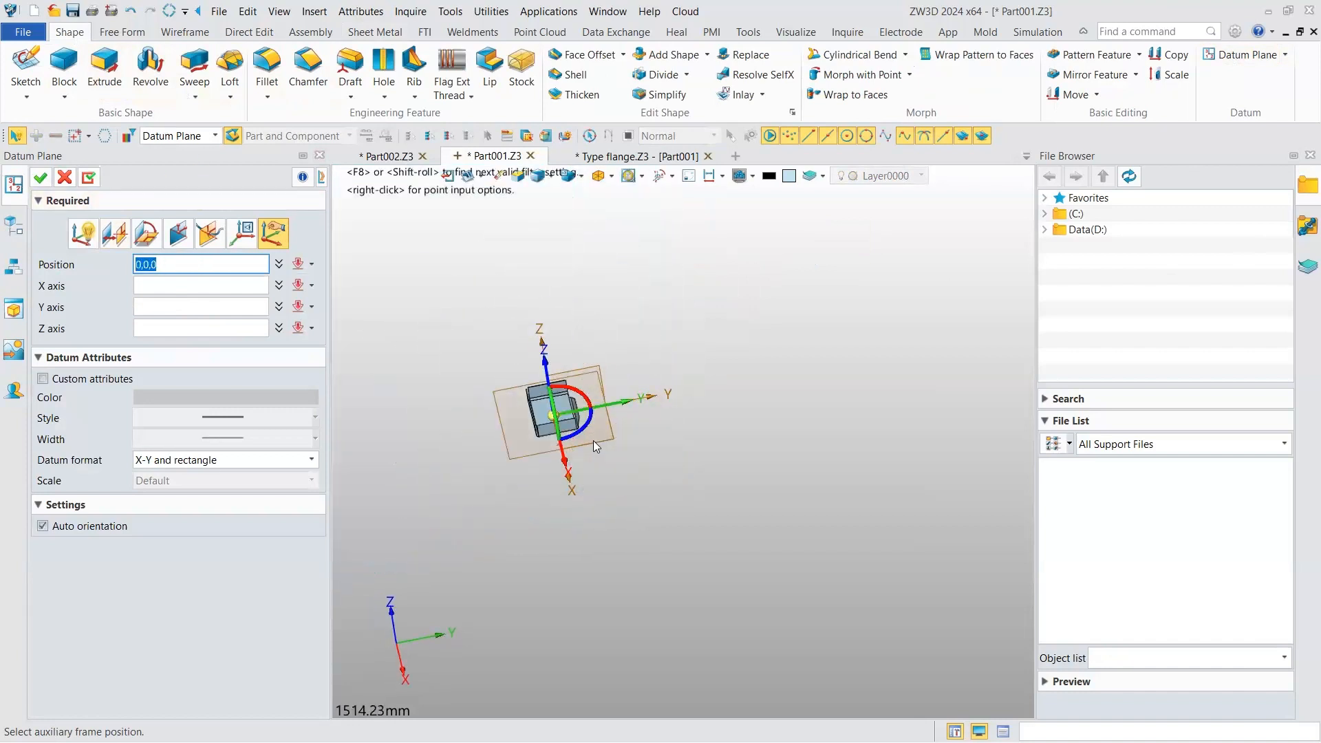
{"action": "left_click", "coordinate": [593, 441]}
- Move the datum plane frame 257.5 mm along the Y axis, clear of the tray, and create the plane
{"action": "scroll", "coordinate": [586, 424], "scroll_direction": "up", "scroll_amount": 7}
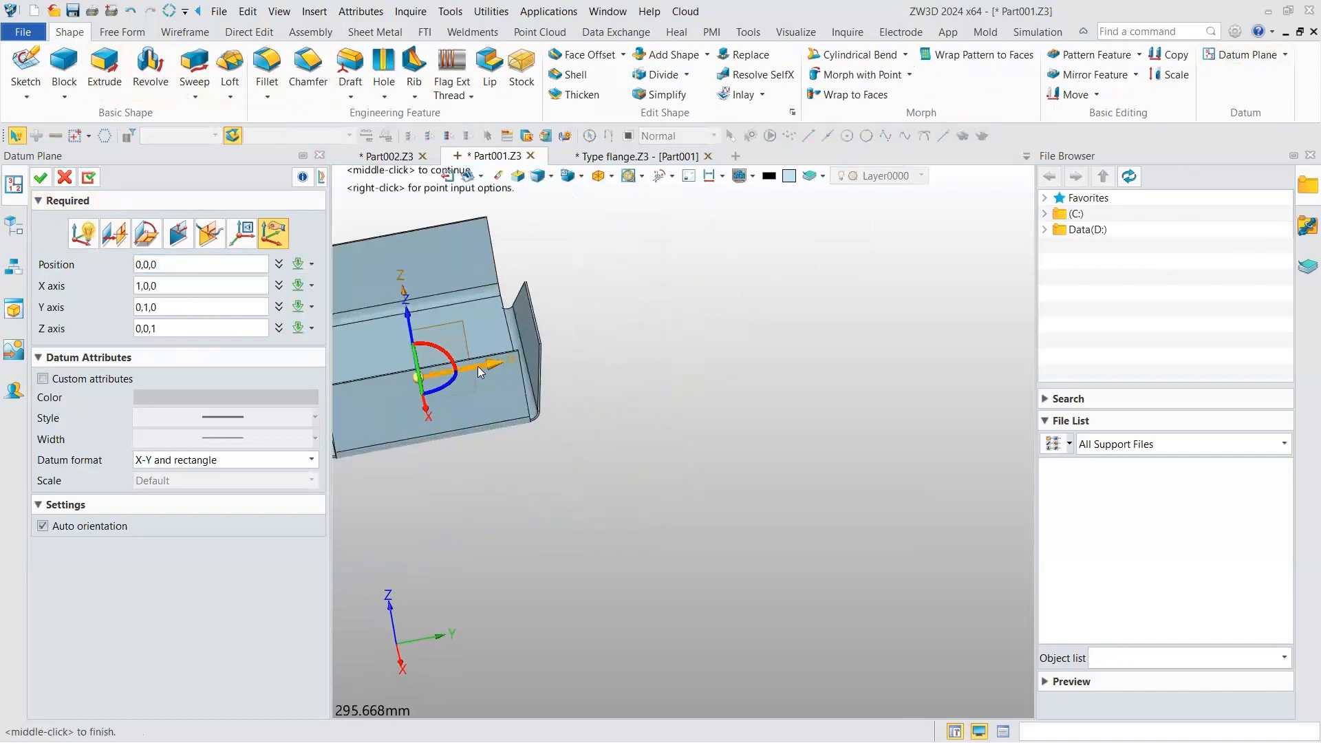
{"action": "left_click", "coordinate": [477, 366]}
{"action": "scroll", "coordinate": [830, 315], "scroll_direction": "down", "scroll_amount": 3}
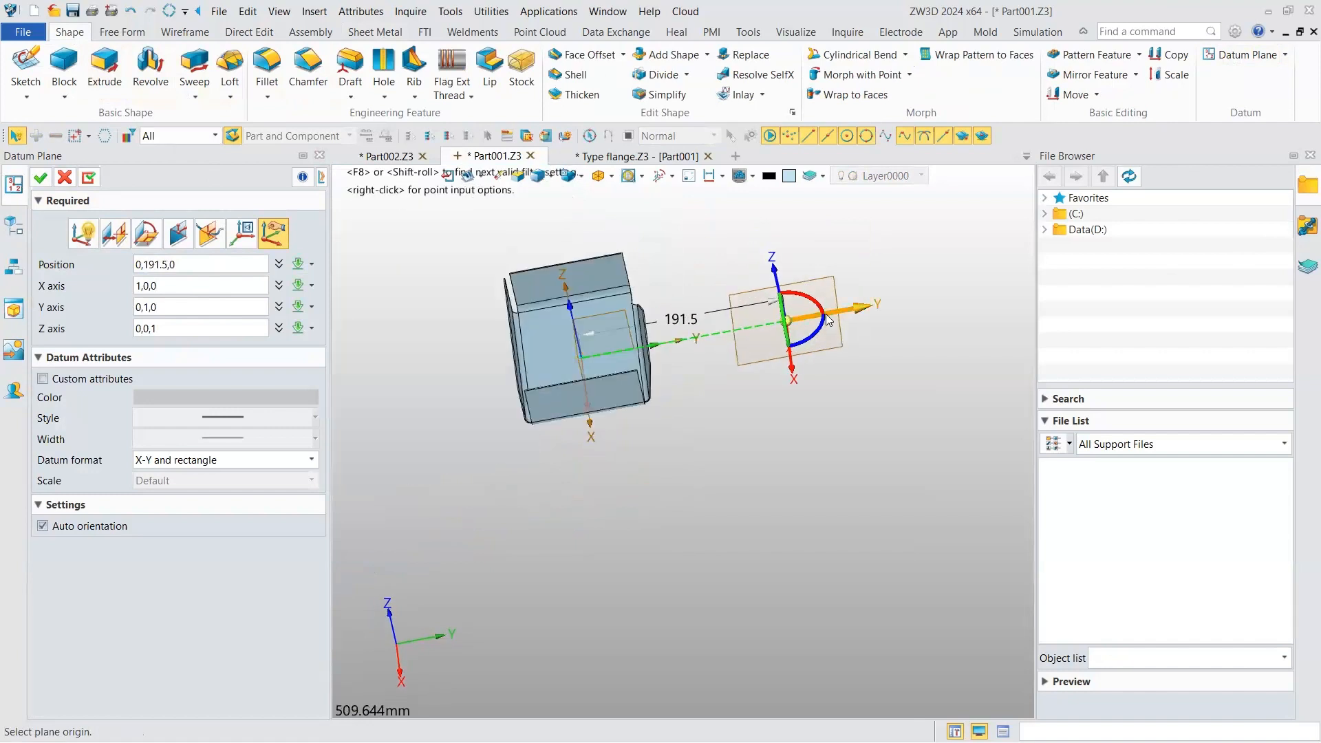
{"action": "left_click", "coordinate": [896, 303]}
{"action": "left_click", "coordinate": [41, 178]}
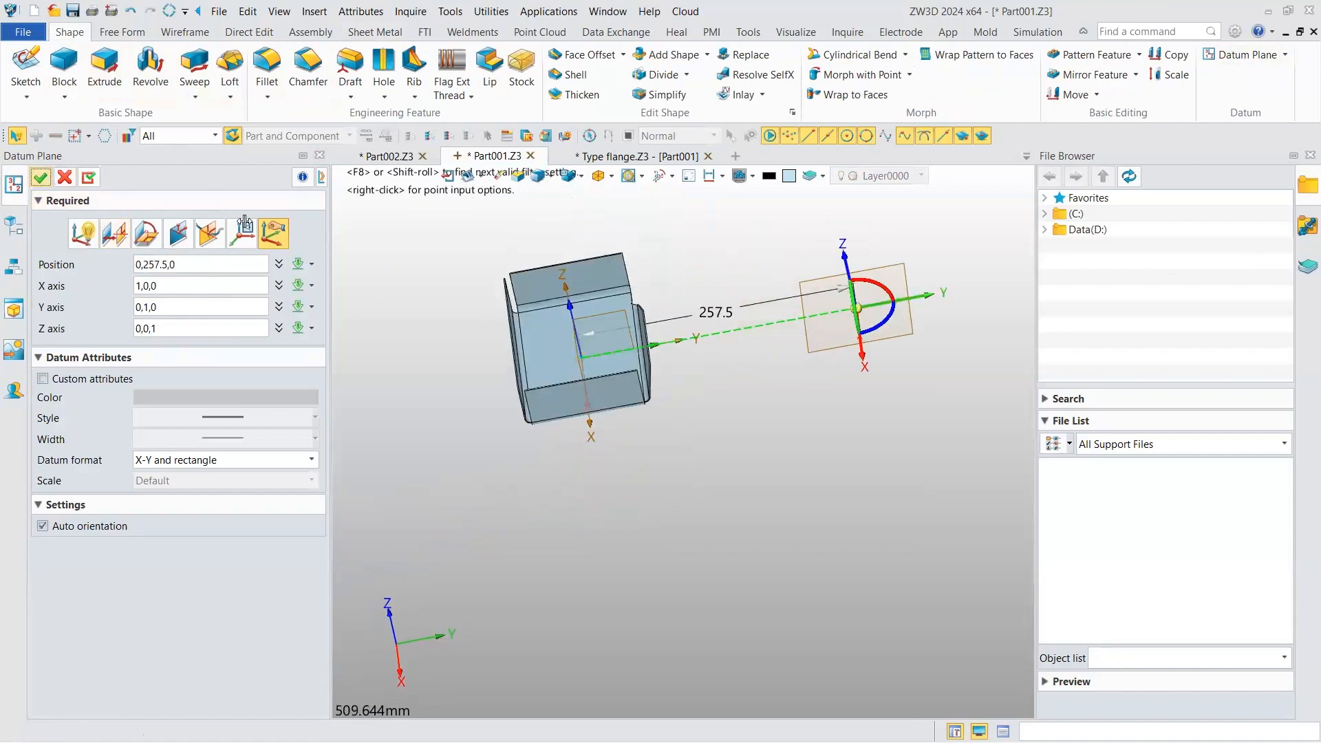
- Create a second datum plane parallel to the new plane, offset 224.5 mm above it
{"action": "right_click_drag", "start_coordinate": [776, 331], "coordinate": [792, 282]}
{"action": "scroll", "coordinate": [920, 275], "scroll_direction": "up", "scroll_amount": 1}
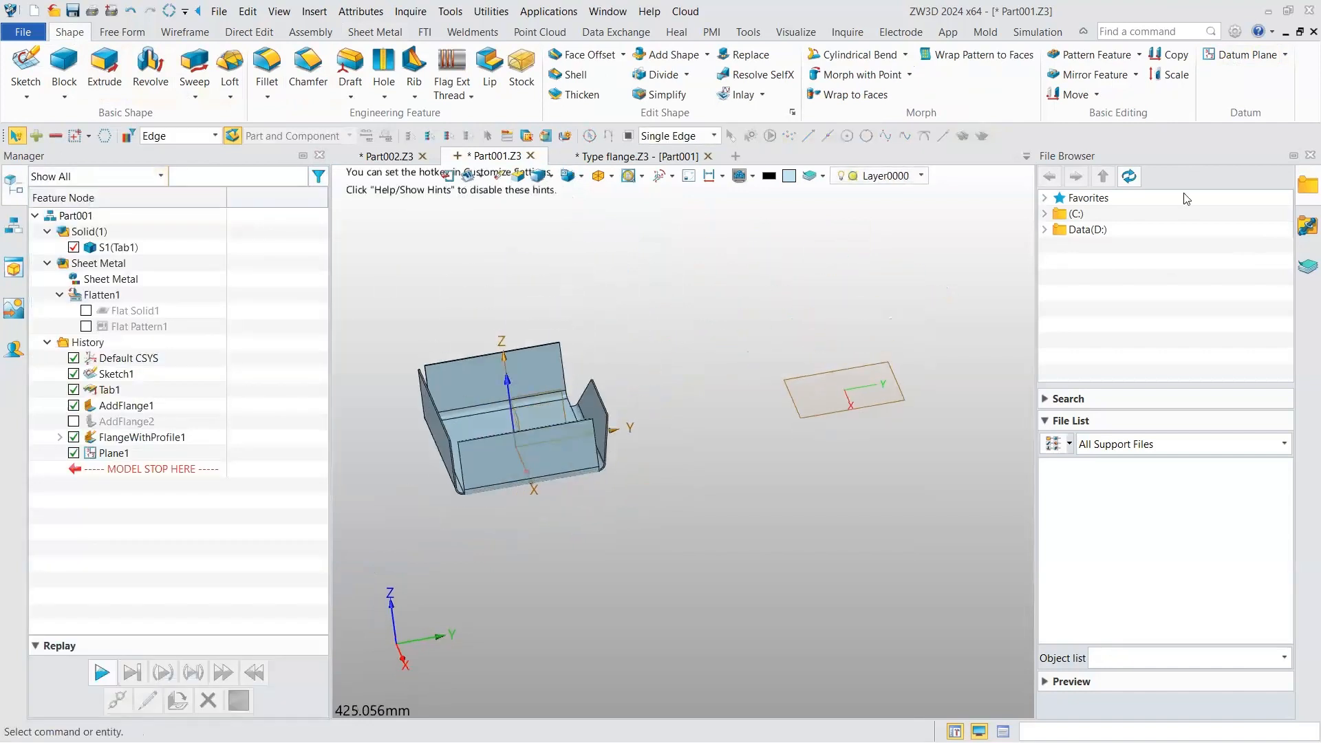
{"action": "left_click", "coordinate": [1239, 58]}
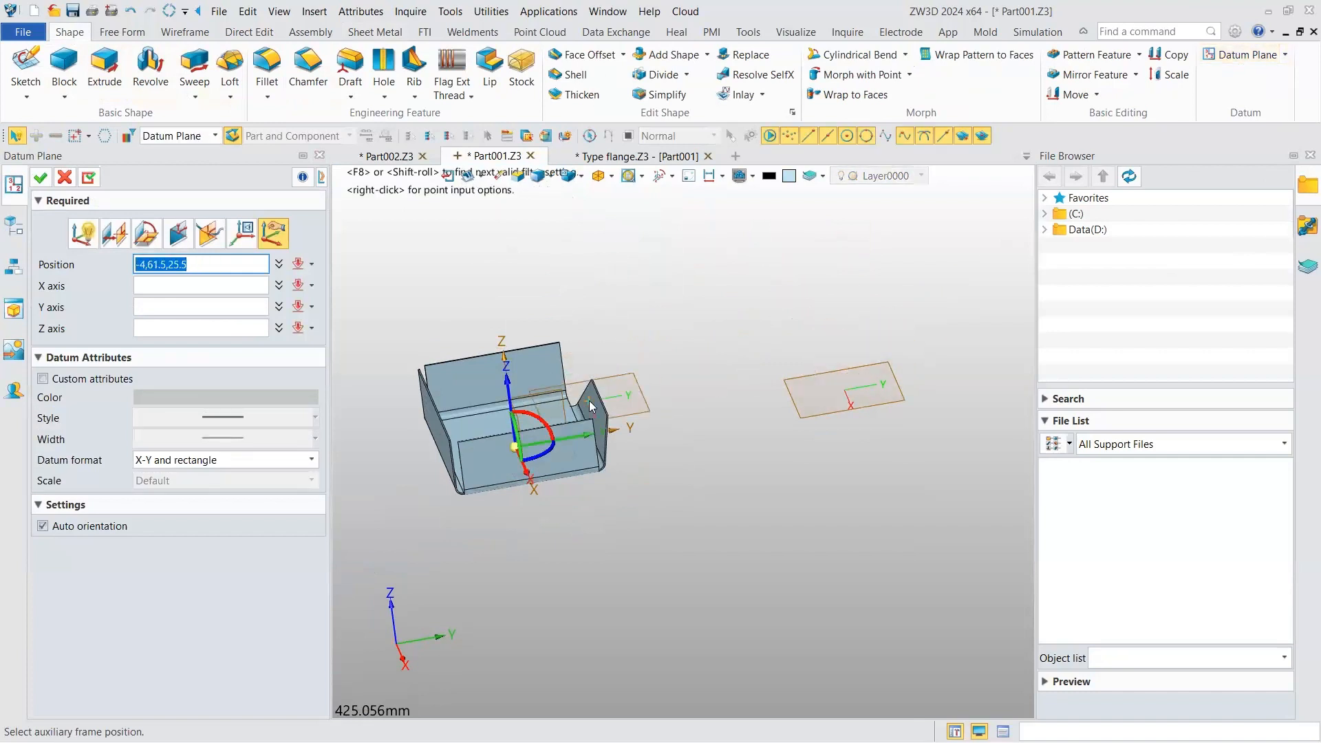
{"action": "left_click", "coordinate": [382, 33]}
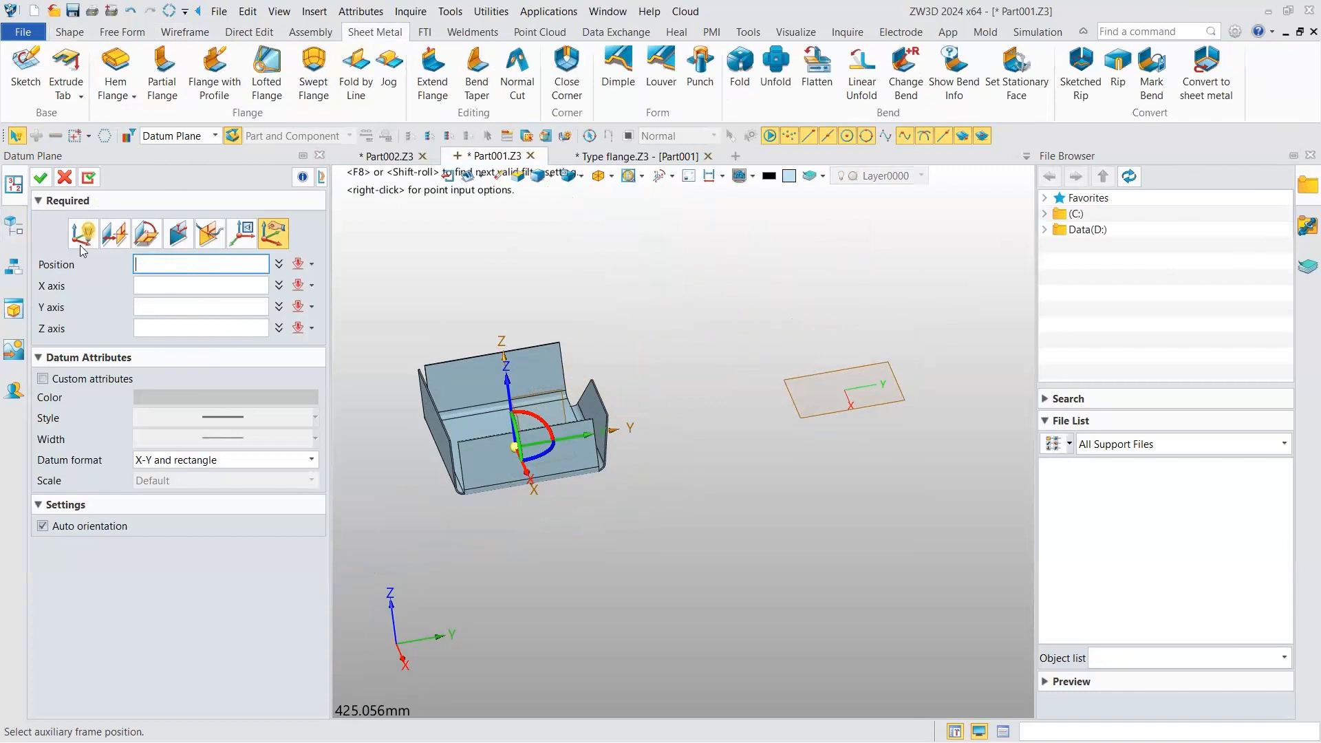
{"action": "left_click", "coordinate": [114, 234]}
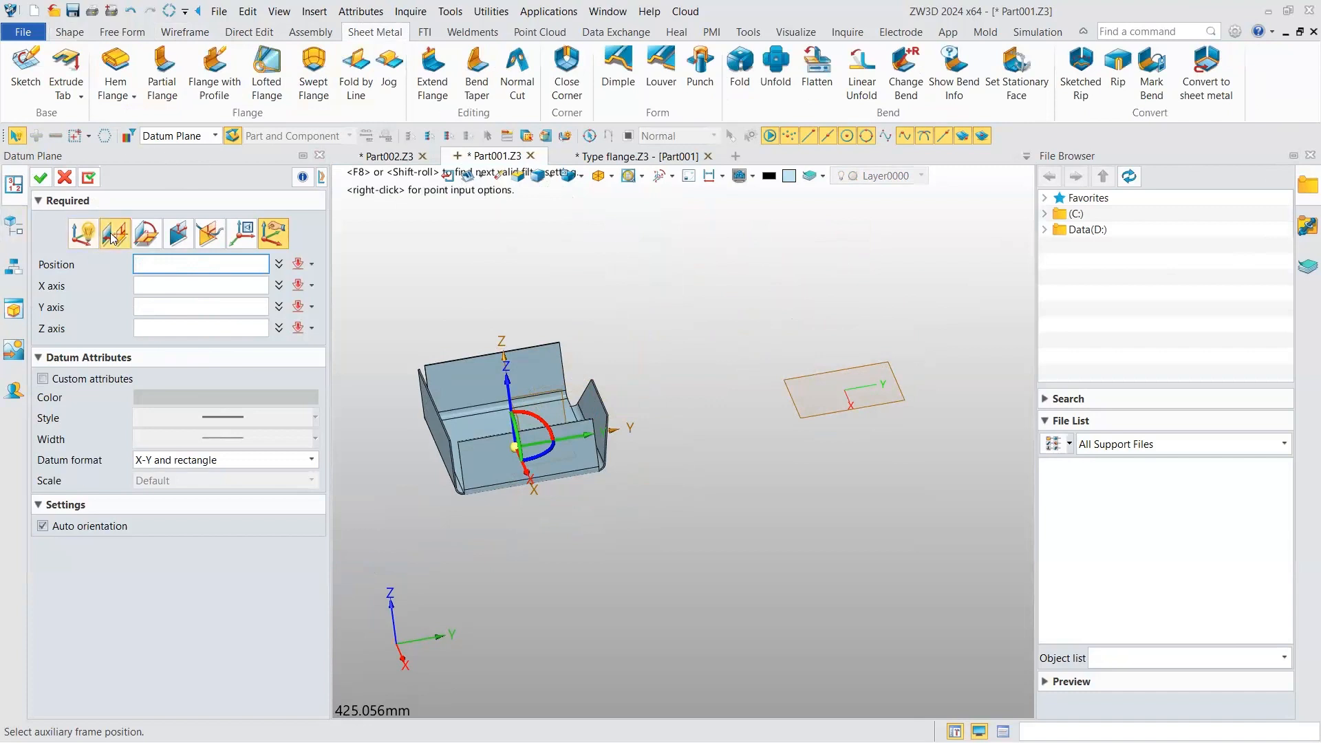
{"action": "left_click", "coordinate": [863, 414]}
{"action": "left_click_drag", "start_coordinate": [845, 383], "coordinate": [826, 210]}
{"action": "right_click_drag", "start_coordinate": [828, 303], "coordinate": [830, 371]}
{"action": "left_click_drag", "start_coordinate": [833, 341], "coordinate": [818, 290]}
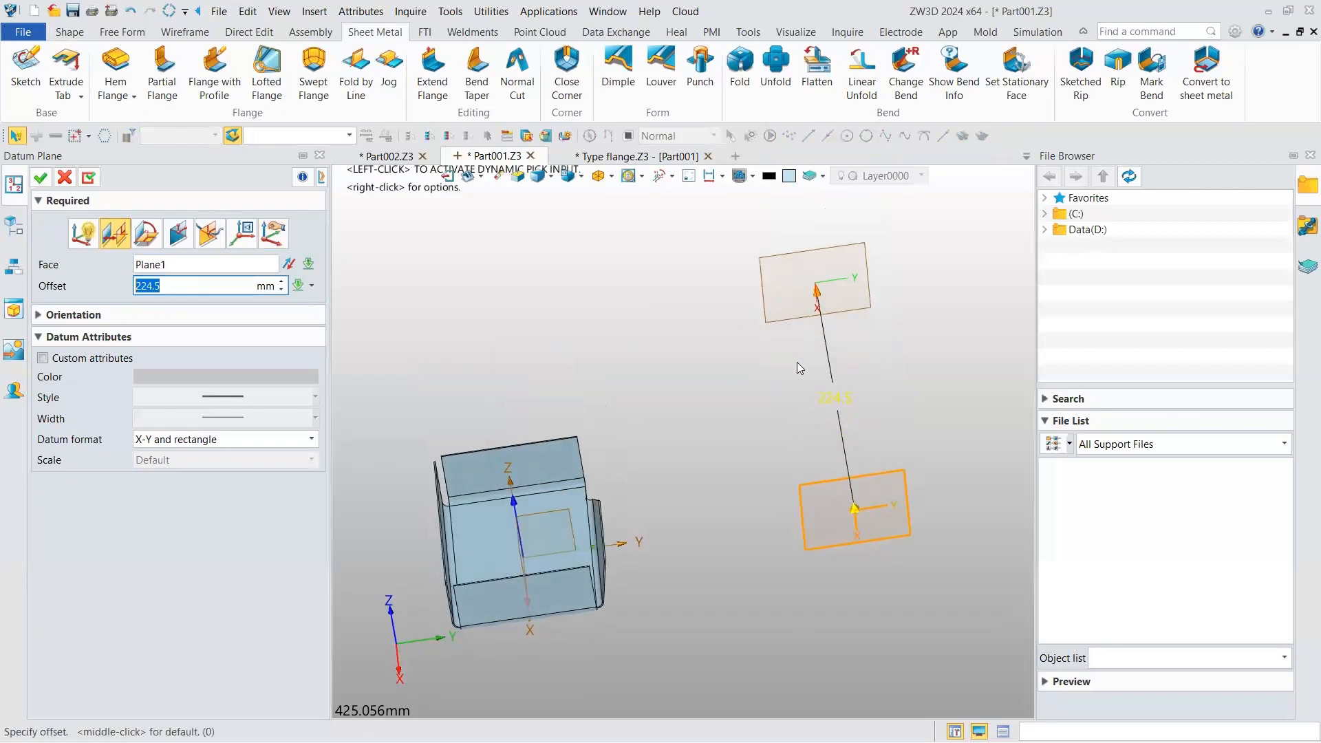
{"action": "mouse_move", "coordinate": [797, 385]}
{"action": "right_mouse_down"}
{"action": "mouse_move", "coordinate": [799, 345]}
{"action": "mouse_move", "coordinate": [798, 368]}
{"action": "right_mouse_up"}
{"action": "left_click", "coordinate": [40, 178]}
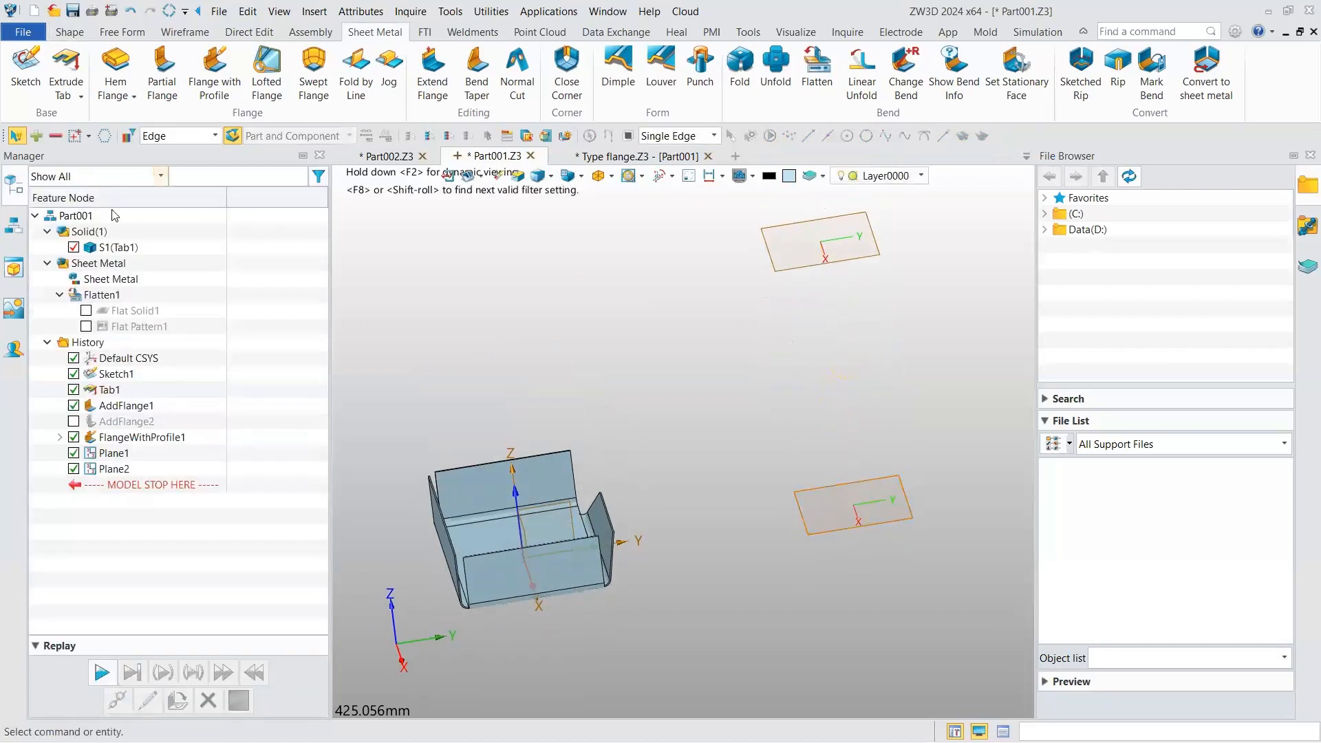
- Sketch a center-based rectangle about 103 mm wide and 107 mm high on the lower datum plane, centred on it, and exit the sketch
{"action": "left_click", "coordinate": [25, 60]}
{"action": "left_click", "coordinate": [802, 524]}
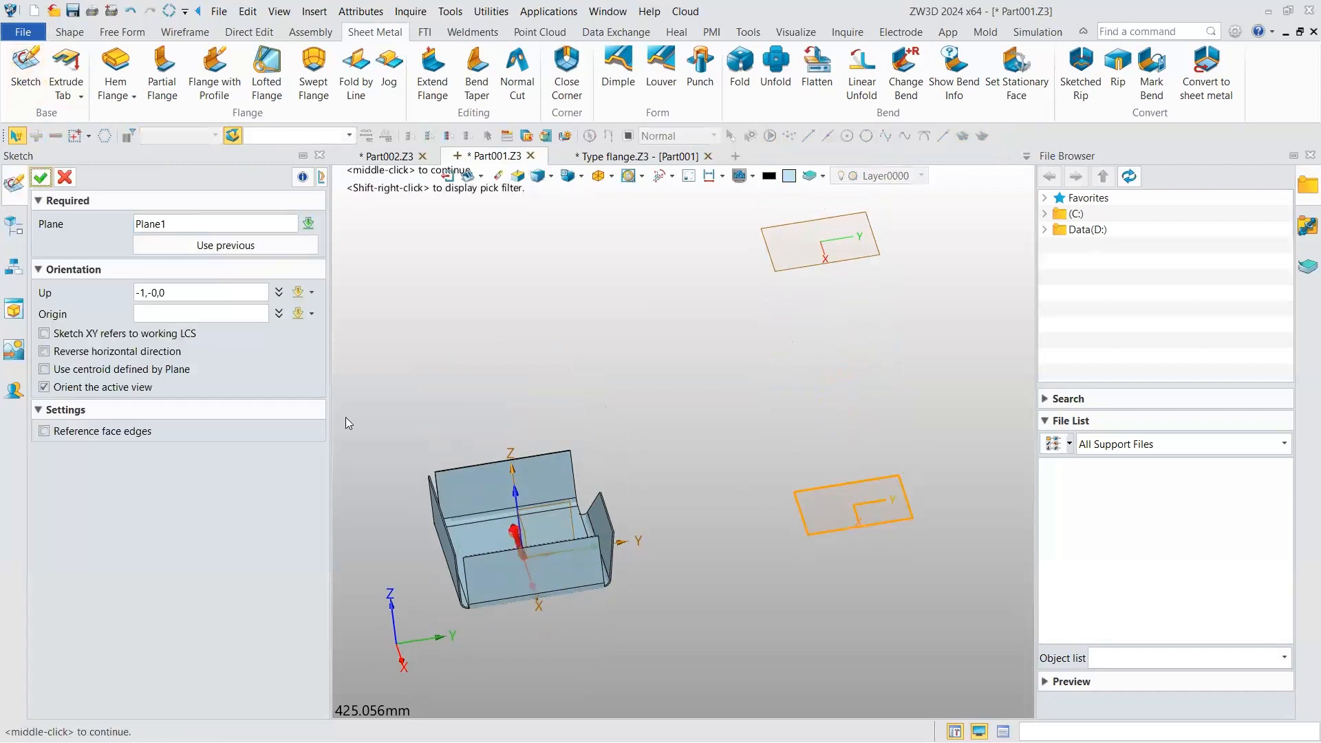
{"action": "left_click", "coordinate": [41, 179]}
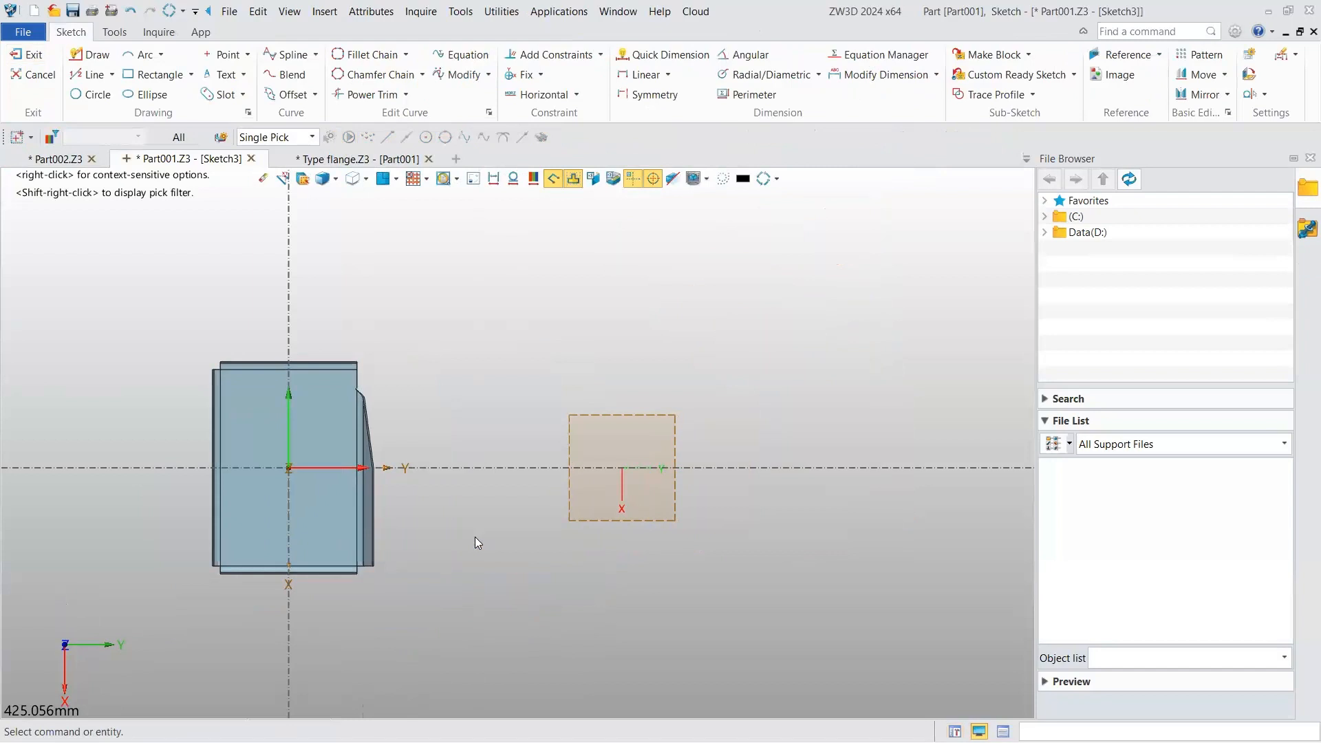
{"action": "left_click", "coordinate": [150, 74]}
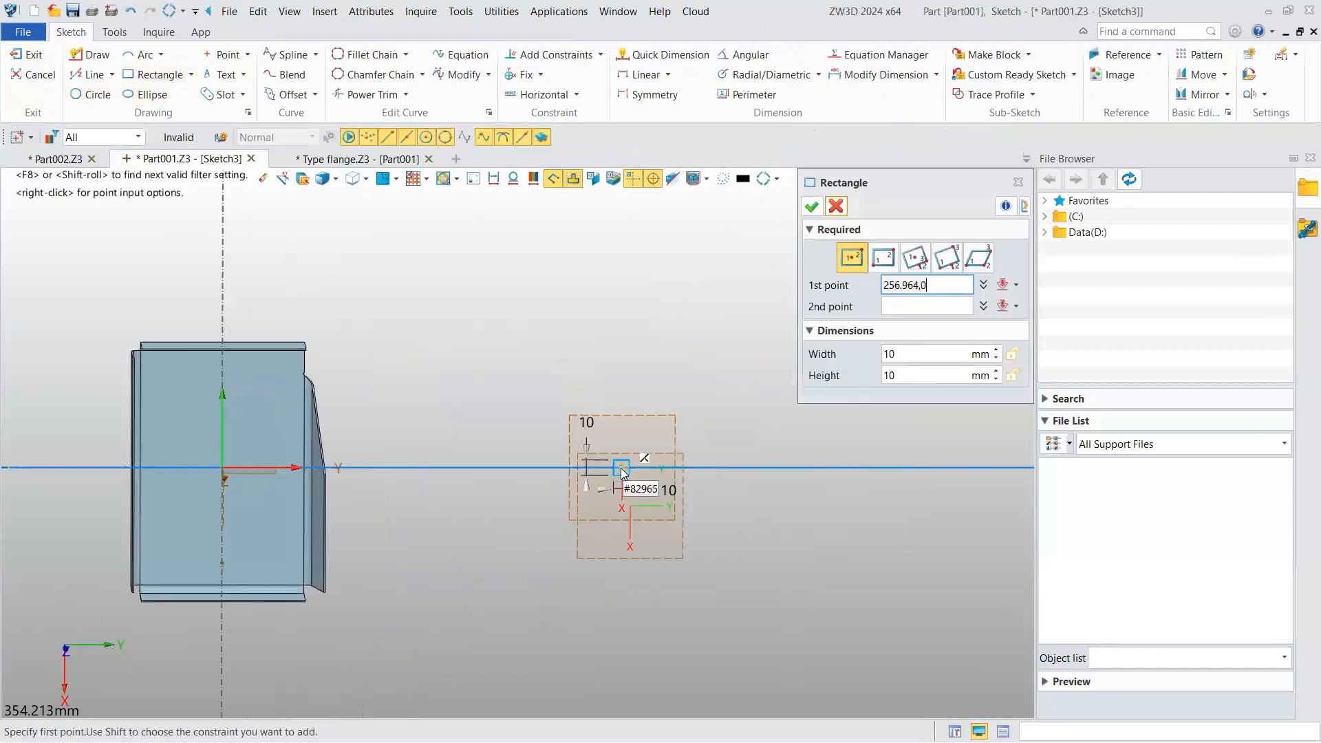
{"action": "scroll", "coordinate": [625, 474], "scroll_direction": "up", "scroll_amount": 5}
{"action": "scroll", "coordinate": [623, 468], "scroll_direction": "down", "scroll_amount": 3}
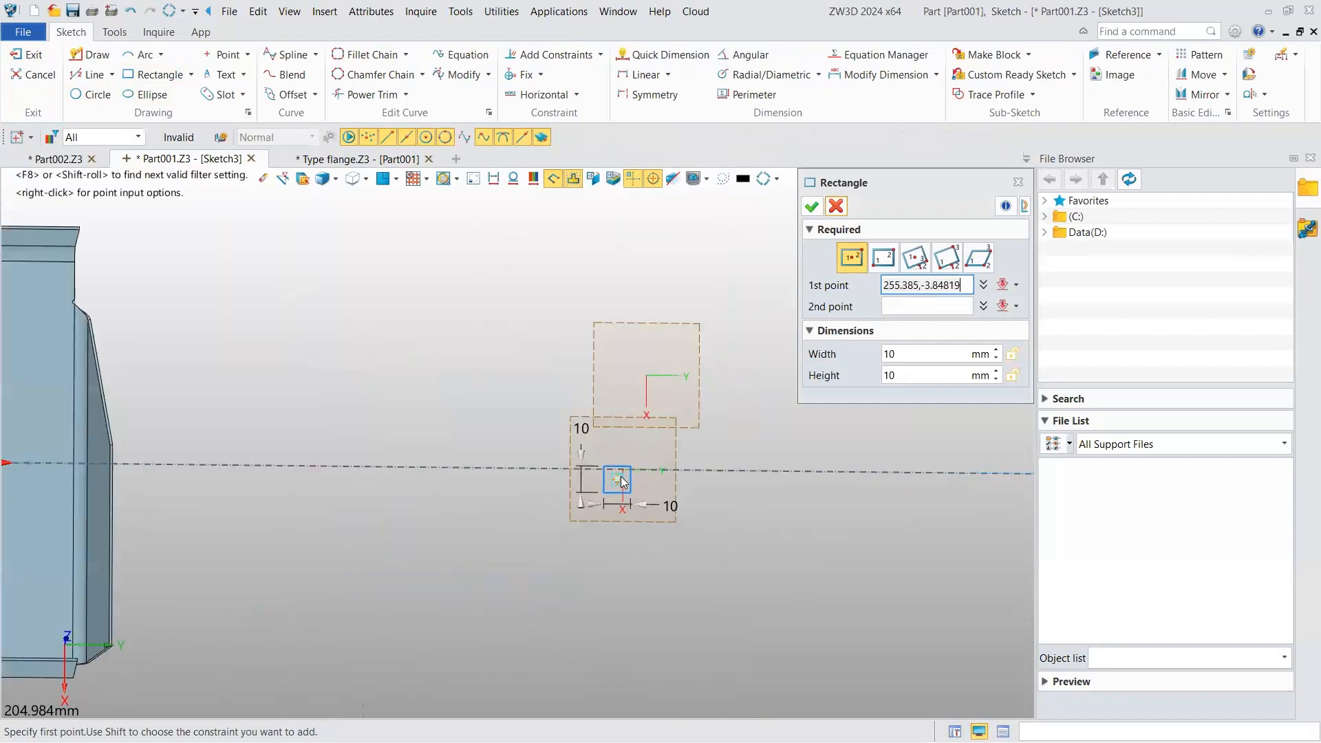
{"action": "left_click", "coordinate": [622, 469]}
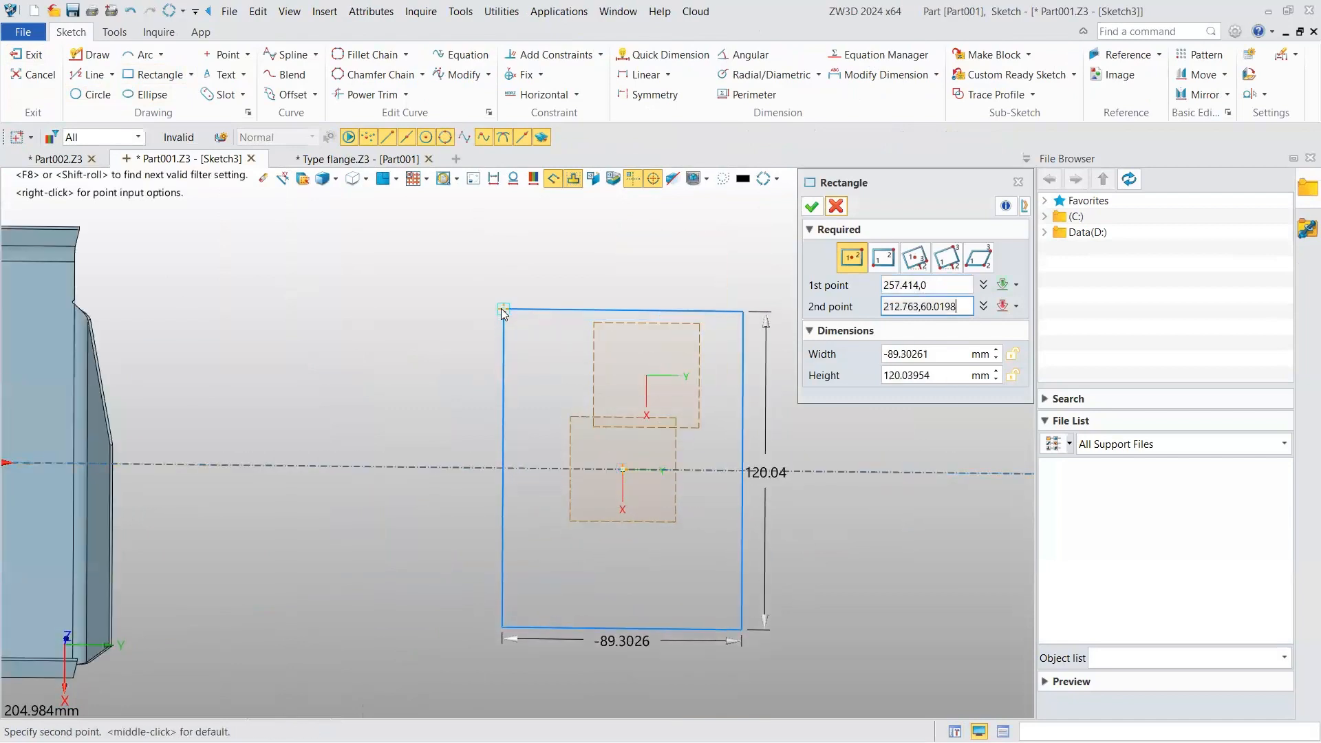
{"action": "left_click", "coordinate": [484, 327]}
{"action": "left_click", "coordinate": [808, 210]}
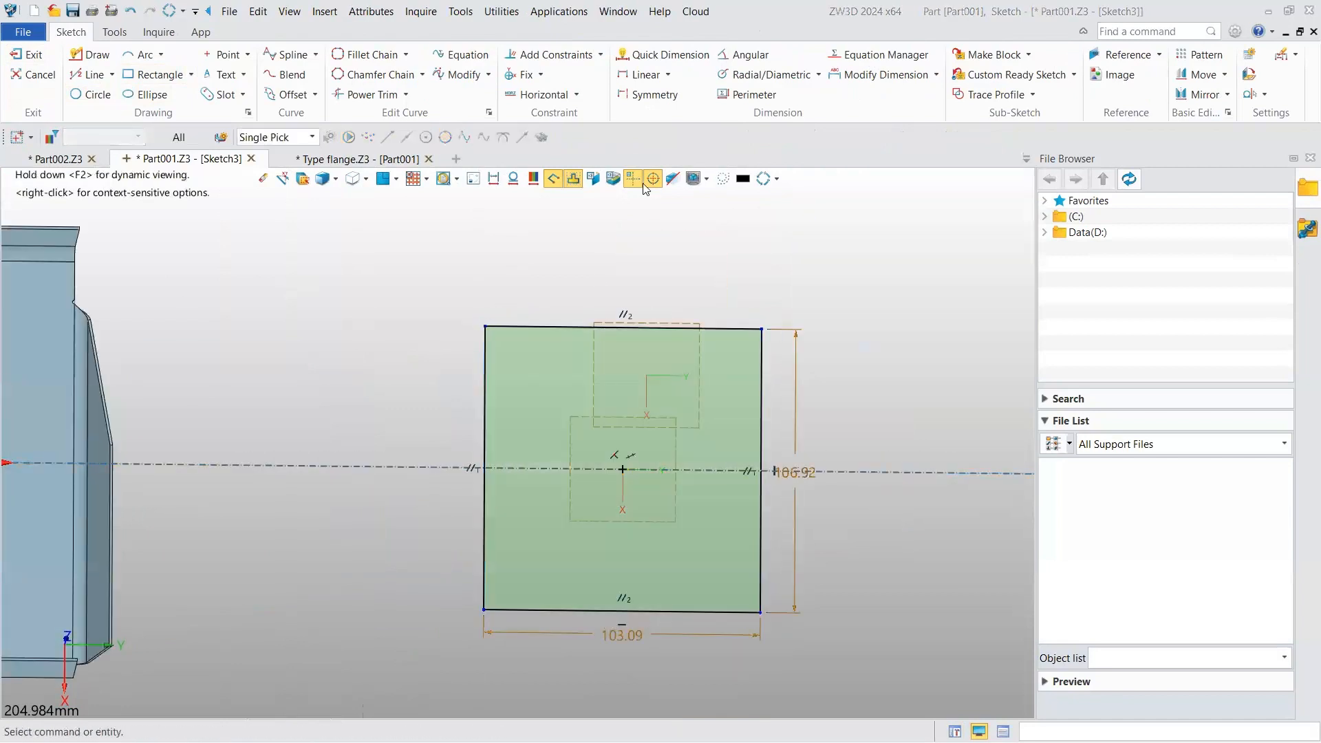
{"action": "left_click", "coordinate": [29, 56]}
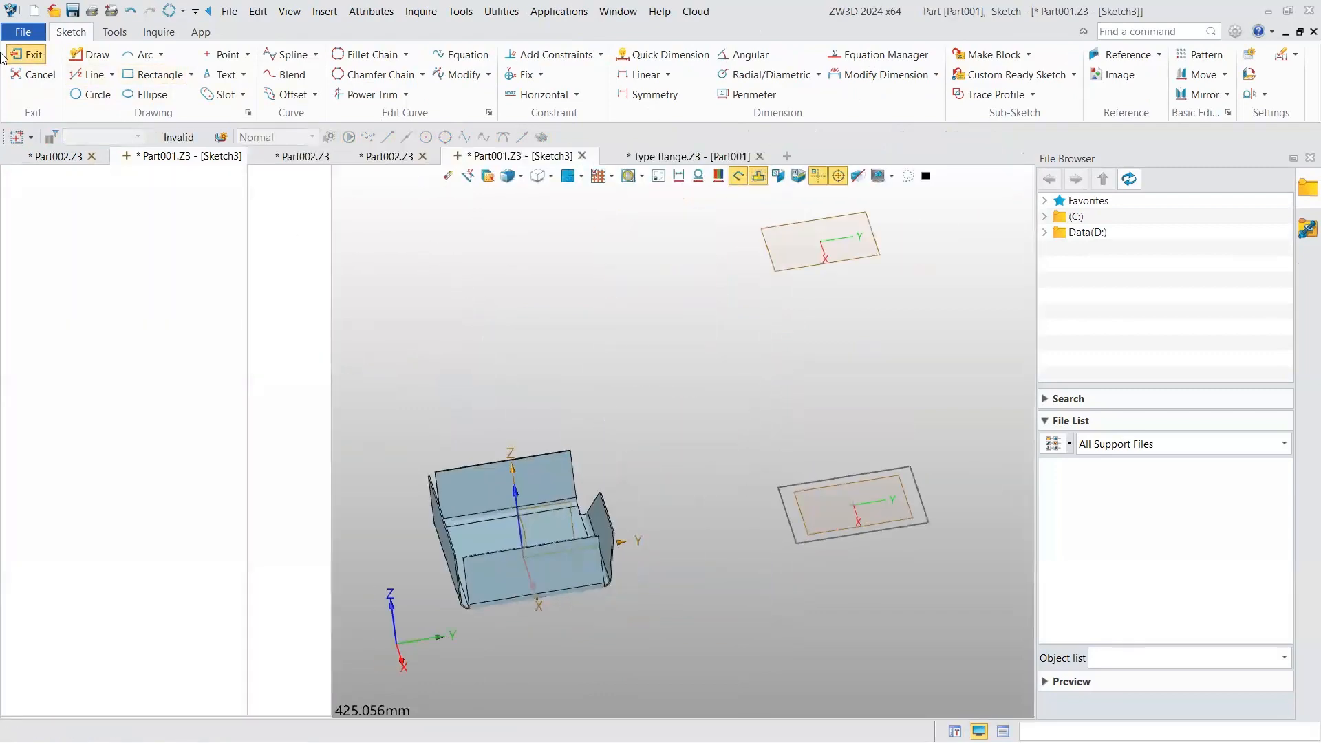
- Sketch a circle of about 44.5 mm radius on the upper datum plane, centred on it, and exit the sketch
{"action": "left_click", "coordinate": [26, 65]}
{"action": "left_click", "coordinate": [803, 268]}
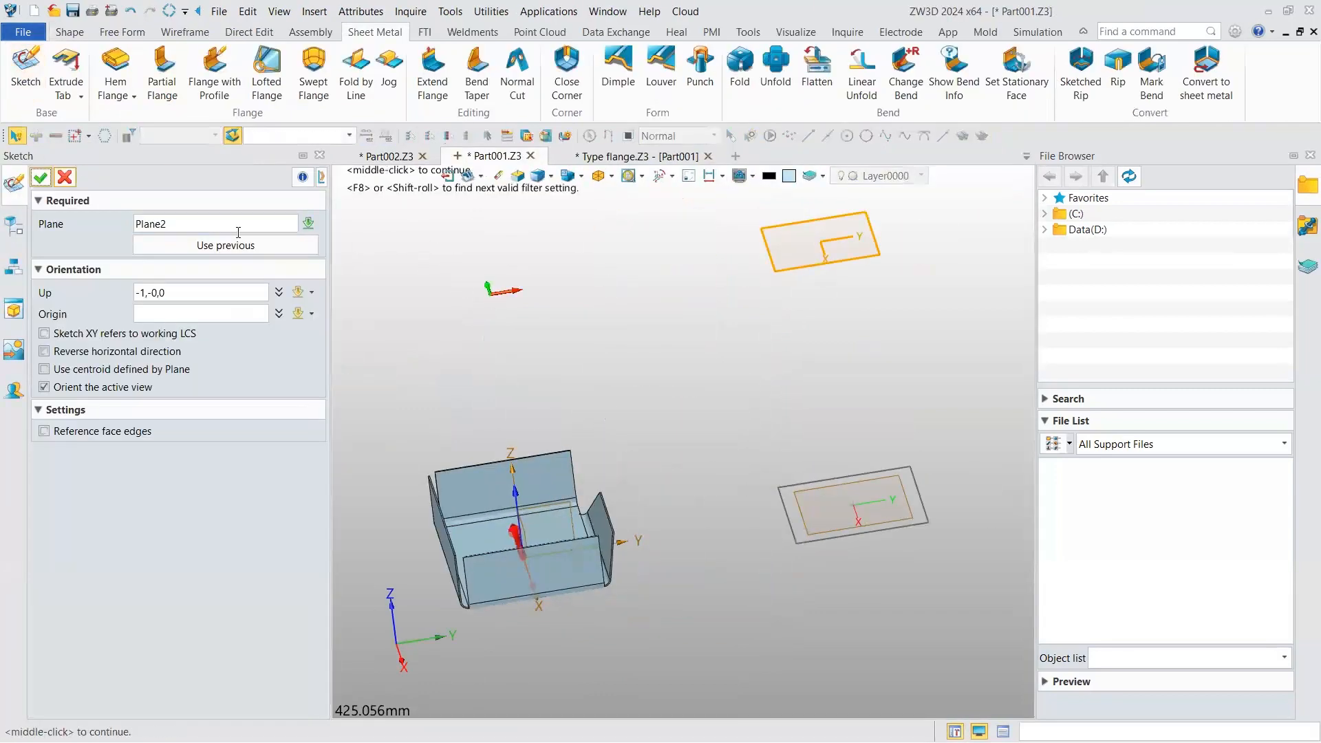
{"action": "left_click", "coordinate": [41, 179]}
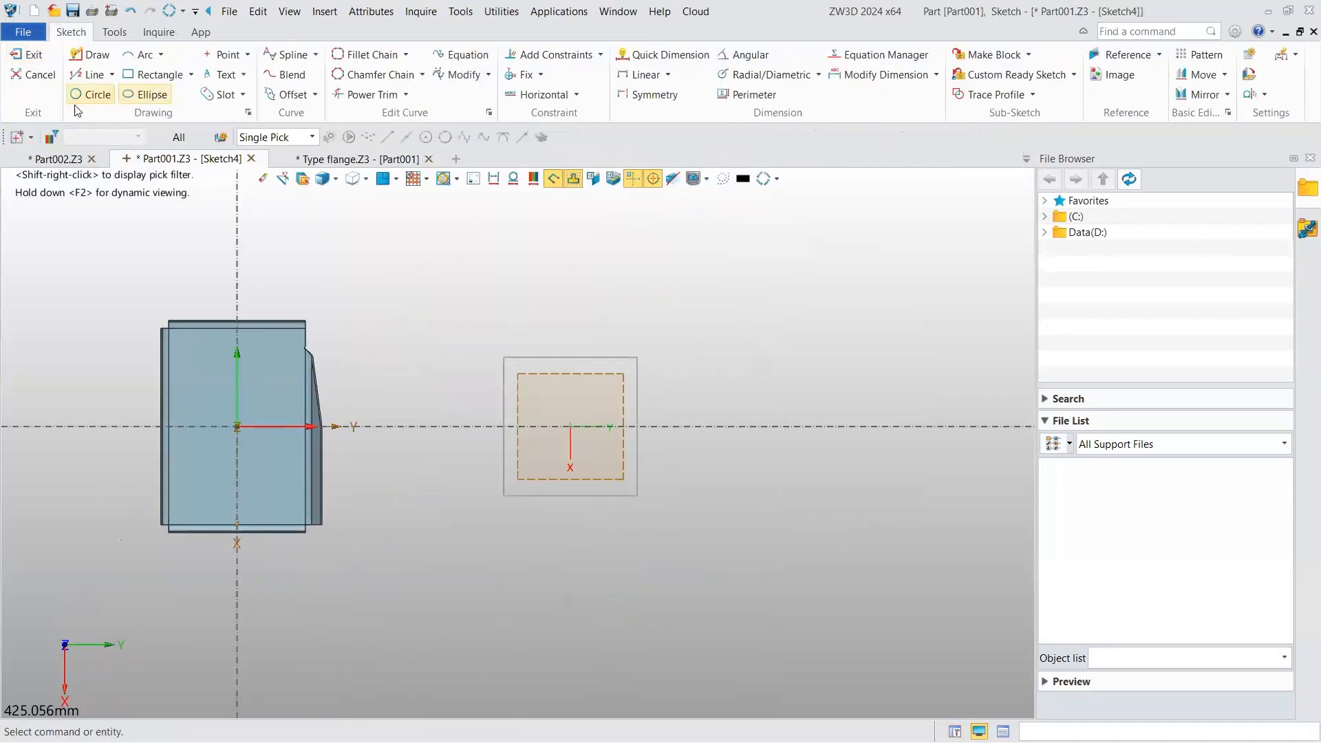
{"action": "left_click", "coordinate": [93, 94]}
{"action": "left_click", "coordinate": [570, 435]}
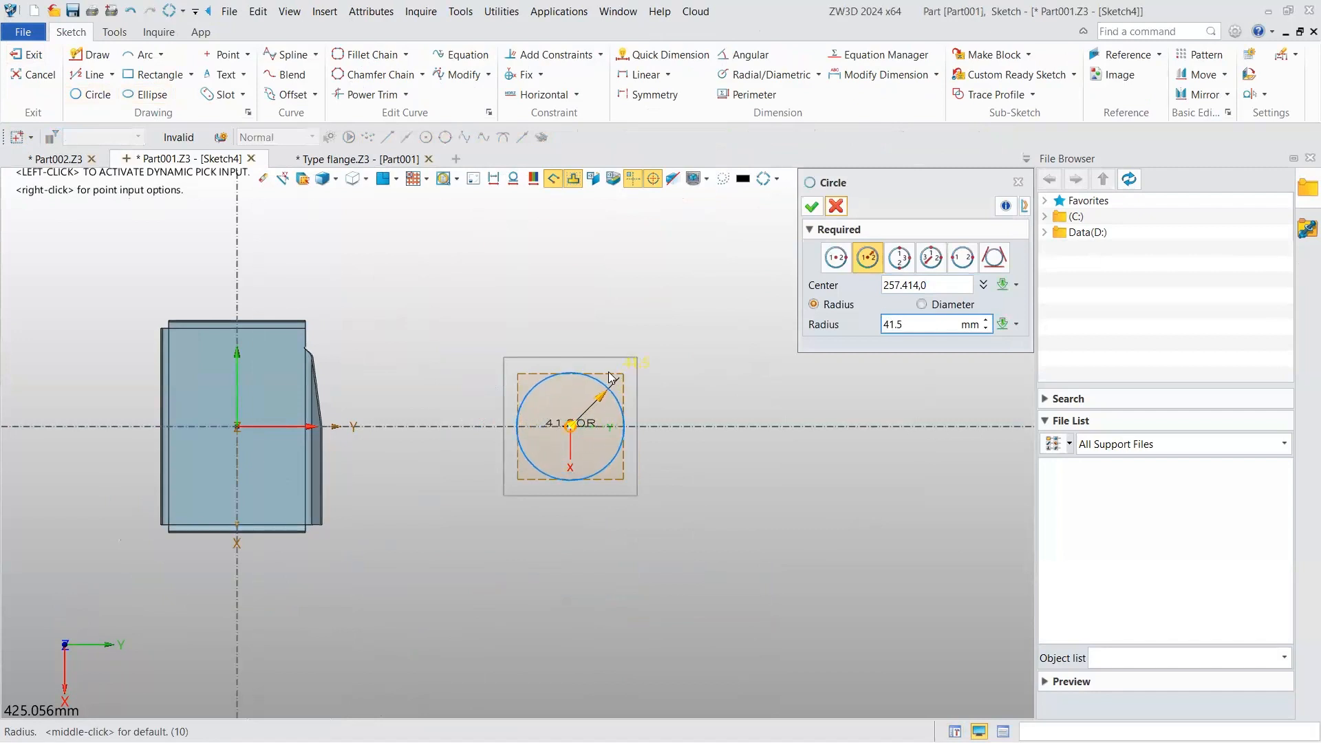
{"action": "left_click", "coordinate": [813, 206]}
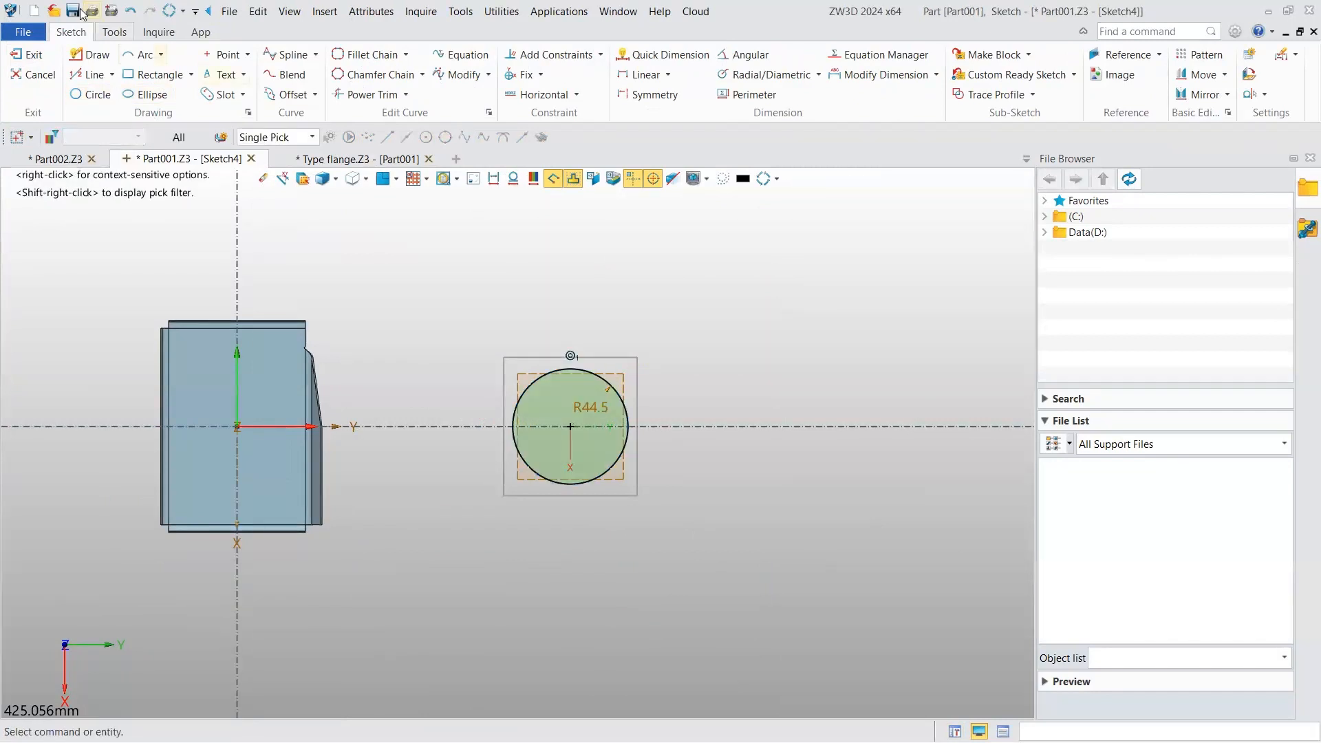
{"action": "left_click", "coordinate": [51, 58]}
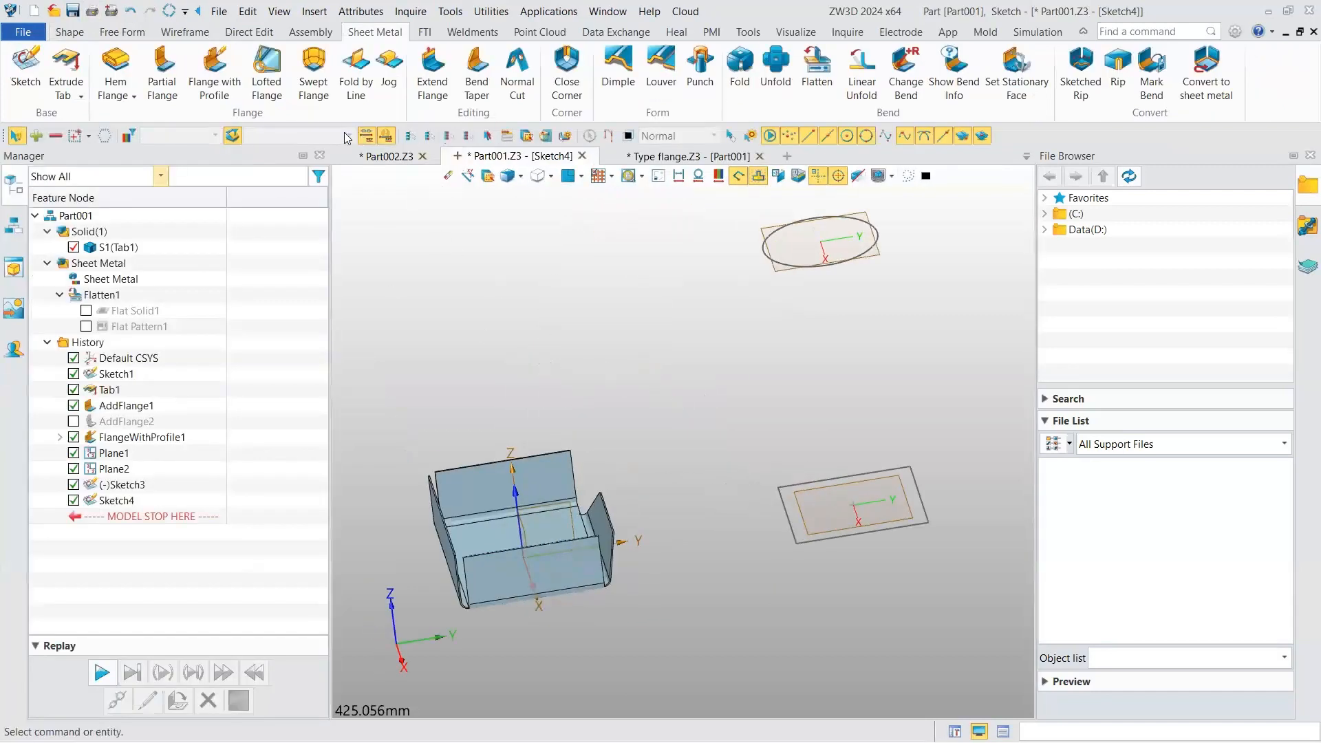
- Set up a Lofted Flange with flattenable lofting, using the circle sketch as profile P1 and the rectangle sketch as profile P2
{"action": "left_click", "coordinate": [273, 76]}
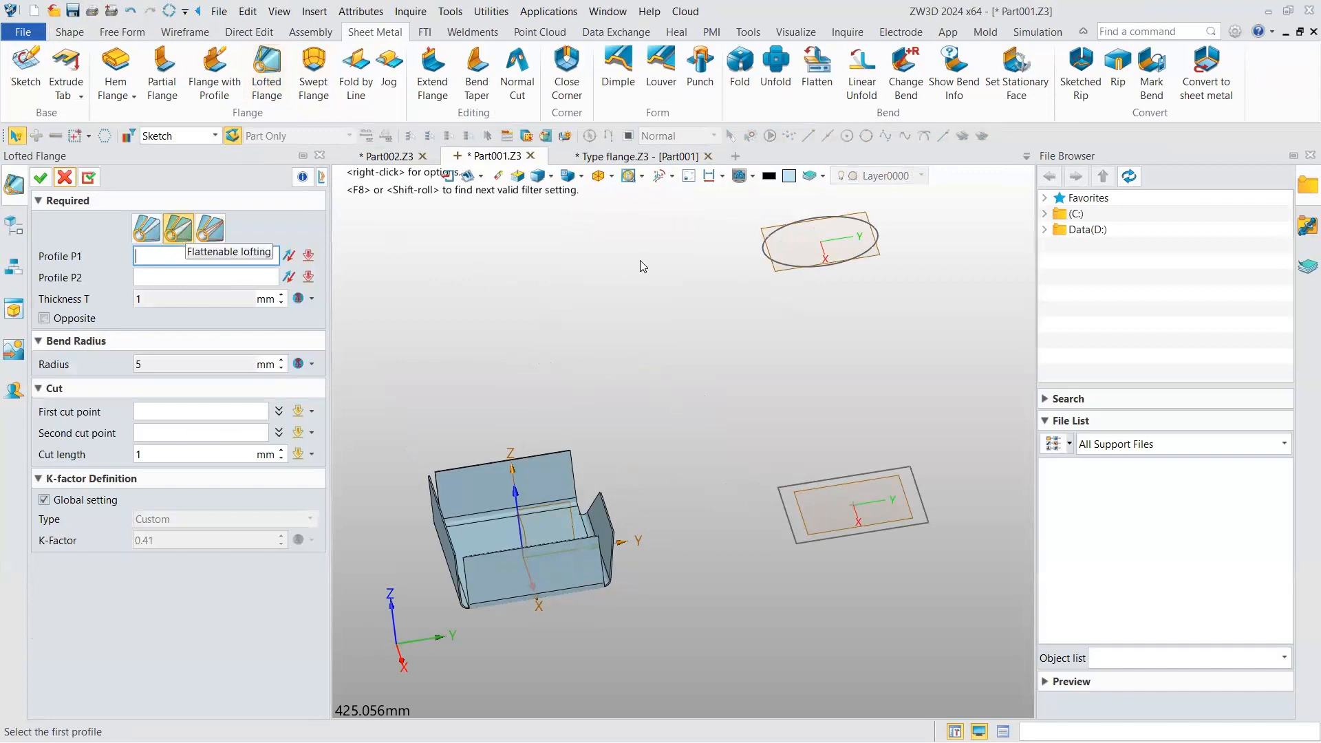
{"action": "left_click", "coordinate": [769, 259]}
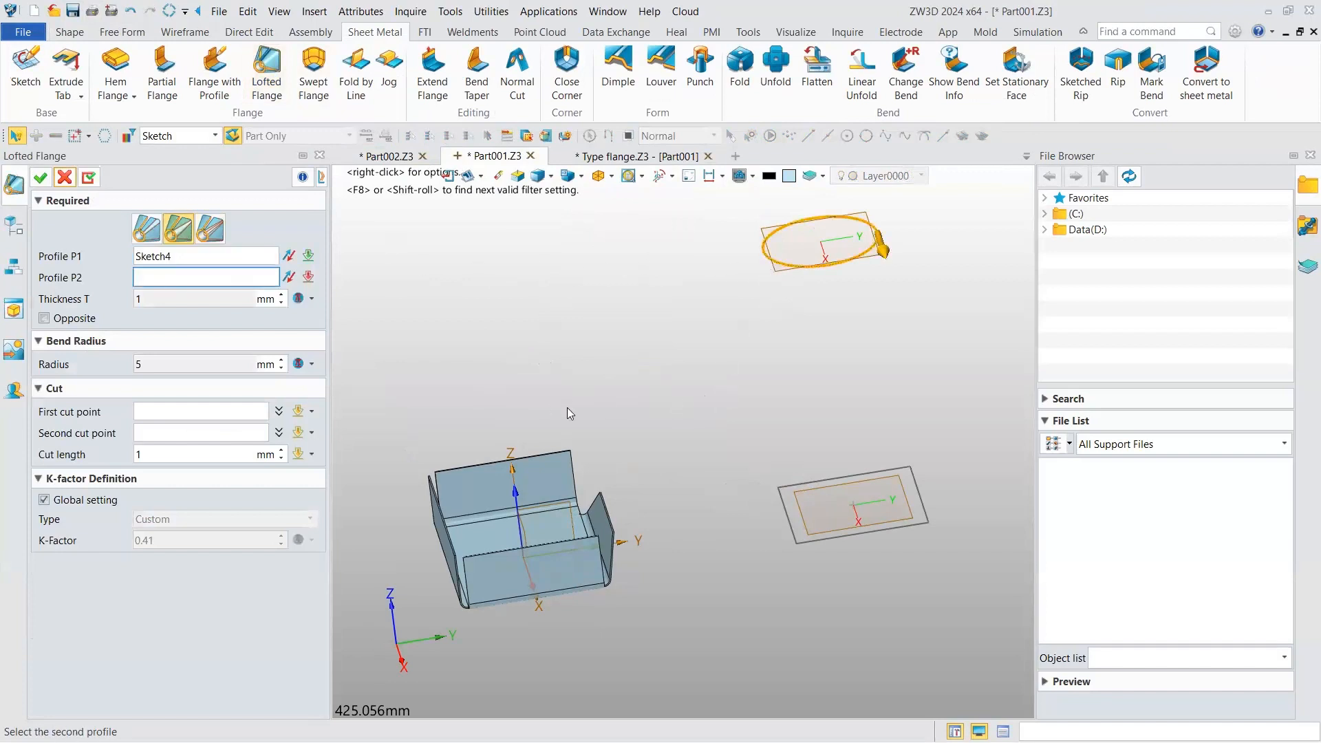
{"action": "left_click", "coordinate": [778, 486]}
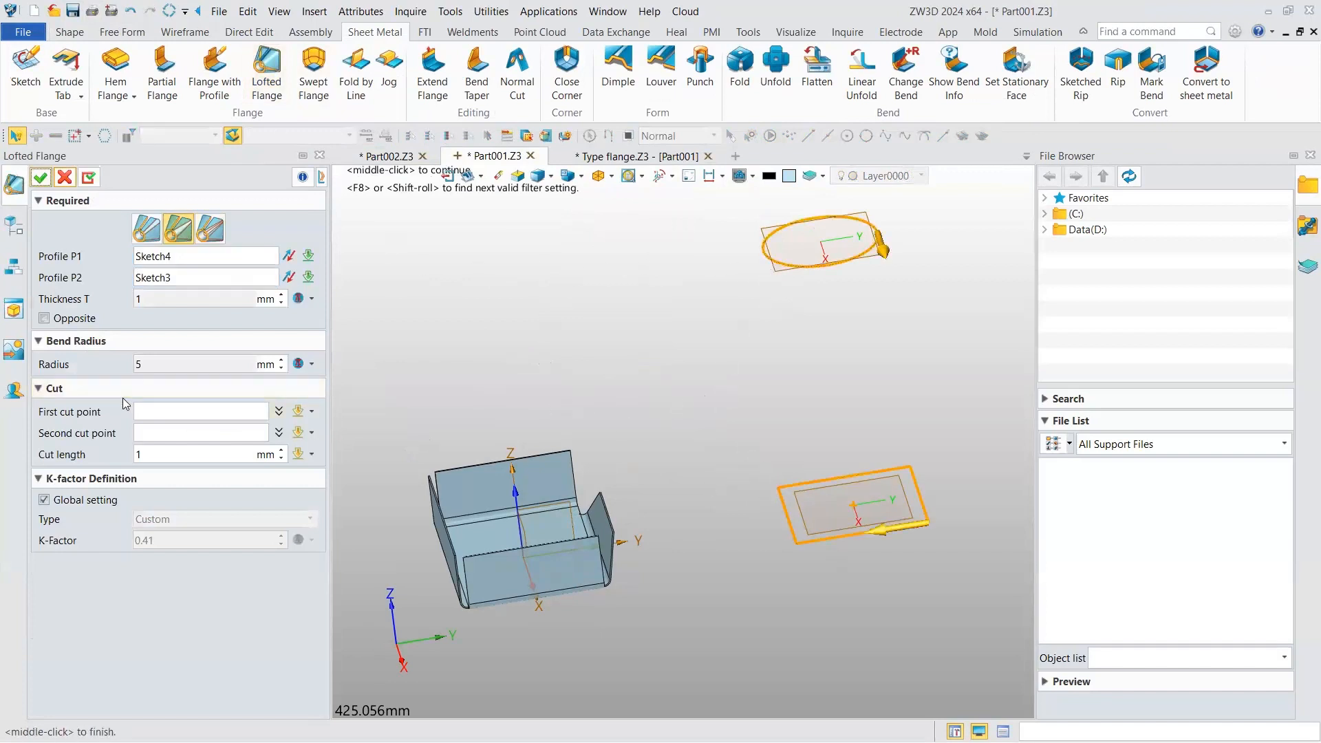
- Place the cut points on the X-side quadrant of the circle and the matching rectangle edge's midpoint, and create the lofted flange
{"action": "left_click", "coordinate": [168, 412]}
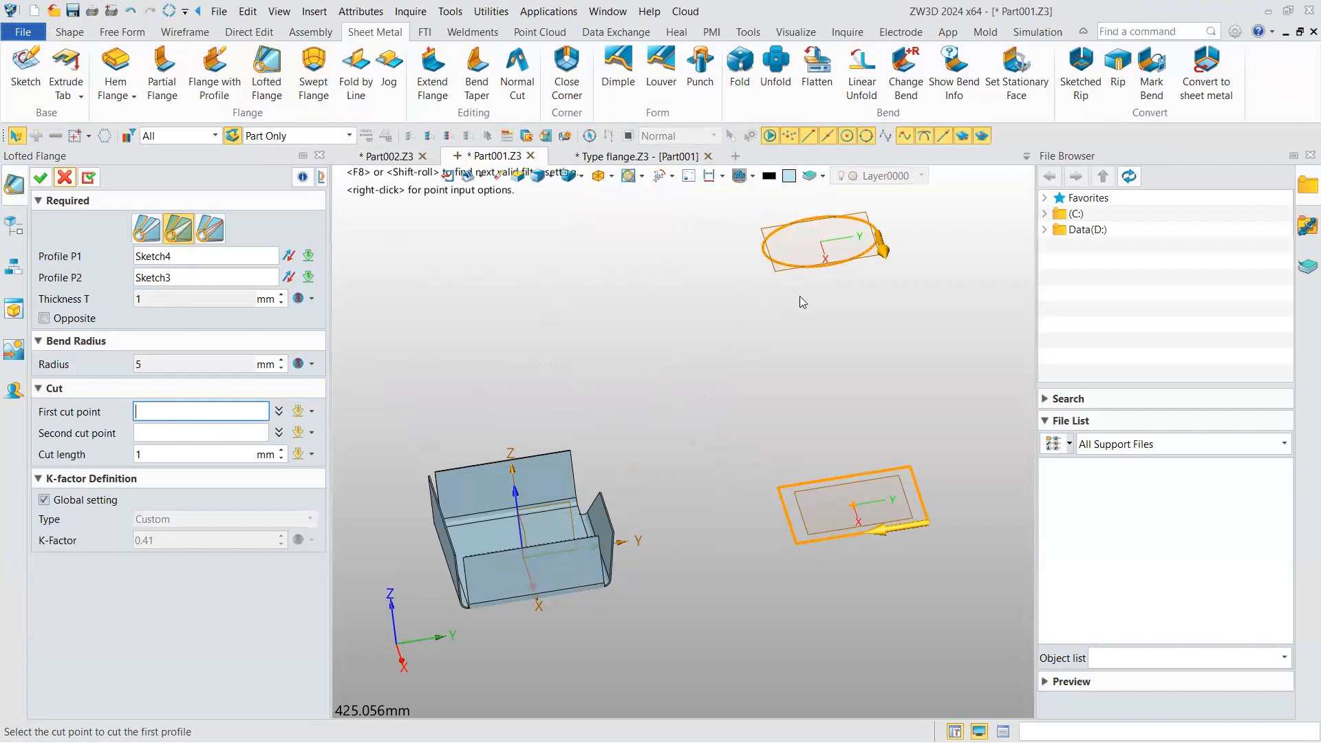
{"action": "left_click", "coordinate": [835, 263]}
{"action": "left_click", "coordinate": [189, 434]}
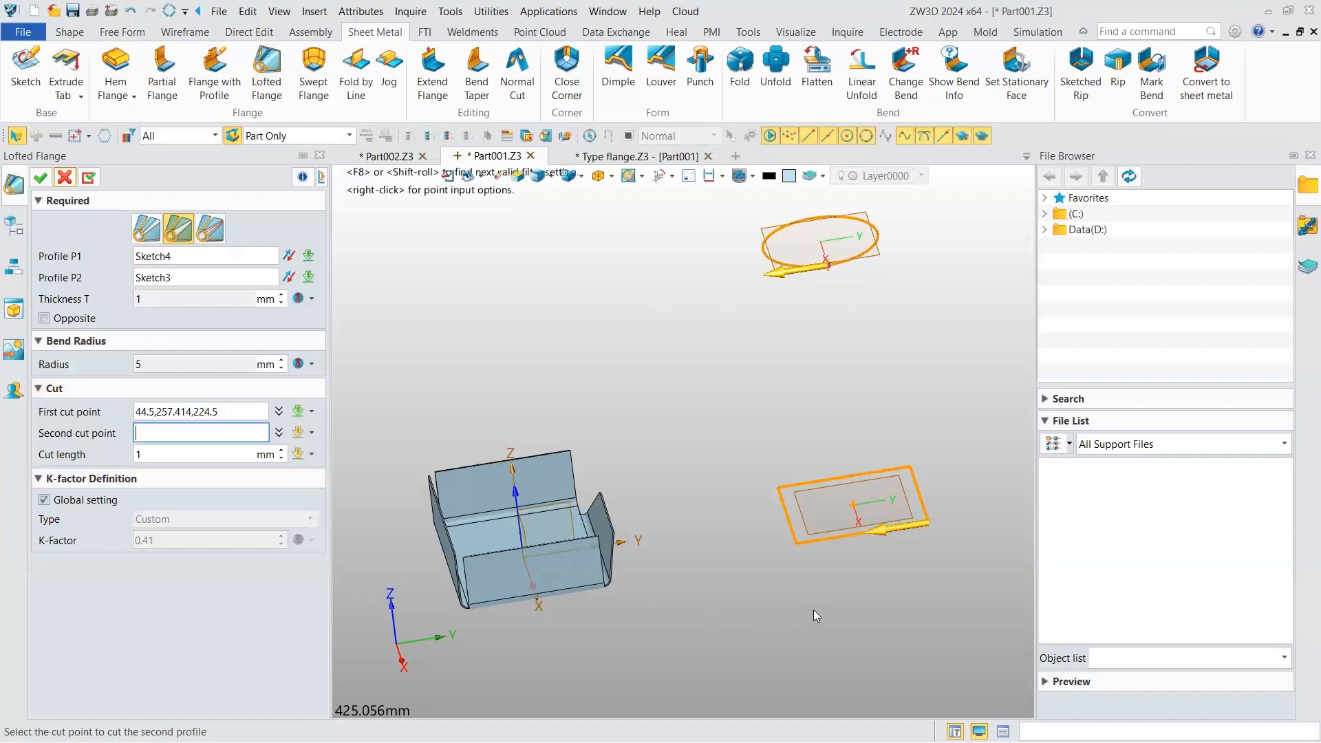
{"action": "left_click", "coordinate": [865, 534]}
{"action": "right_click_drag", "start_coordinate": [865, 515], "coordinate": [716, 436]}
{"action": "middle_click", "coordinate": [716, 434]}
- Inspect the cut seam and the bend lines on the lofted flange
{"action": "right_click_drag", "start_coordinate": [711, 349], "coordinate": [698, 307]}
{"action": "scroll", "coordinate": [698, 269], "scroll_direction": "up", "scroll_amount": 9}
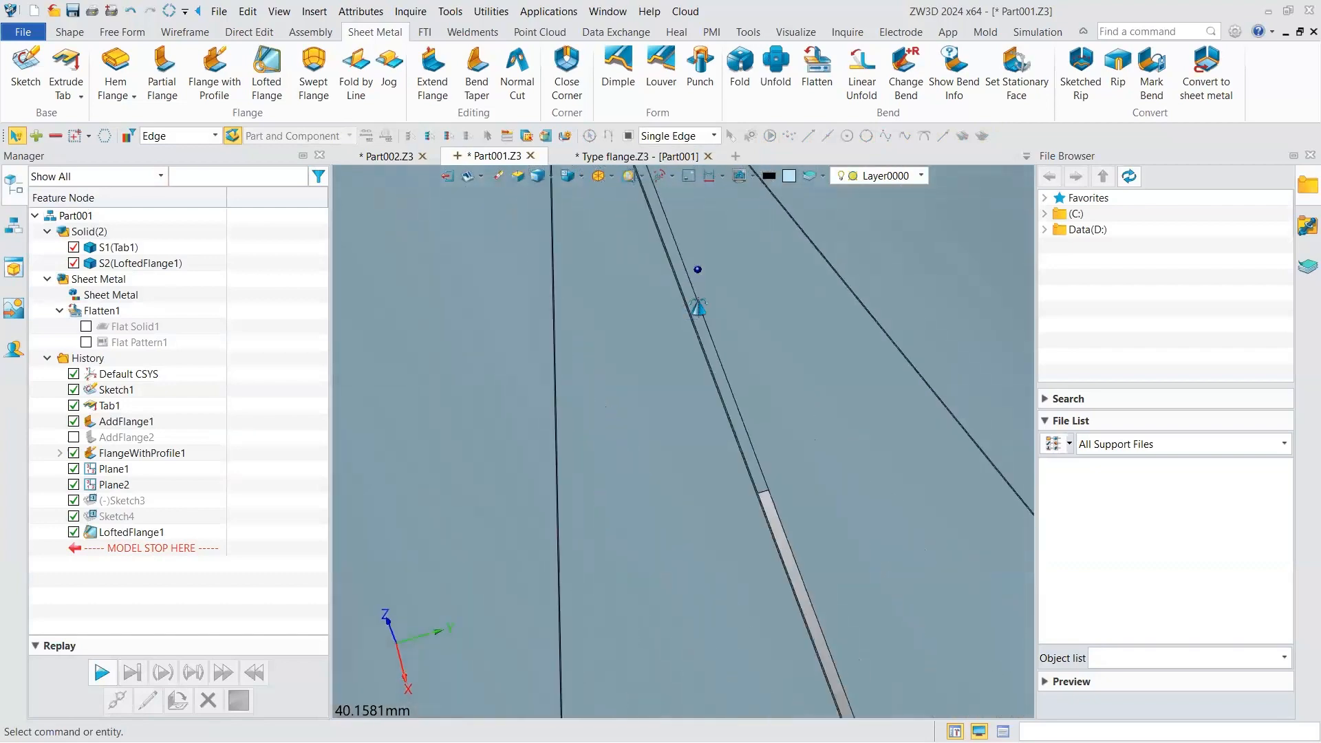
{"action": "scroll", "coordinate": [698, 307], "scroll_direction": "down", "scroll_amount": 7}
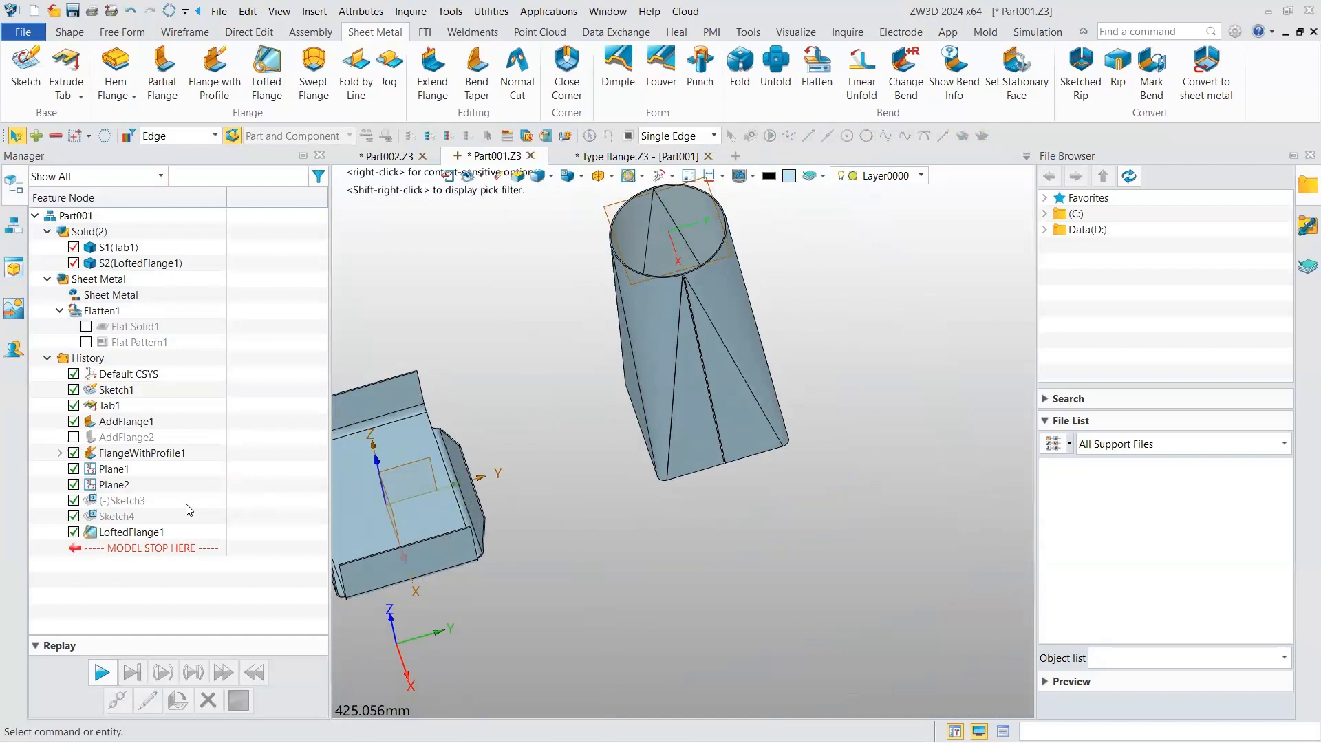
{"action": "scroll", "coordinate": [630, 415], "scroll_direction": "down", "scroll_amount": 3}
{"action": "mouse_move", "coordinate": [630, 416]}
{"action": "right_mouse_down"}
{"action": "mouse_move", "coordinate": [622, 350]}
{"action": "mouse_move", "coordinate": [633, 393]}
{"action": "right_mouse_up"}
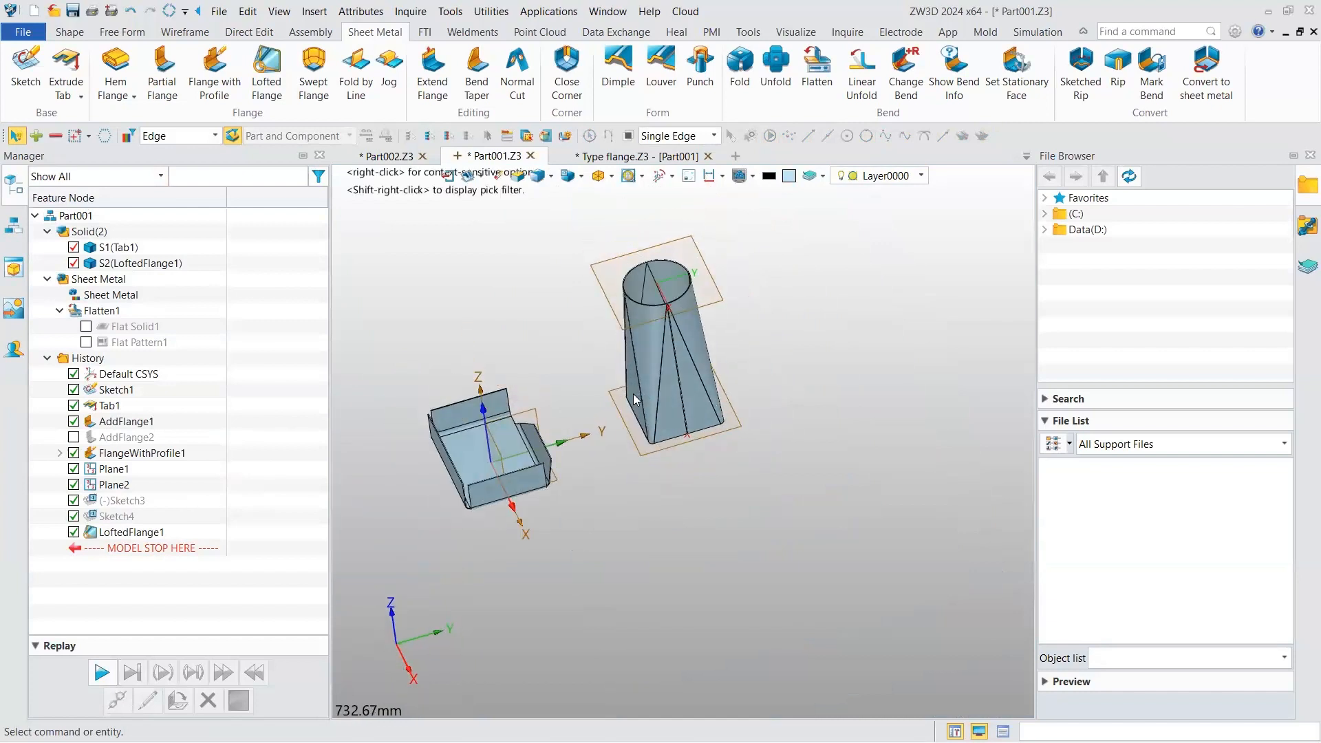
- Examine the lofted flange's transition from the circular opening to the rectangular base from near and far
{"action": "scroll", "coordinate": [633, 394], "scroll_direction": "up", "scroll_amount": 3}
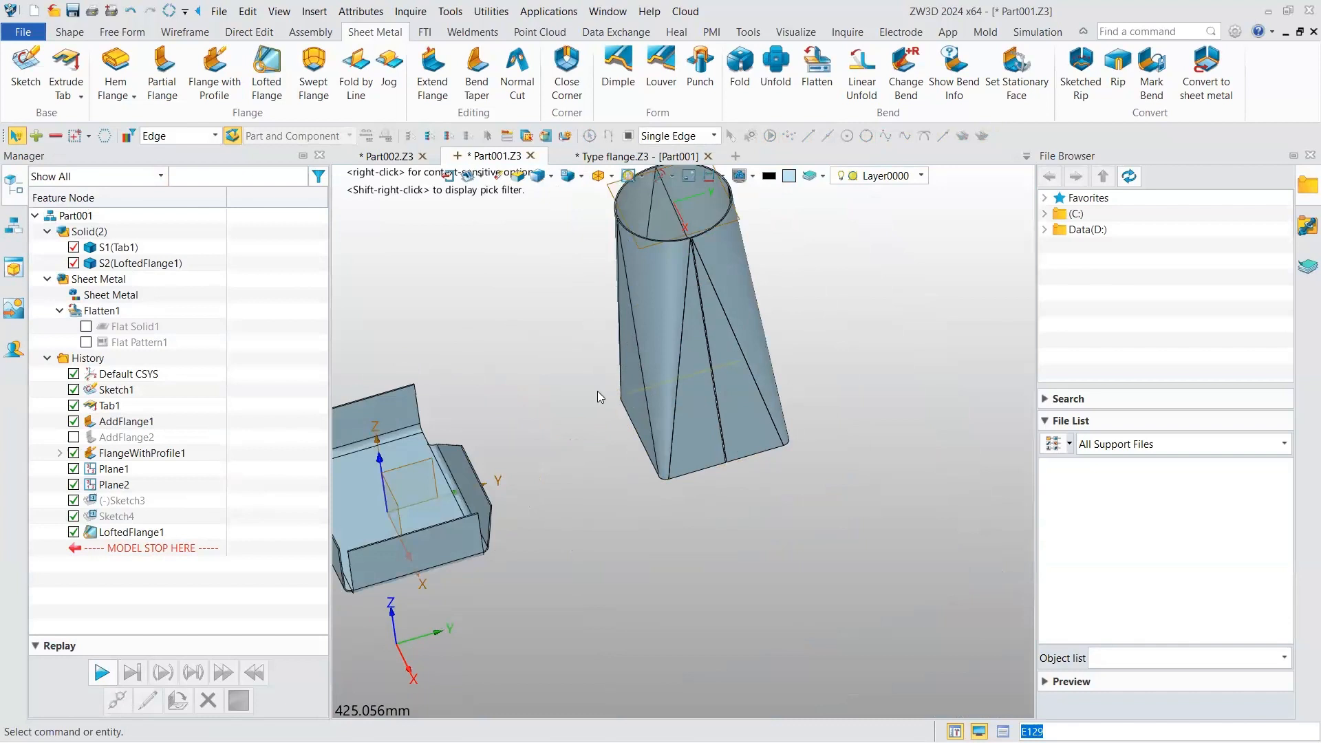
{"action": "scroll", "coordinate": [645, 357], "scroll_direction": "up", "scroll_amount": 2}
{"action": "scroll", "coordinate": [649, 360], "scroll_direction": "down", "scroll_amount": 5}
{"action": "mouse_move", "coordinate": [649, 360]}
{"action": "right_mouse_down"}
{"action": "mouse_move", "coordinate": [594, 346]}
{"action": "mouse_move", "coordinate": [638, 362]}
{"action": "right_mouse_up"}
{"action": "scroll", "coordinate": [638, 362], "scroll_direction": "up", "scroll_amount": 1}
{"action": "scroll", "coordinate": [650, 365], "scroll_direction": "down", "scroll_amount": 2}
{"action": "scroll", "coordinate": [651, 365], "scroll_direction": "up", "scroll_amount": 4}
{"action": "scroll", "coordinate": [647, 364], "scroll_direction": "down", "scroll_amount": 4}
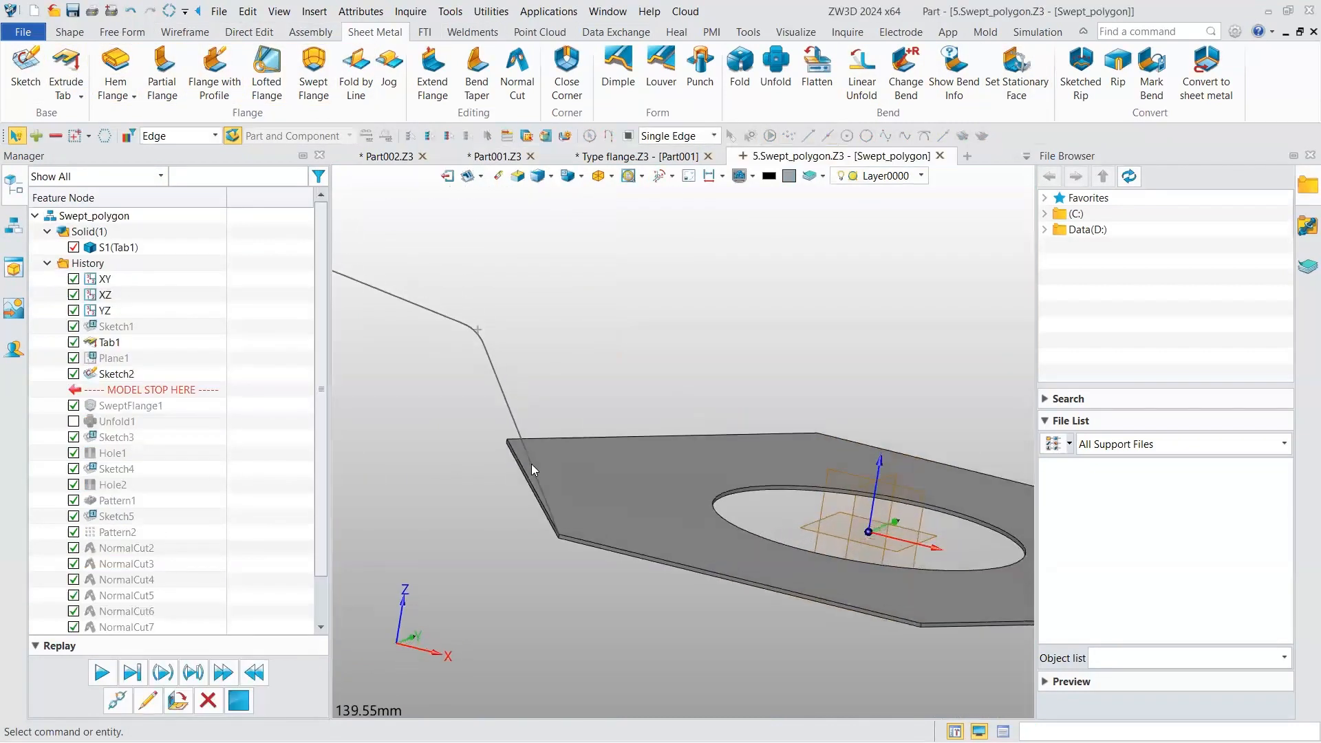
- Set up a Swept Flange with the hexagonal plate's upper face as the stationary face and Sketch2 as the profile
{"action": "scroll", "coordinate": [532, 464], "scroll_direction": "down", "scroll_amount": 1}
{"action": "scroll", "coordinate": [551, 467], "scroll_direction": "up", "scroll_amount": 3}
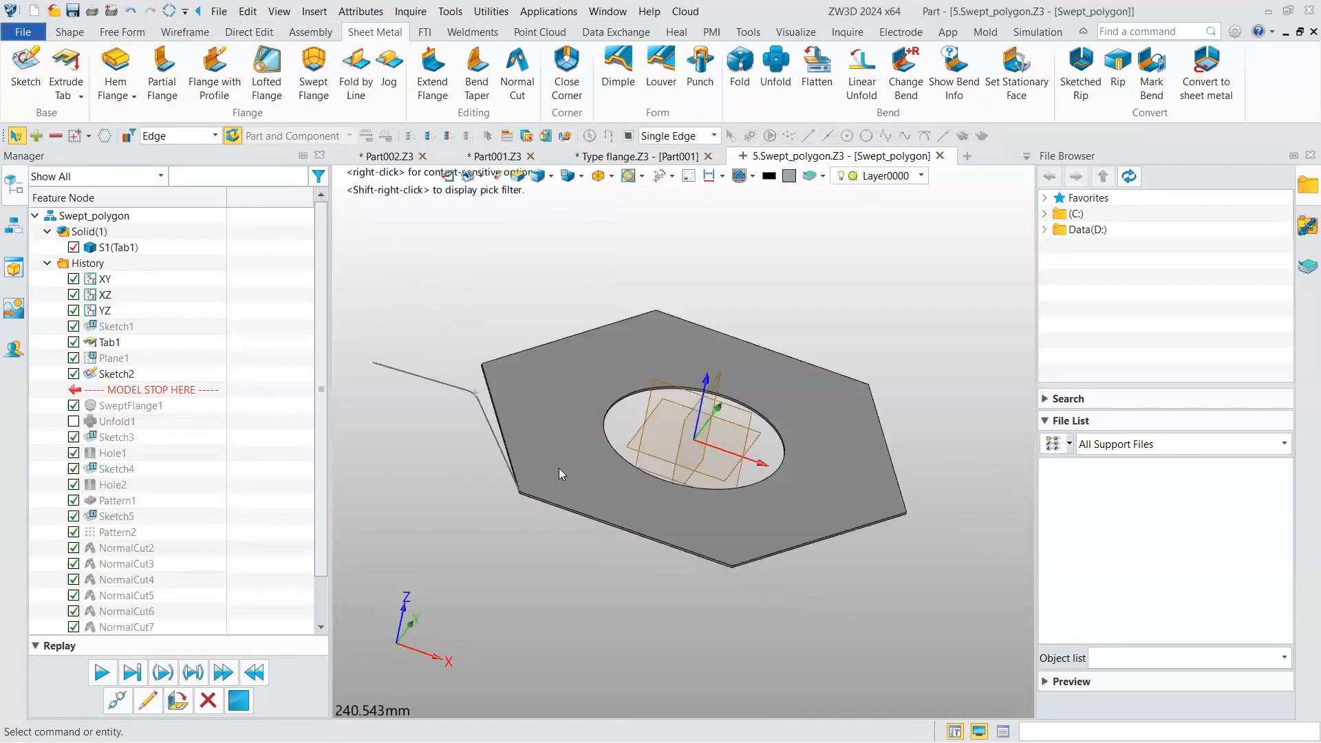
{"action": "scroll", "coordinate": [557, 465], "scroll_direction": "down", "scroll_amount": 4}
{"action": "right_click_drag", "start_coordinate": [554, 462], "coordinate": [555, 420]}
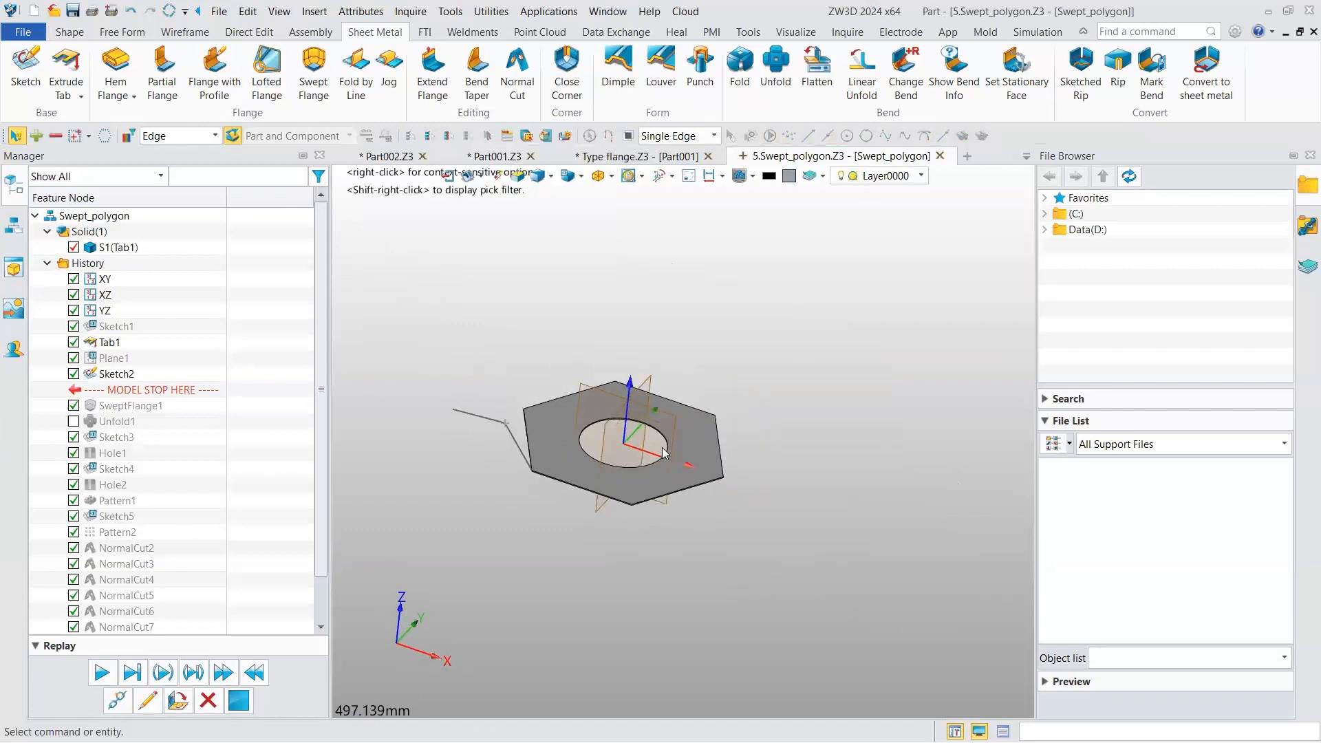
{"action": "scroll", "coordinate": [543, 465], "scroll_direction": "up", "scroll_amount": 5}
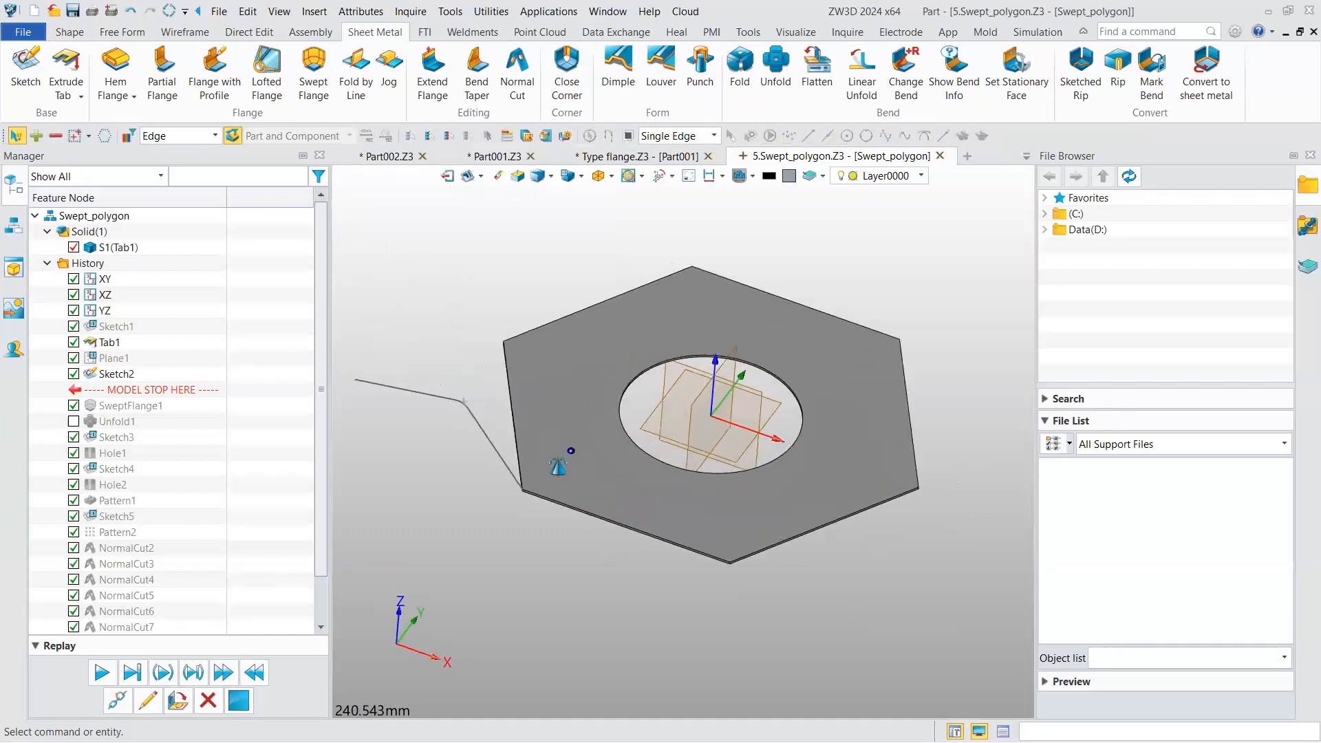
{"action": "scroll", "coordinate": [561, 457], "scroll_direction": "down", "scroll_amount": 1}
{"action": "right_click_drag", "start_coordinate": [580, 452], "coordinate": [586, 471]}
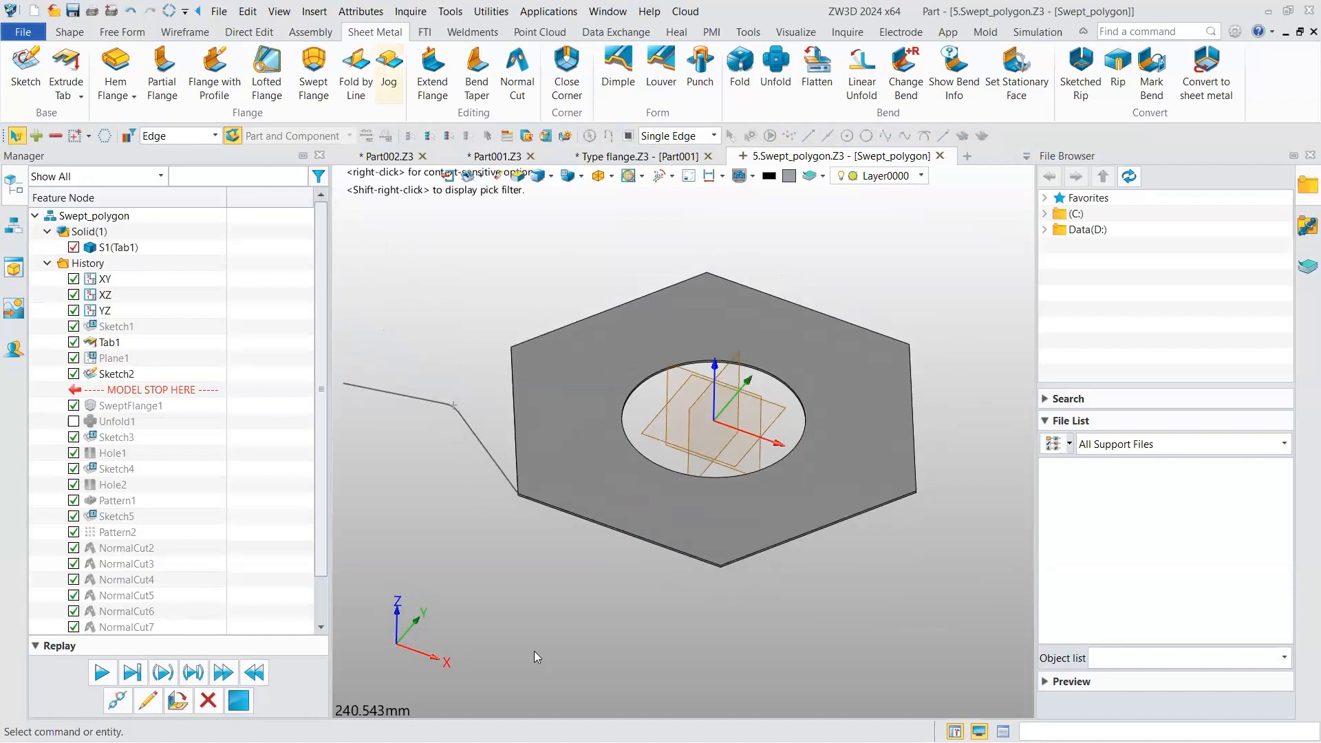
{"action": "left_click", "coordinate": [308, 76]}
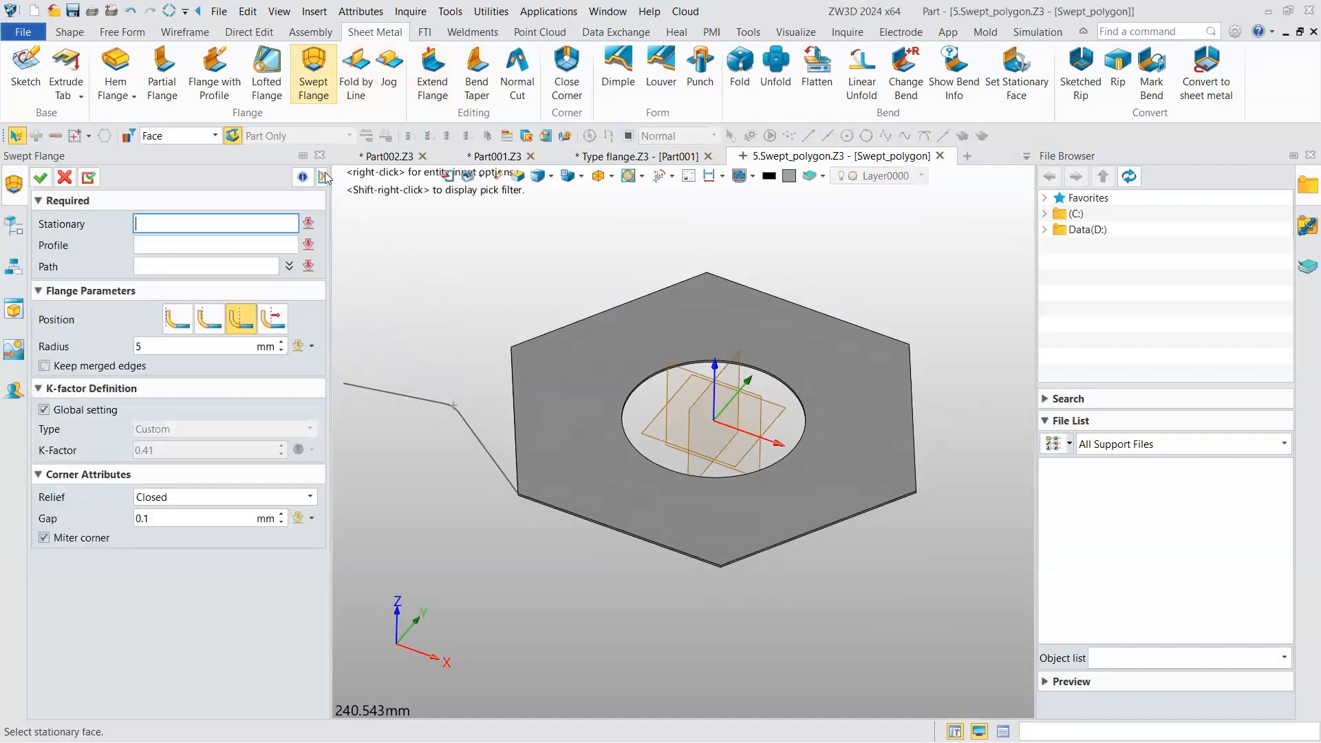
{"action": "left_click", "coordinate": [559, 406]}
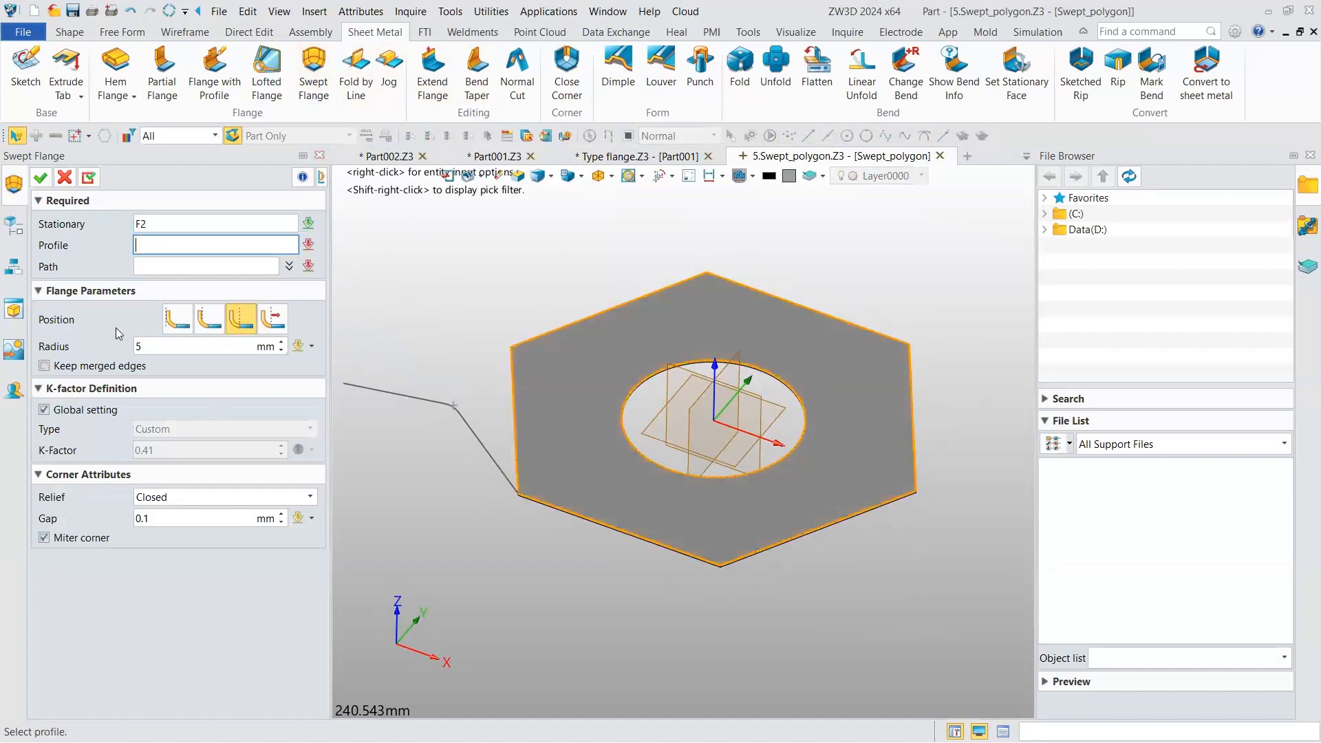
{"action": "left_click", "coordinate": [382, 391]}
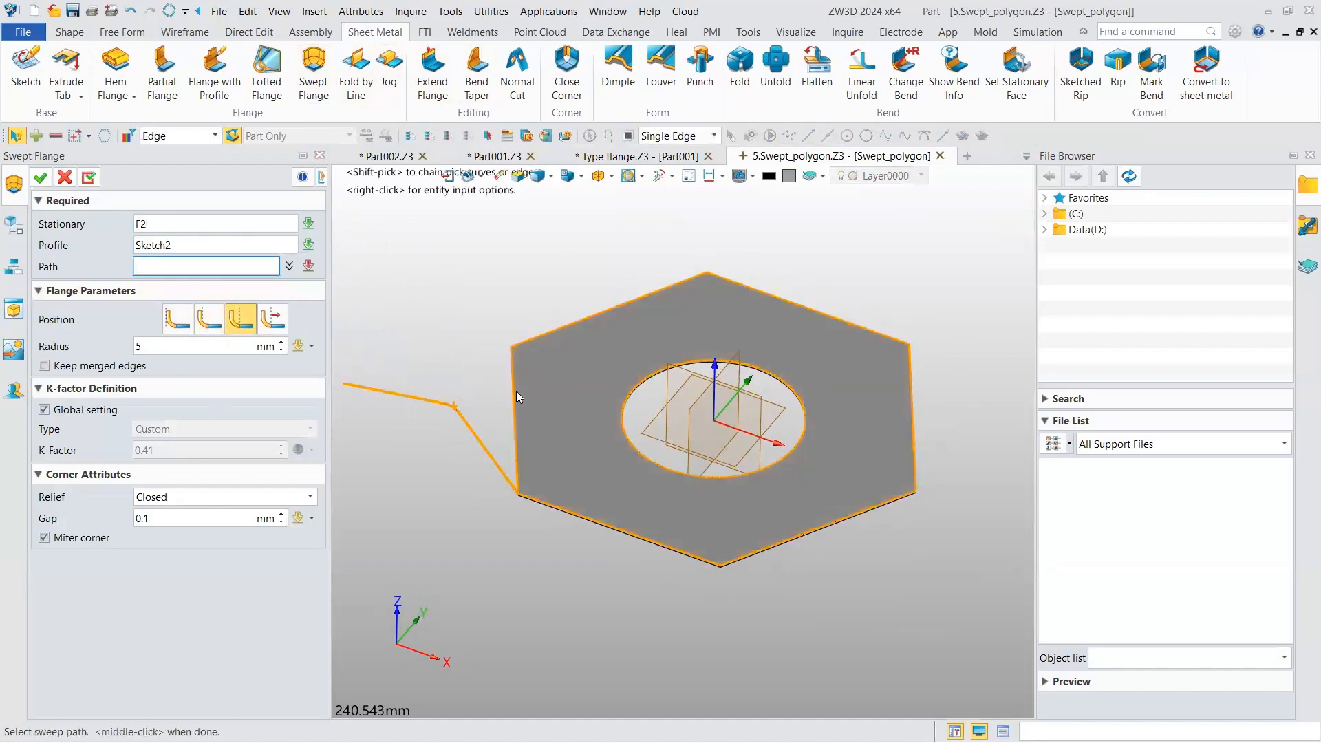
- Pick four consecutive outer edges of the hexagonal plate as the sweep path, starting at the profile's corner
{"action": "right_click_drag", "start_coordinate": [512, 398], "coordinate": [535, 439]}
{"action": "scroll", "coordinate": [543, 425], "scroll_direction": "up", "scroll_amount": 3}
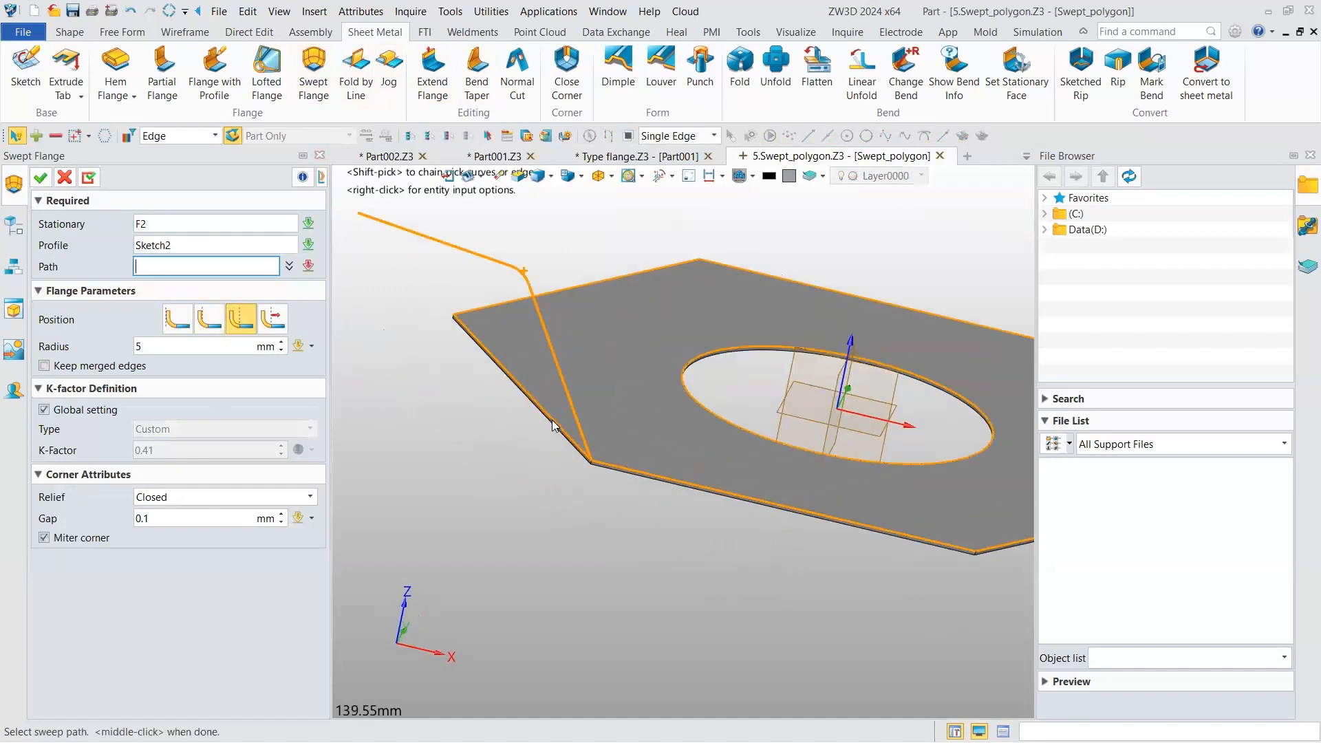
{"action": "scroll", "coordinate": [559, 428], "scroll_direction": "up", "scroll_amount": 3}
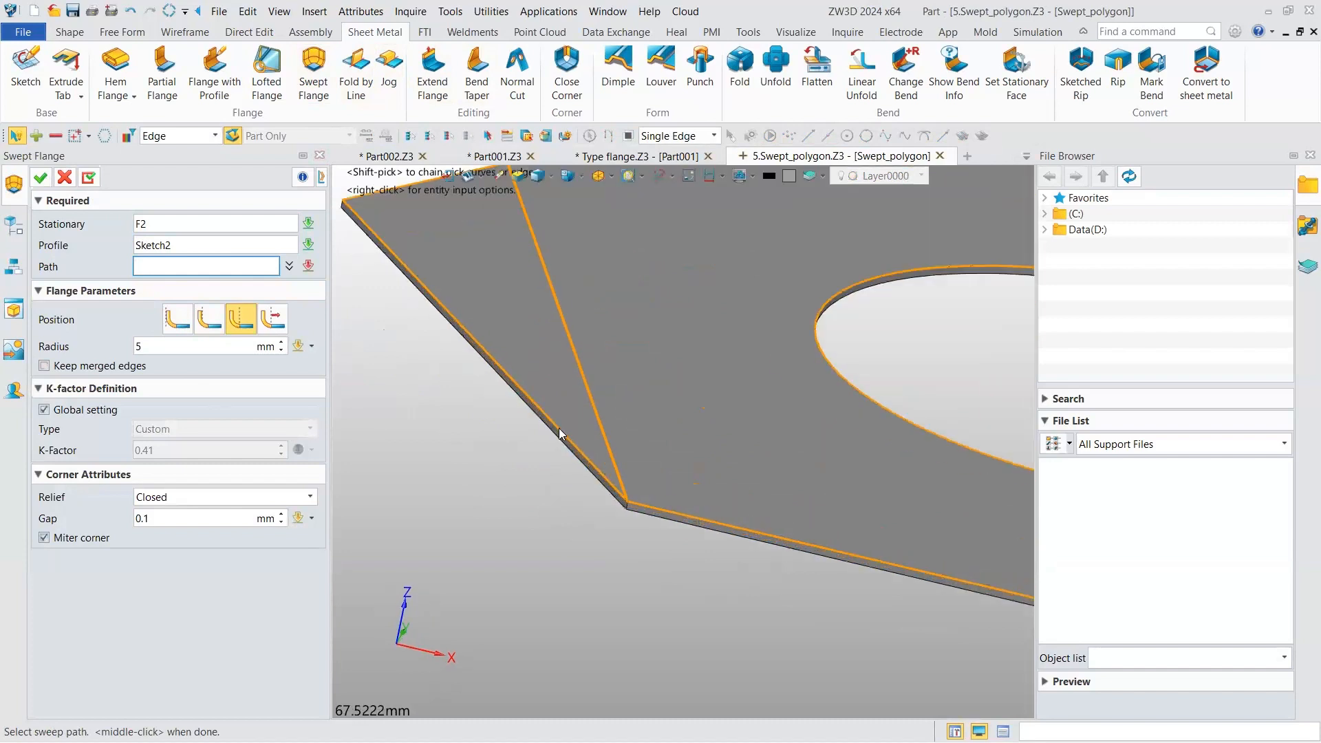
{"action": "left_click", "coordinate": [635, 501]}
{"action": "key", "text": "ctrl+a"}
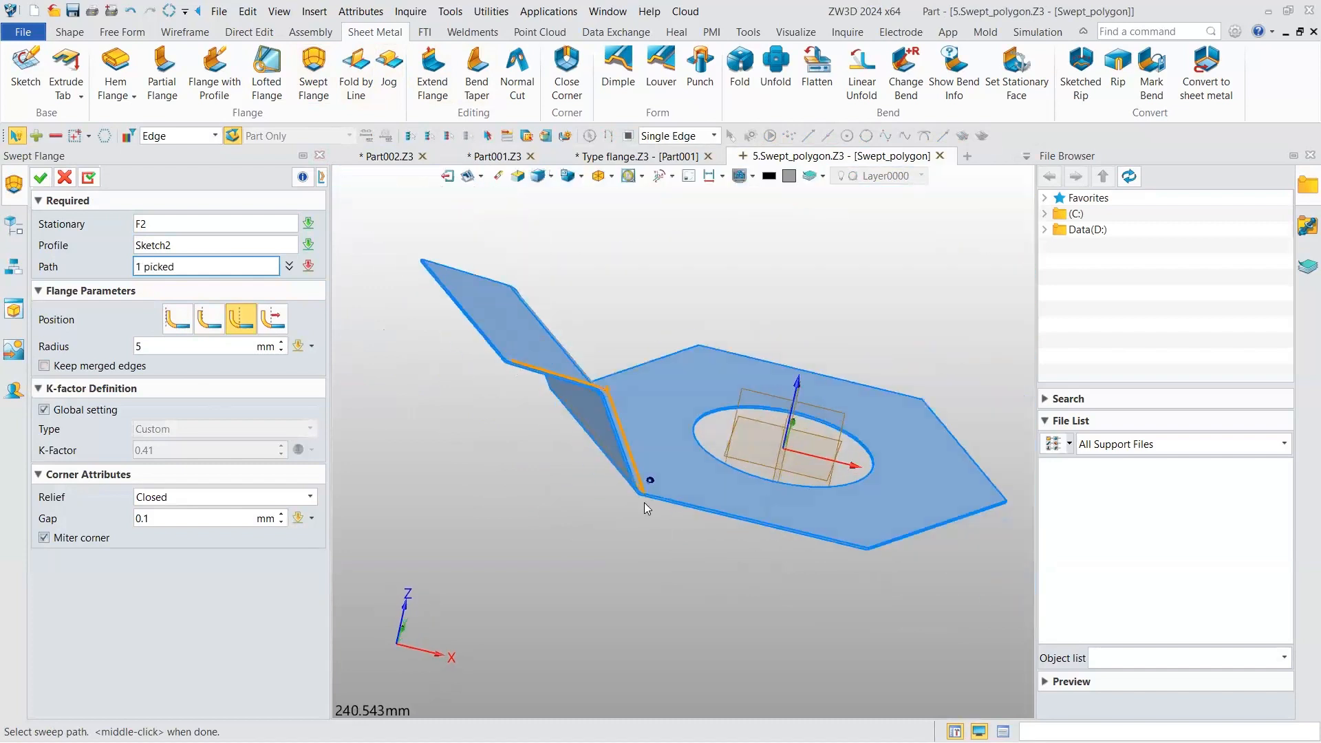
{"action": "left_click", "coordinate": [648, 501]}
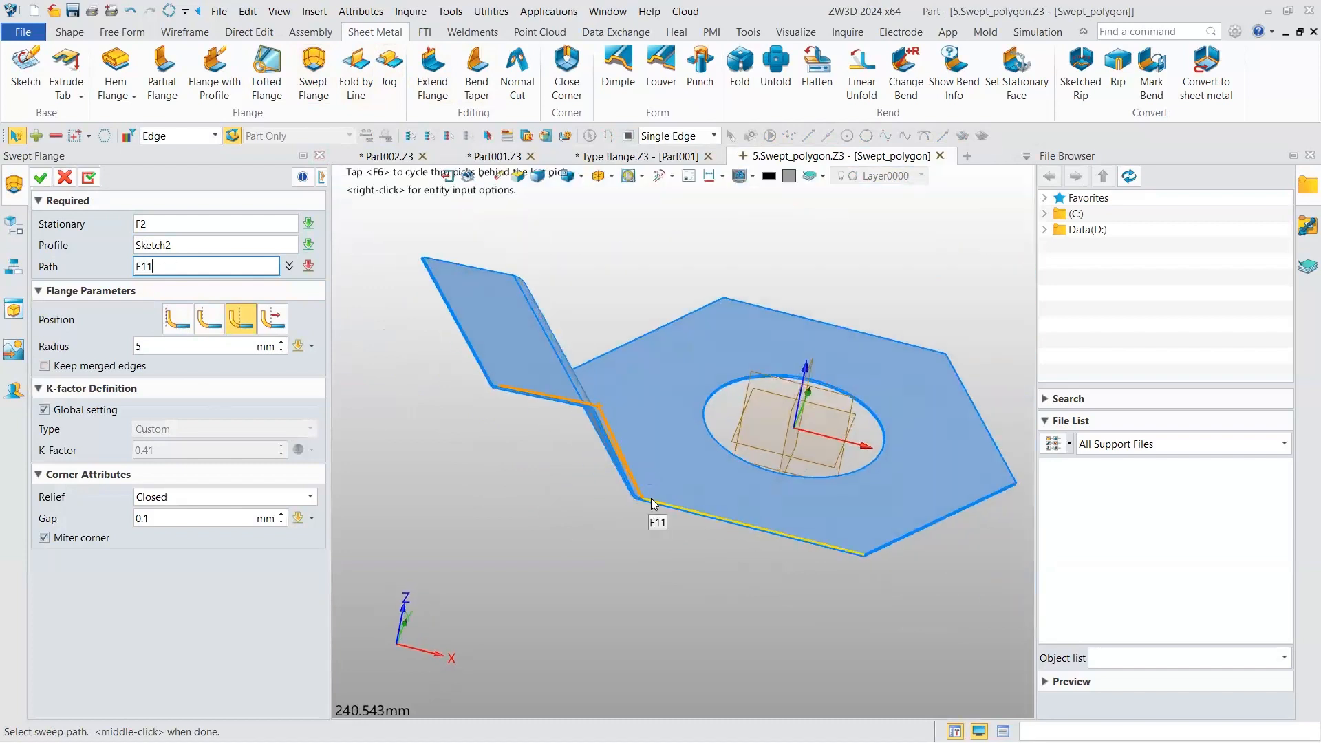
{"action": "left_click", "coordinate": [916, 530]}
{"action": "right_click_drag", "start_coordinate": [829, 493], "coordinate": [984, 485]}
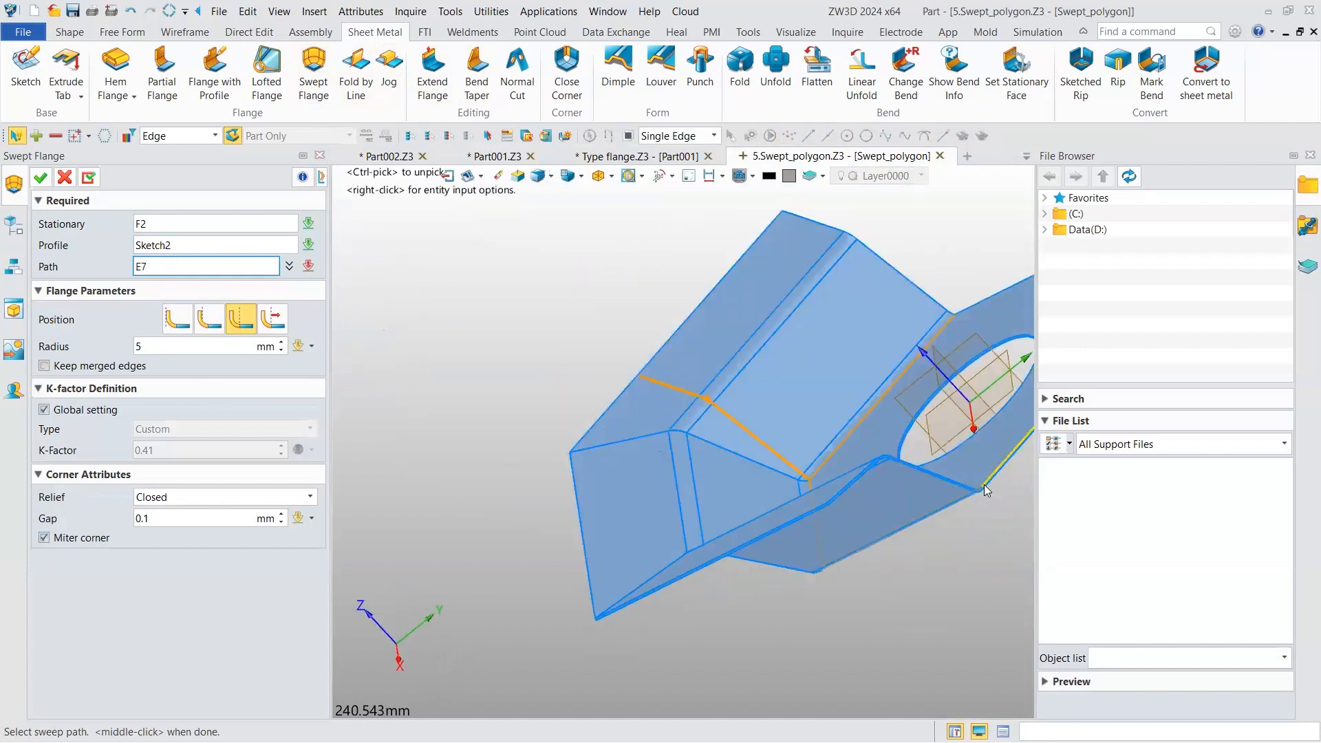
{"action": "scroll", "coordinate": [847, 464], "scroll_direction": "down", "scroll_amount": 2}
{"action": "middle_click_drag", "start_coordinate": [773, 472], "coordinate": [740, 496]}
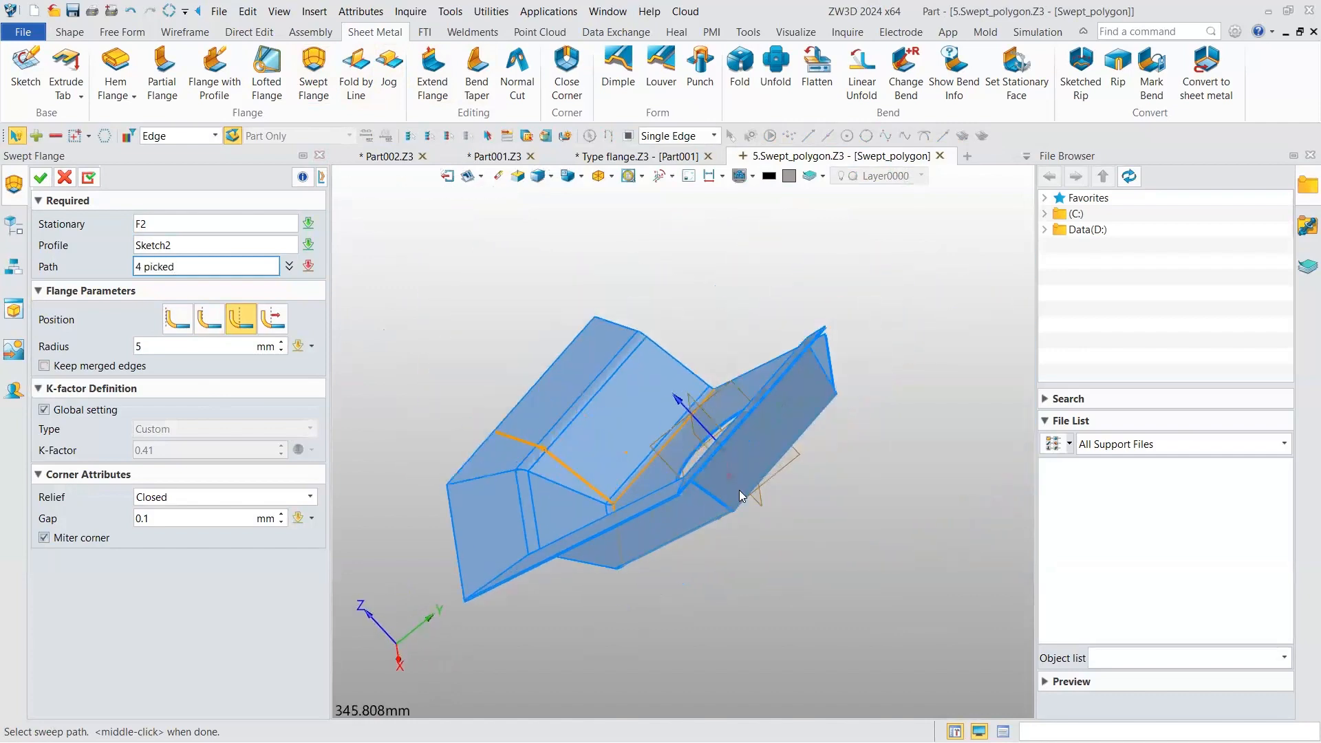
- Add the last two outer edges of the hexagon to the sweep path and create the swept flange
{"action": "right_click_drag", "start_coordinate": [740, 496], "coordinate": [734, 444]}
{"action": "left_click", "coordinate": [722, 387]}
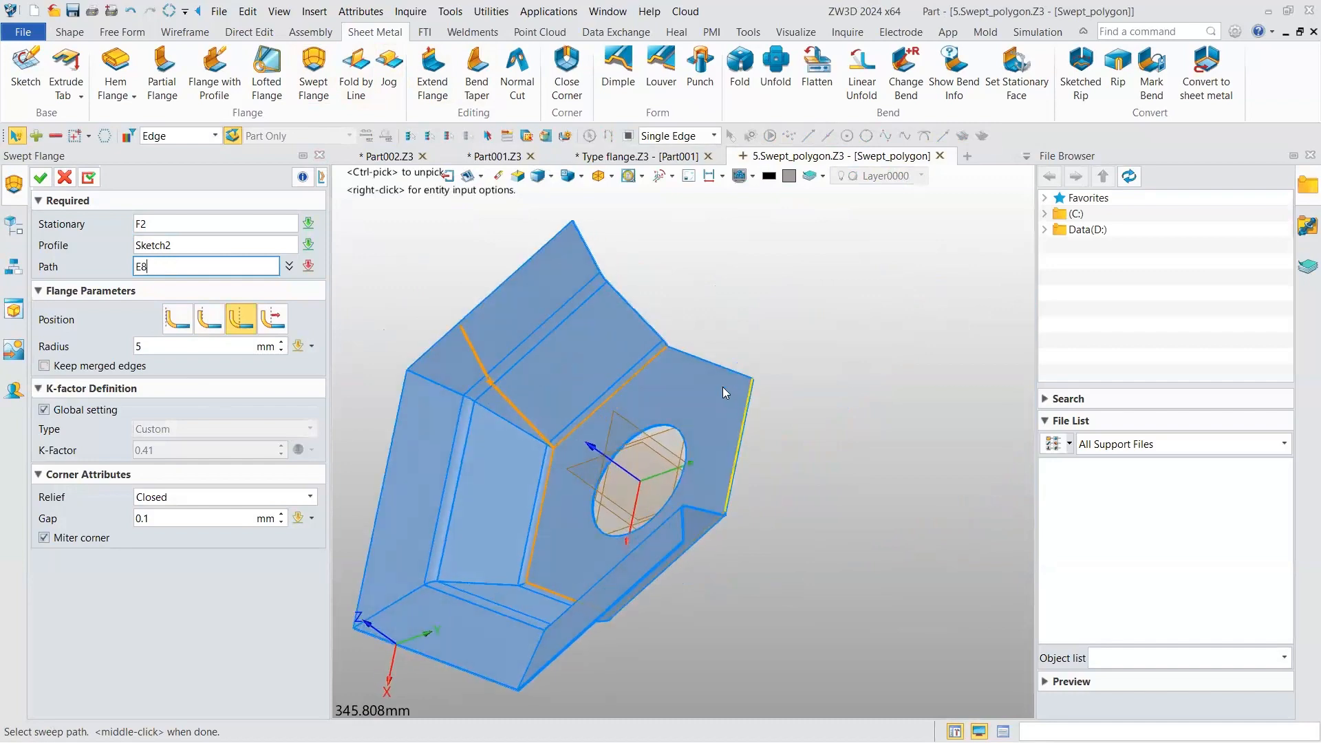
{"action": "scroll", "coordinate": [704, 362], "scroll_direction": "up", "scroll_amount": 4}
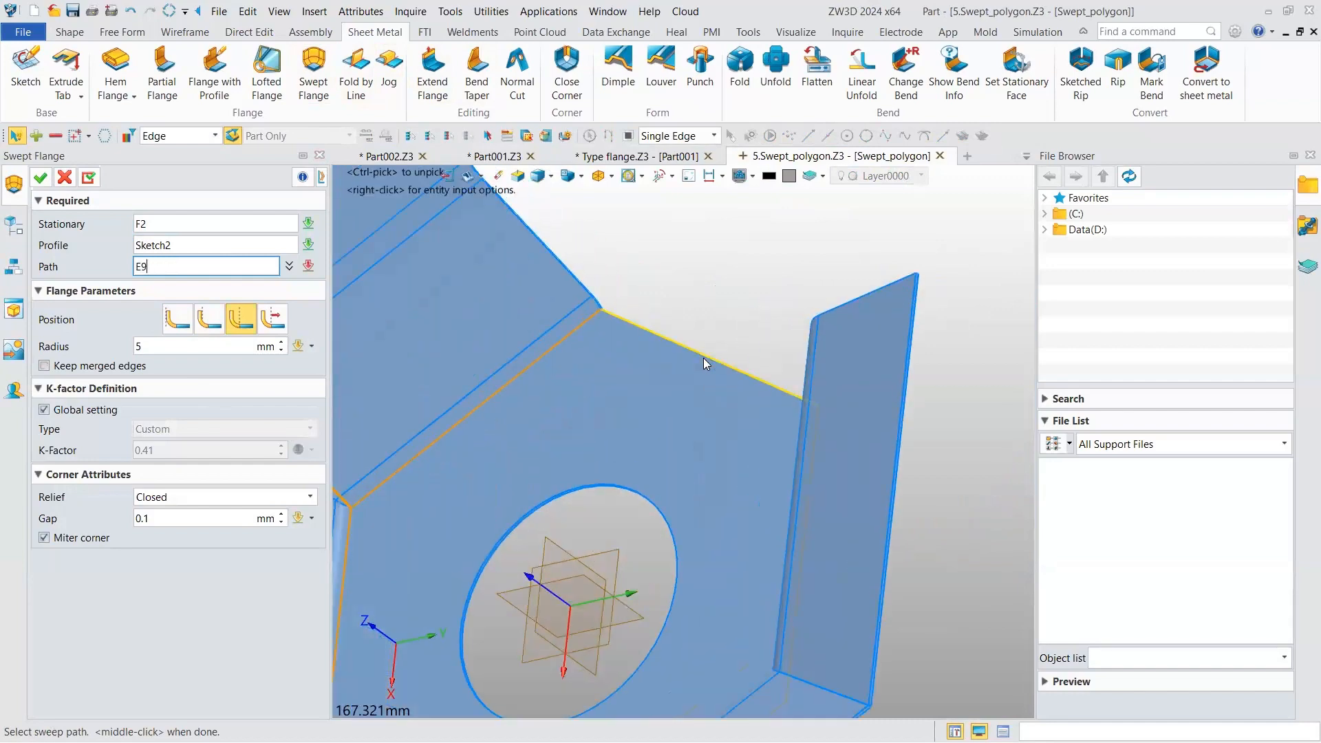
{"action": "left_click", "coordinate": [703, 358]}
{"action": "scroll", "coordinate": [703, 358], "scroll_direction": "down", "scroll_amount": 5}
{"action": "right_click_drag", "start_coordinate": [703, 358], "coordinate": [740, 251]}
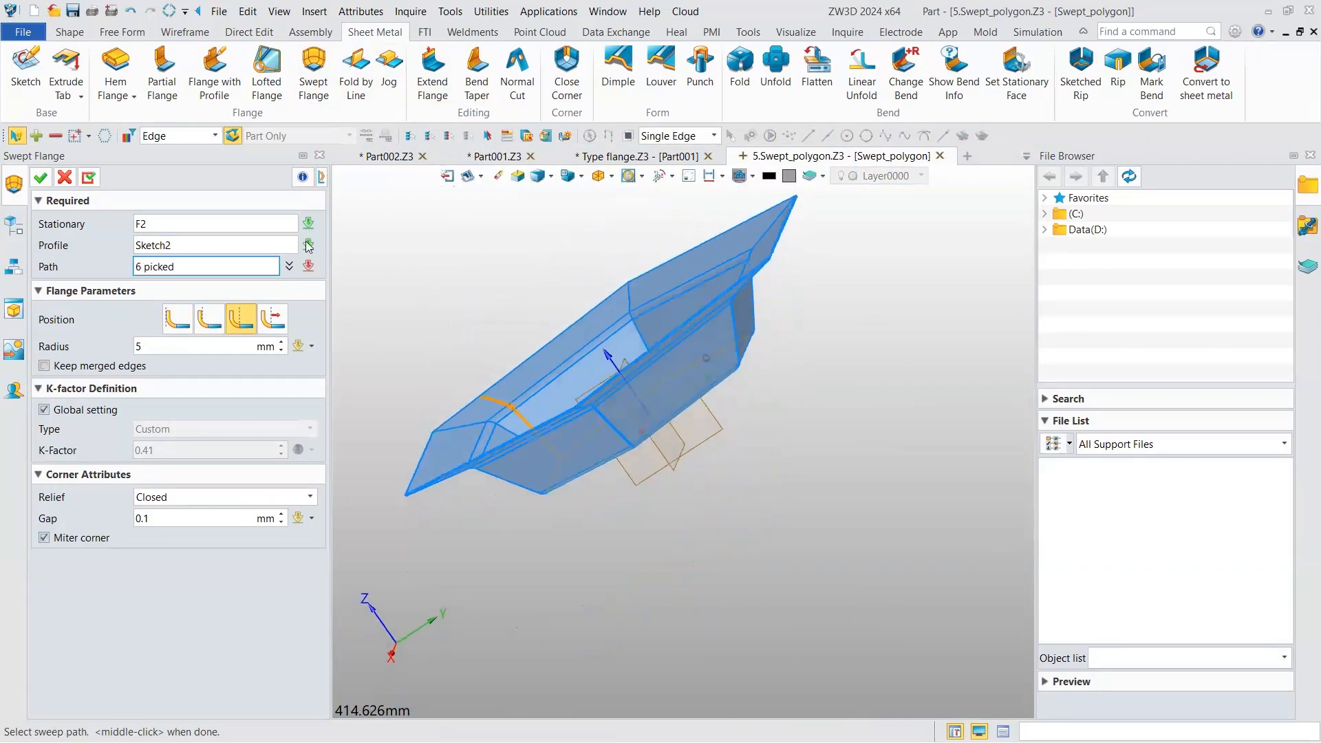
{"action": "left_click", "coordinate": [42, 181]}
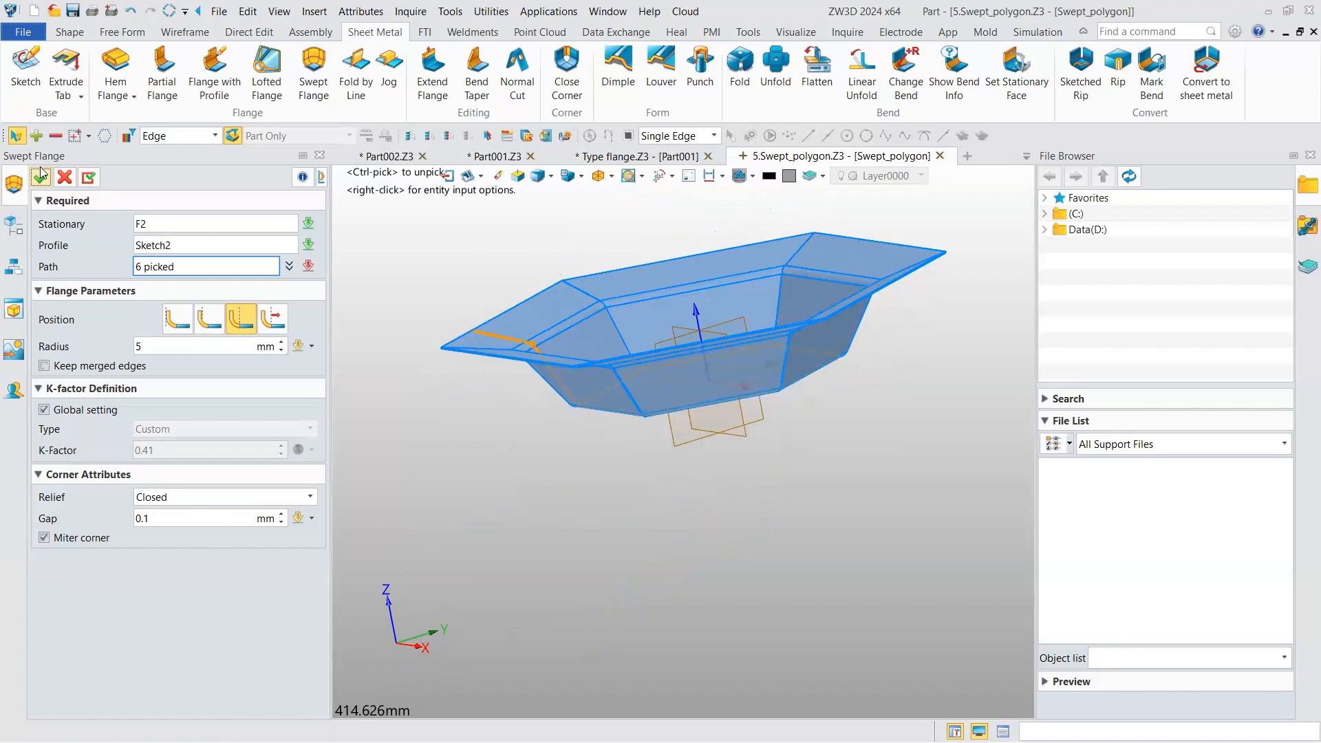
- Inspect the bends and mitred corners of the swept flange around the hexagonal plate
{"action": "right_click_drag", "start_coordinate": [666, 338], "coordinate": [708, 452]}
{"action": "scroll", "coordinate": [664, 336], "scroll_direction": "up", "scroll_amount": 3}
{"action": "scroll", "coordinate": [688, 352], "scroll_direction": "down", "scroll_amount": 2}
{"action": "scroll", "coordinate": [703, 444], "scroll_direction": "up", "scroll_amount": 4}
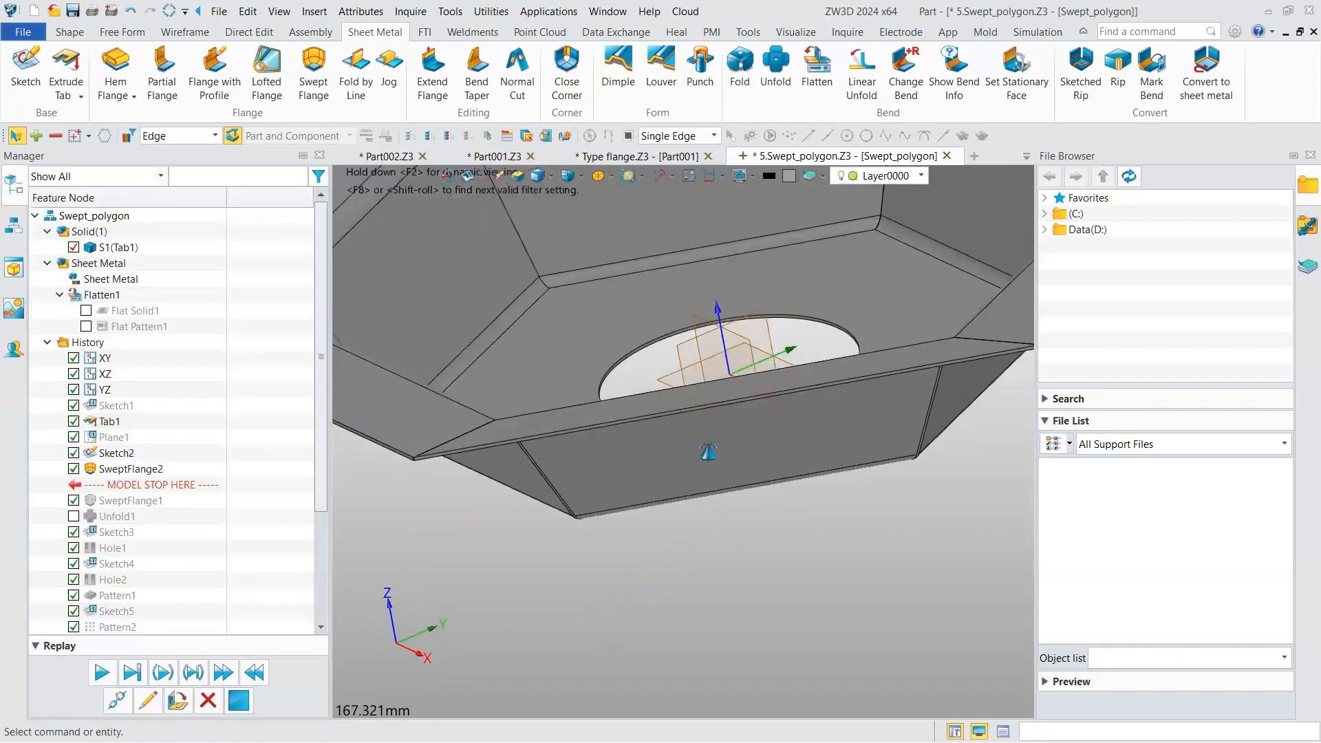
{"action": "scroll", "coordinate": [691, 289], "scroll_direction": "down", "scroll_amount": 4}
{"action": "right_click_drag", "start_coordinate": [689, 303], "coordinate": [680, 350]}
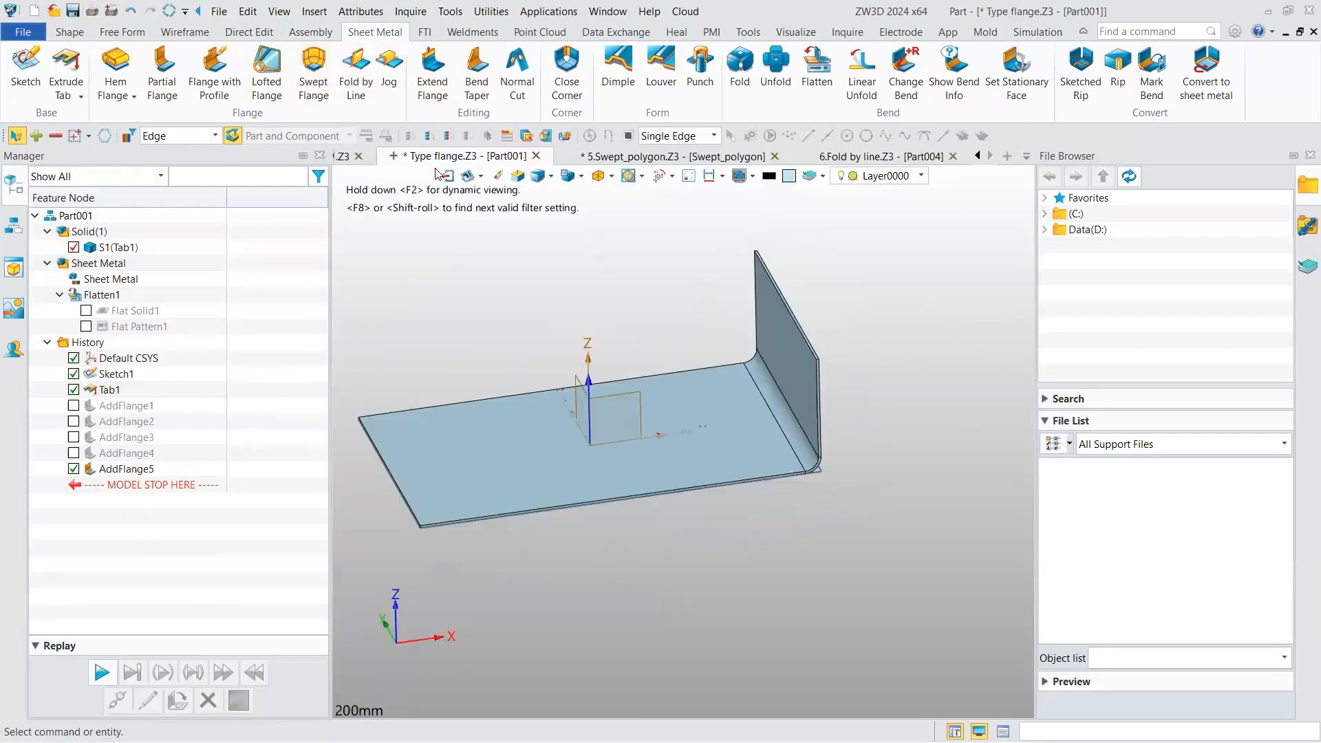
- Draw a wireframe line across the tab's upper face between its long edges, from about (-43.6, 43.75, 1) to (-45.1, -43.75, 1)
{"action": "scroll", "coordinate": [679, 352], "scroll_direction": "down", "scroll_amount": 3}
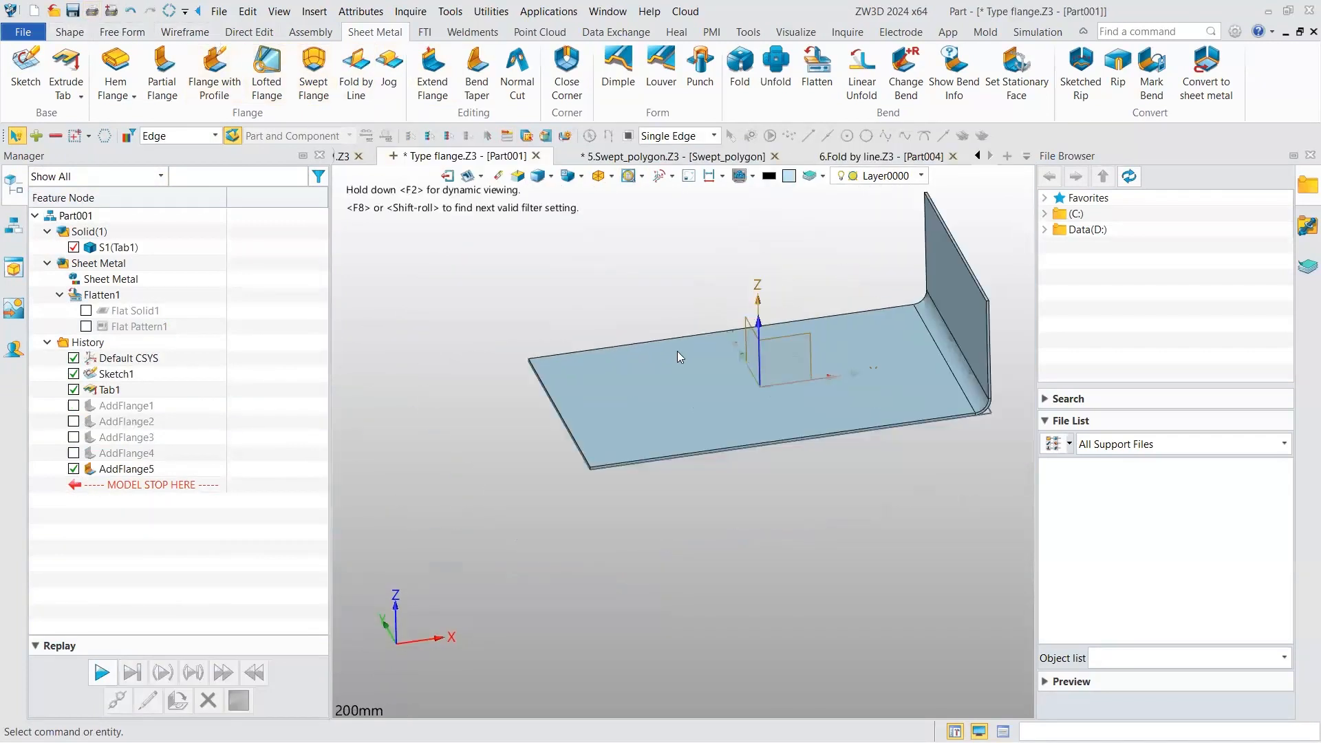
{"action": "left_click", "coordinate": [180, 33]}
{"action": "left_click", "coordinate": [53, 66]}
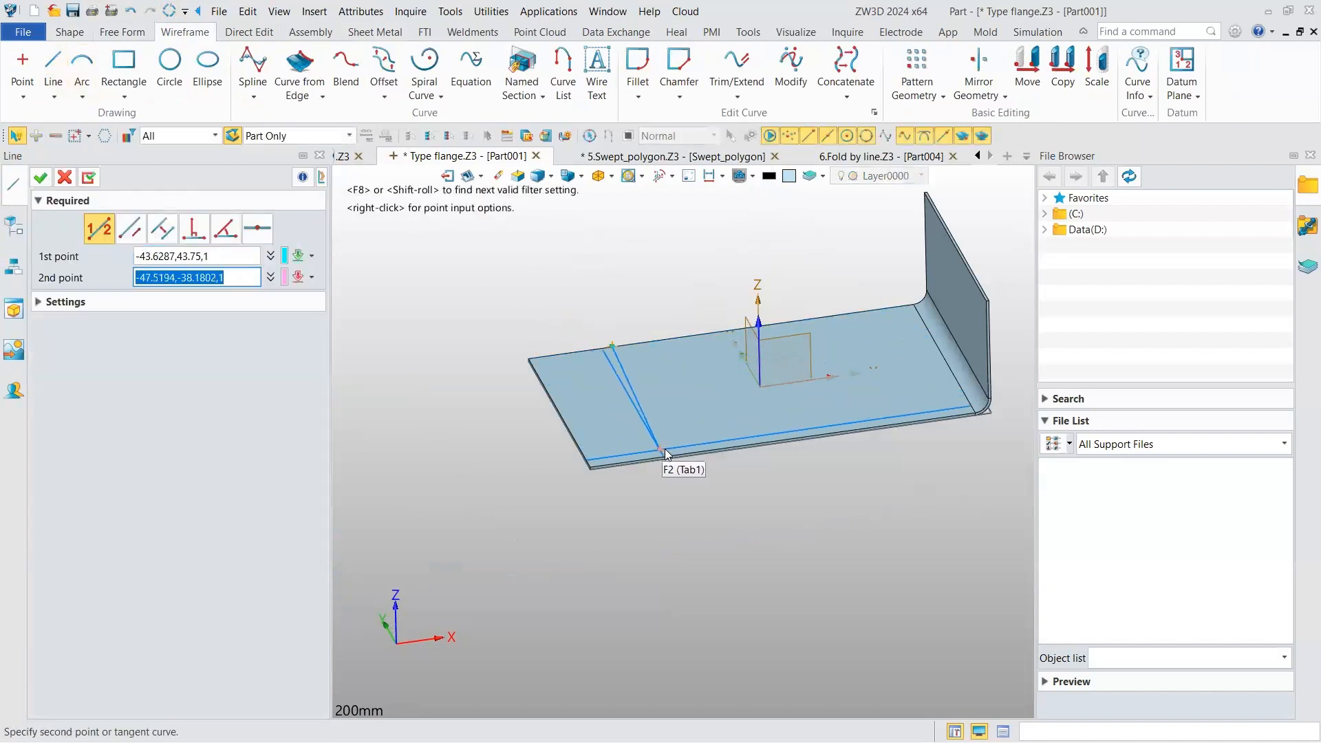
{"action": "scroll", "coordinate": [662, 457], "scroll_direction": "up", "scroll_amount": 3}
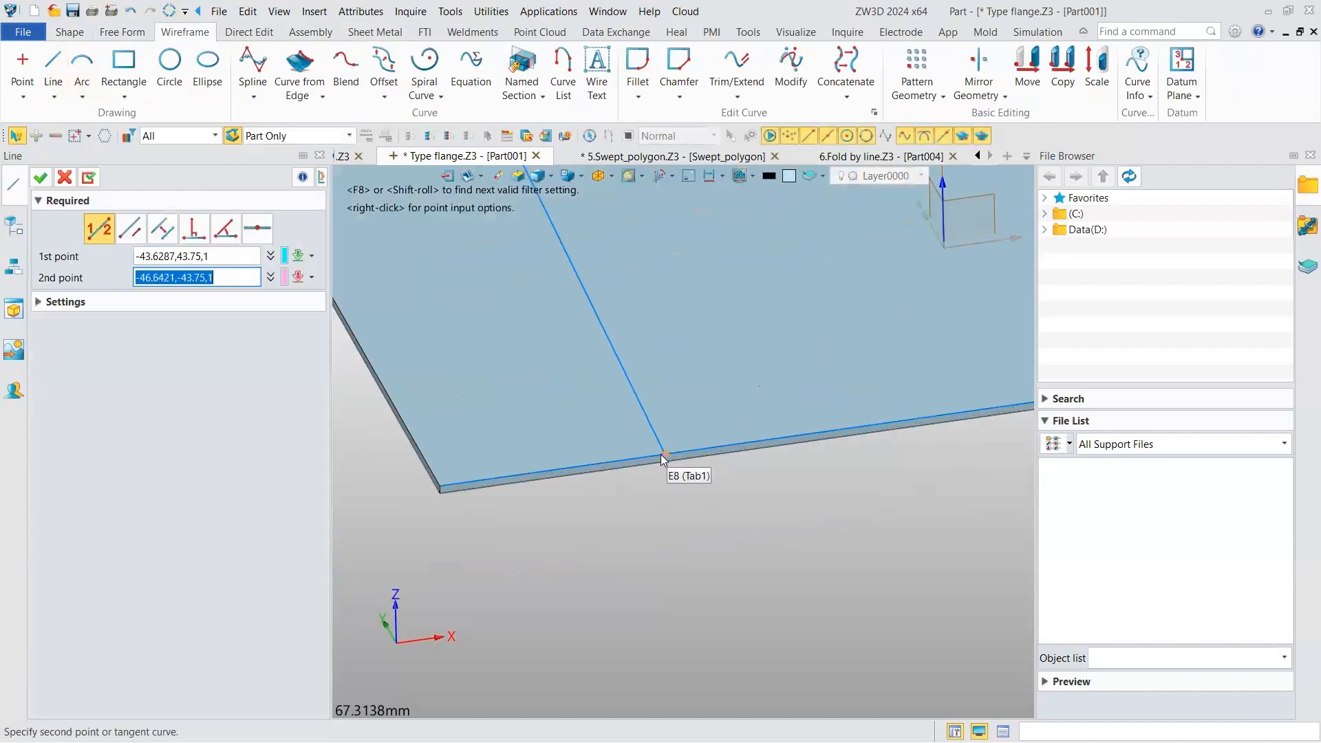
{"action": "left_click", "coordinate": [662, 455]}
{"action": "scroll", "coordinate": [629, 366], "scroll_direction": "down", "scroll_amount": 2}
{"action": "scroll", "coordinate": [637, 391], "scroll_direction": "up", "scroll_amount": 1}
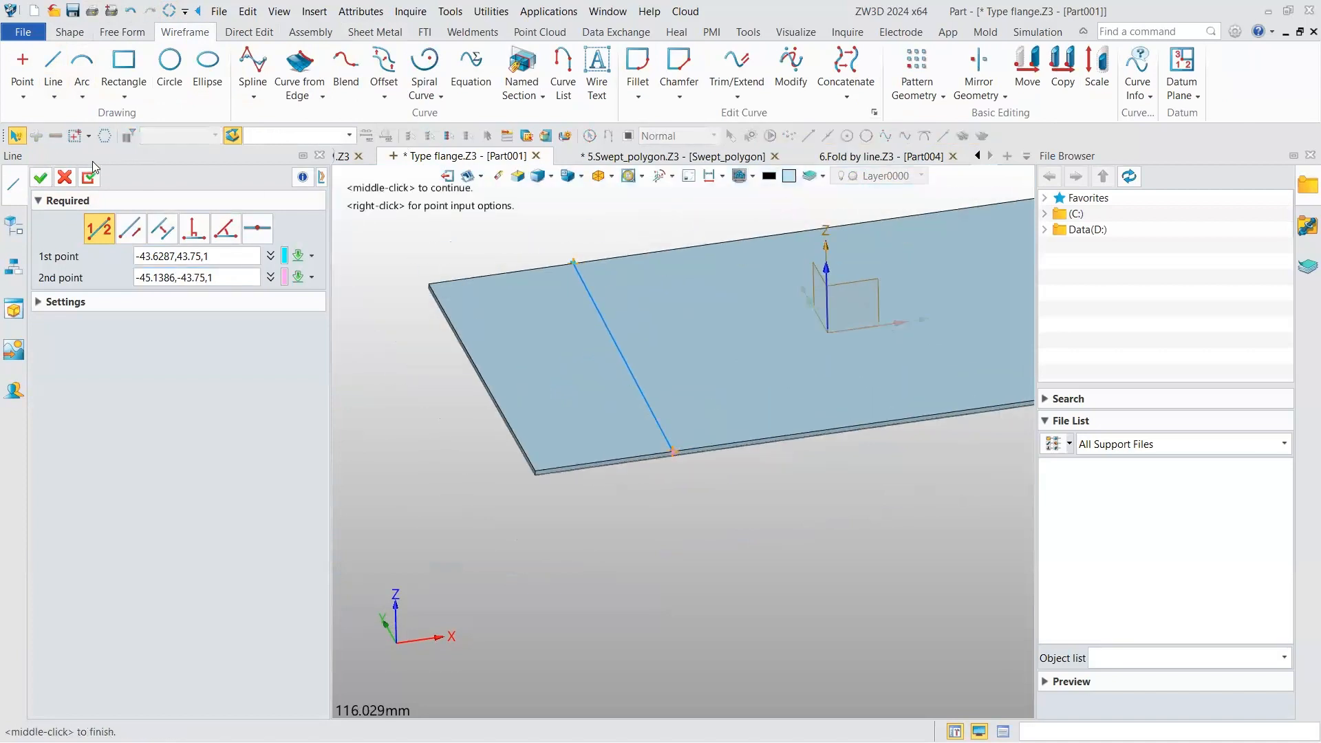
{"action": "middle_click", "coordinate": [588, 337]}
{"action": "scroll", "coordinate": [588, 335], "scroll_direction": "down", "scroll_amount": 2}
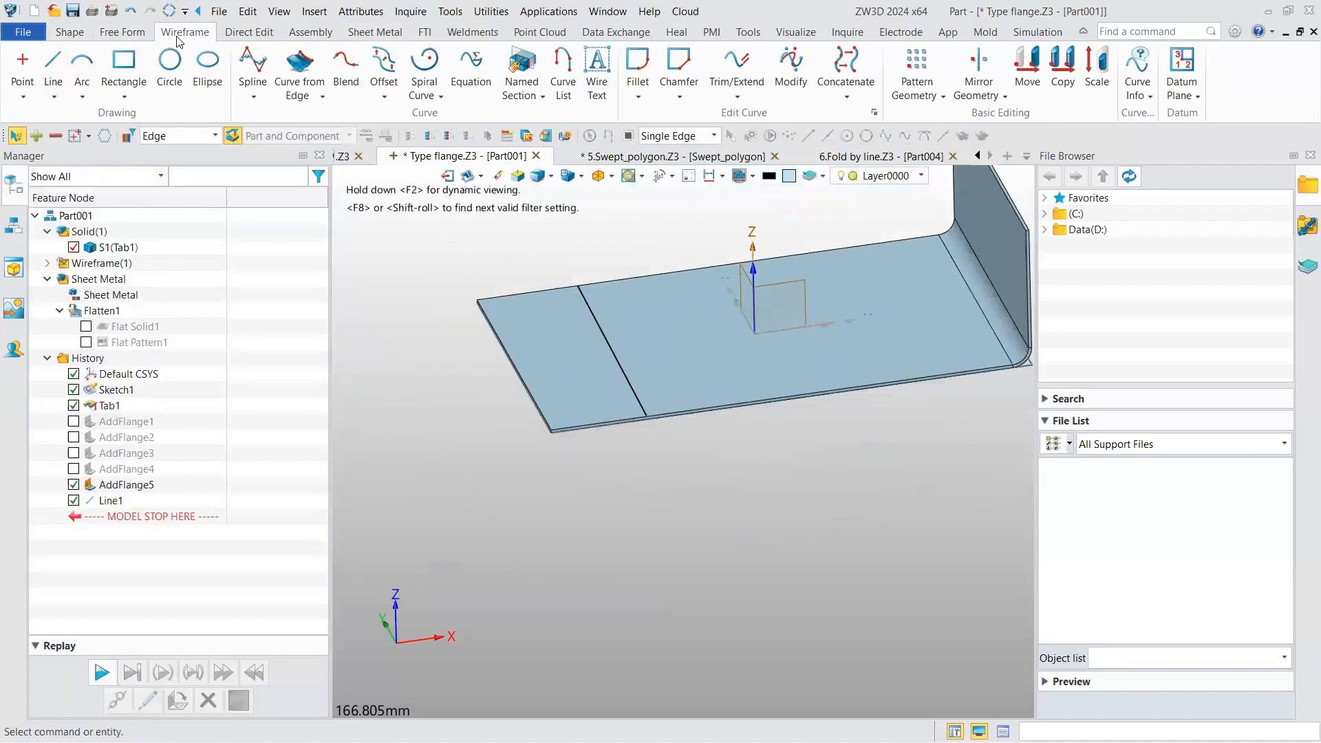
- Fold the tab's upper face along the drawn line at 90 degrees with 0 mm offset and a 5 mm bend radius
{"action": "scroll", "coordinate": [227, 90], "scroll_direction": "down", "scroll_amount": 3}
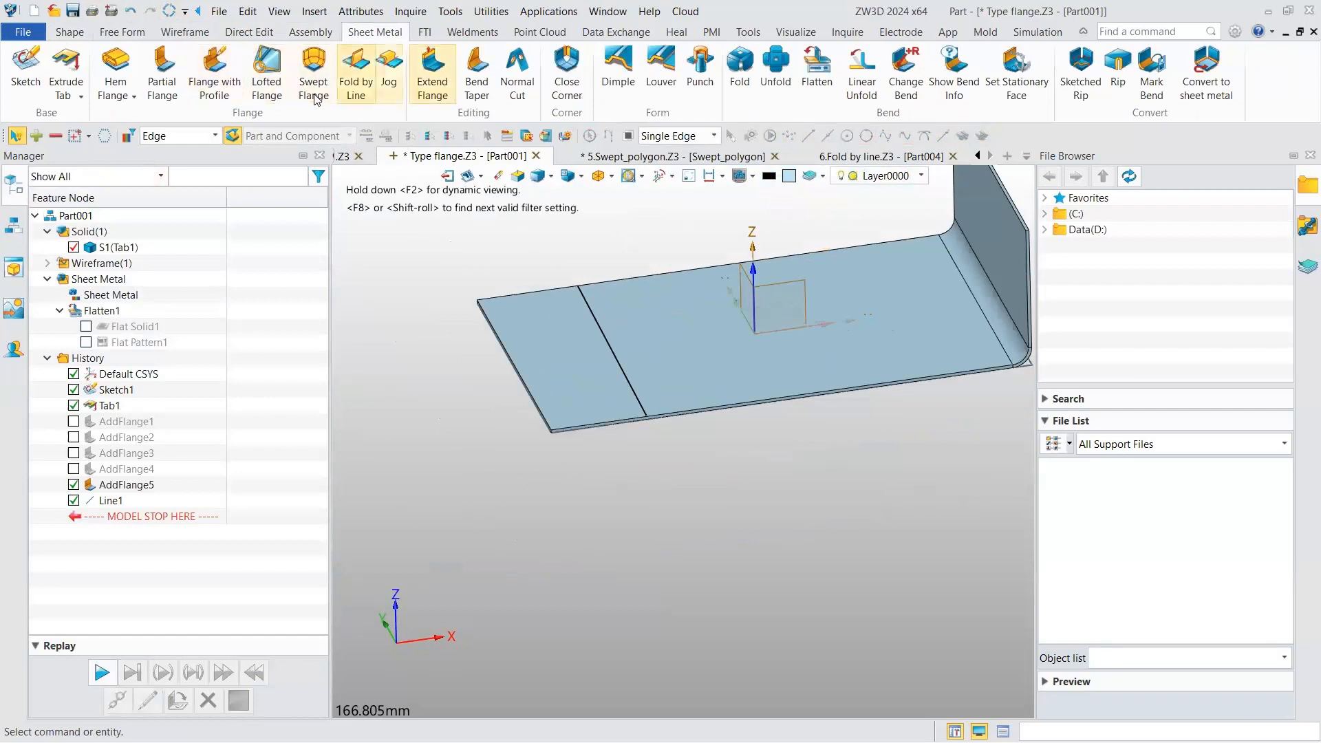
{"action": "left_click", "coordinate": [356, 72]}
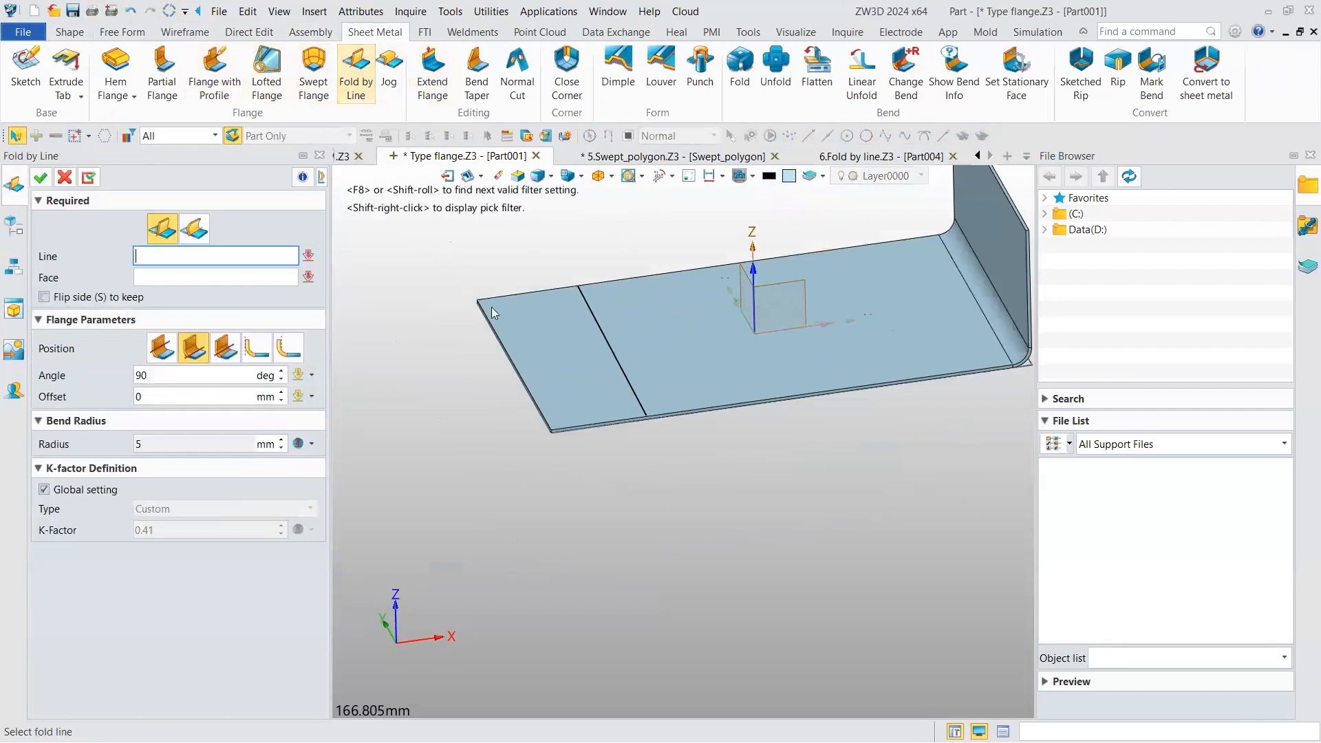
{"action": "left_click", "coordinate": [615, 345]}
{"action": "left_click", "coordinate": [551, 350]}
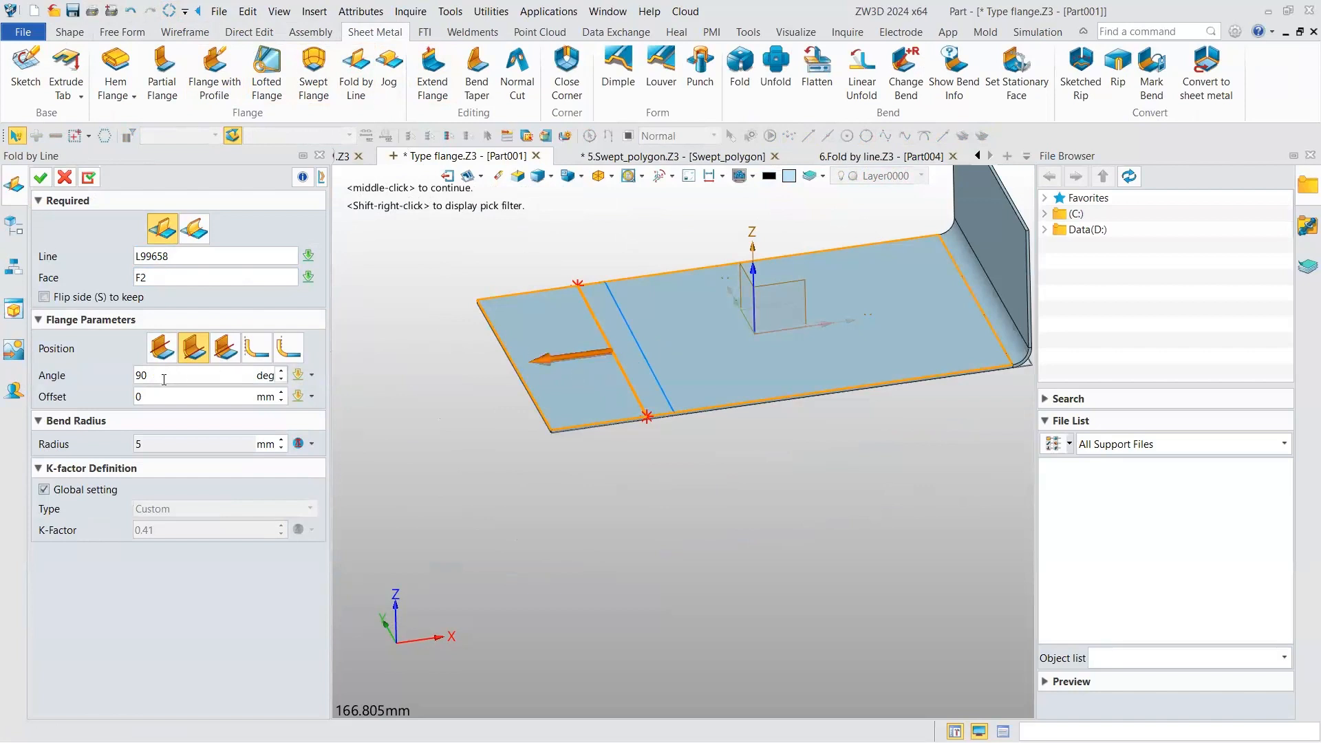
{"action": "left_click", "coordinate": [40, 178]}
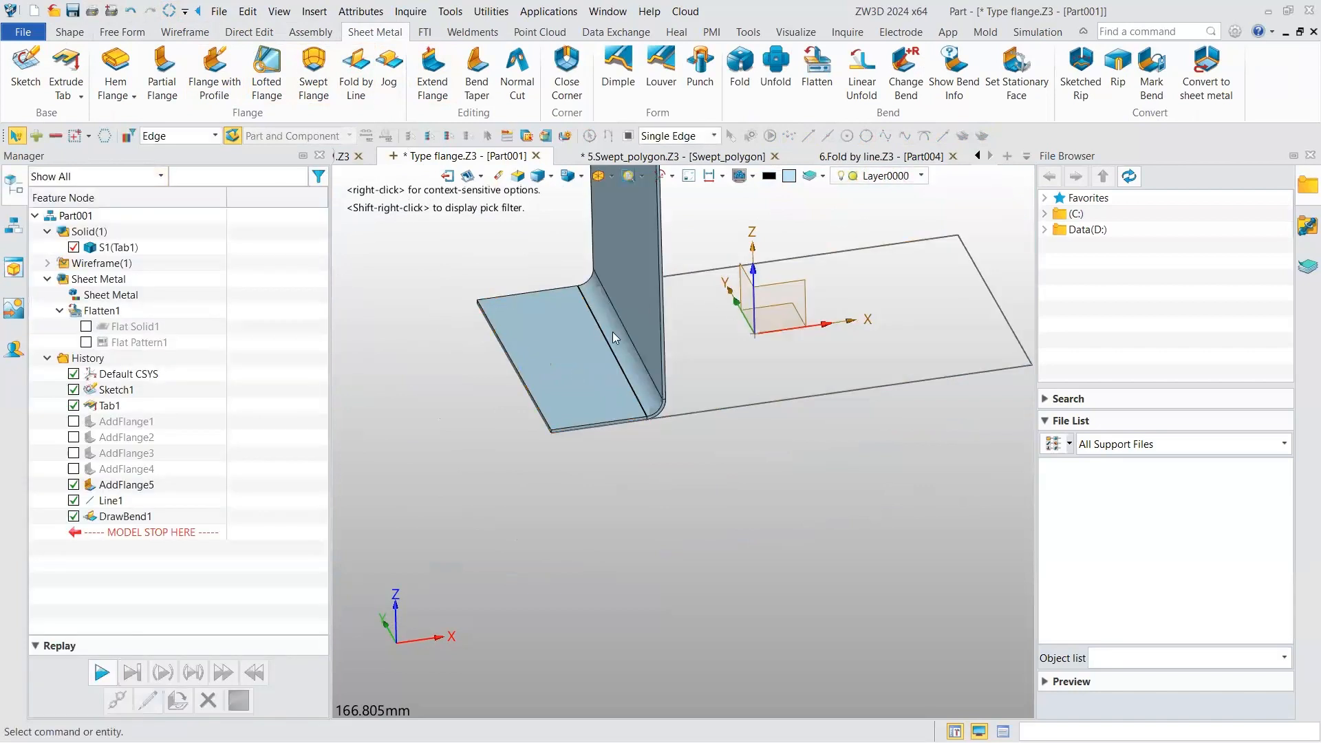
- Examine the new bend and which side of the fold line stays flat
{"action": "scroll", "coordinate": [612, 331], "scroll_direction": "down", "scroll_amount": 6}
{"action": "mouse_move", "coordinate": [613, 332]}
{"action": "right_mouse_down"}
{"action": "mouse_move", "coordinate": [610, 304]}
{"action": "mouse_move", "coordinate": [612, 345]}
{"action": "right_mouse_up"}
{"action": "scroll", "coordinate": [612, 344], "scroll_direction": "up", "scroll_amount": 4}
{"action": "scroll", "coordinate": [611, 345], "scroll_direction": "down", "scroll_amount": 3}
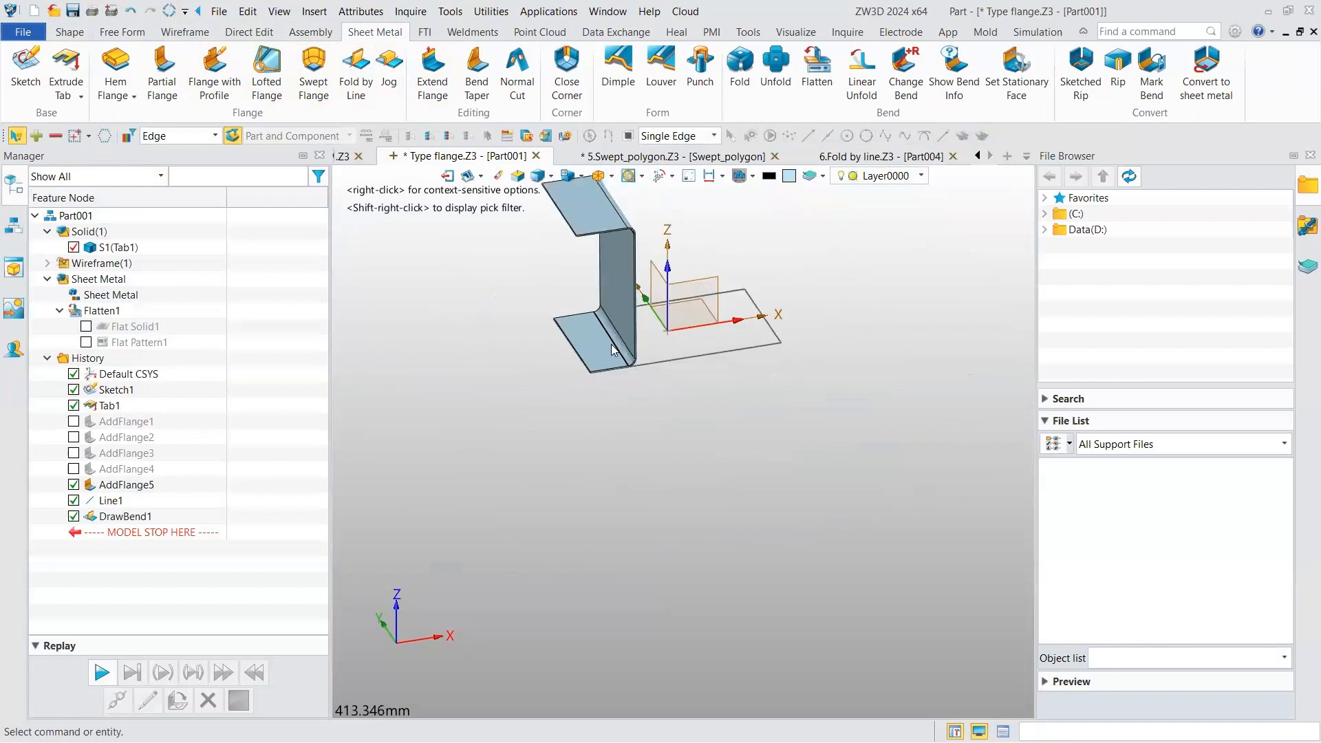
{"action": "scroll", "coordinate": [613, 348], "scroll_direction": "up", "scroll_amount": 5}
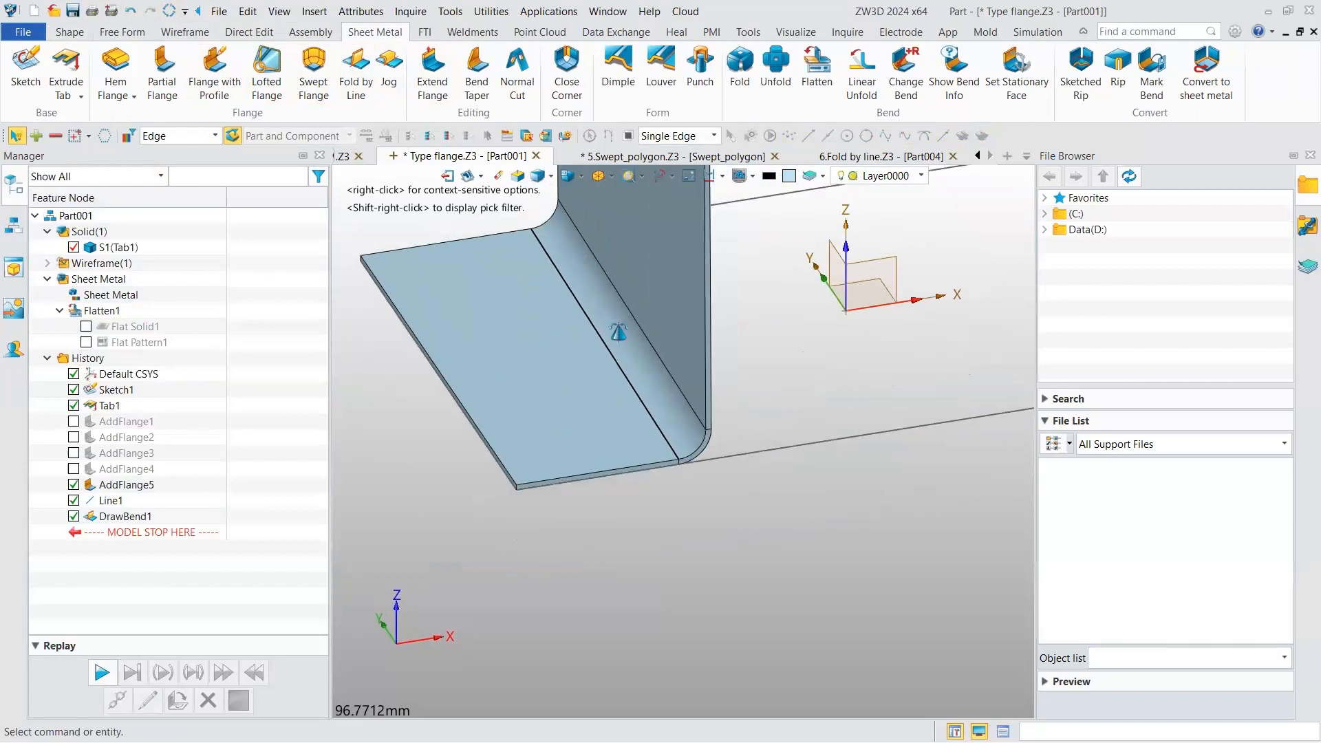
{"action": "scroll", "coordinate": [614, 322], "scroll_direction": "up", "scroll_amount": 1}
{"action": "scroll", "coordinate": [614, 322], "scroll_direction": "down", "scroll_amount": 3}
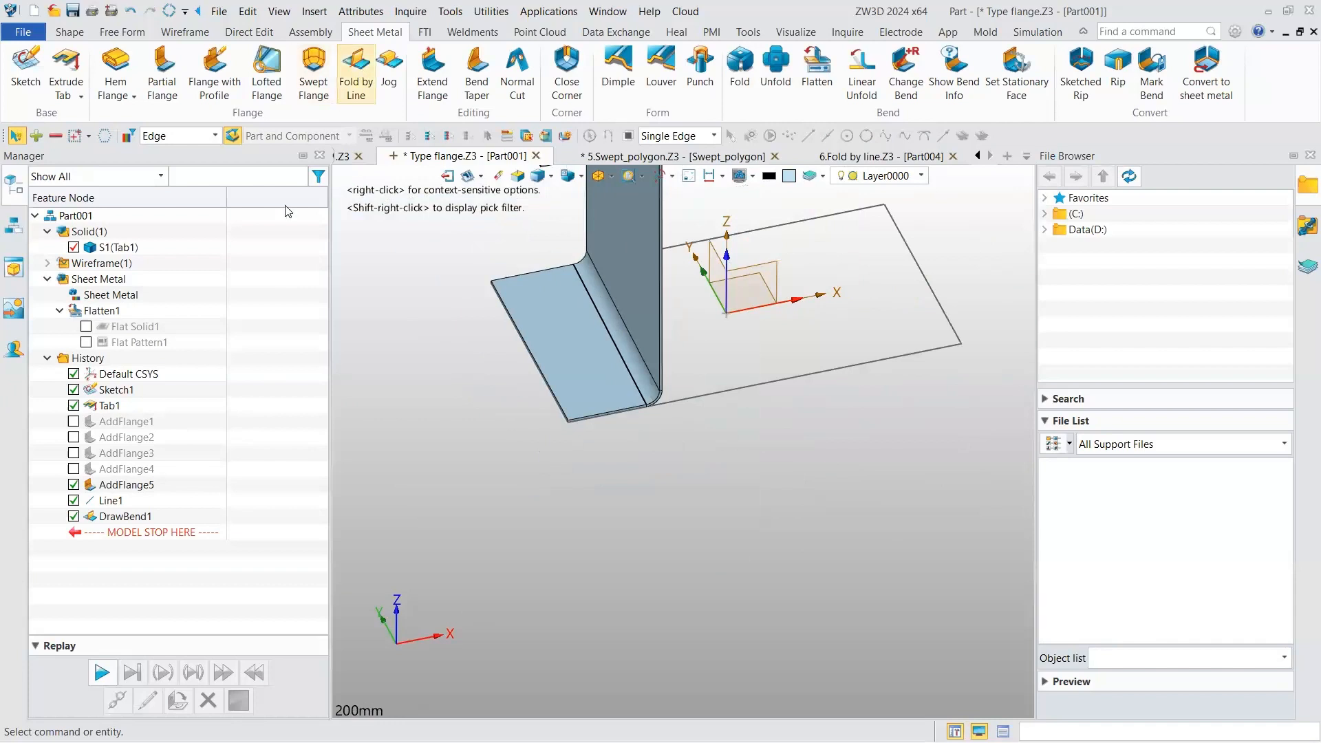
- Undo the last fold and set up Fold by Line again on the drawn line and the tab's upper face, flipping the side to keep
{"action": "left_click", "coordinate": [131, 12]}
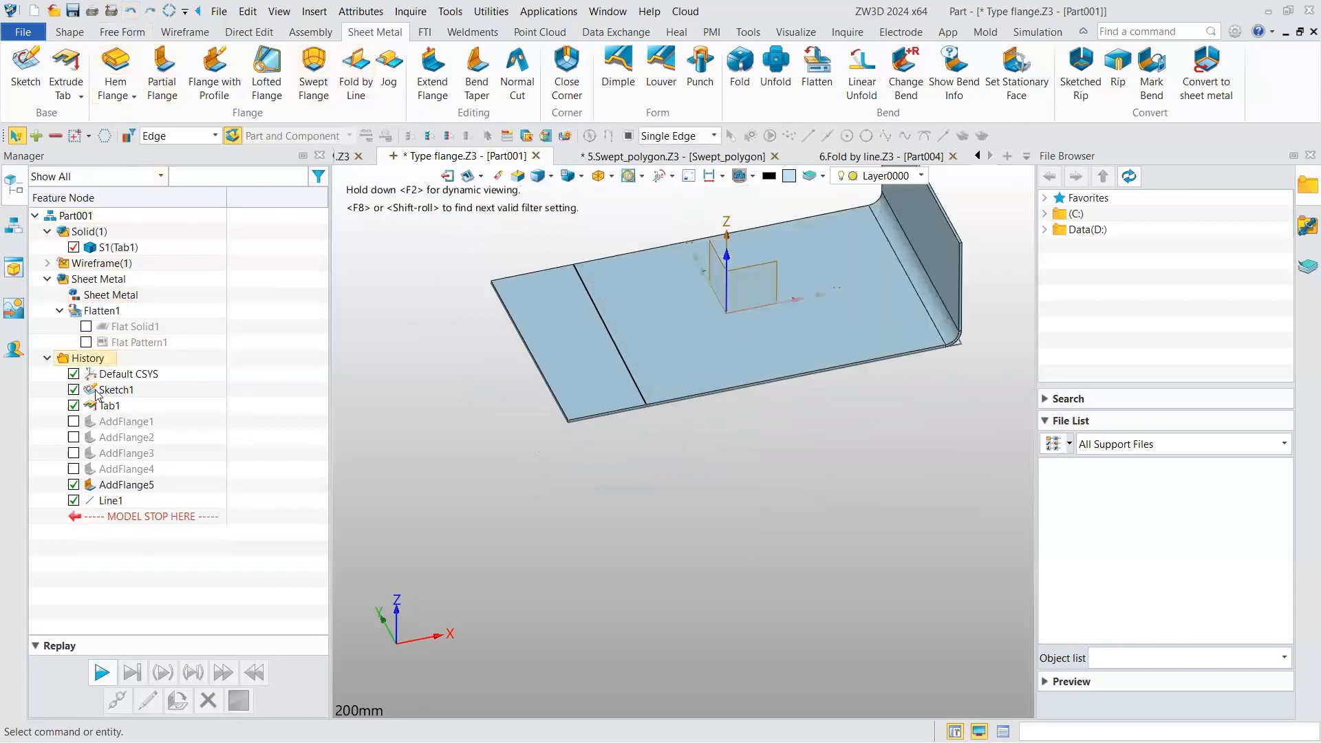
{"action": "left_click", "coordinate": [356, 76]}
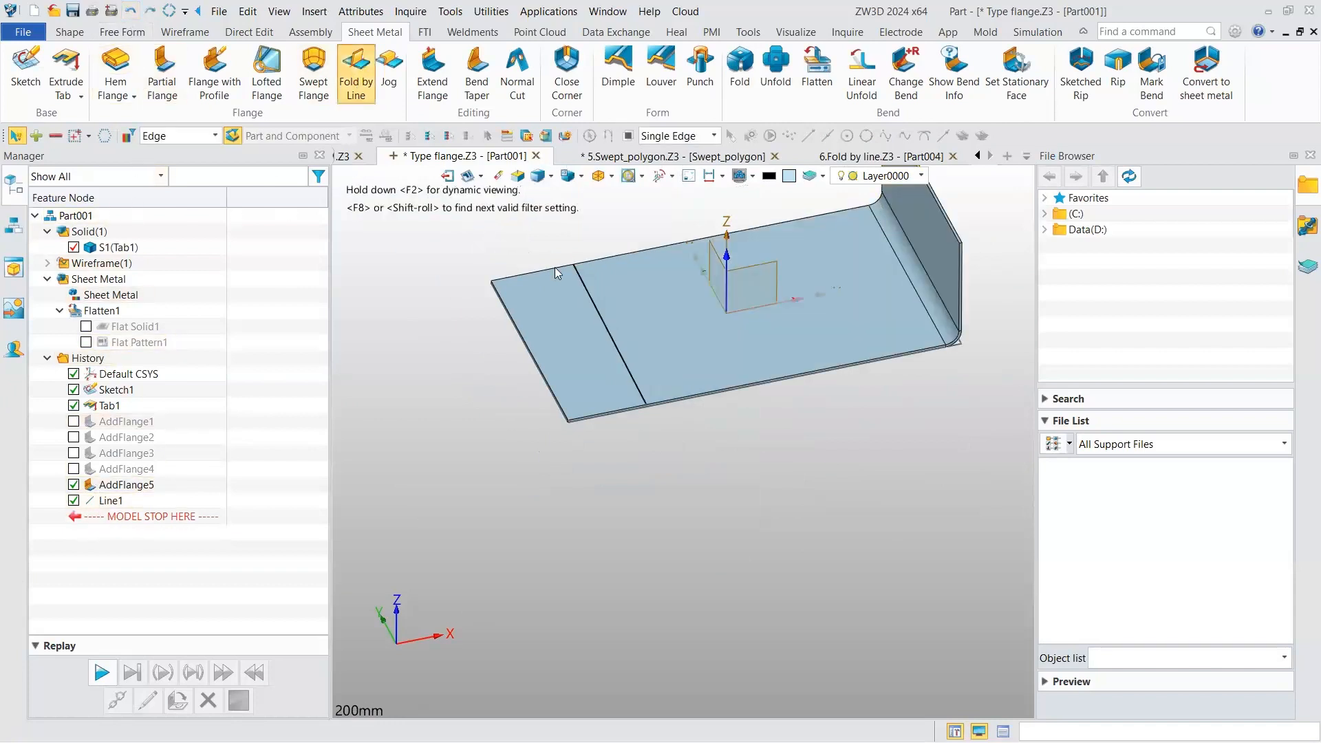
{"action": "left_click", "coordinate": [586, 289]}
{"action": "left_click", "coordinate": [645, 320]}
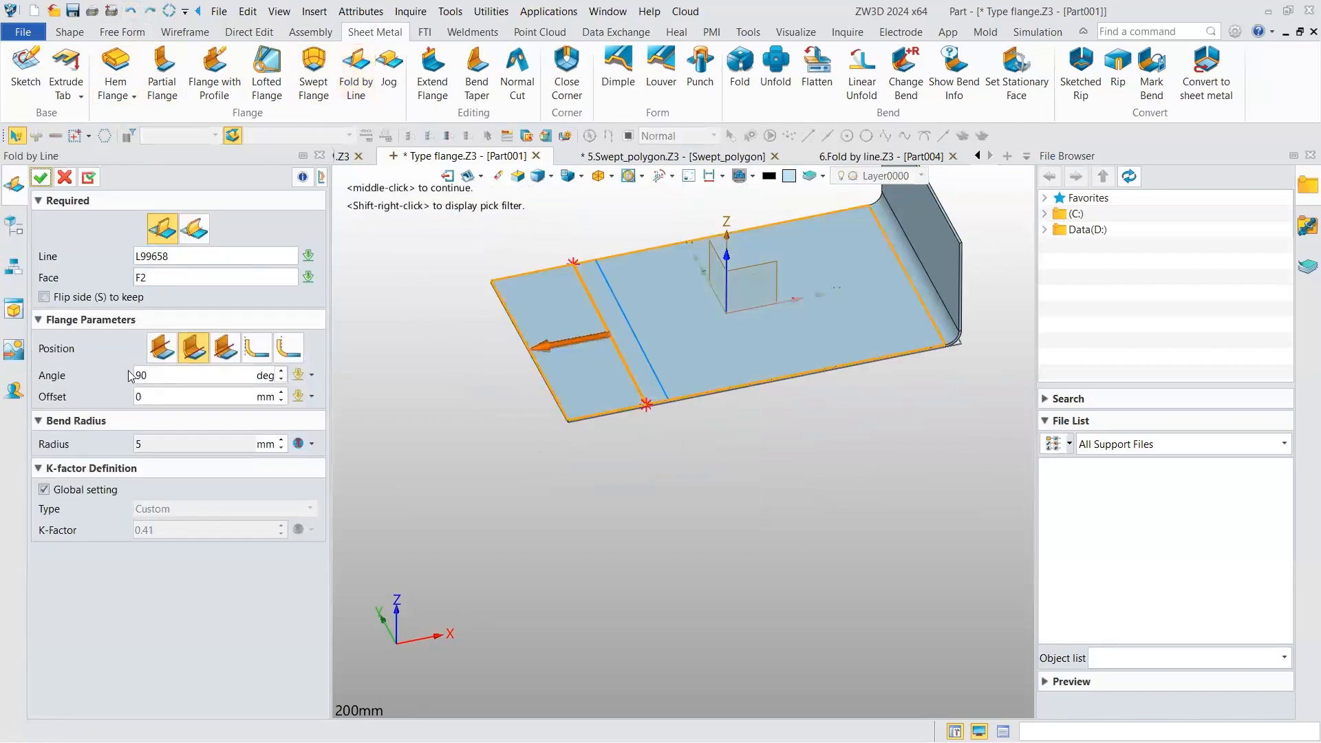
{"action": "left_click", "coordinate": [571, 343]}
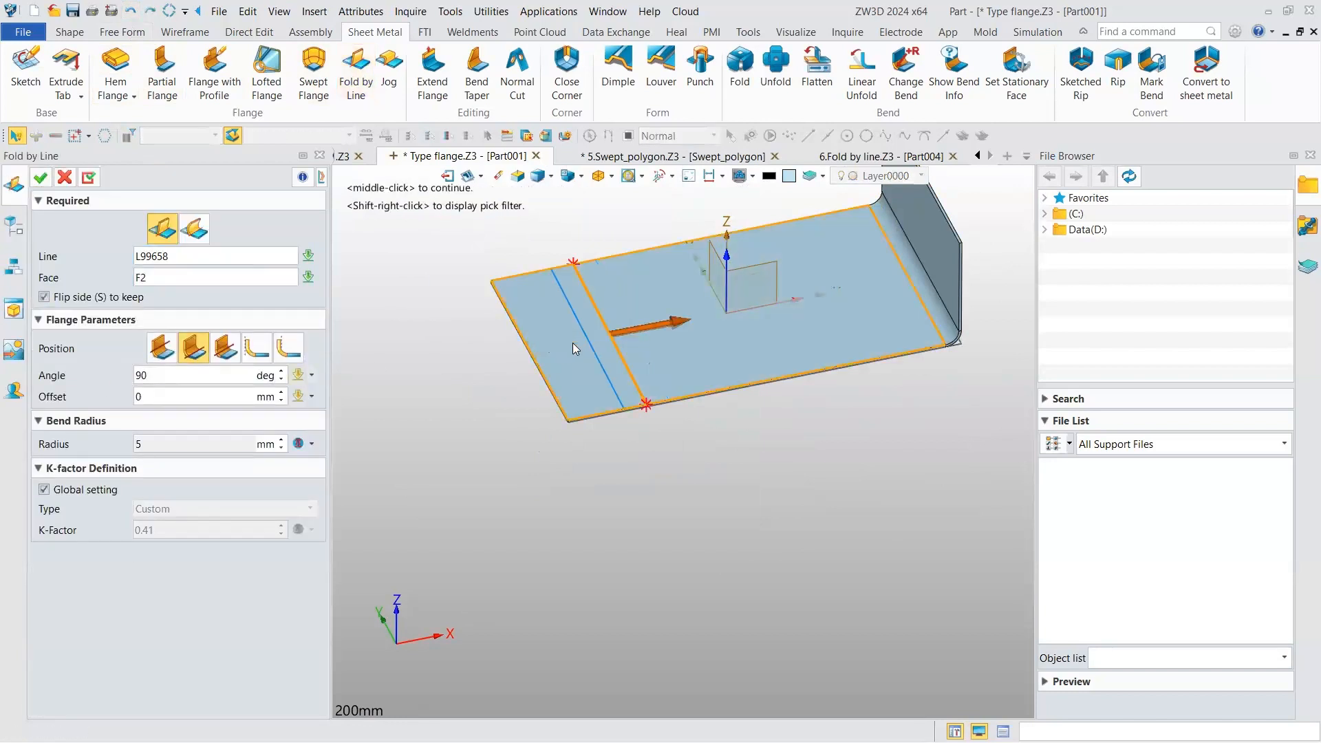
- Set the fold angle to 60 degrees and complete the fold along the drawn line
{"action": "left_click", "coordinate": [182, 375]}
{"action": "scroll", "coordinate": [182, 375], "scroll_direction": "up", "scroll_amount": 5}
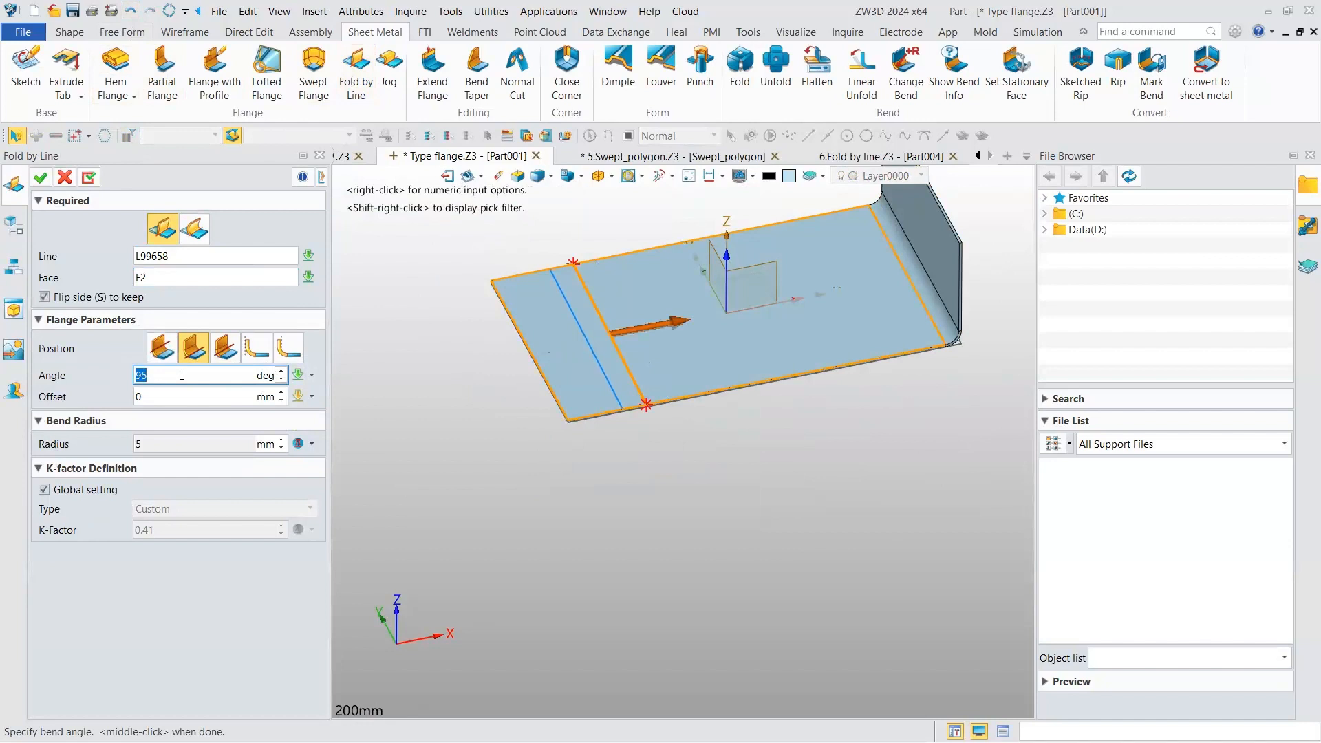
{"action": "scroll", "coordinate": [182, 375], "scroll_direction": "down", "scroll_amount": 5}
{"action": "type", "text": "60"}
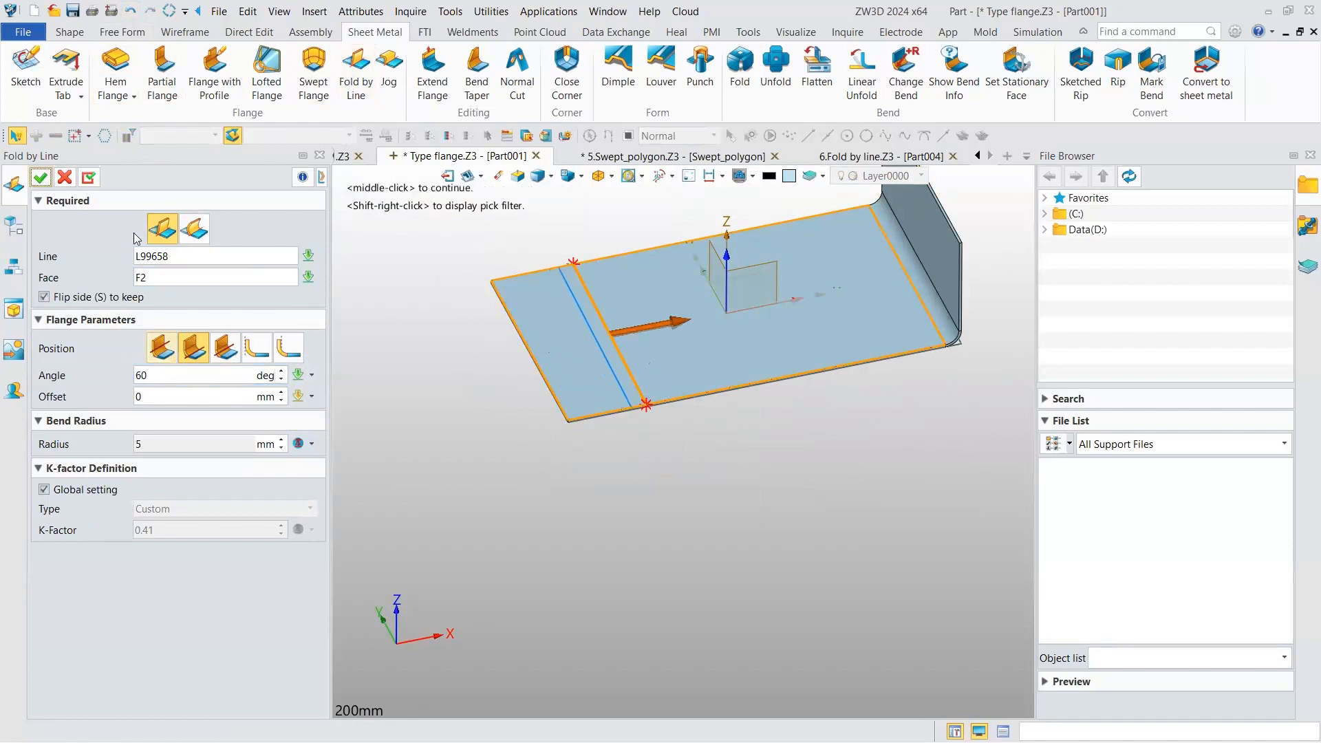
{"action": "left_click", "coordinate": [39, 178]}
{"action": "right_click_drag", "start_coordinate": [491, 368], "coordinate": [658, 342]}
{"action": "scroll", "coordinate": [661, 345], "scroll_direction": "up", "scroll_amount": 3}
{"action": "scroll", "coordinate": [658, 341], "scroll_direction": "down", "scroll_amount": 7}
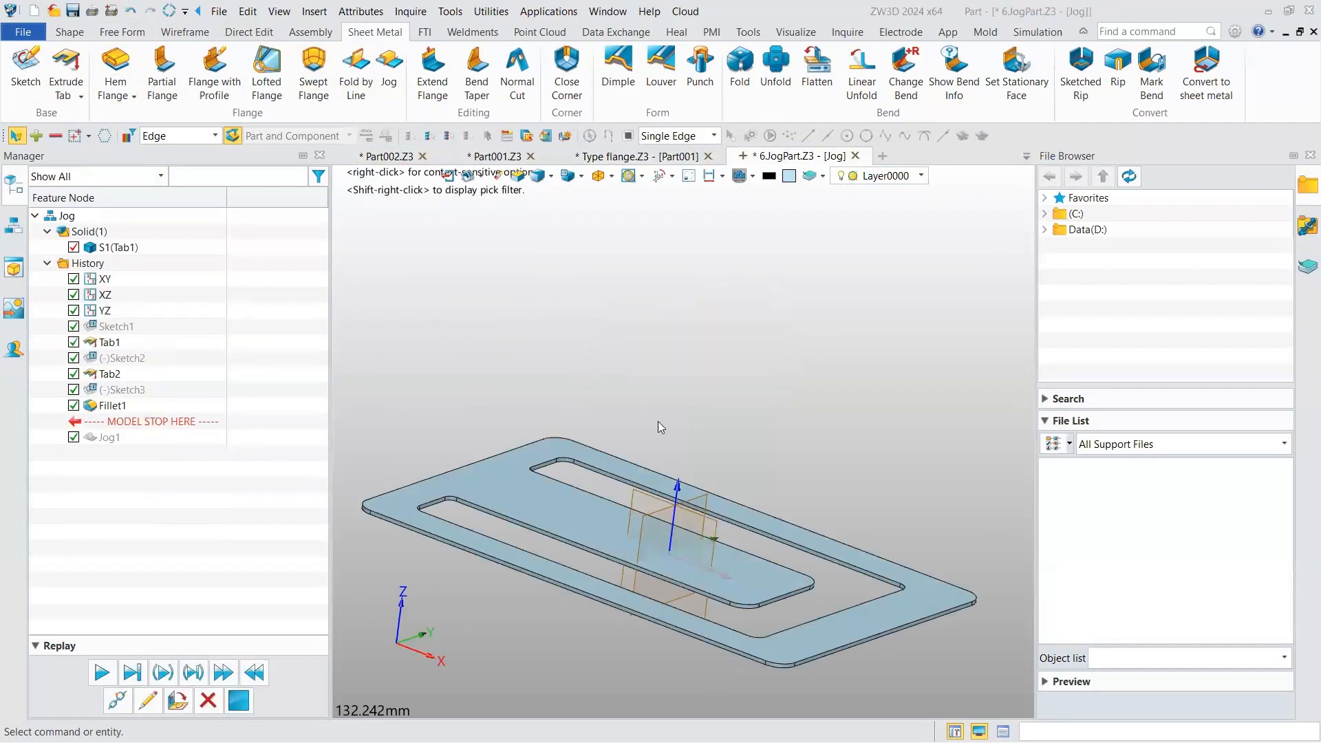
- Examine the slotted plate in 6JogPart and the sketched line across its inner tongue
{"action": "scroll", "coordinate": [712, 297], "scroll_direction": "down", "scroll_amount": 3}
{"action": "right_click_drag", "start_coordinate": [665, 418], "coordinate": [681, 523]}
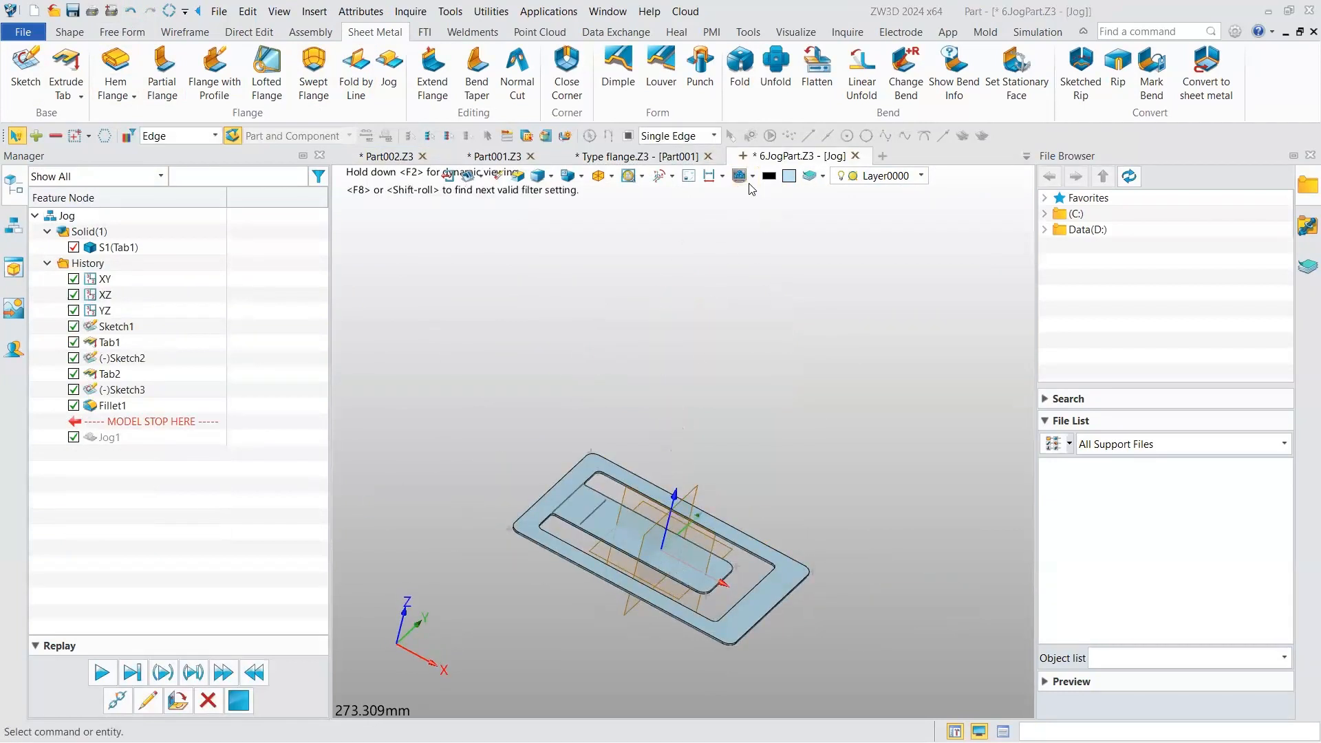
{"action": "right_click_drag", "start_coordinate": [660, 427], "coordinate": [622, 486]}
{"action": "scroll", "coordinate": [600, 516], "scroll_direction": "up", "scroll_amount": 3}
{"action": "scroll", "coordinate": [622, 486], "scroll_direction": "up", "scroll_amount": 2}
{"action": "scroll", "coordinate": [600, 534], "scroll_direction": "down", "scroll_amount": 2}
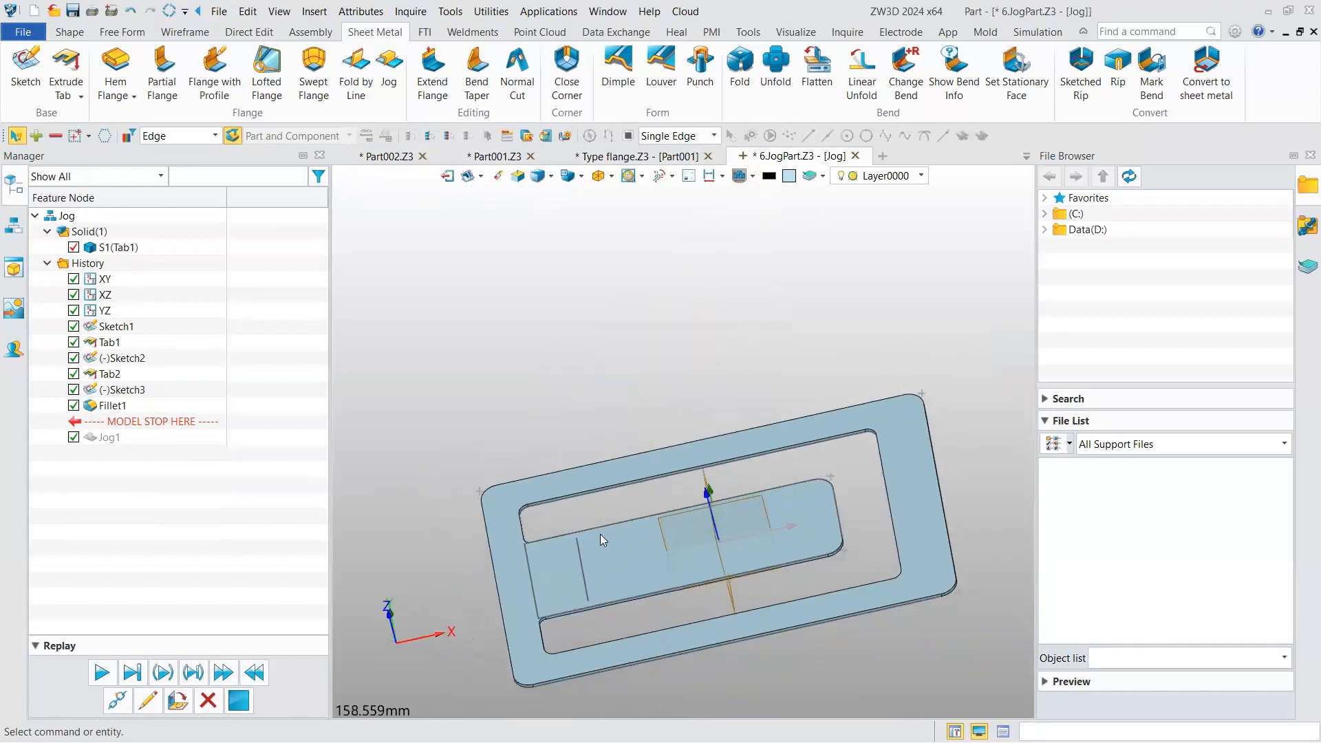
{"action": "scroll", "coordinate": [600, 534], "scroll_direction": "up", "scroll_amount": 8}
{"action": "scroll", "coordinate": [600, 537], "scroll_direction": "down", "scroll_amount": 2}
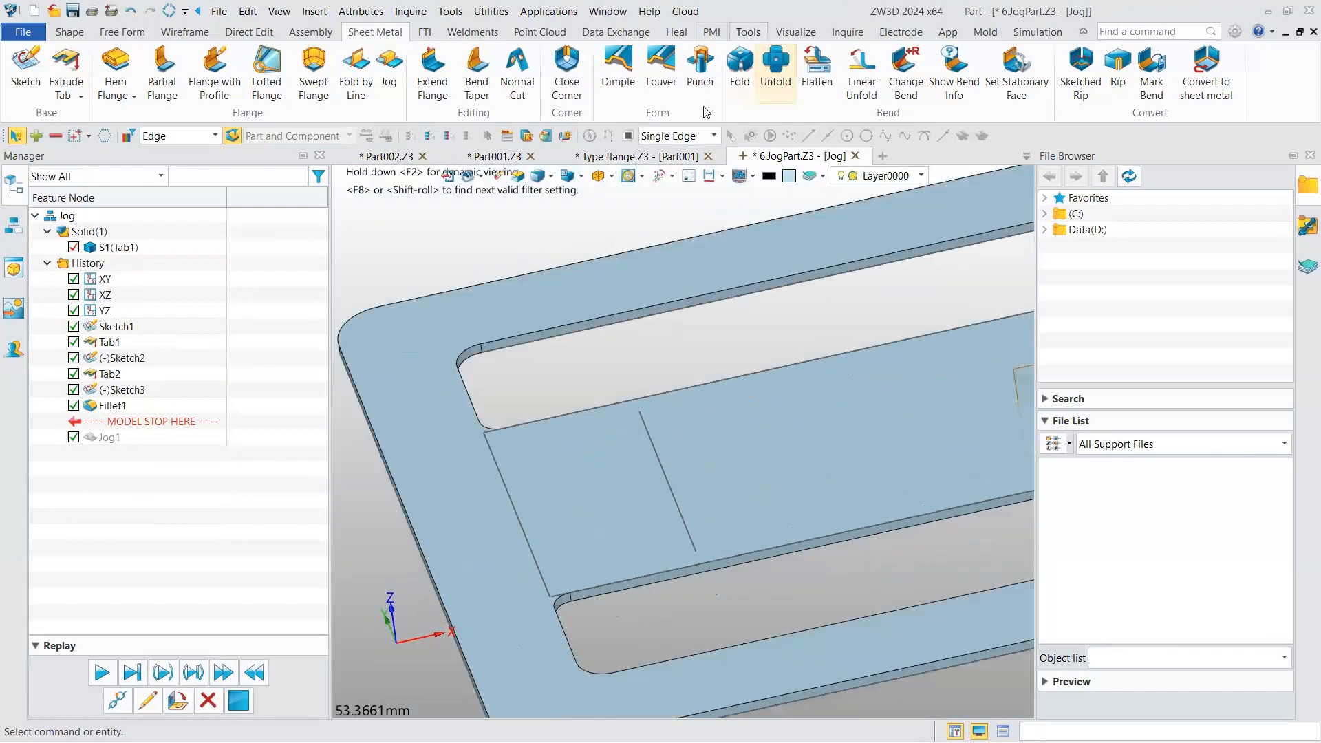
- Jog the plate's upper face along the sketched line with a 42 mm height and a 5 mm bend radius, keeping the projected length
{"action": "left_click", "coordinate": [389, 76]}
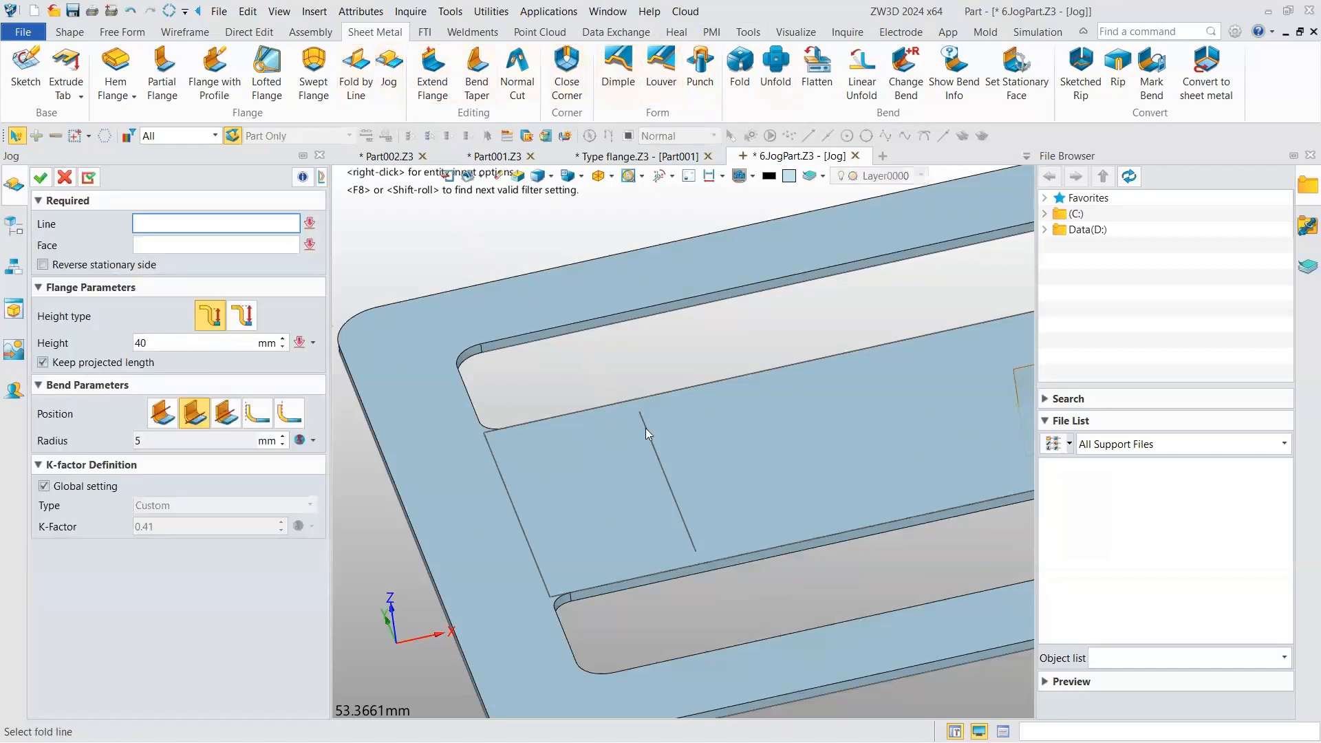
{"action": "left_click", "coordinate": [665, 457]}
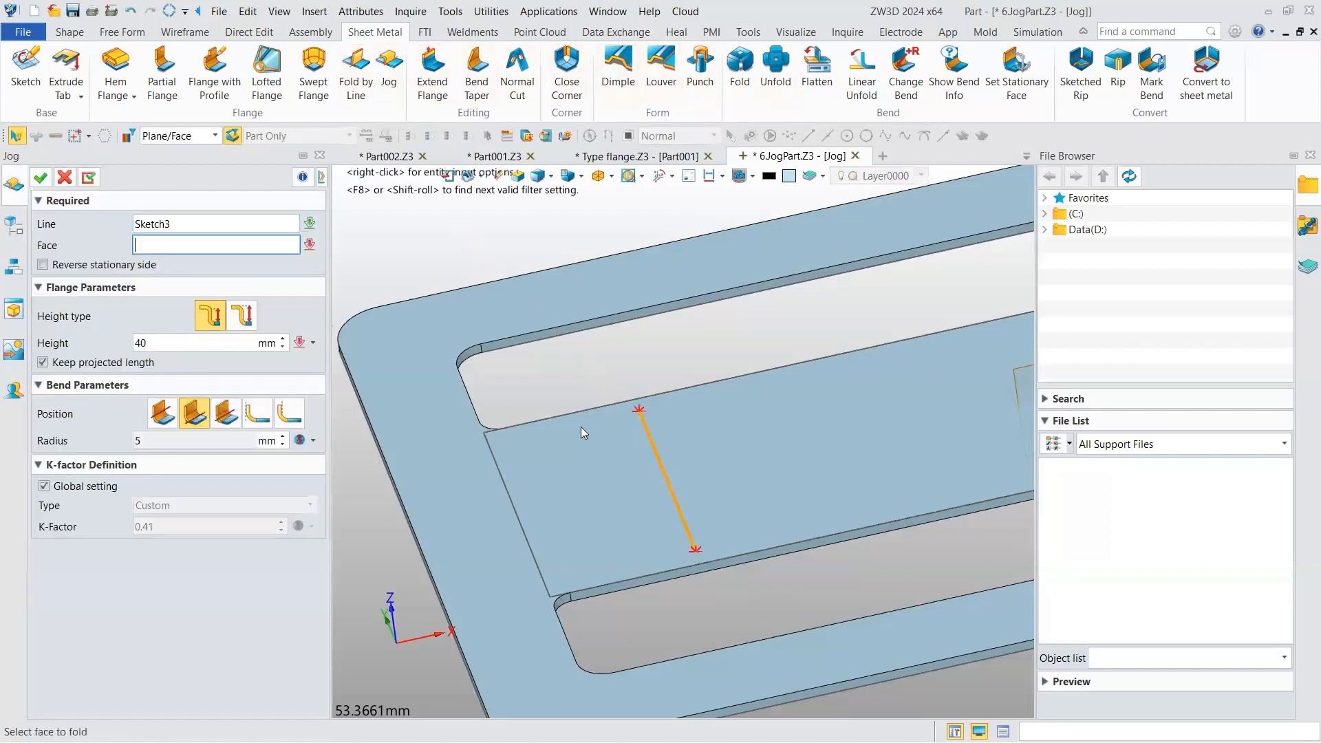
{"action": "left_click", "coordinate": [602, 461]}
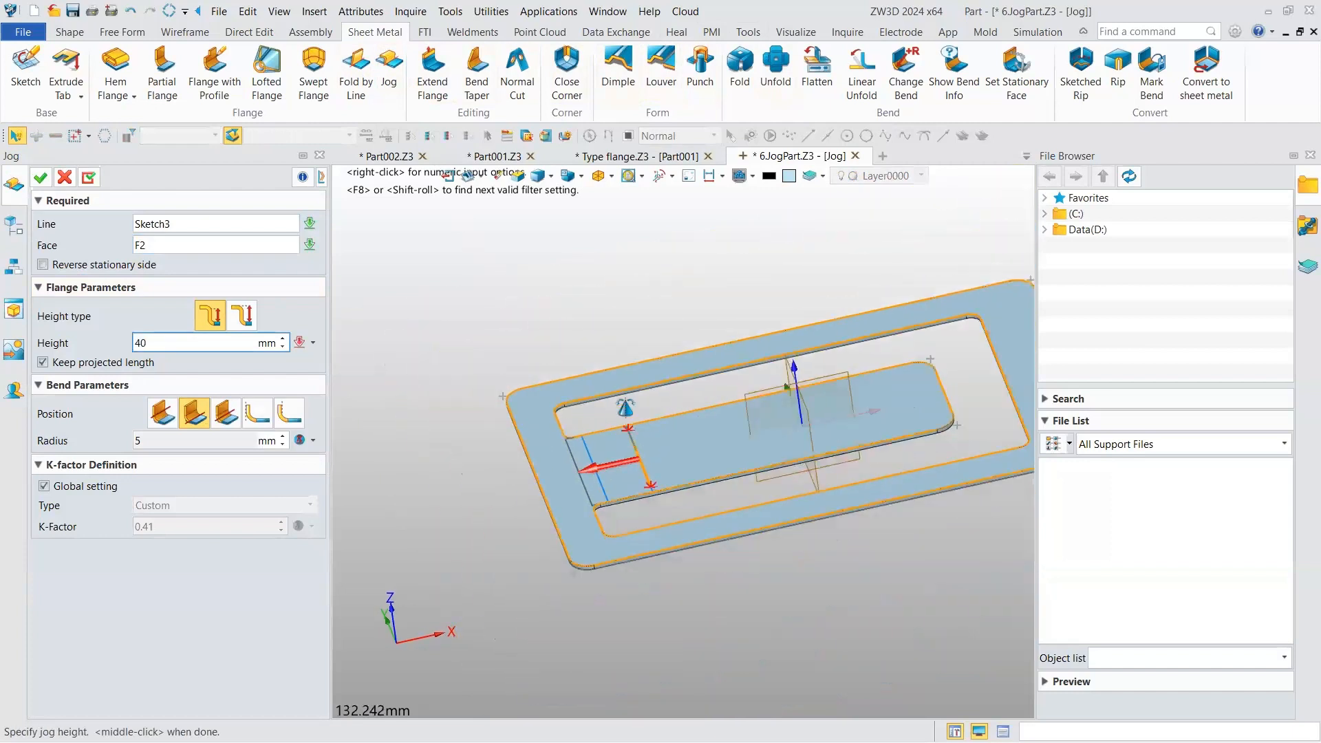
{"action": "left_click", "coordinate": [159, 337]}
{"action": "scroll", "coordinate": [162, 338], "scroll_direction": "up", "scroll_amount": 1}
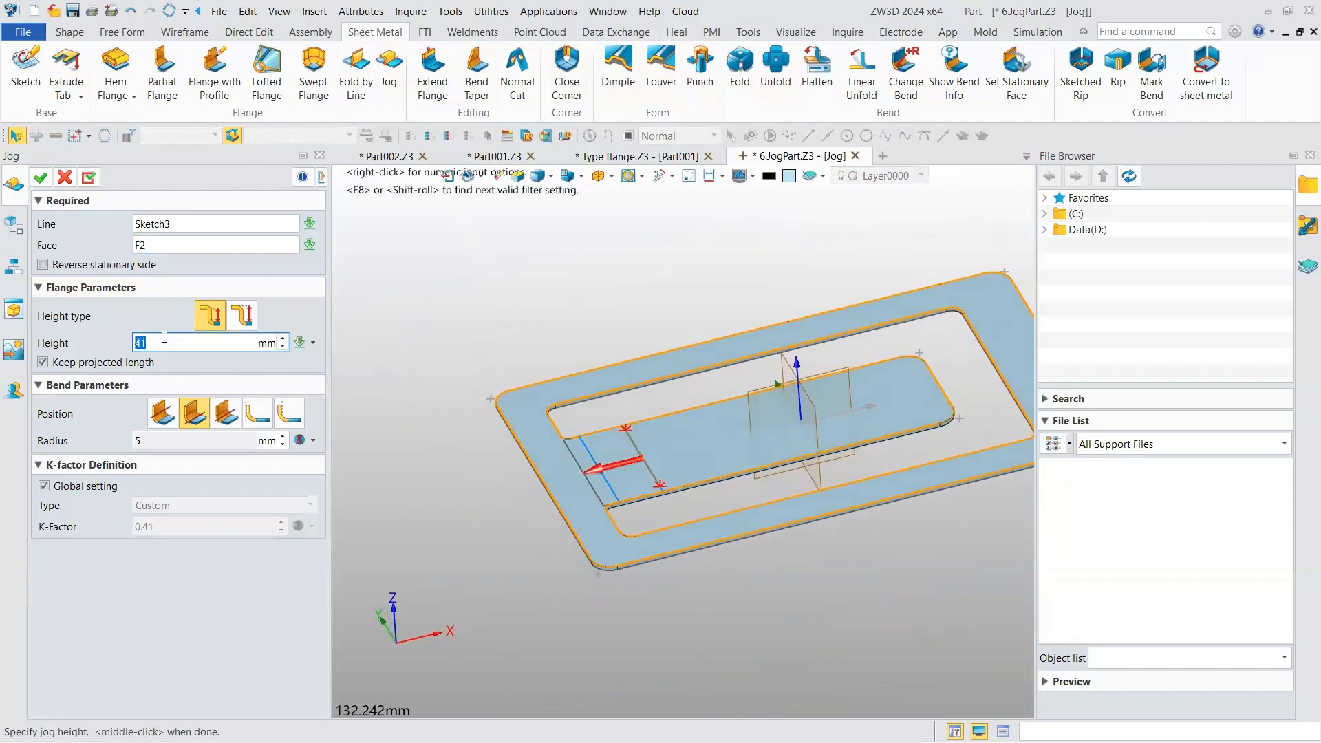
{"action": "left_click", "coordinate": [88, 179]}
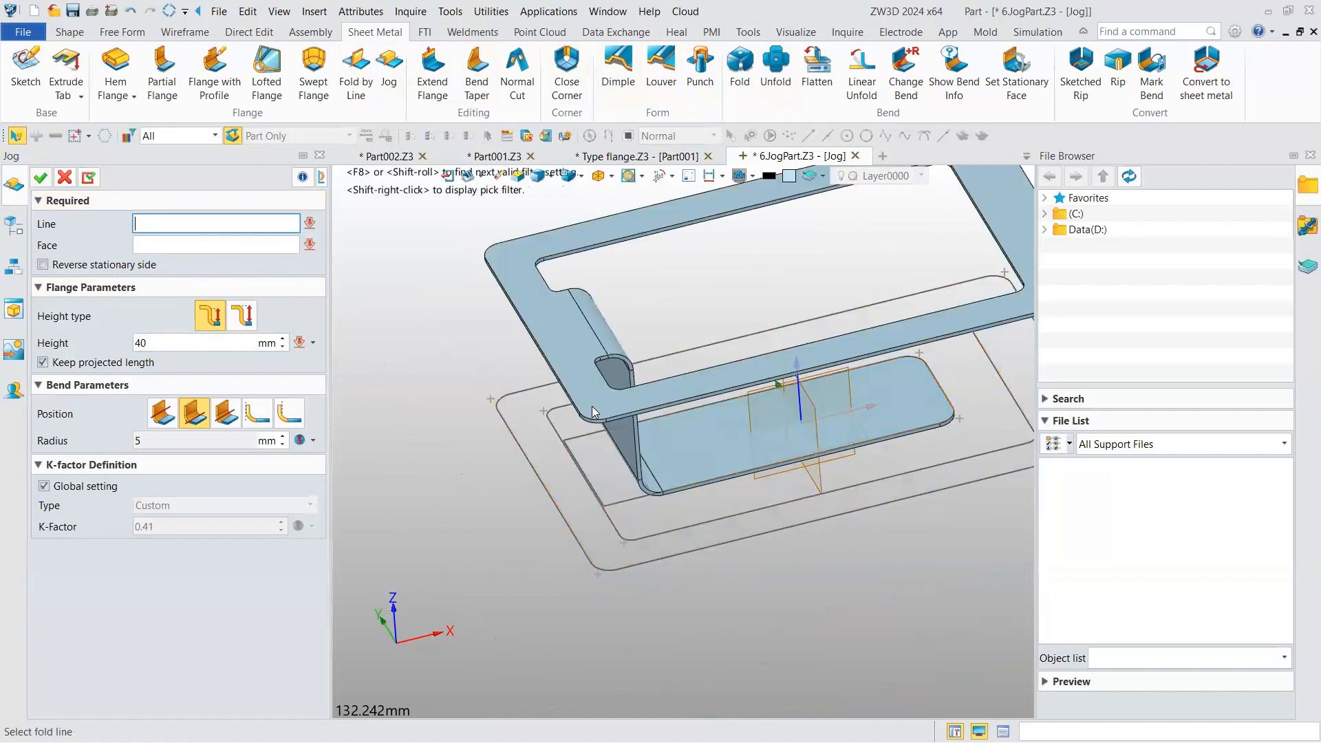
{"action": "mouse_move", "coordinate": [576, 414]}
{"action": "right_mouse_down"}
{"action": "mouse_move", "coordinate": [502, 357]}
{"action": "mouse_move", "coordinate": [205, 336]}
{"action": "mouse_move", "coordinate": [569, 366]}
{"action": "right_mouse_up"}
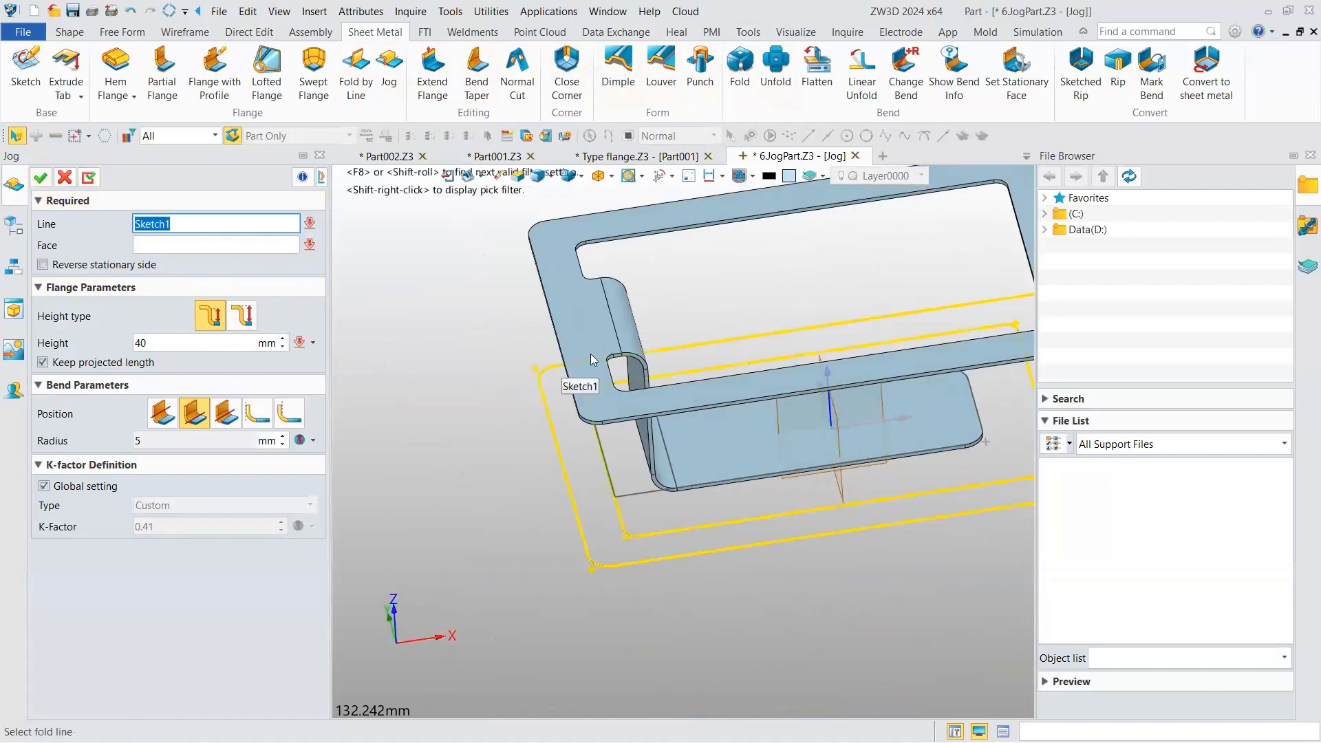
{"action": "mouse_move", "coordinate": [678, 349]}
{"action": "right_mouse_down"}
{"action": "mouse_move", "coordinate": [681, 336]}
{"action": "mouse_move", "coordinate": [657, 333]}
{"action": "mouse_move", "coordinate": [630, 366]}
{"action": "mouse_move", "coordinate": [626, 313]}
{"action": "mouse_move", "coordinate": [643, 340]}
{"action": "right_mouse_up"}
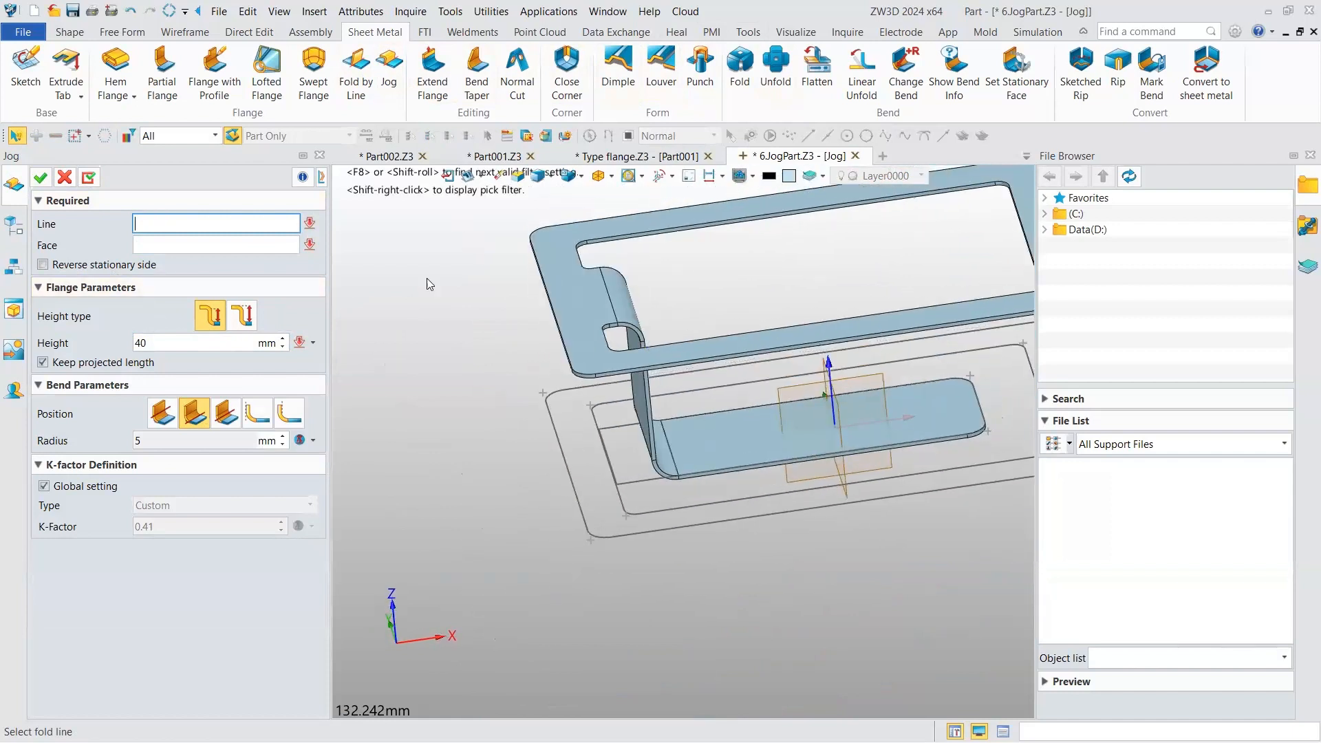
{"action": "left_click", "coordinate": [67, 177]}
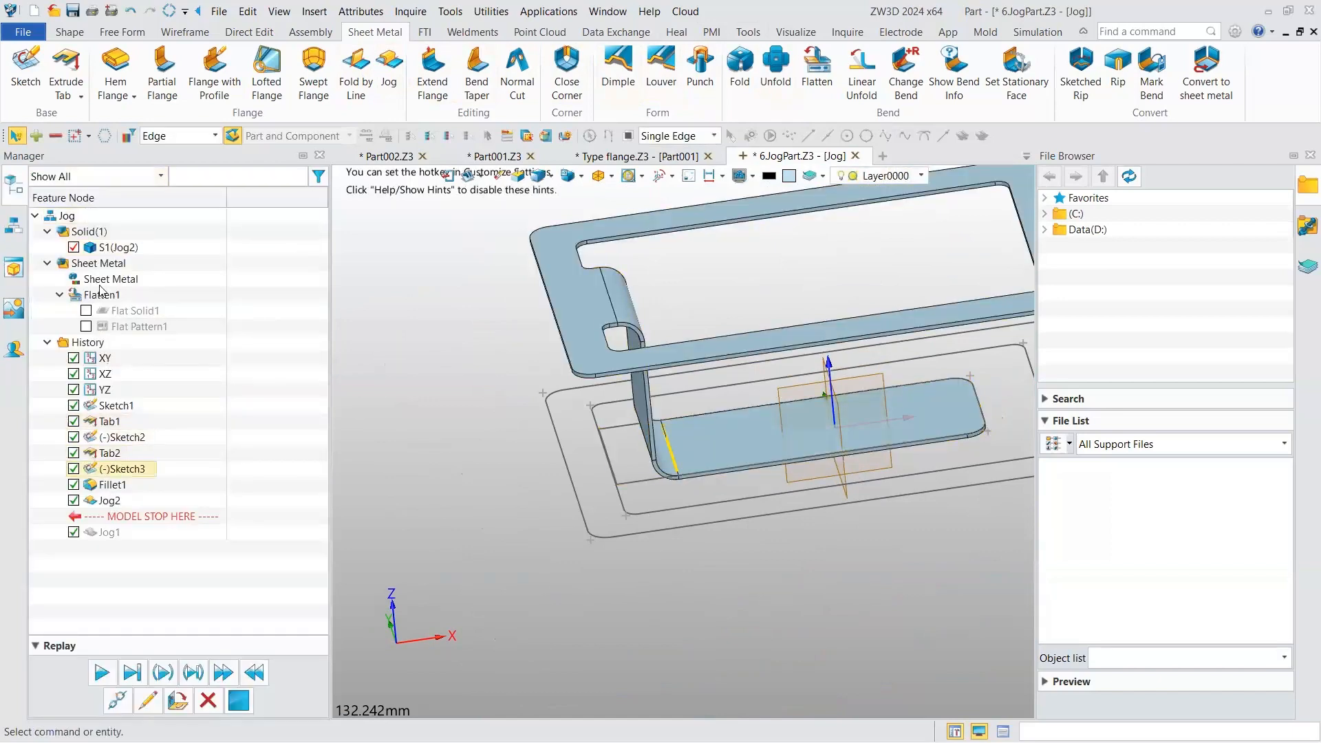
- Edit the new jog to reverse its stationary side, so the inner tongue is raised instead of the outer frame
{"action": "double_click", "coordinate": [109, 501]}
{"action": "left_click", "coordinate": [40, 178]}
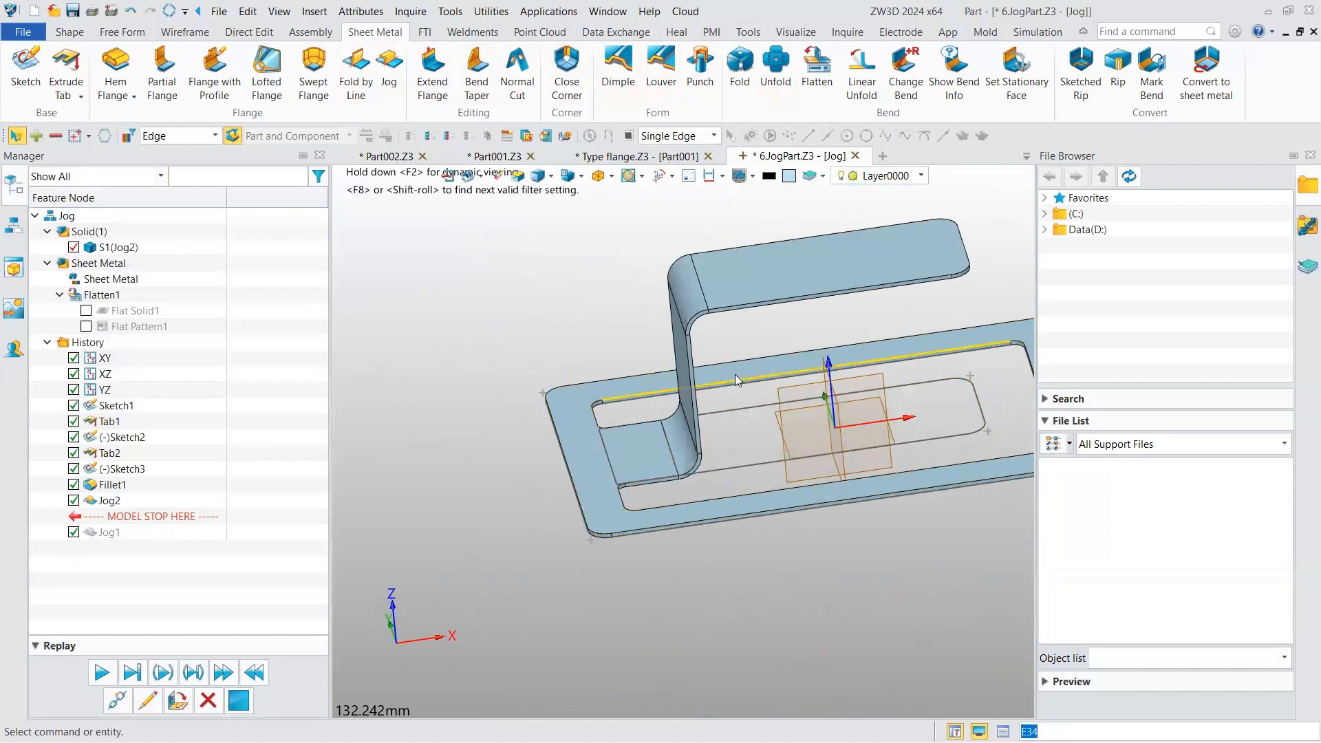
{"action": "right_click_drag", "start_coordinate": [735, 375], "coordinate": [710, 347]}
{"action": "scroll", "coordinate": [723, 323], "scroll_direction": "down", "scroll_amount": 2}
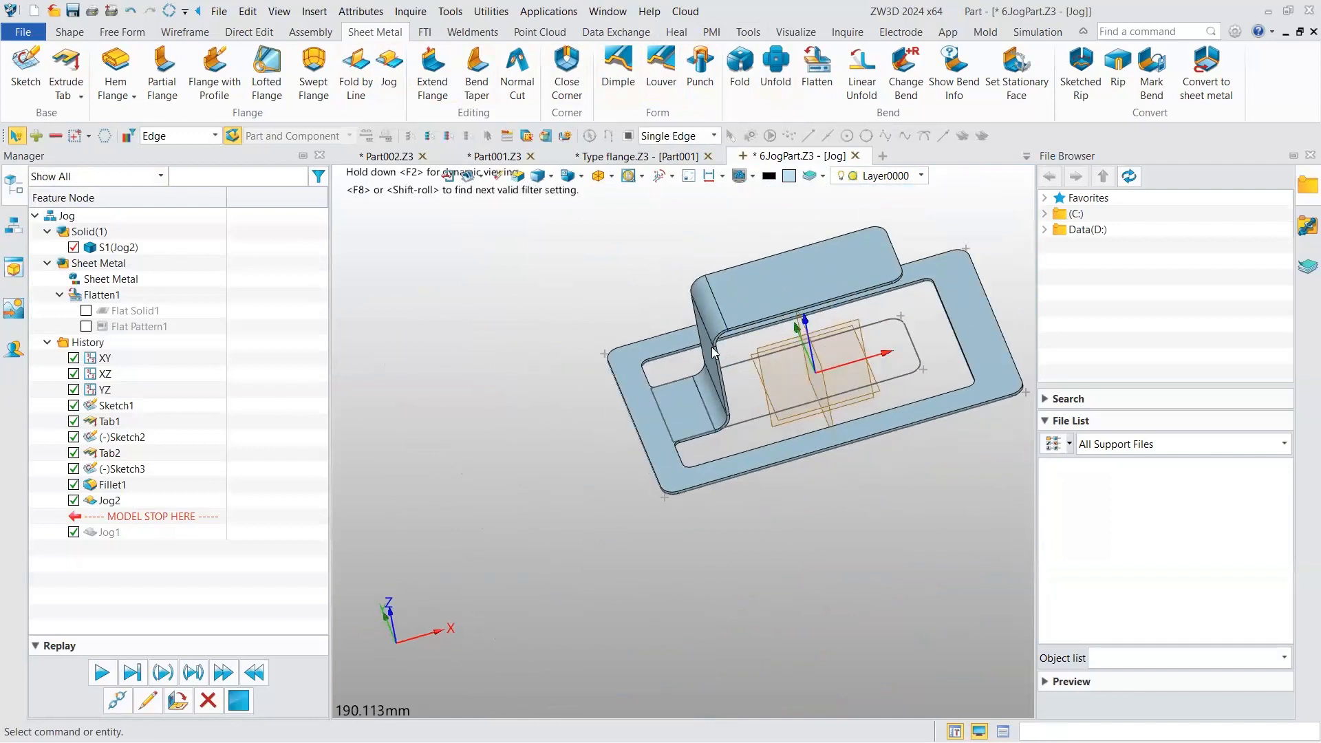
- Examine the two bends and the raised tongue of the jog
{"action": "right_click_drag", "start_coordinate": [688, 433], "coordinate": [678, 393]}
{"action": "scroll", "coordinate": [678, 419], "scroll_direction": "up", "scroll_amount": 1}
{"action": "scroll", "coordinate": [678, 419], "scroll_direction": "up", "scroll_amount": 2}
{"action": "scroll", "coordinate": [683, 392], "scroll_direction": "down", "scroll_amount": 3}
{"action": "scroll", "coordinate": [677, 407], "scroll_direction": "up", "scroll_amount": 1}
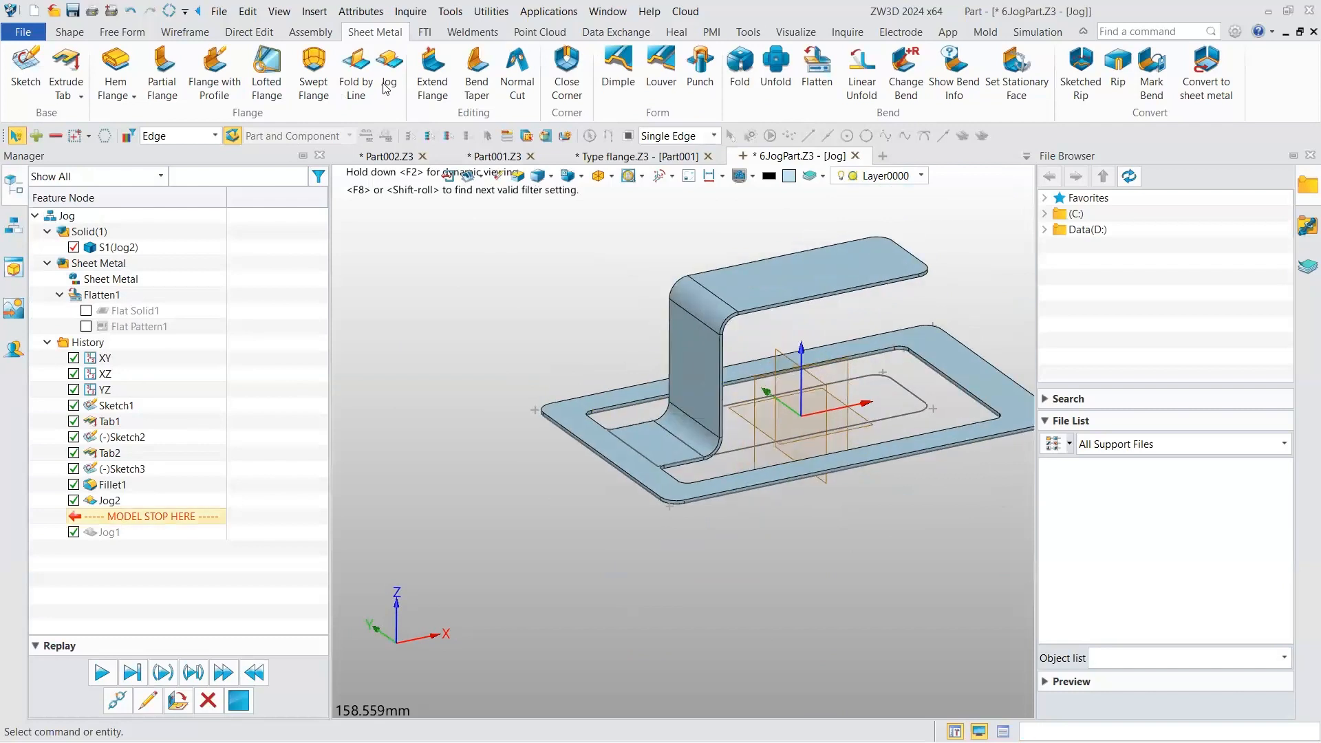
{"action": "scroll", "coordinate": [659, 352], "scroll_direction": "up", "scroll_amount": 3}
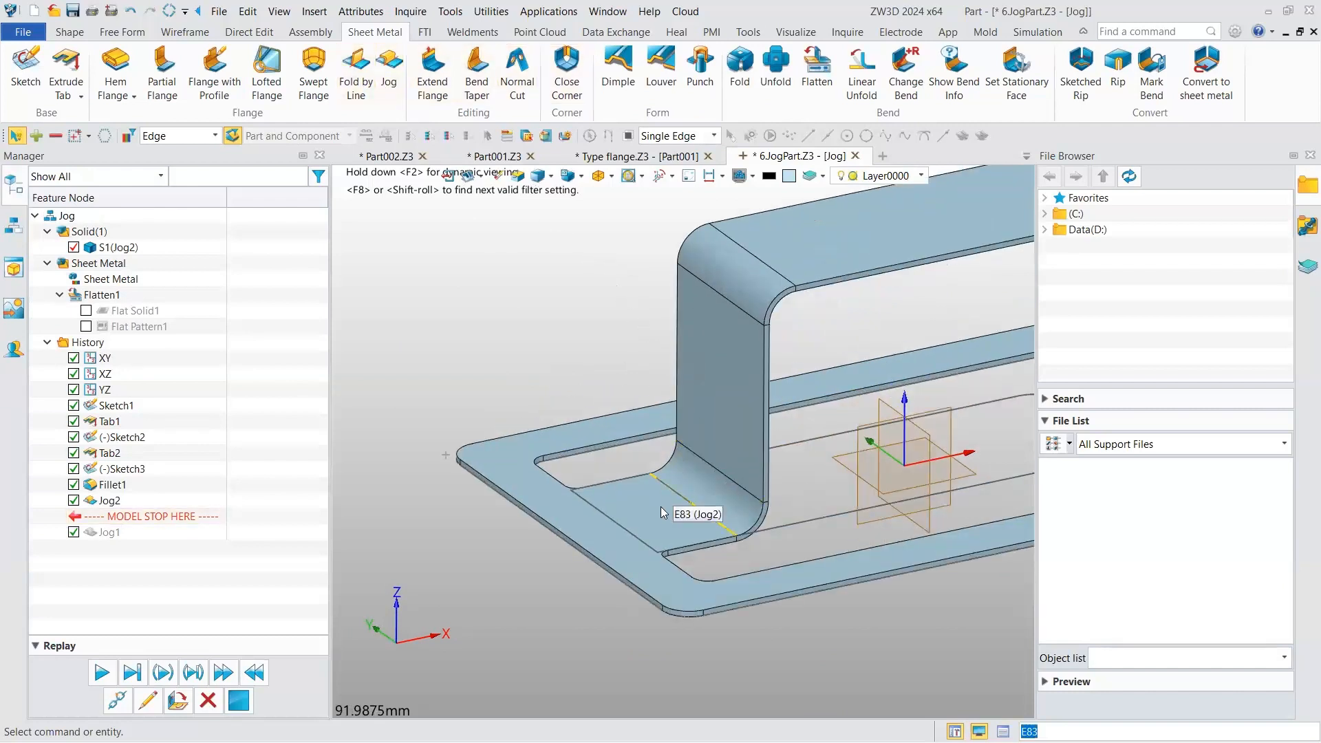
{"action": "scroll", "coordinate": [767, 303], "scroll_direction": "down", "scroll_amount": 3}
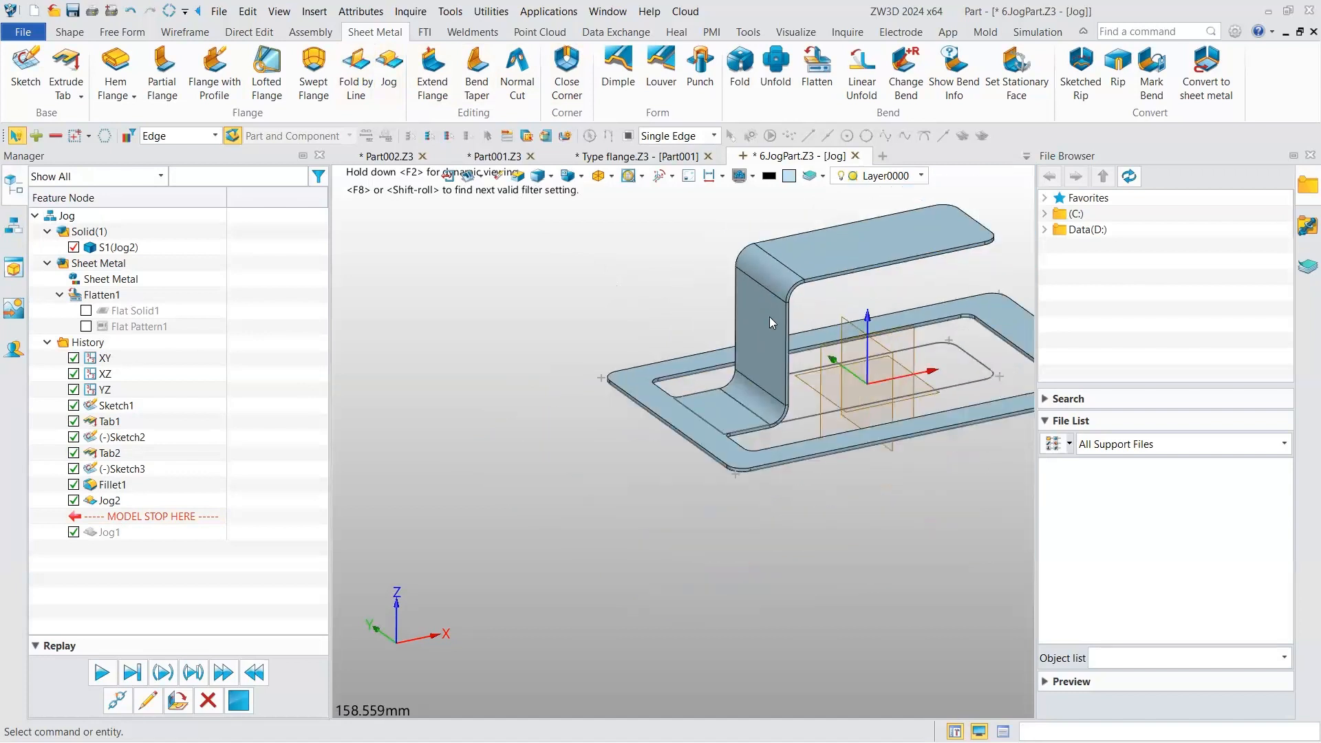
{"action": "middle_click_drag", "start_coordinate": [770, 317], "coordinate": [778, 384]}
{"action": "right_click_drag", "start_coordinate": [778, 384], "coordinate": [783, 383]}
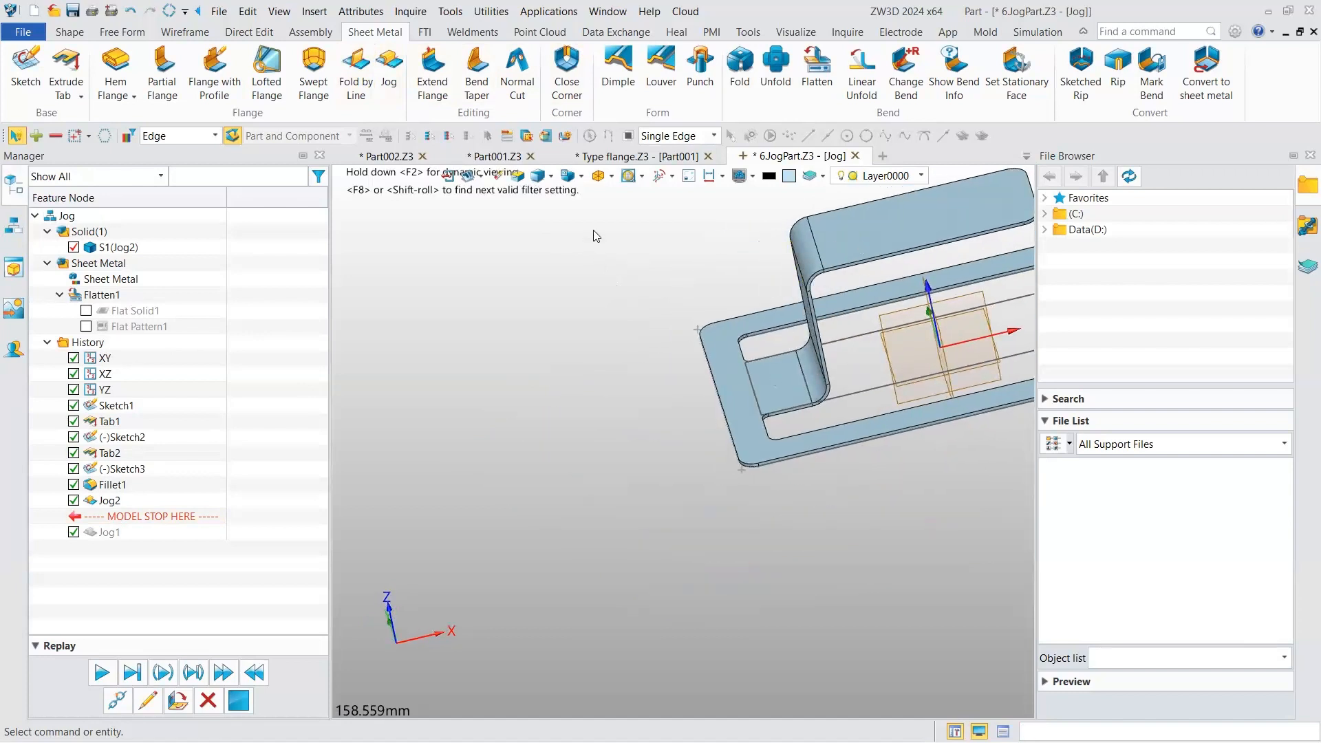
- Compare the single fold in the Type flange part with the double bend in 6JogPart
{"action": "left_click", "coordinate": [665, 159]}
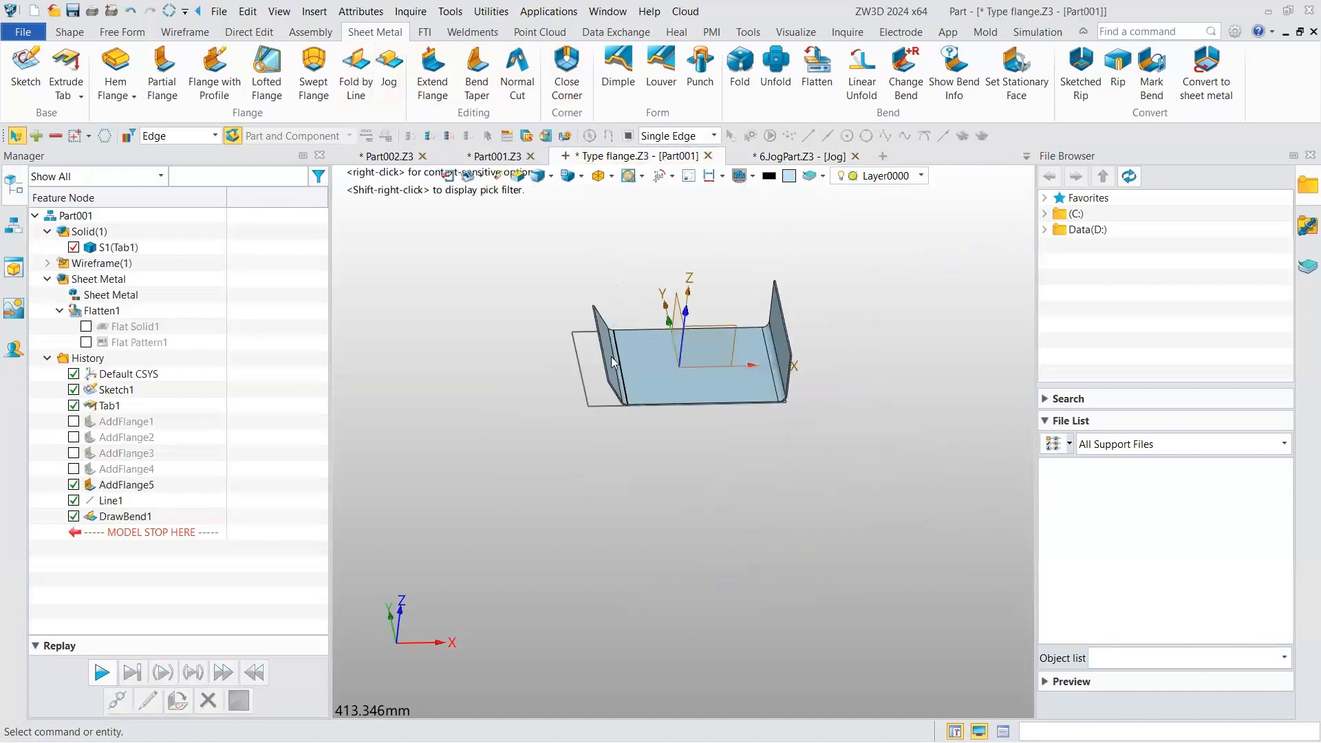
{"action": "scroll", "coordinate": [614, 356], "scroll_direction": "up", "scroll_amount": 5}
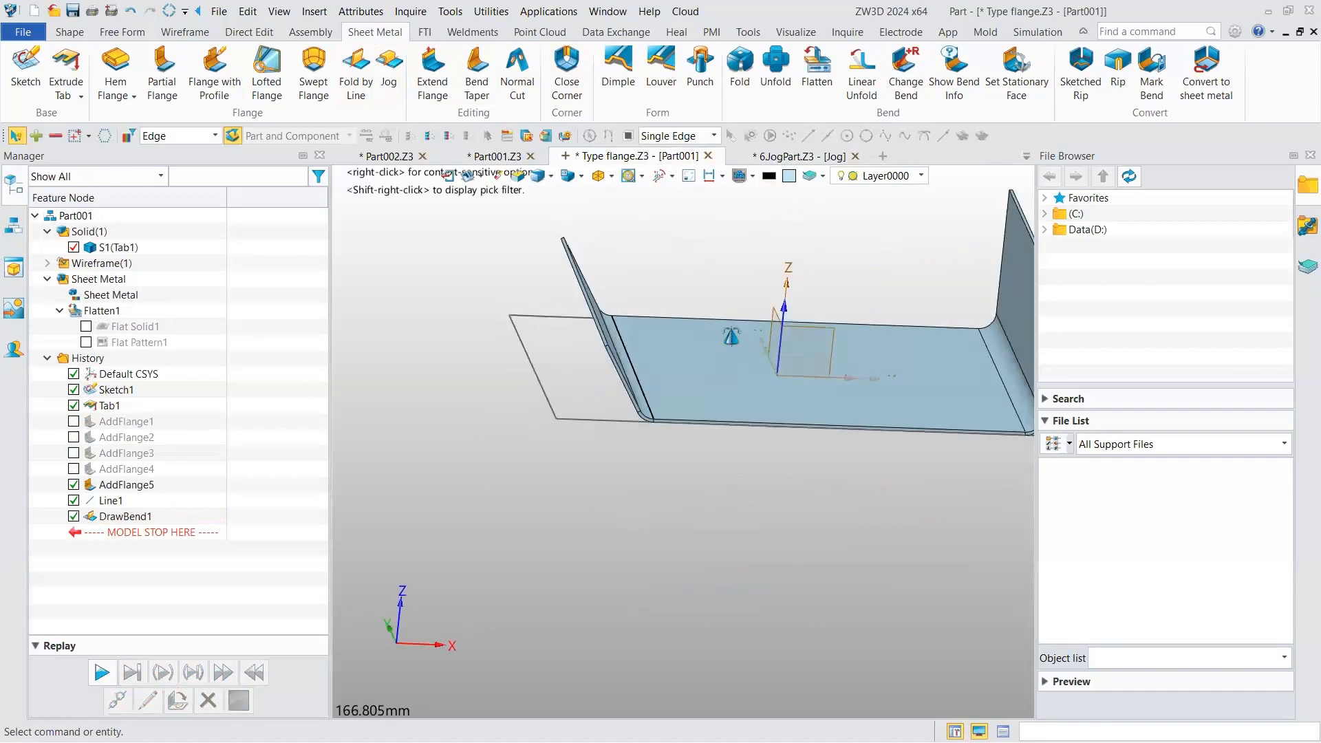
{"action": "left_click", "coordinate": [797, 157]}
{"action": "right_click_drag", "start_coordinate": [764, 386], "coordinate": [793, 366]}
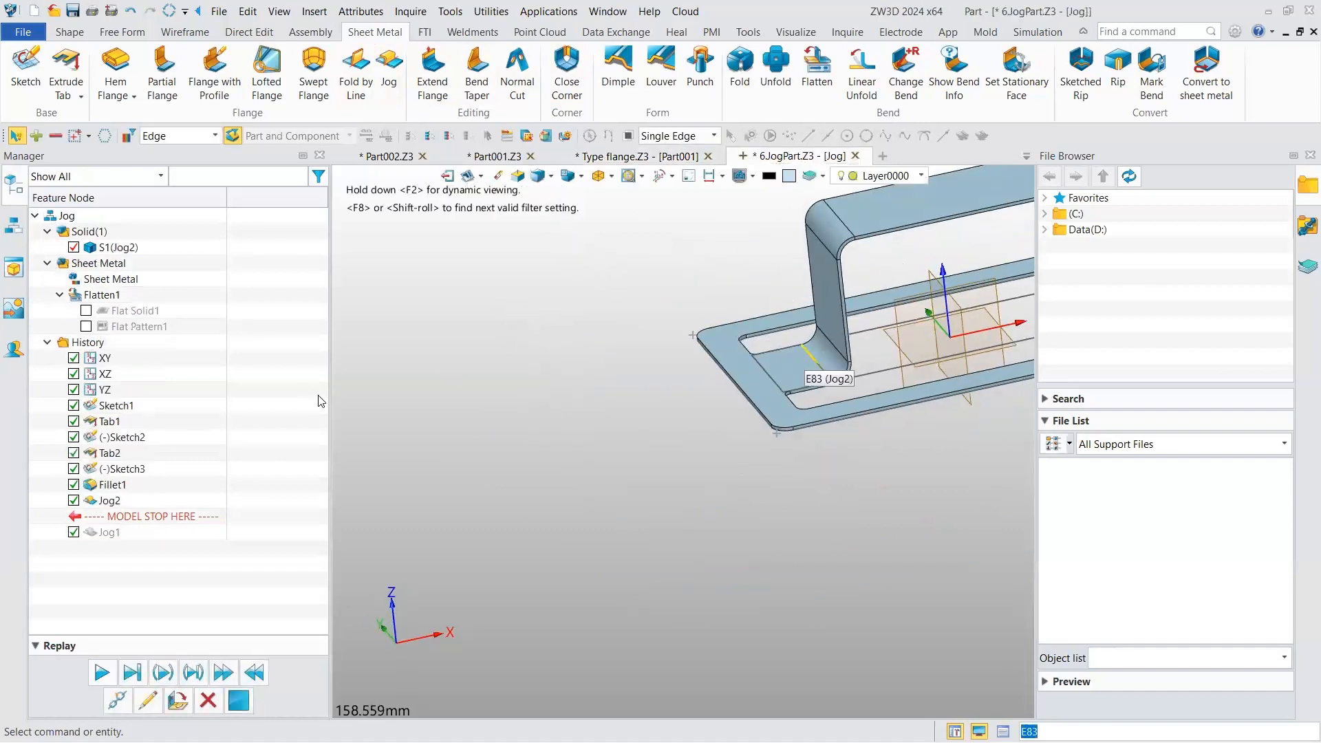
{"action": "scroll", "coordinate": [793, 366], "scroll_direction": "down", "scroll_amount": 1}
- Reopen the new jog's definition and review the input options for its bend radius without changing anything
{"action": "left_click", "coordinate": [111, 503]}
{"action": "left_click", "coordinate": [122, 467]}
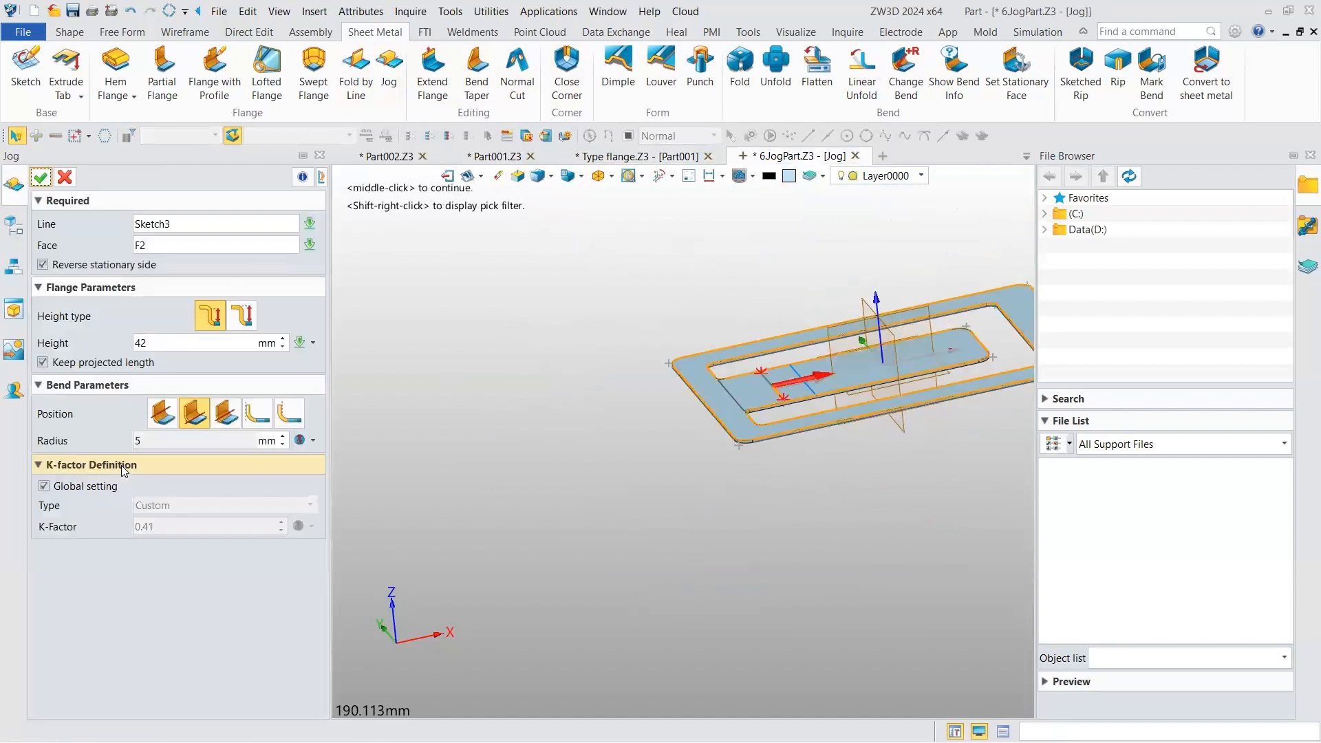
{"action": "left_click", "coordinate": [314, 440]}
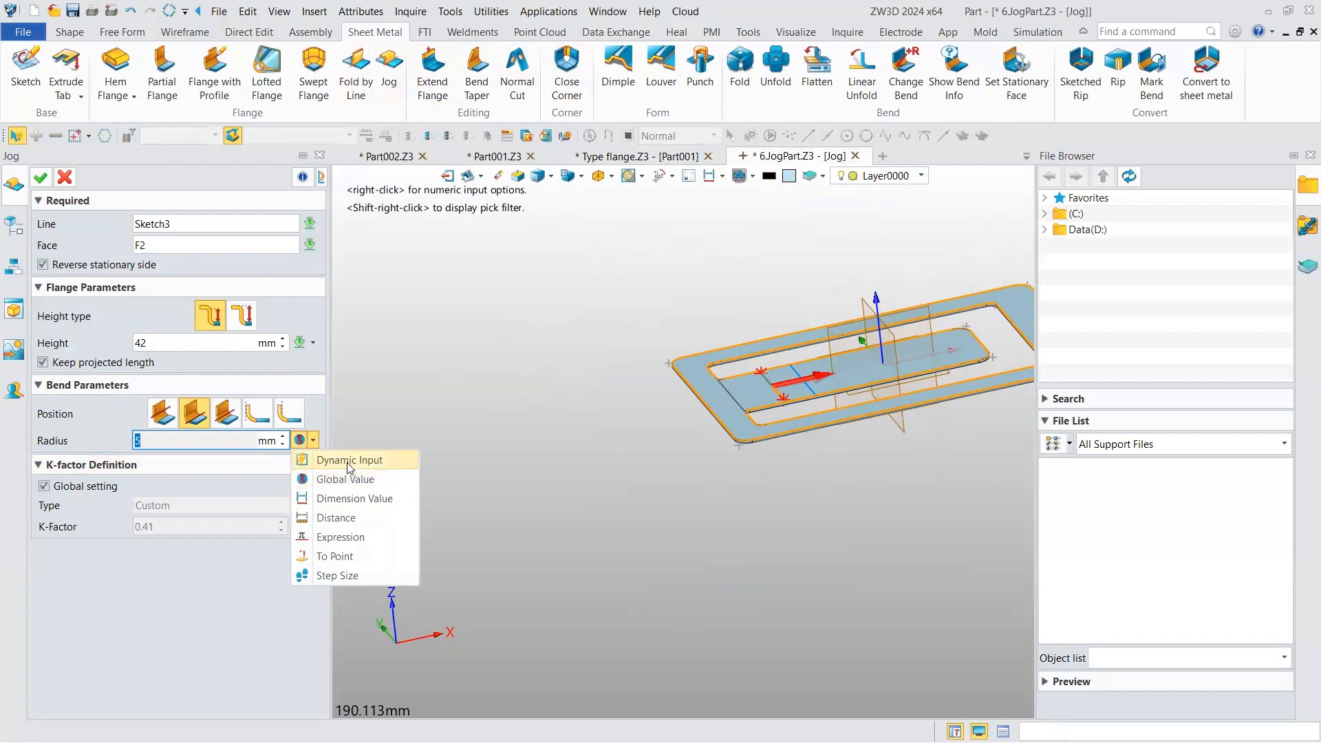
{"action": "left_click", "coordinate": [232, 435]}
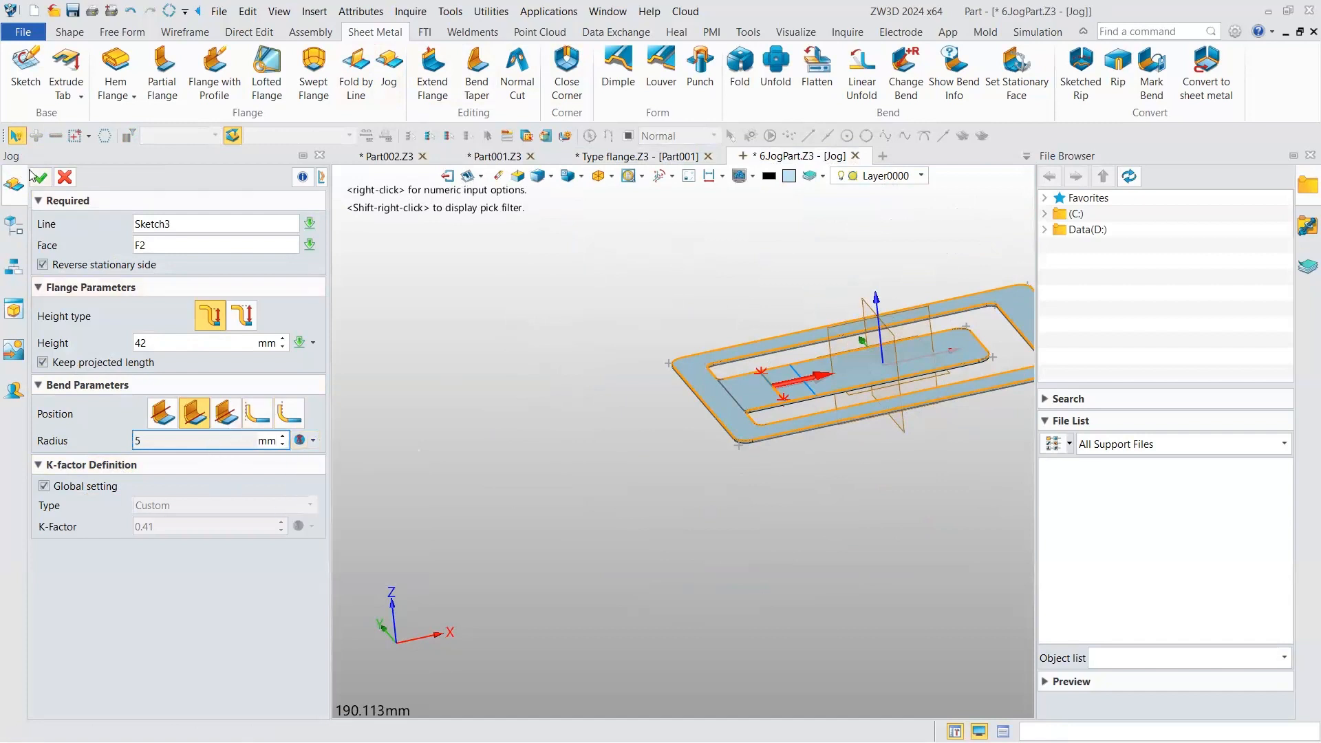
{"action": "left_click", "coordinate": [60, 177]}
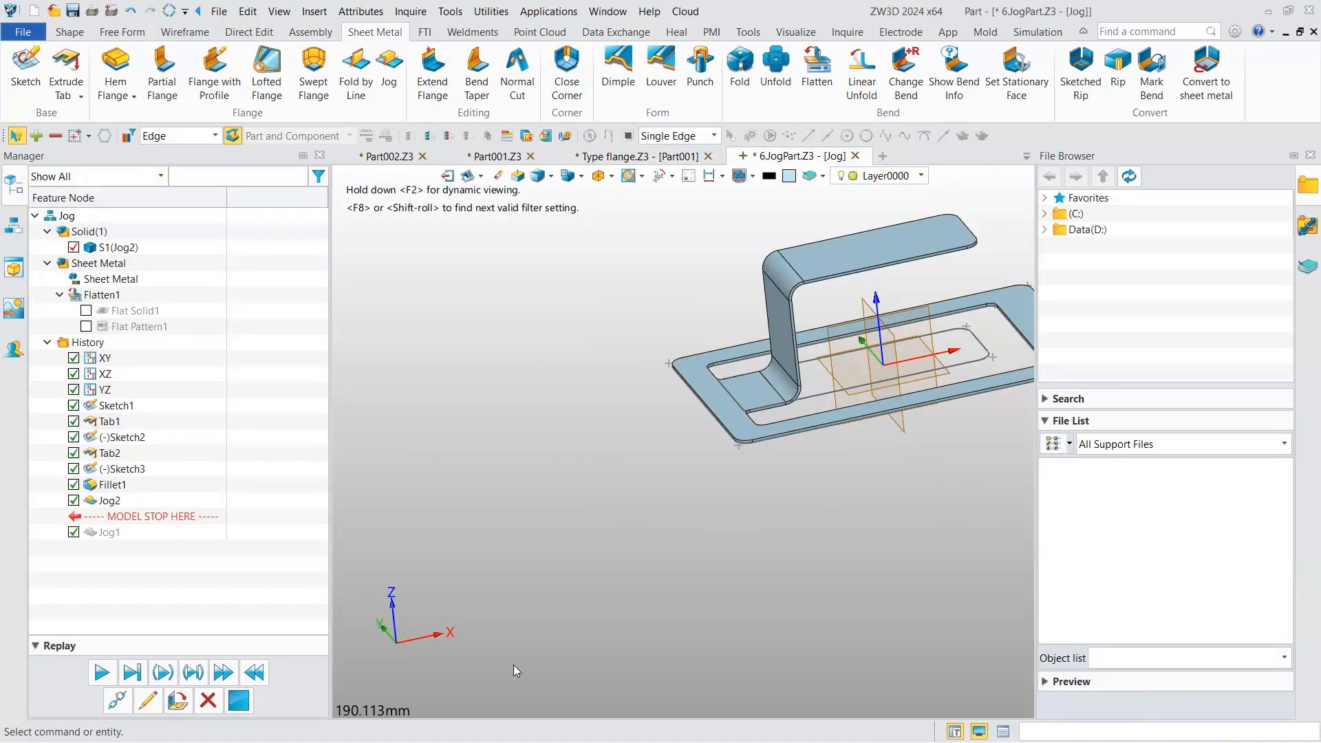
{"action": "key", "text": "alt+Tab"}
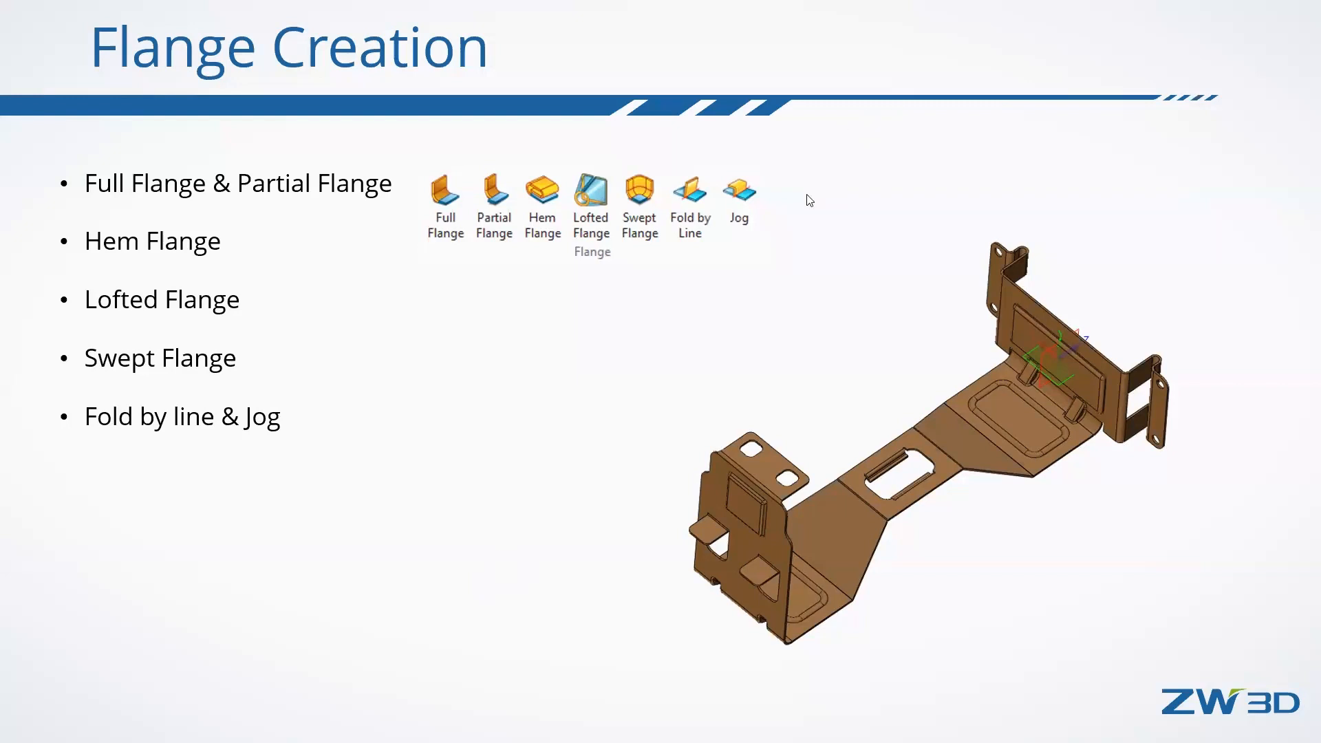
{"action": "key", "text": "Right"}
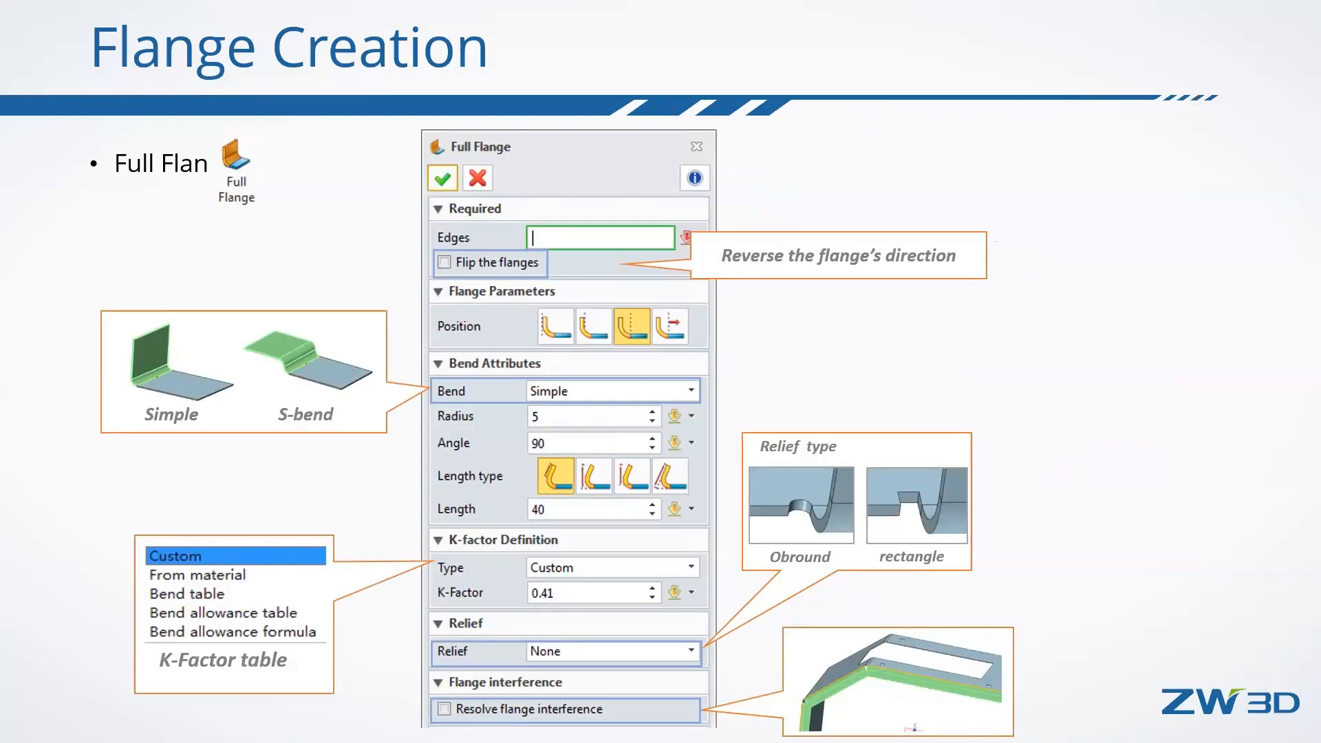
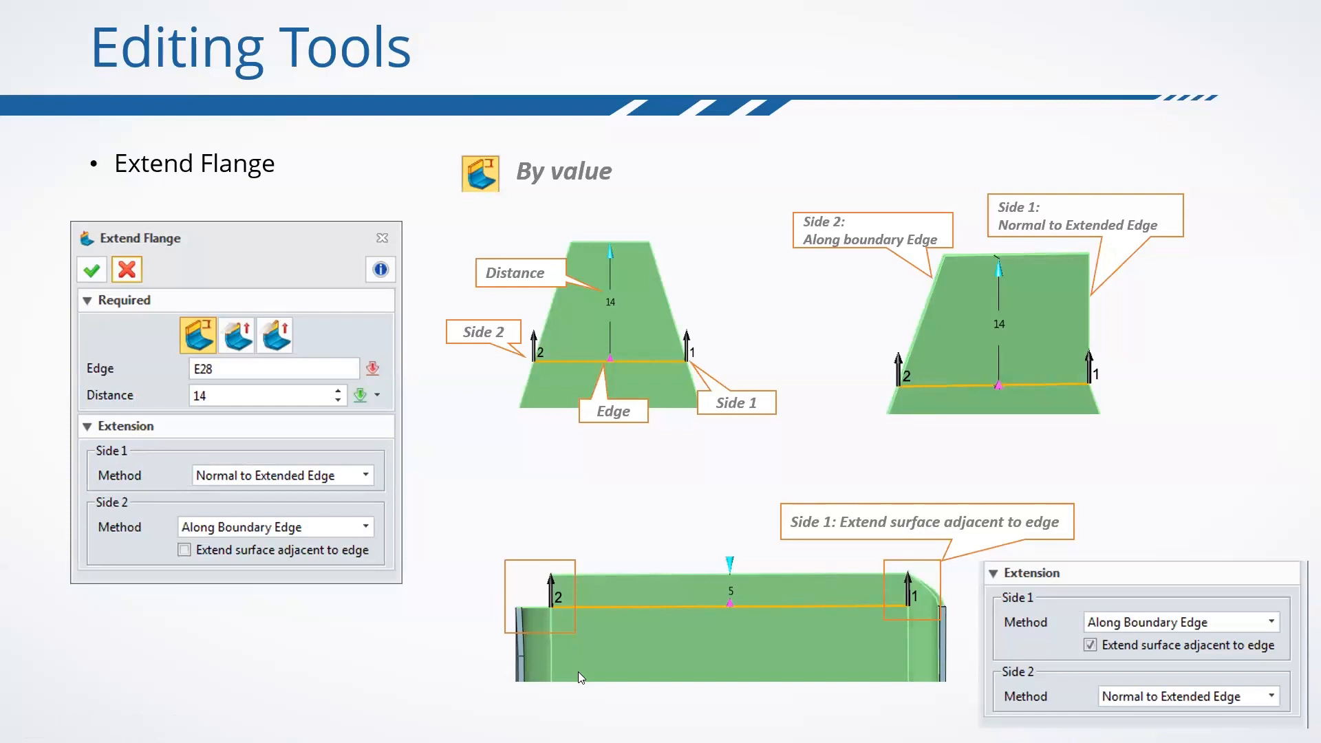
{"action": "key", "text": "alt+Tab"}
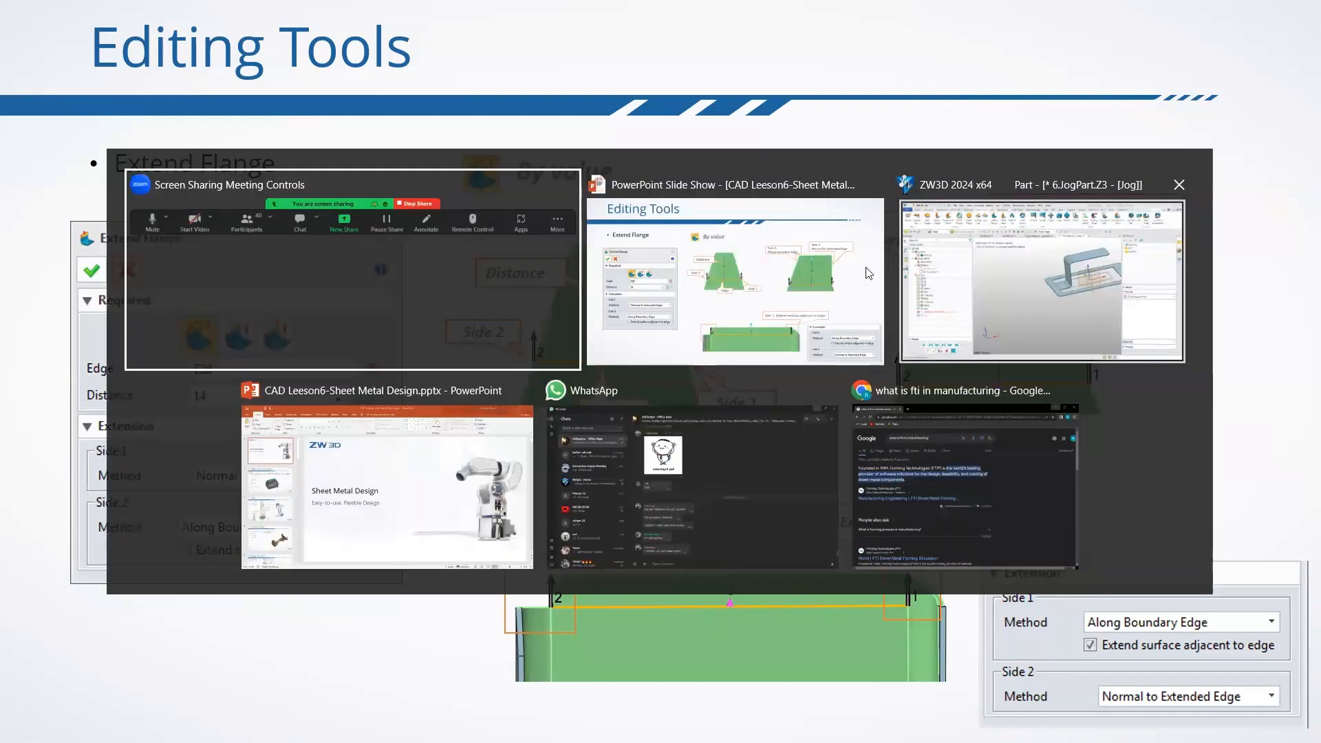
- Switch to ZW3D, reopen the AddFlange5 definition in the Type flange part and compare alternative flange positions
{"action": "key", "text": "alt+Tab"}
{"action": "key", "text": "alt+Tab"}
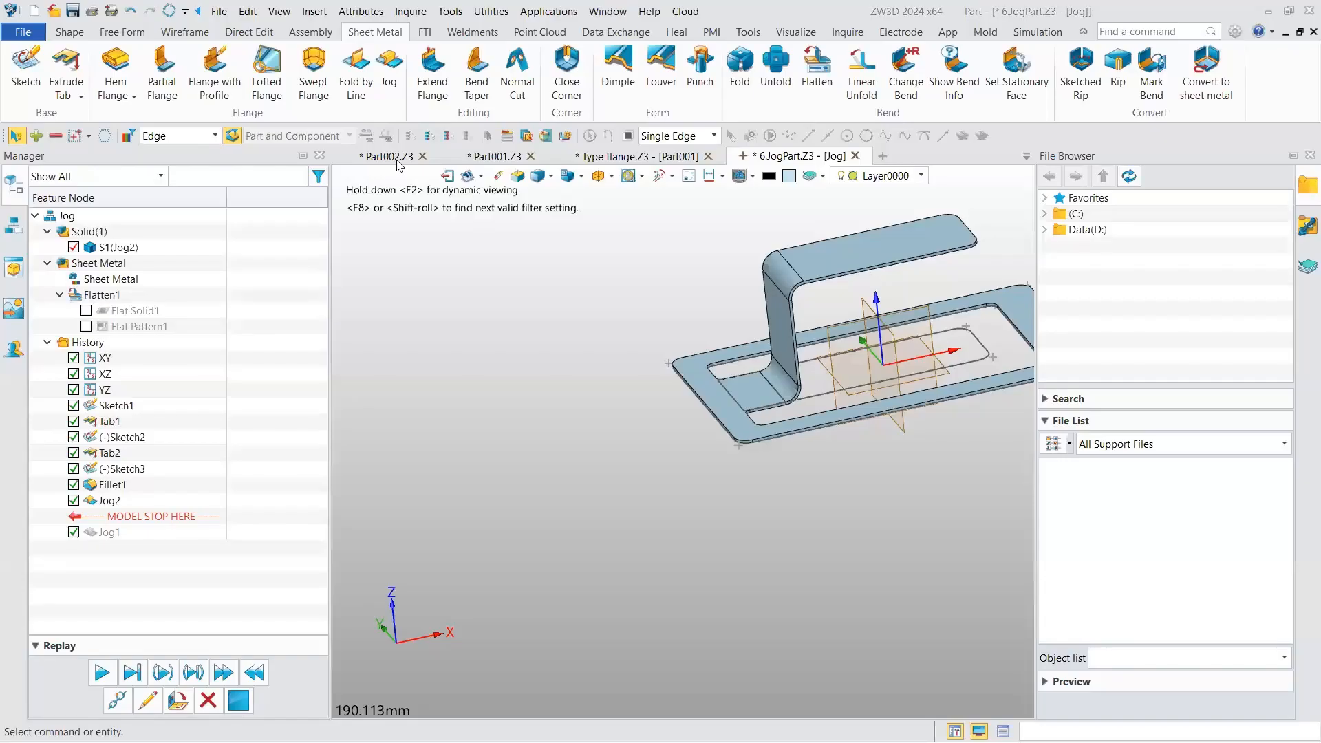
{"action": "left_click", "coordinate": [474, 157]}
{"action": "left_click", "coordinate": [615, 155]}
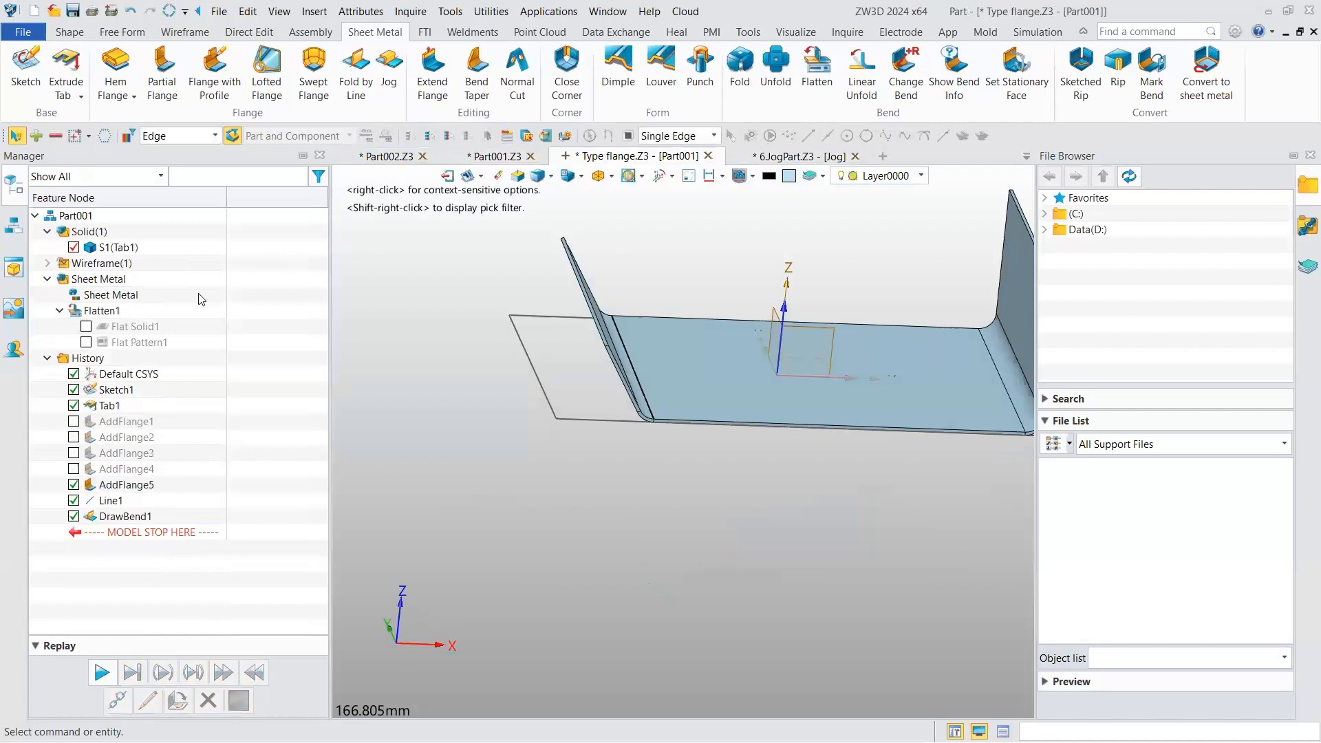
{"action": "double_click", "coordinate": [91, 485]}
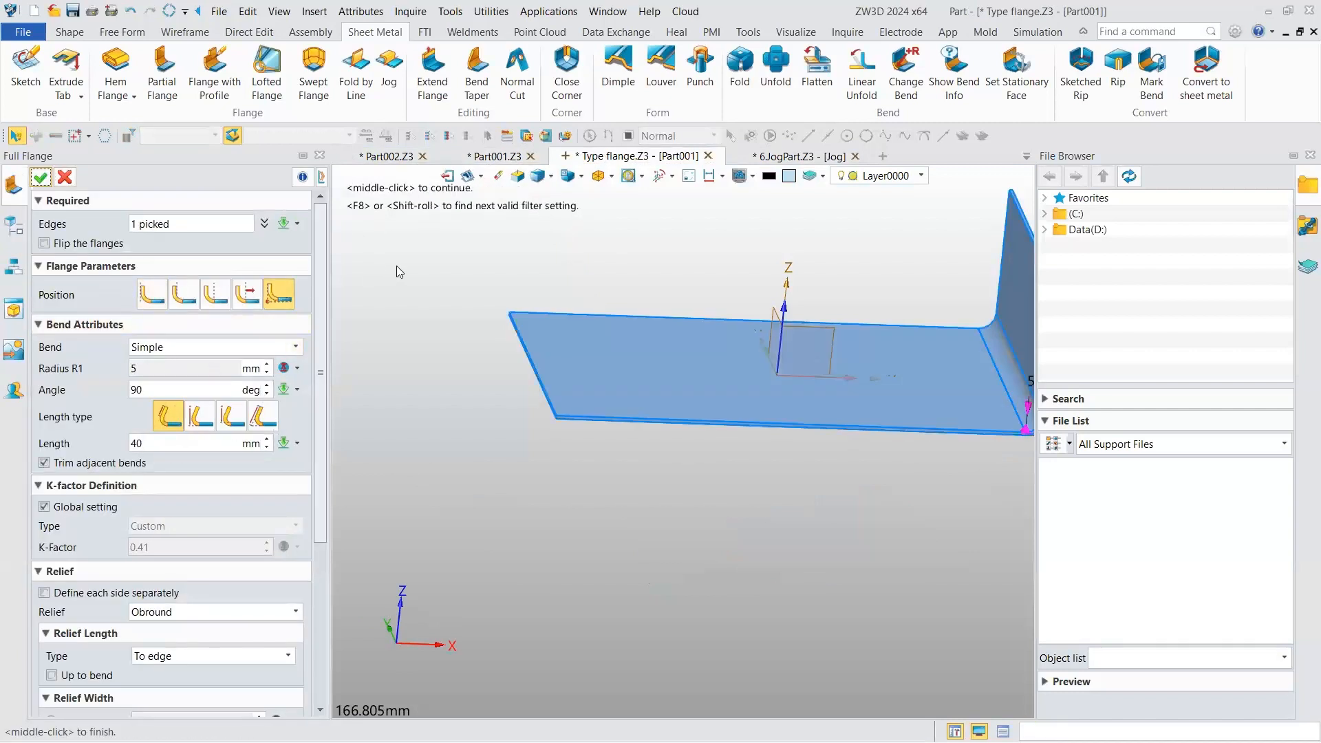
{"action": "left_click", "coordinate": [216, 295]}
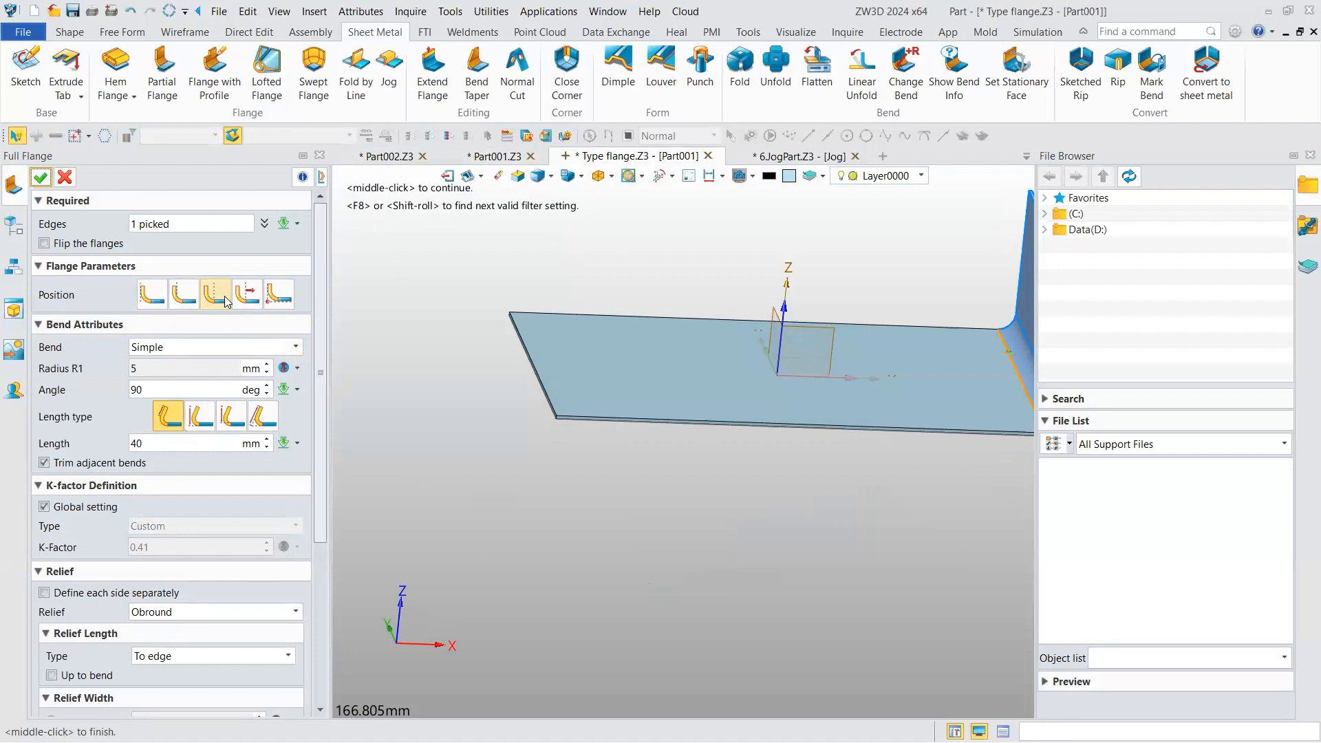
{"action": "left_click", "coordinate": [184, 304]}
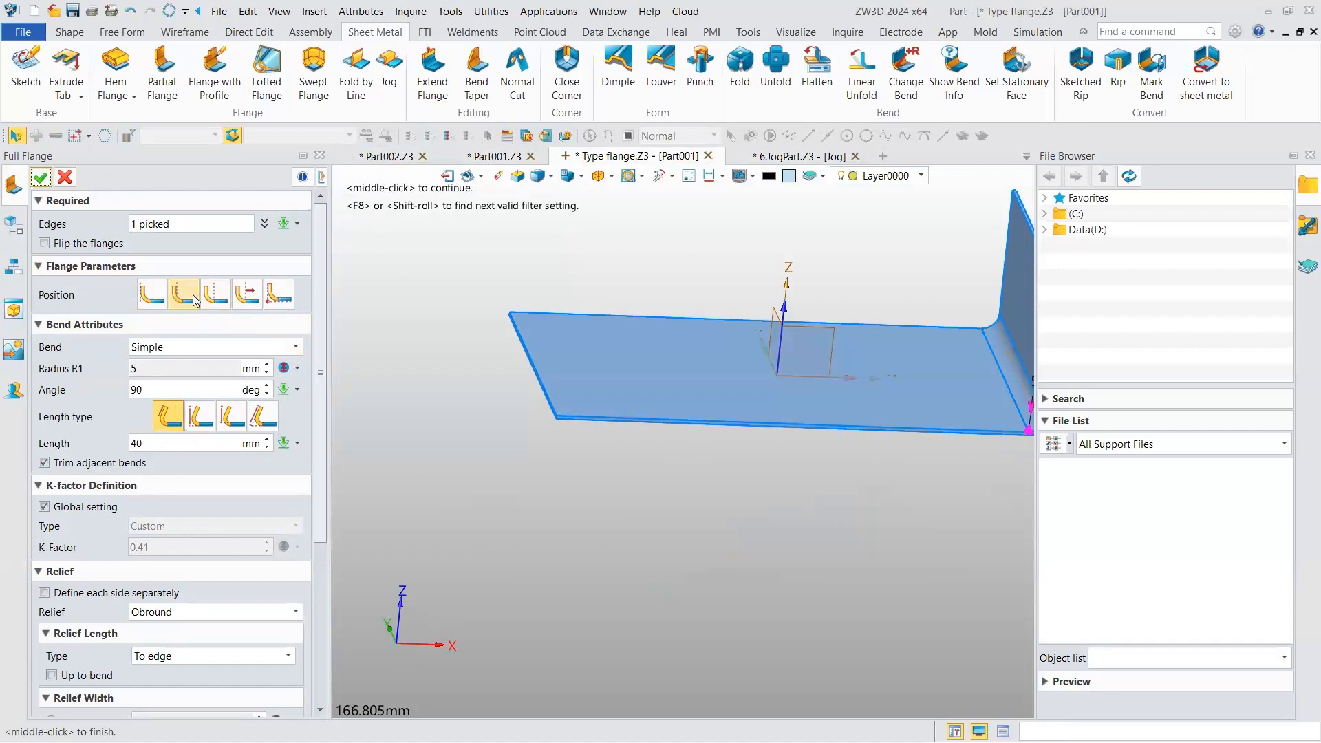
{"action": "scroll", "coordinate": [691, 379], "scroll_direction": "down", "scroll_amount": 1}
{"action": "middle_click_drag", "start_coordinate": [874, 375], "coordinate": [766, 412]}
{"action": "scroll", "coordinate": [742, 426], "scroll_direction": "down", "scroll_amount": 1}
{"action": "right_click_drag", "start_coordinate": [766, 412], "coordinate": [805, 453]}
{"action": "scroll", "coordinate": [742, 427], "scroll_direction": "up", "scroll_amount": 3}
{"action": "scroll", "coordinate": [786, 434], "scroll_direction": "up", "scroll_amount": 1}
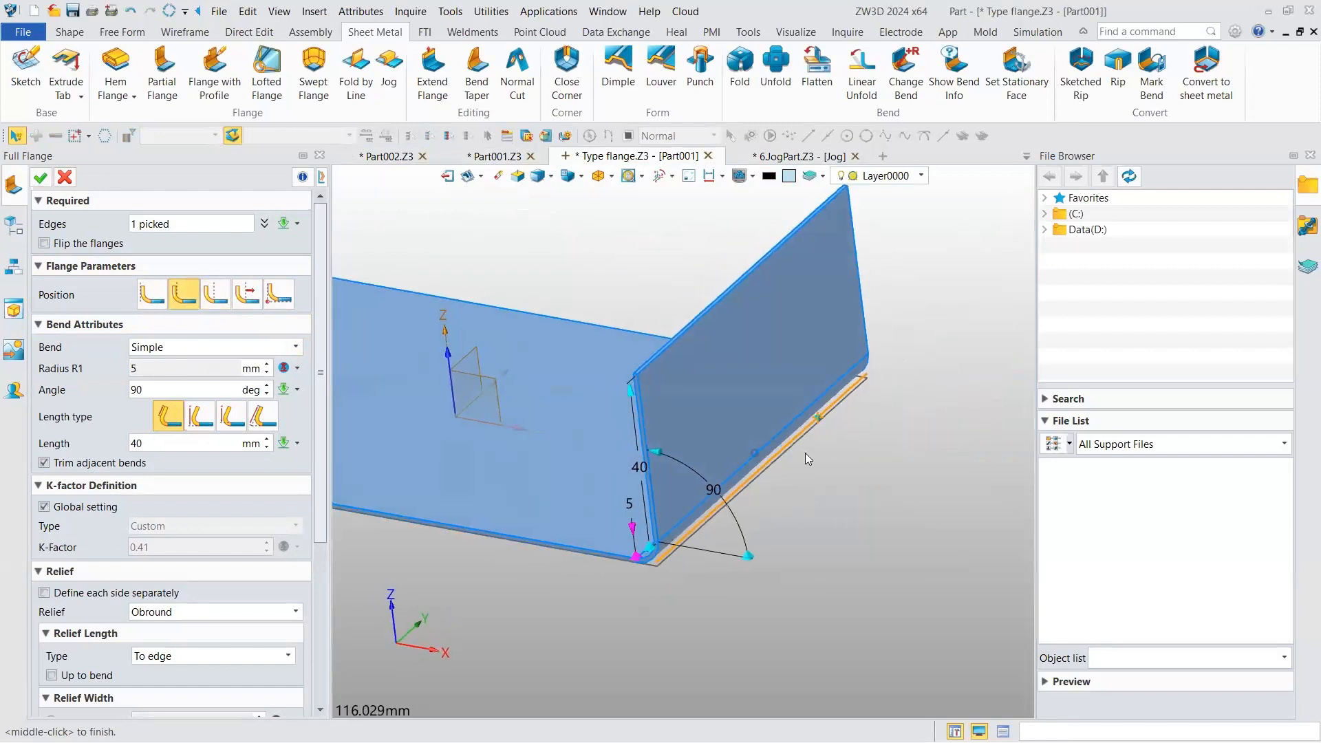
{"action": "scroll", "coordinate": [808, 458], "scroll_direction": "down", "scroll_amount": 1}
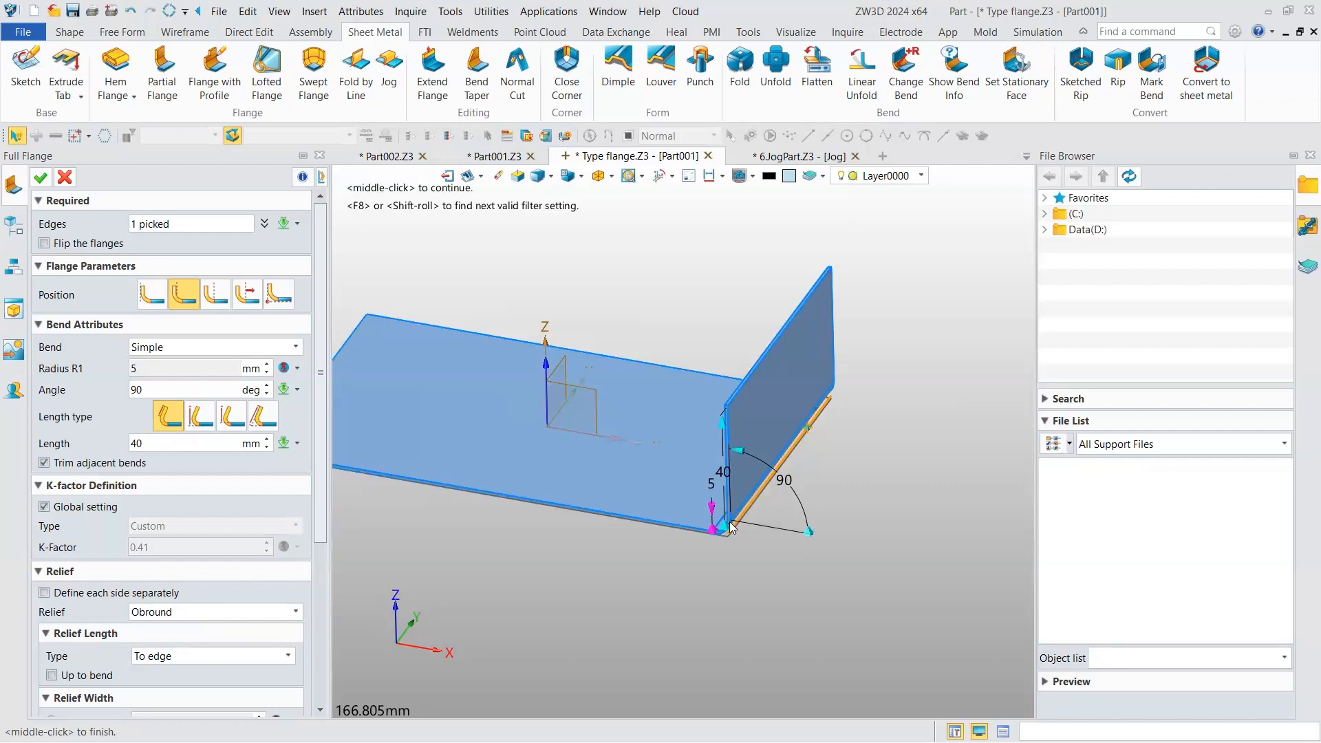
- Try the offset flange position with a -5 mm offset and discard the flange edit
{"action": "left_click", "coordinate": [202, 369]}
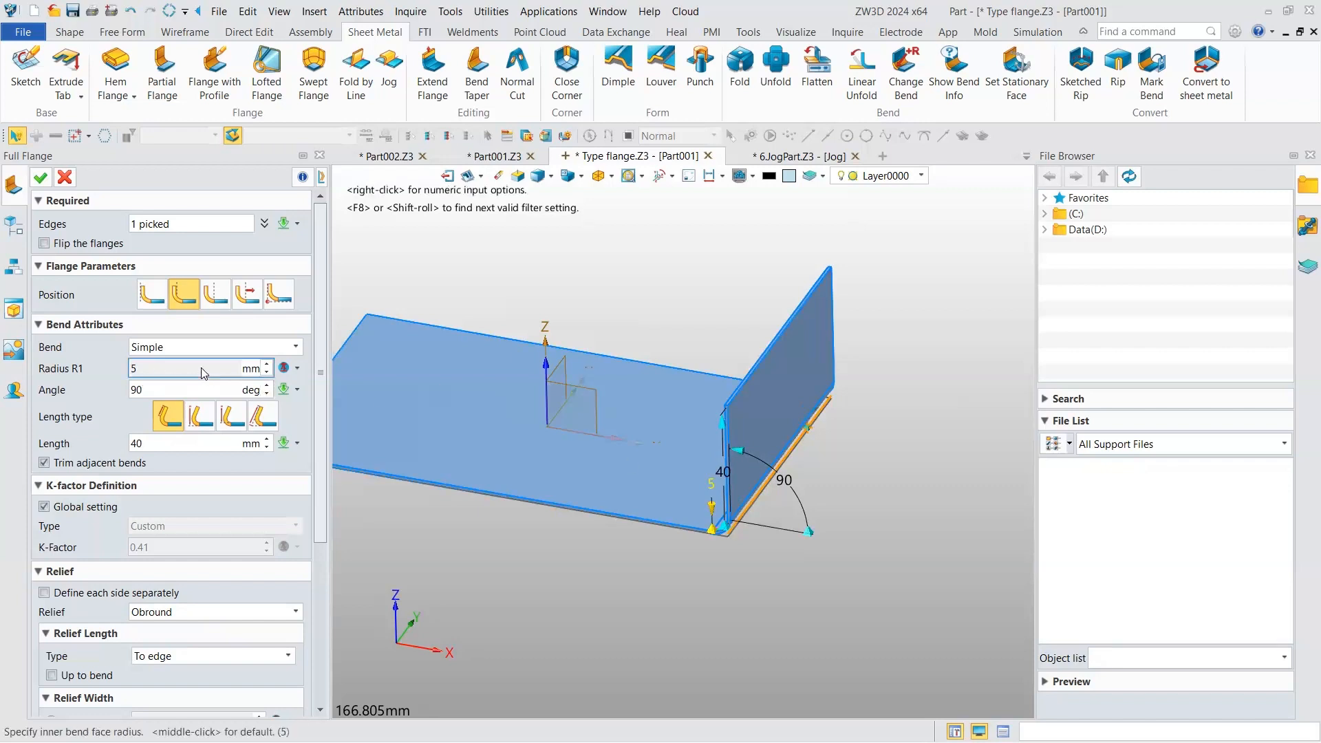
{"action": "left_click", "coordinate": [243, 303]}
{"action": "right_click_drag", "start_coordinate": [675, 416], "coordinate": [702, 385]}
{"action": "left_click", "coordinate": [196, 321]}
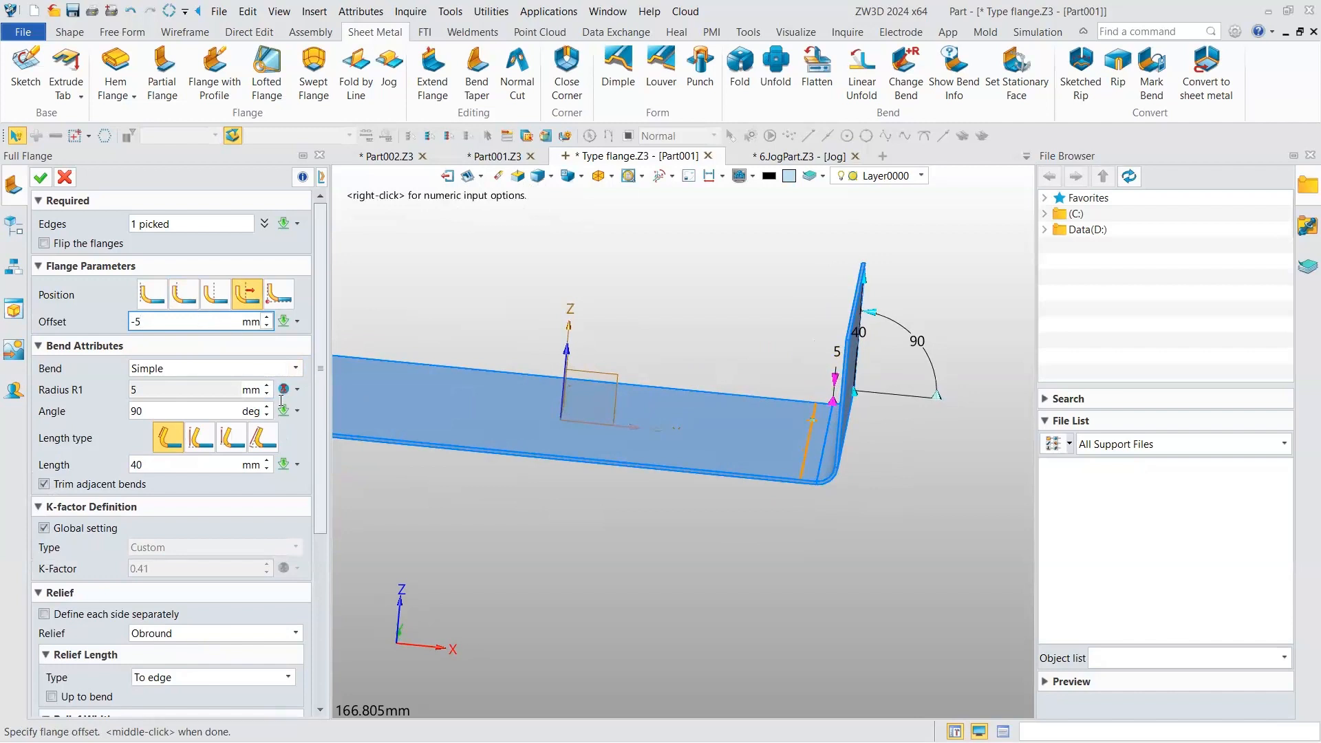
{"action": "key", "text": "alt"}
{"action": "key", "text": "Escape"}
{"action": "key", "text": "Escape"}
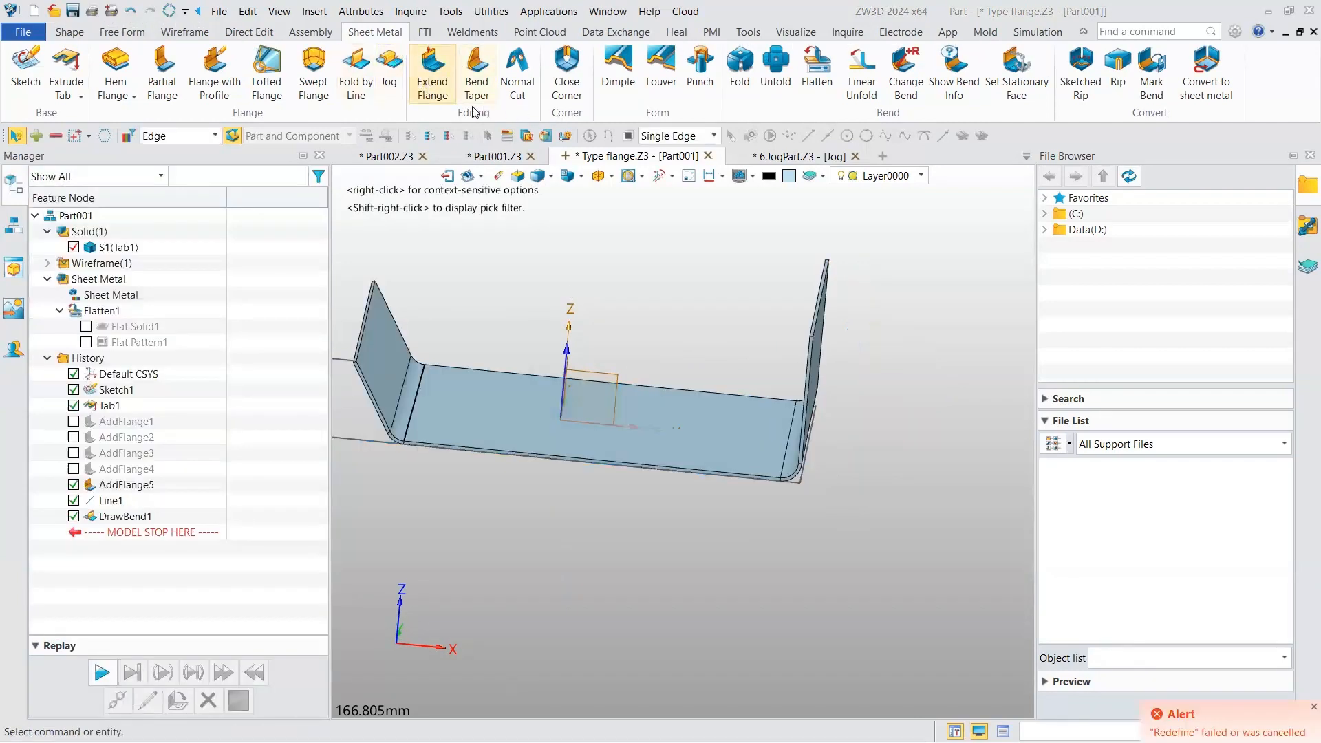
- Begin an Extend Flange on the top edge of the tall AddFlange5 wall, stretching it by about 16.5 mm
{"action": "right_click_drag", "start_coordinate": [495, 297], "coordinate": [543, 295]}
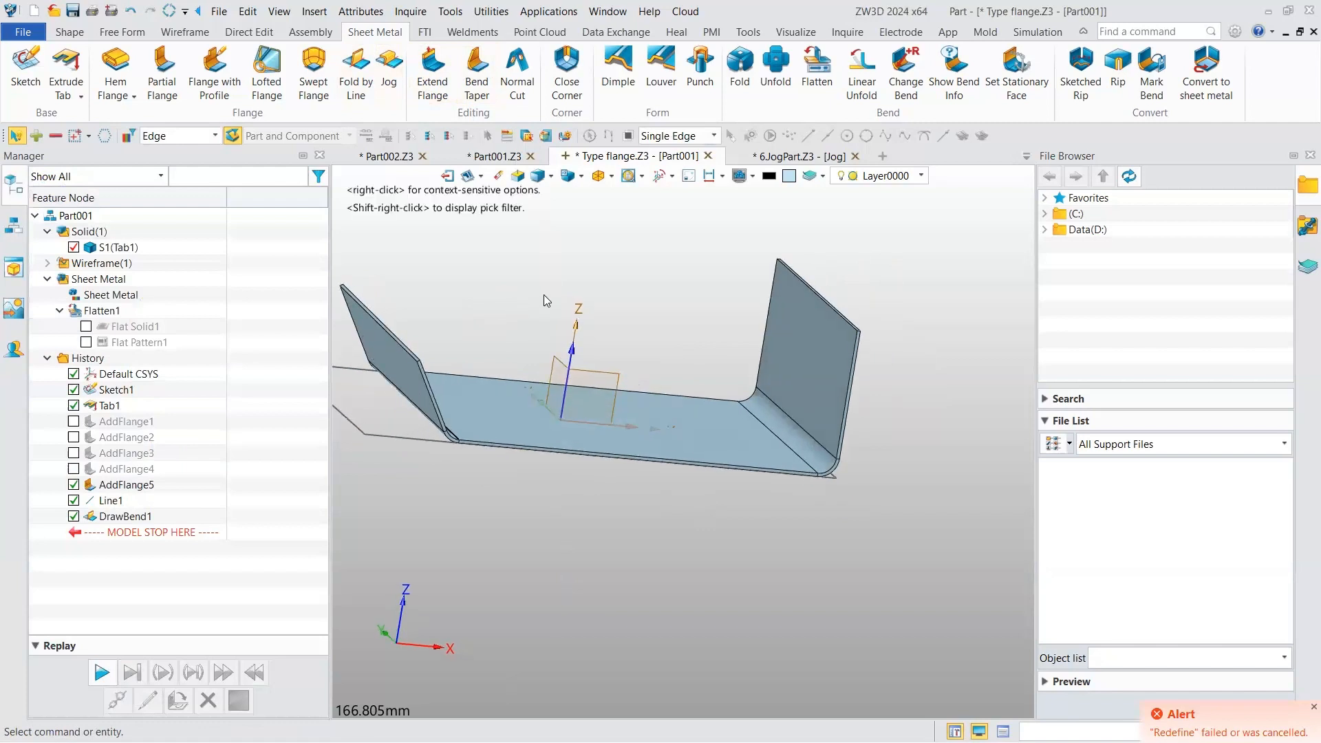
{"action": "left_click", "coordinate": [438, 77]}
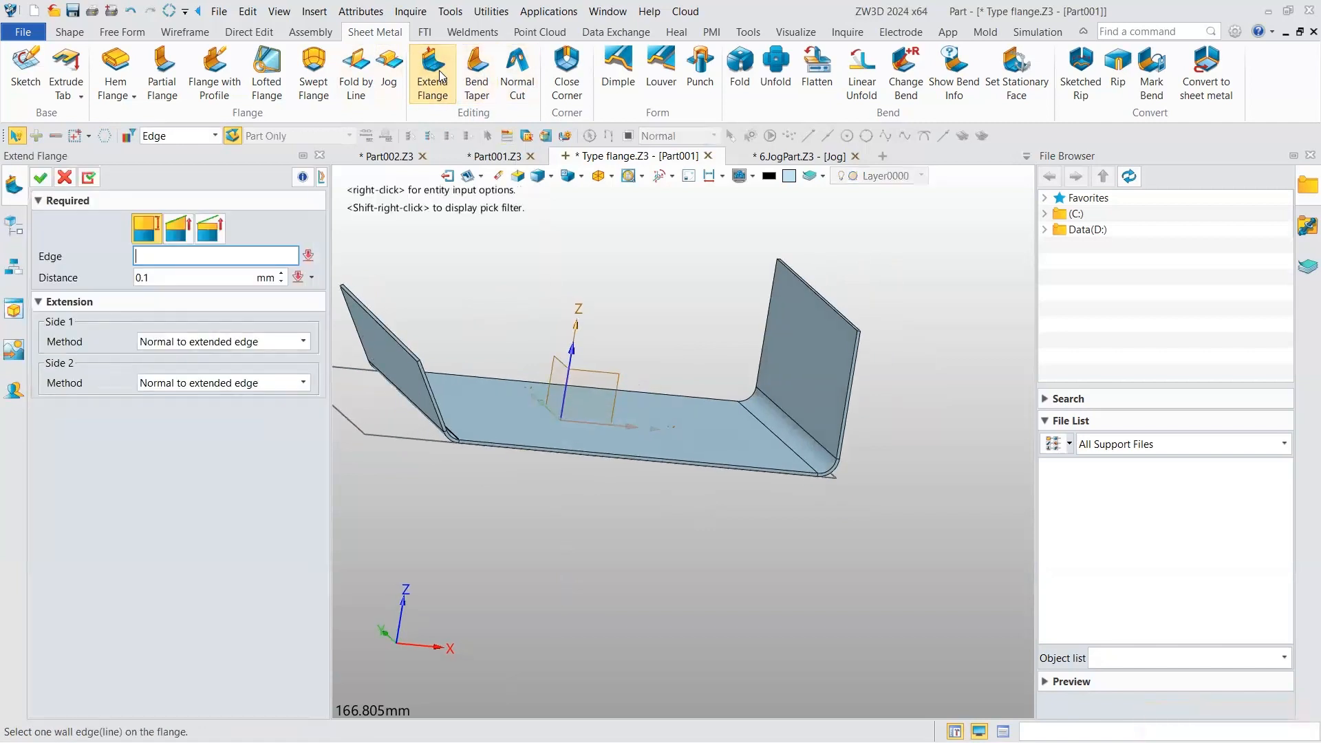
{"action": "key", "text": "alt+Tab"}
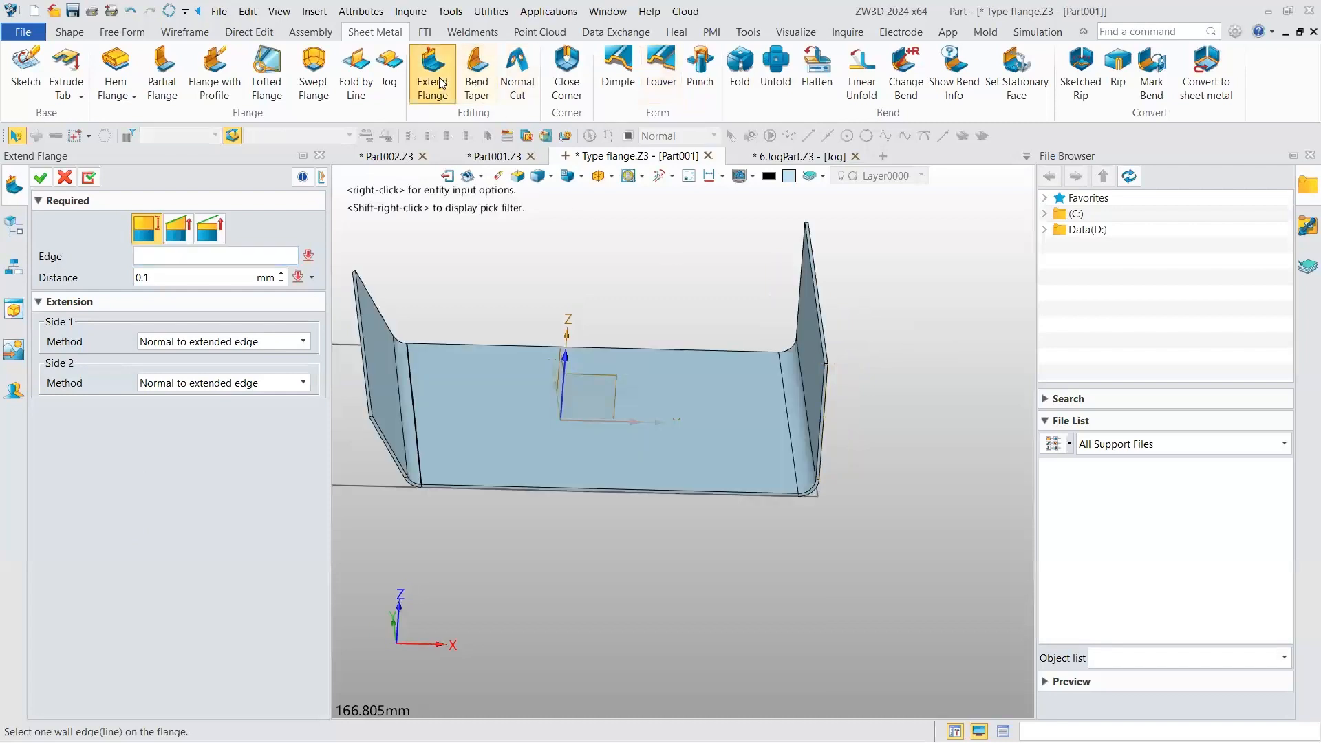
{"action": "right_click_drag", "start_coordinate": [774, 238], "coordinate": [819, 275]}
{"action": "scroll", "coordinate": [818, 275], "scroll_direction": "up", "scroll_amount": 4}
{"action": "scroll", "coordinate": [821, 280], "scroll_direction": "up", "scroll_amount": 3}
{"action": "left_click", "coordinate": [758, 279]}
{"action": "right_click_drag", "start_coordinate": [647, 311], "coordinate": [623, 315]}
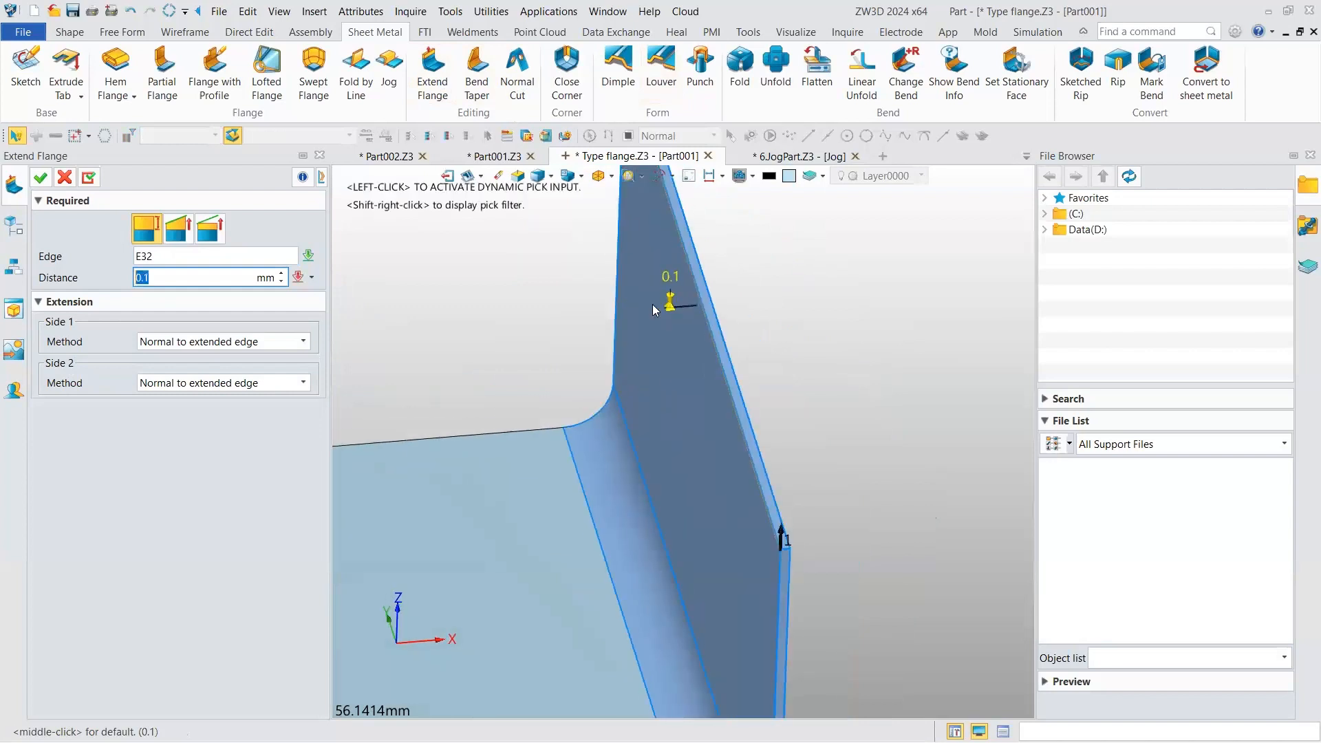
{"action": "left_click_drag", "start_coordinate": [670, 302], "coordinate": [674, 201]}
{"action": "scroll", "coordinate": [666, 376], "scroll_direction": "down", "scroll_amount": 3}
{"action": "right_click_drag", "start_coordinate": [668, 383], "coordinate": [662, 297]}
{"action": "left_click_drag", "start_coordinate": [647, 289], "coordinate": [647, 273]}
- Set Side 1 to Along boundary edge with the adjacent surface extended, and increase the extension distance to about 23.1 mm
{"action": "right_click_drag", "start_coordinate": [644, 329], "coordinate": [404, 375]}
{"action": "left_click", "coordinate": [286, 344]}
{"action": "left_click", "coordinate": [181, 370]}
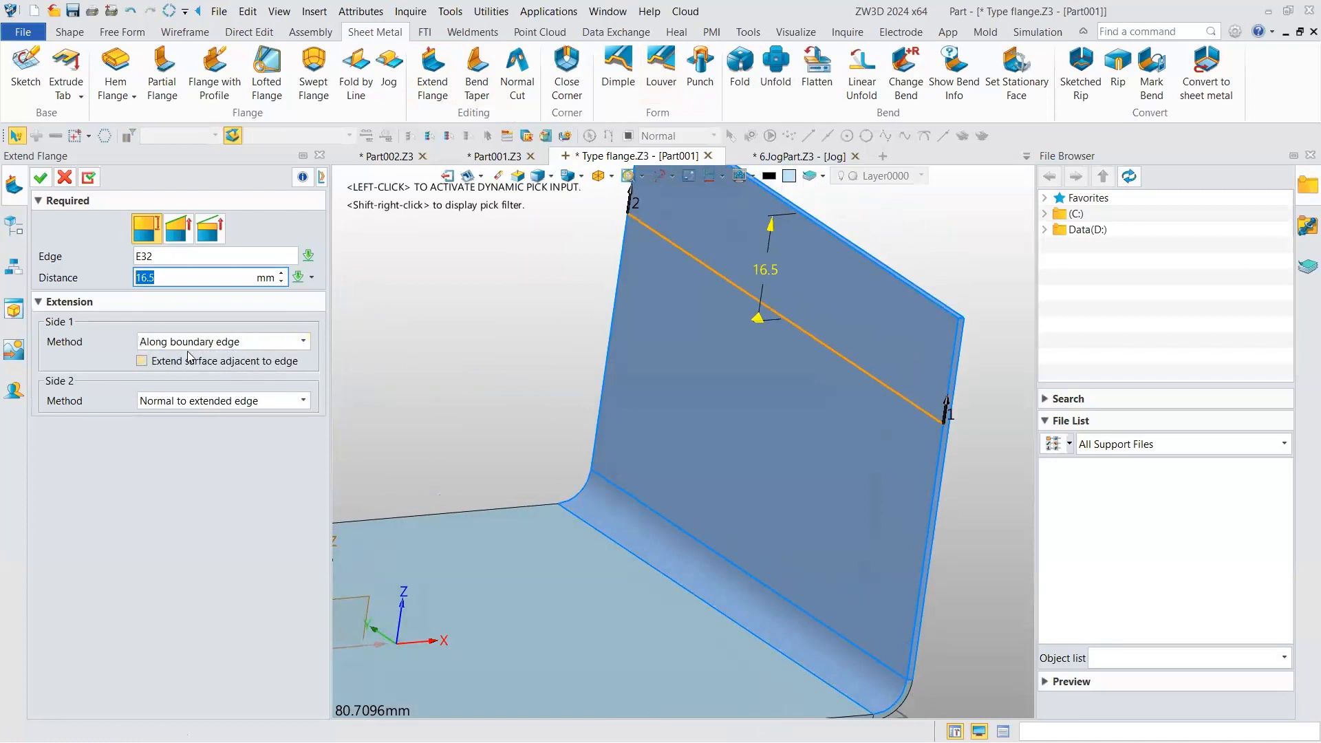
{"action": "middle_click", "coordinate": [947, 404]}
{"action": "left_click_drag", "start_coordinate": [768, 227], "coordinate": [810, 185]}
{"action": "middle_click_drag", "start_coordinate": [770, 212], "coordinate": [731, 311]}
{"action": "right_click_drag", "start_coordinate": [733, 310], "coordinate": [648, 286]}
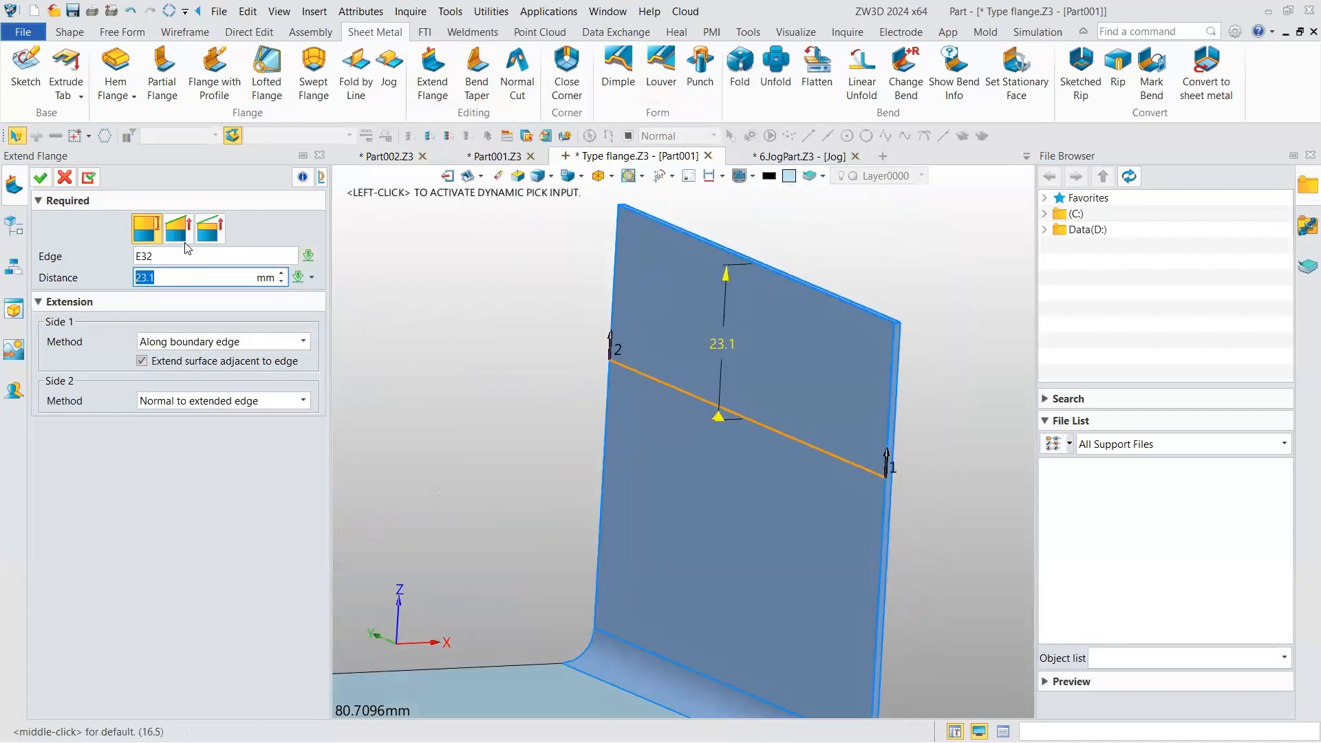
- Try extending the flange edge up to a plane, using the flange face as reference with a 7 mm offset
{"action": "left_click", "coordinate": [178, 228]}
{"action": "right_click_drag", "start_coordinate": [684, 432], "coordinate": [678, 390]}
{"action": "left_click", "coordinate": [675, 445]}
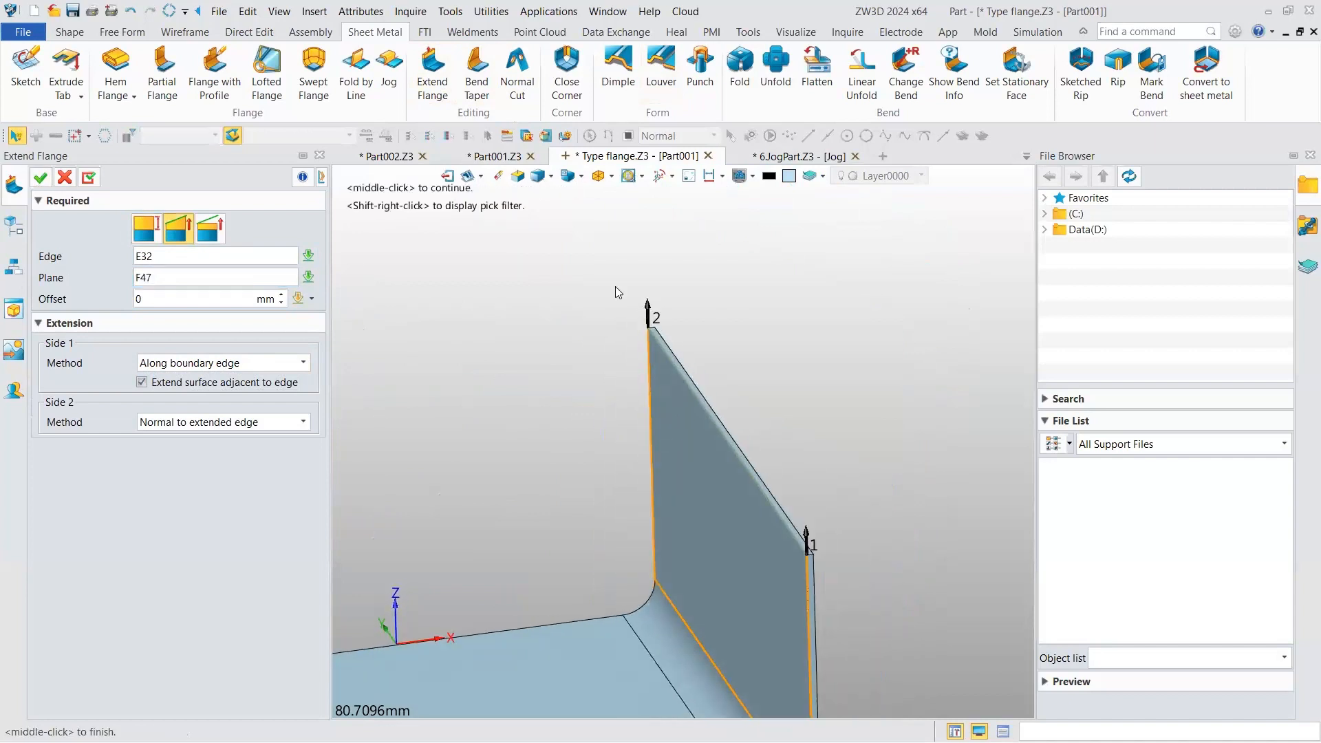
{"action": "left_click", "coordinate": [242, 296]}
{"action": "double_click", "coordinate": [242, 296]}
{"action": "type", "text": "7"}
{"action": "key", "text": "Return"}
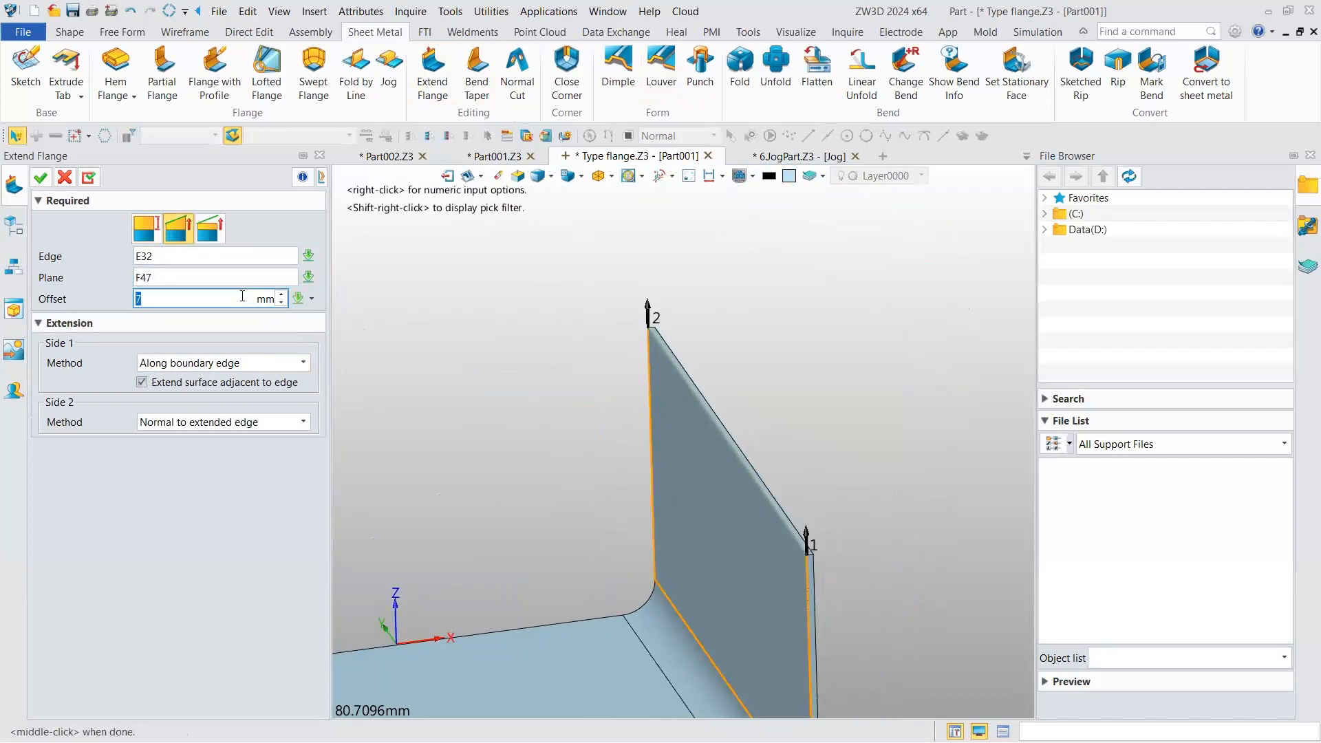
- Set Side 1 to Normal to extended edge, return to extension by distance and apply the flange extension
{"action": "left_click", "coordinate": [204, 365]}
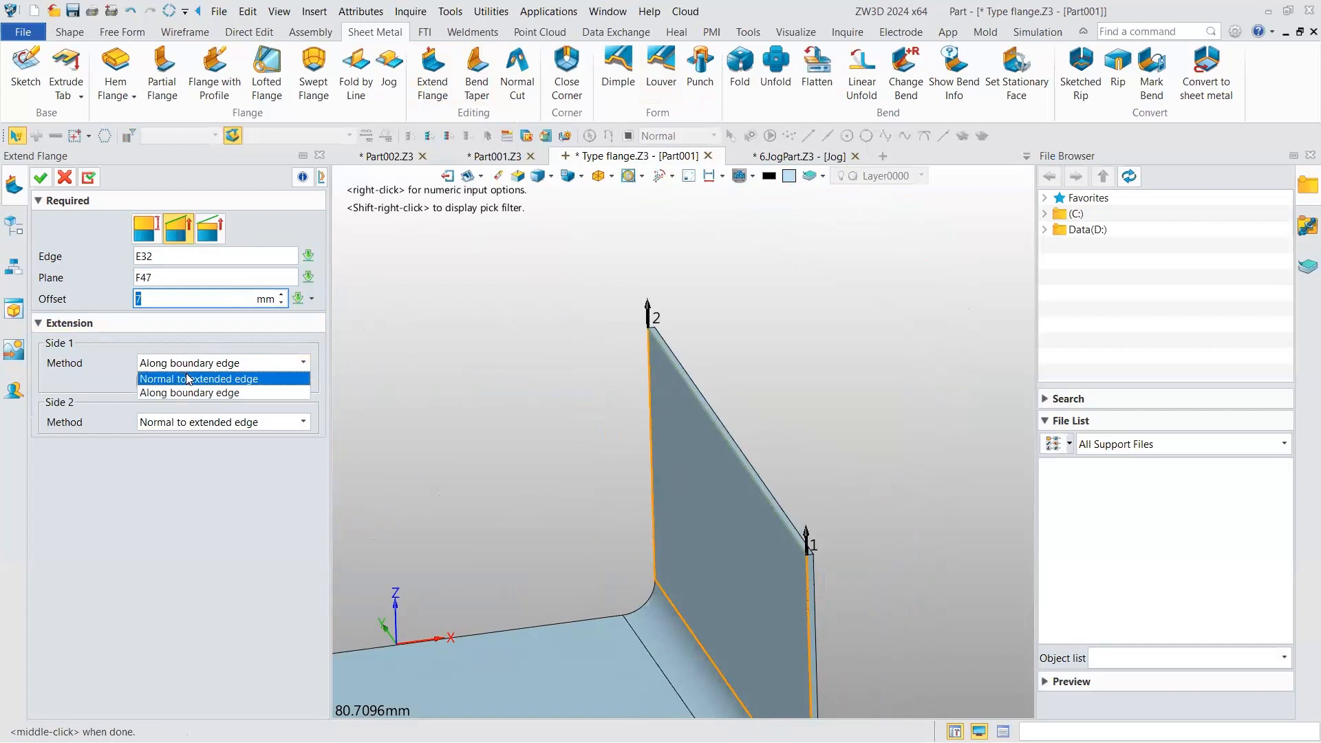
{"action": "left_click", "coordinate": [200, 377]}
{"action": "left_click", "coordinate": [209, 239]}
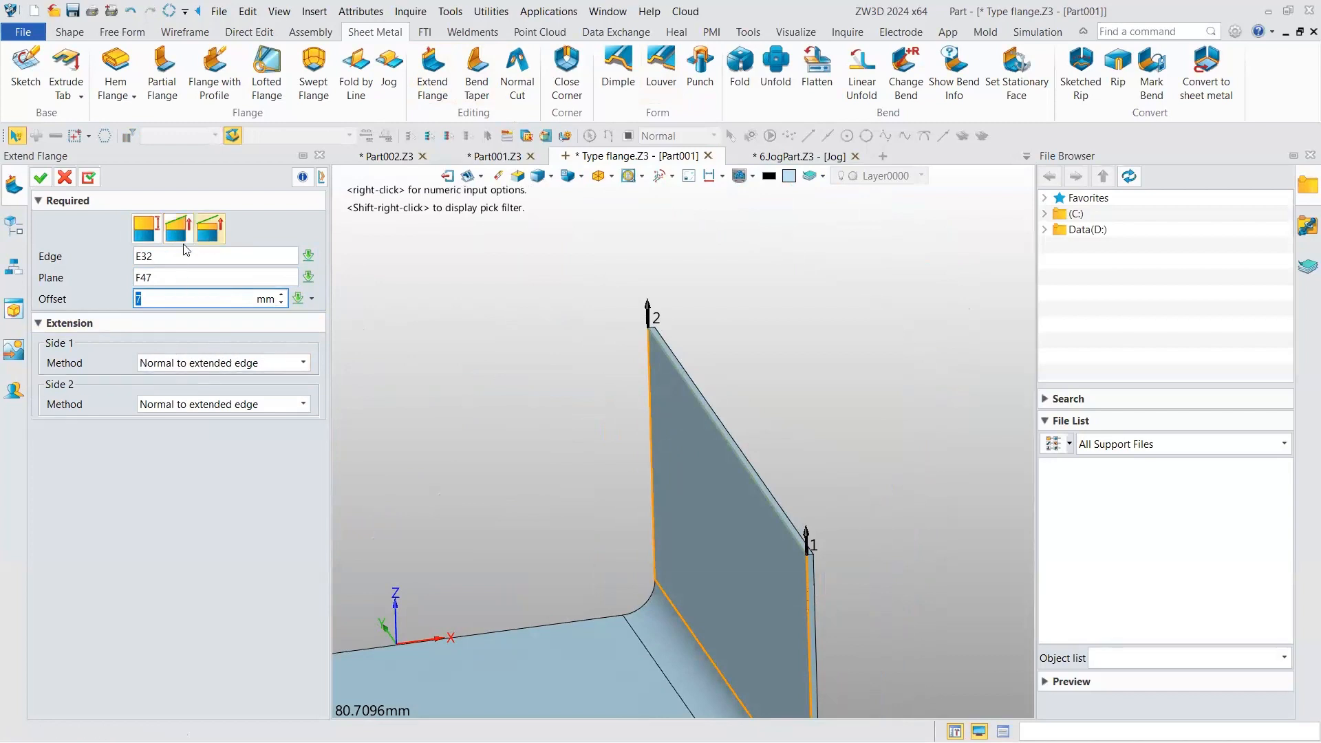
{"action": "left_click", "coordinate": [147, 232]}
{"action": "left_click", "coordinate": [91, 174]}
{"action": "left_click", "coordinate": [64, 178]}
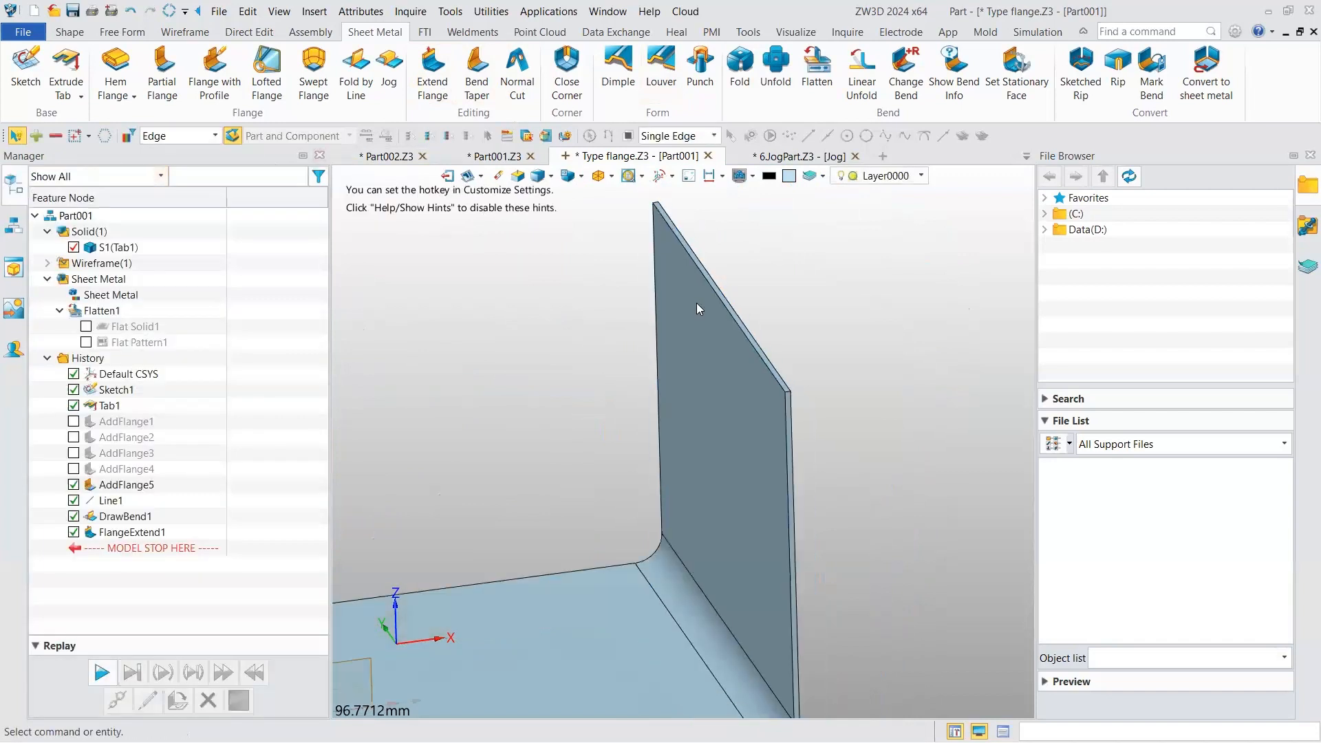
- Reopen Extend Flange and compare its distance and plane methods without applying an extension
{"action": "scroll", "coordinate": [696, 303], "scroll_direction": "down", "scroll_amount": 5}
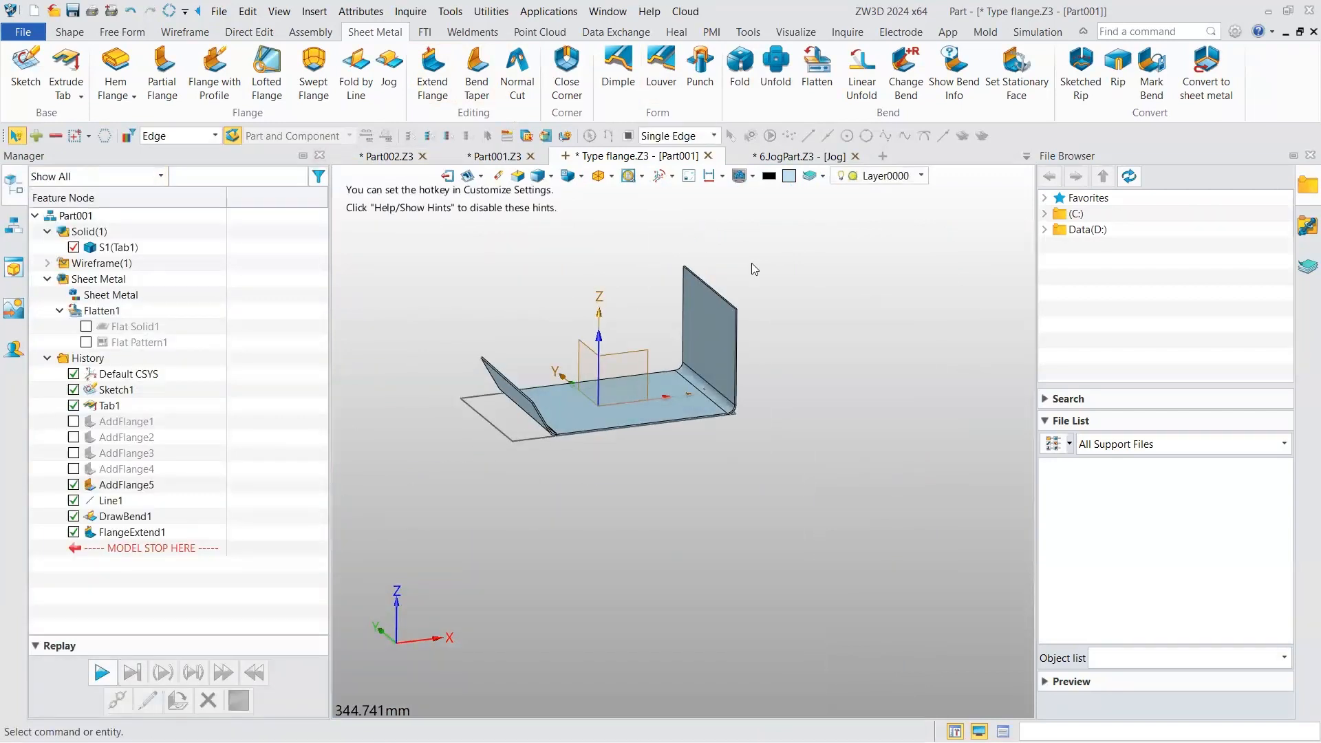
{"action": "left_click", "coordinate": [432, 76]}
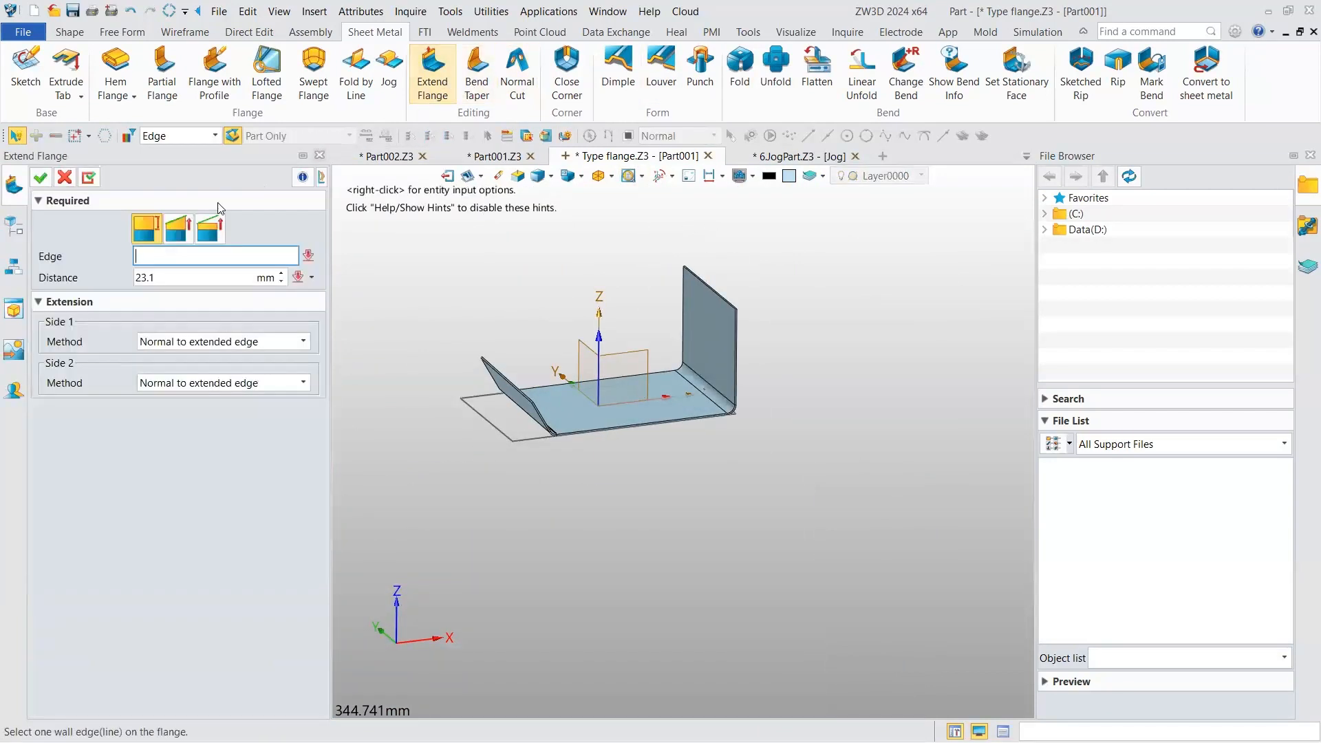
{"action": "left_click", "coordinate": [175, 228]}
{"action": "scroll", "coordinate": [710, 281], "scroll_direction": "up", "scroll_amount": 5}
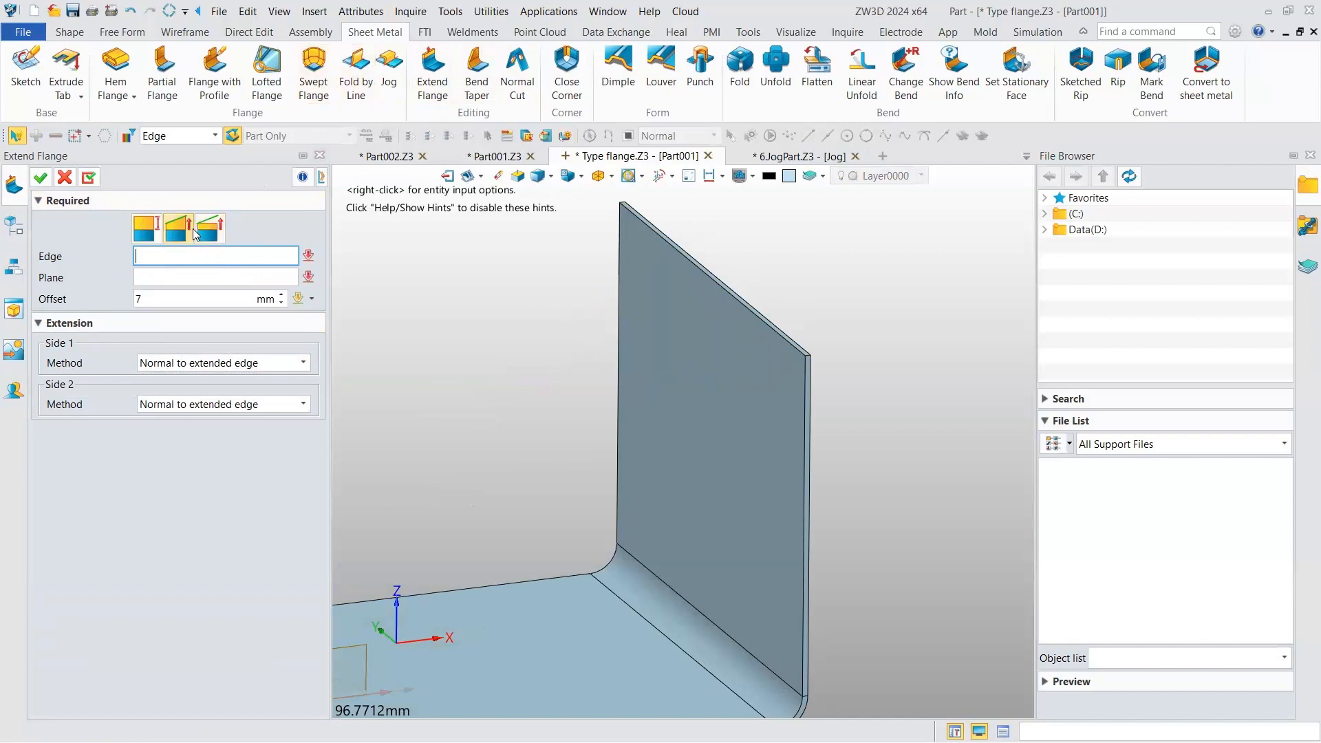
{"action": "left_click", "coordinate": [146, 231]}
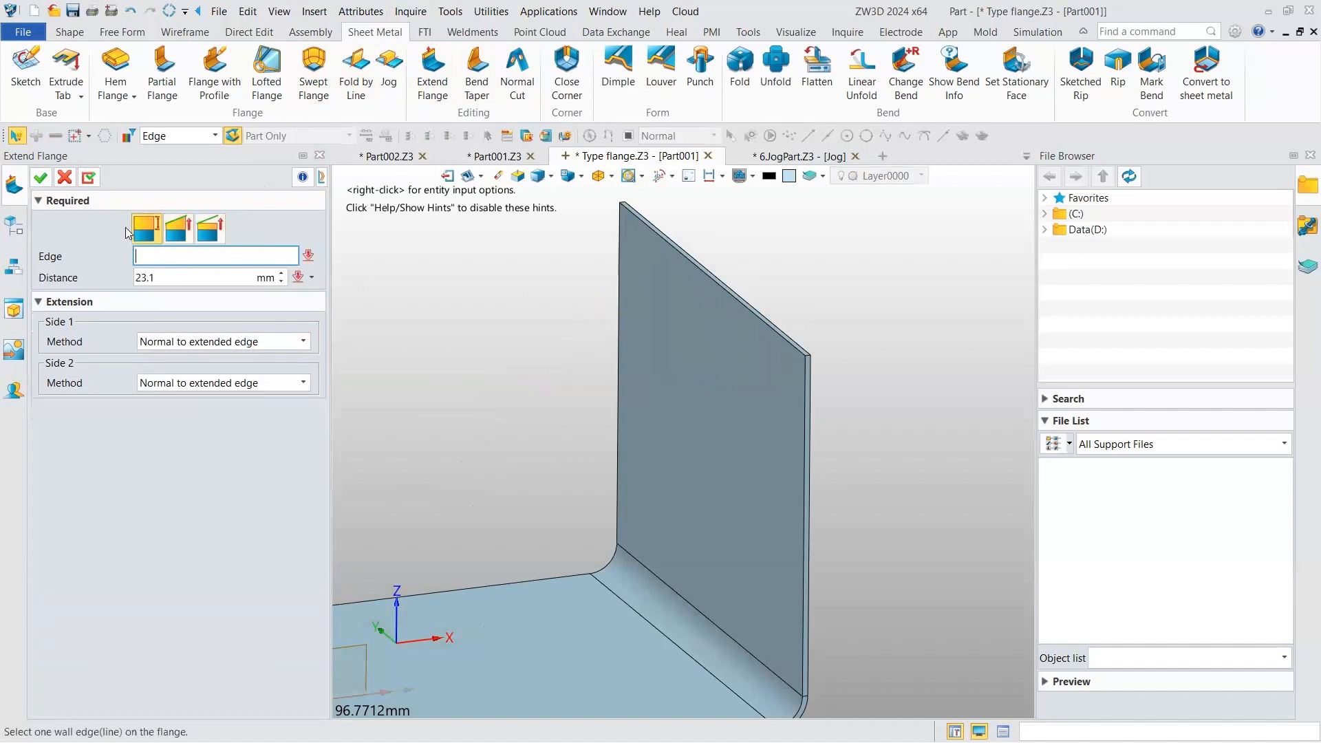
{"action": "left_click", "coordinate": [65, 178]}
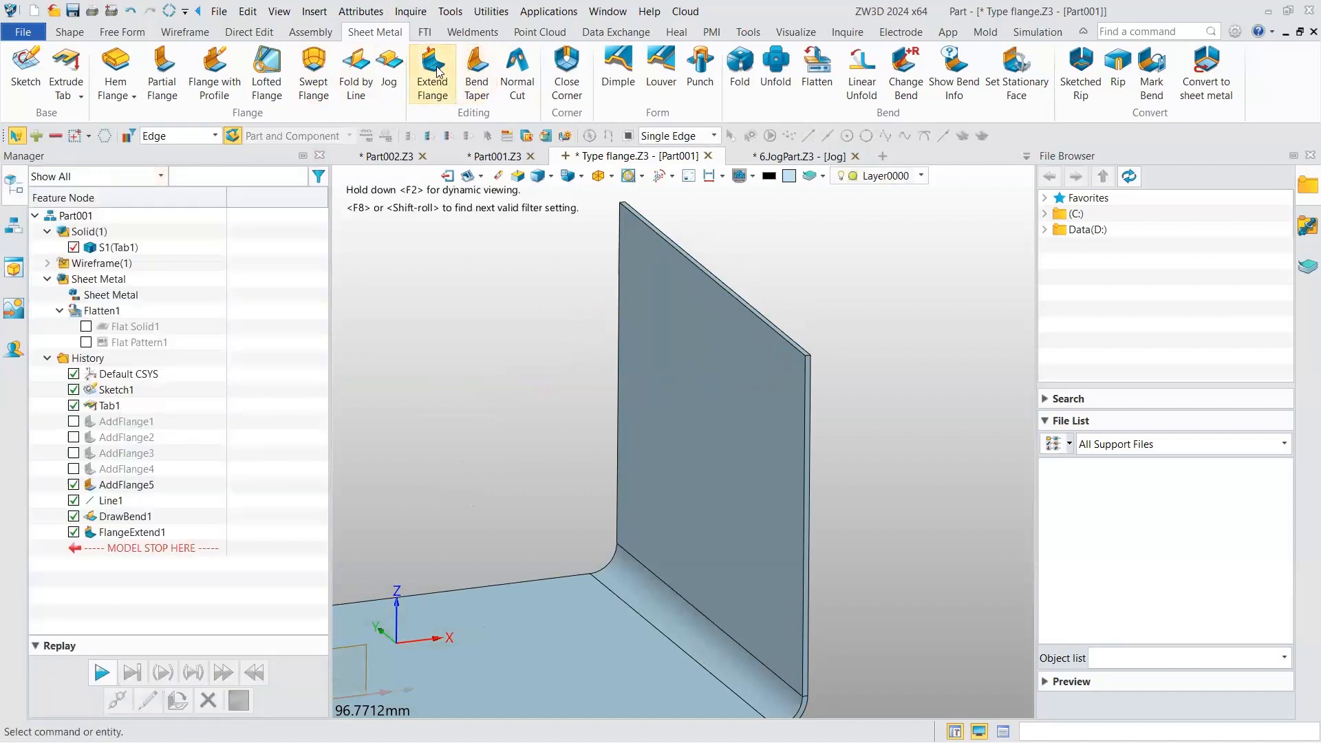
- Try a Bend Taper on the bend of the extended flange, limiting the taper to Side 1
{"action": "left_click", "coordinate": [477, 72]}
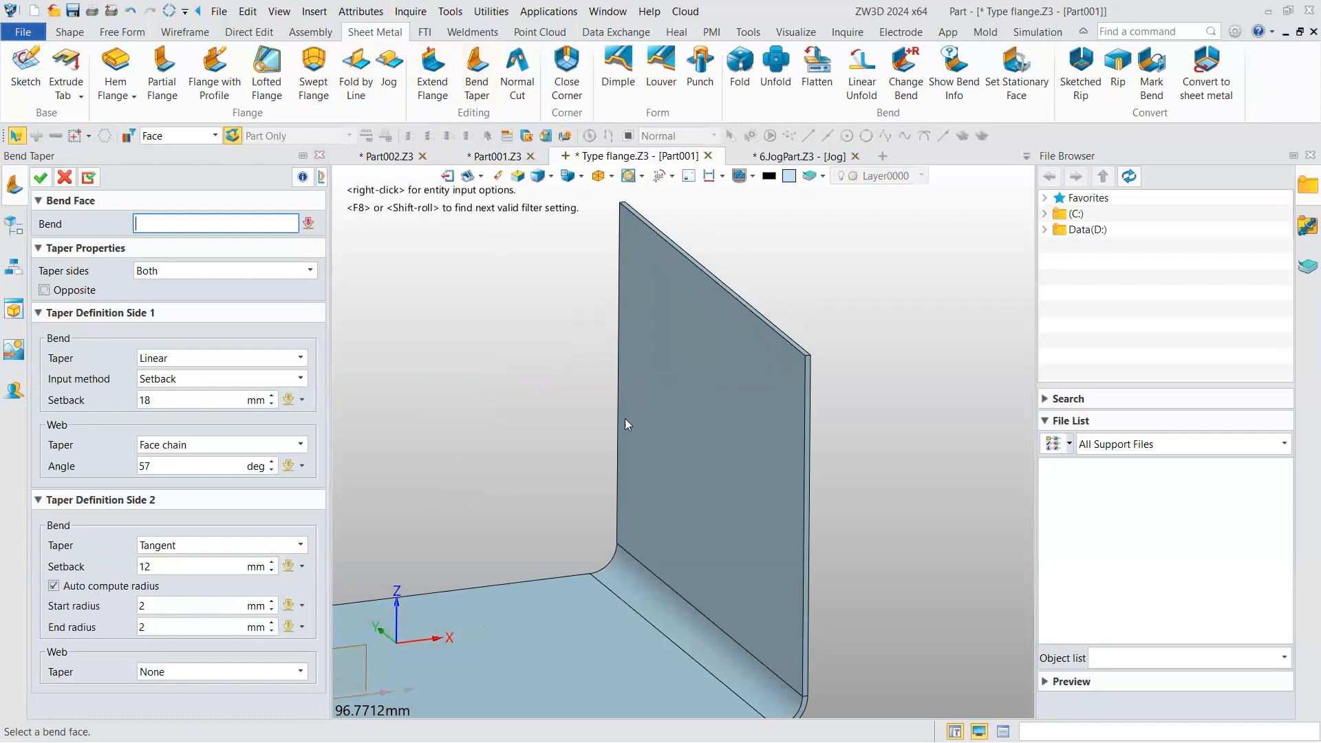
{"action": "left_click", "coordinate": [641, 587]}
{"action": "middle_click_drag", "start_coordinate": [643, 451], "coordinate": [658, 489]}
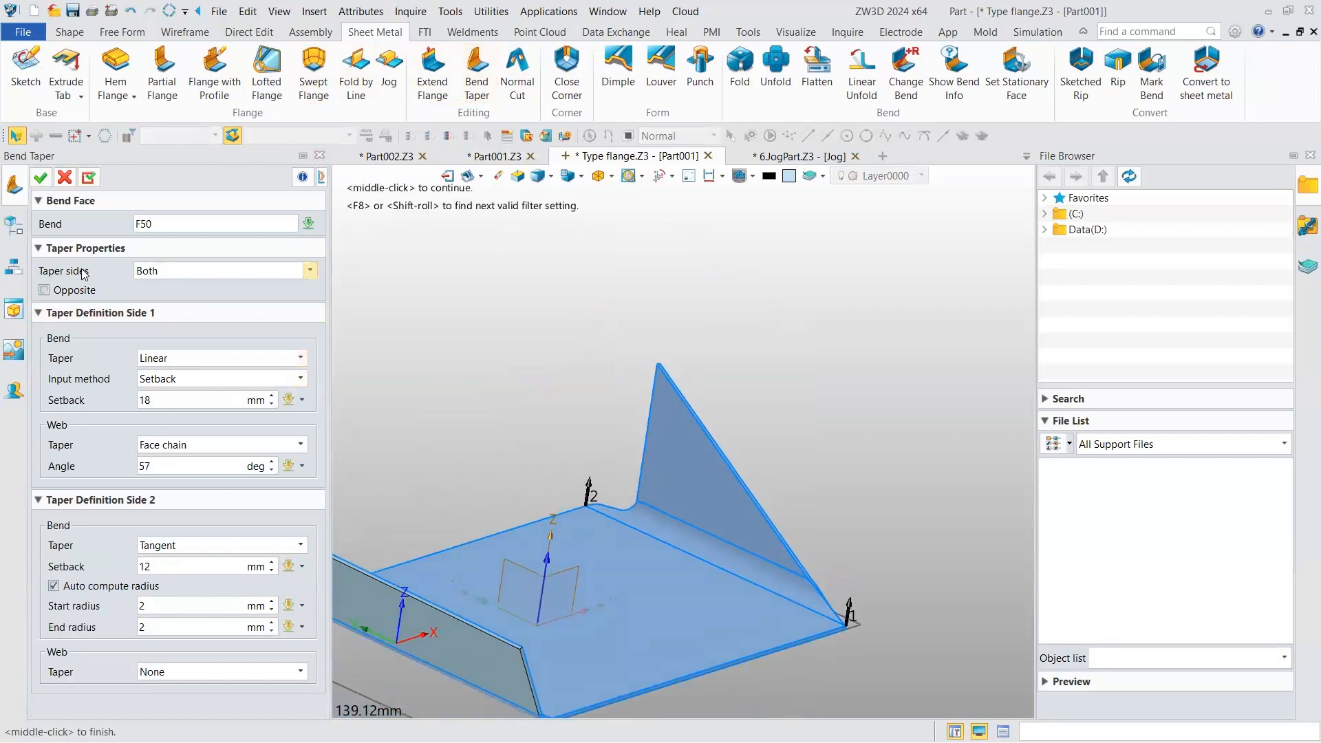
{"action": "left_click", "coordinate": [161, 270]}
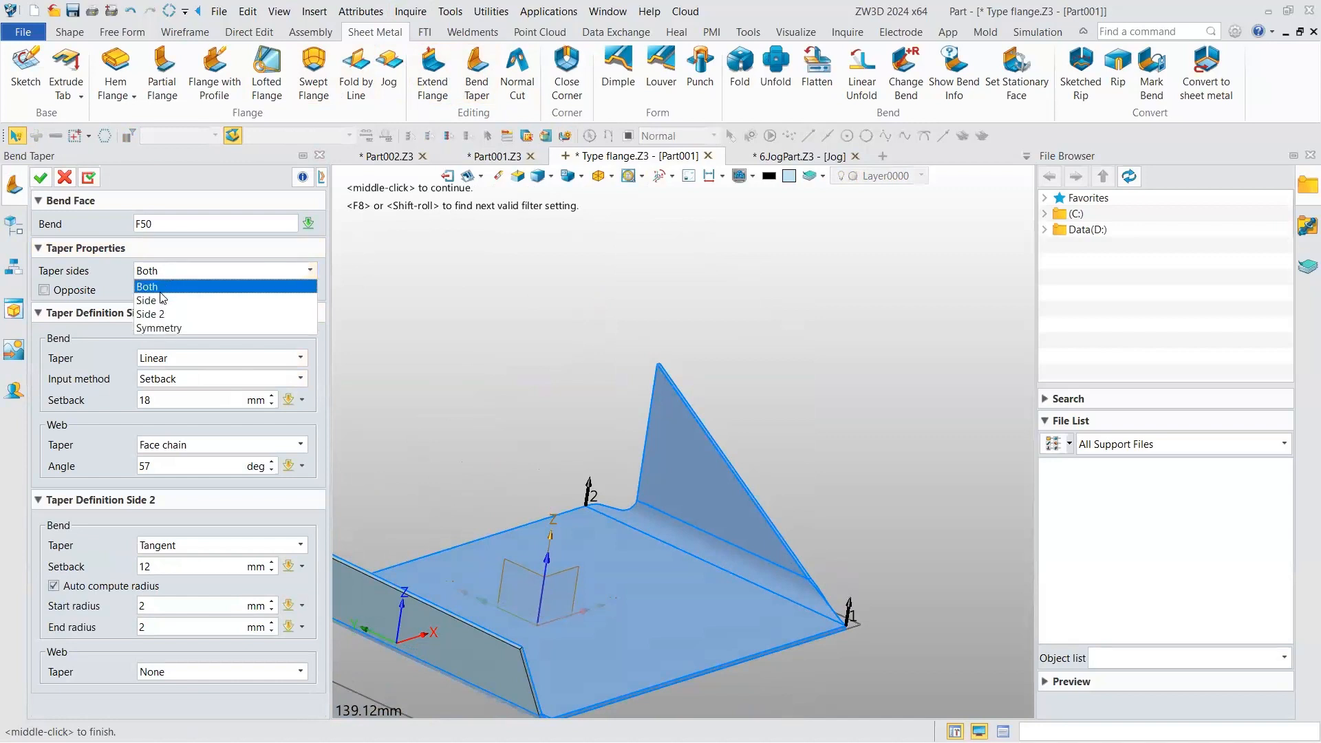
{"action": "left_click", "coordinate": [160, 292]}
{"action": "left_click", "coordinate": [166, 272]}
{"action": "left_click", "coordinate": [176, 301]}
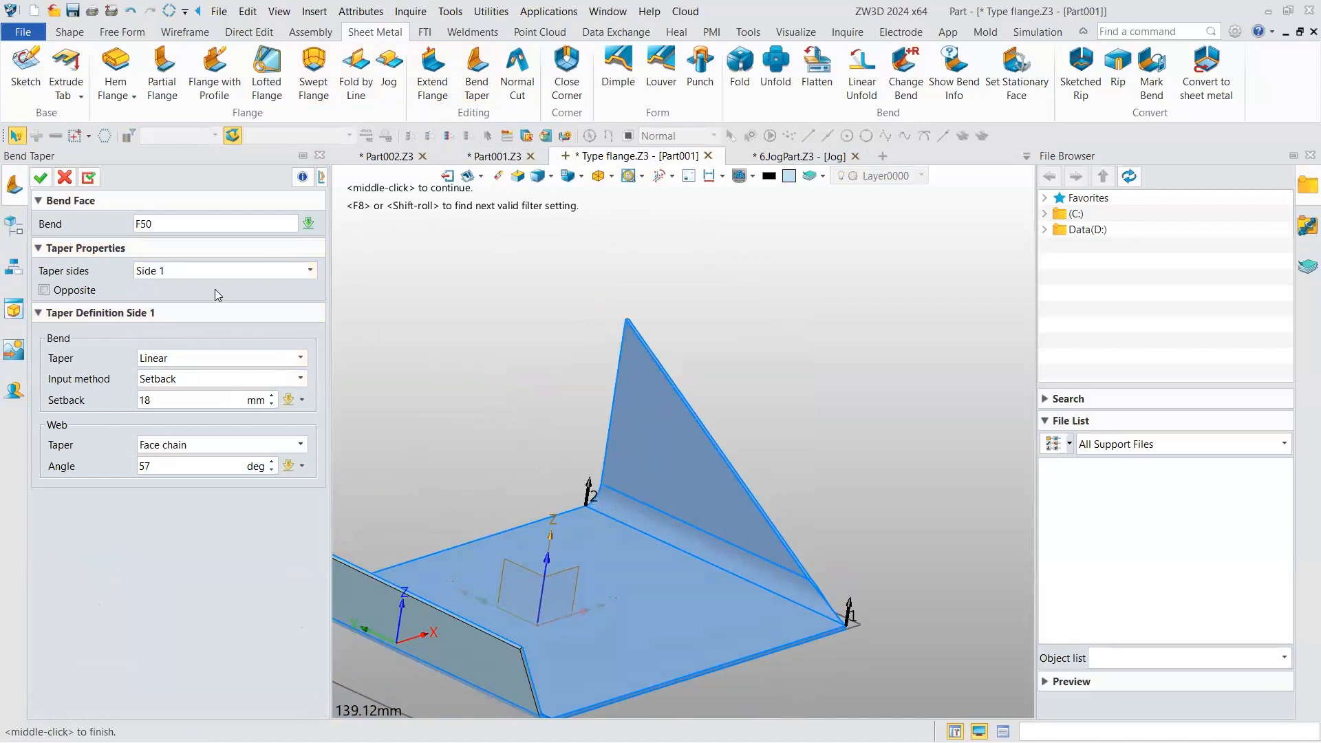
- Try Side 1 setbacks of 21 mm and 15 mm with a linear taper, and discard the bend taper
{"action": "double_click", "coordinate": [173, 400]}
{"action": "type", "text": "23"}
{"action": "key", "text": "Return"}
{"action": "type", "text": "24"}
{"action": "key", "text": "Return"}
{"action": "scroll", "coordinate": [178, 407], "scroll_direction": "down", "scroll_amount": 3}
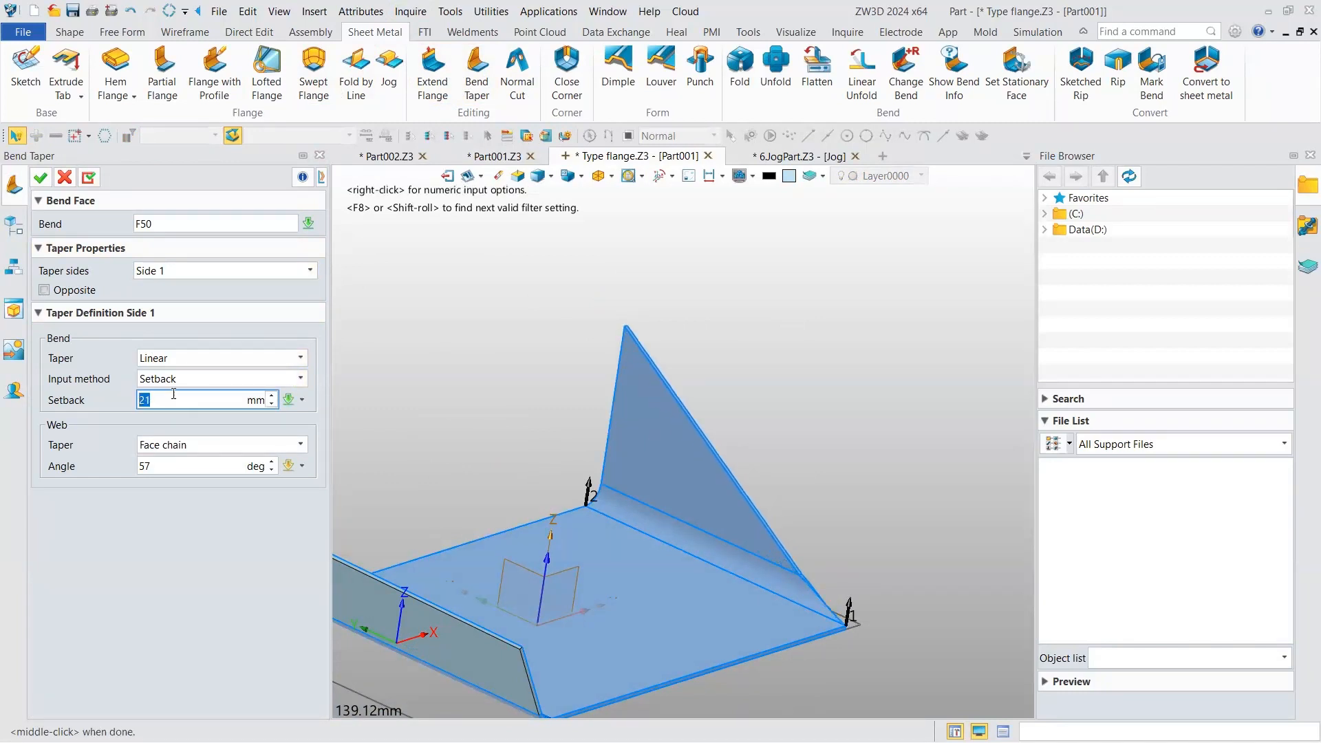
{"action": "left_click", "coordinate": [189, 357]}
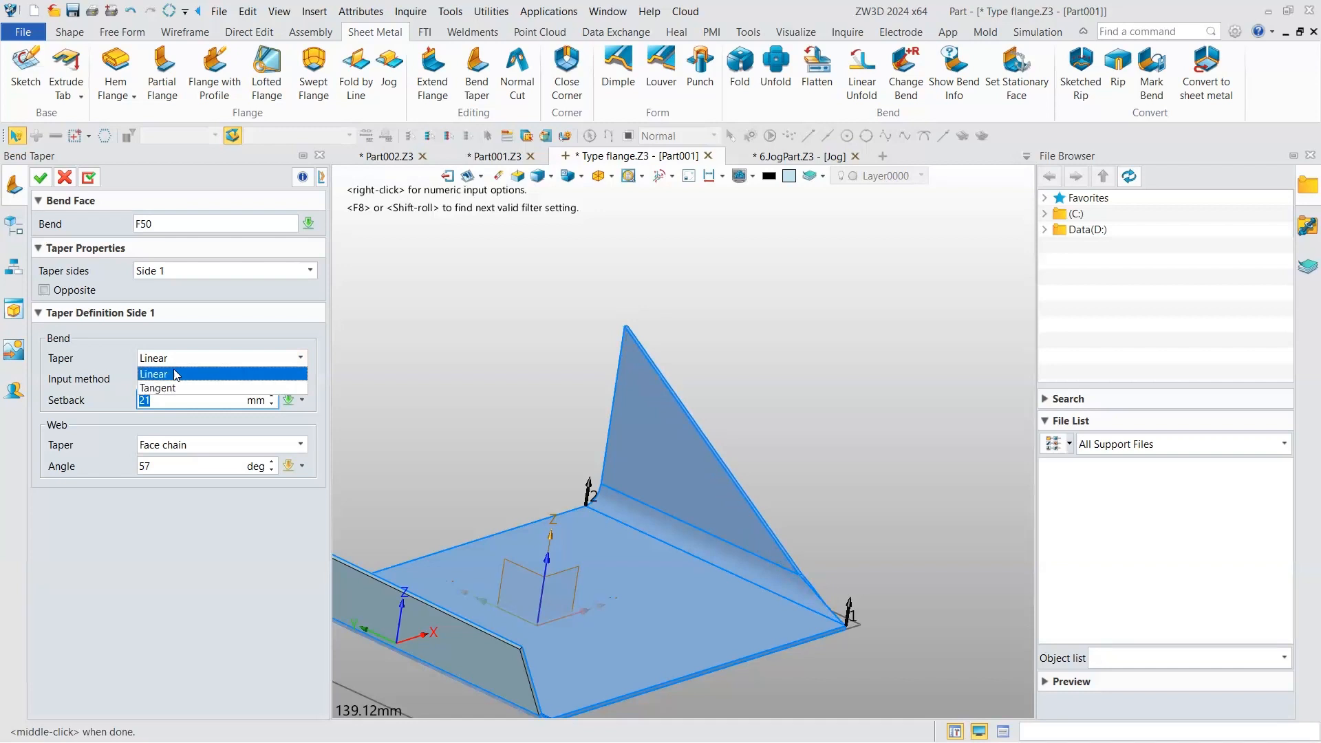
{"action": "left_click", "coordinate": [185, 373]}
{"action": "scroll", "coordinate": [168, 398], "scroll_direction": "up", "scroll_amount": 5}
{"action": "scroll", "coordinate": [168, 411], "scroll_direction": "down", "scroll_amount": 11}
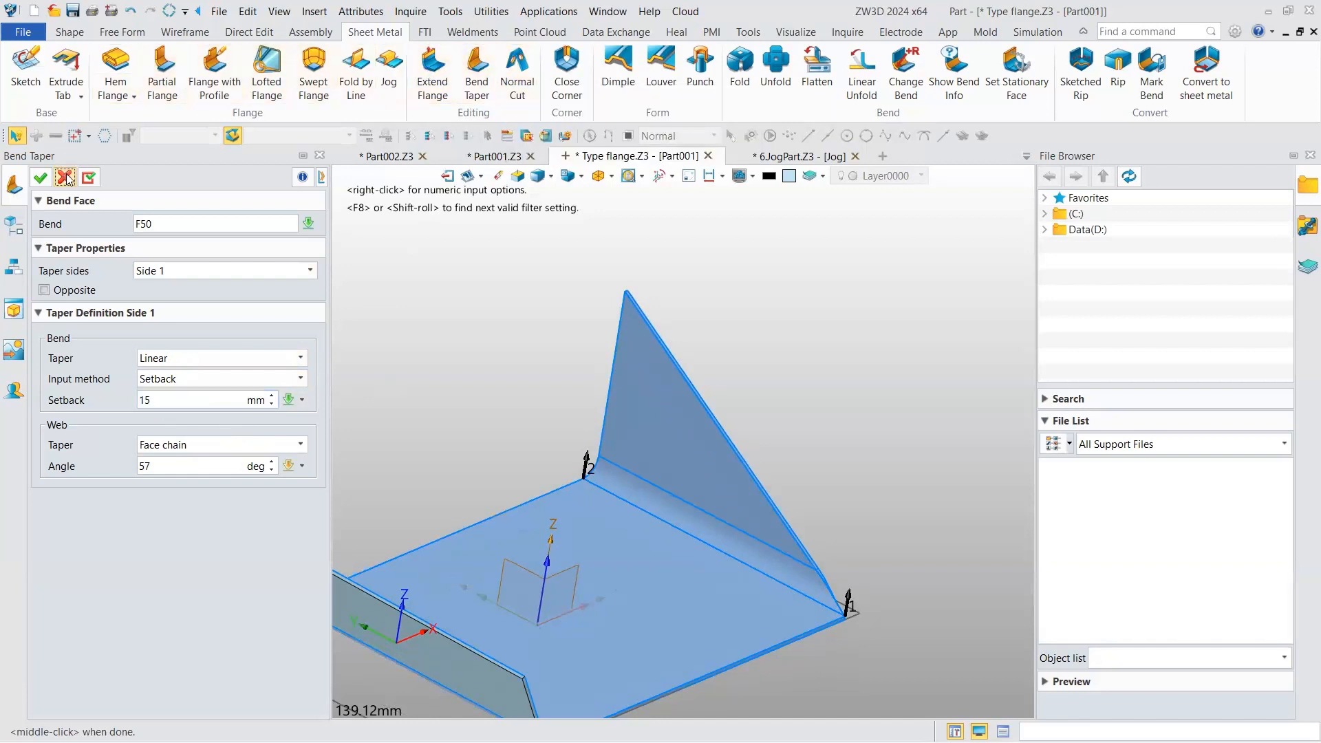
{"action": "left_click", "coordinate": [65, 179]}
- Try the extended flange's inner face as Normal Cut profile and open a new sketch on that face
{"action": "left_click", "coordinate": [517, 72]}
{"action": "right_click_drag", "start_coordinate": [473, 386], "coordinate": [510, 360]}
{"action": "left_click", "coordinate": [659, 365]}
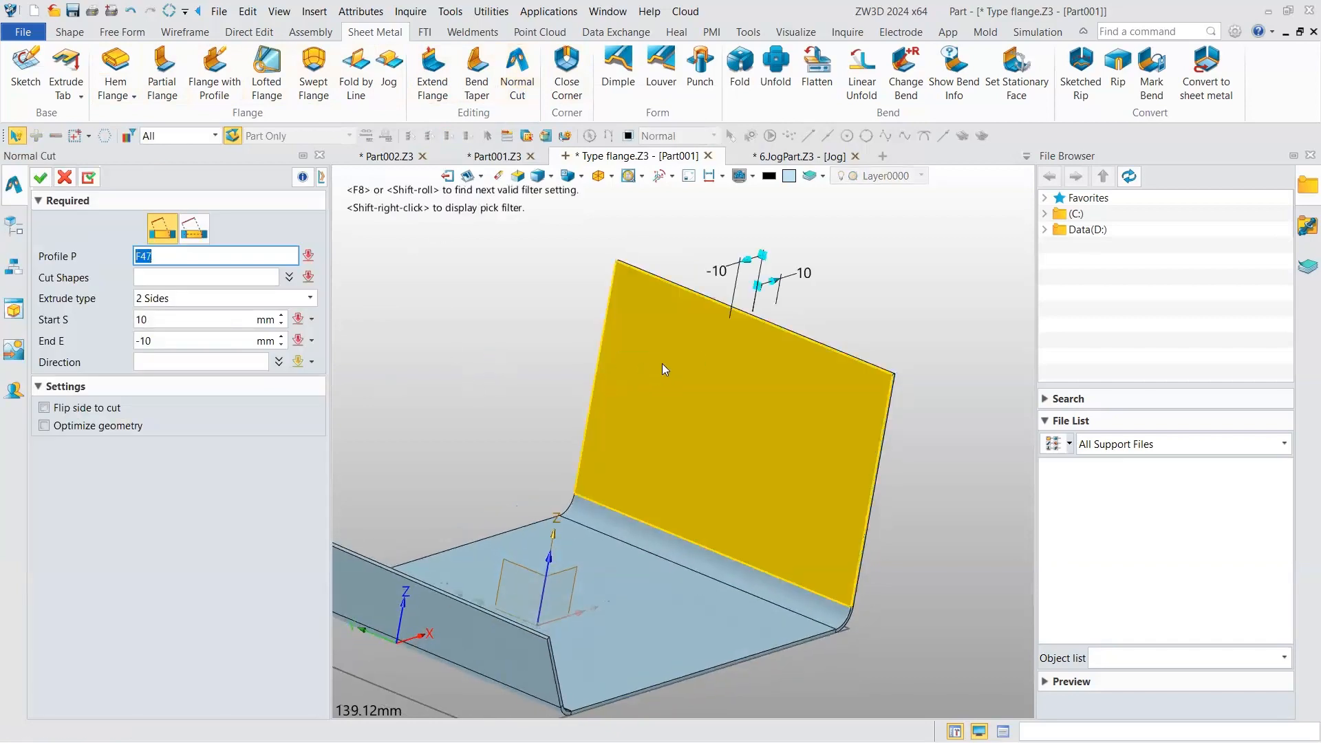
{"action": "middle_click", "coordinate": [662, 364]}
{"action": "left_click", "coordinate": [42, 68]}
{"action": "left_click", "coordinate": [711, 453]}
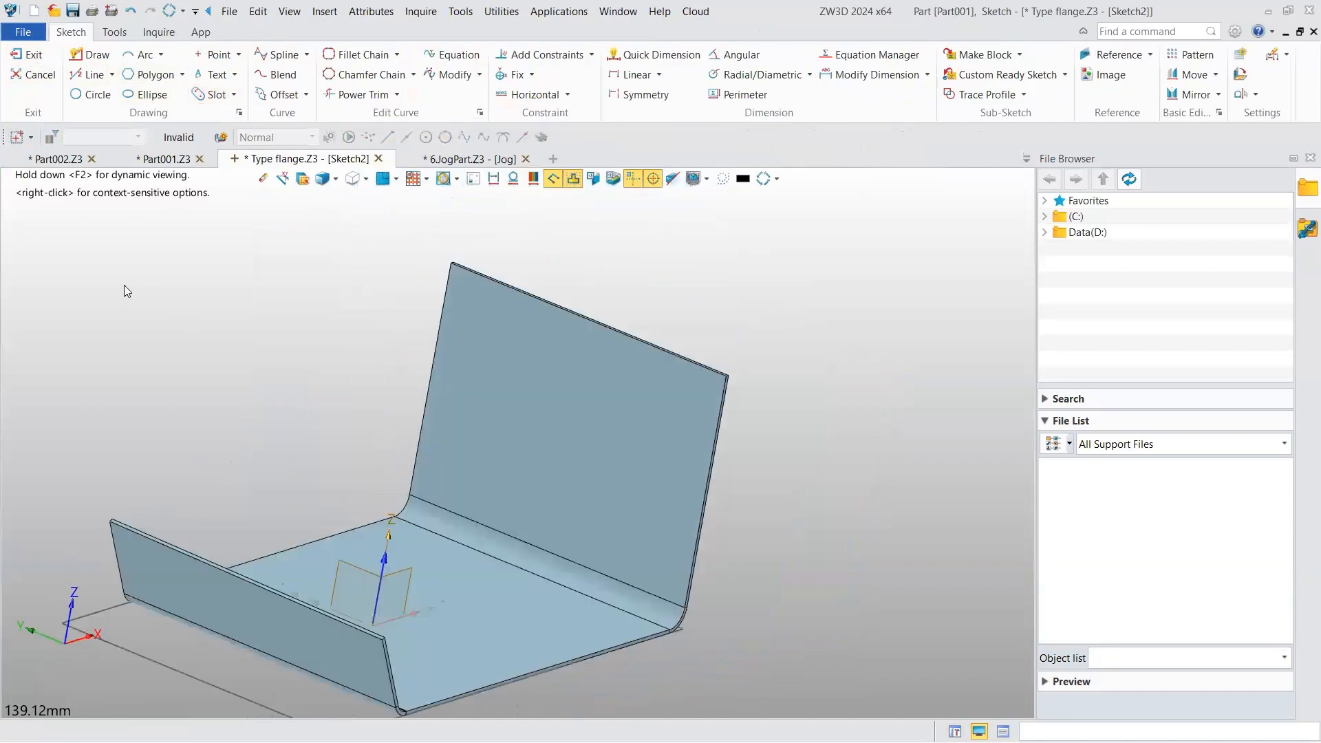
- Leave the current sketch, restart Normal Cut and open a new profile sketch on the extended flange's inner face
{"action": "key", "text": "Escape"}
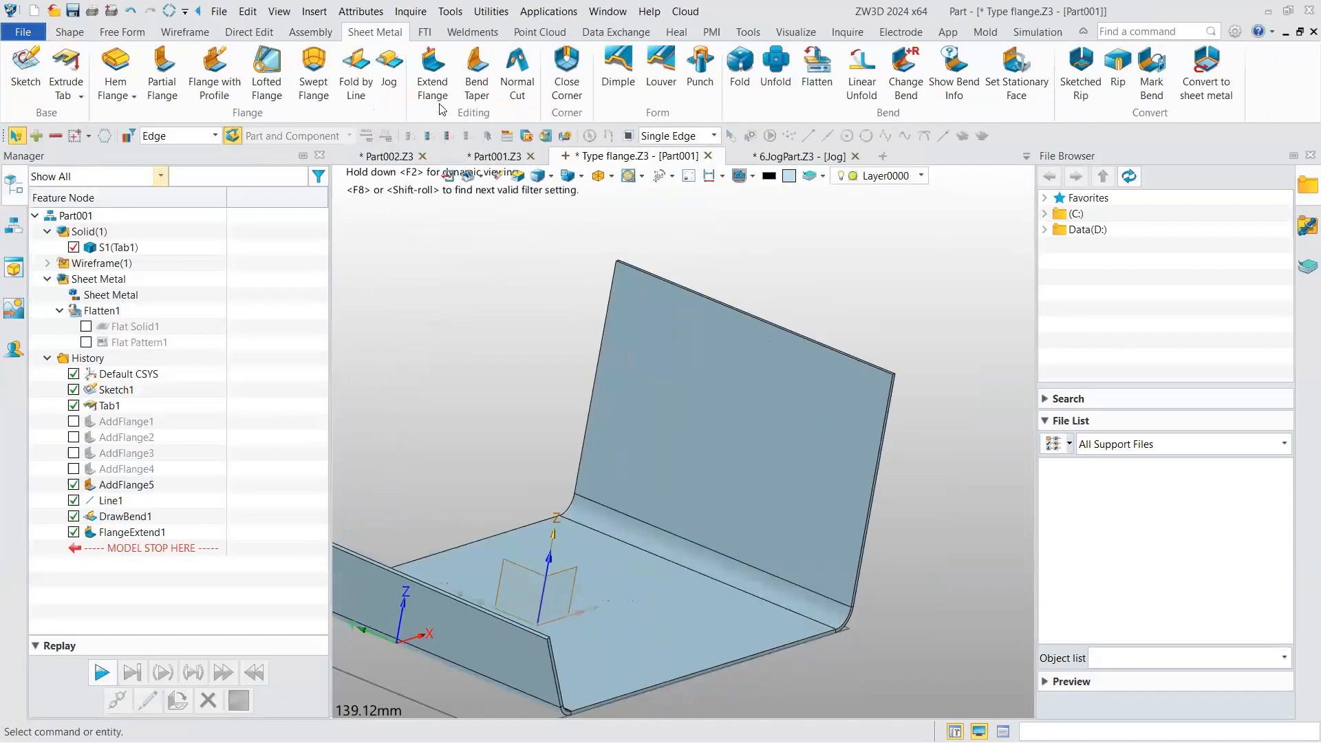
{"action": "left_click", "coordinate": [514, 71]}
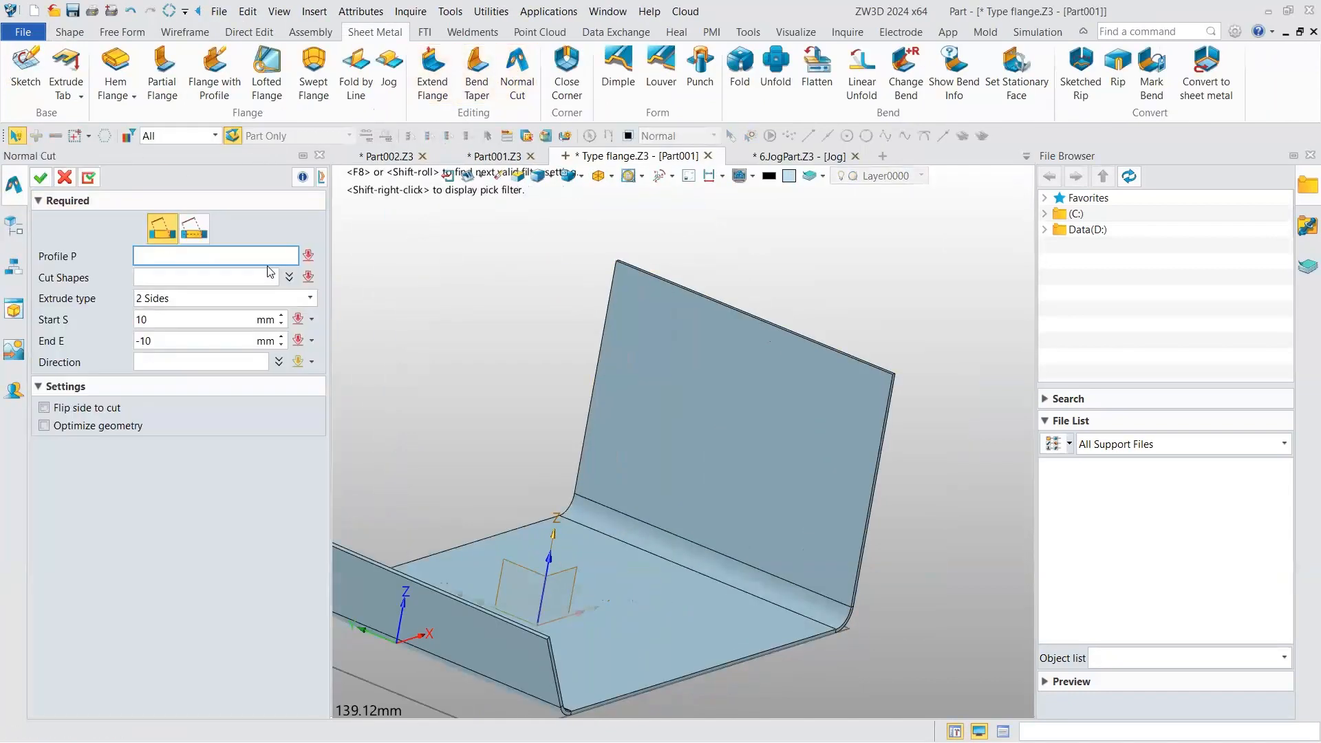
{"action": "left_click", "coordinate": [634, 379]}
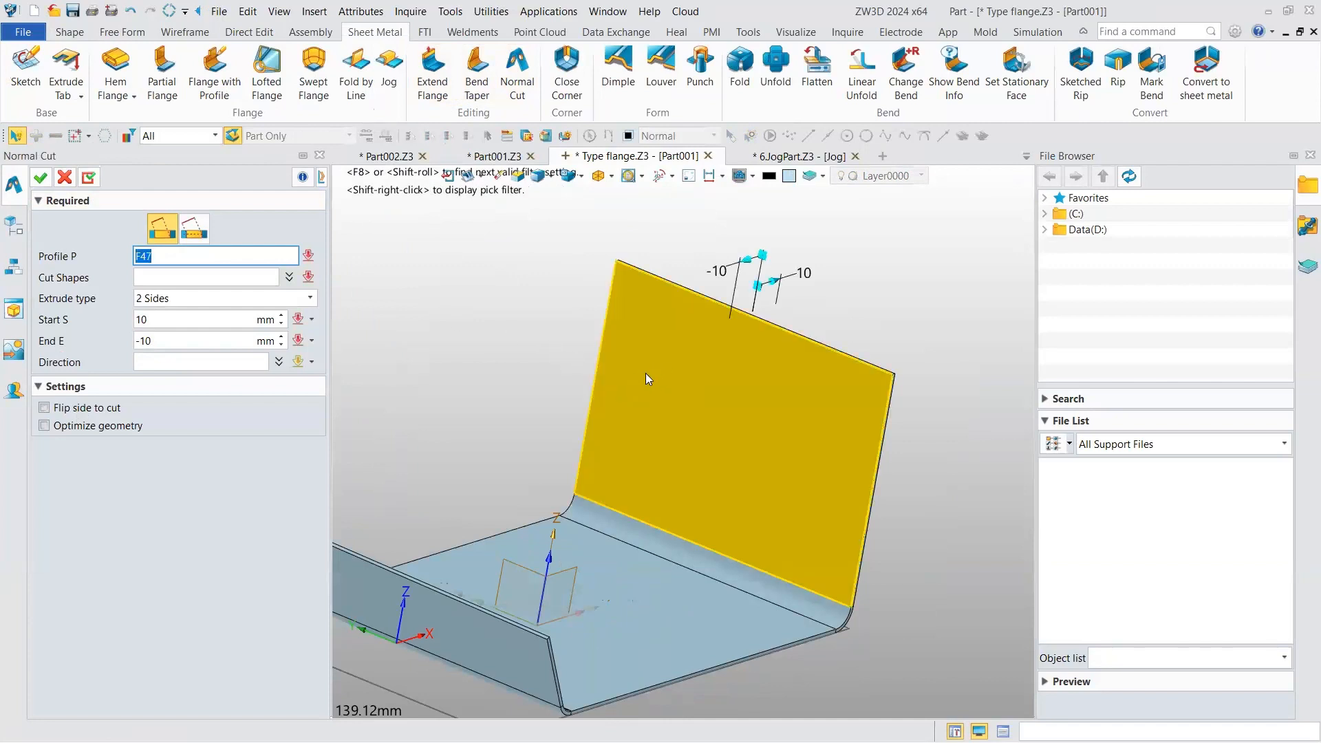
{"action": "middle_click", "coordinate": [672, 376]}
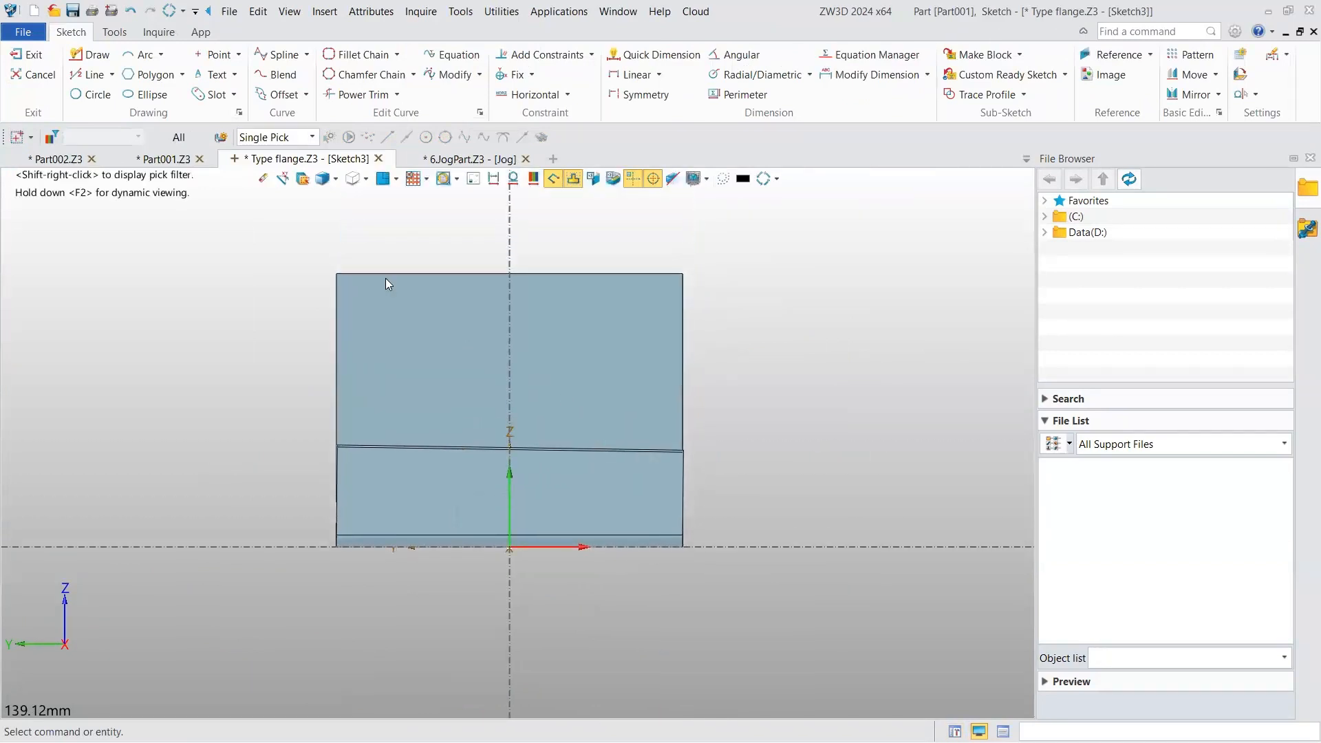
- Sketch a 12 mm radius circle on the flange's vertical axis, about 51.5 mm above the origin, as the cut profile
{"action": "left_click", "coordinate": [91, 95]}
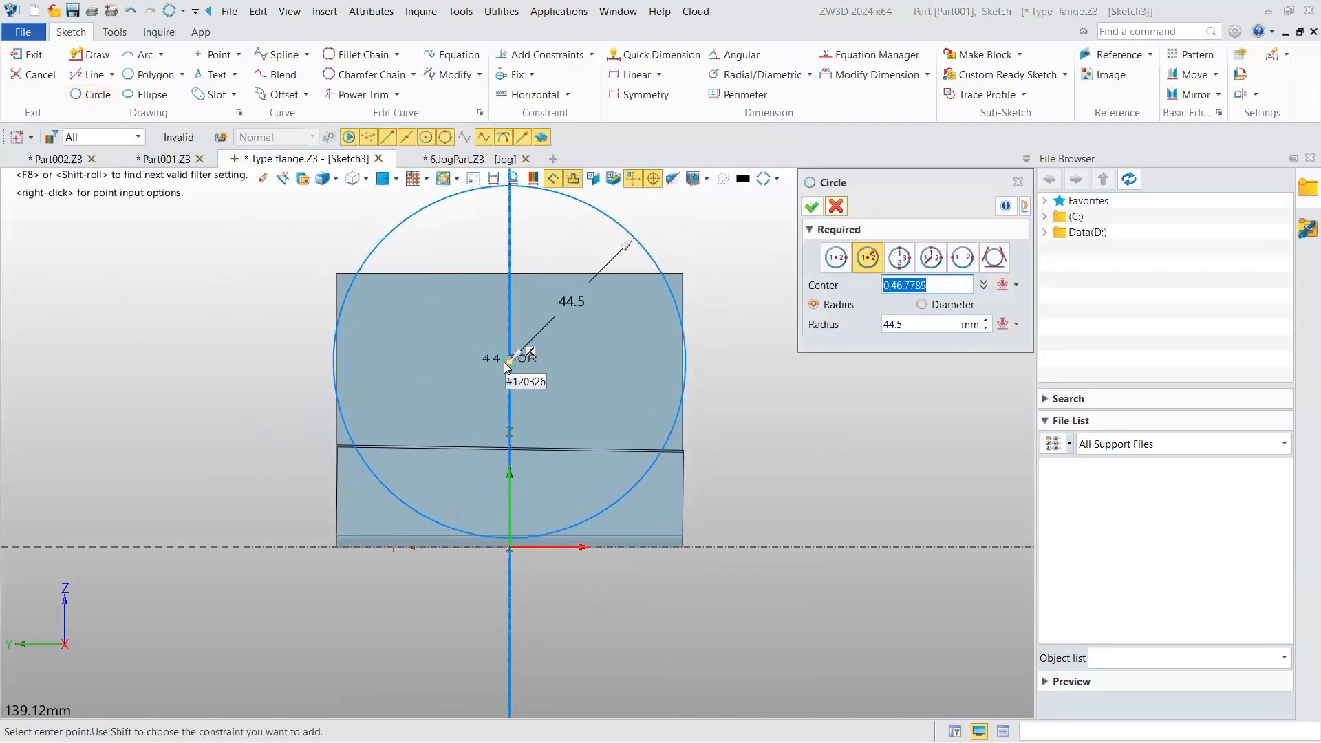
{"action": "left_click", "coordinate": [510, 342]}
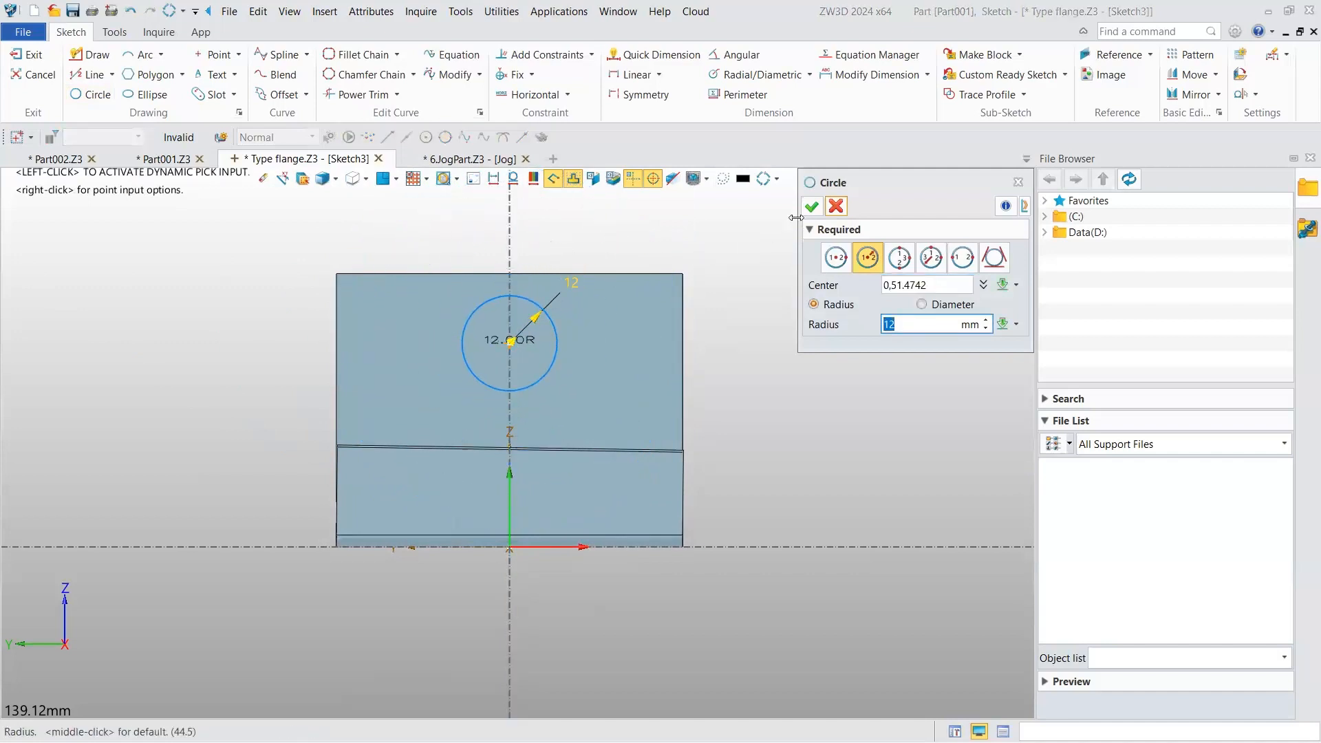
{"action": "left_click", "coordinate": [812, 206]}
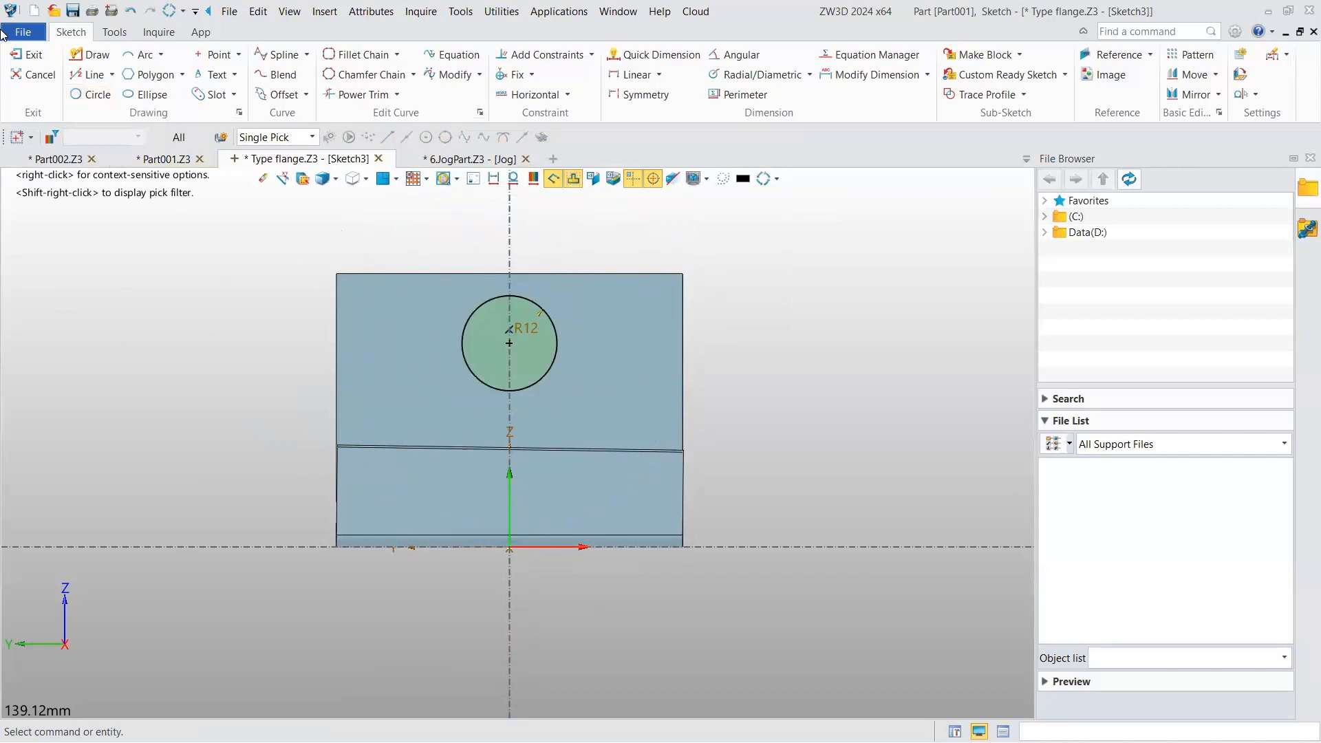
{"action": "left_click", "coordinate": [27, 54]}
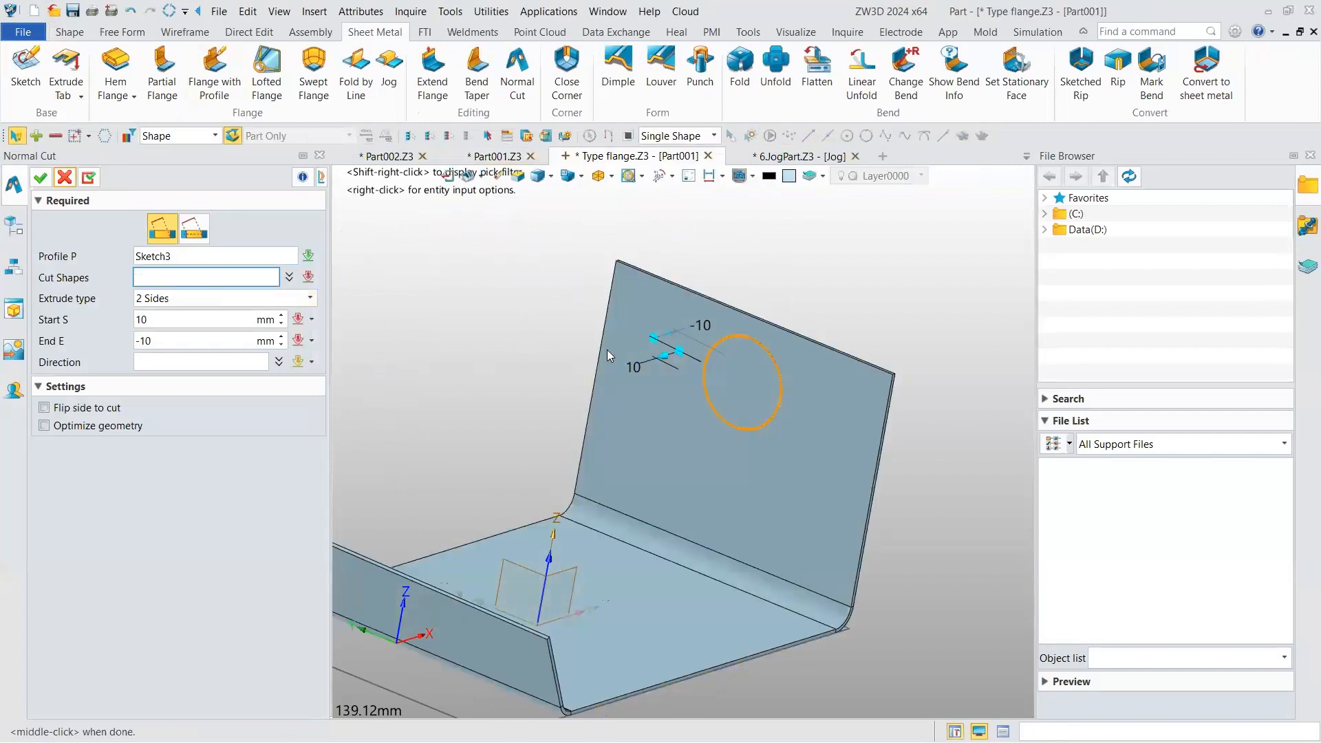
- Try the circular Normal Cut on the sheet metal body, check the extrude types, and discard the cut with its sketch
{"action": "left_click", "coordinate": [659, 371]}
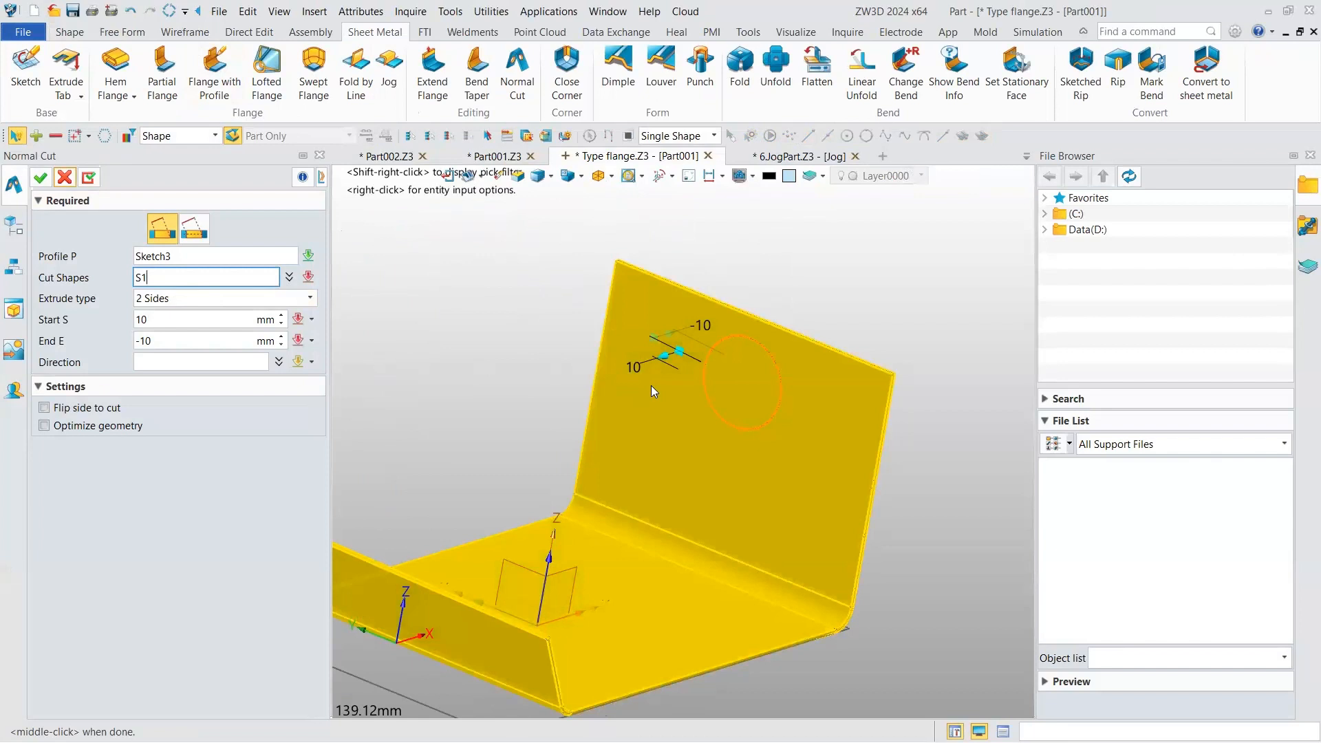
{"action": "left_click", "coordinate": [649, 384]}
{"action": "right_click_drag", "start_coordinate": [649, 384], "coordinate": [668, 404]}
{"action": "scroll", "coordinate": [668, 405], "scroll_direction": "up", "scroll_amount": 2}
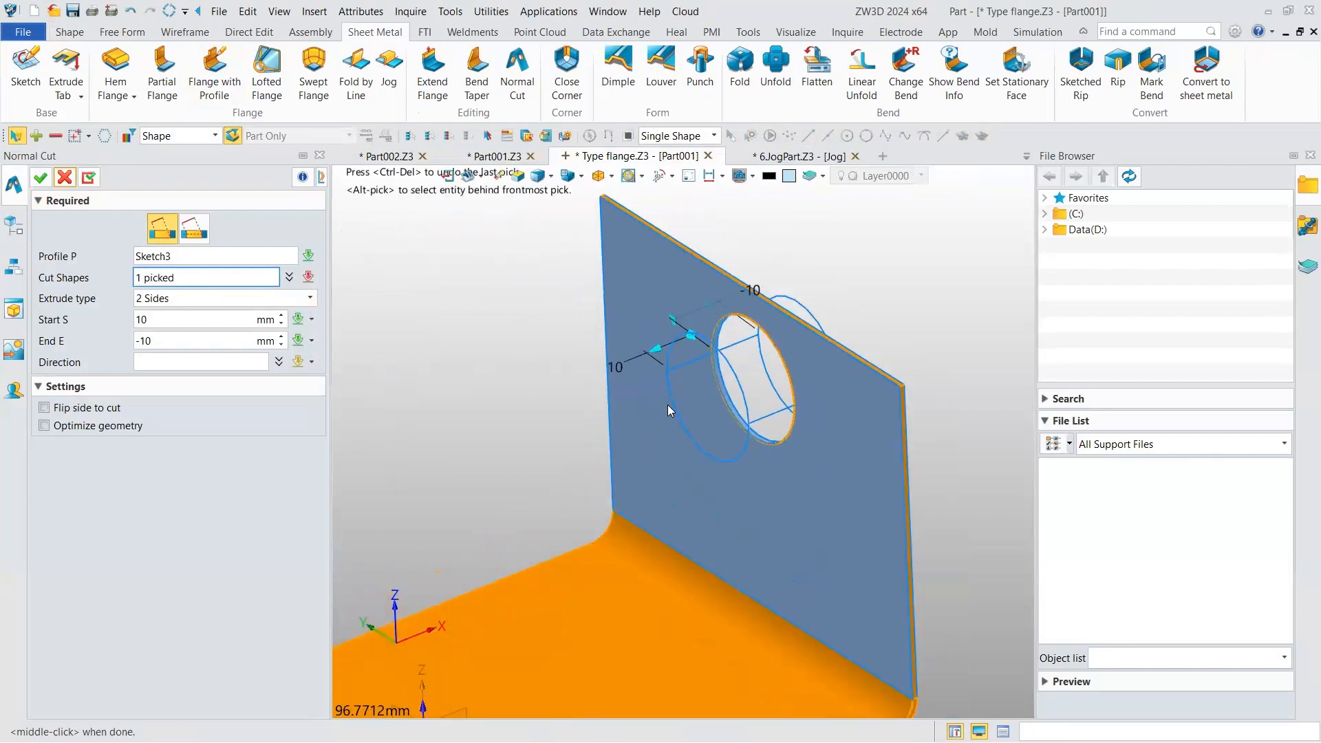
{"action": "middle_click", "coordinate": [193, 310]}
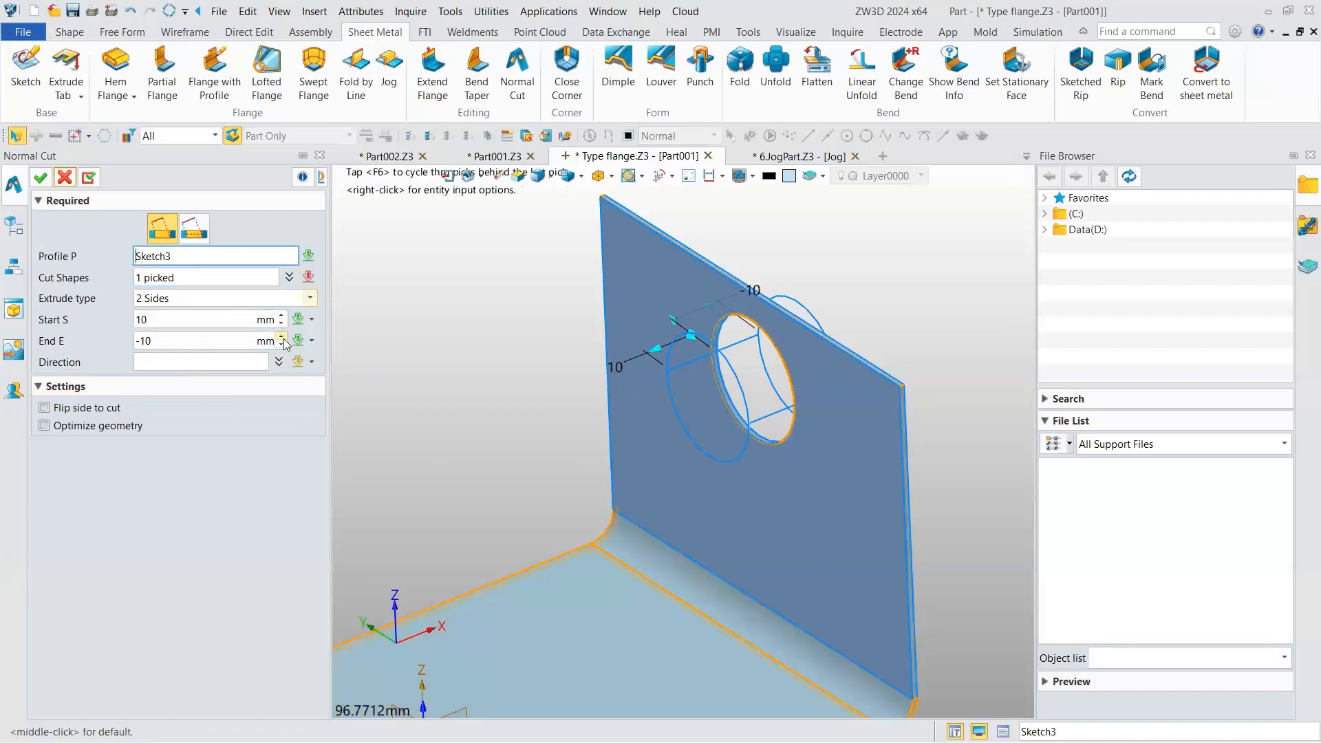
{"action": "left_click", "coordinate": [192, 298]}
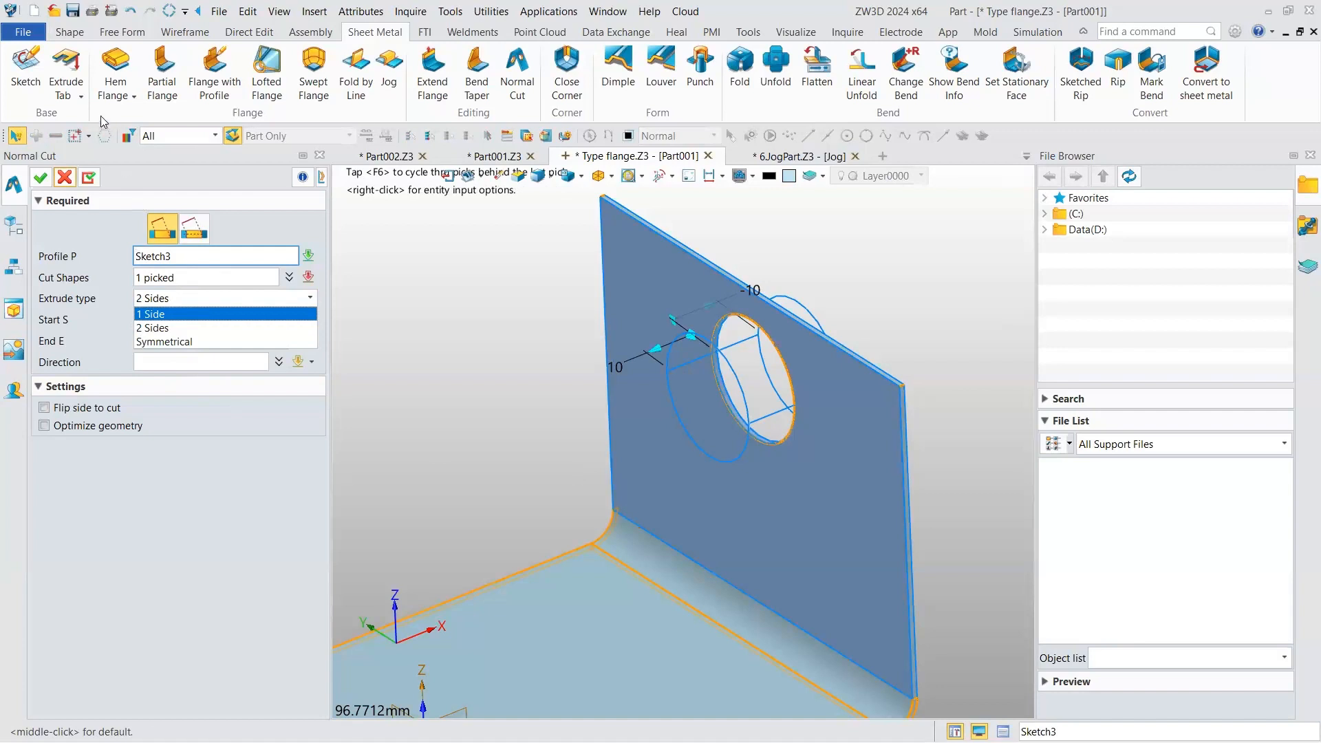
{"action": "left_click", "coordinate": [64, 178]}
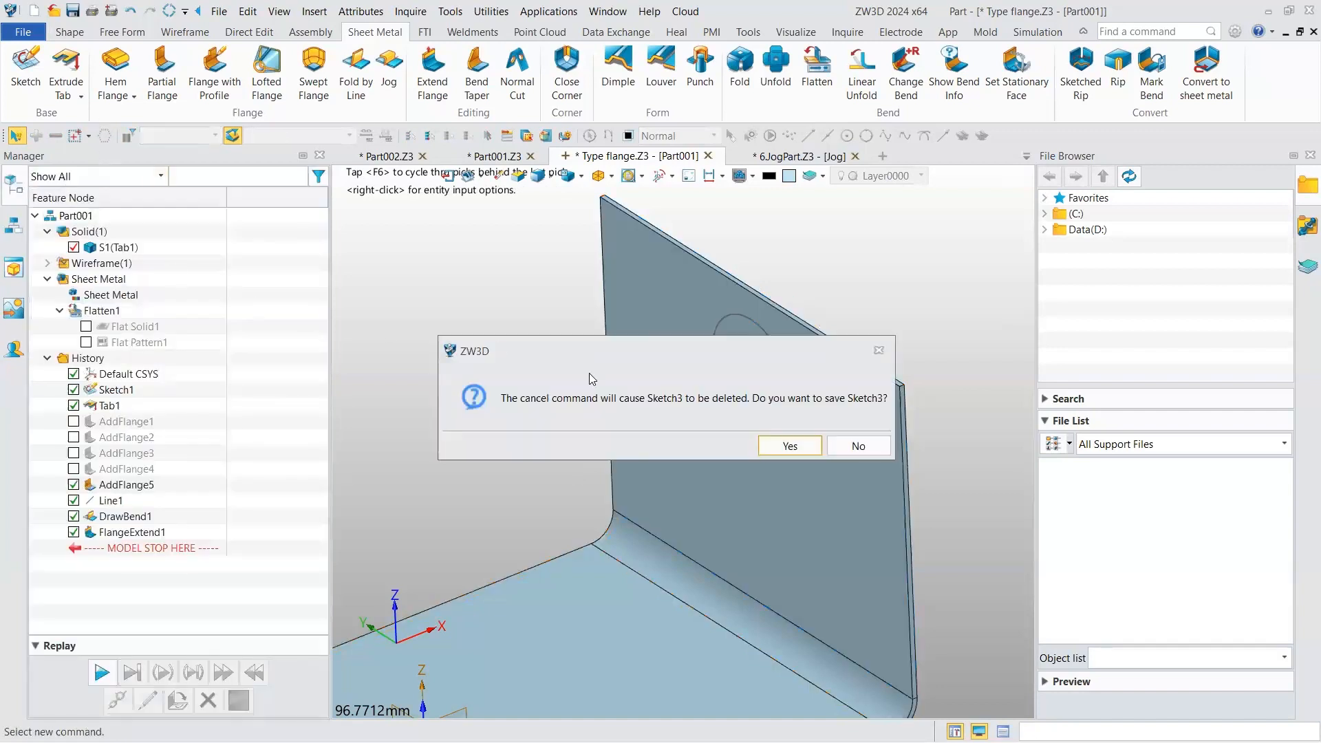
{"action": "left_click", "coordinate": [853, 446]}
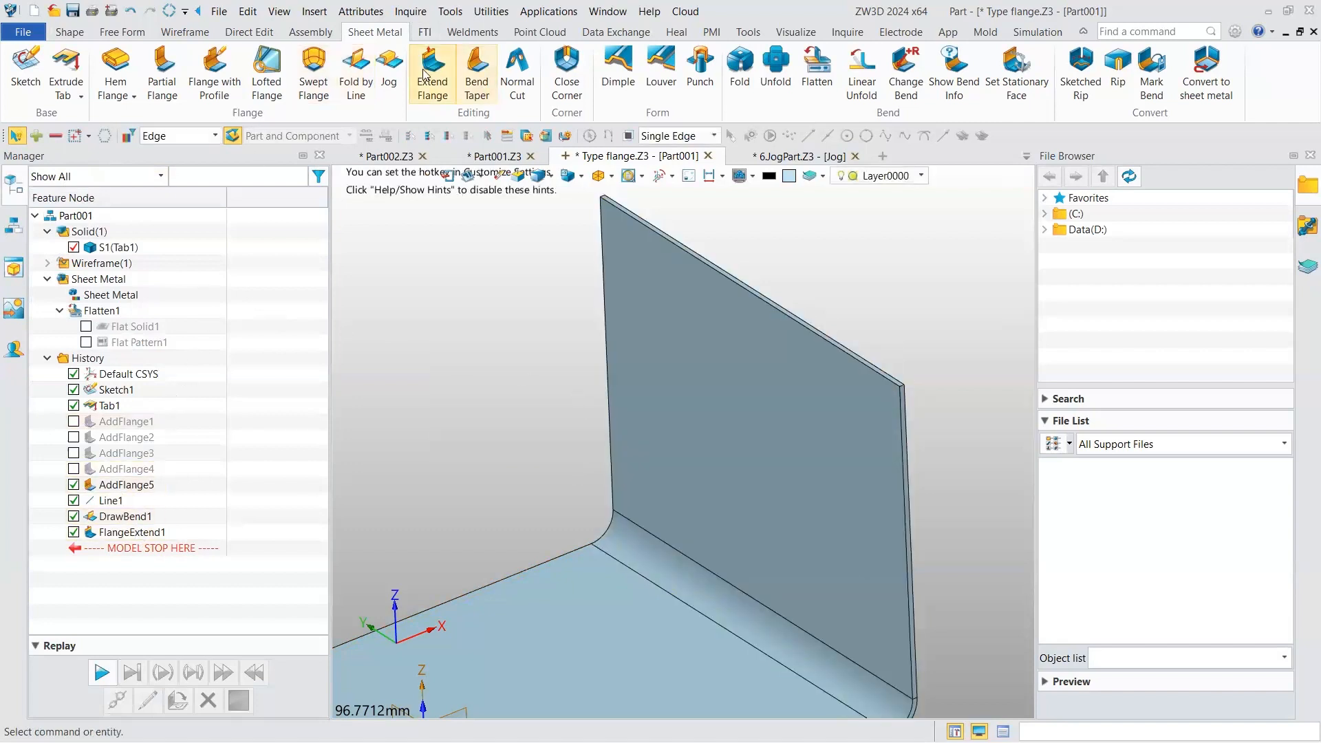
- Restart Normal Cut with a flange-face sketch of a 12 mm radius circle, centred on the vertical axis about 54.6 mm above the origin
{"action": "left_click", "coordinate": [513, 69]}
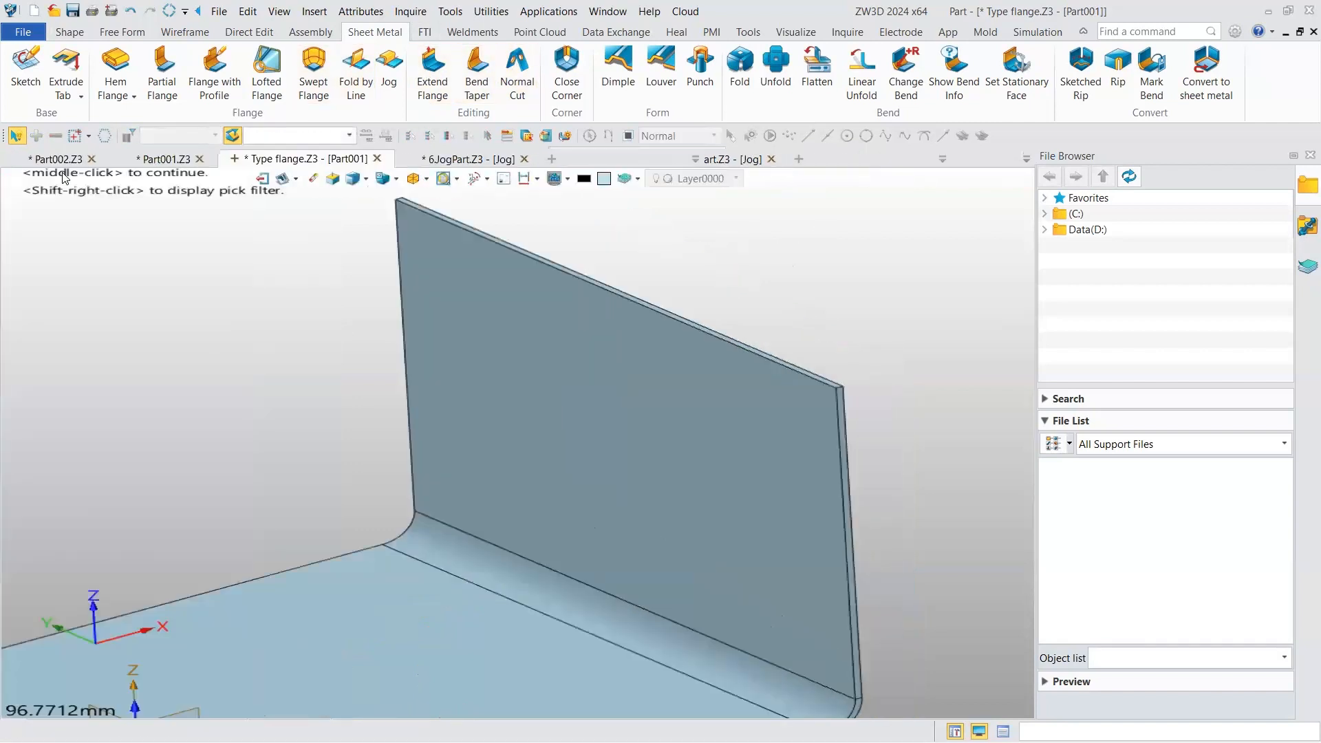
{"action": "left_click", "coordinate": [400, 197]}
{"action": "left_click", "coordinate": [90, 94]}
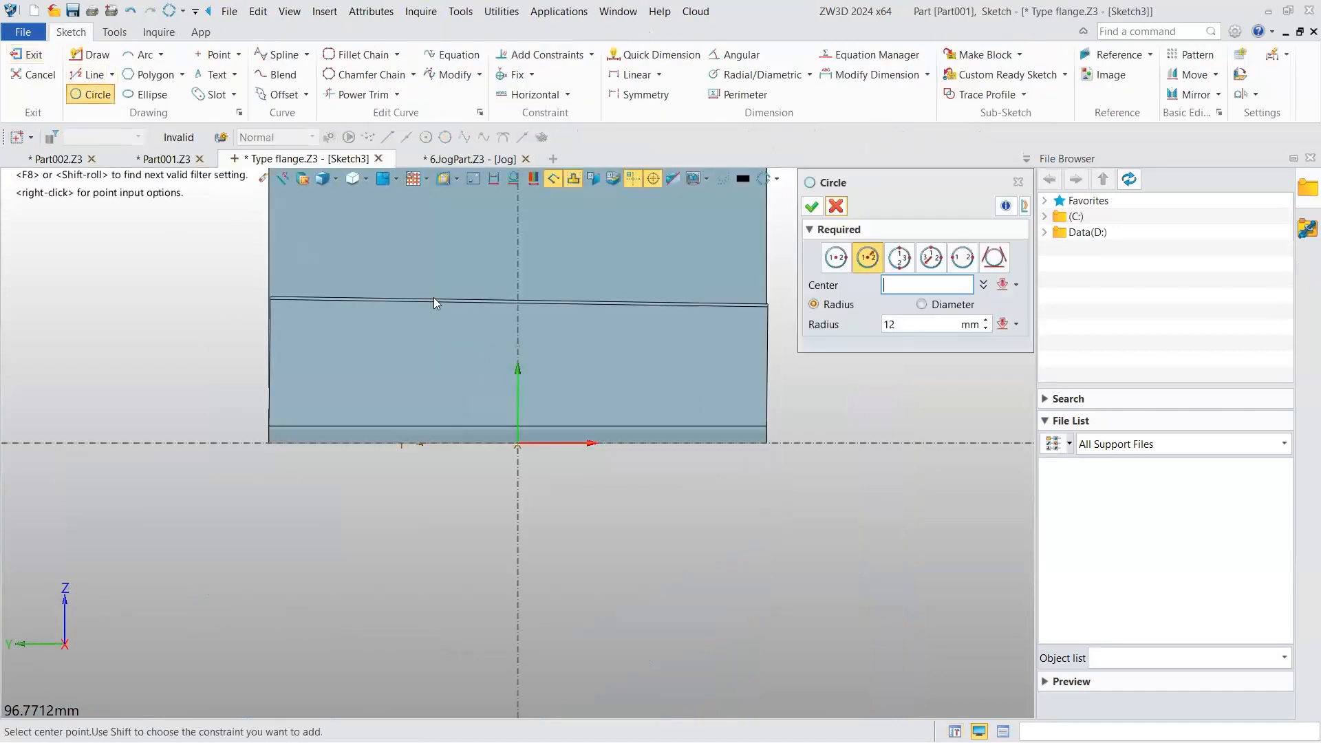
{"action": "left_click", "coordinate": [480, 241]}
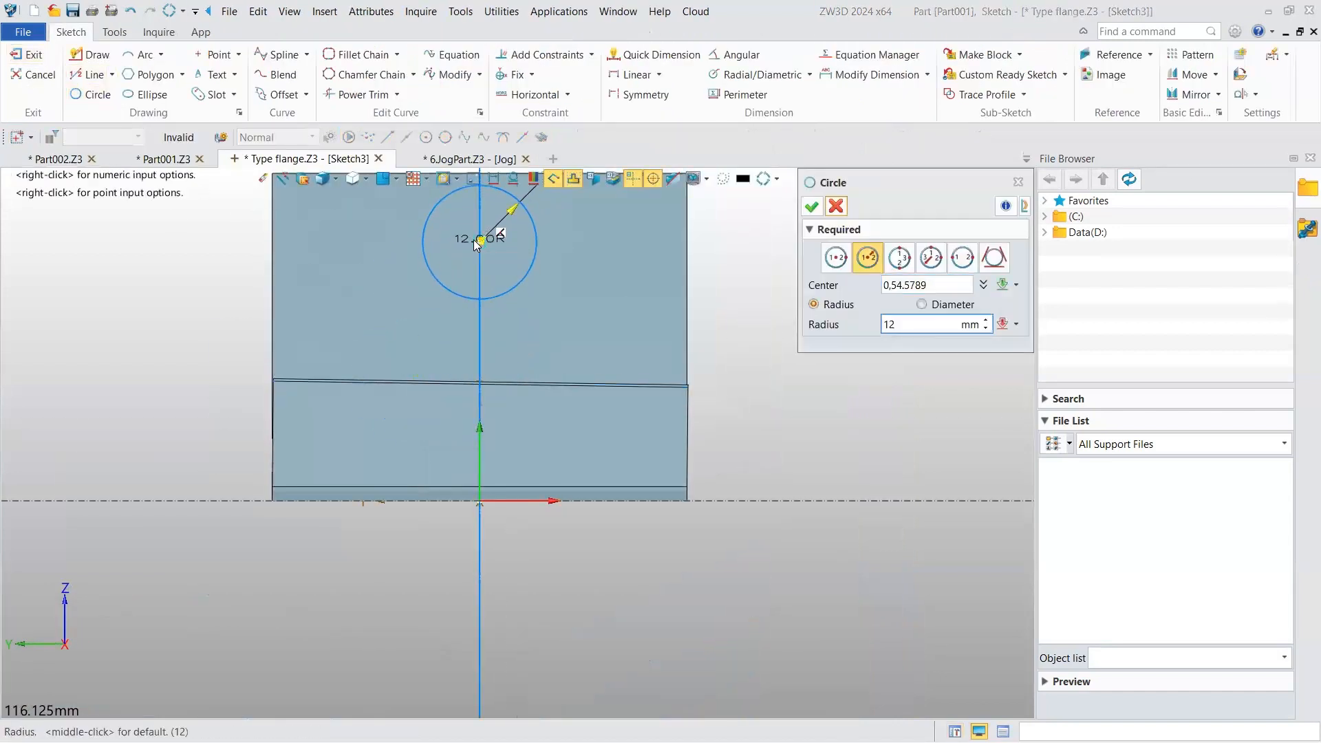
{"action": "left_click", "coordinate": [812, 207]}
{"action": "left_click", "coordinate": [28, 55]}
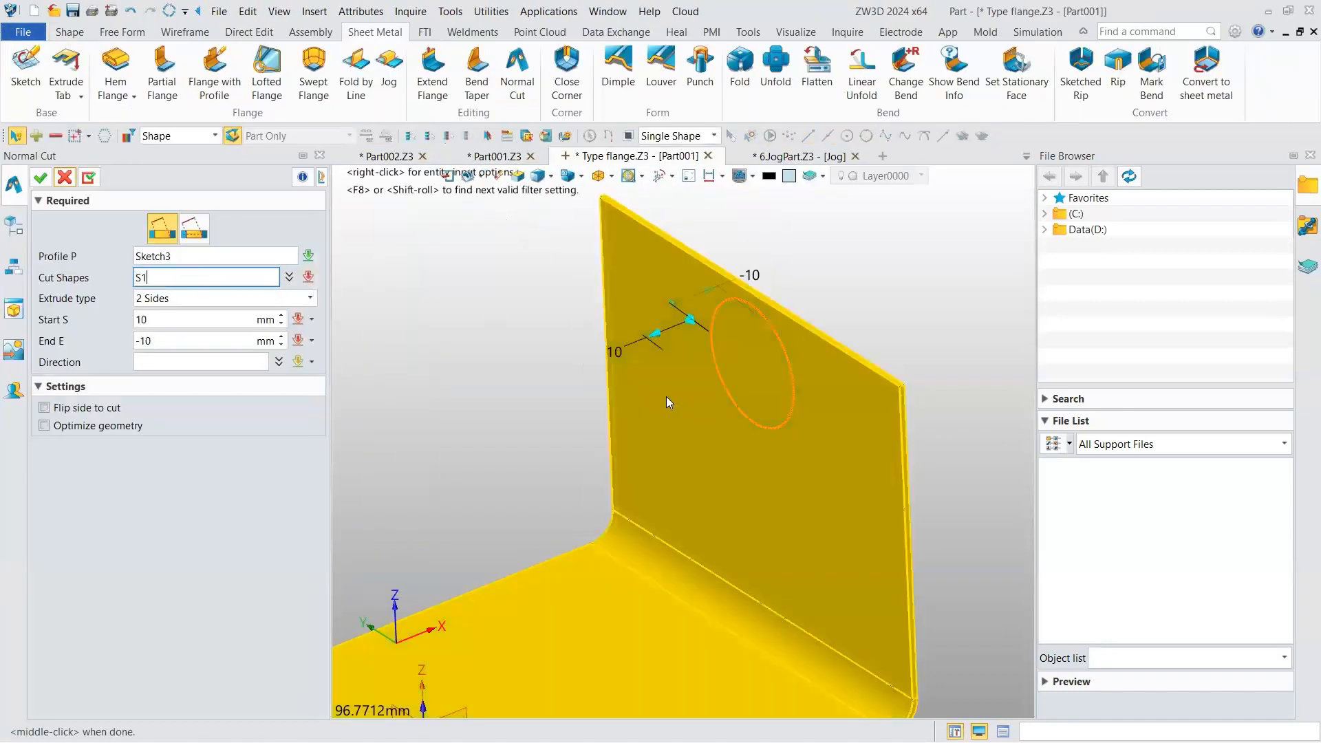
- Apply the Normal Cut to the sheet metal body, extruding the circle on two sides from 10 to -10 mm
{"action": "left_click", "coordinate": [667, 397]}
{"action": "left_click", "coordinate": [40, 178]}
{"action": "right_click_drag", "start_coordinate": [496, 348], "coordinate": [487, 355]}
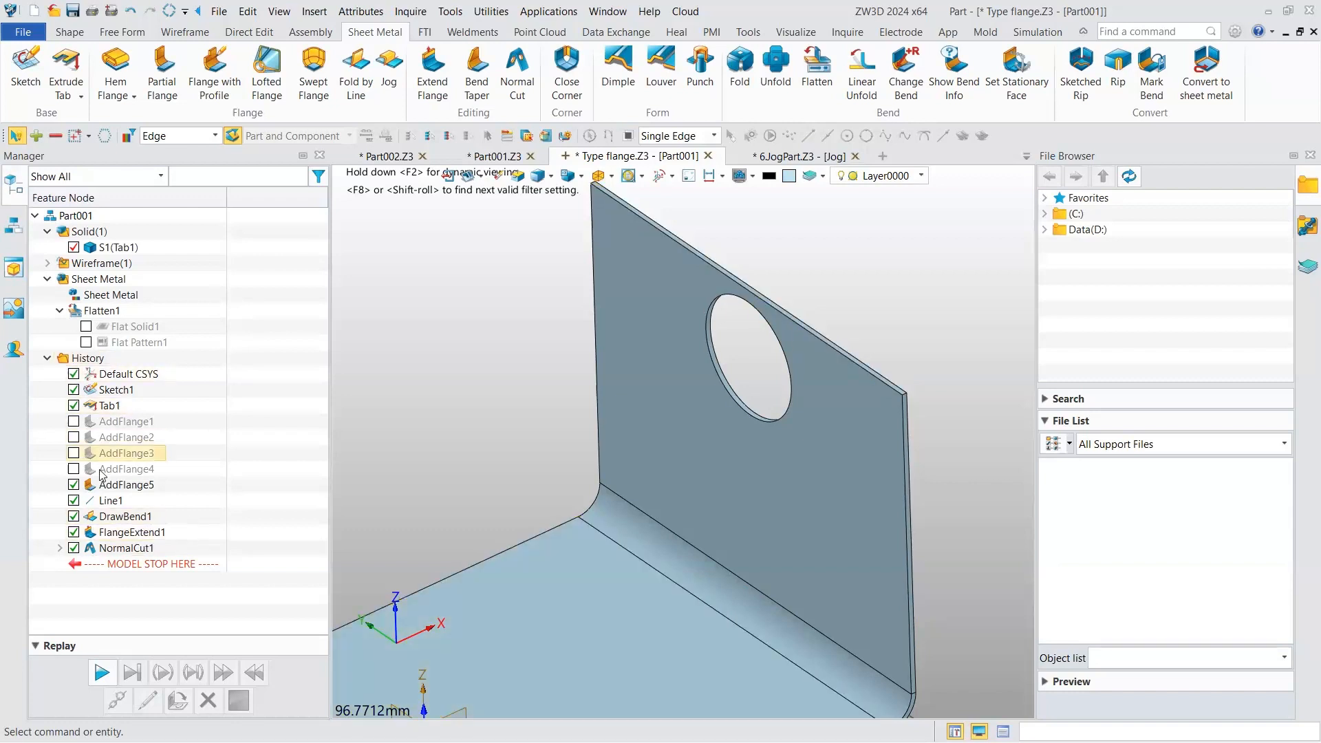
- Reopen the normal cut's profile sketch and remove the circle from it
{"action": "left_click", "coordinate": [60, 547]}
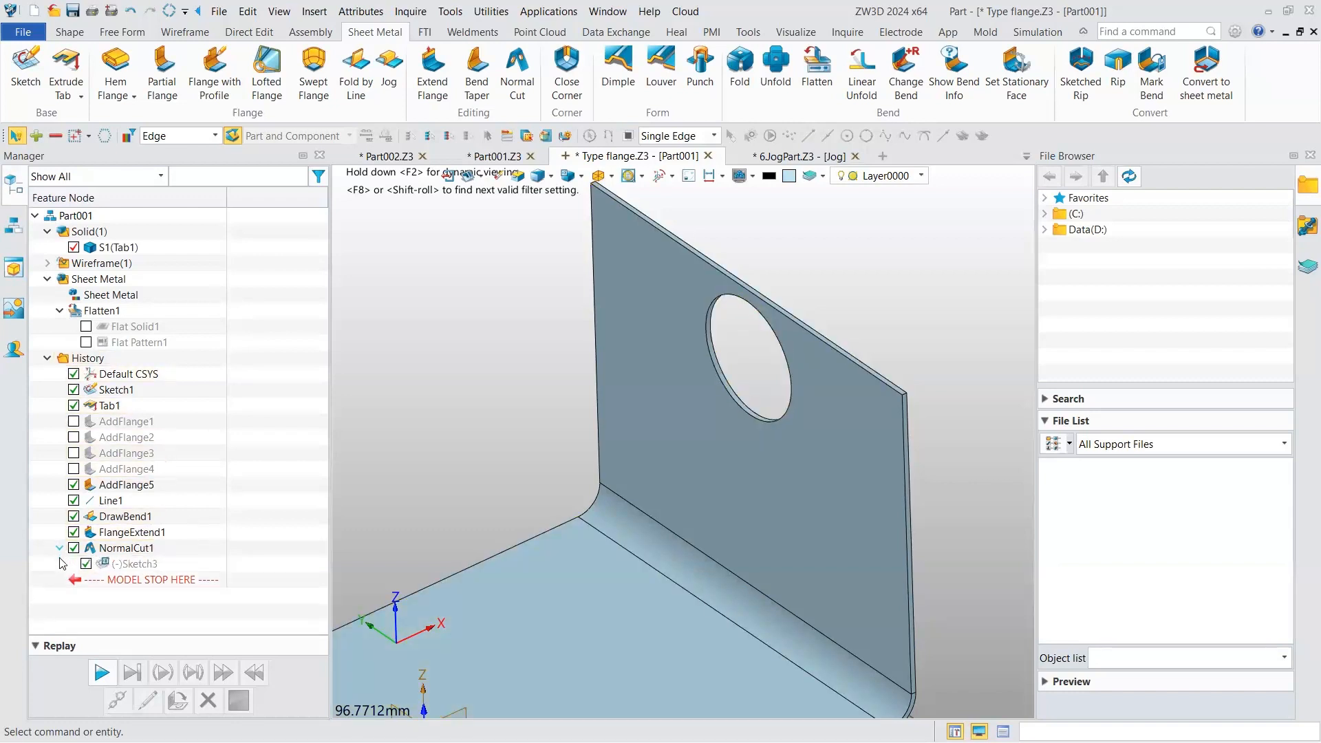
{"action": "double_click", "coordinate": [116, 564]}
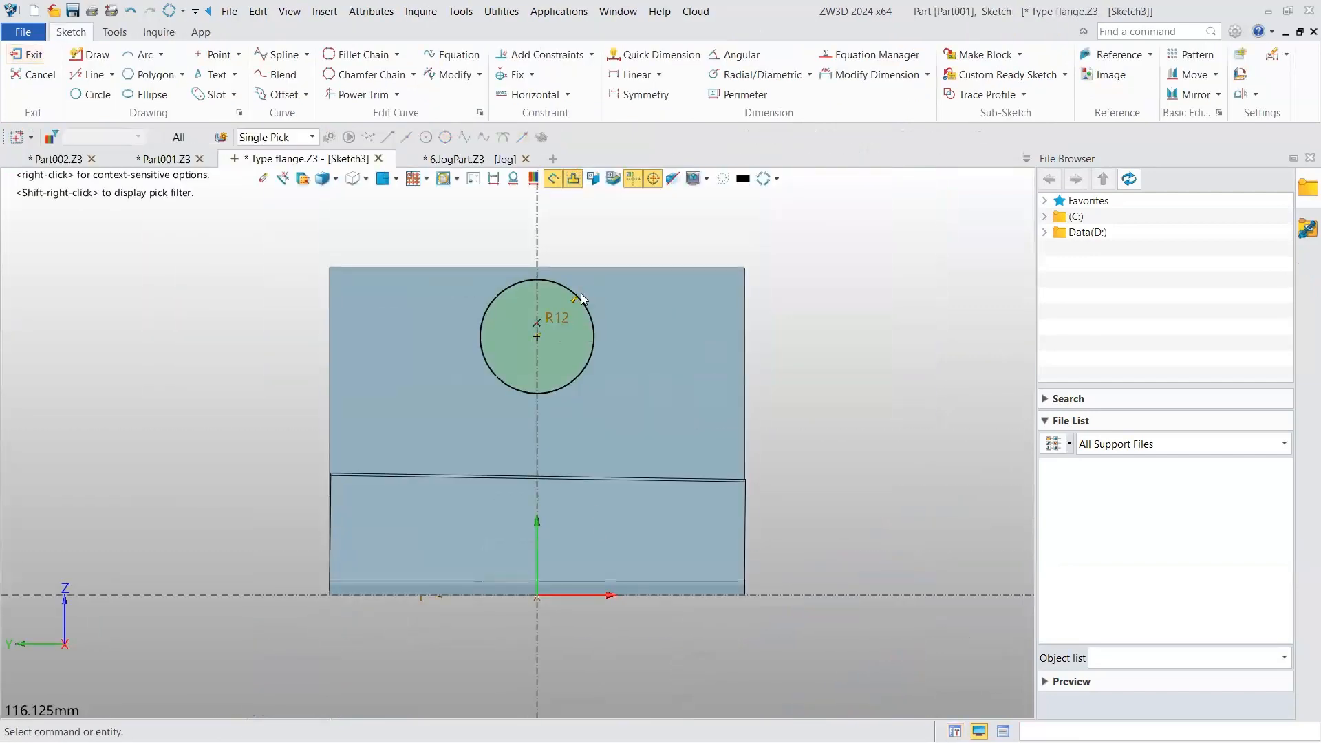
{"action": "left_click", "coordinate": [379, 96]}
{"action": "left_click_drag", "start_coordinate": [392, 230], "coordinate": [564, 413]}
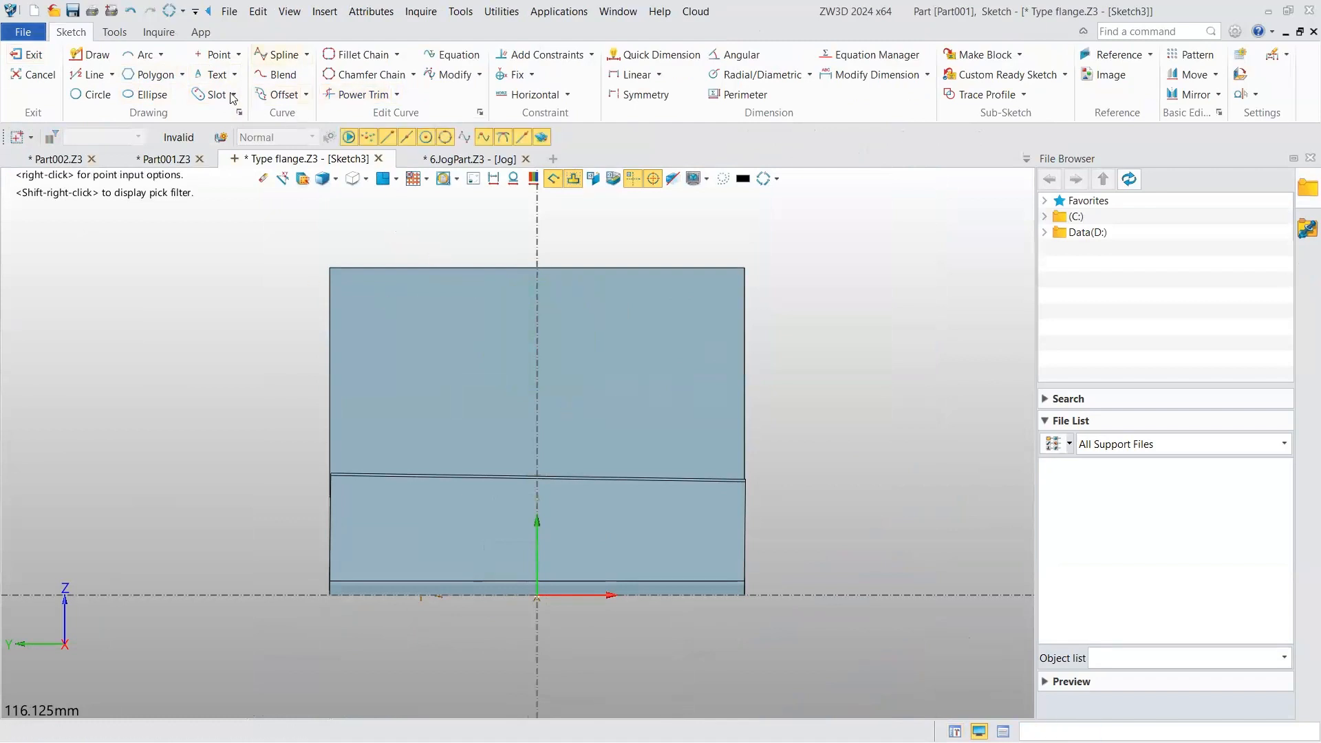
- Replace the cut profile with a six-sided polygon of about 11 mm radius on the vertical axis, finish the sketch and inspect the opening
{"action": "left_click", "coordinate": [172, 81]}
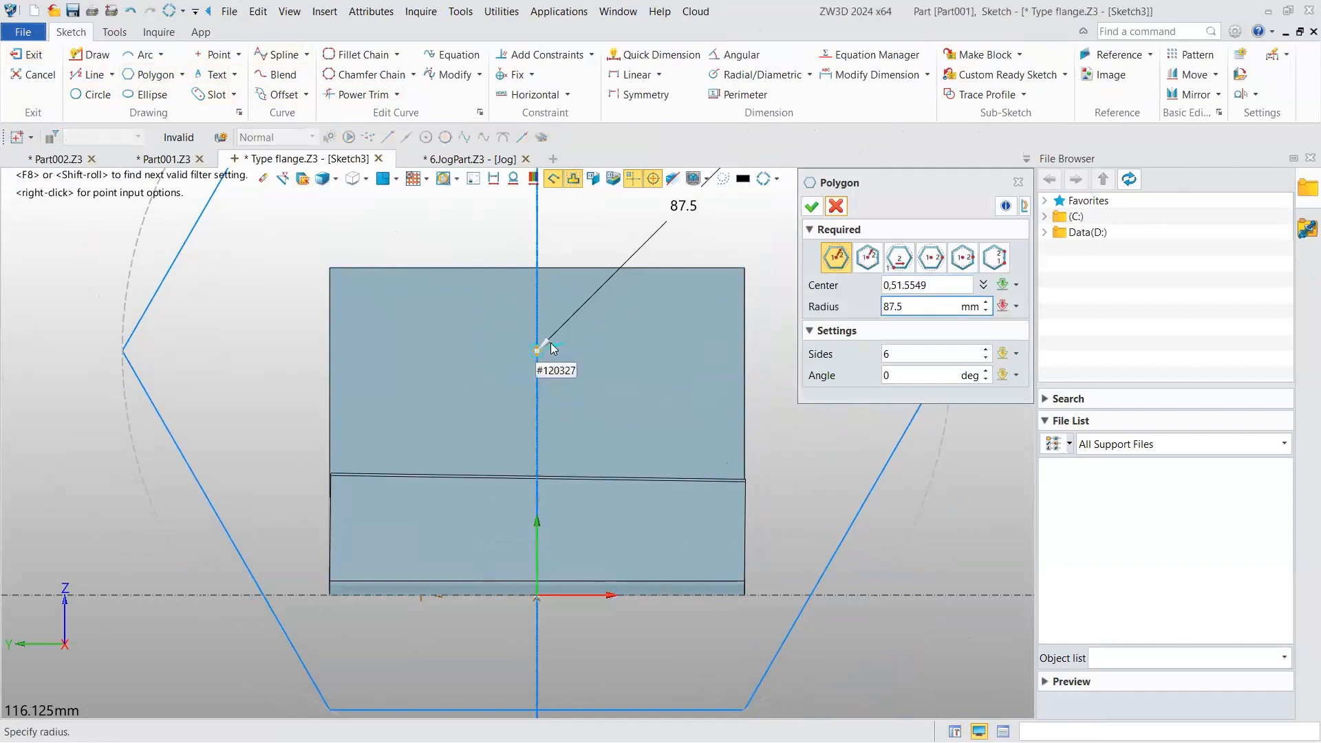
{"action": "left_click", "coordinate": [538, 351]}
{"action": "scroll", "coordinate": [526, 385], "scroll_direction": "down", "scroll_amount": 4}
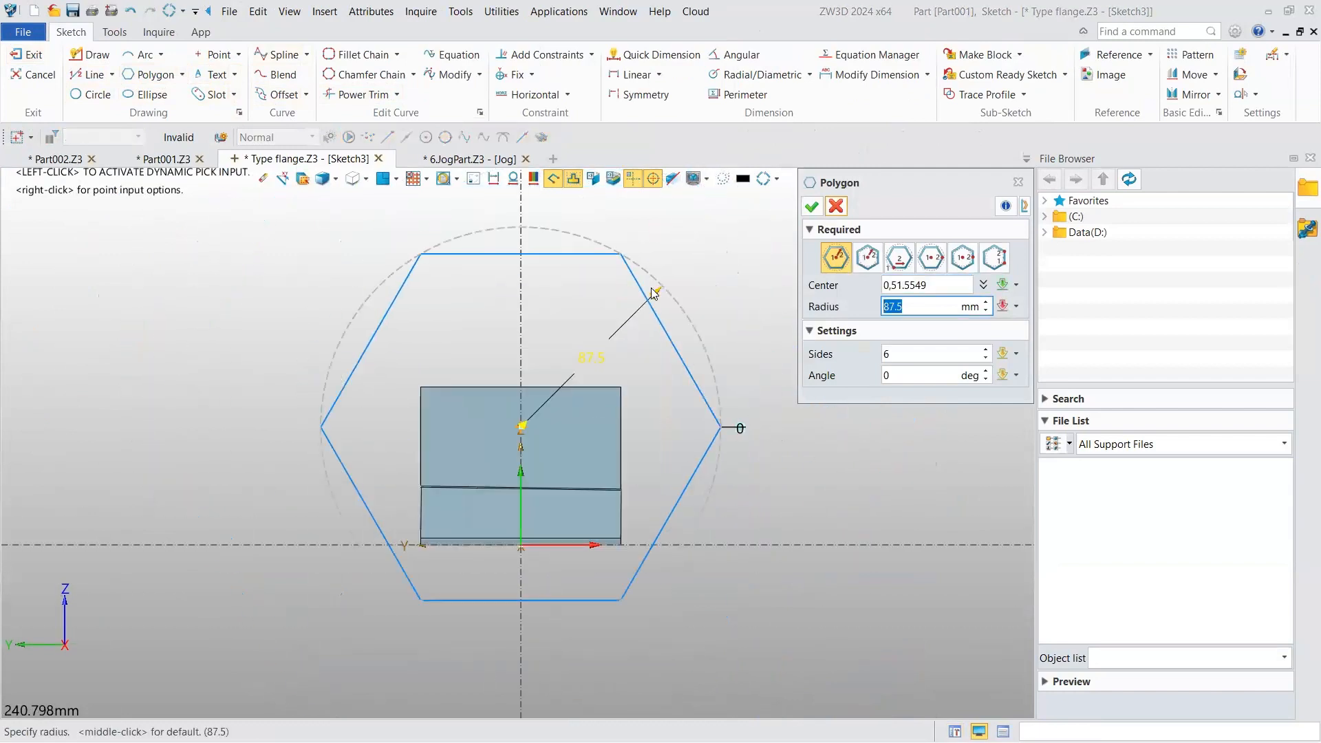
{"action": "type", "text": "11"}
{"action": "key", "text": "Return"}
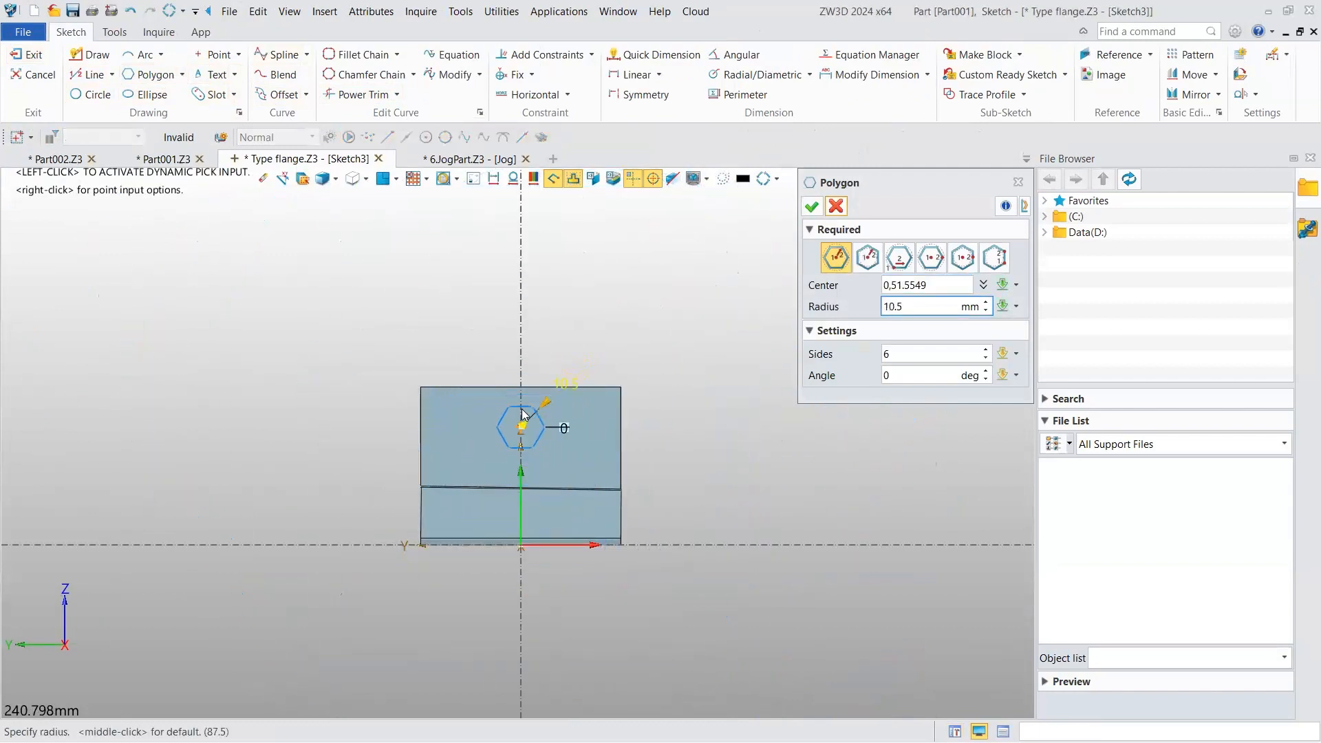
{"action": "left_click", "coordinate": [812, 206]}
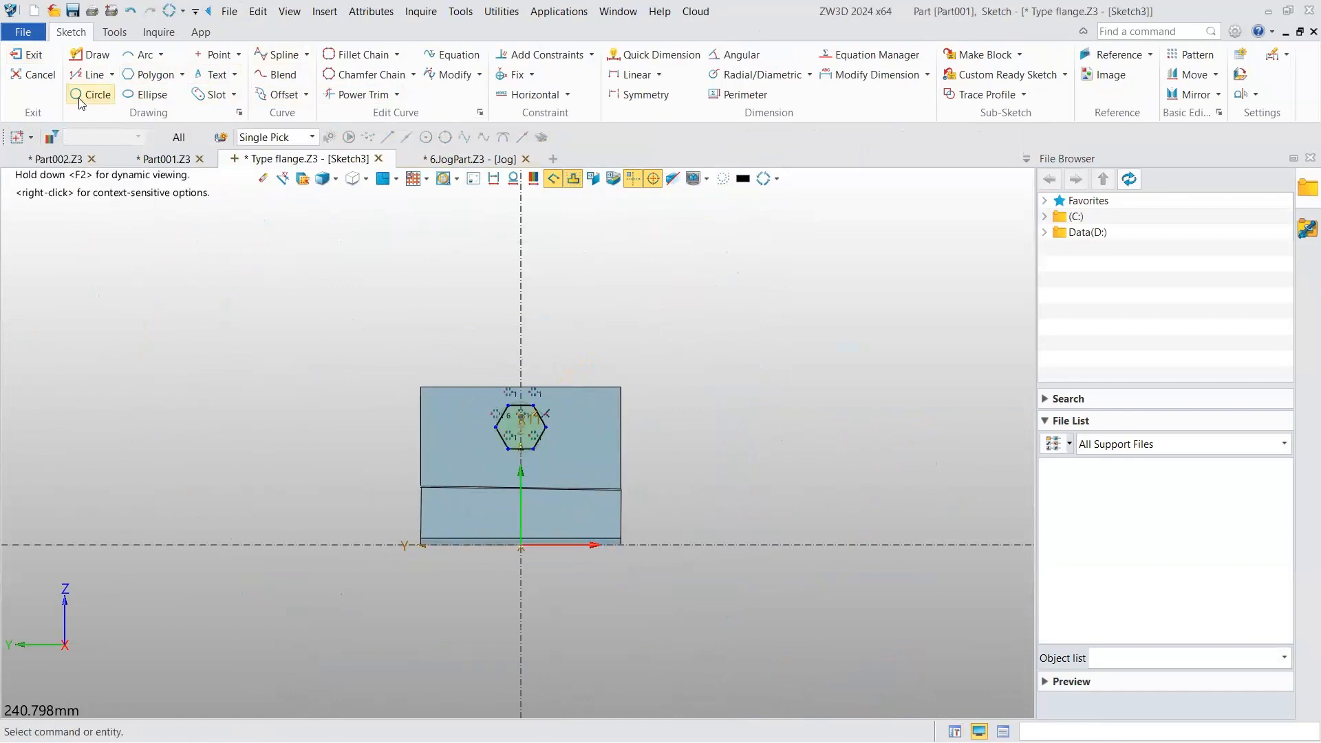
{"action": "left_click", "coordinate": [28, 54]}
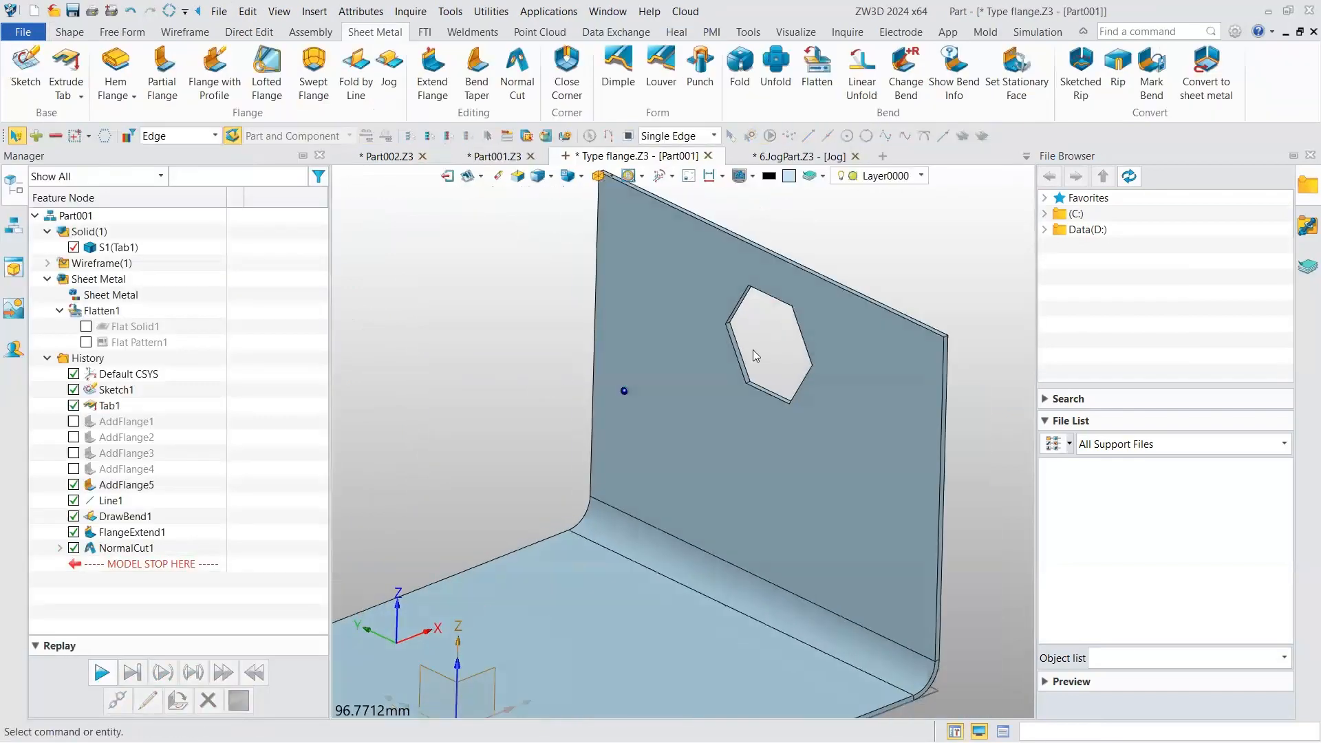
{"action": "scroll", "coordinate": [790, 320], "scroll_direction": "up", "scroll_amount": 4}
{"action": "right_click_drag", "start_coordinate": [775, 348], "coordinate": [286, 485]}
{"action": "scroll", "coordinate": [790, 320], "scroll_direction": "down", "scroll_amount": 4}
{"action": "scroll", "coordinate": [516, 384], "scroll_direction": "up", "scroll_amount": 1}
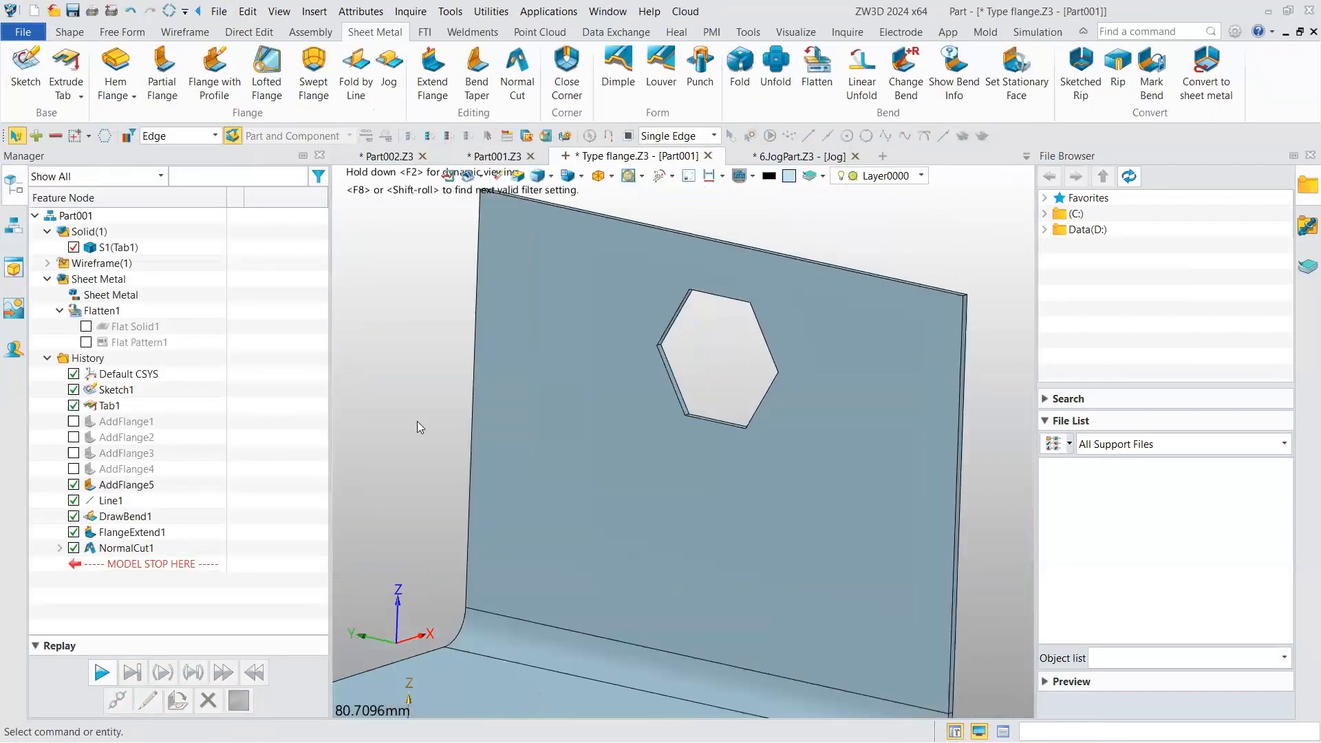
{"action": "scroll", "coordinate": [517, 382], "scroll_direction": "down", "scroll_amount": 2}
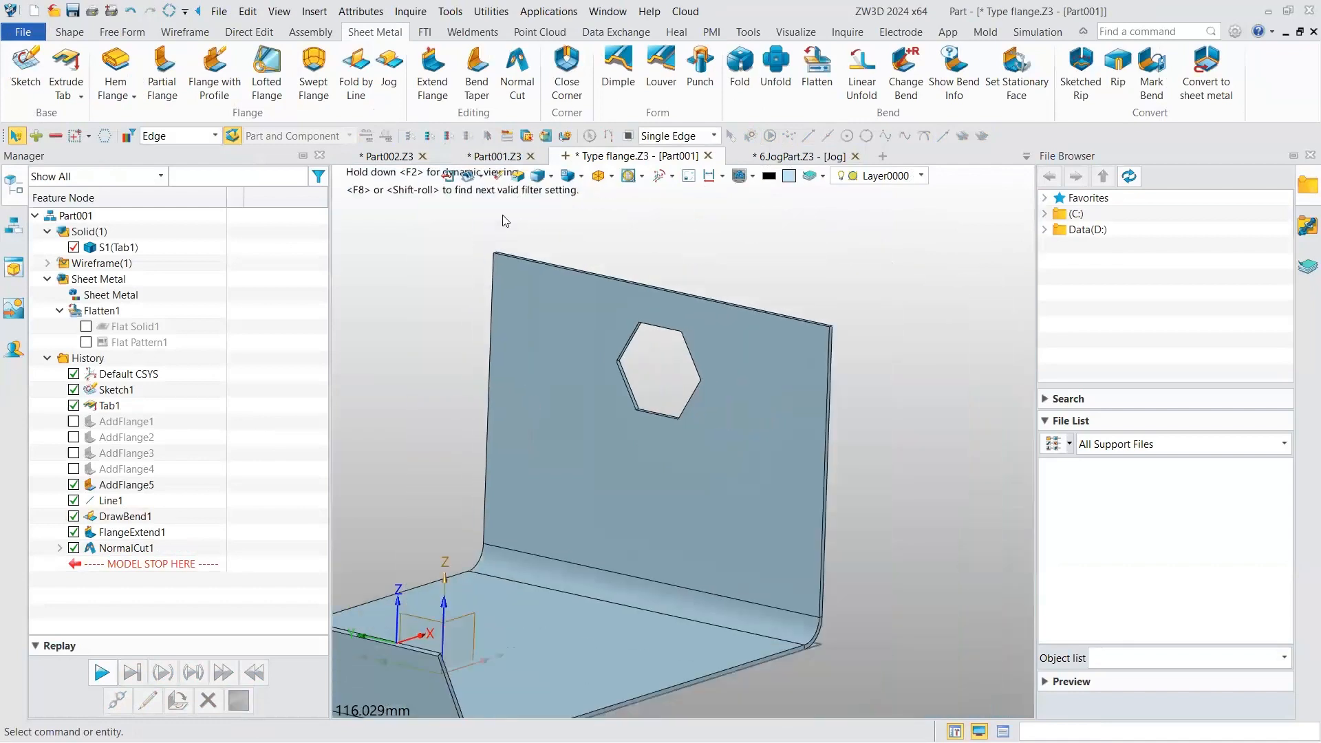
{"action": "scroll", "coordinate": [560, 274], "scroll_direction": "down", "scroll_amount": 3}
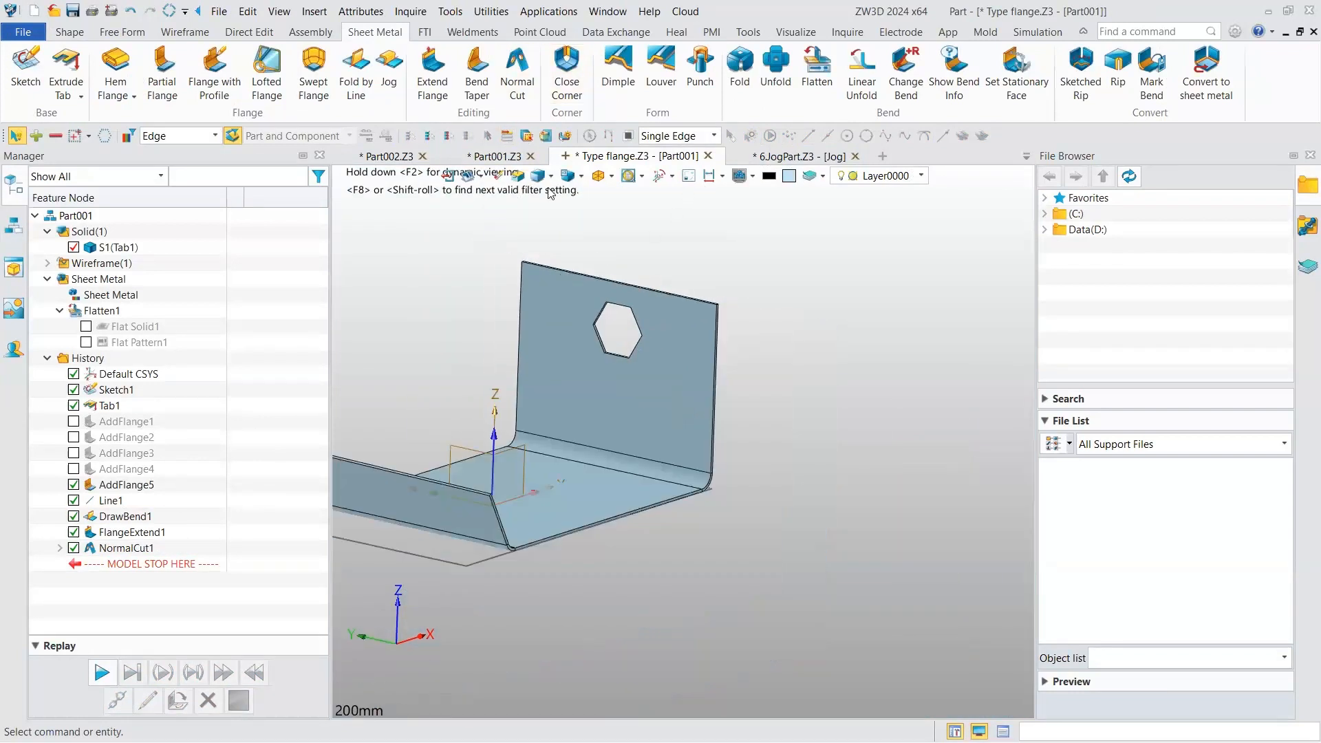
- Switch to the Part001.Z3 document and delete Sketch7, the open profile at the hexagonal tab
{"action": "left_click", "coordinate": [474, 154]}
{"action": "scroll", "coordinate": [586, 374], "scroll_direction": "down", "scroll_amount": 8}
{"action": "right_click_drag", "start_coordinate": [587, 375], "coordinate": [612, 421]}
{"action": "scroll", "coordinate": [451, 238], "scroll_direction": "down", "scroll_amount": 10}
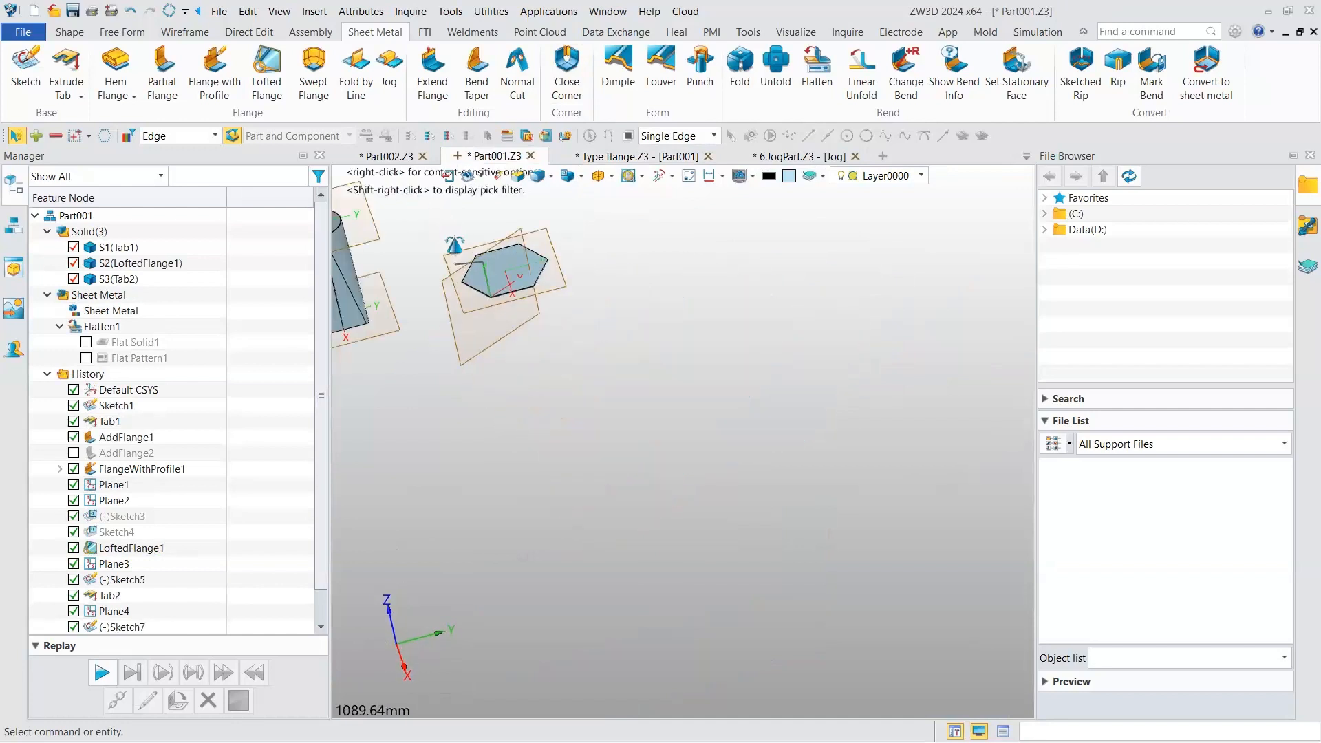
{"action": "middle_click_drag", "start_coordinate": [455, 248], "coordinate": [642, 338]}
{"action": "right_click_drag", "start_coordinate": [644, 342], "coordinate": [650, 340]}
{"action": "scroll", "coordinate": [656, 340], "scroll_direction": "up", "scroll_amount": 10}
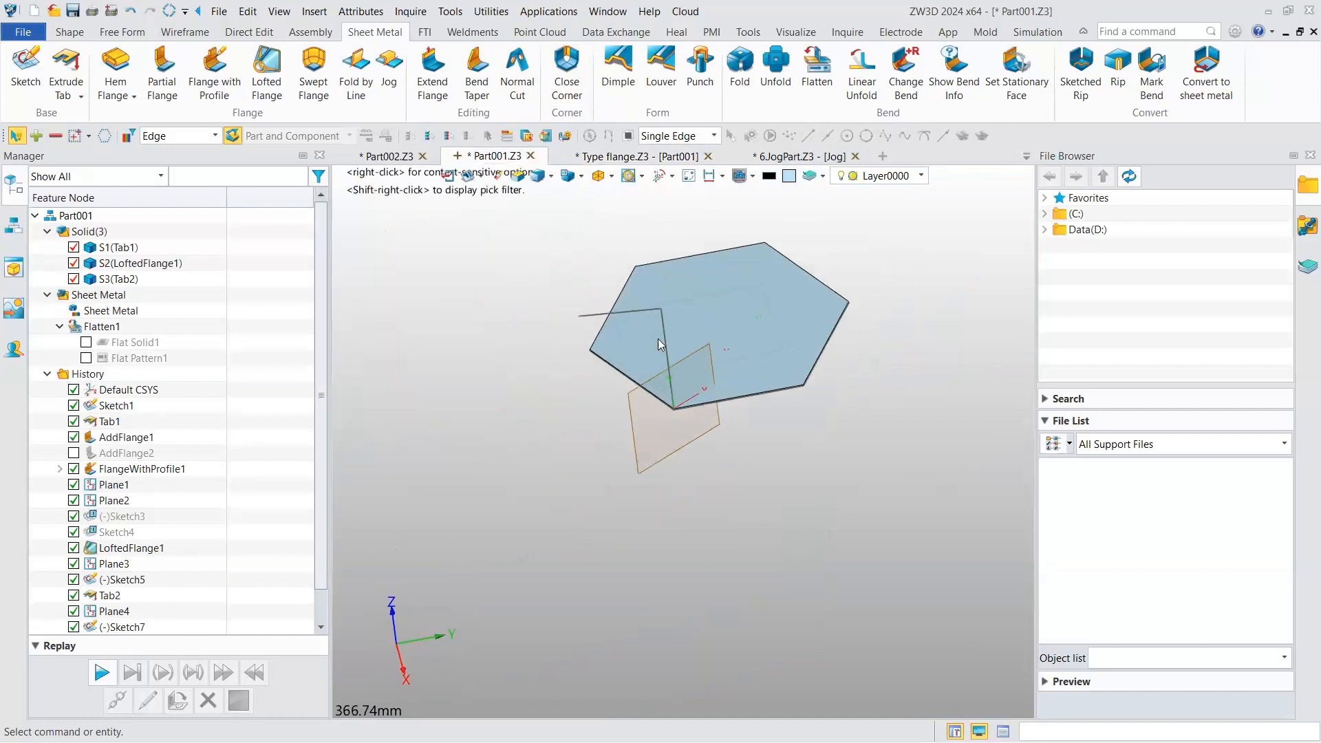
{"action": "scroll", "coordinate": [111, 551], "scroll_direction": "down", "scroll_amount": 1}
{"action": "left_click", "coordinate": [108, 597]}
{"action": "right_click", "coordinate": [109, 598]}
{"action": "left_click", "coordinate": [165, 375]}
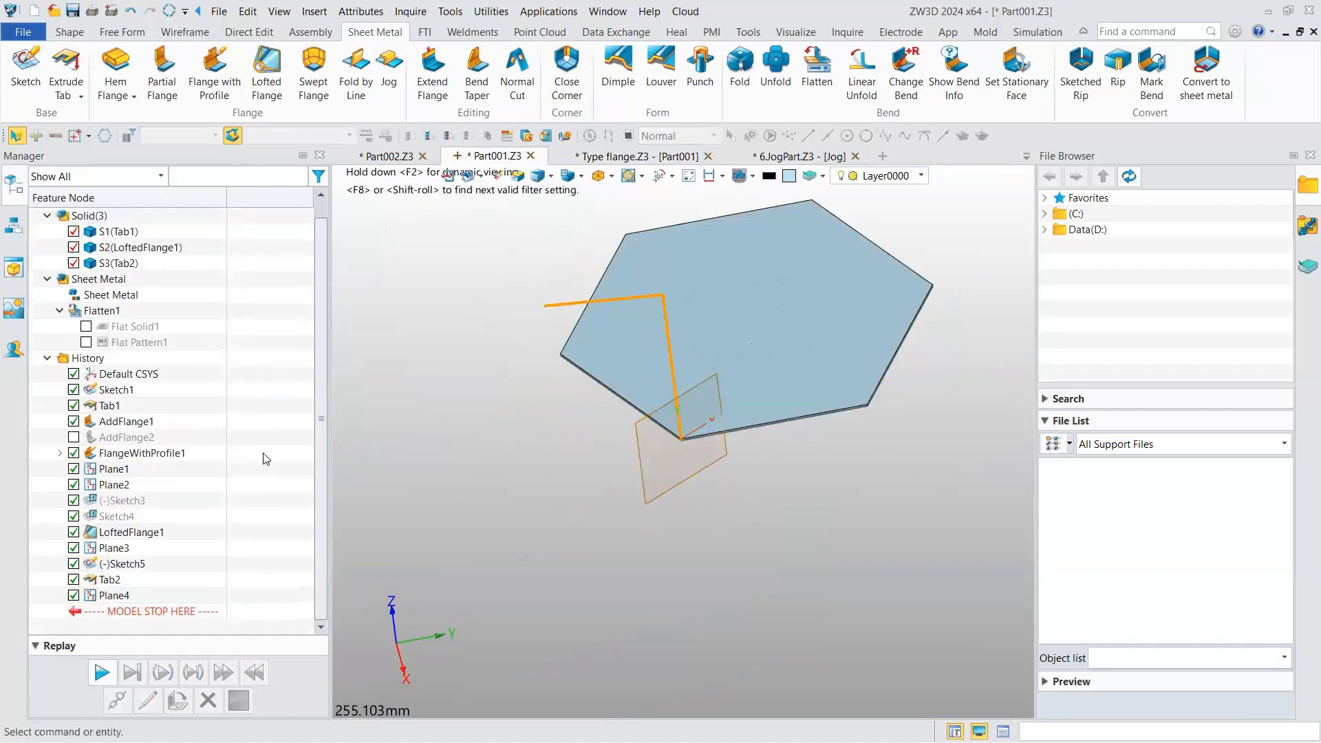
{"action": "key", "text": "alt+Tab"}
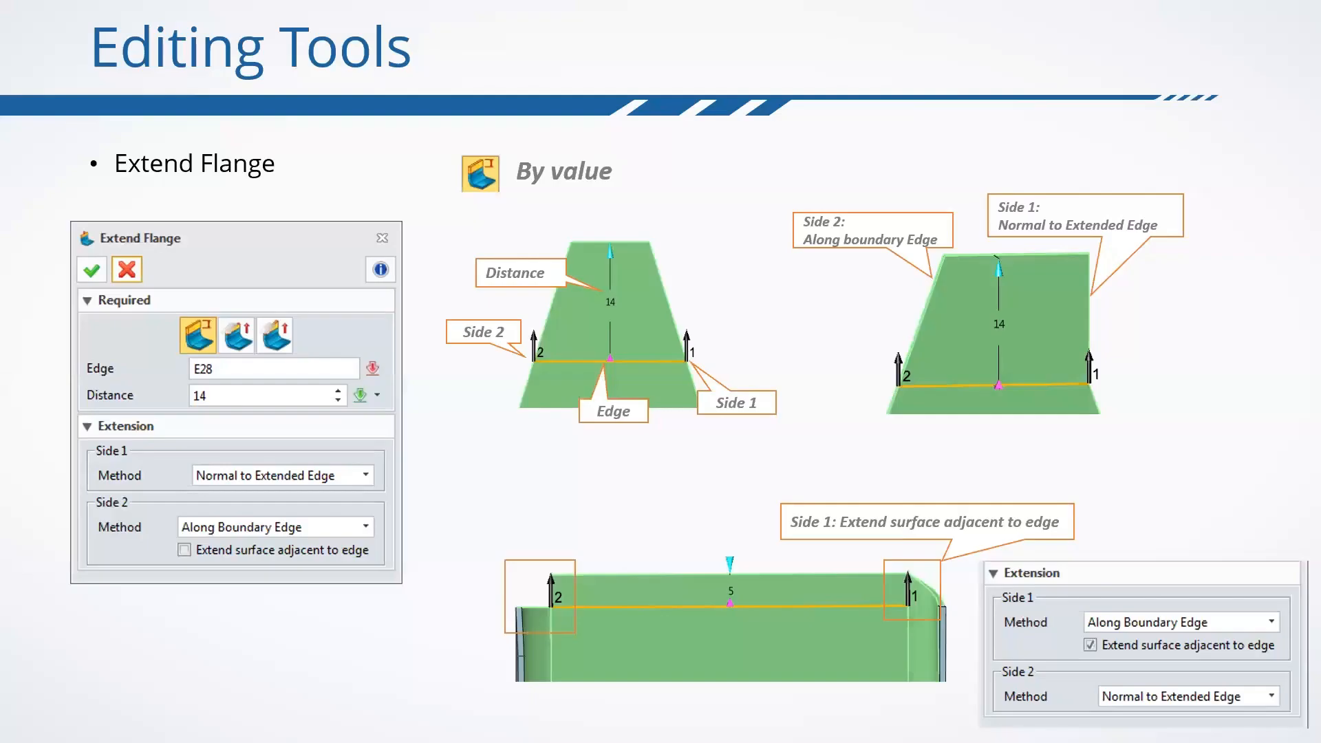
{"action": "key", "text": "Right"}
{"action": "key", "text": "Right"}
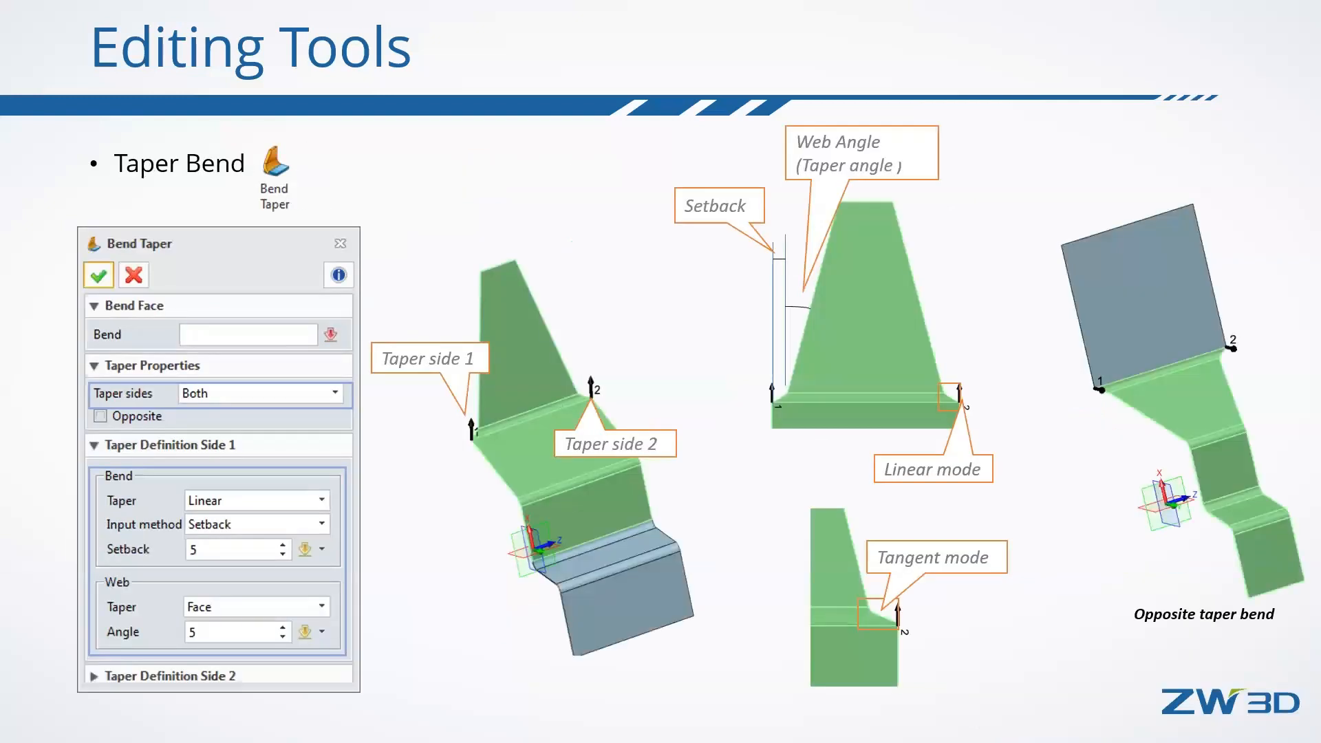
{"action": "key", "text": "Right"}
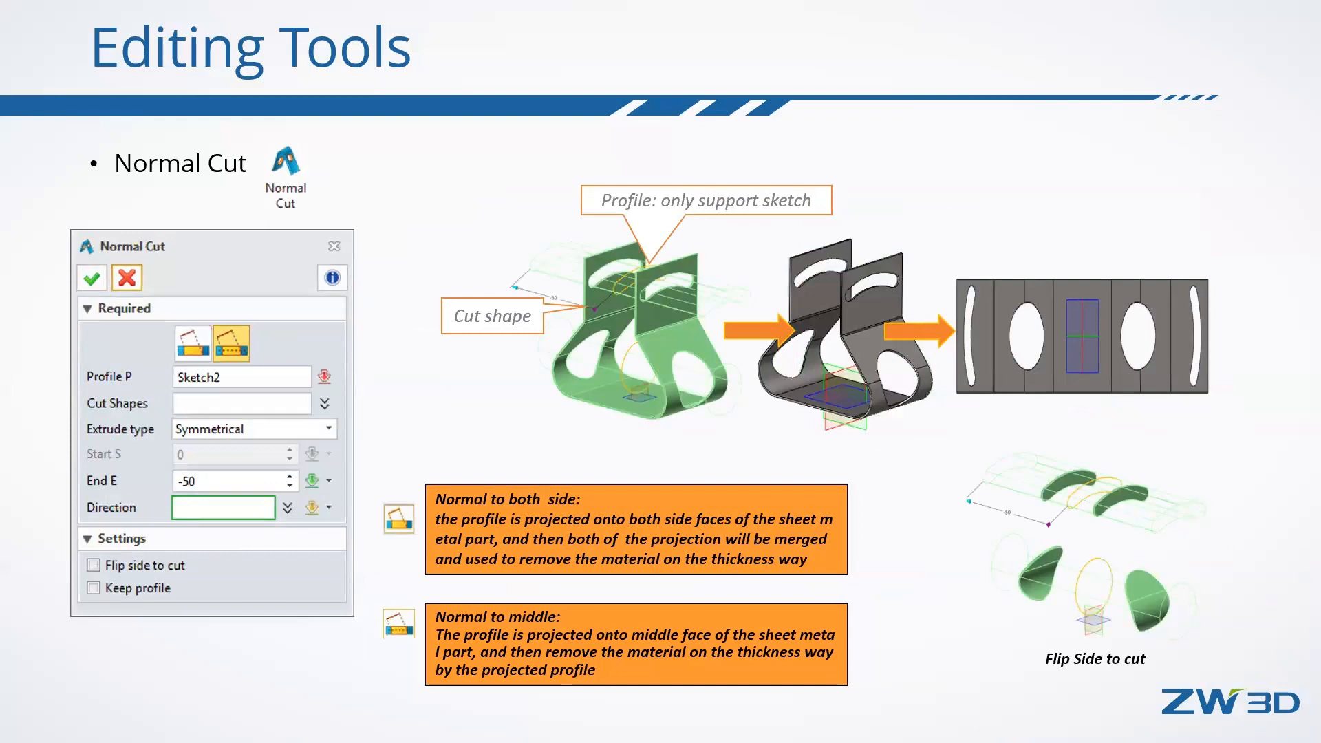
{"action": "key", "text": "Right"}
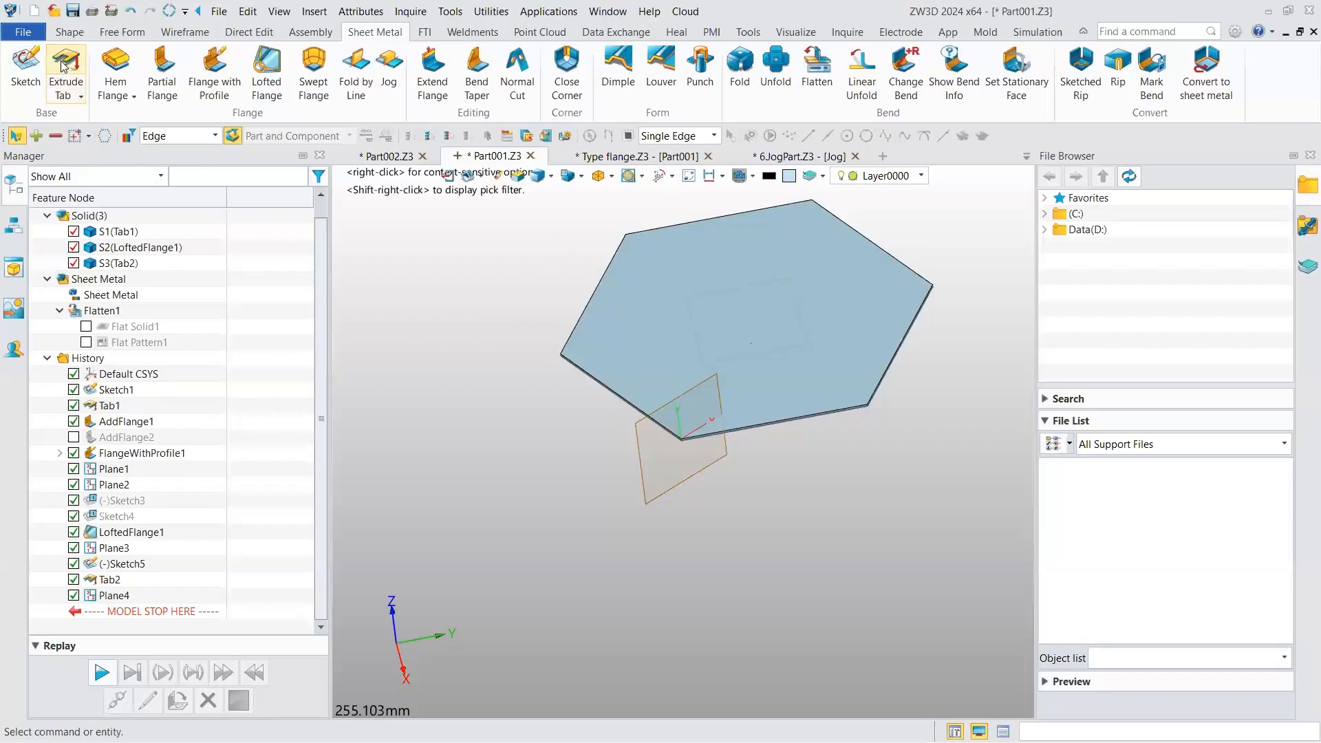
{"action": "left_click", "coordinate": [70, 69]}
{"action": "left_click", "coordinate": [153, 67]}
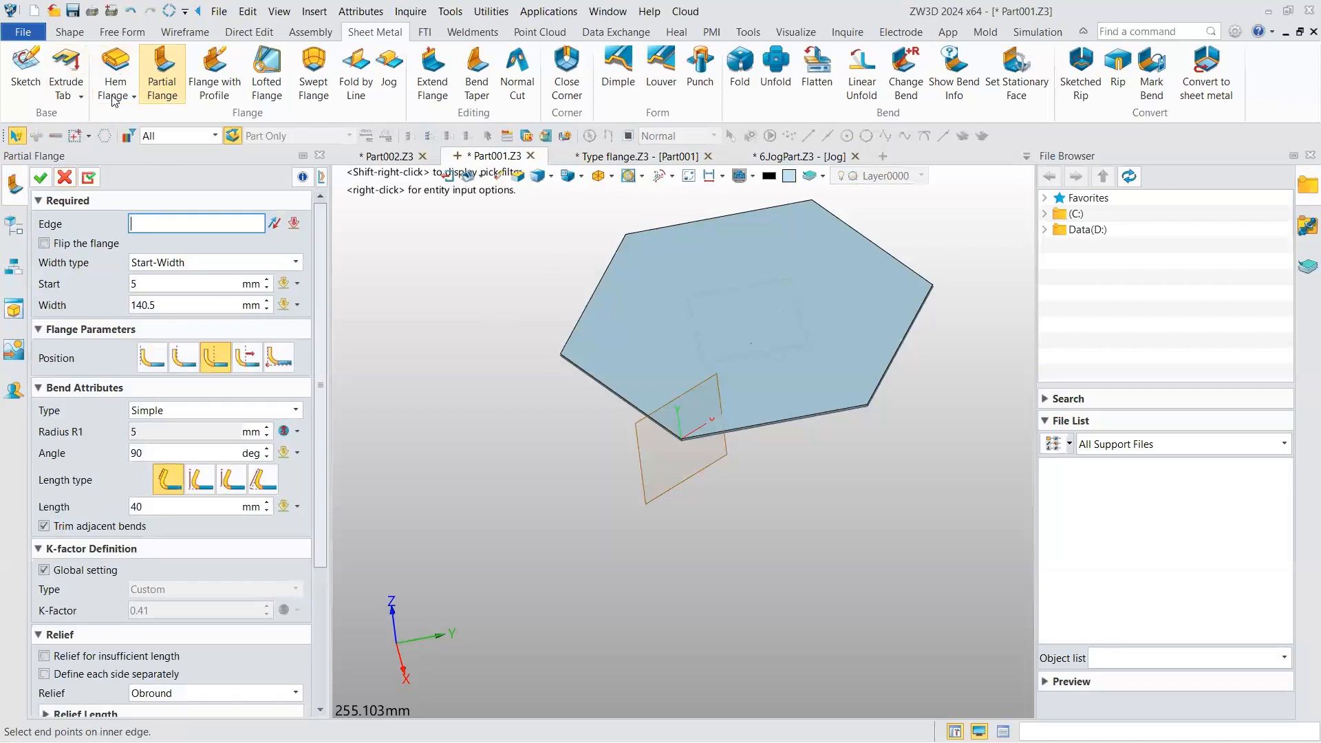
{"action": "left_click", "coordinate": [134, 97]}
{"action": "left_click", "coordinate": [148, 147]}
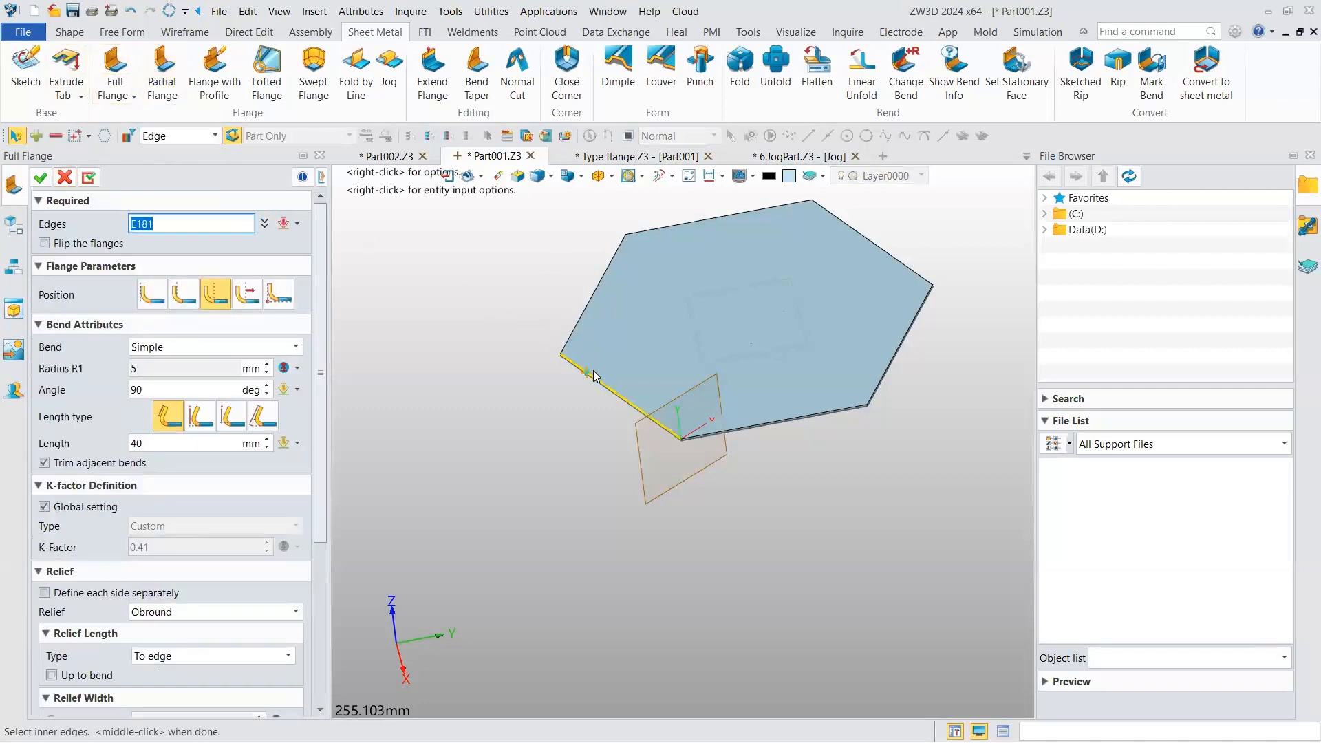
{"action": "left_click", "coordinate": [65, 177]}
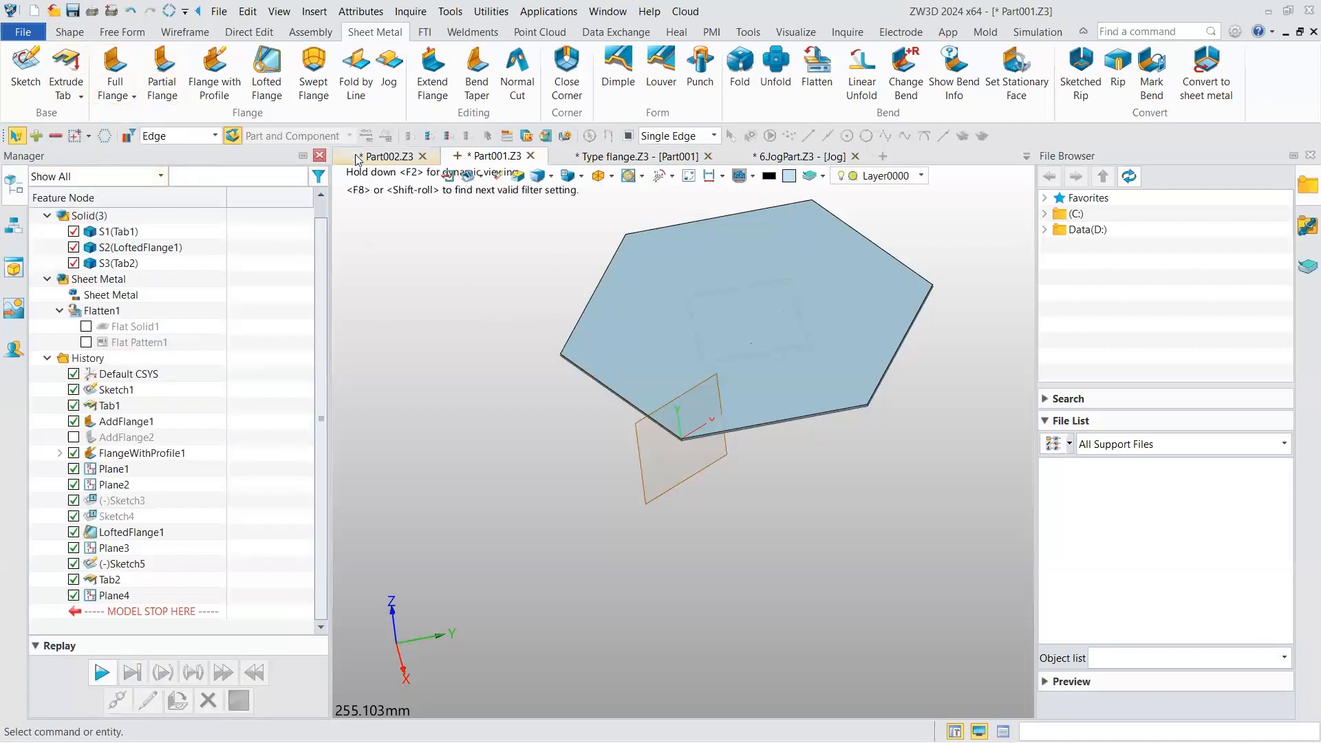
- Switch to the Part002.Z3 document and start a Full Flange on two adjacent upper edges of the square plate
{"action": "left_click", "coordinate": [385, 156]}
{"action": "scroll", "coordinate": [589, 332], "scroll_direction": "down", "scroll_amount": 3}
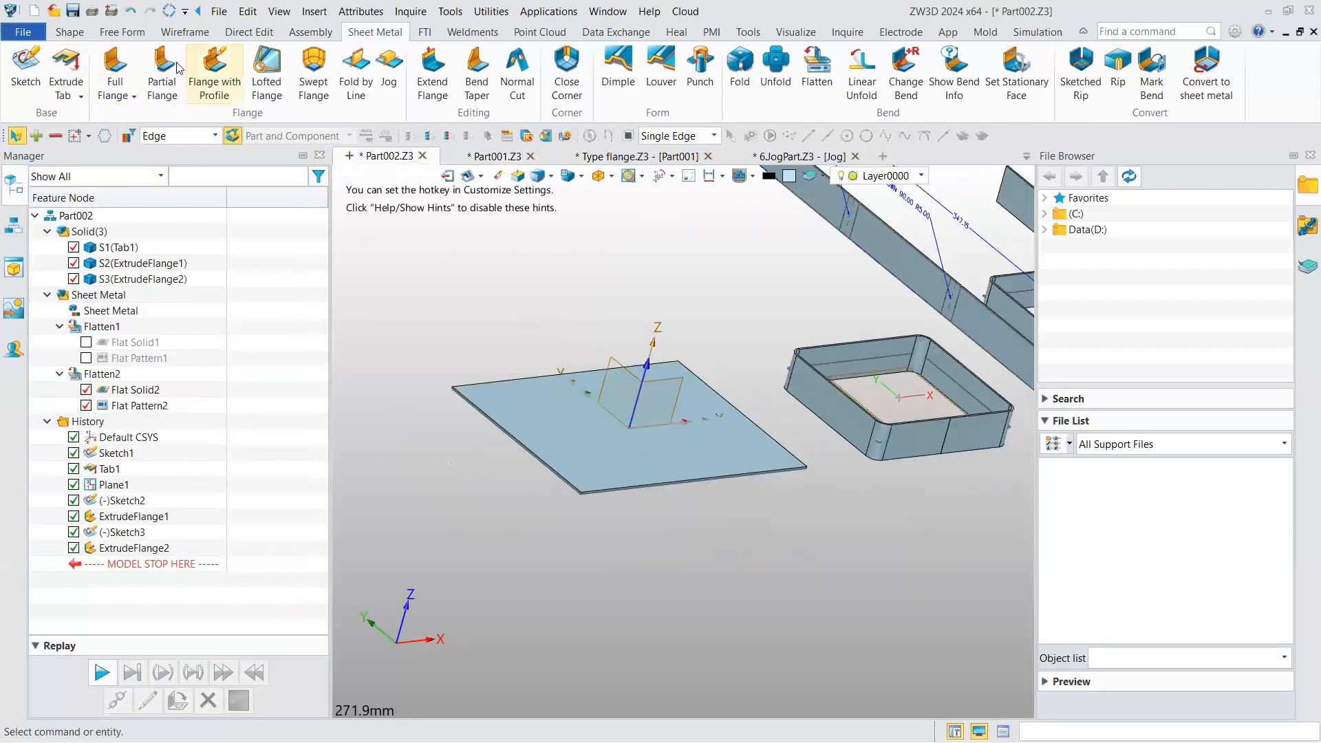
{"action": "left_click", "coordinate": [493, 408]}
{"action": "right_click_drag", "start_coordinate": [556, 362], "coordinate": [536, 390]}
{"action": "left_click", "coordinate": [531, 382]}
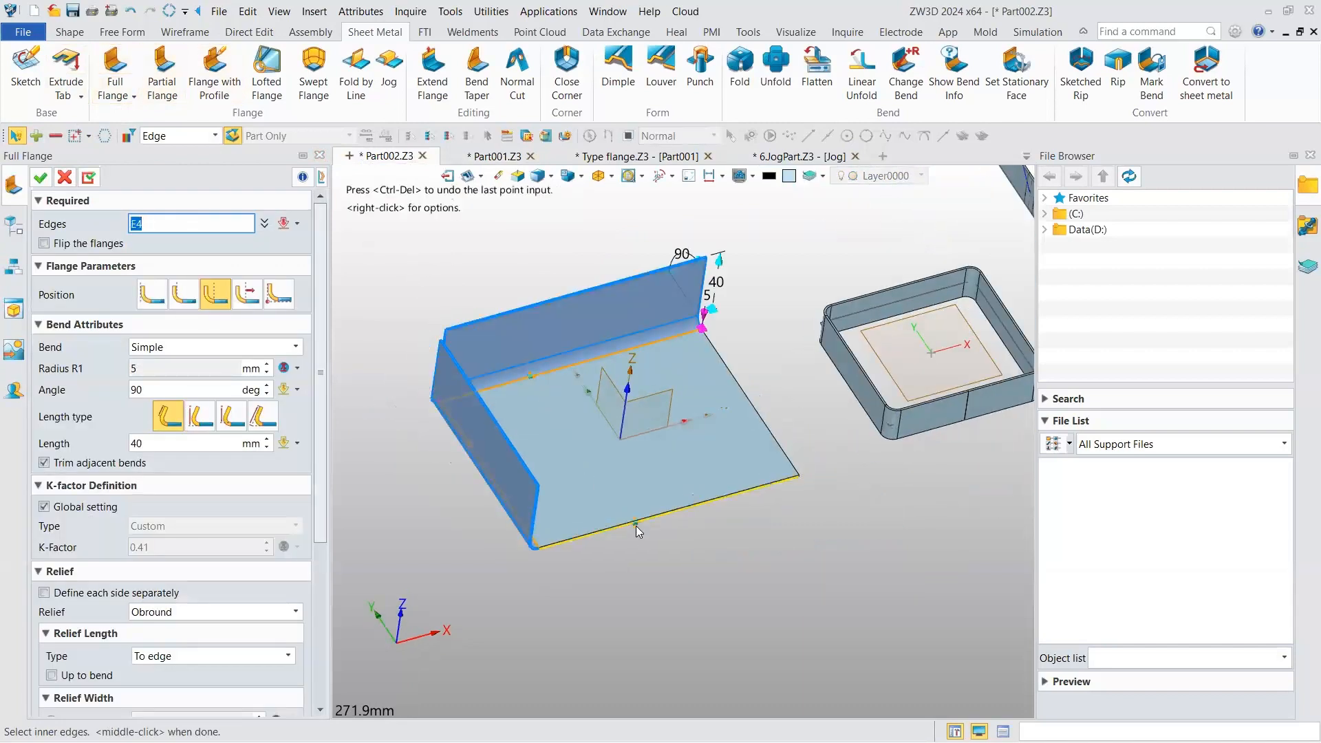
- Try the plate's lower front edge as the third flange edge, test Flip the flanges, and remove that edge from the selection
{"action": "left_click", "coordinate": [636, 526]}
{"action": "left_click", "coordinate": [60, 244]}
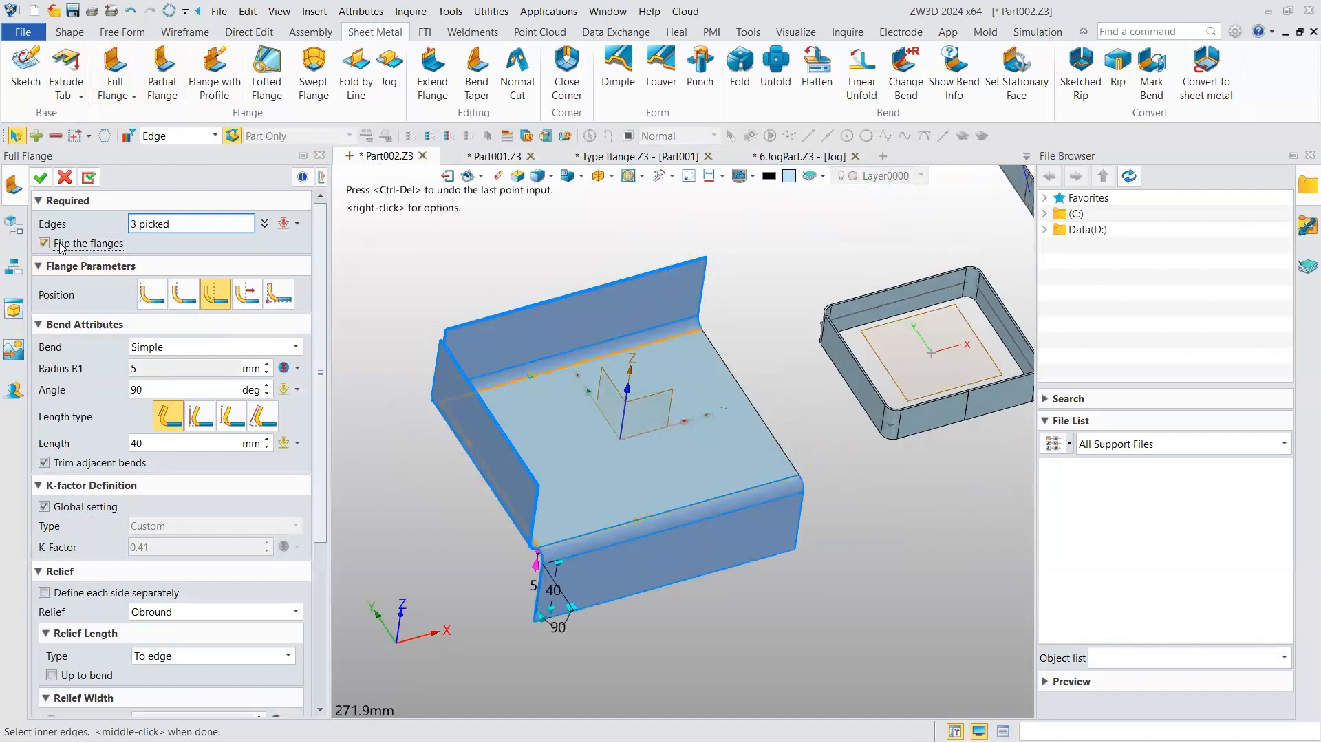
{"action": "left_click", "coordinate": [60, 244]}
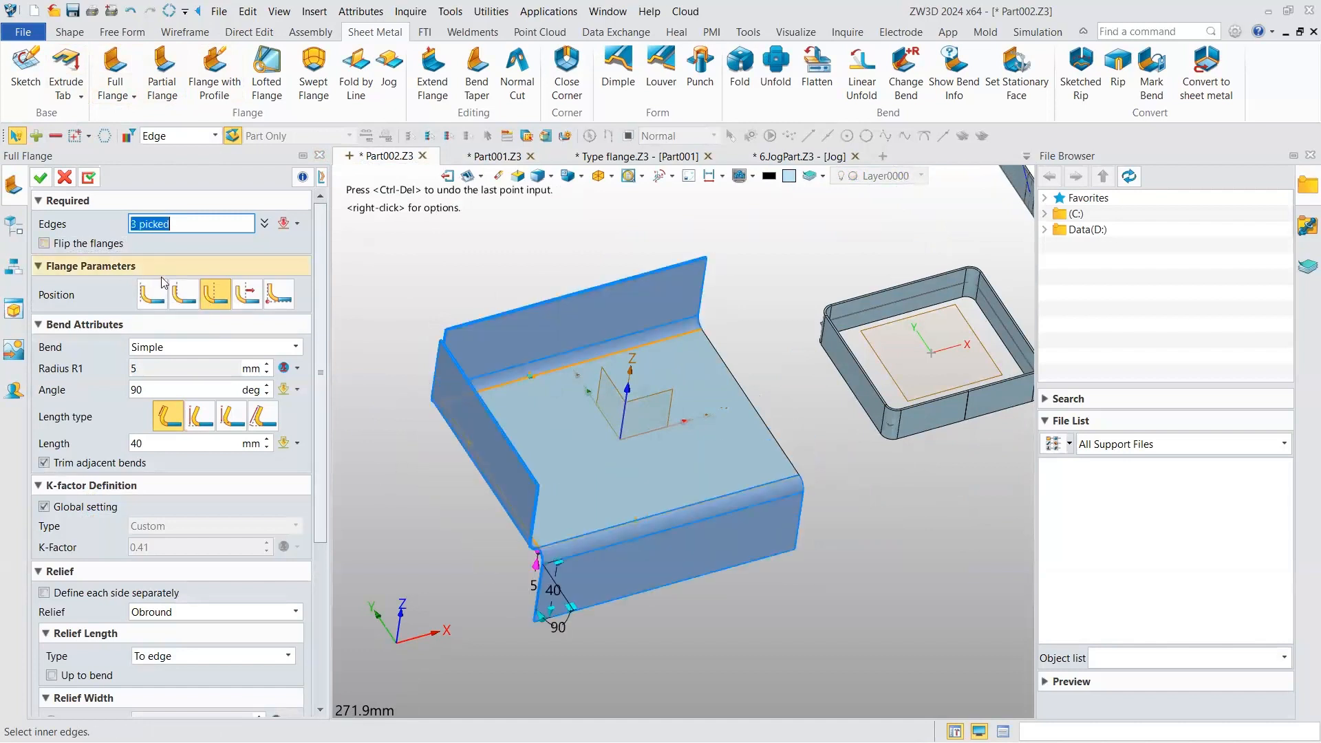
{"action": "right_click", "coordinate": [366, 272]}
{"action": "left_click", "coordinate": [409, 307]}
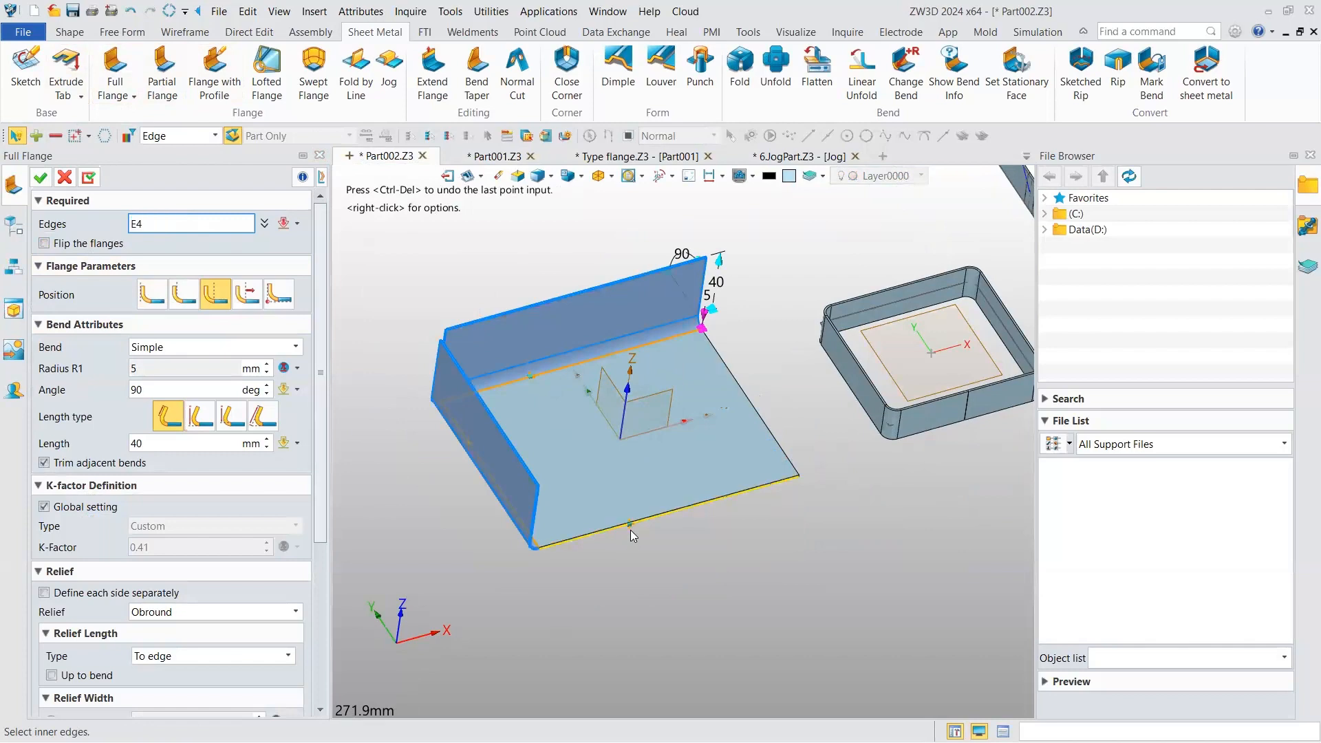
{"action": "left_click", "coordinate": [630, 530]}
{"action": "right_click", "coordinate": [423, 306]}
{"action": "left_click", "coordinate": [475, 344]}
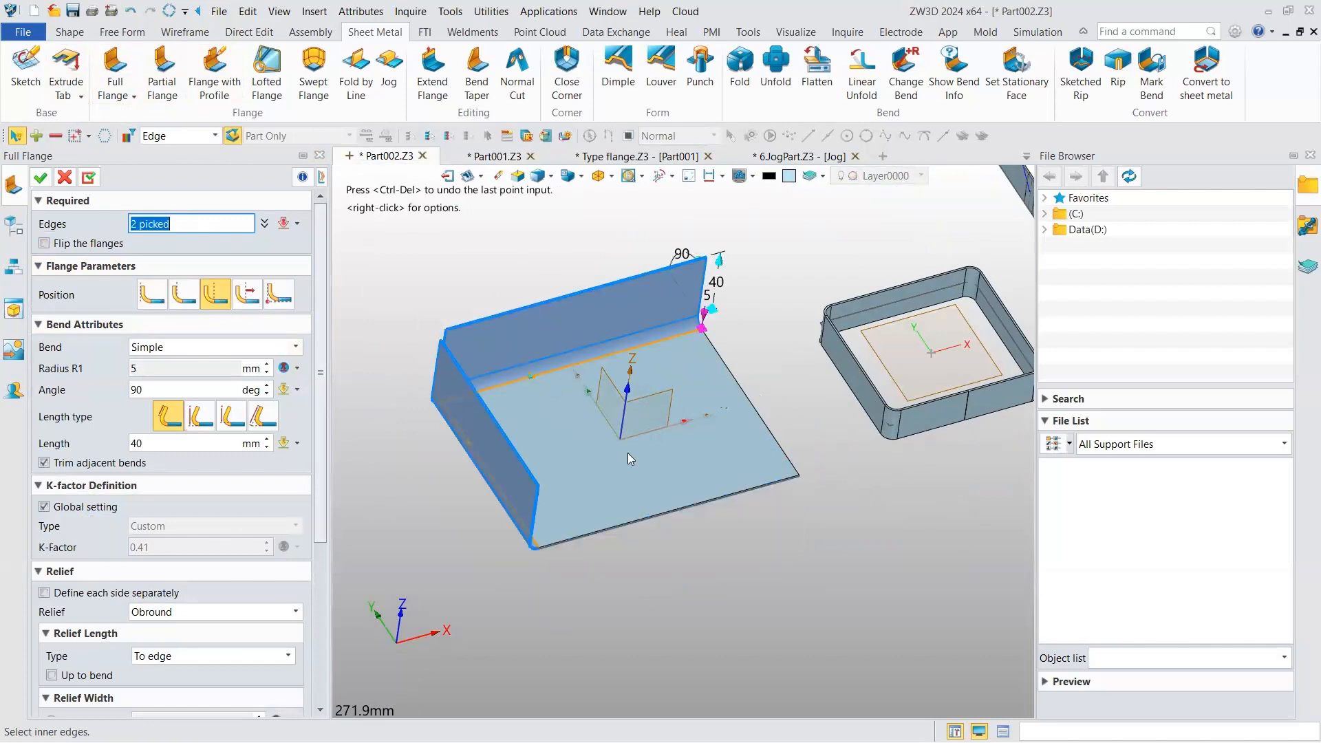
- Add the plate's two remaining upper edges and create the full flange with 5 mm radius, 90-degree angle and 40 mm length
{"action": "scroll", "coordinate": [630, 515], "scroll_direction": "up", "scroll_amount": 5}
{"action": "left_click", "coordinate": [627, 508]}
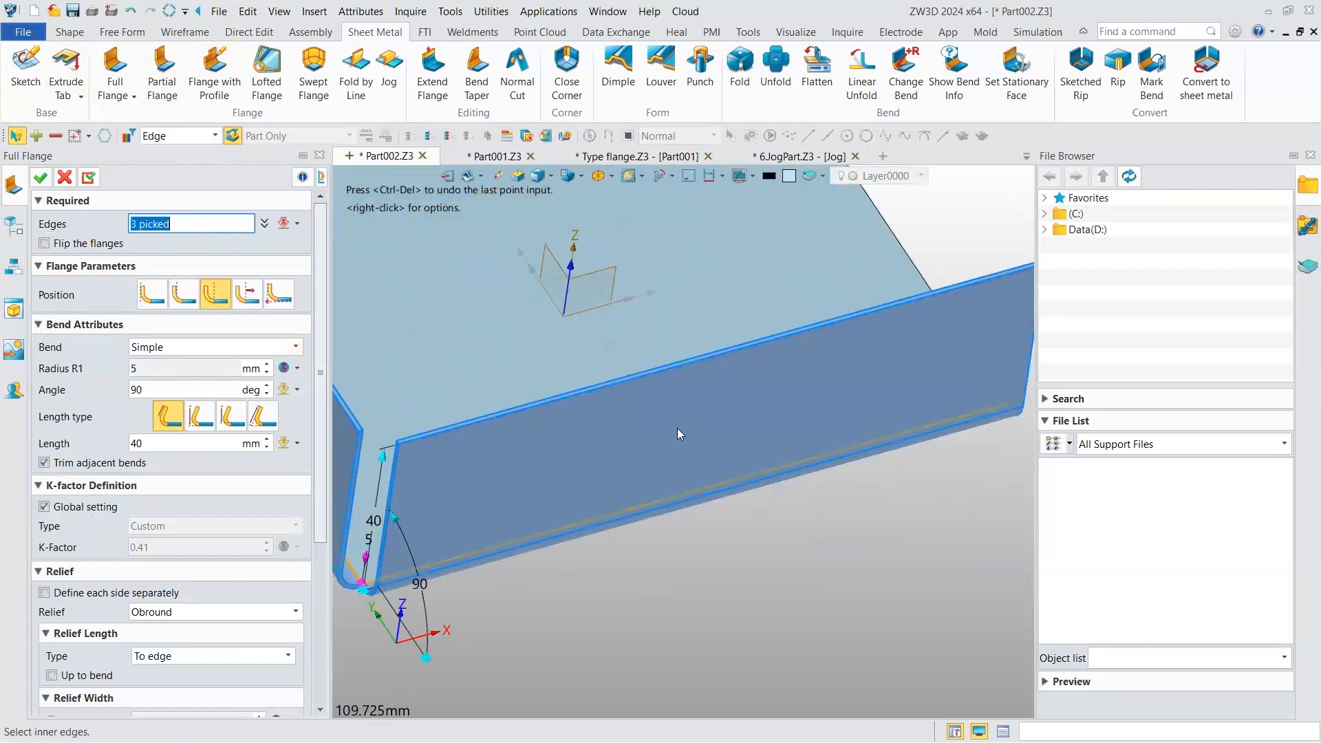
{"action": "scroll", "coordinate": [677, 428], "scroll_direction": "down", "scroll_amount": 3}
{"action": "scroll", "coordinate": [574, 404], "scroll_direction": "down", "scroll_amount": 2}
{"action": "scroll", "coordinate": [665, 373], "scroll_direction": "up", "scroll_amount": 4}
{"action": "left_click", "coordinate": [598, 362]}
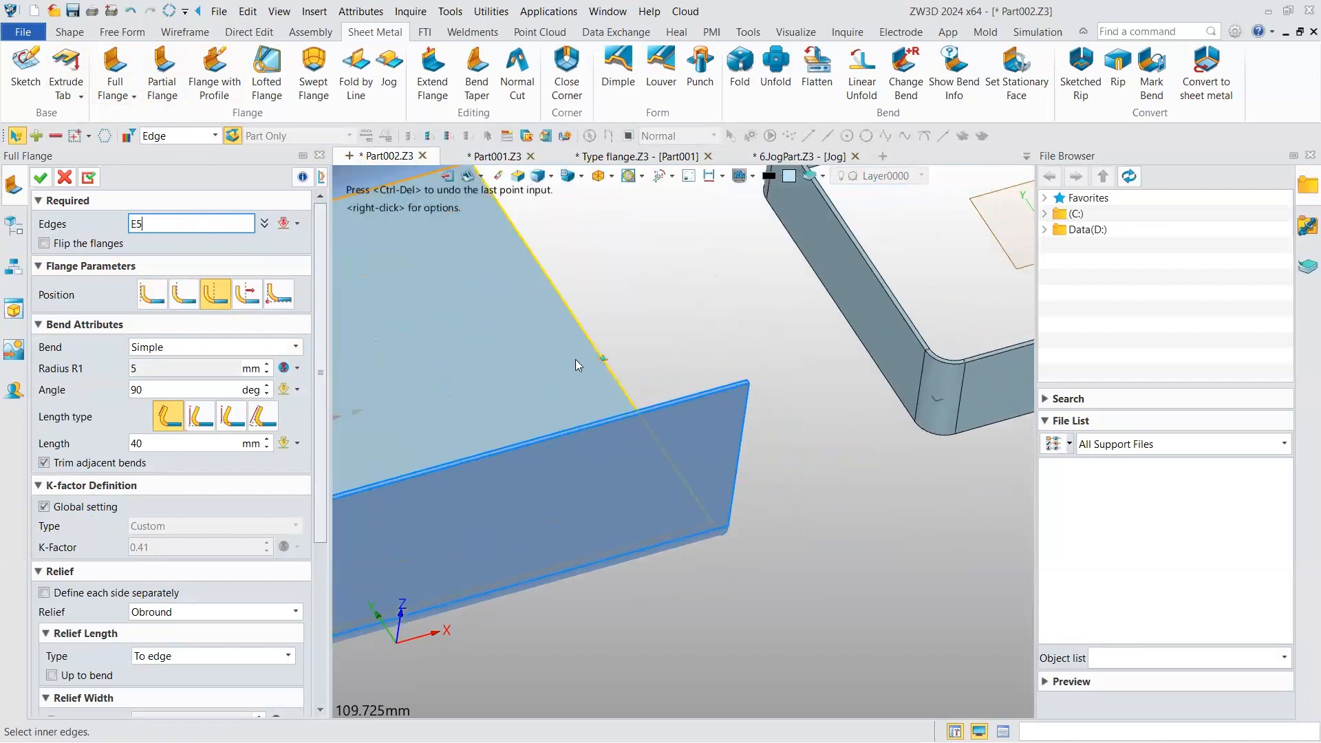
{"action": "scroll", "coordinate": [576, 360], "scroll_direction": "down", "scroll_amount": 6}
{"action": "right_click_drag", "start_coordinate": [575, 359], "coordinate": [698, 289]}
{"action": "scroll", "coordinate": [515, 339], "scroll_direction": "up", "scroll_amount": 3}
{"action": "right_click_drag", "start_coordinate": [386, 344], "coordinate": [519, 301]}
{"action": "middle_click", "coordinate": [519, 300]}
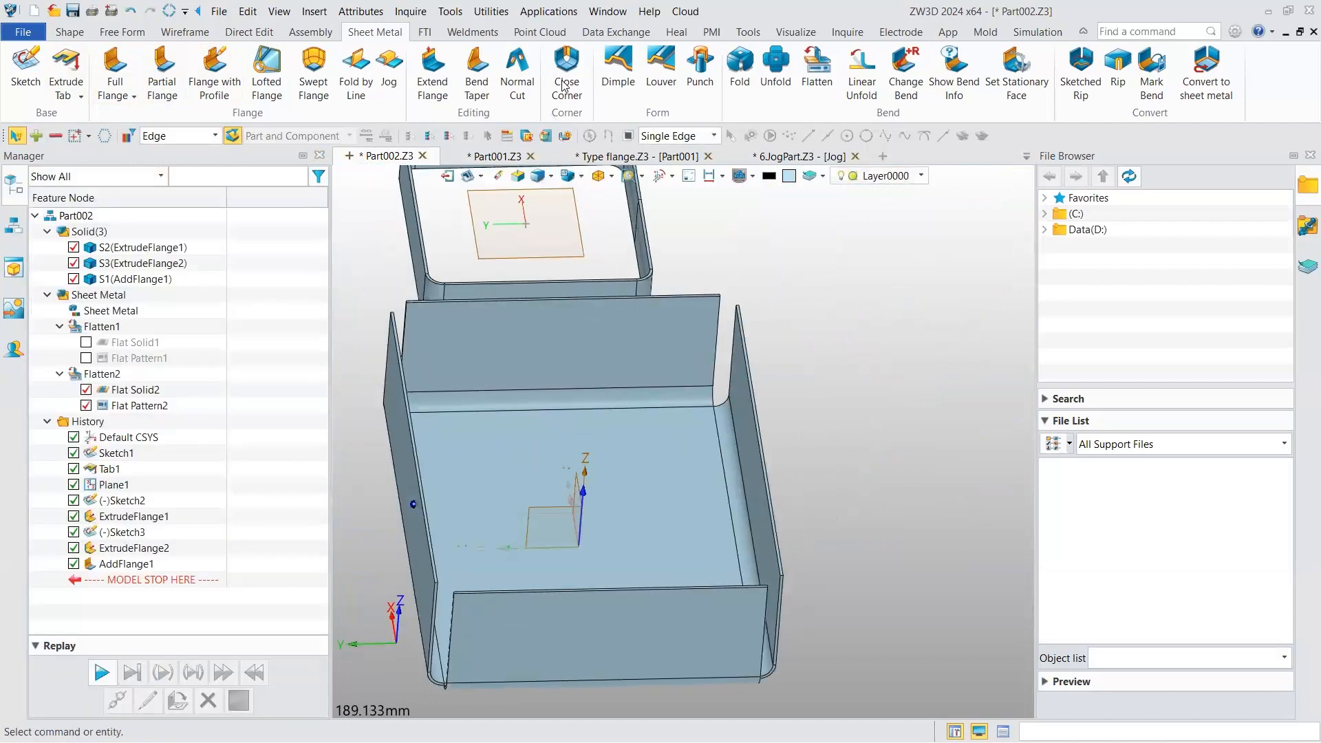
- Start Close Corner in edge mode and pick the two facing flange edges at one corner of the box
{"action": "left_click", "coordinate": [567, 76]}
{"action": "left_click", "coordinate": [193, 229]}
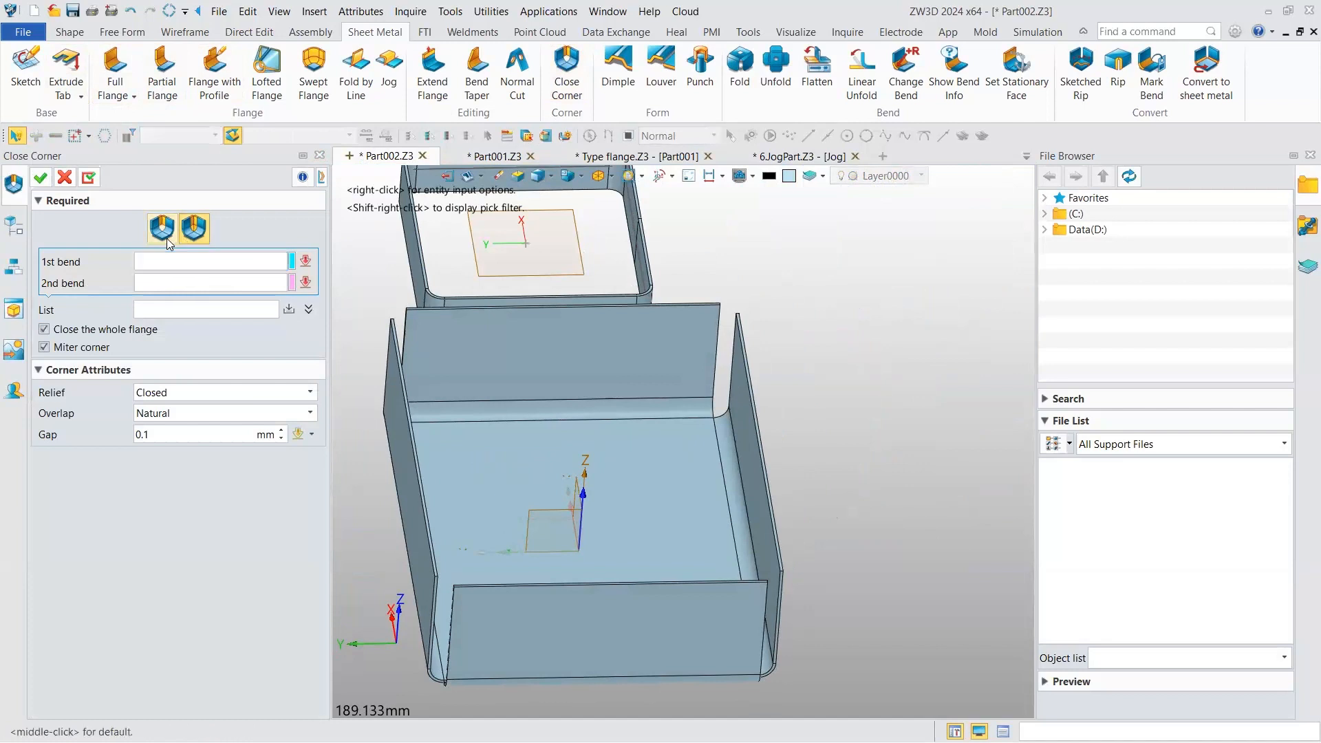
{"action": "left_click", "coordinate": [162, 228]}
{"action": "right_click_drag", "start_coordinate": [369, 430], "coordinate": [391, 371]}
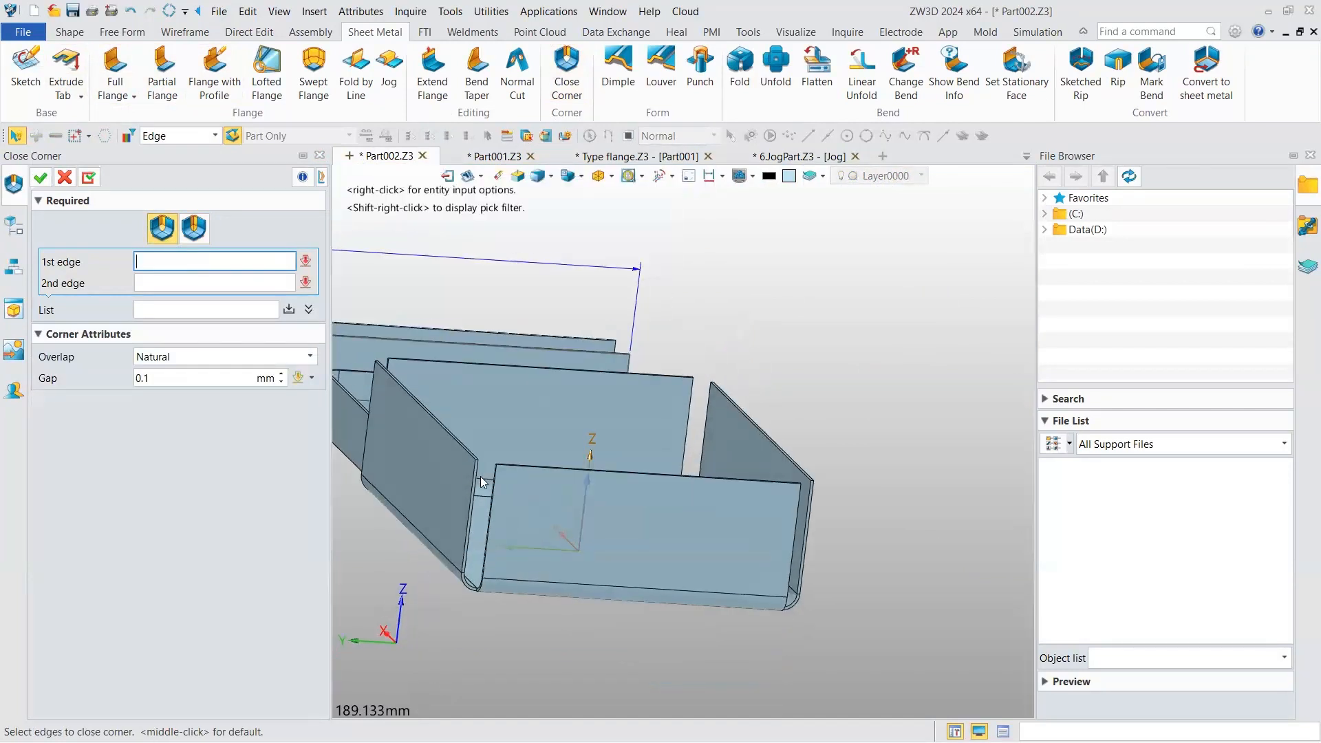
{"action": "scroll", "coordinate": [482, 483], "scroll_direction": "up", "scroll_amount": 5}
{"action": "left_click", "coordinate": [489, 491]}
{"action": "scroll", "coordinate": [511, 491], "scroll_direction": "down", "scroll_amount": 3}
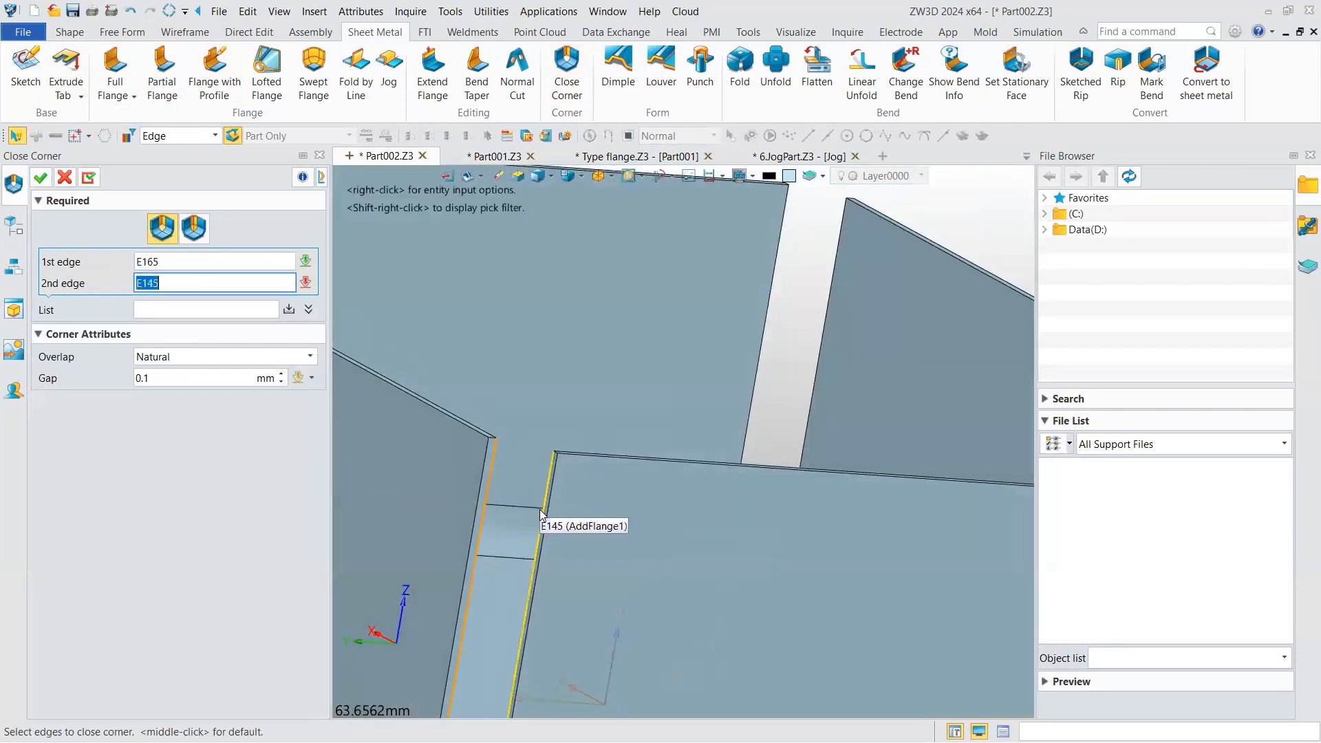
{"action": "left_click", "coordinate": [541, 527]}
- Inspect the corner closure preview at the bend and add the edge pair to the list
{"action": "right_click_drag", "start_coordinate": [538, 522], "coordinate": [574, 404]}
{"action": "scroll", "coordinate": [616, 260], "scroll_direction": "up", "scroll_amount": 3}
{"action": "scroll", "coordinate": [614, 289], "scroll_direction": "down", "scroll_amount": 4}
{"action": "scroll", "coordinate": [624, 362], "scroll_direction": "up", "scroll_amount": 7}
{"action": "scroll", "coordinate": [574, 404], "scroll_direction": "down", "scroll_amount": 14}
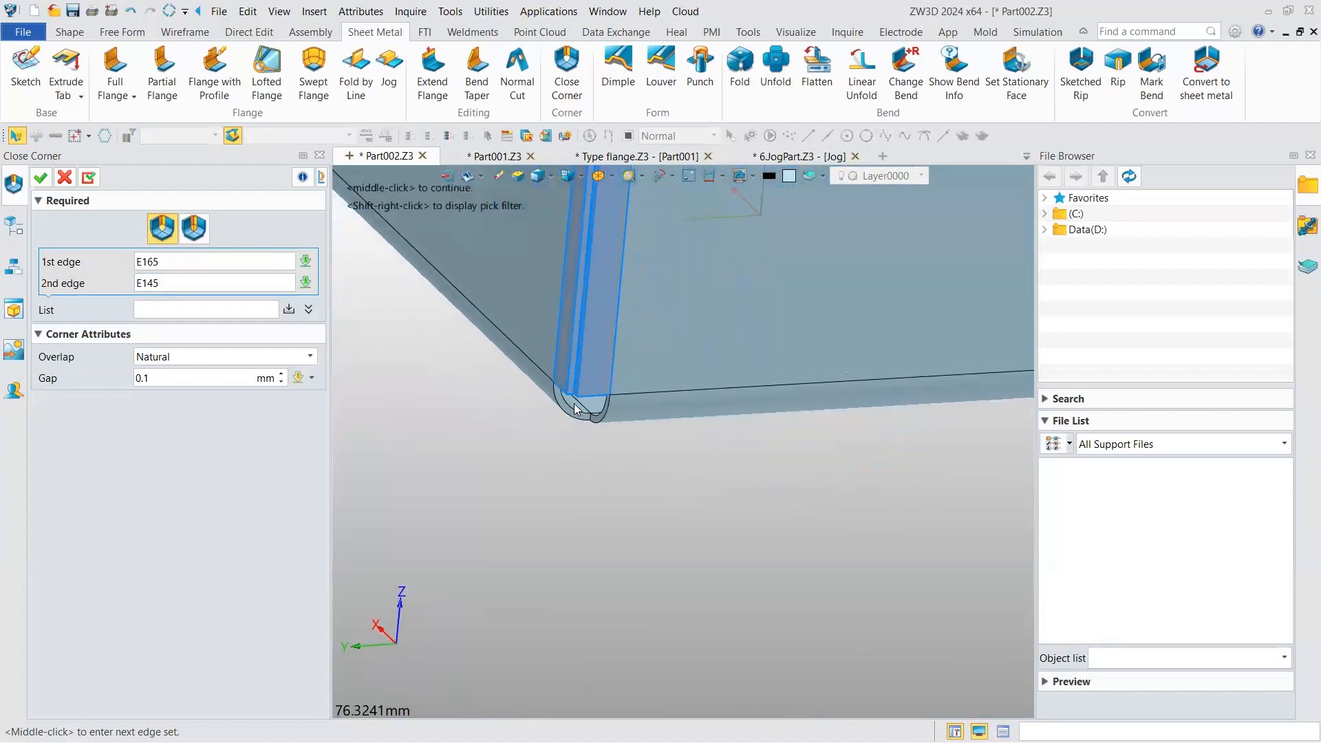
{"action": "middle_click_drag", "start_coordinate": [579, 406], "coordinate": [587, 434]}
{"action": "left_click", "coordinate": [289, 310]}
- Pick the two facing flange edges at another corner of the box as the second pair to close
{"action": "left_click", "coordinate": [781, 326]}
{"action": "right_click_drag", "start_coordinate": [782, 326], "coordinate": [909, 271]}
{"action": "scroll", "coordinate": [855, 335], "scroll_direction": "up", "scroll_amount": 9}
{"action": "left_click", "coordinate": [836, 312]}
{"action": "left_click", "coordinate": [909, 270]}
{"action": "scroll", "coordinate": [754, 303], "scroll_direction": "down", "scroll_amount": 3}
{"action": "mouse_move", "coordinate": [755, 303]}
{"action": "right_mouse_down"}
{"action": "mouse_move", "coordinate": [760, 314]}
{"action": "mouse_move", "coordinate": [755, 302]}
{"action": "right_mouse_up"}
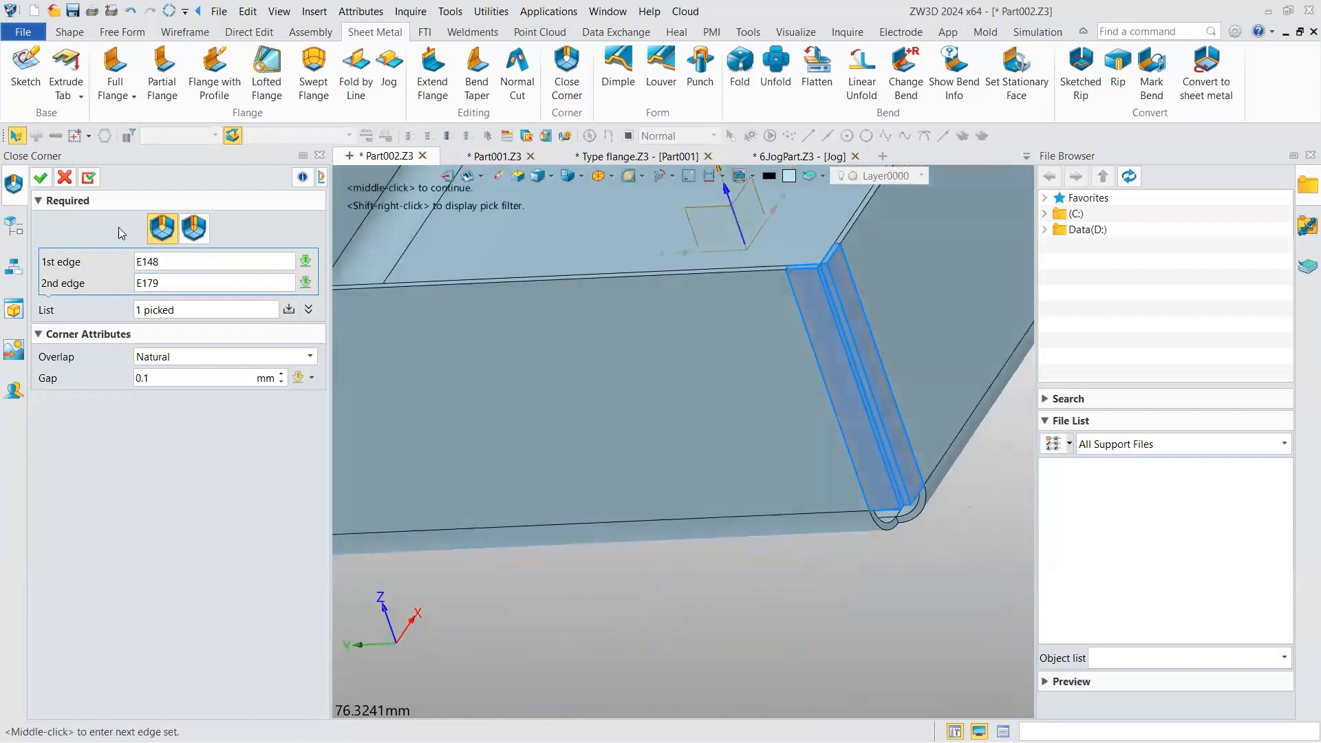
- Try the Overlap and Natural overlap types on the corner closure and compare their previews
{"action": "left_click", "coordinate": [185, 372]}
{"action": "left_click", "coordinate": [194, 359]}
{"action": "left_click", "coordinate": [194, 359]}
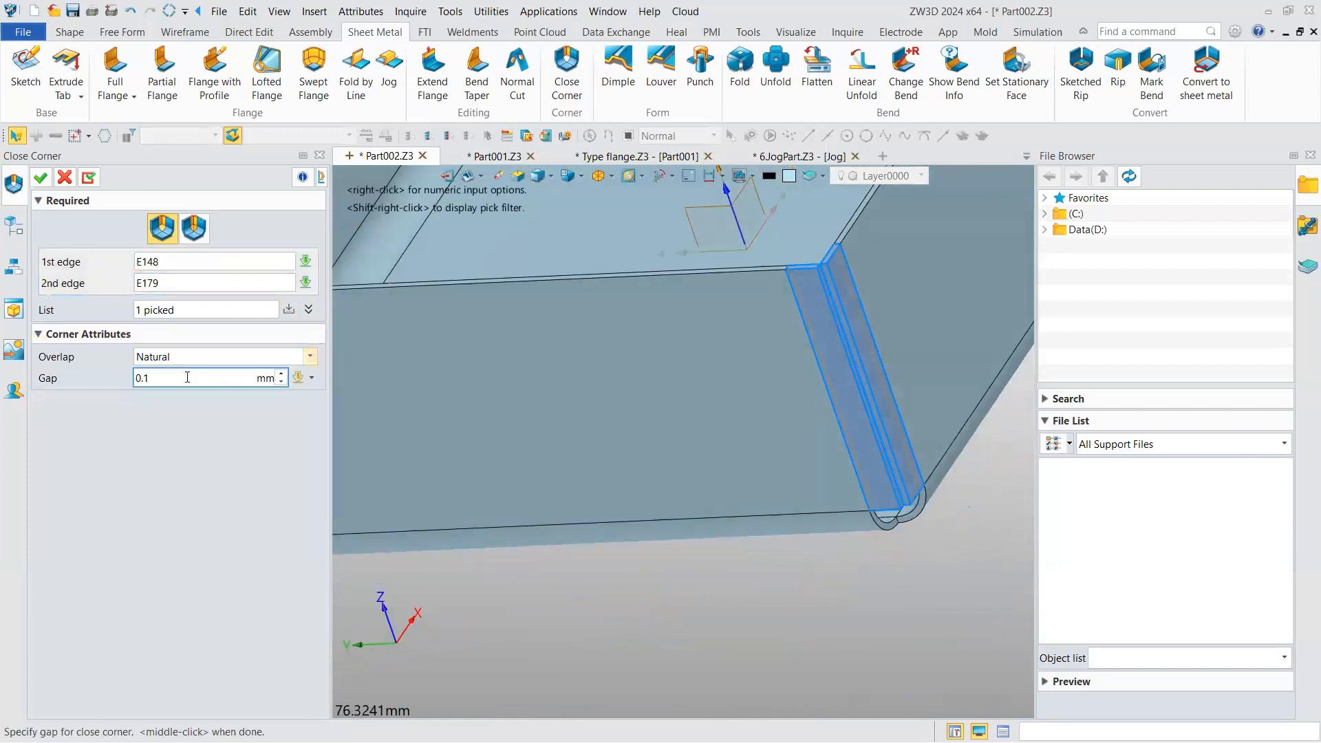
{"action": "left_click", "coordinate": [152, 359]}
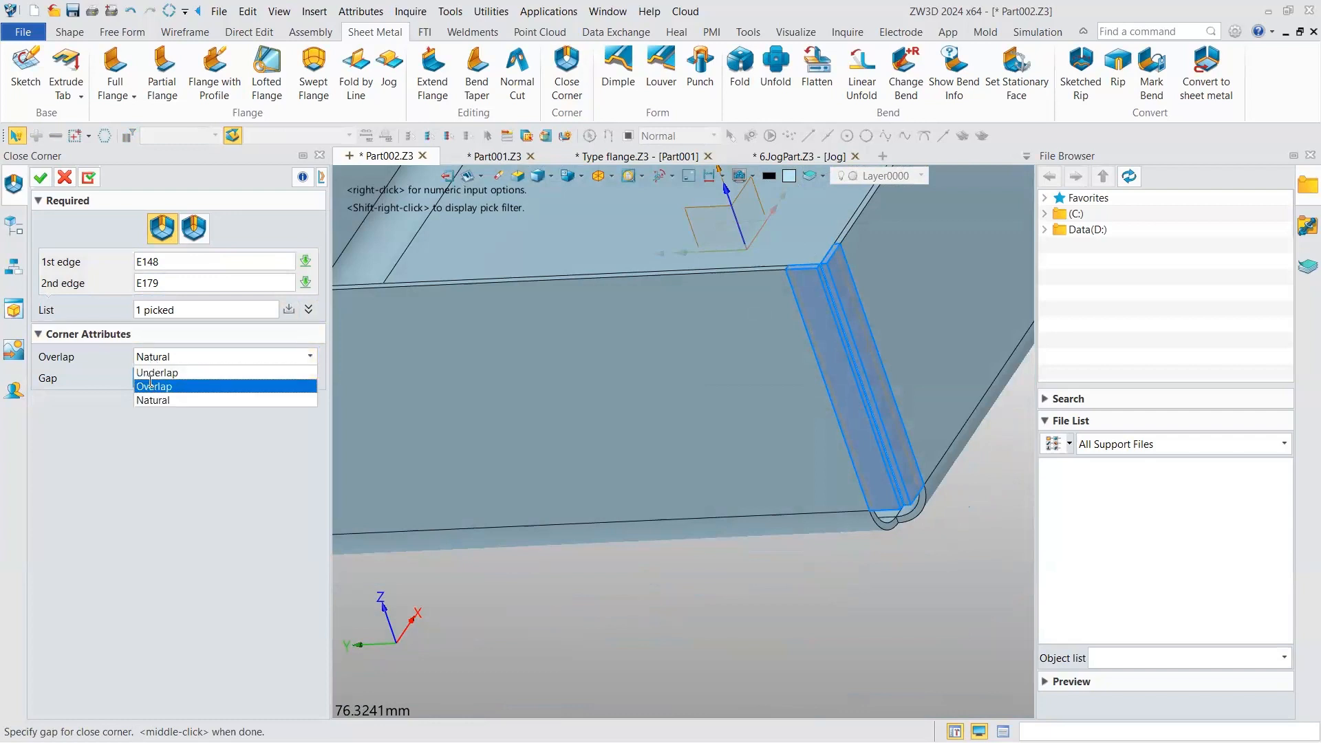
{"action": "left_click", "coordinate": [153, 386]}
{"action": "scroll", "coordinate": [462, 372], "scroll_direction": "down", "scroll_amount": 3}
{"action": "right_click_drag", "start_coordinate": [739, 357], "coordinate": [826, 334]}
{"action": "scroll", "coordinate": [699, 360], "scroll_direction": "up", "scroll_amount": 3}
{"action": "right_click_drag", "start_coordinate": [699, 358], "coordinate": [675, 350]}
{"action": "left_click", "coordinate": [310, 357]}
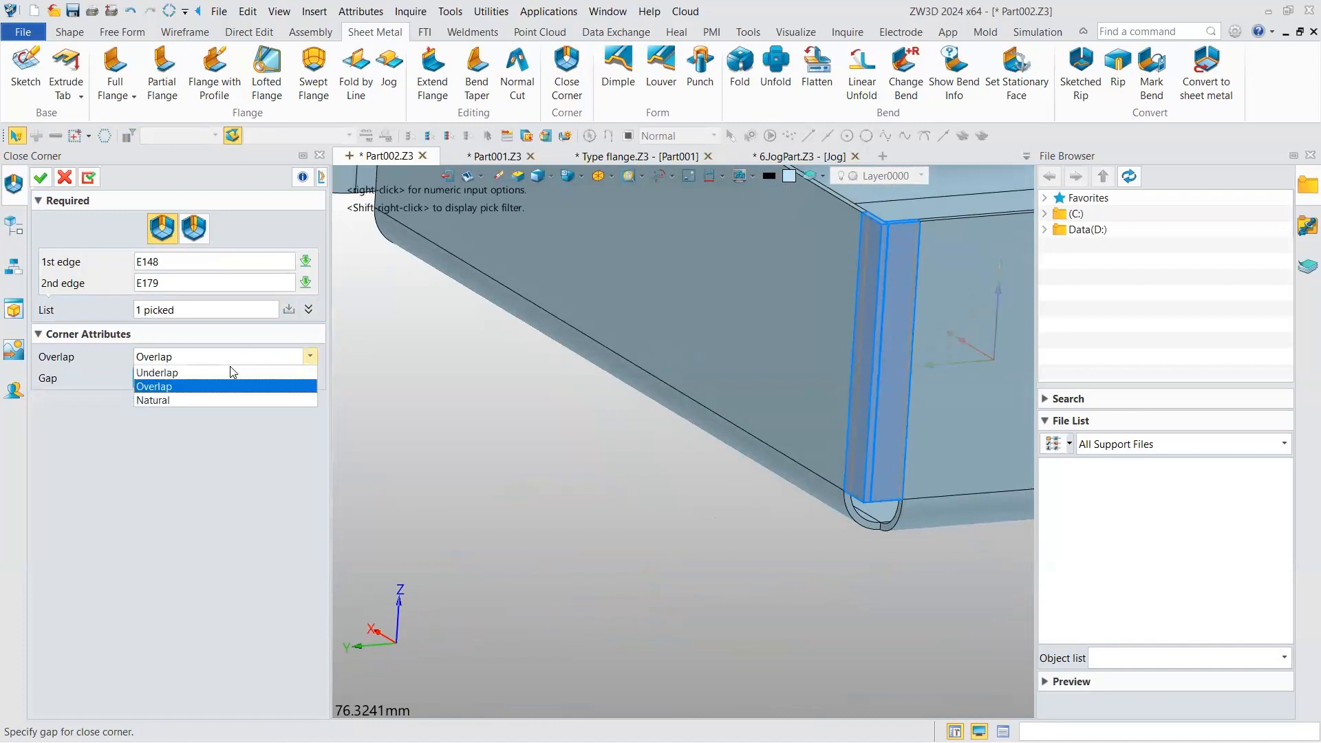
{"action": "left_click", "coordinate": [178, 392]}
{"action": "scroll", "coordinate": [733, 387], "scroll_direction": "up", "scroll_amount": 5}
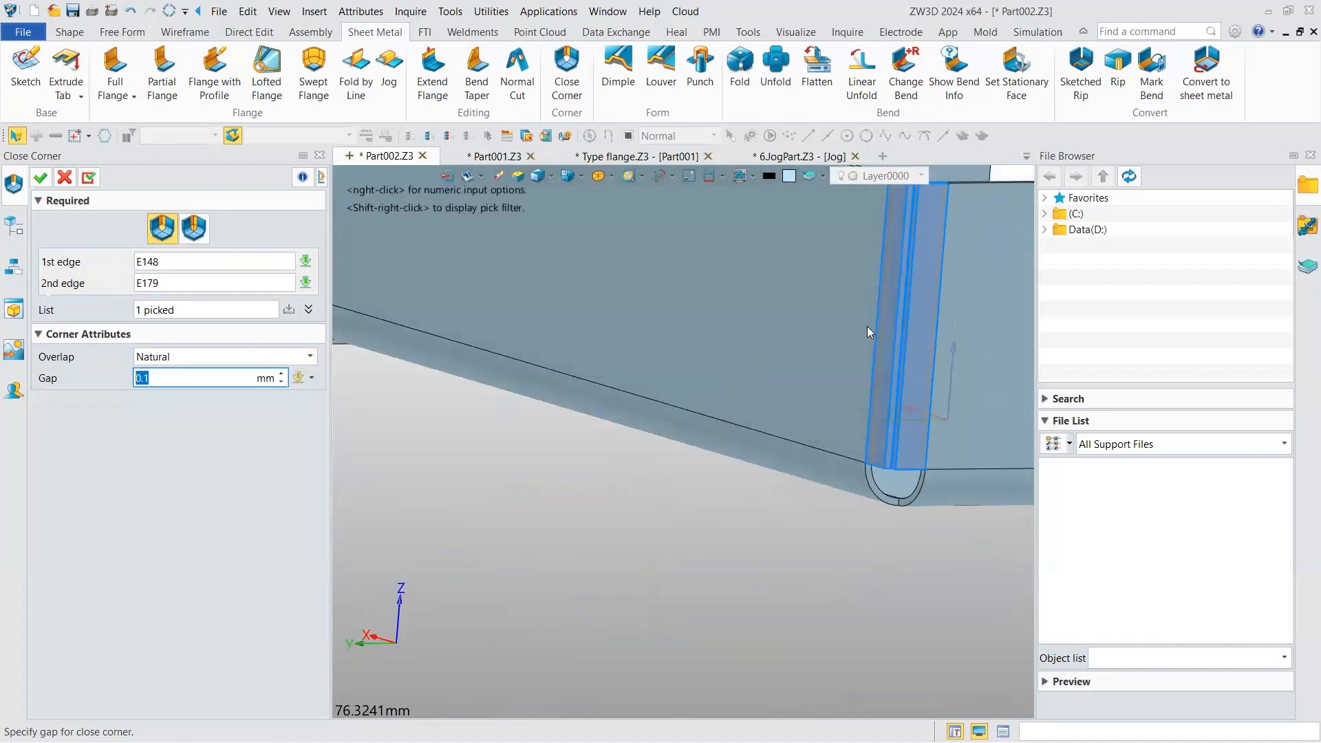
- Set the overlap type to Underlap with a 0.1 mm gap, create the corner closure and inspect the closed corner
{"action": "left_click", "coordinate": [155, 357]}
{"action": "left_click", "coordinate": [156, 373]}
{"action": "scroll", "coordinate": [708, 369], "scroll_direction": "down", "scroll_amount": 4}
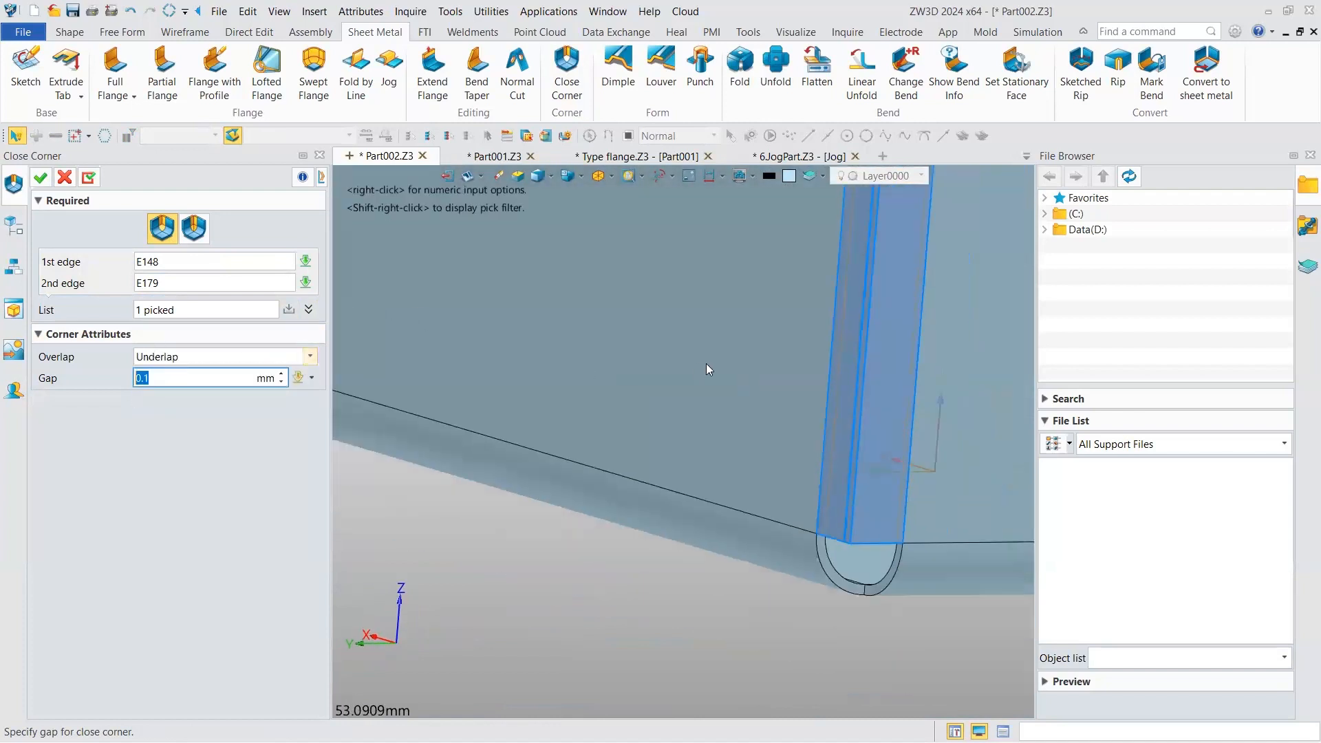
{"action": "left_click", "coordinate": [40, 177]}
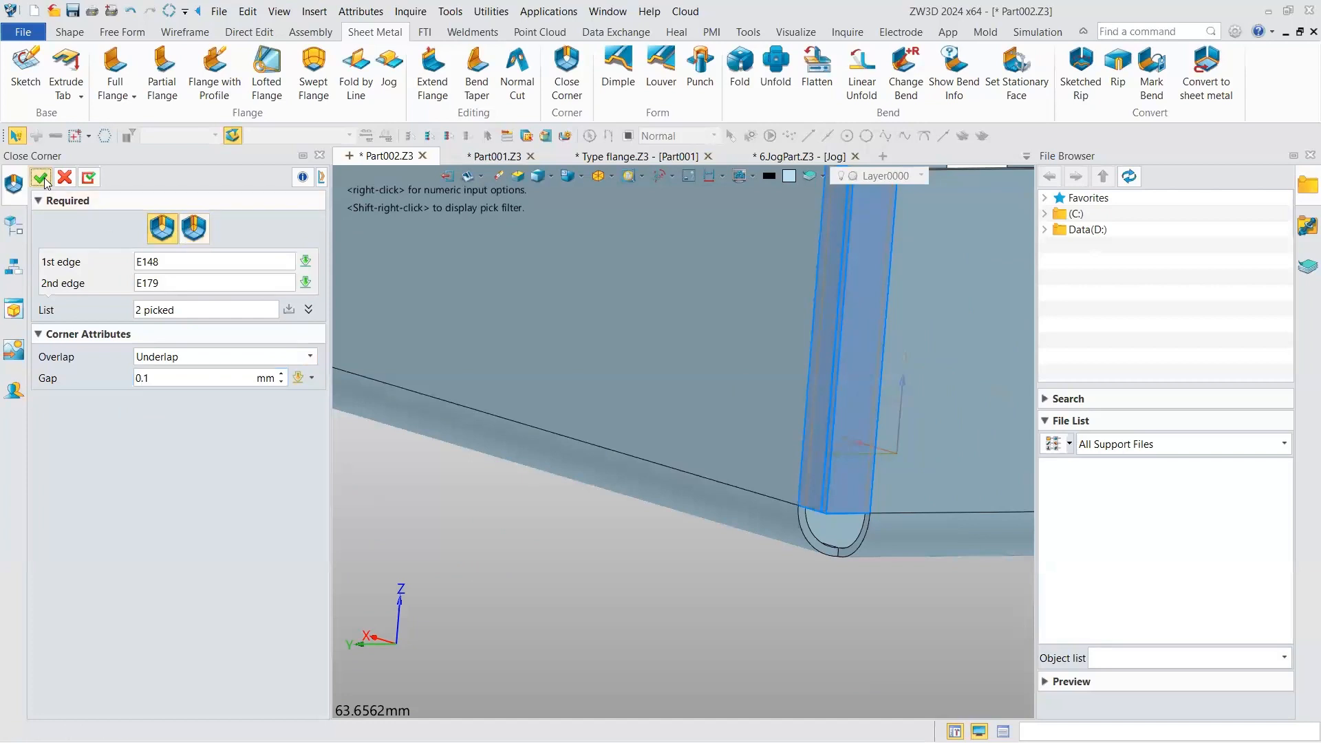
{"action": "scroll", "coordinate": [634, 288], "scroll_direction": "down", "scroll_amount": 6}
{"action": "scroll", "coordinate": [743, 299], "scroll_direction": "up", "scroll_amount": 2}
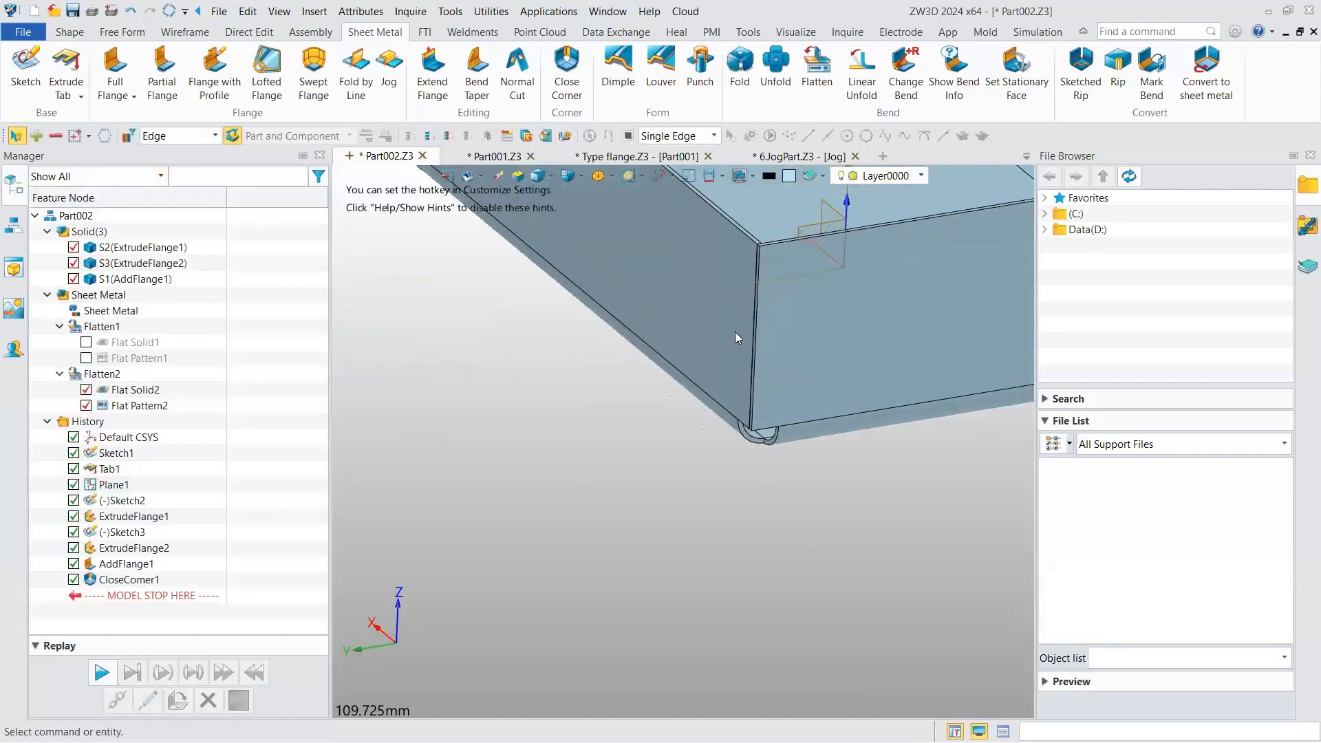
{"action": "middle_click", "coordinate": [734, 334]}
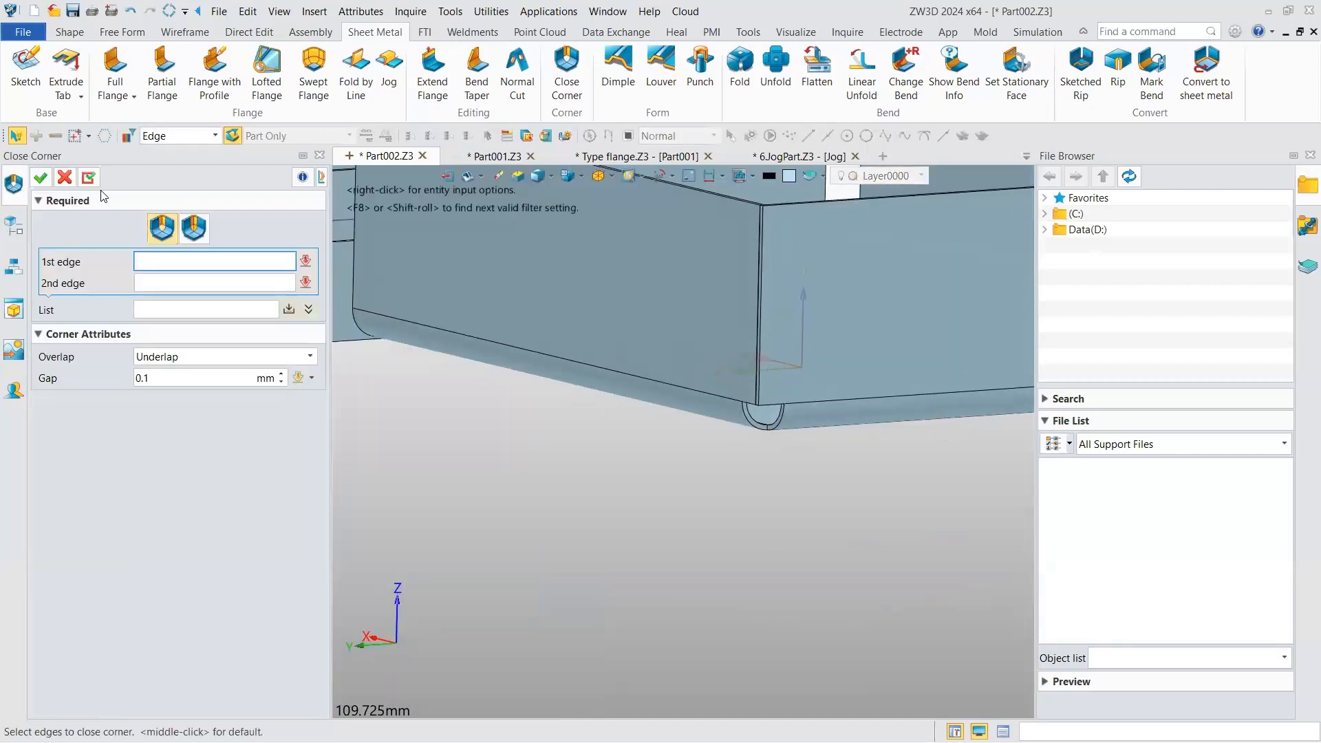
{"action": "left_click", "coordinate": [64, 177]}
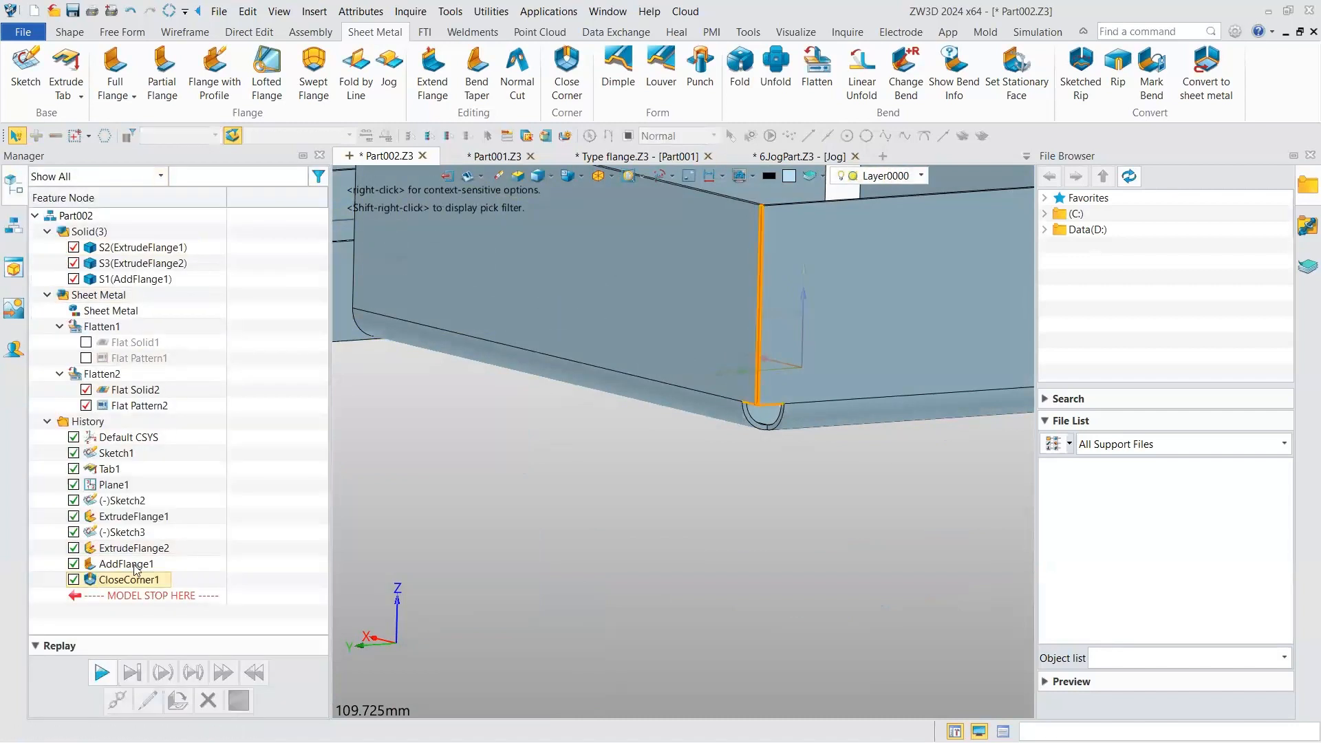
- Edit CloseCorner1 to use the Overlap type and inspect the corner
{"action": "double_click", "coordinate": [115, 577]}
{"action": "left_click", "coordinate": [209, 357]}
{"action": "left_click", "coordinate": [192, 386]}
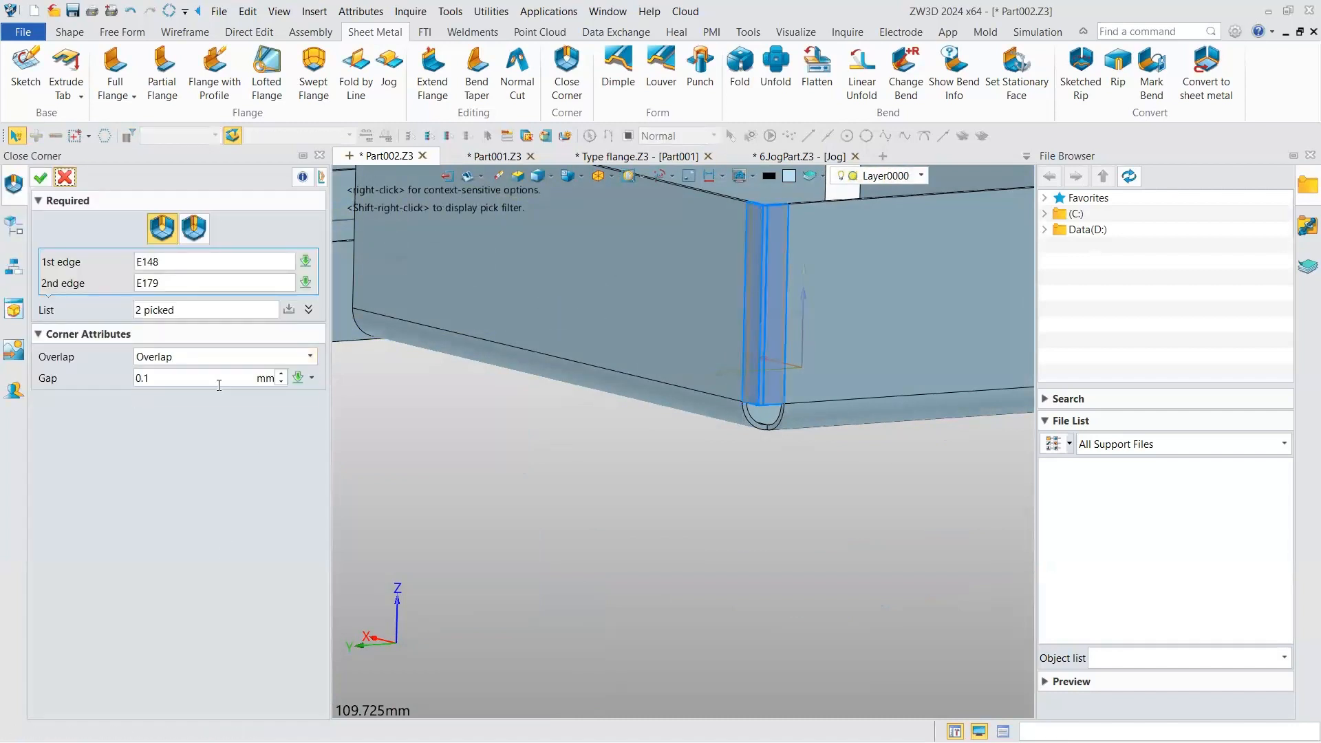
{"action": "left_click", "coordinate": [40, 177]}
{"action": "middle_click_drag", "start_coordinate": [744, 269], "coordinate": [455, 318]}
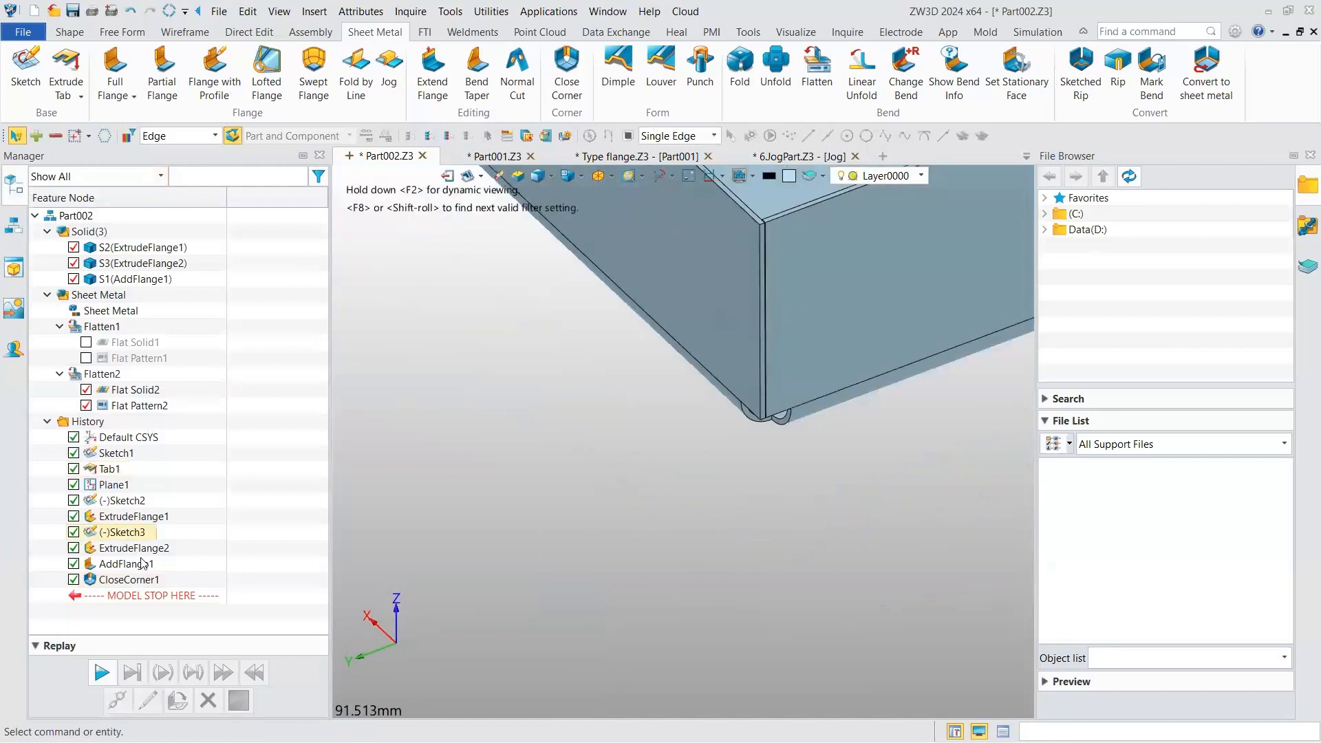
- Edit CloseCorner1 to use the Natural overlap type and inspect the closed corners of the box
{"action": "double_click", "coordinate": [129, 580]}
{"action": "left_click", "coordinate": [210, 357]}
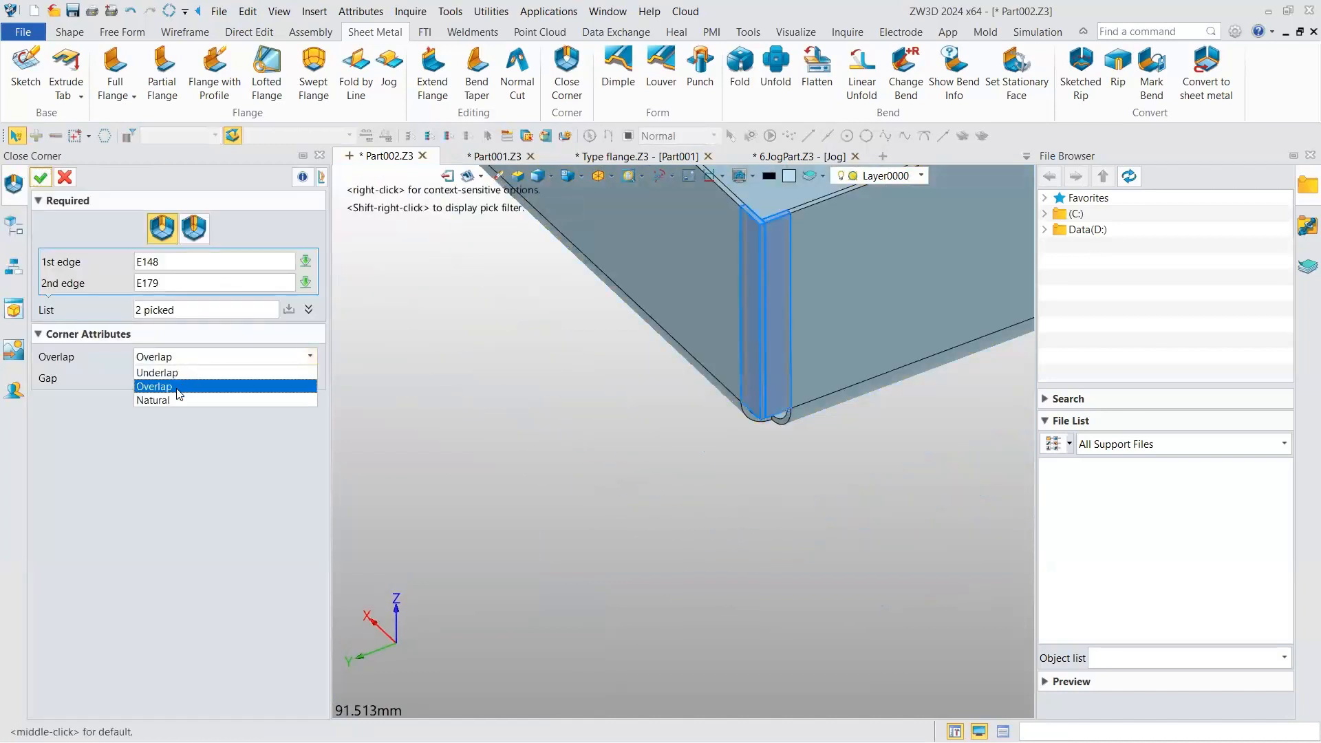
{"action": "left_click", "coordinate": [170, 402]}
{"action": "left_click", "coordinate": [40, 177]}
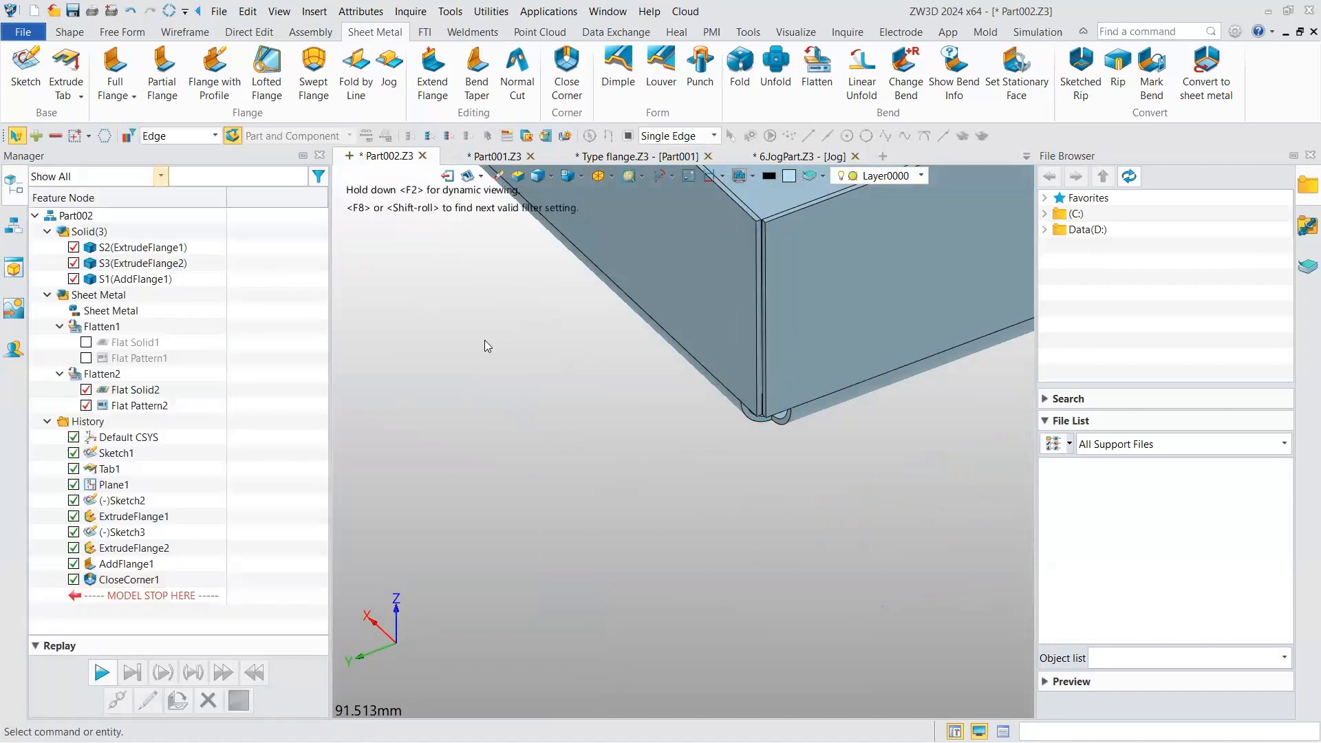
{"action": "scroll", "coordinate": [631, 333], "scroll_direction": "down", "scroll_amount": 3}
{"action": "right_click_drag", "start_coordinate": [625, 341], "coordinate": [626, 303]}
{"action": "scroll", "coordinate": [675, 354], "scroll_direction": "up", "scroll_amount": 3}
{"action": "scroll", "coordinate": [676, 354], "scroll_direction": "down", "scroll_amount": 3}
{"action": "scroll", "coordinate": [666, 375], "scroll_direction": "down", "scroll_amount": 4}
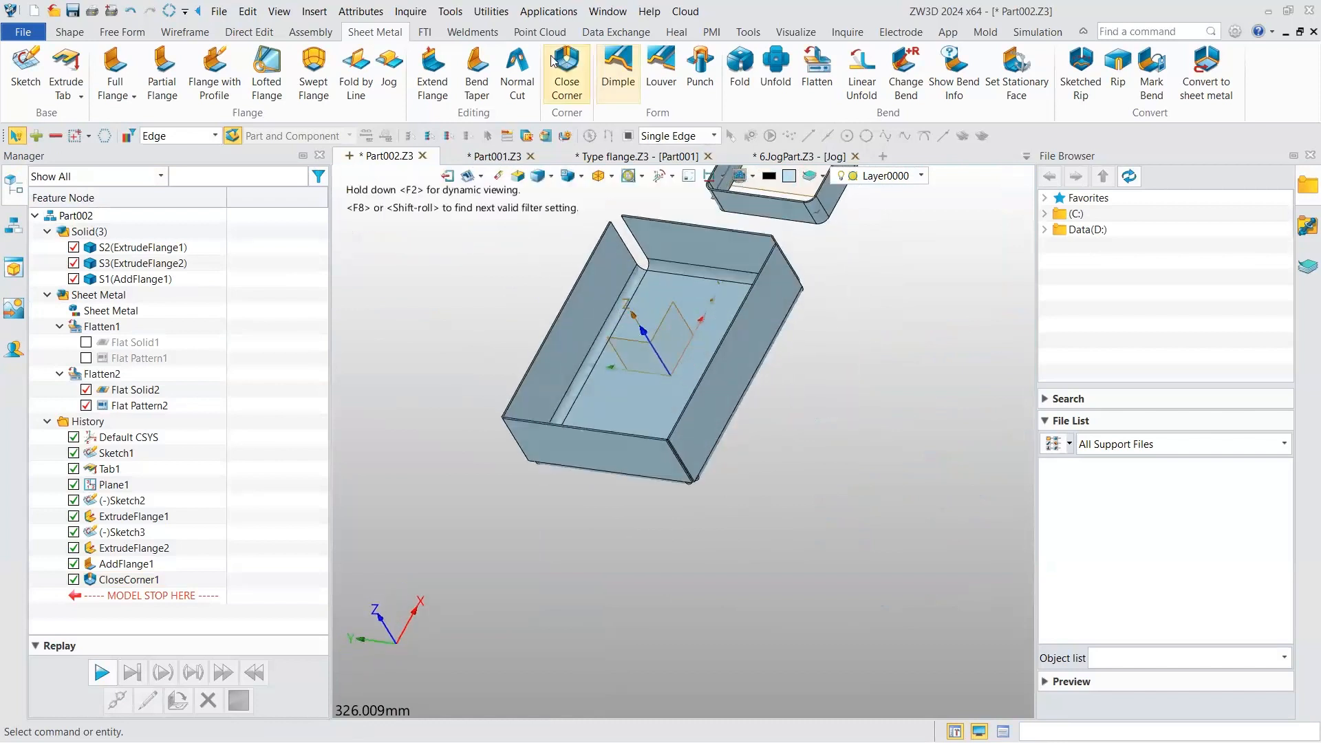
- Start a Close Corner using the Bend type and pick the two bends meeting at an open corner of the box
{"action": "left_click", "coordinate": [563, 69]}
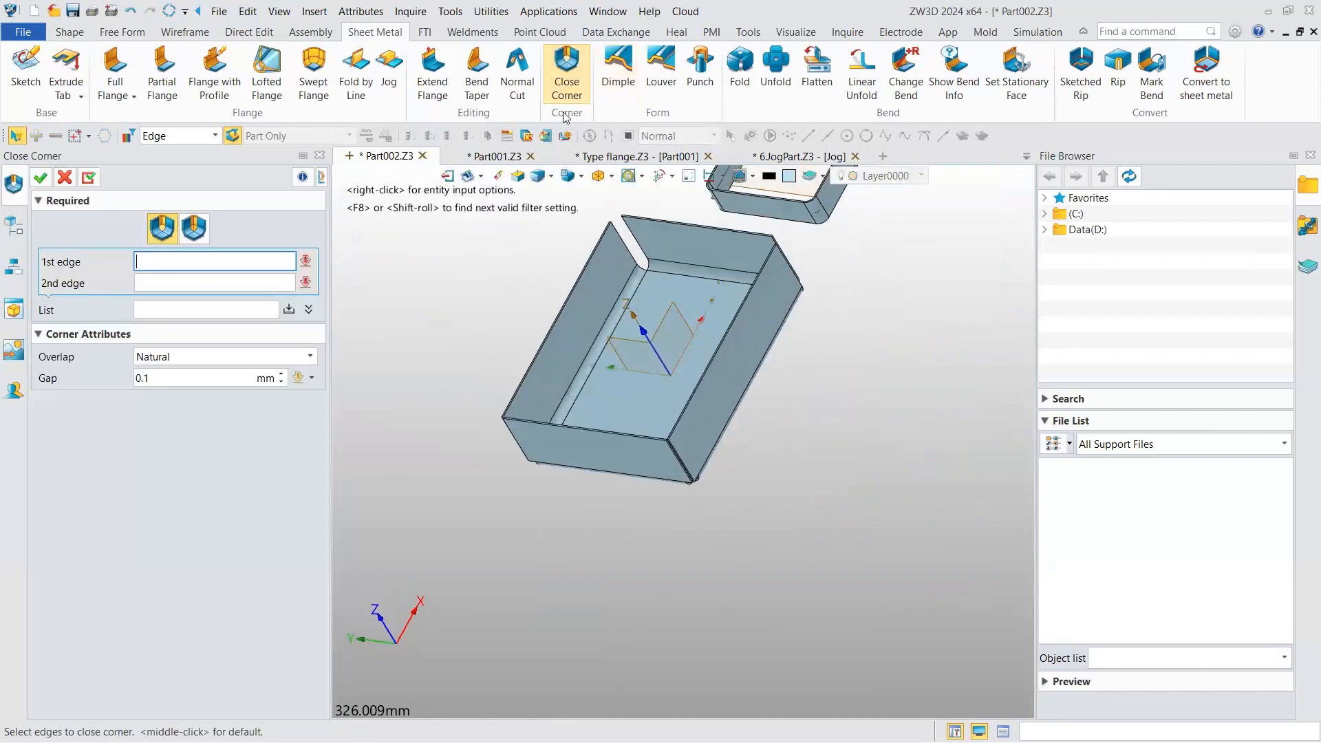
{"action": "left_click", "coordinate": [194, 228]}
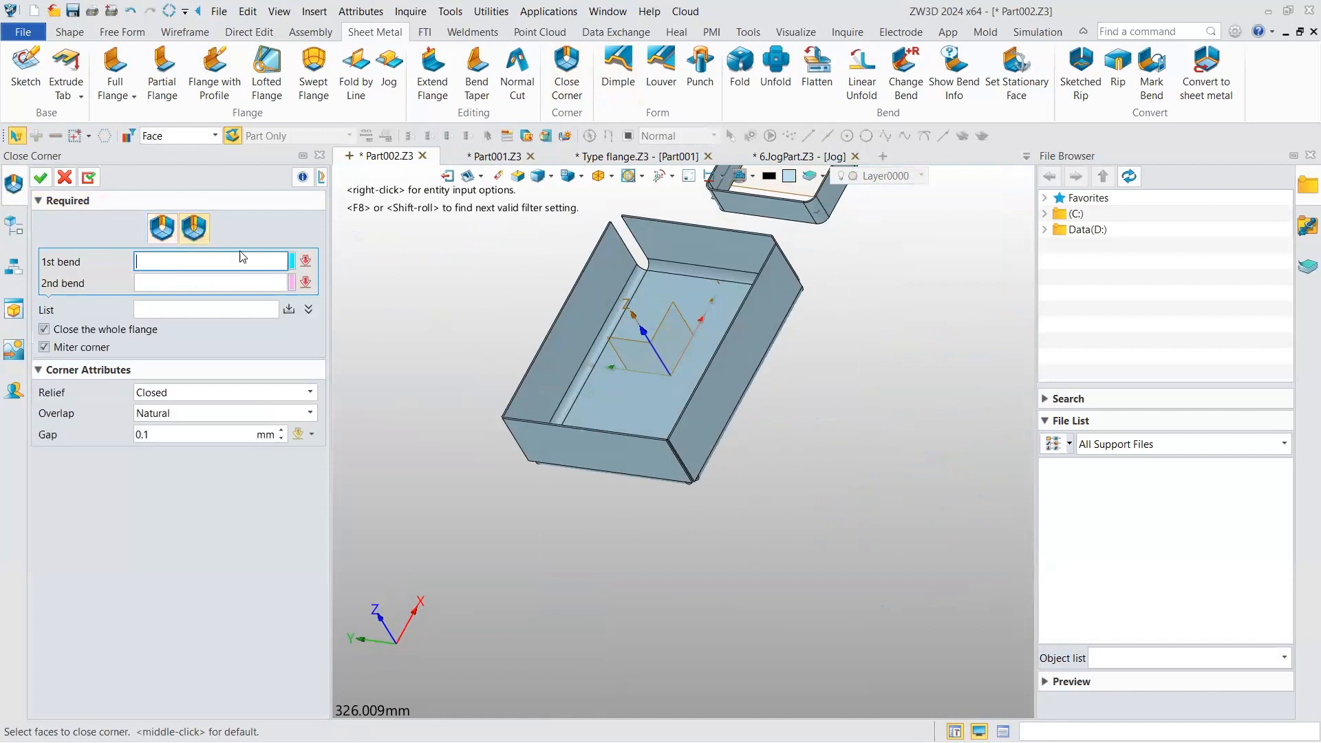
{"action": "scroll", "coordinate": [730, 412], "scroll_direction": "up", "scroll_amount": 3}
{"action": "right_click_drag", "start_coordinate": [730, 412], "coordinate": [713, 462]}
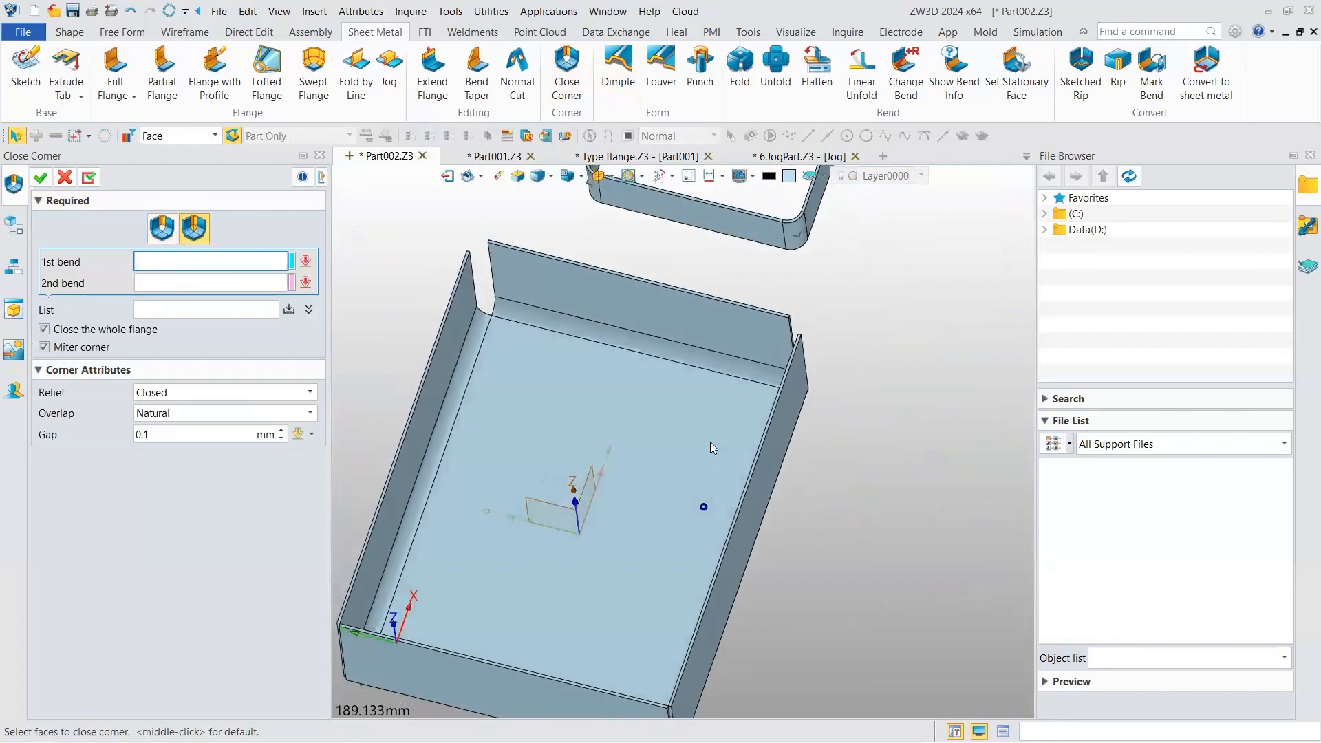
{"action": "left_click", "coordinate": [698, 359]}
{"action": "left_click", "coordinate": [683, 353]}
{"action": "left_click", "coordinate": [470, 339]}
{"action": "right_click_drag", "start_coordinate": [471, 338], "coordinate": [709, 307]}
{"action": "right_click_drag", "start_coordinate": [483, 314], "coordinate": [526, 318]}
- Inspect the previewed closure with Closed relief, Natural overlap and 0.1 mm gap, and add the bend pair to the list
{"action": "scroll", "coordinate": [481, 327], "scroll_direction": "up", "scroll_amount": 3}
{"action": "scroll", "coordinate": [494, 338], "scroll_direction": "up", "scroll_amount": 5}
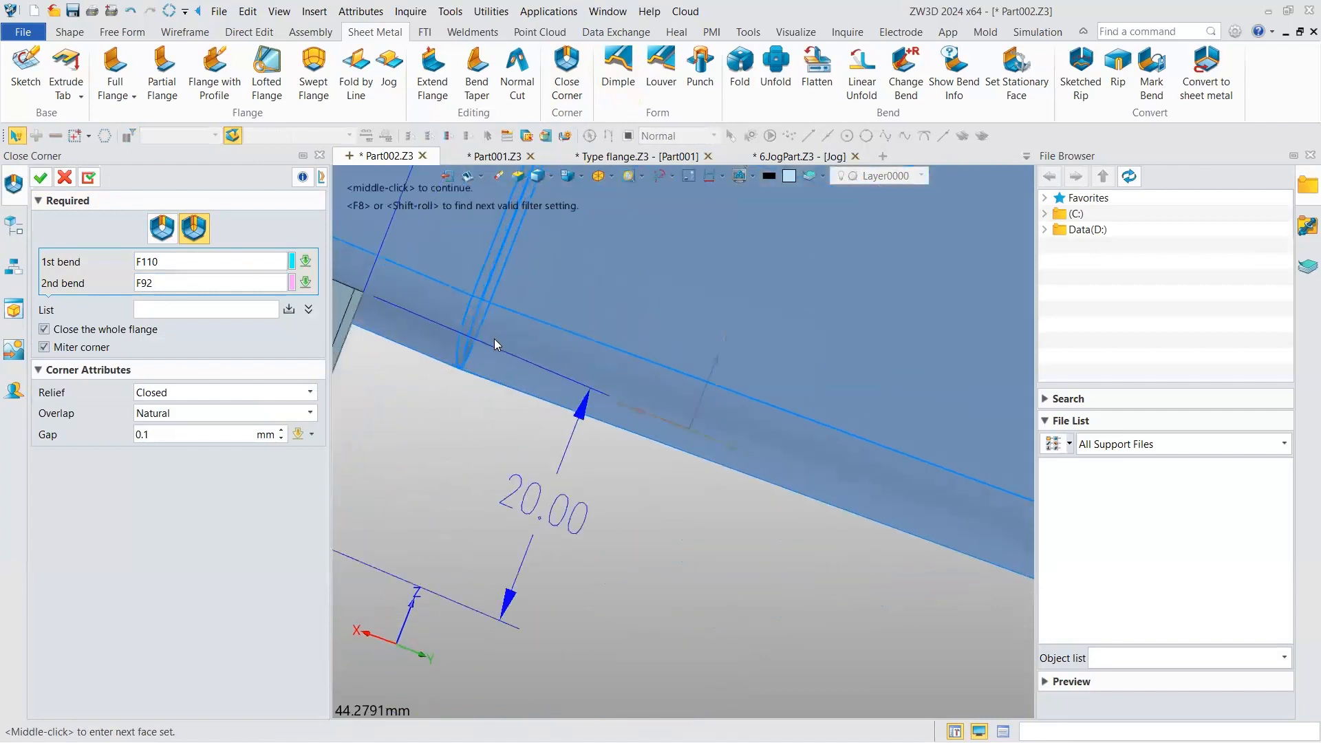
{"action": "scroll", "coordinate": [679, 358], "scroll_direction": "up", "scroll_amount": 2}
{"action": "scroll", "coordinate": [640, 391], "scroll_direction": "down", "scroll_amount": 3}
{"action": "right_click_drag", "start_coordinate": [682, 363], "coordinate": [516, 394]}
{"action": "scroll", "coordinate": [640, 391], "scroll_direction": "down", "scroll_amount": 4}
{"action": "scroll", "coordinate": [519, 398], "scroll_direction": "up", "scroll_amount": 6}
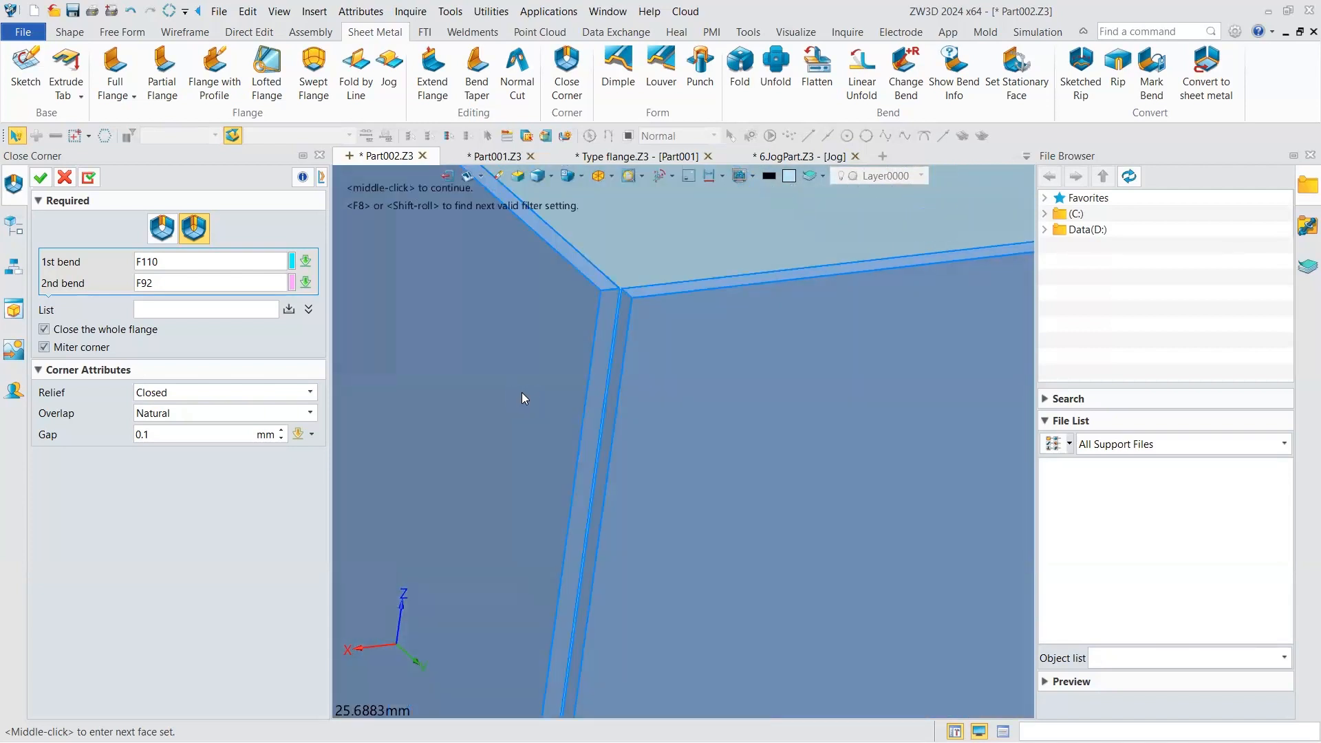
{"action": "scroll", "coordinate": [520, 395], "scroll_direction": "down", "scroll_amount": 6}
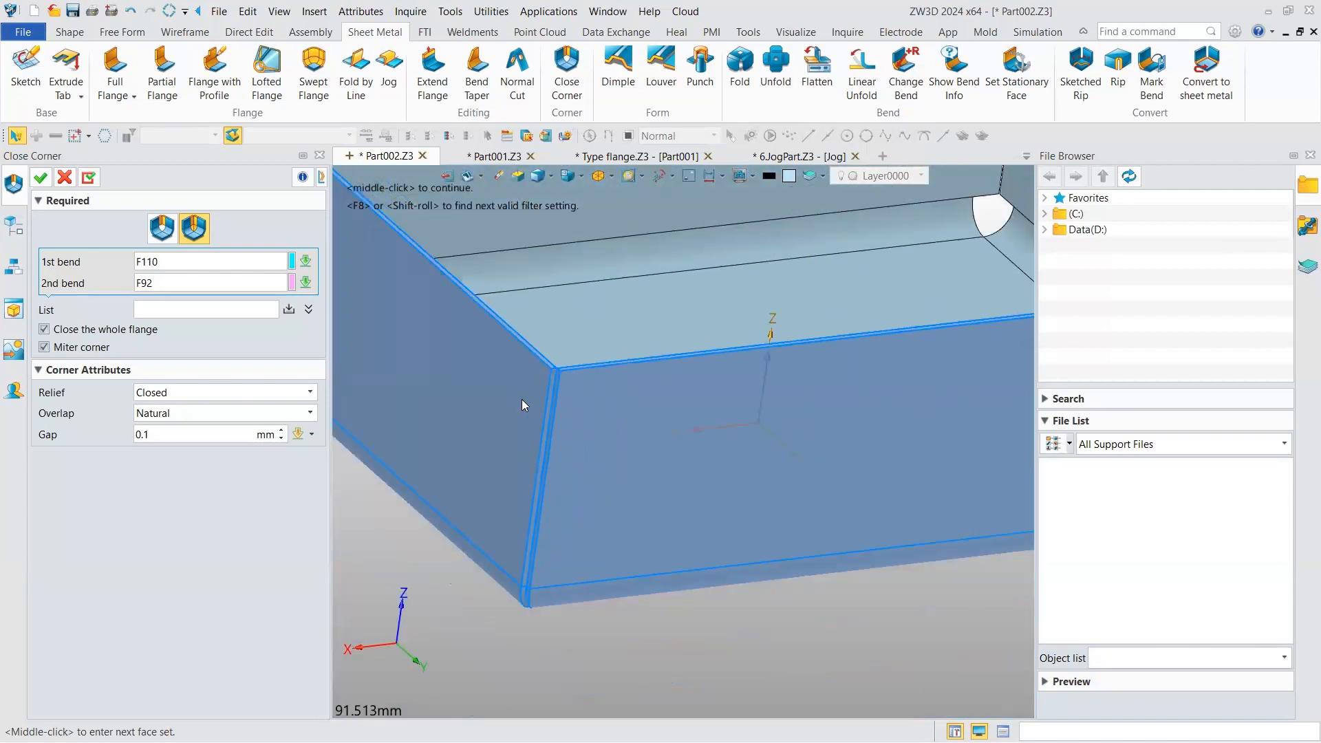
{"action": "scroll", "coordinate": [631, 395], "scroll_direction": "down", "scroll_amount": 3}
{"action": "right_click_drag", "start_coordinate": [631, 395], "coordinate": [637, 359]}
{"action": "scroll", "coordinate": [598, 397], "scroll_direction": "up", "scroll_amount": 3}
{"action": "scroll", "coordinate": [638, 359], "scroll_direction": "down", "scroll_amount": 4}
{"action": "right_click_drag", "start_coordinate": [637, 359], "coordinate": [490, 435]}
{"action": "scroll", "coordinate": [529, 394], "scroll_direction": "up", "scroll_amount": 3}
{"action": "right_click_drag", "start_coordinate": [510, 354], "coordinate": [502, 436]}
{"action": "middle_click", "coordinate": [501, 435]}
- Pick the two bends at another corner of the box as the second pair for the closure
{"action": "scroll", "coordinate": [502, 435], "scroll_direction": "down", "scroll_amount": 1}
{"action": "right_click_drag", "start_coordinate": [551, 399], "coordinate": [569, 420]}
{"action": "middle_click_drag", "start_coordinate": [559, 320], "coordinate": [553, 455]}
{"action": "left_click", "coordinate": [497, 434]}
{"action": "left_click", "coordinate": [548, 413]}
{"action": "mouse_move", "coordinate": [548, 413]}
{"action": "right_mouse_down"}
{"action": "mouse_move", "coordinate": [547, 358]}
{"action": "mouse_move", "coordinate": [526, 438]}
{"action": "mouse_move", "coordinate": [530, 383]}
{"action": "mouse_move", "coordinate": [531, 394]}
{"action": "right_mouse_up"}
{"action": "scroll", "coordinate": [531, 389], "scroll_direction": "up", "scroll_amount": 3}
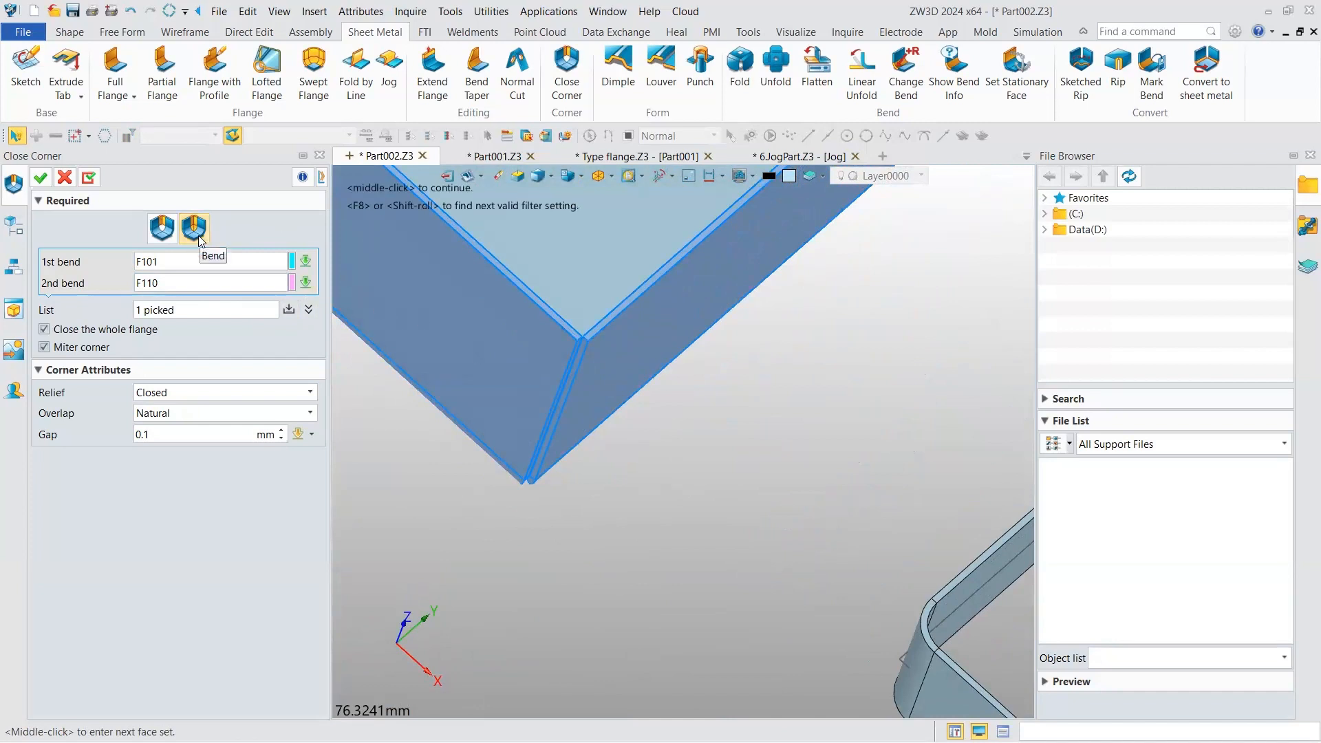
- Create the bend-type corner closure and inspect the box from several sides
{"action": "scroll", "coordinate": [447, 232], "scroll_direction": "down", "scroll_amount": 5}
{"action": "right_click_drag", "start_coordinate": [510, 355], "coordinate": [596, 389]}
{"action": "scroll", "coordinate": [589, 447], "scroll_direction": "up", "scroll_amount": 1}
{"action": "right_click_drag", "start_coordinate": [587, 455], "coordinate": [521, 478]}
{"action": "right_click_drag", "start_coordinate": [95, 204], "coordinate": [645, 330]}
{"action": "middle_click", "coordinate": [614, 309]}
{"action": "scroll", "coordinate": [614, 309], "scroll_direction": "down", "scroll_amount": 3}
{"action": "middle_click_drag", "start_coordinate": [644, 336], "coordinate": [727, 335]}
{"action": "right_click_drag", "start_coordinate": [650, 114], "coordinate": [652, 113]}
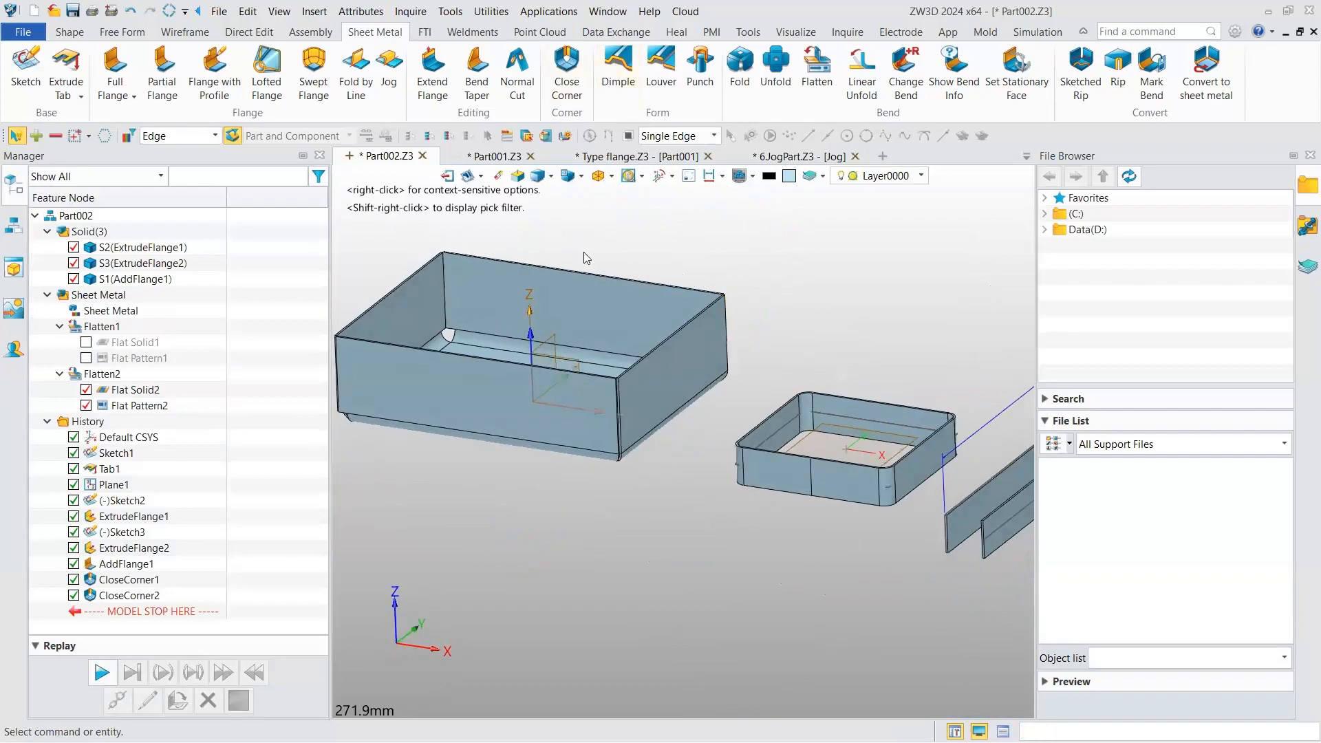
- Switch to the presentation, advance to the Dimple slide of Forming Tools, and return to ZW3D with the Dimple louver punch part
{"action": "key", "text": "alt+Tab"}
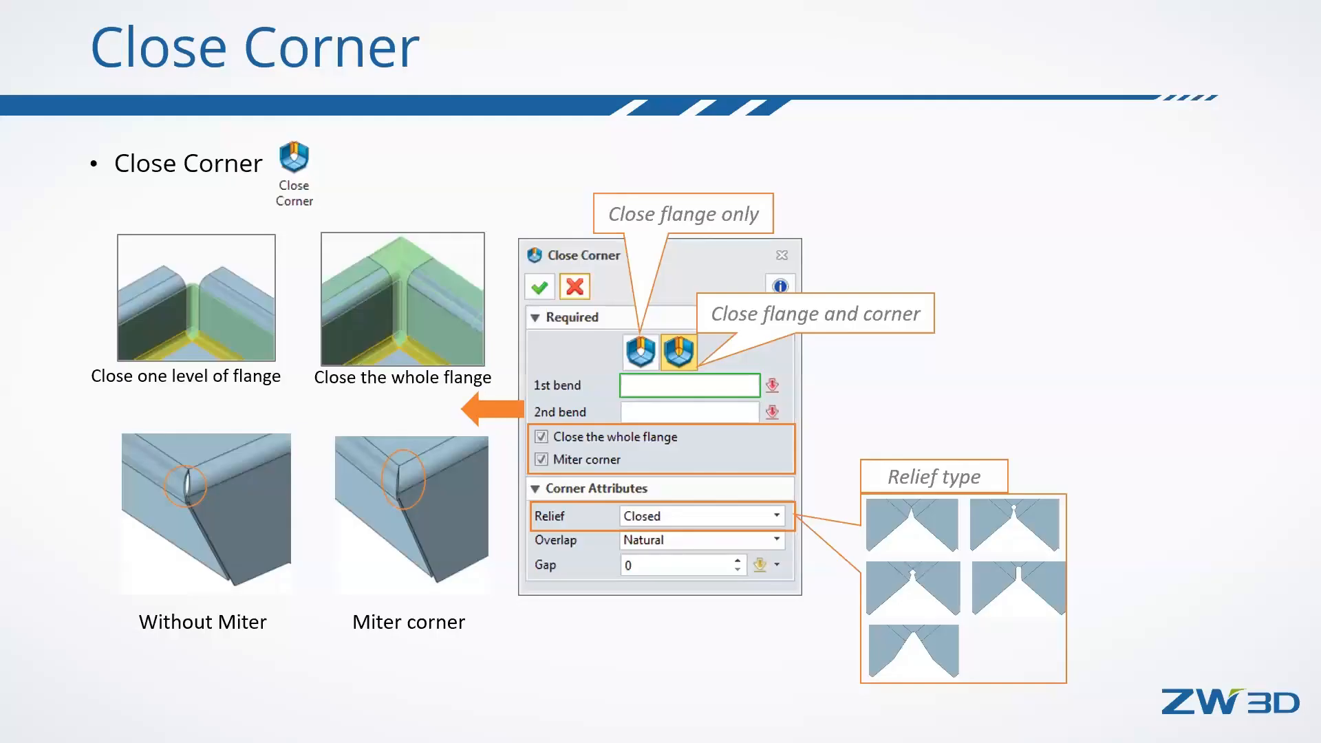
{"action": "key", "text": "Right"}
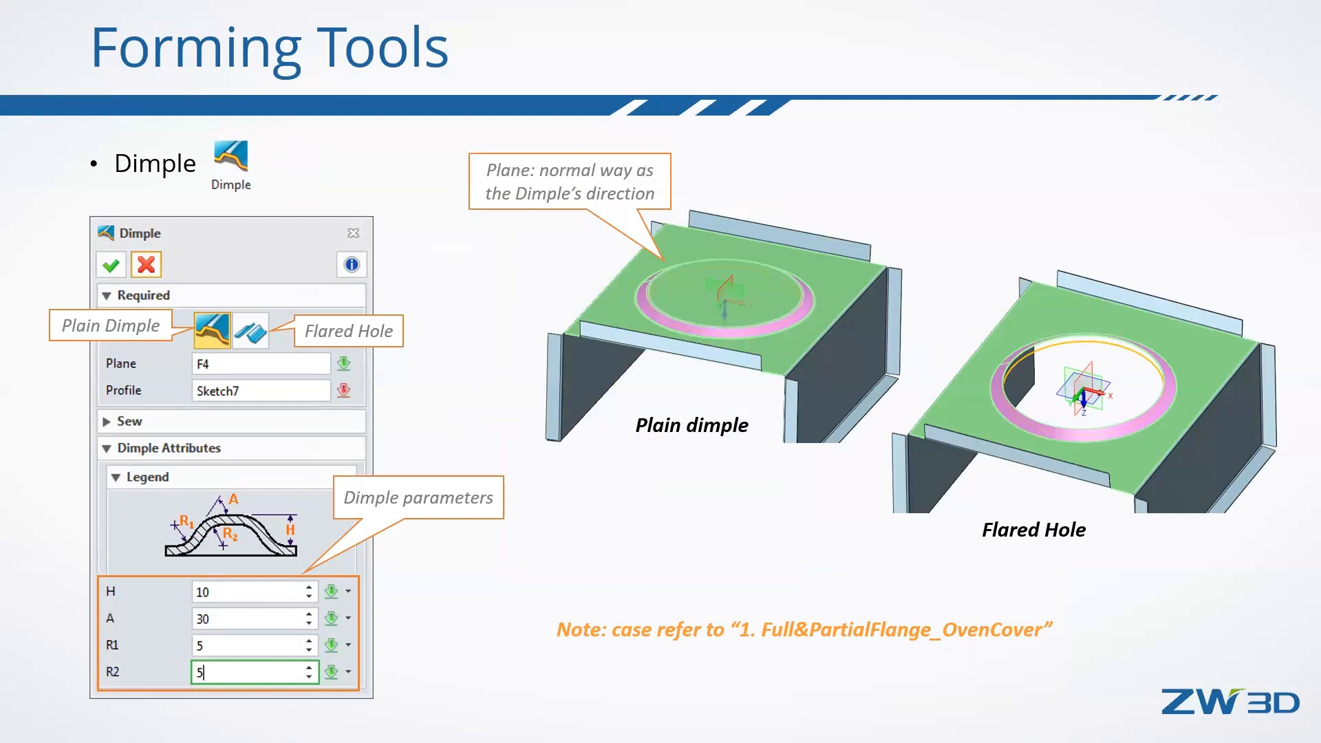
{"action": "key", "text": "alt+Tab"}
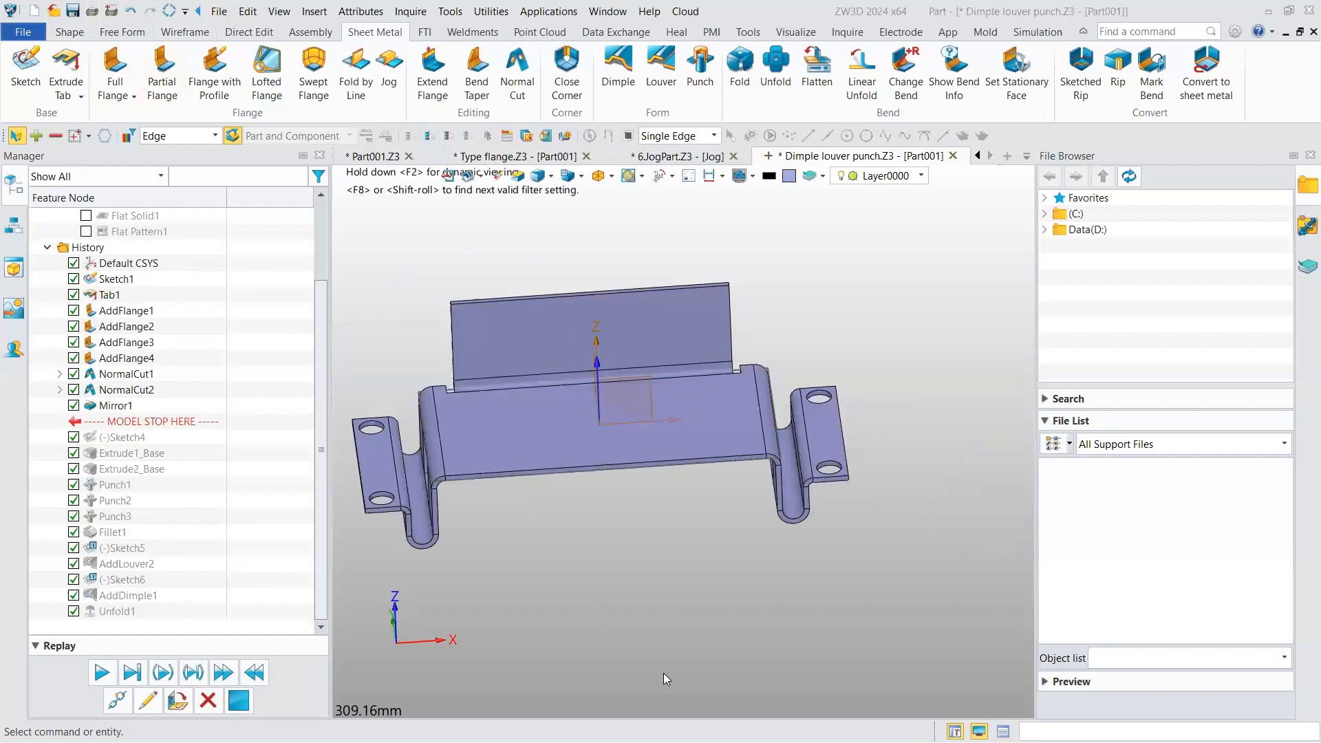
{"action": "scroll", "coordinate": [814, 446], "scroll_direction": "down", "scroll_amount": 2}
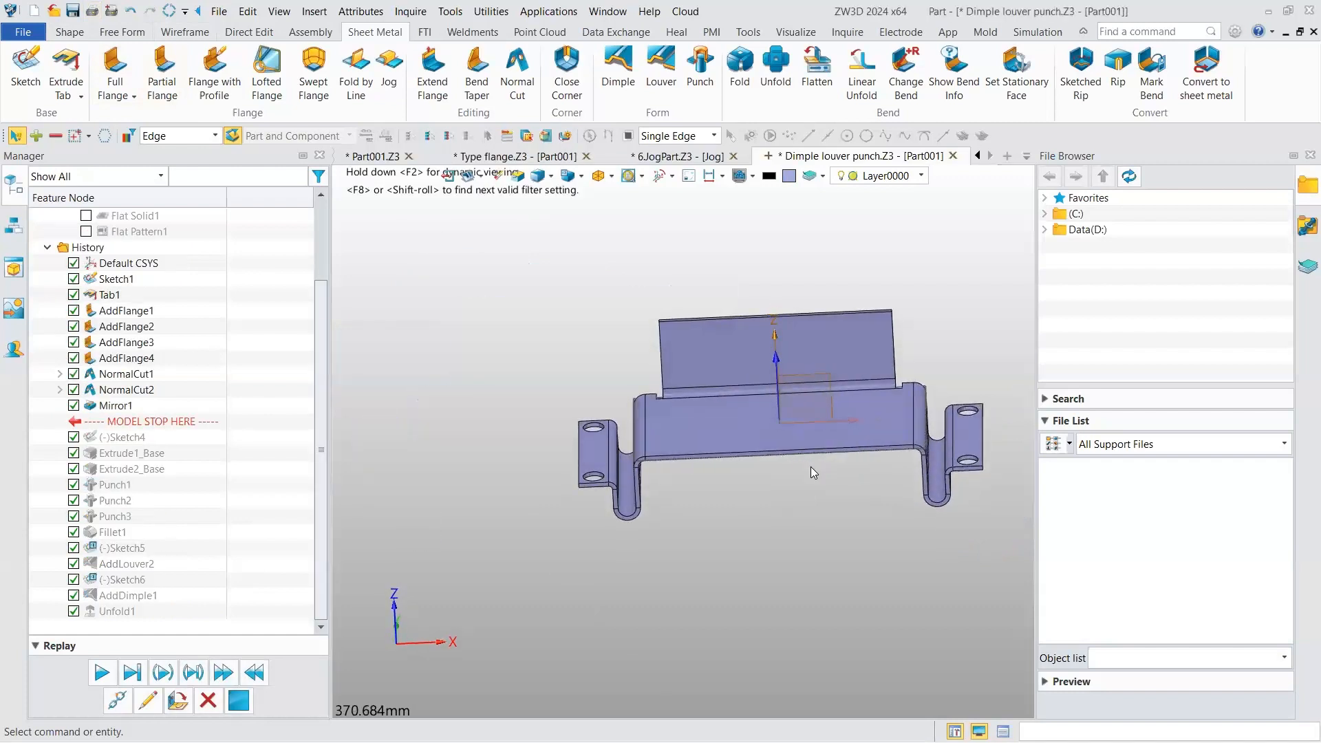
{"action": "scroll", "coordinate": [811, 466], "scroll_direction": "up", "scroll_amount": 4}
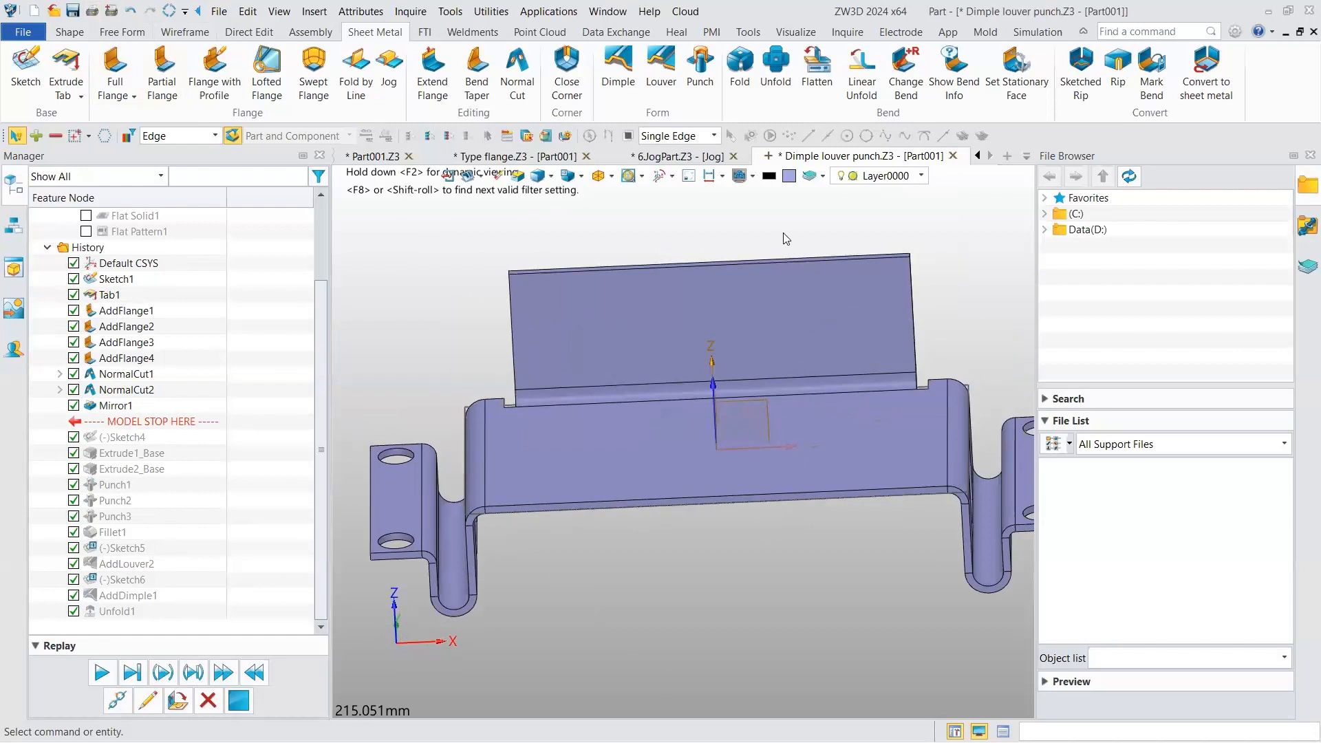
{"action": "left_click", "coordinate": [616, 88]}
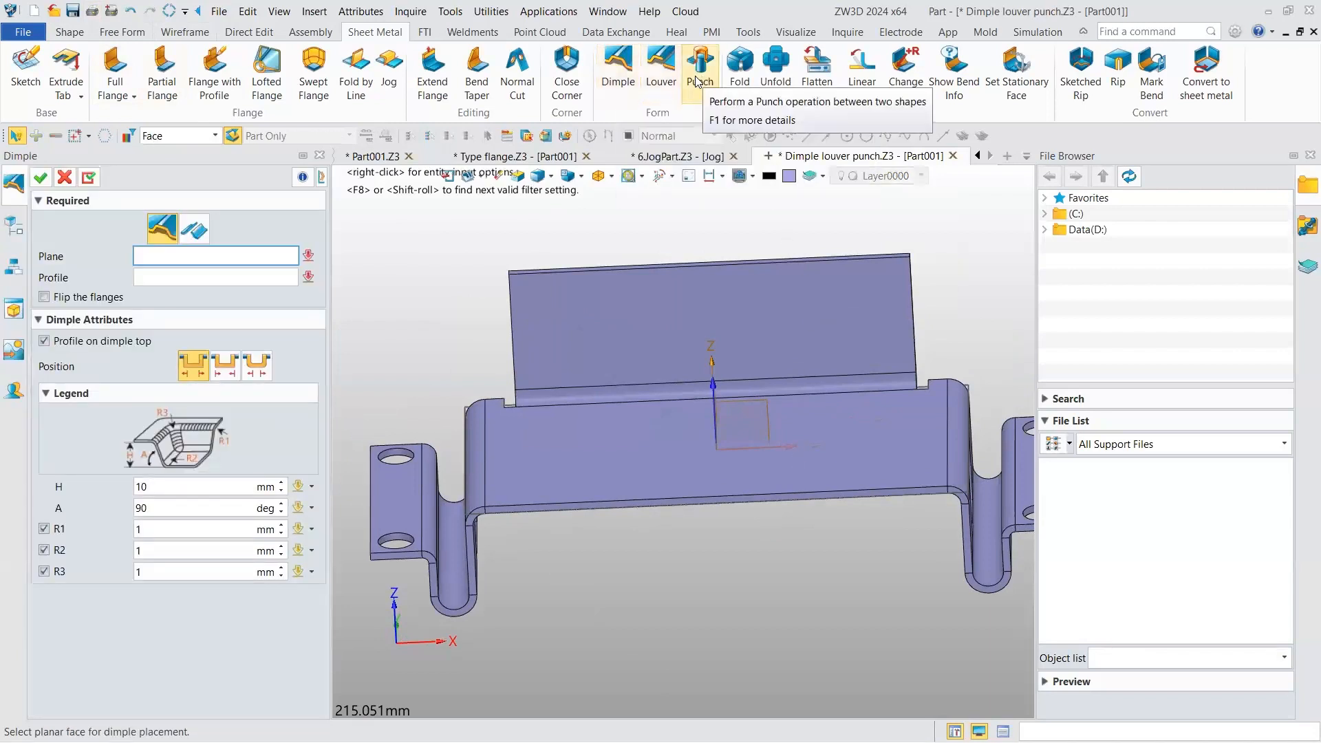
{"action": "left_click", "coordinate": [556, 315]}
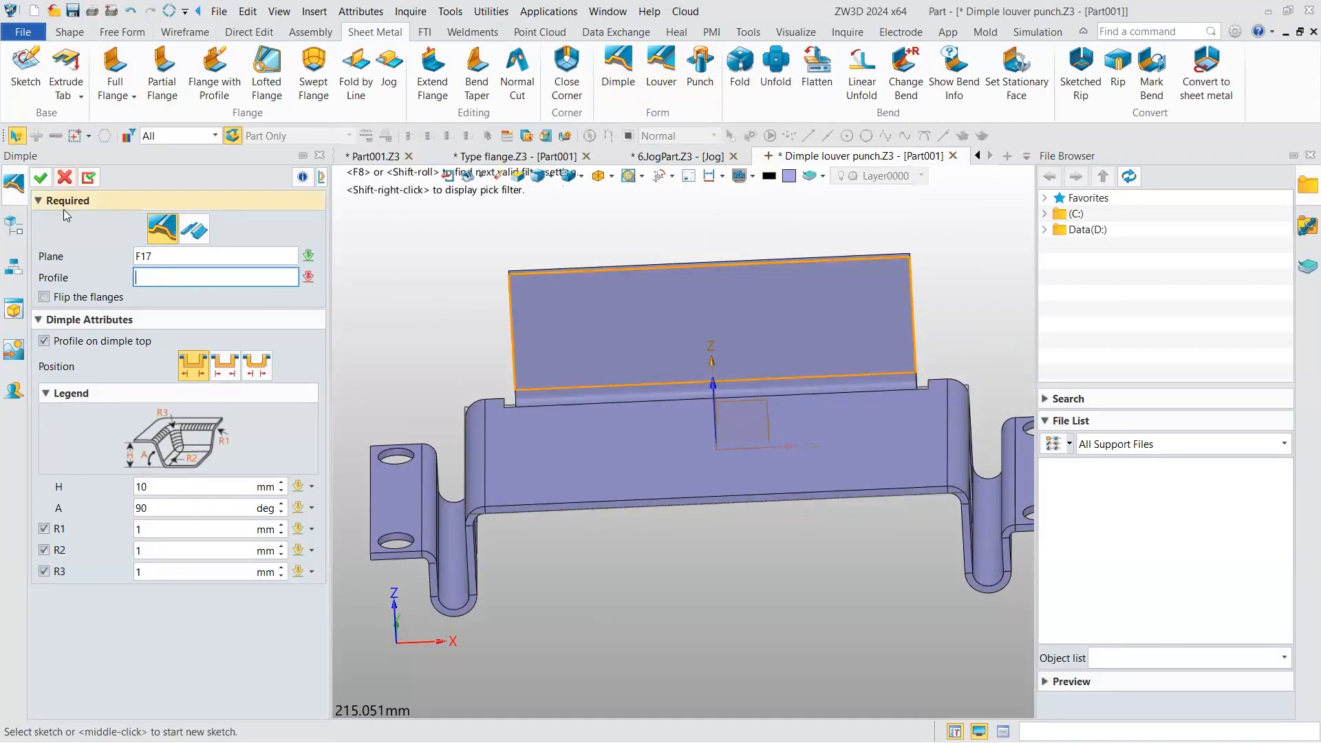
{"action": "left_click", "coordinate": [64, 178]}
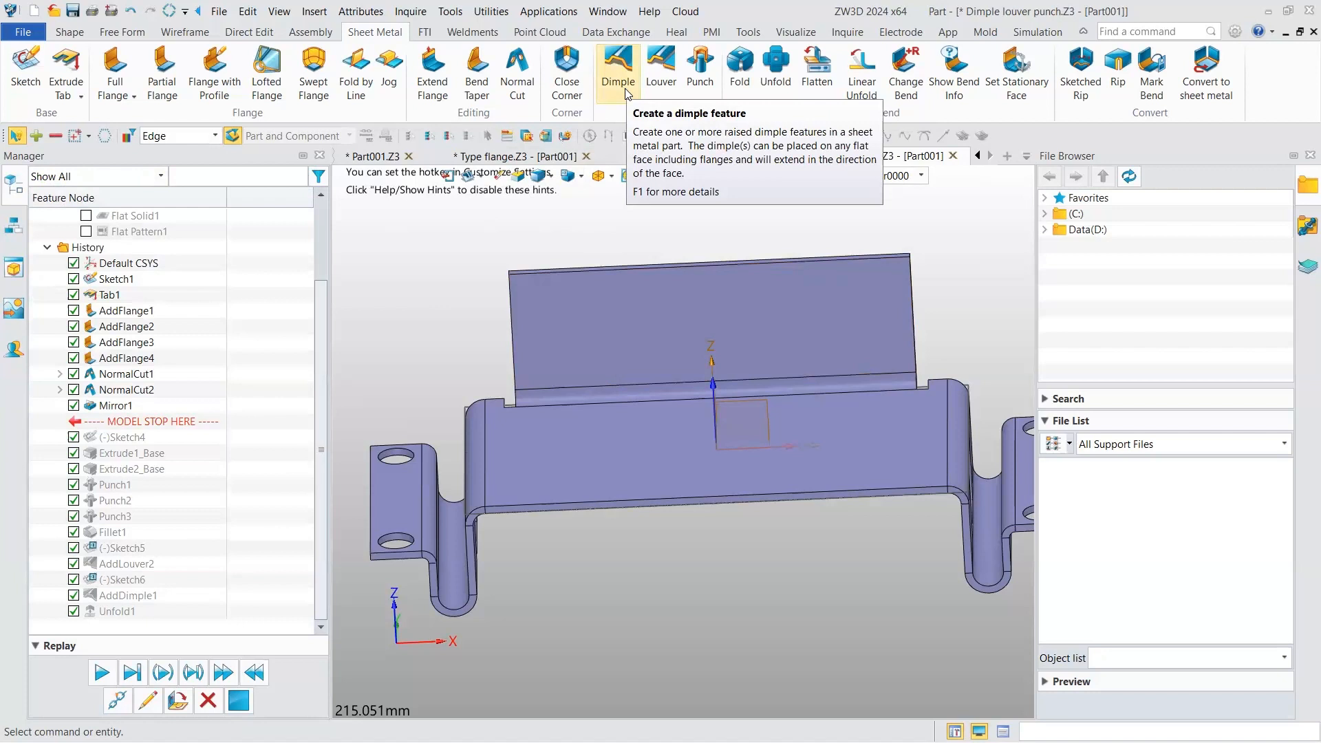
{"action": "left_click", "coordinate": [80, 96]}
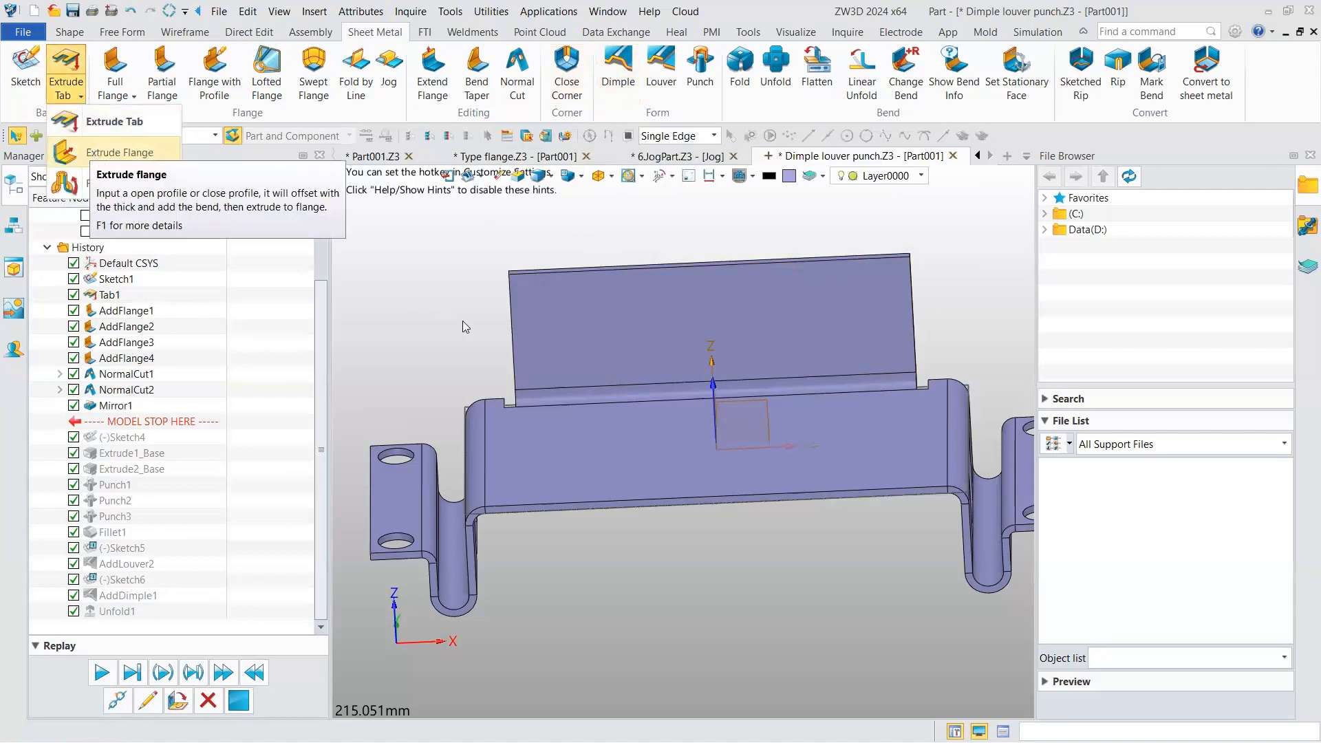
{"action": "left_click", "coordinate": [588, 257]}
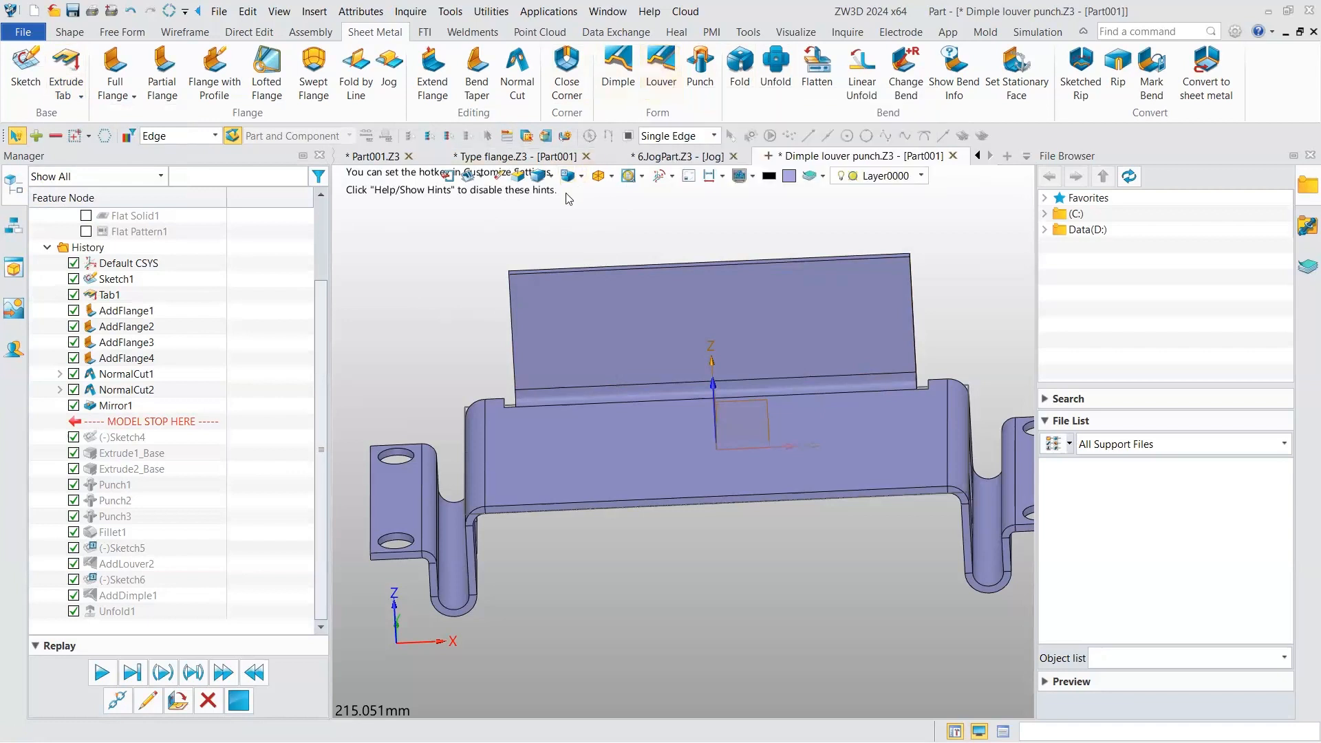
{"action": "left_click", "coordinate": [621, 97]}
{"action": "left_click", "coordinate": [65, 178]}
- Sketch a circle with a radius of about 10.5 mm on the upright flange face, centered on the vertical axis
{"action": "left_click", "coordinate": [70, 32]}
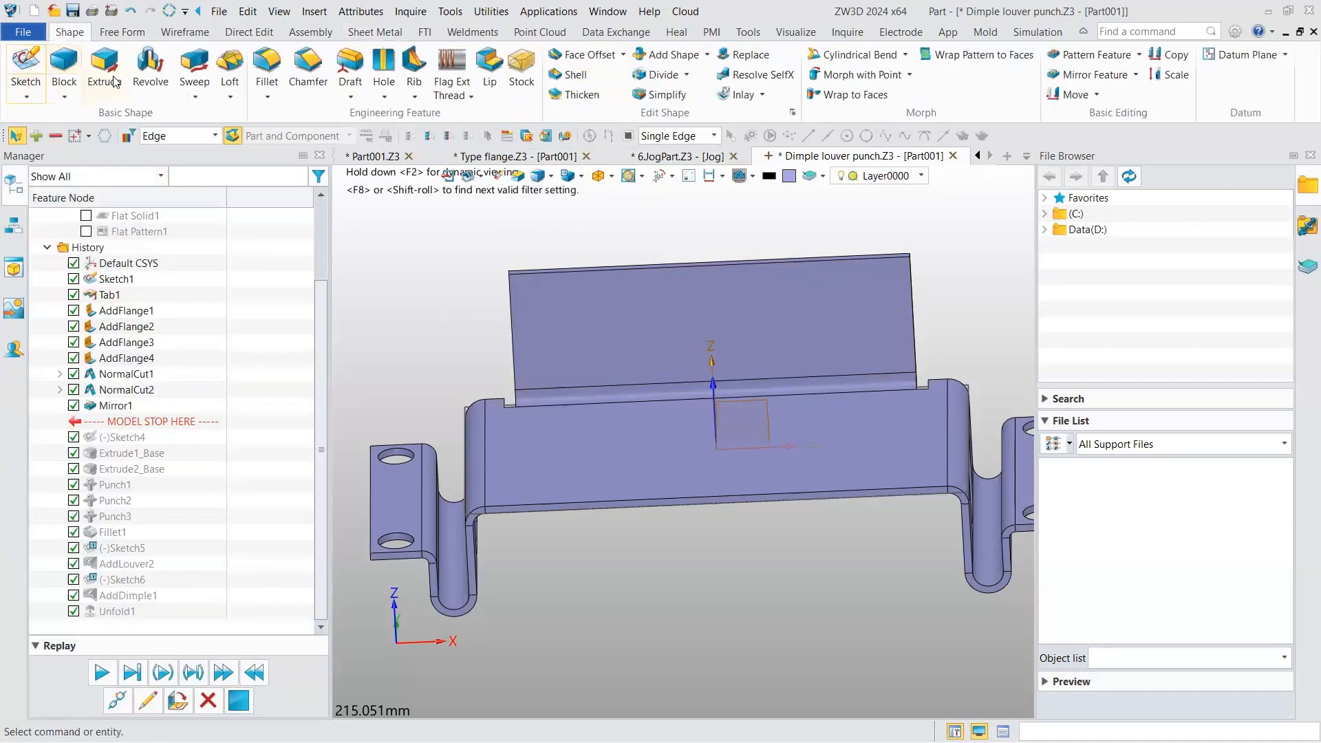
{"action": "left_click", "coordinate": [25, 63]}
{"action": "left_click", "coordinate": [544, 305]}
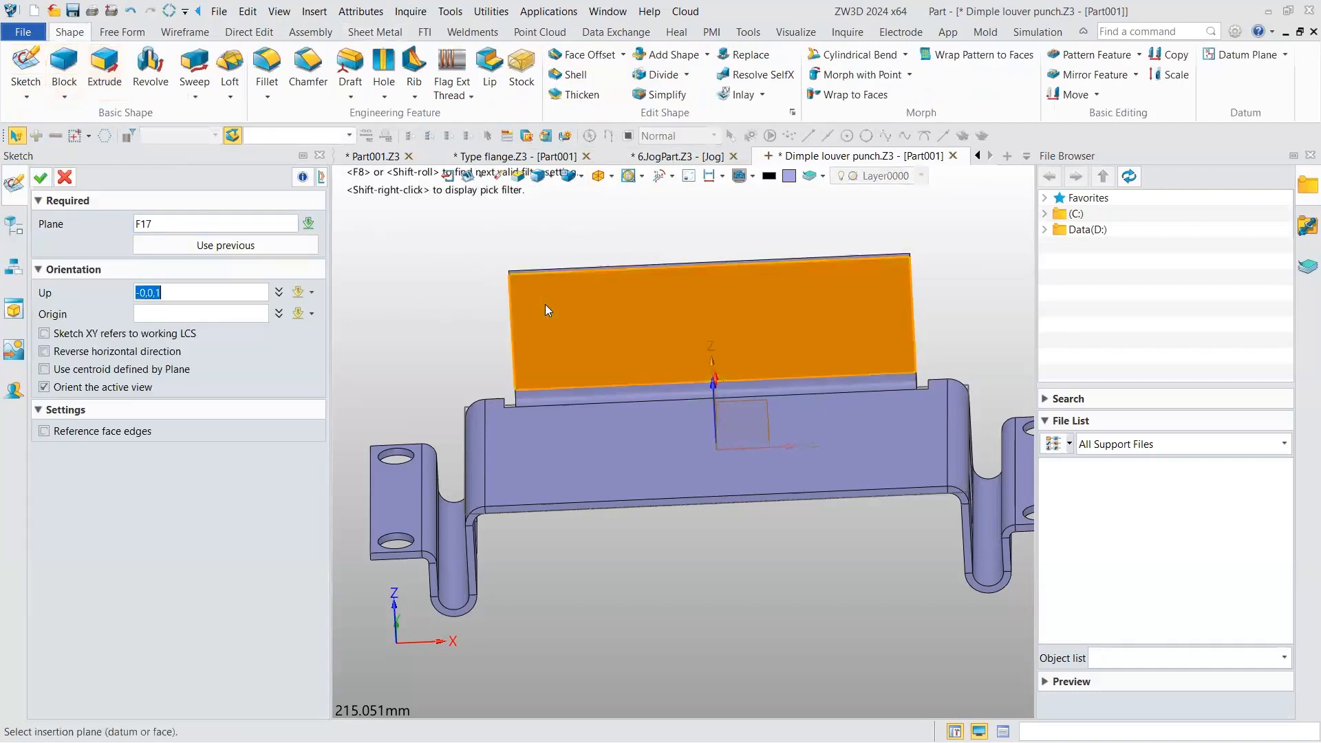
{"action": "left_click", "coordinate": [40, 178]}
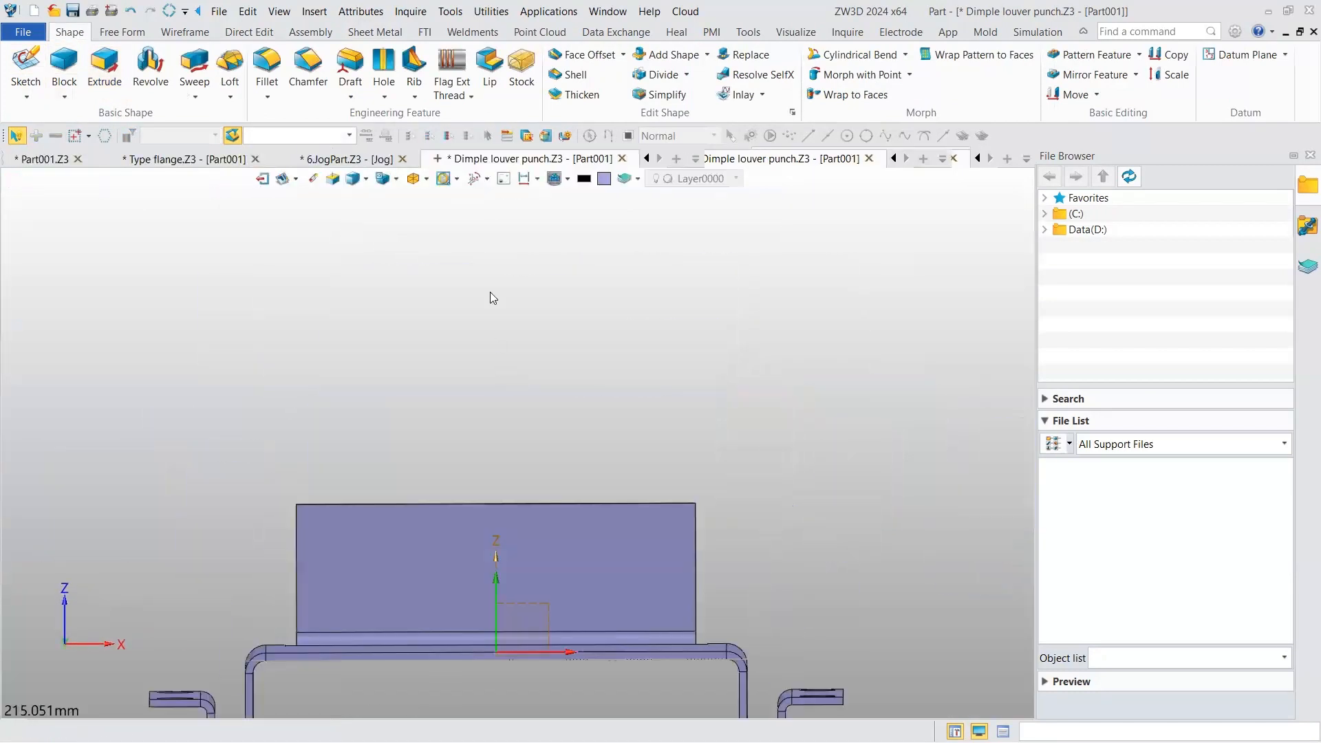
{"action": "left_click", "coordinate": [77, 100]}
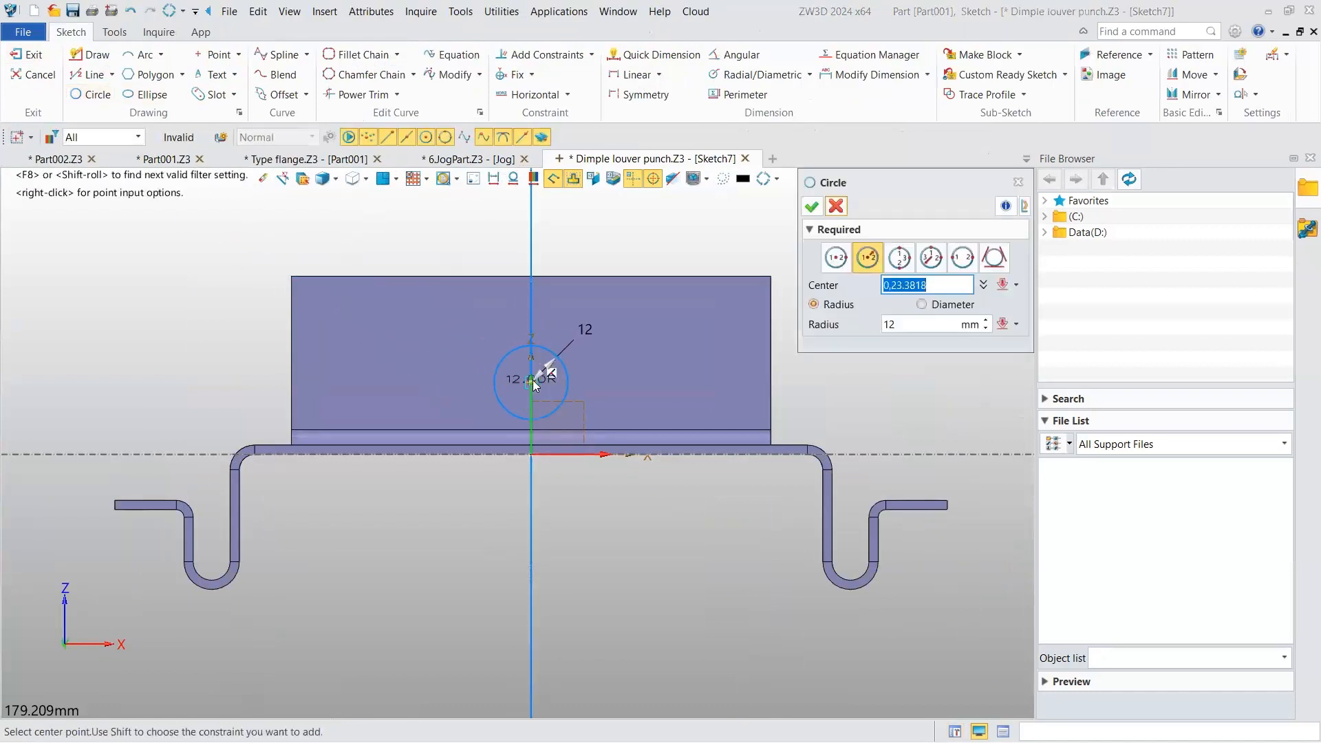
{"action": "left_click", "coordinate": [530, 386]}
{"action": "left_click_drag", "start_coordinate": [544, 362], "coordinate": [541, 364]}
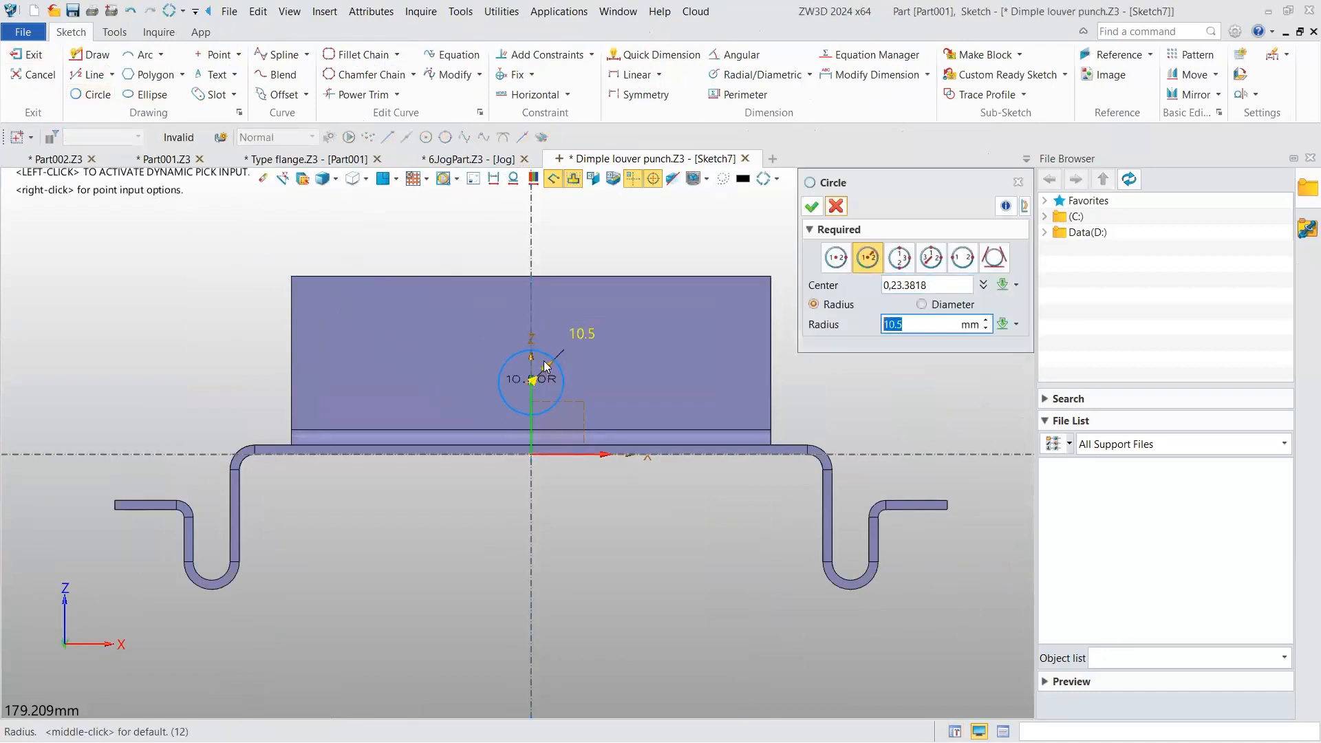
{"action": "left_click", "coordinate": [812, 206]}
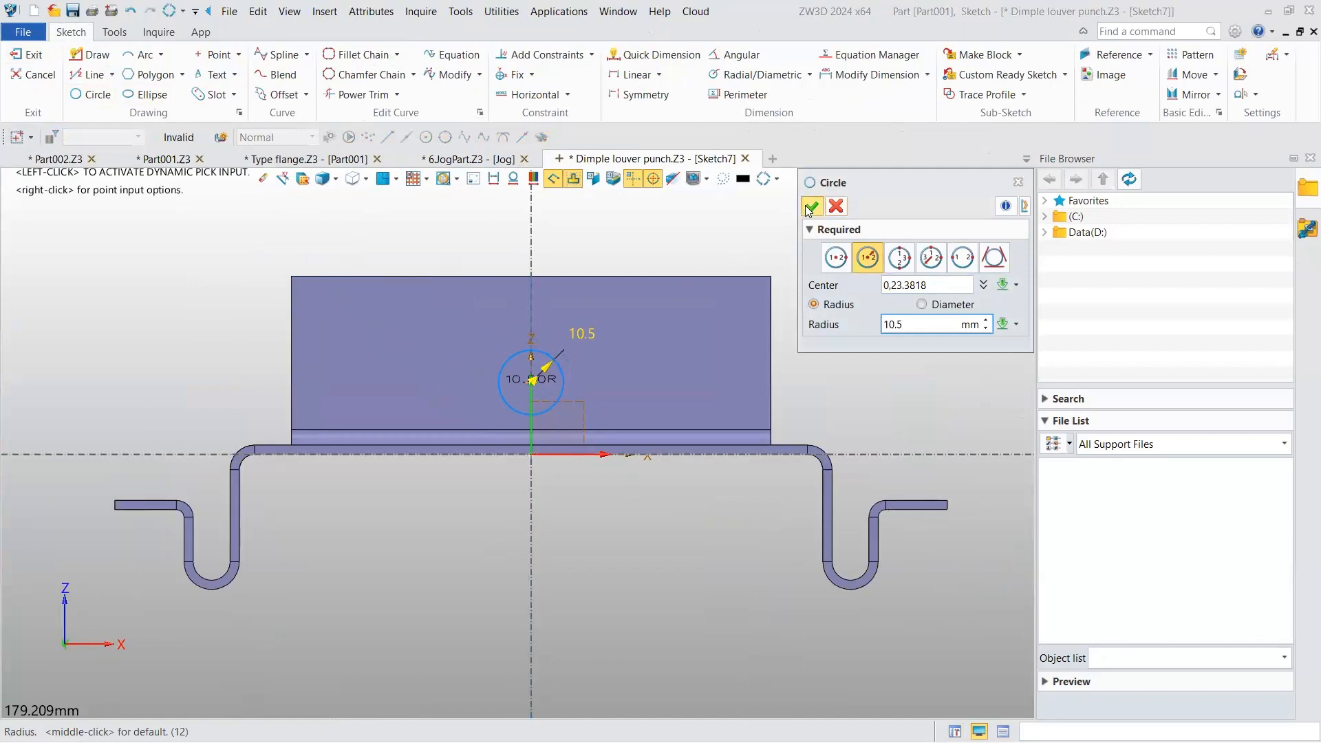
{"action": "left_click", "coordinate": [27, 54]}
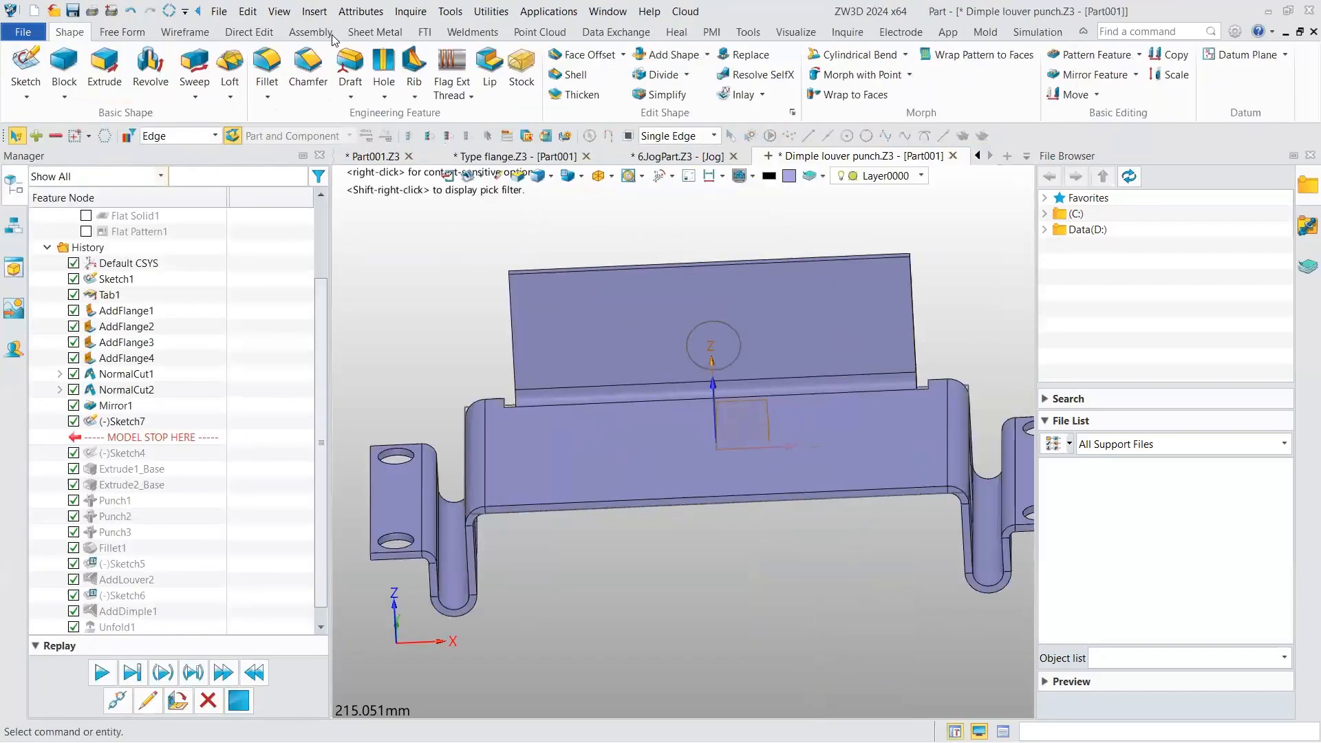
- Start a plain Dimple on the upright flange face with the circle sketch as profile, and flip the flanges
{"action": "left_click", "coordinate": [375, 32]}
{"action": "left_click", "coordinate": [618, 69]}
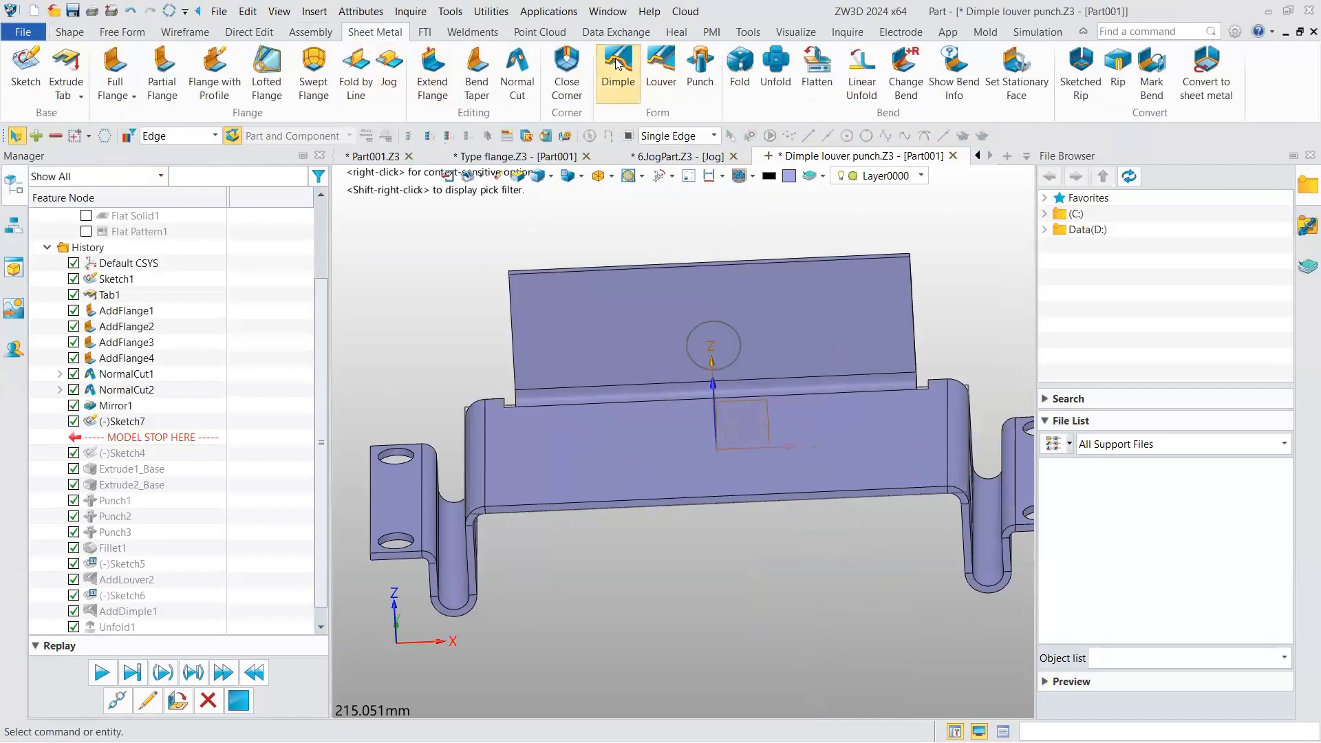
{"action": "left_click", "coordinate": [594, 306]}
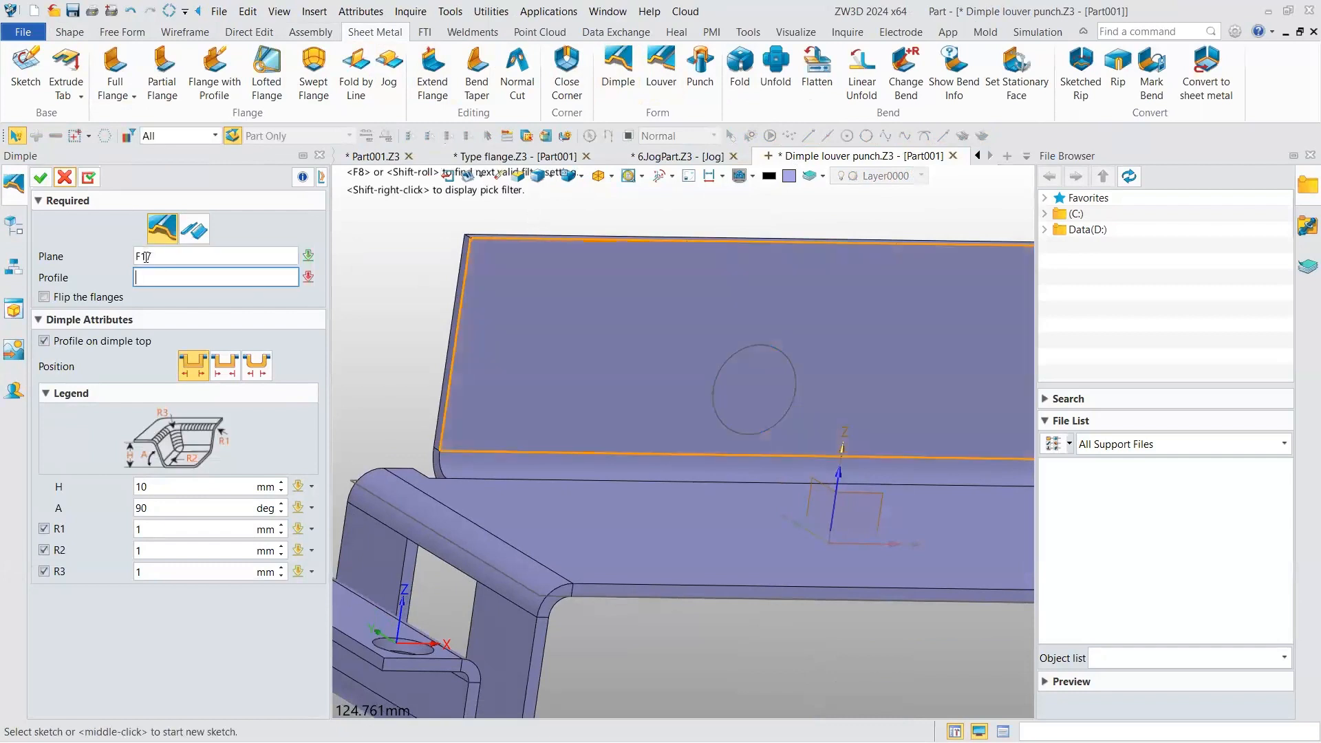
{"action": "left_click", "coordinate": [790, 369]}
{"action": "mouse_move", "coordinate": [812, 360]}
{"action": "right_mouse_down"}
{"action": "mouse_move", "coordinate": [891, 378]}
{"action": "mouse_move", "coordinate": [829, 375]}
{"action": "right_mouse_up"}
{"action": "left_click", "coordinate": [46, 298]}
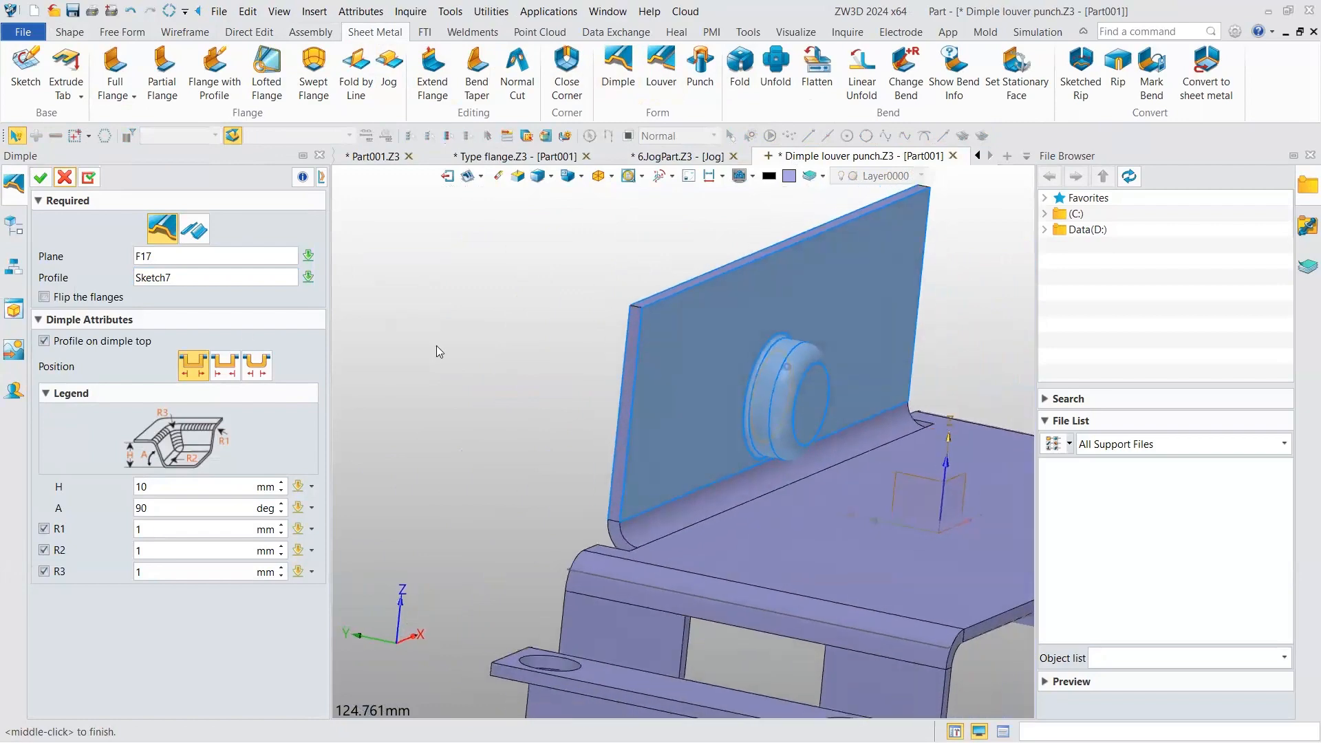
{"action": "right_click_drag", "start_coordinate": [560, 360], "coordinate": [836, 381]}
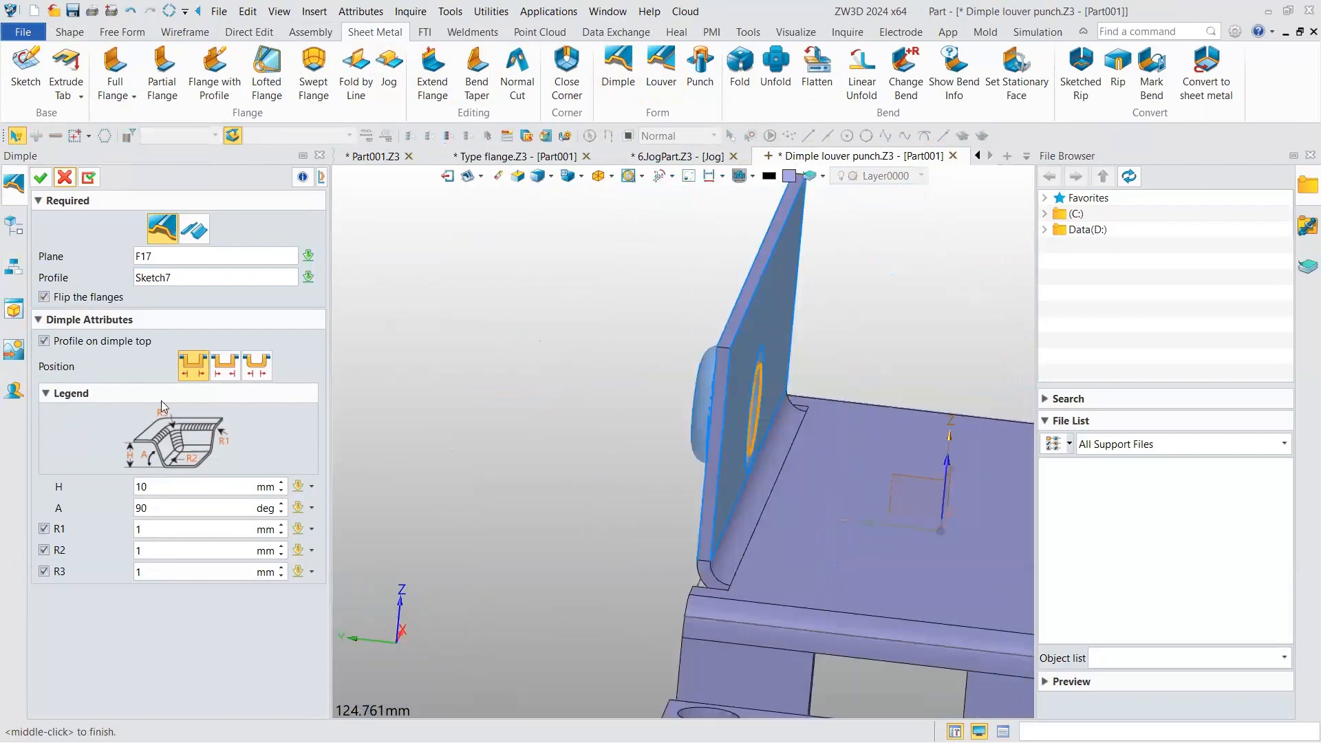
- Set the dimple height H to 12 mm and angle A to 91 degrees, and inspect the preview
{"action": "scroll", "coordinate": [792, 380], "scroll_direction": "up", "scroll_amount": 2}
{"action": "scroll", "coordinate": [181, 481], "scroll_direction": "up", "scroll_amount": 2}
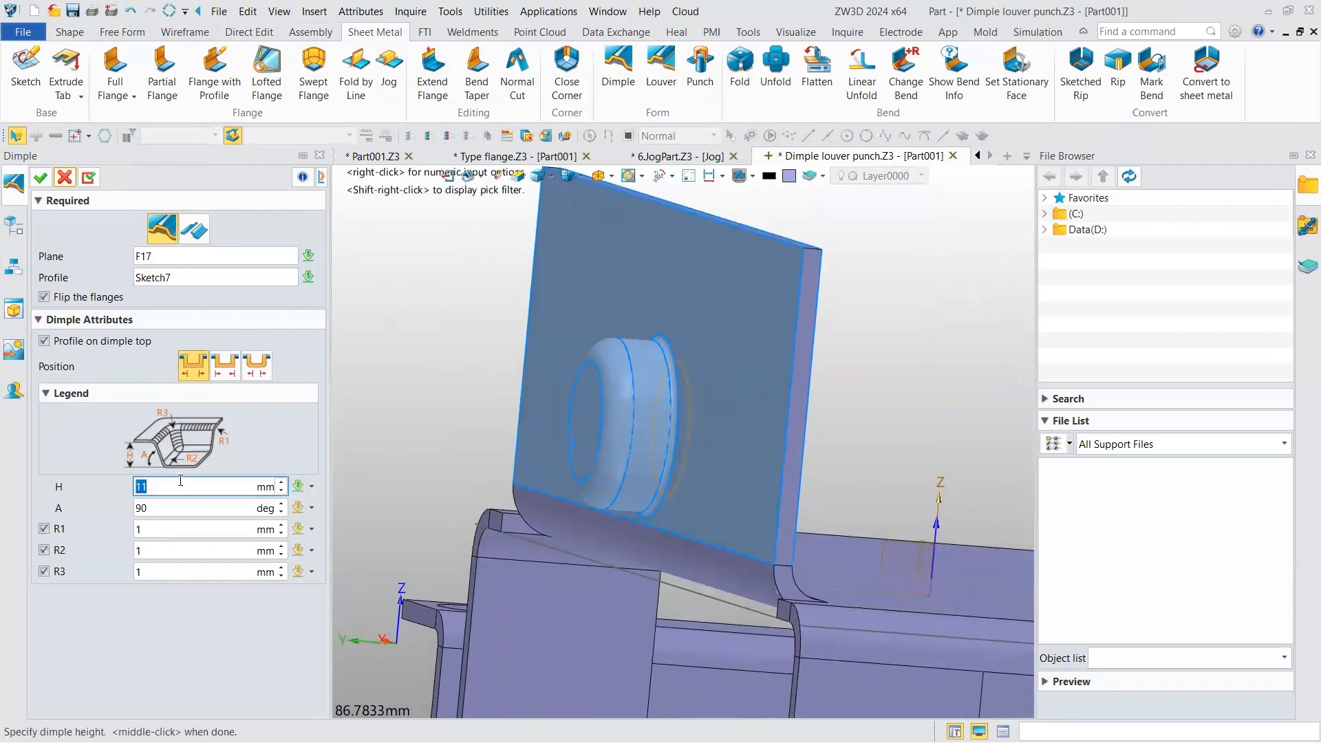
{"action": "scroll", "coordinate": [166, 508], "scroll_direction": "up", "scroll_amount": 4}
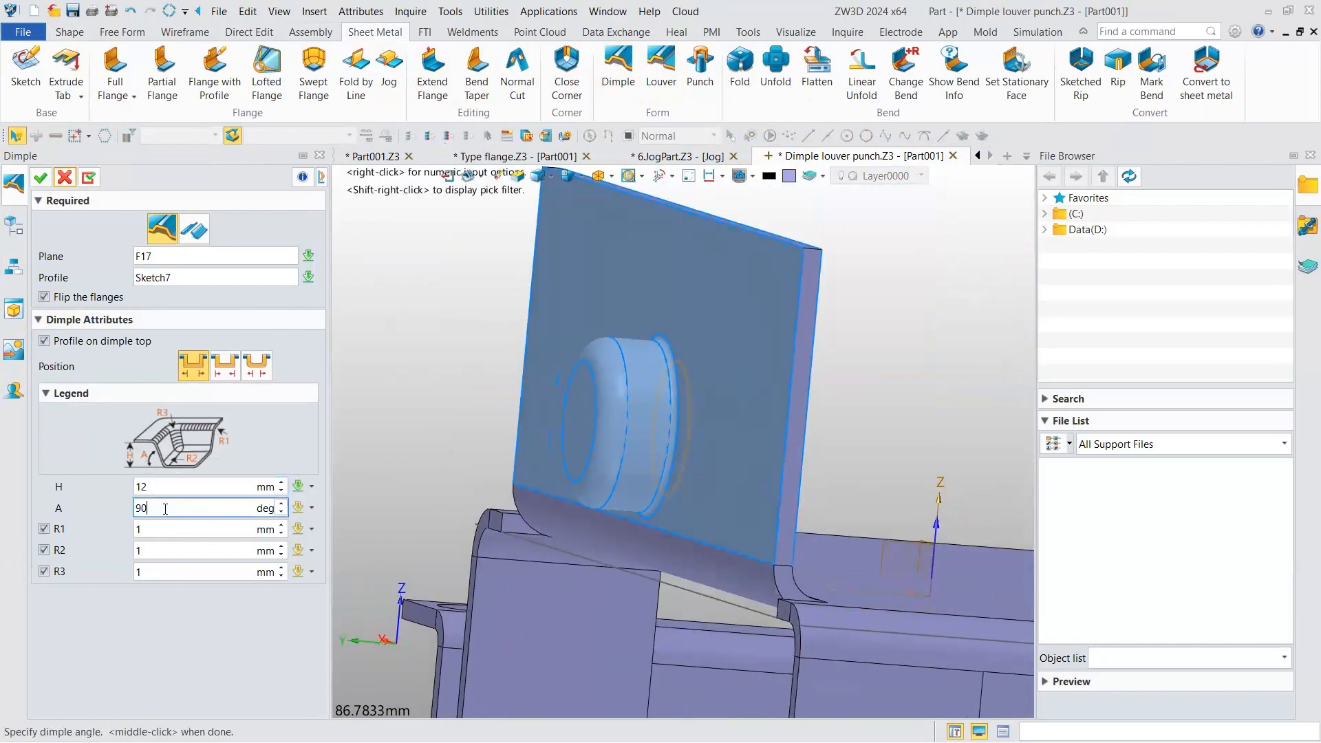
{"action": "scroll", "coordinate": [165, 508], "scroll_direction": "down", "scroll_amount": 3}
{"action": "scroll", "coordinate": [678, 375], "scroll_direction": "up", "scroll_amount": 5}
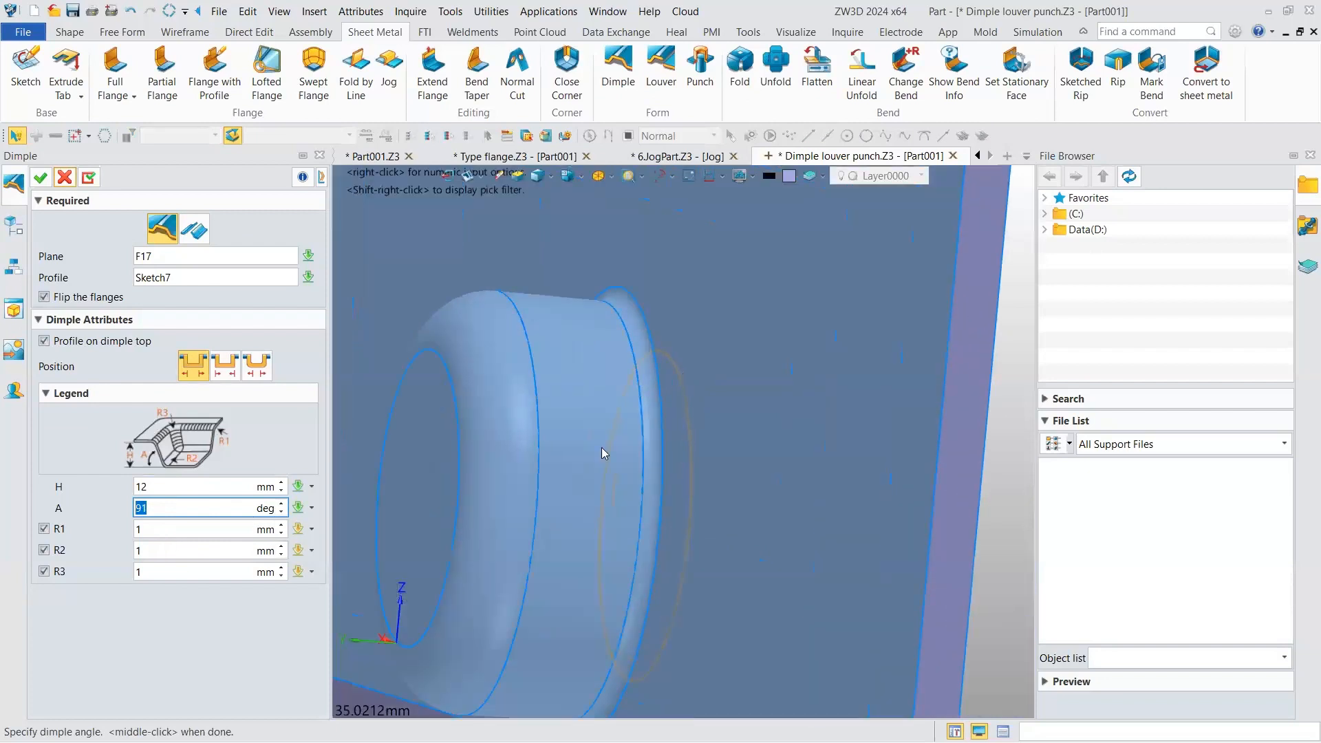
{"action": "scroll", "coordinate": [605, 448], "scroll_direction": "down", "scroll_amount": 2}
- Set the dimple radii R1 to 0 mm, R2 to 1 mm and R3 to 0 mm
{"action": "scroll", "coordinate": [173, 529], "scroll_direction": "down", "scroll_amount": 1}
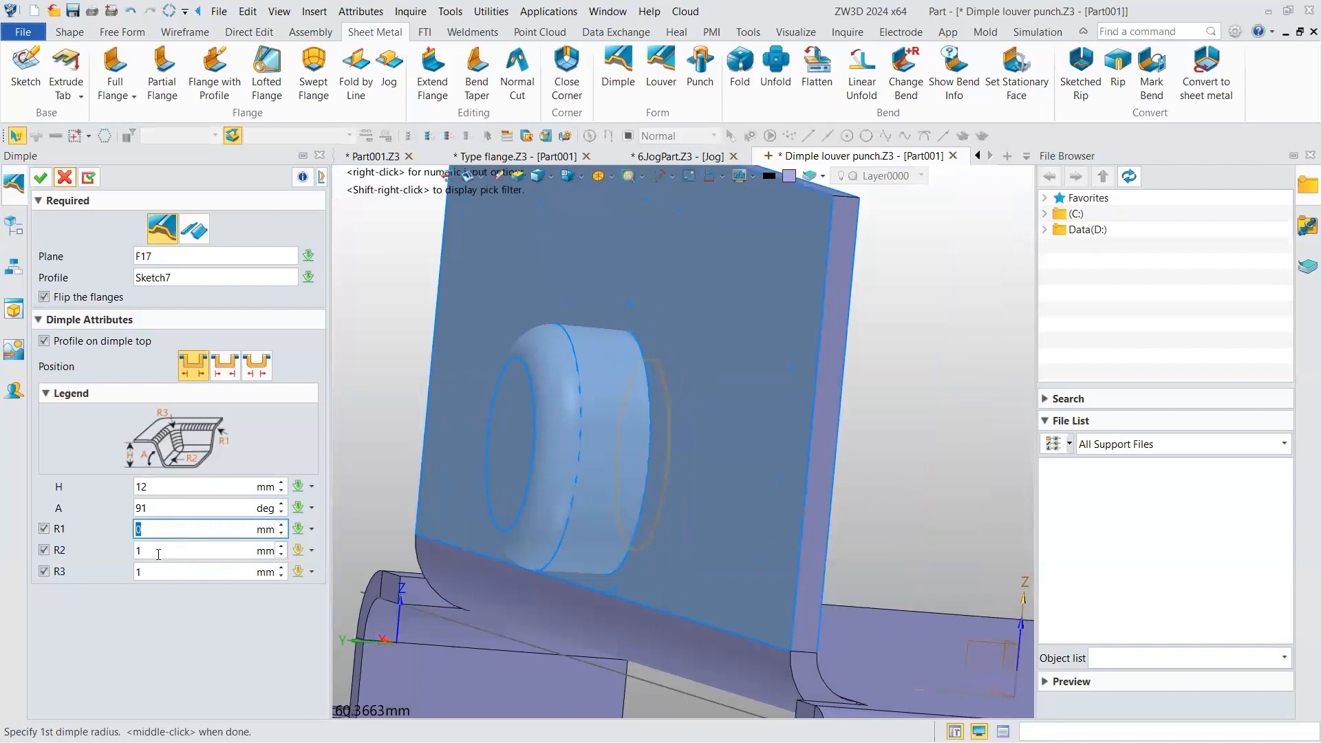
{"action": "scroll", "coordinate": [158, 555], "scroll_direction": "down", "scroll_amount": 1}
{"action": "type", "text": "1"}
{"action": "key", "text": "Return"}
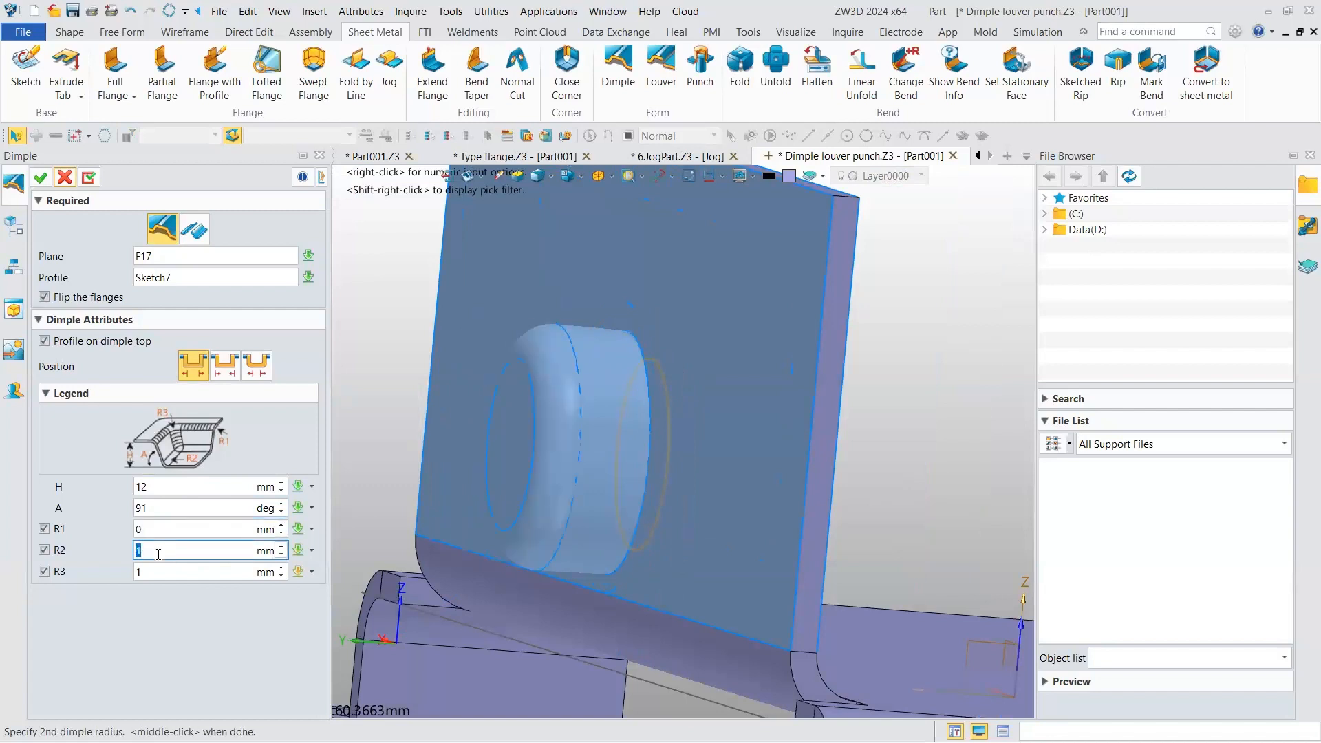
{"action": "left_click", "coordinate": [160, 571]}
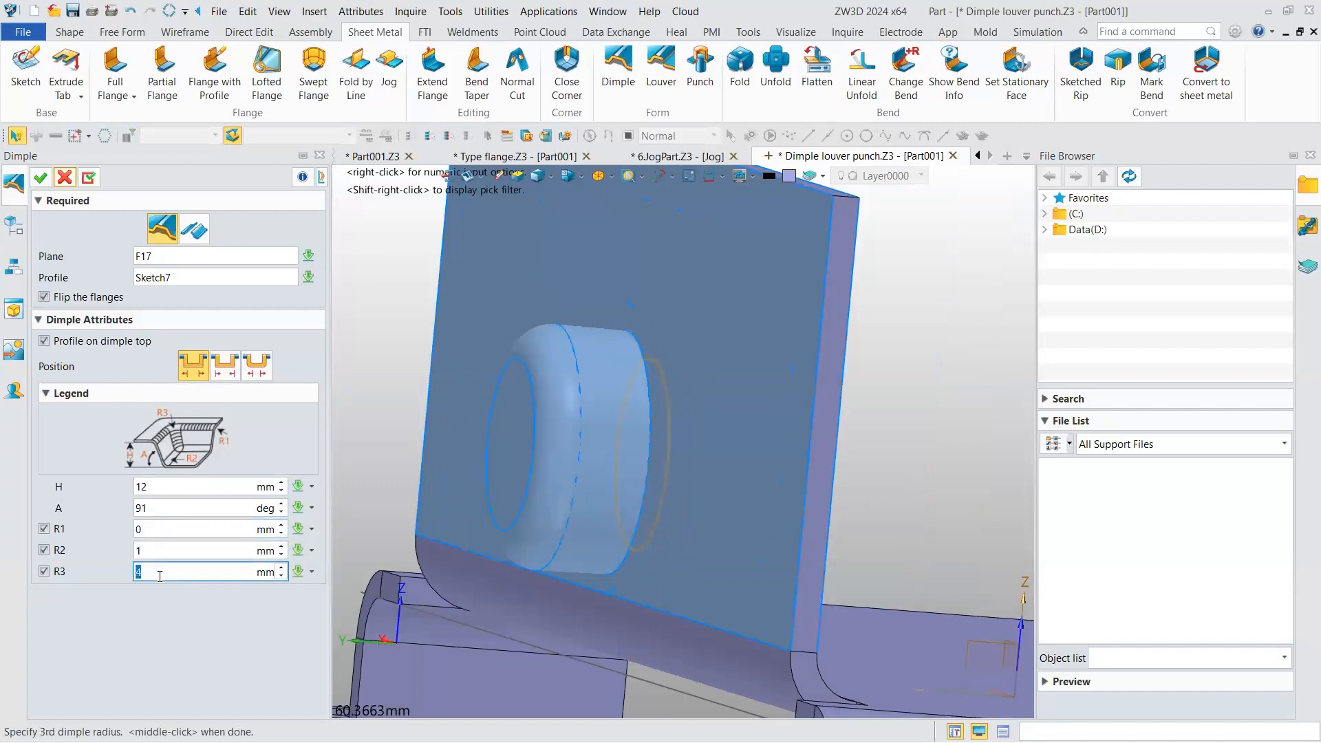
- Set the dimple height H to 16 mm, create the dimple and inspect it from both sides of the flange
{"action": "left_click", "coordinate": [160, 491]}
{"action": "scroll", "coordinate": [161, 488], "scroll_direction": "up", "scroll_amount": 4}
{"action": "right_click_drag", "start_coordinate": [495, 482], "coordinate": [677, 488]}
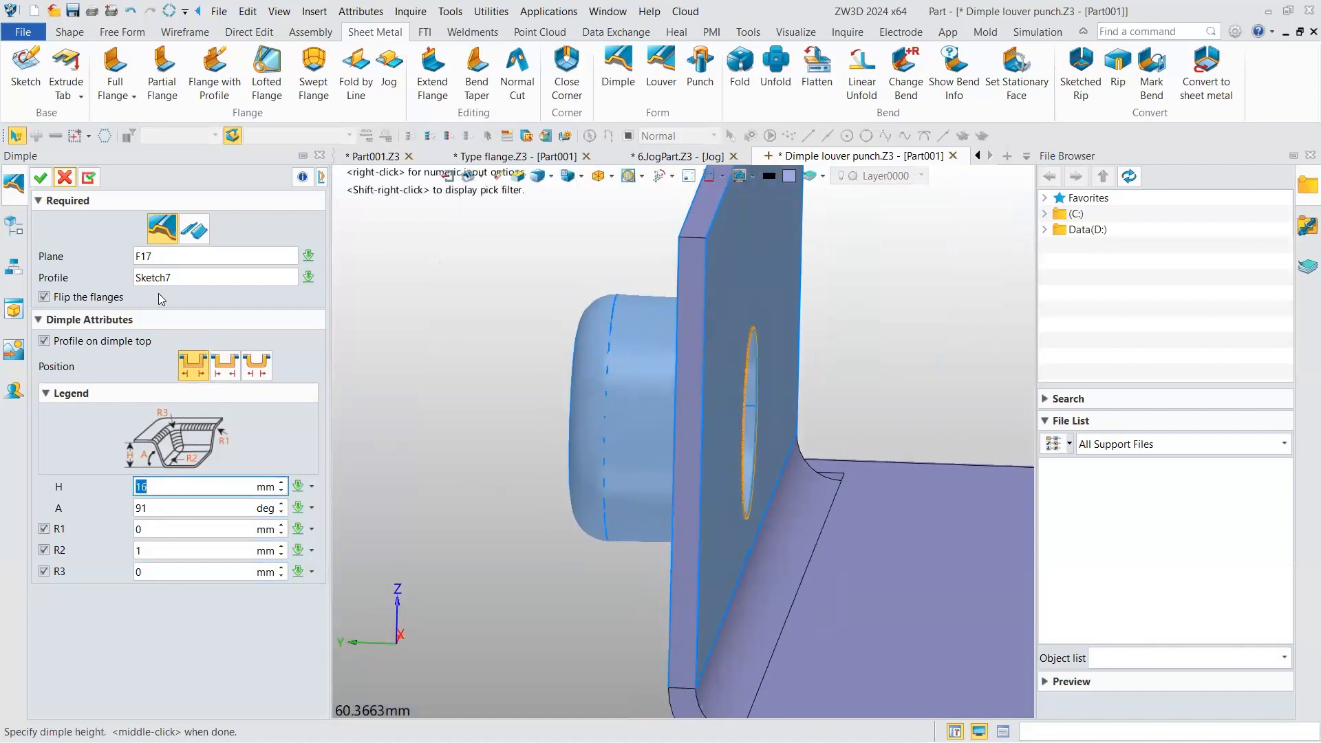
{"action": "left_click", "coordinate": [41, 177]}
{"action": "scroll", "coordinate": [589, 332], "scroll_direction": "up", "scroll_amount": 5}
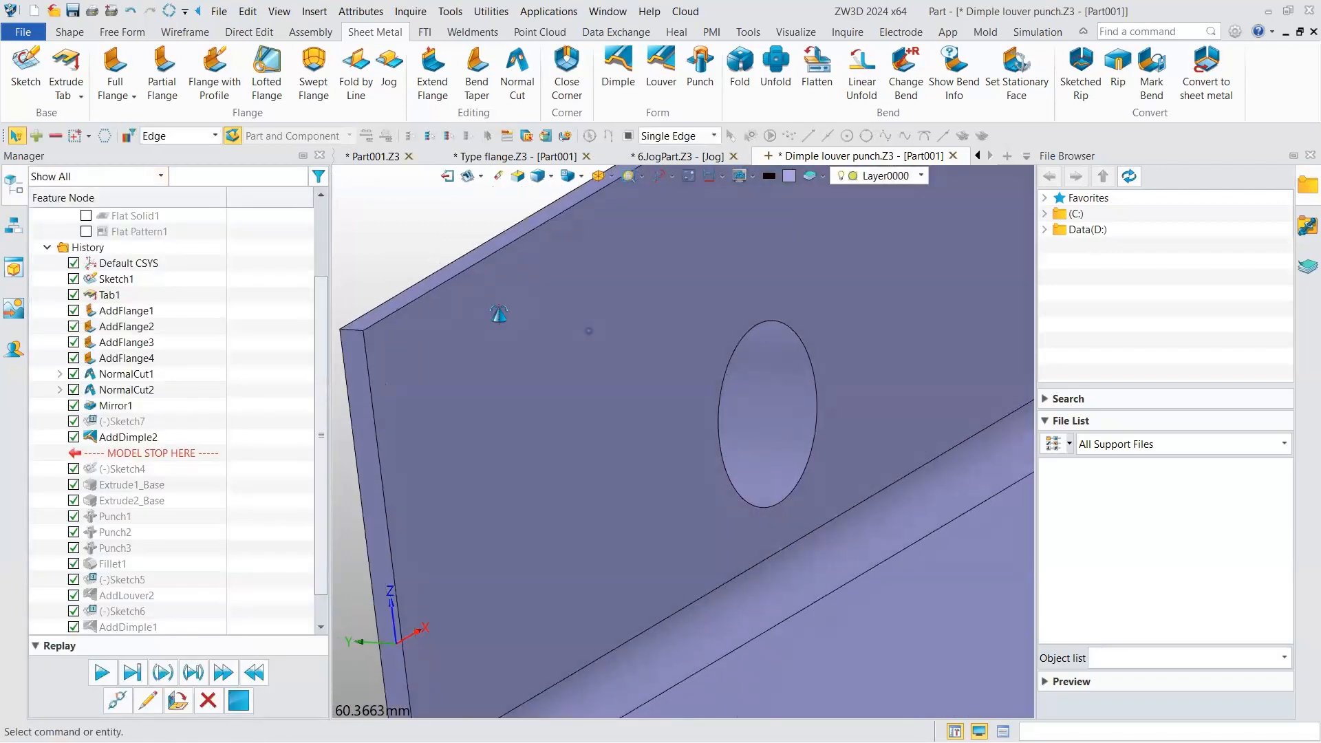
{"action": "mouse_move", "coordinate": [686, 380]}
{"action": "right_mouse_down"}
{"action": "mouse_move", "coordinate": [306, 379]}
{"action": "mouse_move", "coordinate": [293, 422]}
{"action": "mouse_move", "coordinate": [167, 490]}
{"action": "mouse_move", "coordinate": [128, 440]}
{"action": "right_mouse_up"}
- Reopen the dimple's definition, accept it and inspect the dimple from the other side of the flange
{"action": "double_click", "coordinate": [128, 437]}
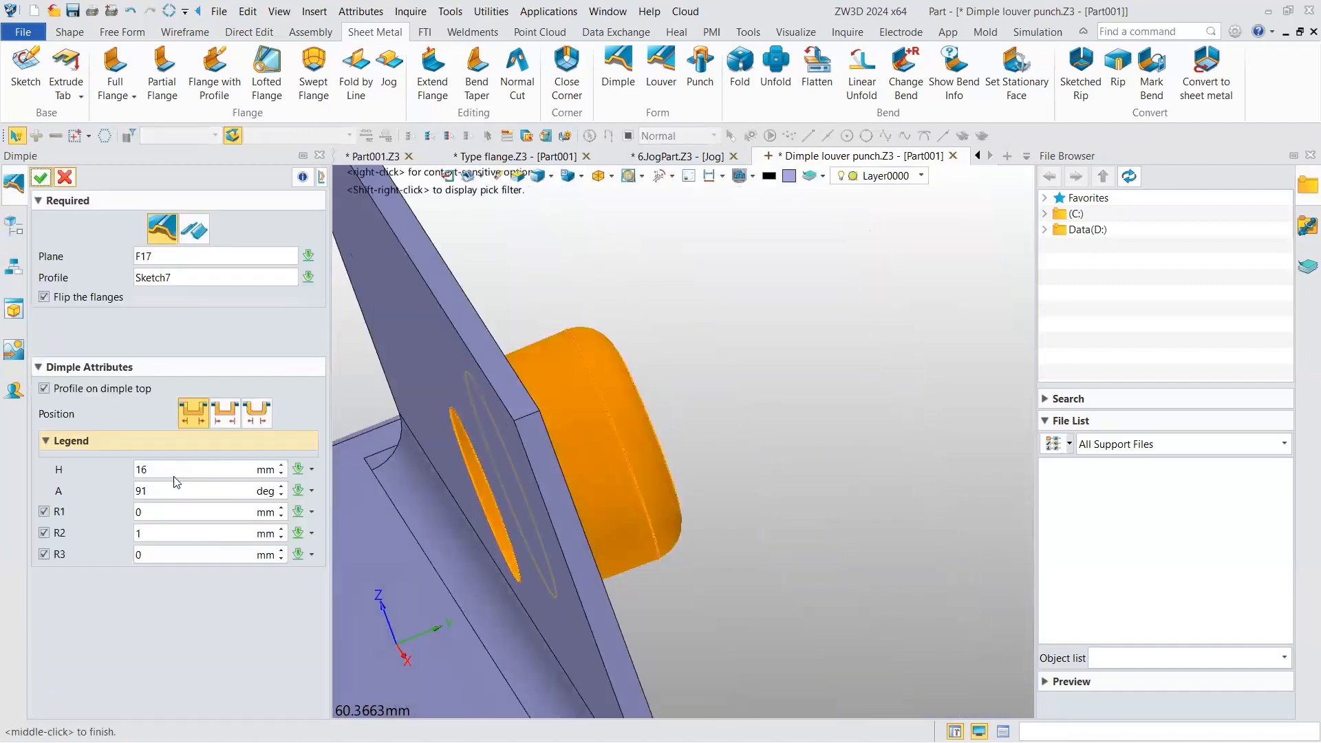
{"action": "mouse_move", "coordinate": [420, 427]}
{"action": "right_mouse_down"}
{"action": "mouse_move", "coordinate": [409, 437]}
{"action": "mouse_move", "coordinate": [495, 387]}
{"action": "mouse_move", "coordinate": [565, 395]}
{"action": "mouse_move", "coordinate": [440, 352]}
{"action": "mouse_move", "coordinate": [488, 301]}
{"action": "mouse_move", "coordinate": [245, 447]}
{"action": "mouse_move", "coordinate": [109, 422]}
{"action": "right_mouse_up"}
{"action": "middle_click", "coordinate": [110, 426]}
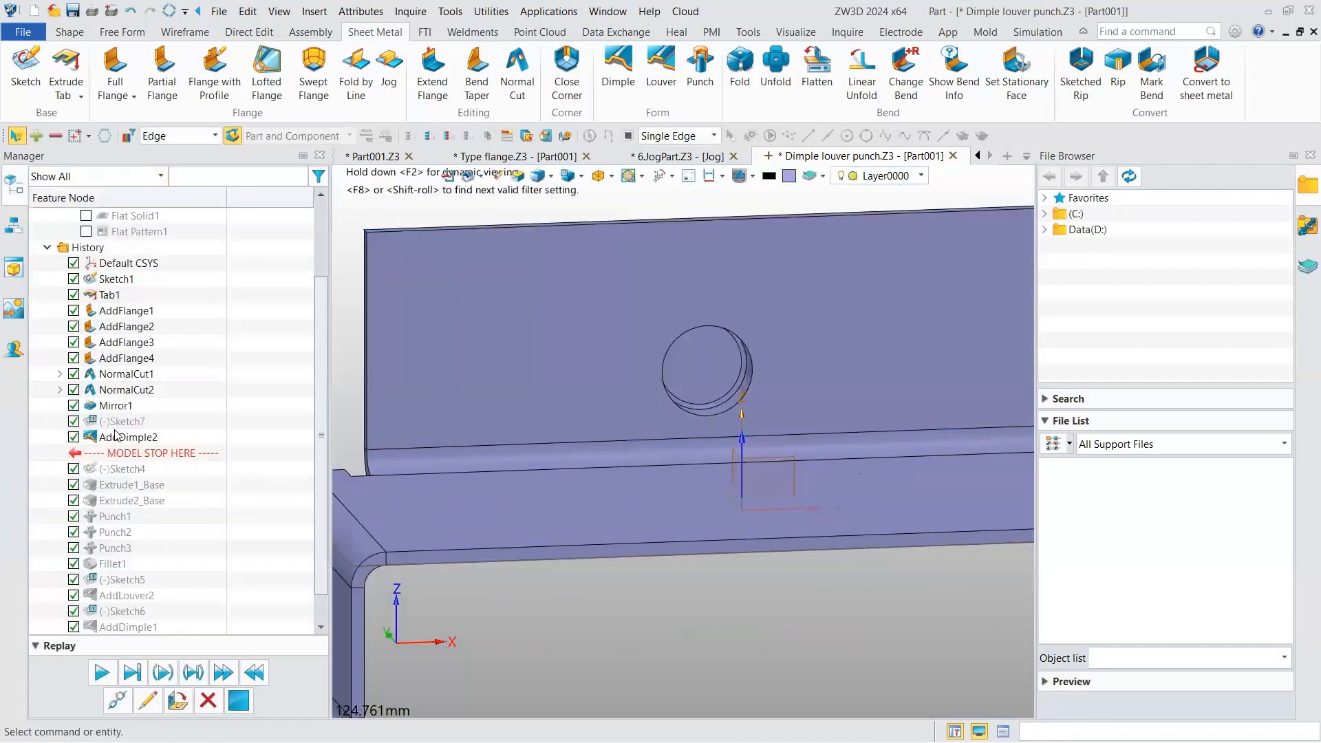
{"action": "right_click_drag", "start_coordinate": [848, 451], "coordinate": [944, 484]}
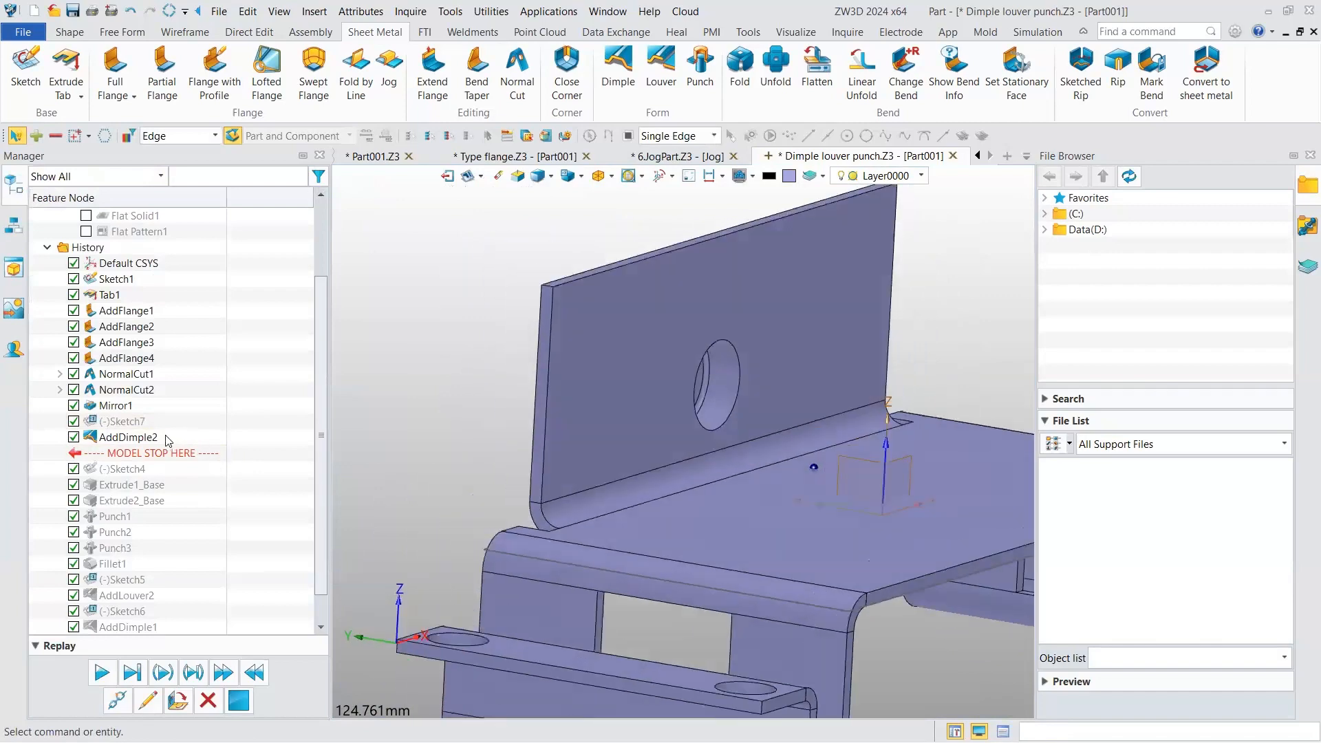
- Redefine the dimple as an open cut dimple with flipped flanges, H 9 mm, A 91 degrees, R1 1 mm and R2 1 mm
{"action": "double_click", "coordinate": [128, 437]}
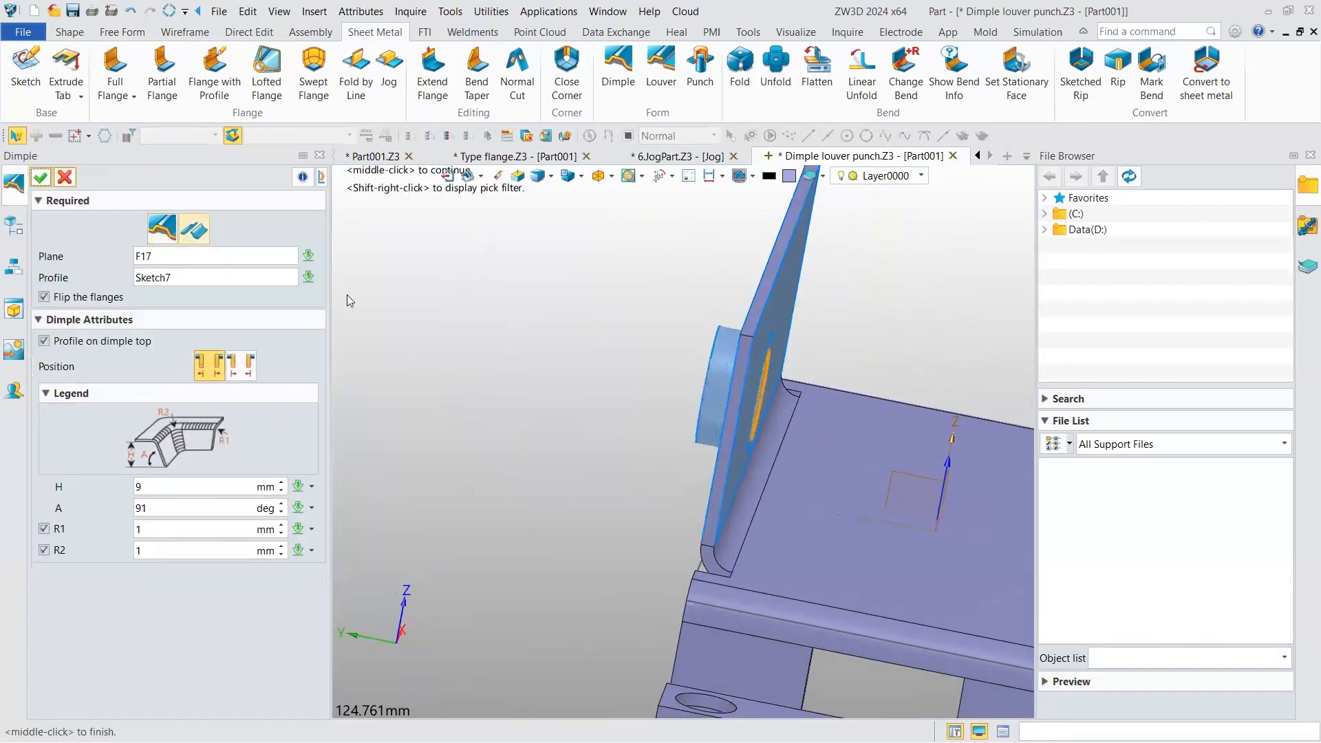
{"action": "right_click_drag", "start_coordinate": [382, 338], "coordinate": [505, 397]}
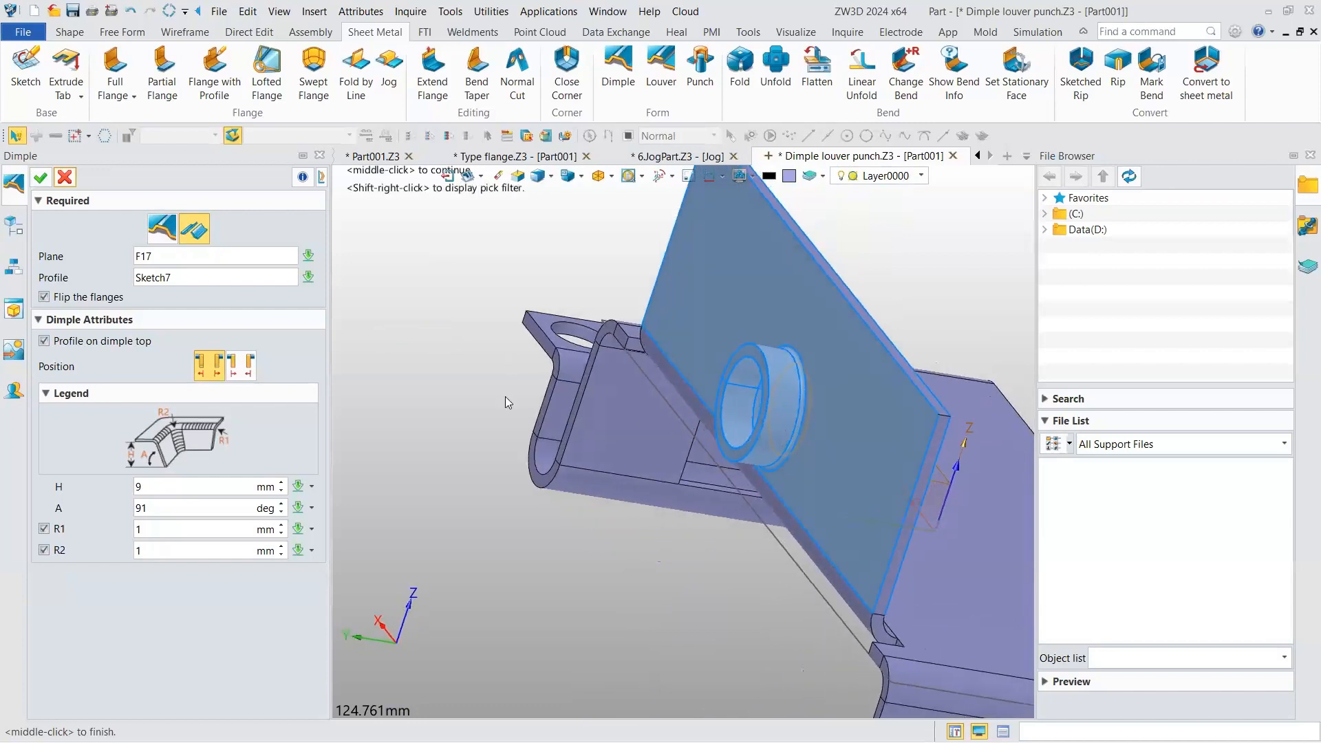
{"action": "scroll", "coordinate": [505, 396], "scroll_direction": "up", "scroll_amount": 3}
{"action": "right_click_drag", "start_coordinate": [406, 395], "coordinate": [481, 382]}
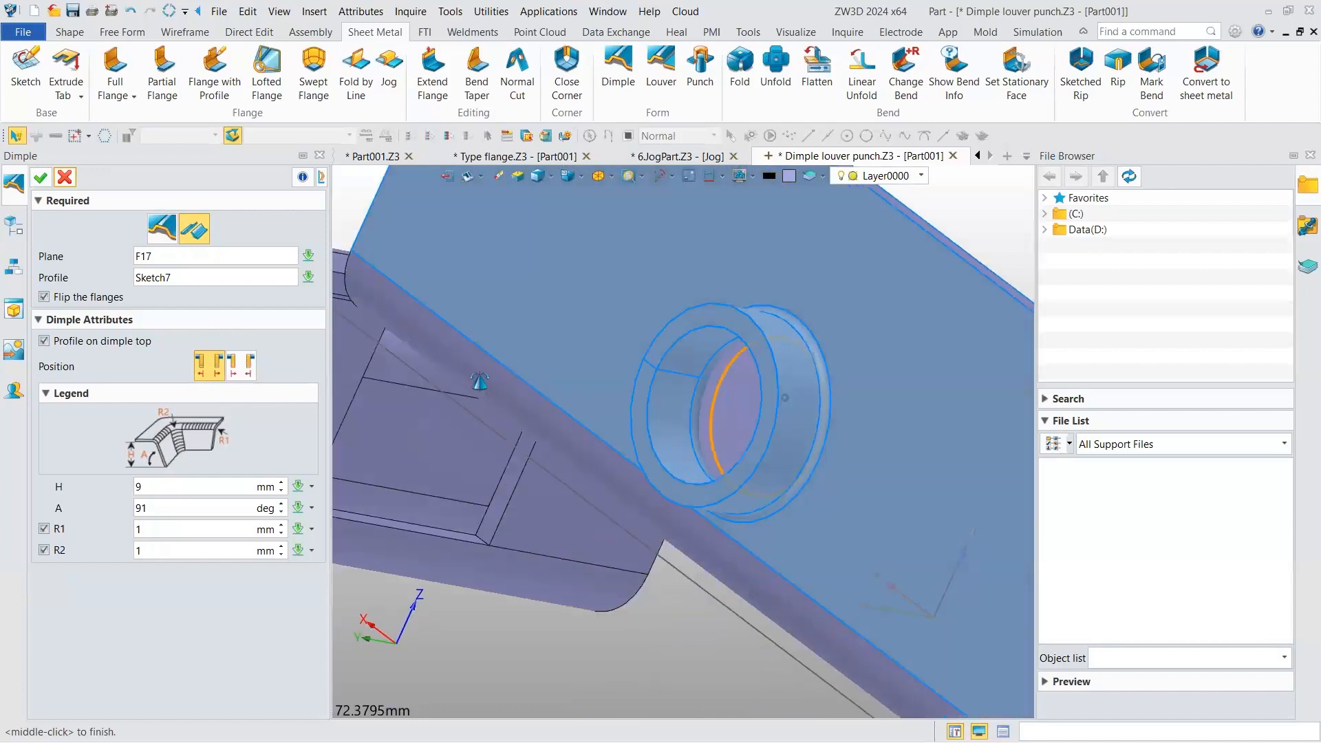
{"action": "right_click_drag", "start_coordinate": [399, 386], "coordinate": [482, 400]}
- Compare the cut dimple's two Position options in the preview, return to the first one and accept the dimple
{"action": "left_click", "coordinate": [250, 369]}
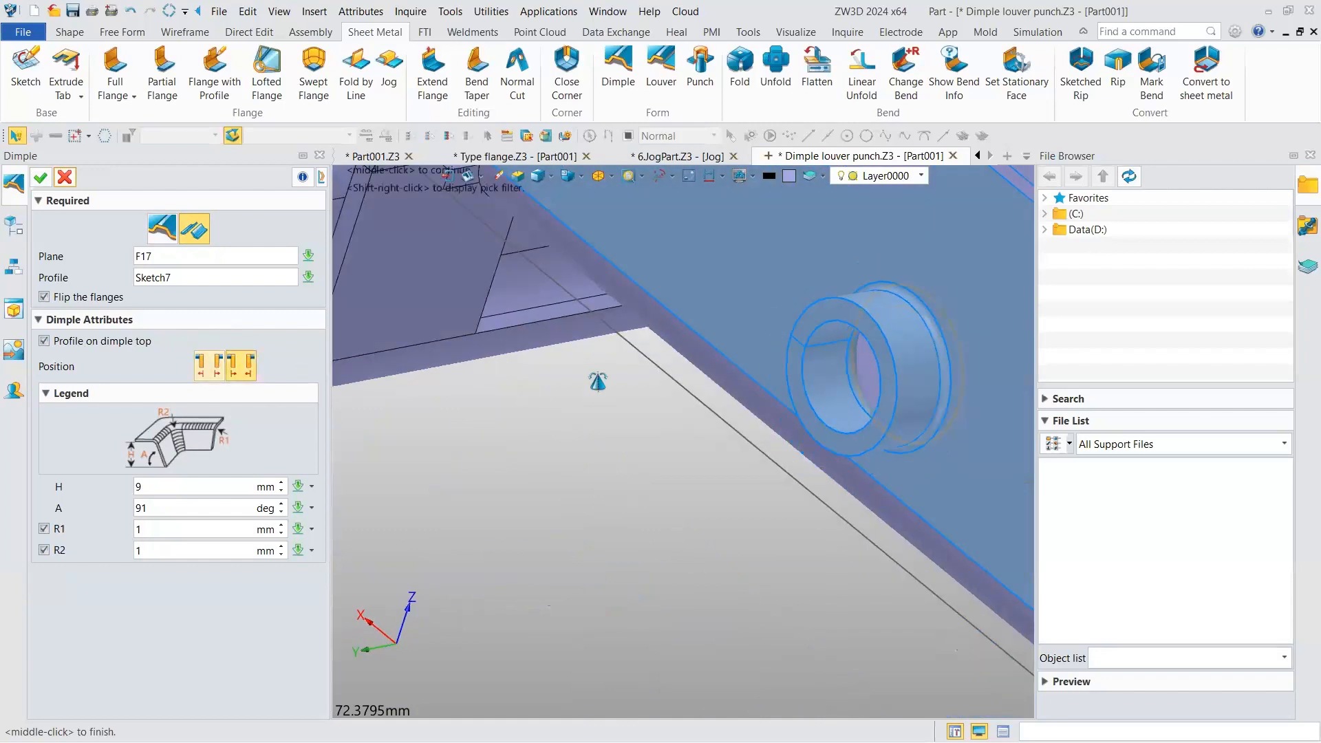
{"action": "mouse_move", "coordinate": [766, 390]}
{"action": "right_mouse_down"}
{"action": "mouse_move", "coordinate": [742, 399]}
{"action": "mouse_move", "coordinate": [756, 394]}
{"action": "right_mouse_up"}
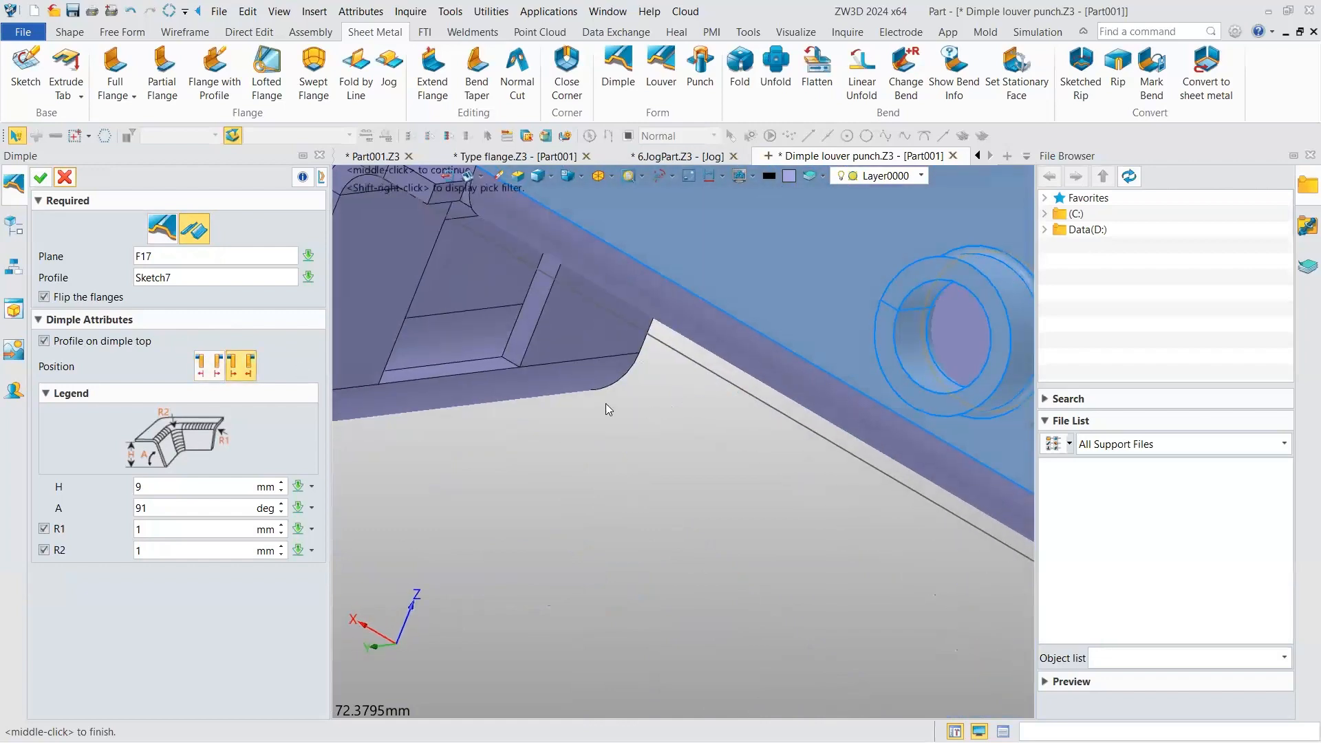
{"action": "scroll", "coordinate": [608, 409], "scroll_direction": "down", "scroll_amount": 5}
{"action": "scroll", "coordinate": [702, 360], "scroll_direction": "up", "scroll_amount": 4}
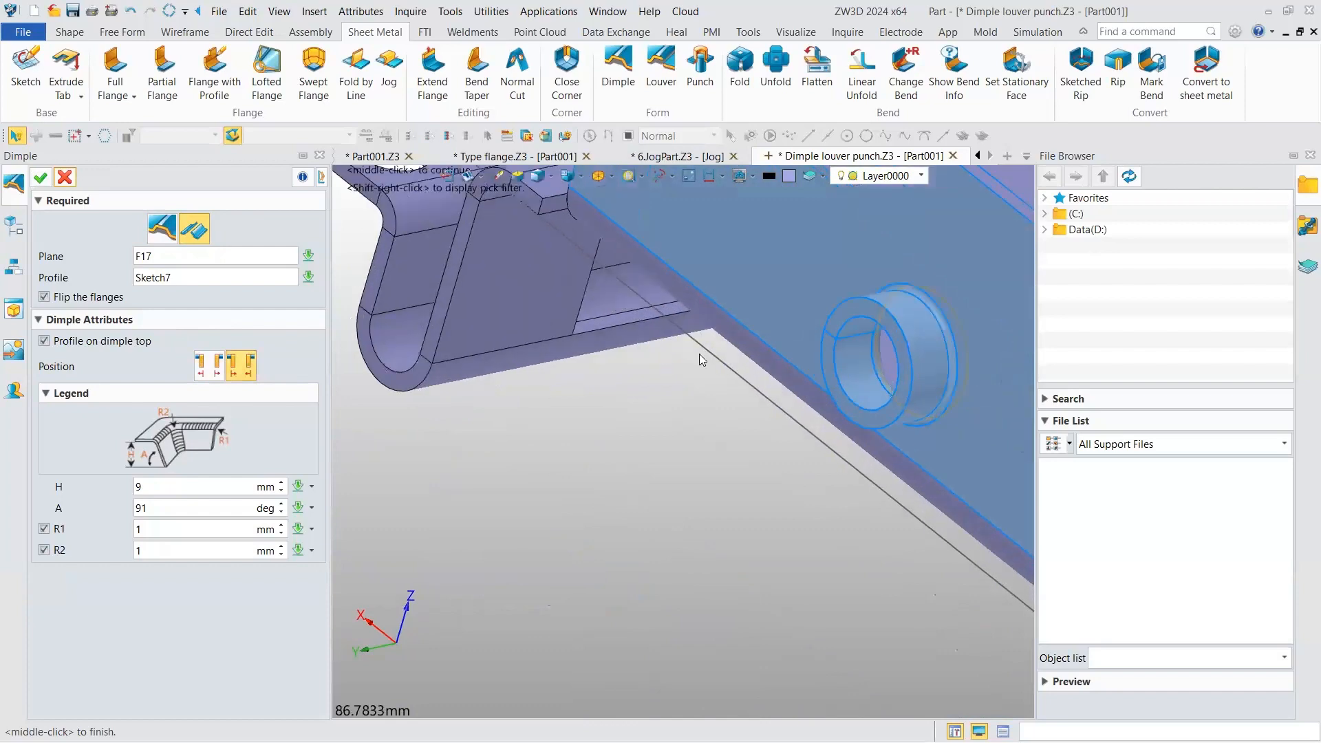
{"action": "scroll", "coordinate": [712, 368], "scroll_direction": "down", "scroll_amount": 2}
{"action": "scroll", "coordinate": [712, 369], "scroll_direction": "up", "scroll_amount": 4}
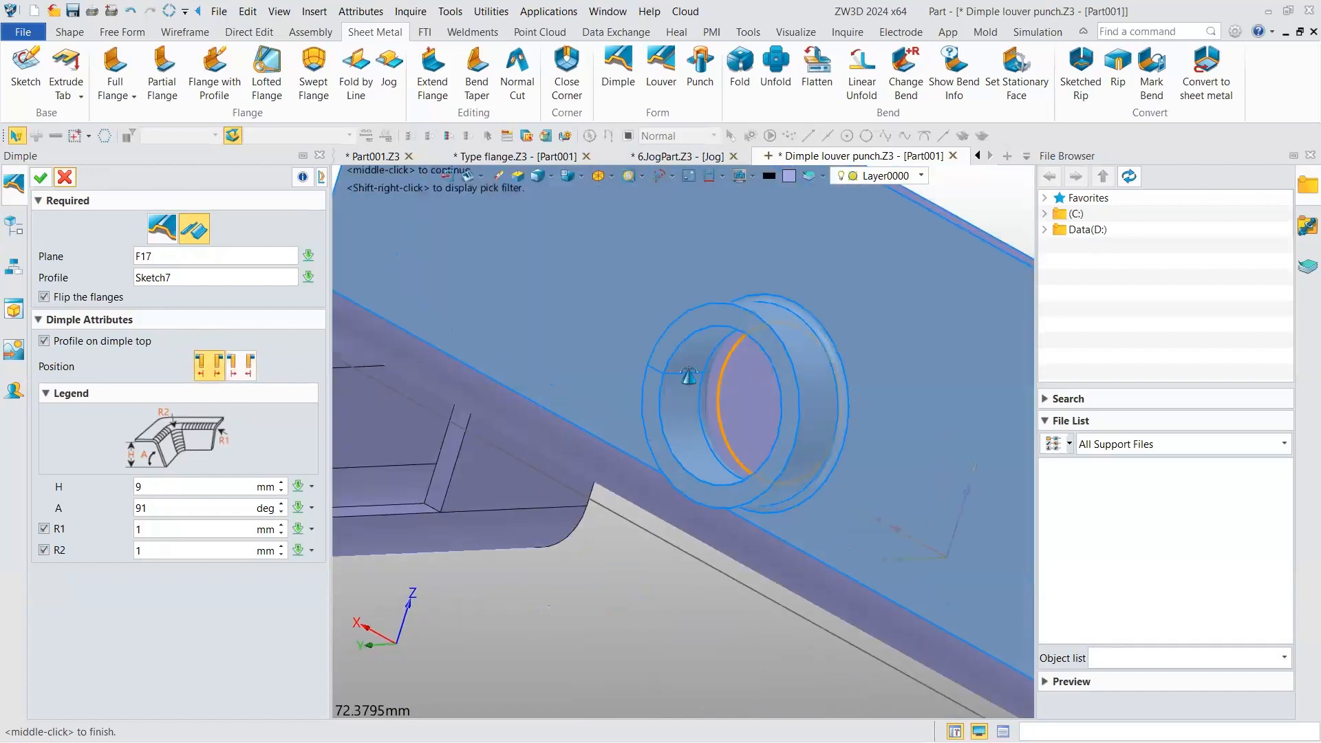
{"action": "middle_click", "coordinate": [597, 378]}
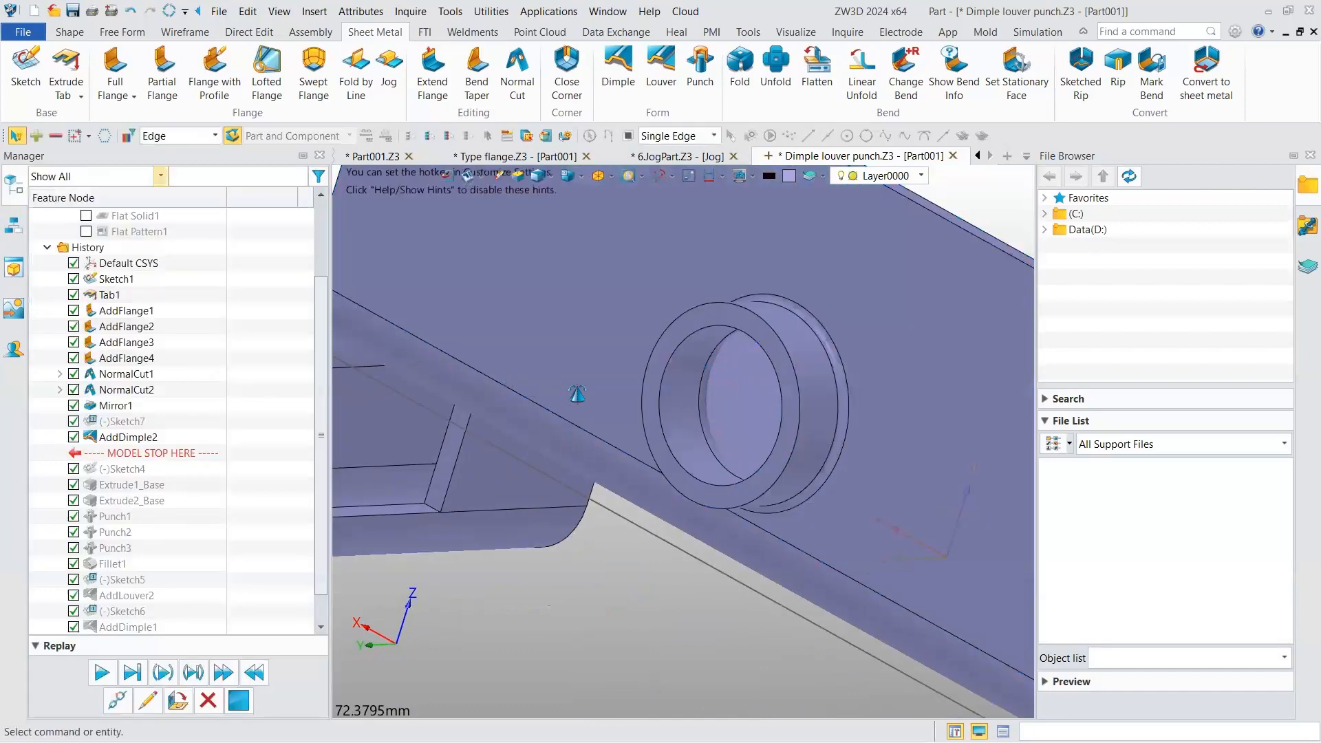
- Redefine the cut dimple with Flip the flanges disabled so it projects to the opposite side of the flange
{"action": "middle_click_drag", "start_coordinate": [663, 396], "coordinate": [627, 270]}
{"action": "scroll", "coordinate": [627, 270], "scroll_direction": "down", "scroll_amount": 4}
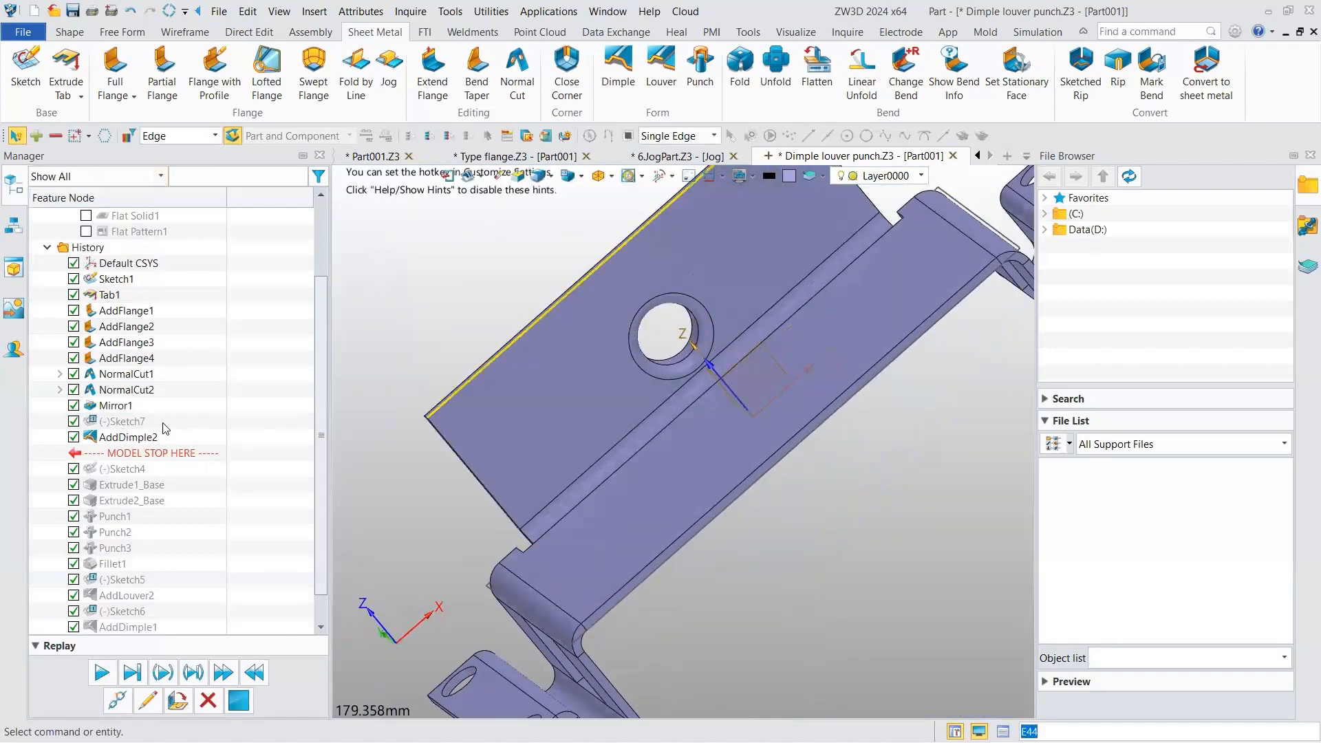
{"action": "double_click", "coordinate": [127, 437]}
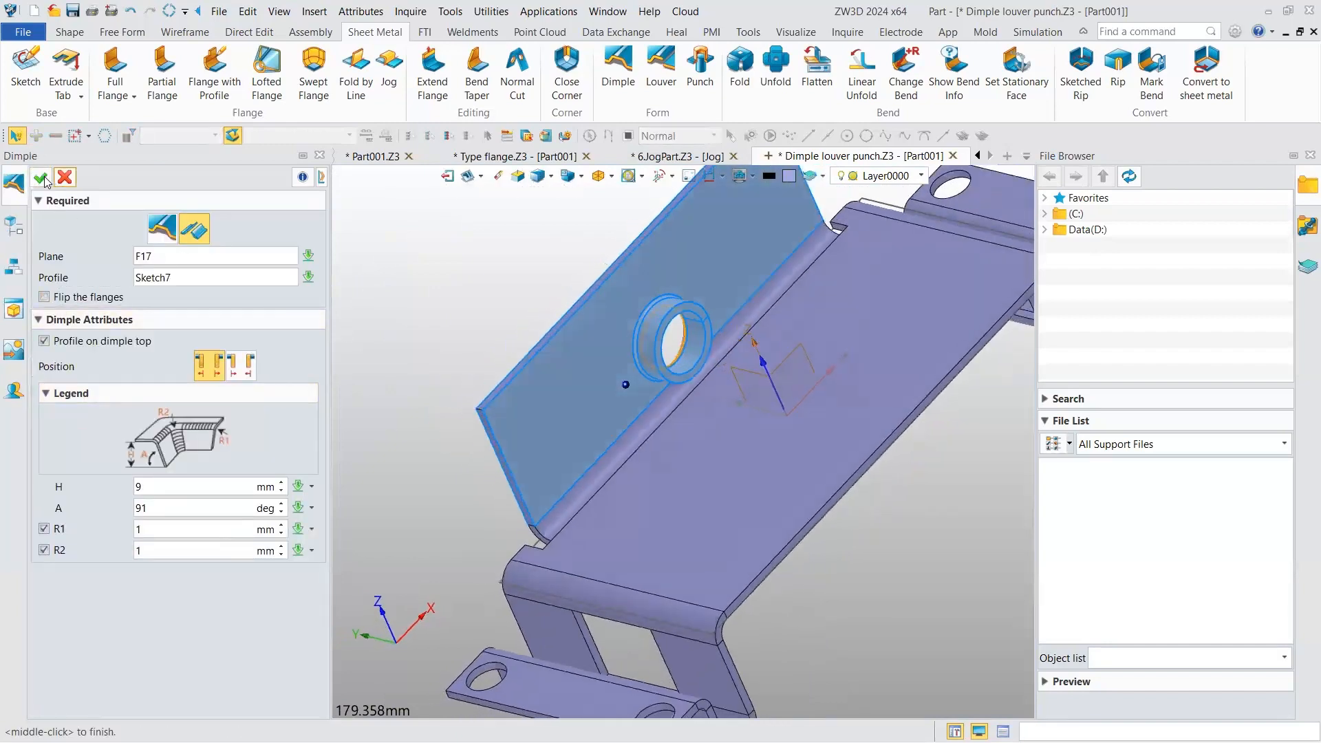
{"action": "middle_click", "coordinate": [580, 298]}
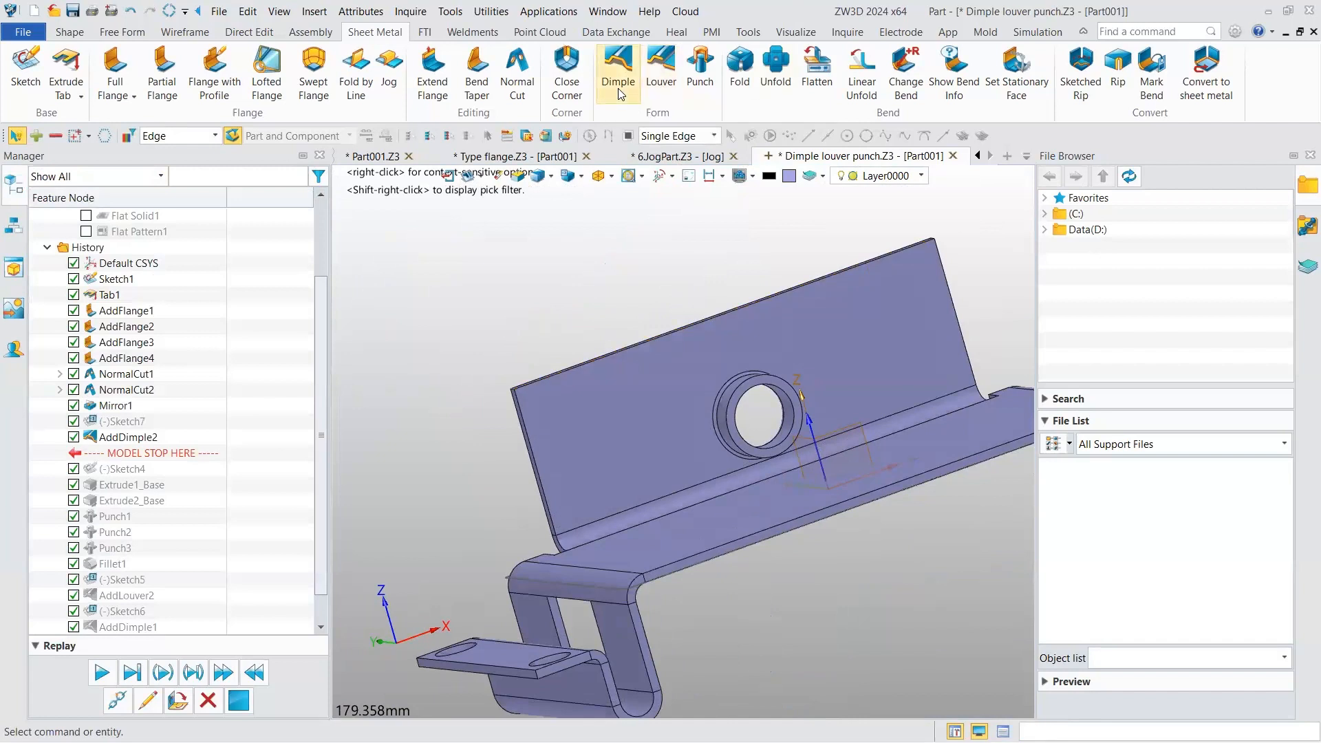
{"action": "left_click", "coordinate": [662, 72]}
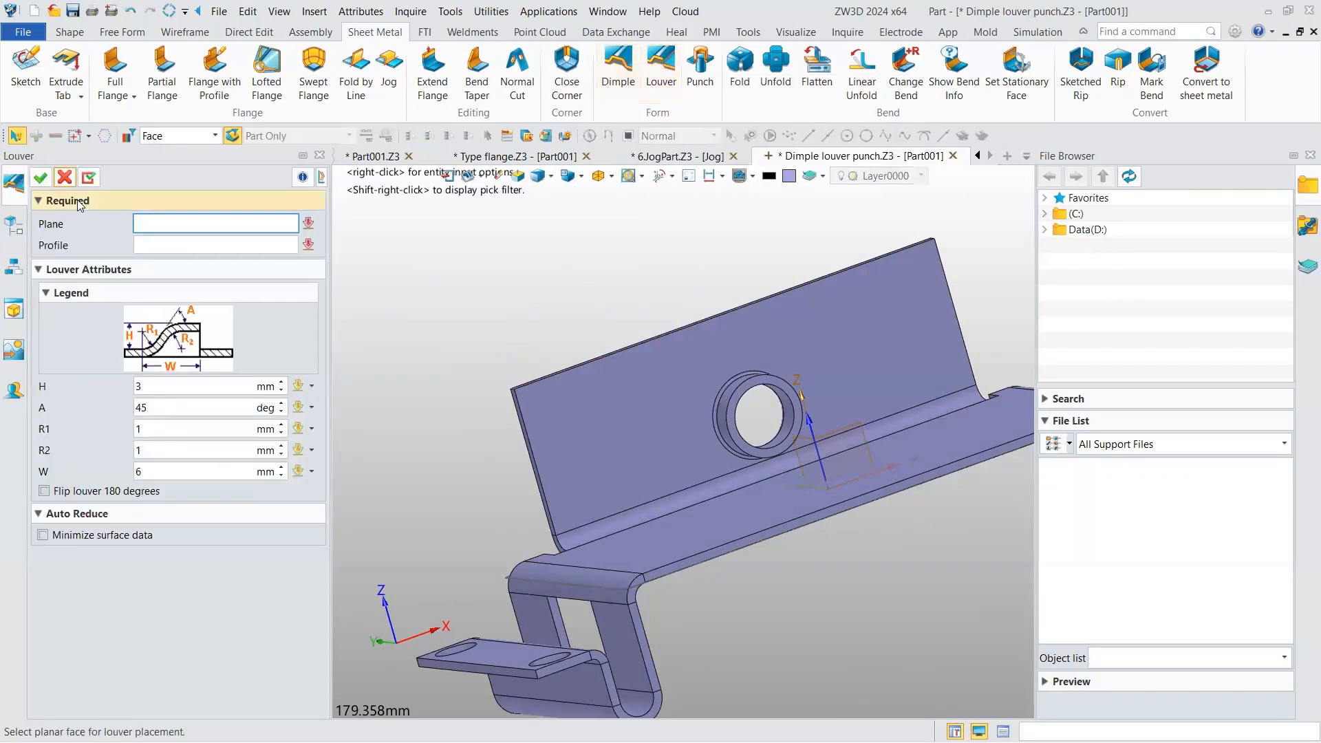
{"action": "left_click", "coordinate": [65, 177]}
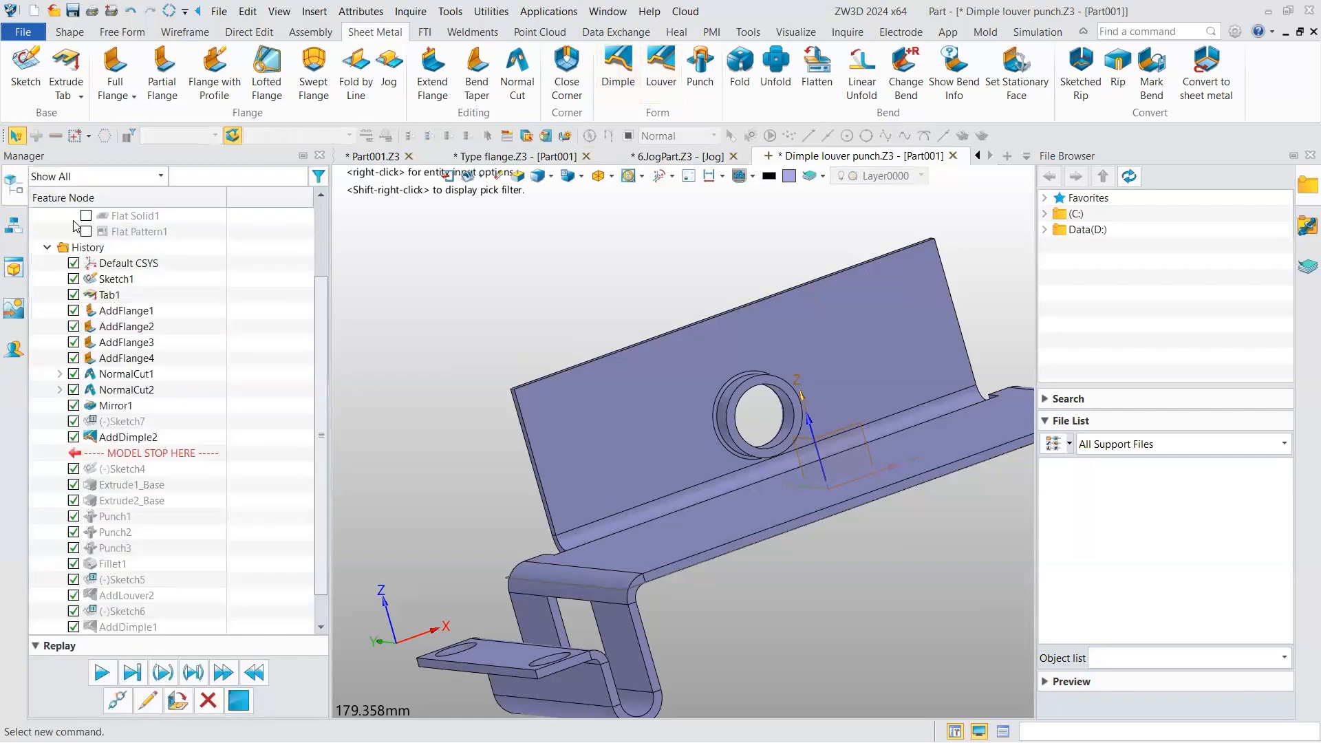
{"action": "double_click", "coordinate": [127, 437]}
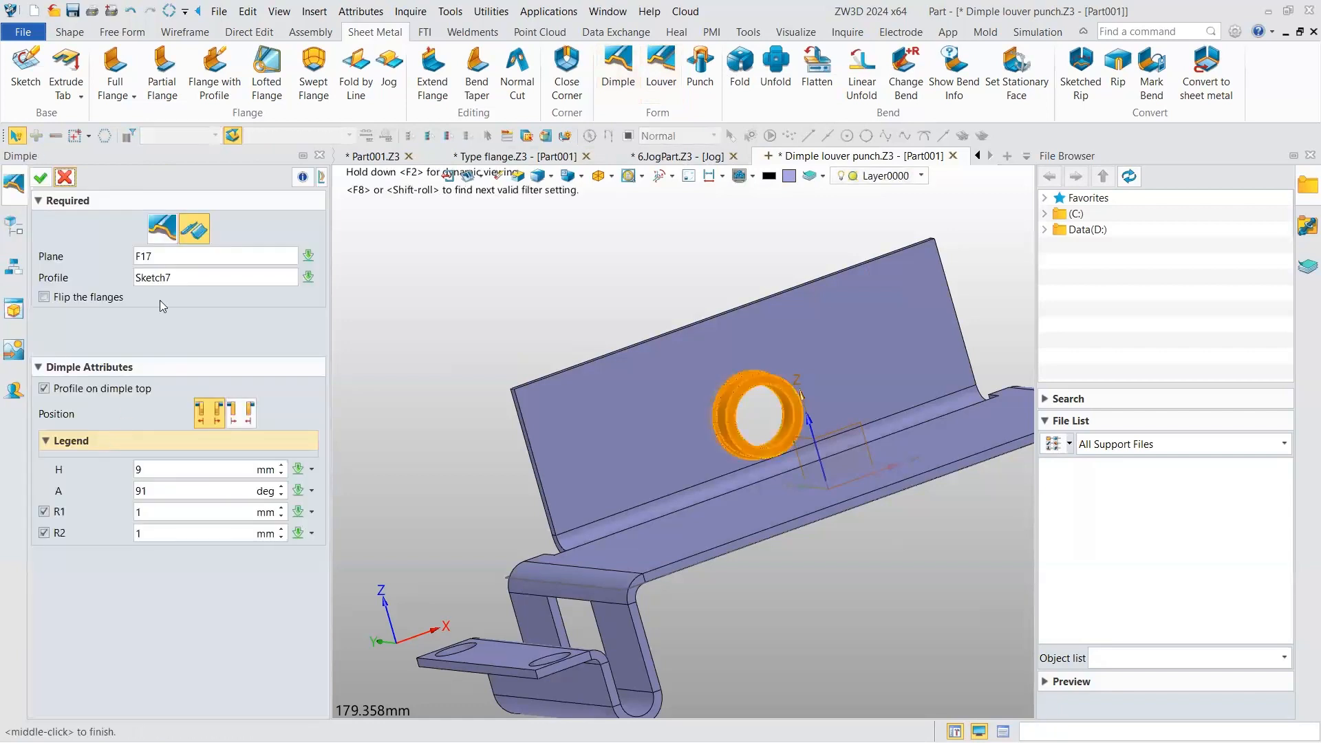
{"action": "left_click", "coordinate": [64, 178]}
- Open the dimple's circle profile sketch for editing
{"action": "double_click", "coordinate": [123, 421]}
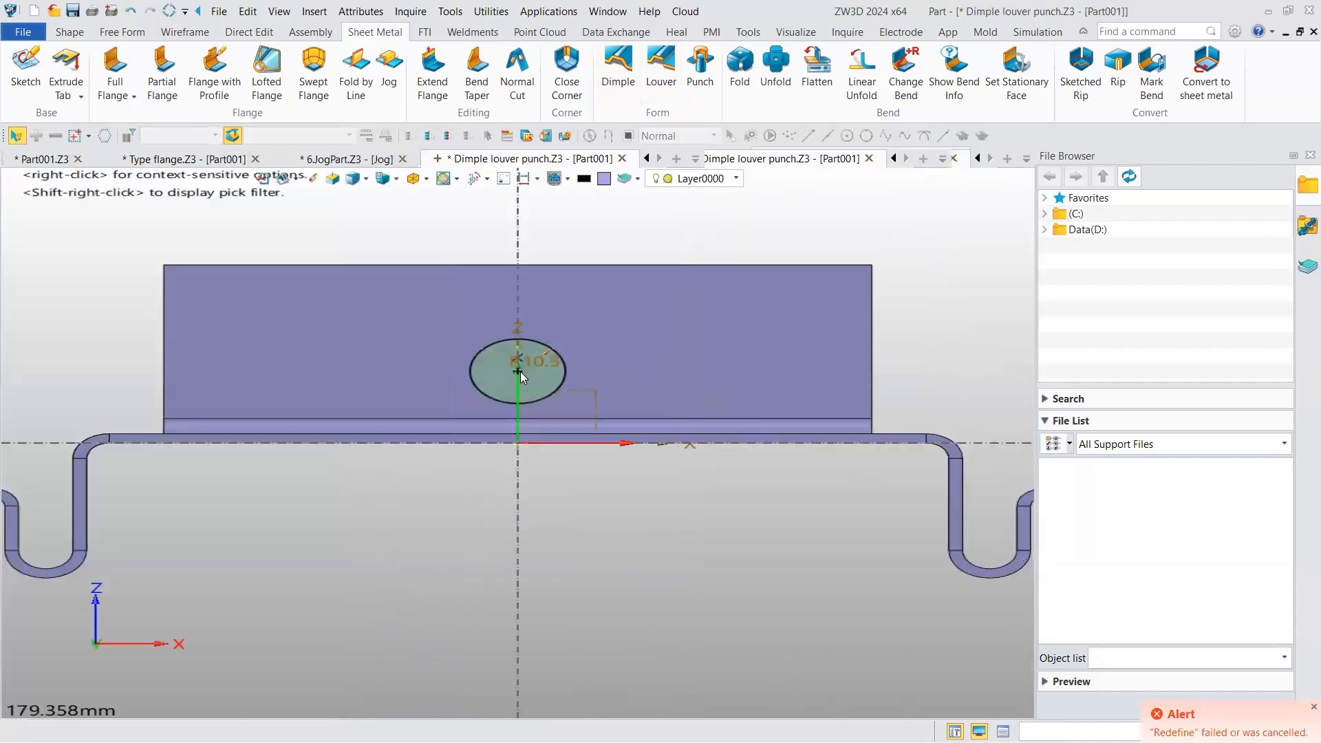
{"action": "scroll", "coordinate": [480, 421], "scroll_direction": "up", "scroll_amount": 5}
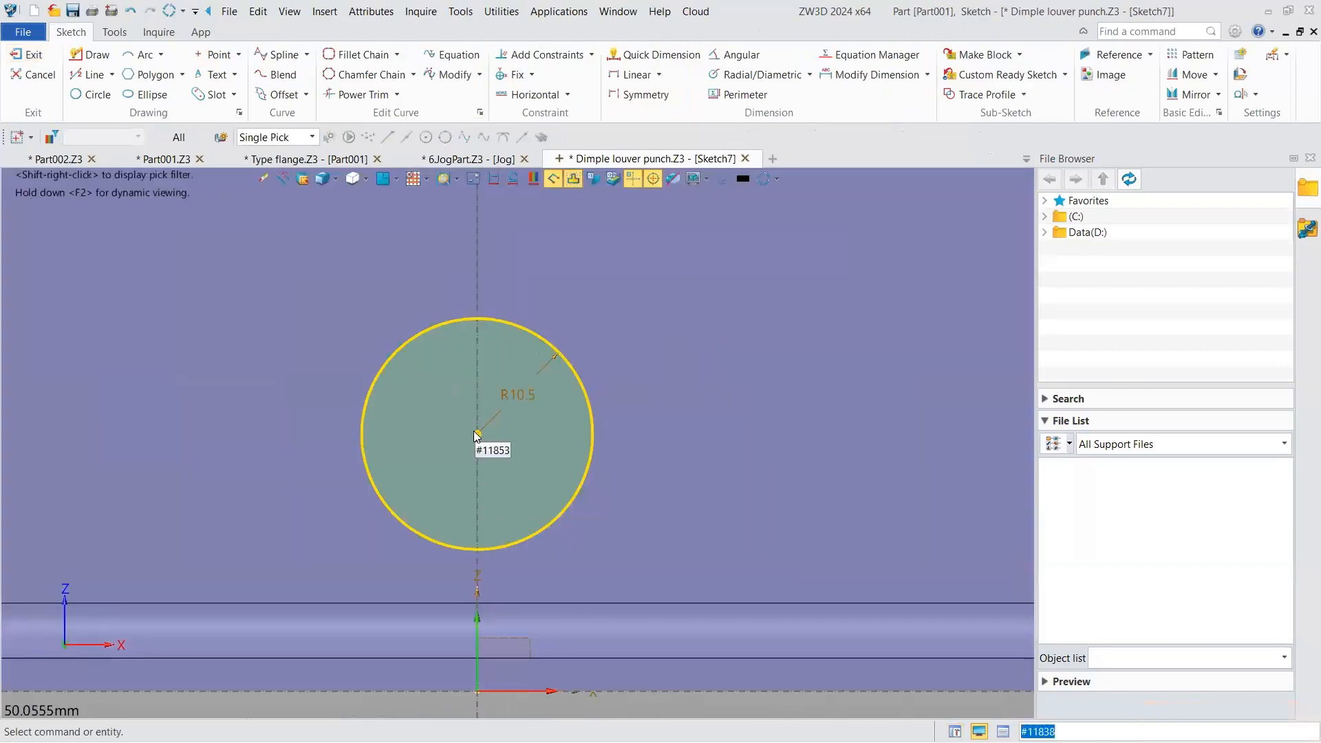
{"action": "right_click", "coordinate": [482, 438]}
{"action": "left_click", "coordinate": [510, 528]}
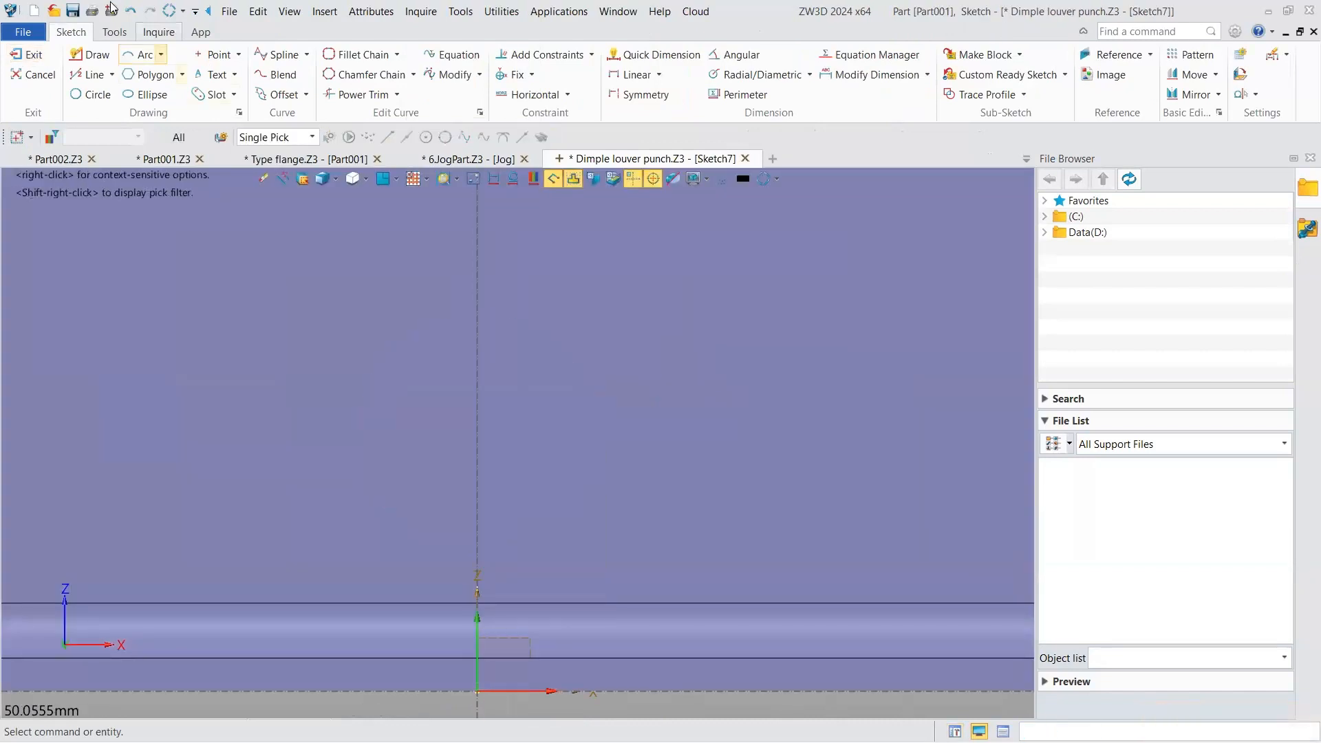
{"action": "left_click", "coordinate": [133, 12]}
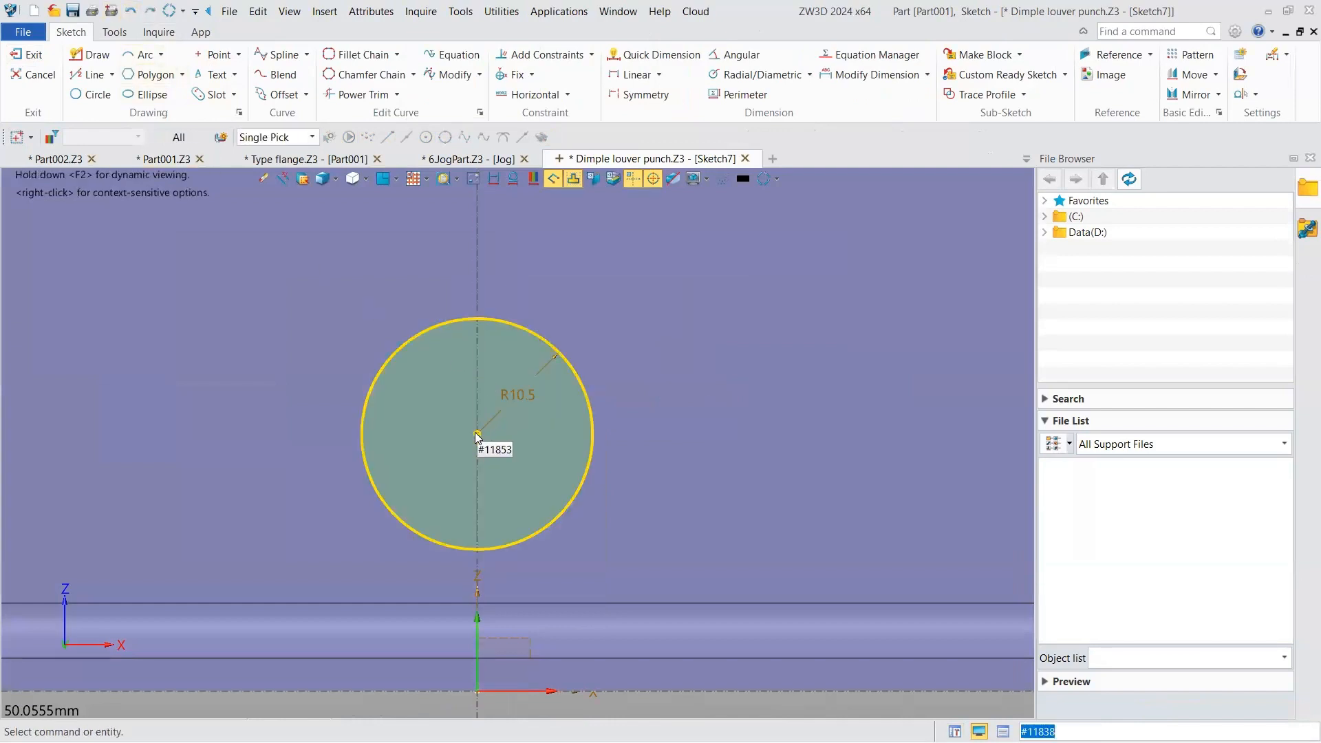
- Move the circle by its center point to about (-61.9, 41.7), near the flange's upper-left corner
{"action": "left_click", "coordinate": [1189, 74]}
{"action": "left_click", "coordinate": [465, 318]}
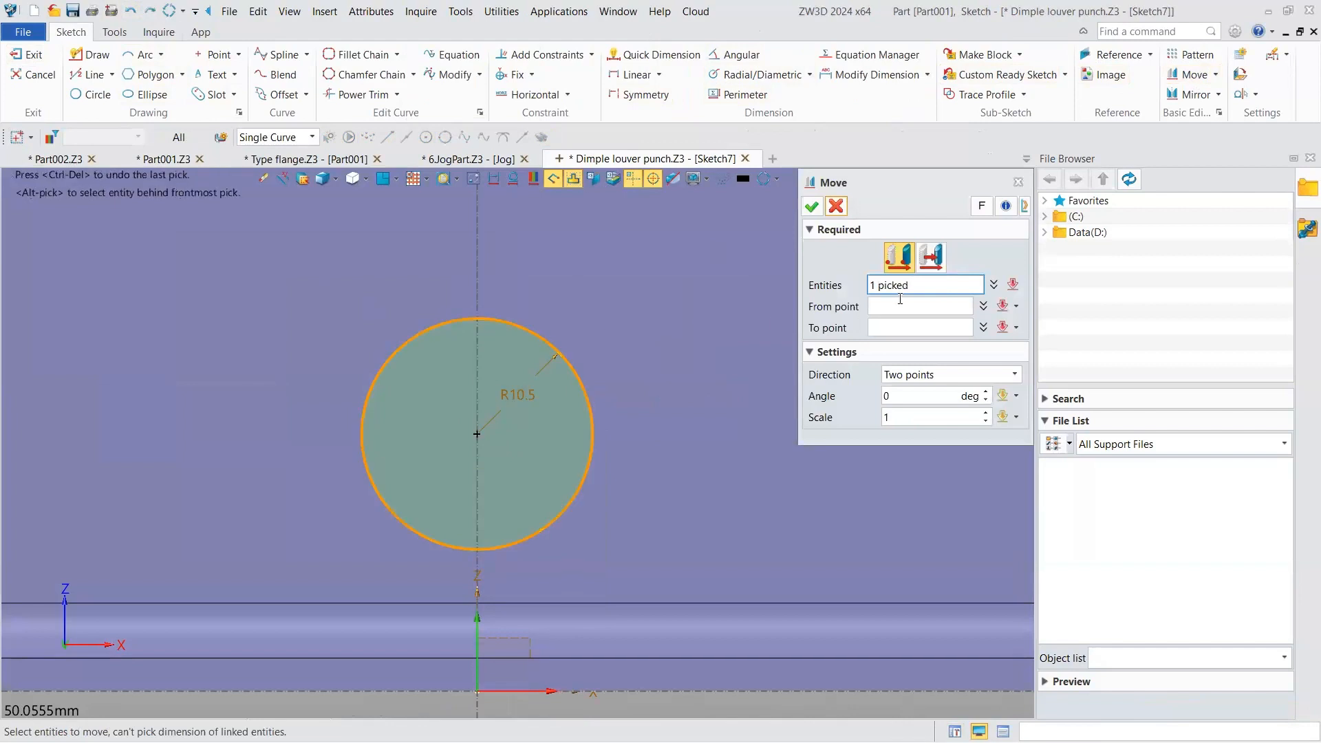
{"action": "left_click", "coordinate": [478, 436]}
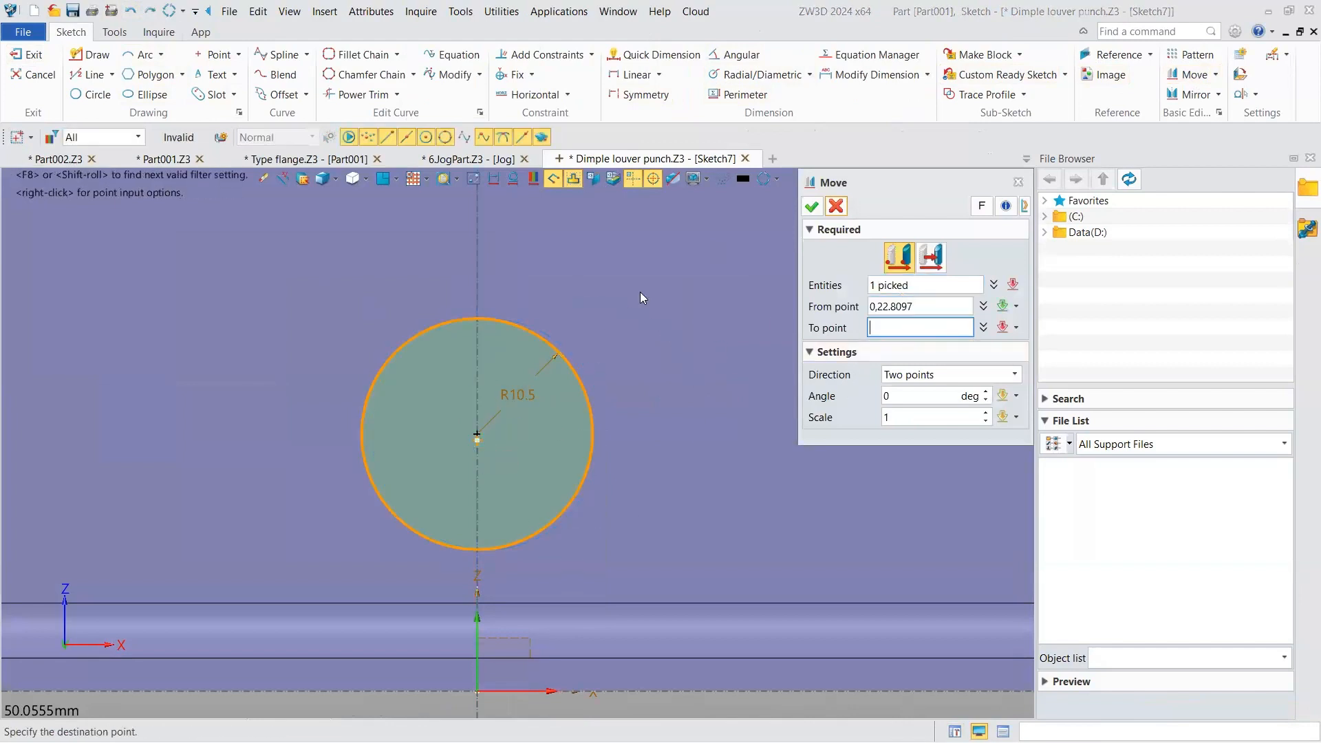
{"action": "scroll", "coordinate": [421, 270], "scroll_direction": "down", "scroll_amount": 3}
{"action": "middle_click_drag", "start_coordinate": [421, 270], "coordinate": [808, 397]}
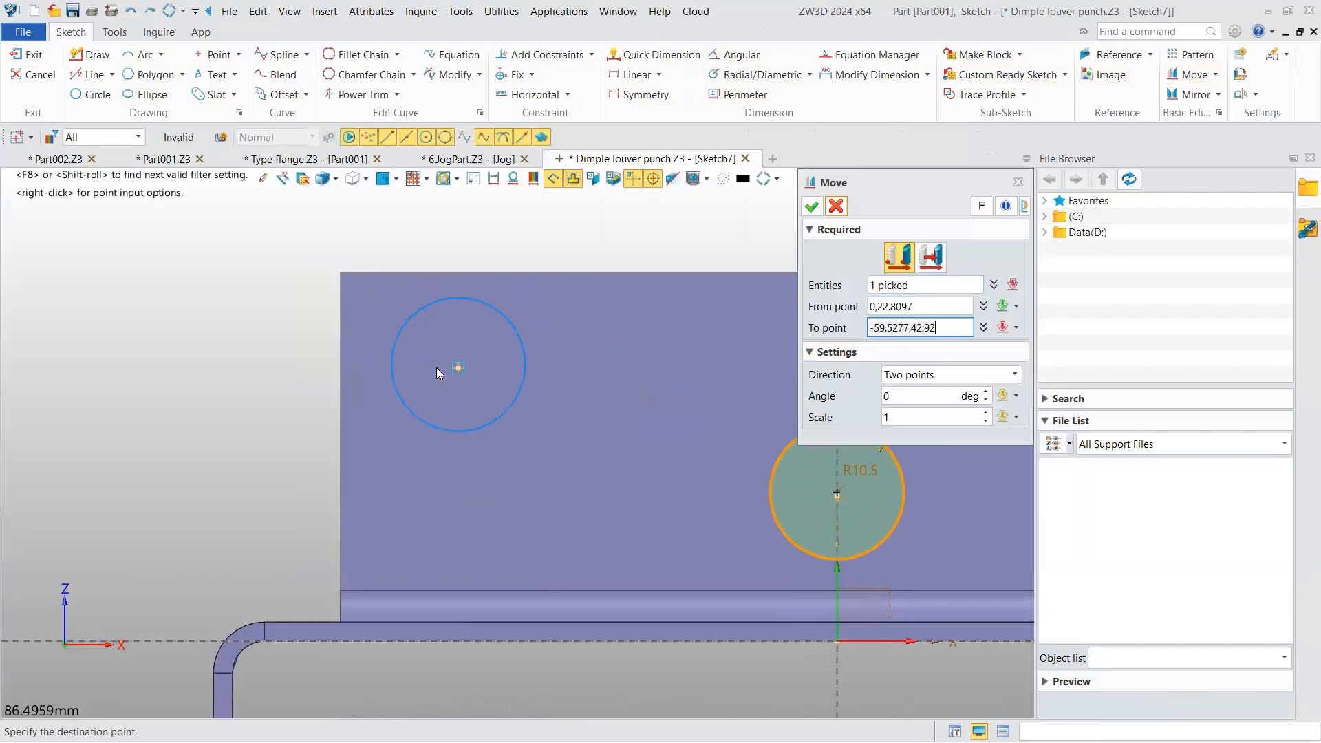
{"action": "scroll", "coordinate": [436, 368], "scroll_direction": "up", "scroll_amount": 1}
{"action": "left_click", "coordinate": [445, 377]}
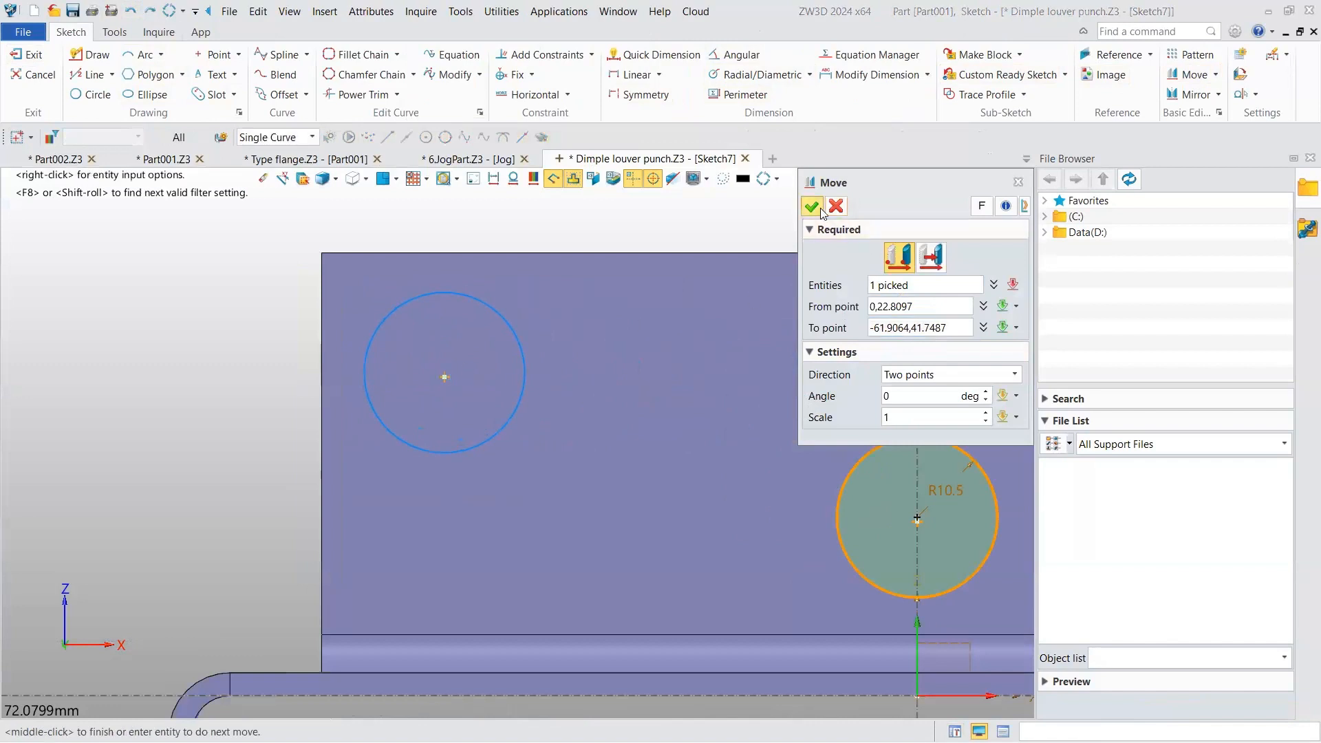
{"action": "left_click", "coordinate": [815, 207]}
- Mirror the circle about the vertical axis and exit the sketch to update the dimple
{"action": "scroll", "coordinate": [593, 325], "scroll_direction": "down", "scroll_amount": 5}
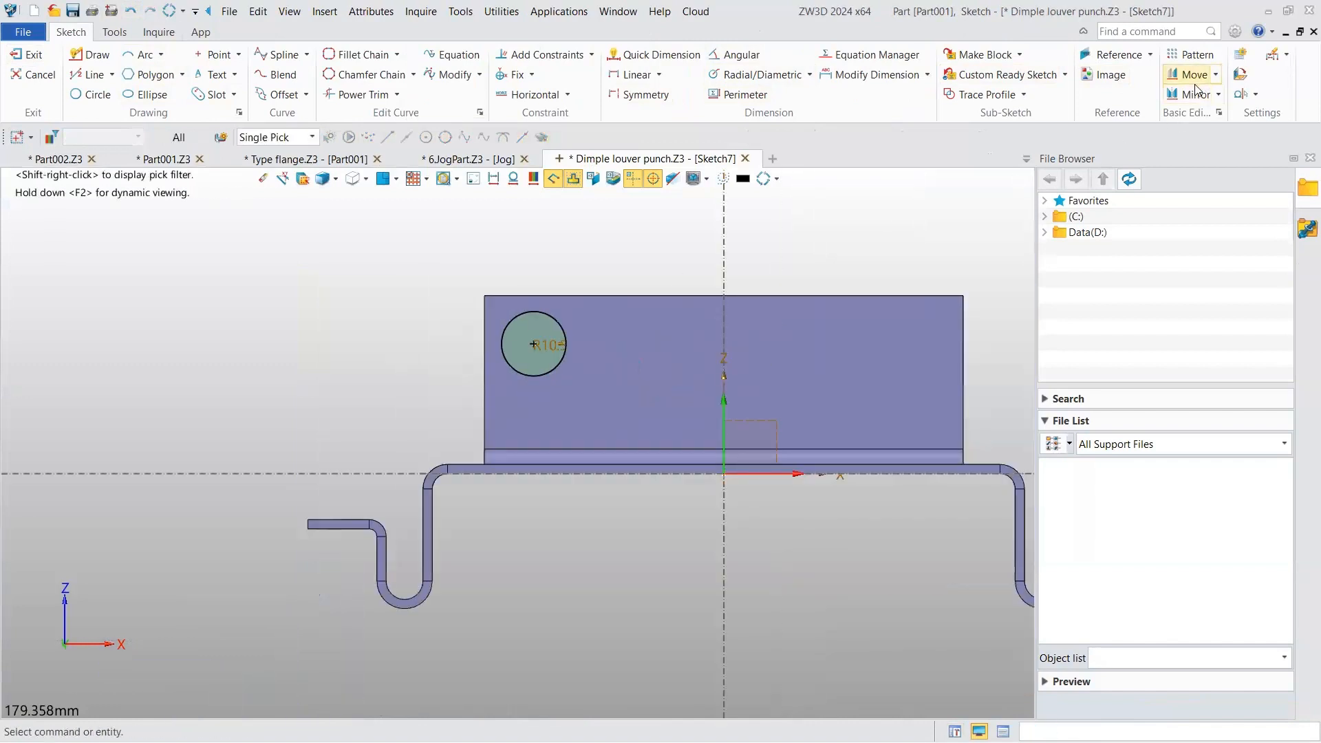
{"action": "left_click", "coordinate": [1195, 93]}
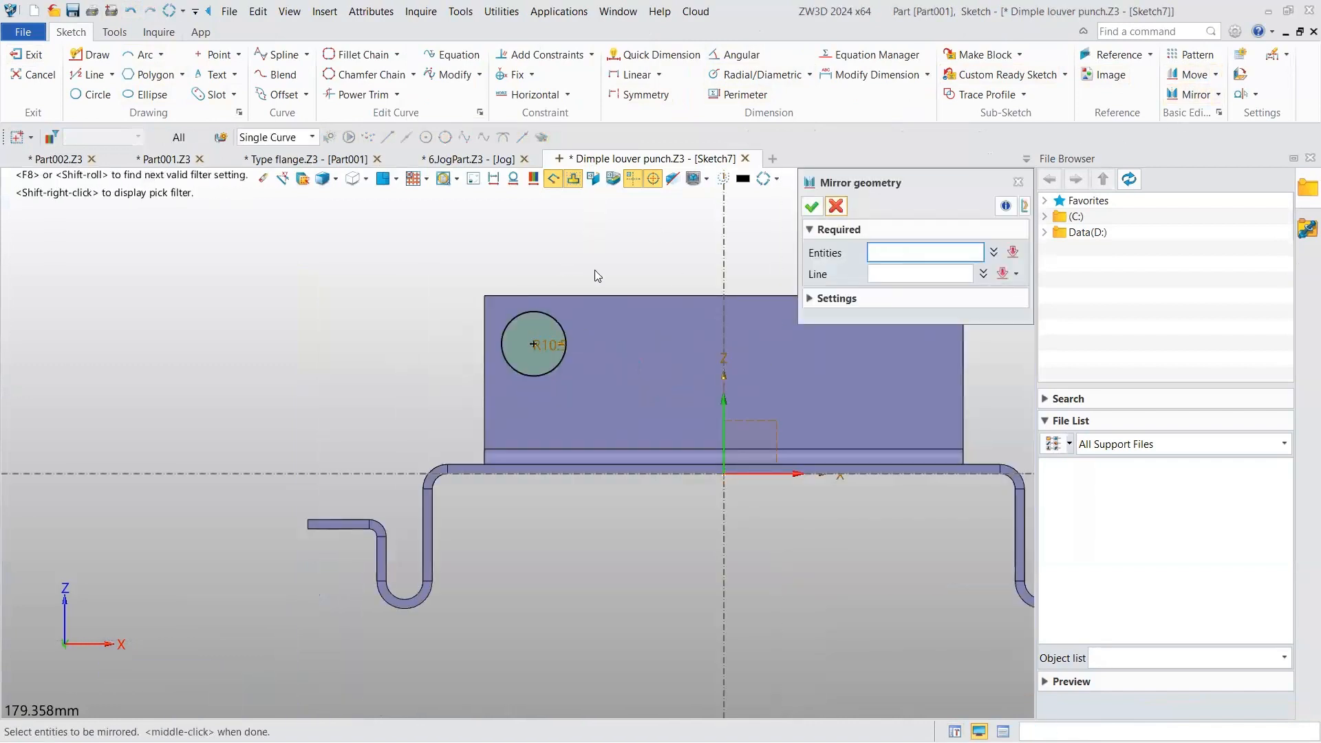
{"action": "left_click", "coordinate": [565, 342]}
{"action": "scroll", "coordinate": [595, 322], "scroll_direction": "down", "scroll_amount": 1}
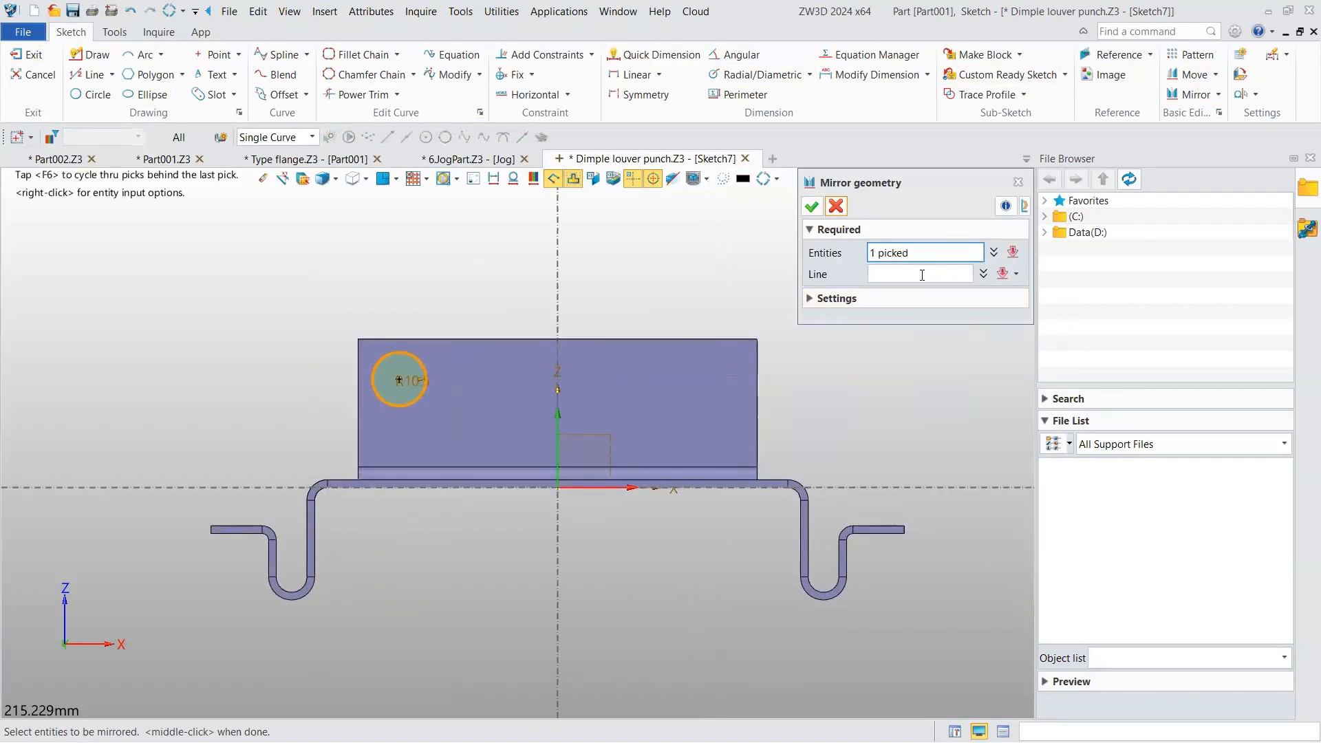
{"action": "left_click", "coordinate": [561, 299]}
{"action": "middle_click", "coordinate": [560, 299]}
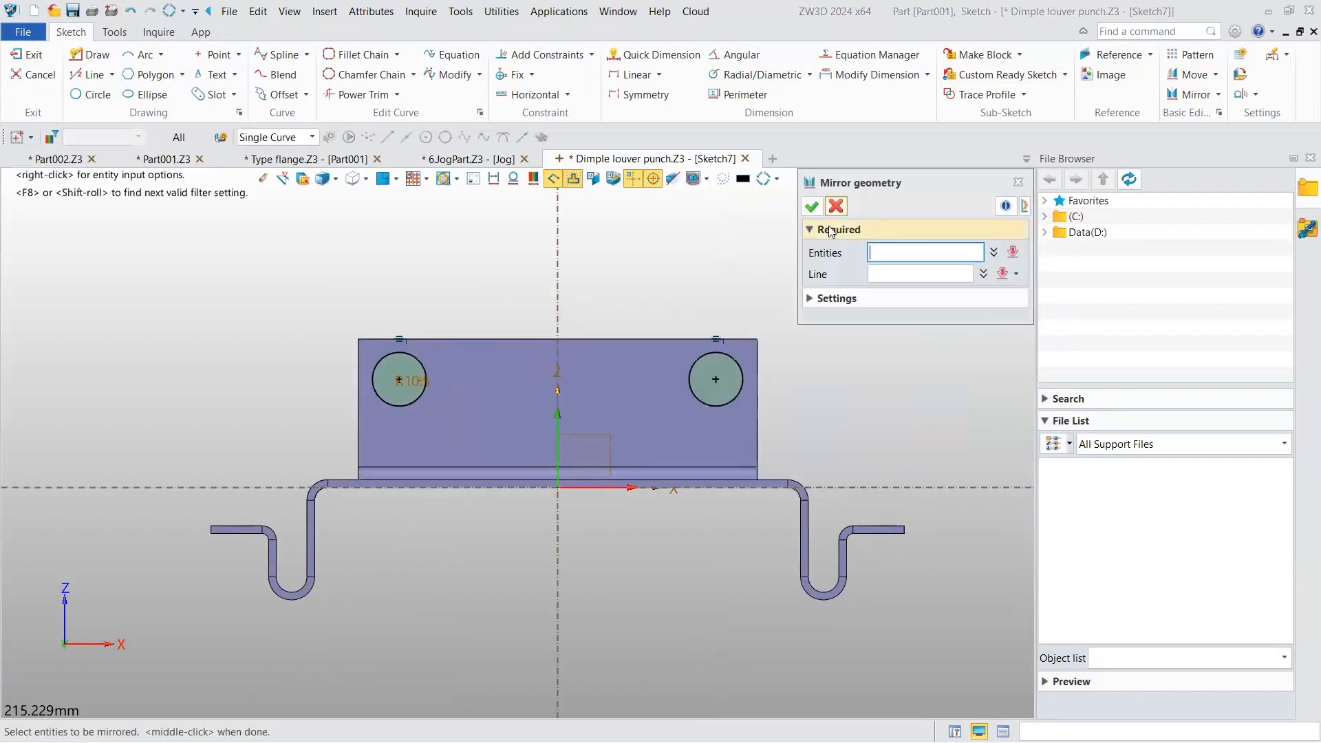
{"action": "left_click", "coordinate": [836, 206]}
{"action": "left_click", "coordinate": [28, 55]}
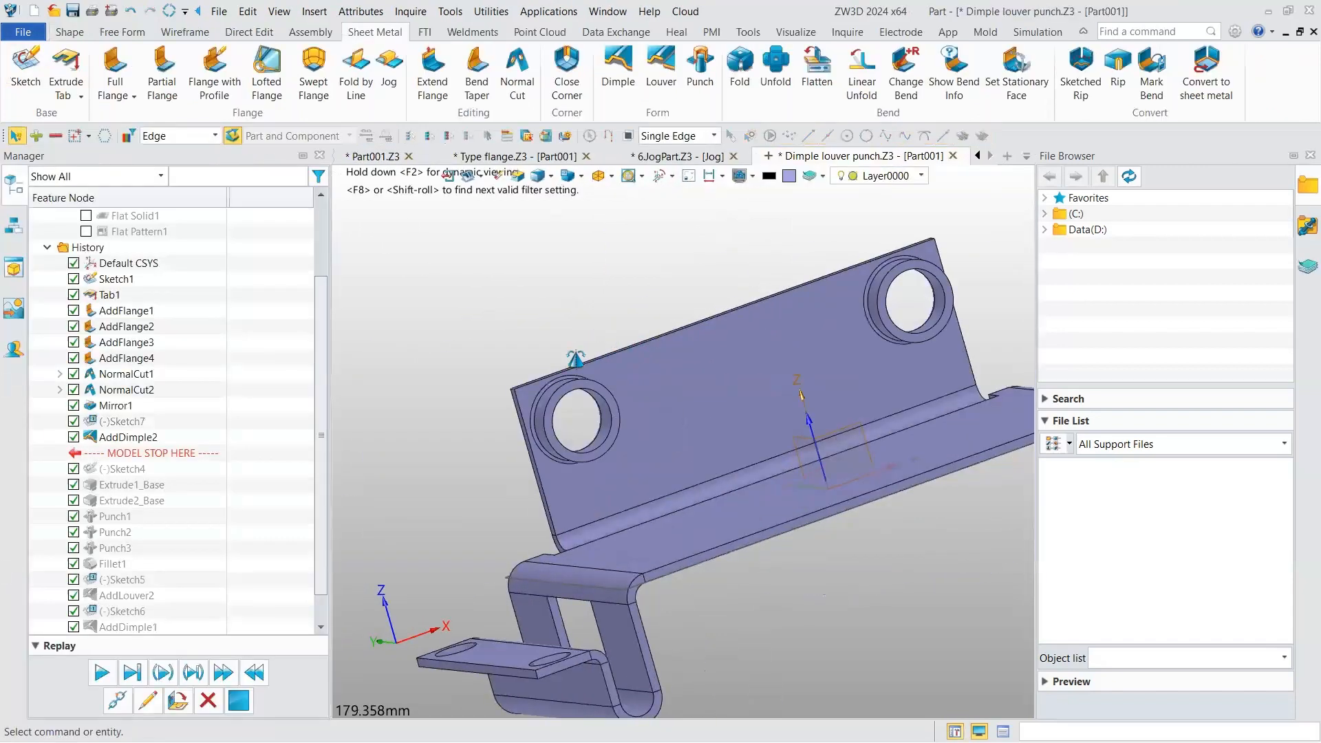
{"action": "right_click_drag", "start_coordinate": [619, 380], "coordinate": [619, 380]}
{"action": "scroll", "coordinate": [619, 380], "scroll_direction": "down", "scroll_amount": 2}
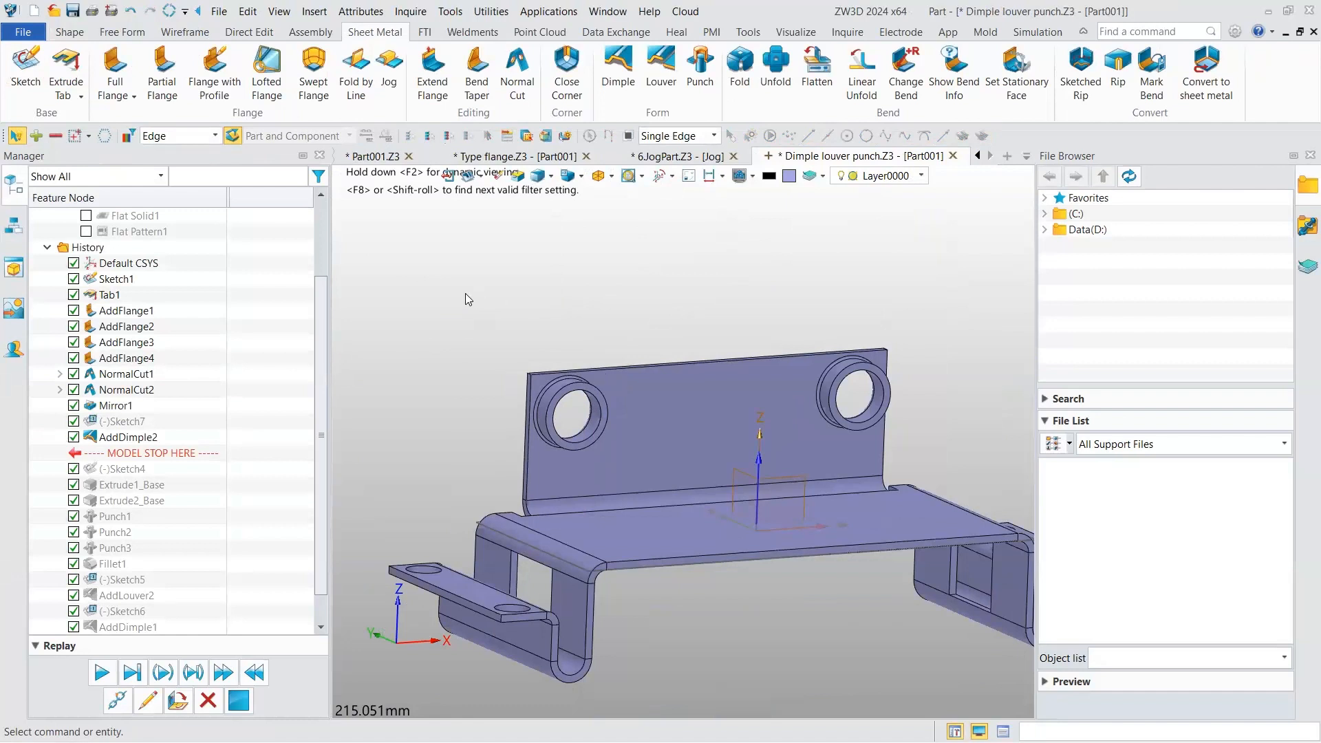
{"action": "scroll", "coordinate": [532, 316], "scroll_direction": "down", "scroll_amount": 3}
{"action": "right_click_drag", "start_coordinate": [568, 352], "coordinate": [509, 332]}
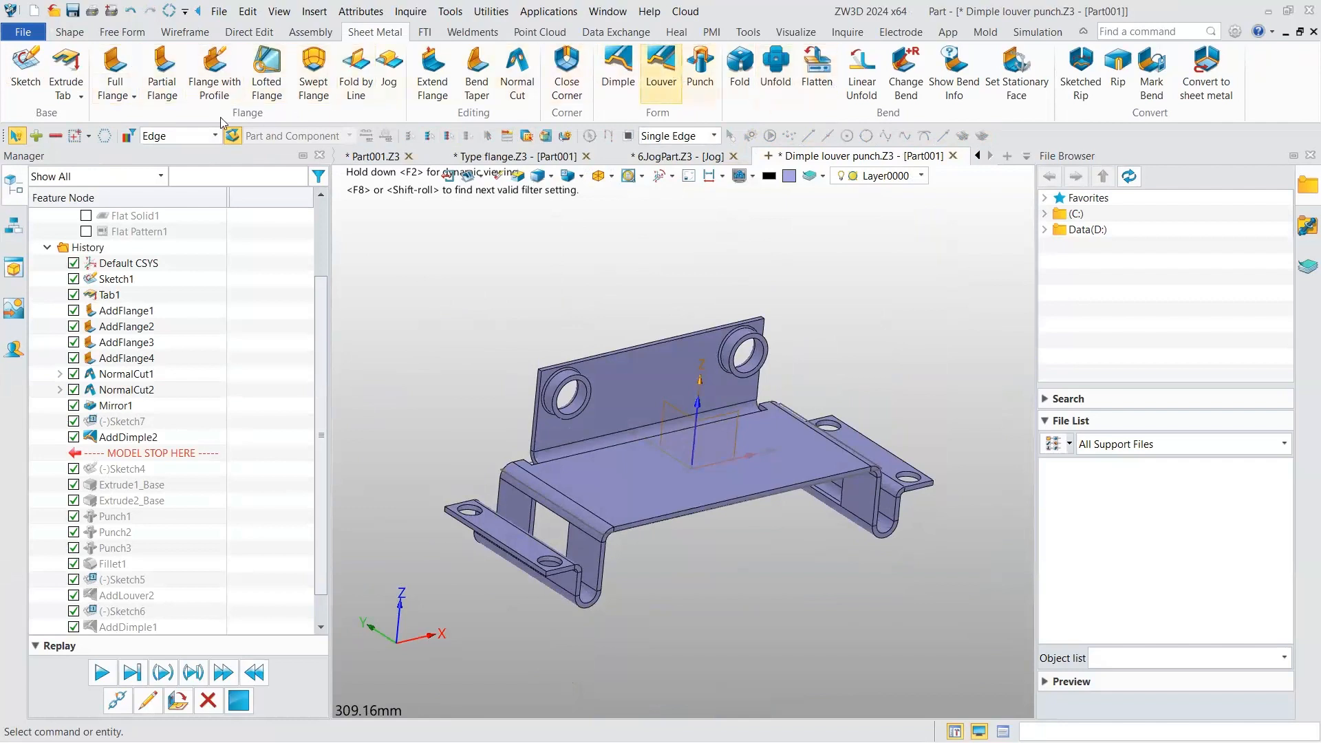
{"action": "left_click", "coordinate": [36, 83]}
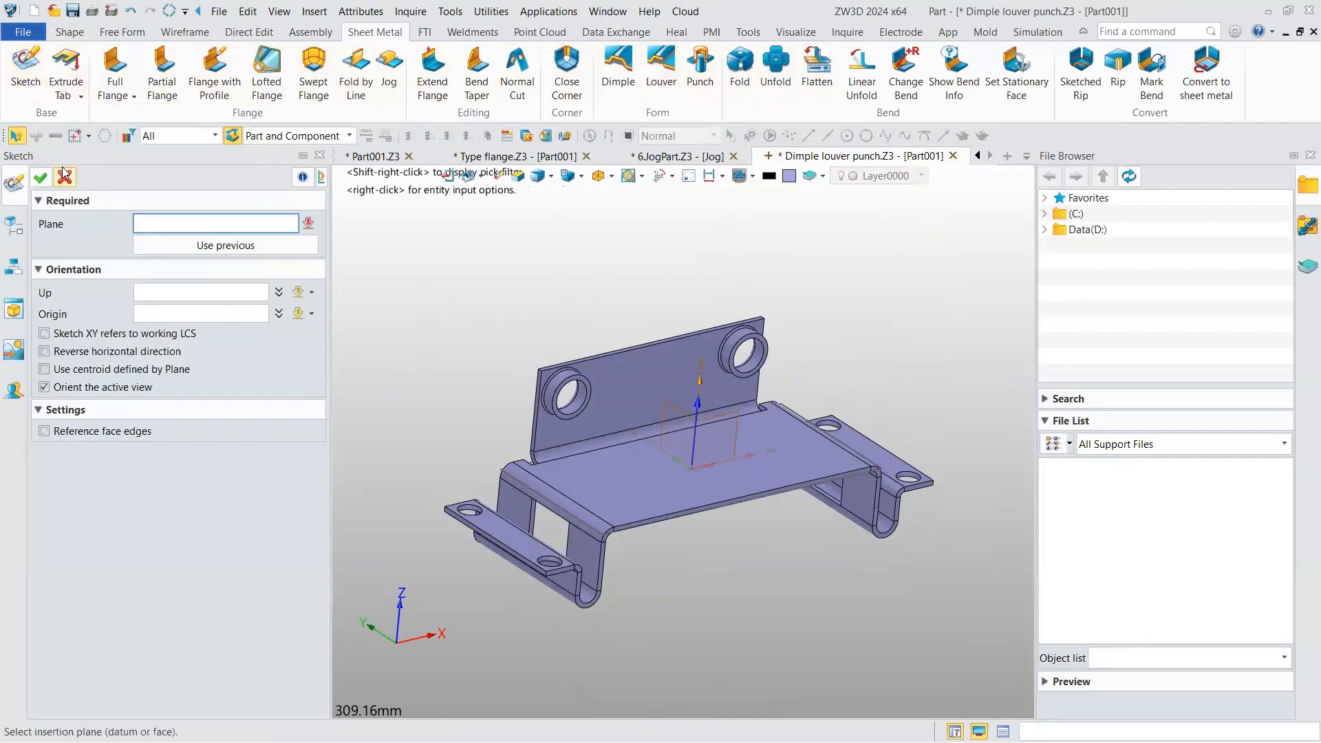
{"action": "left_click", "coordinate": [65, 177]}
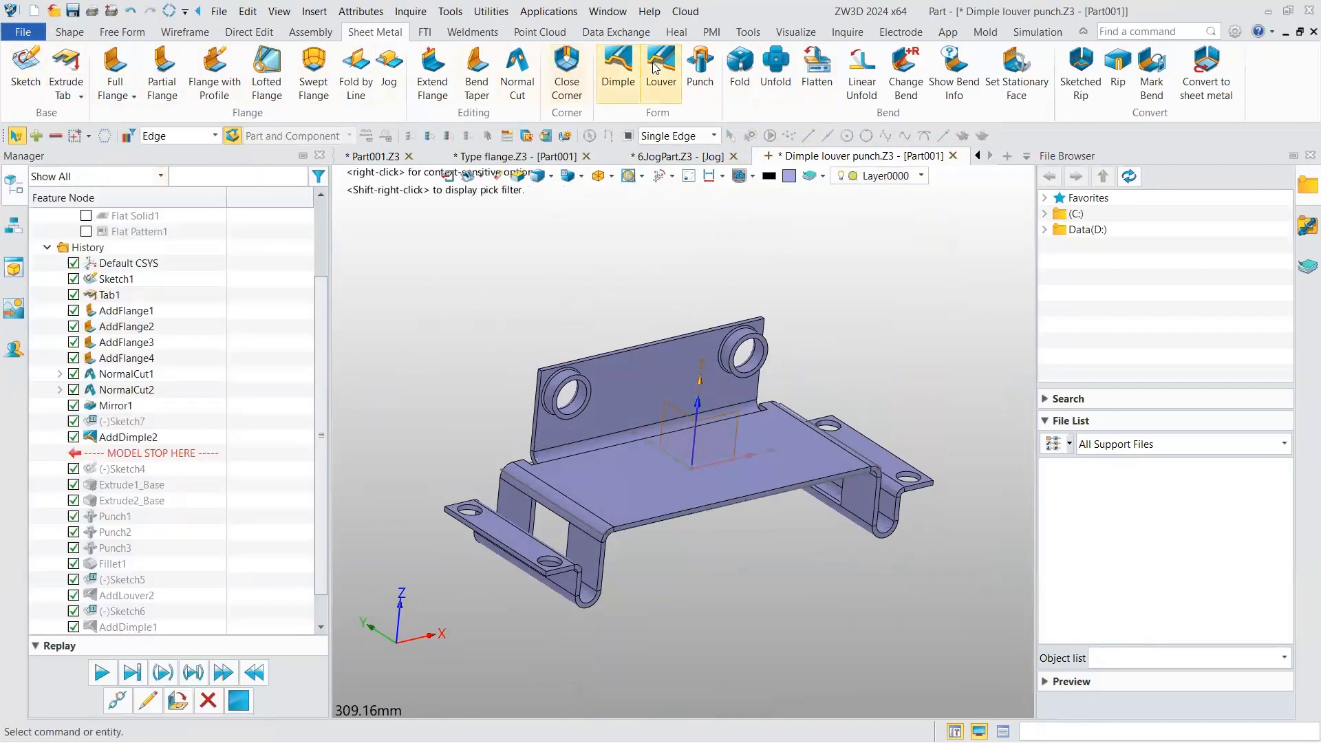
{"action": "left_click", "coordinate": [656, 67]}
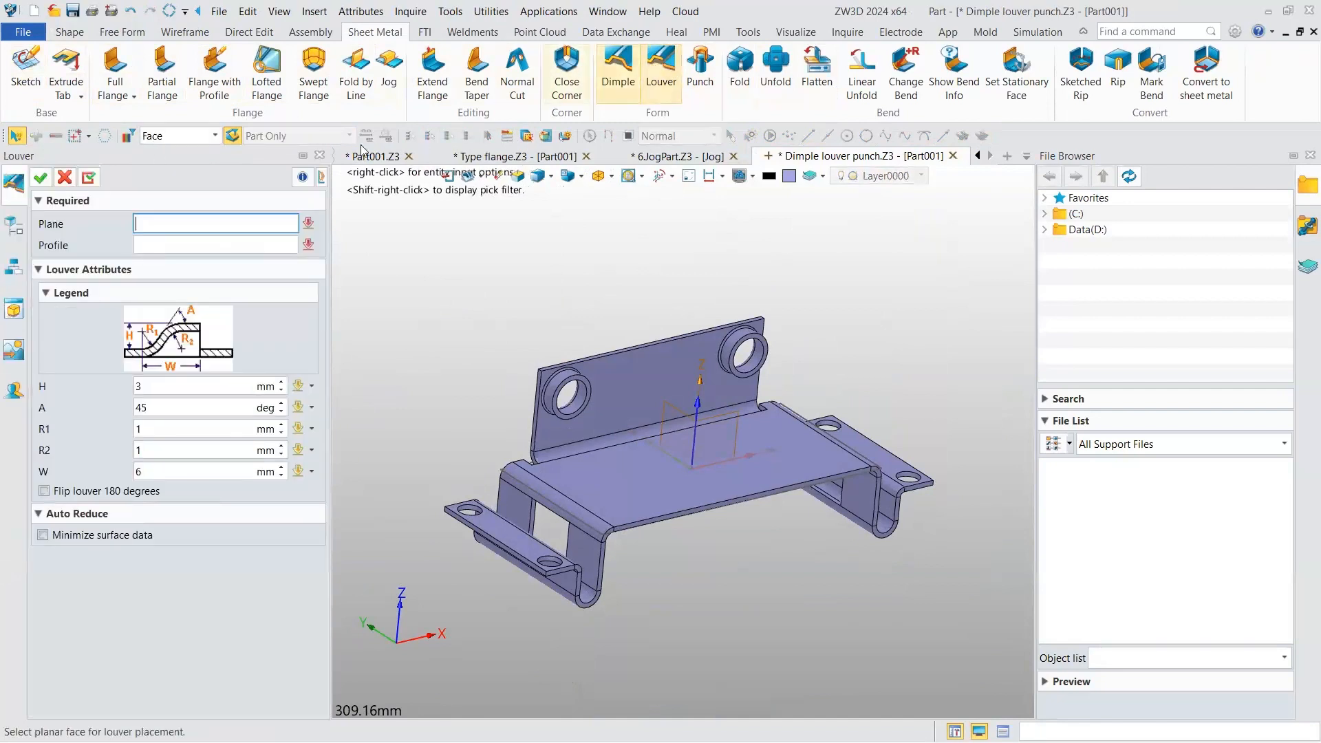
{"action": "left_click", "coordinate": [651, 367]}
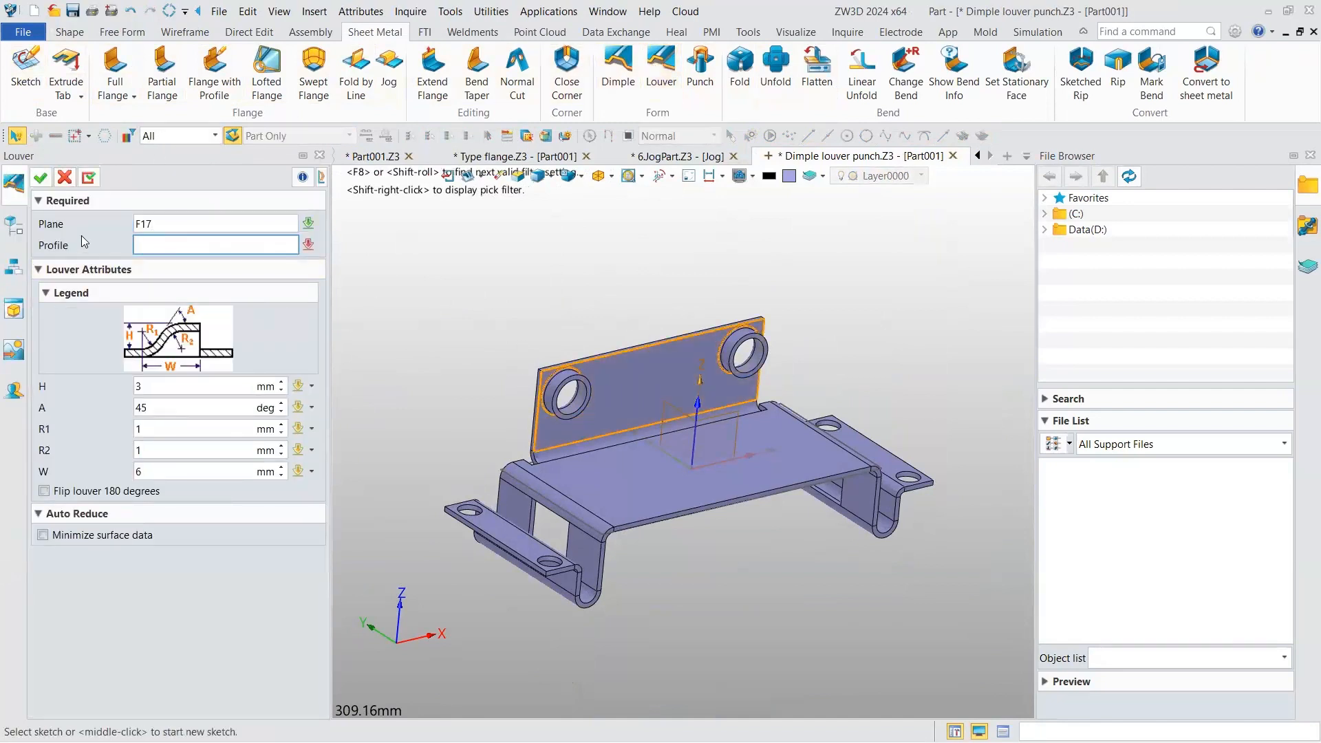
{"action": "left_click", "coordinate": [64, 177]}
- Sketch a horizontal line on the upright flange's front face, between and below the two dimples, and exit the sketch
{"action": "left_click", "coordinate": [25, 69]}
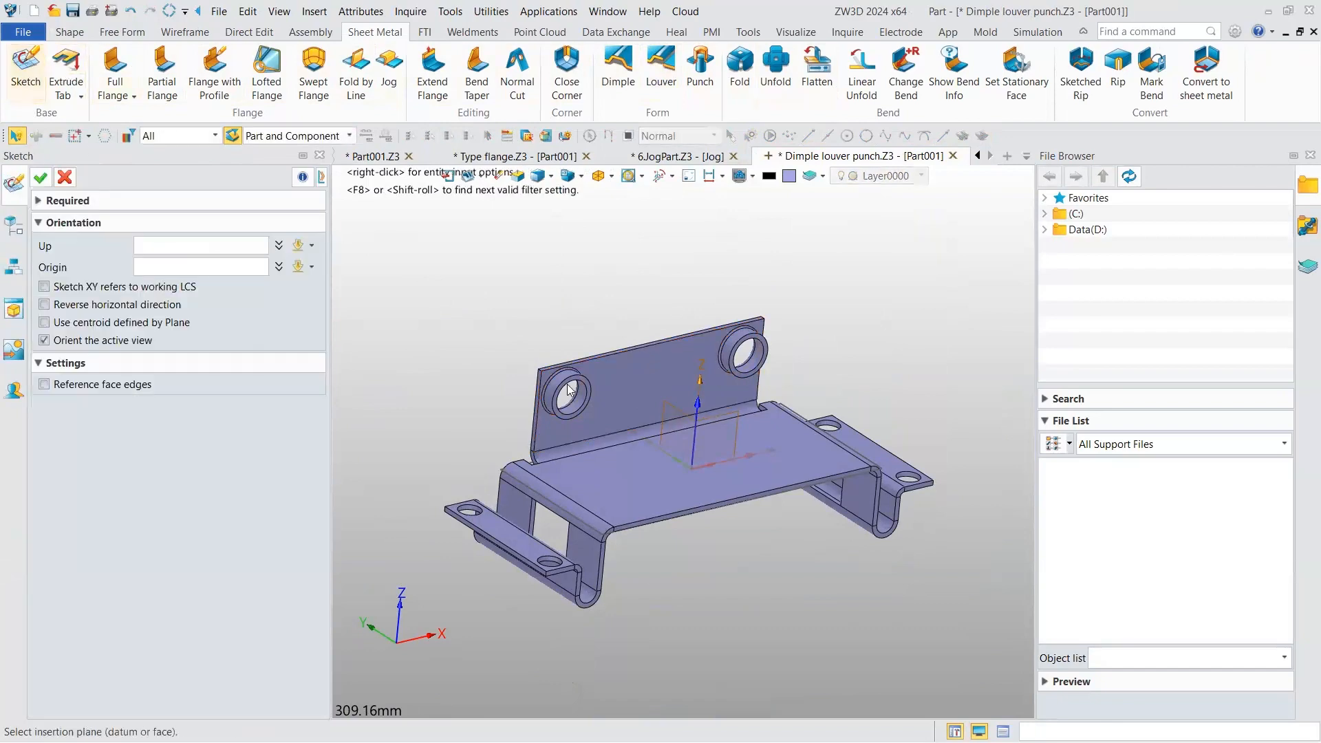
{"action": "left_click", "coordinate": [621, 398]}
{"action": "left_click", "coordinate": [40, 178]}
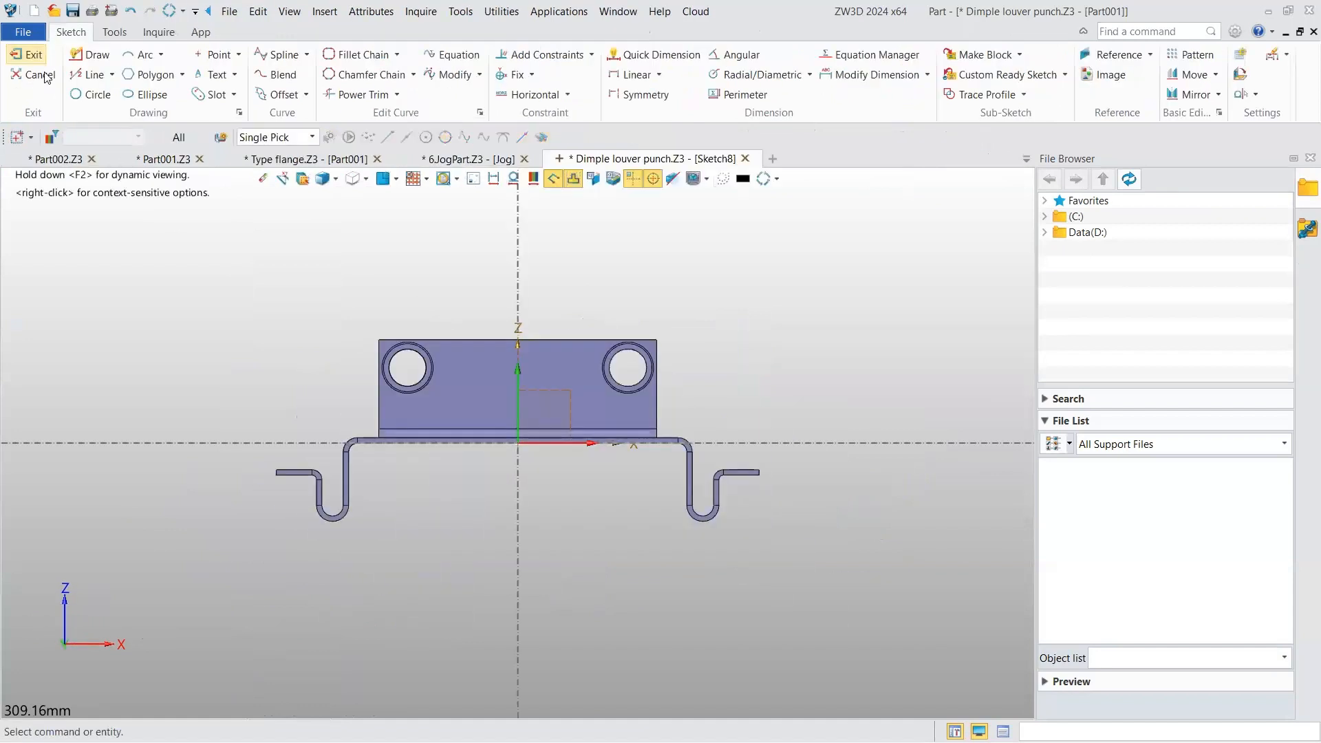
{"action": "left_click", "coordinate": [90, 55]}
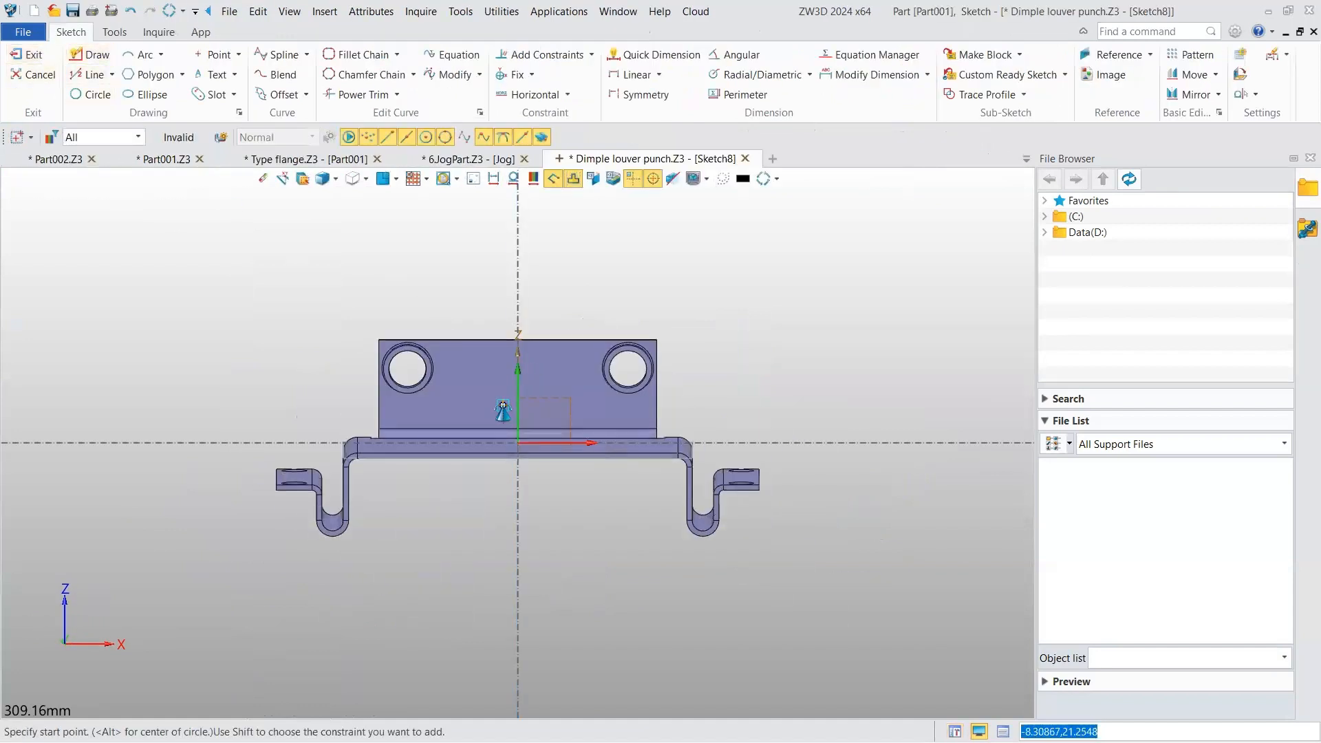
{"action": "left_click", "coordinate": [479, 409]}
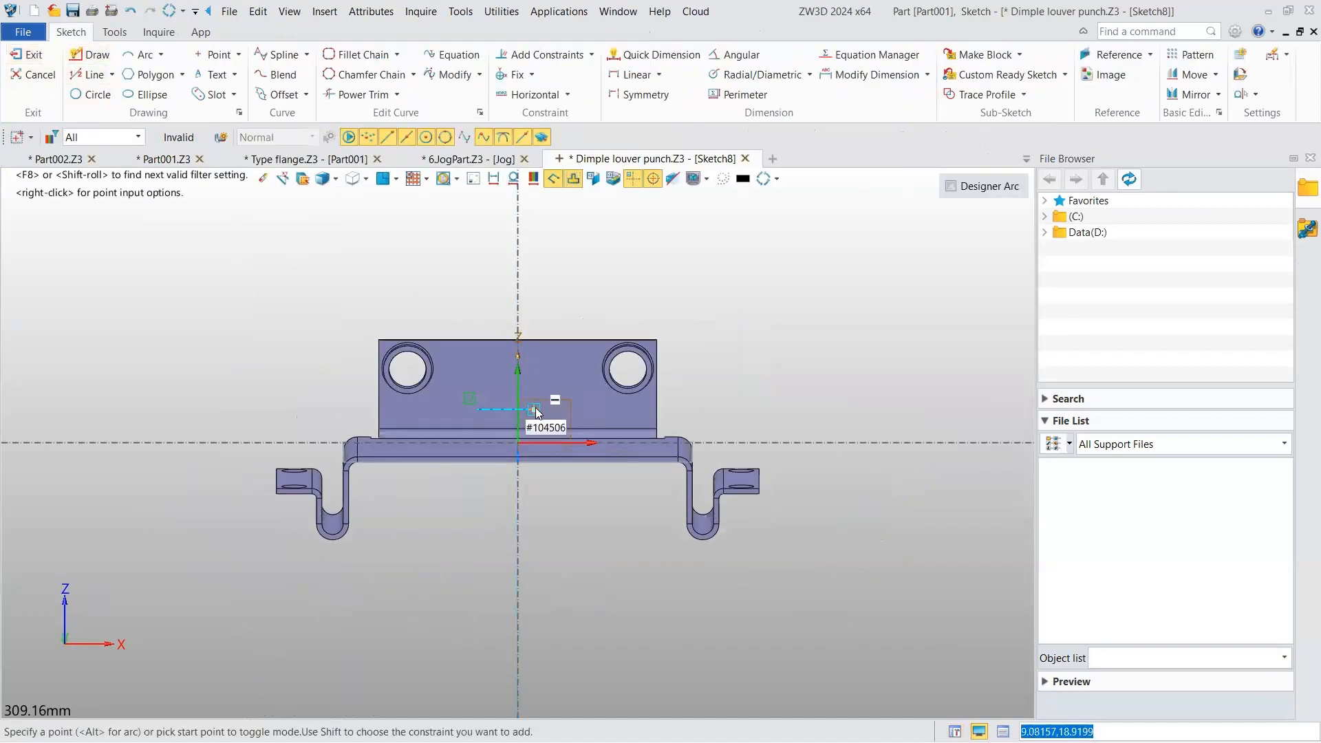
{"action": "left_click", "coordinate": [568, 411]}
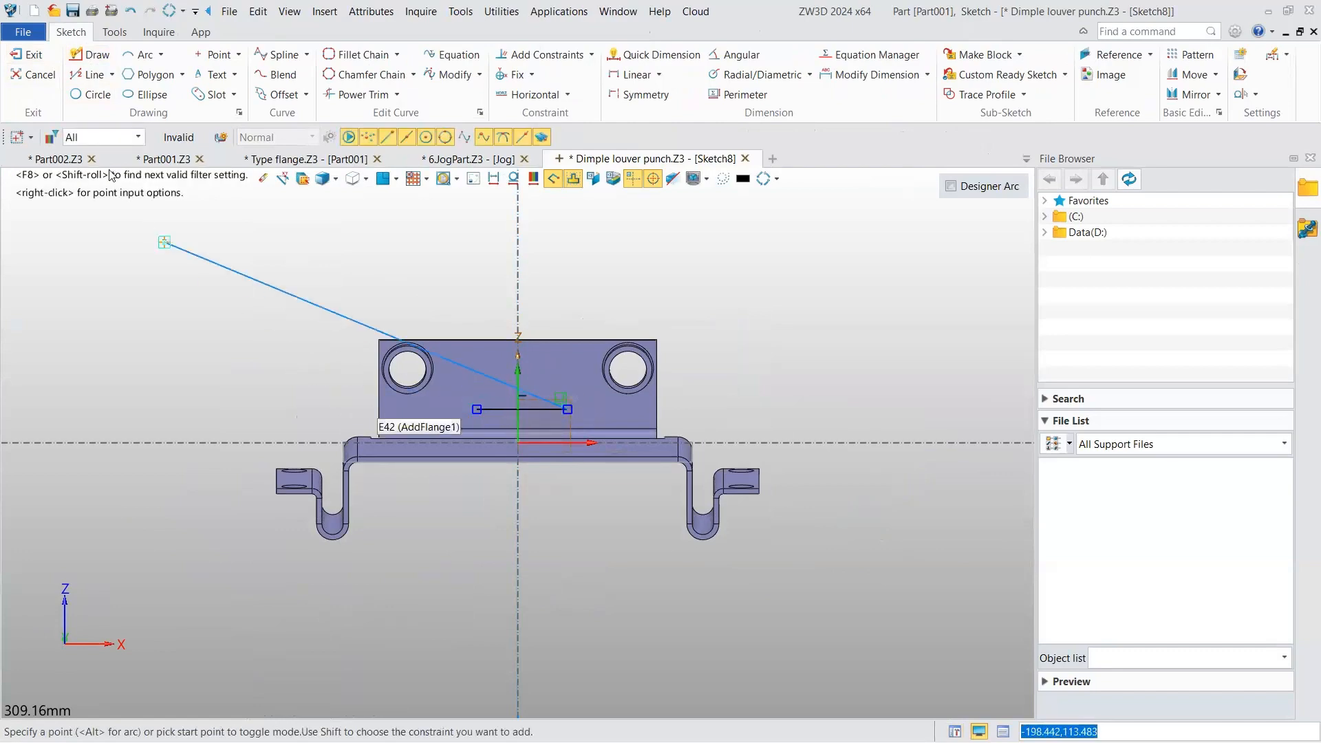
{"action": "left_click", "coordinate": [15, 58]}
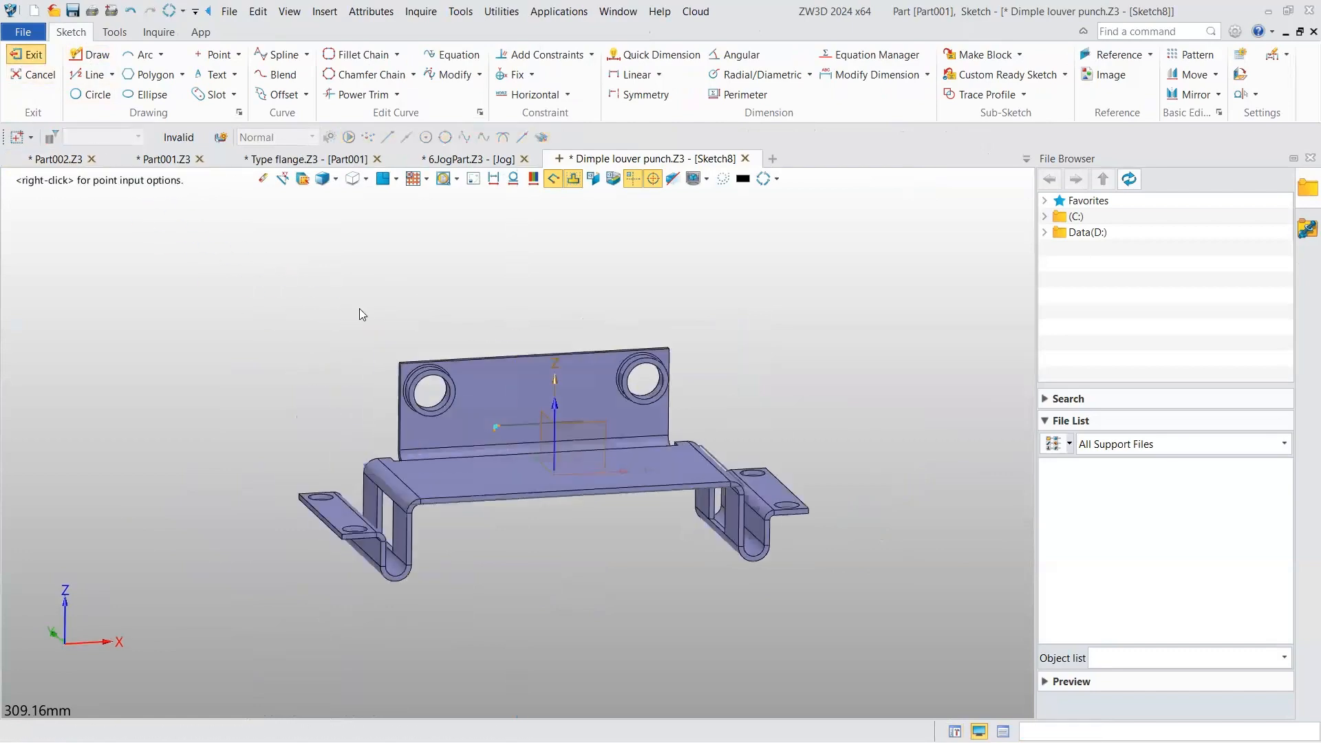
- Start a Louver on the upright flange's front face with the sketched horizontal line as its profile
{"action": "scroll", "coordinate": [641, 414], "scroll_direction": "up", "scroll_amount": 5}
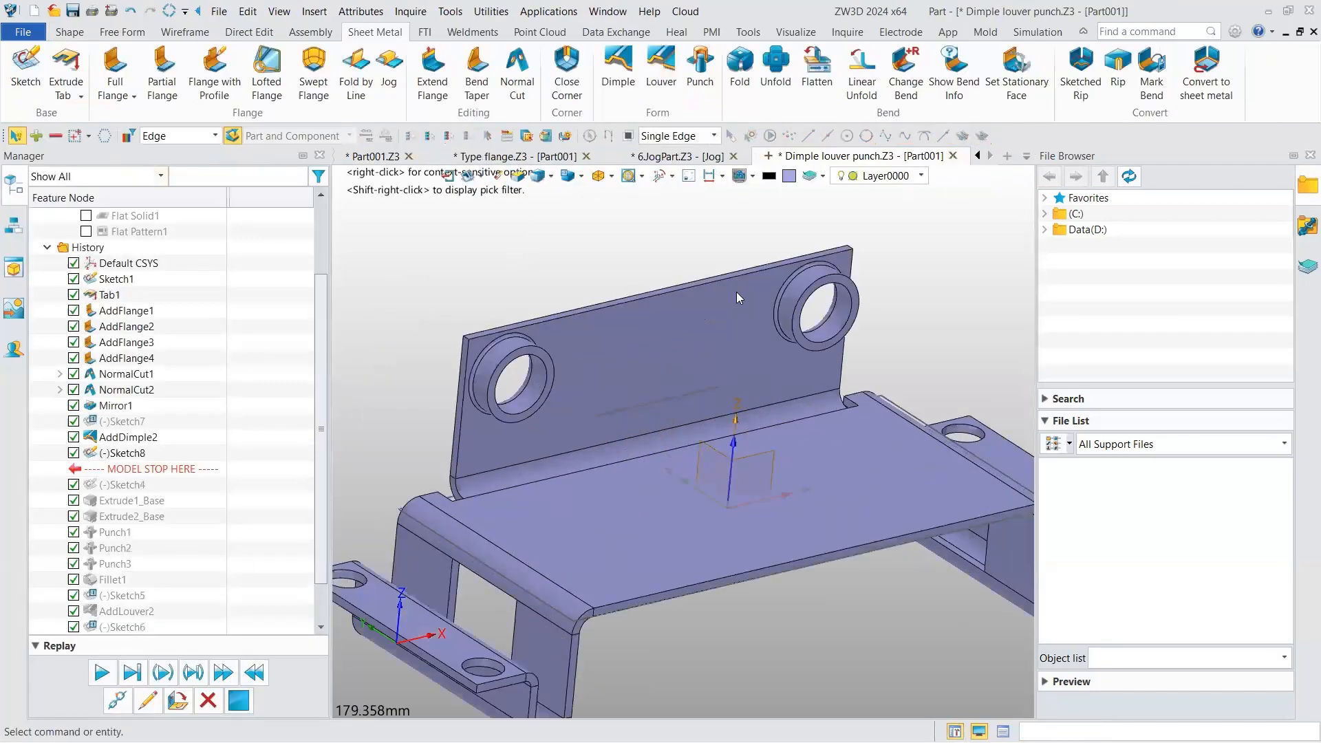
{"action": "left_click", "coordinate": [661, 69]}
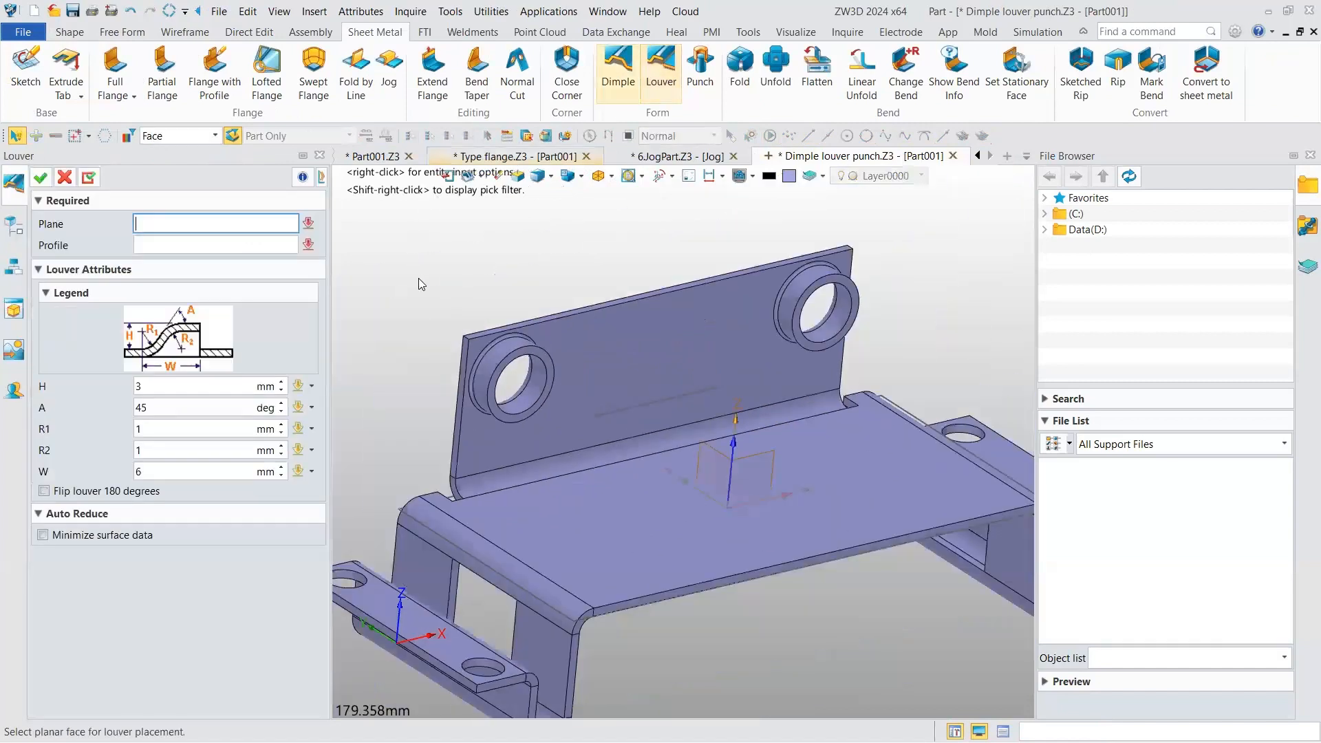
{"action": "left_click", "coordinate": [635, 364]}
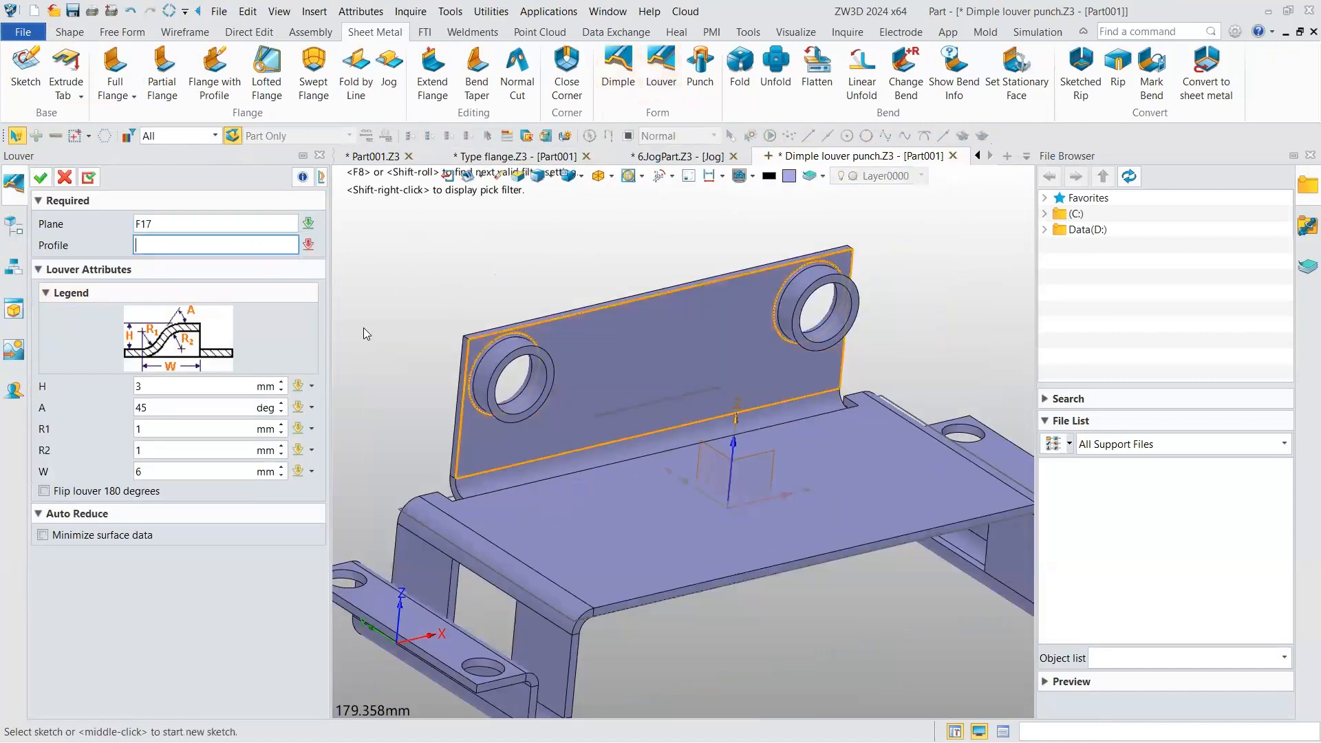
{"action": "left_click", "coordinate": [117, 270]}
{"action": "left_click", "coordinate": [117, 269]}
{"action": "left_click", "coordinate": [684, 407]}
{"action": "middle_click_drag", "start_coordinate": [676, 401], "coordinate": [648, 396]}
{"action": "scroll", "coordinate": [649, 396], "scroll_direction": "up", "scroll_amount": 2}
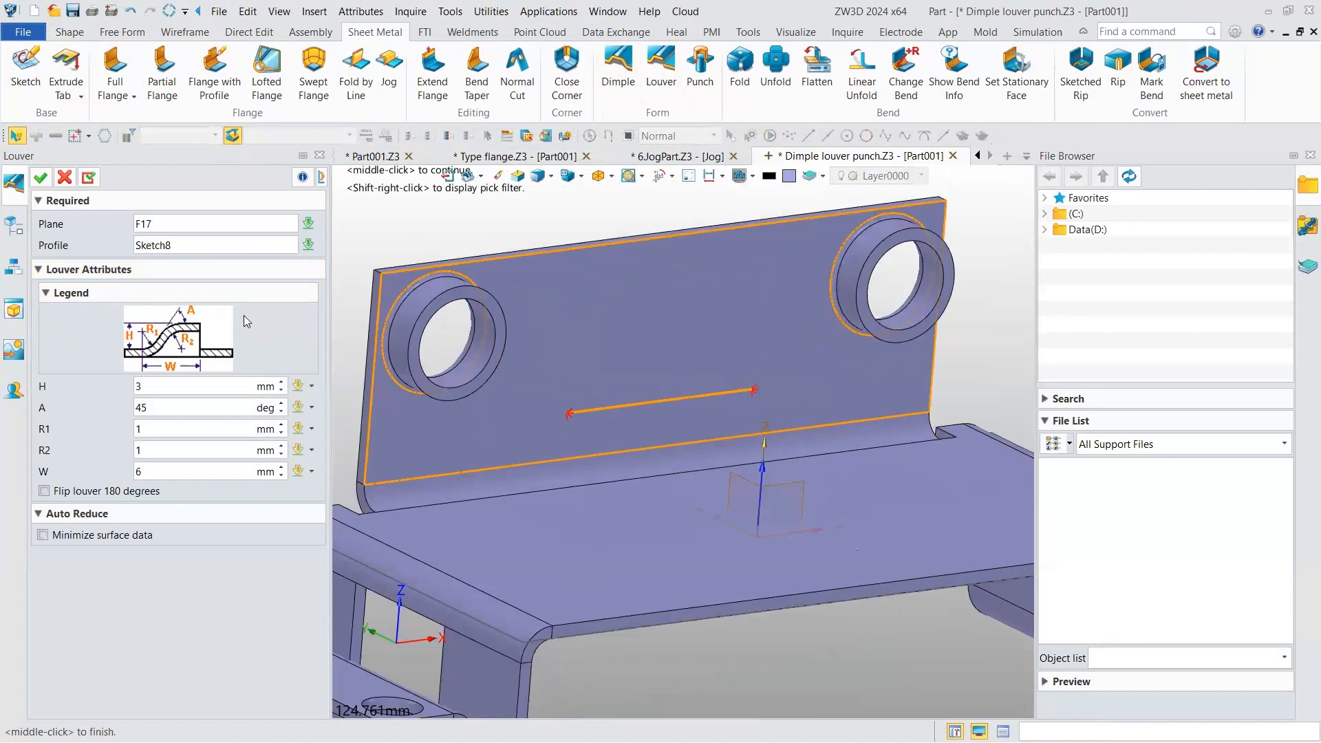
- Preview the louver at heights H of 7 mm and 4 mm, and set H to 2 mm
{"action": "left_click", "coordinate": [165, 285]}
{"action": "left_click", "coordinate": [165, 286]}
{"action": "left_click", "coordinate": [230, 386]}
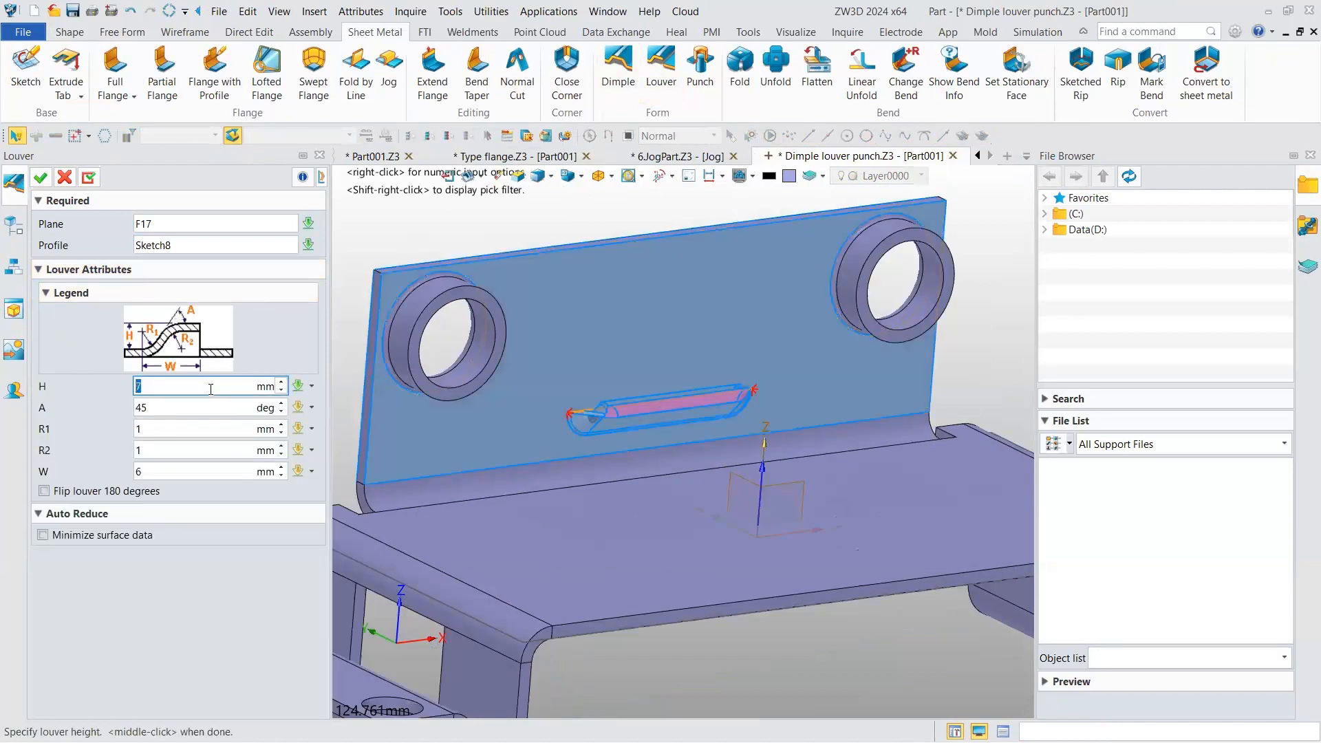
{"action": "type", "text": "3"}
{"action": "scroll", "coordinate": [211, 389], "scroll_direction": "up", "scroll_amount": 1}
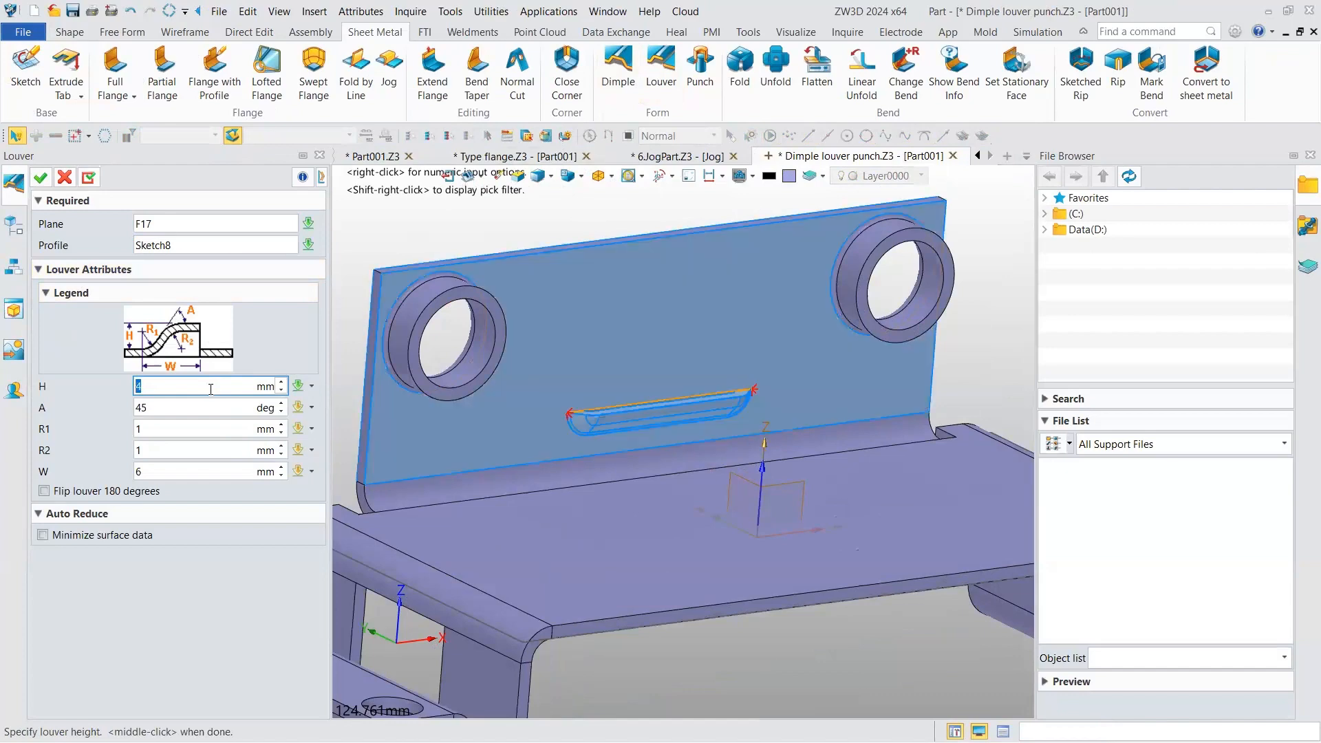
{"action": "scroll", "coordinate": [642, 417], "scroll_direction": "up", "scroll_amount": 5}
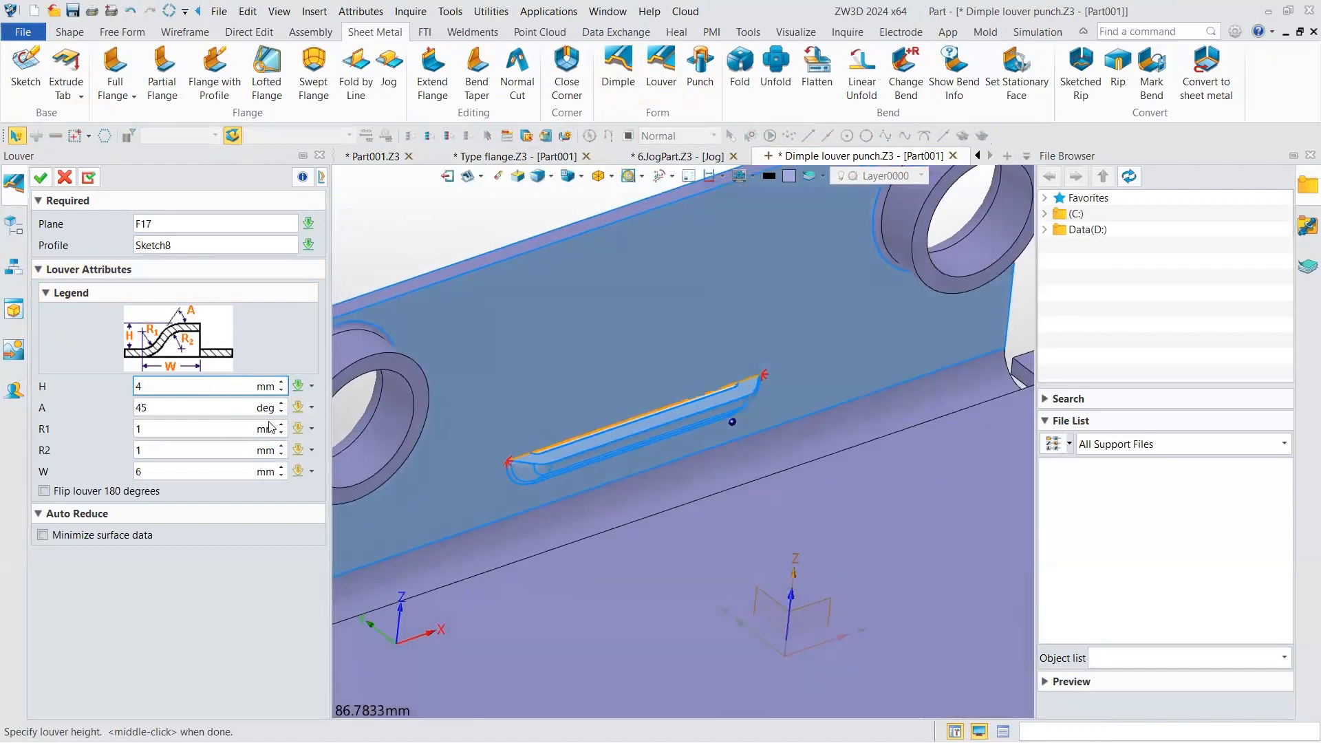
{"action": "scroll", "coordinate": [168, 391], "scroll_direction": "down", "scroll_amount": 4}
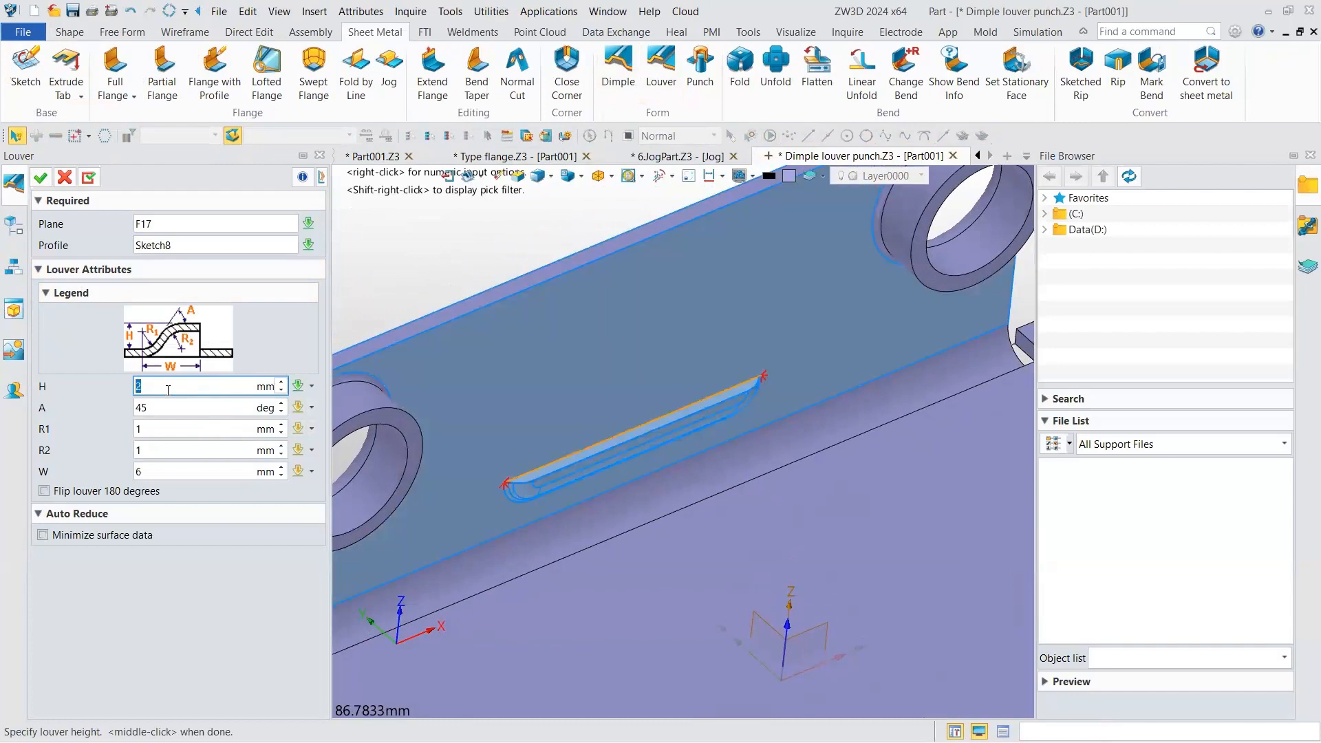
- Try louver heights of 6 mm and 3 mm, then set the height H back to 2 mm
{"action": "scroll", "coordinate": [168, 390], "scroll_direction": "up", "scroll_amount": 4}
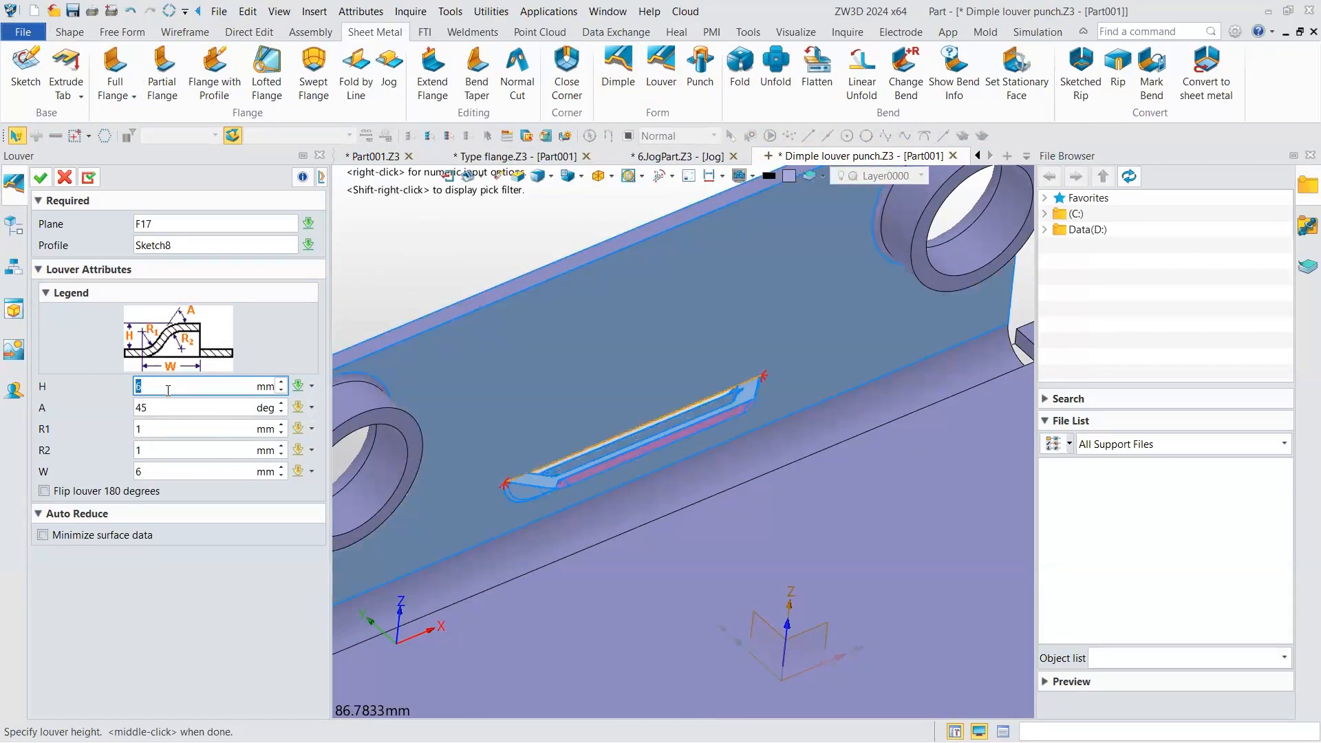
{"action": "scroll", "coordinate": [168, 390], "scroll_direction": "down", "scroll_amount": 3}
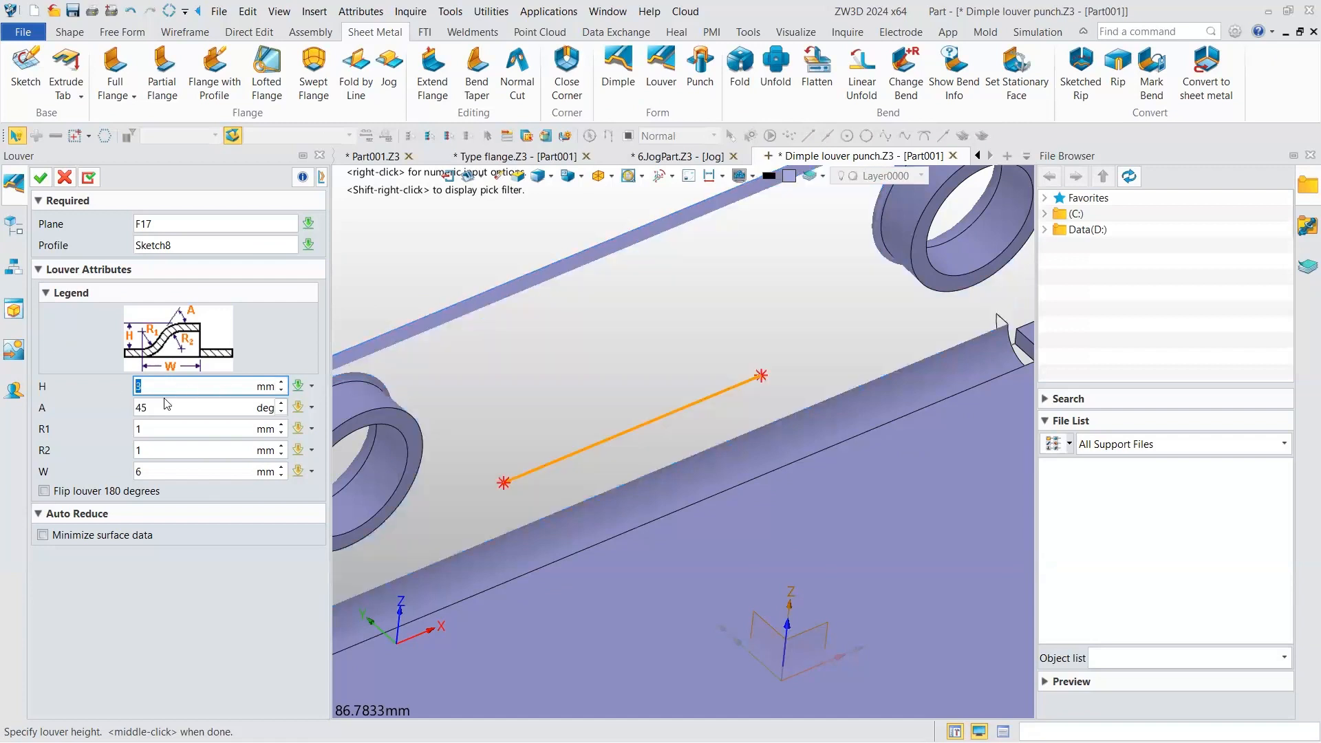
{"action": "type", "text": "2"}
{"action": "right_click_drag", "start_coordinate": [496, 426], "coordinate": [507, 411]}
{"action": "middle_click_drag", "start_coordinate": [508, 314], "coordinate": [517, 200]}
{"action": "scroll", "coordinate": [518, 199], "scroll_direction": "up", "scroll_amount": 1}
- Set the louver angle A to 48 deg and try a 3 mm R1 radius before restoring 1 mm
{"action": "left_click", "coordinate": [214, 401]}
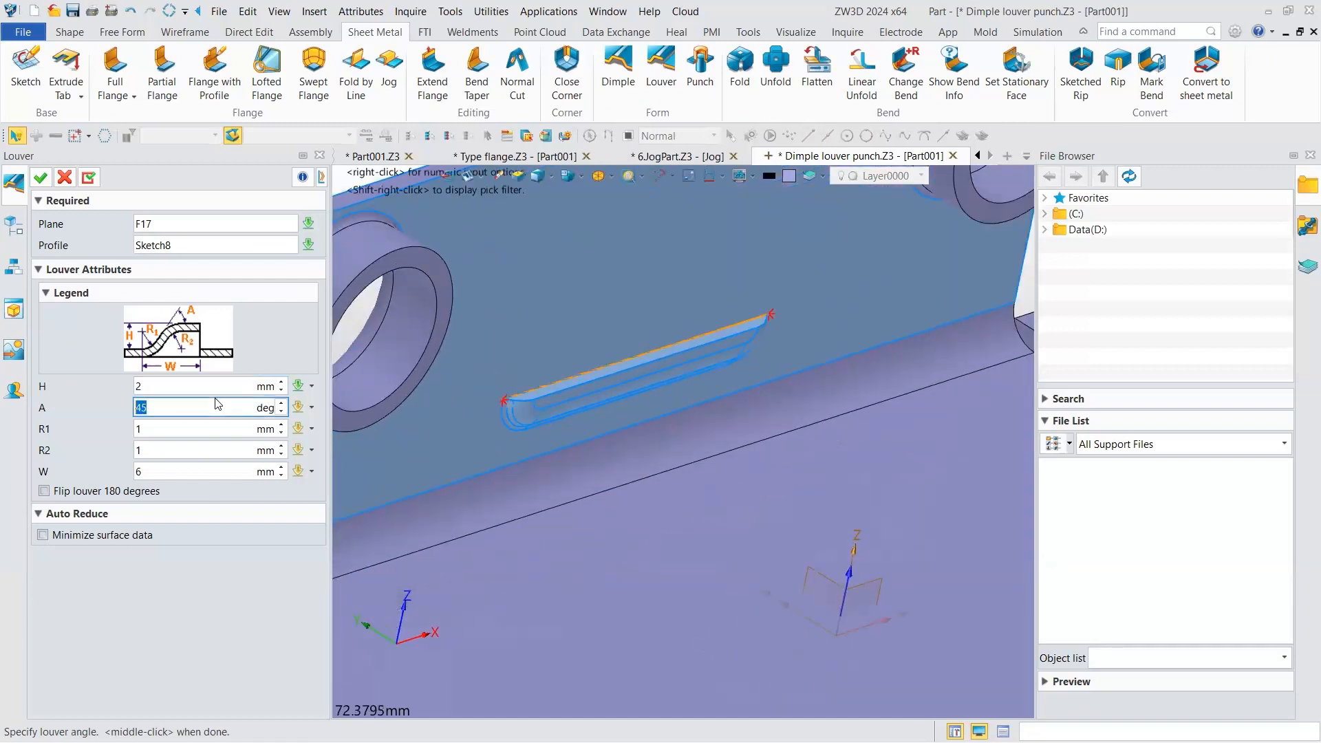
{"action": "left_click", "coordinate": [191, 433]}
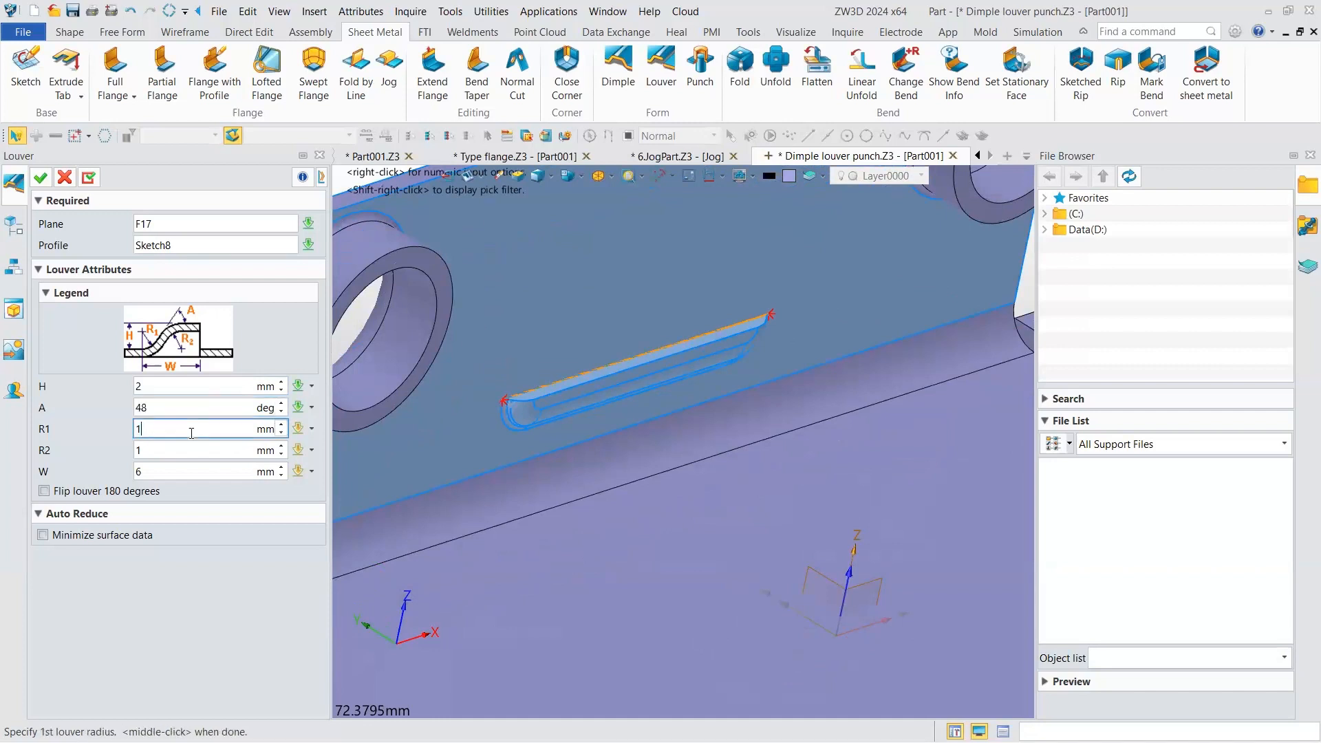
{"action": "type", "text": "3"}
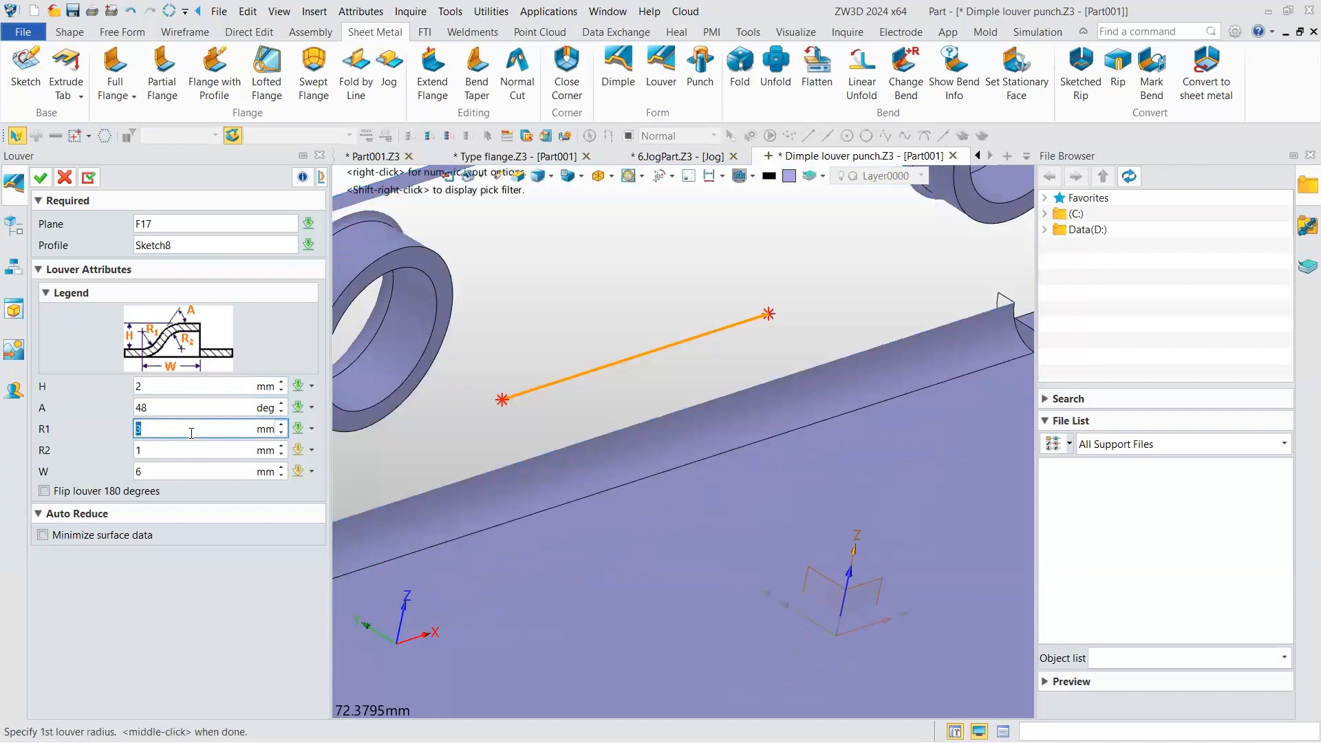
{"action": "scroll", "coordinate": [191, 433], "scroll_direction": "down", "scroll_amount": 3}
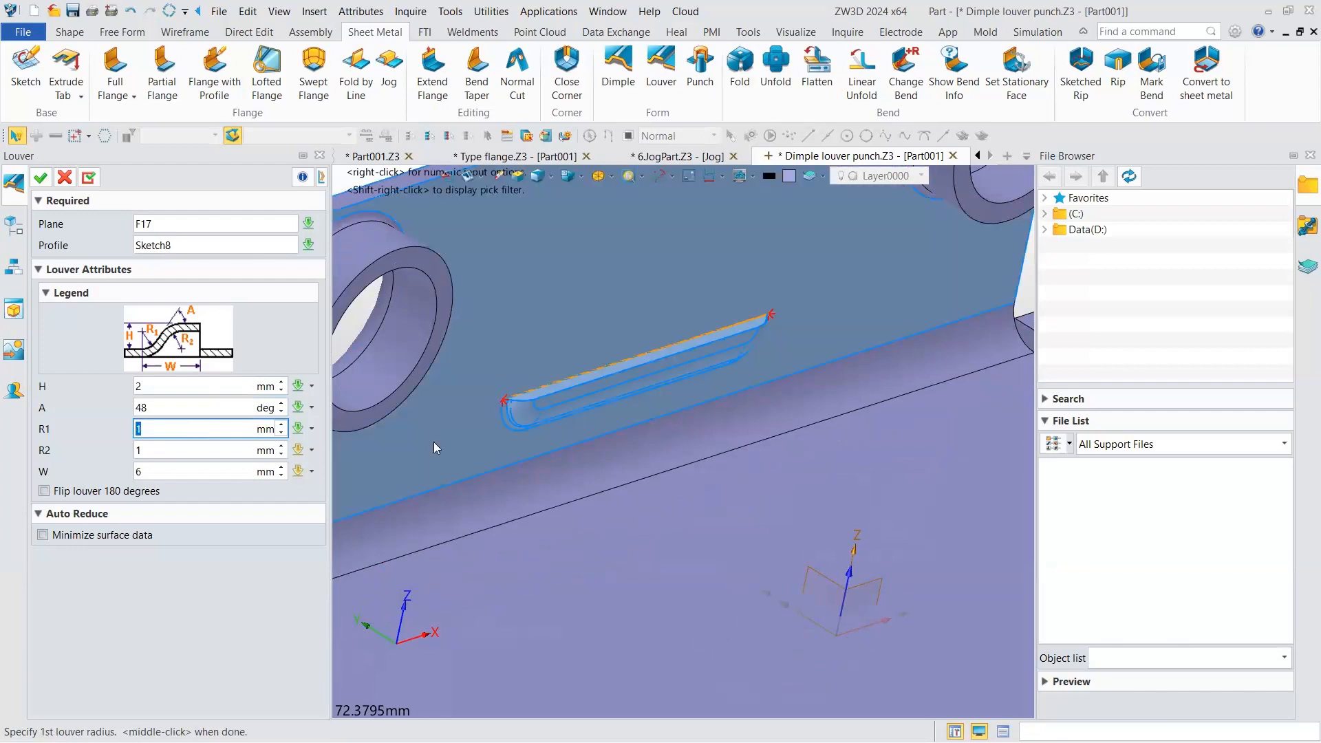
{"action": "mouse_move", "coordinate": [497, 413]}
{"action": "right_mouse_down"}
{"action": "mouse_move", "coordinate": [517, 381]}
{"action": "mouse_move", "coordinate": [511, 422]}
{"action": "mouse_move", "coordinate": [508, 411]}
{"action": "right_mouse_up"}
{"action": "scroll", "coordinate": [507, 410], "scroll_direction": "up", "scroll_amount": 5}
- Try flipping the louver 180 degrees, then create the louver in its original unflipped direction
{"action": "left_click", "coordinate": [172, 429]}
{"action": "left_click", "coordinate": [198, 450]}
{"action": "right_click_drag", "start_coordinate": [539, 484], "coordinate": [537, 490]}
{"action": "scroll", "coordinate": [537, 490], "scroll_direction": "down", "scroll_amount": 5}
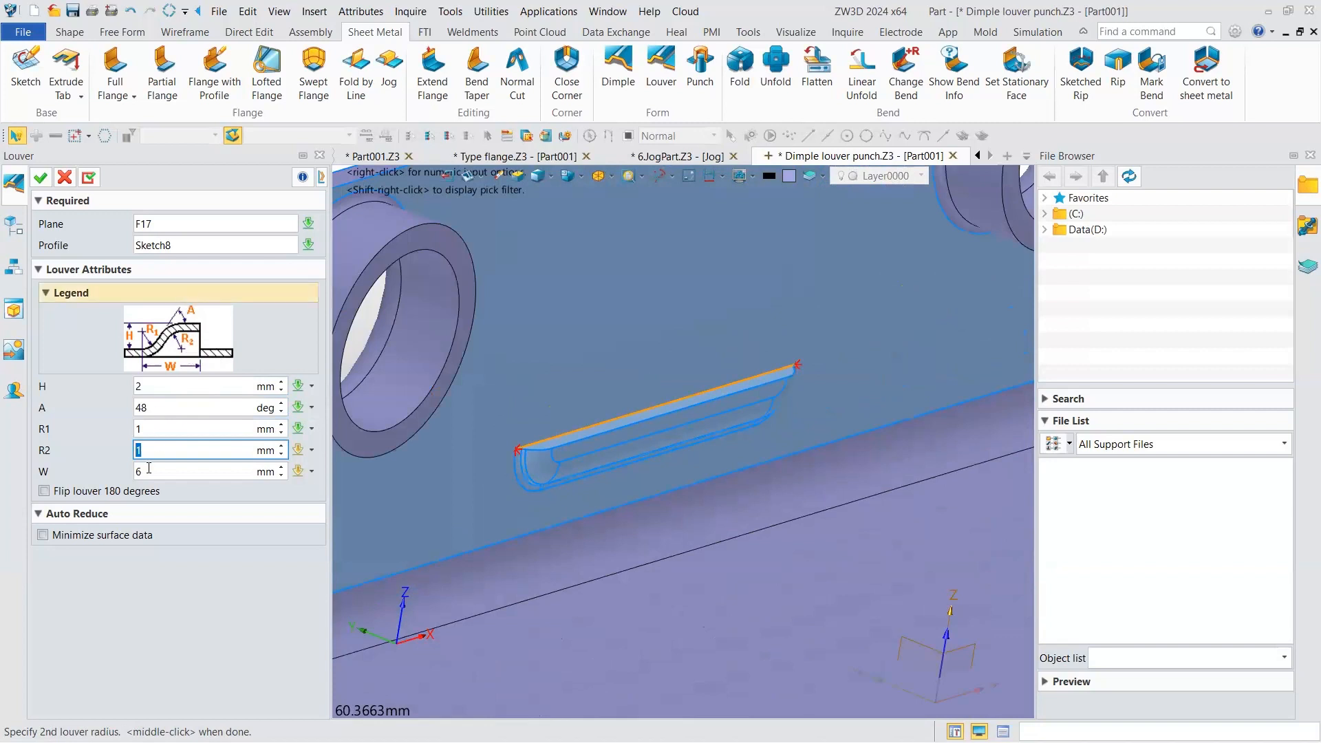
{"action": "left_click", "coordinate": [114, 493]}
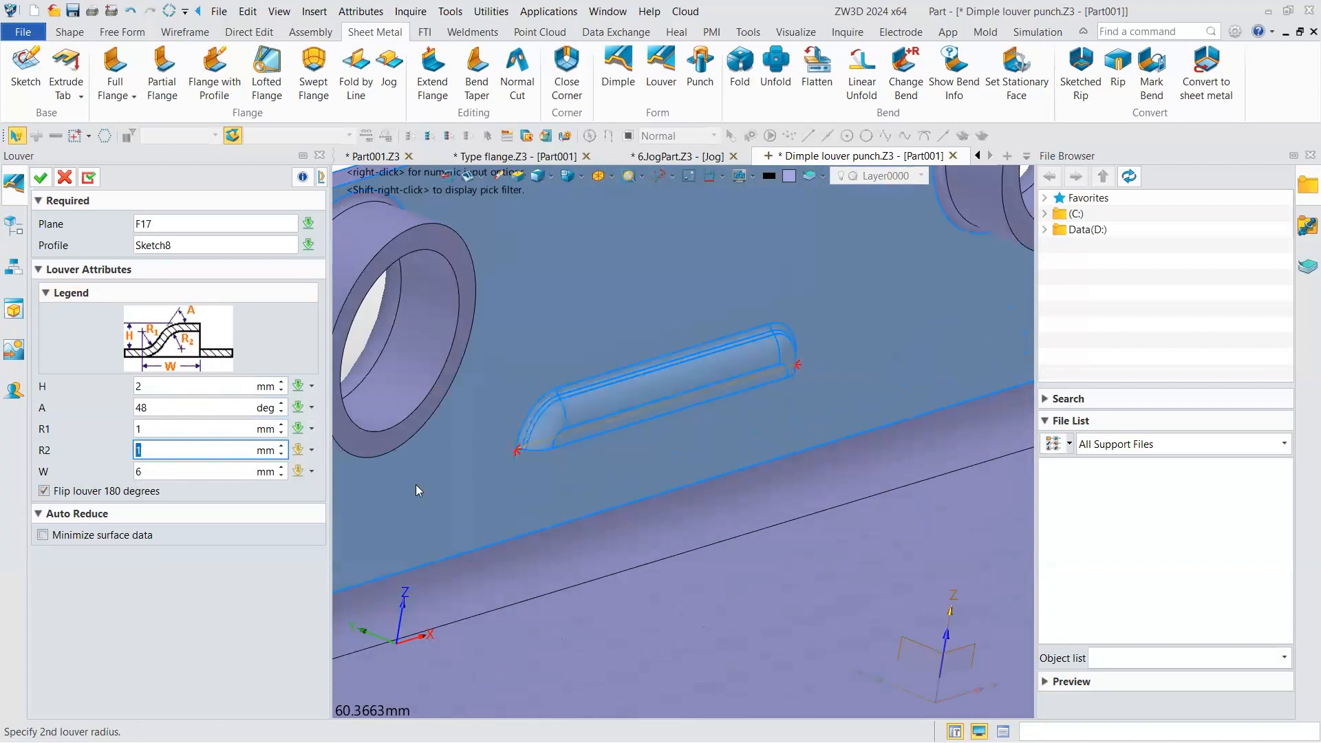
{"action": "scroll", "coordinate": [717, 411], "scroll_direction": "down", "scroll_amount": 3}
{"action": "right_click_drag", "start_coordinate": [465, 413], "coordinate": [58, 494]}
{"action": "scroll", "coordinate": [58, 494], "scroll_direction": "down", "scroll_amount": 3}
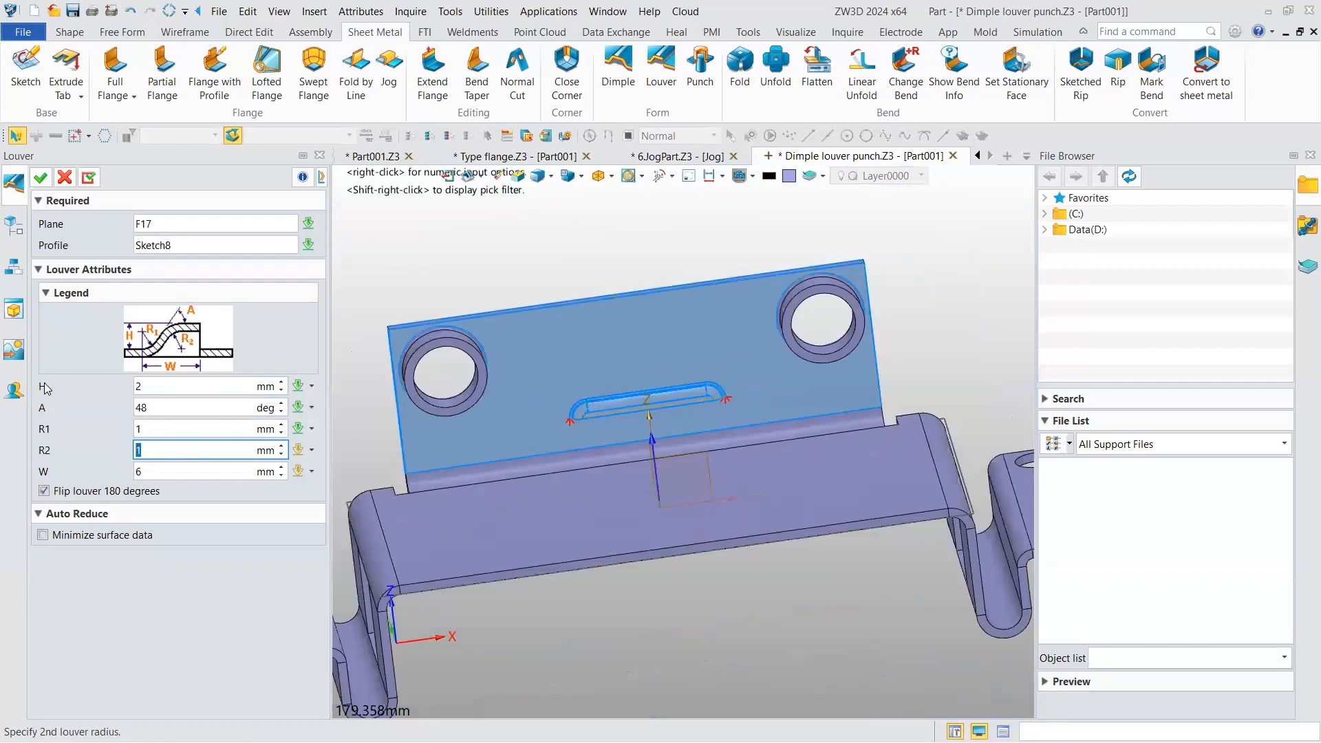
{"action": "left_click", "coordinate": [40, 177]}
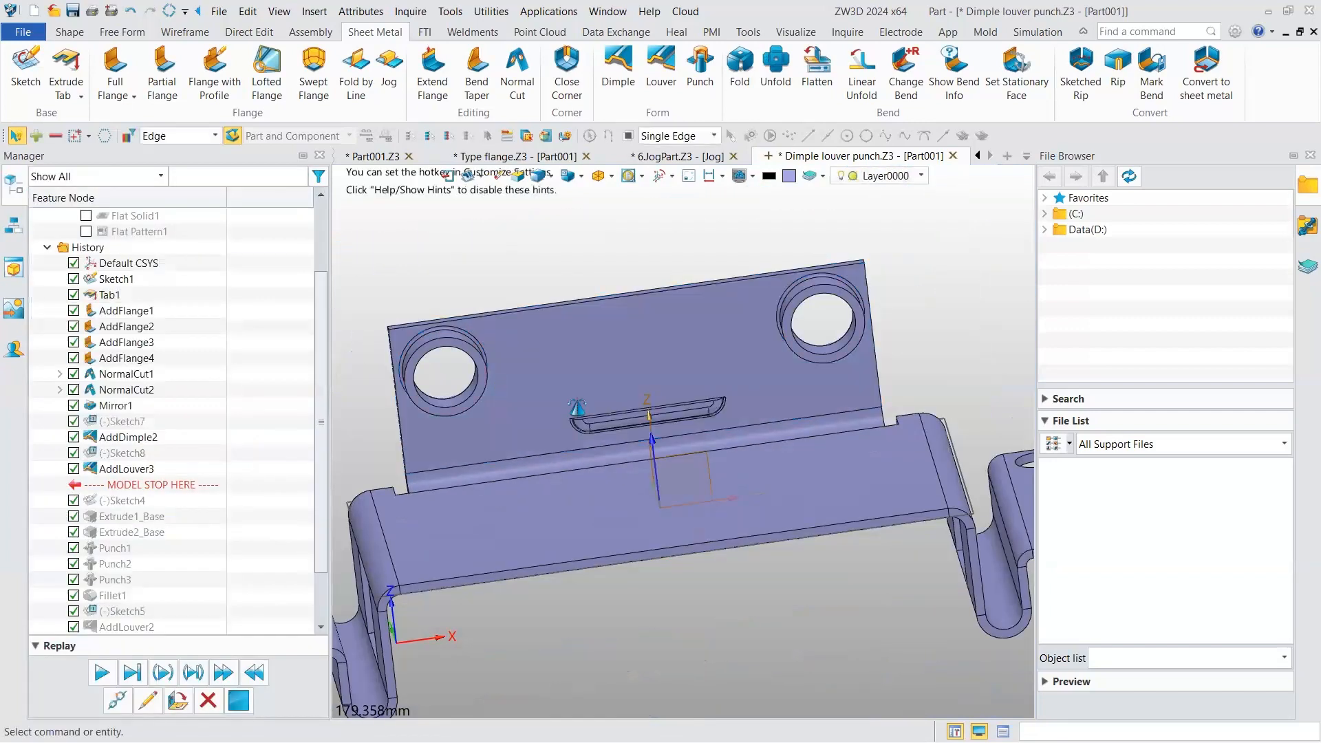
- Examine the new louver on the upright flange up close and in the context of the whole bracket
{"action": "right_click_drag", "start_coordinate": [566, 461], "coordinate": [597, 448]}
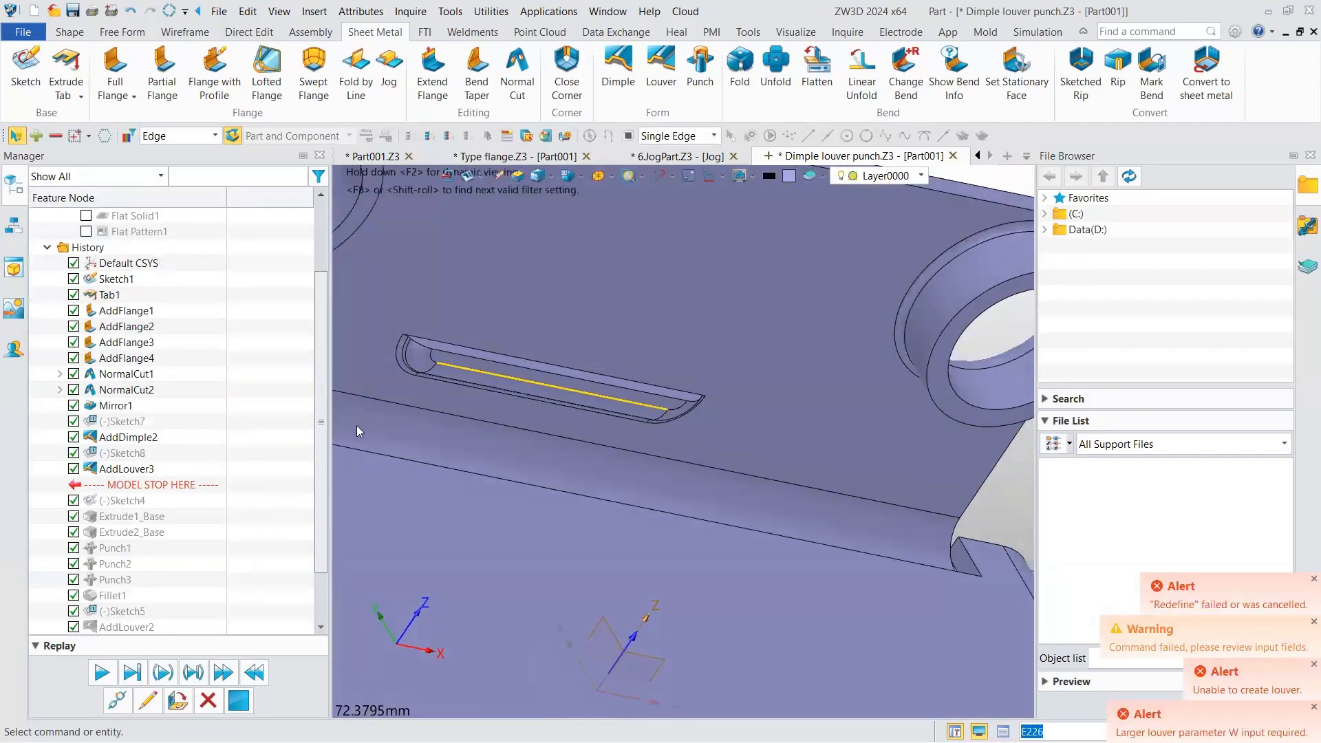
{"action": "scroll", "coordinate": [524, 364], "scroll_direction": "down", "scroll_amount": 3}
{"action": "scroll", "coordinate": [451, 654], "scroll_direction": "down", "scroll_amount": 3}
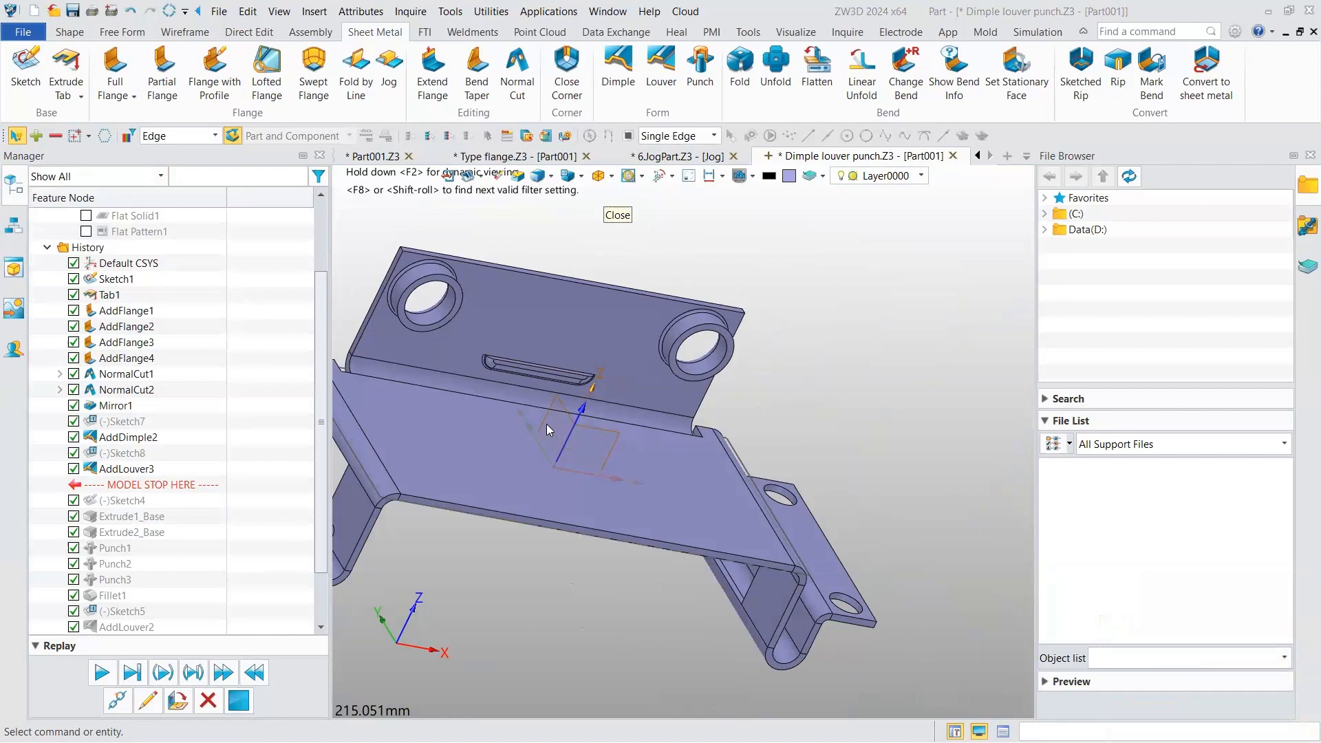
{"action": "middle_click_drag", "start_coordinate": [546, 424], "coordinate": [649, 356]}
{"action": "right_click_drag", "start_coordinate": [649, 355], "coordinate": [678, 289]}
{"action": "right_click_drag", "start_coordinate": [777, 76], "coordinate": [689, 63]}
{"action": "right_click_drag", "start_coordinate": [577, 404], "coordinate": [559, 330]}
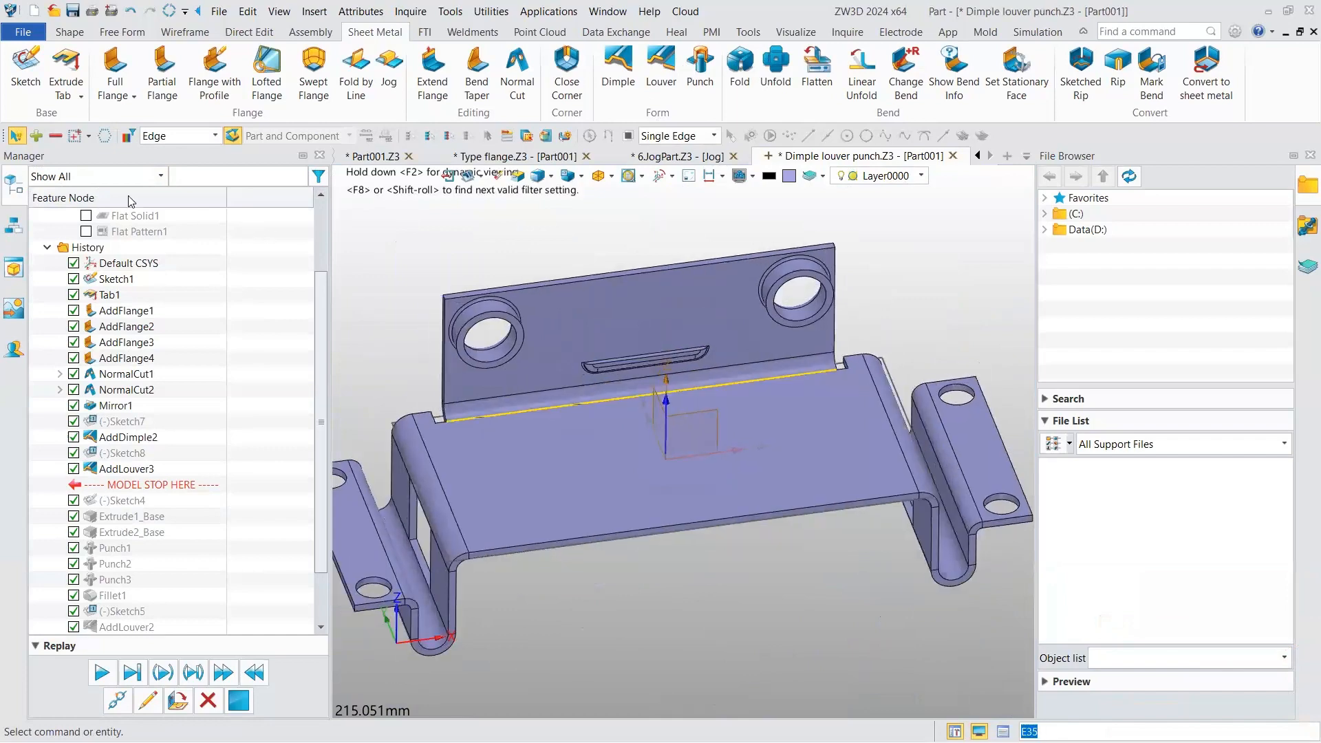
- Create a new sketch on the flat top face of the bracket
{"action": "left_click", "coordinate": [700, 69]}
{"action": "left_click", "coordinate": [64, 184]}
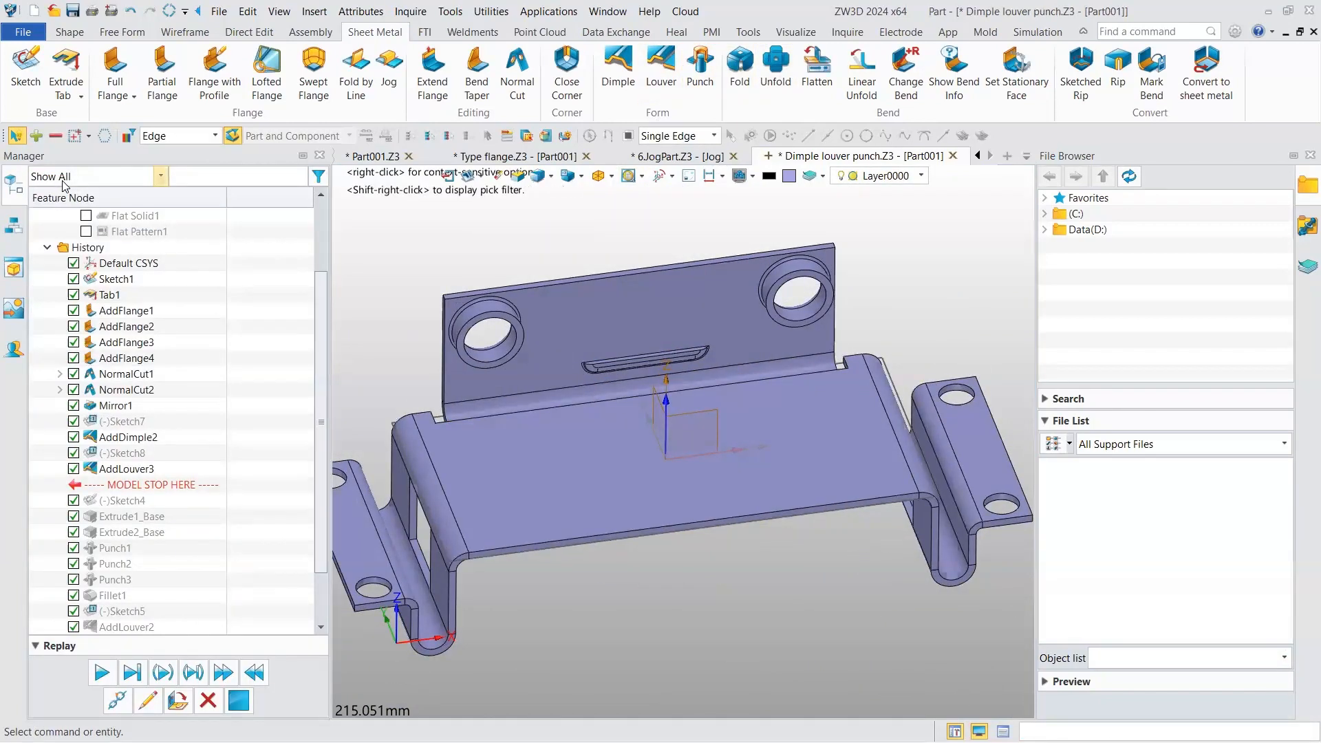
{"action": "left_click", "coordinate": [71, 32]}
{"action": "left_click", "coordinate": [25, 69]}
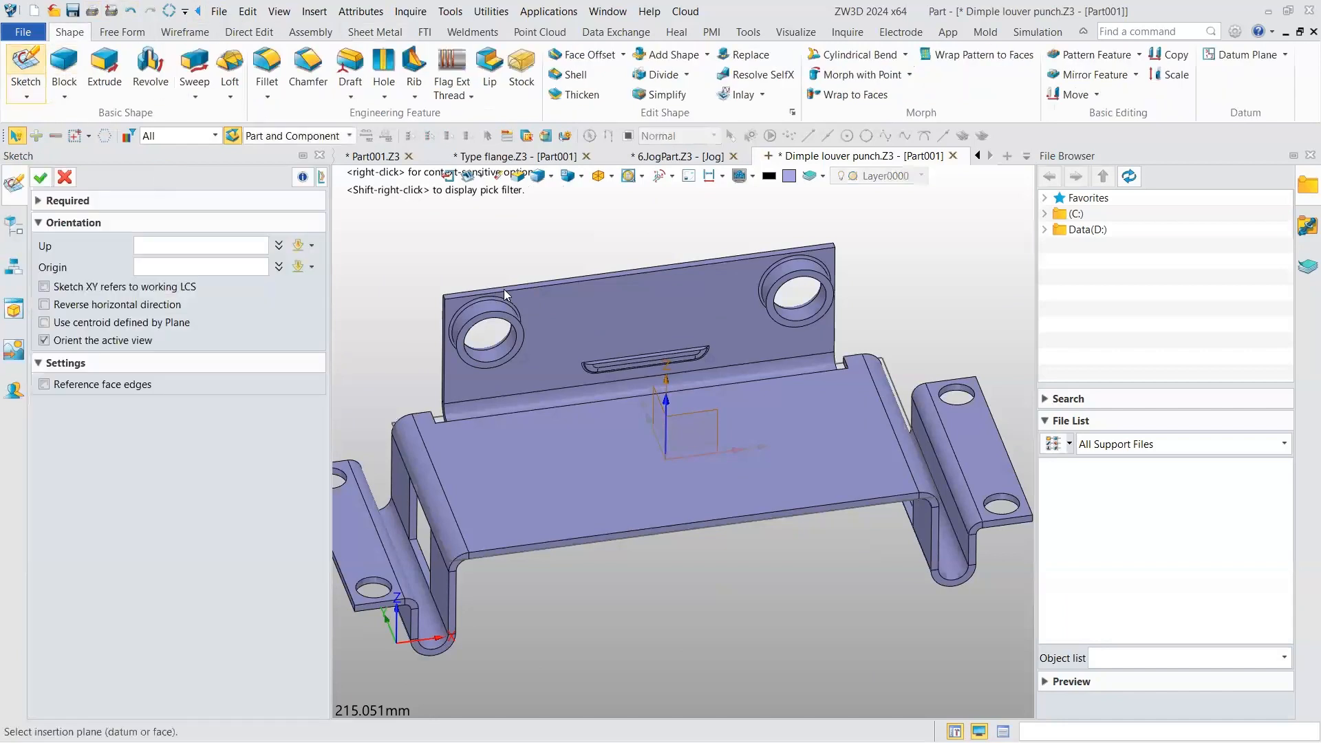
{"action": "left_click", "coordinate": [585, 463]}
{"action": "left_click", "coordinate": [39, 178]}
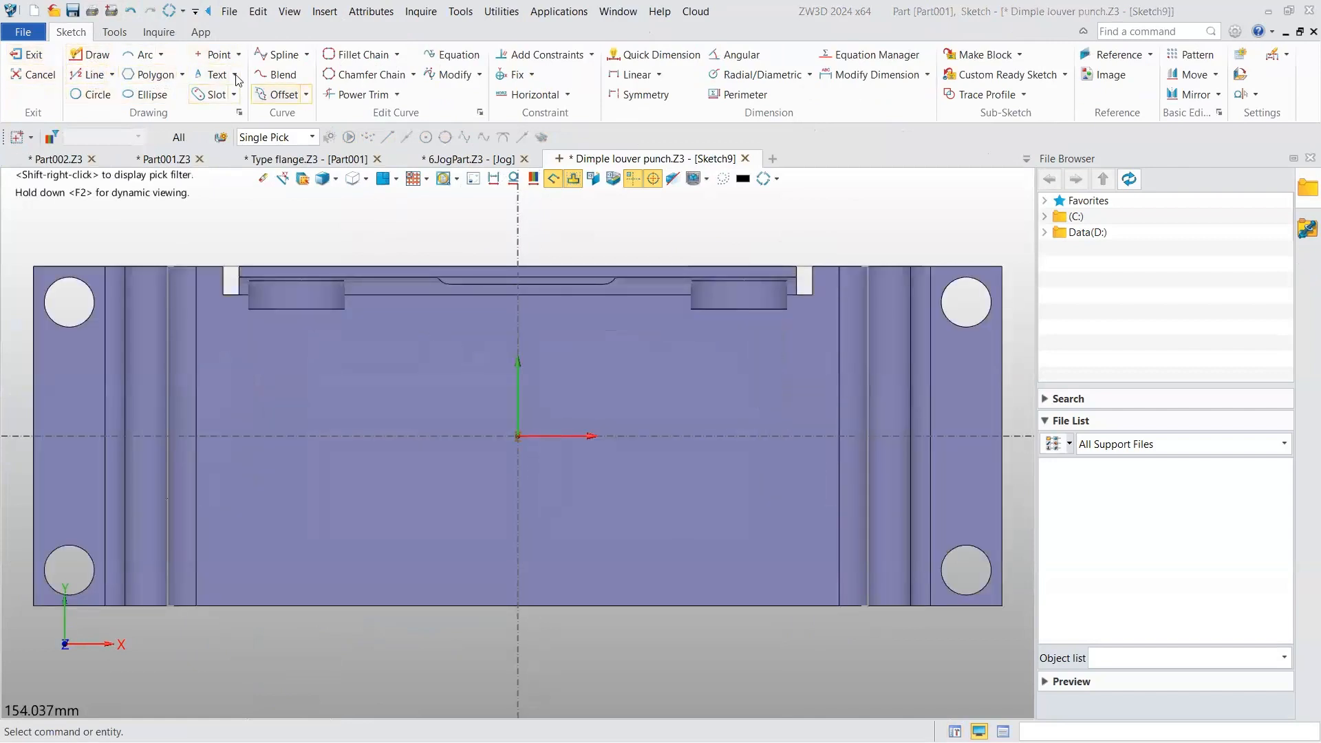
- Sketch a rectangle about 61 mm wide and 46 mm high, centred on the origin
{"action": "left_click", "coordinate": [185, 74]}
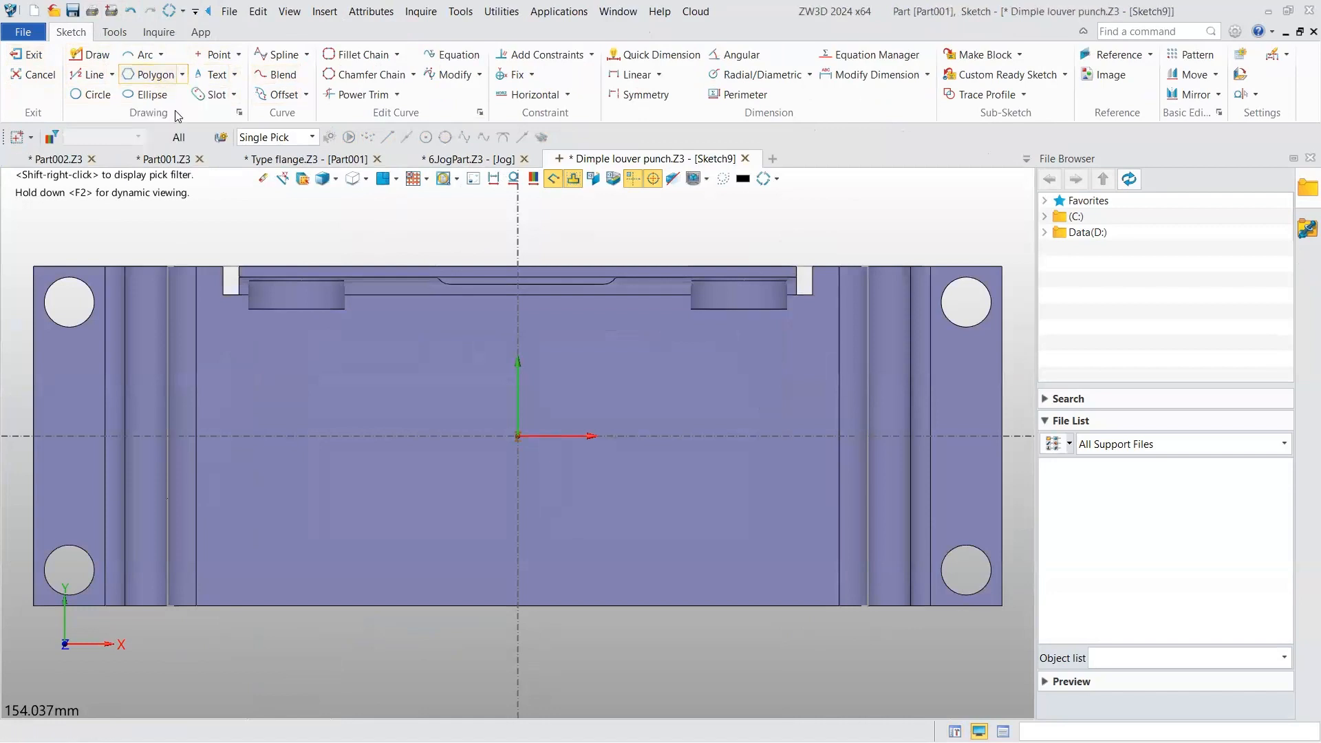
{"action": "left_click", "coordinate": [155, 94]}
{"action": "left_click", "coordinate": [493, 451]}
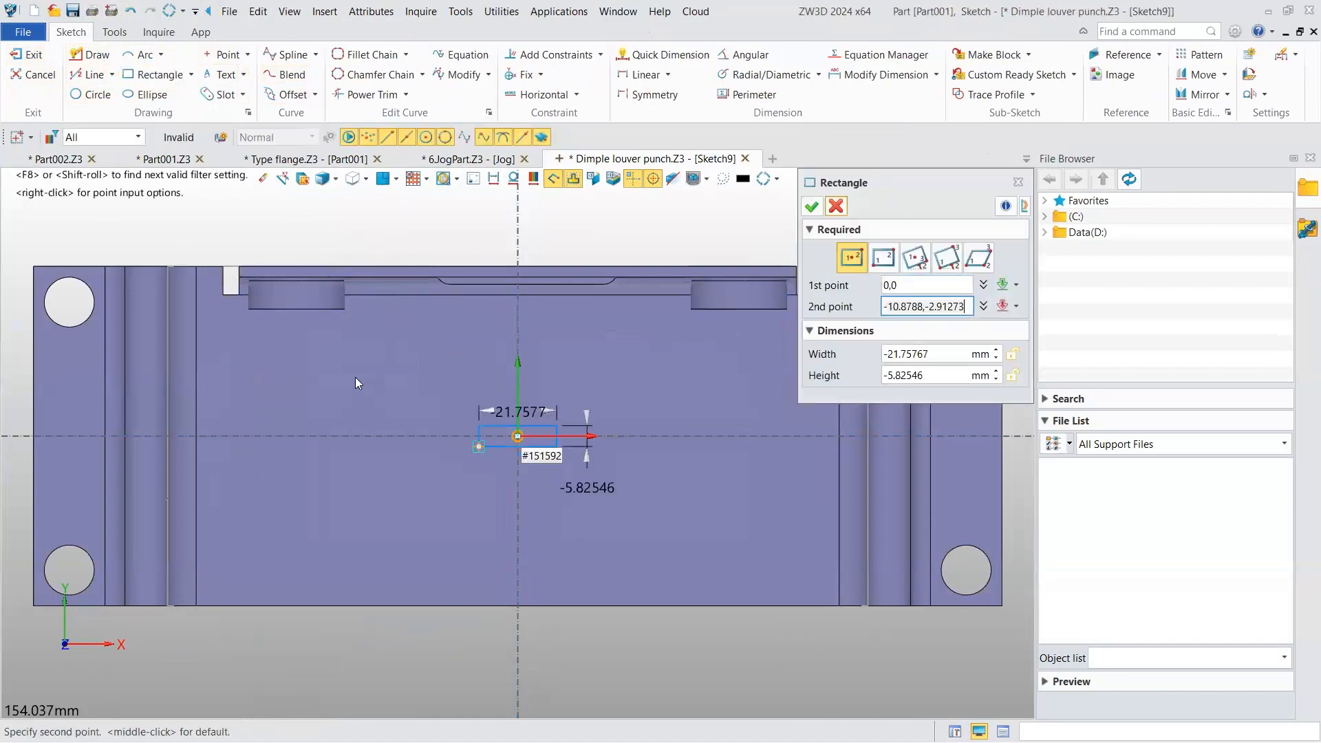
{"action": "left_click", "coordinate": [408, 355]}
{"action": "left_click", "coordinate": [812, 205]}
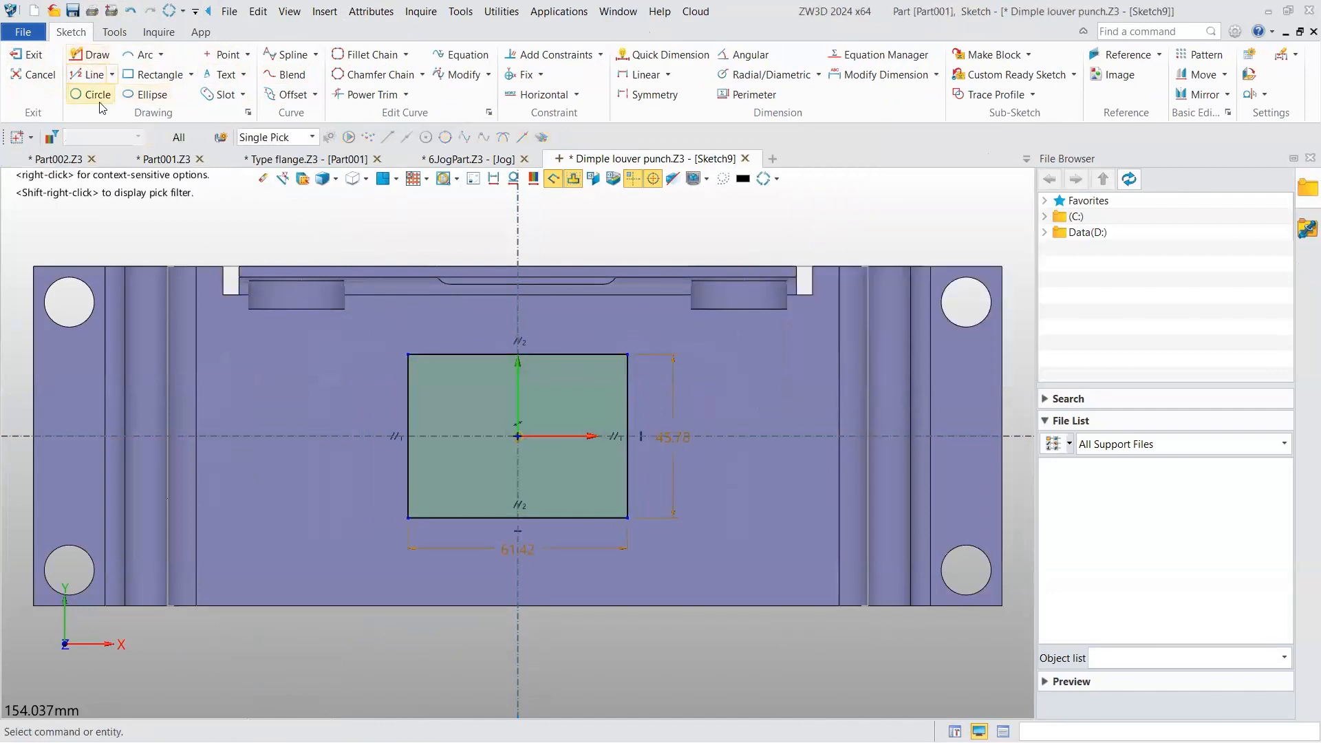
- Sketch a vertical slot of 15 mm diameter with centres about 39 mm apart, left of the rectangle
{"action": "left_click", "coordinate": [222, 97]}
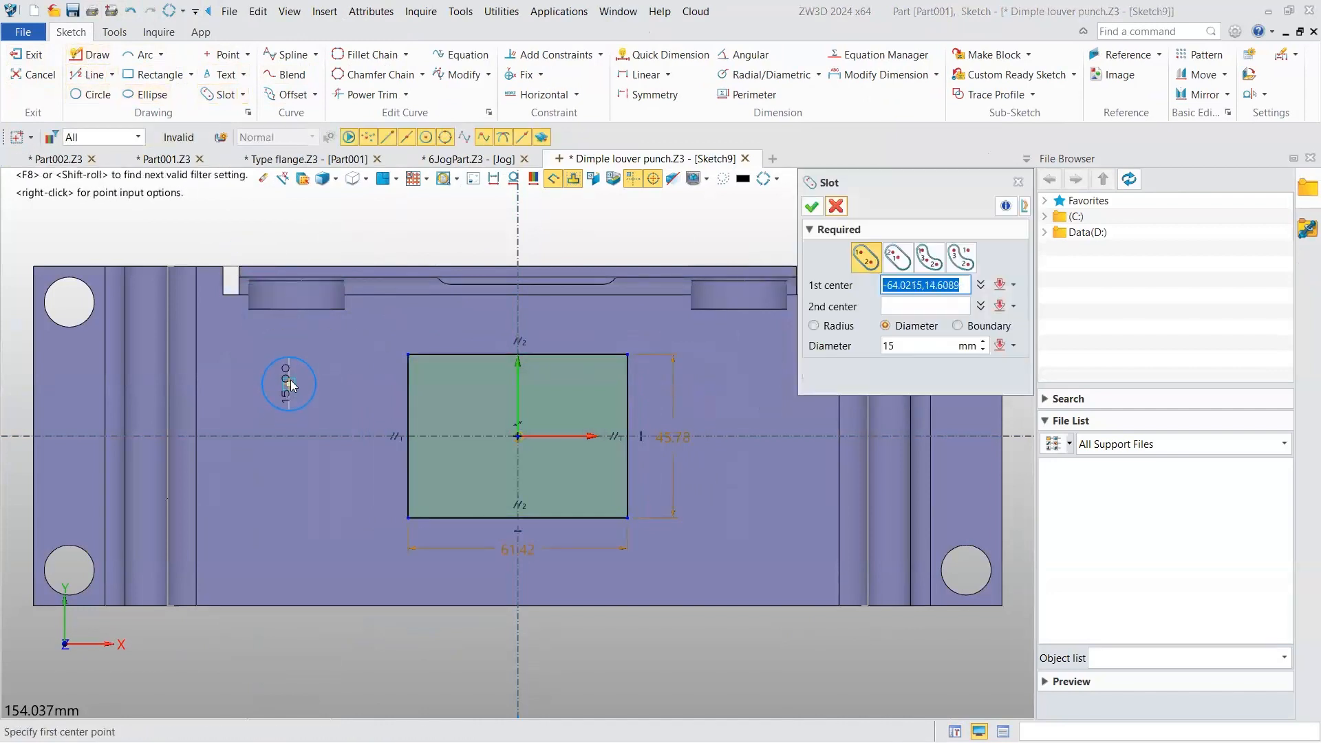
{"action": "left_click", "coordinate": [290, 380]}
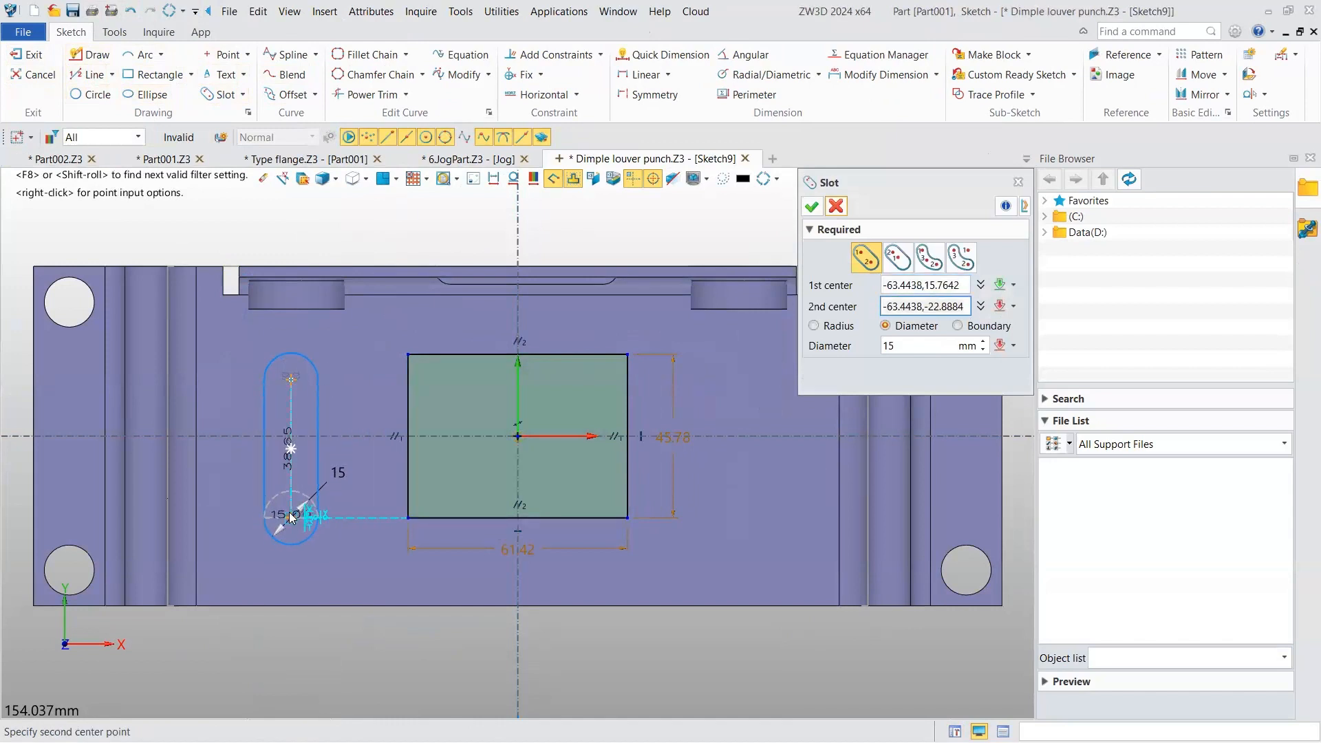
{"action": "left_click", "coordinate": [291, 517]}
{"action": "left_click", "coordinate": [811, 207]}
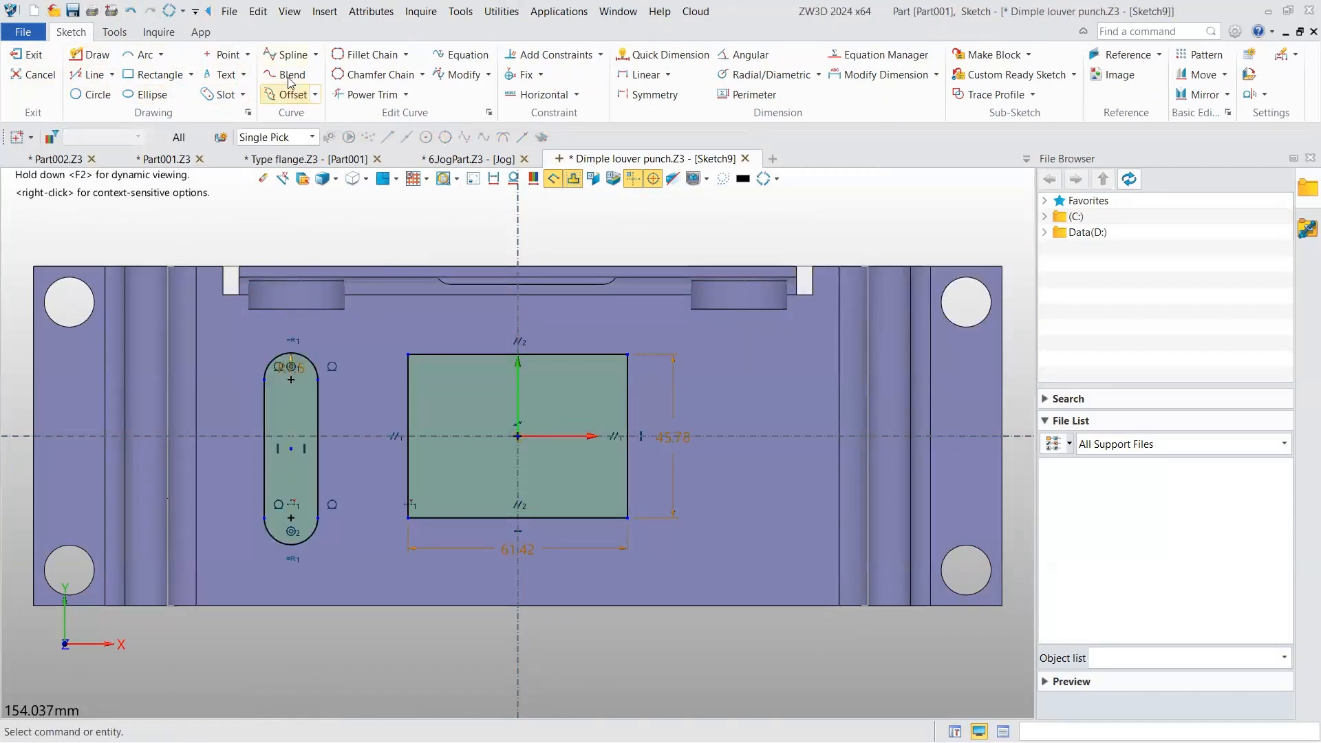
- Mirror the slot about the vertical axis to the other side of the rectangle and finish the sketch
{"action": "left_click", "coordinate": [220, 94]}
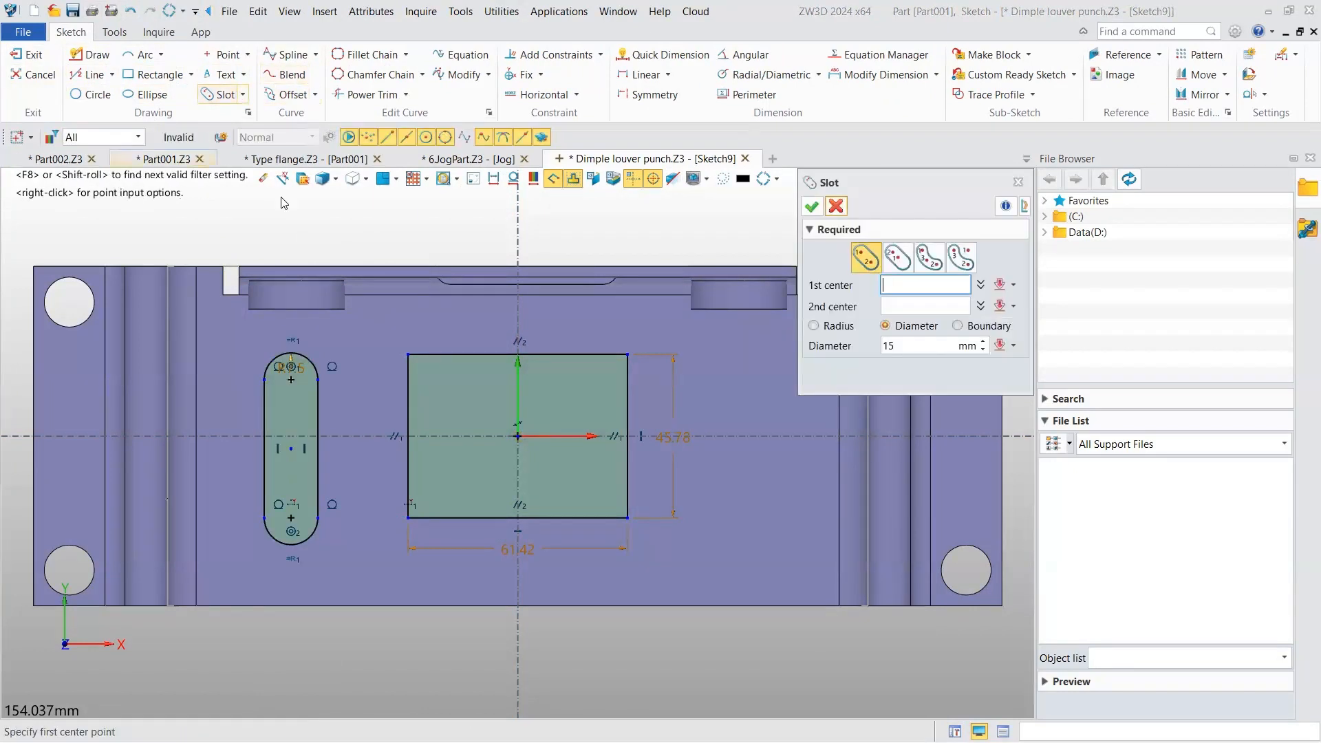
{"action": "left_click", "coordinate": [836, 207]}
{"action": "left_click", "coordinate": [1201, 95]}
{"action": "left_click", "coordinate": [282, 366]}
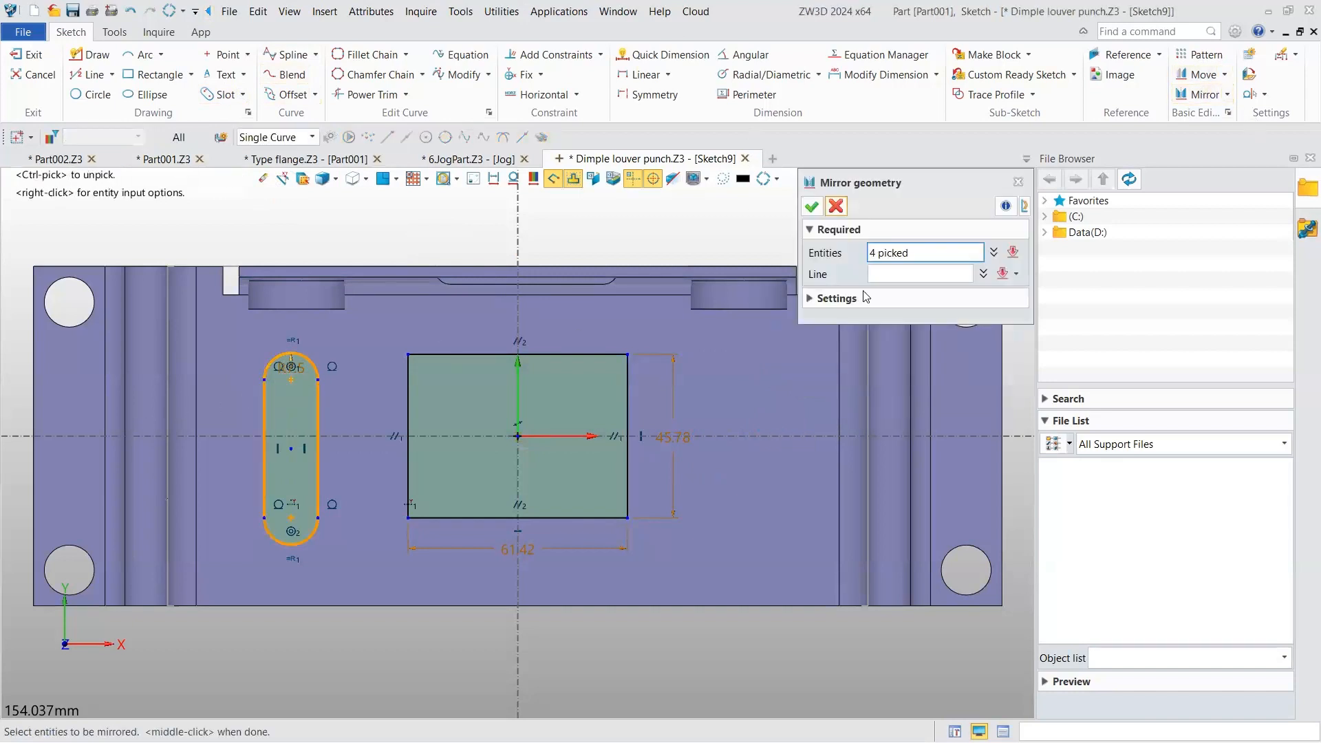
{"action": "middle_click", "coordinate": [282, 367]}
{"action": "left_click", "coordinate": [526, 372]}
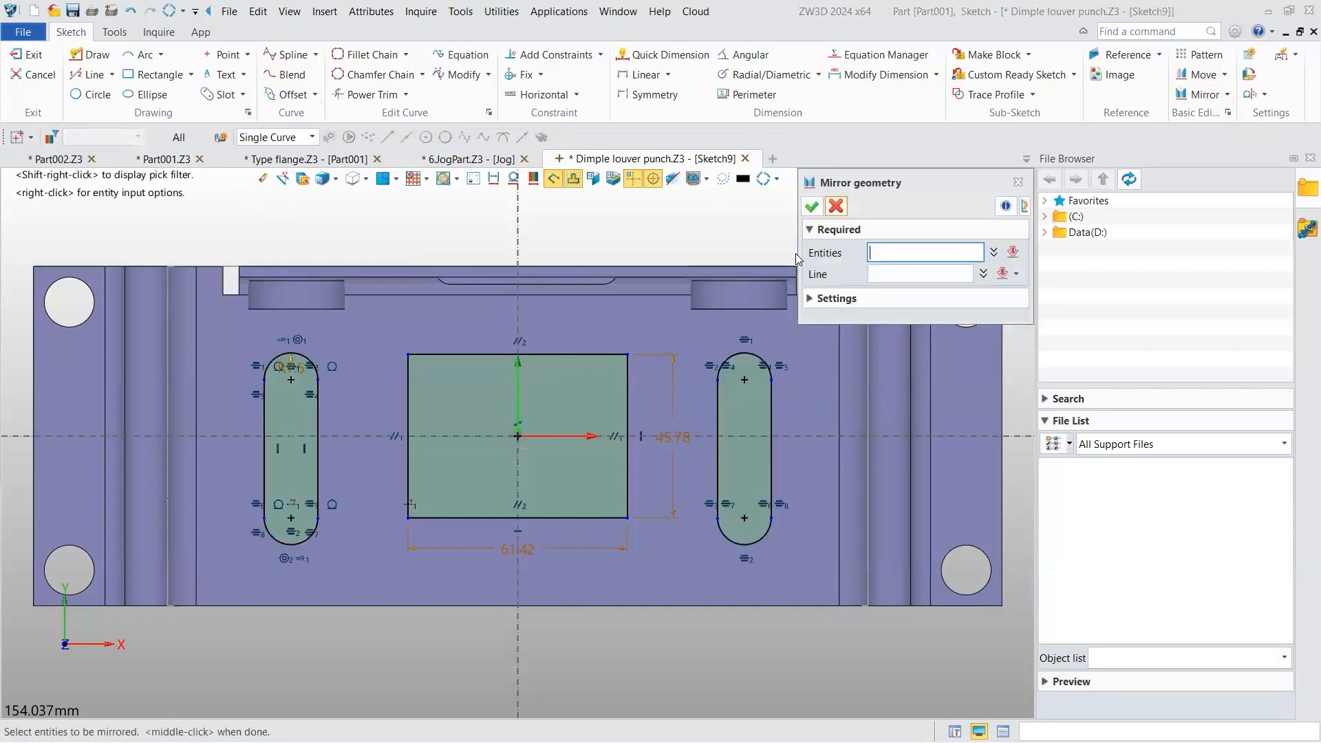
{"action": "left_click", "coordinate": [817, 212]}
{"action": "left_click", "coordinate": [19, 53]}
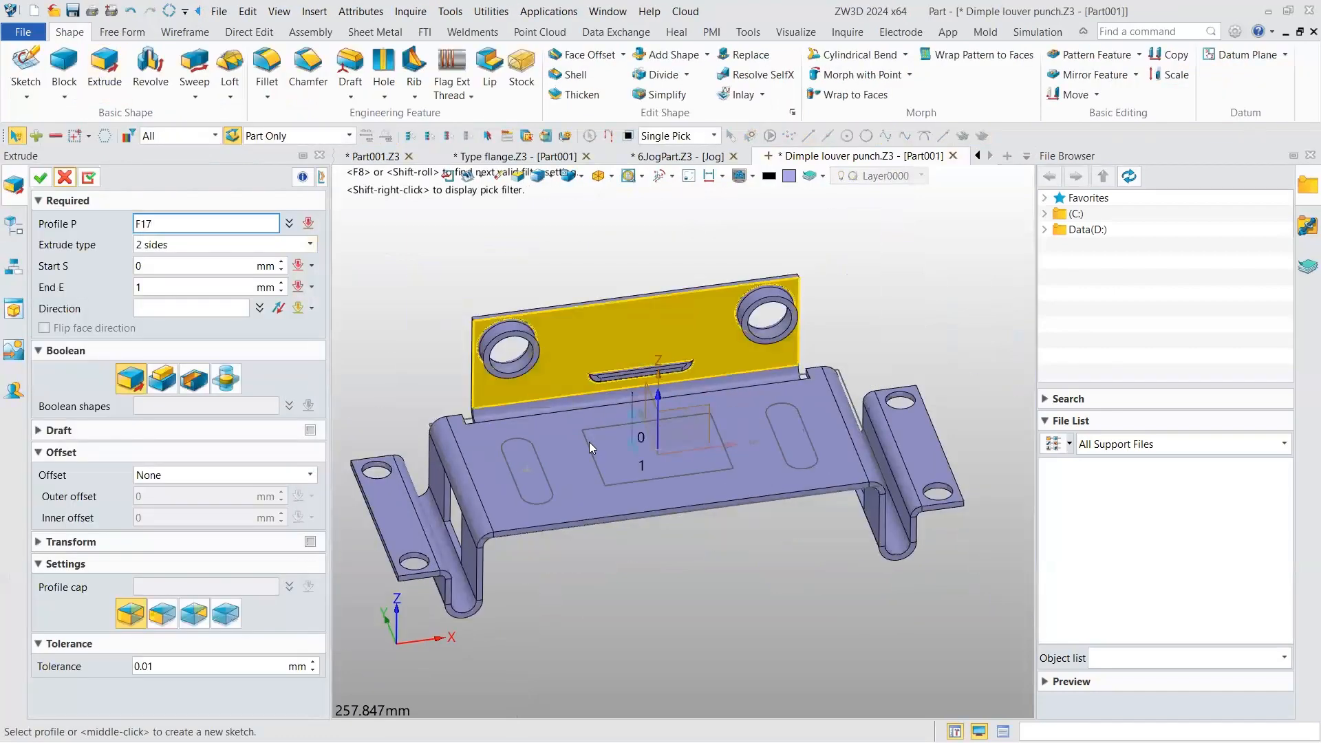
- Limit picking to curves and choose the sketched rectangle's four lines as the extrusion profile
{"action": "left_click", "coordinate": [571, 461]}
{"action": "scroll", "coordinate": [582, 450], "scroll_direction": "up", "scroll_amount": 5}
{"action": "left_click", "coordinate": [600, 440]}
{"action": "left_click", "coordinate": [197, 137]}
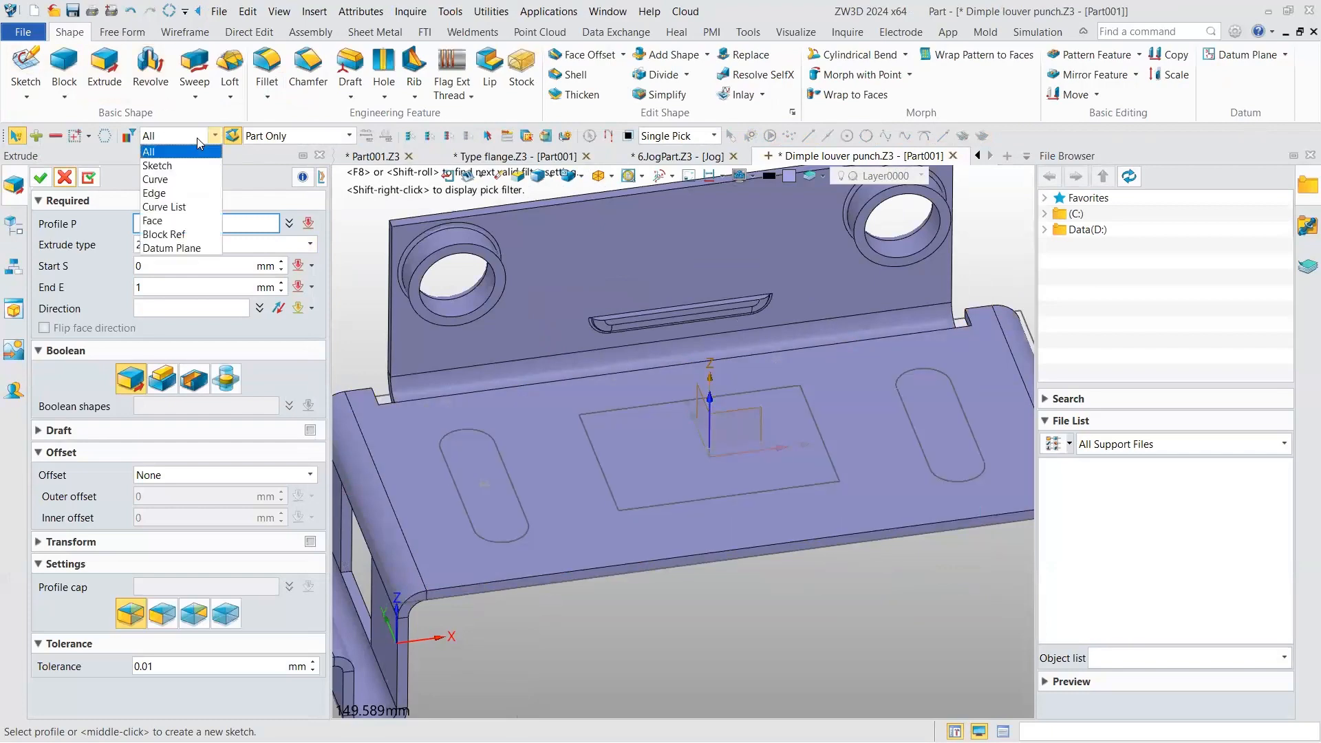
{"action": "left_click", "coordinate": [168, 180]}
{"action": "left_click", "coordinate": [637, 409]}
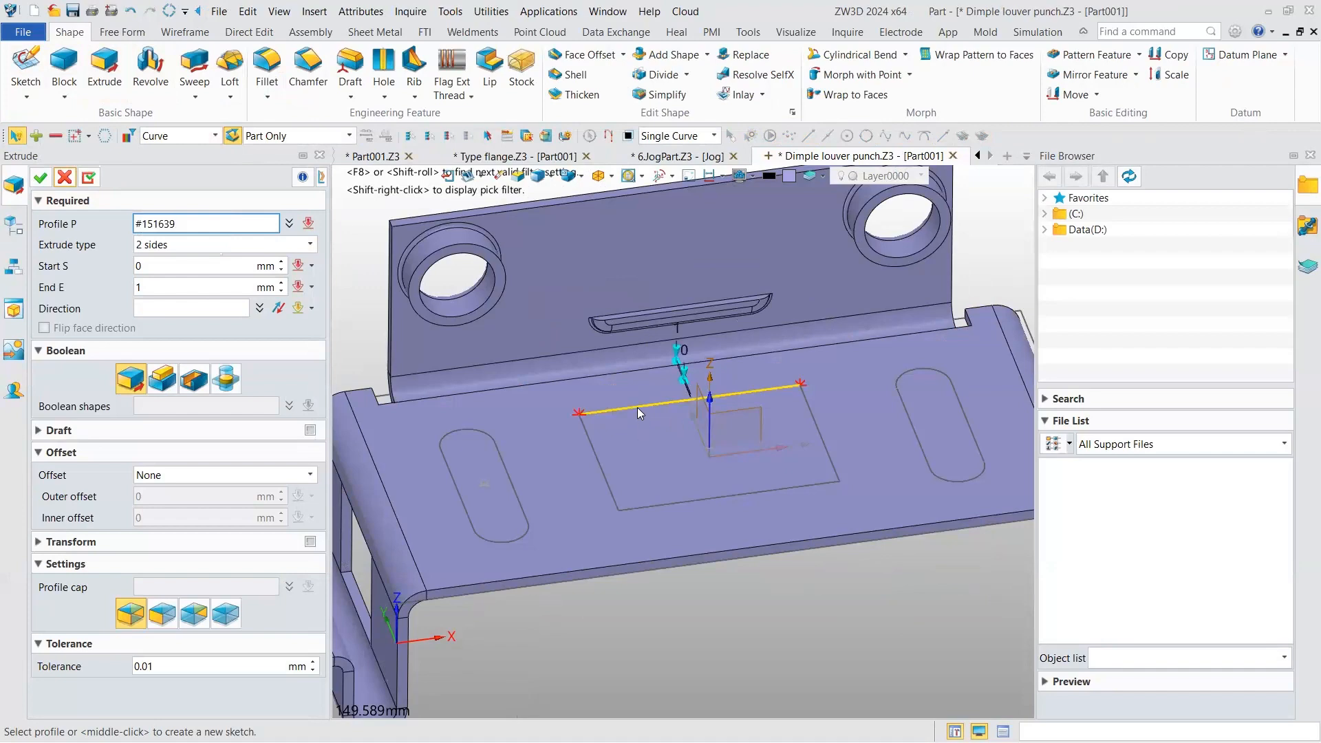
{"action": "right_click_drag", "start_coordinate": [651, 386], "coordinate": [451, 383]}
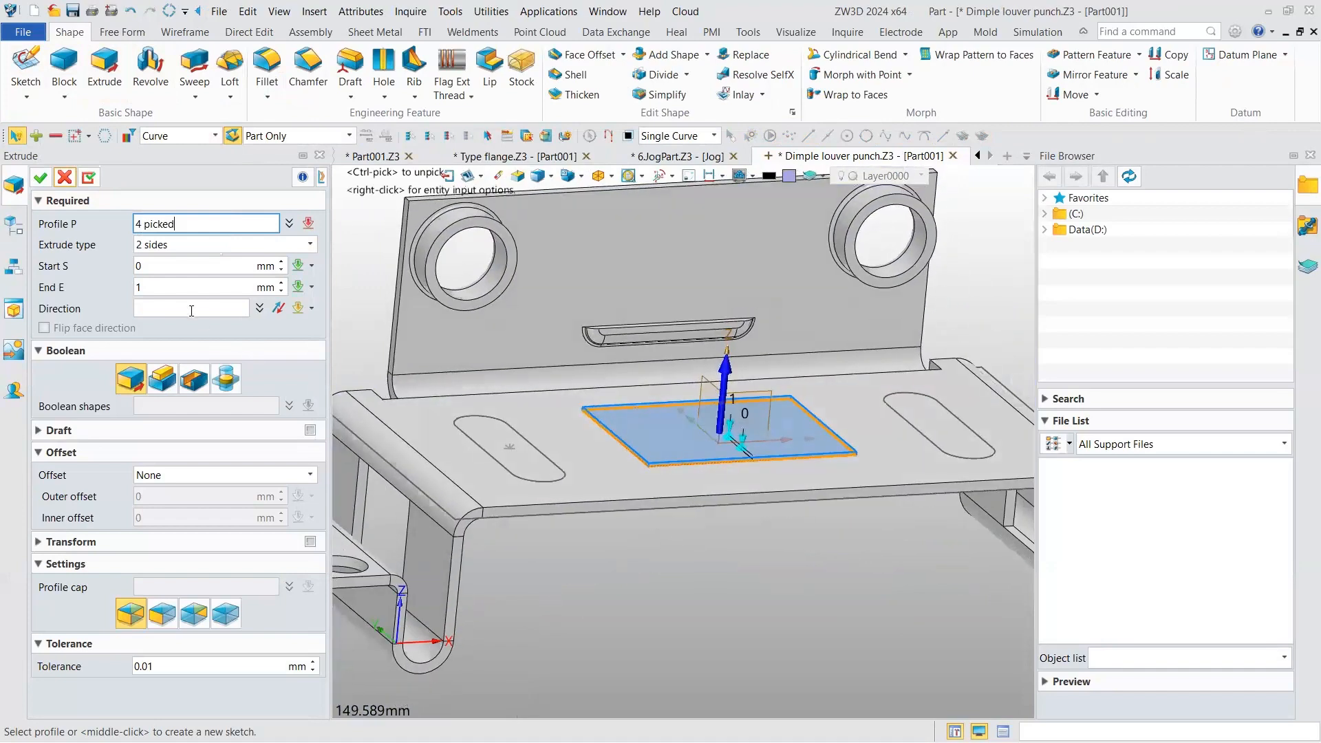
- Set the extrusion's end distance to -13 mm and create the block below the top face as a base shape
{"action": "left_click", "coordinate": [179, 289]}
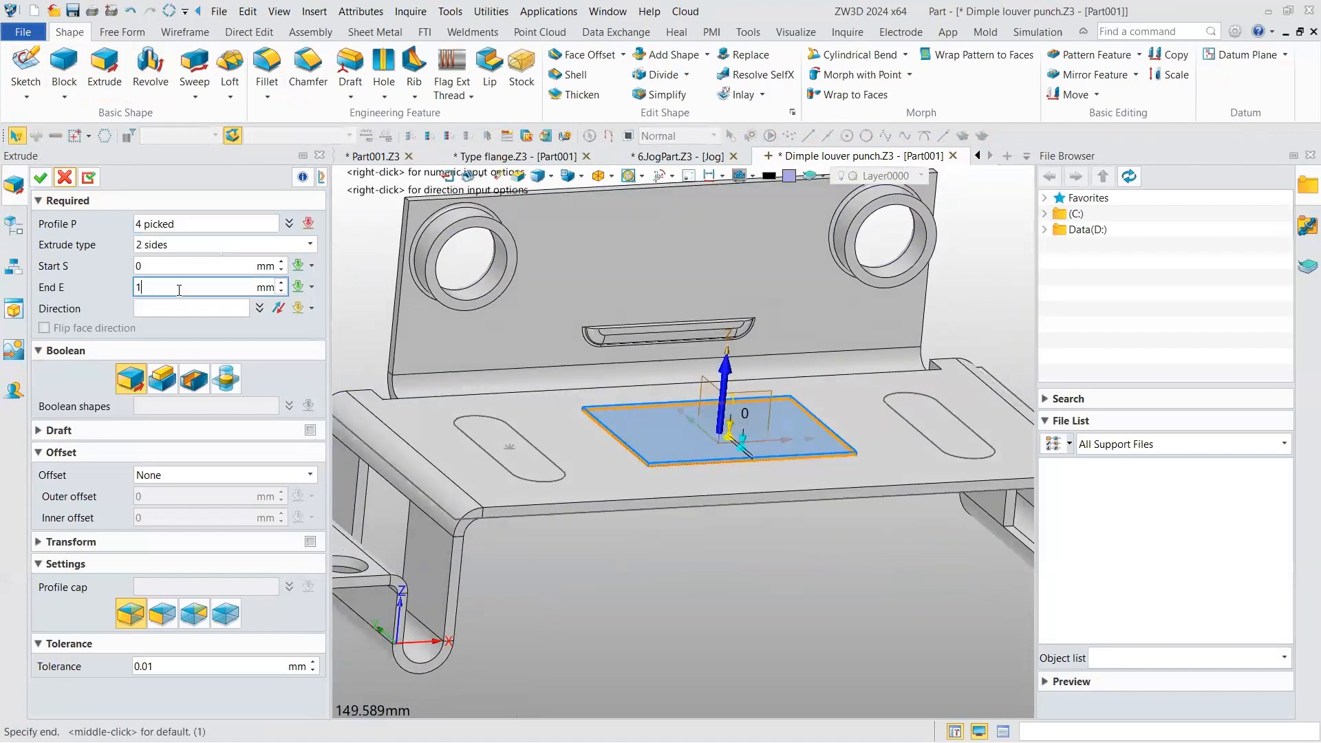
{"action": "scroll", "coordinate": [179, 290], "scroll_direction": "up", "scroll_amount": 8}
{"action": "scroll", "coordinate": [177, 289], "scroll_direction": "down", "scroll_amount": 20}
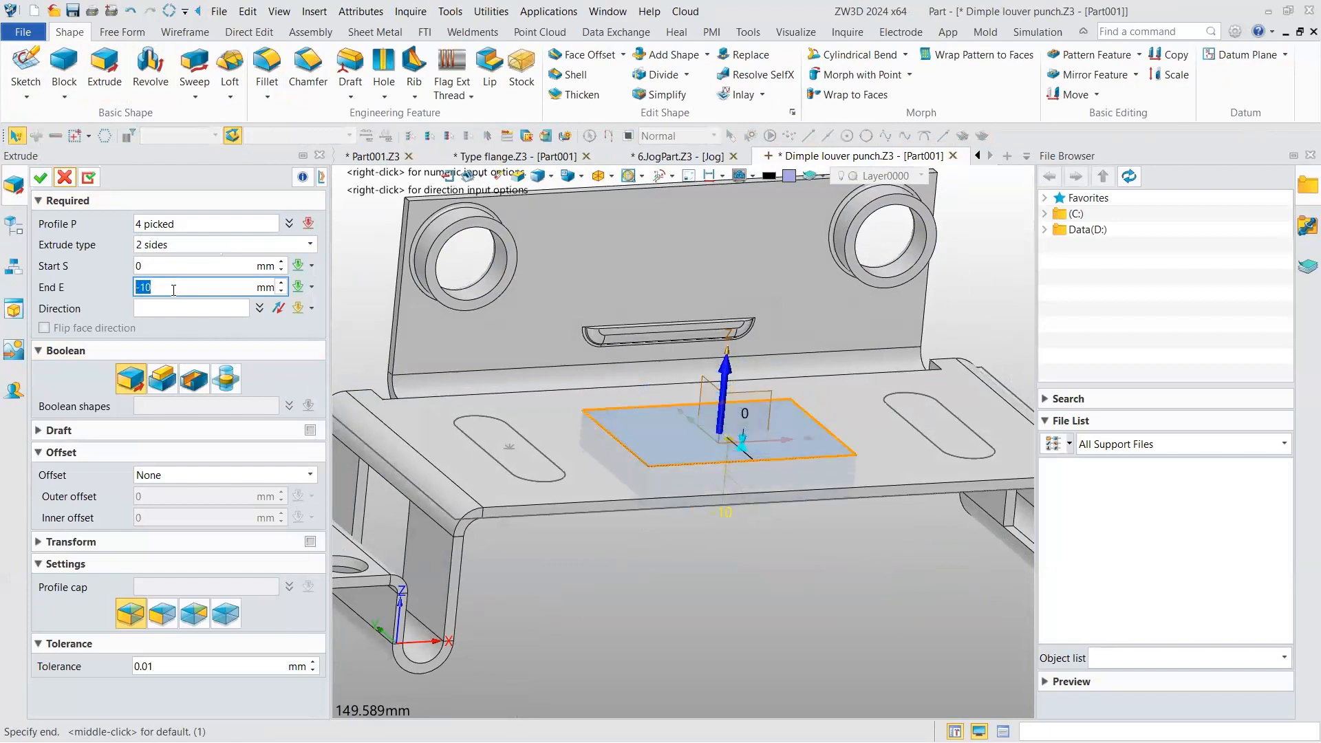
{"action": "right_click_drag", "start_coordinate": [609, 412], "coordinate": [688, 309]}
{"action": "right_click_drag", "start_coordinate": [524, 318], "coordinate": [138, 526]}
{"action": "middle_click", "coordinate": [140, 532]}
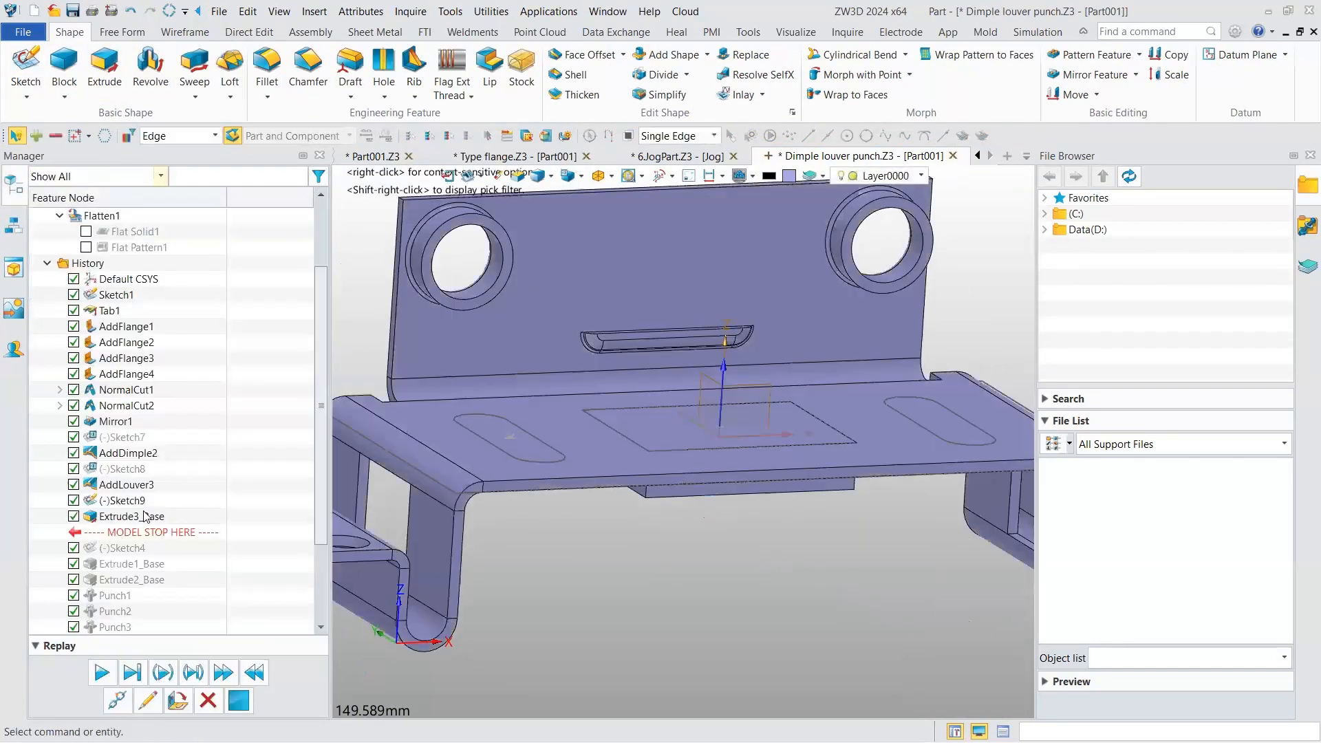
- Redefine the extruded rectangular block with a draft angle of -16 deg
{"action": "right_click_drag", "start_coordinate": [536, 374], "coordinate": [554, 300]}
{"action": "double_click", "coordinate": [131, 517]}
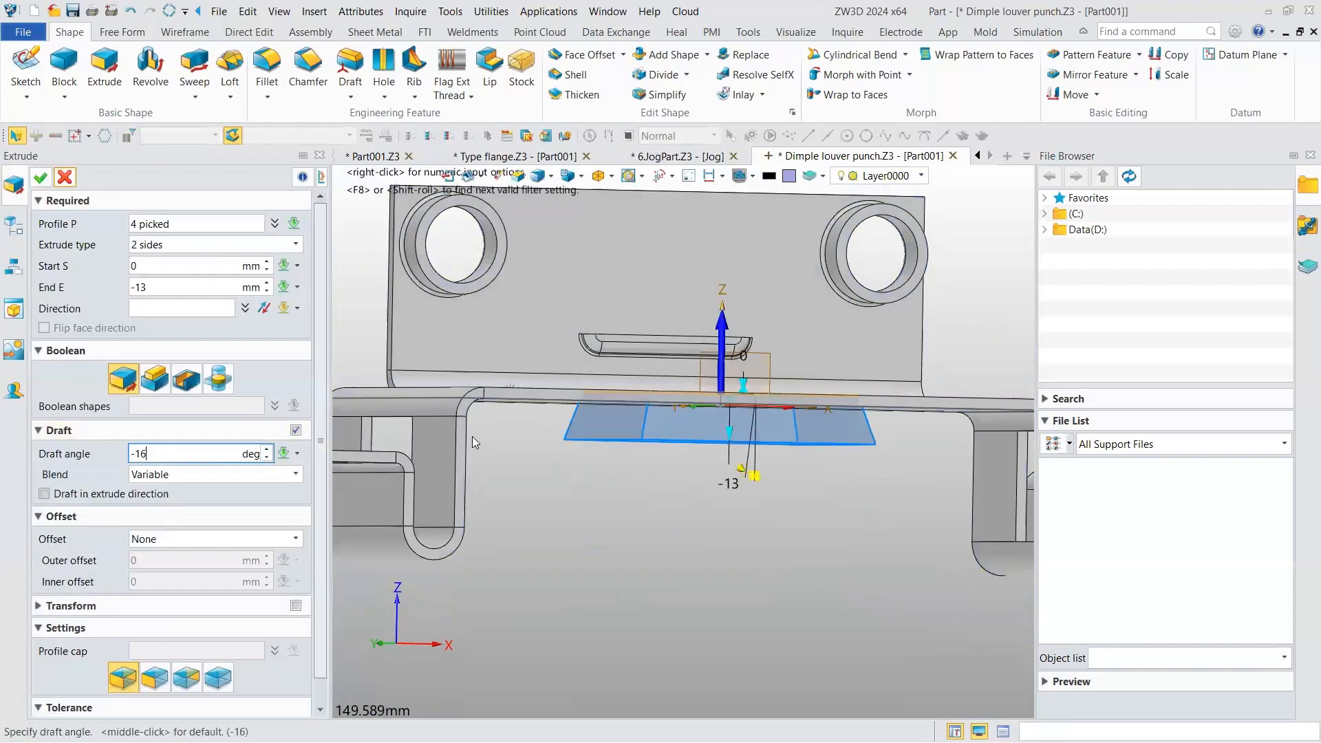
{"action": "middle_click", "coordinate": [472, 436]}
{"action": "right_click_drag", "start_coordinate": [565, 445], "coordinate": [570, 442]}
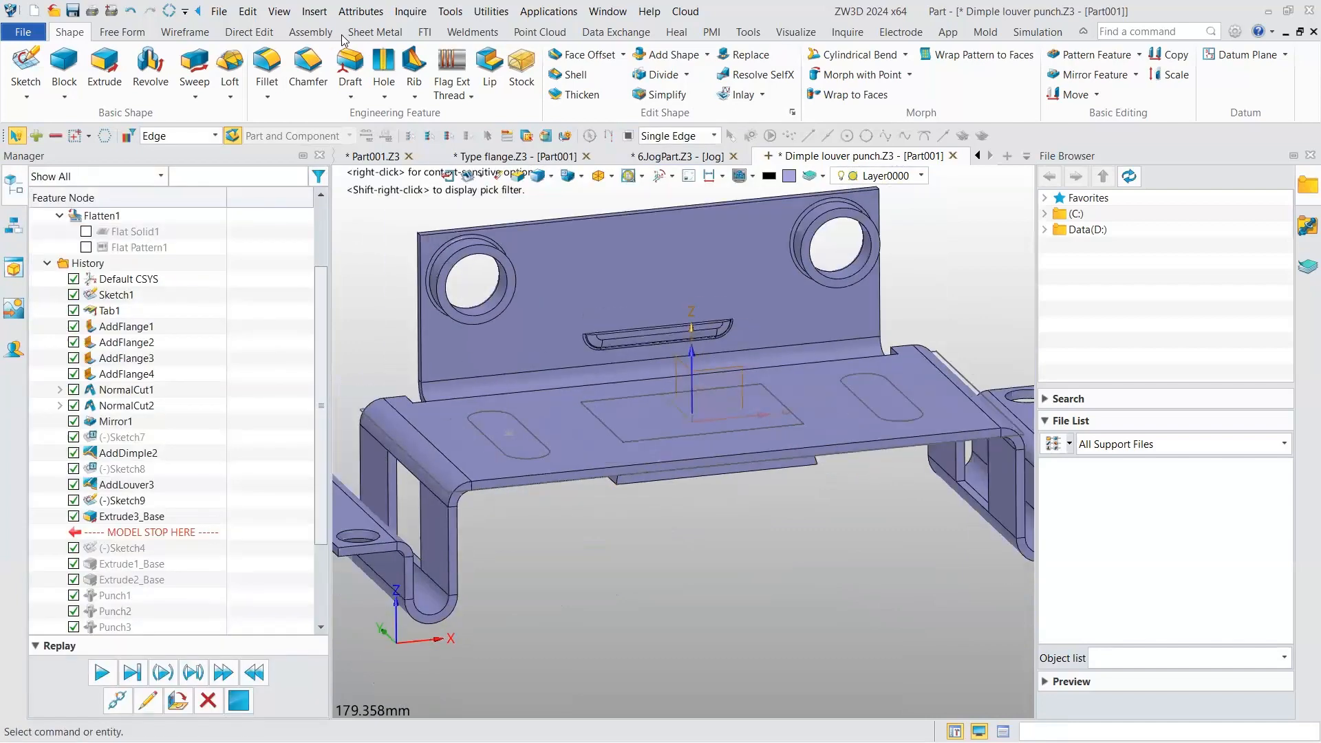
- Set up a Punch with the bracket's top face as the base and the drafted block as the punch shape
{"action": "left_click", "coordinate": [375, 31]}
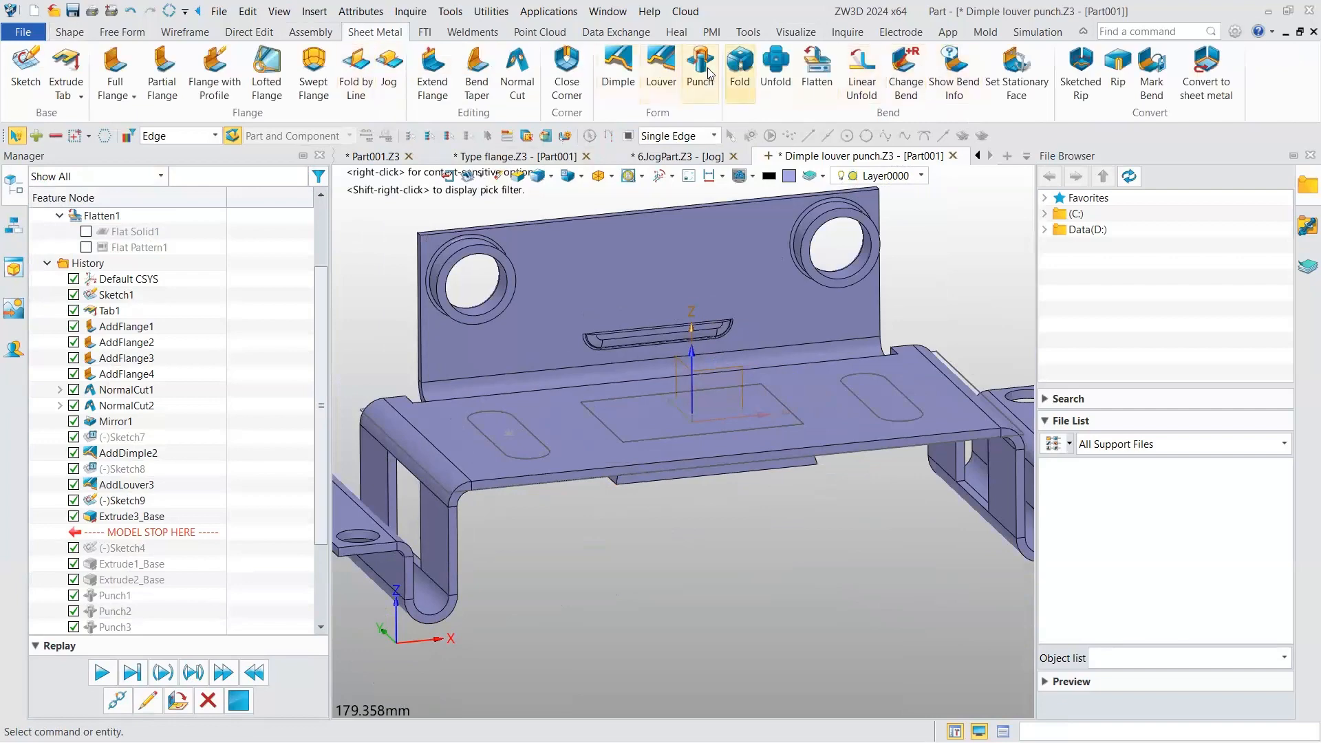
{"action": "left_click", "coordinate": [700, 69]}
{"action": "left_click", "coordinate": [653, 417]}
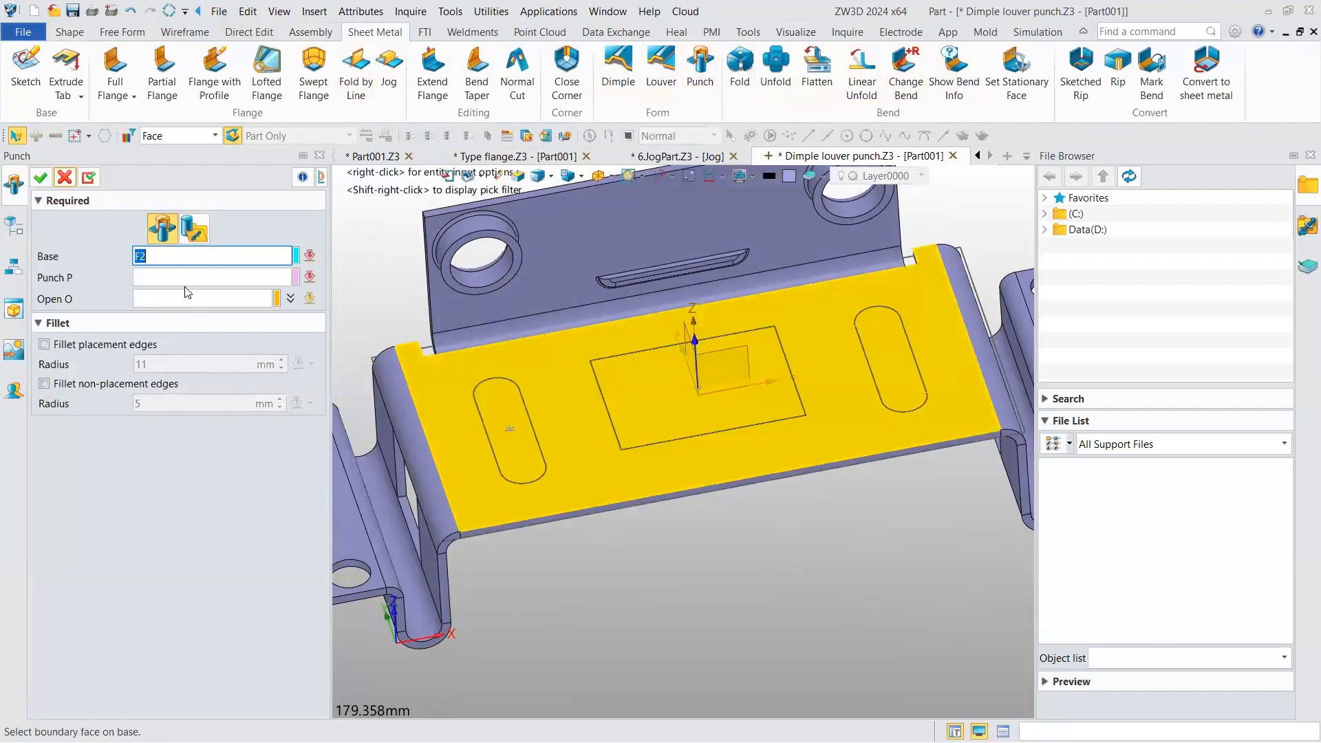
{"action": "left_click", "coordinate": [186, 281]}
{"action": "left_click", "coordinate": [613, 444]}
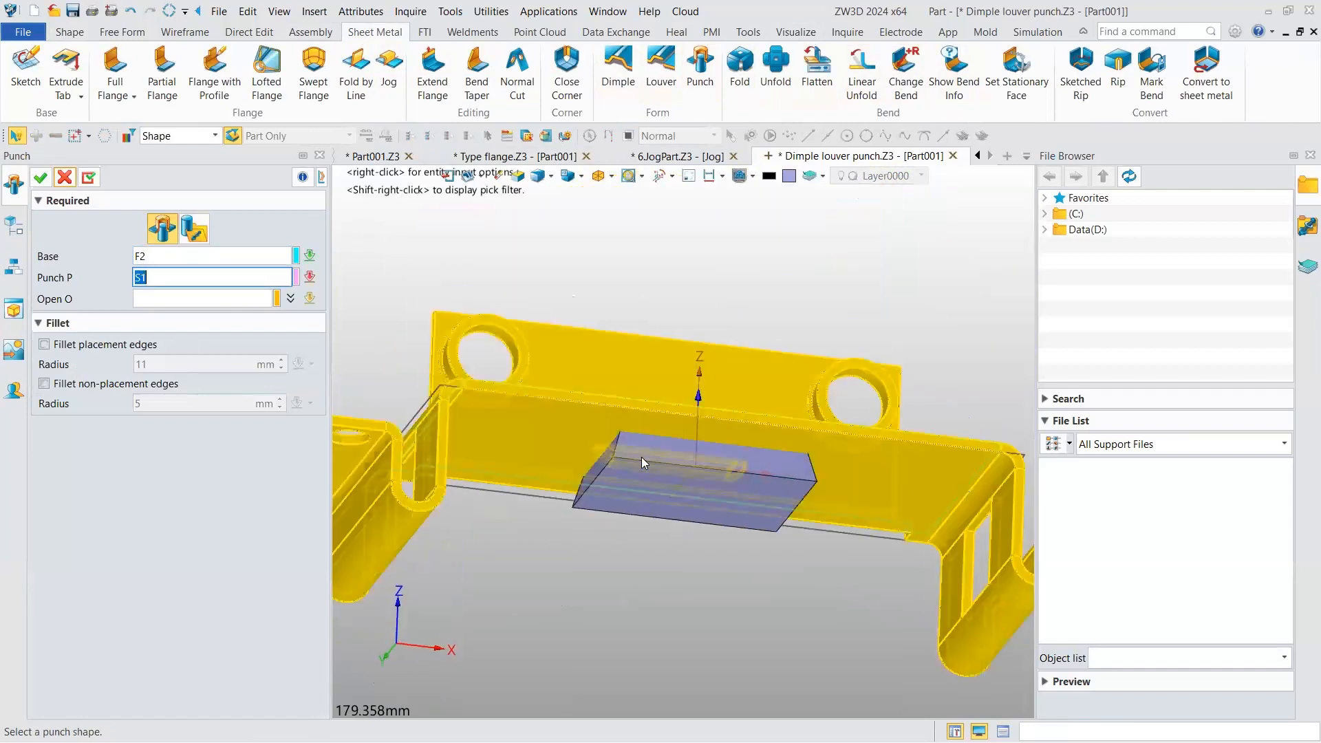
{"action": "left_click", "coordinate": [641, 457]}
{"action": "middle_click", "coordinate": [631, 457]}
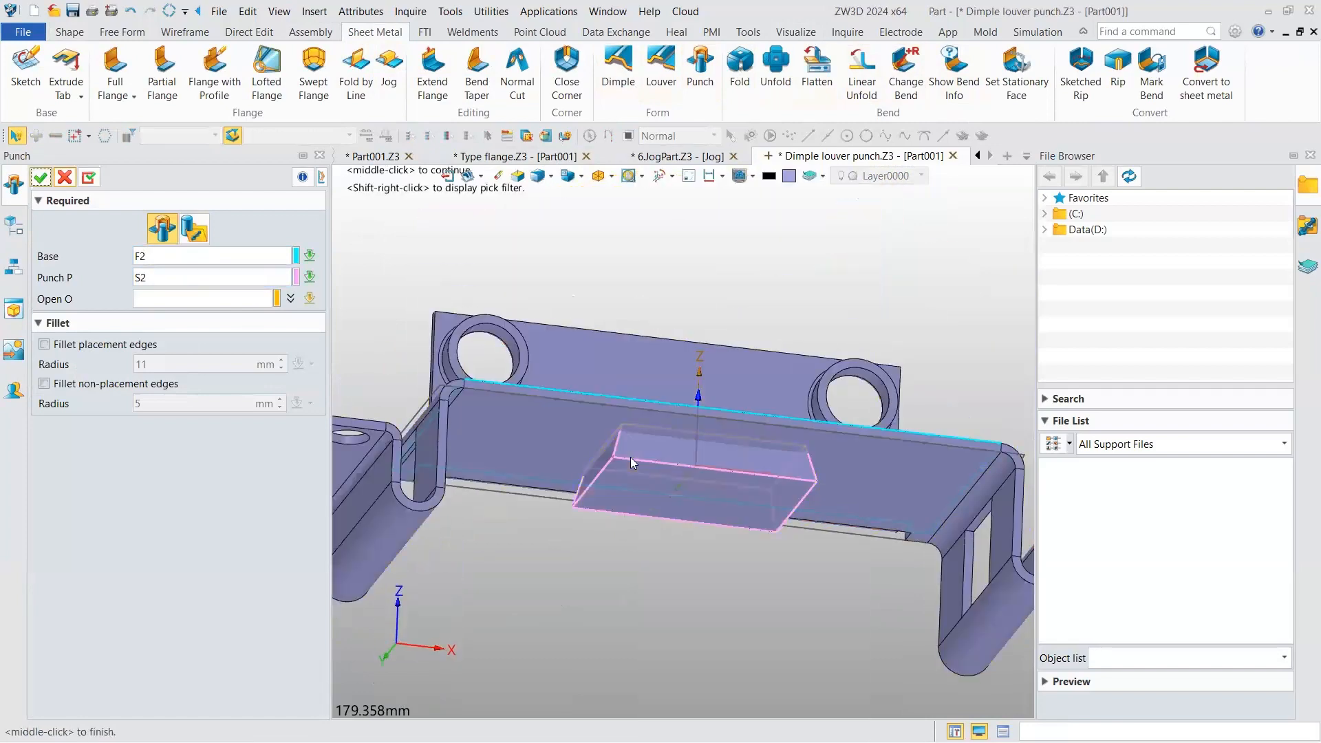
- Choose the drafted block's underside as the punch's open face and create the punch
{"action": "left_click", "coordinate": [158, 303]}
{"action": "left_click", "coordinate": [557, 455]}
{"action": "mouse_move", "coordinate": [557, 455]}
{"action": "right_mouse_down"}
{"action": "mouse_move", "coordinate": [527, 478]}
{"action": "mouse_move", "coordinate": [548, 498]}
{"action": "mouse_move", "coordinate": [626, 483]}
{"action": "right_mouse_up"}
{"action": "left_click", "coordinate": [625, 476]}
{"action": "left_click", "coordinate": [627, 483]}
{"action": "left_click", "coordinate": [626, 483]}
{"action": "left_click", "coordinate": [40, 180]}
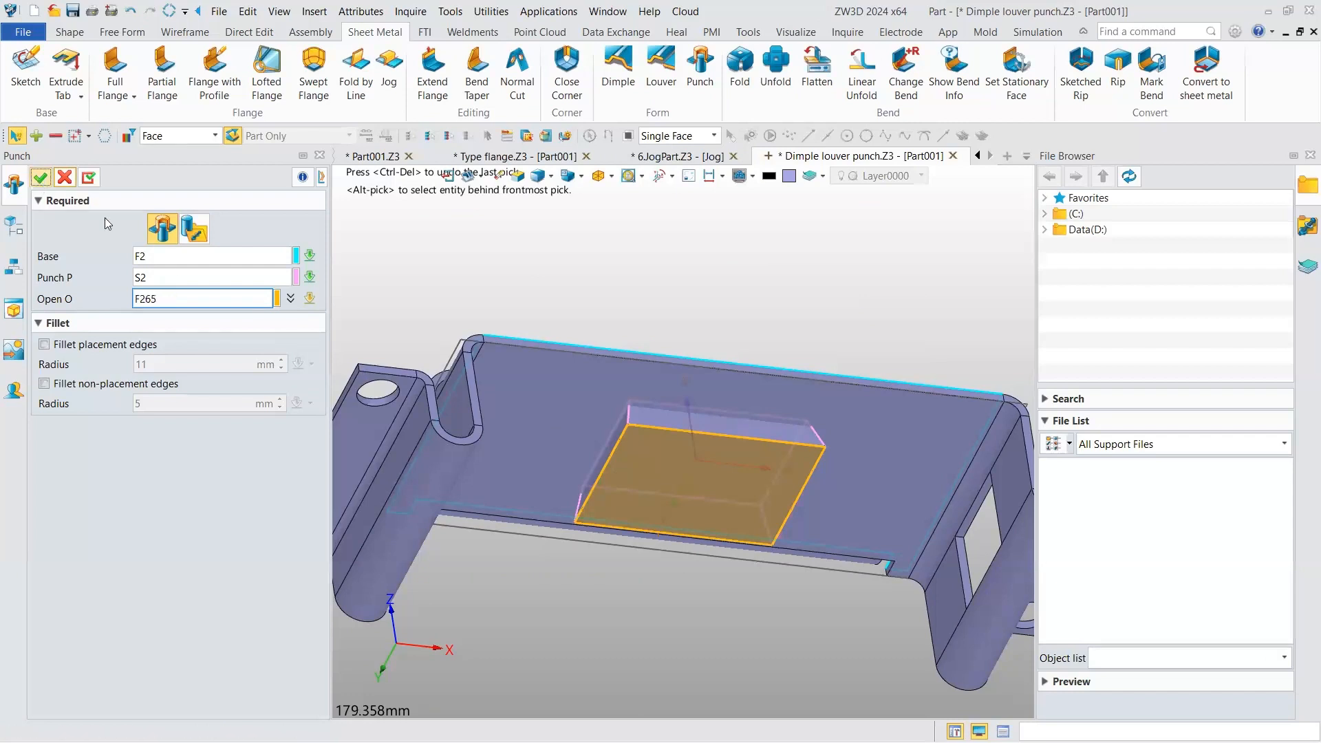
- Flatten the bracket with its flat pattern included, a 20 mm offset and linear PMI direction 0,0,1
{"action": "mouse_move", "coordinate": [656, 422]}
{"action": "right_mouse_down"}
{"action": "mouse_move", "coordinate": [661, 305]}
{"action": "mouse_move", "coordinate": [725, 312]}
{"action": "mouse_move", "coordinate": [716, 419]}
{"action": "mouse_move", "coordinate": [729, 492]}
{"action": "mouse_move", "coordinate": [784, 474]}
{"action": "mouse_move", "coordinate": [864, 411]}
{"action": "mouse_move", "coordinate": [746, 448]}
{"action": "right_mouse_up"}
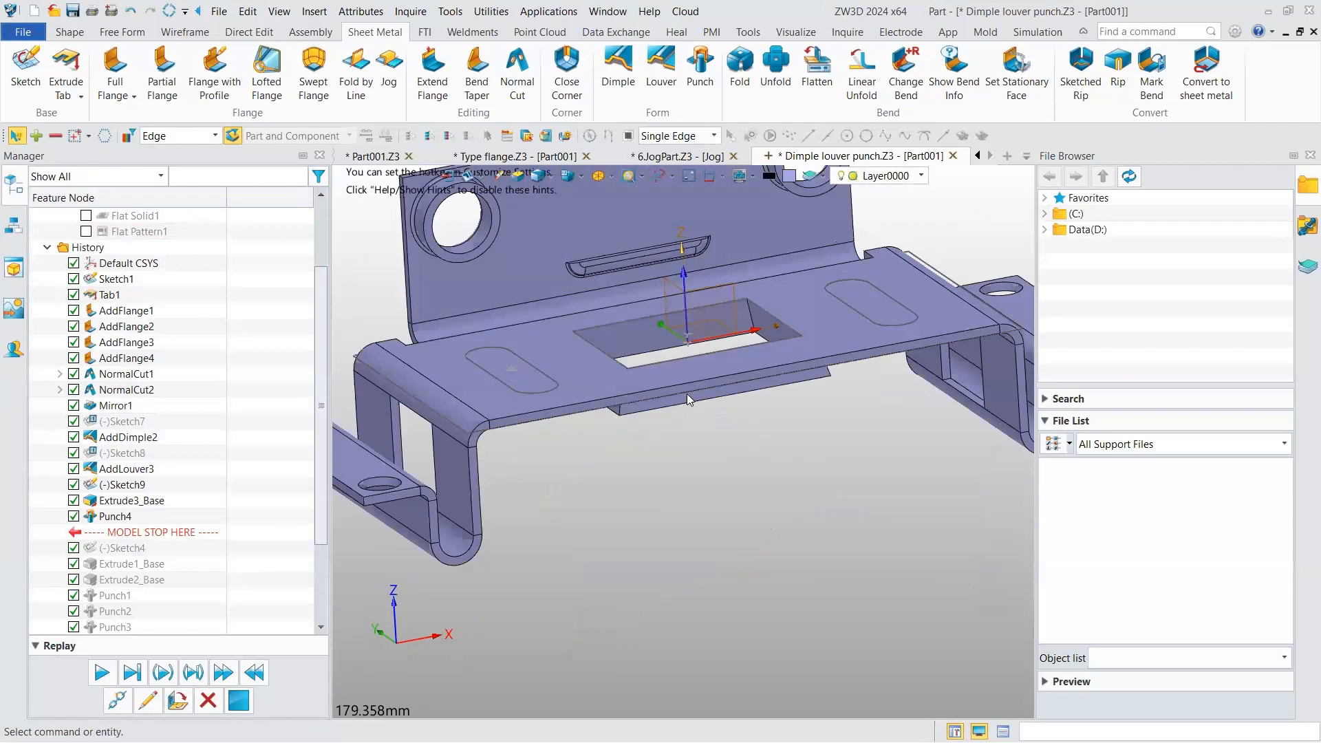
{"action": "scroll", "coordinate": [696, 312], "scroll_direction": "down", "scroll_amount": 3}
{"action": "right_click_drag", "start_coordinate": [696, 311], "coordinate": [428, 672]}
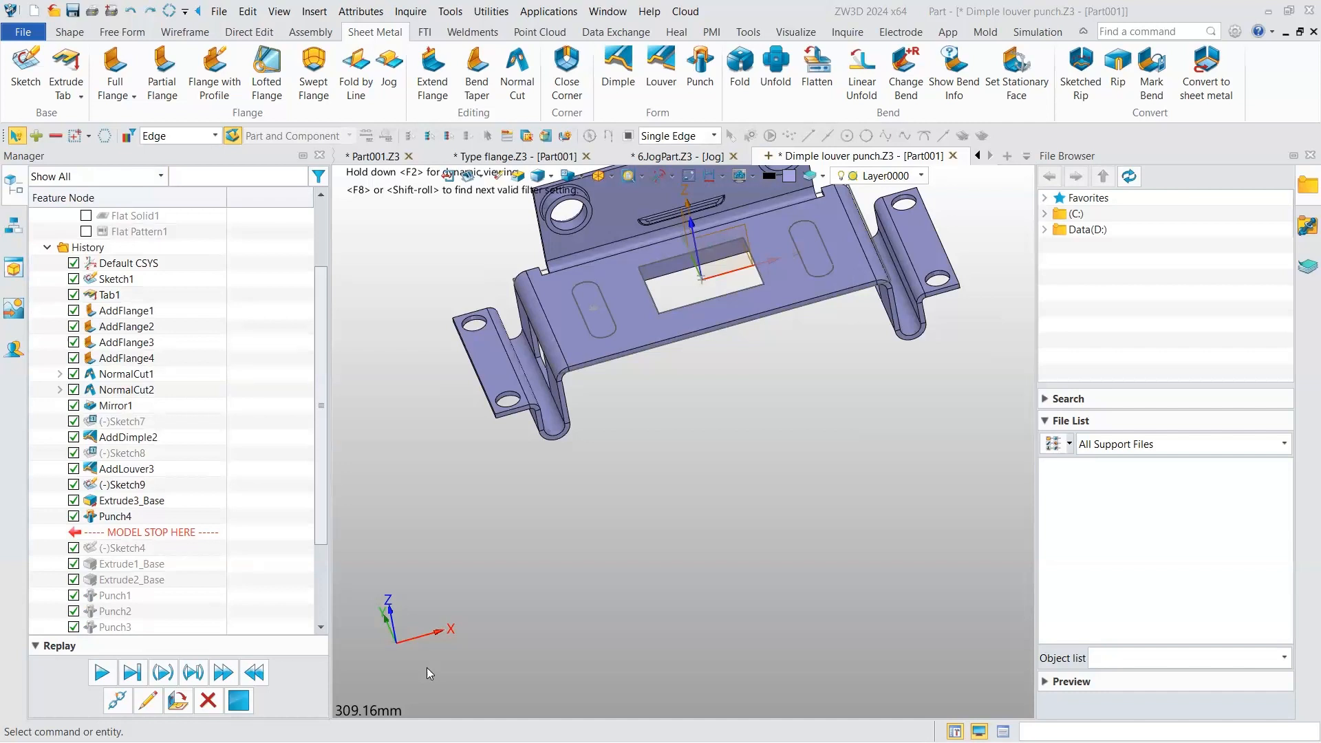
{"action": "middle_click_drag", "start_coordinate": [797, 322], "coordinate": [795, 413]}
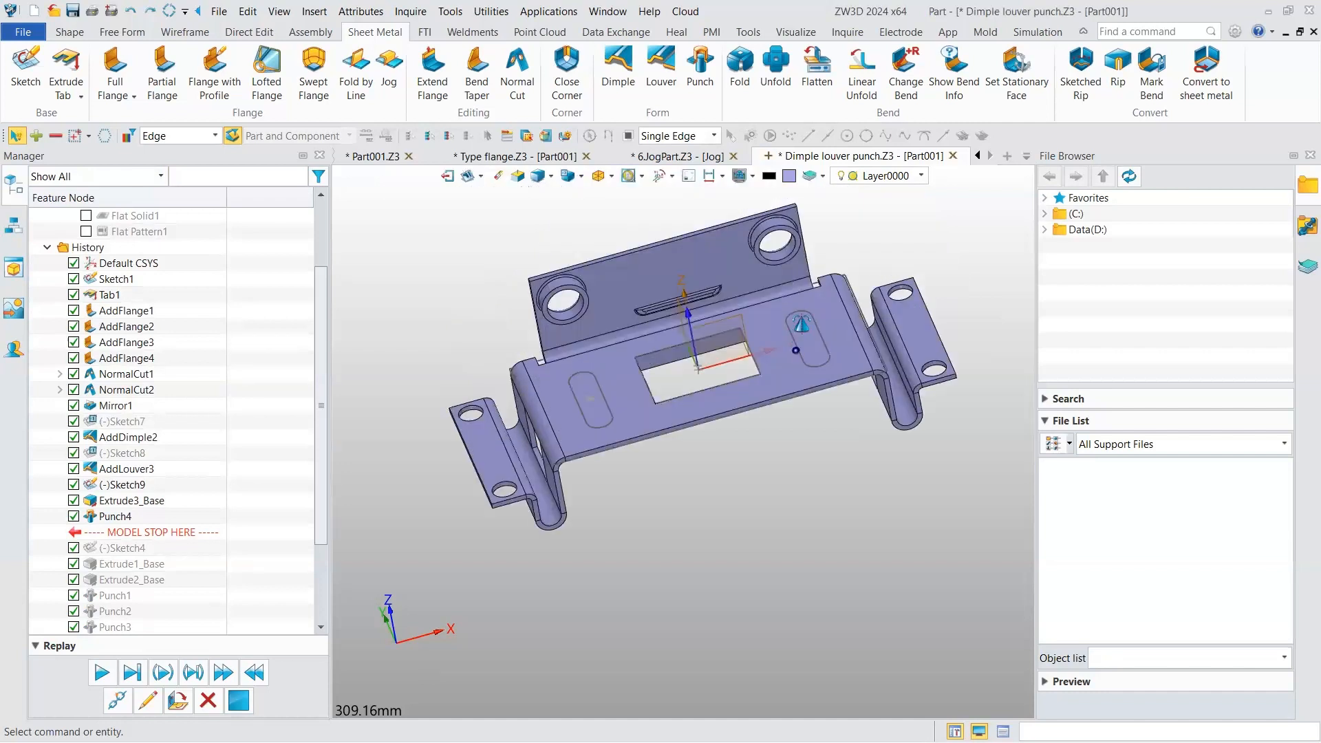
{"action": "right_click_drag", "start_coordinate": [797, 347], "coordinate": [799, 296]}
{"action": "left_click", "coordinate": [818, 76]}
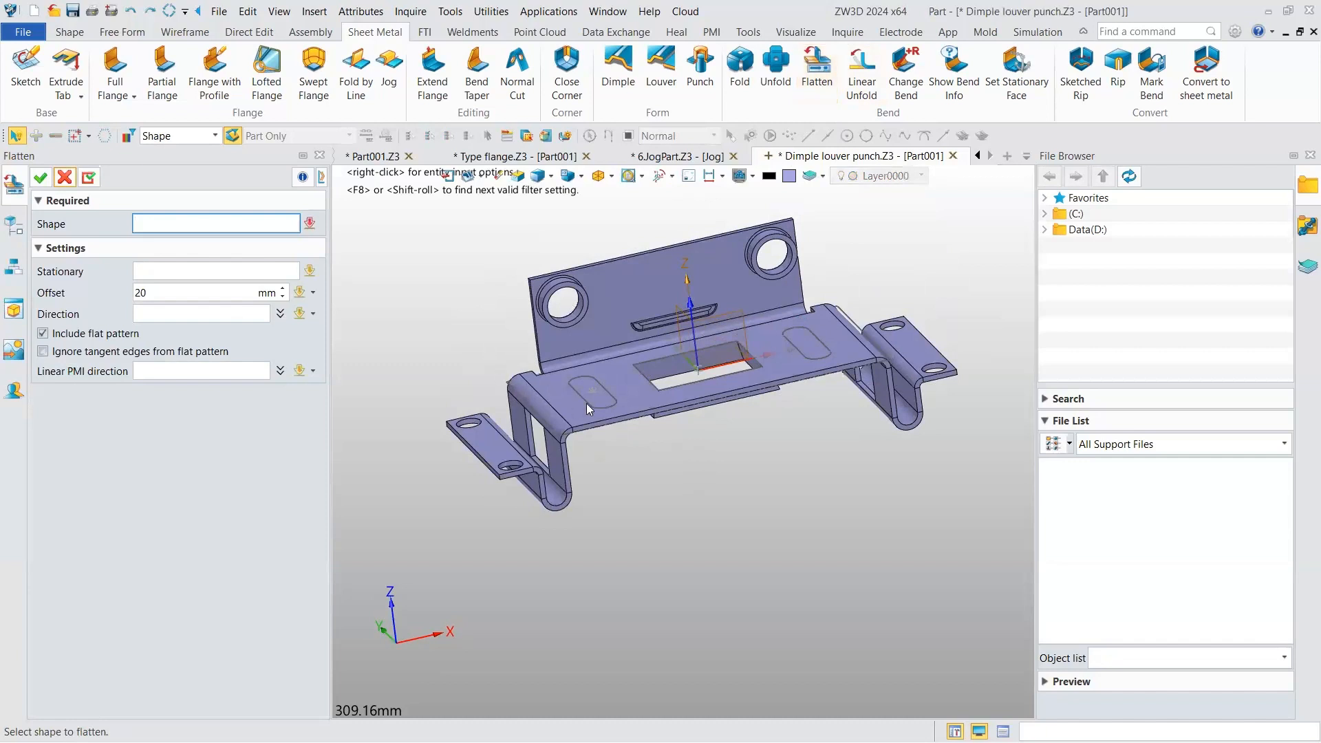
{"action": "left_click", "coordinate": [607, 391]}
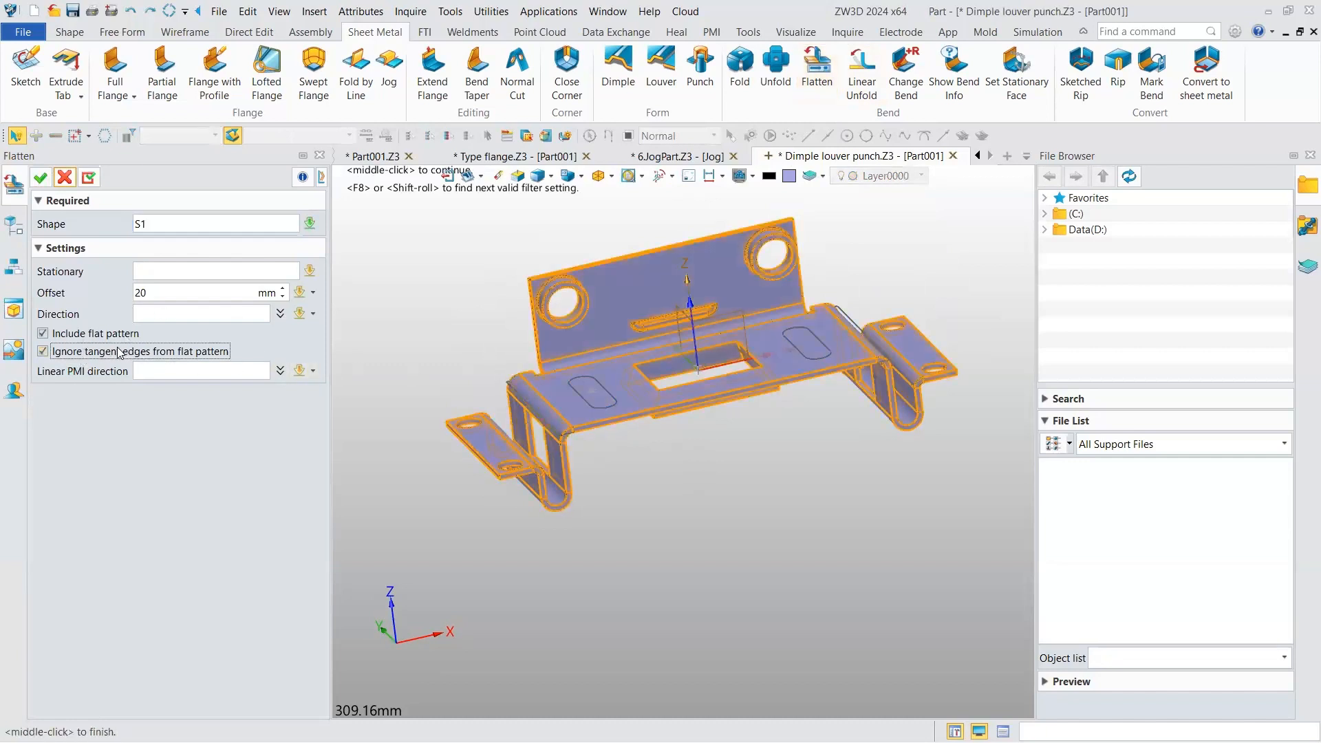
{"action": "left_click", "coordinate": [181, 370]}
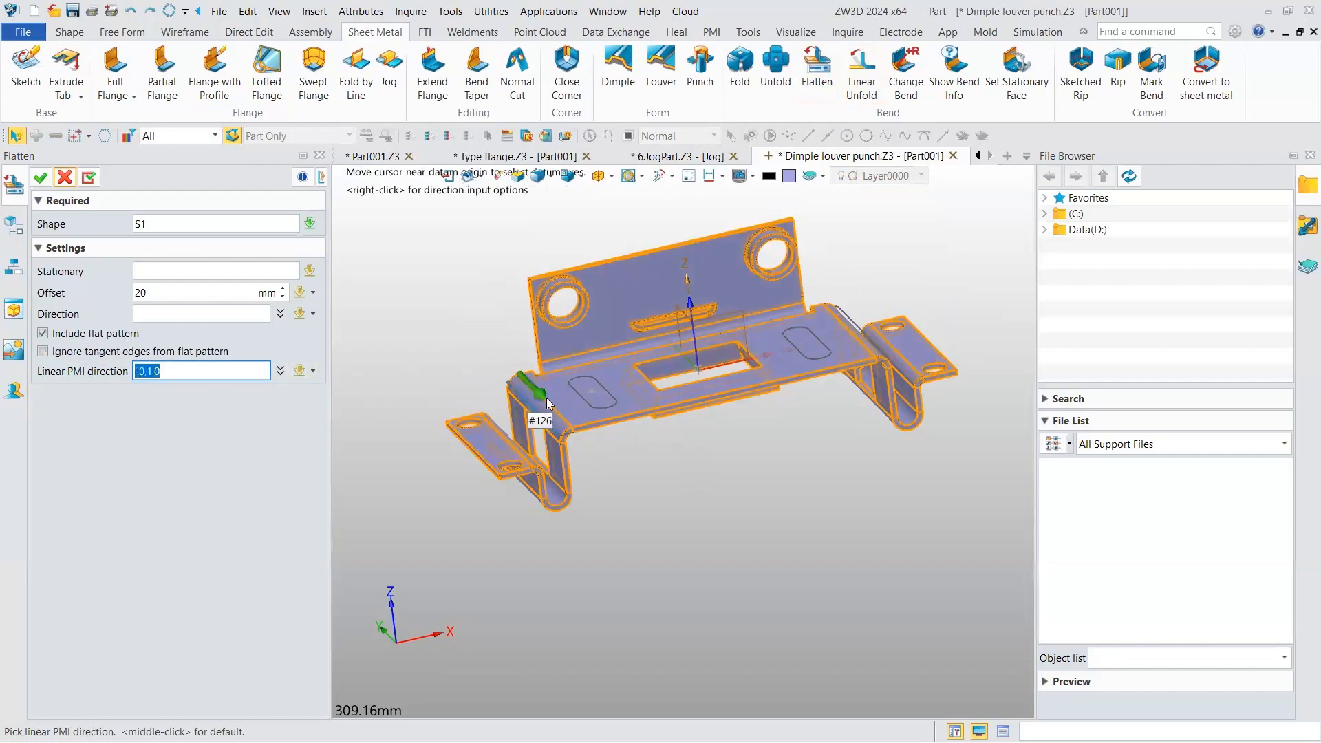
{"action": "left_click", "coordinate": [574, 476]}
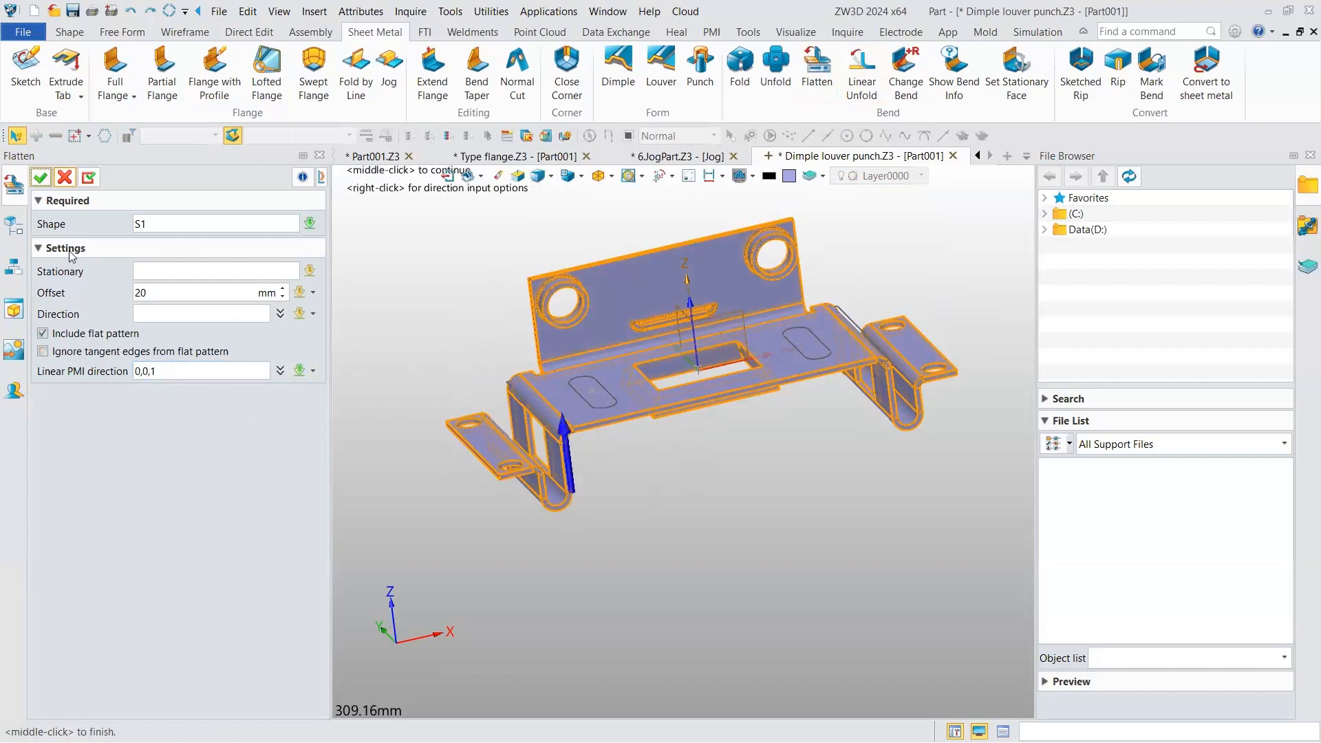
{"action": "left_click", "coordinate": [40, 180]}
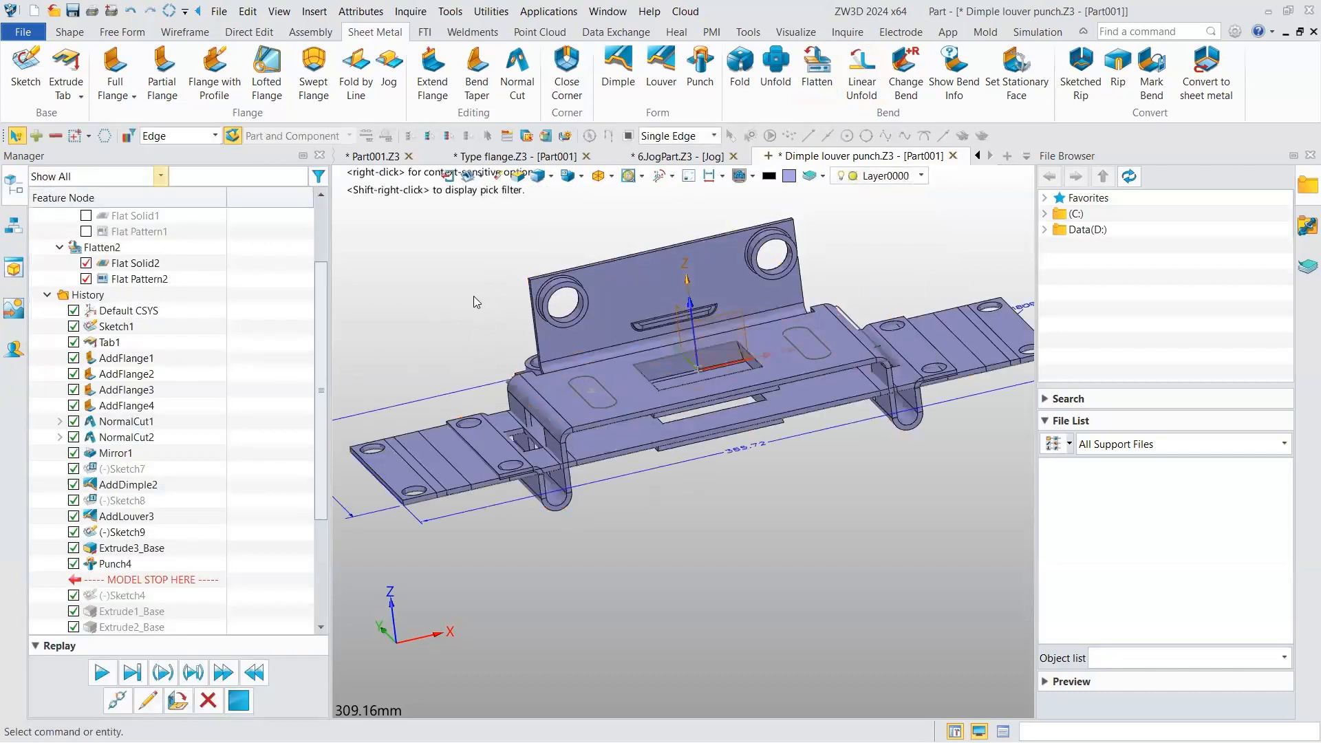
- Hide the folded bracket solid S1(Tab1), leaving the flat solid and flat pattern displayed
{"action": "right_click_drag", "start_coordinate": [479, 312], "coordinate": [503, 337]}
{"action": "scroll", "coordinate": [76, 245], "scroll_direction": "up", "scroll_amount": 1}
{"action": "scroll", "coordinate": [75, 245], "scroll_direction": "up", "scroll_amount": 2}
{"action": "left_click", "coordinate": [74, 247]}
- Examine the louver, dimples and punched opening on the flattened bracket
{"action": "right_click_drag", "start_coordinate": [587, 372], "coordinate": [533, 383]}
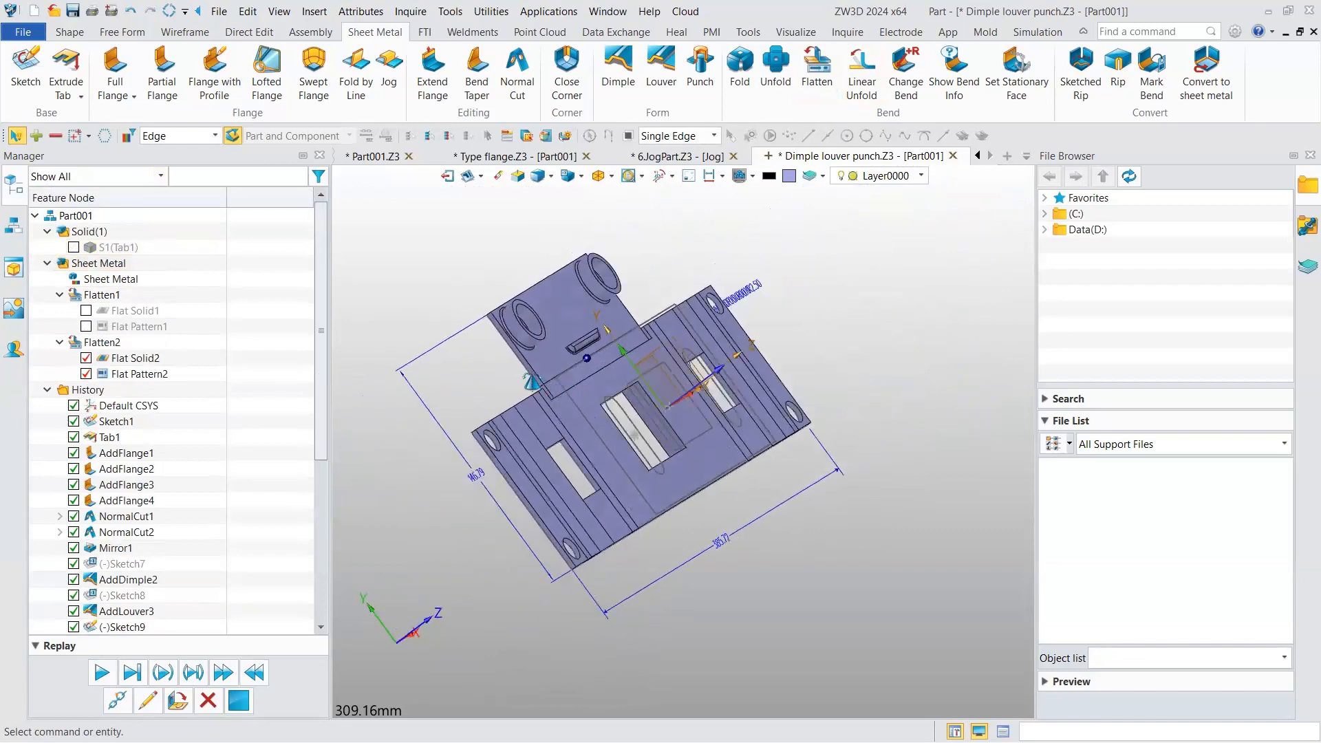
{"action": "scroll", "coordinate": [534, 383], "scroll_direction": "up", "scroll_amount": 5}
{"action": "right_click_drag", "start_coordinate": [609, 294], "coordinate": [551, 290]}
{"action": "scroll", "coordinate": [534, 284], "scroll_direction": "up", "scroll_amount": 3}
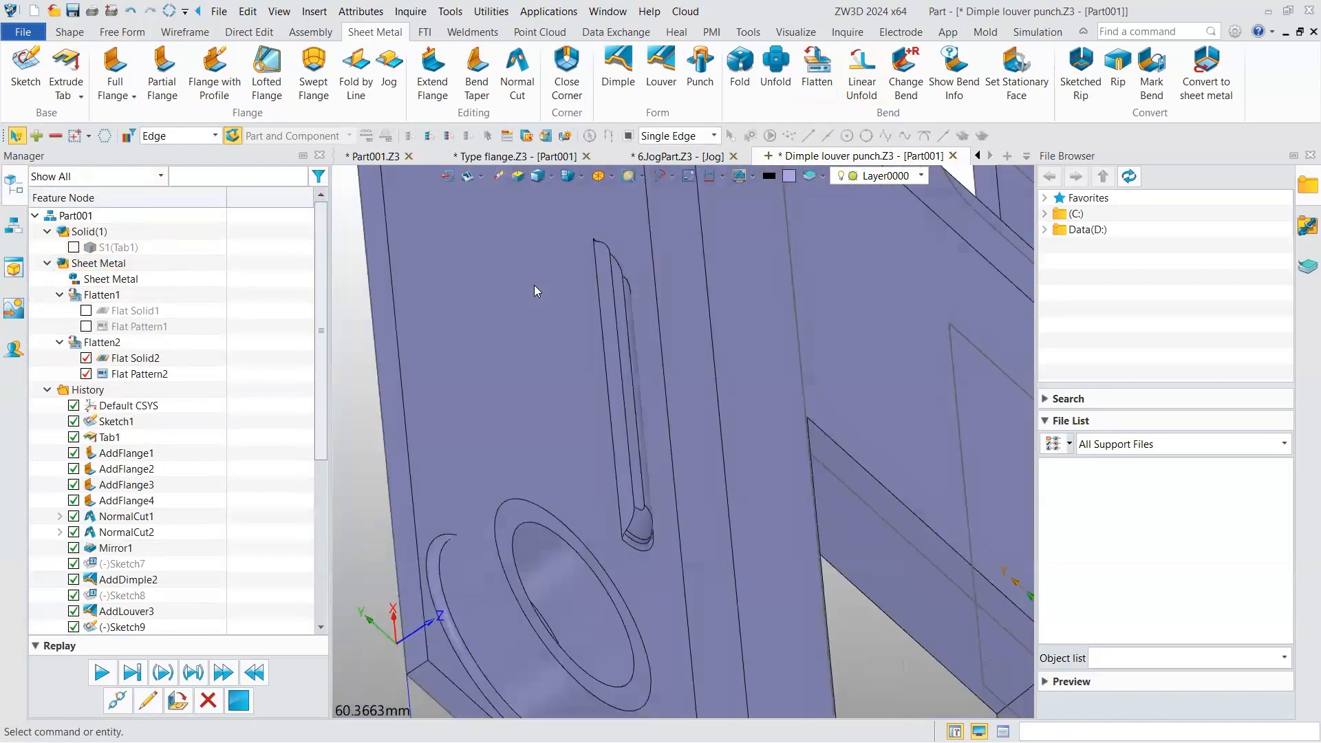
{"action": "key", "text": "ctrl+Home"}
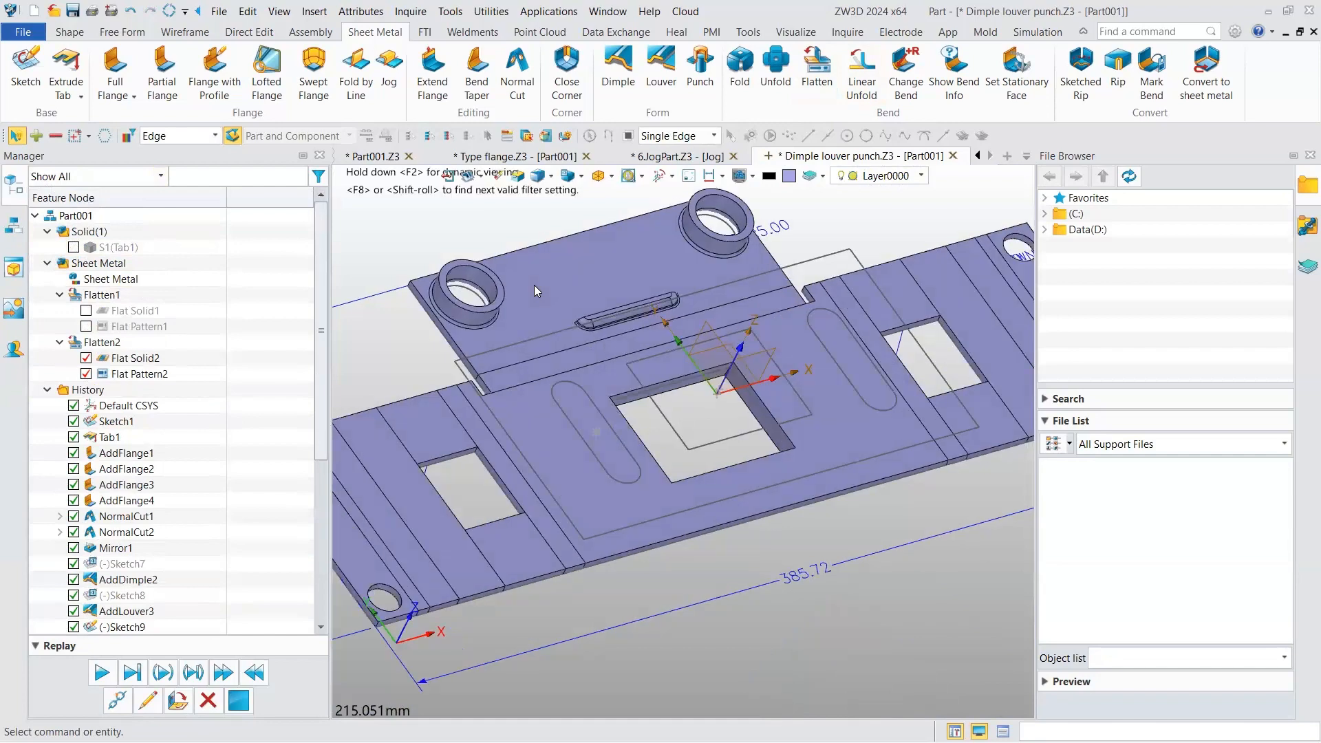
{"action": "scroll", "coordinate": [564, 337], "scroll_direction": "down", "scroll_amount": 2}
{"action": "right_click_drag", "start_coordinate": [655, 259], "coordinate": [573, 315]}
{"action": "scroll", "coordinate": [571, 309], "scroll_direction": "up", "scroll_amount": 2}
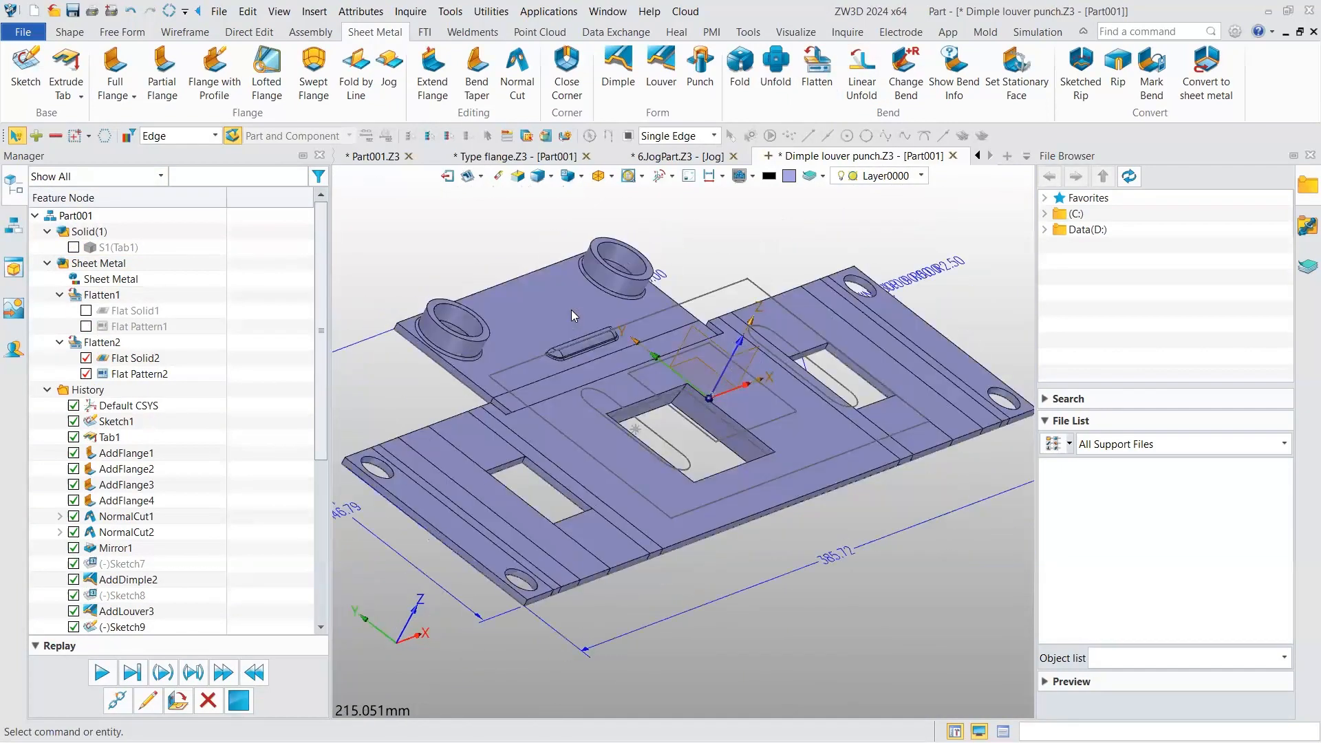
{"action": "scroll", "coordinate": [571, 309], "scroll_direction": "up", "scroll_amount": 1}
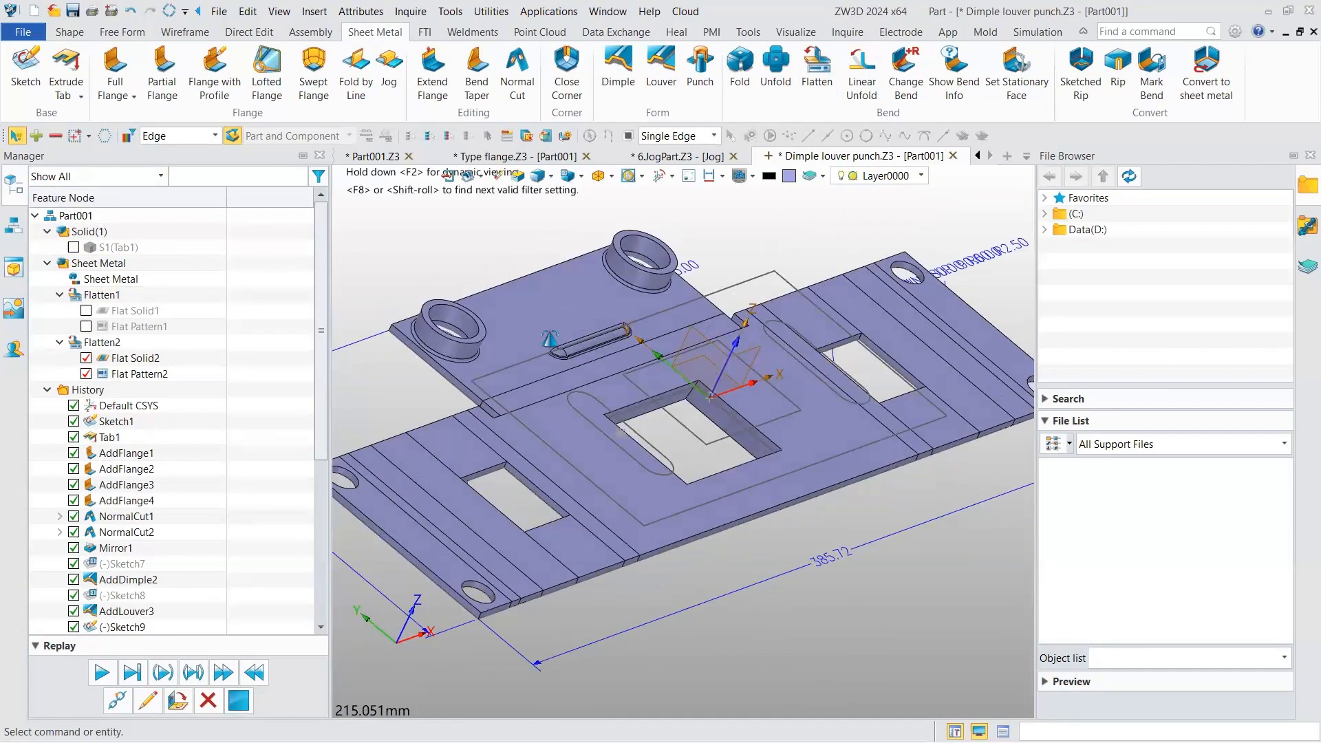
- Undo the Flatten operation and keep the punch feature in the history
{"action": "right_click_drag", "start_coordinate": [301, 176], "coordinate": [72, 242]}
{"action": "left_click", "coordinate": [73, 247]}
{"action": "left_click", "coordinate": [73, 247]}
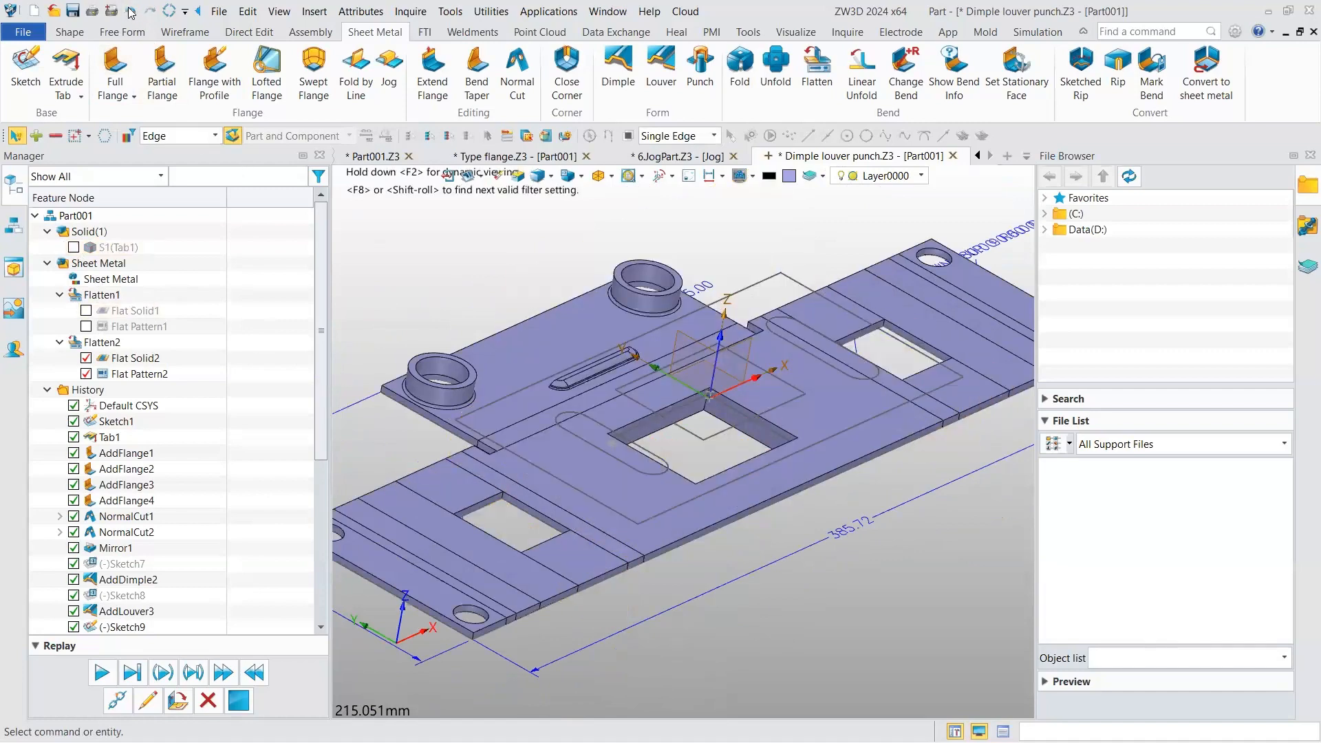
{"action": "left_click", "coordinate": [130, 11]}
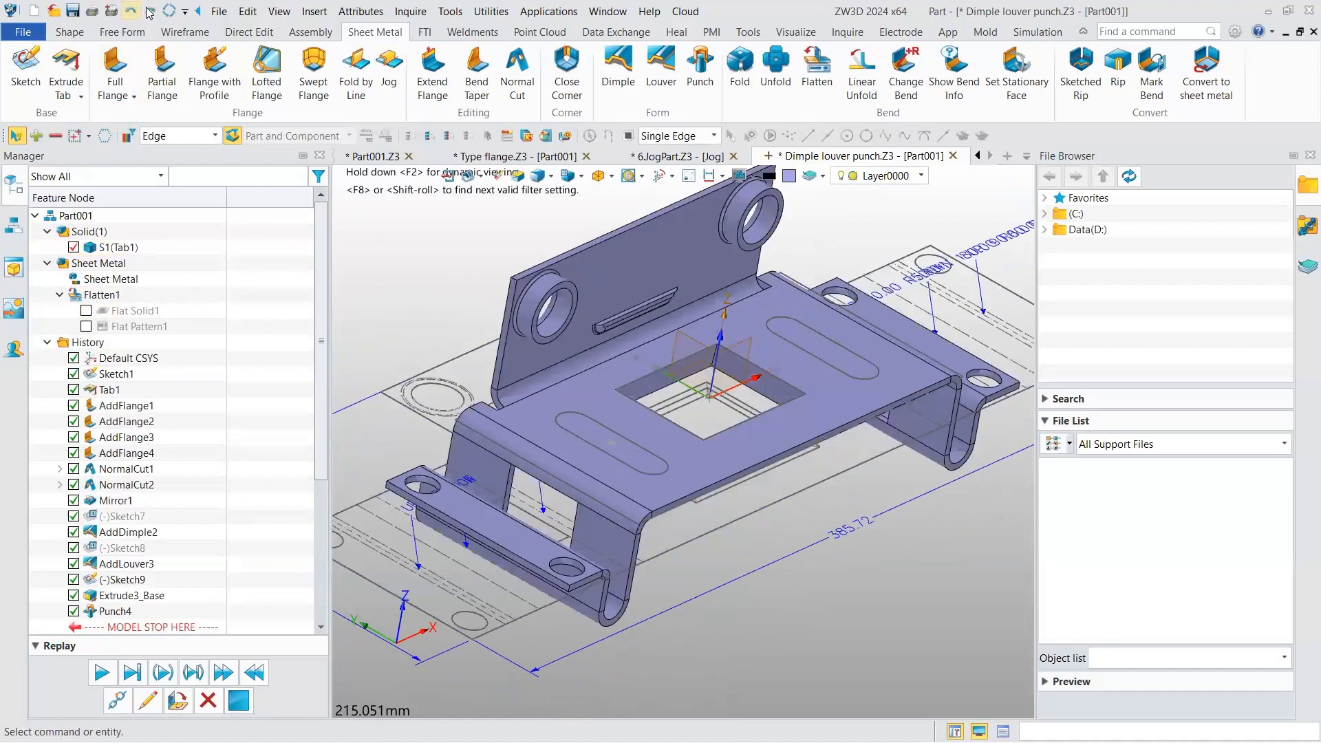
{"action": "key", "text": "ctrl+z"}
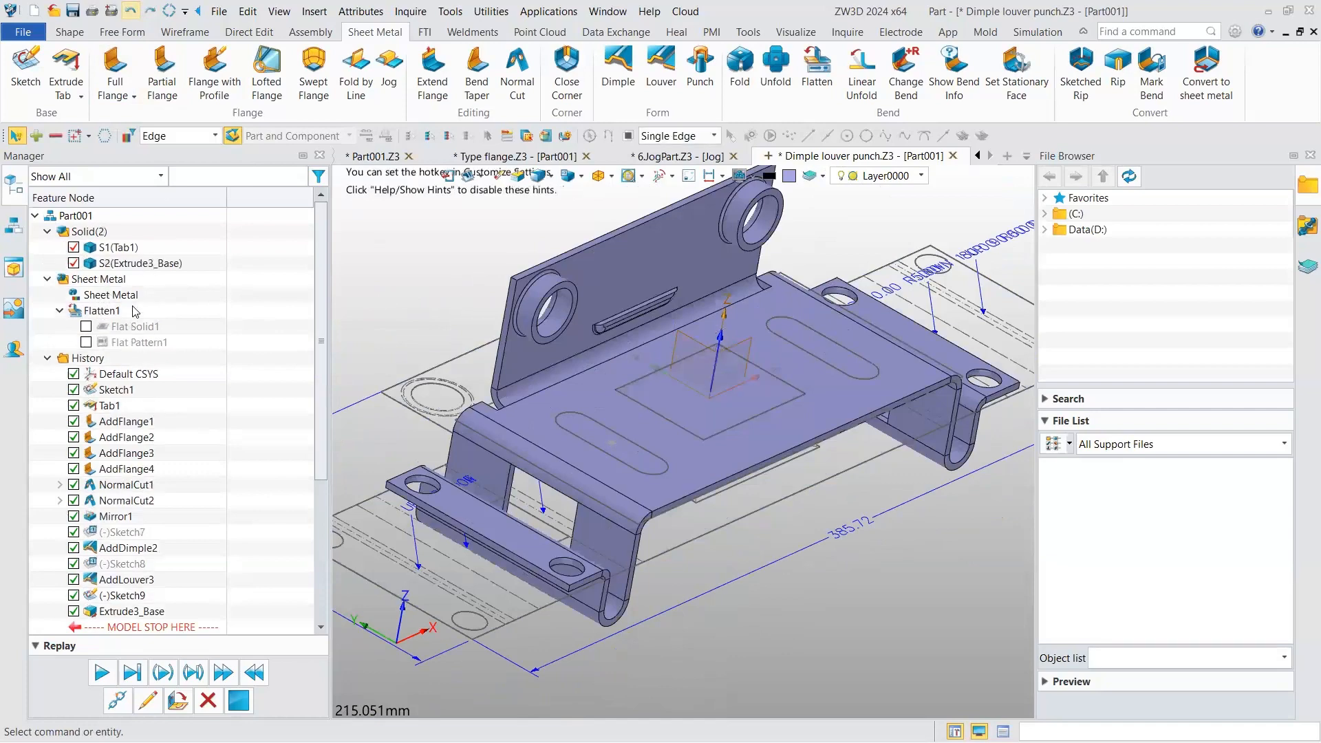
{"action": "key", "text": "ctrl+y"}
- Unfold the whole bracket with the Unfold command
{"action": "scroll", "coordinate": [646, 355], "scroll_direction": "down", "scroll_amount": 3}
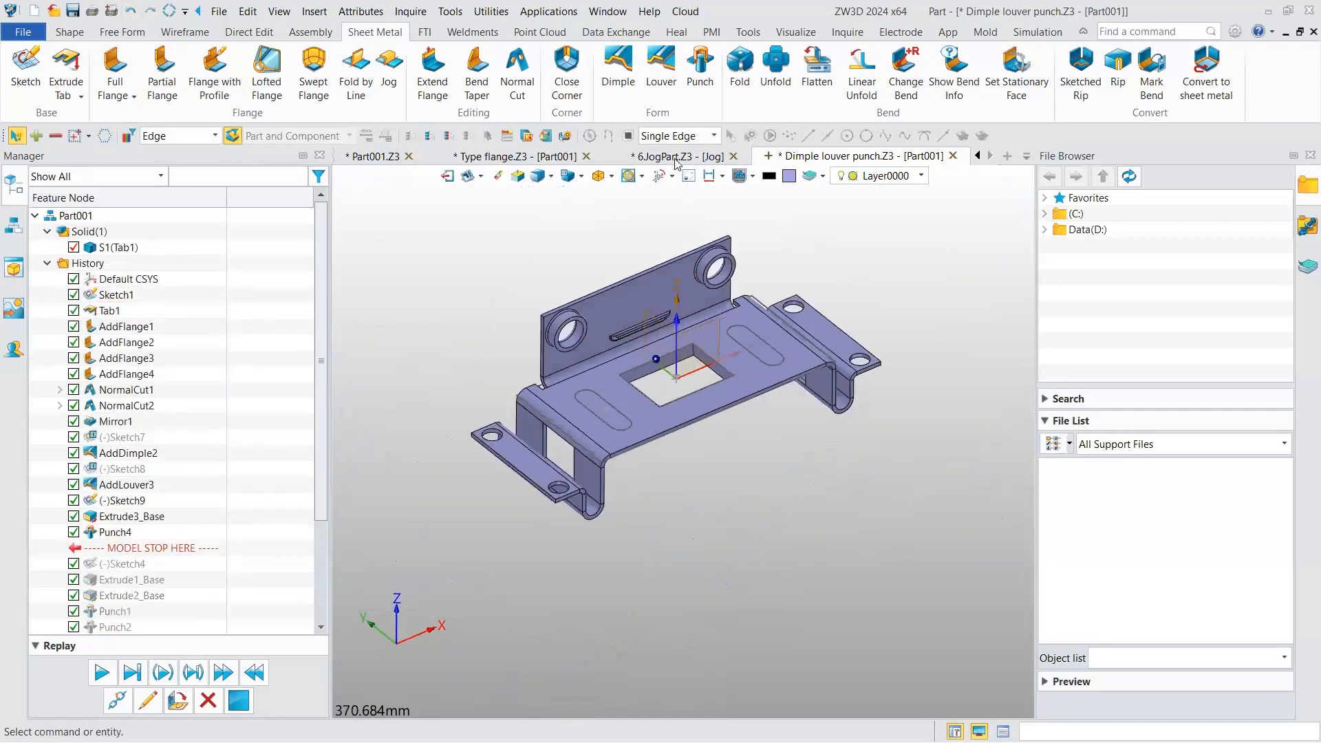
{"action": "left_click", "coordinate": [770, 72]}
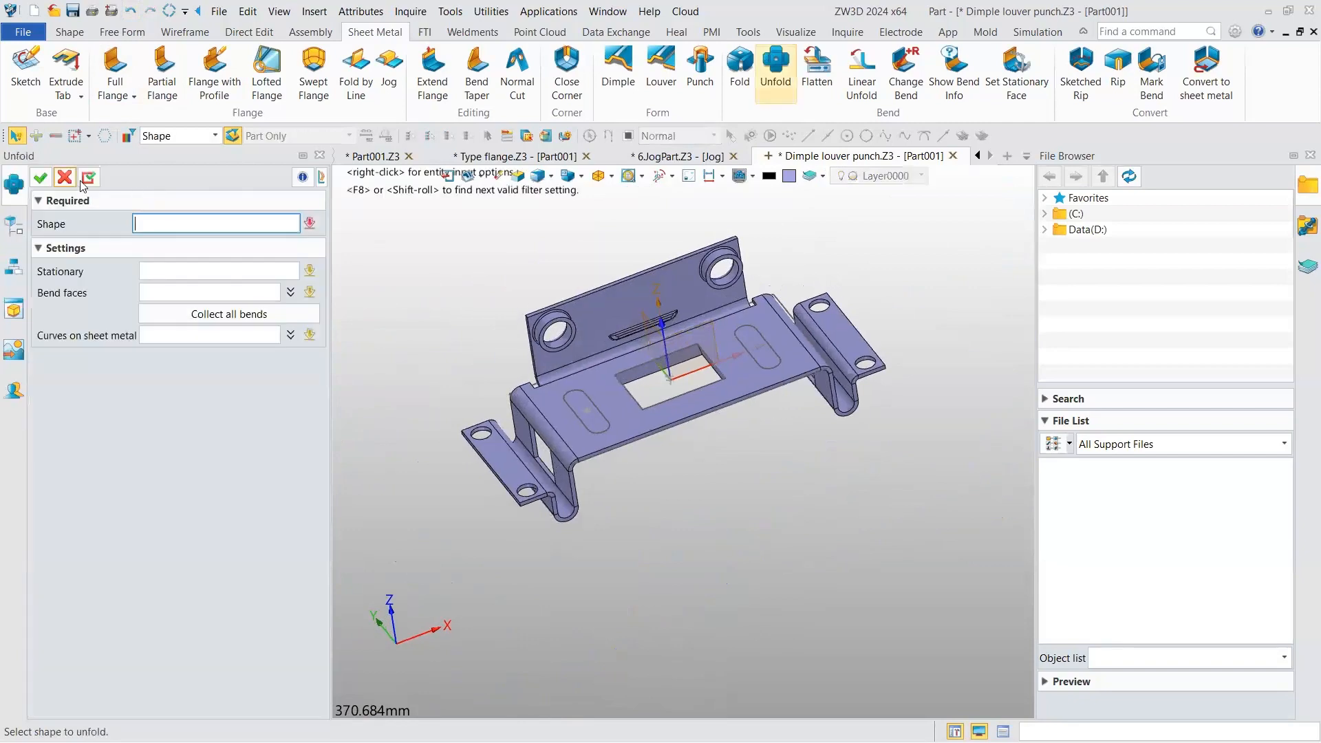
{"action": "left_click", "coordinate": [40, 178]}
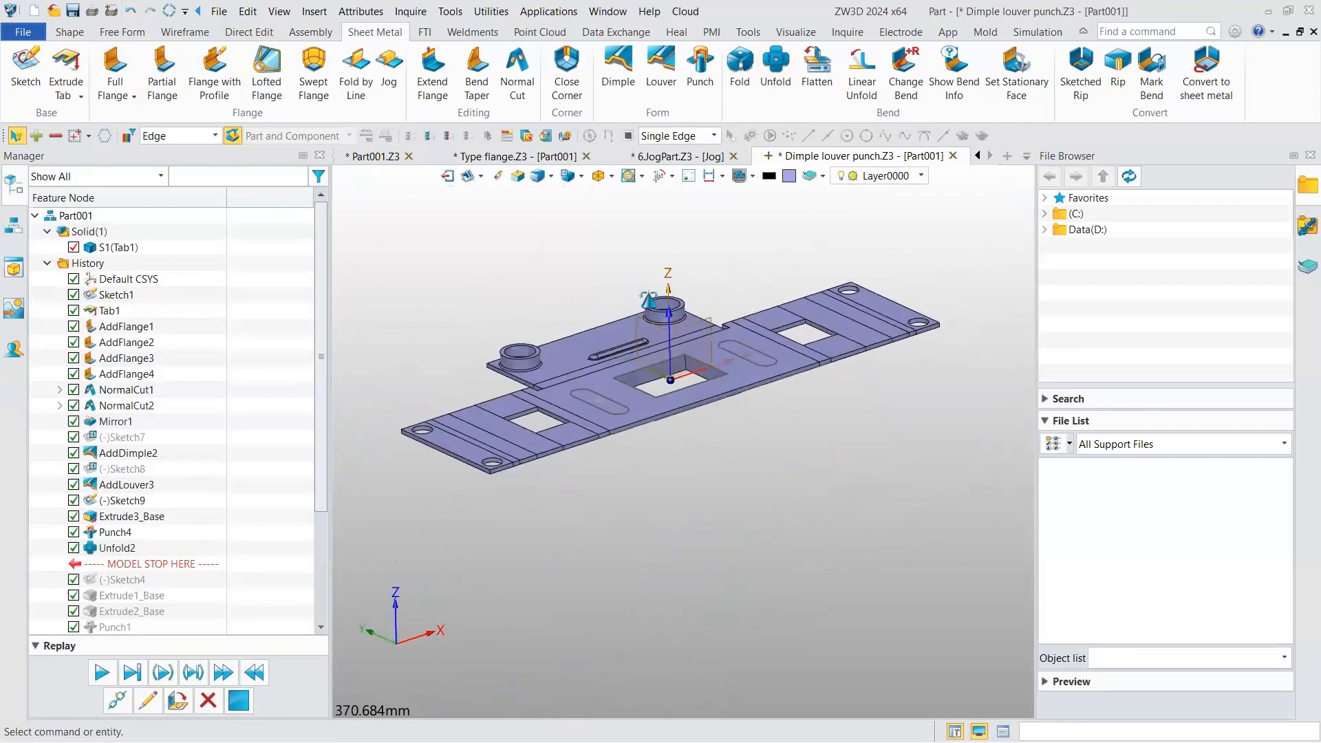
- Inspect the louver, flared dimple holes and punched opening on the unfolded bracket from near and far
{"action": "scroll", "coordinate": [651, 290], "scroll_direction": "up", "scroll_amount": 3}
{"action": "middle_click_drag", "start_coordinate": [650, 291], "coordinate": [448, 440]}
{"action": "mouse_move", "coordinate": [505, 655]}
{"action": "right_mouse_down"}
{"action": "mouse_move", "coordinate": [551, 606]}
{"action": "mouse_move", "coordinate": [506, 655]}
{"action": "right_mouse_up"}
{"action": "scroll", "coordinate": [505, 656], "scroll_direction": "up", "scroll_amount": 3}
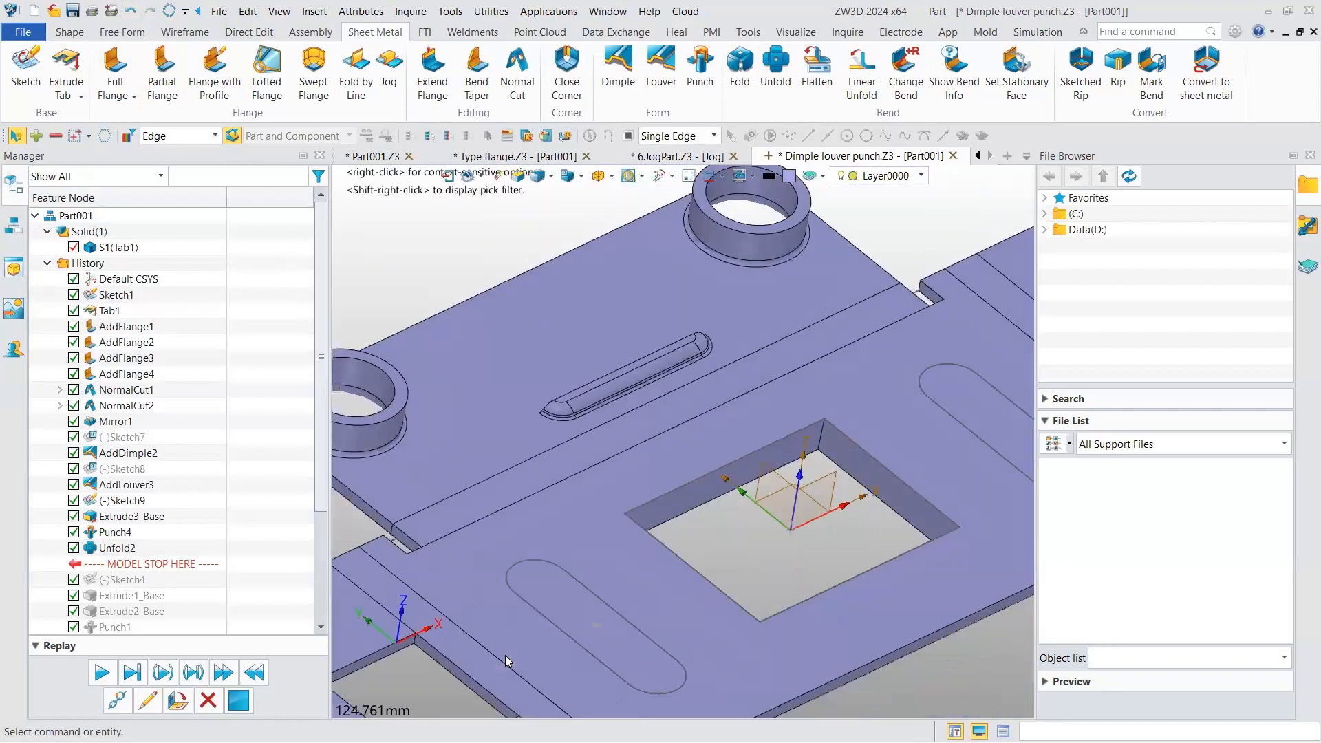
{"action": "scroll", "coordinate": [505, 655], "scroll_direction": "down", "scroll_amount": 6}
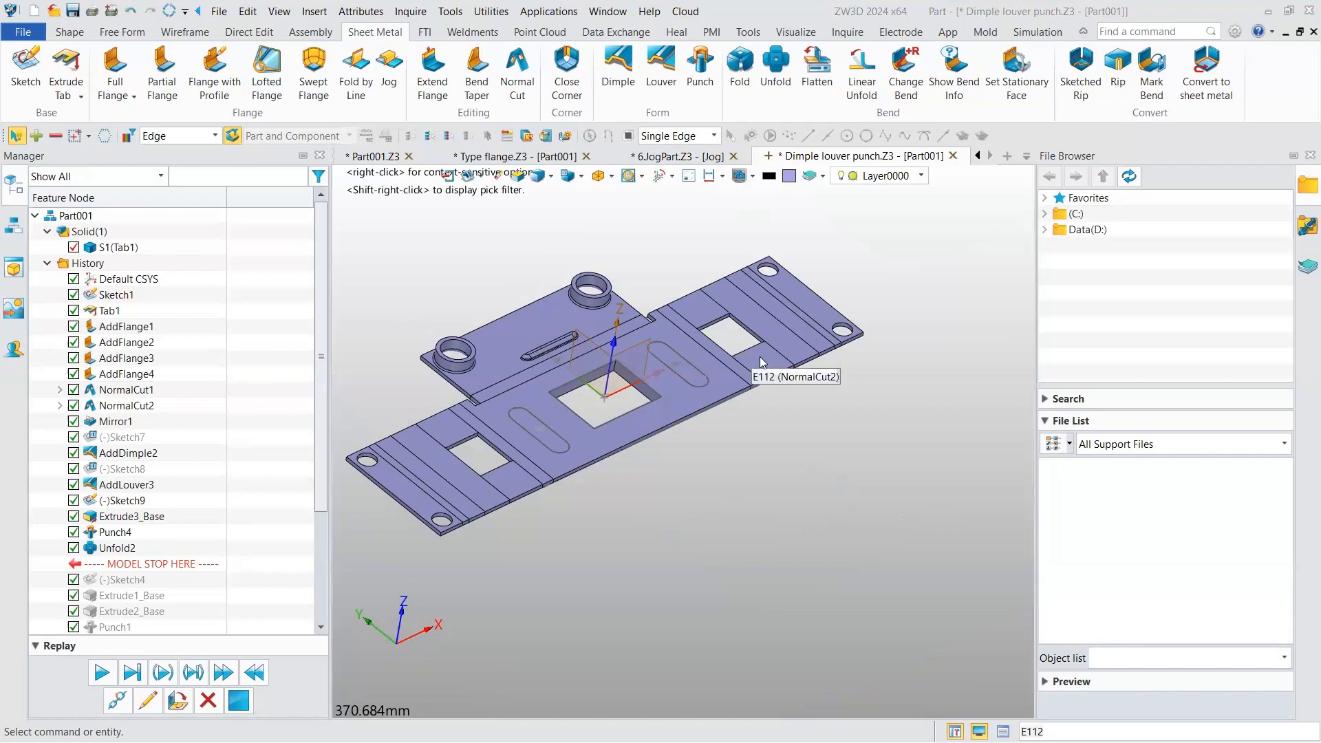
{"action": "scroll", "coordinate": [836, 335], "scroll_direction": "up", "scroll_amount": 5}
{"action": "scroll", "coordinate": [835, 334], "scroll_direction": "up", "scroll_amount": 1}
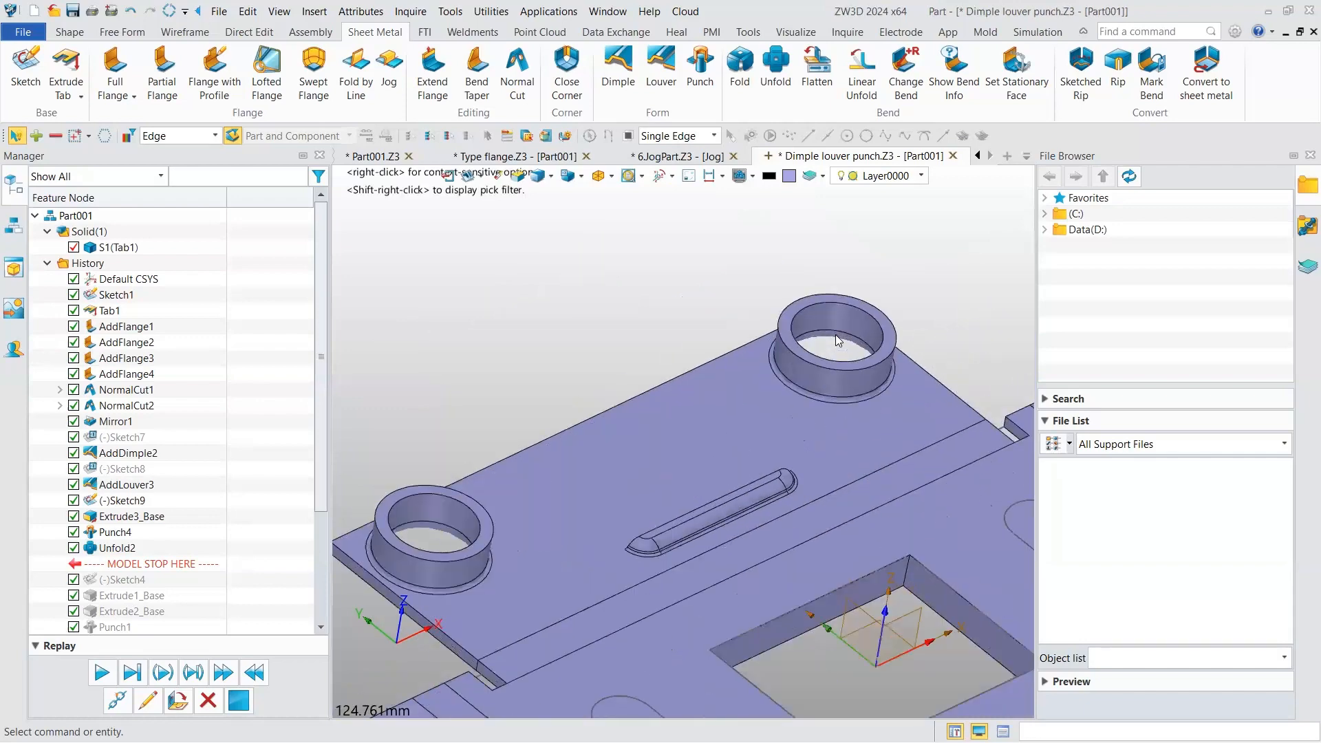
{"action": "scroll", "coordinate": [789, 370], "scroll_direction": "up", "scroll_amount": 3}
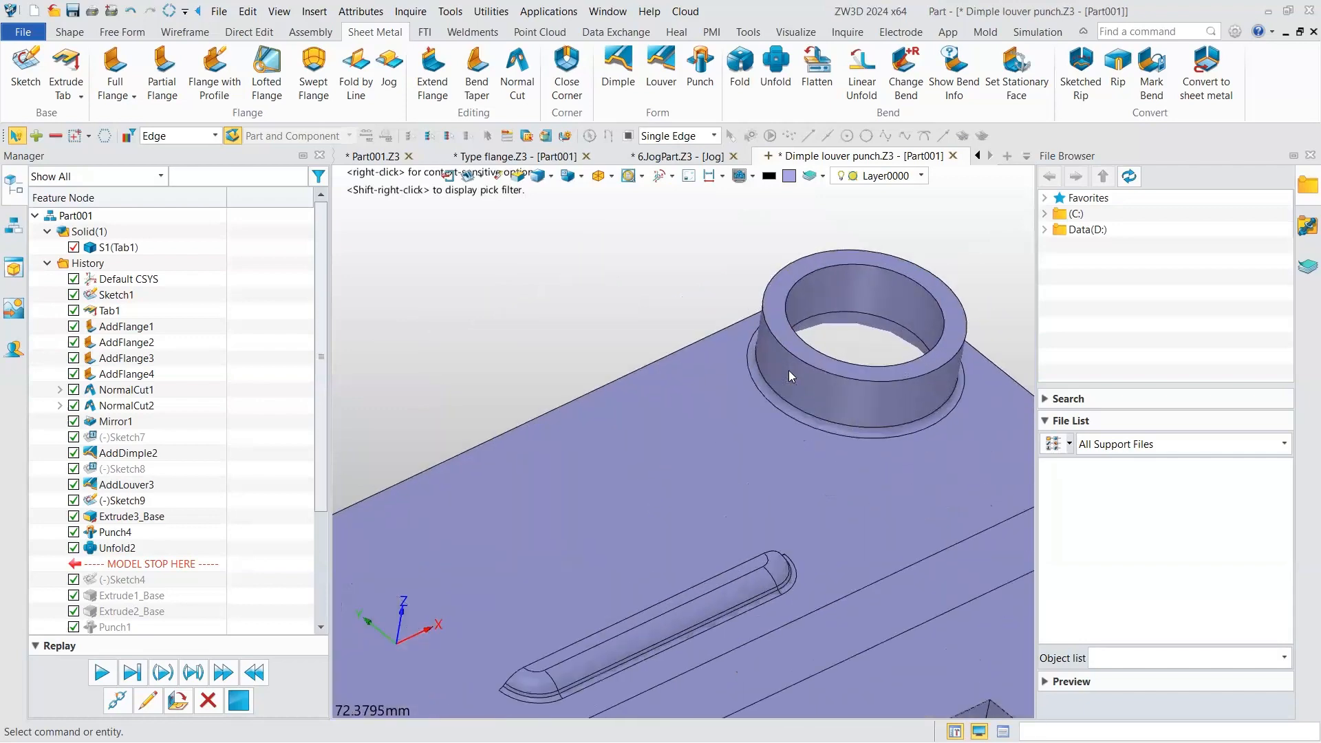
{"action": "scroll", "coordinate": [788, 370], "scroll_direction": "down", "scroll_amount": 1}
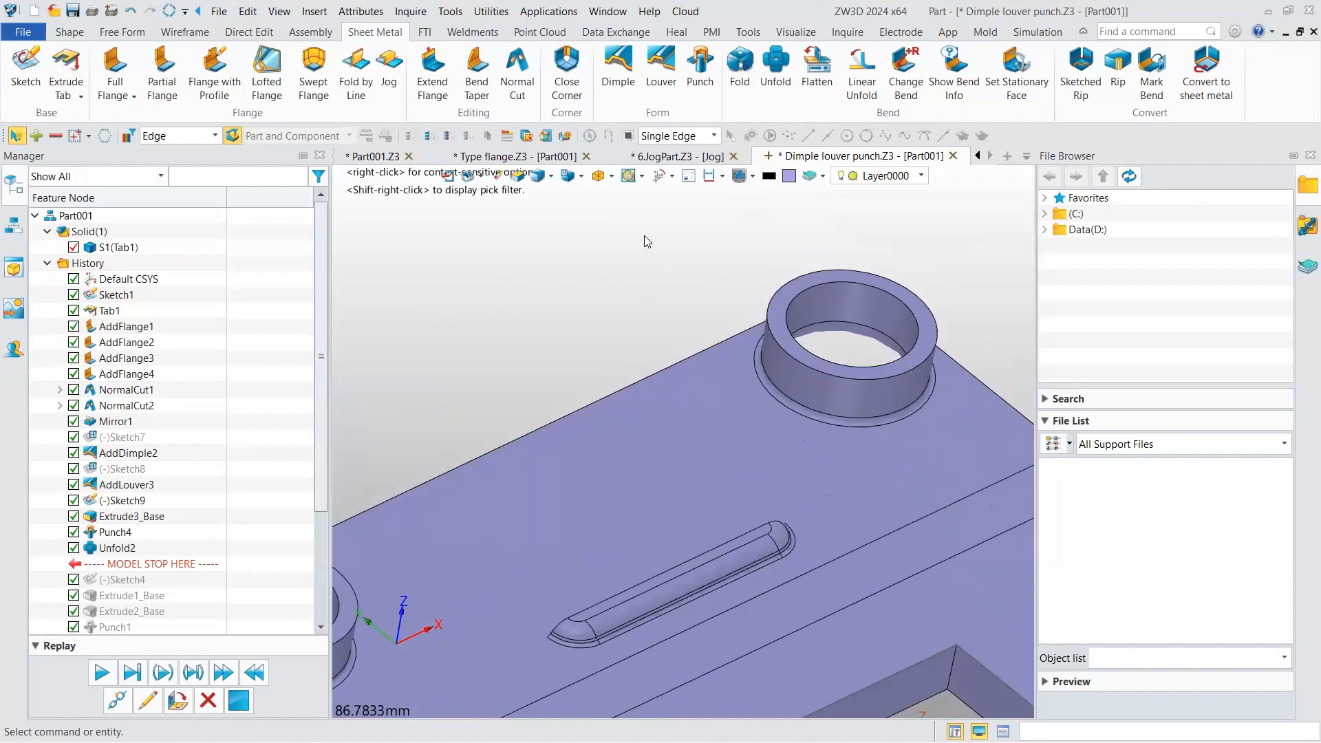
{"action": "scroll", "coordinate": [637, 334], "scroll_direction": "down", "scroll_amount": 6}
{"action": "scroll", "coordinate": [639, 336], "scroll_direction": "down", "scroll_amount": 1}
{"action": "scroll", "coordinate": [638, 335], "scroll_direction": "up", "scroll_amount": 2}
{"action": "scroll", "coordinate": [639, 336], "scroll_direction": "down", "scroll_amount": 3}
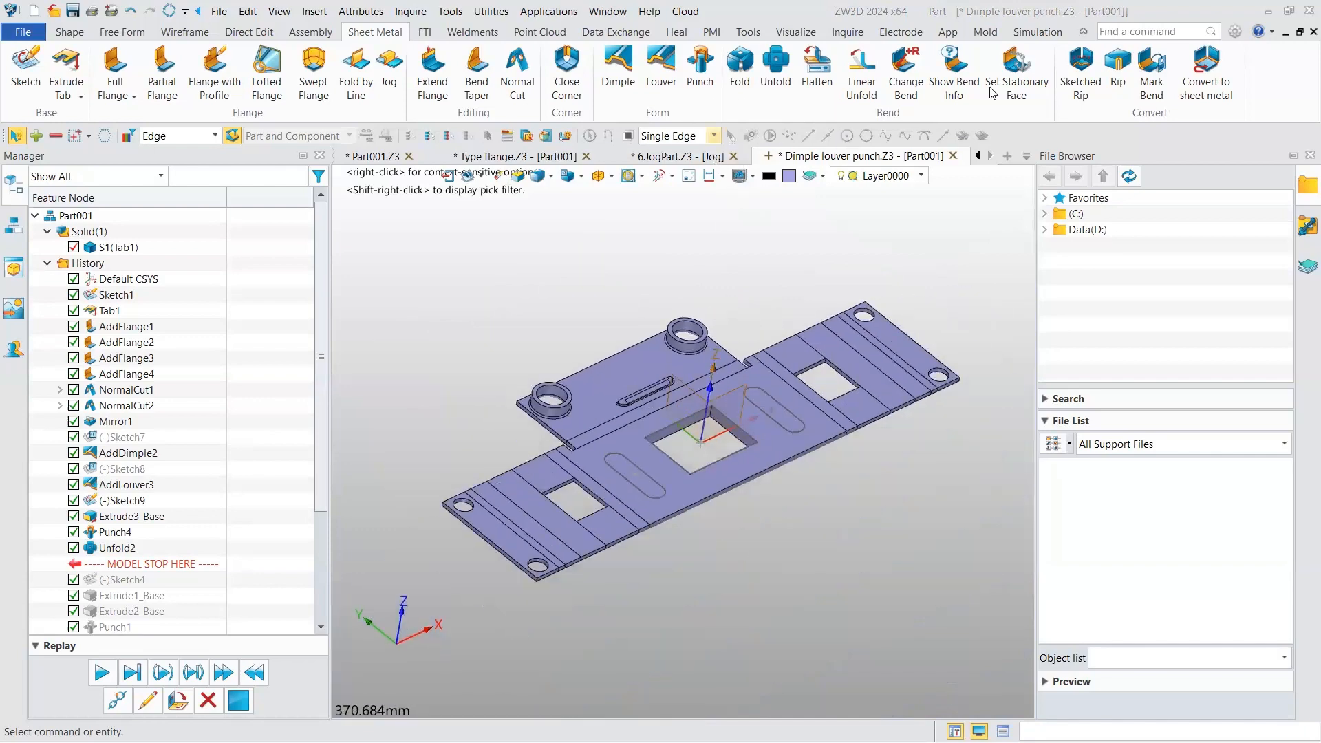
- Switch to the PowerPoint slide show, advance past the Louver and Punch slides to the Bend overview, and return to ZW3D
{"action": "key", "text": "alt+Tab"}
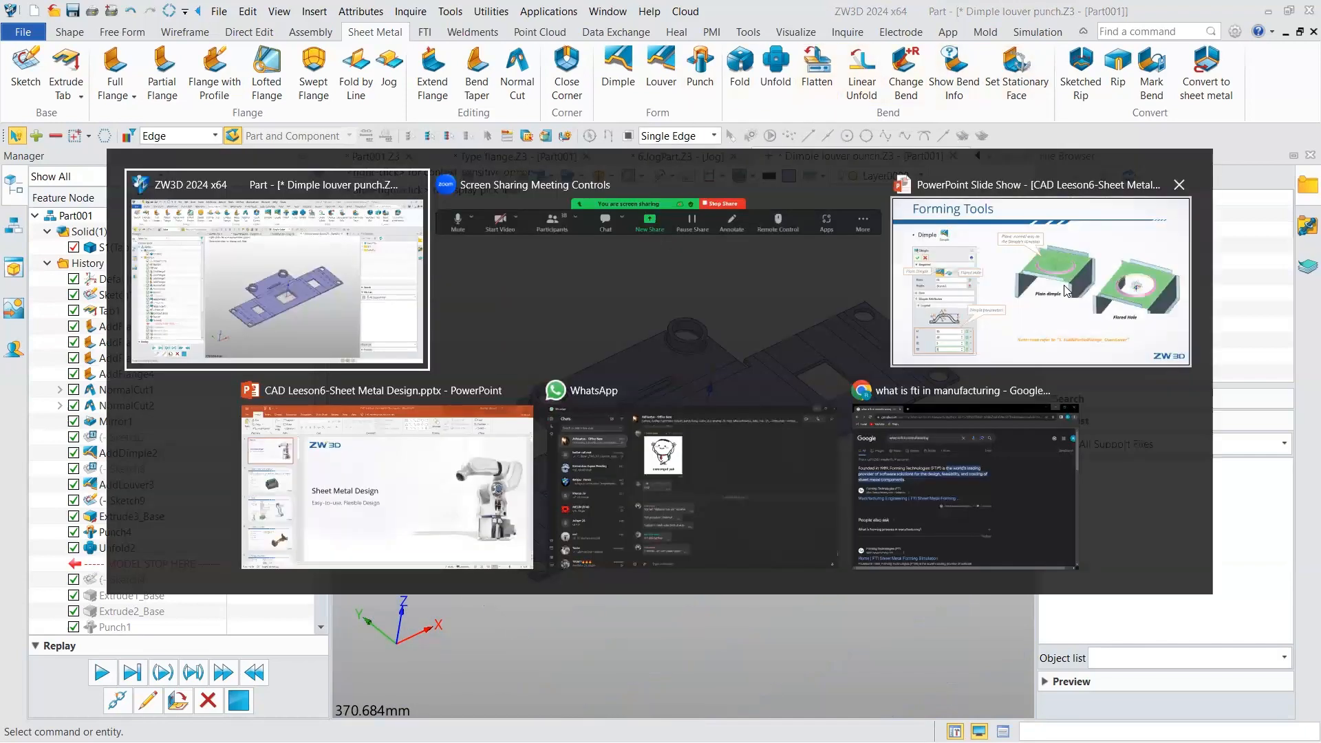
{"action": "key", "text": "Tab"}
{"action": "key", "text": "Tab"}
{"action": "left_click", "coordinate": [534, 311]}
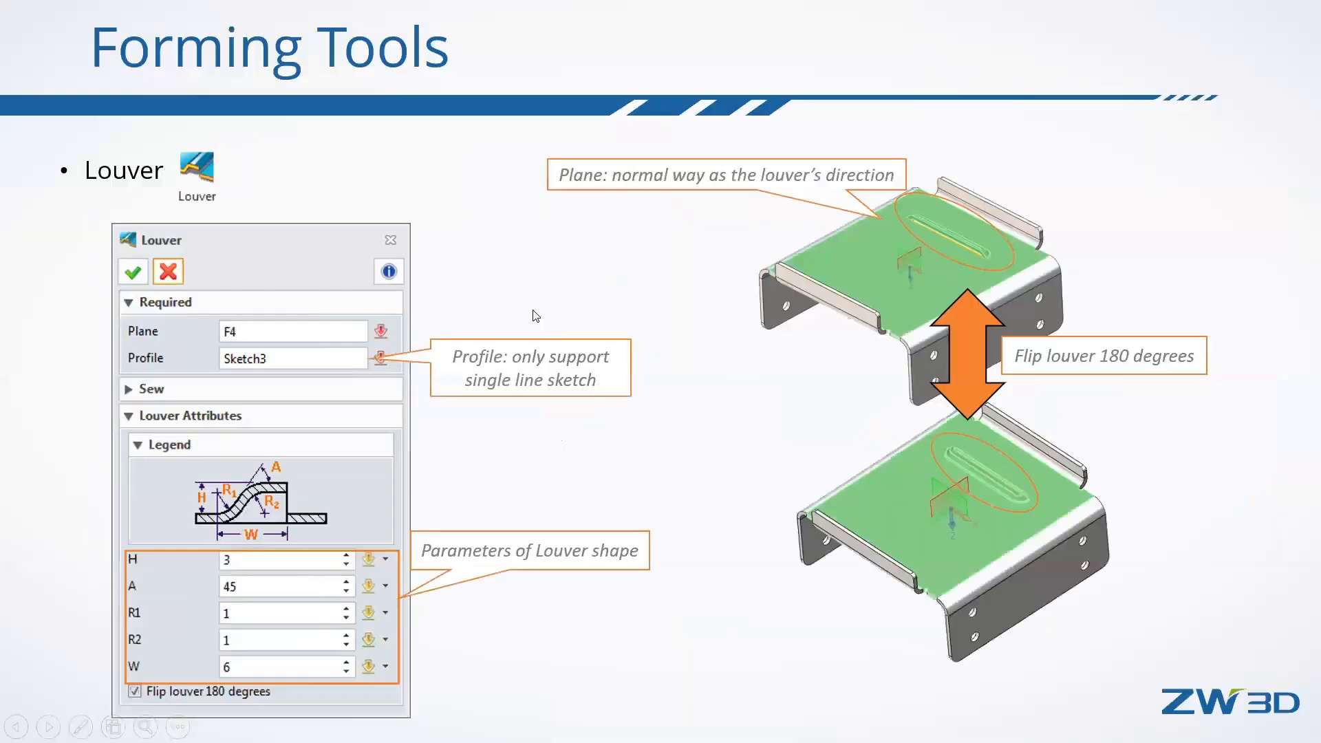
{"action": "key", "text": "Right"}
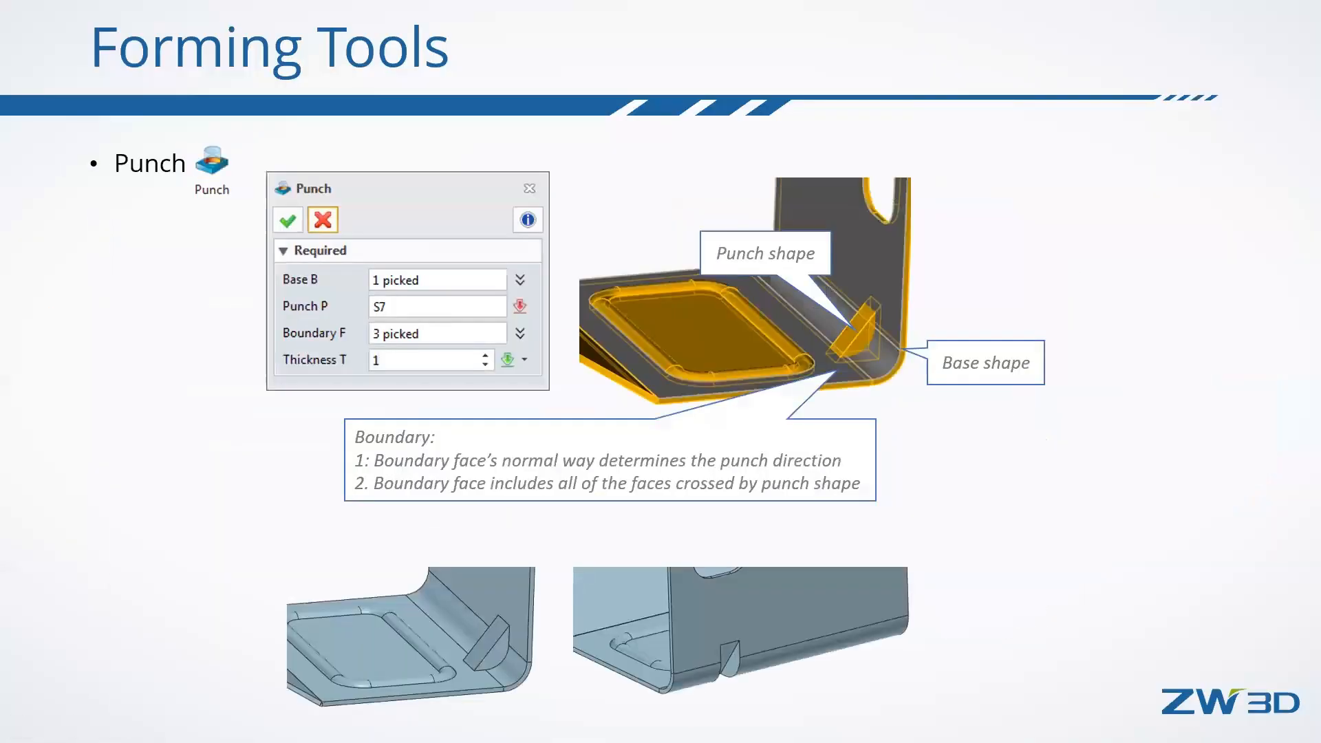
{"action": "key", "text": "Right"}
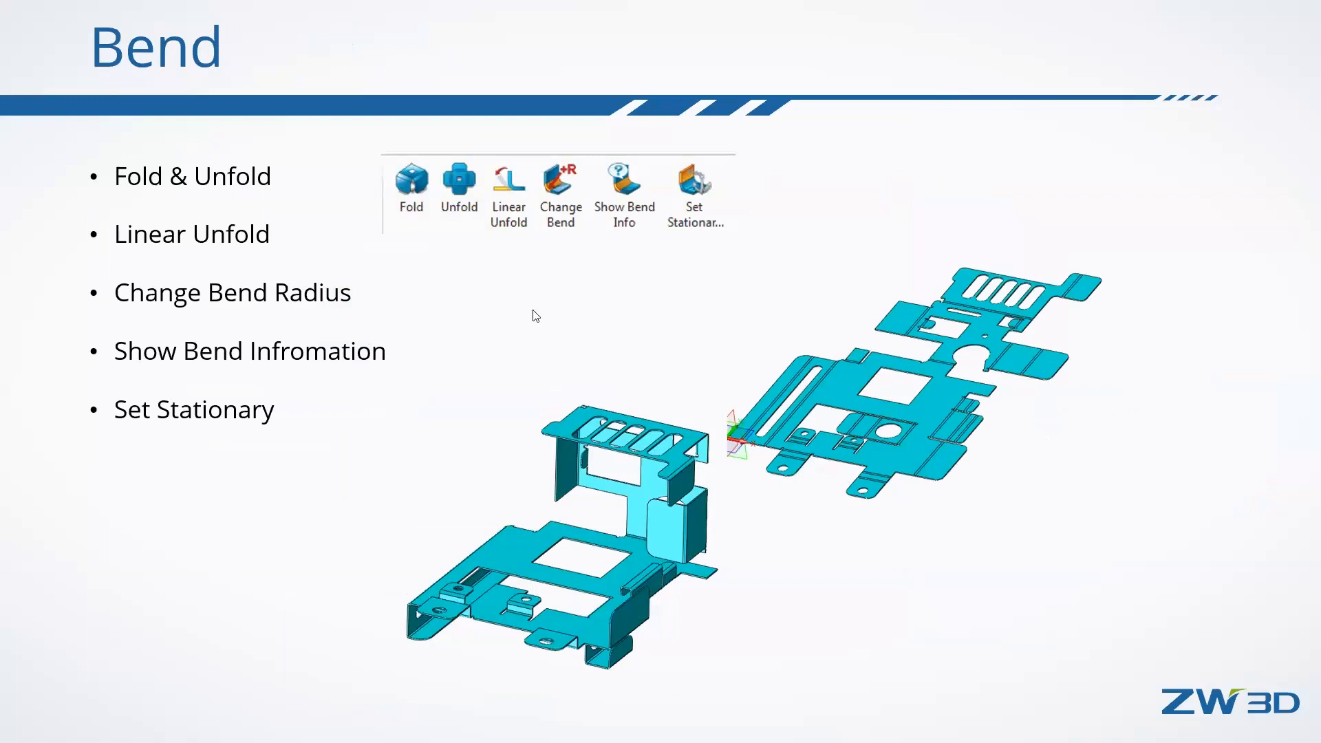
{"action": "key", "text": "alt+Tab"}
{"action": "left_click", "coordinate": [408, 321]}
{"action": "key", "text": "alt+Tab"}
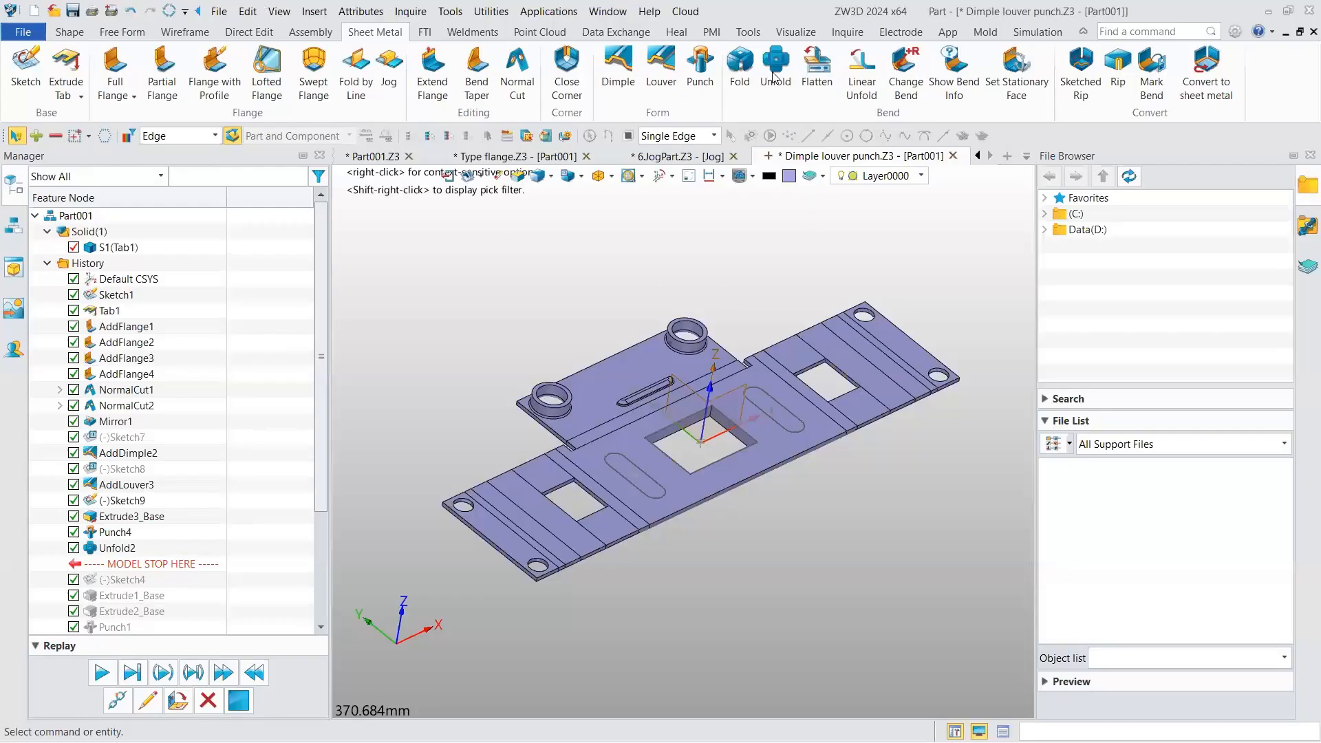
- Undo the full unfold and unfold only the bend of the flange carrying the louver and dimples
{"action": "key", "text": "ctrl+z"}
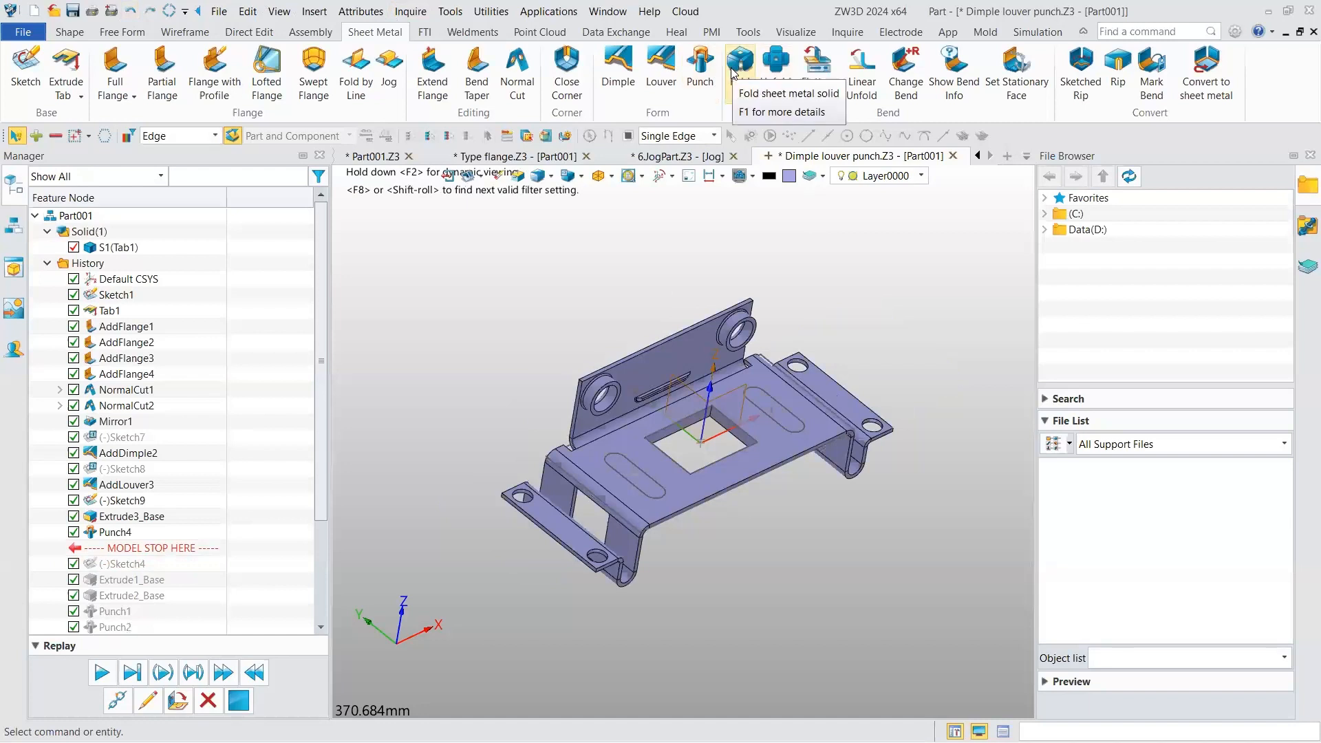
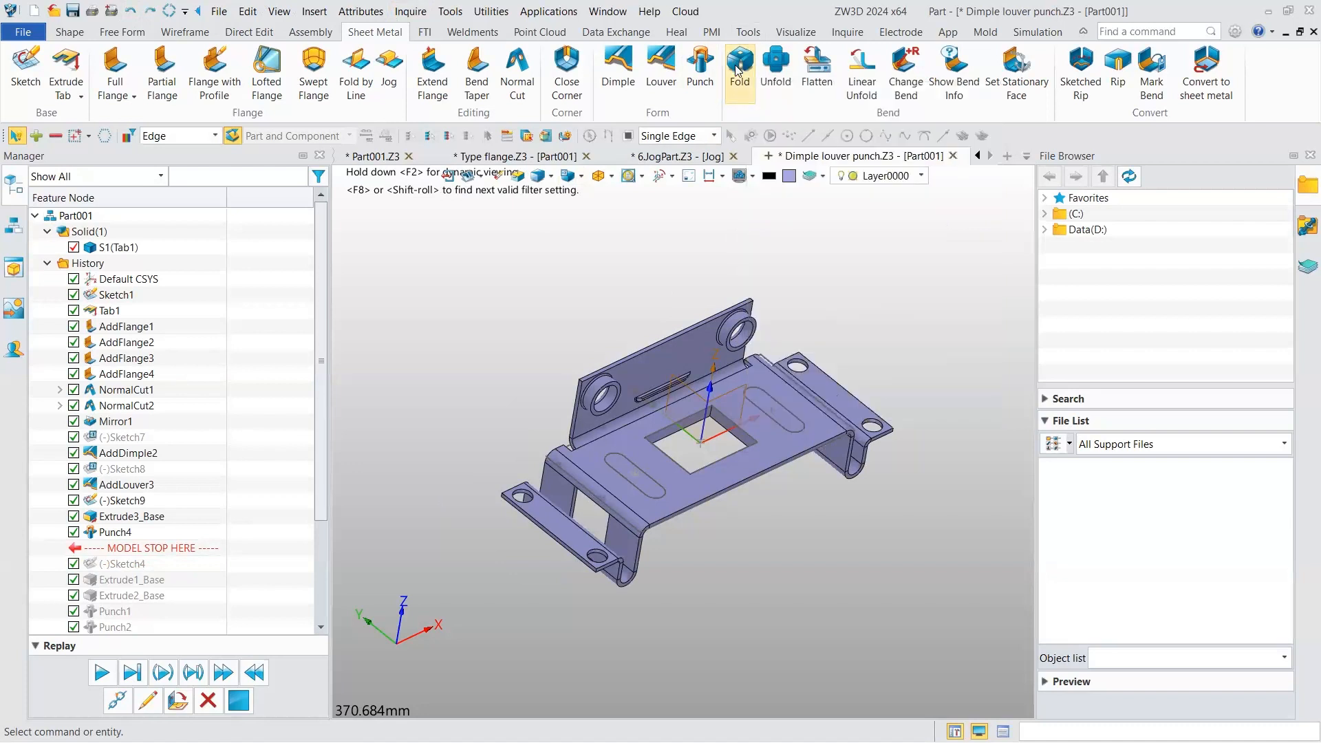
{"action": "left_click", "coordinate": [781, 64]}
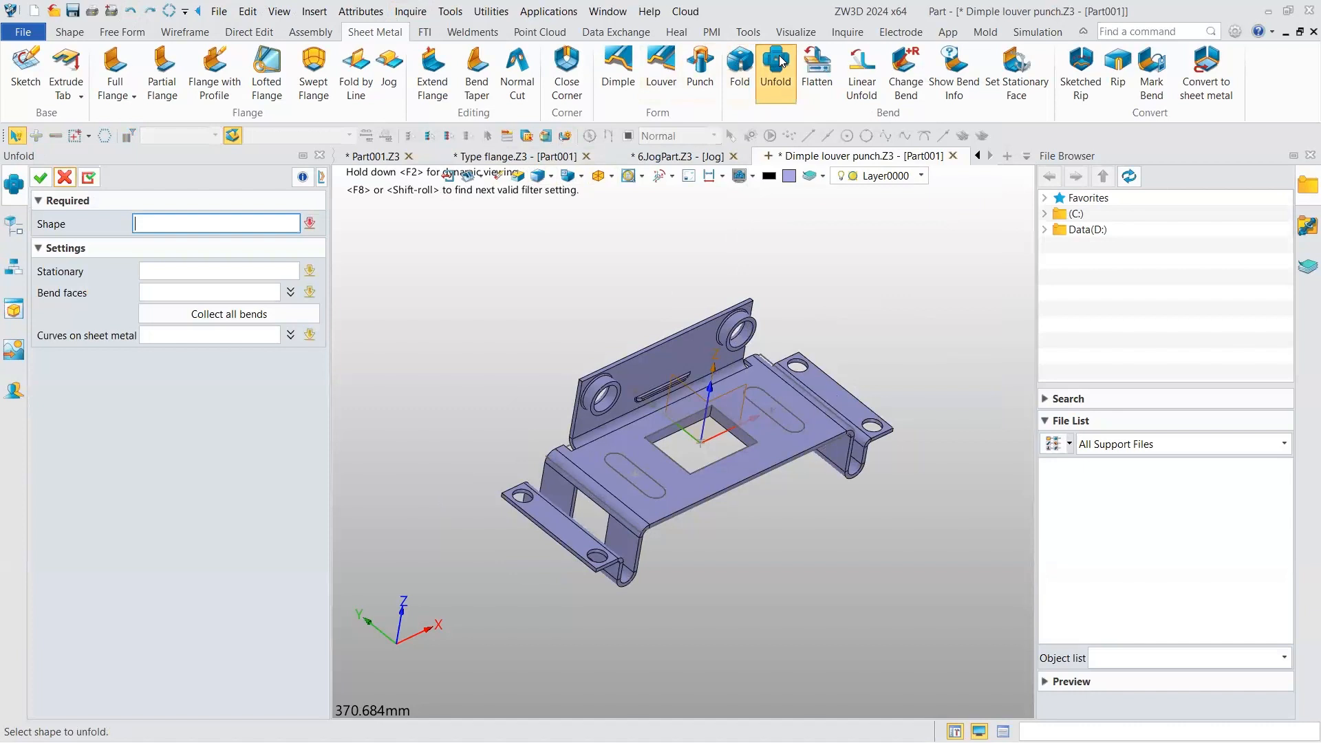
{"action": "left_click", "coordinate": [671, 396]}
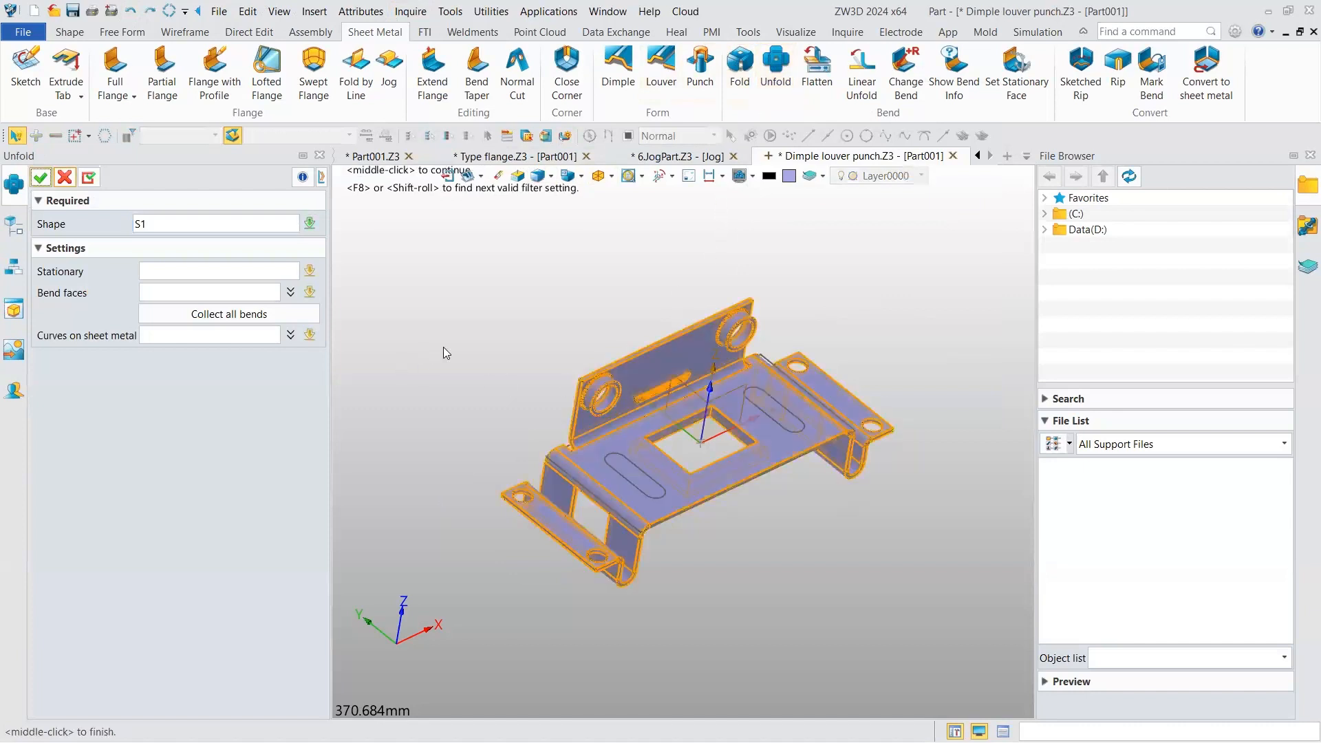
{"action": "left_click", "coordinate": [643, 415]}
{"action": "left_click", "coordinate": [156, 289]}
{"action": "left_click", "coordinate": [631, 421]}
{"action": "left_click", "coordinate": [39, 178]}
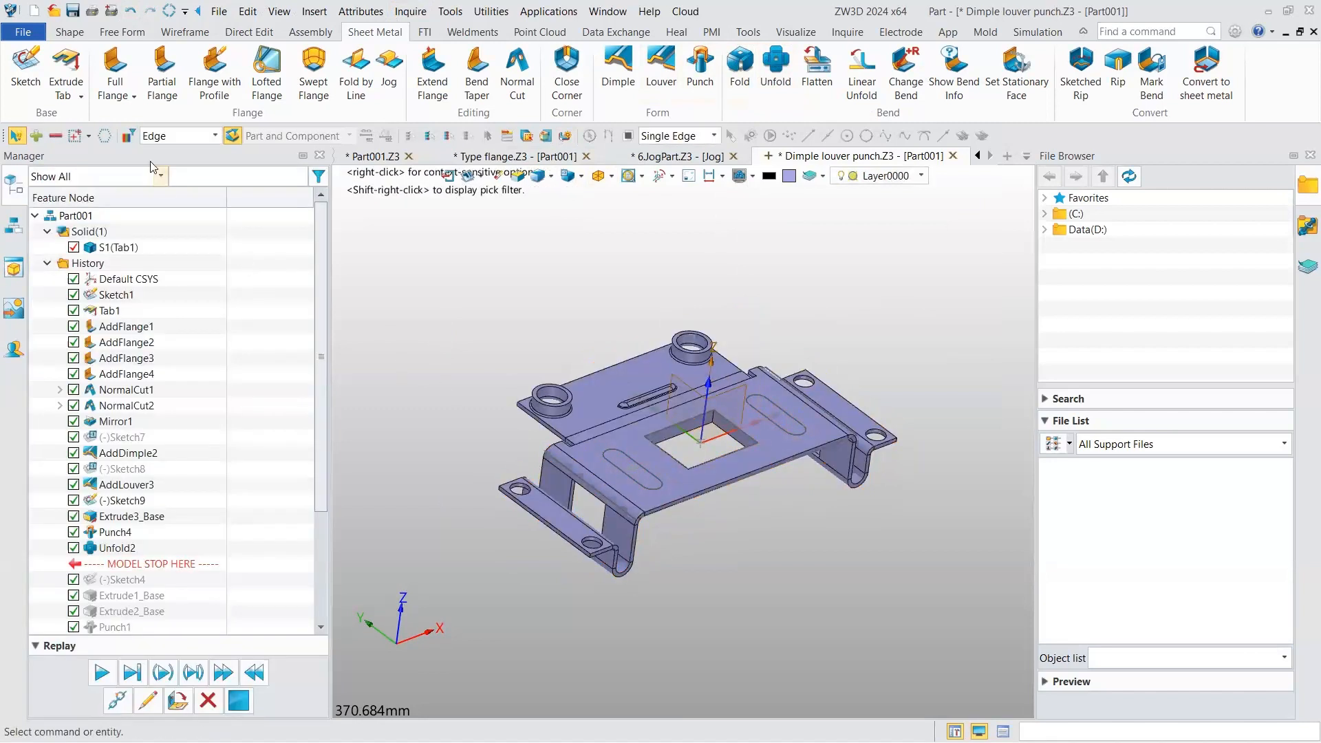
- Unfold the whole bracket with all of its bends using the Unfold command
{"action": "left_click", "coordinate": [782, 74]}
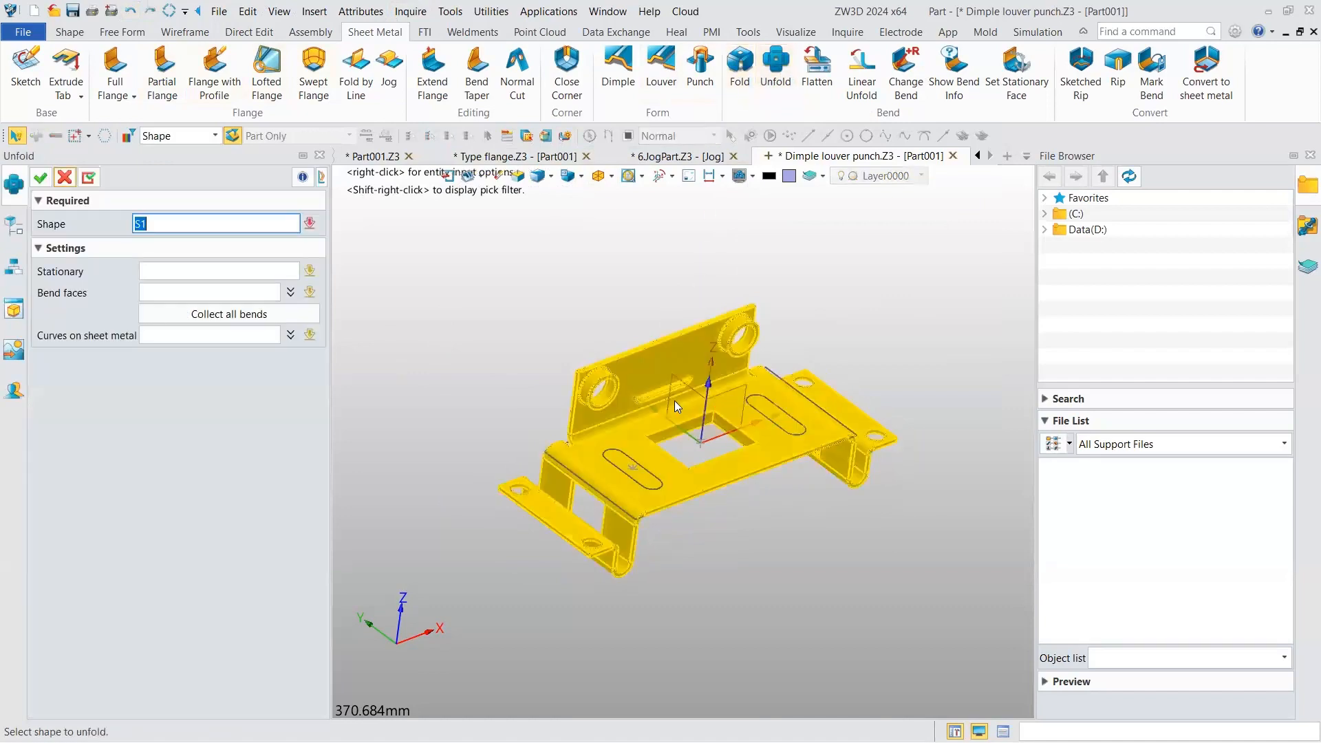
{"action": "left_click", "coordinate": [586, 426]}
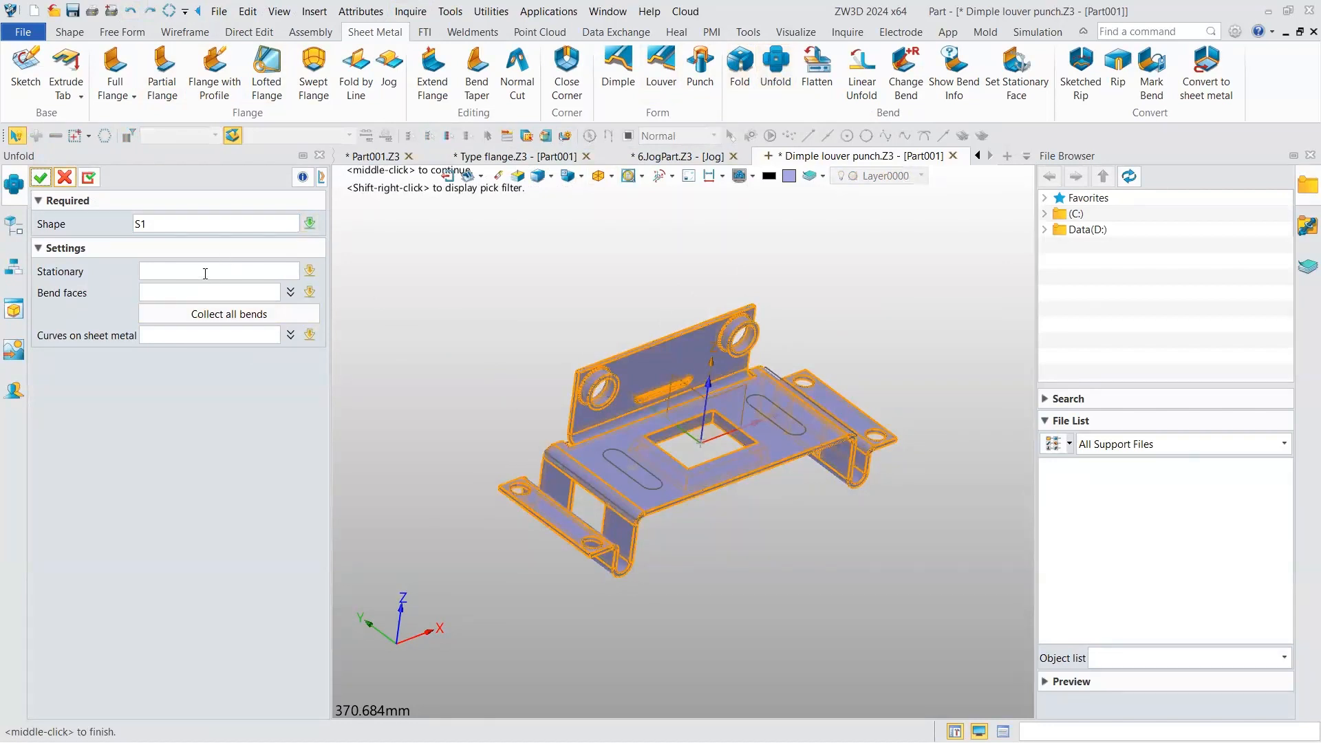
{"action": "left_click", "coordinate": [192, 298]}
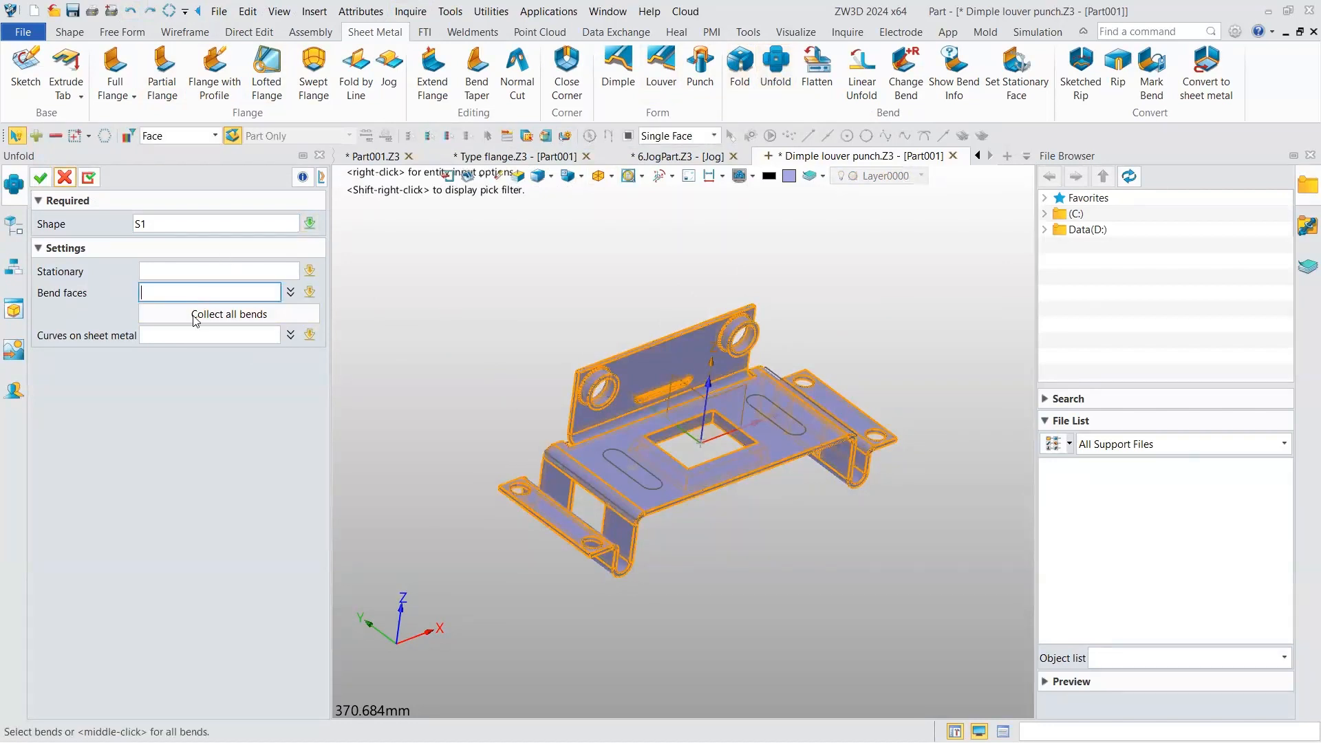
{"action": "left_click", "coordinate": [40, 177]}
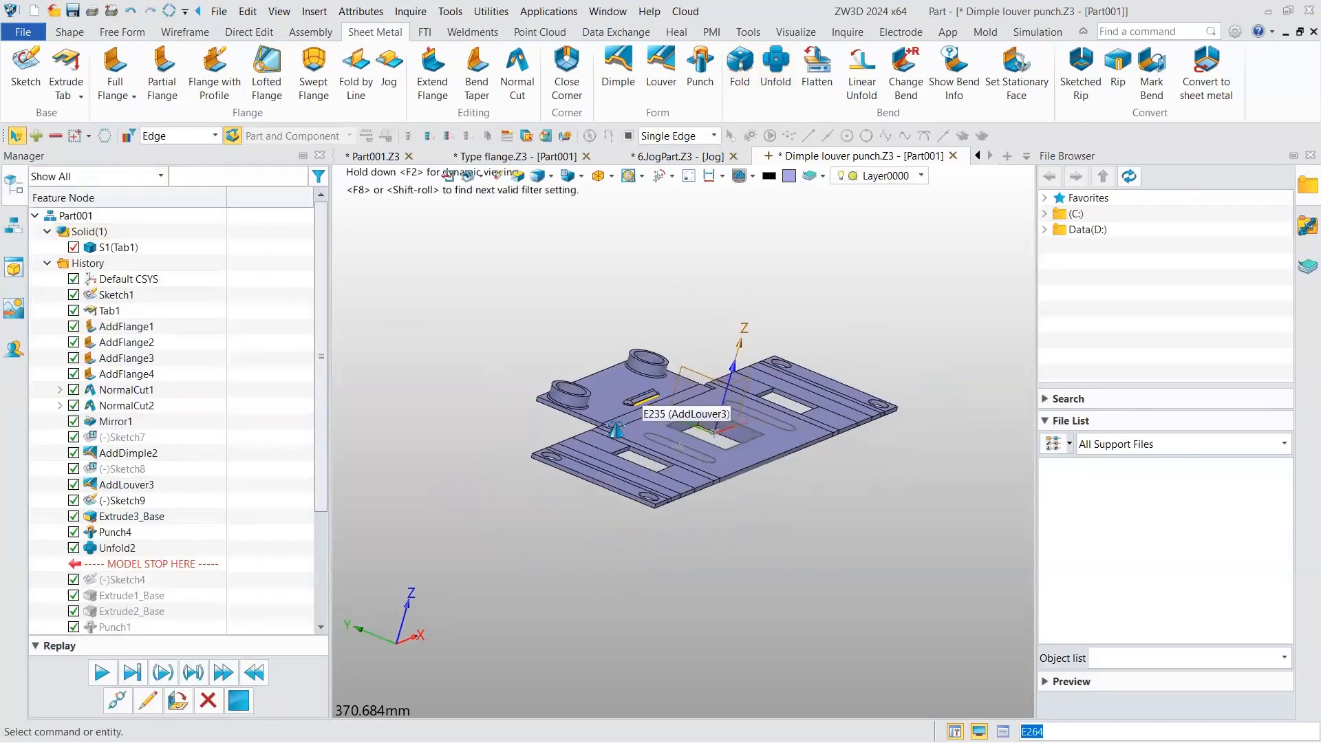
{"action": "scroll", "coordinate": [636, 413], "scroll_direction": "up", "scroll_amount": 5}
{"action": "right_click_drag", "start_coordinate": [629, 425], "coordinate": [57, 14]}
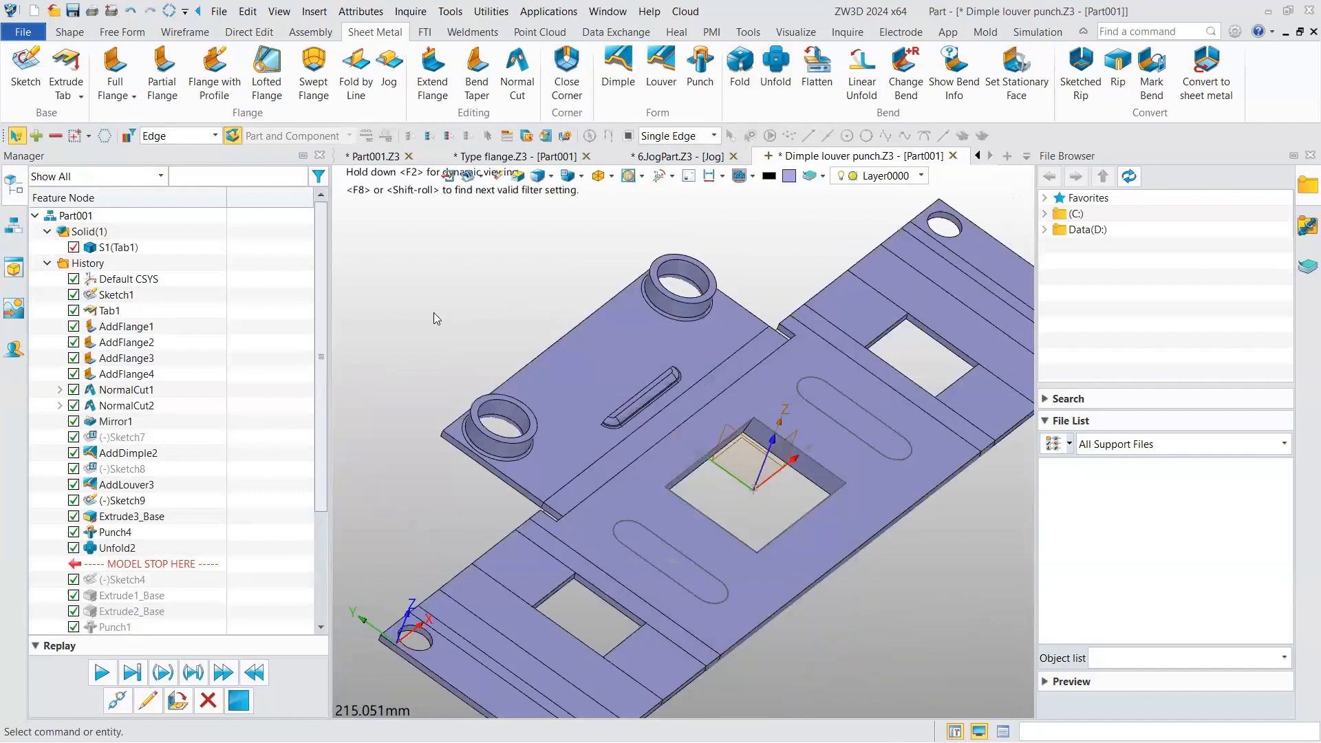
- Open the Feet_V2020 part from the file 4-Projector-1.Z3
{"action": "left_click", "coordinate": [54, 10]}
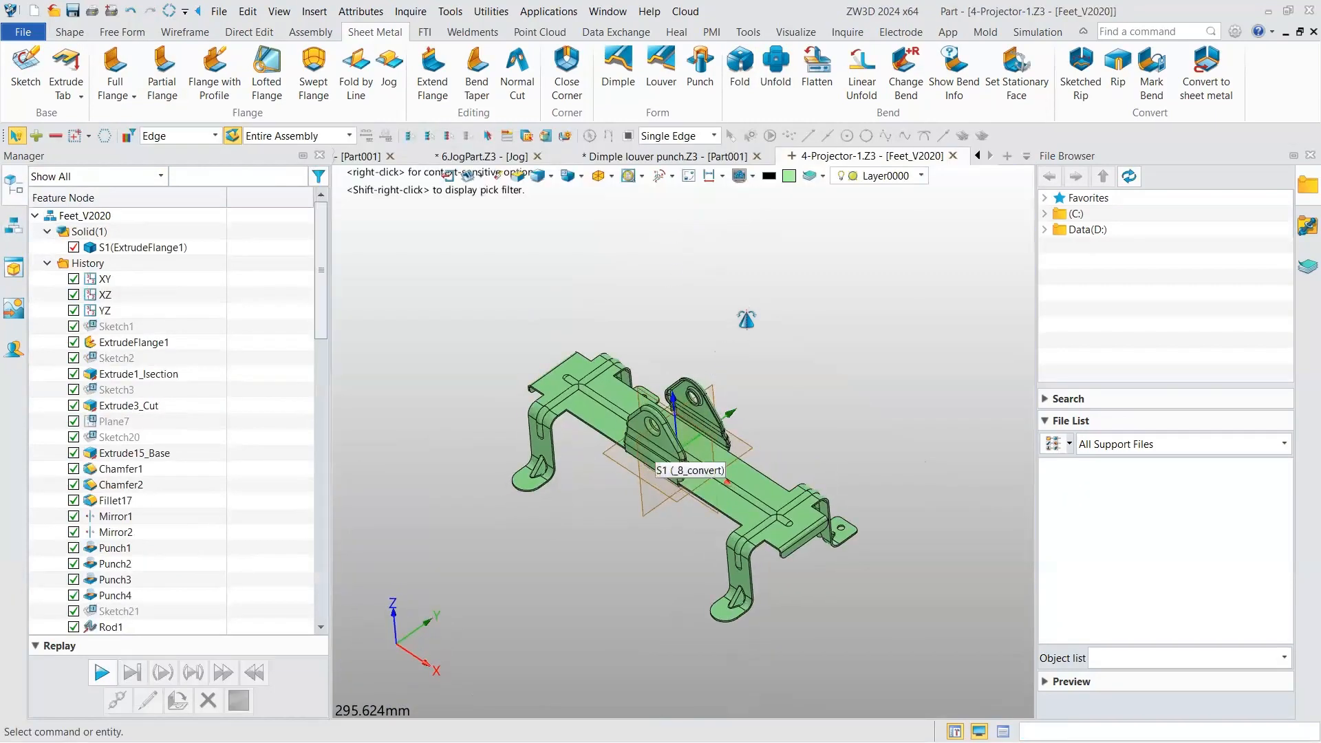
{"action": "scroll", "coordinate": [644, 454], "scroll_direction": "up", "scroll_amount": 5}
{"action": "right_click_drag", "start_coordinate": [706, 490], "coordinate": [657, 385]}
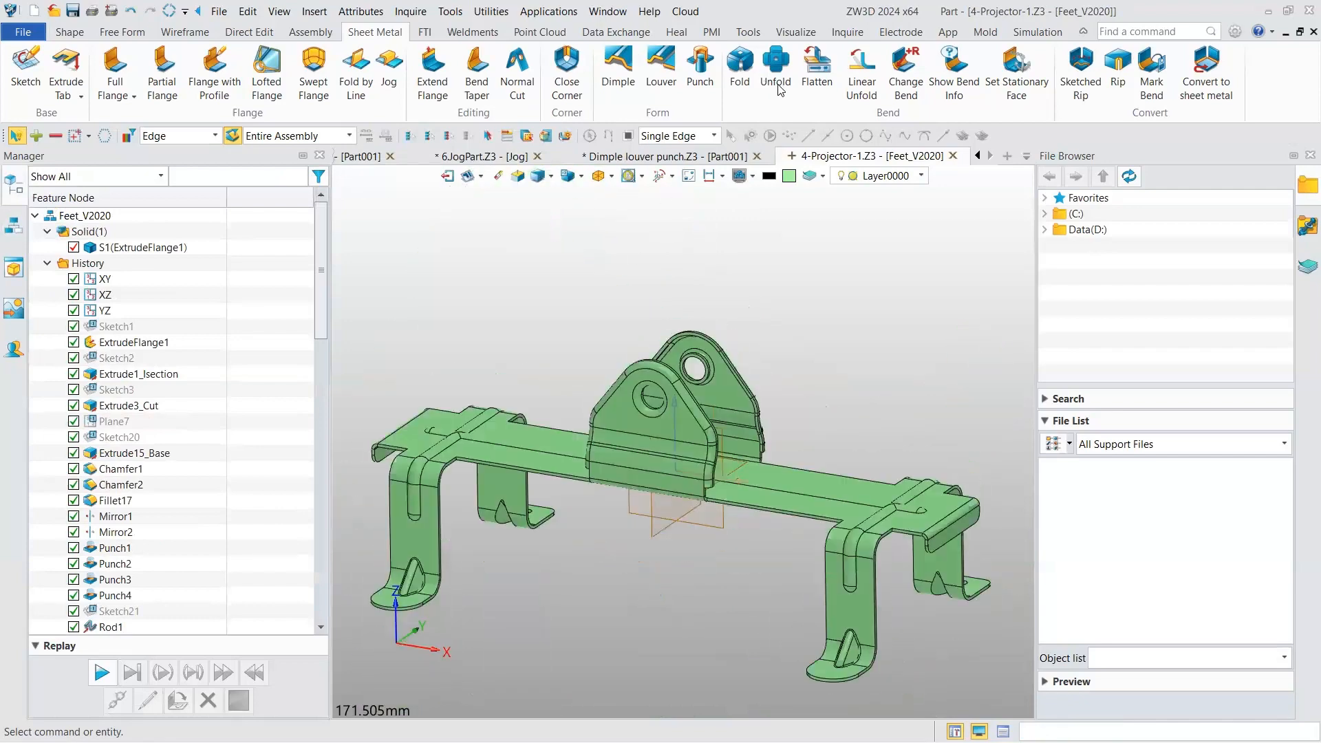
- Unfold the whole Feet_V2020 part, leaving the stationary face and bend faces at their defaults
{"action": "left_click", "coordinate": [776, 72]}
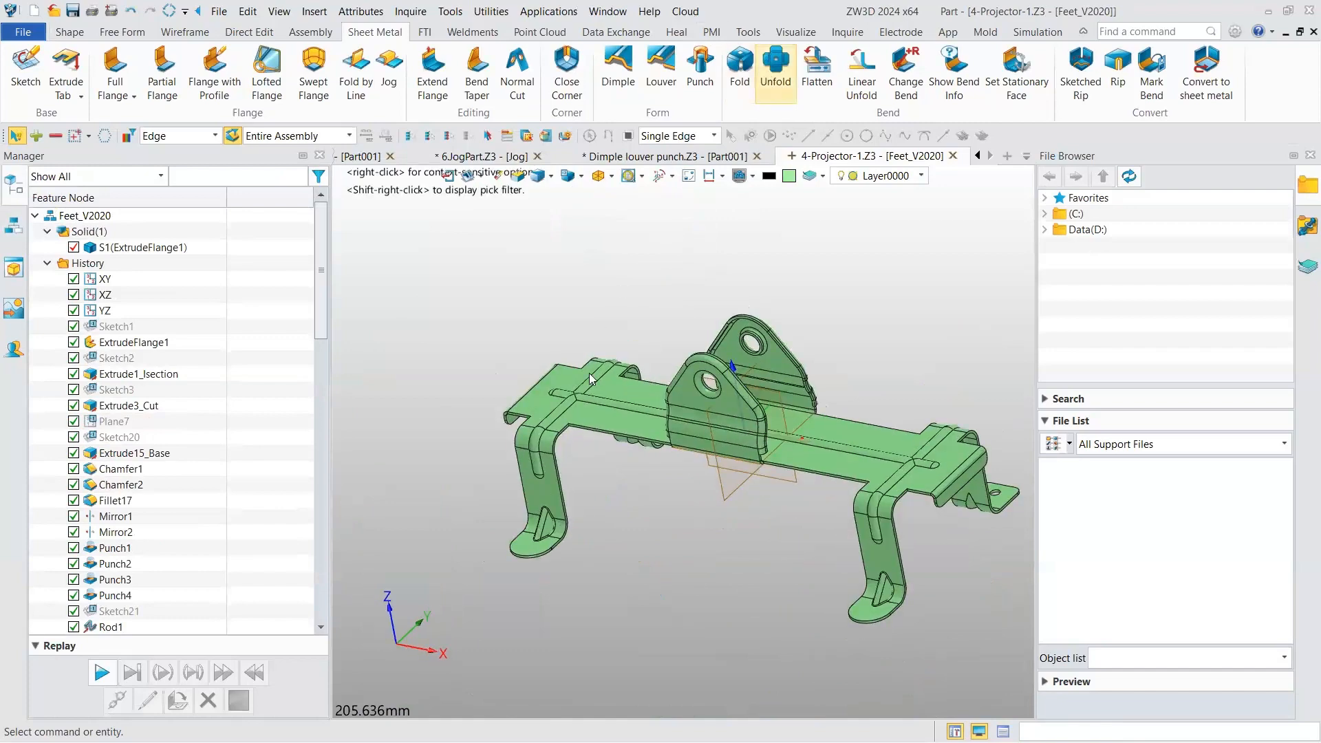
{"action": "left_click", "coordinate": [591, 373]}
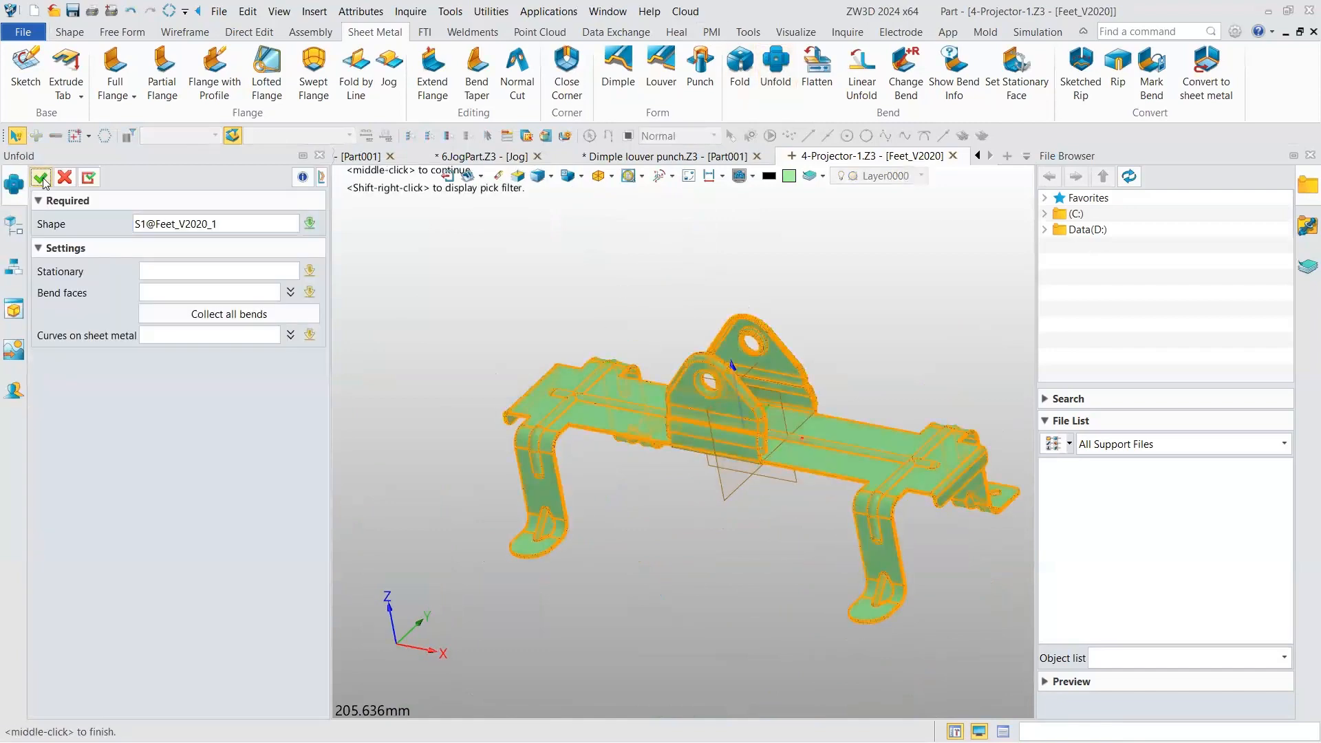
{"action": "middle_click", "coordinate": [533, 363]}
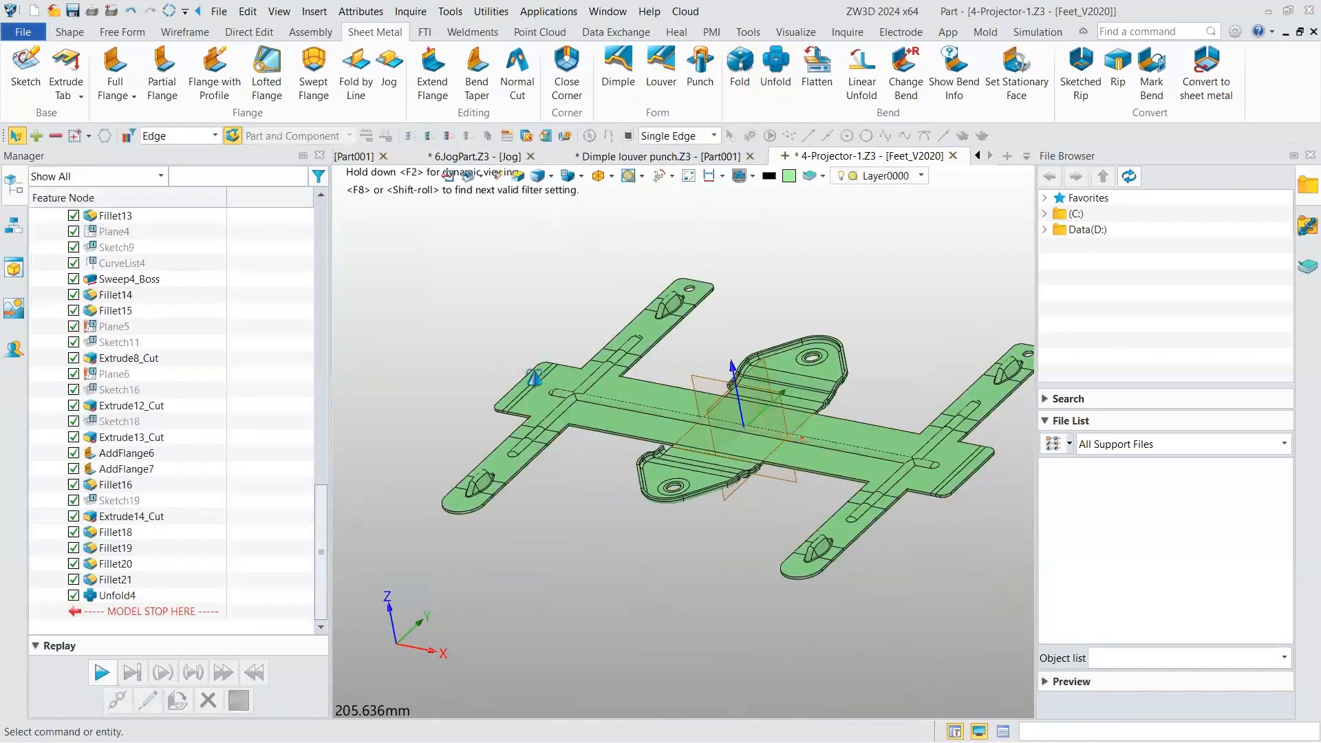
- Examine the curved rims and formed features of the unfolded feet part, comparing it with the unfolded Dimple louver punch bracket
{"action": "right_click_drag", "start_coordinate": [664, 294], "coordinate": [616, 372]}
{"action": "scroll", "coordinate": [626, 327], "scroll_direction": "up", "scroll_amount": 2}
{"action": "scroll", "coordinate": [699, 344], "scroll_direction": "up", "scroll_amount": 5}
{"action": "right_click_drag", "start_coordinate": [688, 344], "coordinate": [653, 399]}
{"action": "scroll", "coordinate": [652, 399], "scroll_direction": "up", "scroll_amount": 2}
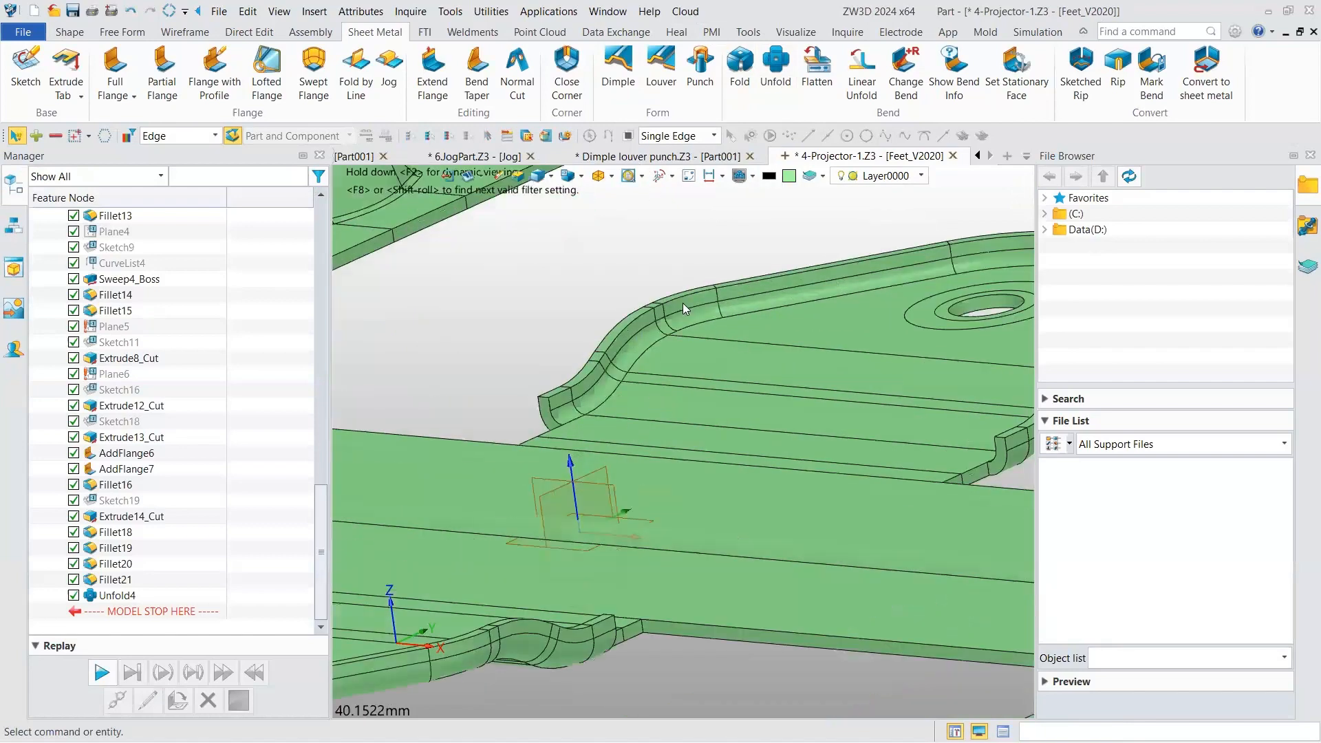
{"action": "left_click", "coordinate": [657, 156]}
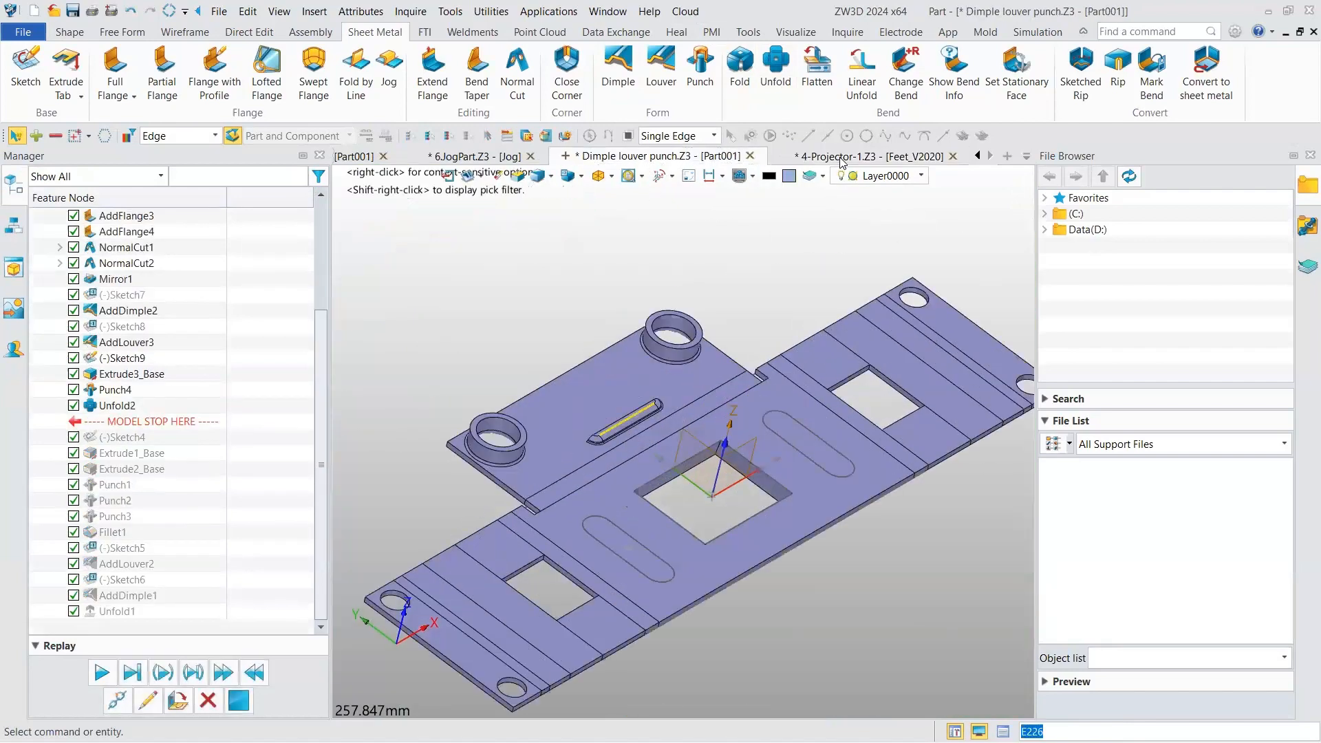
{"action": "left_click", "coordinate": [842, 157]}
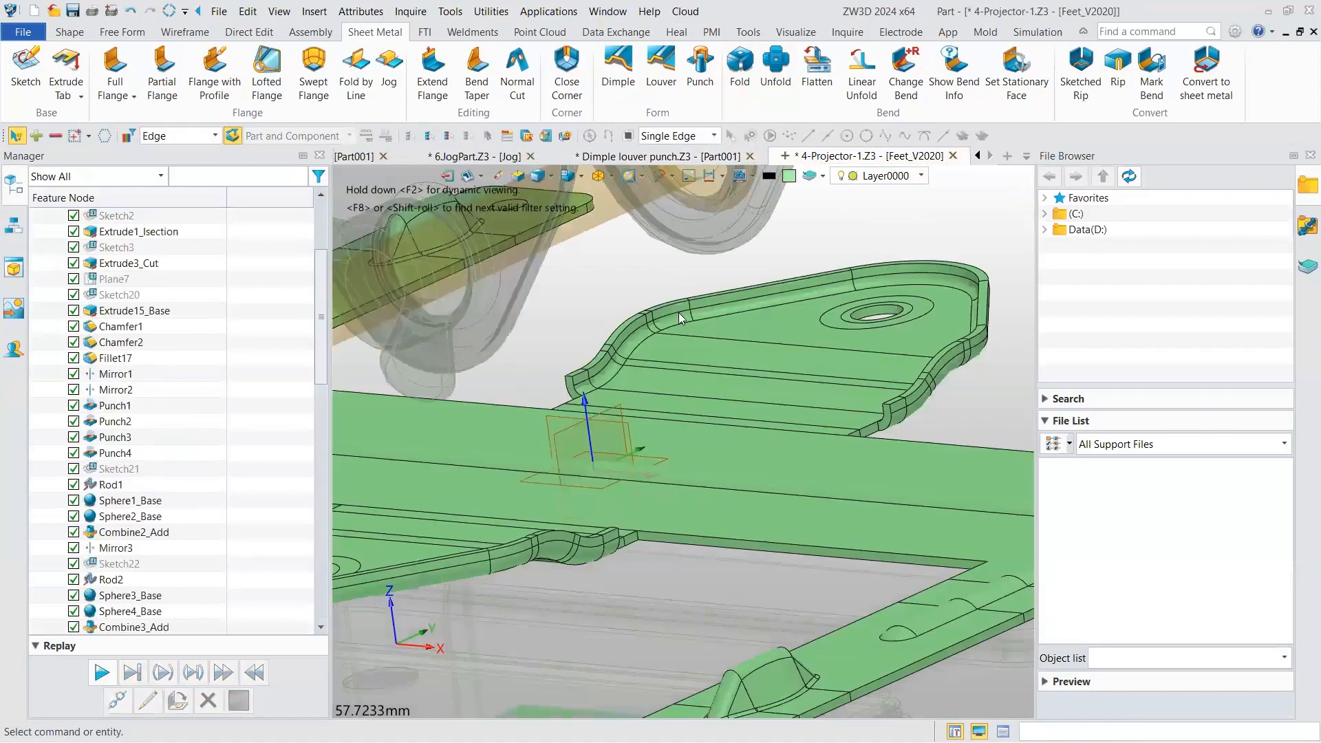
{"action": "scroll", "coordinate": [680, 318], "scroll_direction": "down", "scroll_amount": 4}
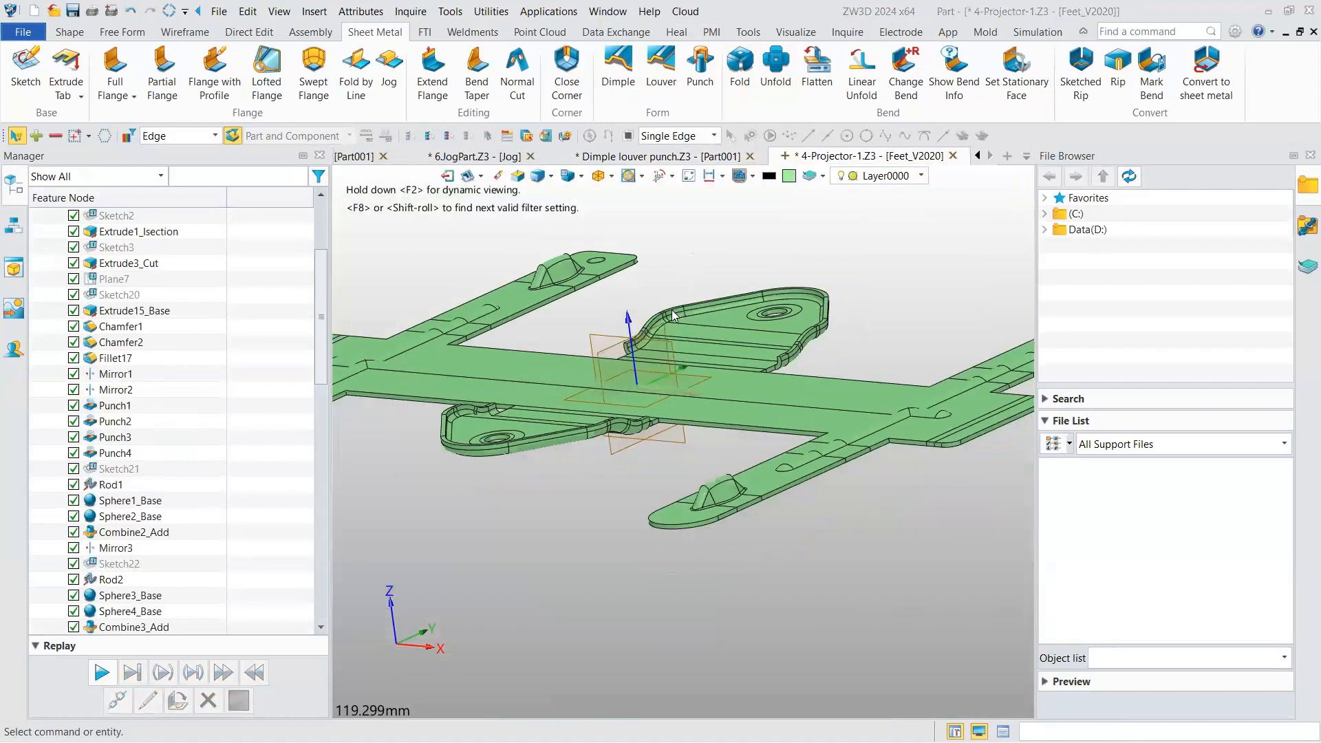
- Fold the entire unfolded feet part back into its bent shape with the Fold command
{"action": "left_click", "coordinate": [740, 68]}
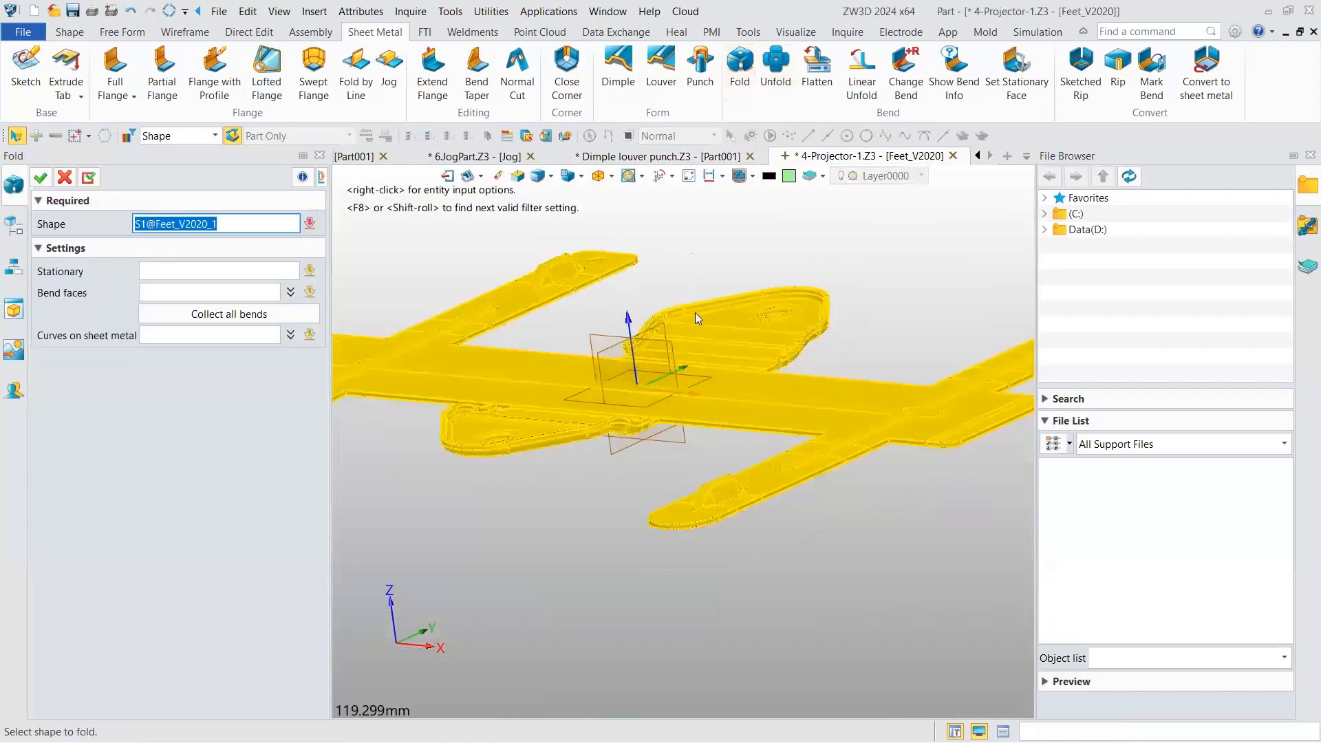
{"action": "scroll", "coordinate": [694, 320], "scroll_direction": "down", "scroll_amount": 3}
{"action": "middle_click_drag", "start_coordinate": [694, 321], "coordinate": [551, 343]}
{"action": "left_click", "coordinate": [551, 343]}
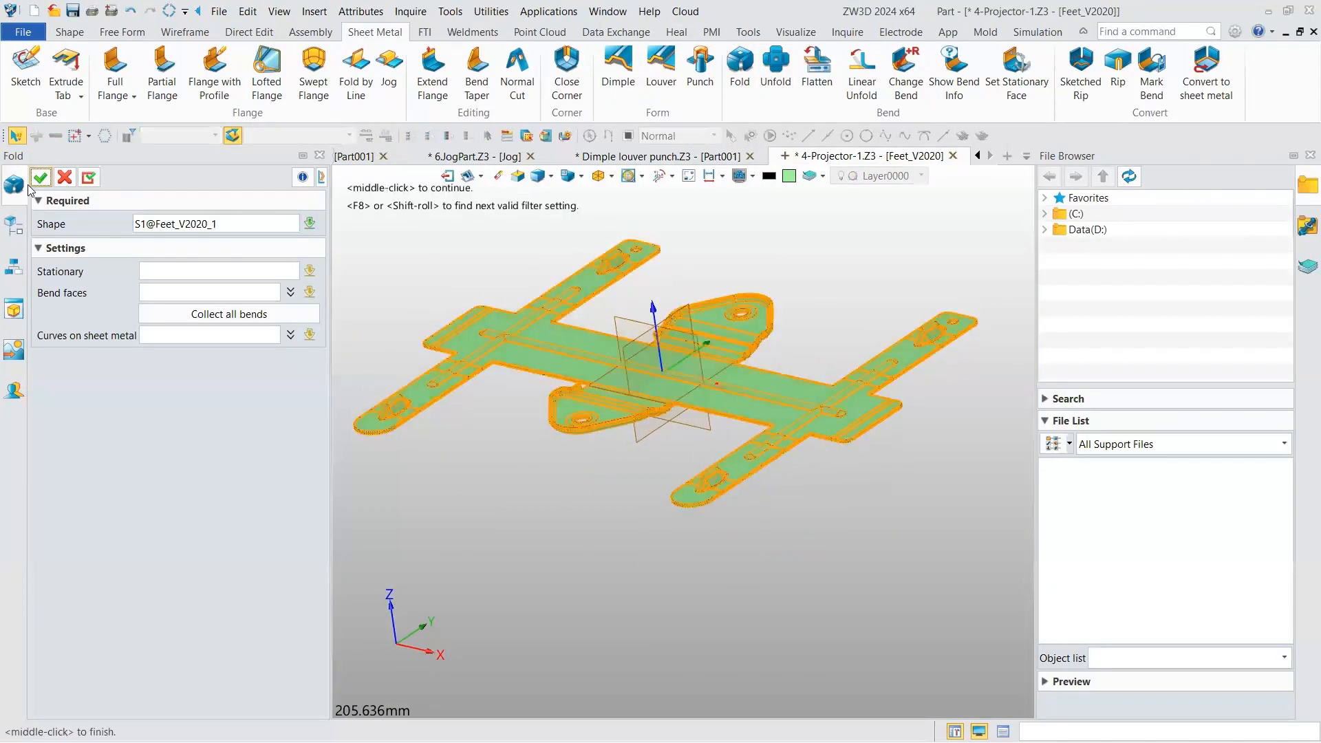
{"action": "middle_click", "coordinate": [108, 267]}
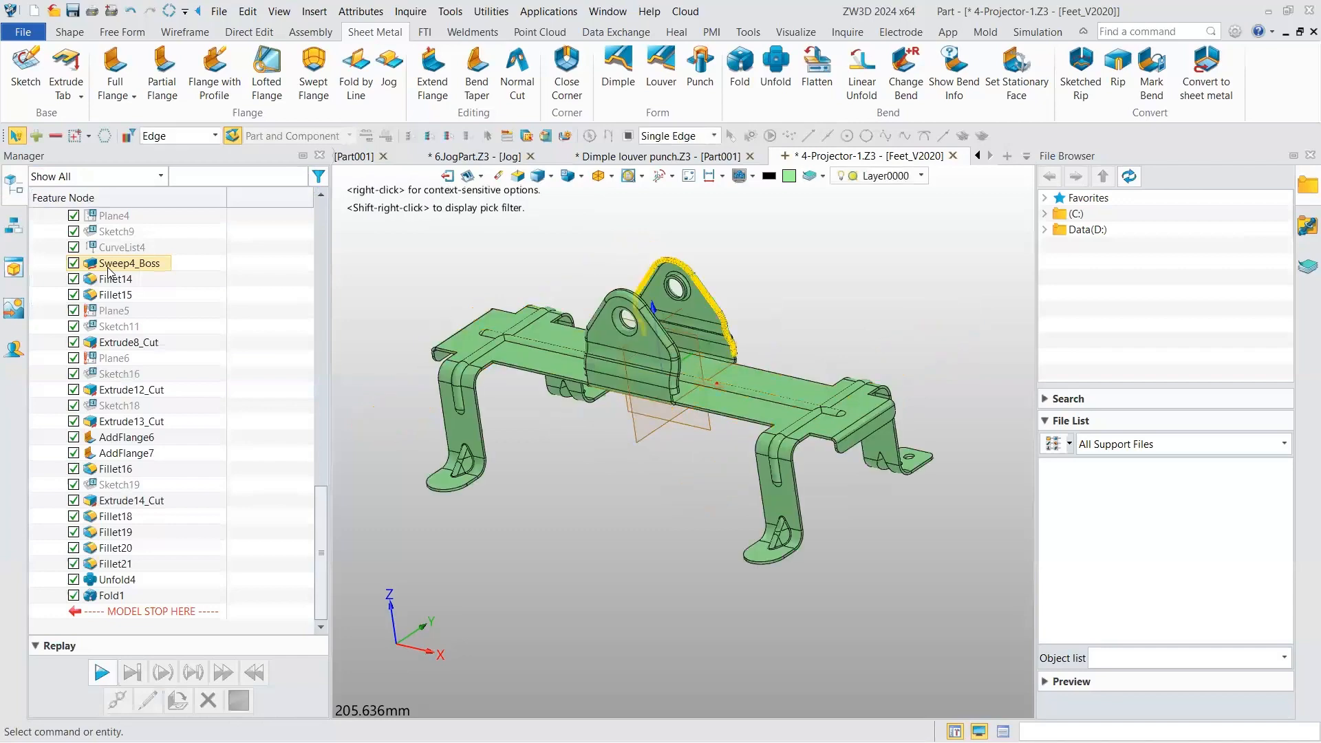
- Inspect the bends, perforated uprights and legs of the refolded feet part from several angles
{"action": "scroll", "coordinate": [554, 437], "scroll_direction": "up", "scroll_amount": 4}
{"action": "middle_click_drag", "start_coordinate": [665, 344], "coordinate": [624, 338]}
{"action": "right_click_drag", "start_coordinate": [623, 338], "coordinate": [603, 432]}
{"action": "scroll", "coordinate": [624, 360], "scroll_direction": "up", "scroll_amount": 5}
{"action": "right_click_drag", "start_coordinate": [599, 275], "coordinate": [564, 173]}
{"action": "scroll", "coordinate": [616, 316], "scroll_direction": "down", "scroll_amount": 2}
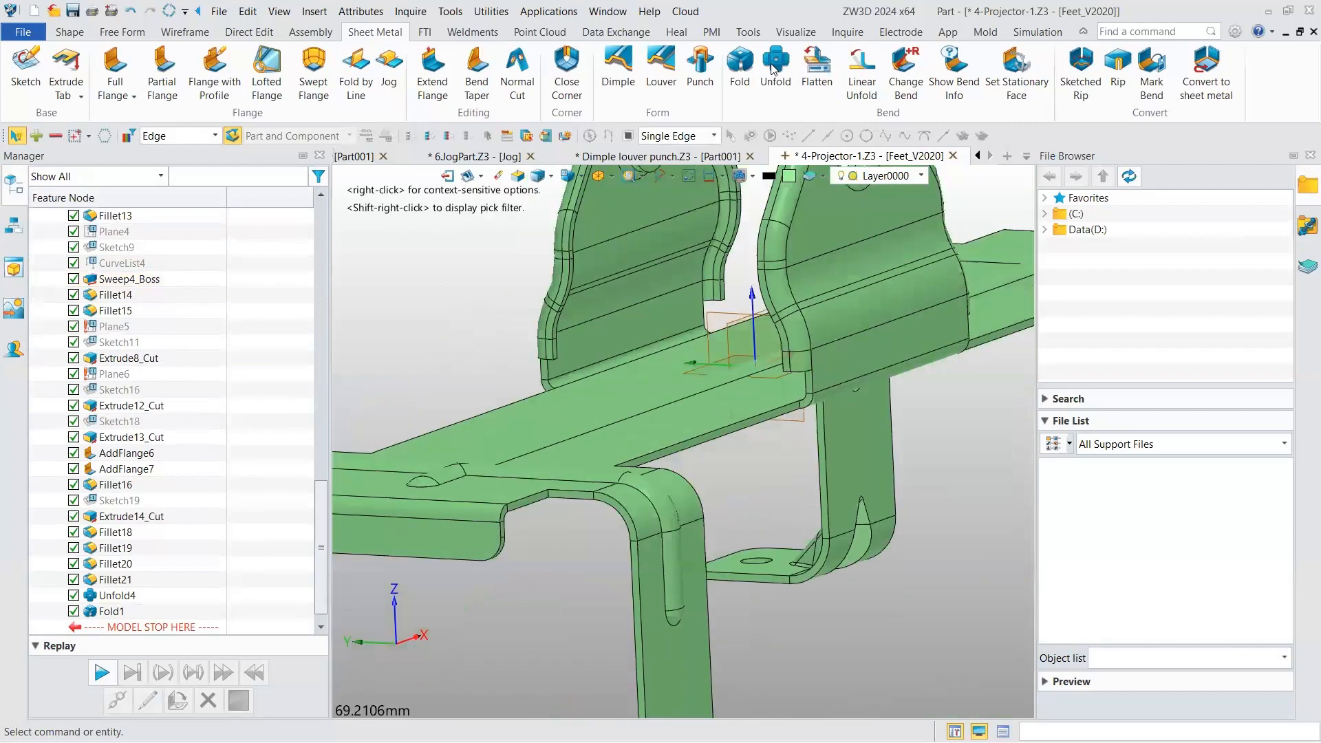
{"action": "right_click_drag", "start_coordinate": [592, 254], "coordinate": [616, 313]}
{"action": "scroll", "coordinate": [616, 313], "scroll_direction": "down", "scroll_amount": 1}
{"action": "scroll", "coordinate": [614, 311], "scroll_direction": "up", "scroll_amount": 1}
{"action": "right_click_drag", "start_coordinate": [606, 385], "coordinate": [596, 467]}
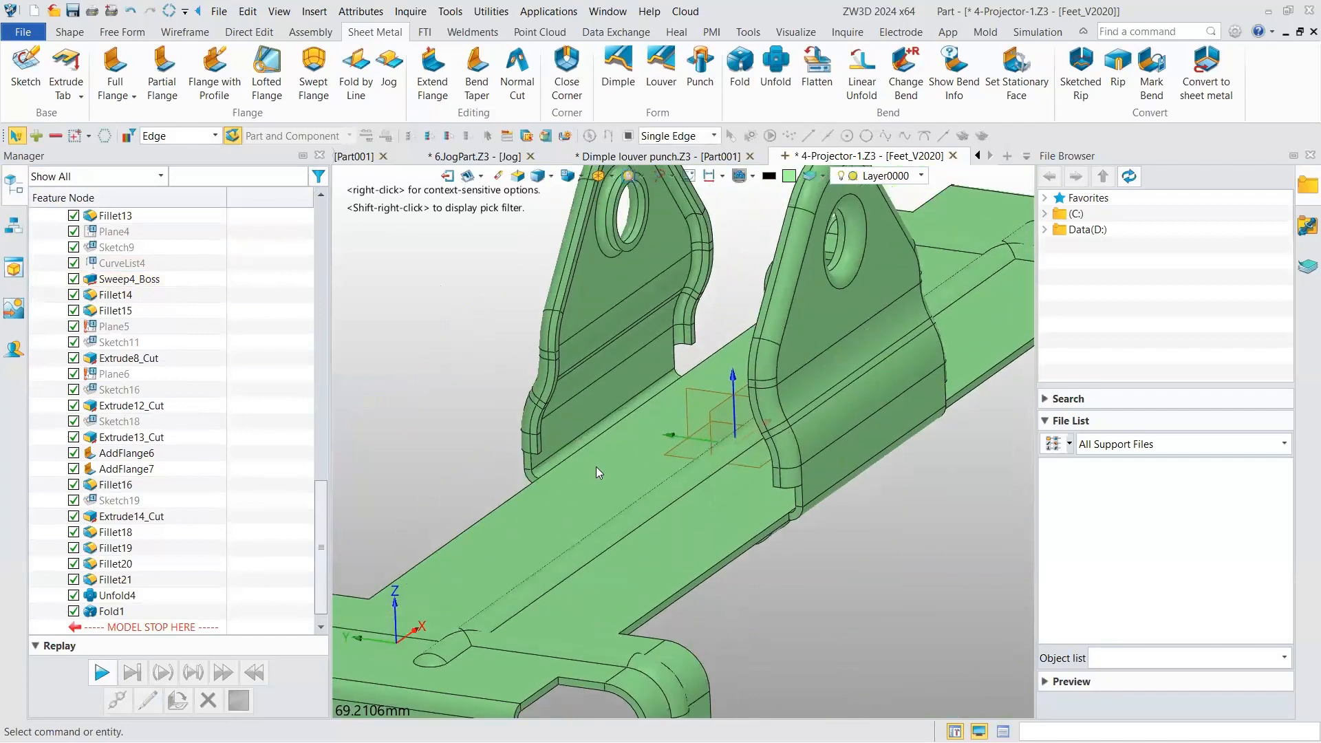
- Unfold only the bend at the base of one perforated upright, keeping the central plate face stationary, and undo it
{"action": "scroll", "coordinate": [596, 466], "scroll_direction": "down", "scroll_amount": 3}
{"action": "left_click", "coordinate": [776, 71]}
{"action": "left_click", "coordinate": [596, 467]}
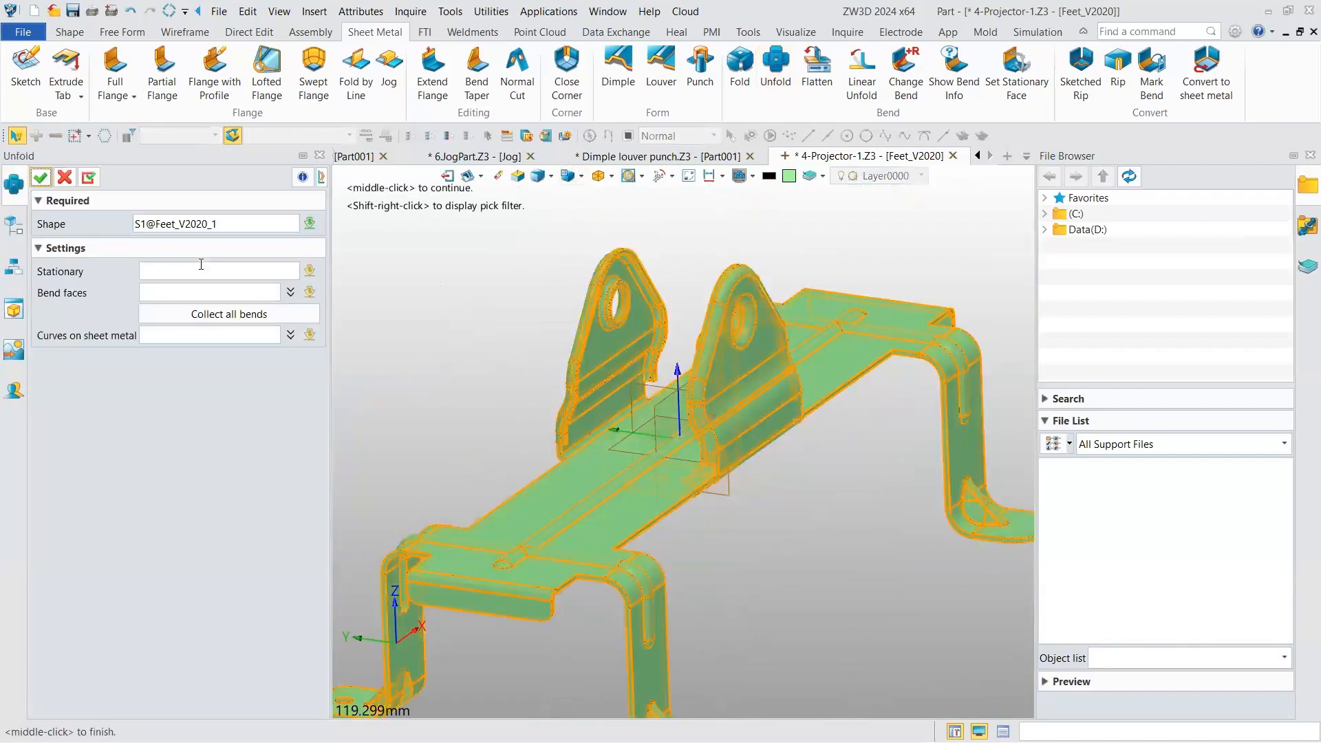
{"action": "left_click", "coordinate": [201, 270]}
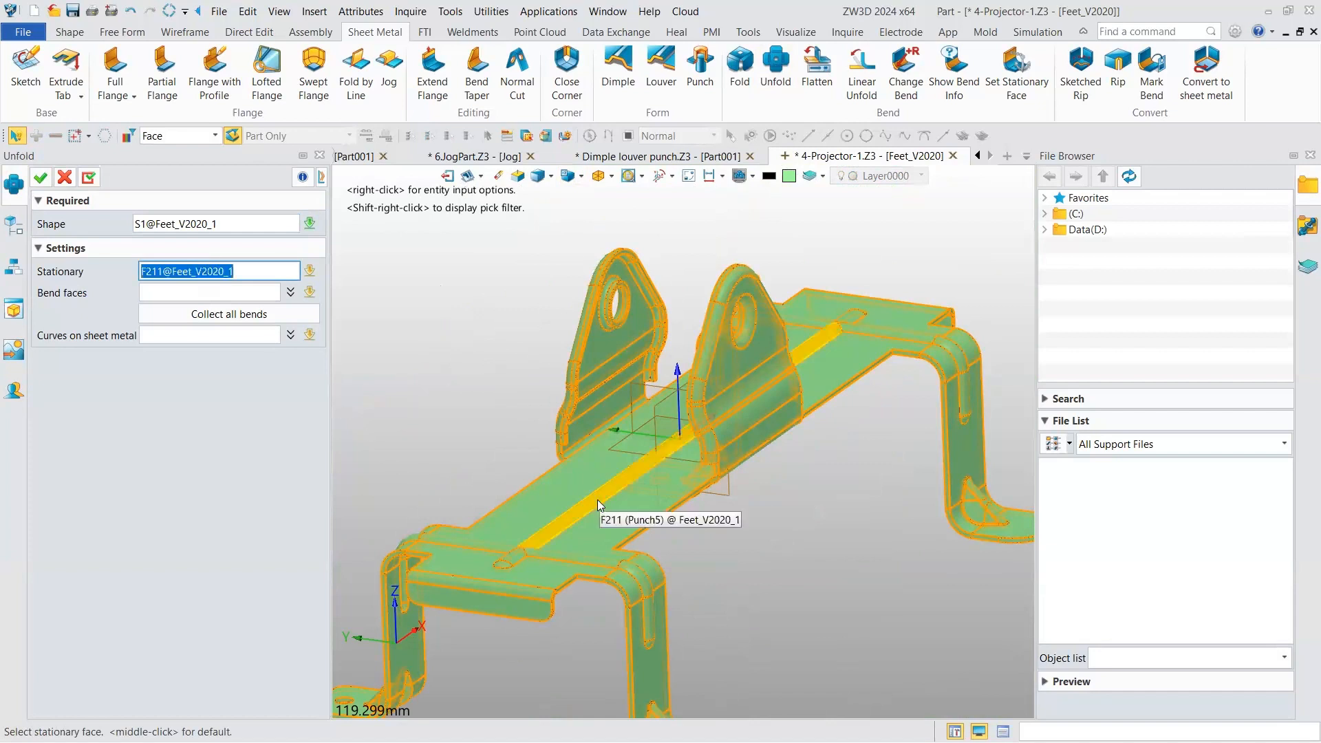
{"action": "left_click", "coordinate": [560, 495]}
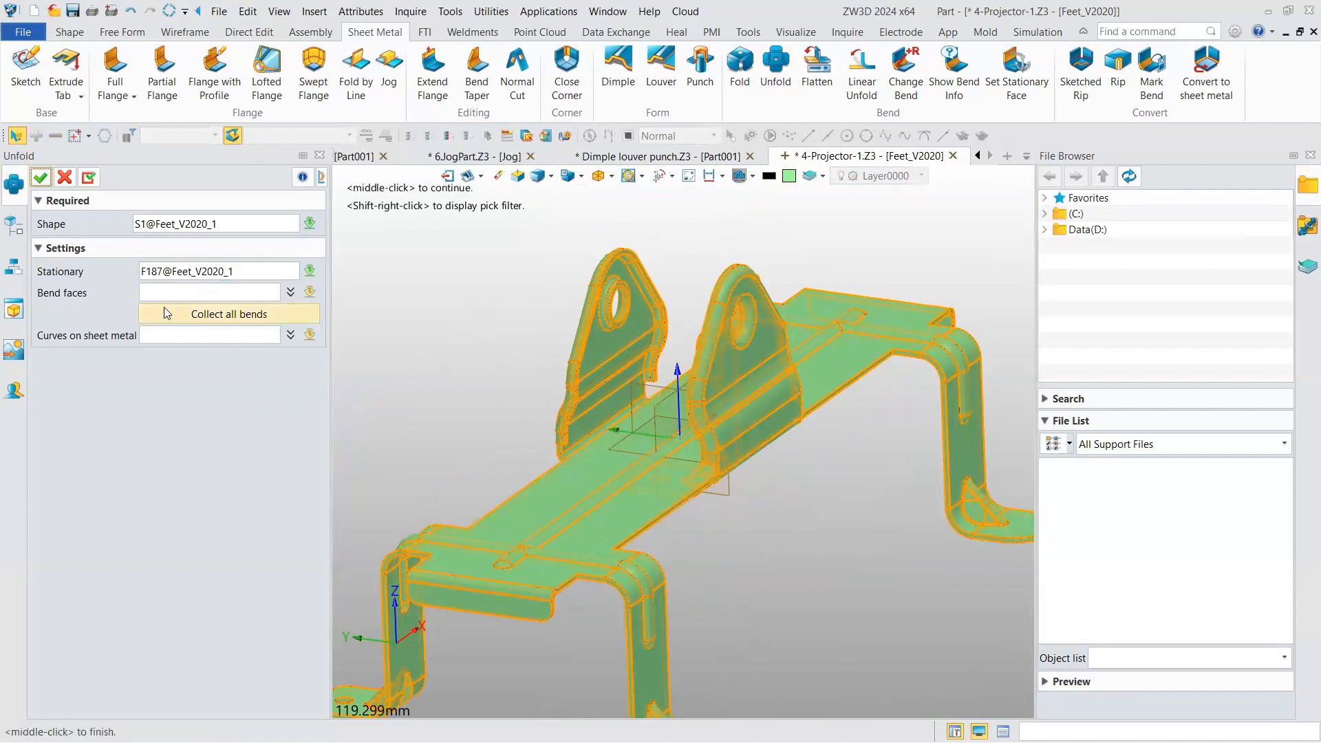
{"action": "left_click", "coordinate": [181, 293]}
{"action": "left_click", "coordinate": [608, 422]}
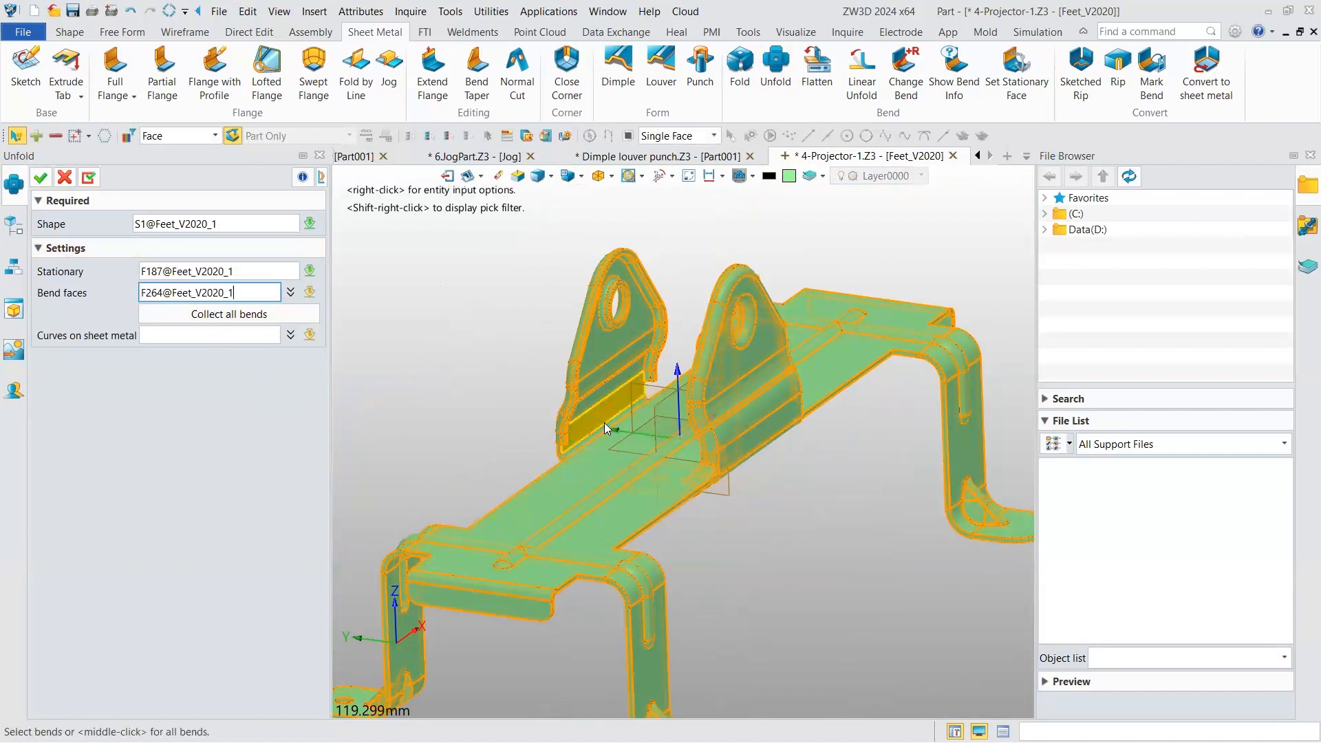
{"action": "left_click", "coordinate": [40, 178]}
{"action": "middle_click_drag", "start_coordinate": [578, 443], "coordinate": [460, 369]}
{"action": "middle_click_drag", "start_coordinate": [575, 410], "coordinate": [545, 414]}
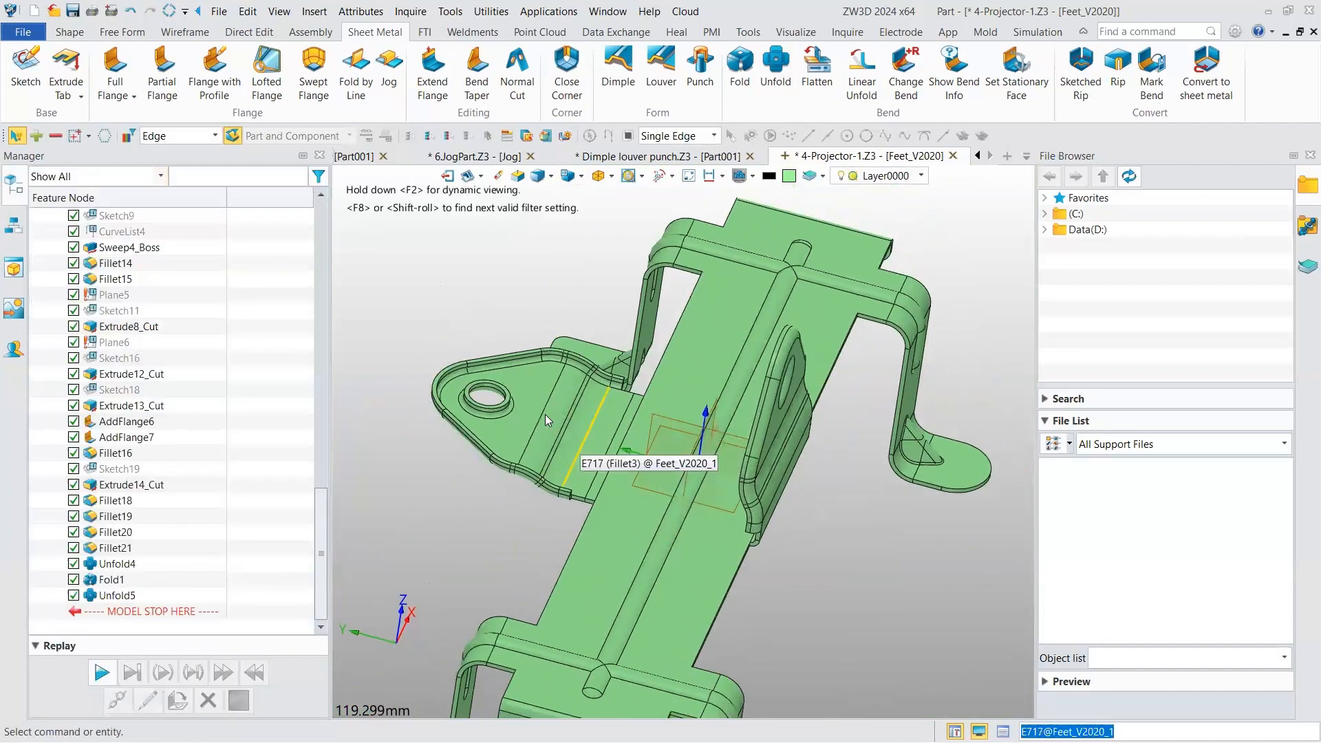
{"action": "scroll", "coordinate": [545, 414], "scroll_direction": "up", "scroll_amount": 4}
{"action": "scroll", "coordinate": [545, 414], "scroll_direction": "down", "scroll_amount": 3}
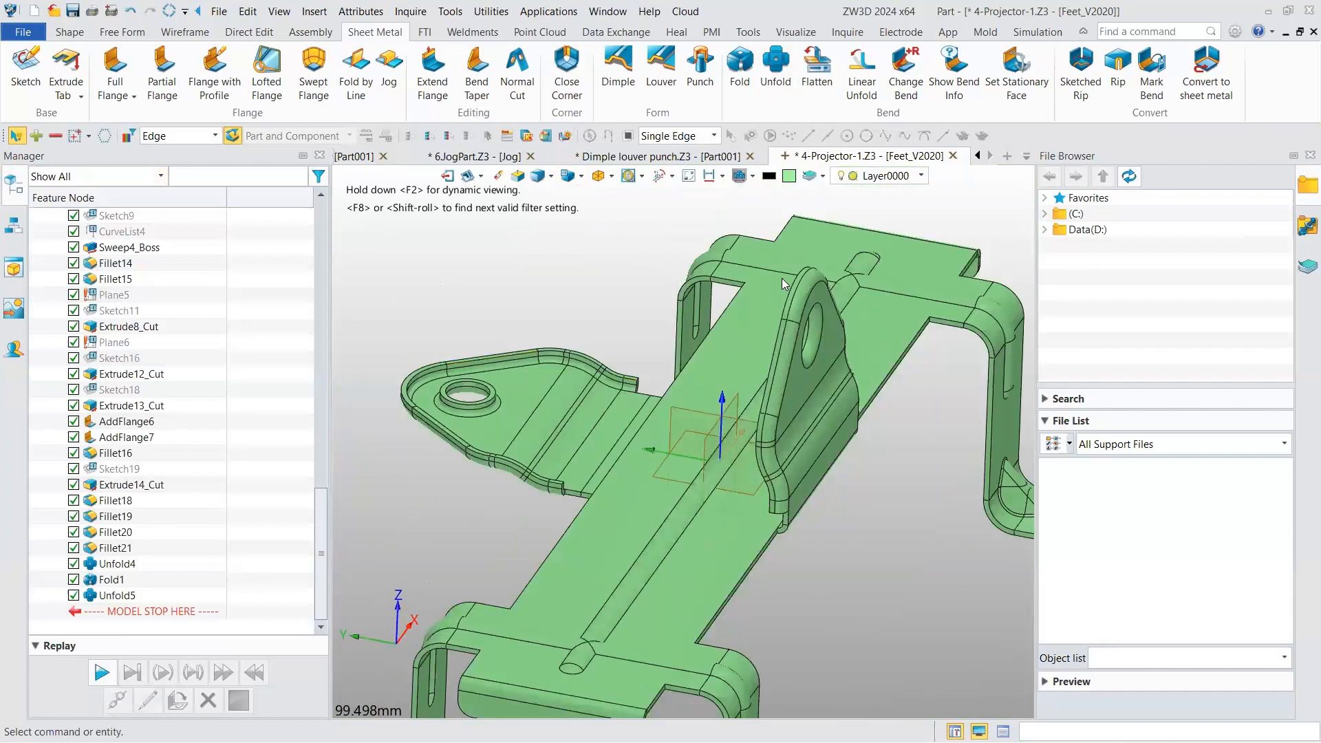
{"action": "left_click", "coordinate": [136, 10]}
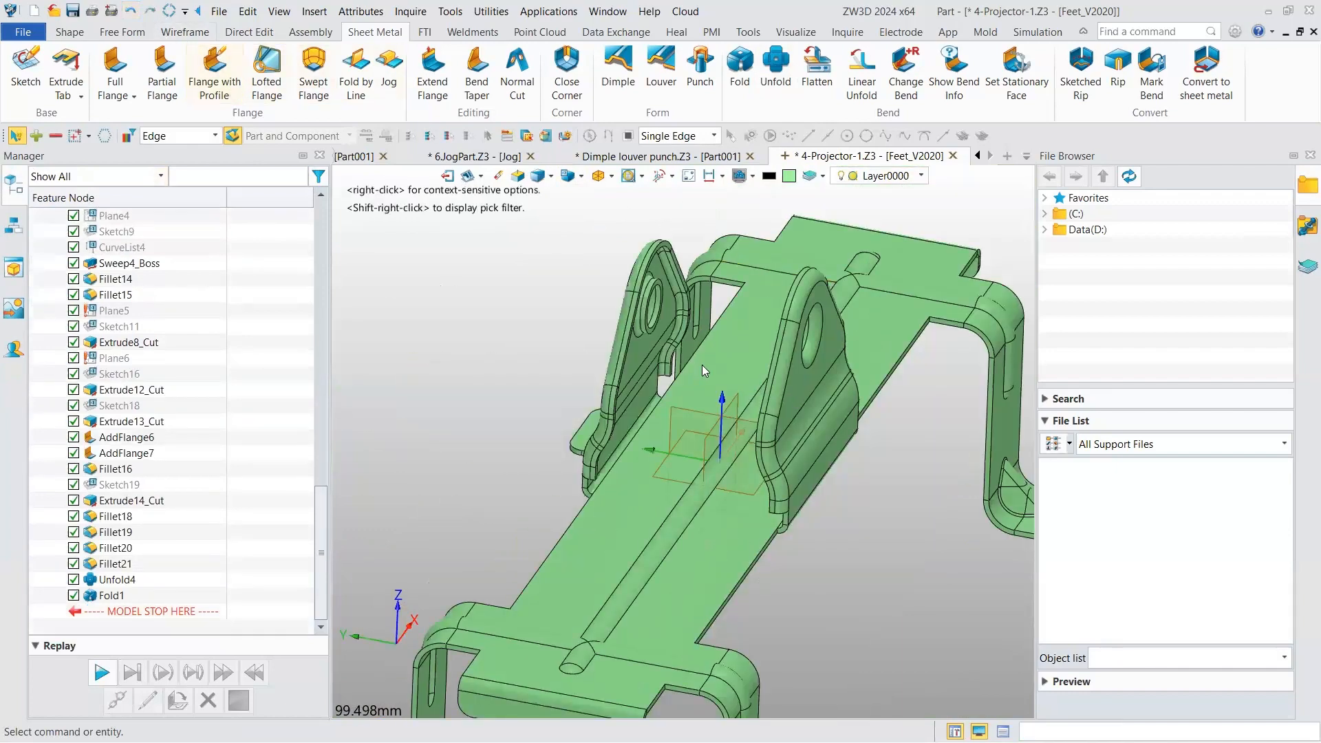
- Unfold the entire feet part using the default stationary face and all bends
{"action": "right_click_drag", "start_coordinate": [703, 371], "coordinate": [774, 69]}
{"action": "scroll", "coordinate": [649, 427], "scroll_direction": "down", "scroll_amount": 2}
{"action": "scroll", "coordinate": [766, 94], "scroll_direction": "down", "scroll_amount": 1}
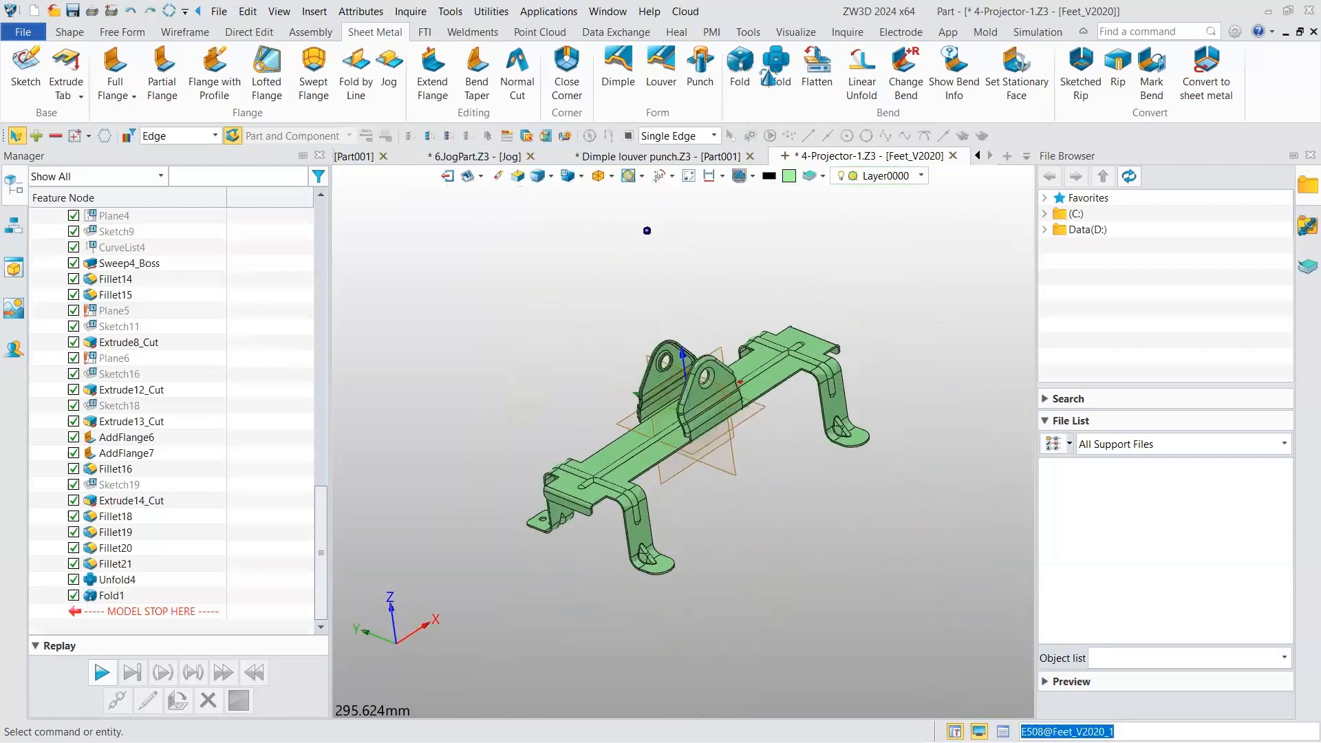
{"action": "left_click", "coordinate": [776, 67]}
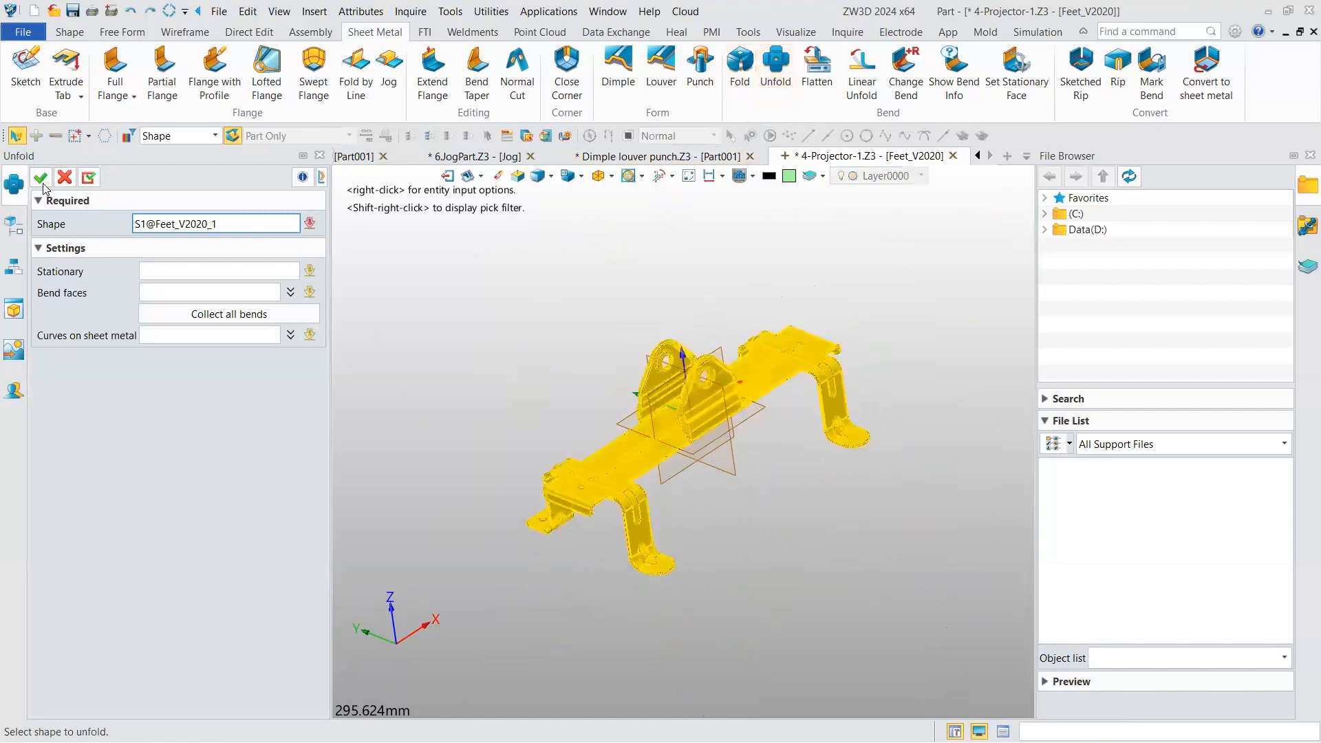
{"action": "middle_click", "coordinate": [716, 77]}
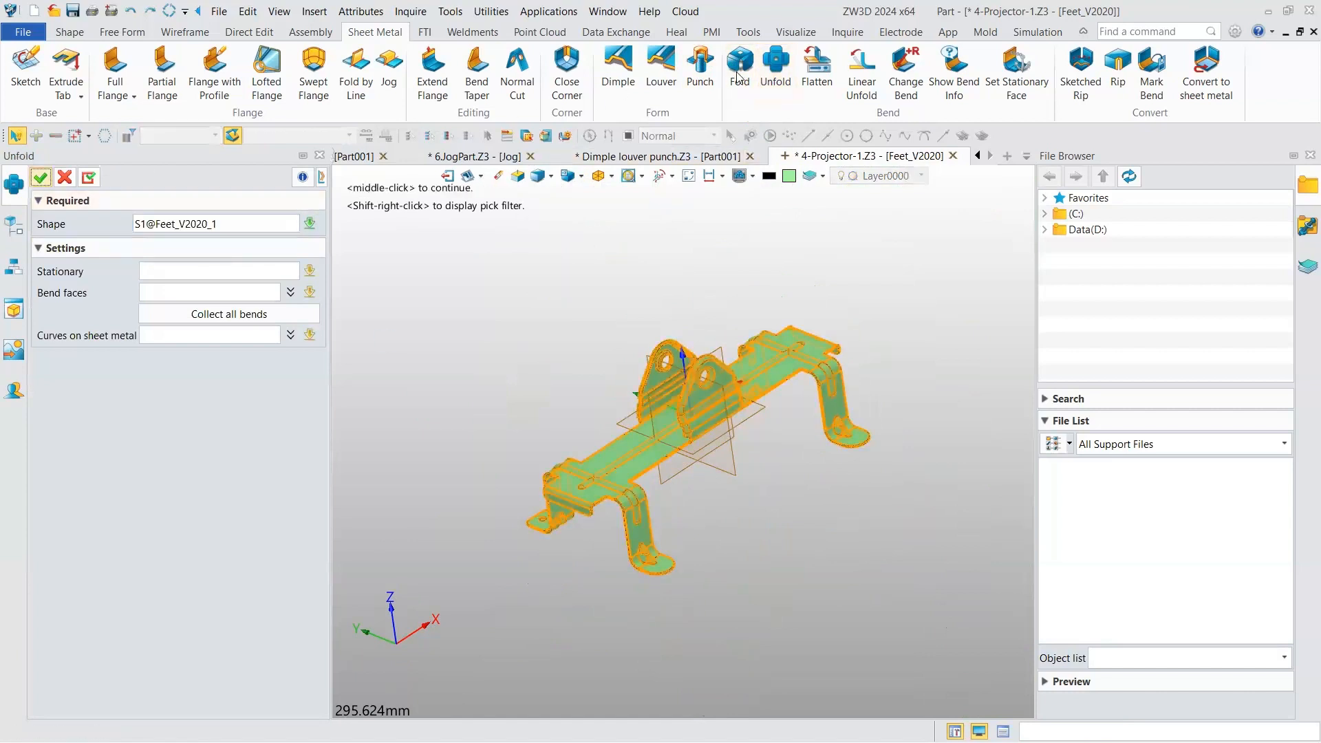
- Try to fold only the bend at the base of one perforated upright of the unfolded feet part with the Fold command
{"action": "left_click", "coordinate": [739, 72]}
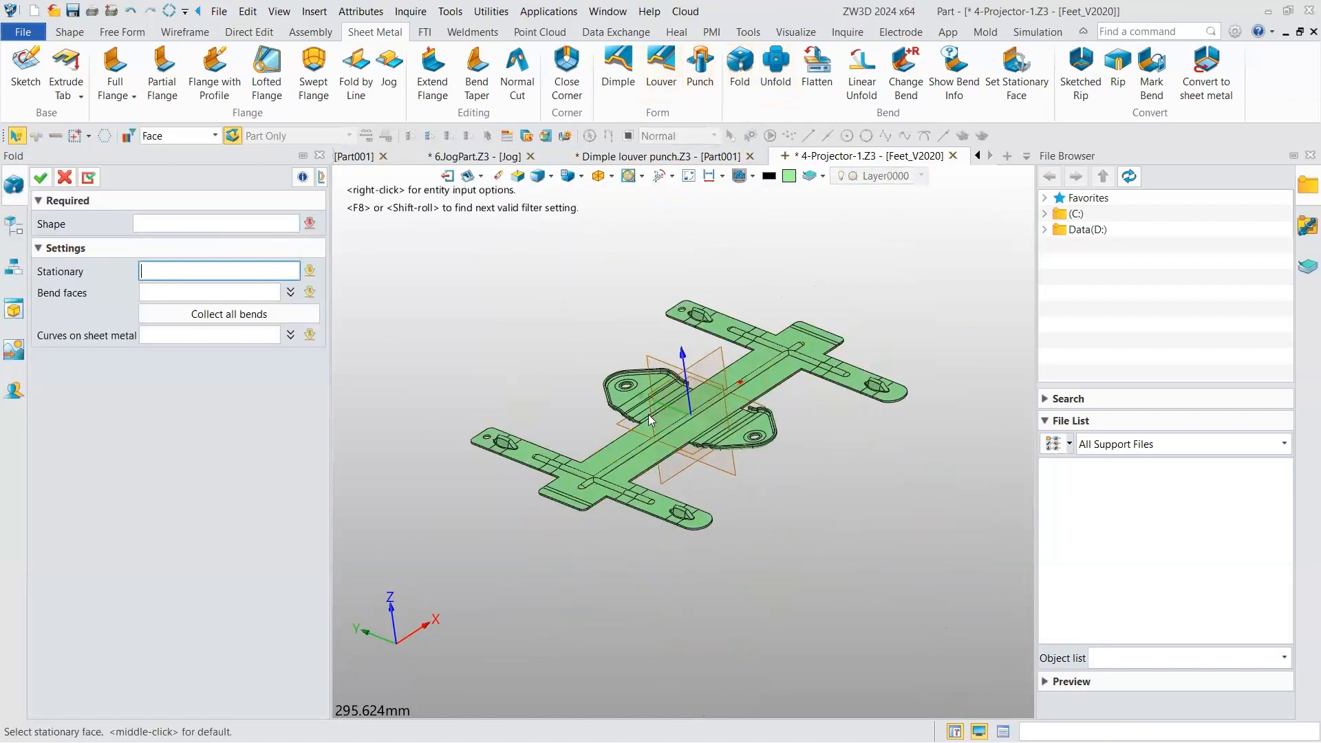
{"action": "scroll", "coordinate": [654, 416], "scroll_direction": "up", "scroll_amount": 2}
{"action": "scroll", "coordinate": [653, 416], "scroll_direction": "up", "scroll_amount": 3}
{"action": "left_click", "coordinate": [669, 406]}
{"action": "scroll", "coordinate": [669, 406], "scroll_direction": "up", "scroll_amount": 4}
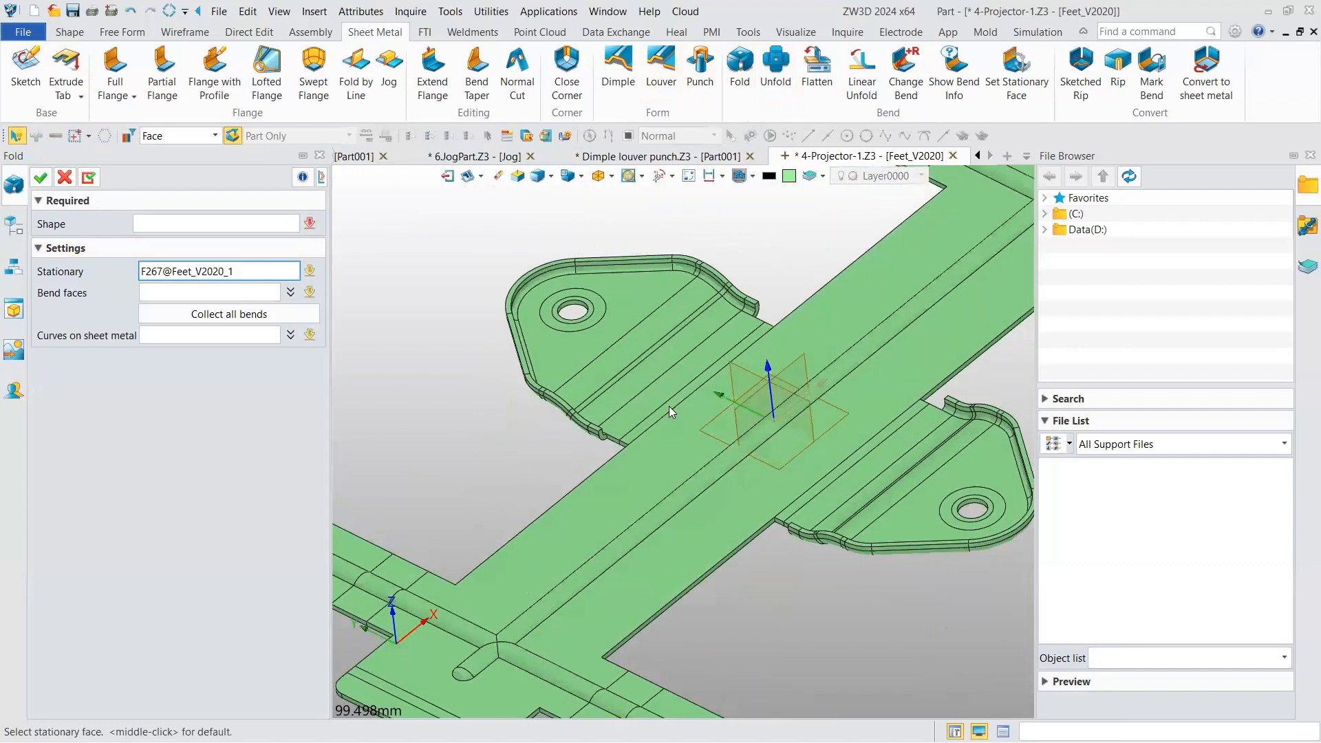
{"action": "right_click_drag", "start_coordinate": [669, 406], "coordinate": [652, 412]}
{"action": "left_click", "coordinate": [652, 411]}
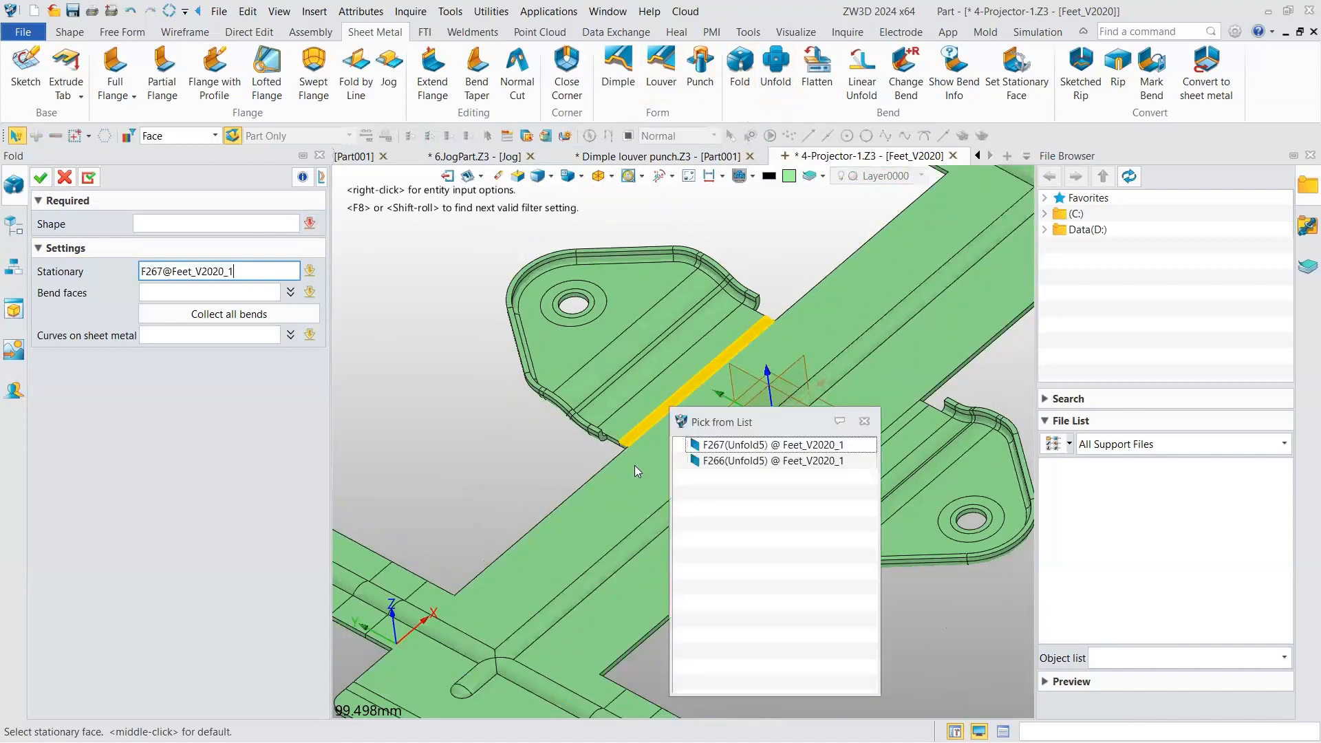
{"action": "left_click", "coordinate": [635, 465]}
{"action": "left_click", "coordinate": [235, 289]}
{"action": "left_click", "coordinate": [682, 391]}
{"action": "left_click", "coordinate": [39, 178]}
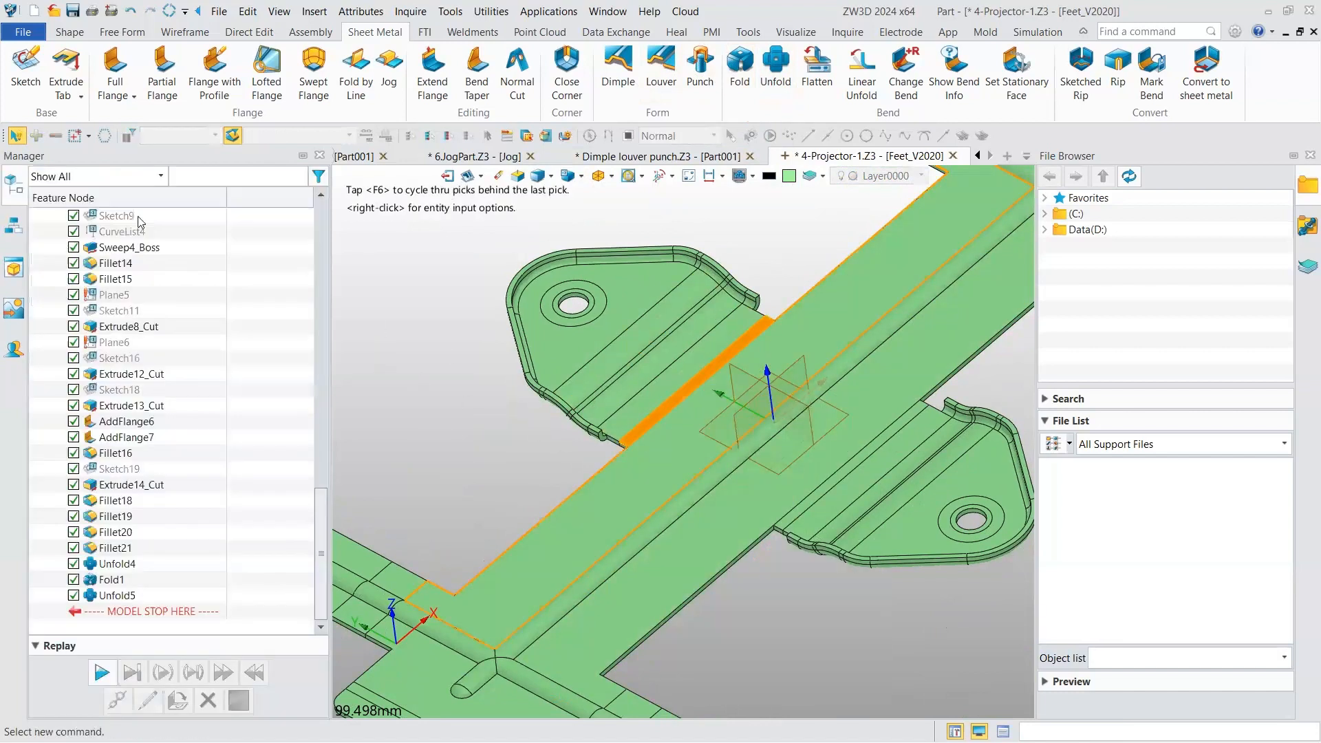
- Fold only the bend at one perforated upright's base, keeping the adjoining central plate face stationary, and check the resulting shape
{"action": "scroll", "coordinate": [667, 360], "scroll_direction": "down", "scroll_amount": 1}
{"action": "right_click_drag", "start_coordinate": [666, 360], "coordinate": [579, 643]}
{"action": "scroll", "coordinate": [580, 642], "scroll_direction": "up", "scroll_amount": 3}
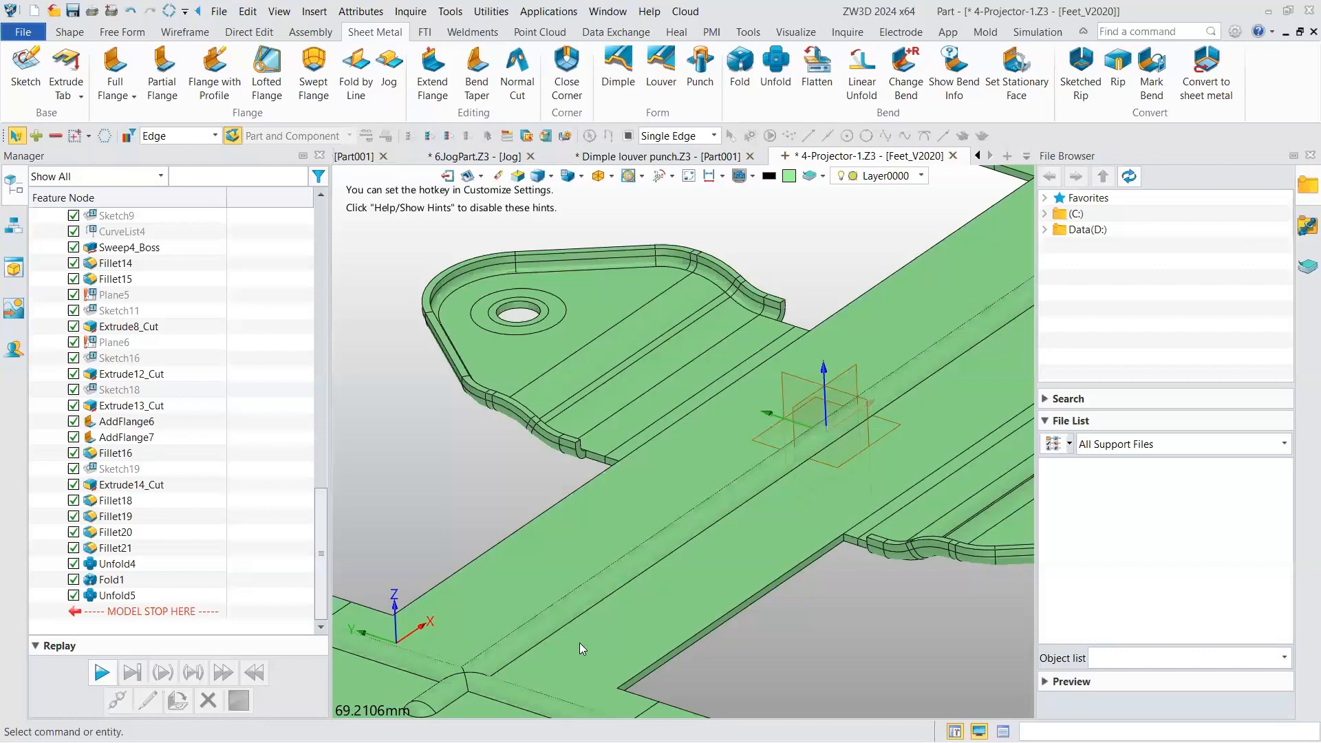
{"action": "scroll", "coordinate": [711, 493], "scroll_direction": "down", "scroll_amount": 9}
{"action": "scroll", "coordinate": [729, 429], "scroll_direction": "up", "scroll_amount": 3}
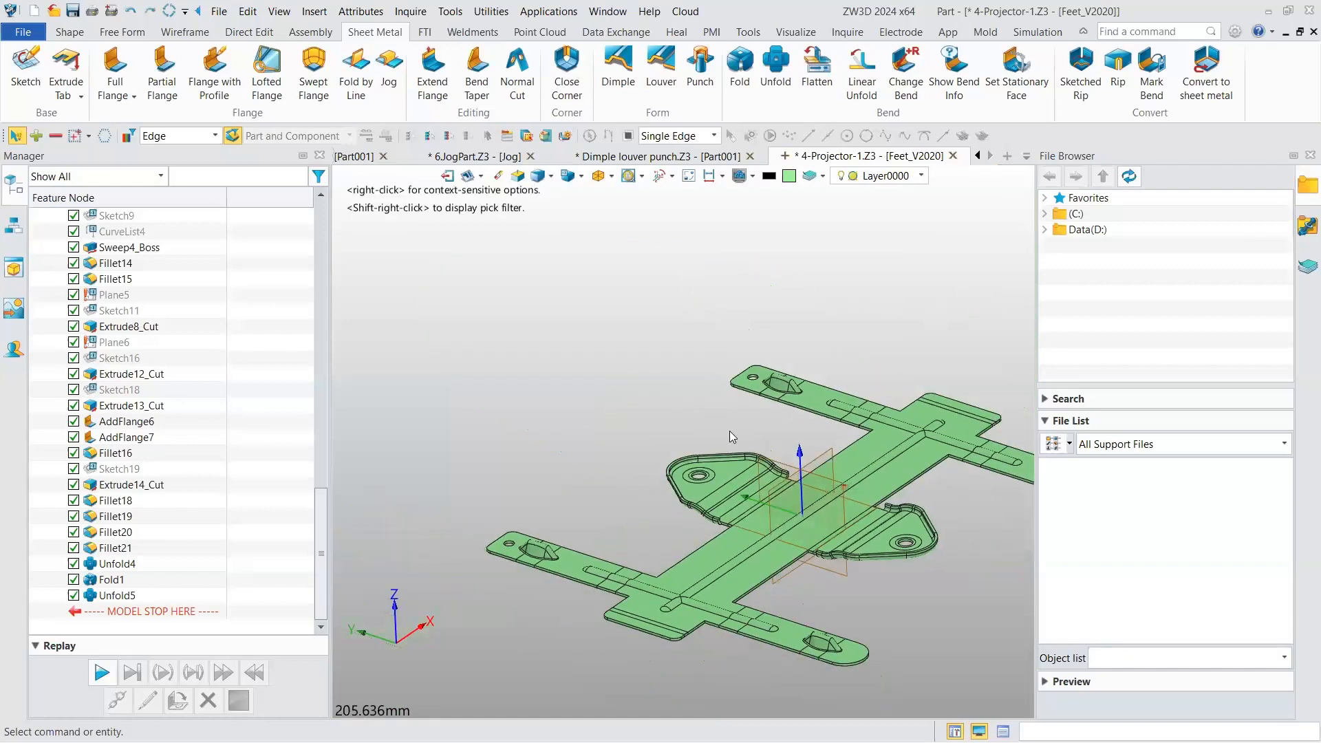
{"action": "scroll", "coordinate": [740, 425], "scroll_direction": "up", "scroll_amount": 4}
{"action": "scroll", "coordinate": [748, 421], "scroll_direction": "down", "scroll_amount": 2}
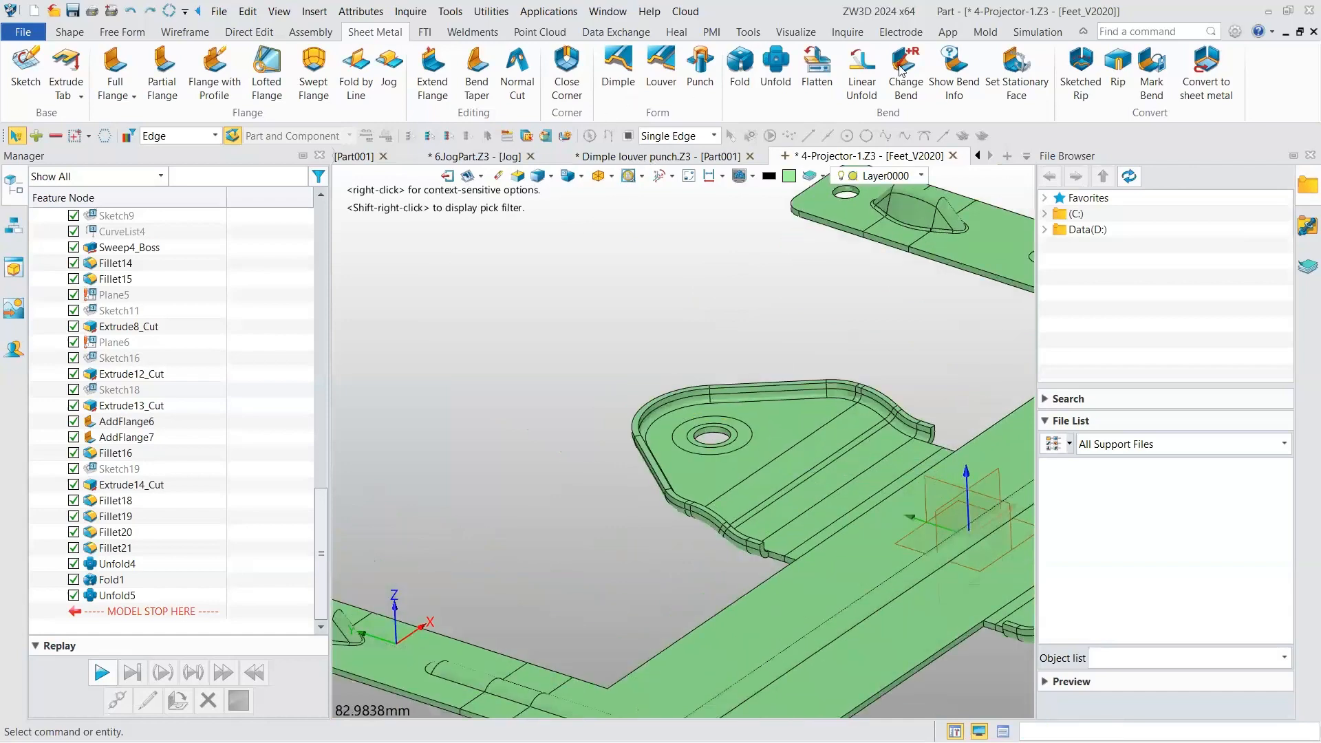
{"action": "left_click", "coordinate": [739, 69]}
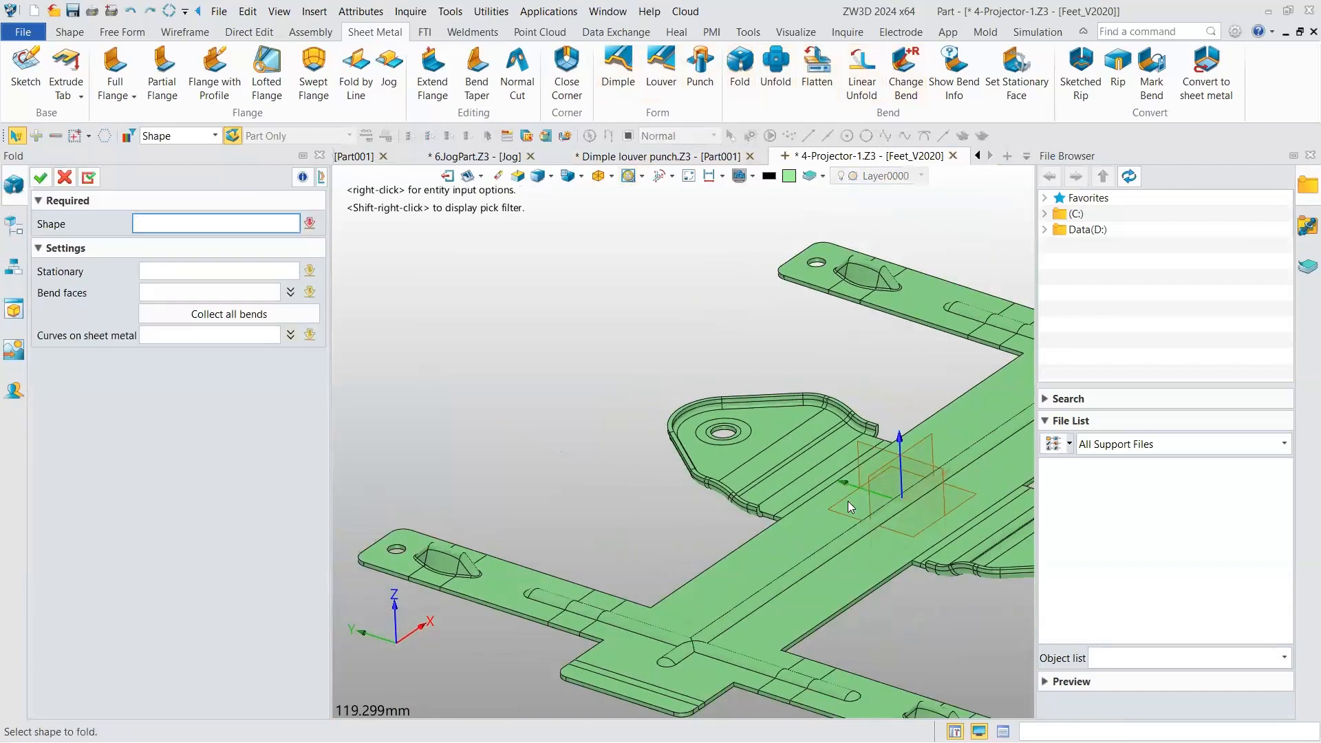
{"action": "left_click", "coordinate": [841, 551]}
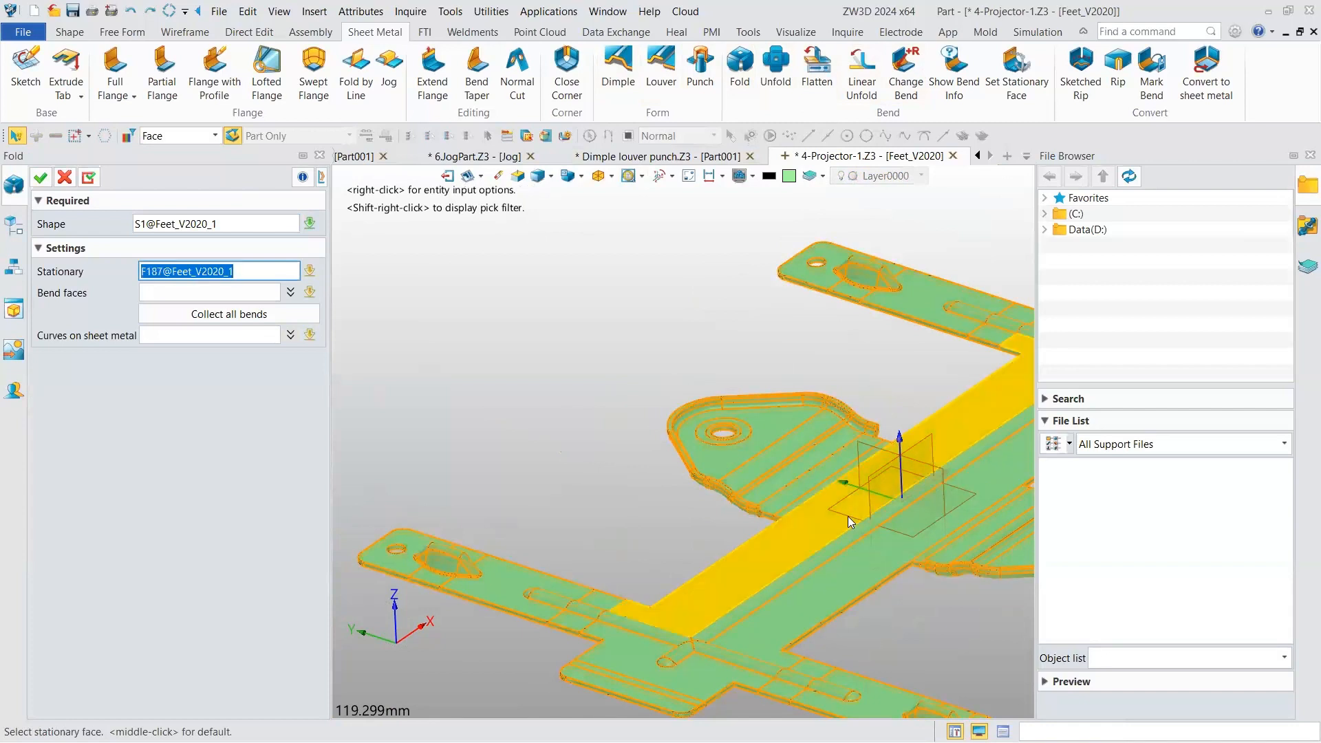
{"action": "scroll", "coordinate": [848, 516], "scroll_direction": "up", "scroll_amount": 3}
{"action": "left_click", "coordinate": [156, 289]}
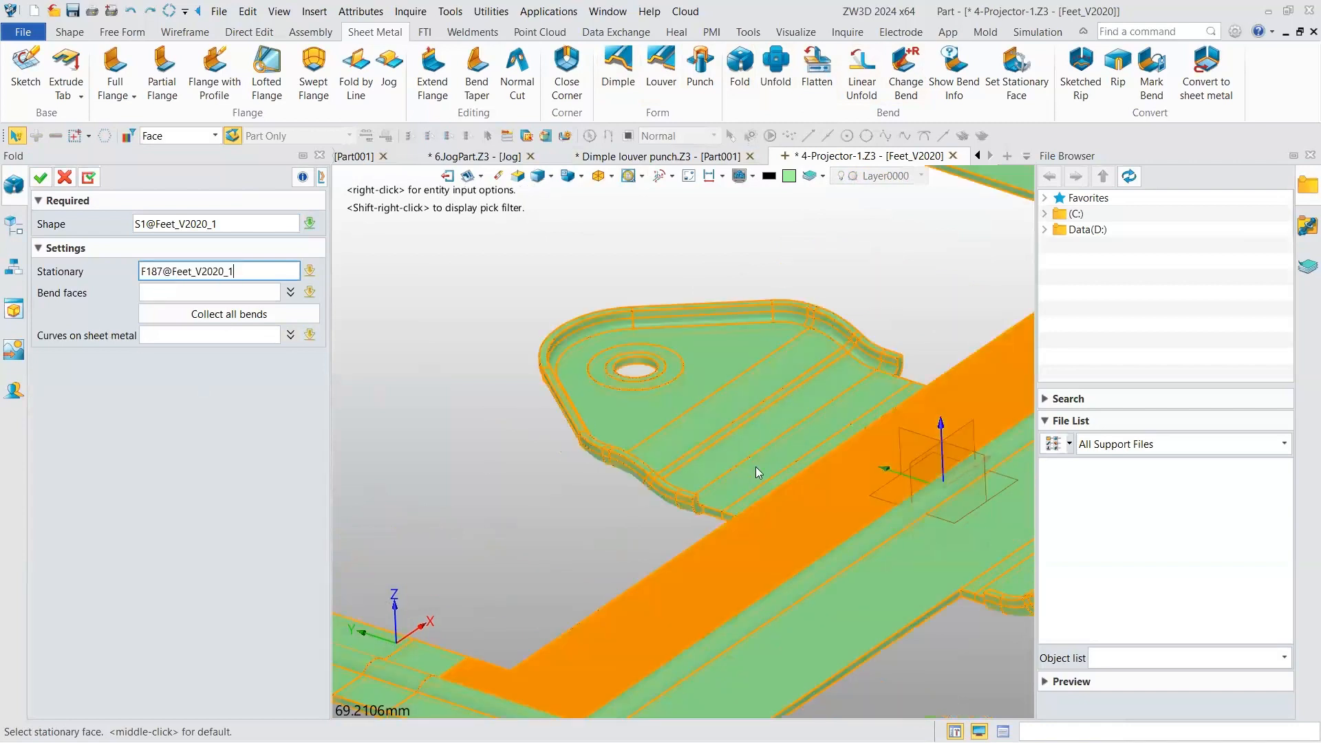
{"action": "left_click", "coordinate": [797, 481]}
{"action": "left_click", "coordinate": [40, 177]}
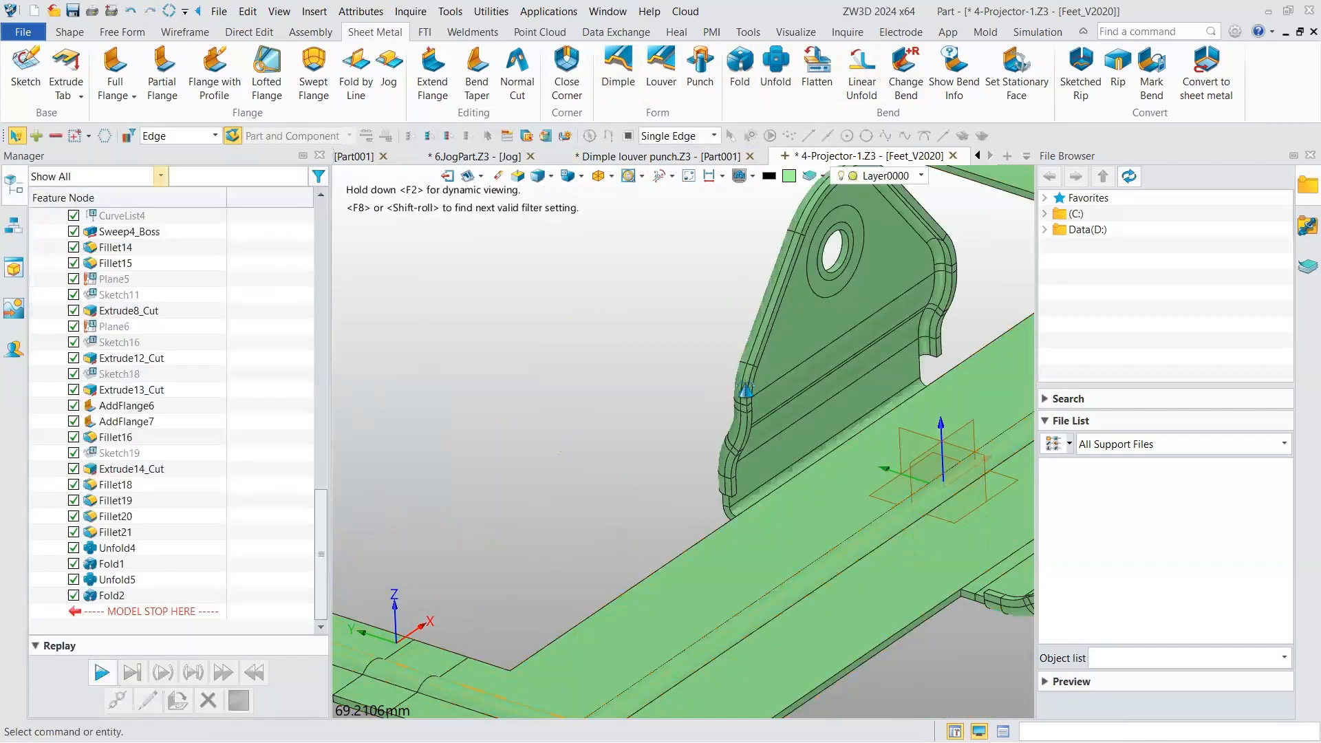
{"action": "scroll", "coordinate": [783, 392], "scroll_direction": "down", "scroll_amount": 5}
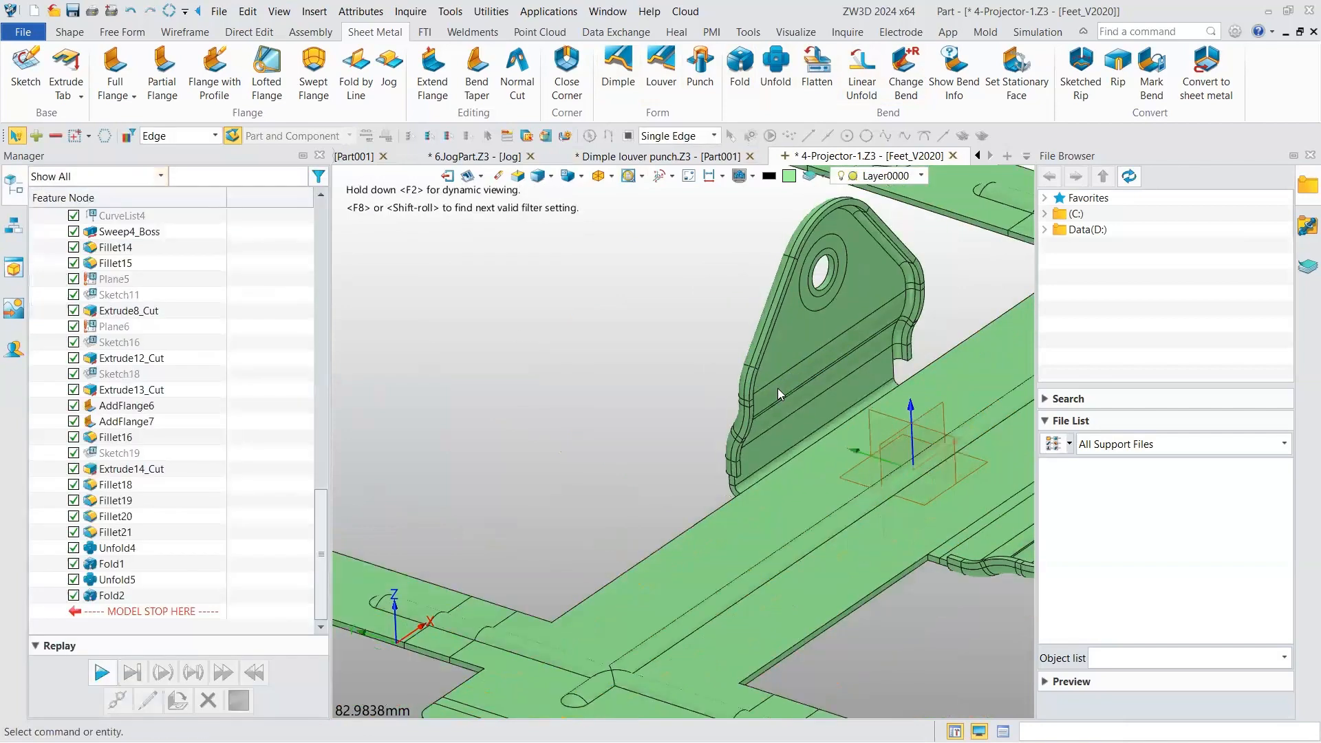
{"action": "right_click_drag", "start_coordinate": [778, 388], "coordinate": [778, 406]}
{"action": "scroll", "coordinate": [777, 390], "scroll_direction": "up", "scroll_amount": 3}
{"action": "scroll", "coordinate": [778, 389], "scroll_direction": "down", "scroll_amount": 4}
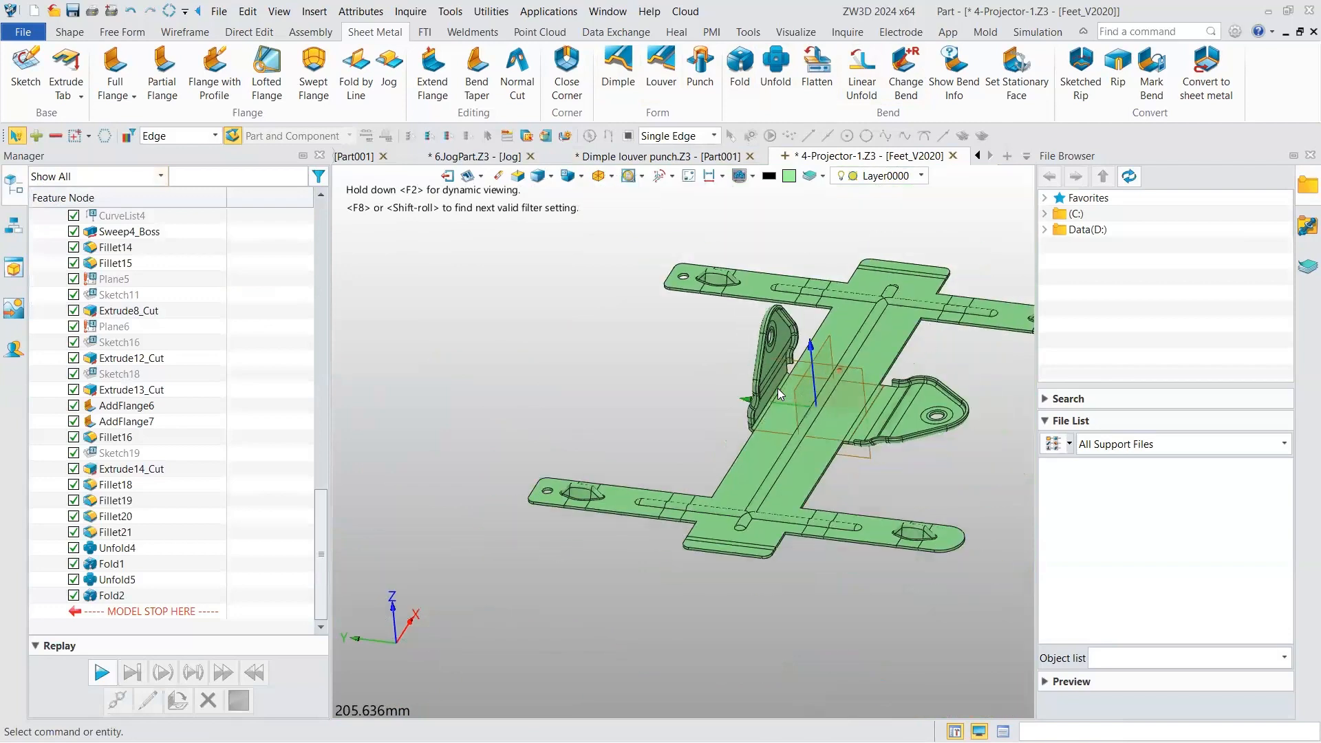
{"action": "left_click", "coordinate": [698, 157]}
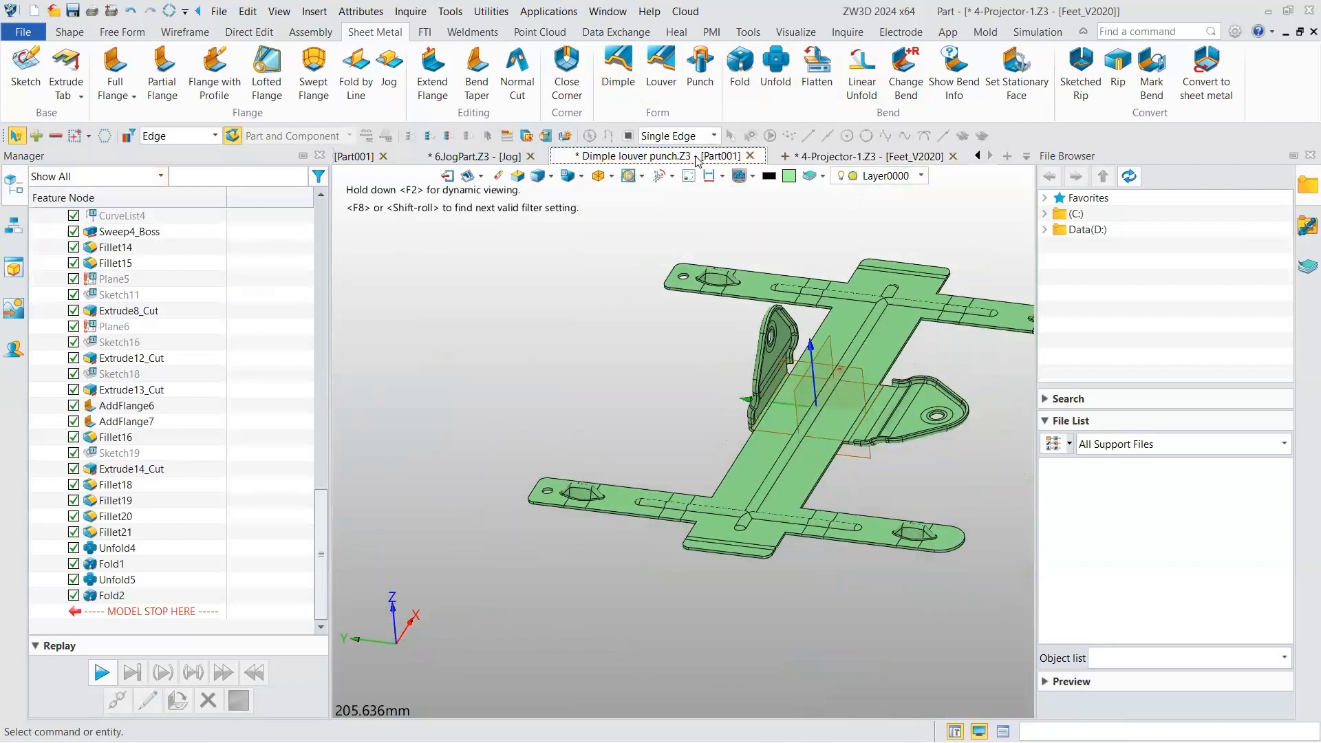
{"action": "left_click", "coordinate": [868, 157]}
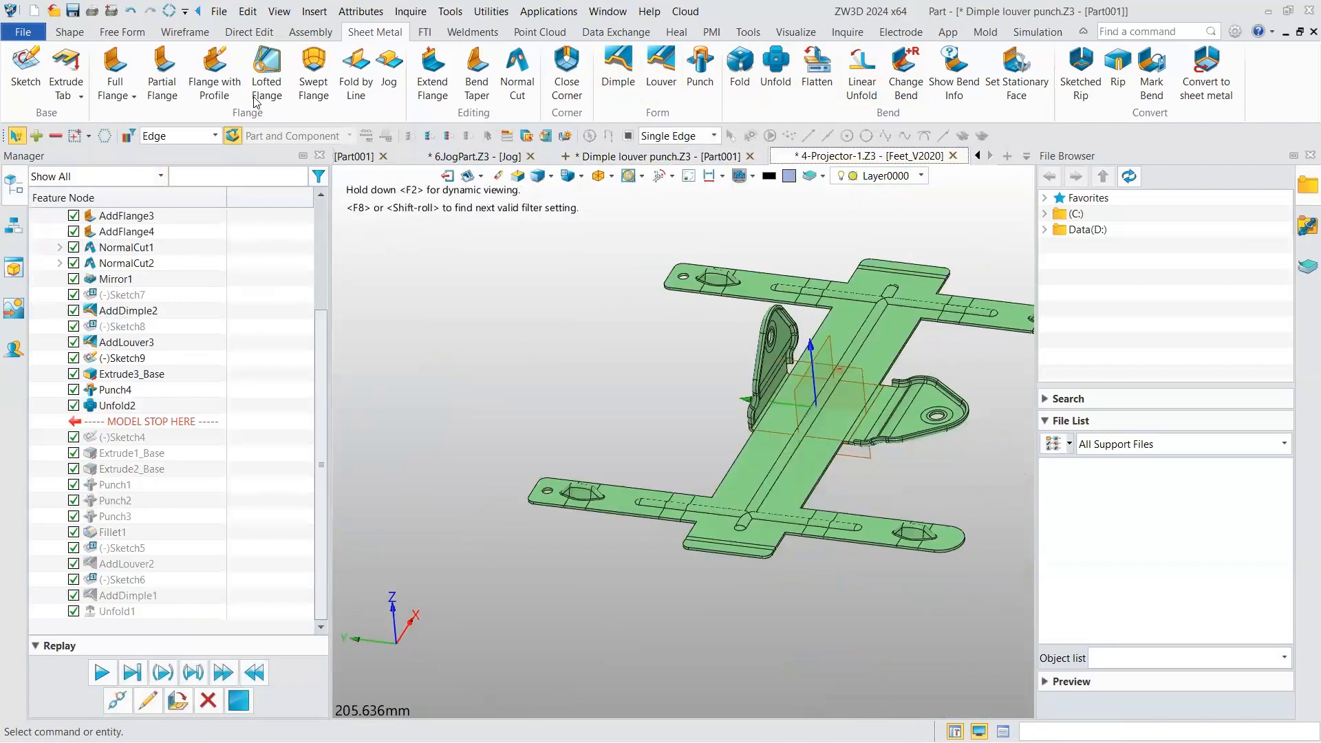
{"action": "left_click", "coordinate": [739, 178]}
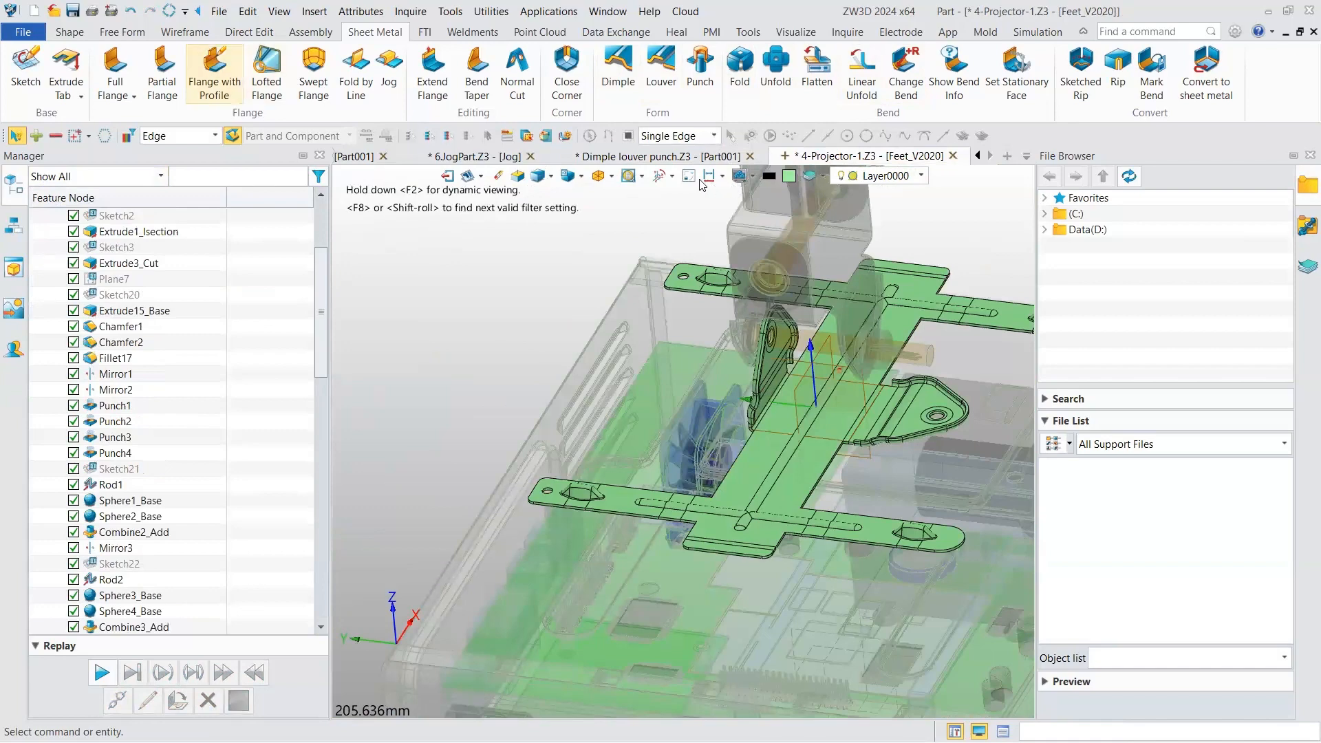
{"action": "left_click", "coordinate": [688, 177]}
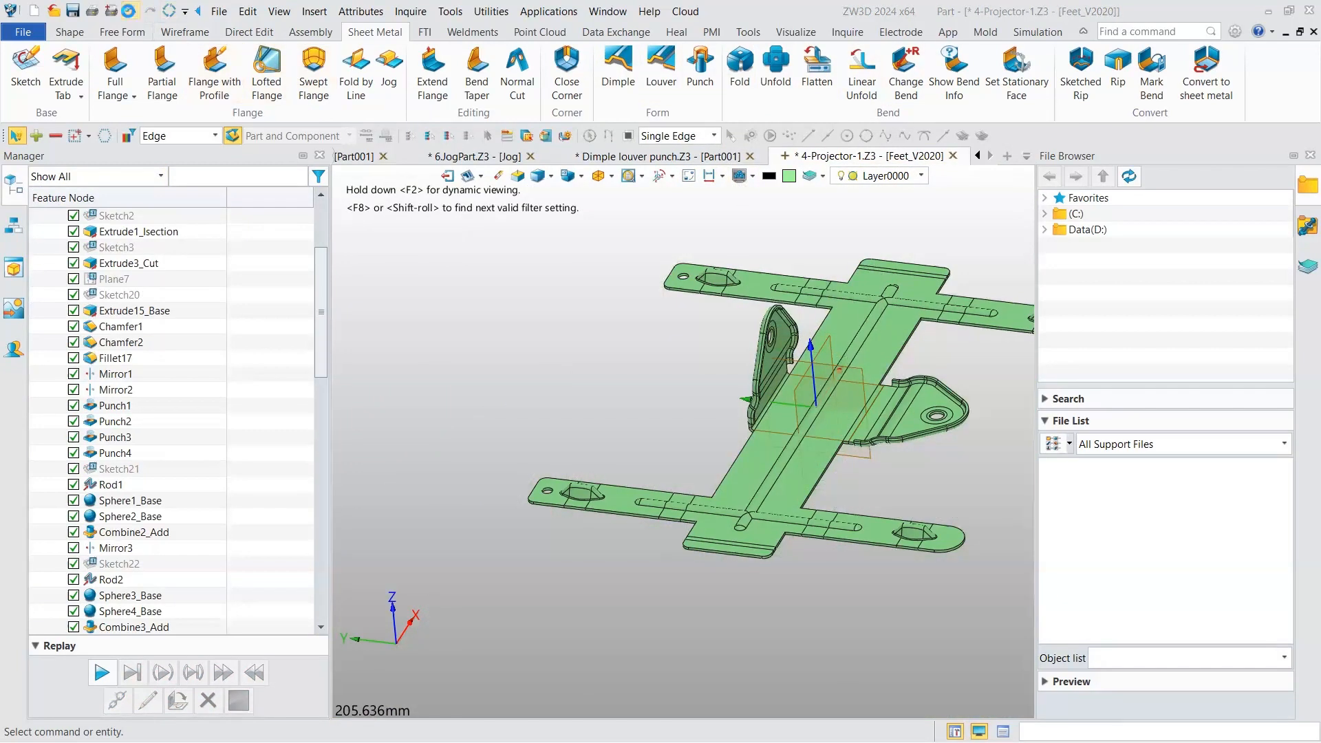
- Undo the single-bend fold of the upright and the full unfold of the feet part
{"action": "left_click", "coordinate": [131, 11]}
{"action": "left_click", "coordinate": [130, 11]}
{"action": "left_click", "coordinate": [130, 11]}
{"action": "left_click", "coordinate": [150, 14]}
{"action": "left_click", "coordinate": [150, 14]}
- Start flattening the bent feet part with a 20 mm offset and the flat pattern included
{"action": "right_click_drag", "start_coordinate": [828, 353], "coordinate": [806, 380]}
{"action": "scroll", "coordinate": [807, 382], "scroll_direction": "down", "scroll_amount": 3}
{"action": "left_click", "coordinate": [817, 69]}
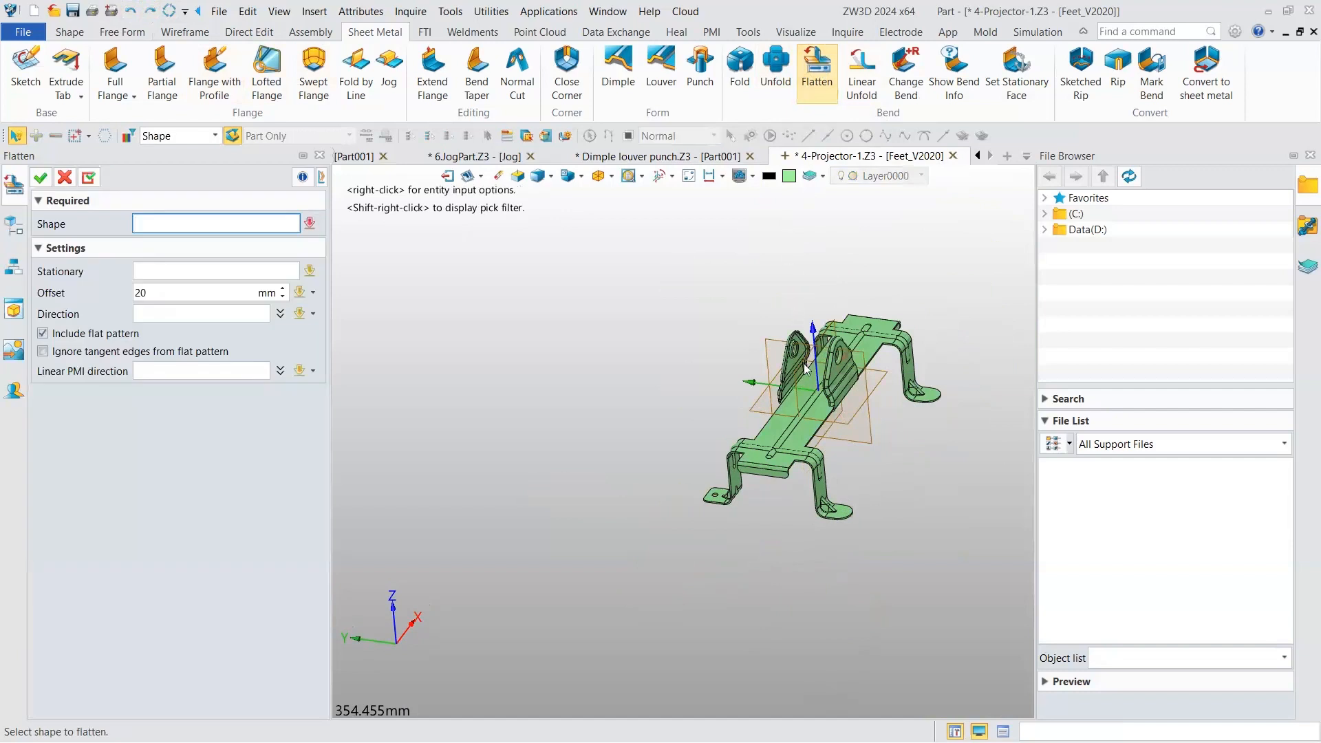
{"action": "left_click", "coordinate": [812, 412]}
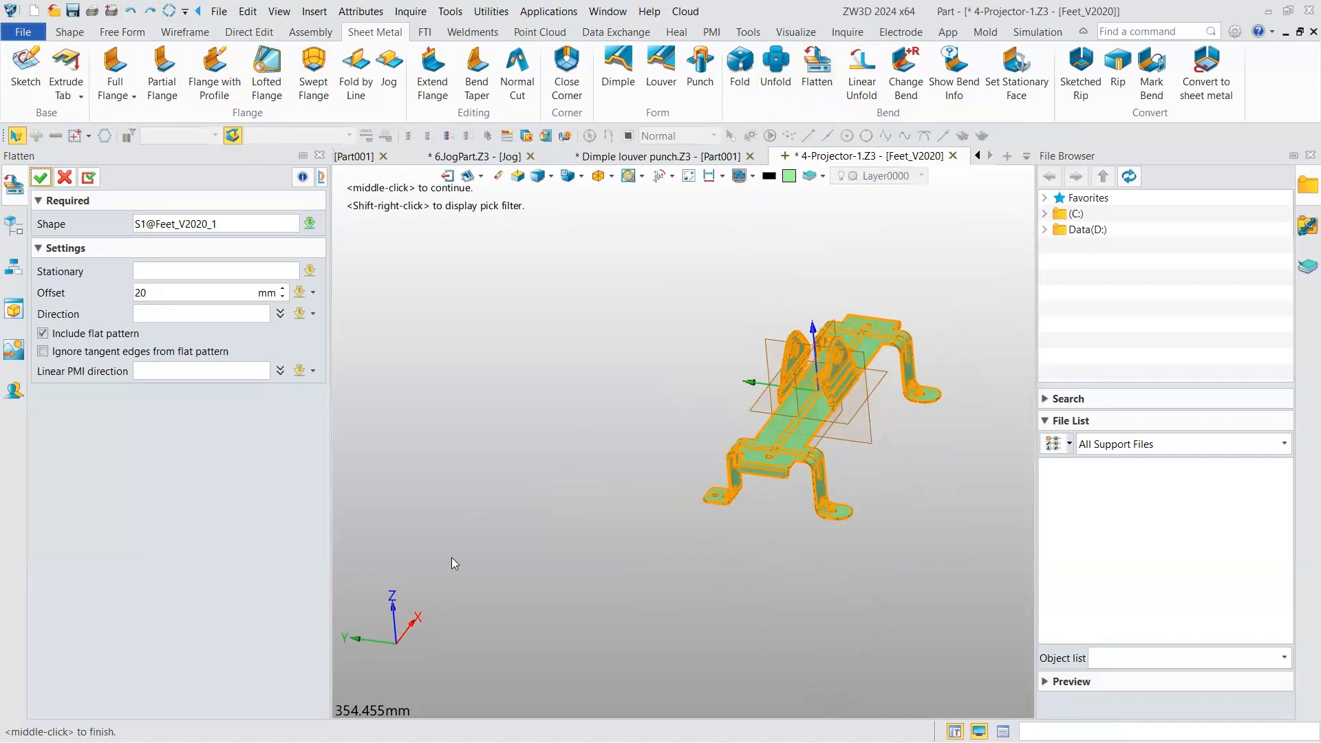
{"action": "left_click", "coordinate": [80, 340]}
{"action": "left_click", "coordinate": [80, 339]}
- Set the linear PMI direction to the Z axis and complete the Flatten operation
{"action": "left_click", "coordinate": [144, 365]}
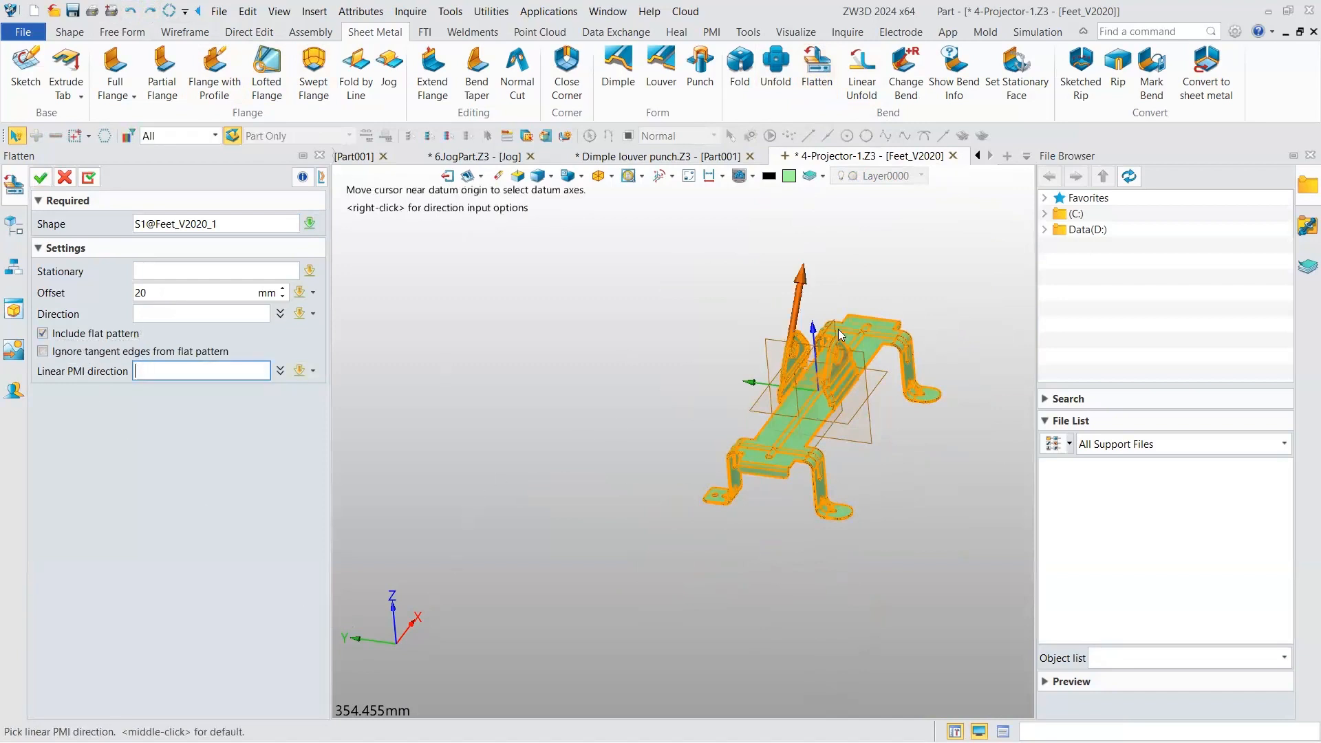
{"action": "scroll", "coordinate": [692, 385], "scroll_direction": "up", "scroll_amount": 2}
{"action": "middle_click_drag", "start_coordinate": [691, 385], "coordinate": [804, 437]}
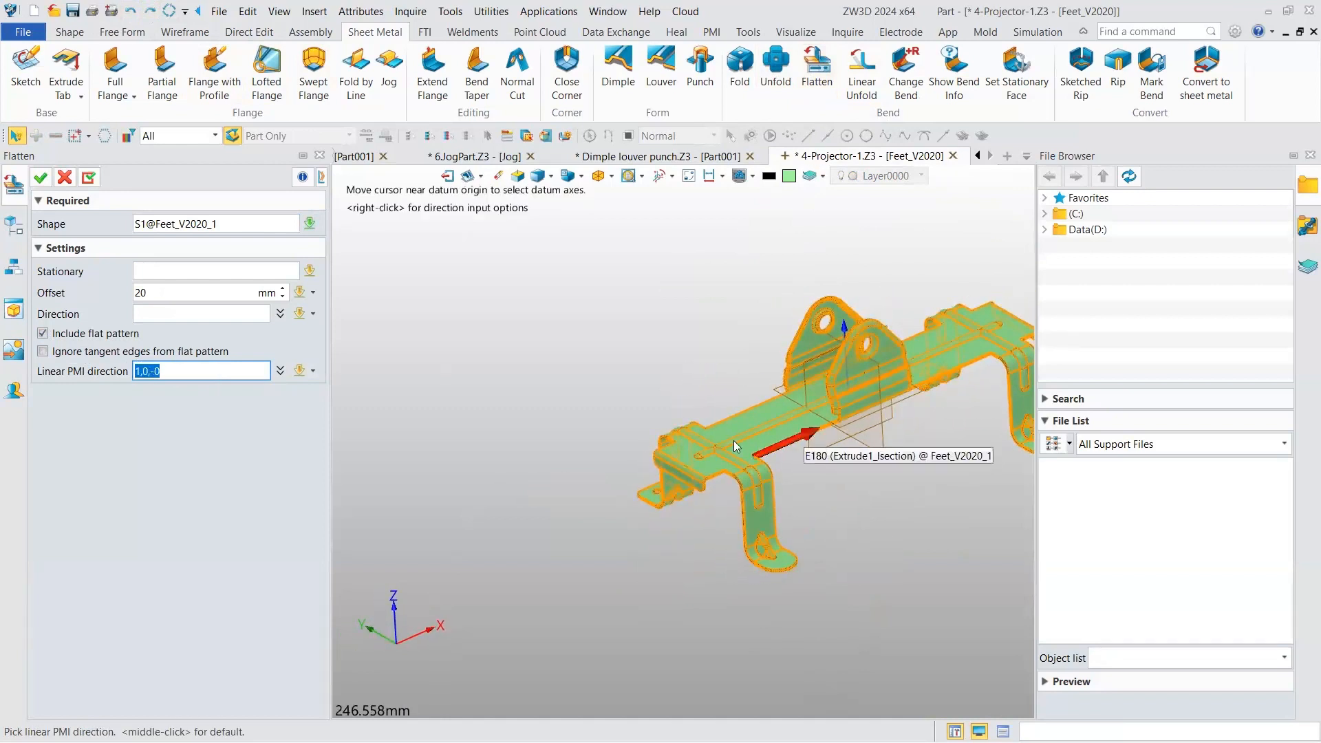
{"action": "right_click", "coordinate": [563, 330]}
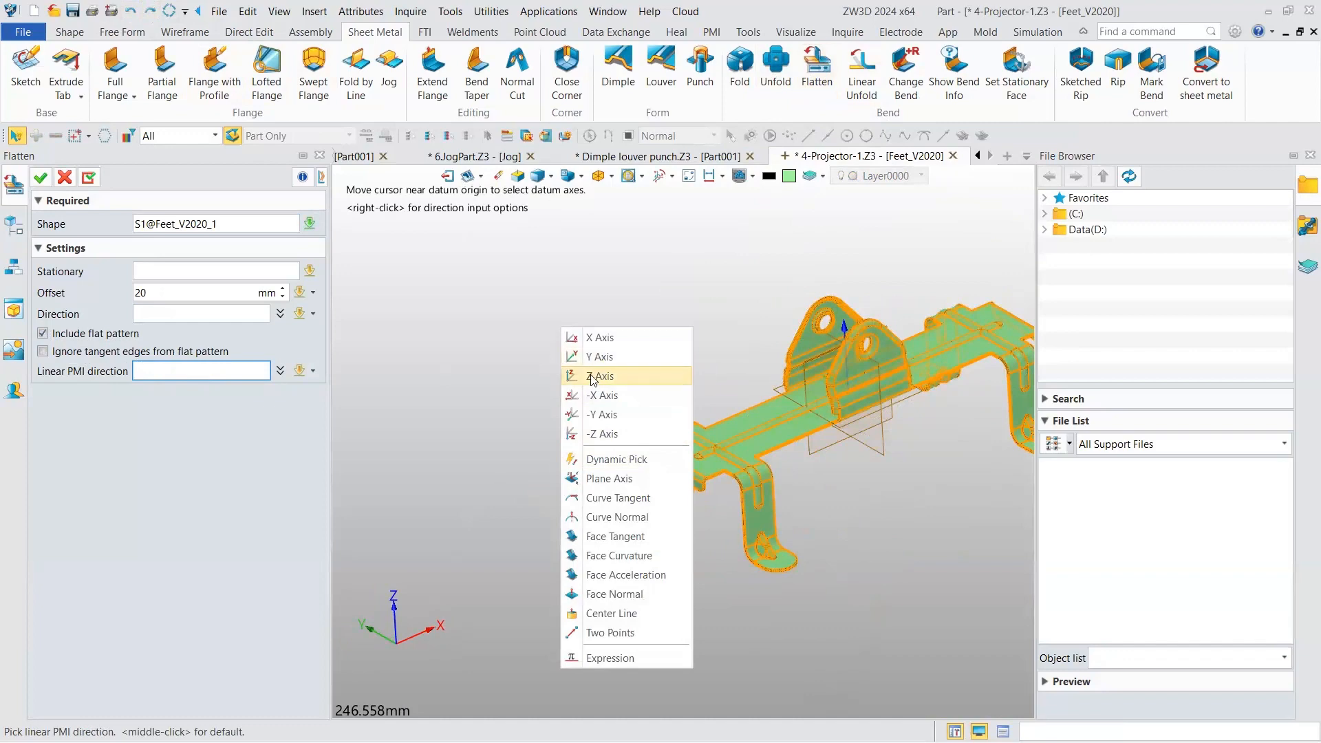
{"action": "left_click", "coordinate": [603, 376]}
{"action": "left_click", "coordinate": [40, 179]}
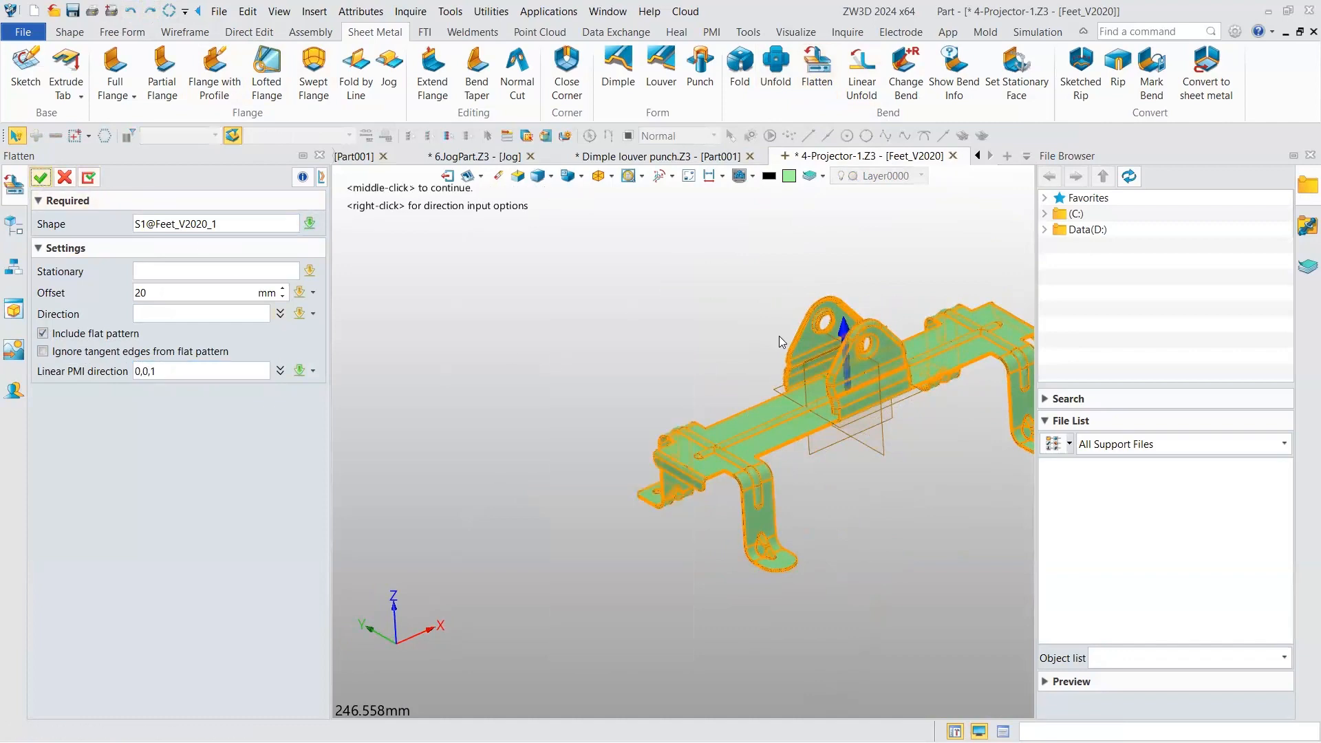
{"action": "middle_click", "coordinate": [779, 336]}
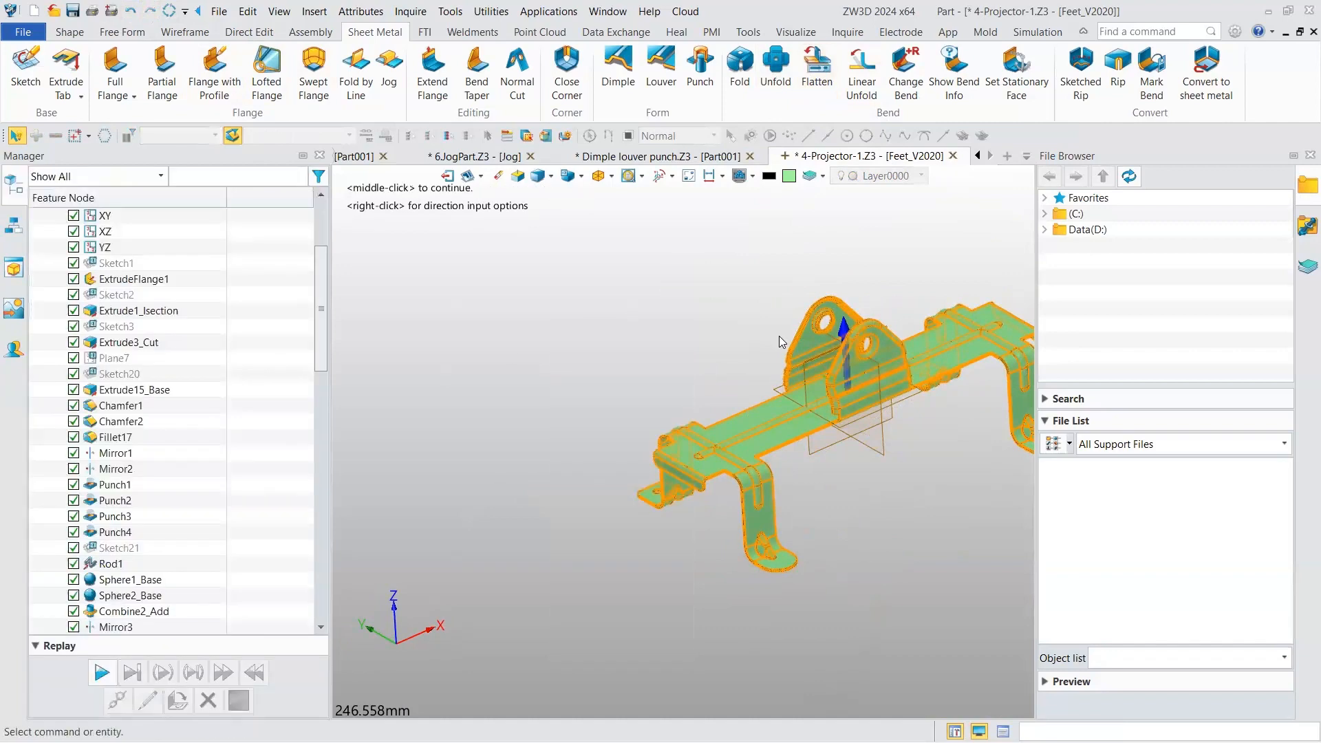
- Hide the bent solid and examine the flattened copy with its bend notes and overall dimensions from several angles
{"action": "scroll", "coordinate": [783, 336], "scroll_direction": "down", "scroll_amount": 1}
{"action": "right_click_drag", "start_coordinate": [764, 346], "coordinate": [330, 212]}
{"action": "scroll", "coordinate": [126, 292], "scroll_direction": "up", "scroll_amount": 3}
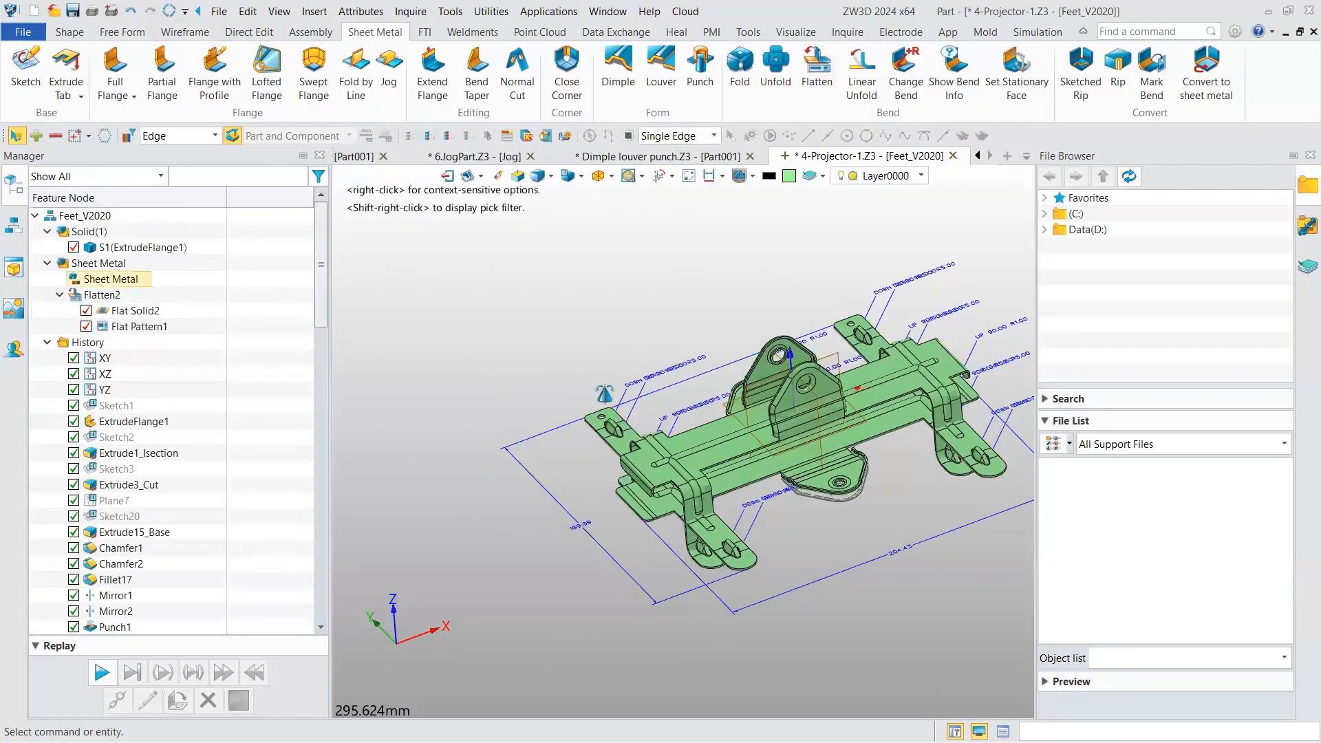
{"action": "left_click", "coordinate": [73, 248]}
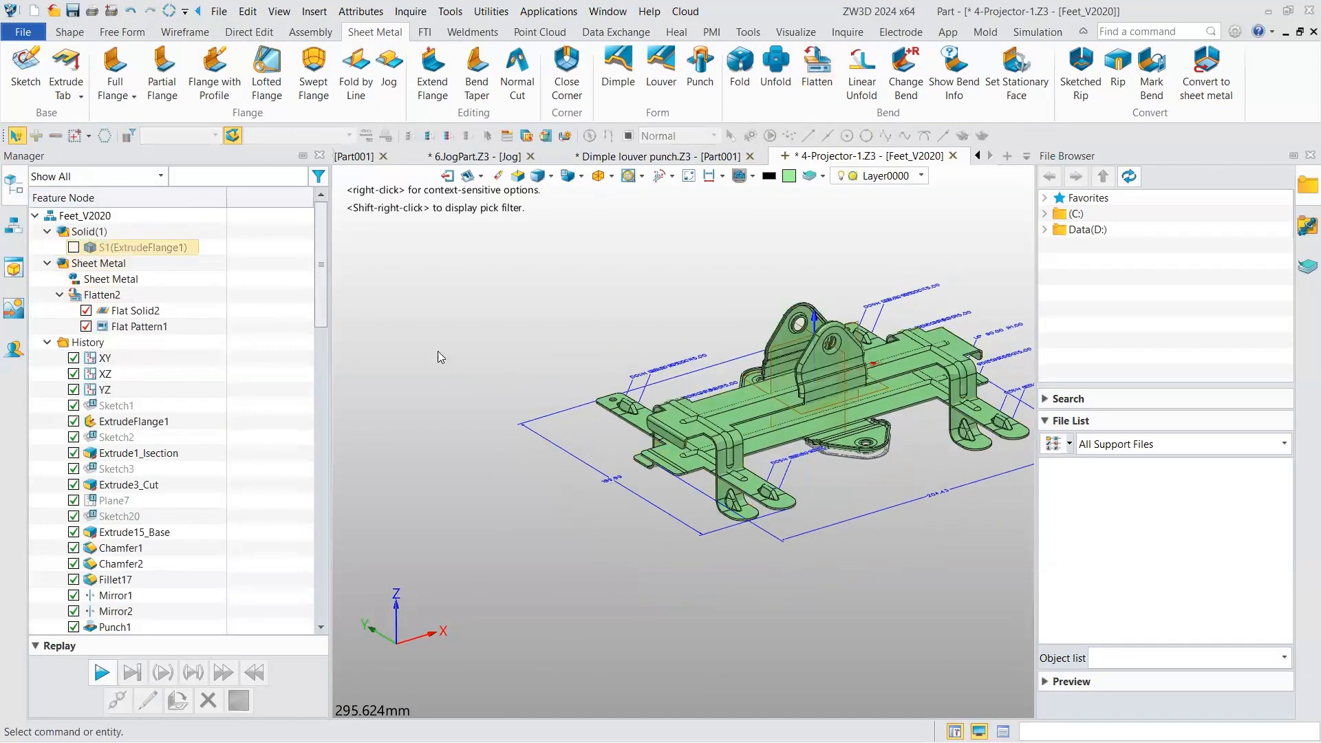
{"action": "scroll", "coordinate": [728, 495], "scroll_direction": "up", "scroll_amount": 3}
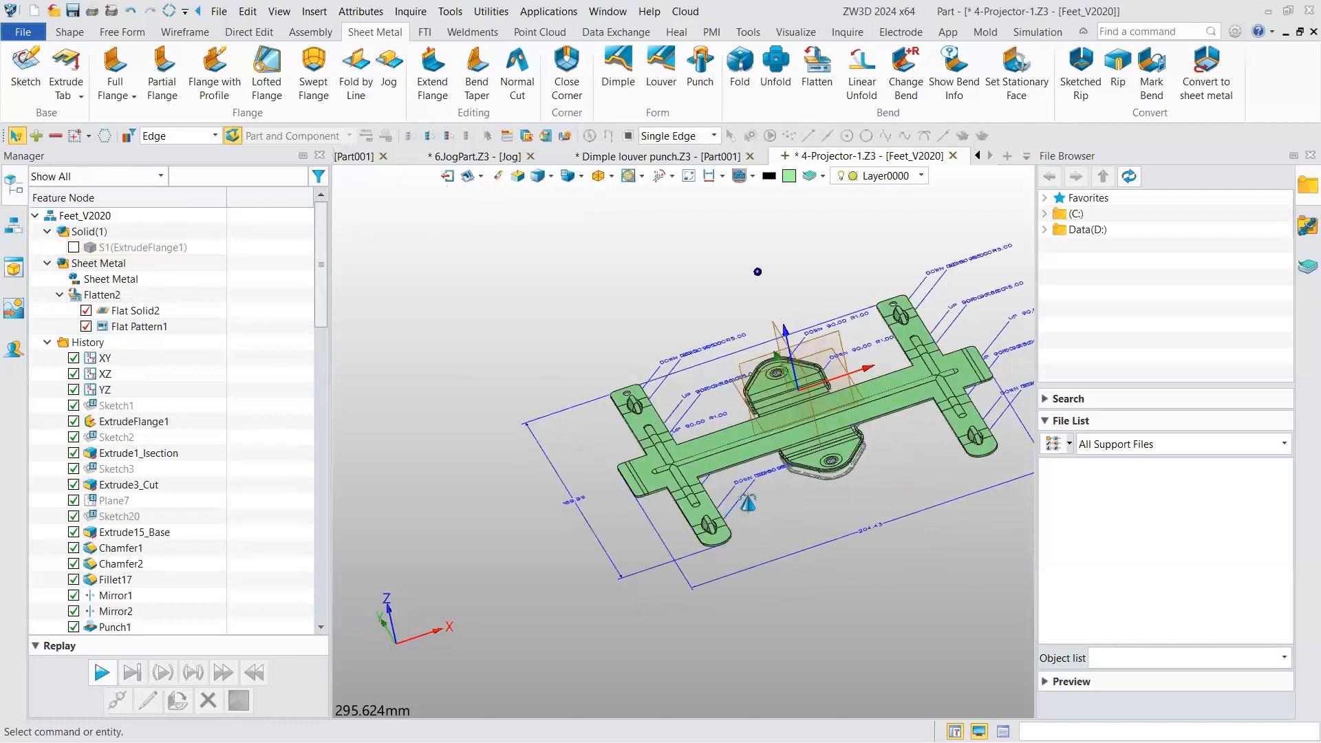
{"action": "scroll", "coordinate": [750, 488], "scroll_direction": "up", "scroll_amount": 3}
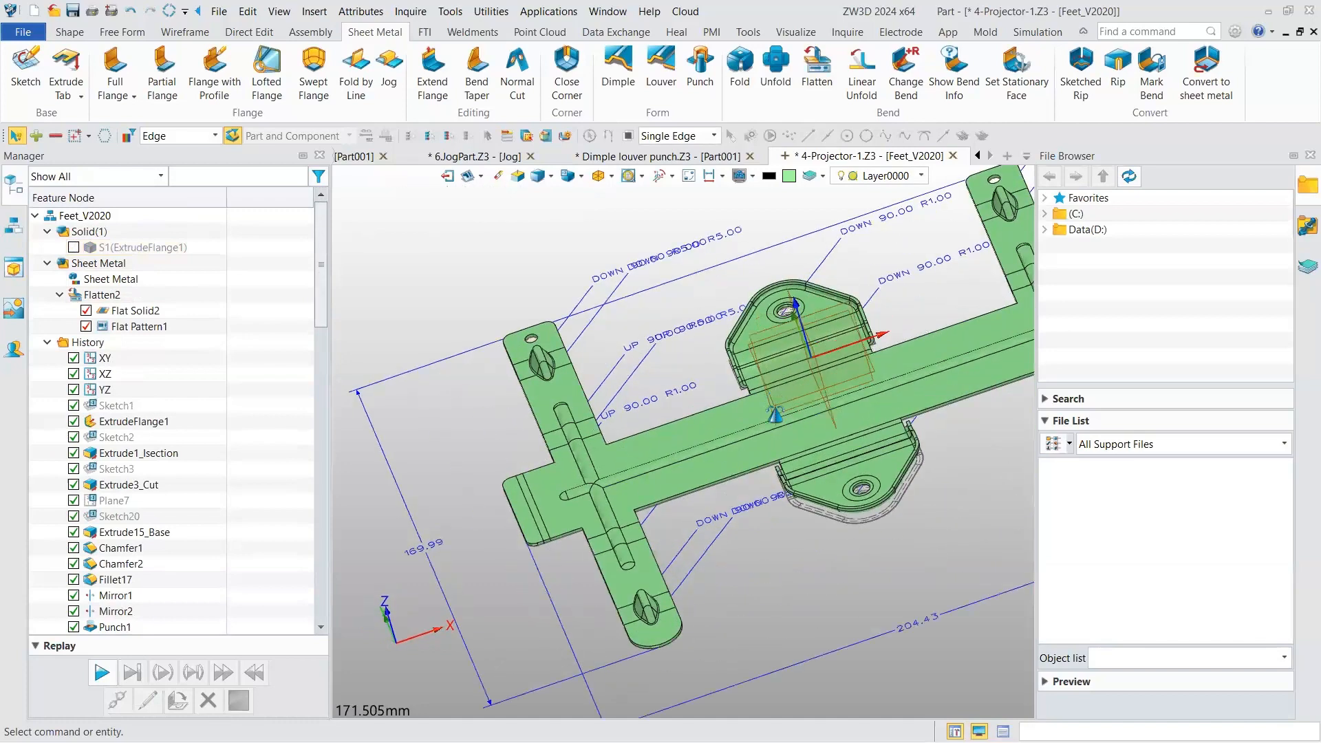
{"action": "scroll", "coordinate": [745, 378], "scroll_direction": "down", "scroll_amount": 5}
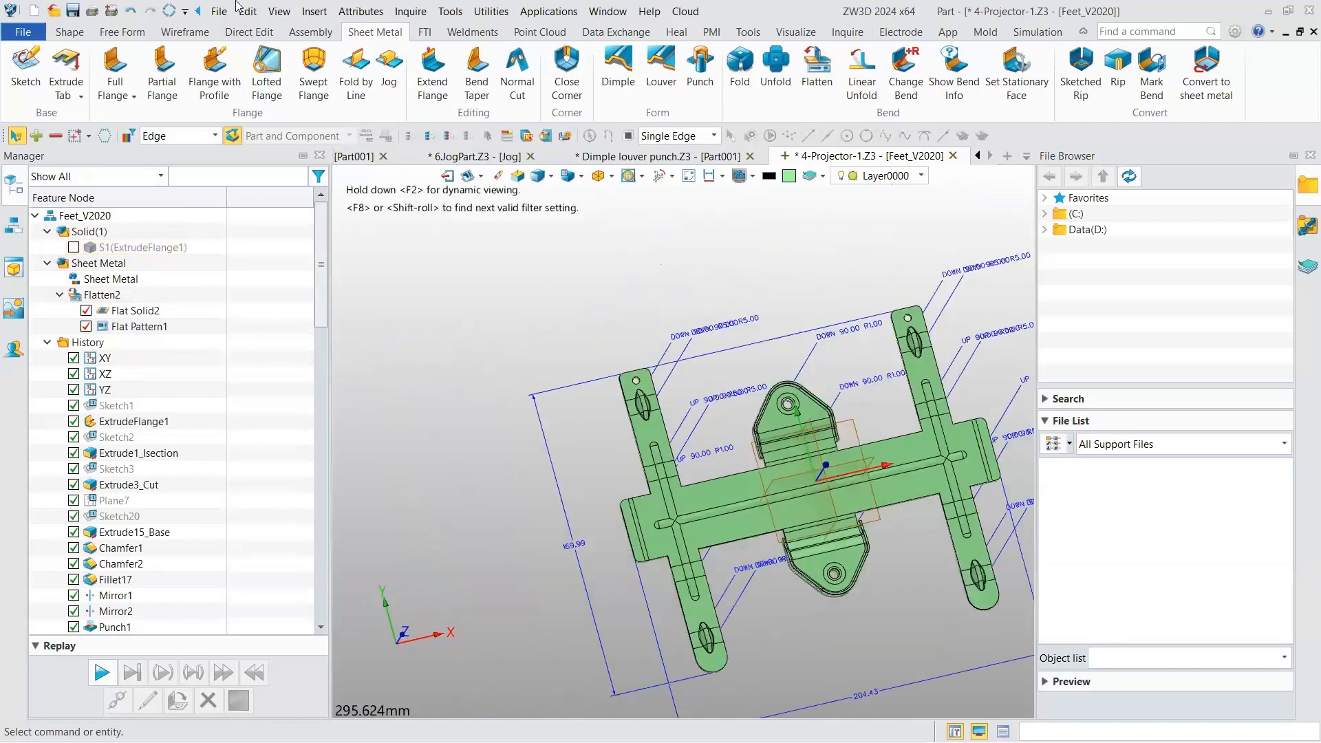
{"action": "right_click_drag", "start_coordinate": [744, 426], "coordinate": [750, 373]}
- Undo the hiding and flattening of the feet part and exit to the Hanger assembly
{"action": "left_click", "coordinate": [132, 13]}
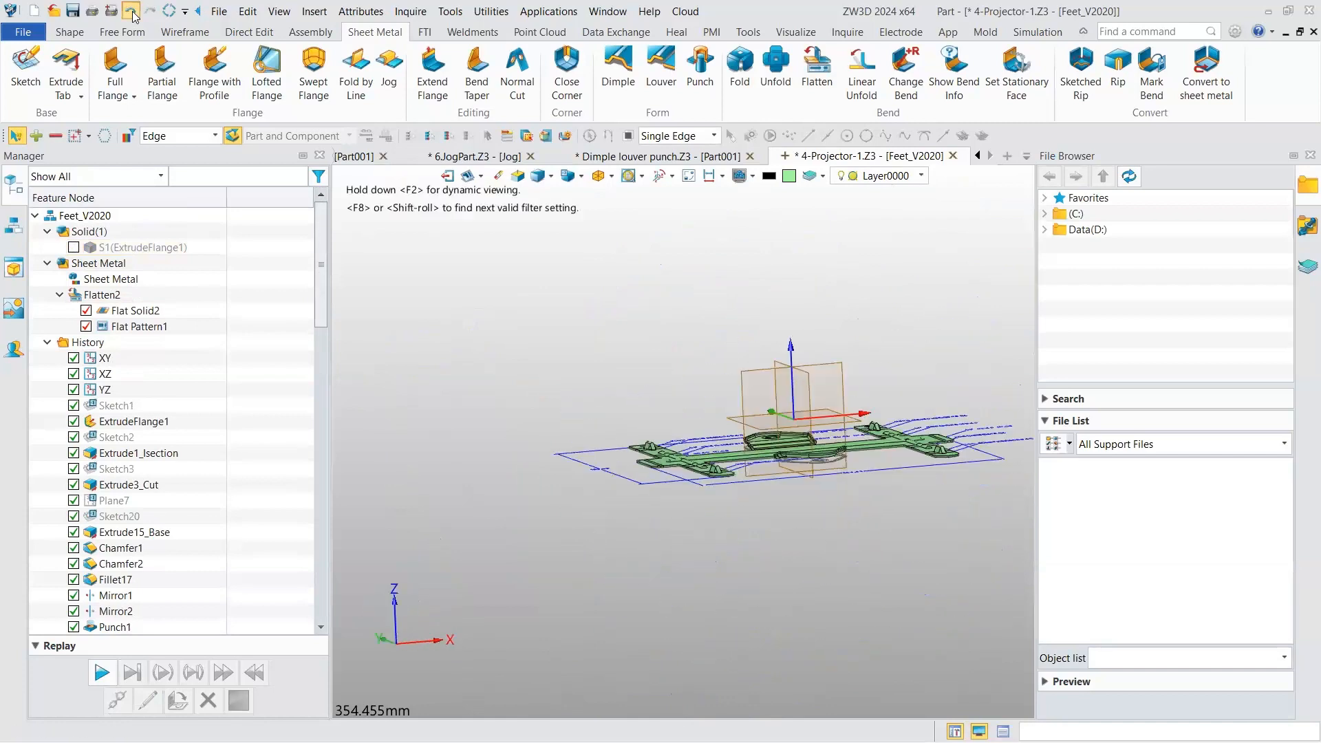
{"action": "left_click", "coordinate": [132, 13]}
{"action": "left_click", "coordinate": [448, 176]}
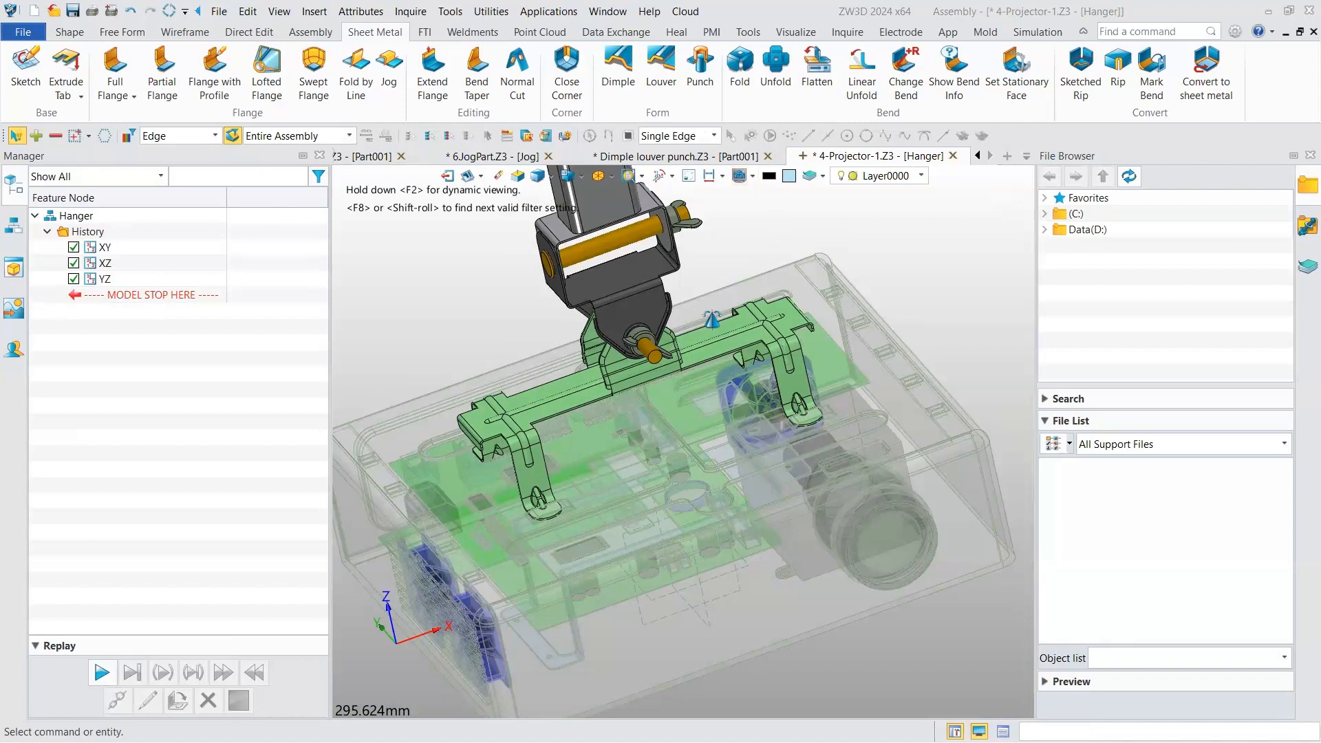
- Open the Connector 1_V2020 component of the Hanger assembly for editing
{"action": "scroll", "coordinate": [721, 312], "scroll_direction": "down", "scroll_amount": 3}
{"action": "scroll", "coordinate": [709, 327], "scroll_direction": "up", "scroll_amount": 3}
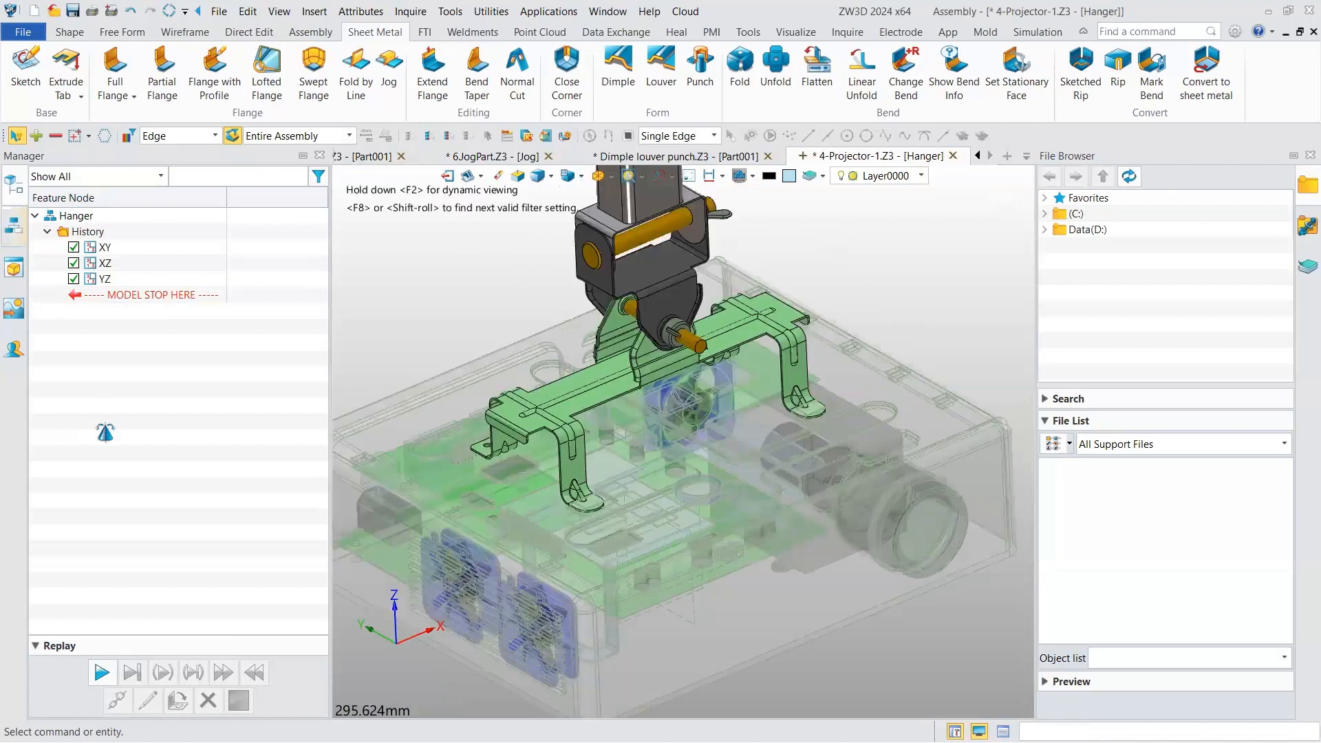
{"action": "left_click", "coordinate": [108, 438]}
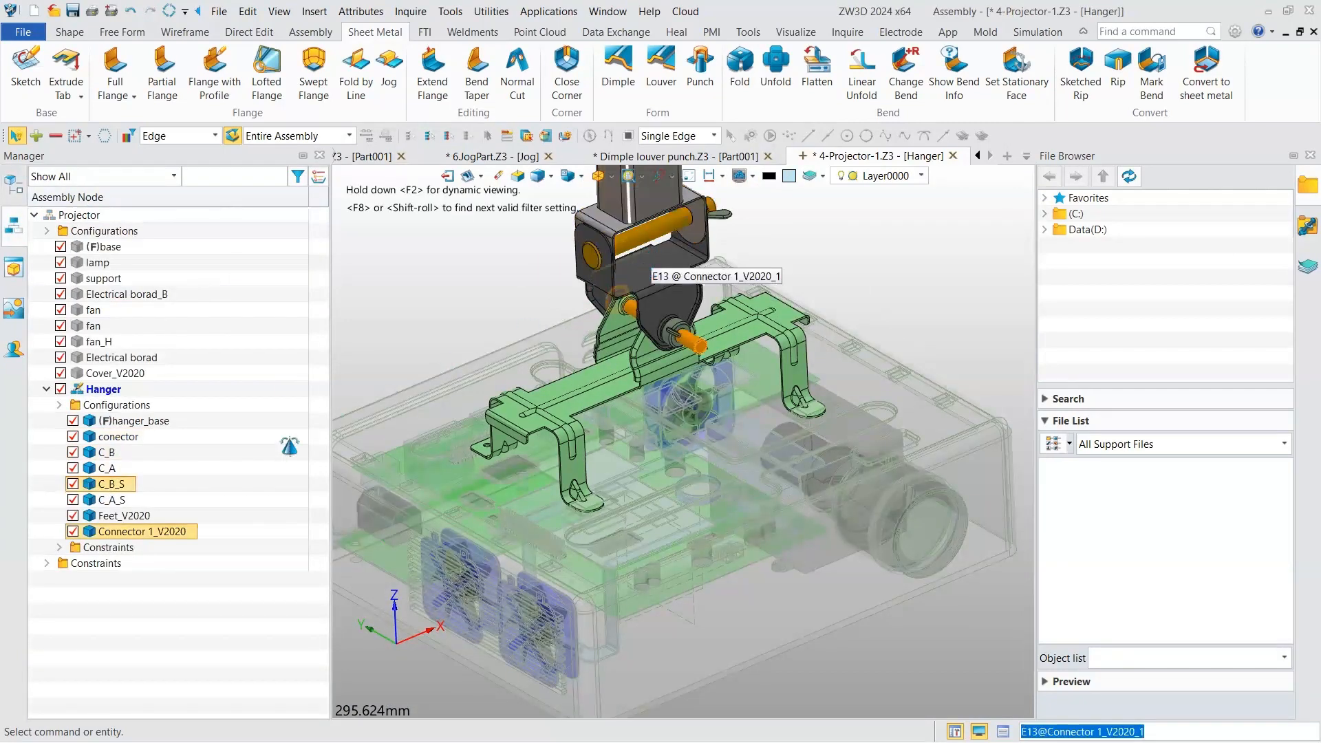
{"action": "left_click", "coordinate": [155, 532]}
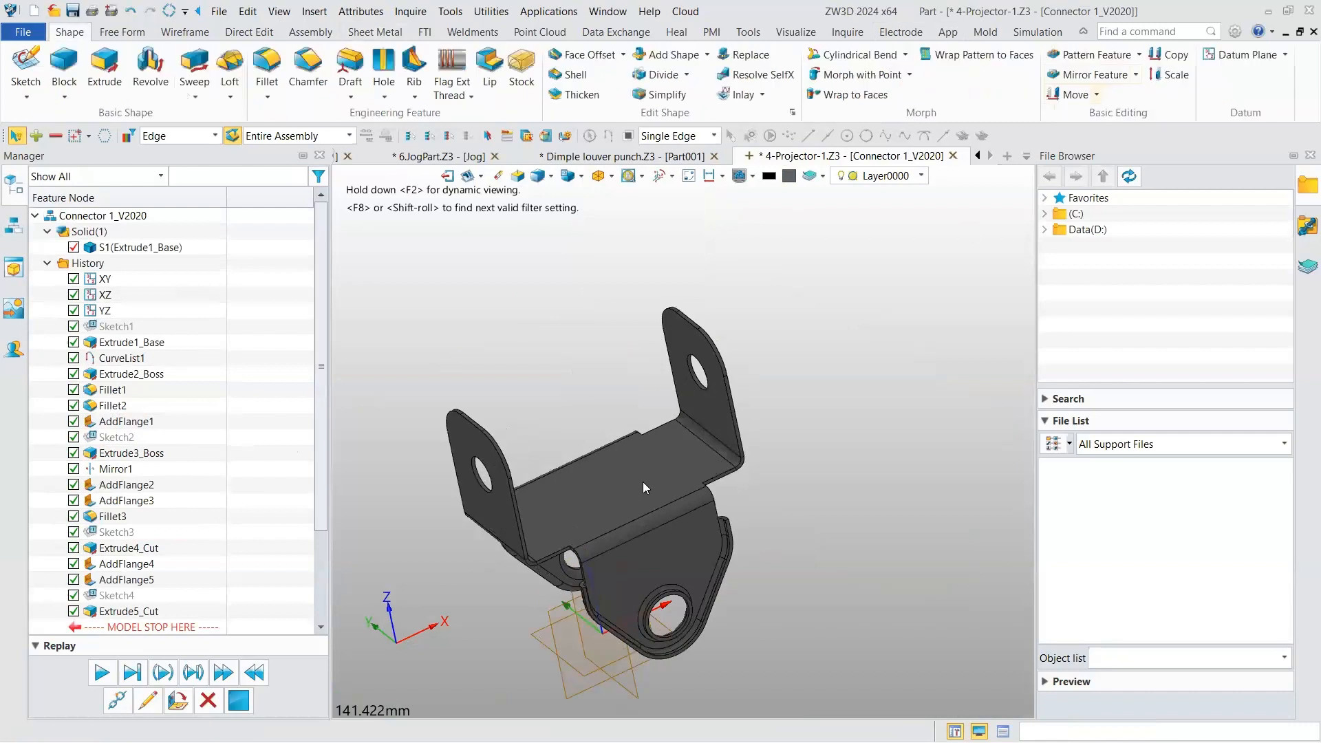
- Make an associative copy of the bracket solid, offset along the positive X axis
{"action": "left_click", "coordinate": [176, 135]}
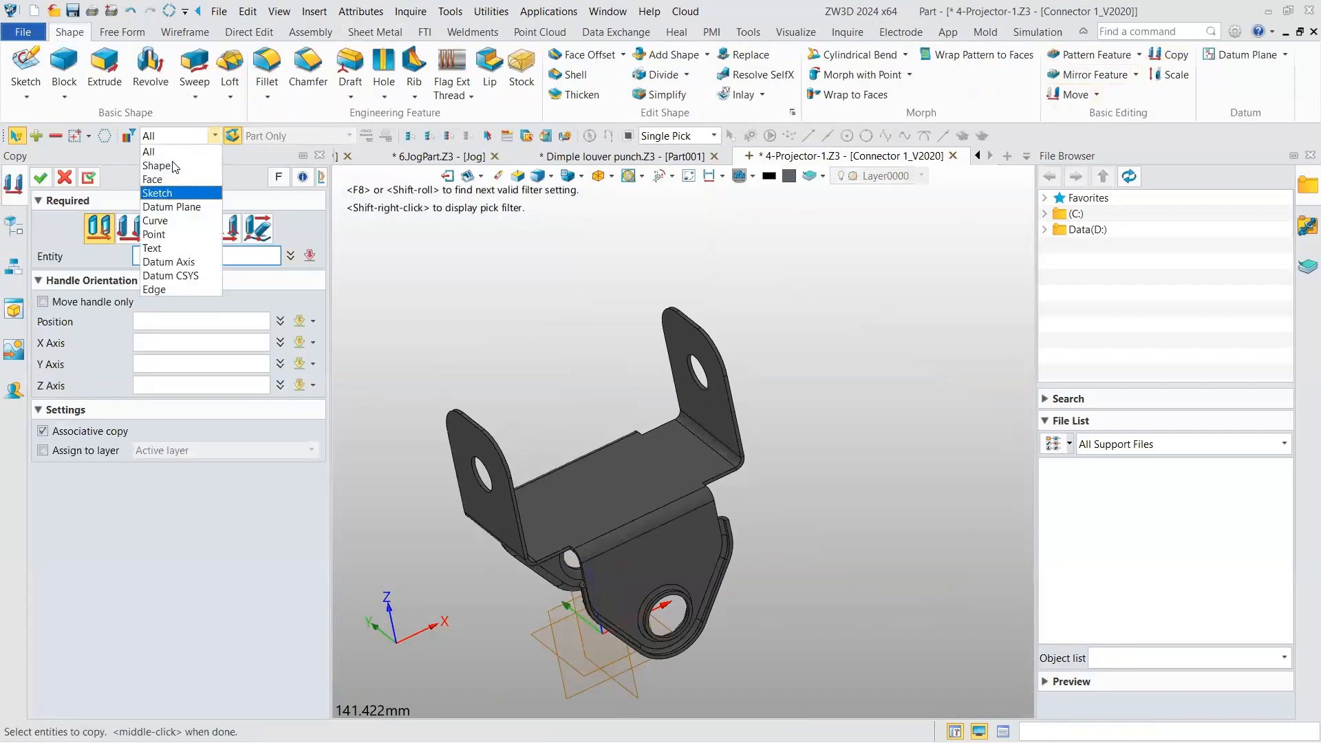
{"action": "left_click", "coordinate": [582, 492]}
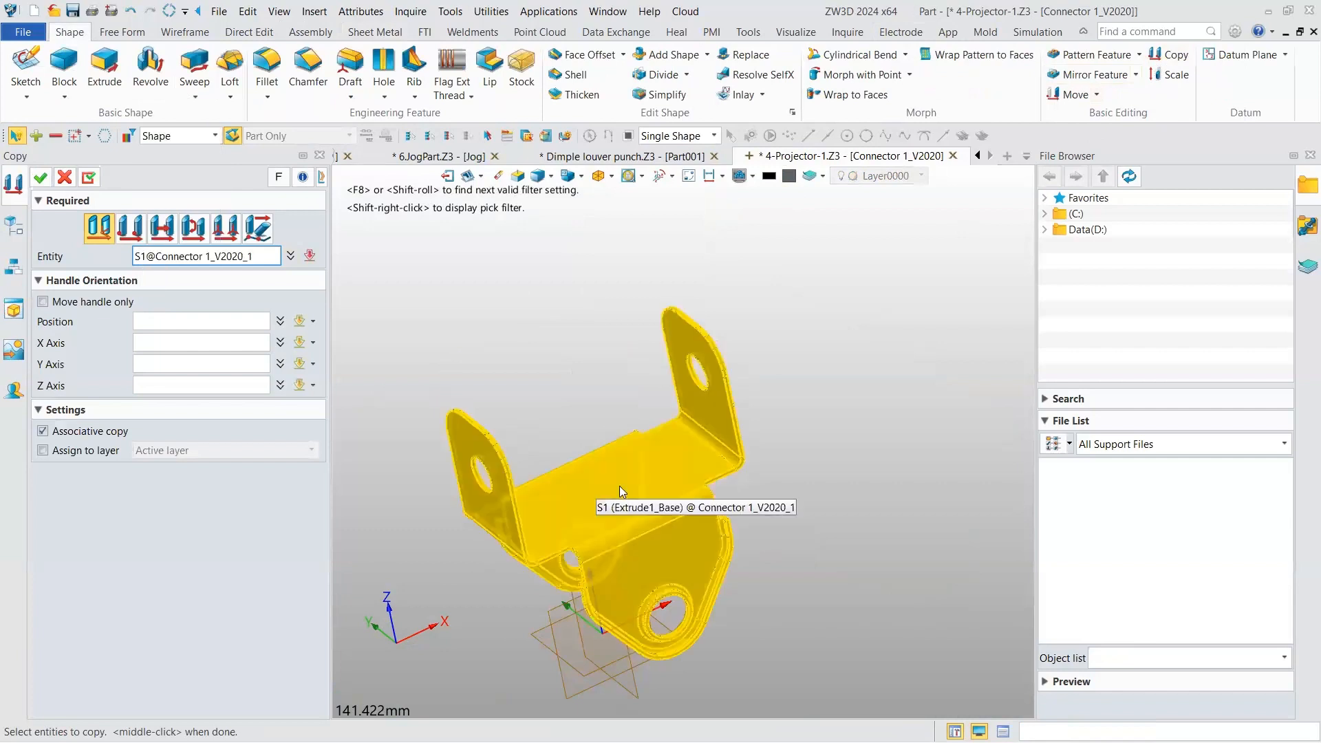
{"action": "middle_click", "coordinate": [642, 477]}
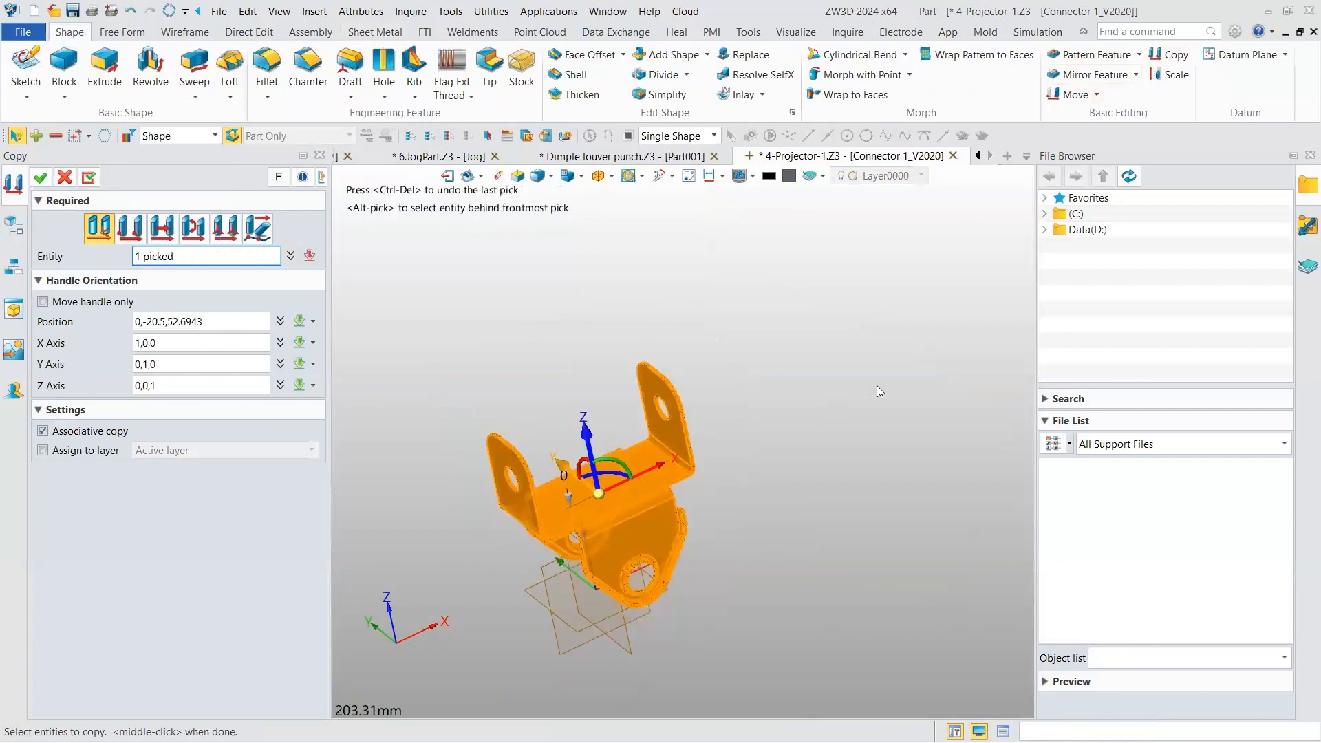
{"action": "left_click", "coordinate": [88, 178]}
- Copy the second bracket solid about 146.5 mm further along the X axis
{"action": "scroll", "coordinate": [585, 403], "scroll_direction": "down", "scroll_amount": 2}
{"action": "left_click", "coordinate": [720, 391]}
{"action": "middle_click", "coordinate": [704, 389]}
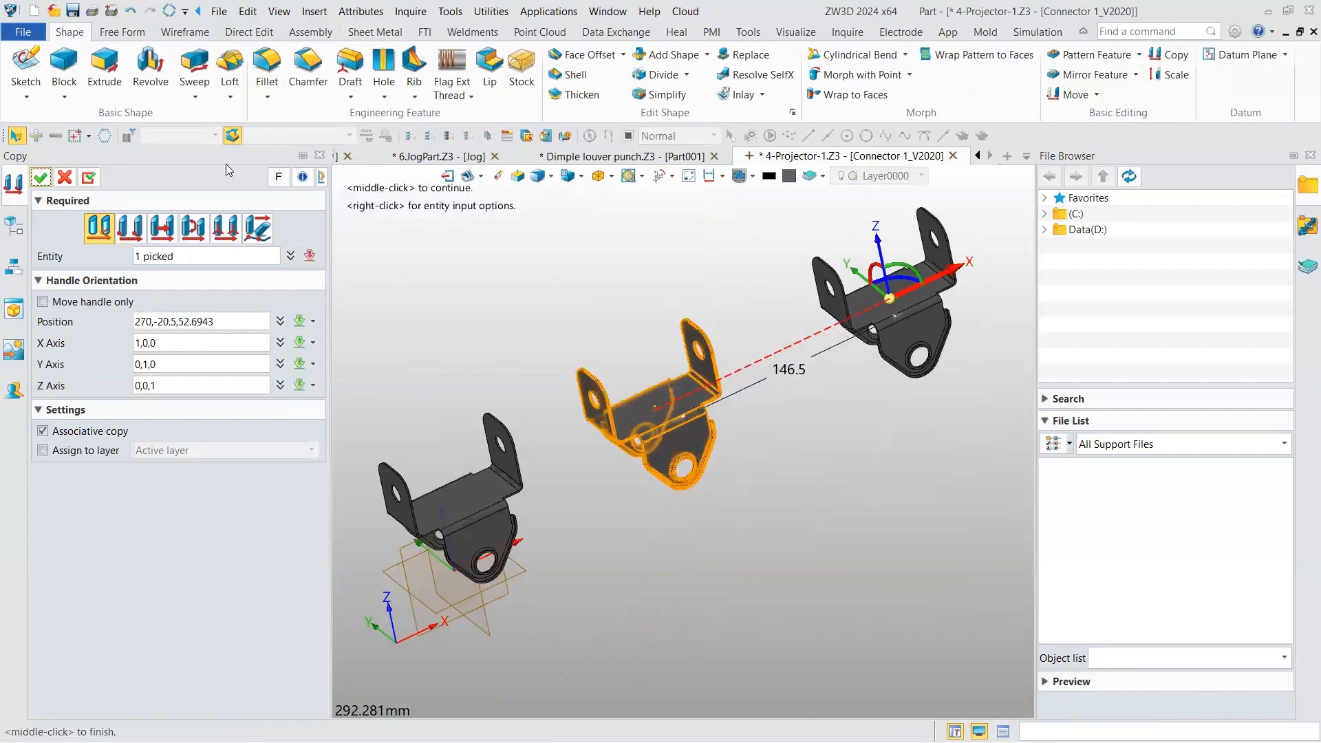
{"action": "left_click", "coordinate": [88, 178]}
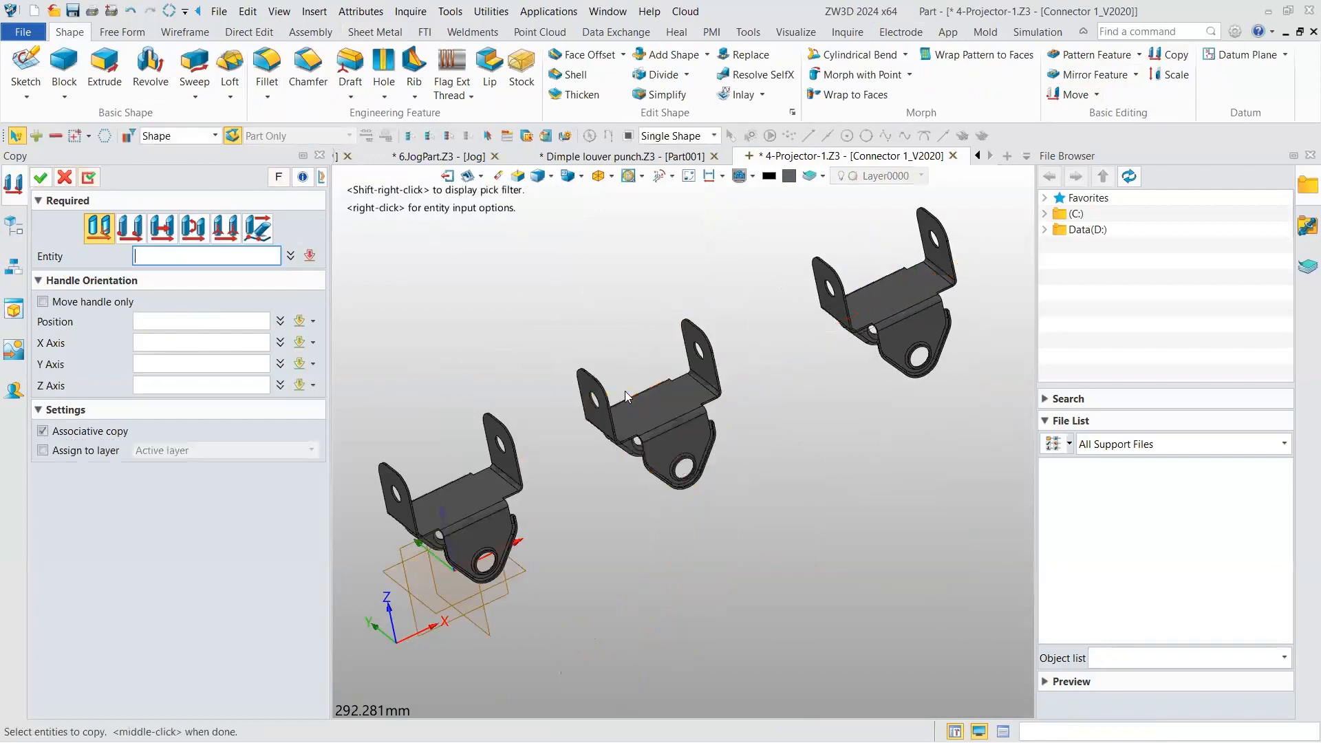
- Add a third copy of the bracket at the far end of the row along X and finish copying
{"action": "middle_click_drag", "start_coordinate": [625, 391], "coordinate": [375, 472]}
{"action": "left_click", "coordinate": [644, 382]}
{"action": "left_click_drag", "start_coordinate": [706, 349], "coordinate": [785, 313]}
{"action": "left_click", "coordinate": [89, 178]}
{"action": "scroll", "coordinate": [561, 352], "scroll_direction": "down", "scroll_amount": 3}
{"action": "right_click_drag", "start_coordinate": [0, 176], "coordinate": [45, 183]}
{"action": "key", "text": "Escape"}
{"action": "right_click_drag", "start_coordinate": [671, 400], "coordinate": [771, 401]}
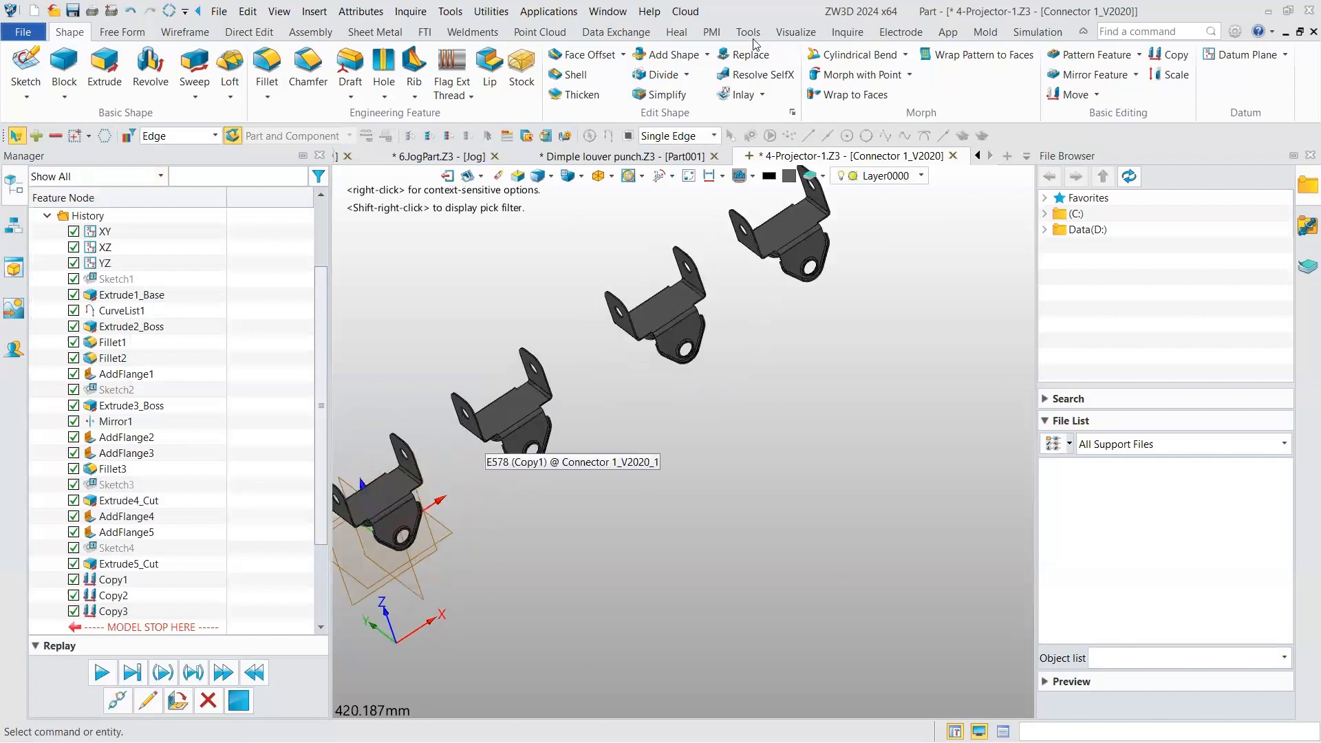
{"action": "scroll", "coordinate": [756, 44], "scroll_direction": "up", "scroll_amount": 1}
{"action": "middle_click_drag", "start_coordinate": [762, 42], "coordinate": [963, 28]}
{"action": "right_click_drag", "start_coordinate": [963, 27], "coordinate": [988, 101]}
{"action": "scroll", "coordinate": [844, 88], "scroll_direction": "down", "scroll_amount": 5}
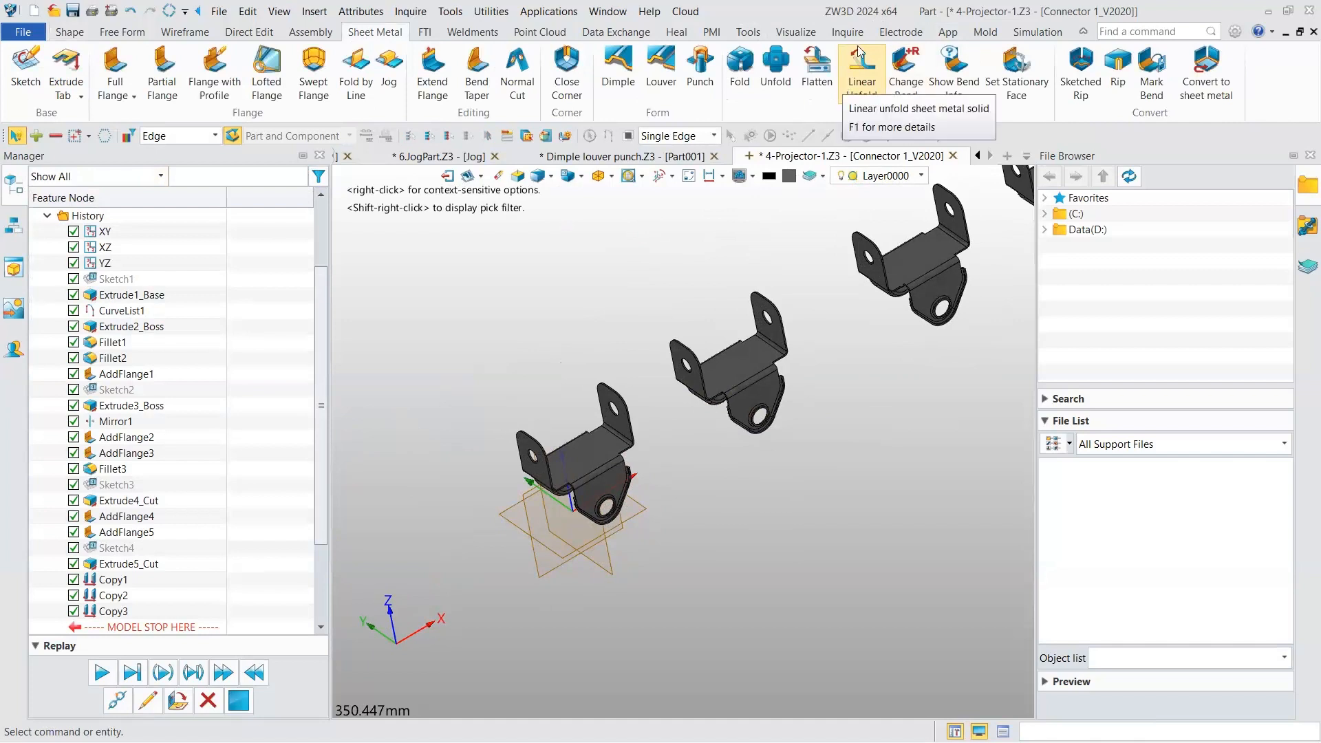
{"action": "left_click", "coordinate": [844, 87]}
{"action": "right_click_drag", "start_coordinate": [689, 332], "coordinate": [567, 353]}
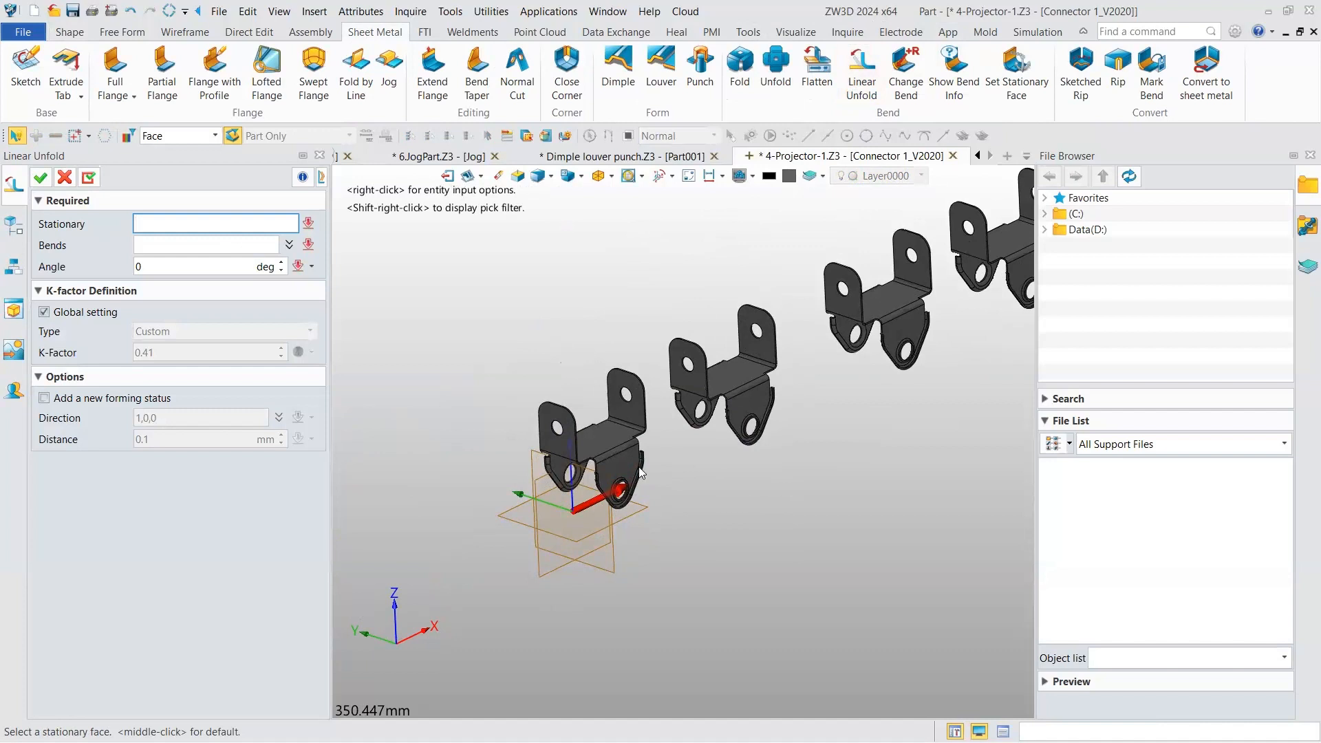
{"action": "right_click_drag", "start_coordinate": [610, 428], "coordinate": [600, 443]}
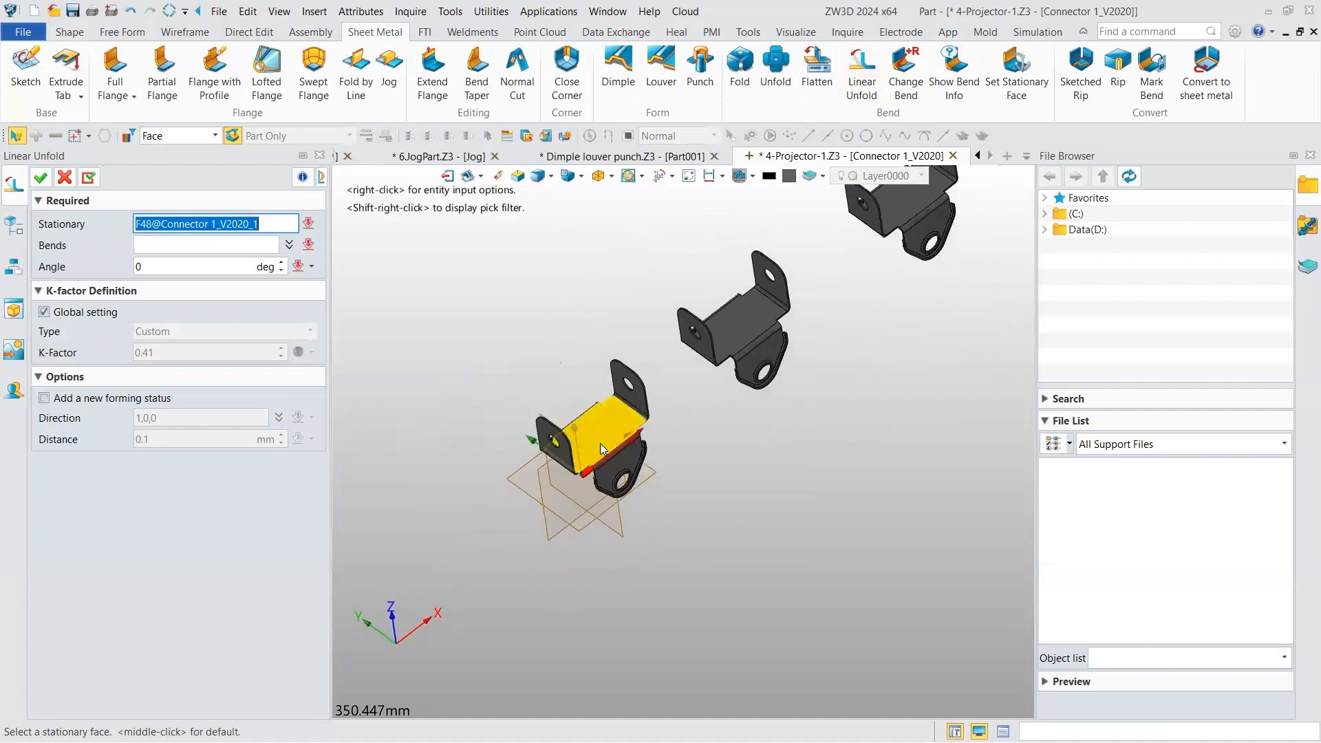
{"action": "left_click", "coordinate": [602, 448]}
{"action": "scroll", "coordinate": [600, 443], "scroll_direction": "up", "scroll_amount": 5}
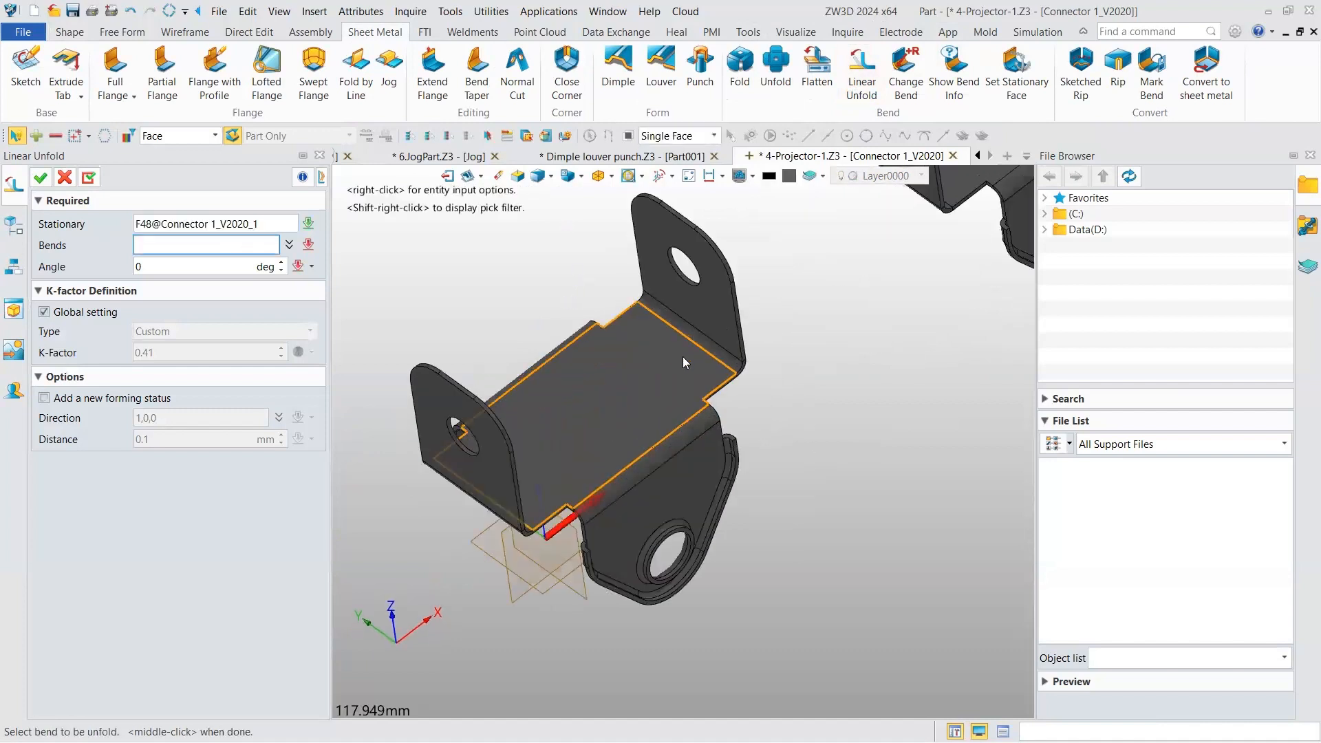
{"action": "left_click", "coordinate": [700, 341]}
{"action": "left_click", "coordinate": [676, 449]}
{"action": "right_click_drag", "start_coordinate": [676, 449], "coordinate": [518, 350]}
{"action": "left_click", "coordinate": [519, 349]}
{"action": "right_click_drag", "start_coordinate": [577, 395], "coordinate": [509, 472]}
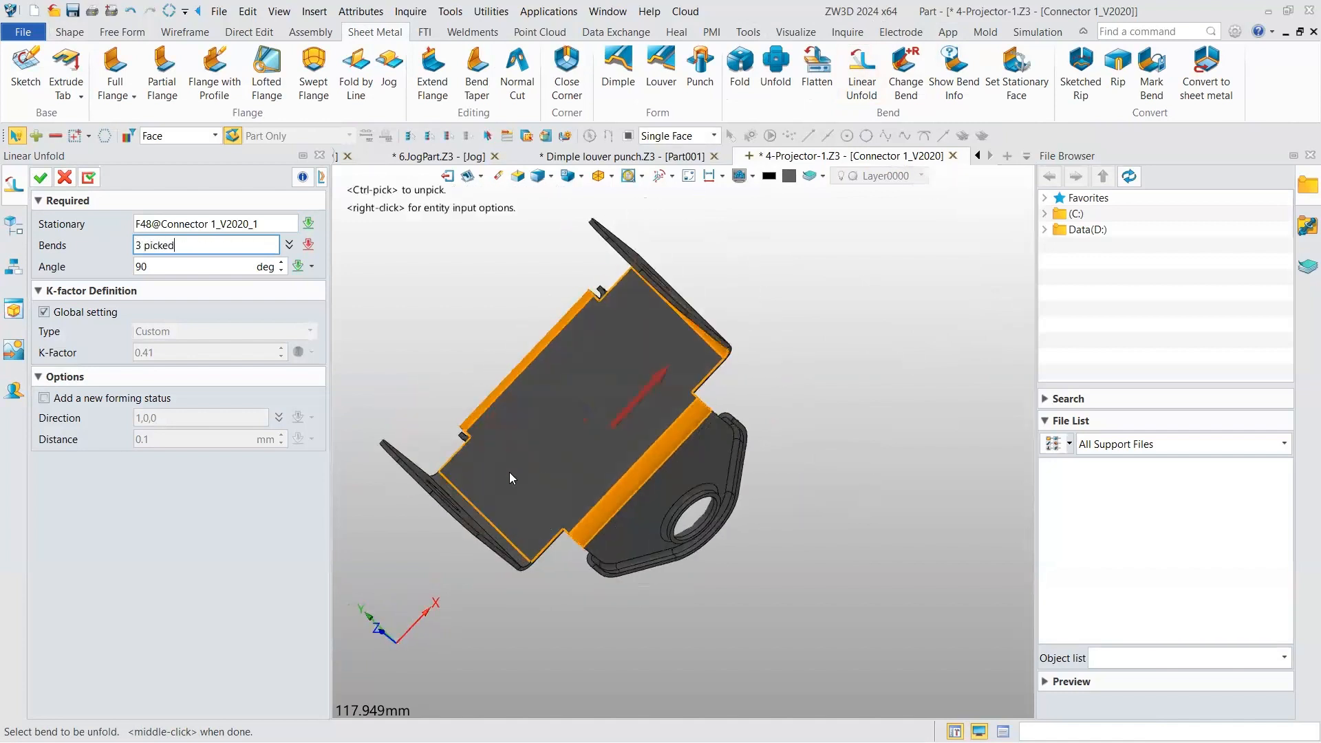
{"action": "left_click", "coordinate": [470, 510]}
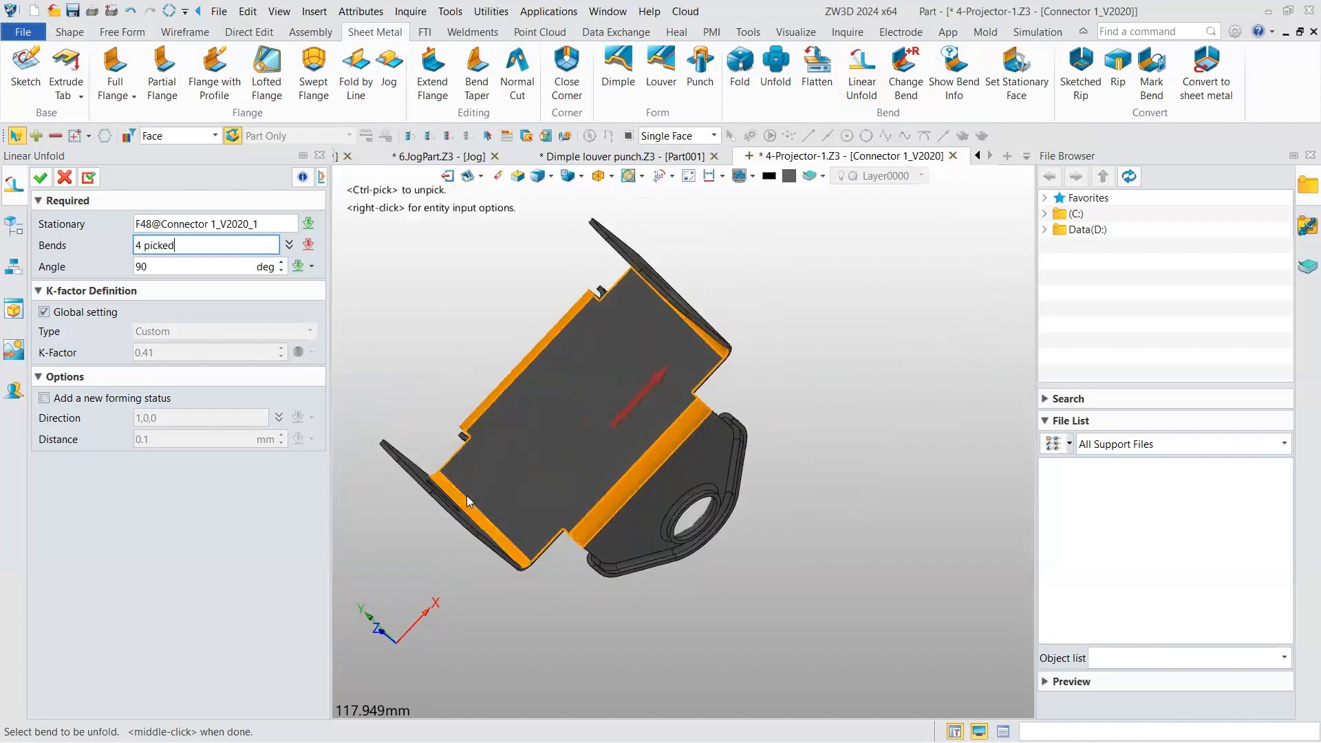
{"action": "left_click", "coordinate": [66, 180]}
- Apply a Linear Unfold to the original bracket's four main bends at 90 degrees, keeping the central plate face stationary
{"action": "left_click", "coordinate": [861, 84]}
{"action": "scroll", "coordinate": [760, 293], "scroll_direction": "down", "scroll_amount": 3}
{"action": "right_click_drag", "start_coordinate": [760, 293], "coordinate": [784, 348]}
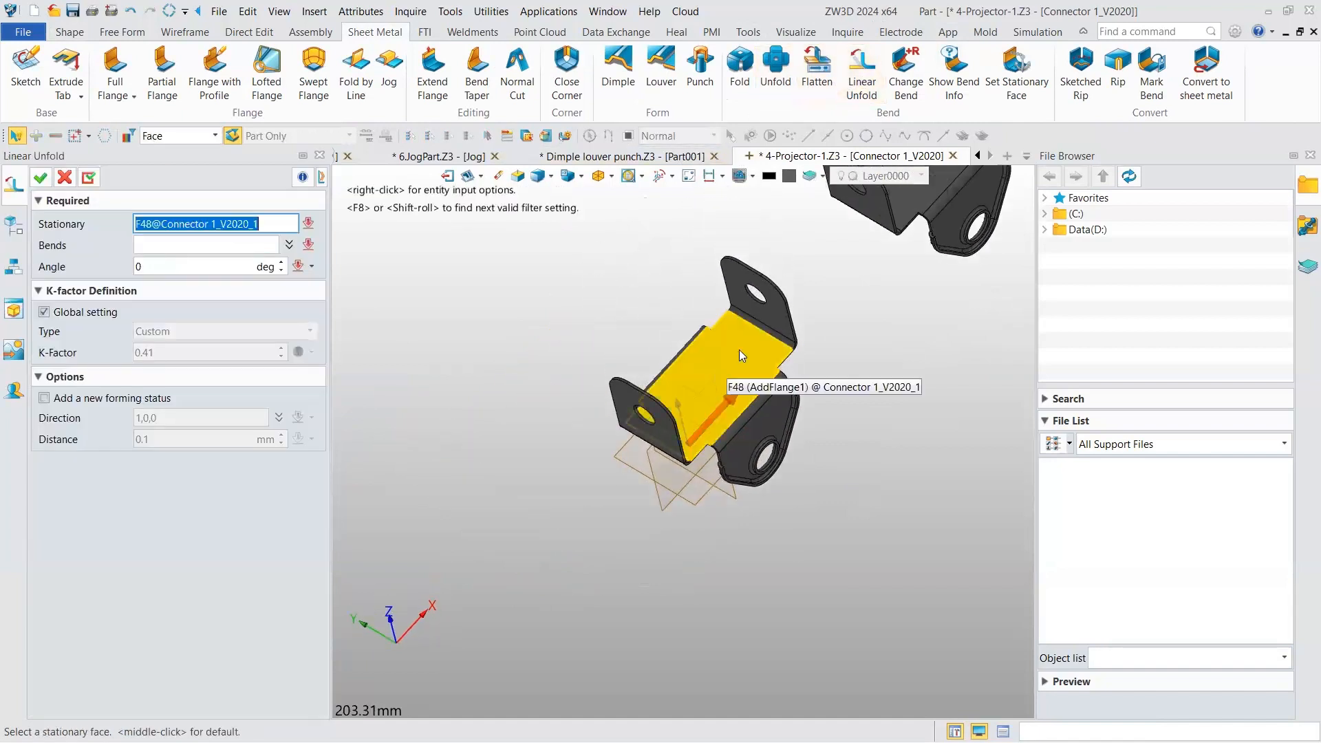
{"action": "left_click", "coordinate": [718, 376]}
{"action": "left_click", "coordinate": [768, 335]}
{"action": "right_click_drag", "start_coordinate": [716, 393], "coordinate": [691, 460]}
{"action": "left_click", "coordinate": [654, 459]}
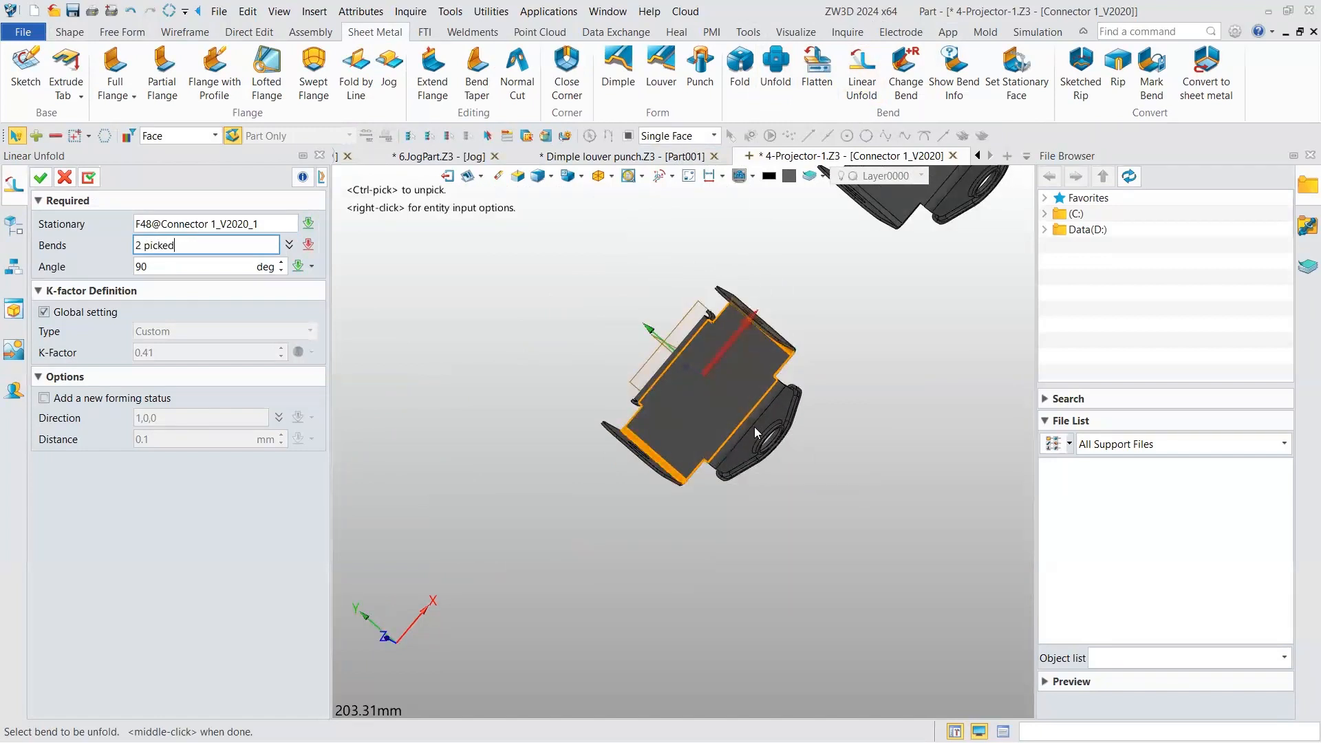
{"action": "left_click", "coordinate": [749, 432]}
{"action": "right_click_drag", "start_coordinate": [691, 332], "coordinate": [729, 407]}
{"action": "left_click", "coordinate": [683, 344]}
{"action": "right_click_drag", "start_coordinate": [690, 292], "coordinate": [672, 227]}
{"action": "key", "text": "ctrl+Home"}
{"action": "left_click", "coordinate": [176, 265]}
{"action": "left_click", "coordinate": [42, 178]}
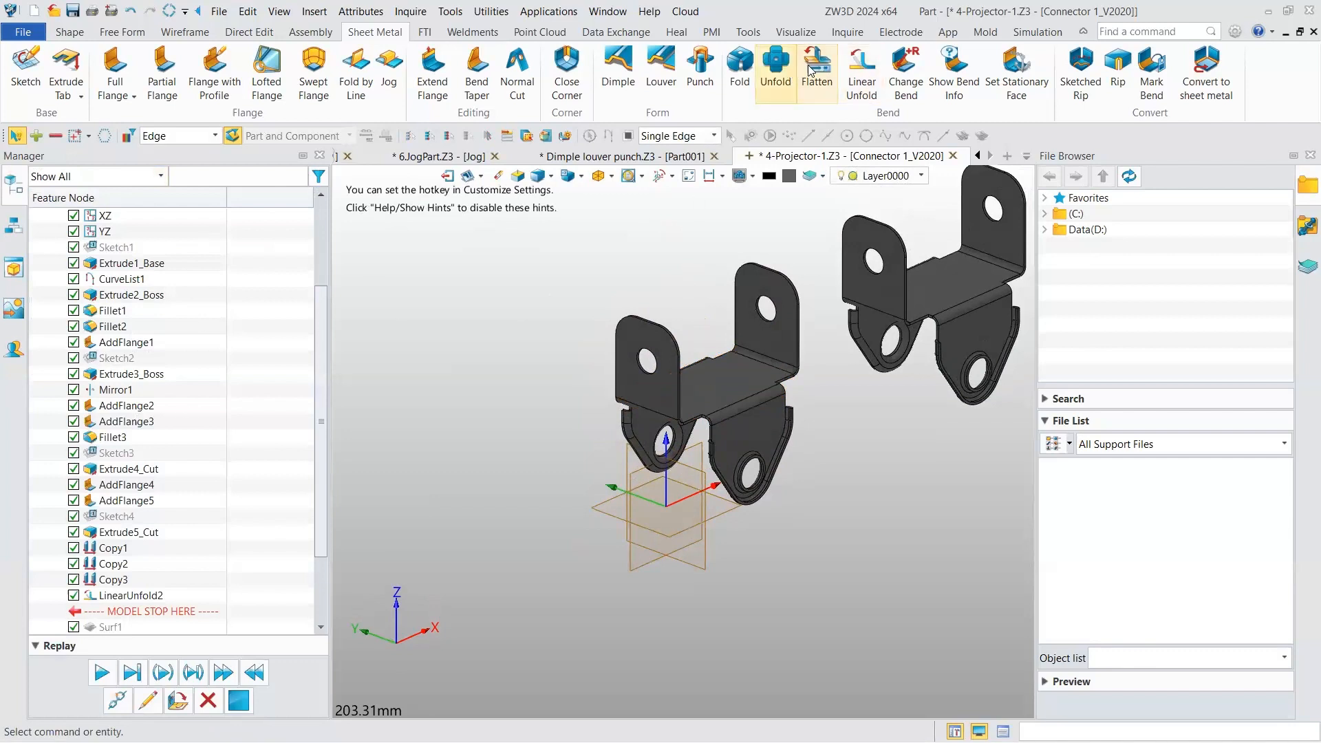
- Linear-unfold the original bracket's four main bends with a 45-degree angle, using the central plate as the stationary face
{"action": "left_click", "coordinate": [864, 75]}
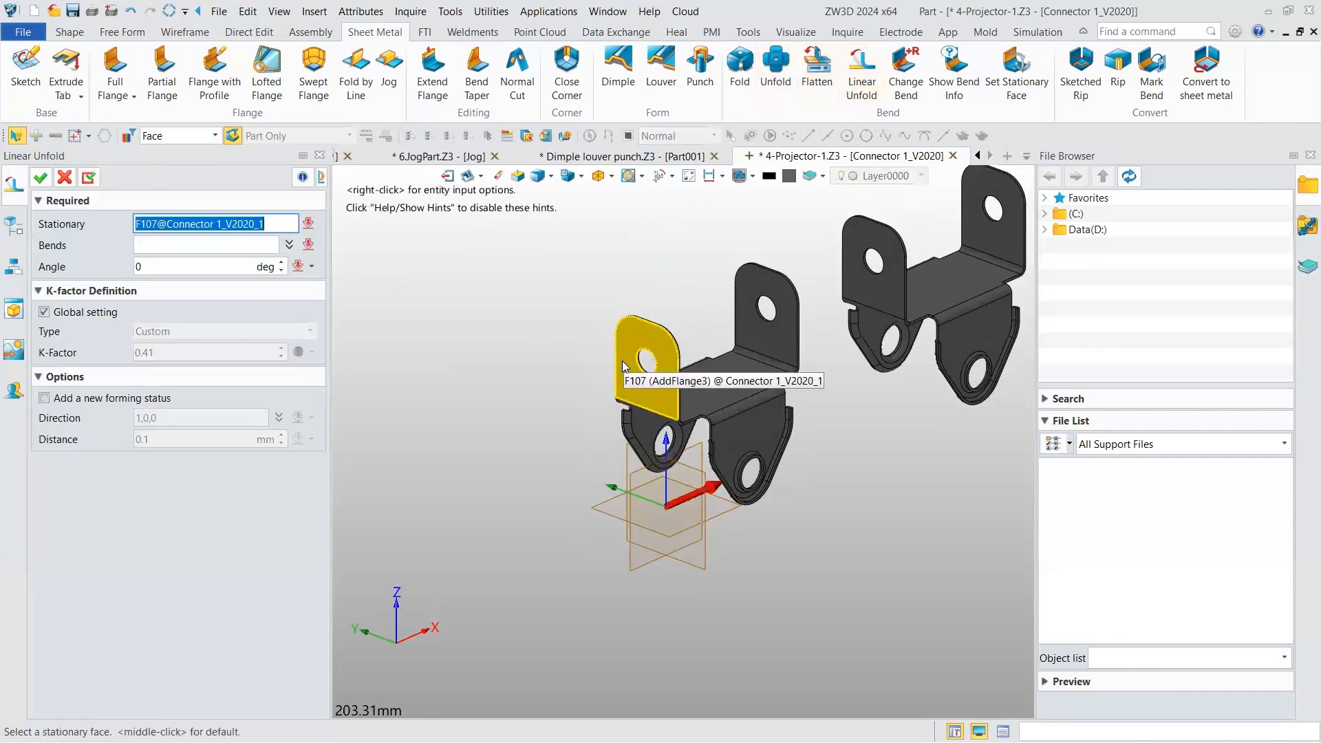
{"action": "left_click", "coordinate": [694, 406]}
{"action": "right_click_drag", "start_coordinate": [694, 407], "coordinate": [635, 364]}
{"action": "scroll", "coordinate": [772, 359], "scroll_direction": "up", "scroll_amount": 2}
{"action": "left_click", "coordinate": [767, 357]}
{"action": "left_click", "coordinate": [738, 446]}
{"action": "left_click", "coordinate": [577, 475]}
{"action": "left_click", "coordinate": [634, 355]}
{"action": "middle_click", "coordinate": [210, 256]}
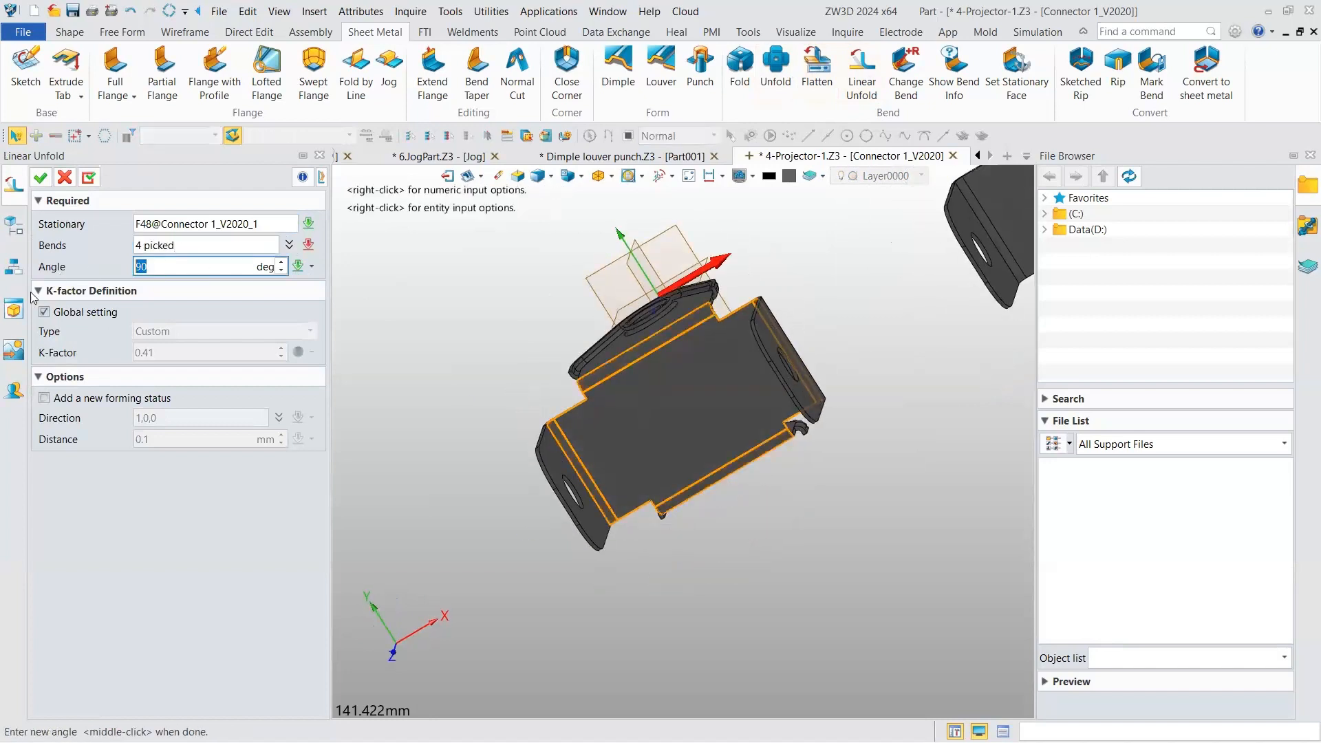
{"action": "type", "text": "45"}
{"action": "key", "text": "Return"}
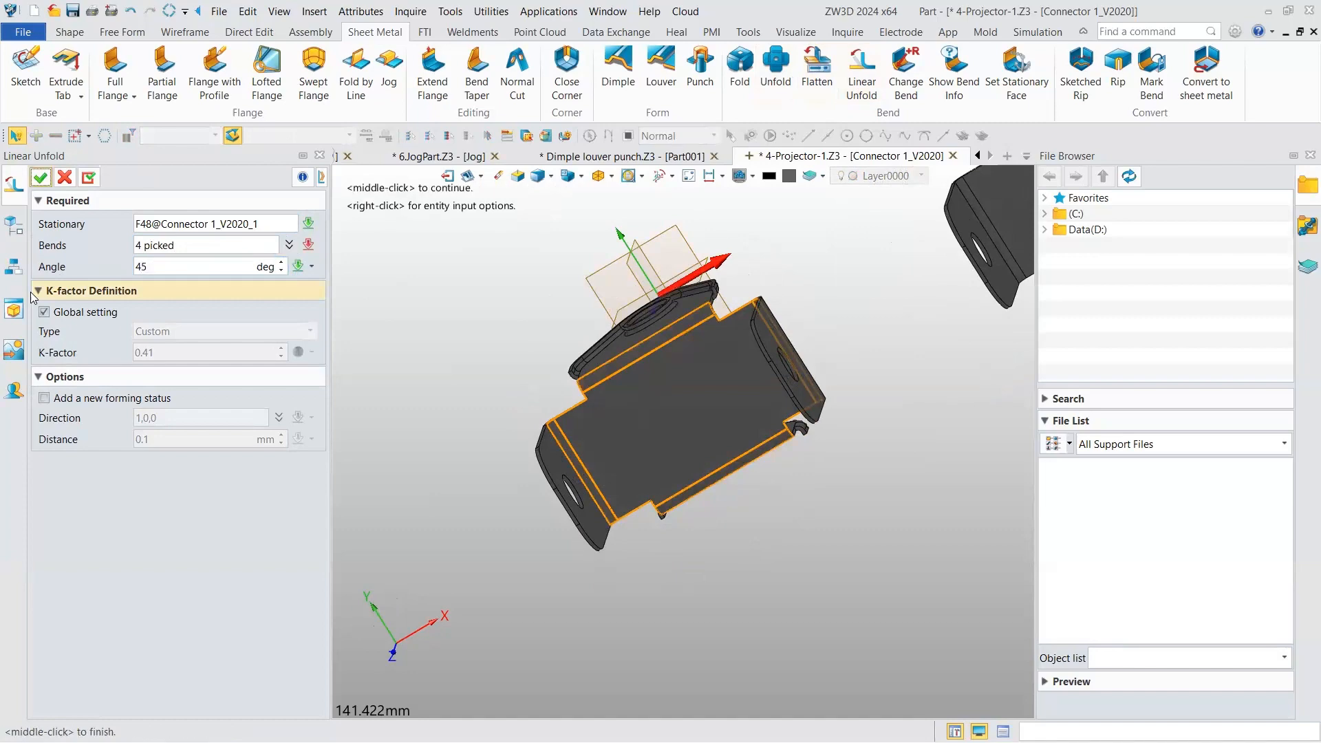
{"action": "left_click", "coordinate": [41, 178]}
- Examine the original bracket's partly unfolded flanges against the neighbouring copy
{"action": "right_click_drag", "start_coordinate": [601, 321], "coordinate": [716, 407]}
{"action": "scroll", "coordinate": [703, 283], "scroll_direction": "down", "scroll_amount": 3}
{"action": "scroll", "coordinate": [677, 422], "scroll_direction": "down", "scroll_amount": 2}
{"action": "scroll", "coordinate": [688, 421], "scroll_direction": "up", "scroll_amount": 3}
{"action": "scroll", "coordinate": [698, 406], "scroll_direction": "down", "scroll_amount": 1}
{"action": "scroll", "coordinate": [768, 391], "scroll_direction": "up", "scroll_amount": 3}
{"action": "scroll", "coordinate": [770, 389], "scroll_direction": "down", "scroll_amount": 1}
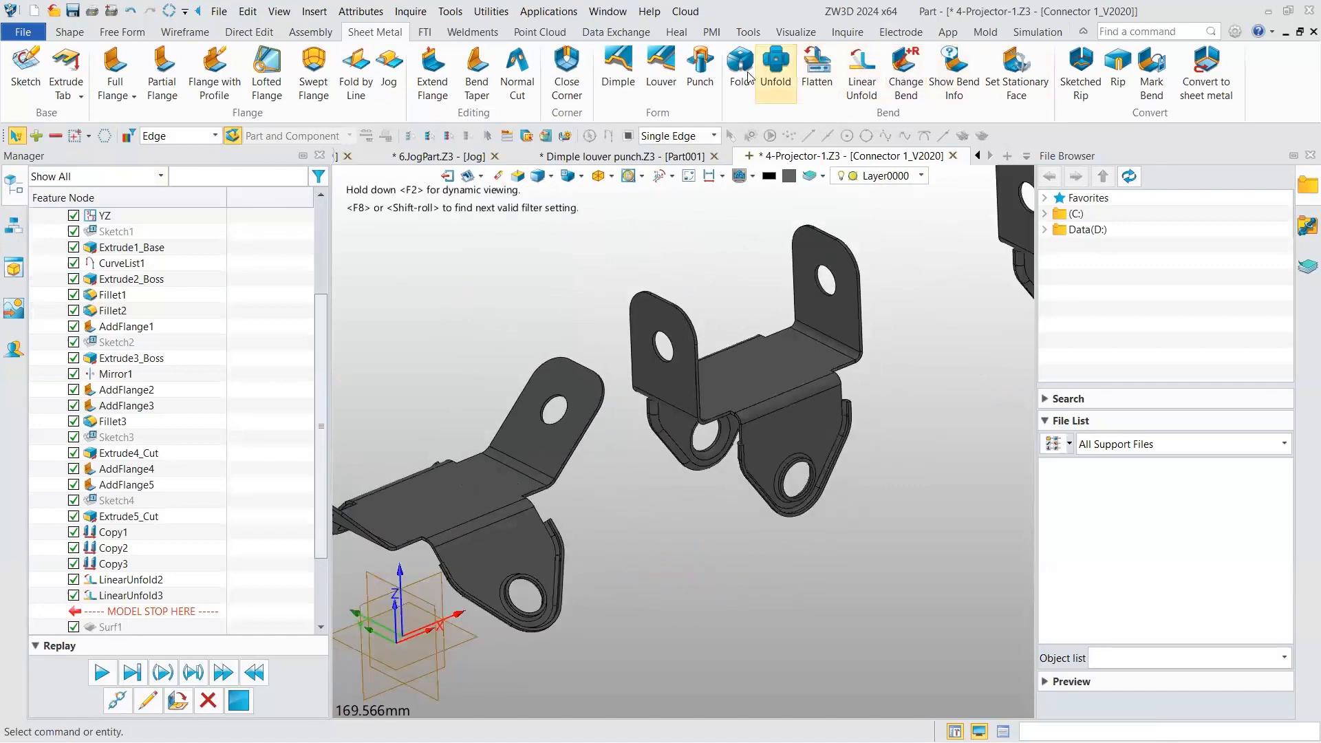
- Start a Linear Unfold on the first copied bracket with its central plate face stationary and its four main bends selected
{"action": "left_click", "coordinate": [862, 73]}
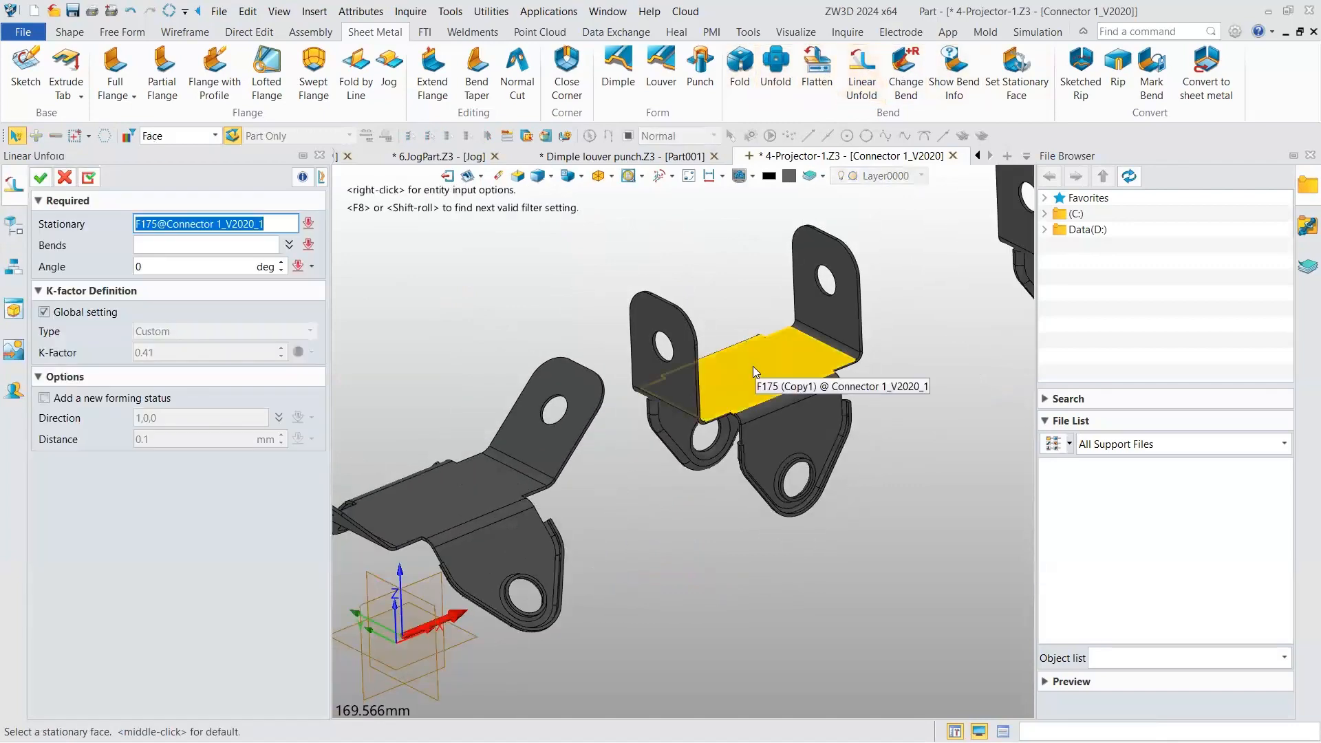
{"action": "right_click_drag", "start_coordinate": [762, 386], "coordinate": [762, 409]}
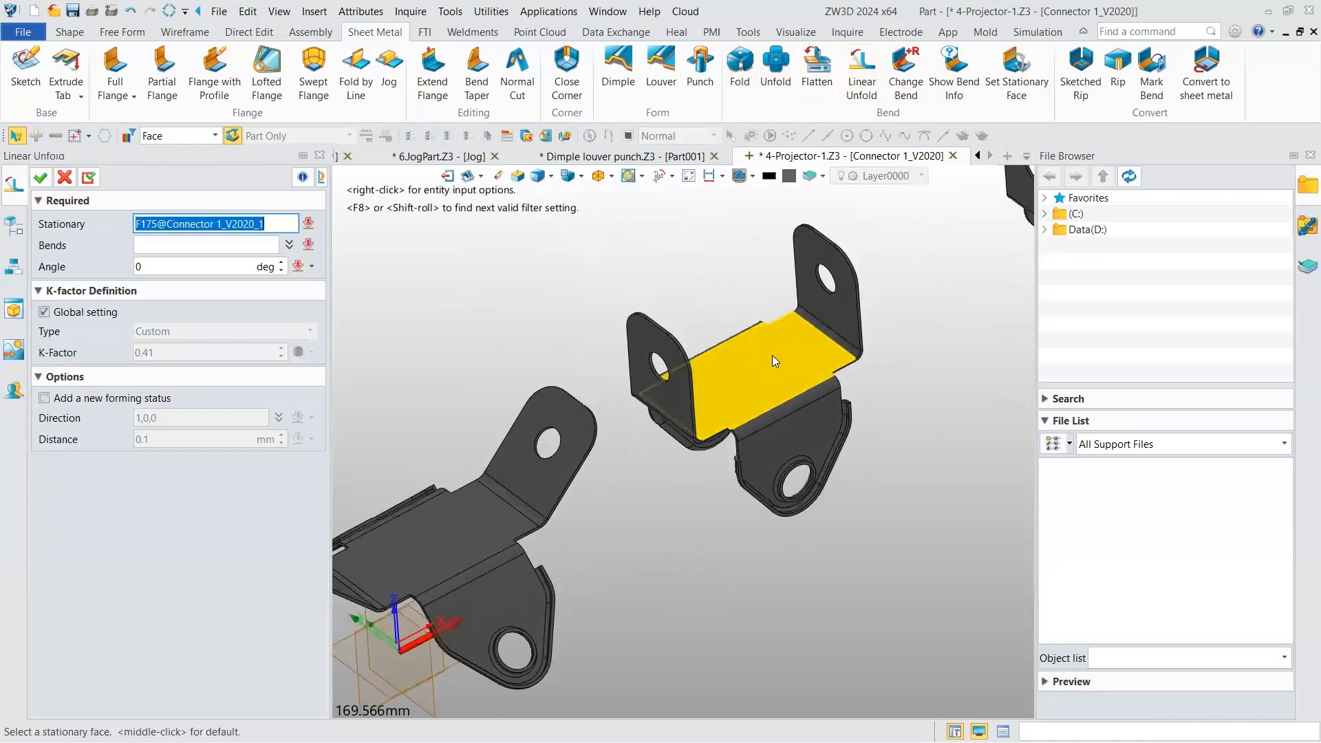
{"action": "left_click", "coordinate": [773, 356]}
{"action": "right_click_drag", "start_coordinate": [620, 387], "coordinate": [640, 417]}
{"action": "scroll", "coordinate": [682, 412], "scroll_direction": "up", "scroll_amount": 3}
{"action": "left_click", "coordinate": [680, 410]}
{"action": "scroll", "coordinate": [732, 379], "scroll_direction": "up", "scroll_amount": 1}
{"action": "right_click_drag", "start_coordinate": [733, 380], "coordinate": [694, 408]}
{"action": "right_click_drag", "start_coordinate": [745, 357], "coordinate": [758, 370]}
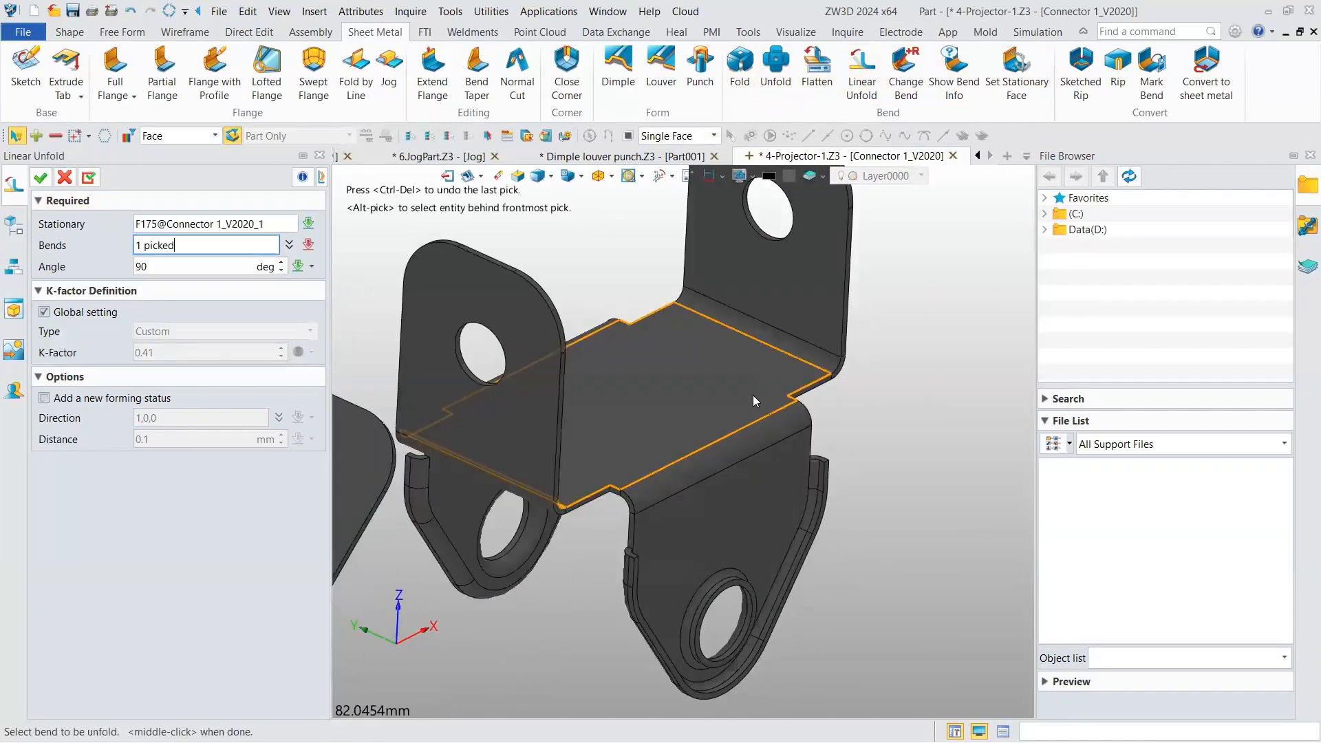
{"action": "left_click", "coordinate": [762, 336]}
{"action": "left_click", "coordinate": [720, 445]}
{"action": "right_click_drag", "start_coordinate": [620, 375], "coordinate": [555, 349]}
{"action": "left_click", "coordinate": [499, 350]}
- Set the first copy's linear unfold angle to 60 degrees and apply the operation
{"action": "scroll", "coordinate": [555, 348], "scroll_direction": "down", "scroll_amount": 5}
{"action": "middle_click_drag", "start_coordinate": [555, 348], "coordinate": [697, 343]}
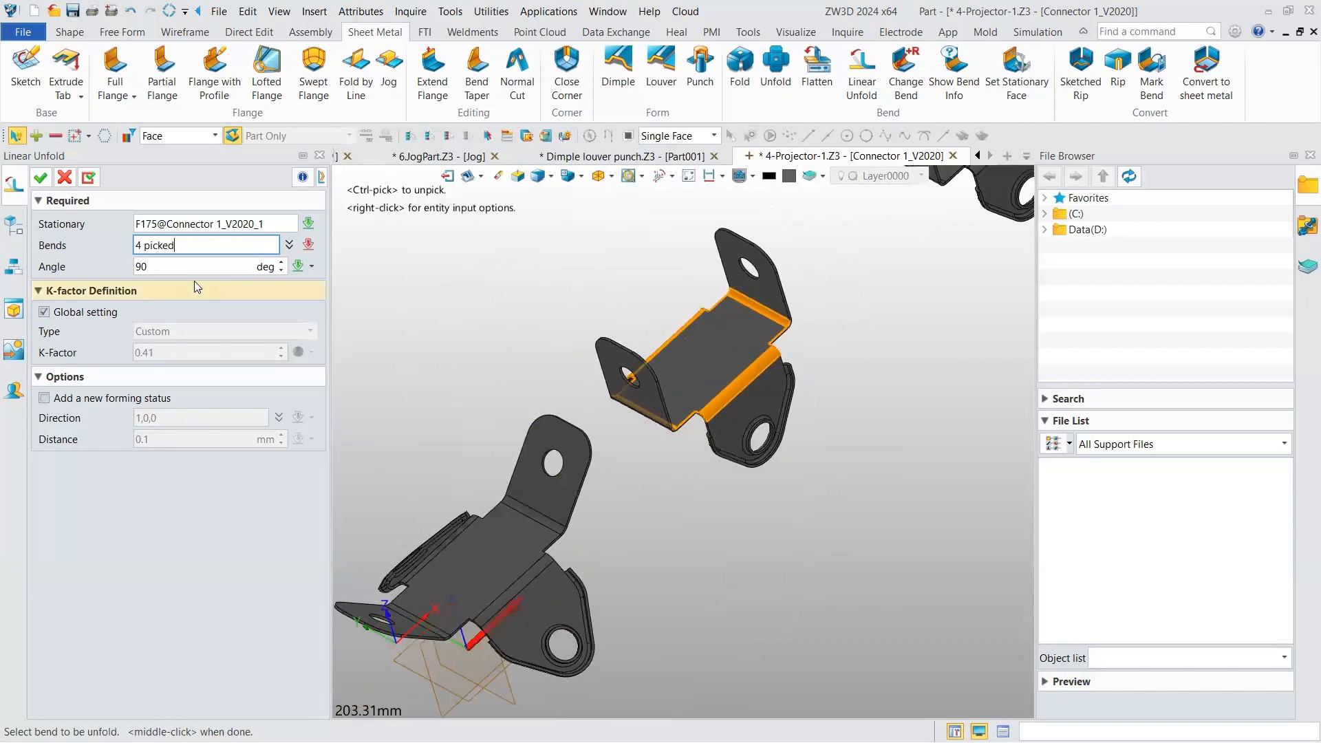
{"action": "left_click_drag", "start_coordinate": [180, 267], "coordinate": [95, 267]}
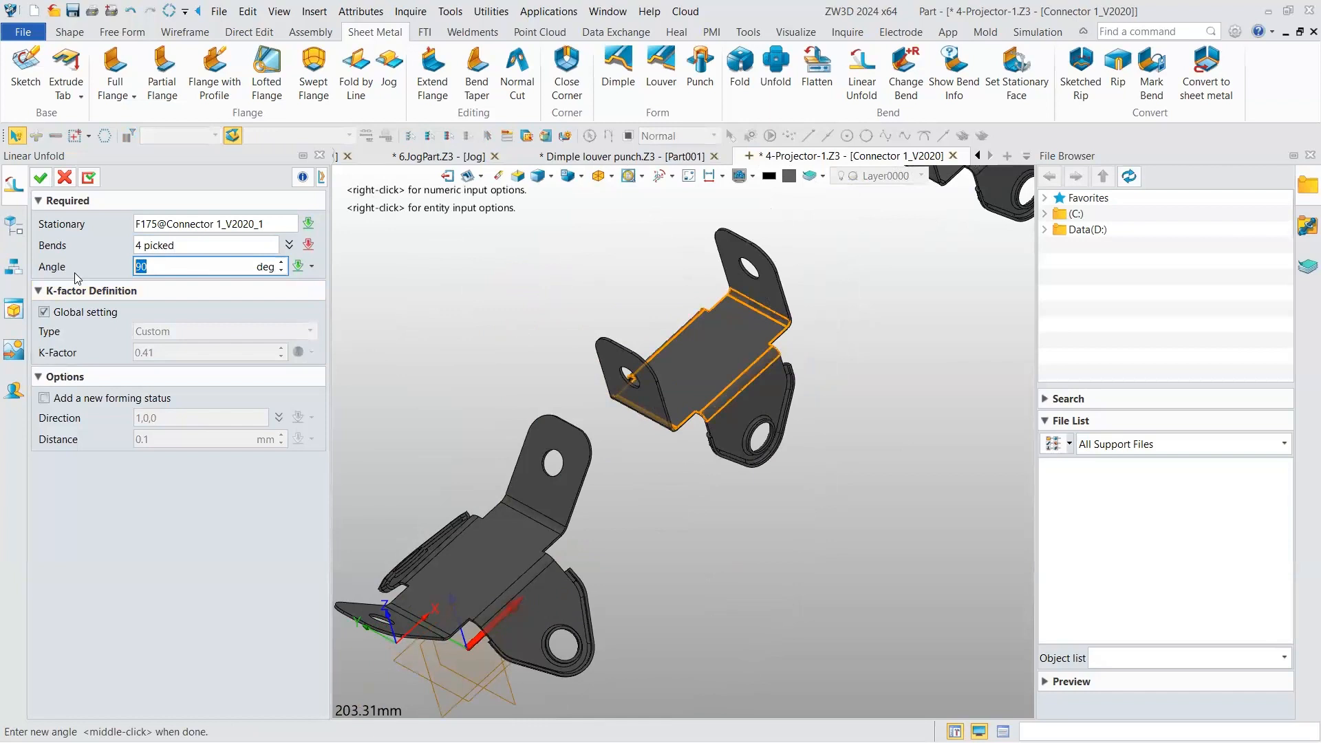
{"action": "type", "text": "60"}
{"action": "key", "text": "Return"}
{"action": "left_click", "coordinate": [40, 178]}
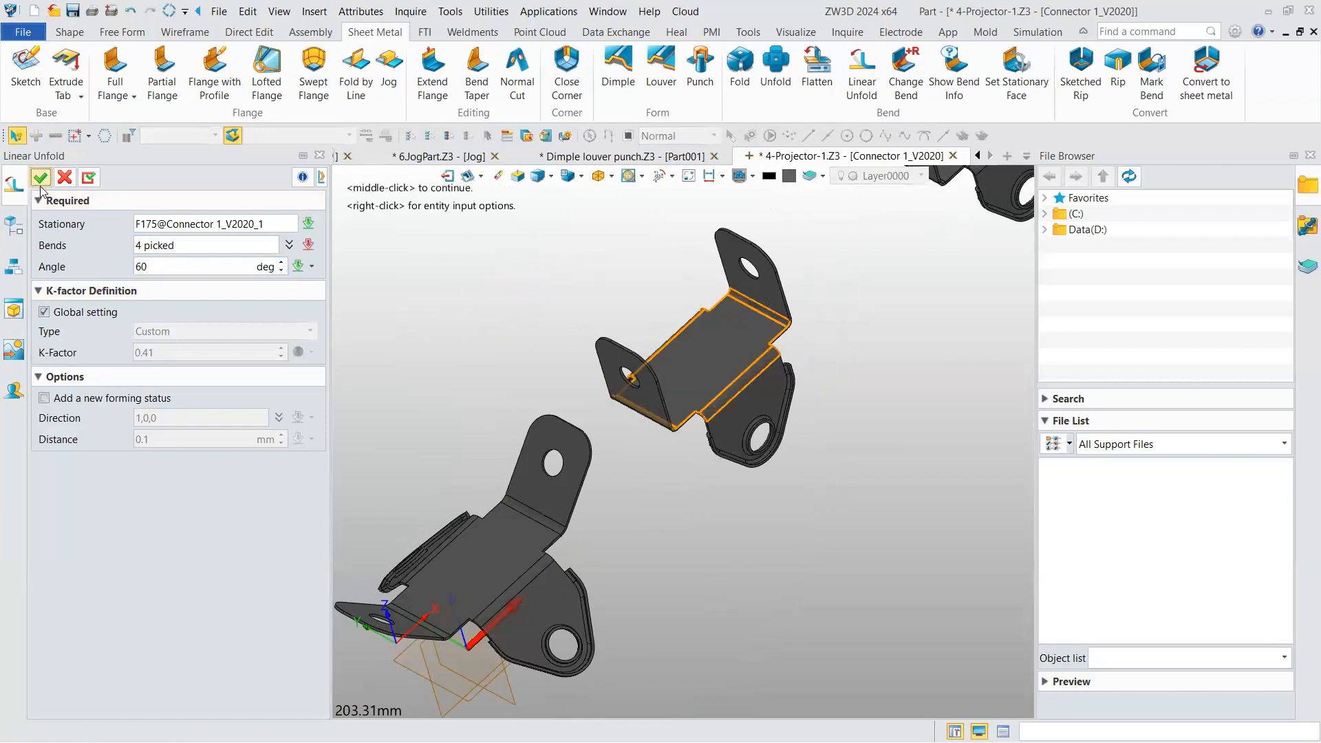
- Compare the flange angles of the two partly unfolded brackets, looking closely at the original one
{"action": "right_click_drag", "start_coordinate": [759, 298], "coordinate": [736, 323]}
{"action": "right_click_drag", "start_coordinate": [735, 320], "coordinate": [736, 319]}
{"action": "scroll", "coordinate": [735, 321], "scroll_direction": "down", "scroll_amount": 4}
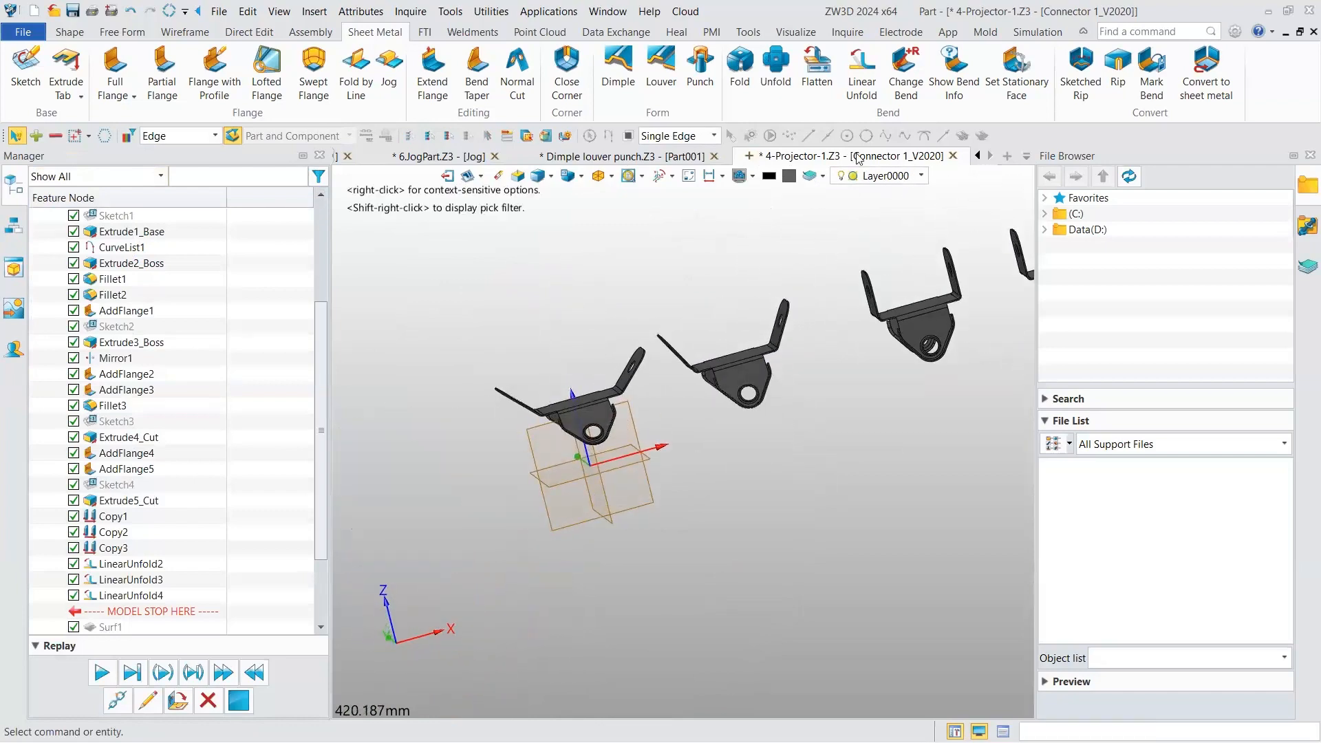
{"action": "middle_click_drag", "start_coordinate": [787, 437], "coordinate": [845, 412]}
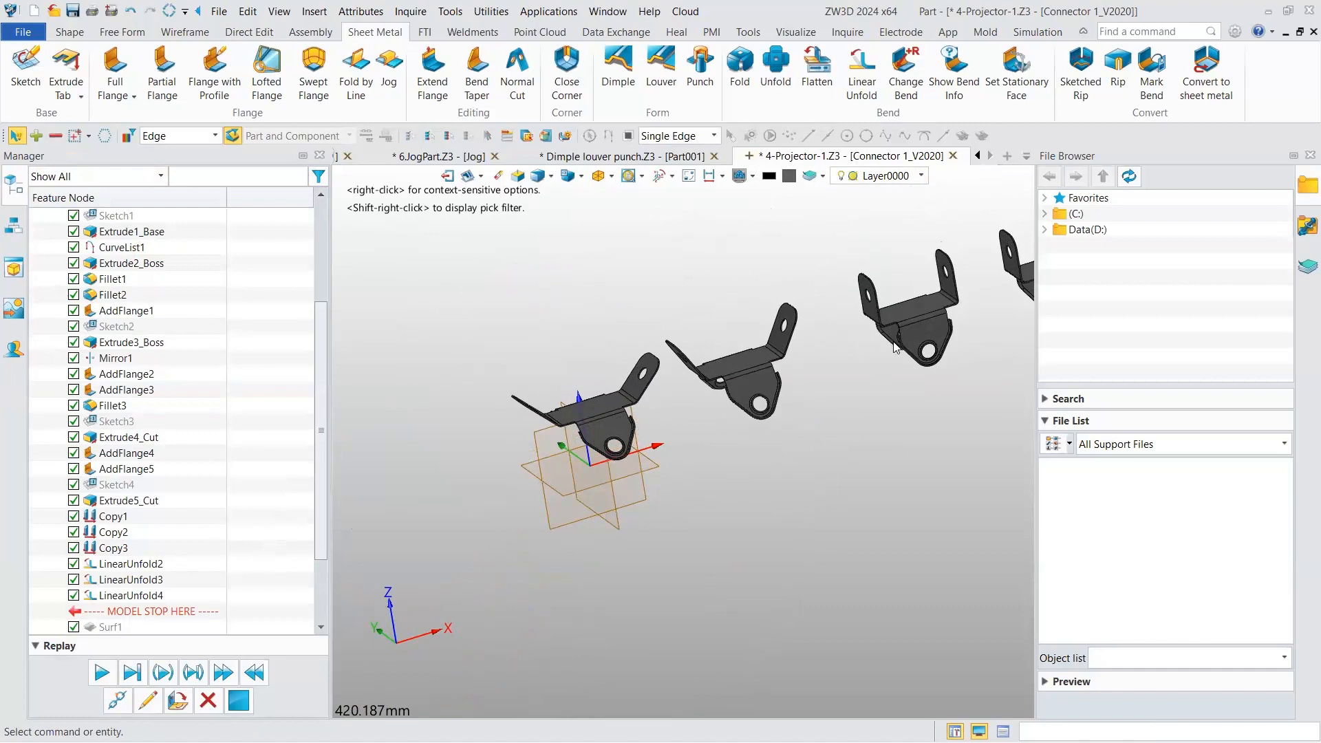
{"action": "scroll", "coordinate": [590, 324], "scroll_direction": "up", "scroll_amount": 2}
{"action": "middle_click_drag", "start_coordinate": [590, 324], "coordinate": [568, 431]}
{"action": "scroll", "coordinate": [600, 410], "scroll_direction": "up", "scroll_amount": 4}
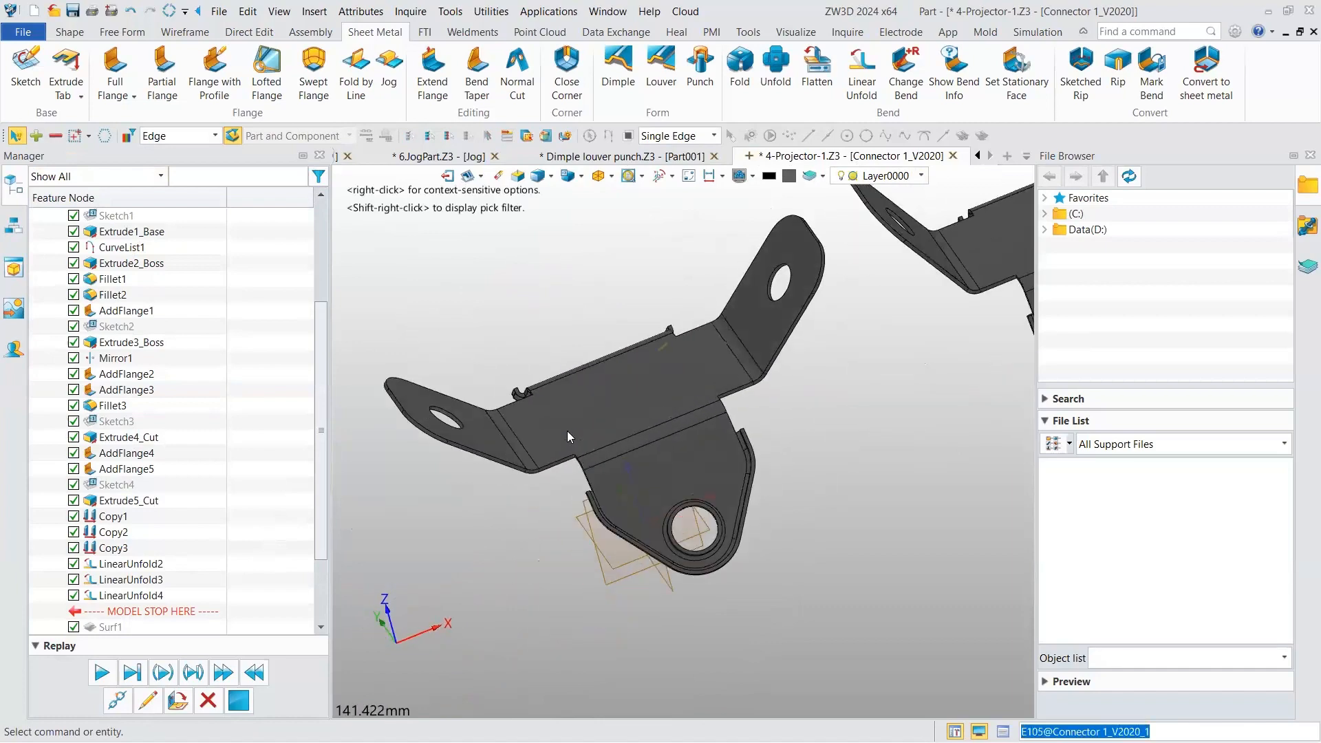
- Edit the original bracket's 45-degree linear unfold and reduce its angle so the flanges open flatter
{"action": "left_click", "coordinate": [147, 564]}
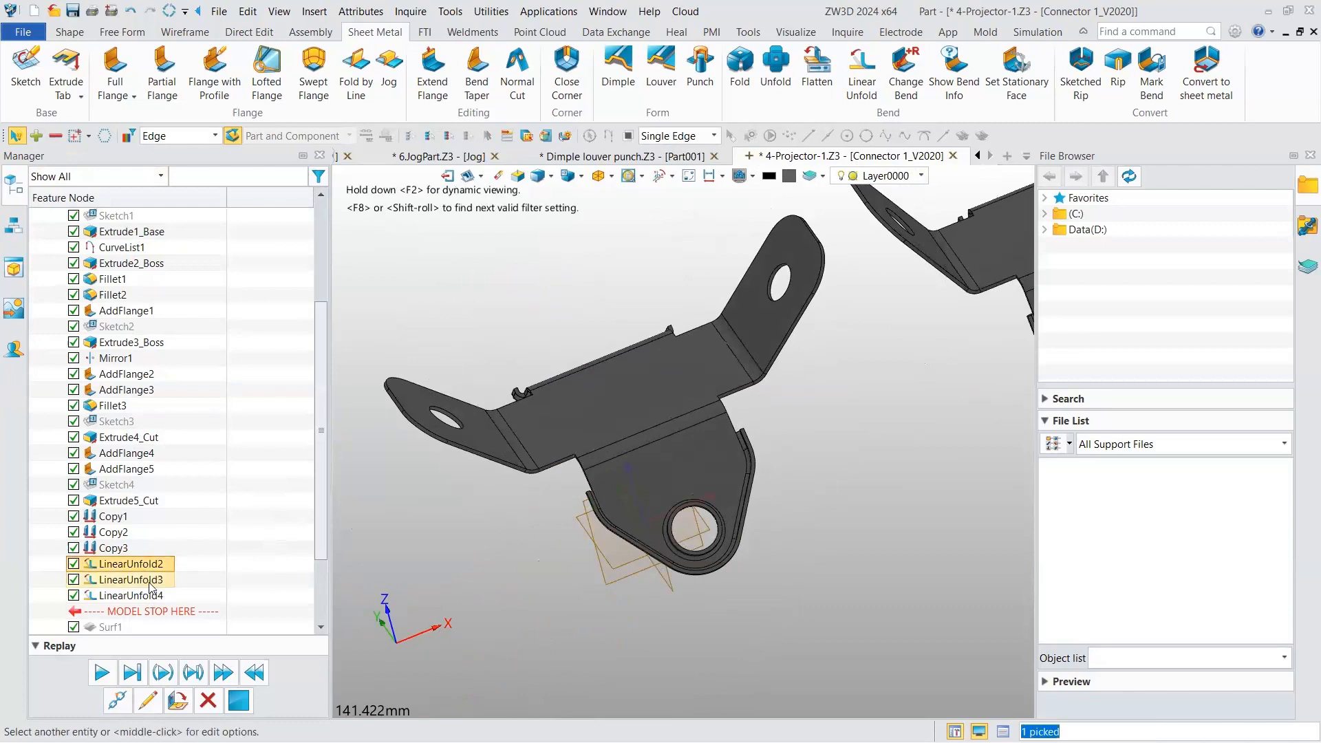
{"action": "double_click", "coordinate": [152, 581]}
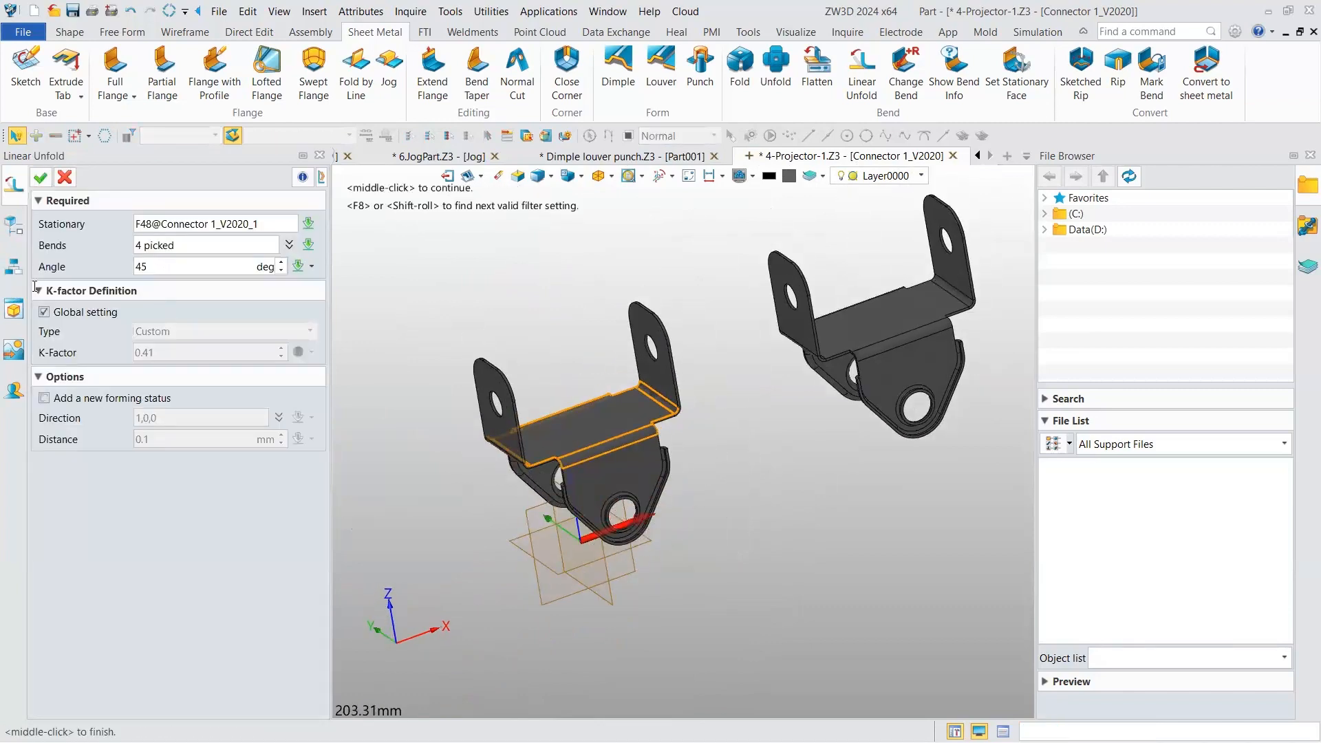
{"action": "left_click_drag", "start_coordinate": [97, 276], "coordinate": [36, 291]}
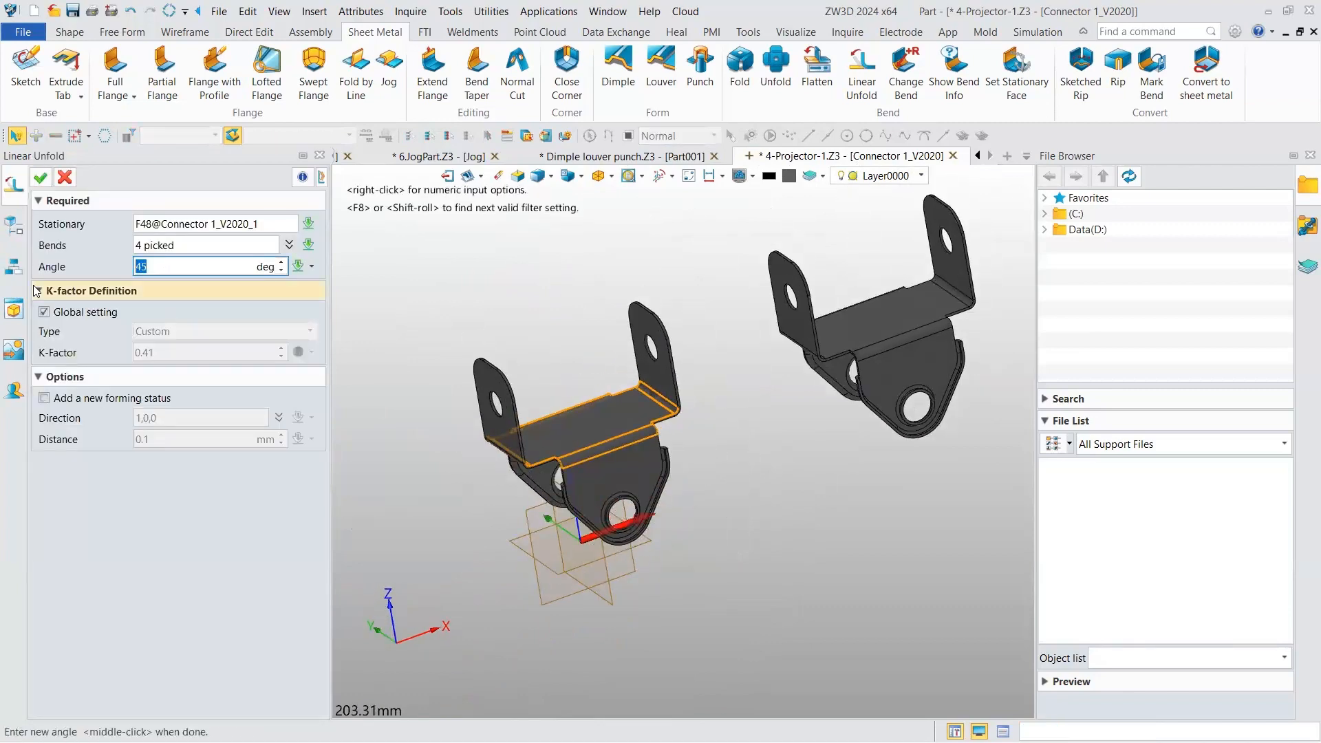
{"action": "left_click", "coordinate": [42, 183]}
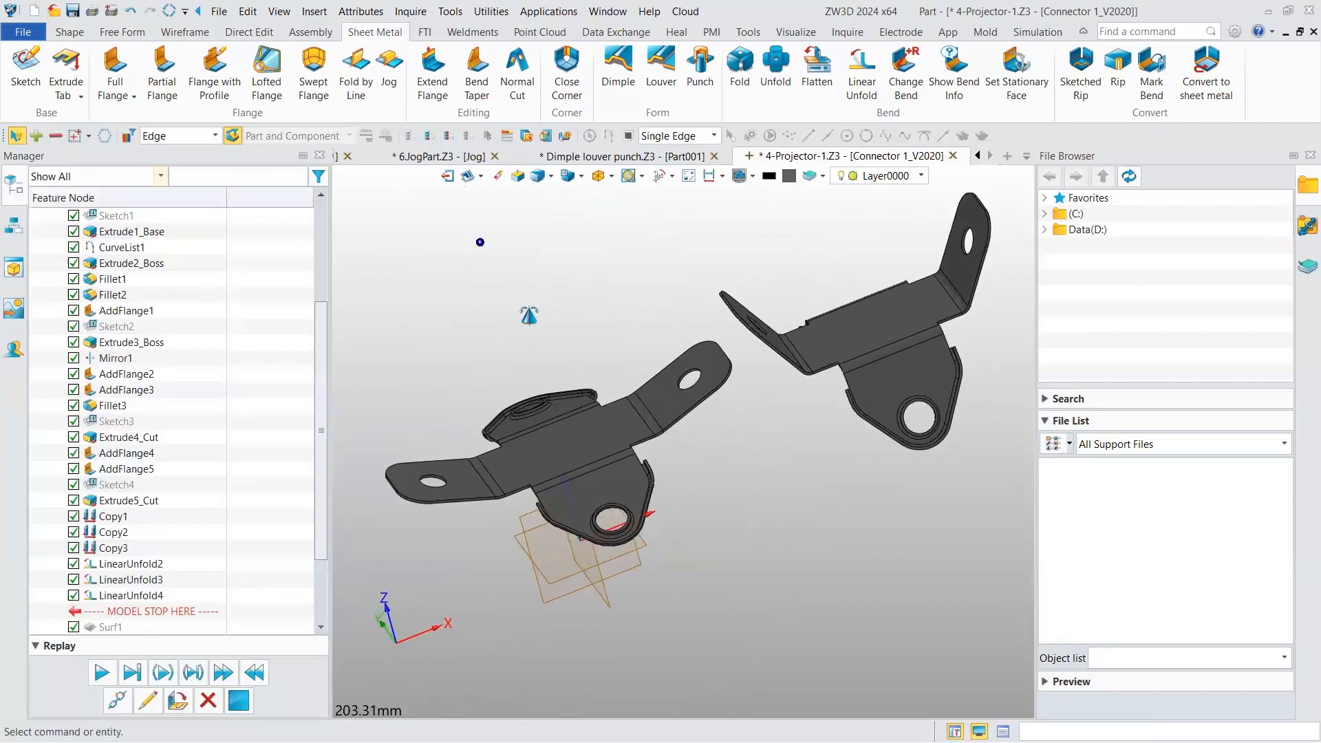
- Examine the whole row of brackets from several angles, comparing their different states of unfolding
{"action": "scroll", "coordinate": [526, 324], "scroll_direction": "down", "scroll_amount": 1}
{"action": "right_click_drag", "start_coordinate": [525, 325], "coordinate": [500, 395]}
{"action": "scroll", "coordinate": [735, 315], "scroll_direction": "up", "scroll_amount": 2}
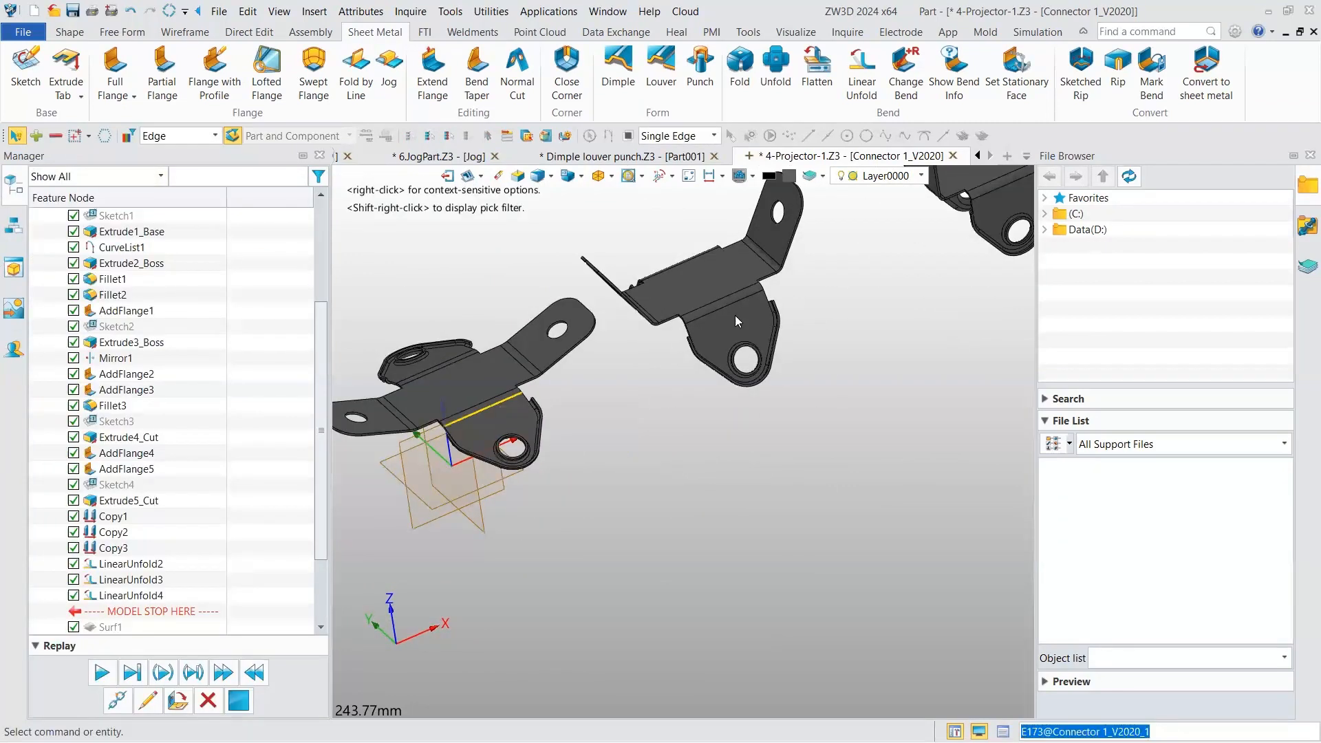
{"action": "scroll", "coordinate": [743, 354], "scroll_direction": "down", "scroll_amount": 1}
{"action": "middle_click_drag", "start_coordinate": [918, 262], "coordinate": [783, 328]}
{"action": "scroll", "coordinate": [783, 328], "scroll_direction": "down", "scroll_amount": 2}
{"action": "scroll", "coordinate": [687, 330], "scroll_direction": "up", "scroll_amount": 3}
{"action": "right_click_drag", "start_coordinate": [686, 331], "coordinate": [732, 321]}
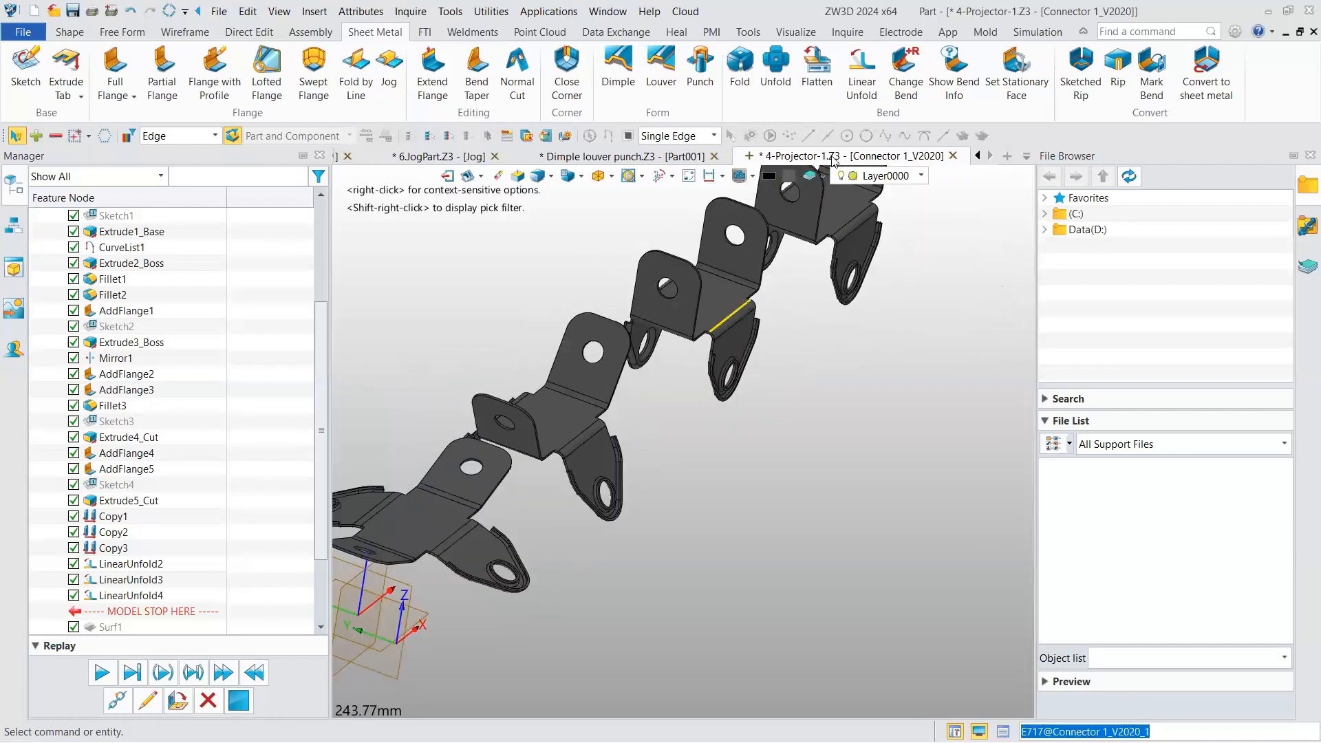
{"action": "scroll", "coordinate": [604, 333], "scroll_direction": "down", "scroll_amount": 2}
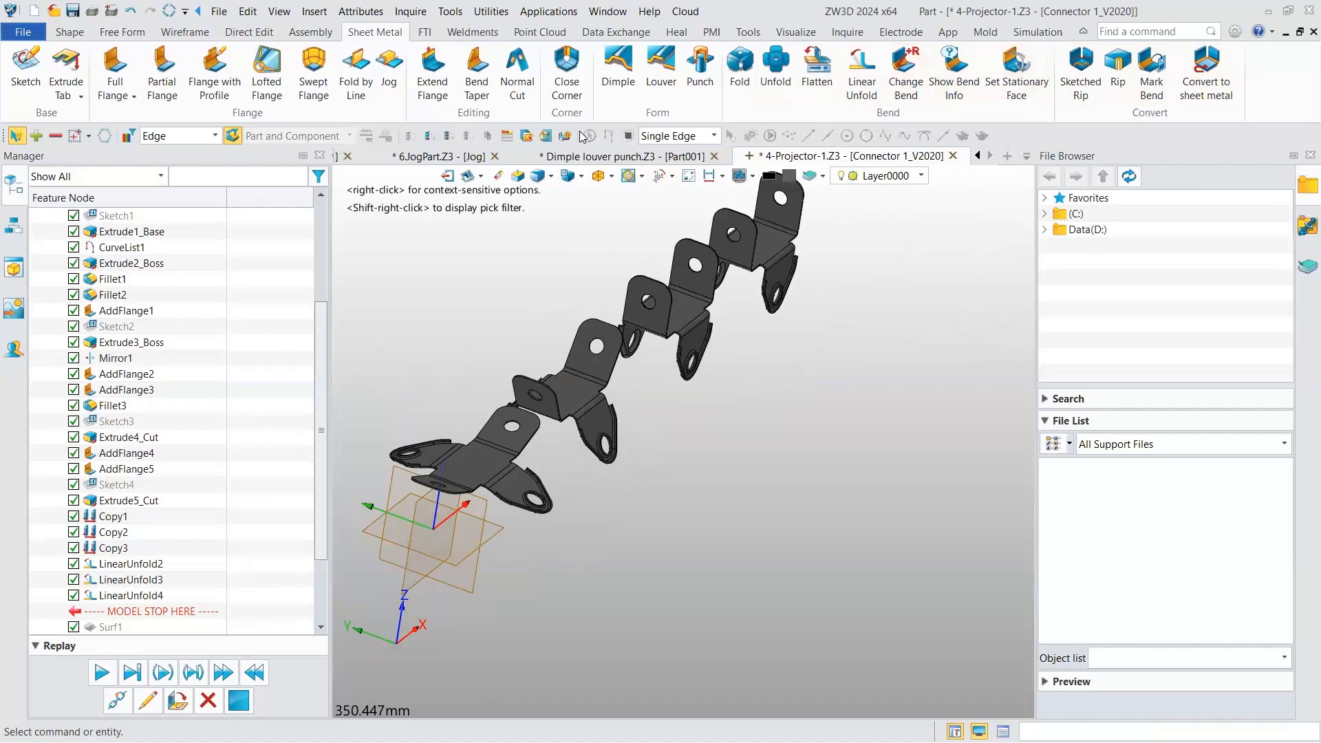
- Review the Convert to Sheet Metal and Bend slides in the presentation and return to the bracket part in ZW3D
{"action": "key", "text": "alt+Tab"}
{"action": "left_click", "coordinate": [820, 291]}
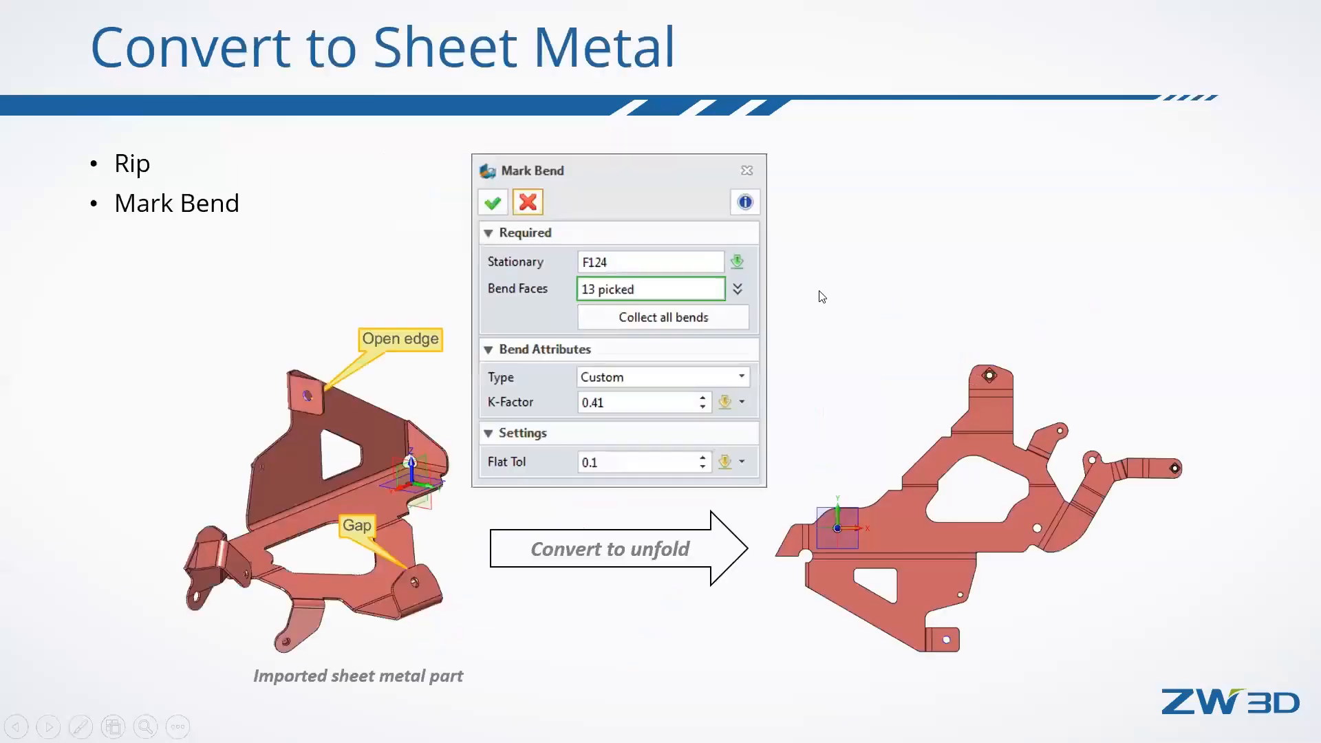
{"action": "key", "text": "Left"}
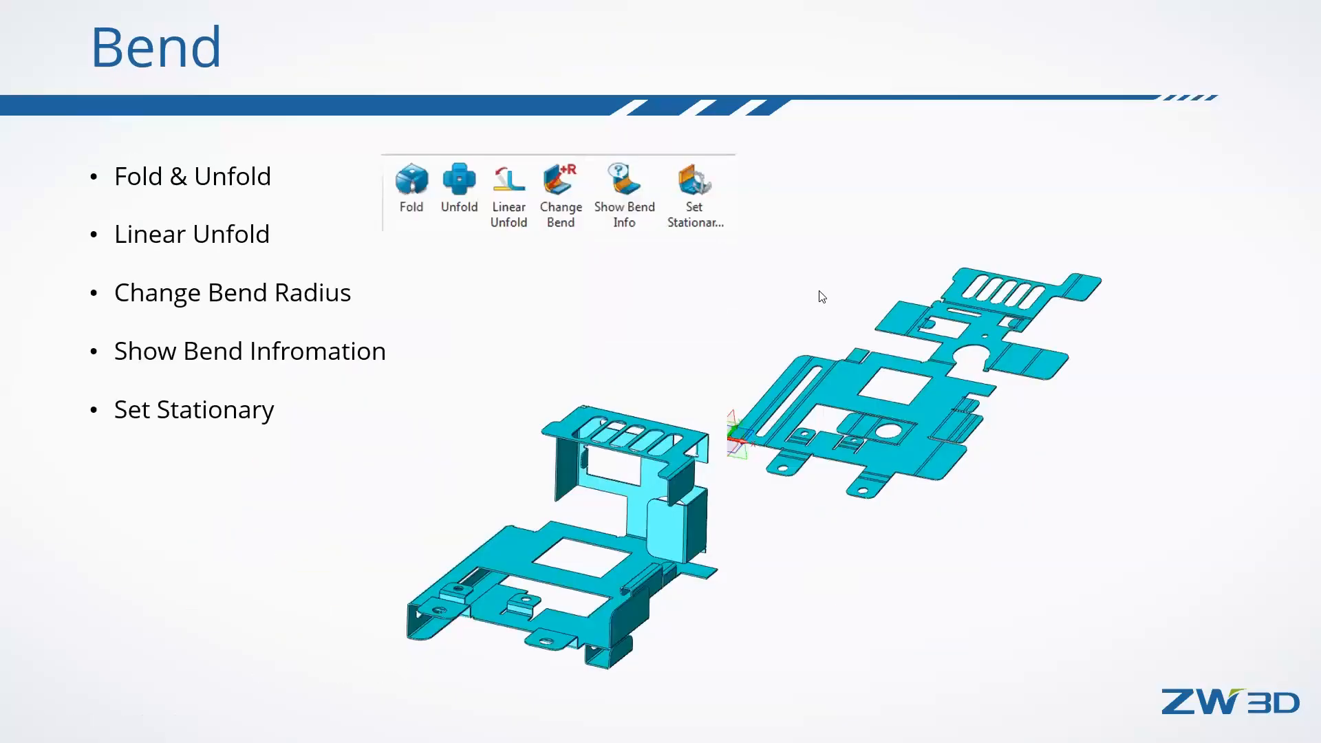
{"action": "key", "text": "alt+Tab"}
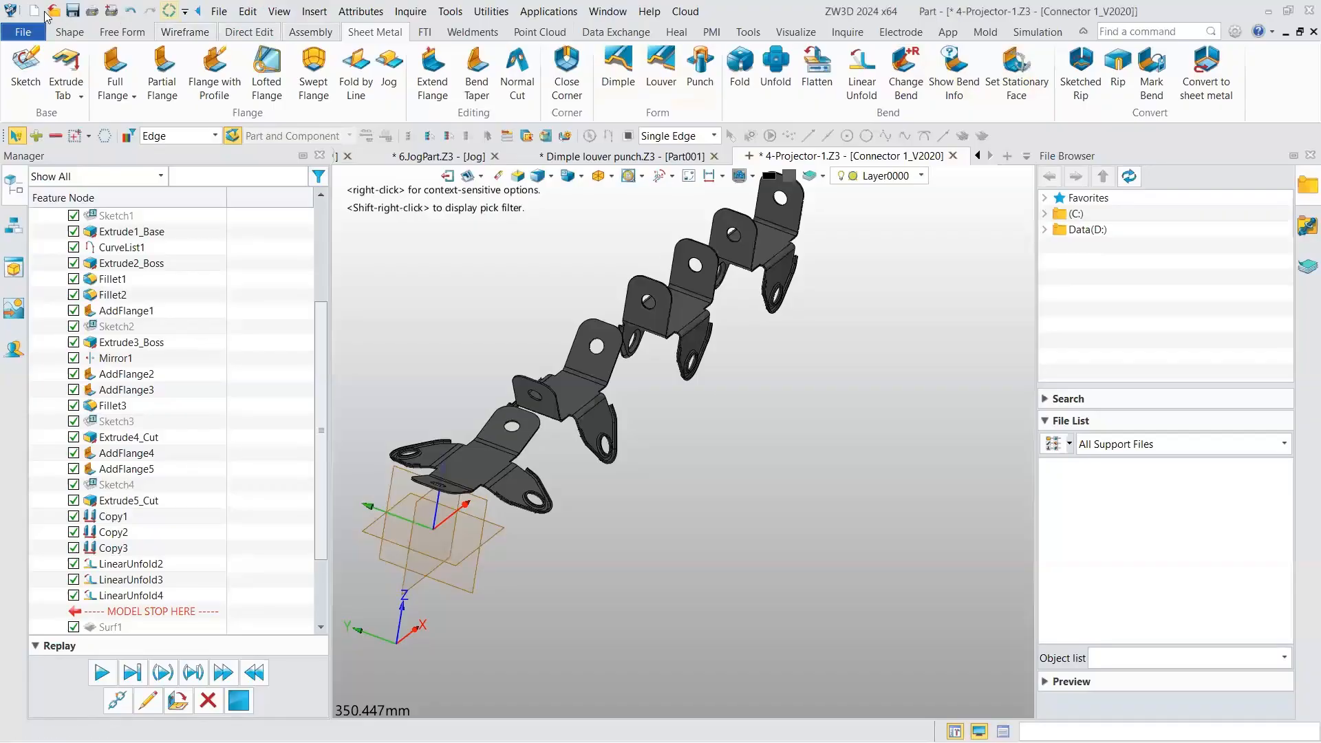
- Open the part file 9.UnfoldZ3.Z3 from the Lesson folder of the Sheet metal material
{"action": "left_click", "coordinate": [52, 10]}
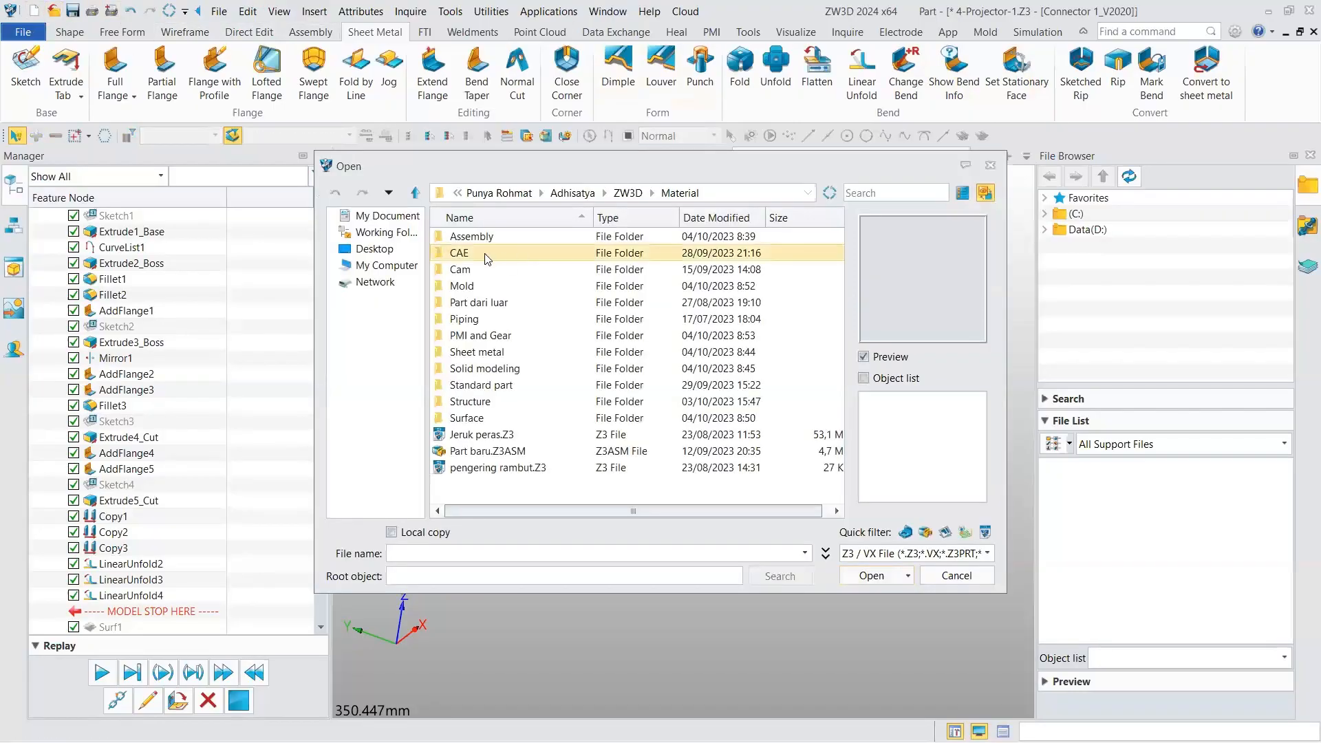
{"action": "double_click", "coordinate": [473, 353]}
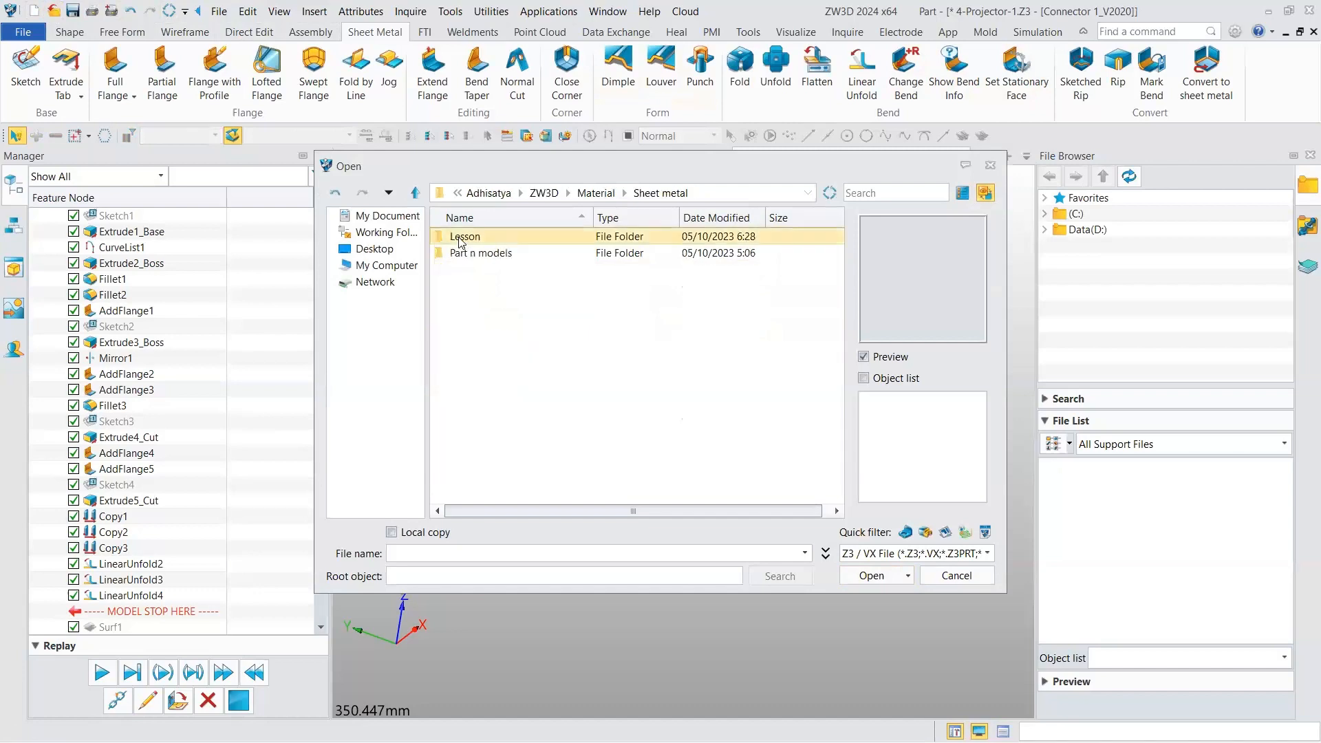
{"action": "double_click", "coordinate": [460, 240]}
{"action": "scroll", "coordinate": [470, 328], "scroll_direction": "down", "scroll_amount": 2}
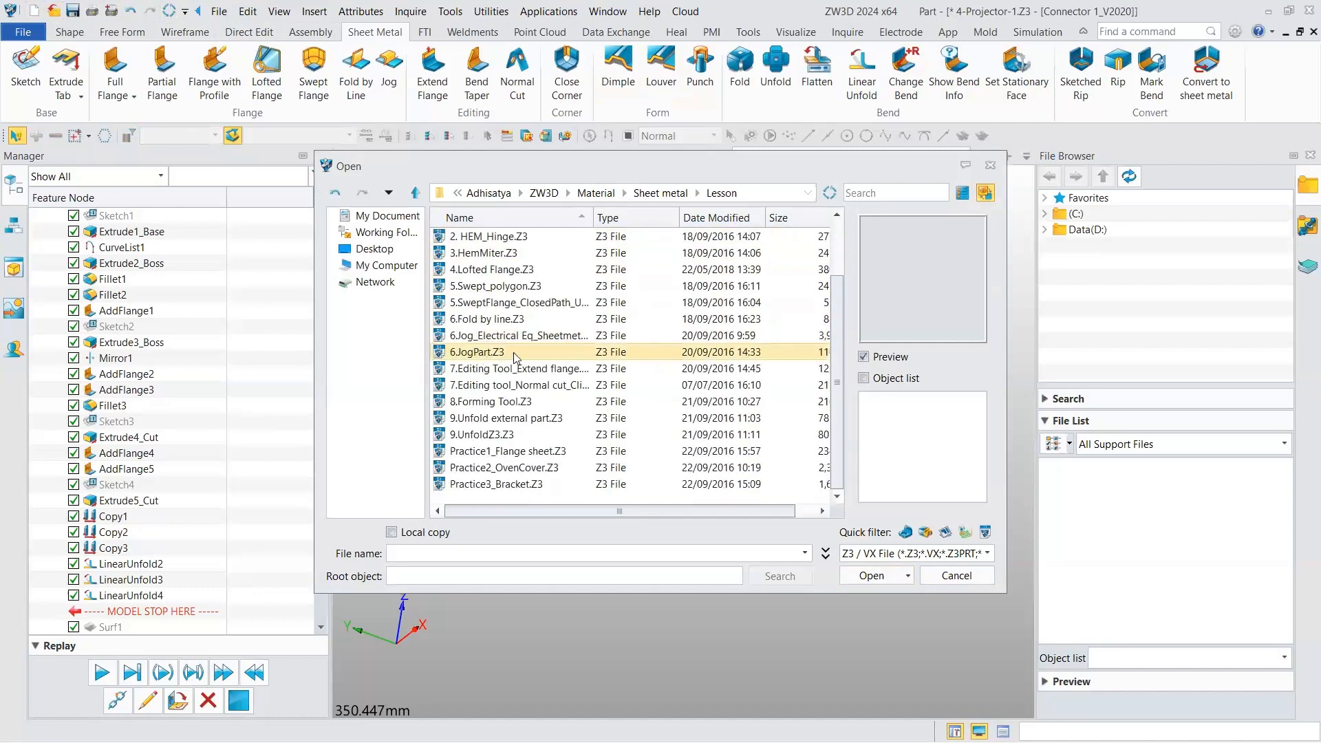
{"action": "left_click", "coordinate": [513, 369]}
{"action": "left_click", "coordinate": [514, 385]}
{"action": "left_click", "coordinate": [512, 402]}
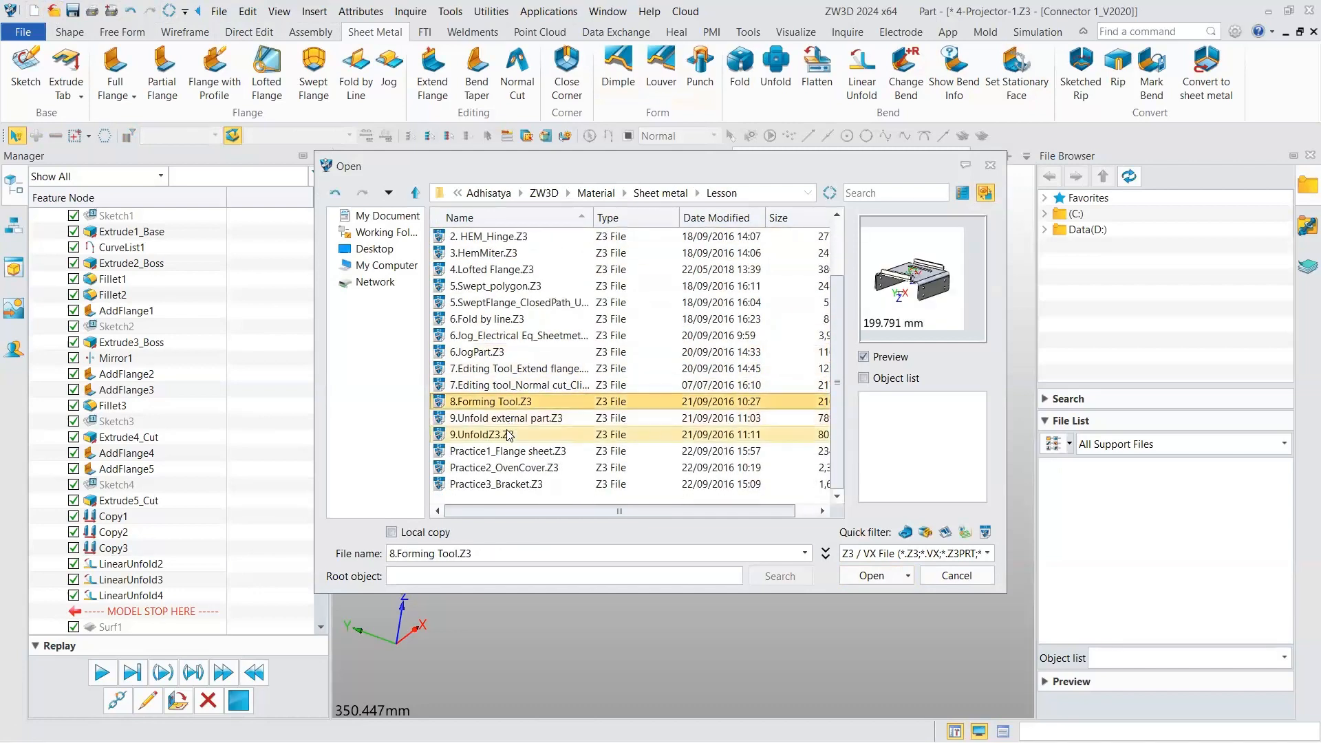
{"action": "left_click", "coordinate": [510, 418]}
{"action": "left_click", "coordinate": [488, 435]}
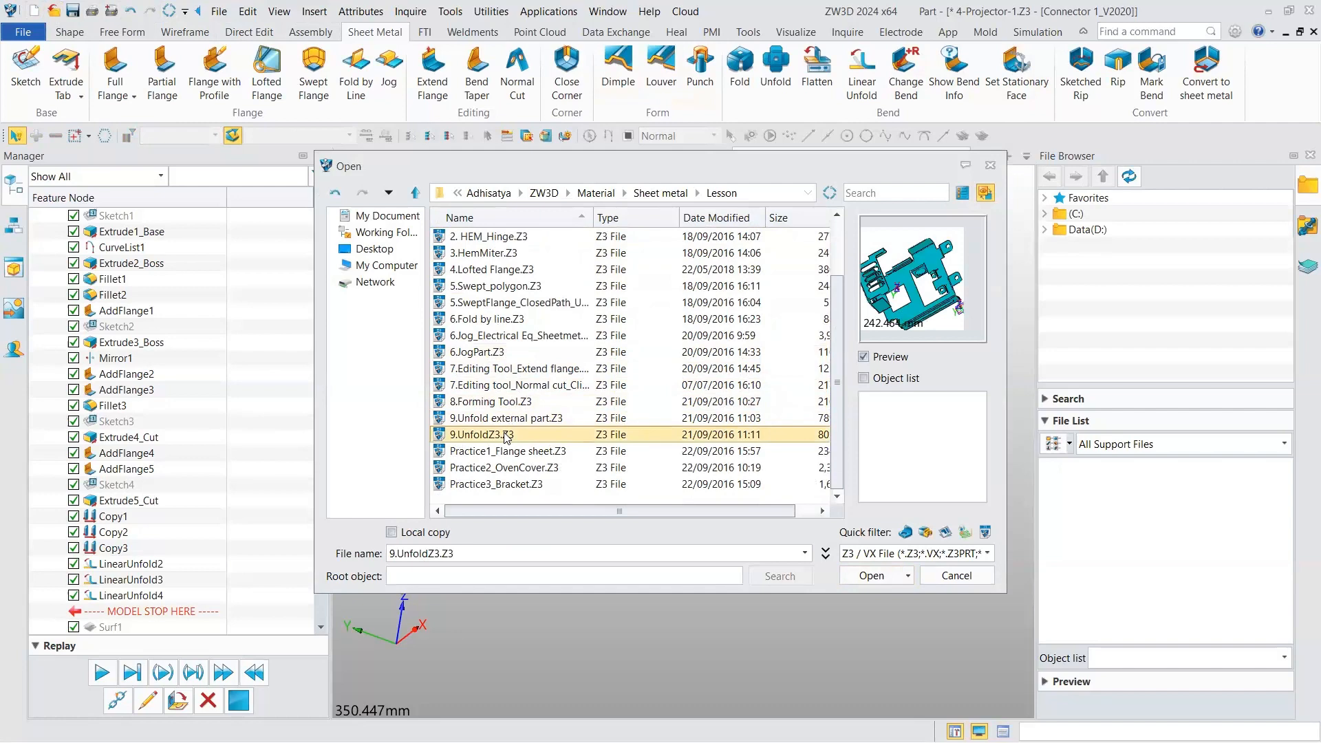
{"action": "left_click", "coordinate": [867, 576]}
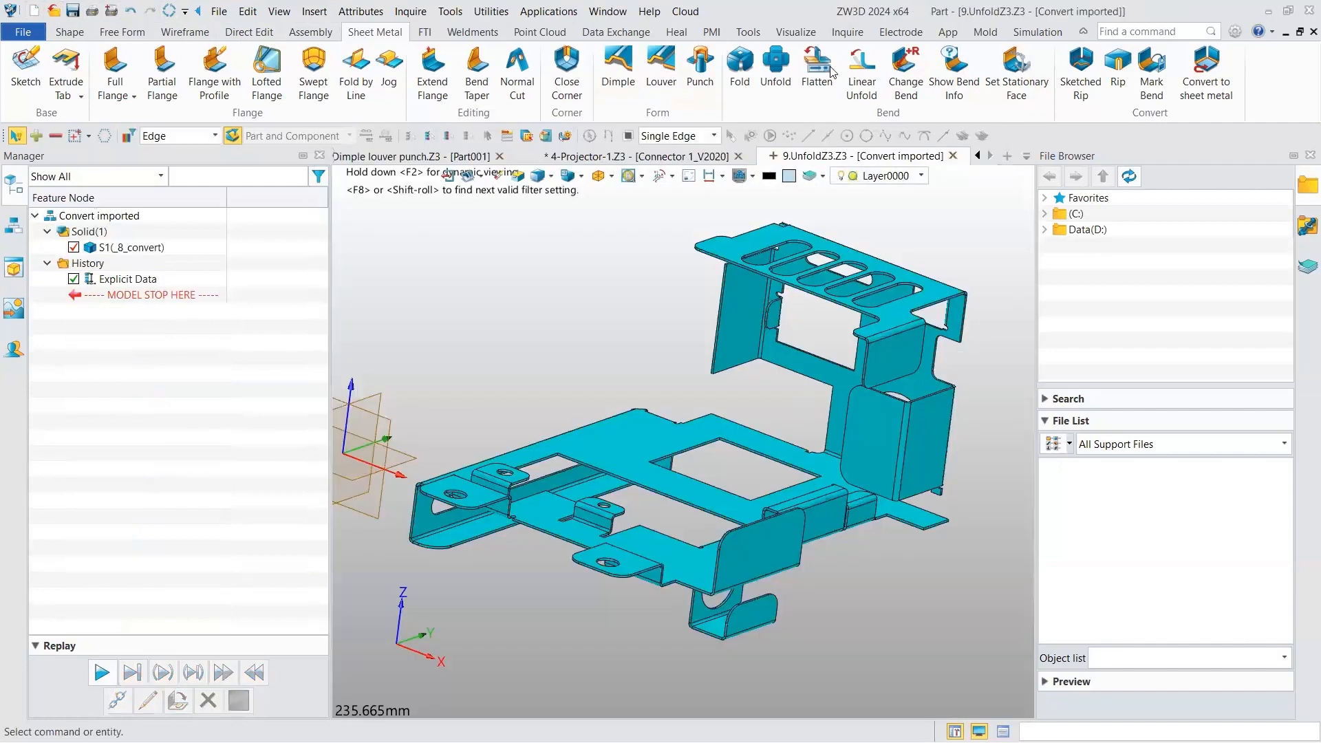
- Try to unfold the imported bracket directly, without marking any of its bends
{"action": "left_click", "coordinate": [775, 65]}
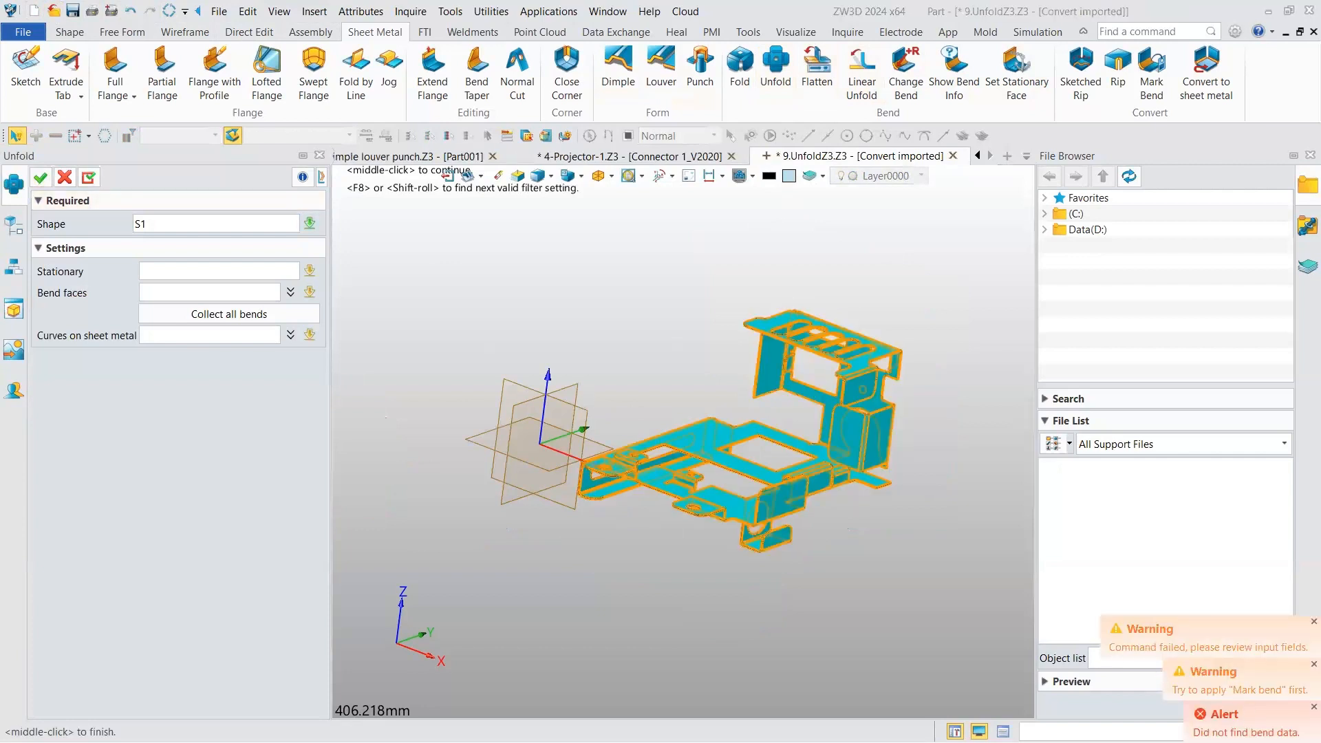
{"action": "left_click", "coordinate": [87, 178]}
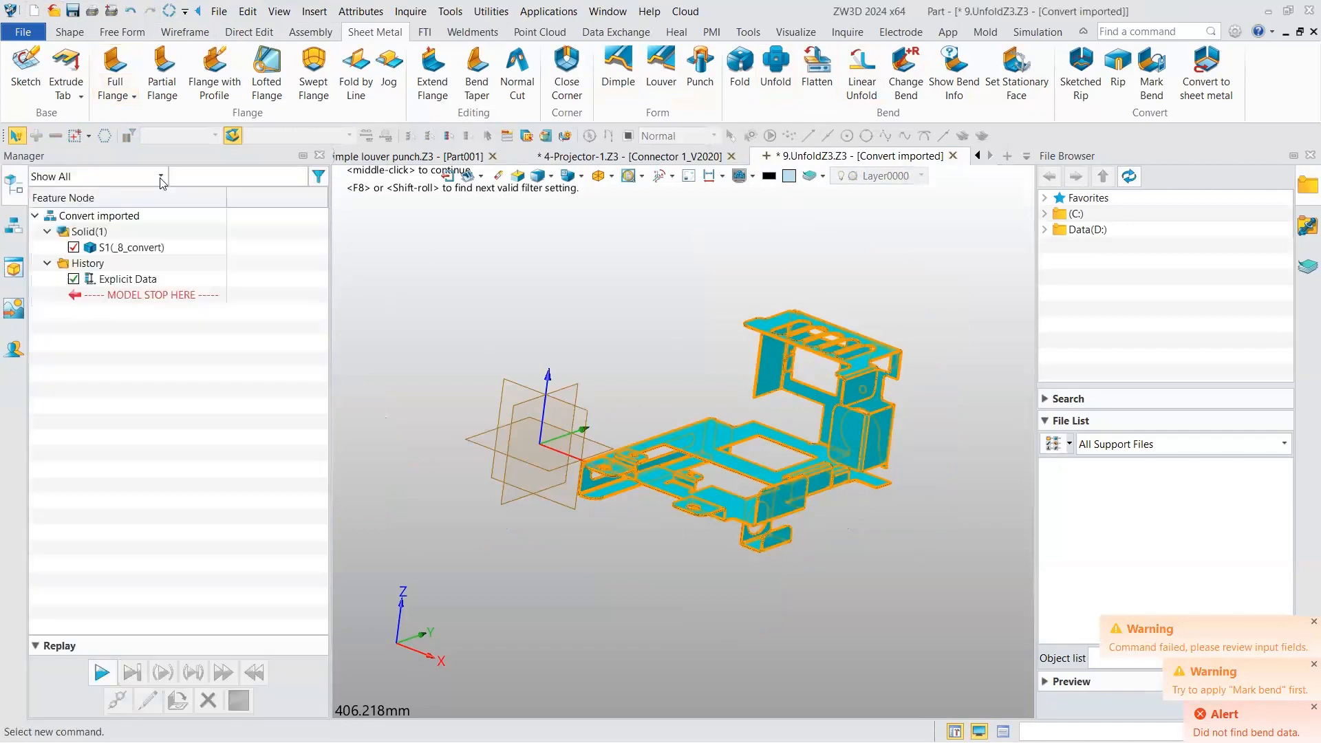
{"action": "scroll", "coordinate": [764, 372], "scroll_direction": "up", "scroll_amount": 3}
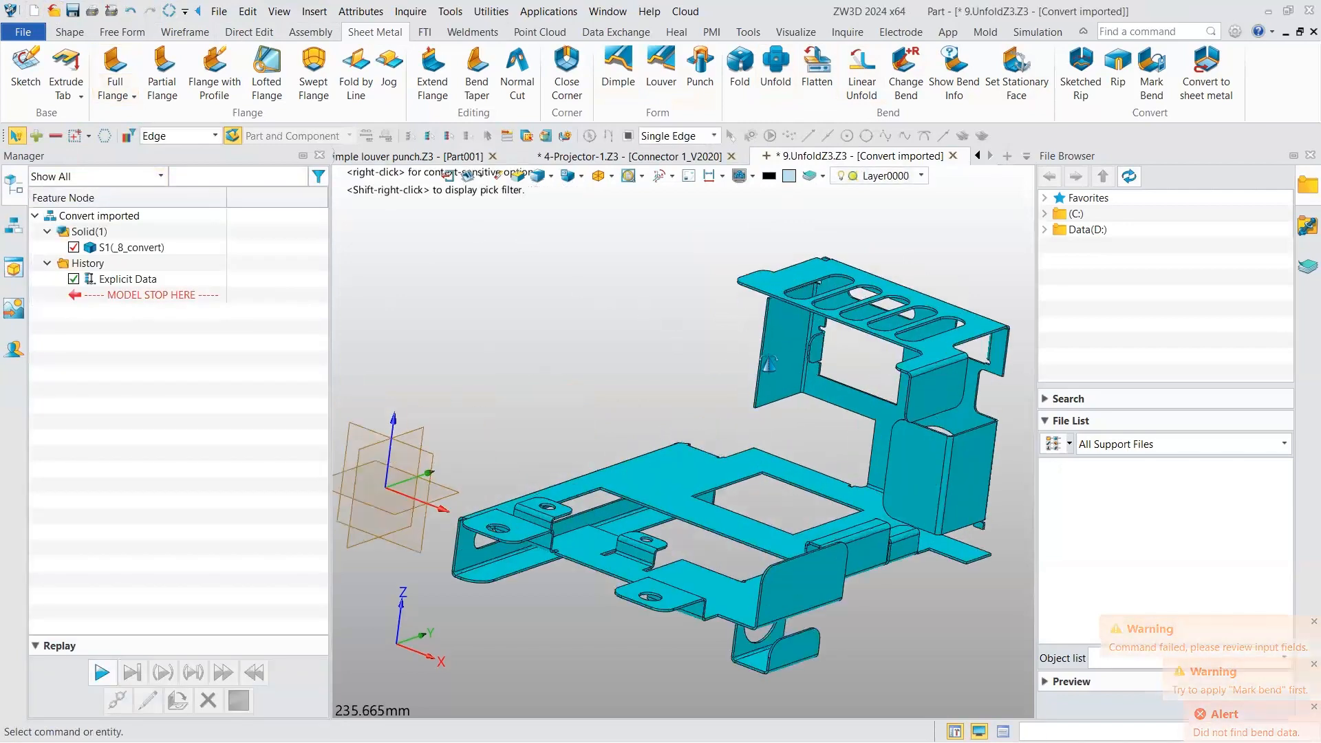
{"action": "middle_click_drag", "start_coordinate": [781, 318], "coordinate": [342, 154]}
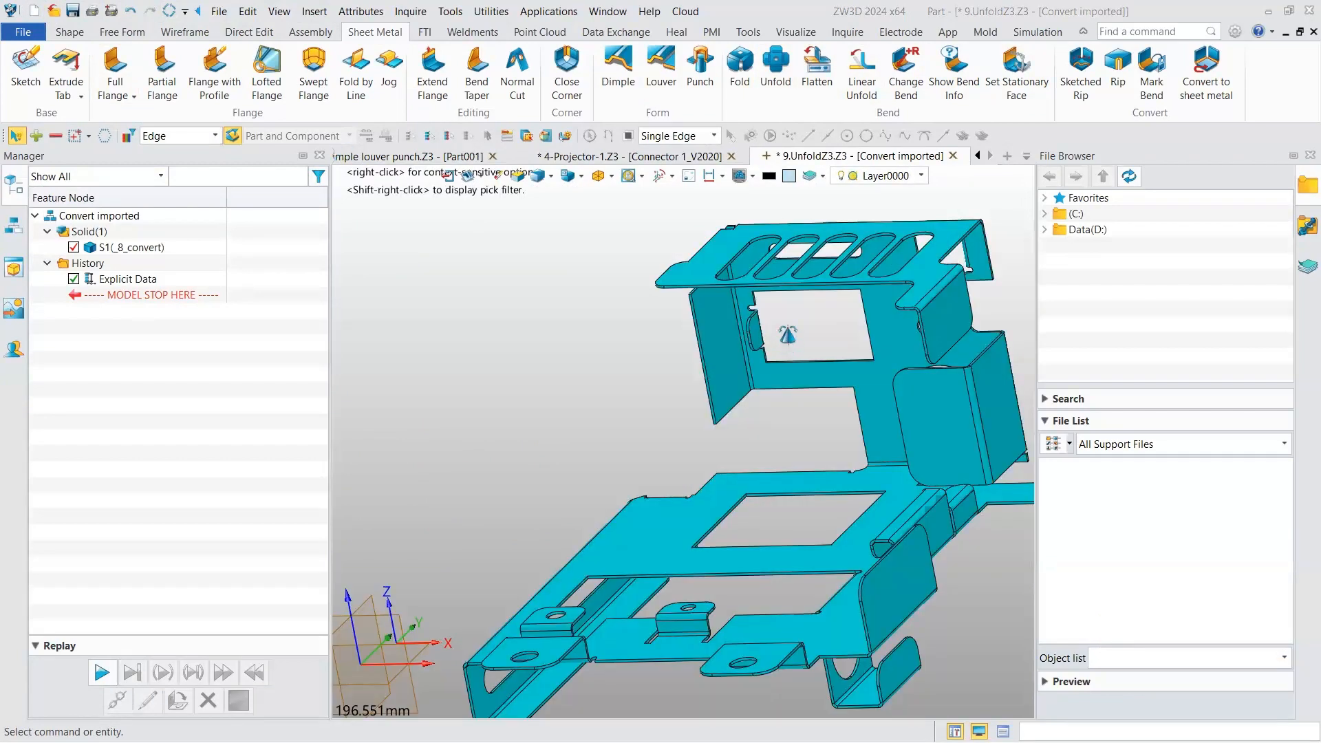
{"action": "scroll", "coordinate": [785, 362], "scroll_direction": "down", "scroll_amount": 5}
{"action": "left_click", "coordinate": [776, 69]}
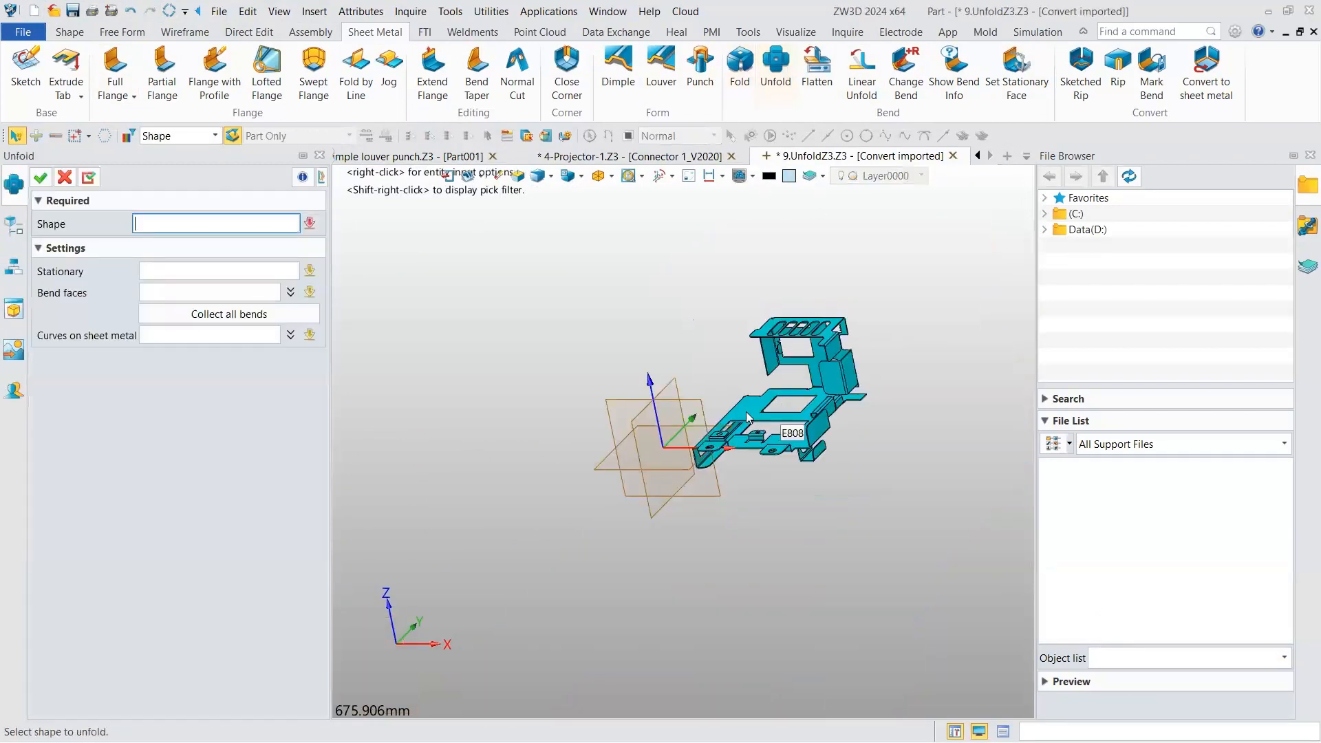
{"action": "middle_click", "coordinate": [475, 391]}
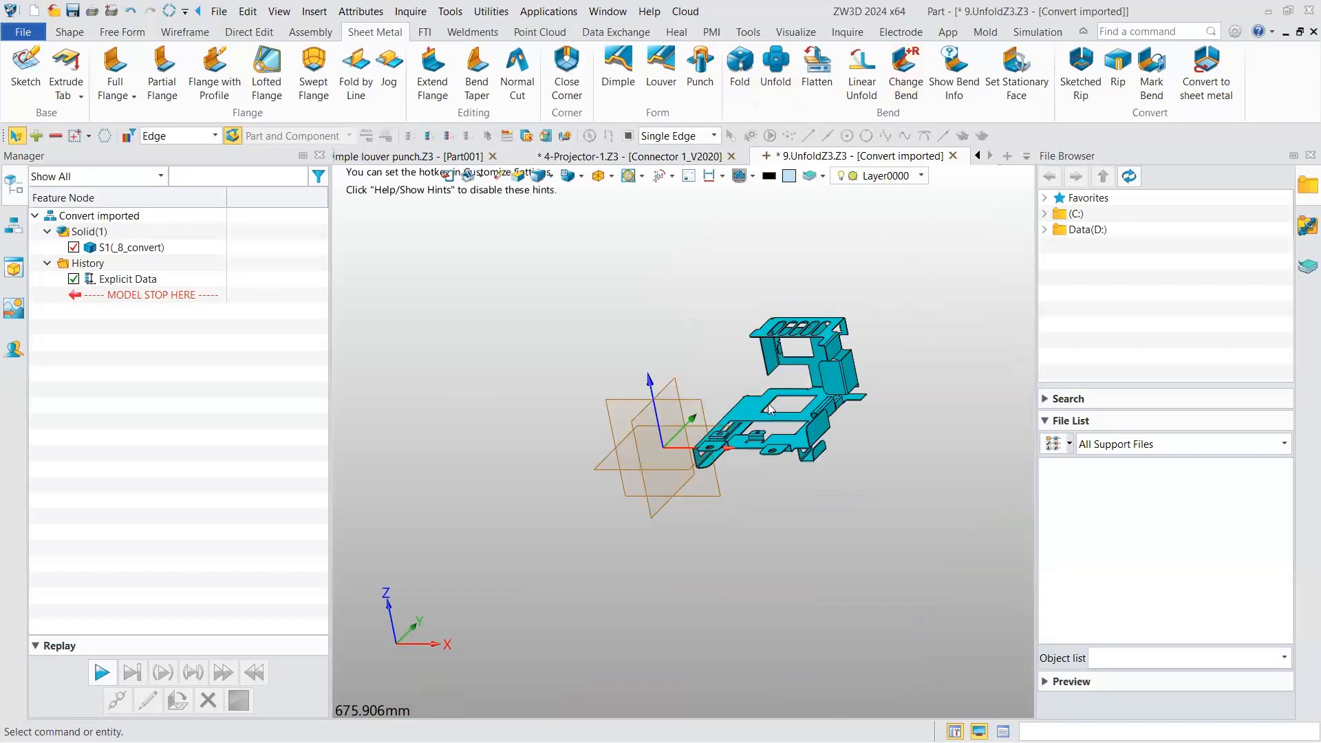
- Start a Mark Bend operation with the upright plate containing the rectangular window as the stationary face
{"action": "middle_click_drag", "start_coordinate": [793, 382], "coordinate": [797, 379]}
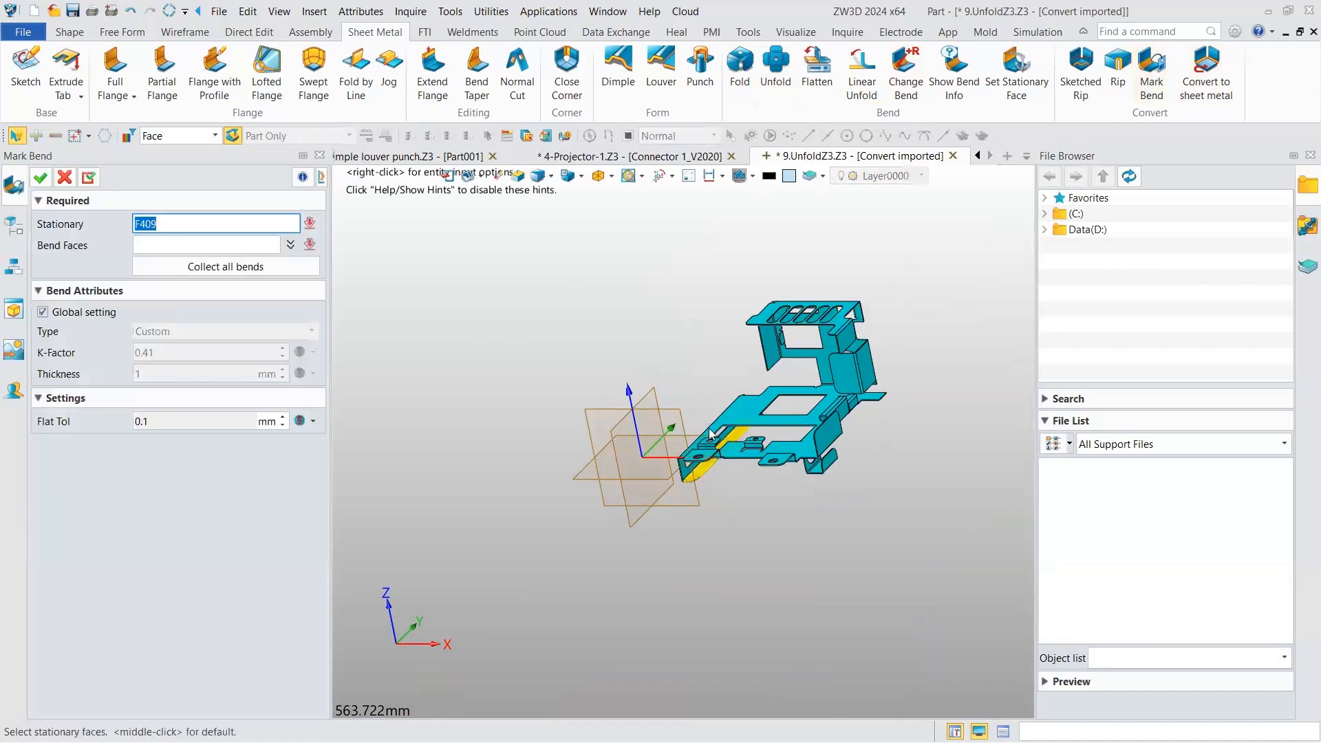
{"action": "scroll", "coordinate": [762, 384], "scroll_direction": "up", "scroll_amount": 6}
{"action": "left_click", "coordinate": [762, 412]}
{"action": "right_click_drag", "start_coordinate": [763, 412], "coordinate": [716, 455]}
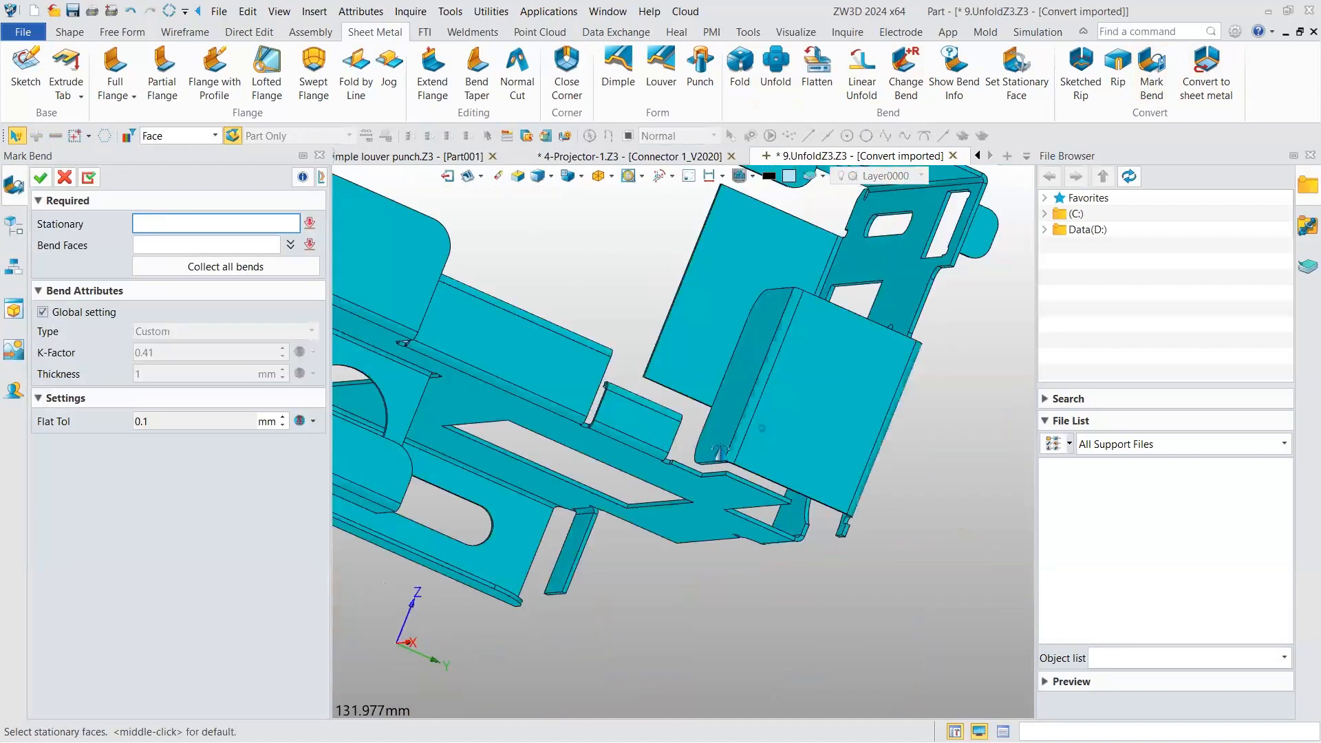
{"action": "right_click_drag", "start_coordinate": [779, 419], "coordinate": [794, 419]}
{"action": "left_click", "coordinate": [791, 422]}
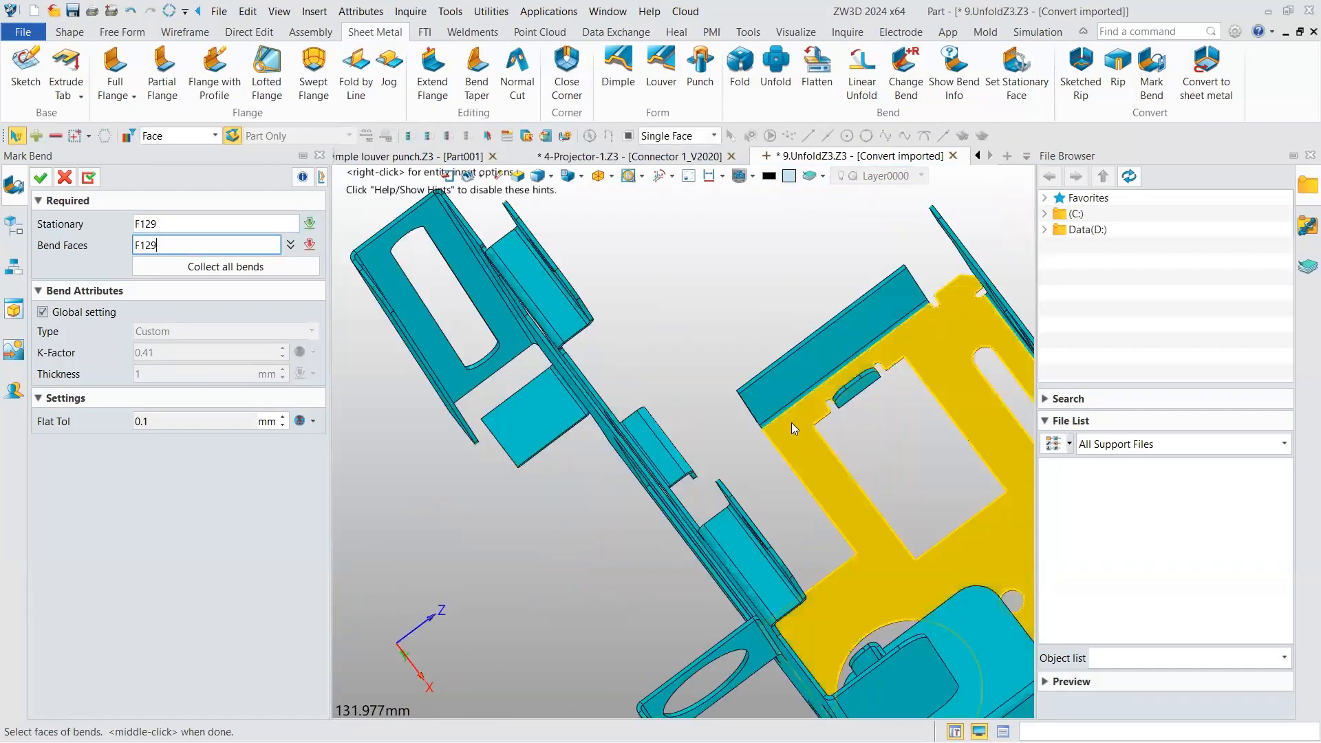
- Pick the bends of the side flange and of the small tab inside the rectangular window as bend faces
{"action": "left_click", "coordinate": [772, 392]}
{"action": "scroll", "coordinate": [778, 446], "scroll_direction": "up", "scroll_amount": 5}
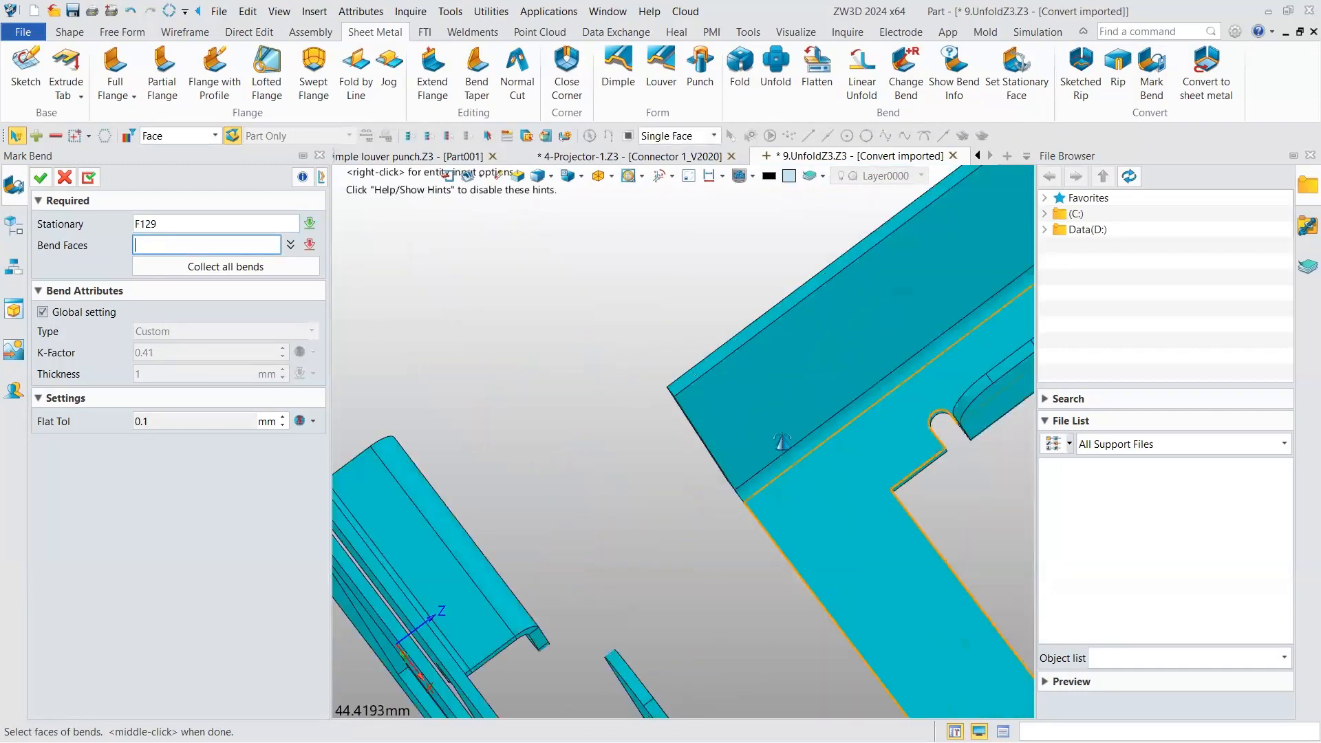
{"action": "right_click_drag", "start_coordinate": [770, 451], "coordinate": [766, 473]}
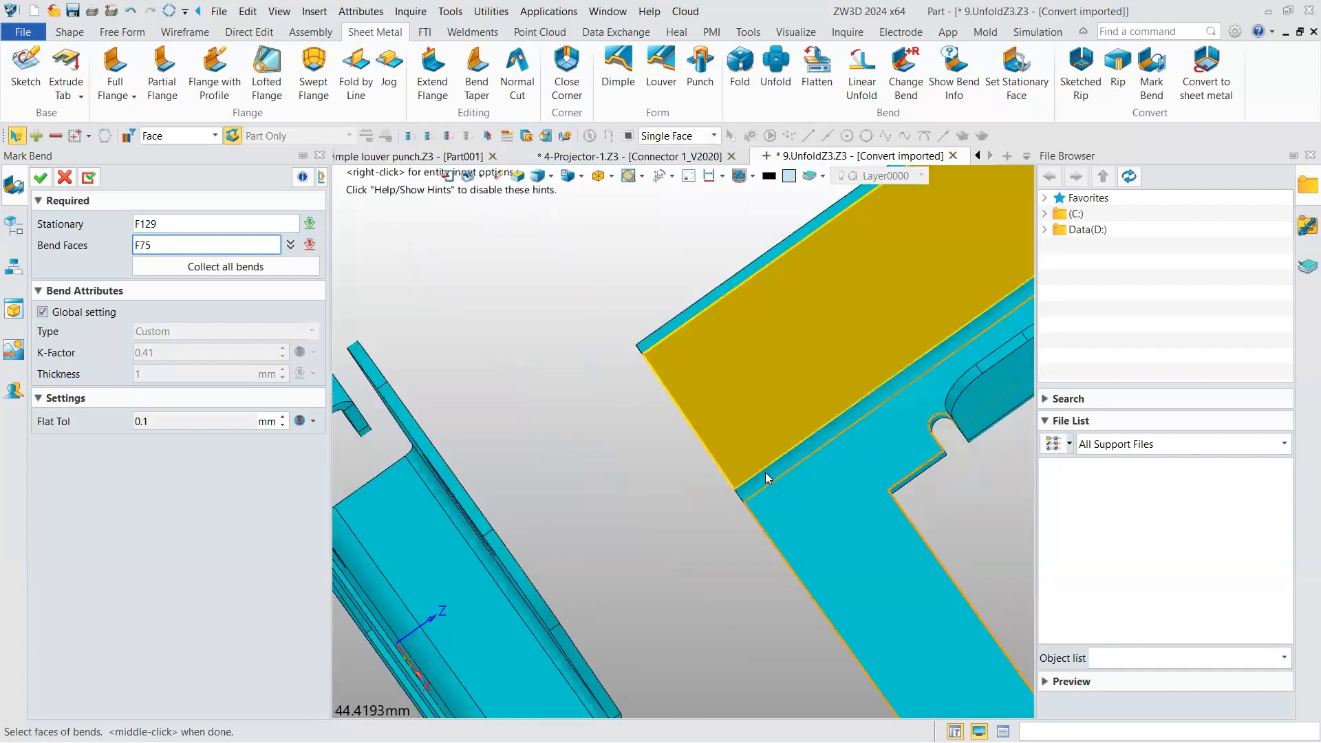
{"action": "scroll", "coordinate": [941, 427], "scroll_direction": "down", "scroll_amount": 4}
{"action": "right_click_drag", "start_coordinate": [942, 427], "coordinate": [959, 476]}
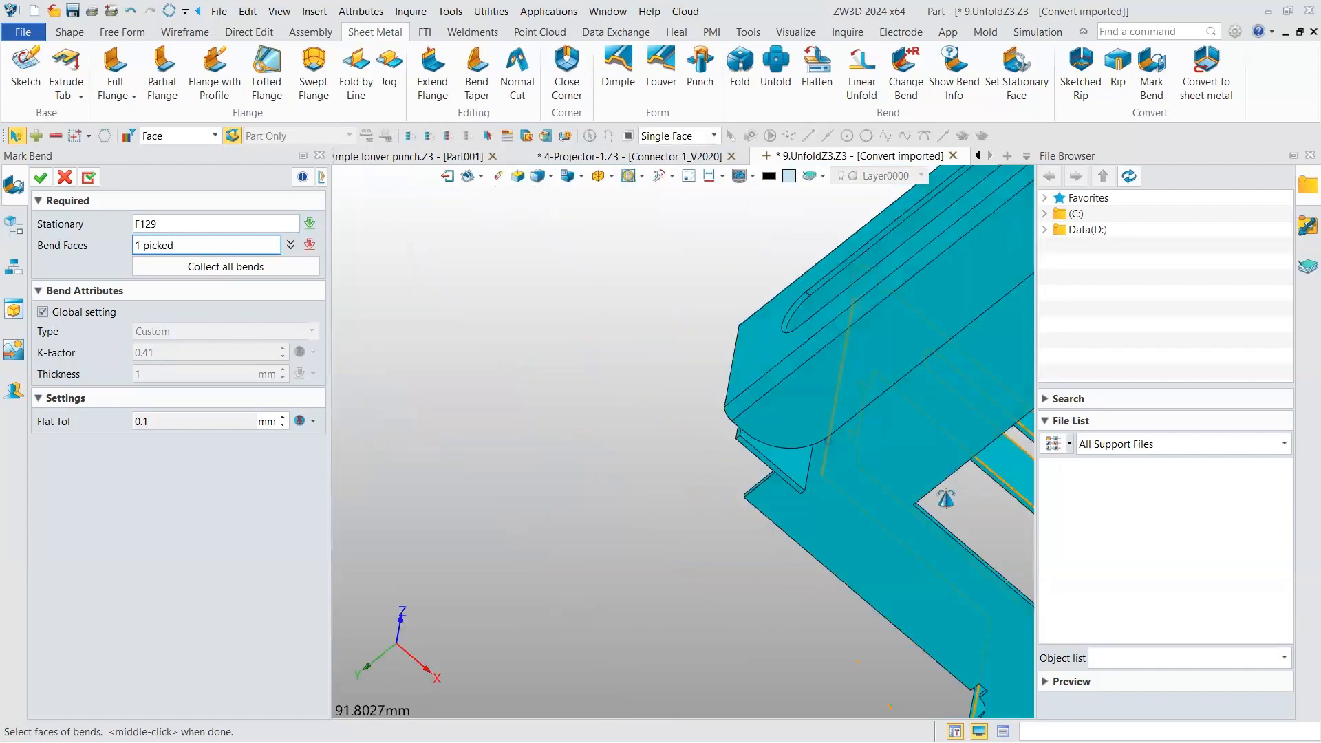
{"action": "right_click_drag", "start_coordinate": [870, 506], "coordinate": [860, 374]}
{"action": "scroll", "coordinate": [865, 373], "scroll_direction": "up", "scroll_amount": 4}
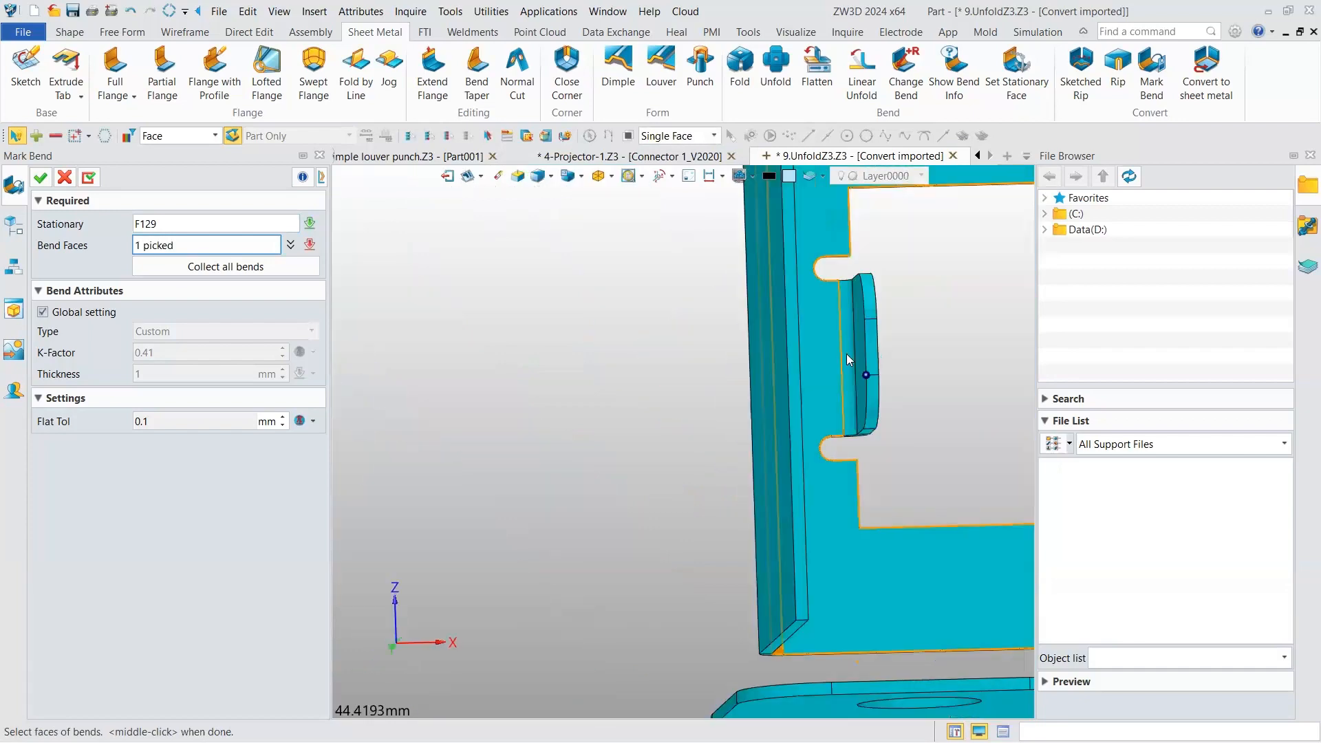
{"action": "left_click", "coordinate": [847, 351]}
{"action": "scroll", "coordinate": [806, 419], "scroll_direction": "down", "scroll_amount": 1}
- Add the bend between the upright plate and the flange with the row of slots to the bend faces
{"action": "right_click_drag", "start_coordinate": [782, 395], "coordinate": [730, 542]}
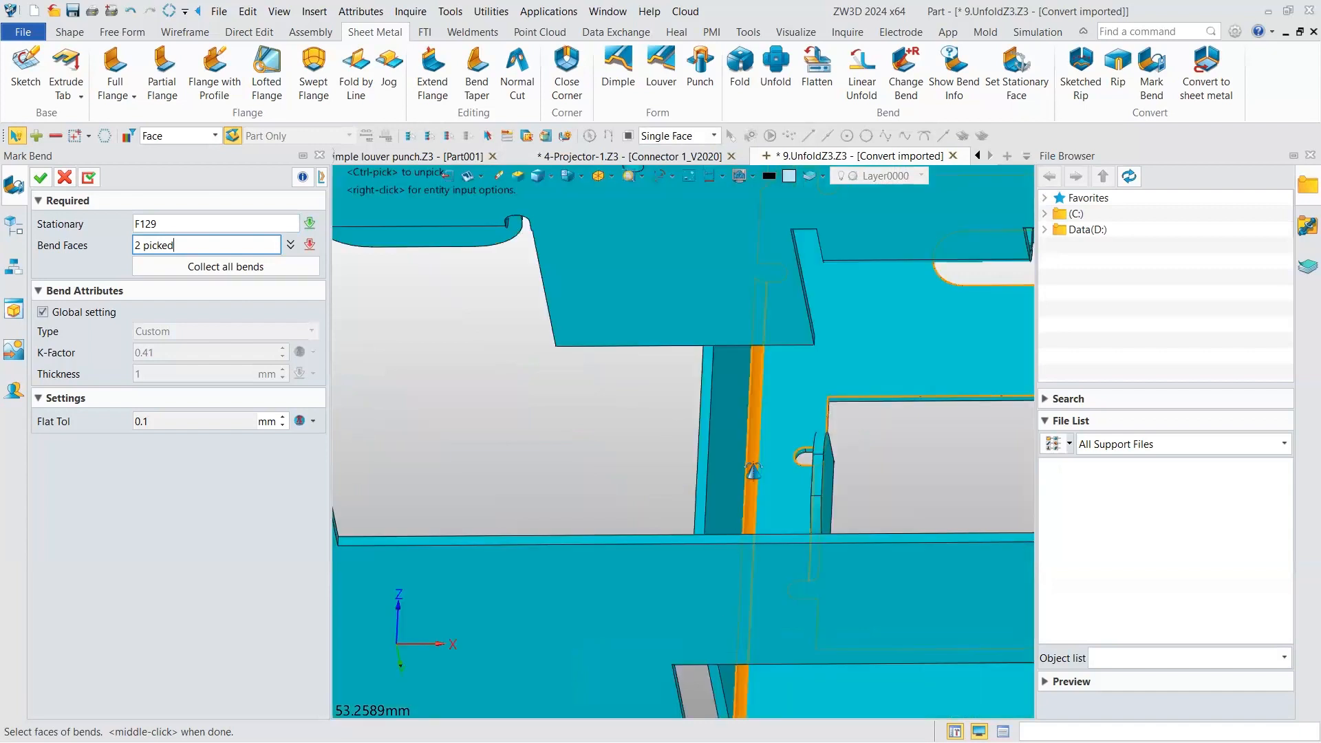
{"action": "right_click_drag", "start_coordinate": [788, 414], "coordinate": [794, 391]}
{"action": "scroll", "coordinate": [794, 391], "scroll_direction": "down", "scroll_amount": 1}
{"action": "scroll", "coordinate": [749, 460], "scroll_direction": "down", "scroll_amount": 7}
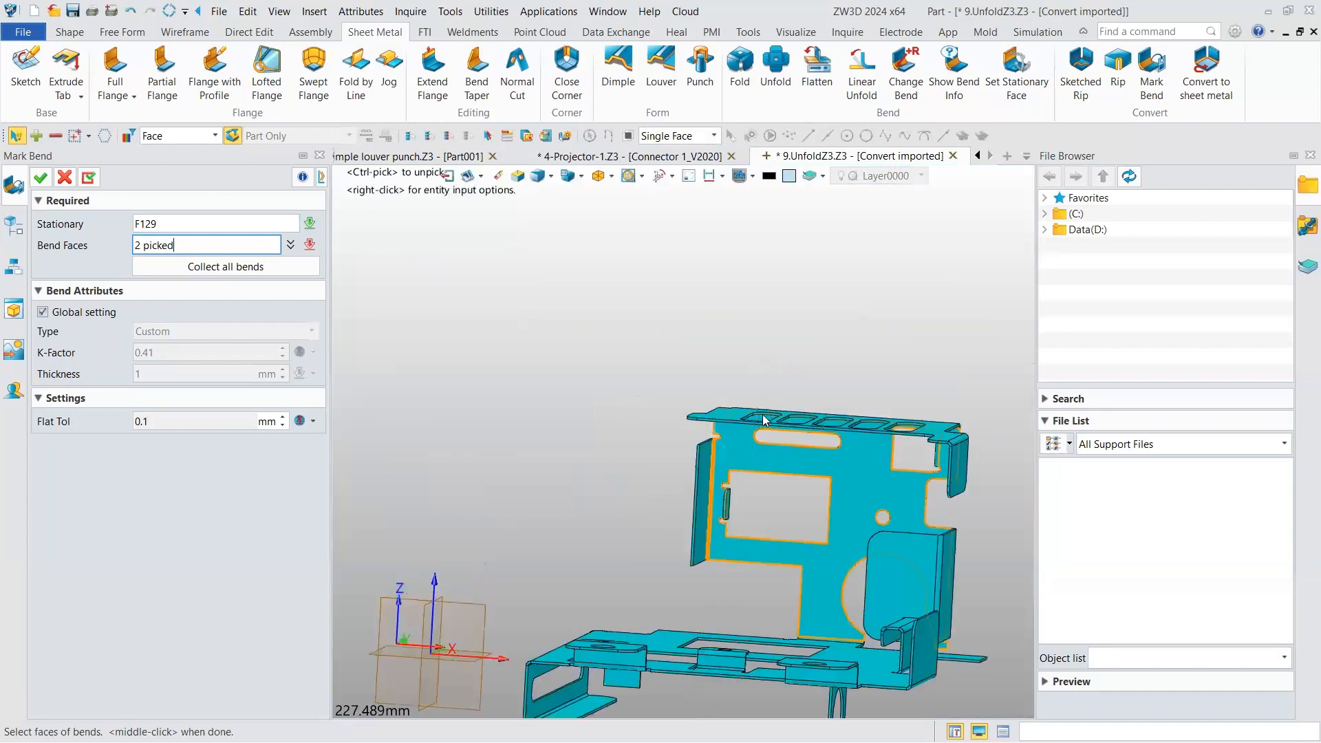
{"action": "scroll", "coordinate": [763, 415], "scroll_direction": "up", "scroll_amount": 3}
{"action": "scroll", "coordinate": [768, 406], "scroll_direction": "up", "scroll_amount": 3}
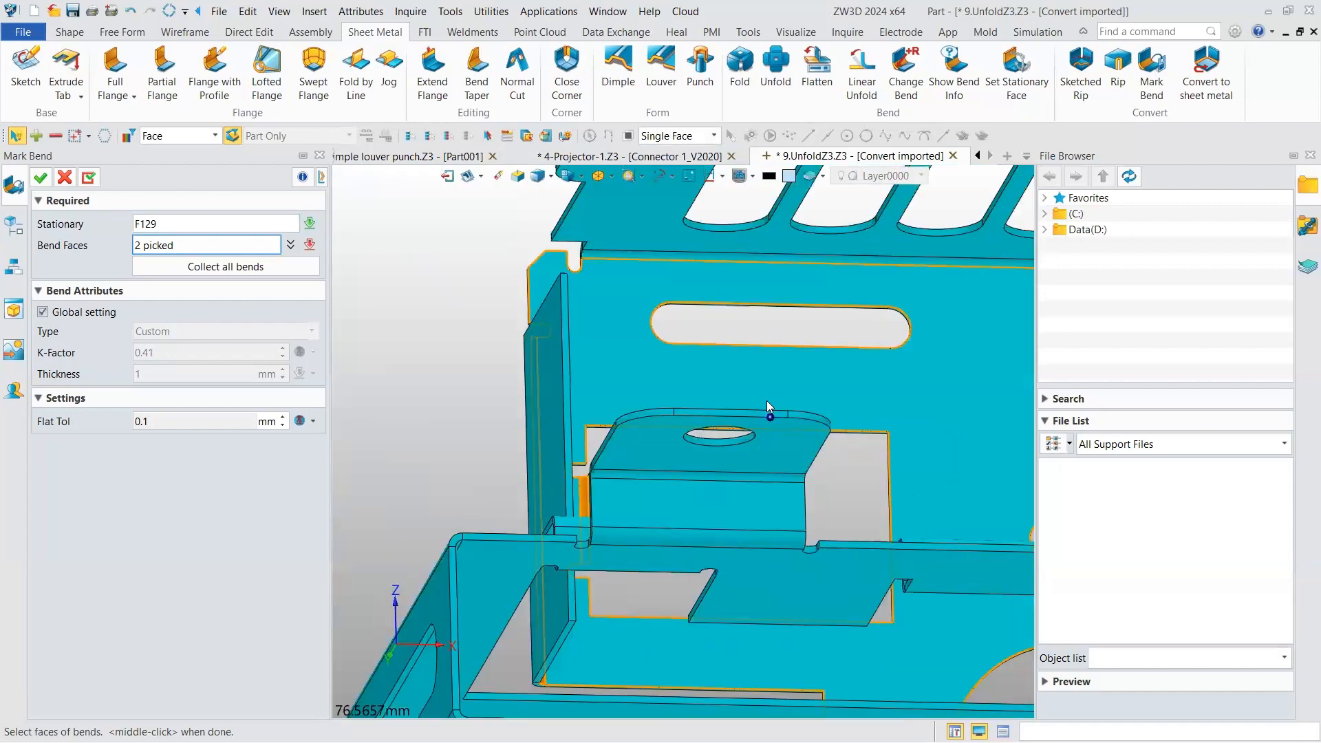
{"action": "scroll", "coordinate": [765, 400], "scroll_direction": "down", "scroll_amount": 6}
{"action": "right_click_drag", "start_coordinate": [549, 355], "coordinate": [597, 406]}
{"action": "scroll", "coordinate": [599, 371], "scroll_direction": "down", "scroll_amount": 2}
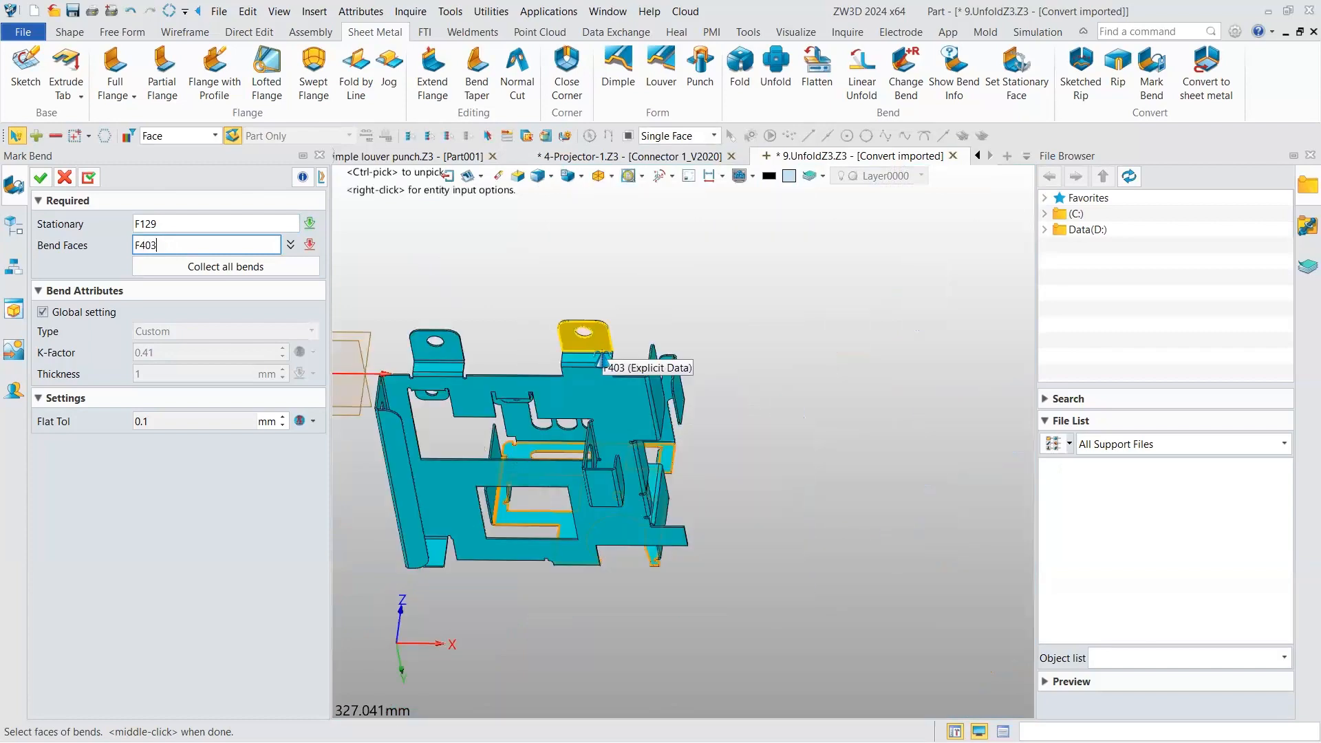
{"action": "right_click_drag", "start_coordinate": [602, 358], "coordinate": [600, 378]}
{"action": "middle_click_drag", "start_coordinate": [500, 339], "coordinate": [607, 448]}
{"action": "scroll", "coordinate": [607, 448], "scroll_direction": "up", "scroll_amount": 3}
{"action": "scroll", "coordinate": [608, 448], "scroll_direction": "up", "scroll_amount": 3}
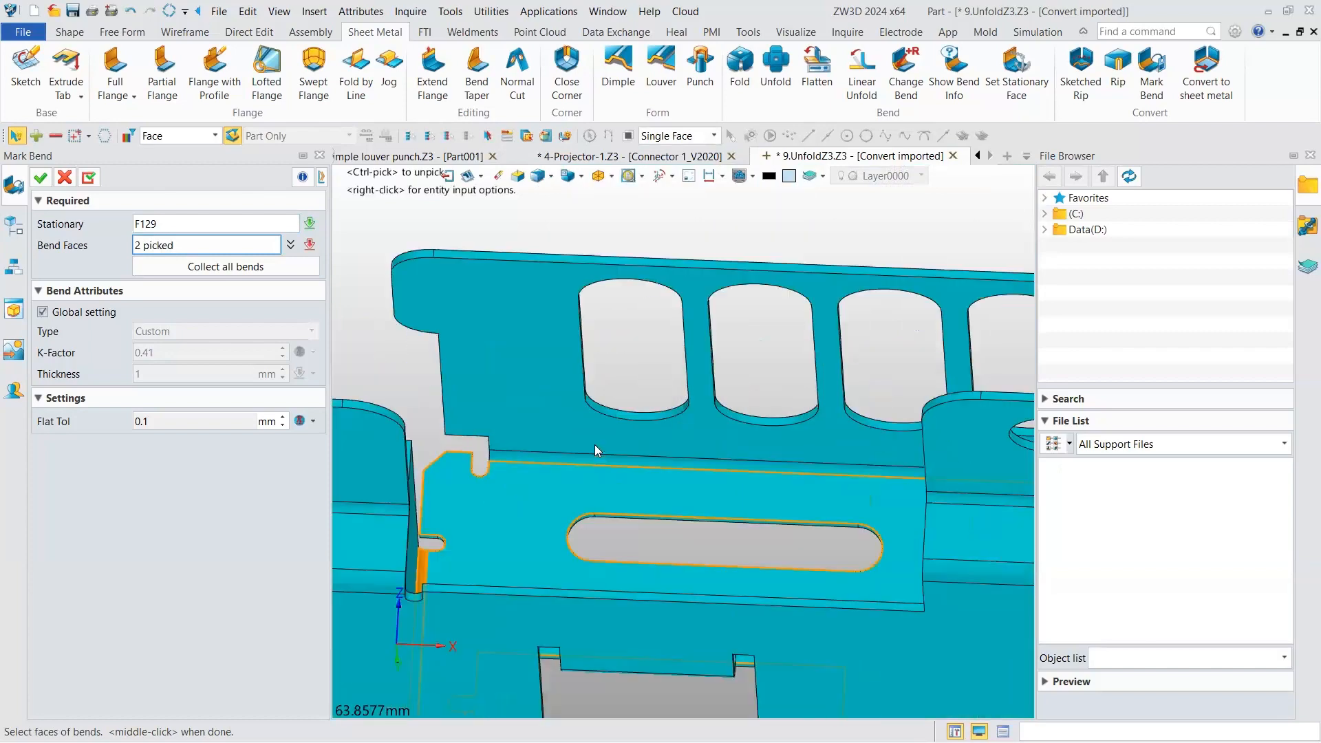
{"action": "left_click", "coordinate": [640, 454]}
{"action": "scroll", "coordinate": [640, 454], "scroll_direction": "down", "scroll_amount": 4}
{"action": "right_click_drag", "start_coordinate": [796, 438], "coordinate": [724, 463]}
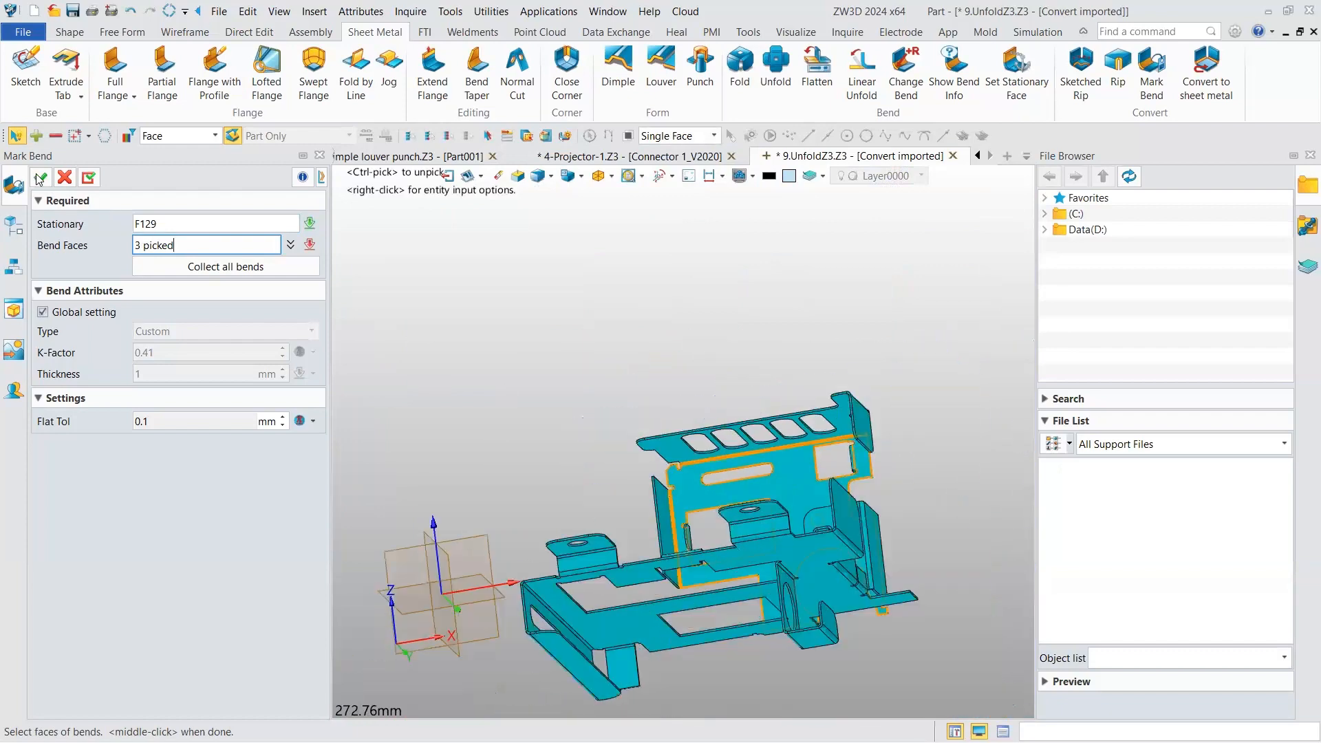
- Apply the manually picked Mark Bend to the bracket and undo it
{"action": "left_click", "coordinate": [40, 178]}
{"action": "scroll", "coordinate": [646, 433], "scroll_direction": "down", "scroll_amount": 1}
{"action": "right_click_drag", "start_coordinate": [645, 434], "coordinate": [649, 477]}
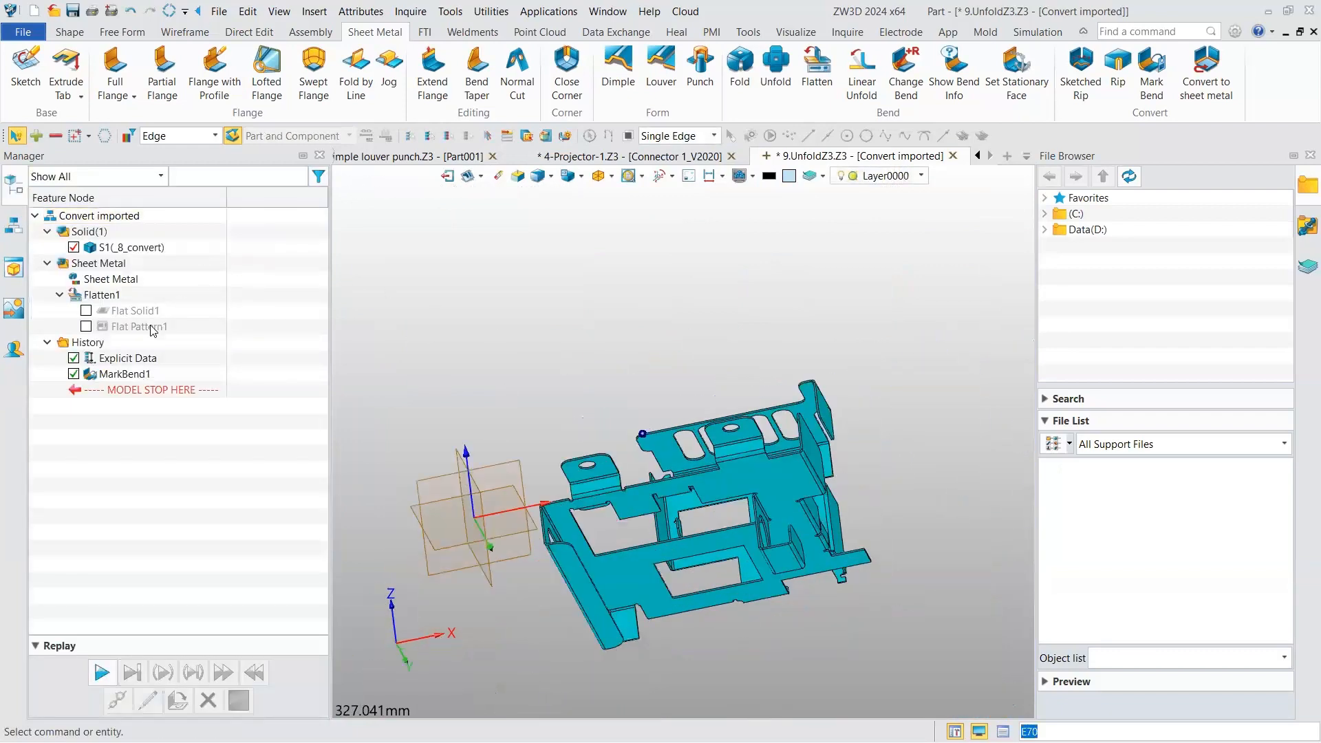
{"action": "left_click", "coordinate": [130, 10]}
- Mark the bends again with the large base plate face as stationary, collecting all bends automatically, and apply the operation
{"action": "left_click", "coordinate": [1142, 54]}
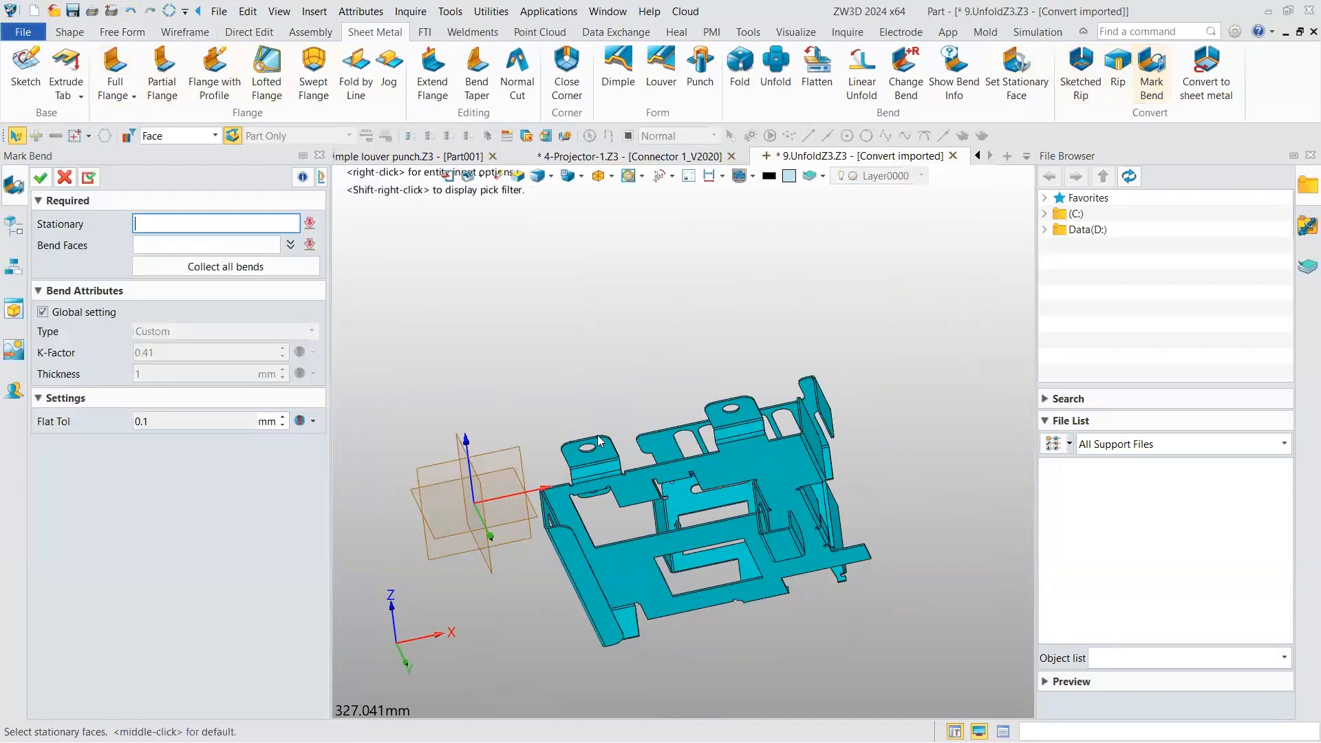
{"action": "left_click", "coordinate": [680, 502]}
{"action": "right_click_drag", "start_coordinate": [726, 504], "coordinate": [757, 517]}
{"action": "left_click", "coordinate": [200, 246]}
{"action": "right_click_drag", "start_coordinate": [468, 341], "coordinate": [230, 248]}
{"action": "left_click", "coordinate": [226, 267]}
{"action": "right_click_drag", "start_coordinate": [448, 316], "coordinate": [429, 372]}
{"action": "middle_click", "coordinate": [428, 373]}
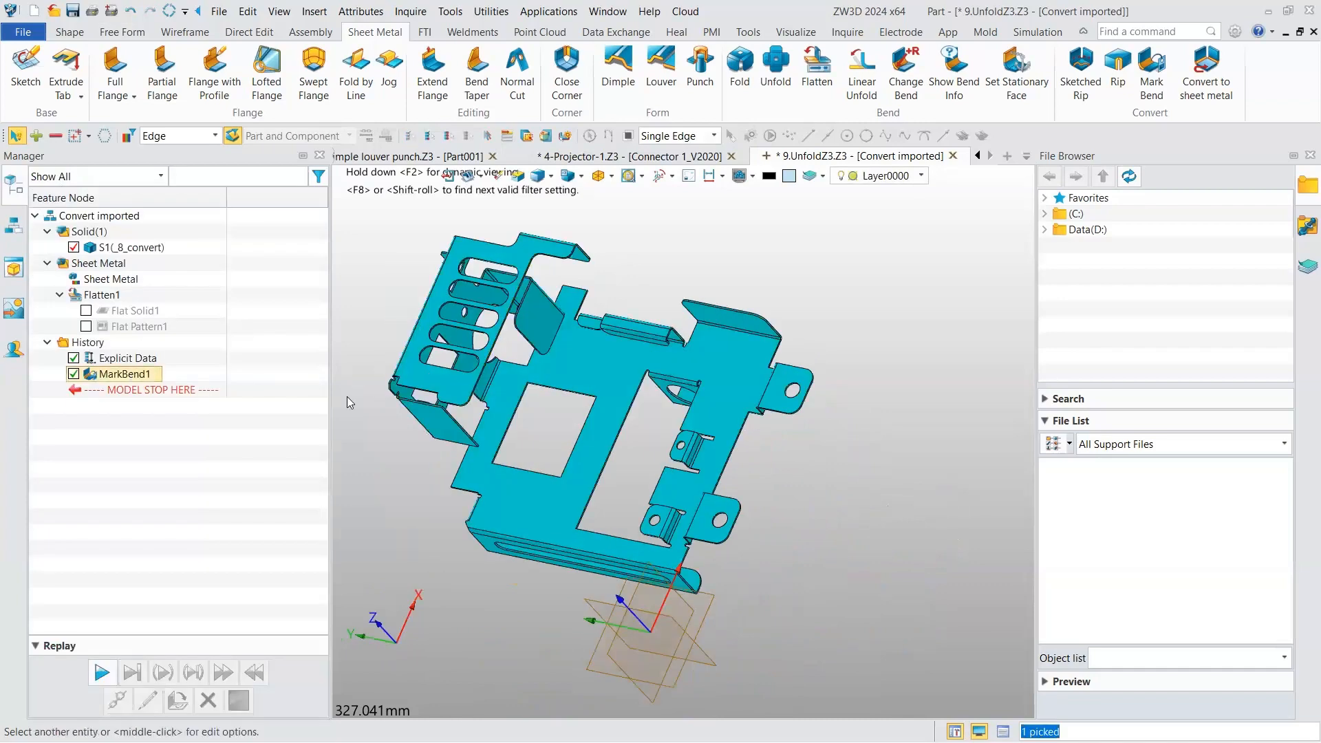
- Unfold the whole bracket shape using its marked bends
{"action": "right_click_drag", "start_coordinate": [596, 406], "coordinate": [623, 337]}
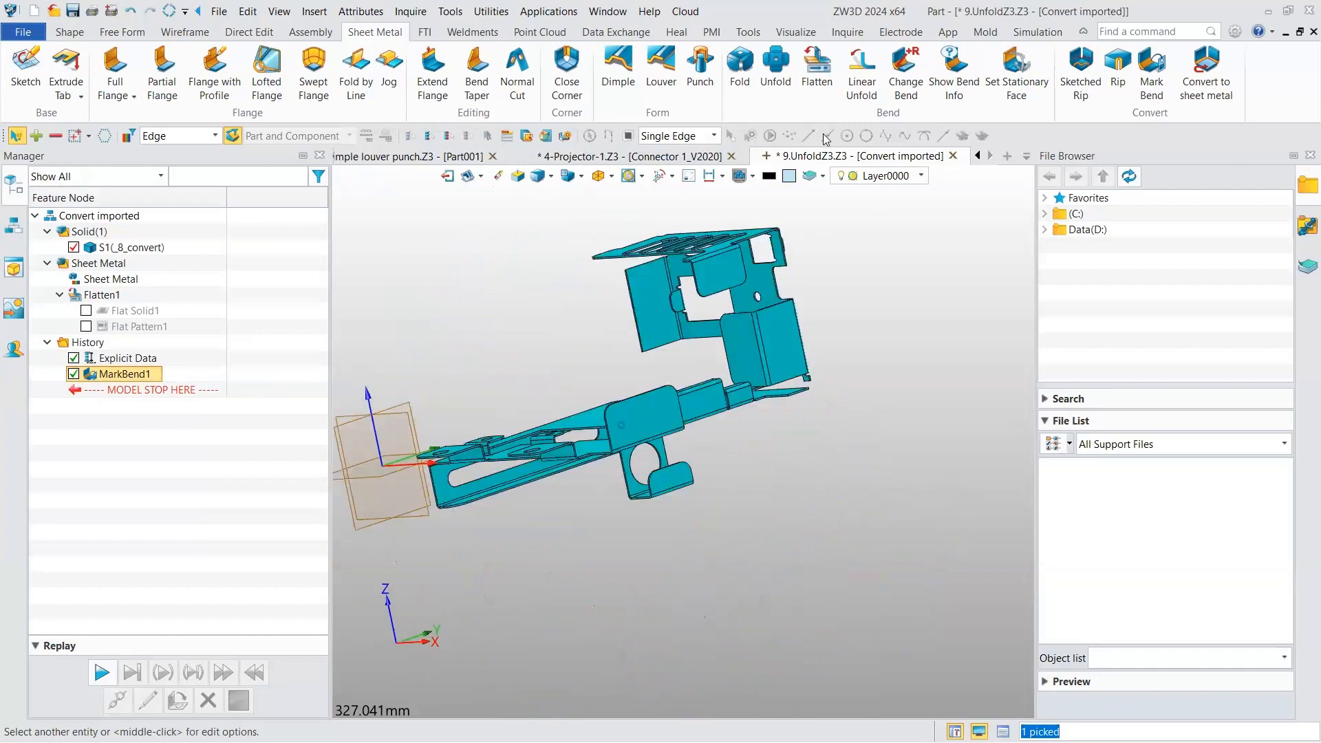
{"action": "left_click", "coordinate": [776, 76]}
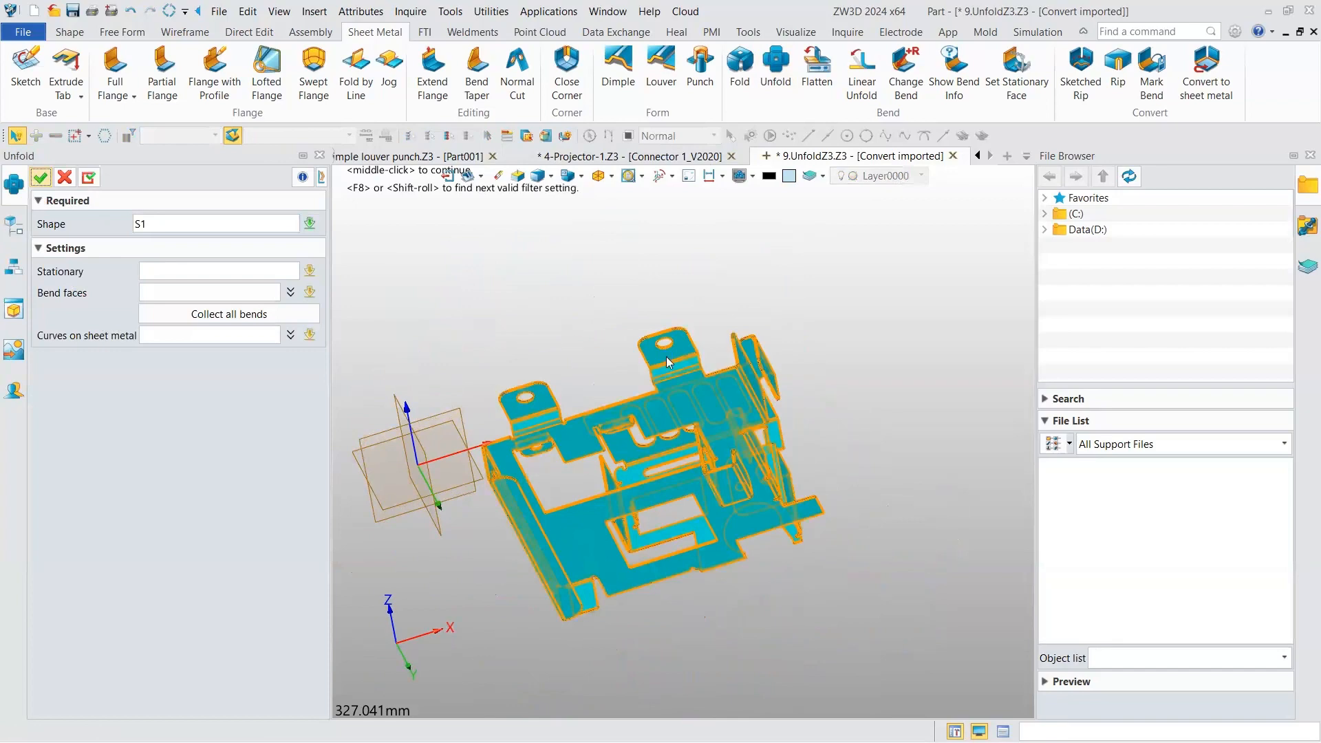
{"action": "middle_click", "coordinate": [666, 356]}
- Try to unfold the side flange that is still upright, with the base plate face as stationary and the flange's bend as the only bend face
{"action": "right_click_drag", "start_coordinate": [730, 400], "coordinate": [675, 307]}
{"action": "scroll", "coordinate": [671, 303], "scroll_direction": "up", "scroll_amount": 3}
{"action": "right_click_drag", "start_coordinate": [716, 447], "coordinate": [732, 365]}
{"action": "scroll", "coordinate": [732, 363], "scroll_direction": "down", "scroll_amount": 4}
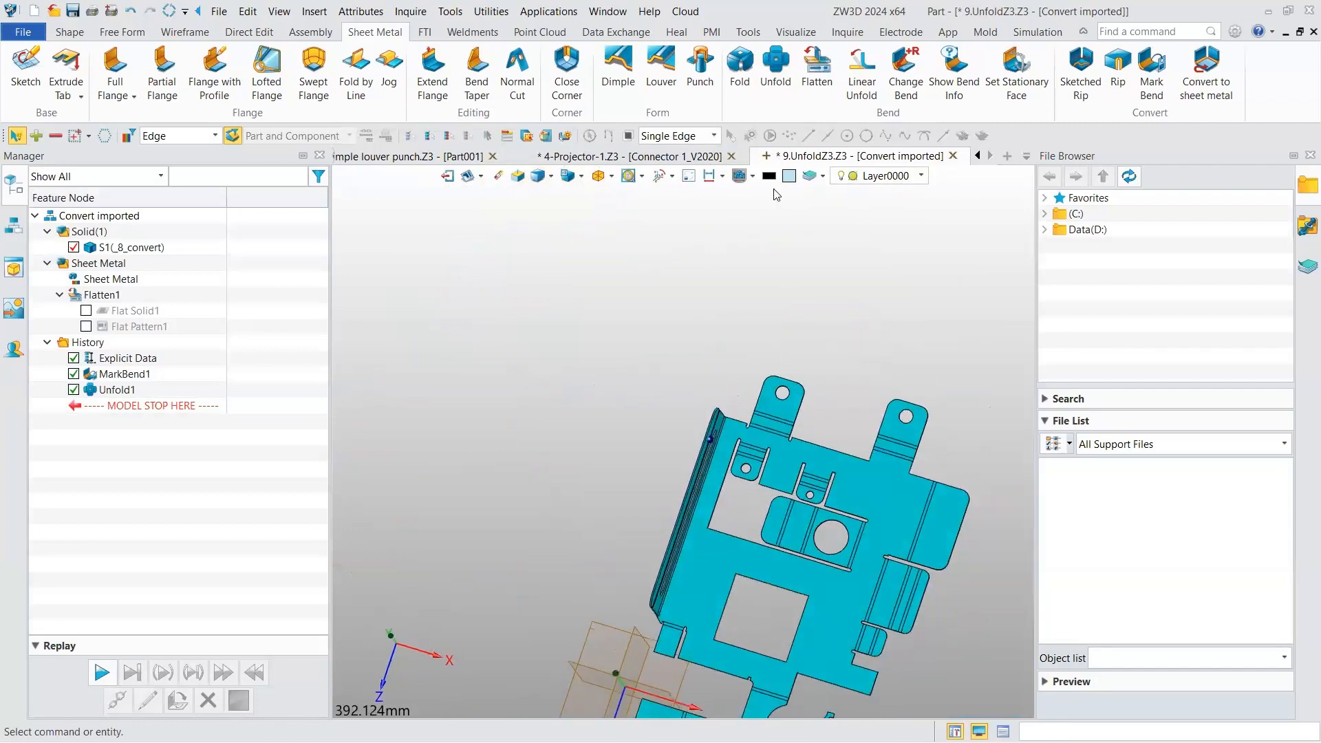
{"action": "left_click", "coordinate": [775, 66]}
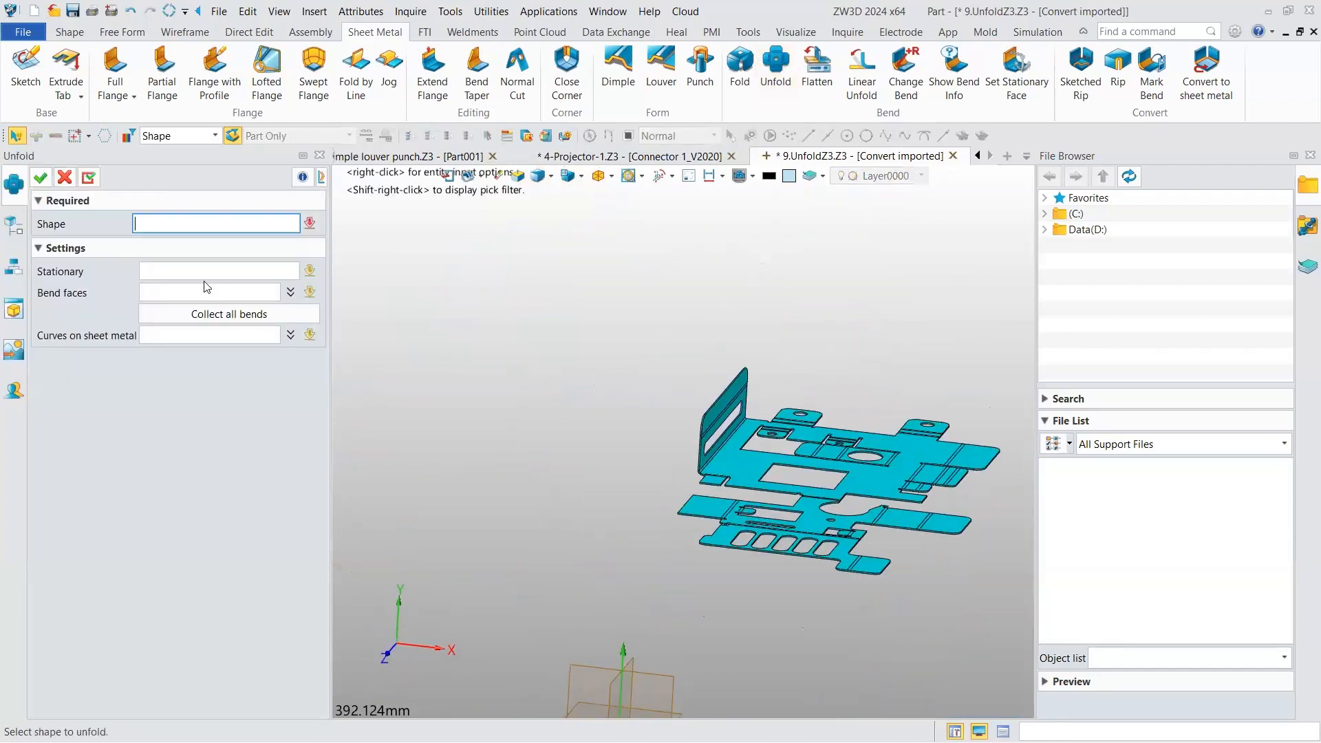
{"action": "left_click", "coordinate": [741, 430]}
{"action": "scroll", "coordinate": [741, 430], "scroll_direction": "up", "scroll_amount": 5}
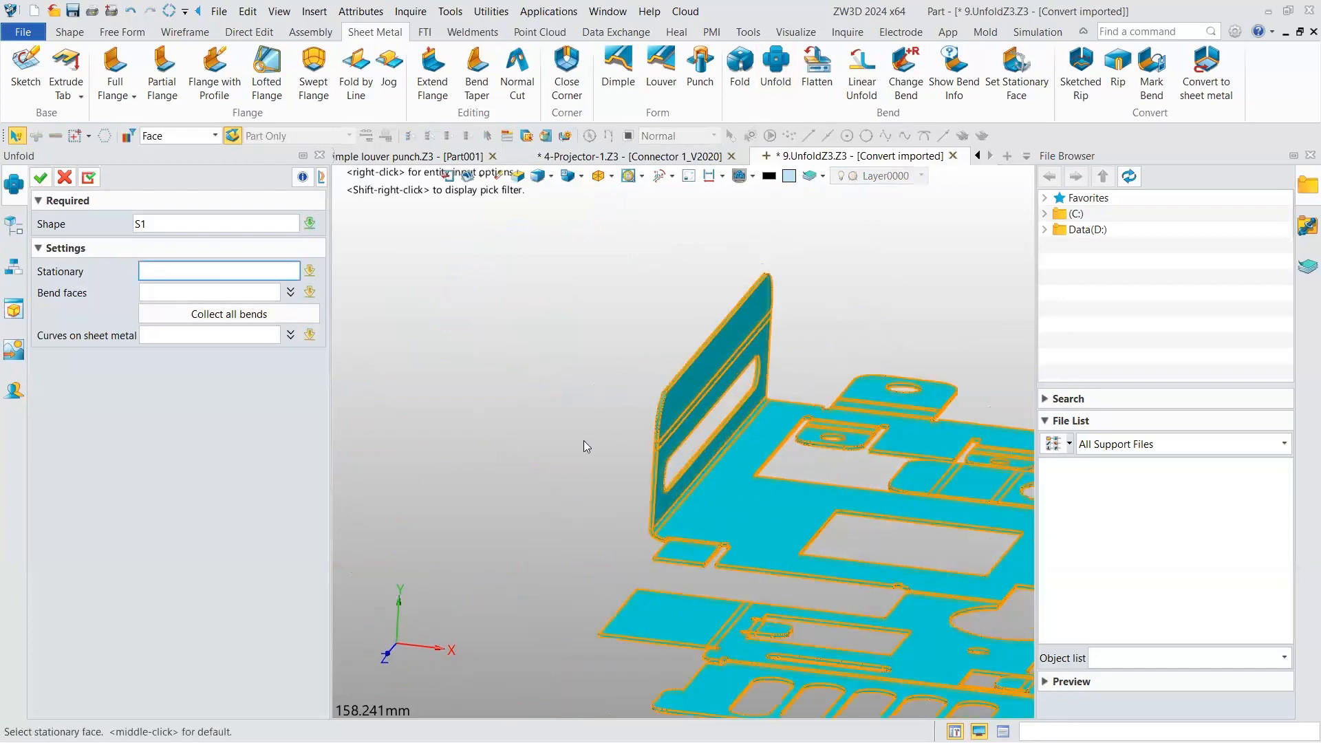
{"action": "scroll", "coordinate": [711, 475], "scroll_direction": "up", "scroll_amount": 1}
{"action": "left_click", "coordinate": [711, 475]}
{"action": "left_click", "coordinate": [195, 285]}
{"action": "left_click", "coordinate": [719, 459]}
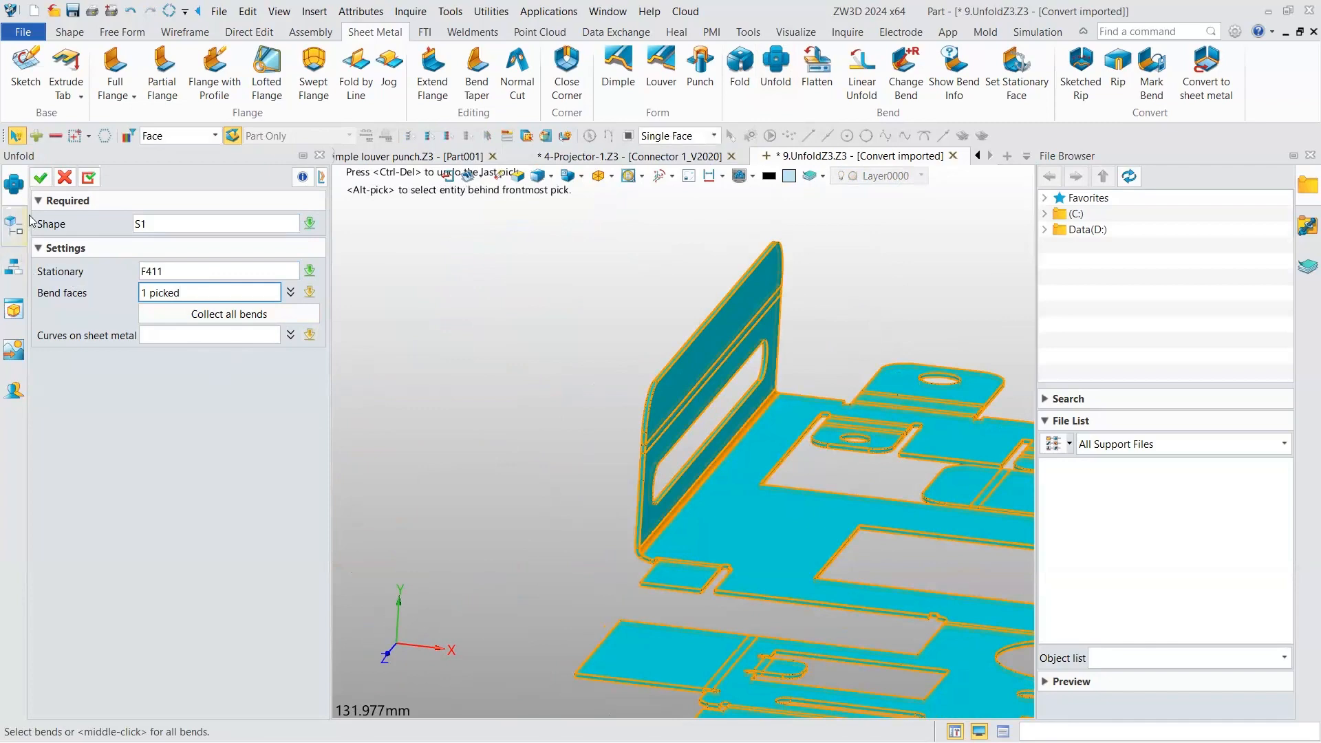
{"action": "left_click", "coordinate": [36, 183]}
{"action": "scroll", "coordinate": [647, 363], "scroll_direction": "down", "scroll_amount": 1}
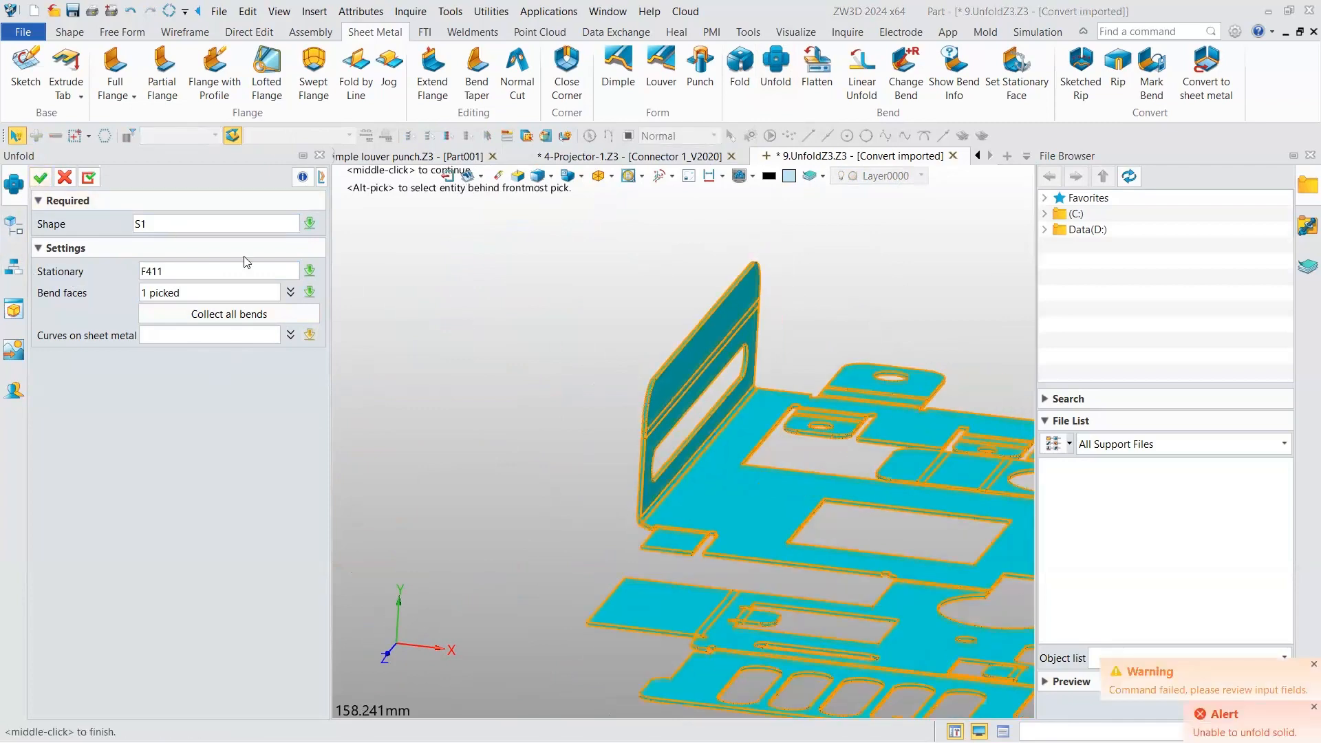
{"action": "left_click", "coordinate": [64, 177]}
- Examine the partly unfolded bracket from several sides, checking the side flange that is still bent
{"action": "scroll", "coordinate": [740, 437], "scroll_direction": "down", "scroll_amount": 4}
{"action": "right_click_drag", "start_coordinate": [740, 437], "coordinate": [721, 318]}
{"action": "left_click", "coordinate": [133, 12]}
{"action": "scroll", "coordinate": [582, 494], "scroll_direction": "down", "scroll_amount": 4}
{"action": "scroll", "coordinate": [852, 412], "scroll_direction": "up", "scroll_amount": 3}
{"action": "right_click_drag", "start_coordinate": [737, 482], "coordinate": [783, 487]}
{"action": "scroll", "coordinate": [648, 501], "scroll_direction": "up", "scroll_amount": 3}
{"action": "scroll", "coordinate": [739, 479], "scroll_direction": "up", "scroll_amount": 2}
{"action": "scroll", "coordinate": [742, 480], "scroll_direction": "down", "scroll_amount": 1}
{"action": "scroll", "coordinate": [784, 487], "scroll_direction": "down", "scroll_amount": 3}
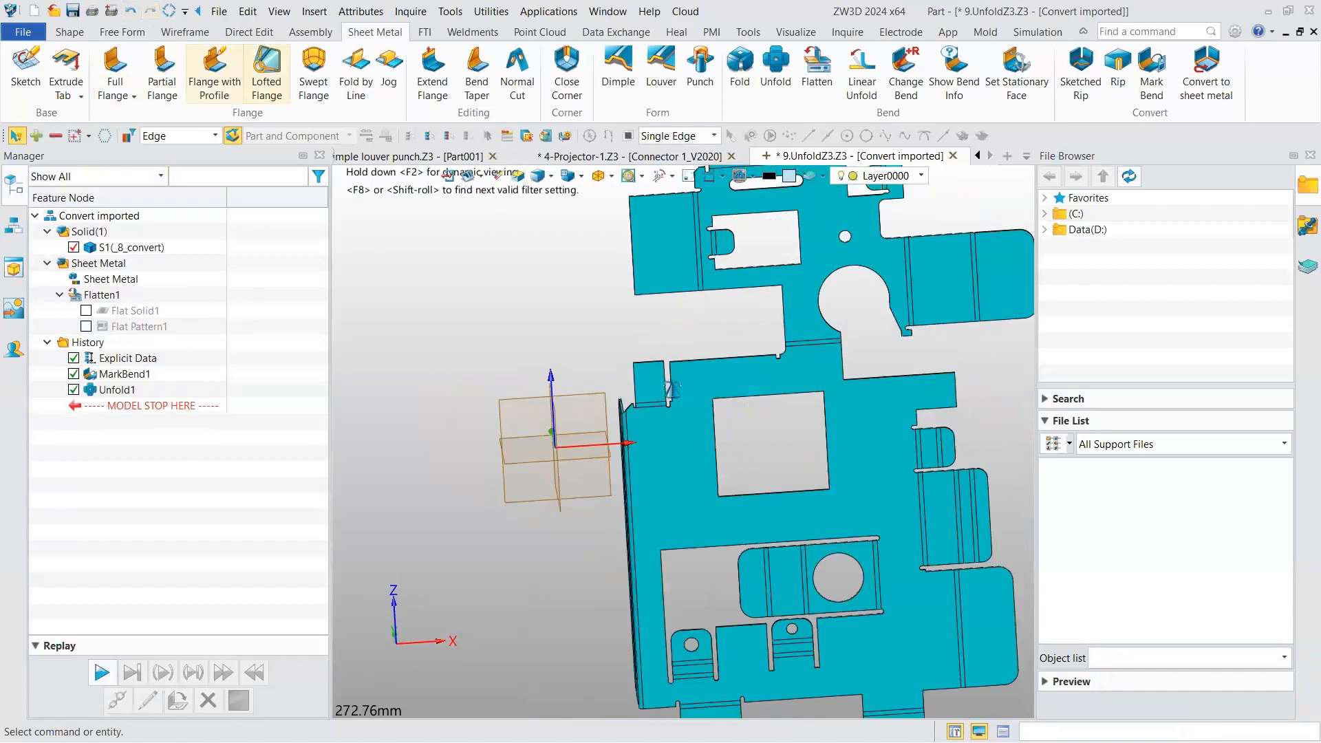
{"action": "scroll", "coordinate": [671, 385], "scroll_direction": "down", "scroll_amount": 3}
{"action": "right_click_drag", "start_coordinate": [669, 382], "coordinate": [822, 475]}
{"action": "scroll", "coordinate": [609, 441], "scroll_direction": "up", "scroll_amount": 4}
{"action": "scroll", "coordinate": [783, 442], "scroll_direction": "down", "scroll_amount": 4}
{"action": "mouse_move", "coordinate": [599, 441]}
{"action": "right_mouse_down"}
{"action": "mouse_move", "coordinate": [712, 456]}
{"action": "mouse_move", "coordinate": [600, 444]}
{"action": "mouse_move", "coordinate": [610, 450]}
{"action": "right_mouse_up"}
{"action": "scroll", "coordinate": [712, 430], "scroll_direction": "up", "scroll_amount": 2}
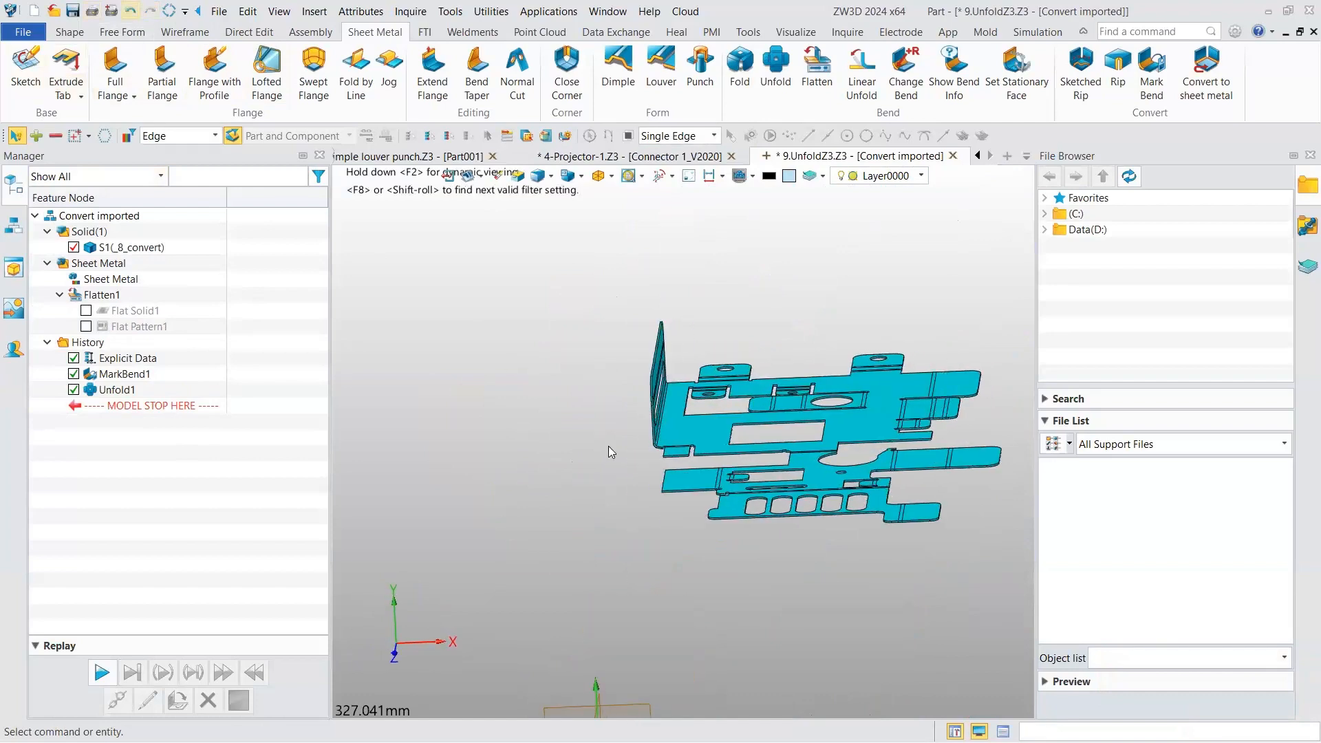
- Undo the bracket's unfold operation
{"action": "key", "text": "ctrl+z"}
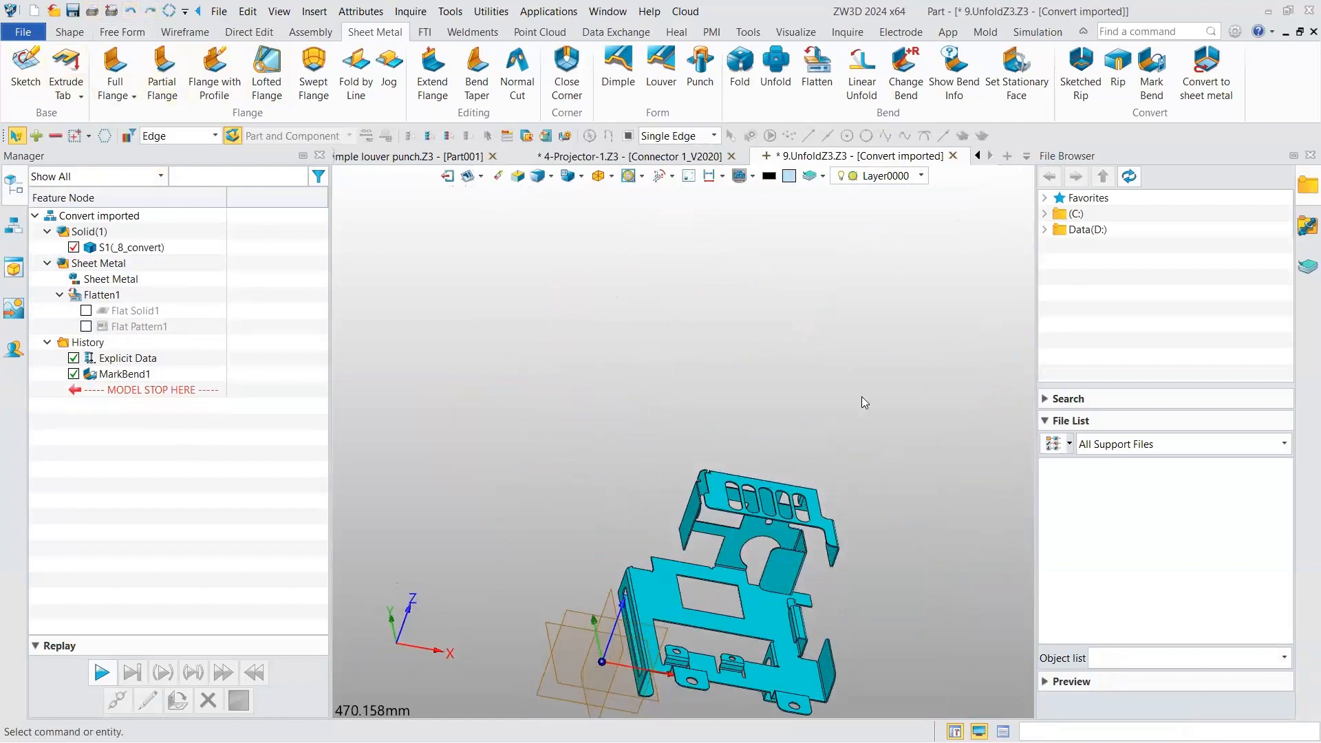
{"action": "right_click_drag", "start_coordinate": [802, 415], "coordinate": [799, 434]}
{"action": "scroll", "coordinate": [799, 434], "scroll_direction": "down", "scroll_amount": 1}
{"action": "right_click_drag", "start_coordinate": [809, 242], "coordinate": [740, 517]}
{"action": "scroll", "coordinate": [740, 516], "scroll_direction": "up", "scroll_amount": 3}
{"action": "right_click_drag", "start_coordinate": [713, 384], "coordinate": [684, 377]}
{"action": "scroll", "coordinate": [713, 383], "scroll_direction": "up", "scroll_amount": 5}
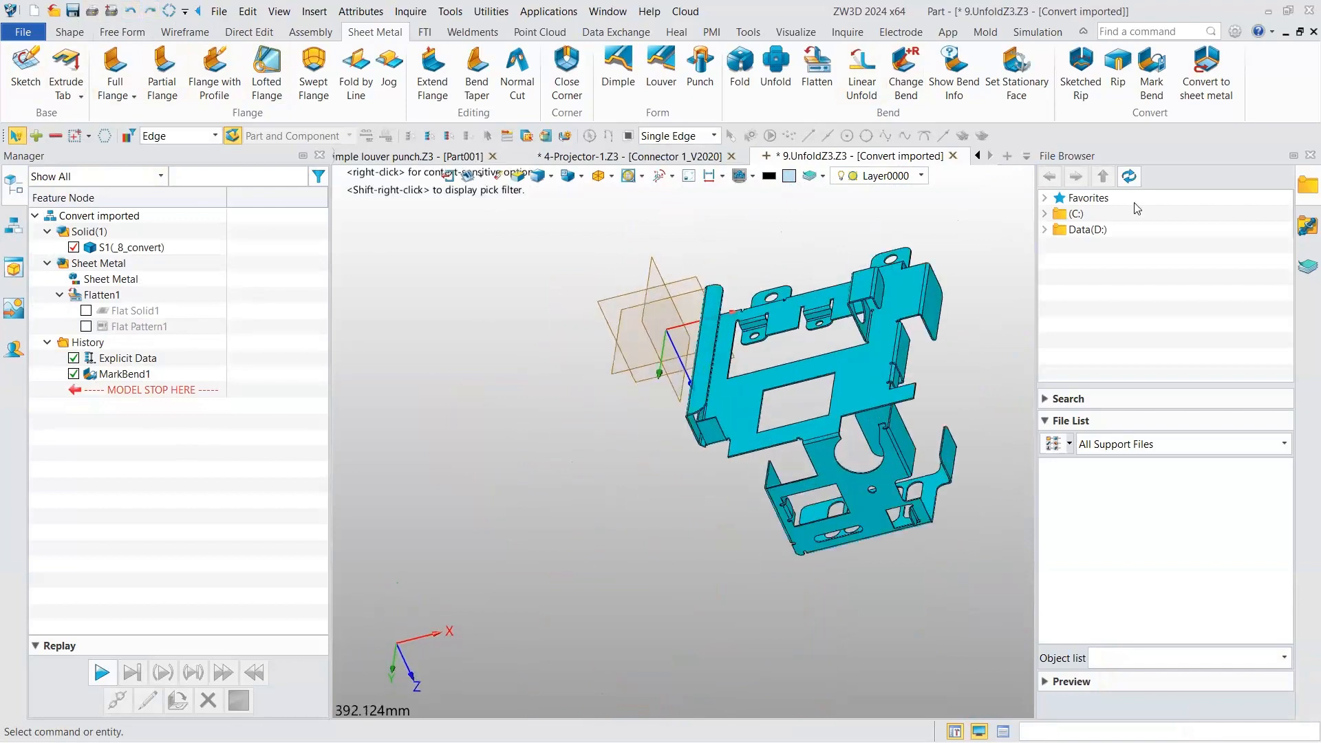
- Mark the missed bend between the base plate and the slotted side flange, using the base plate face as stationary
{"action": "right_click_drag", "start_coordinate": [784, 230], "coordinate": [735, 369]}
{"action": "middle_click", "coordinate": [734, 365]}
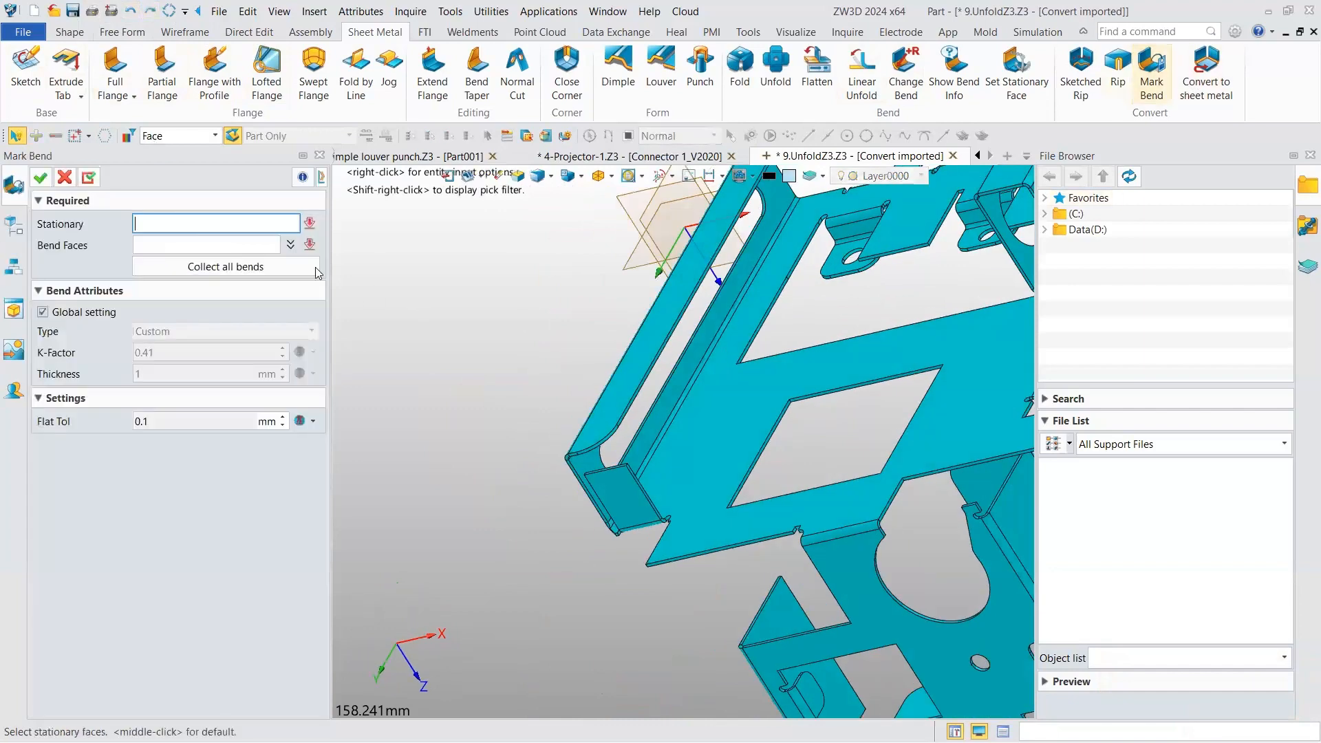
{"action": "scroll", "coordinate": [681, 406], "scroll_direction": "up", "scroll_amount": 4}
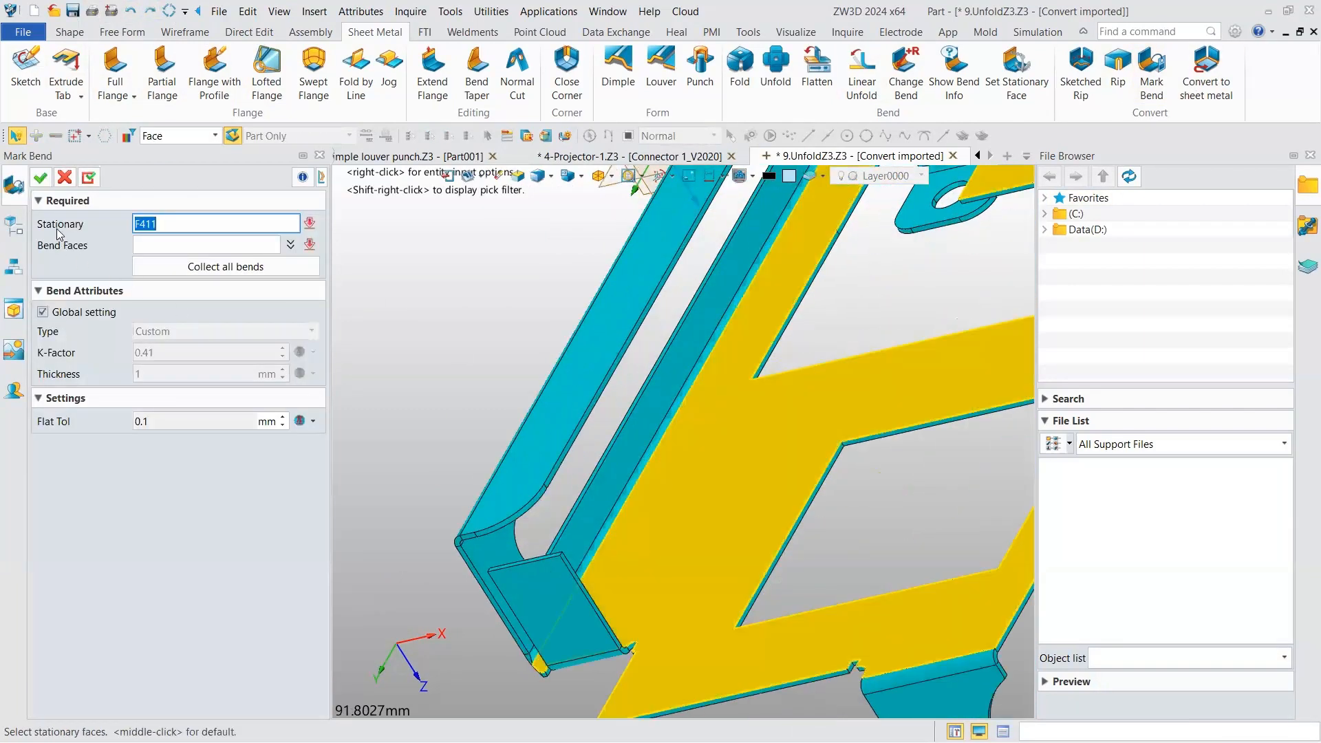
{"action": "left_click", "coordinate": [688, 413]}
{"action": "left_click", "coordinate": [673, 407]}
{"action": "middle_click", "coordinate": [596, 373]}
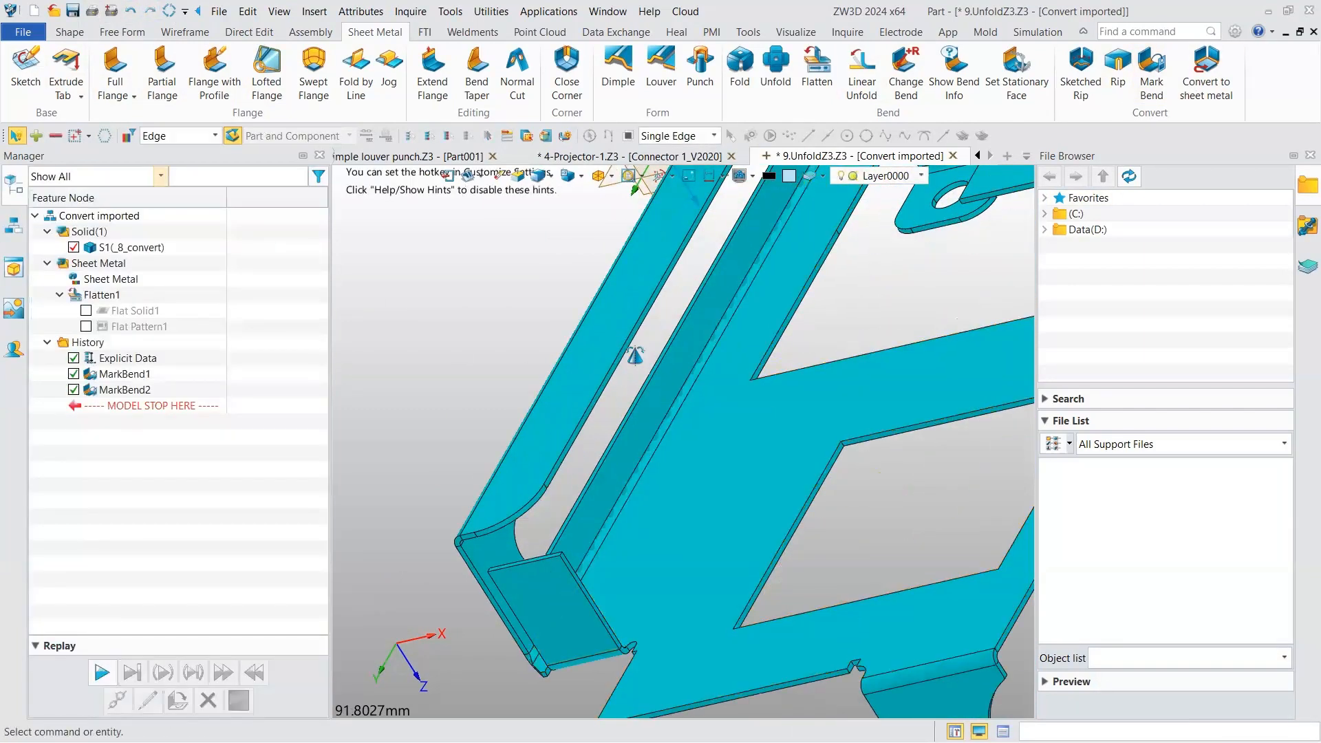
- Unfold the whole bracket shape again with the slotted side flange's bend included
{"action": "scroll", "coordinate": [596, 373], "scroll_direction": "down", "scroll_amount": 4}
{"action": "scroll", "coordinate": [598, 374], "scroll_direction": "down", "scroll_amount": 2}
{"action": "right_click_drag", "start_coordinate": [600, 374], "coordinate": [747, 367]}
{"action": "left_click", "coordinate": [775, 66]}
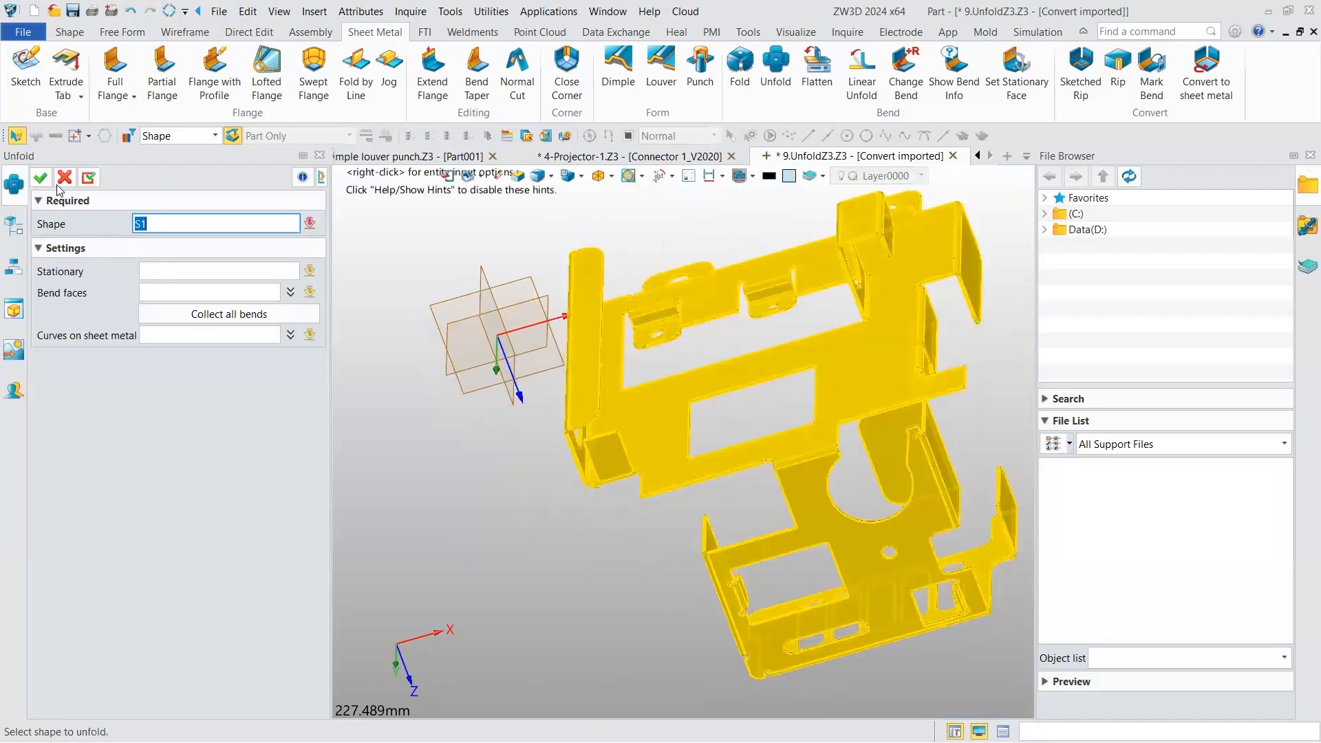
{"action": "left_click", "coordinate": [41, 178]}
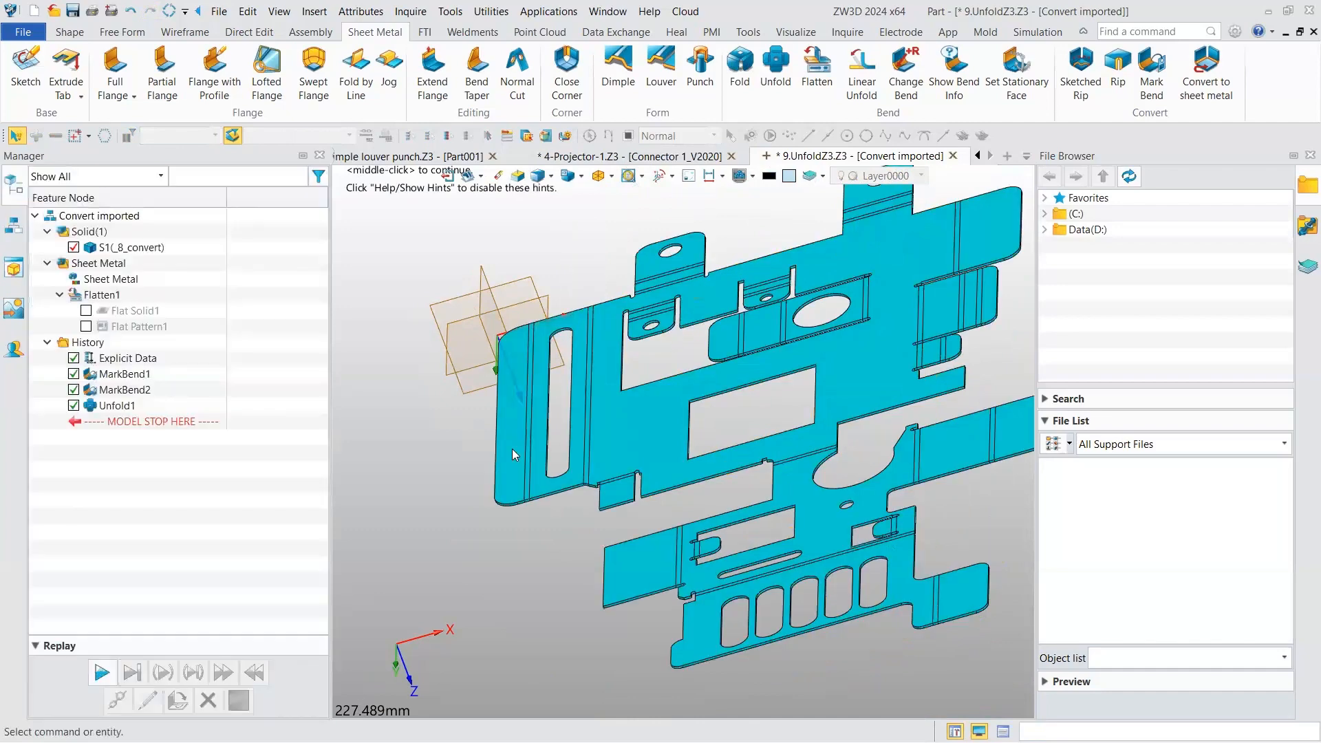
{"action": "scroll", "coordinate": [603, 468], "scroll_direction": "down", "scroll_amount": 2}
{"action": "right_click_drag", "start_coordinate": [603, 468], "coordinate": [639, 431]}
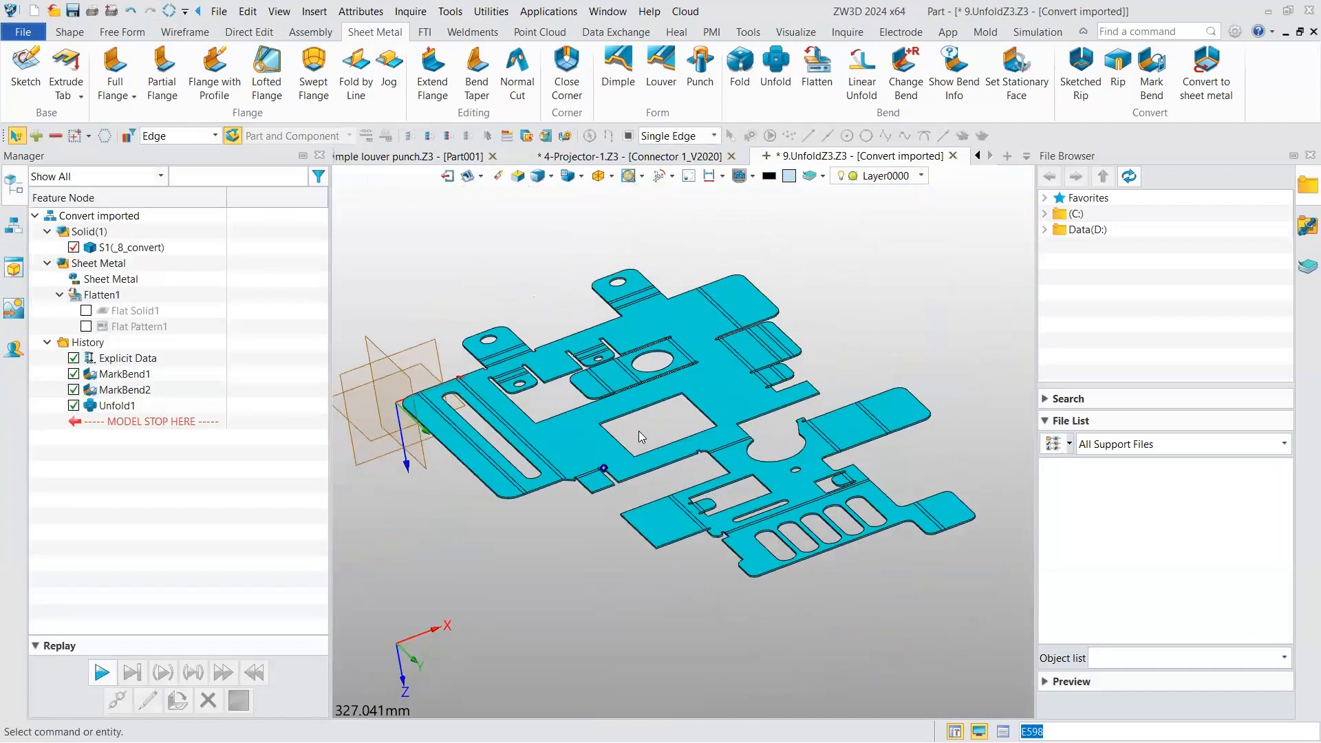
{"action": "scroll", "coordinate": [638, 431], "scroll_direction": "up", "scroll_amount": 5}
{"action": "scroll", "coordinate": [639, 431], "scroll_direction": "down", "scroll_amount": 8}
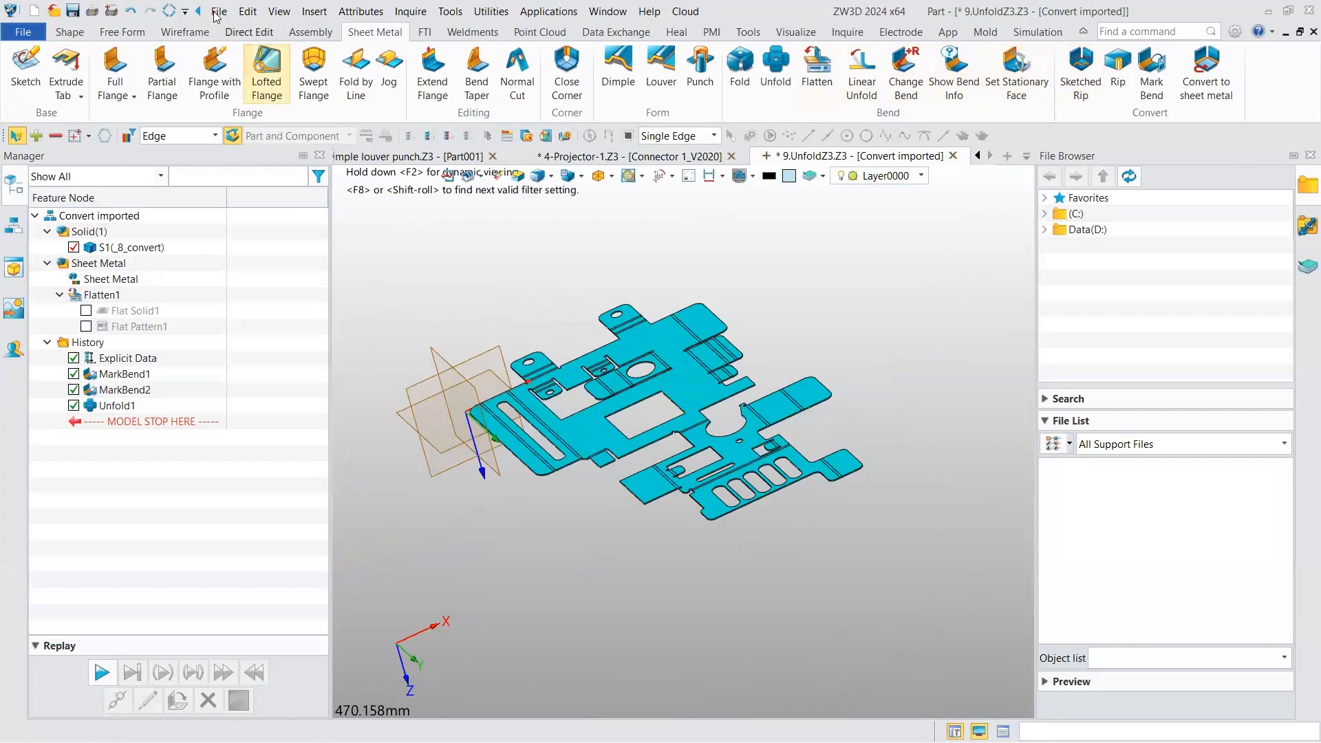
- Show the bend information for the bend of the small inner flange near the corner tab
{"action": "left_click", "coordinate": [954, 74]}
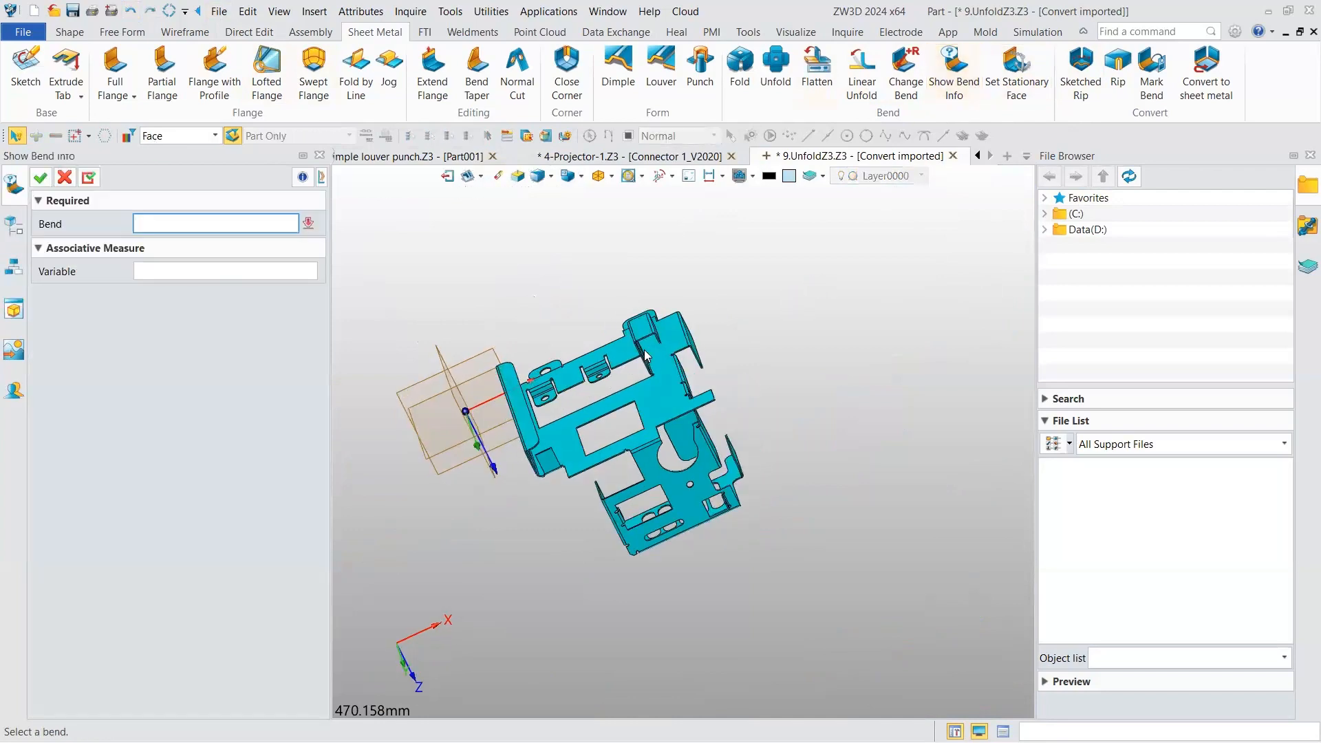
{"action": "scroll", "coordinate": [641, 419], "scroll_direction": "up", "scroll_amount": 5}
{"action": "scroll", "coordinate": [638, 411], "scroll_direction": "up", "scroll_amount": 2}
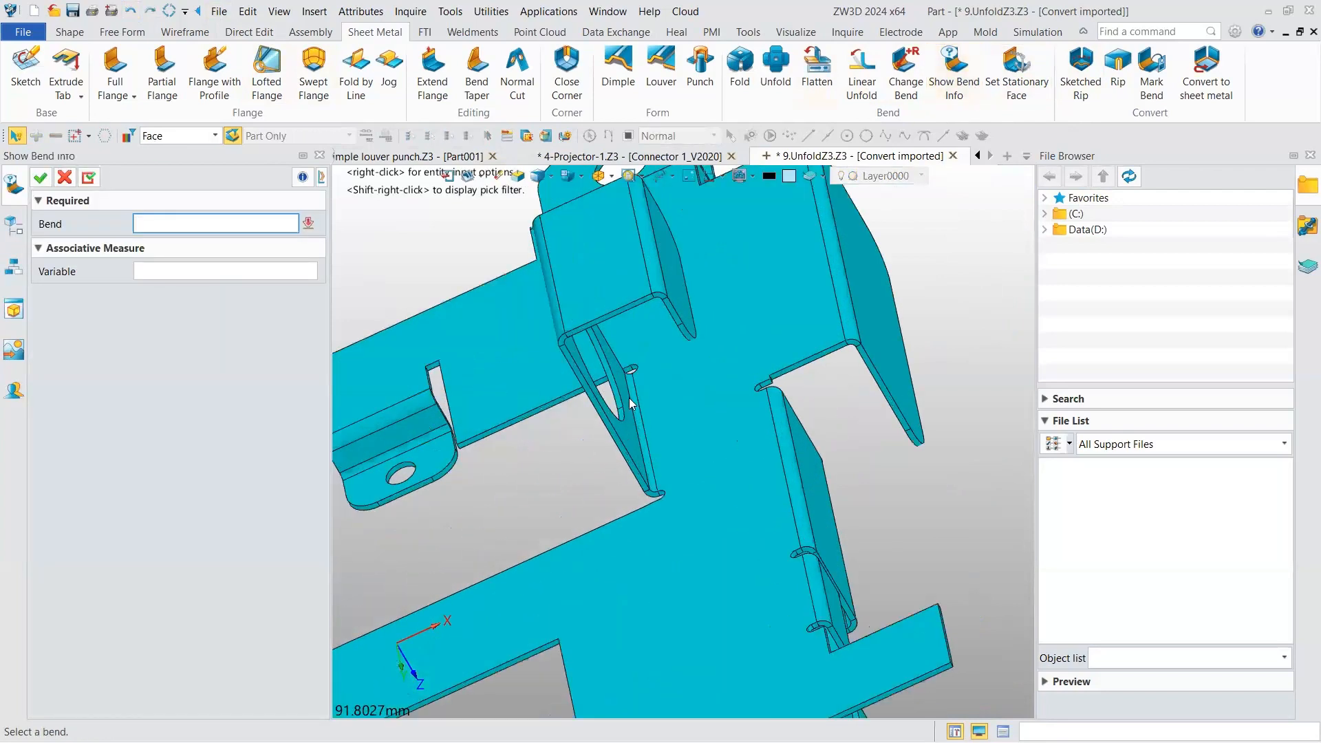
{"action": "left_click", "coordinate": [635, 409]}
{"action": "middle_click", "coordinate": [587, 246]}
{"action": "scroll", "coordinate": [434, 229], "scroll_direction": "down", "scroll_amount": 4}
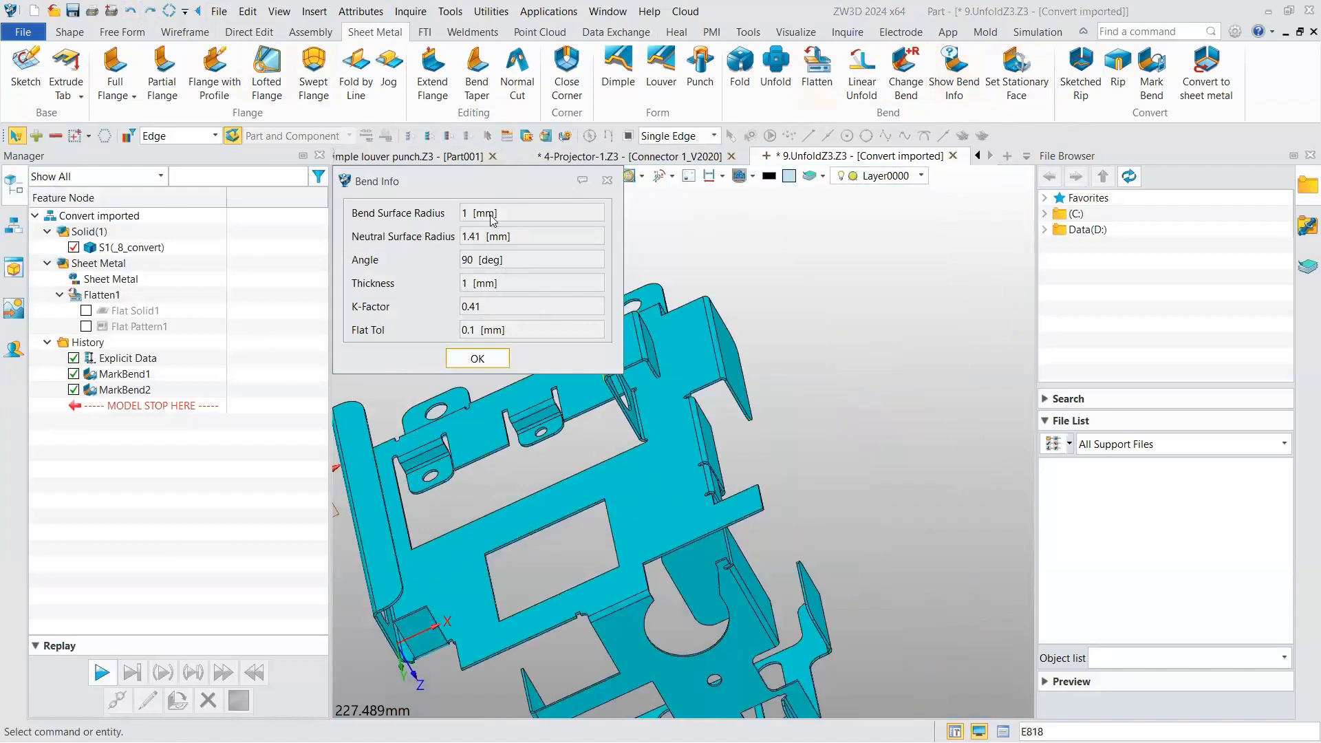
{"action": "left_click", "coordinate": [607, 181]}
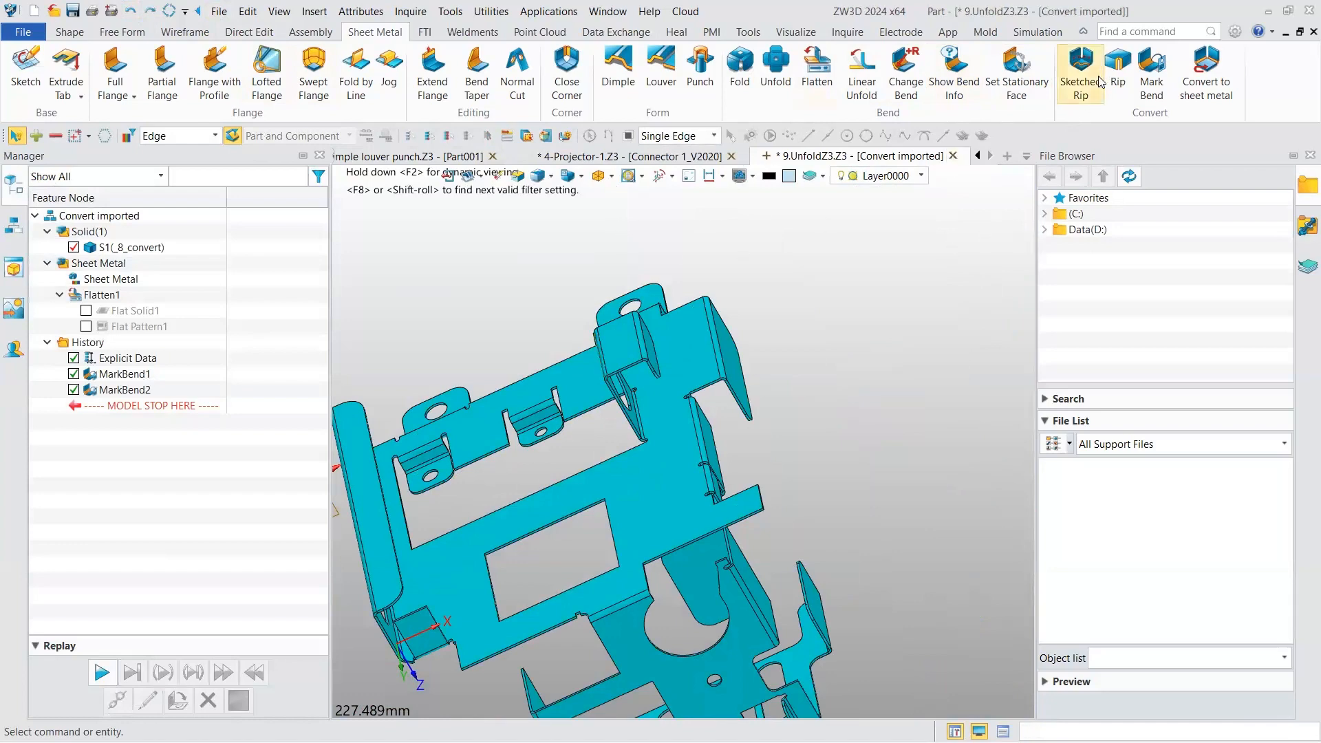
- Switch to 4-Projector-1.Z3 and undo repeatedly until the Feet_V2020 part is active
{"action": "scroll", "coordinate": [678, 393], "scroll_direction": "down", "scroll_amount": 4}
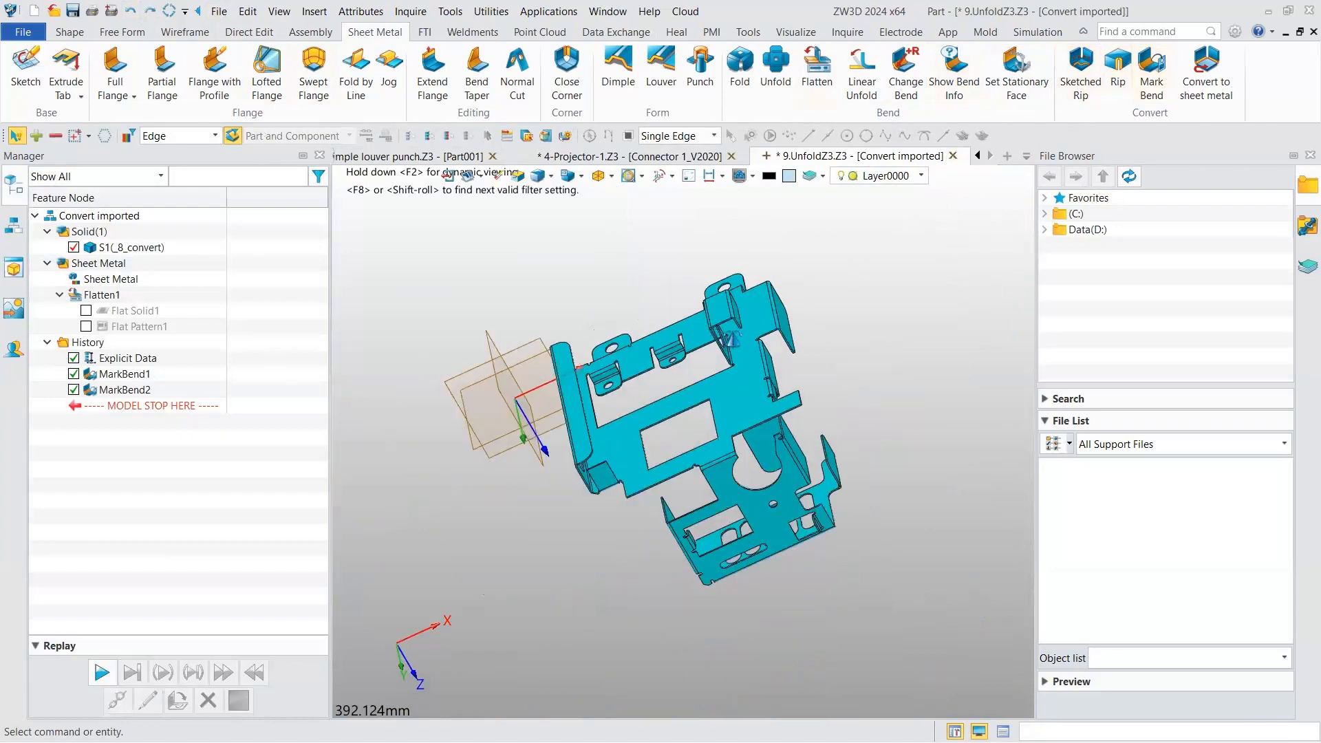
{"action": "right_click_drag", "start_coordinate": [578, 667], "coordinate": [578, 667]}
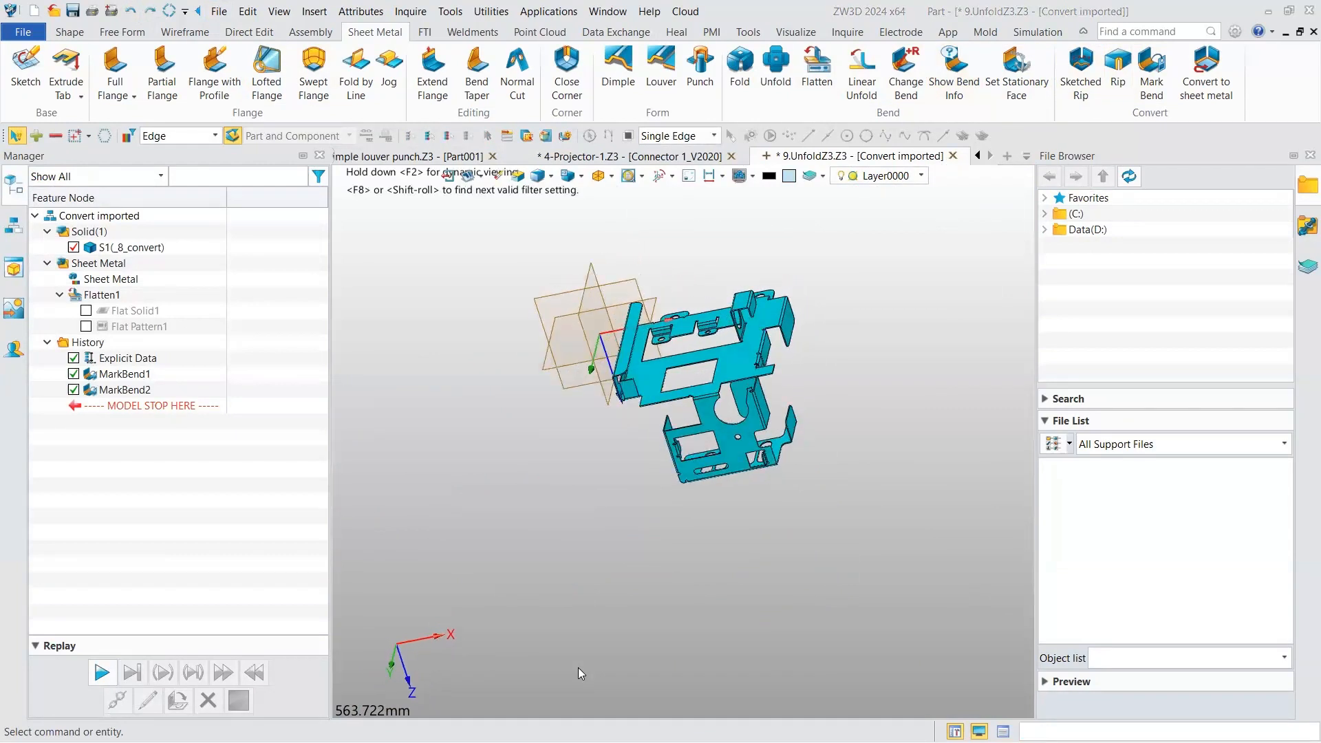
{"action": "left_click", "coordinate": [581, 158]}
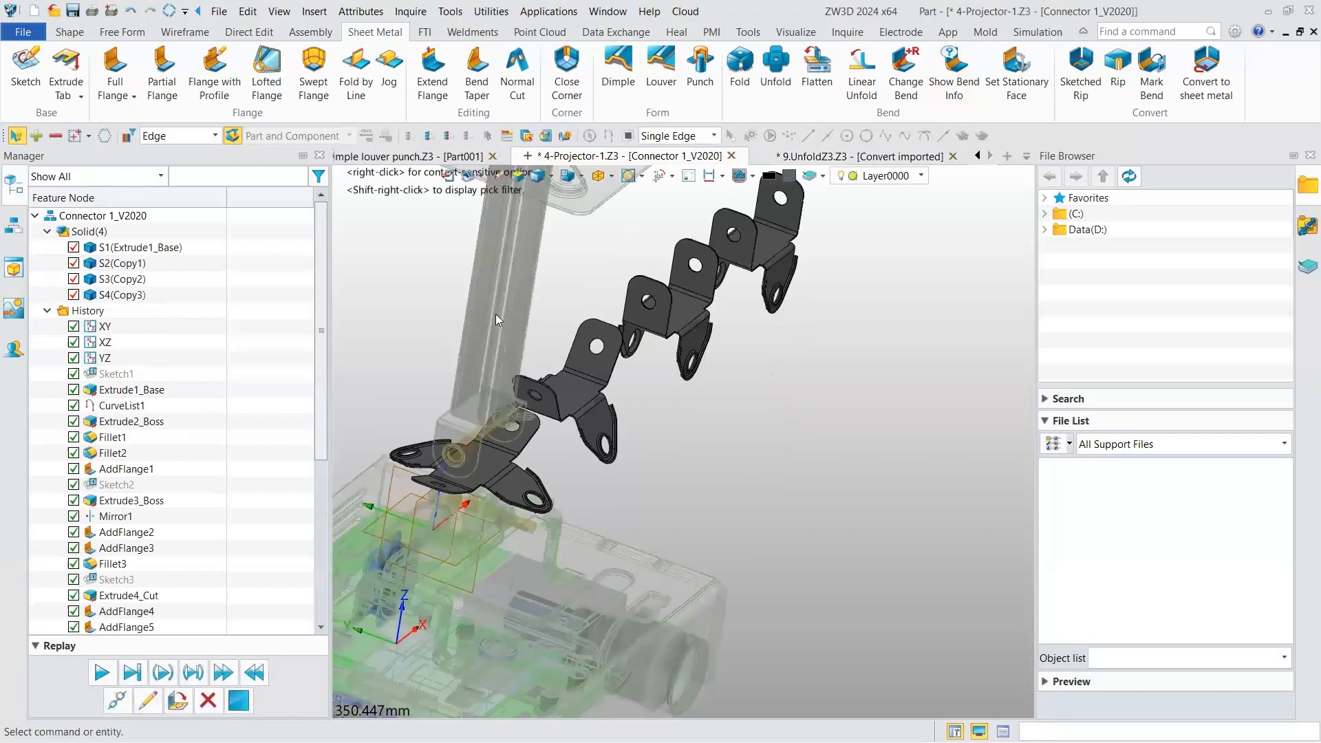
{"action": "left_click", "coordinate": [132, 13]}
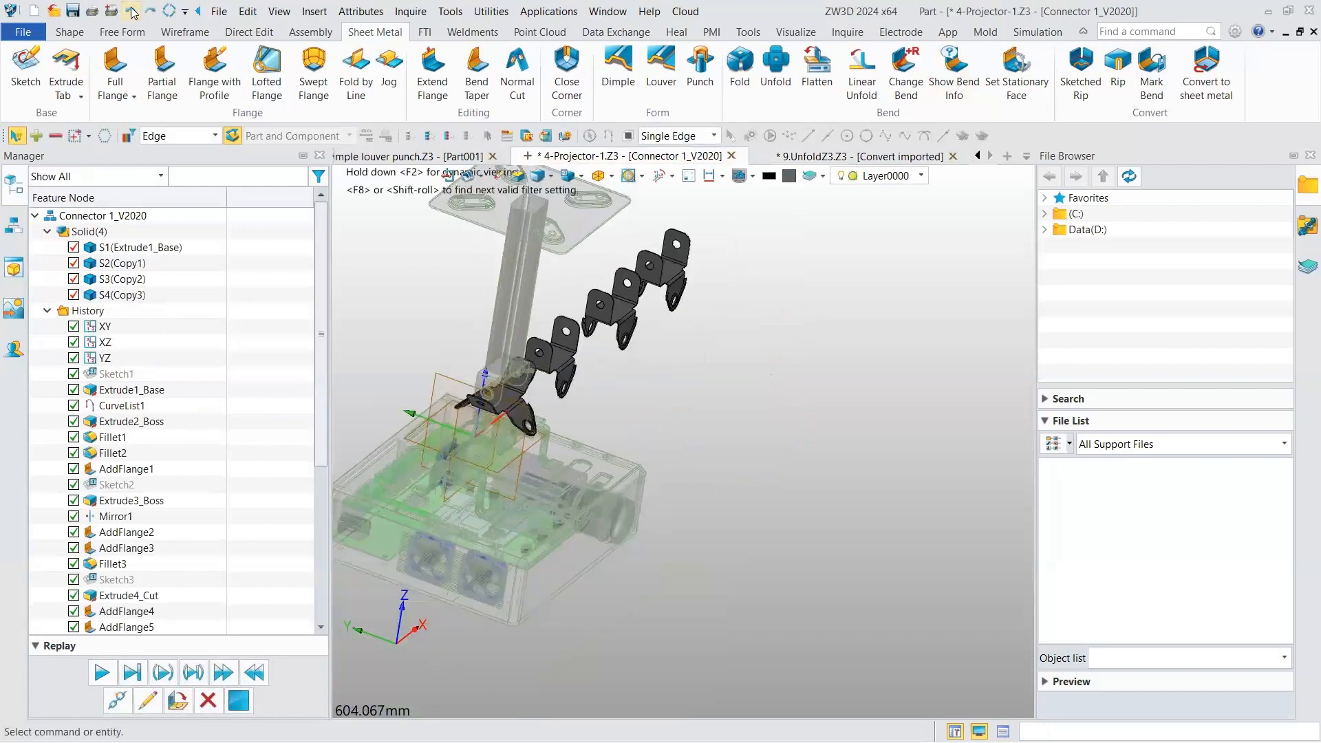
{"action": "left_click", "coordinate": [132, 12]}
{"action": "left_click", "coordinate": [132, 13]}
{"action": "left_click", "coordinate": [133, 12]}
{"action": "left_click", "coordinate": [132, 13]}
{"action": "left_click", "coordinate": [132, 12]}
{"action": "left_click", "coordinate": [132, 12]}
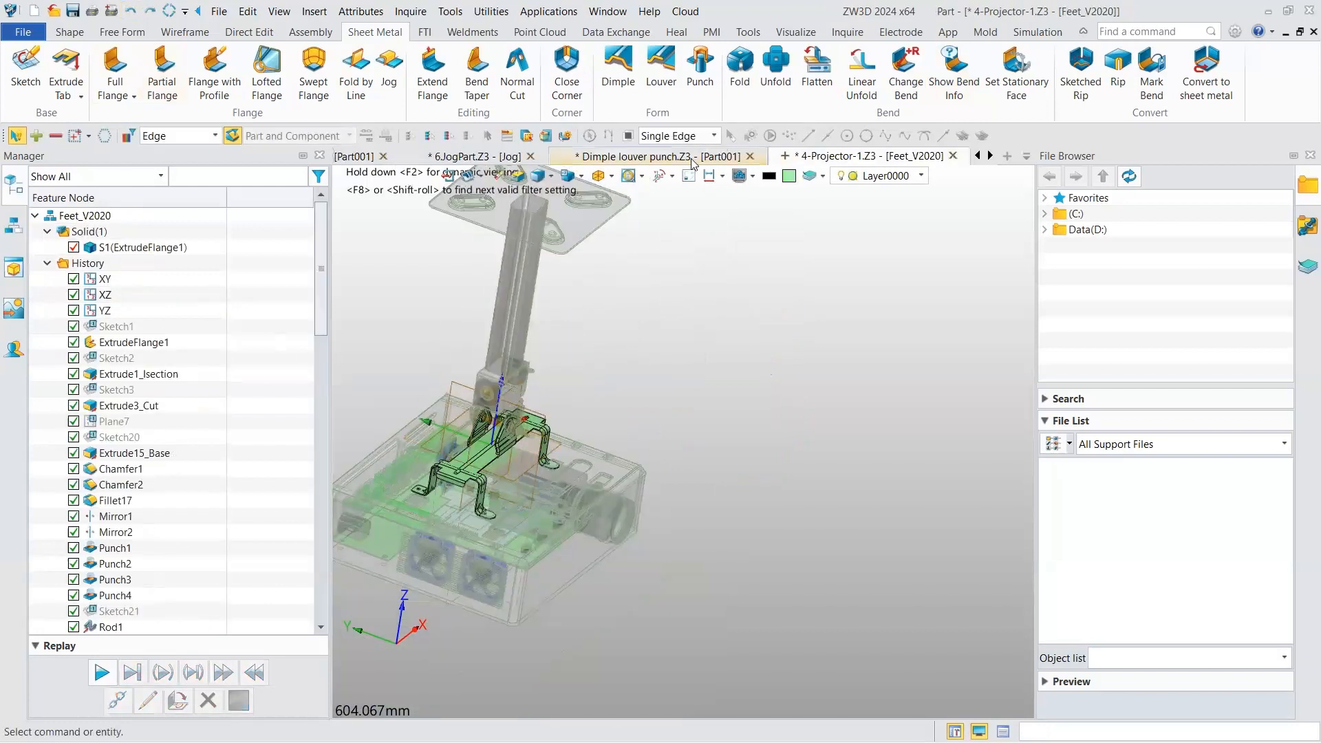
{"action": "right_click_drag", "start_coordinate": [584, 421], "coordinate": [668, 426]}
{"action": "scroll", "coordinate": [651, 423], "scroll_direction": "up", "scroll_amount": 7}
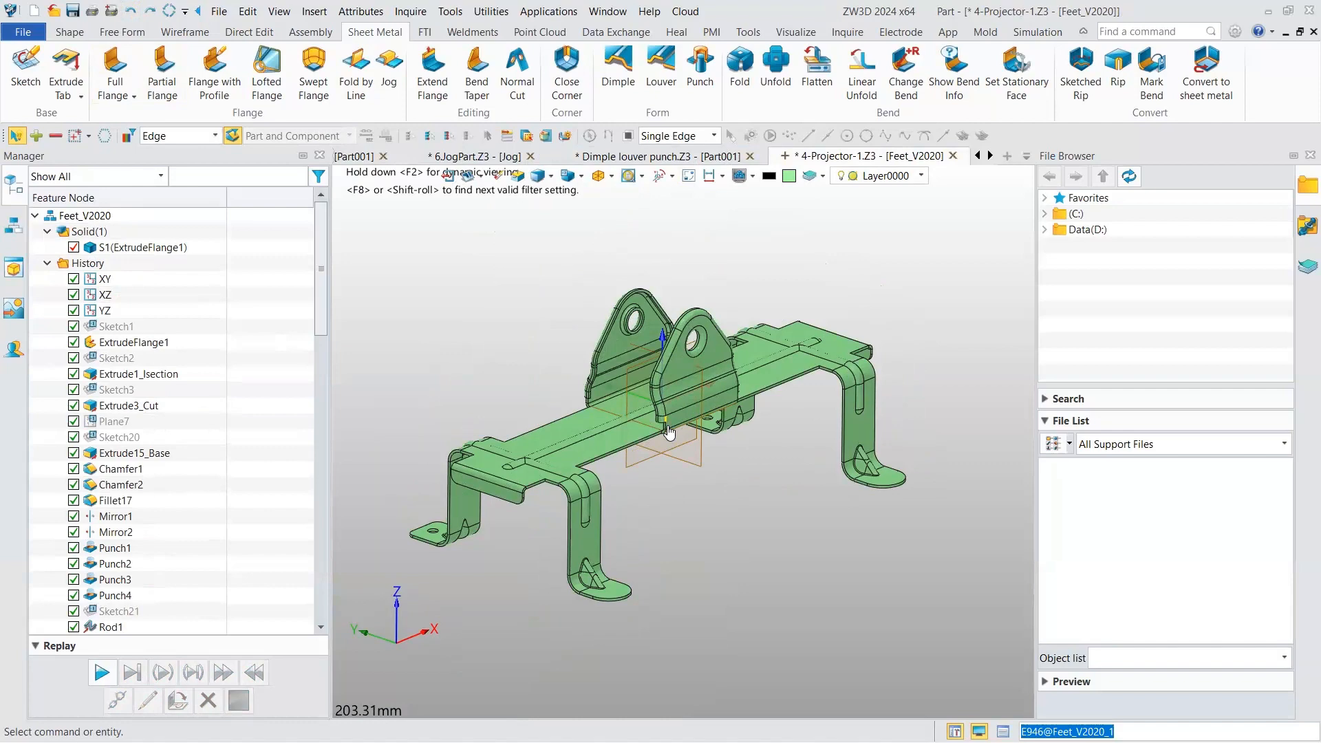
{"action": "scroll", "coordinate": [598, 420], "scroll_direction": "up", "scroll_amount": 2}
{"action": "scroll", "coordinate": [599, 419], "scroll_direction": "down", "scroll_amount": 2}
{"action": "right_click_drag", "start_coordinate": [629, 418], "coordinate": [980, 162]}
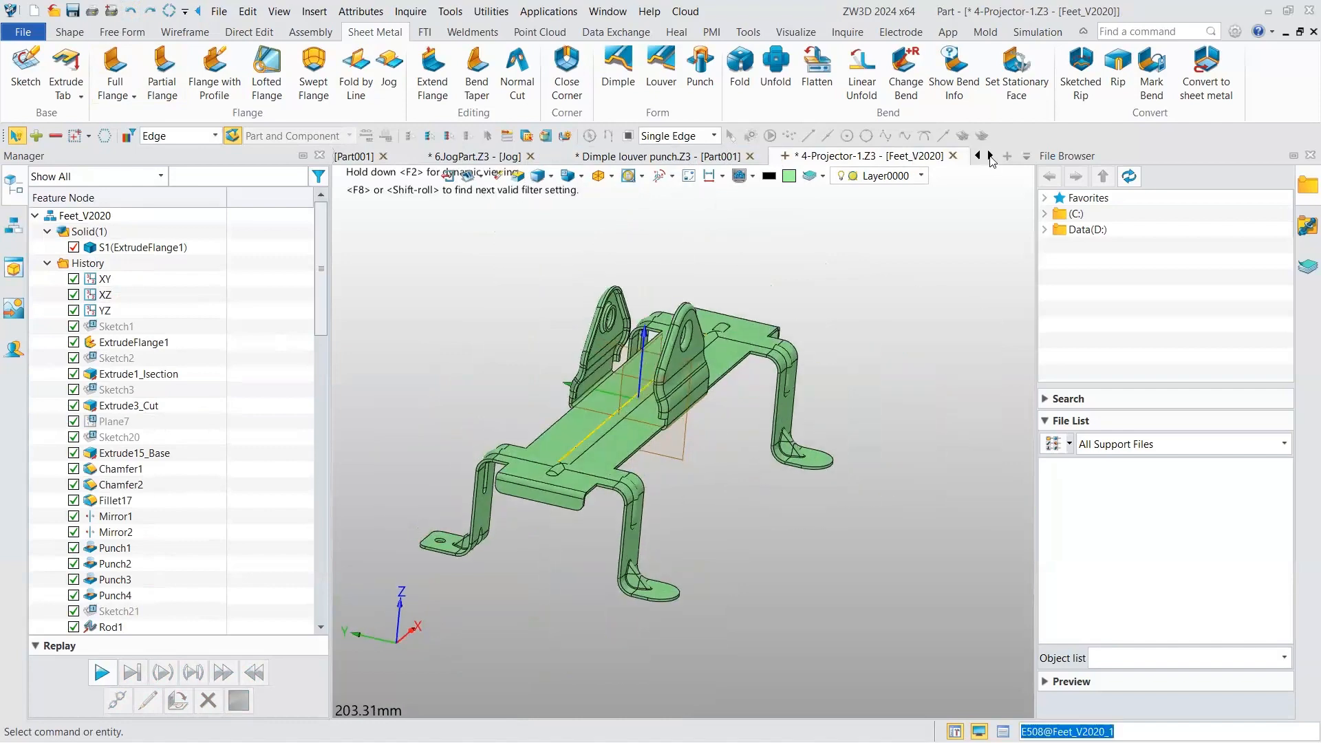
- Return to 9.UnfoldZ3.Z3 and examine the folded bracket's flanges and tabs from several sides
{"action": "left_click", "coordinate": [877, 162]}
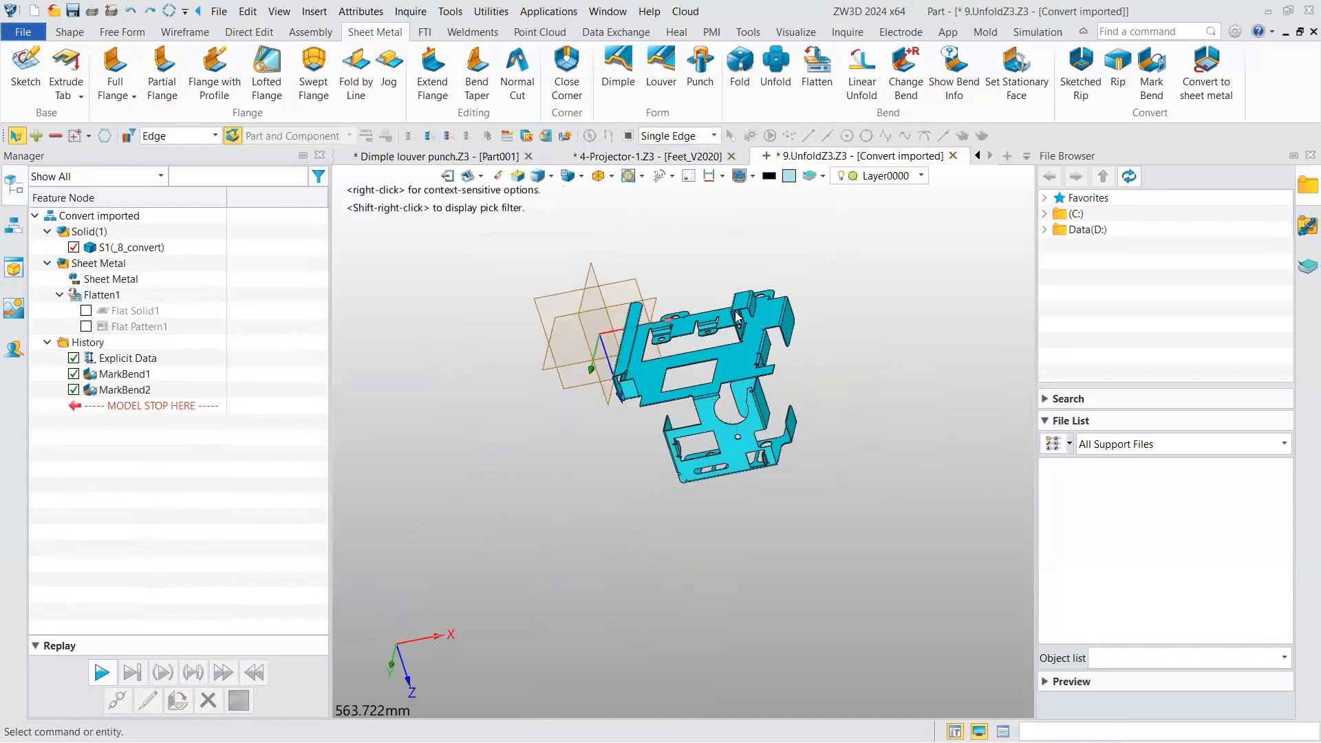
{"action": "scroll", "coordinate": [731, 314], "scroll_direction": "down", "scroll_amount": 2}
{"action": "right_click_drag", "start_coordinate": [738, 311], "coordinate": [737, 312]}
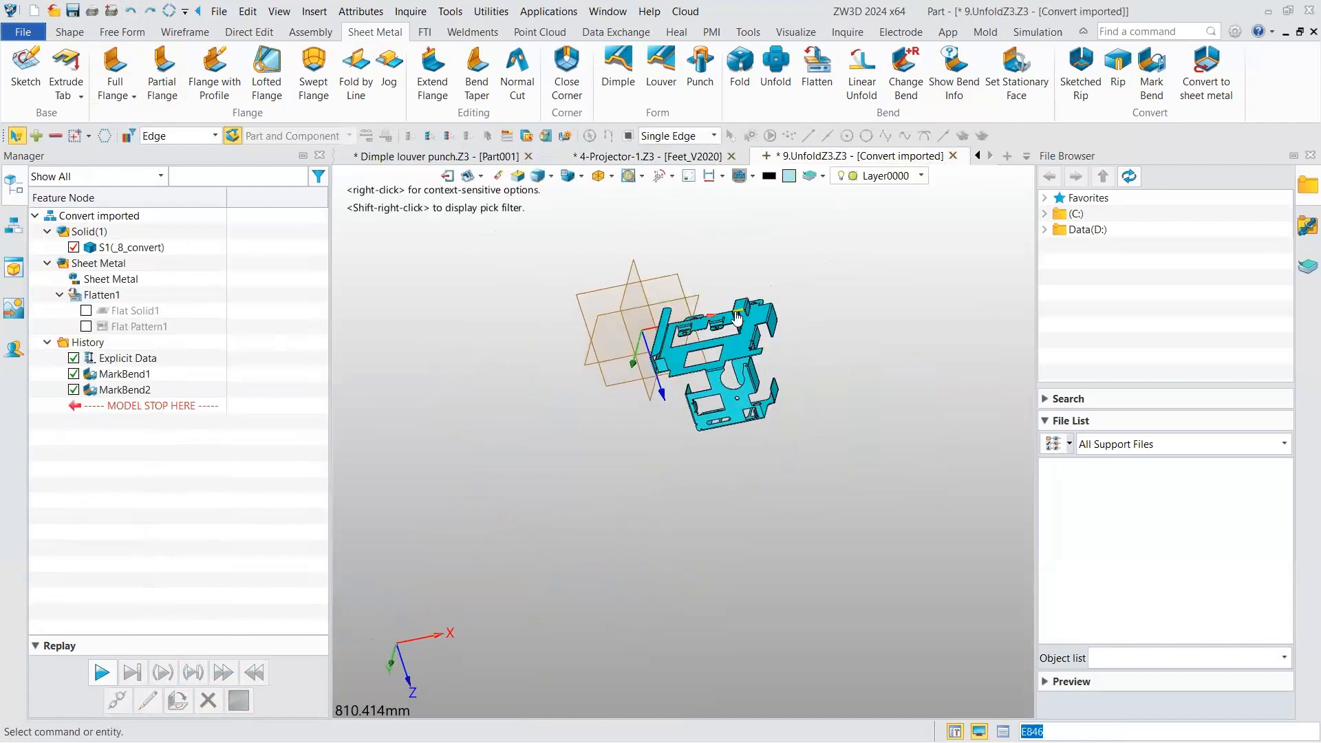
{"action": "scroll", "coordinate": [716, 348], "scroll_direction": "up", "scroll_amount": 6}
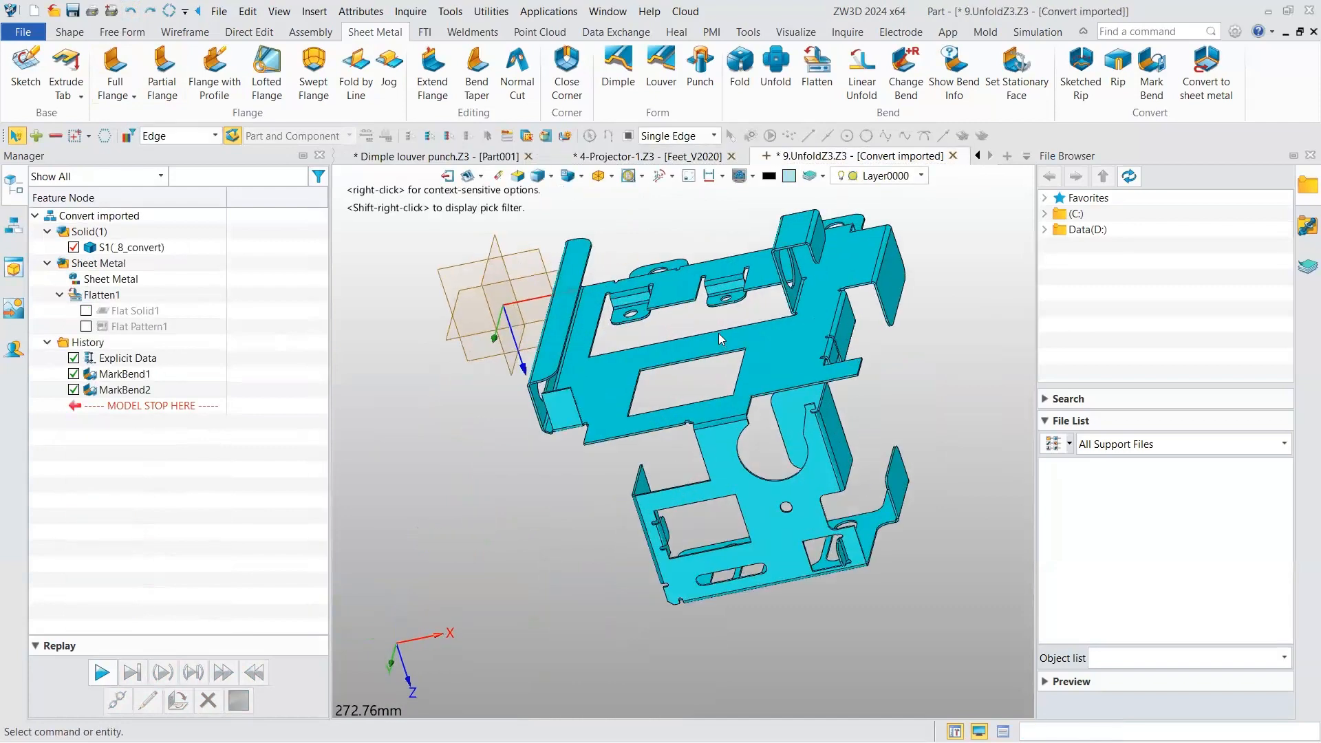
{"action": "mouse_move", "coordinate": [719, 338]}
{"action": "right_mouse_down"}
{"action": "mouse_move", "coordinate": [720, 312]}
{"action": "mouse_move", "coordinate": [720, 341]}
{"action": "right_mouse_up"}
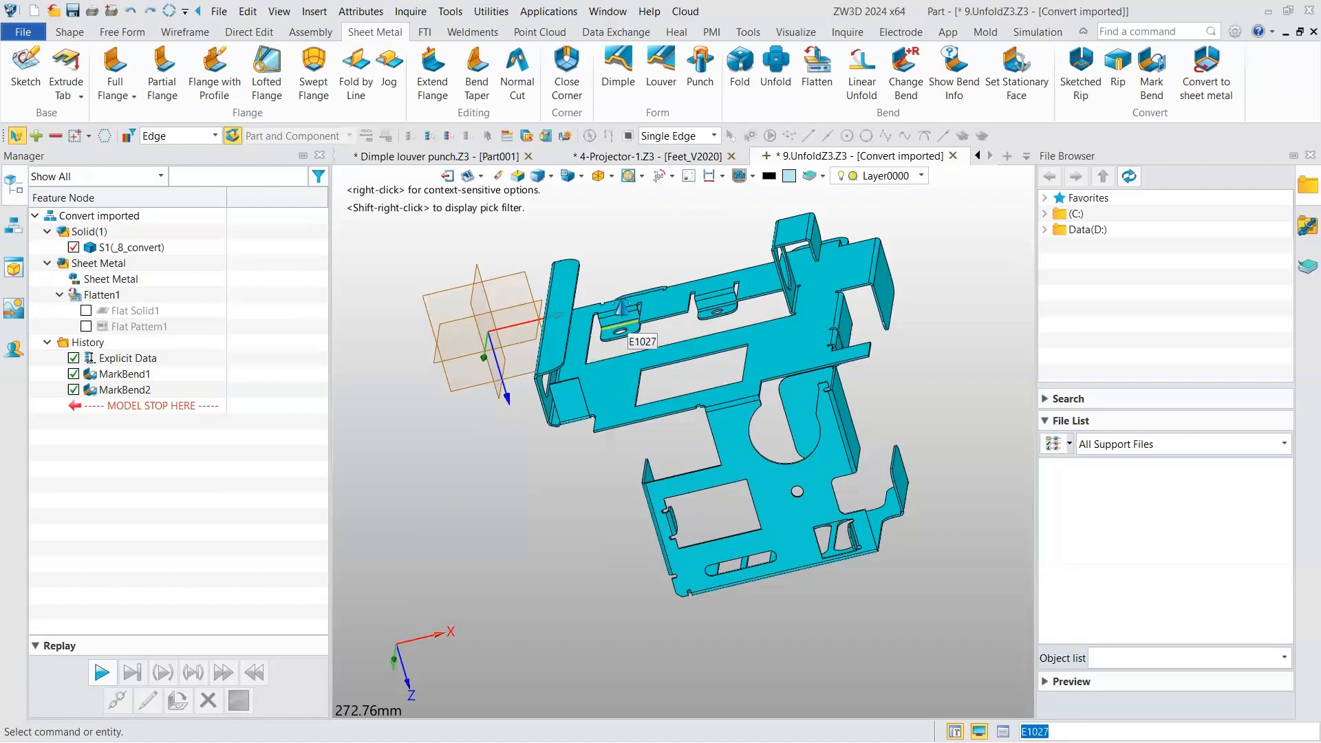
{"action": "scroll", "coordinate": [610, 323], "scroll_direction": "up", "scroll_amount": 2}
{"action": "scroll", "coordinate": [583, 336], "scroll_direction": "up", "scroll_amount": 1}
{"action": "right_click_drag", "start_coordinate": [616, 326], "coordinate": [499, 350]}
{"action": "right_click_drag", "start_coordinate": [938, 286], "coordinate": [1019, 247]}
{"action": "right_click_drag", "start_coordinate": [792, 410], "coordinate": [1231, 100]}
{"action": "right_click_drag", "start_coordinate": [1093, 121], "coordinate": [716, 282]}
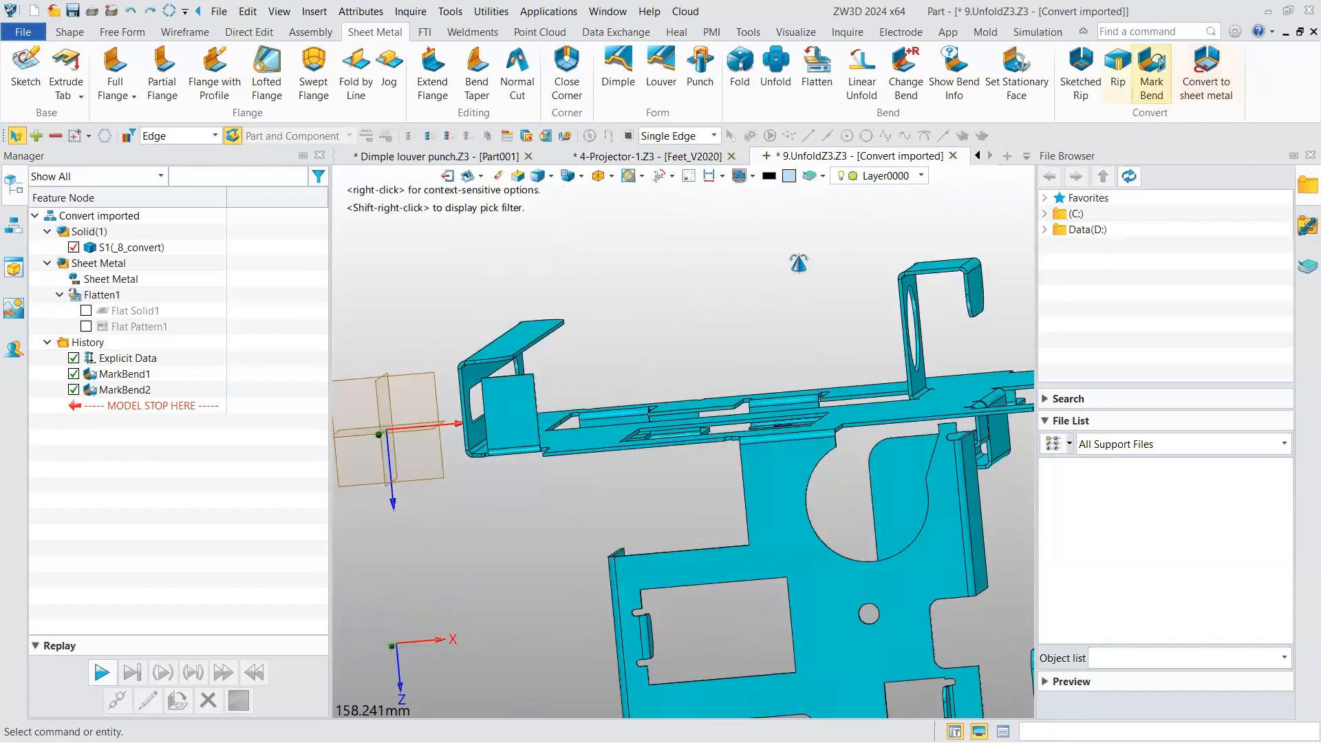
{"action": "scroll", "coordinate": [754, 313], "scroll_direction": "down", "scroll_amount": 5}
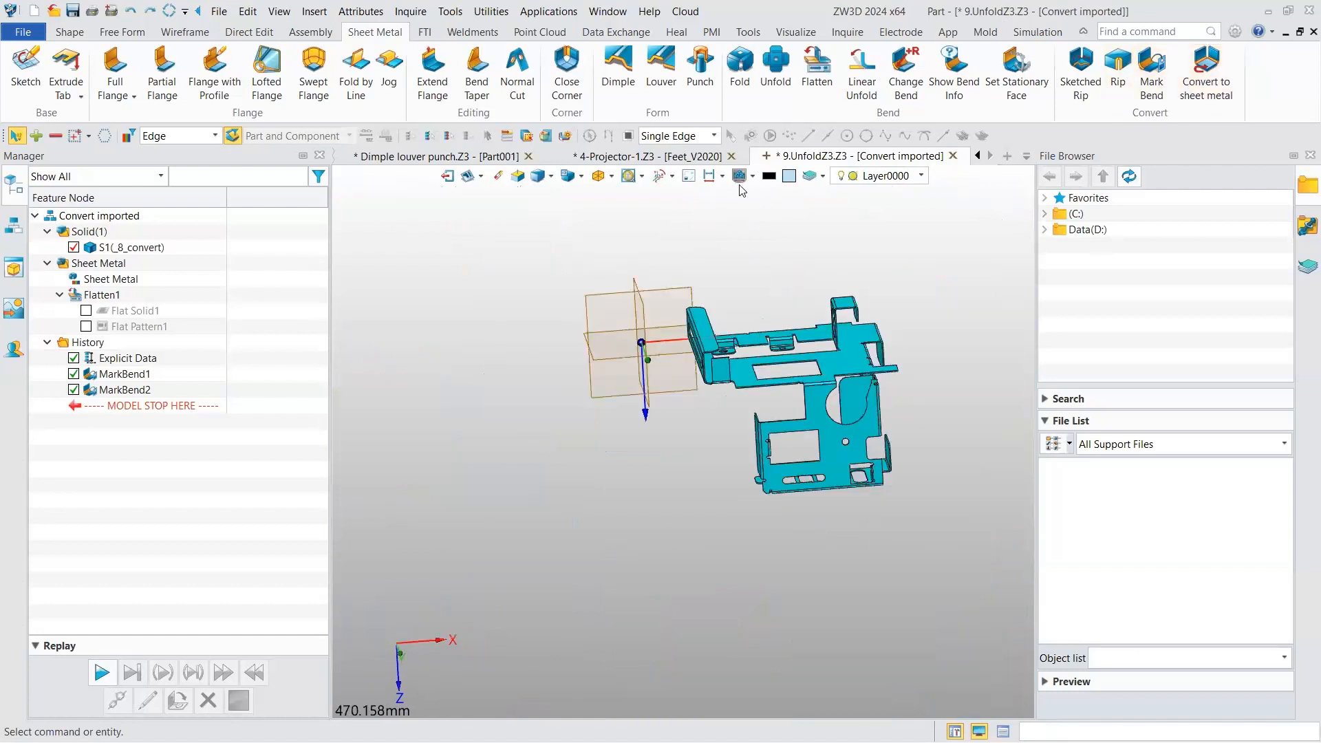
{"action": "right_click_drag", "start_coordinate": [724, 189], "coordinate": [955, 171]}
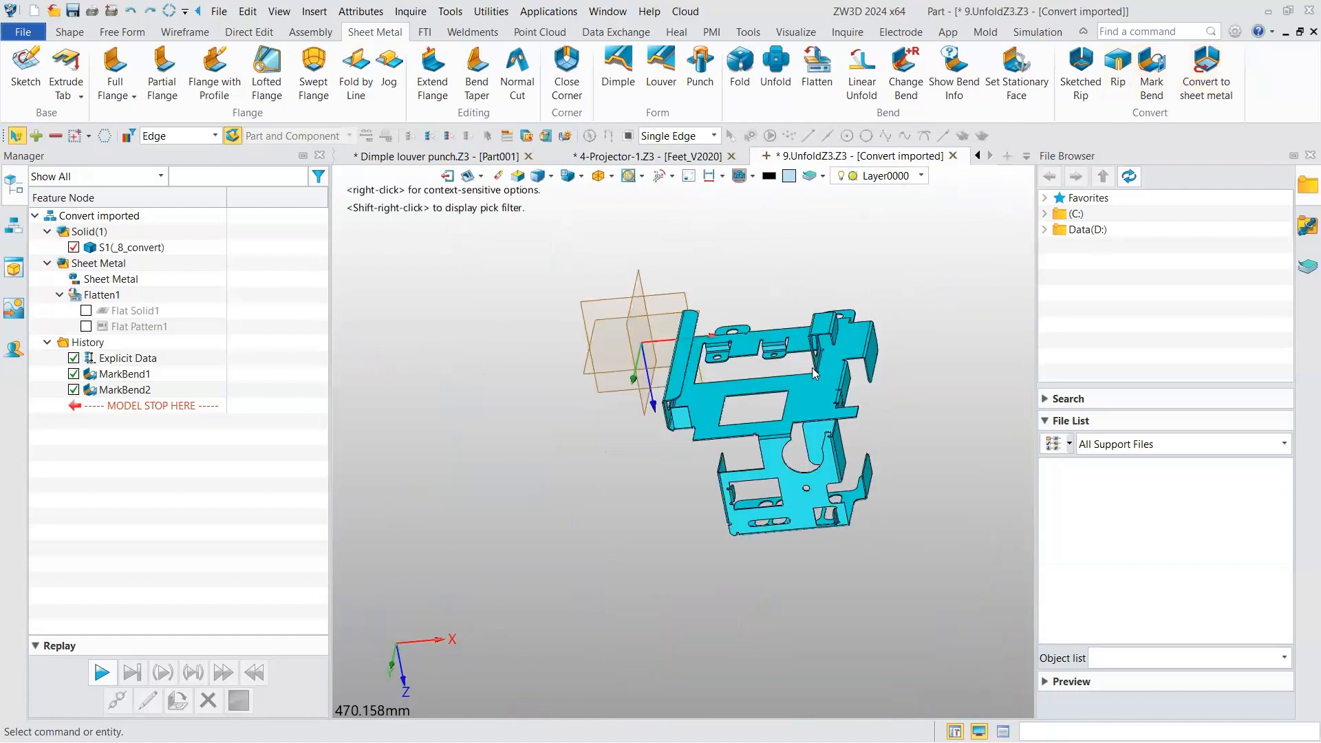
- Create a new default part file, Part003, and model a block about 109 × 56 × 46 mm centred on the origin
{"action": "key", "text": "ctrl+n"}
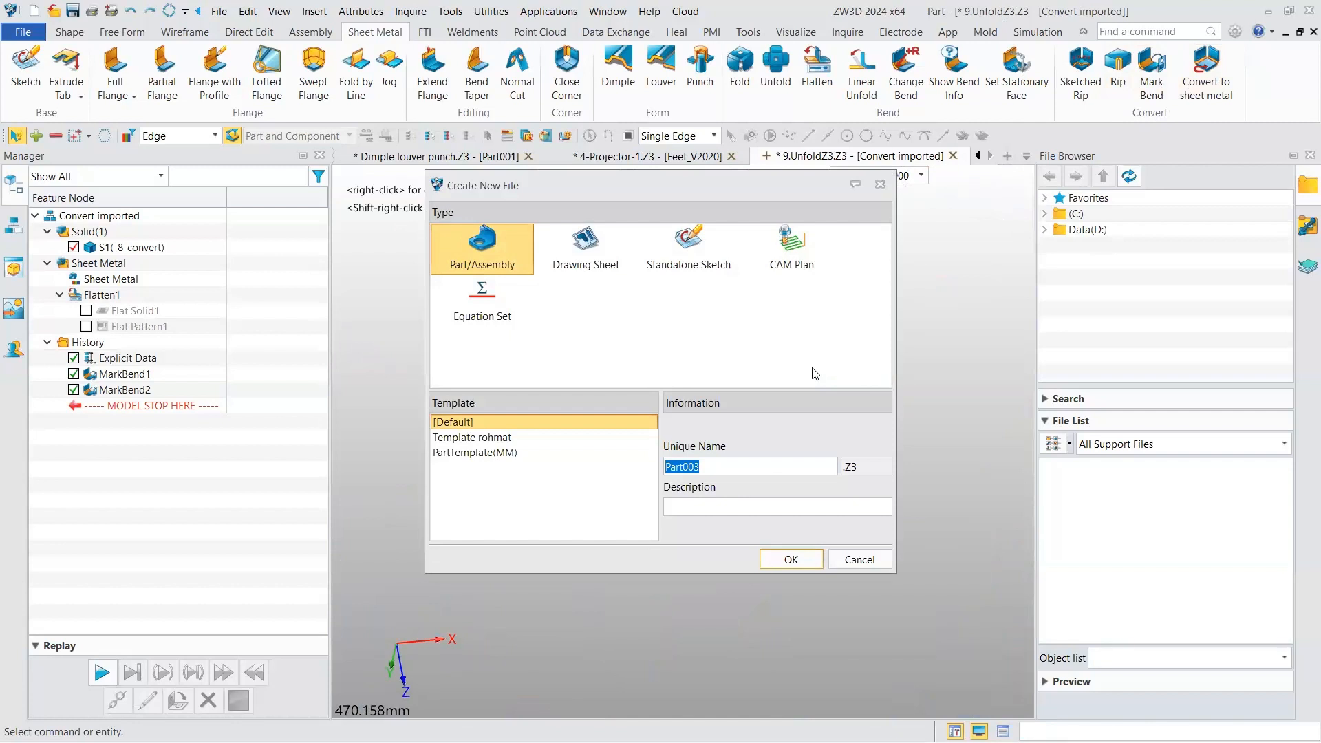
{"action": "left_click", "coordinate": [787, 561]}
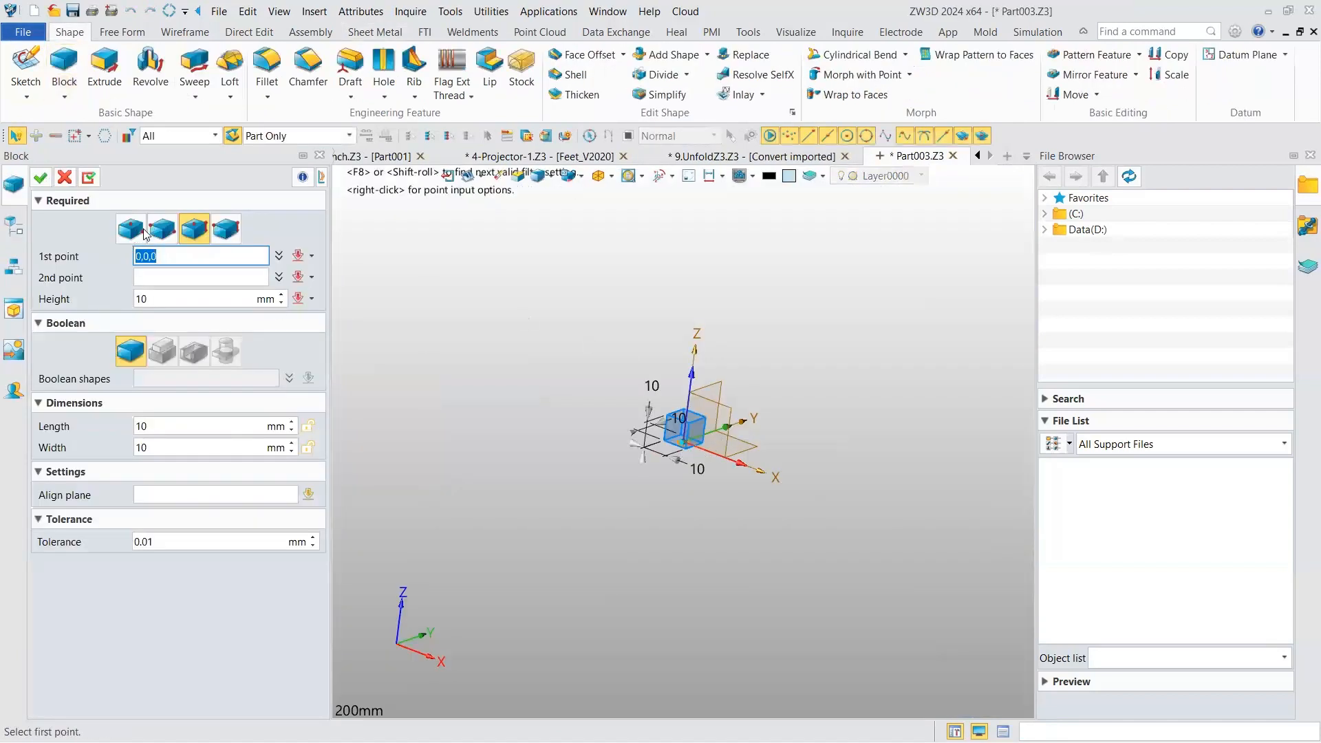
{"action": "left_click", "coordinate": [138, 234]}
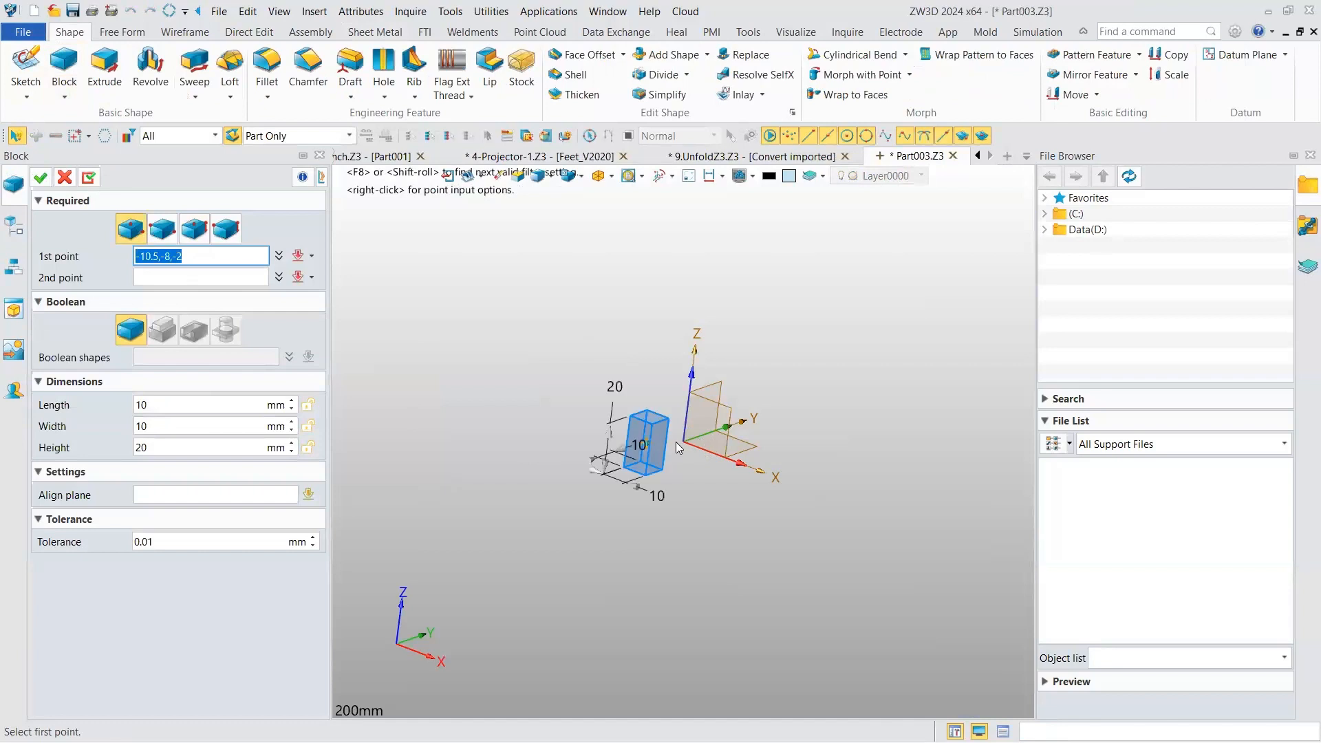
{"action": "middle_click", "coordinate": [544, 361]}
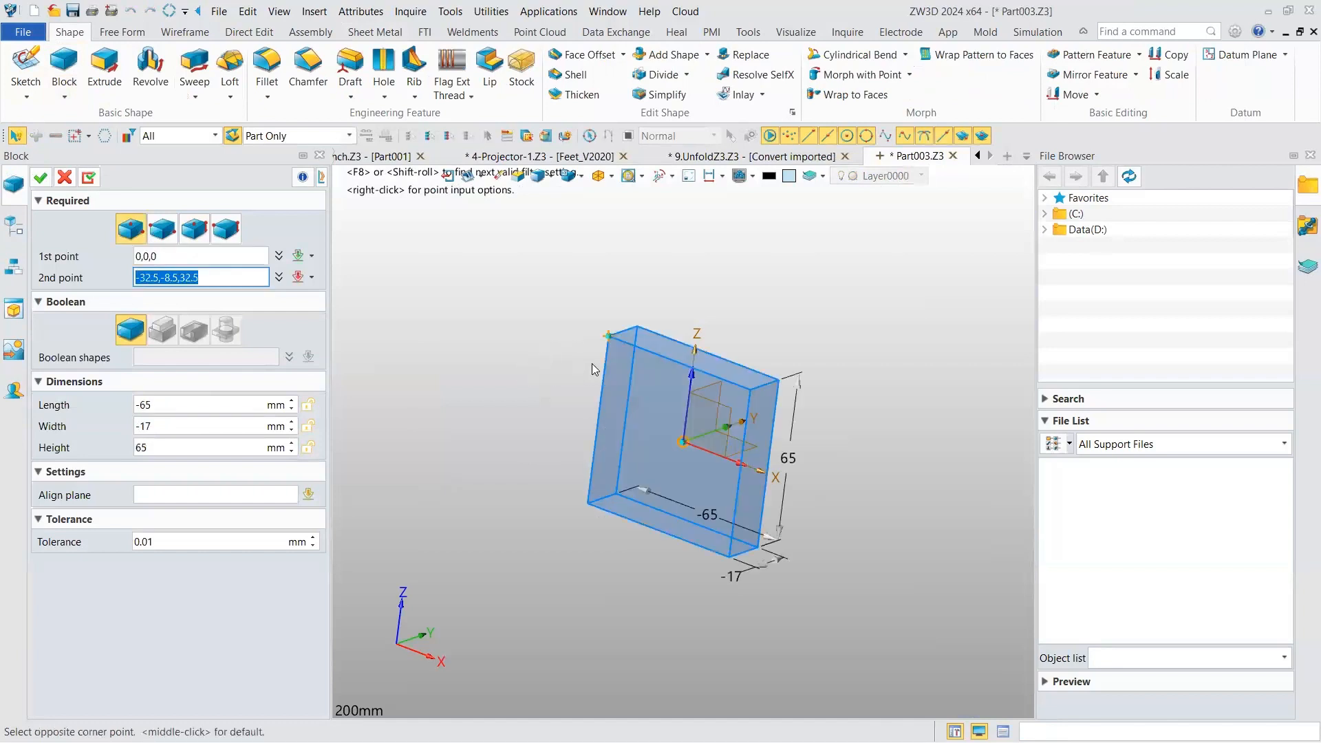
{"action": "left_click", "coordinate": [525, 354]}
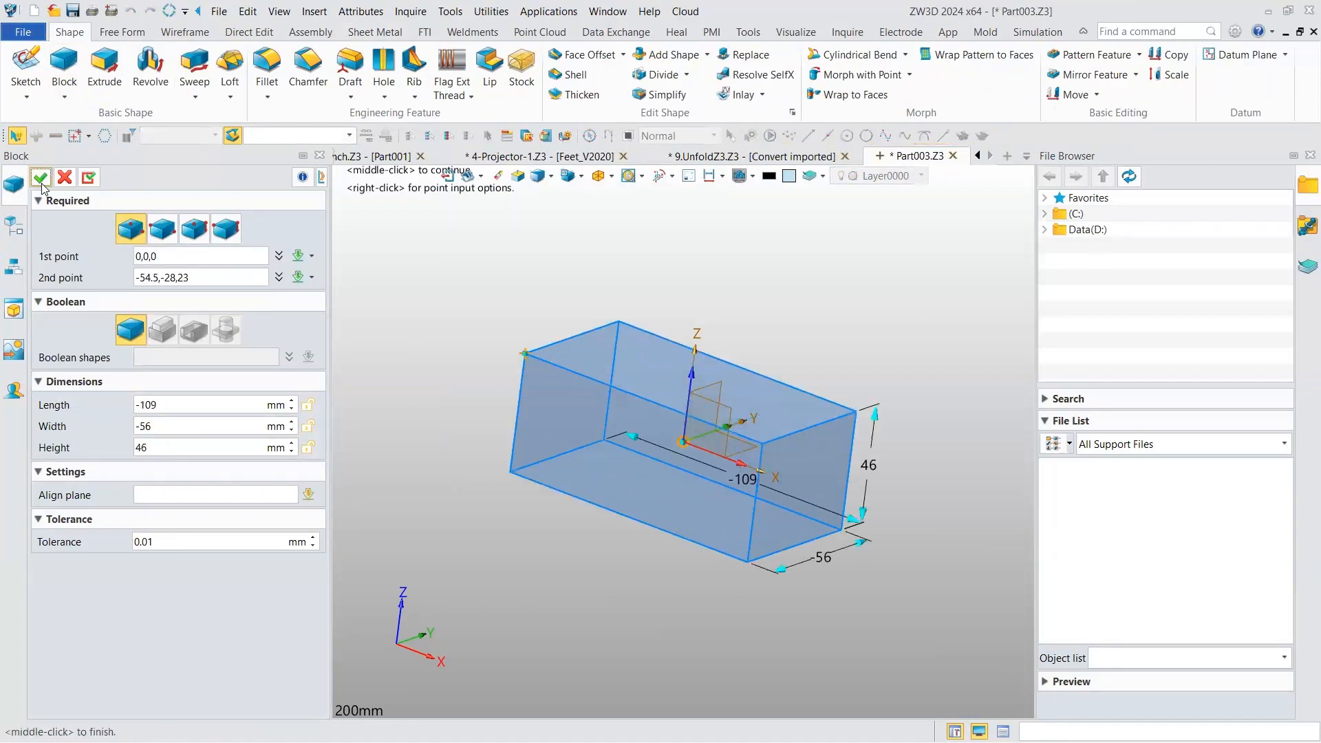
{"action": "middle_click", "coordinate": [544, 345]}
- Fillet the four bottom edges of the block with a 5 mm radius
{"action": "mouse_move", "coordinate": [688, 348]}
{"action": "right_mouse_down"}
{"action": "mouse_move", "coordinate": [683, 446]}
{"action": "mouse_move", "coordinate": [684, 406]}
{"action": "right_mouse_up"}
{"action": "scroll", "coordinate": [684, 406], "scroll_direction": "down", "scroll_amount": 1}
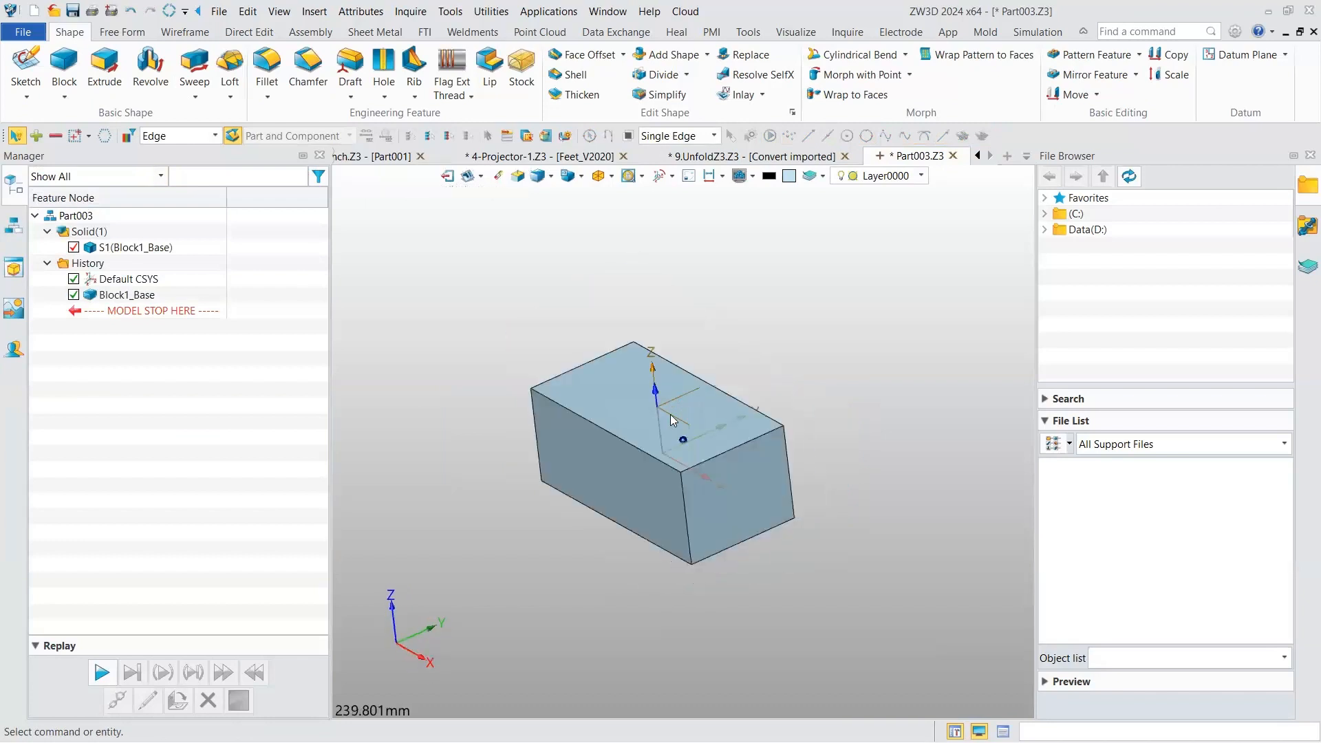
{"action": "scroll", "coordinate": [670, 415], "scroll_direction": "up", "scroll_amount": 2}
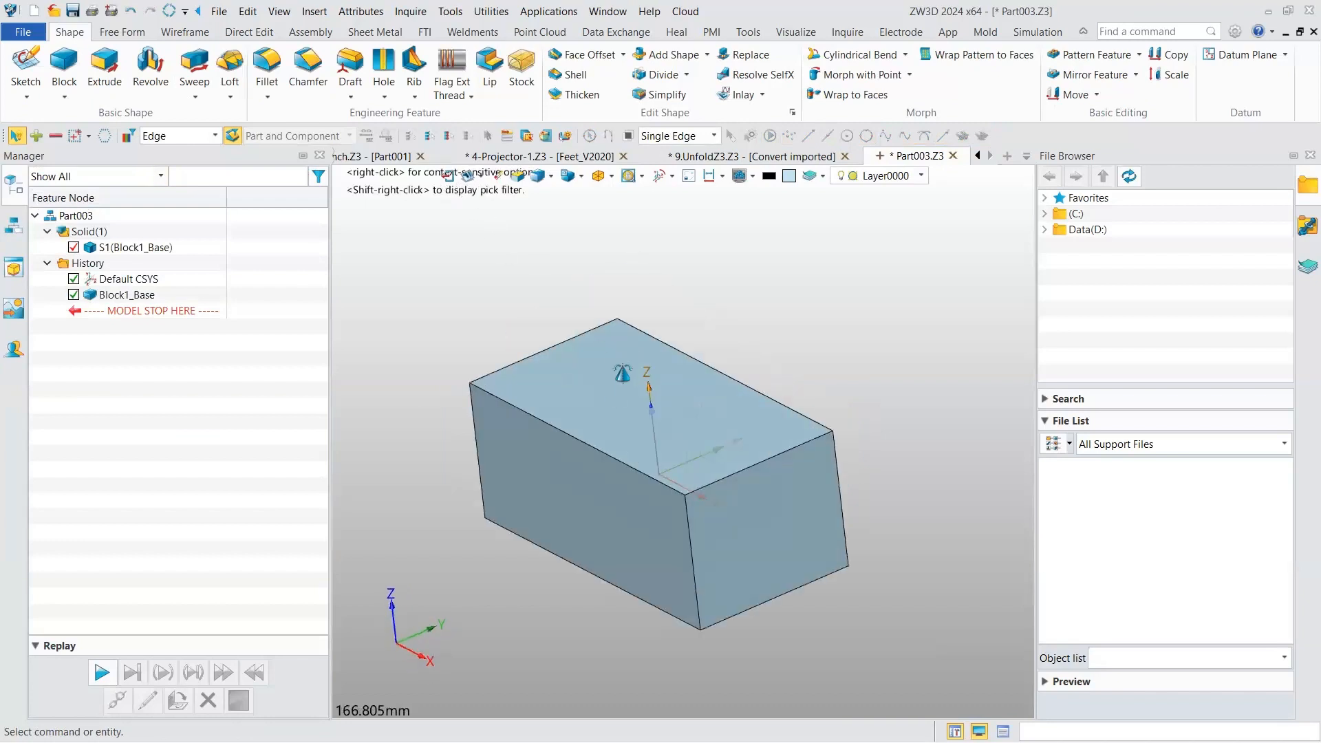
{"action": "right_click_drag", "start_coordinate": [622, 372], "coordinate": [624, 334]}
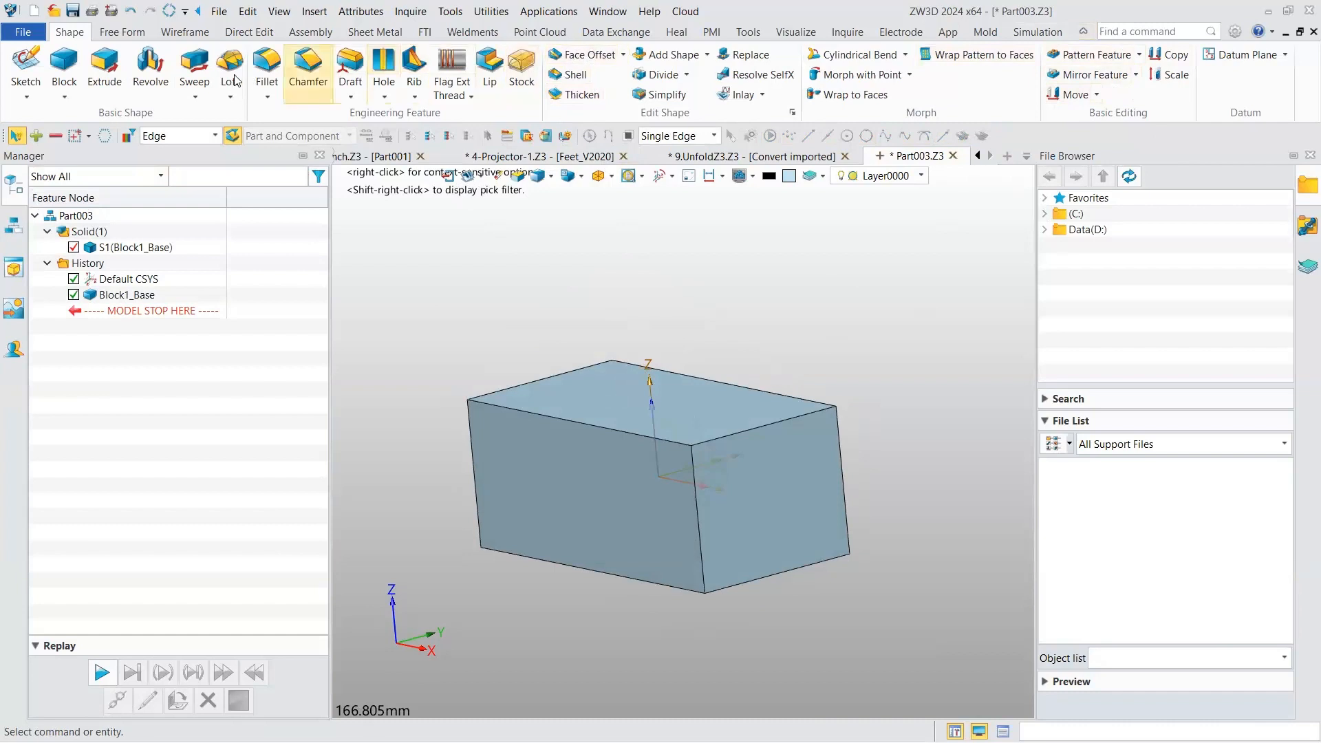
{"action": "left_click", "coordinate": [267, 69]}
{"action": "scroll", "coordinate": [571, 444], "scroll_direction": "up", "scroll_amount": 5}
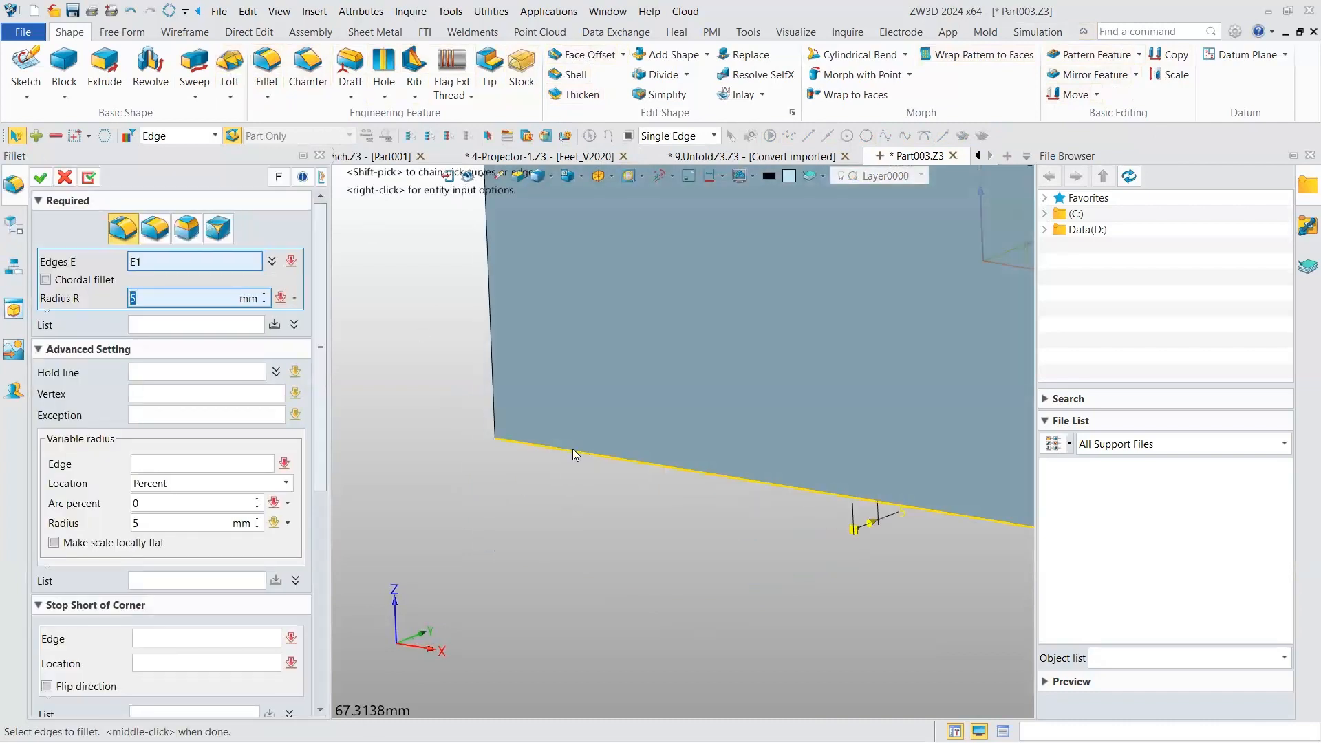
{"action": "scroll", "coordinate": [573, 450], "scroll_direction": "down", "scroll_amount": 2}
{"action": "left_click", "coordinate": [576, 448]}
{"action": "scroll", "coordinate": [742, 472], "scroll_direction": "down", "scroll_amount": 4}
{"action": "left_click", "coordinate": [819, 473]}
{"action": "scroll", "coordinate": [819, 473], "scroll_direction": "down", "scroll_amount": 3}
{"action": "right_click_drag", "start_coordinate": [898, 474], "coordinate": [843, 470]}
{"action": "left_click", "coordinate": [882, 448]}
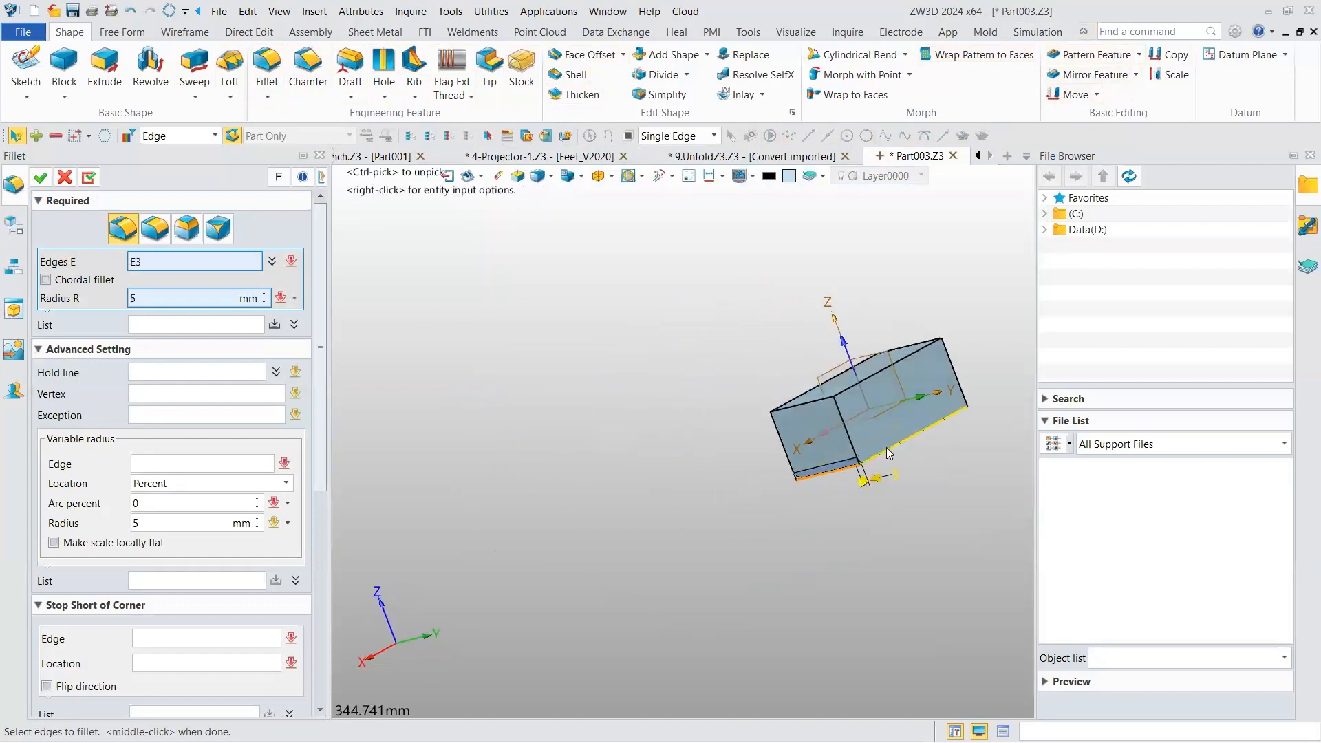
{"action": "scroll", "coordinate": [883, 450], "scroll_direction": "down", "scroll_amount": 1}
{"action": "middle_click_drag", "start_coordinate": [882, 450], "coordinate": [747, 478]}
{"action": "right_click_drag", "start_coordinate": [764, 447], "coordinate": [671, 475]}
{"action": "scroll", "coordinate": [805, 431], "scroll_direction": "up", "scroll_amount": 6}
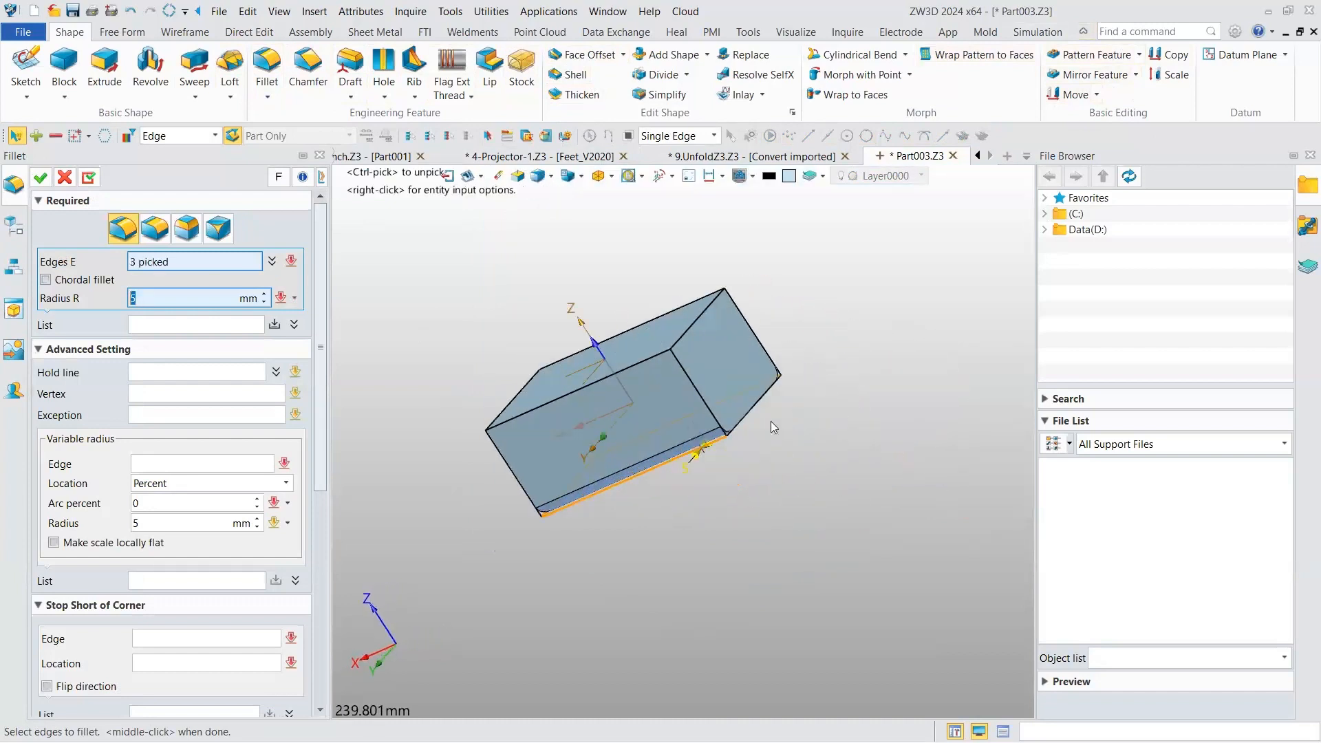
{"action": "left_click", "coordinate": [726, 382]}
{"action": "scroll", "coordinate": [716, 384], "scroll_direction": "down", "scroll_amount": 2}
{"action": "scroll", "coordinate": [716, 384], "scroll_direction": "down", "scroll_amount": 1}
{"action": "right_click_drag", "start_coordinate": [716, 384], "coordinate": [788, 450]}
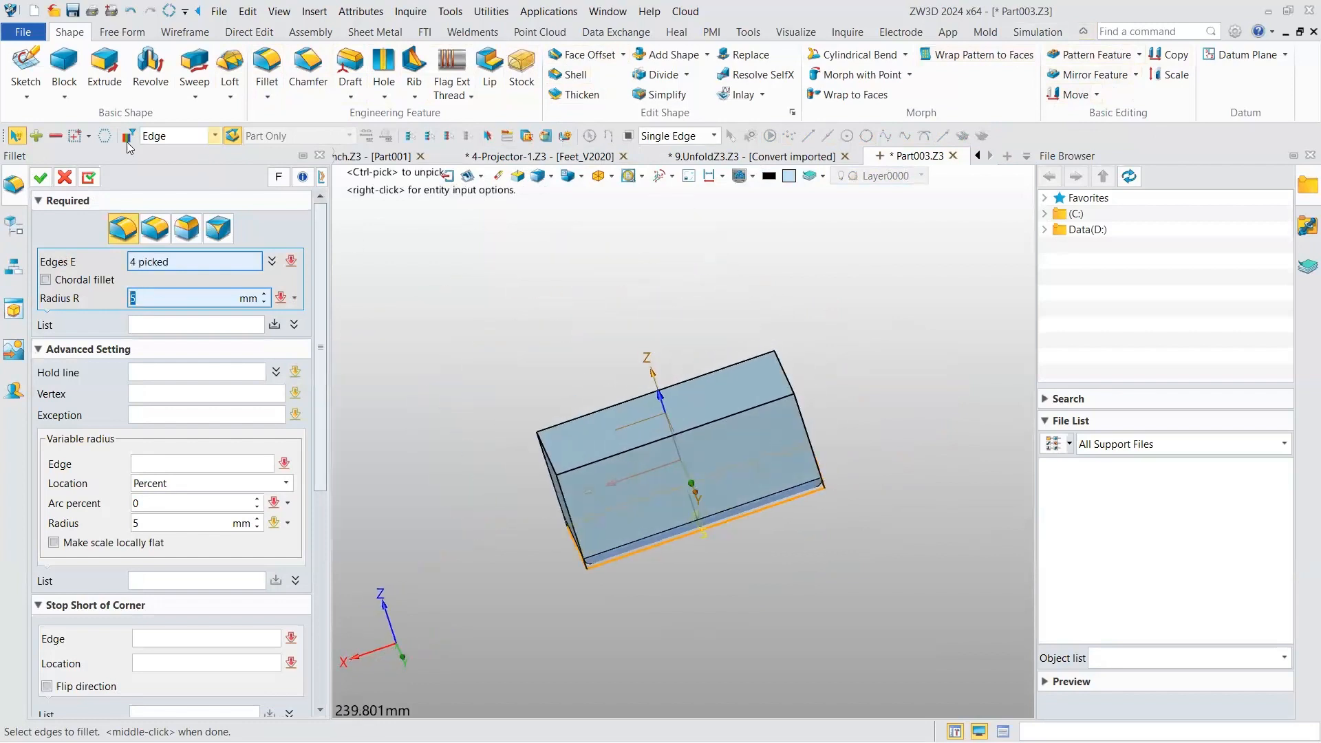
{"action": "left_click", "coordinate": [39, 179]}
- Shell the filleted block with a thickness of -0.5 mm, leaving its top face open
{"action": "right_click_drag", "start_coordinate": [548, 397], "coordinate": [721, 475]}
{"action": "scroll", "coordinate": [667, 474], "scroll_direction": "up", "scroll_amount": 2}
{"action": "scroll", "coordinate": [647, 411], "scroll_direction": "down", "scroll_amount": 3}
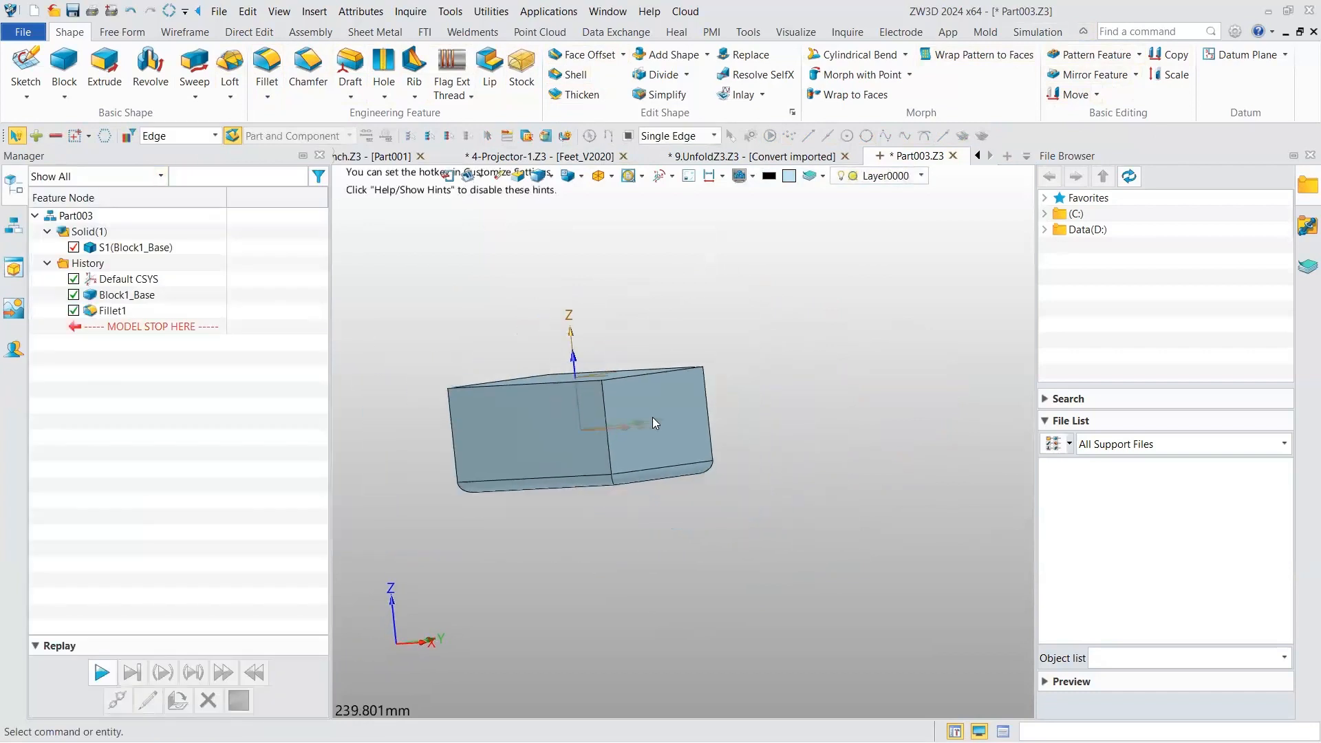
{"action": "right_click_drag", "start_coordinate": [647, 410], "coordinate": [657, 452]}
{"action": "left_click", "coordinate": [576, 74]}
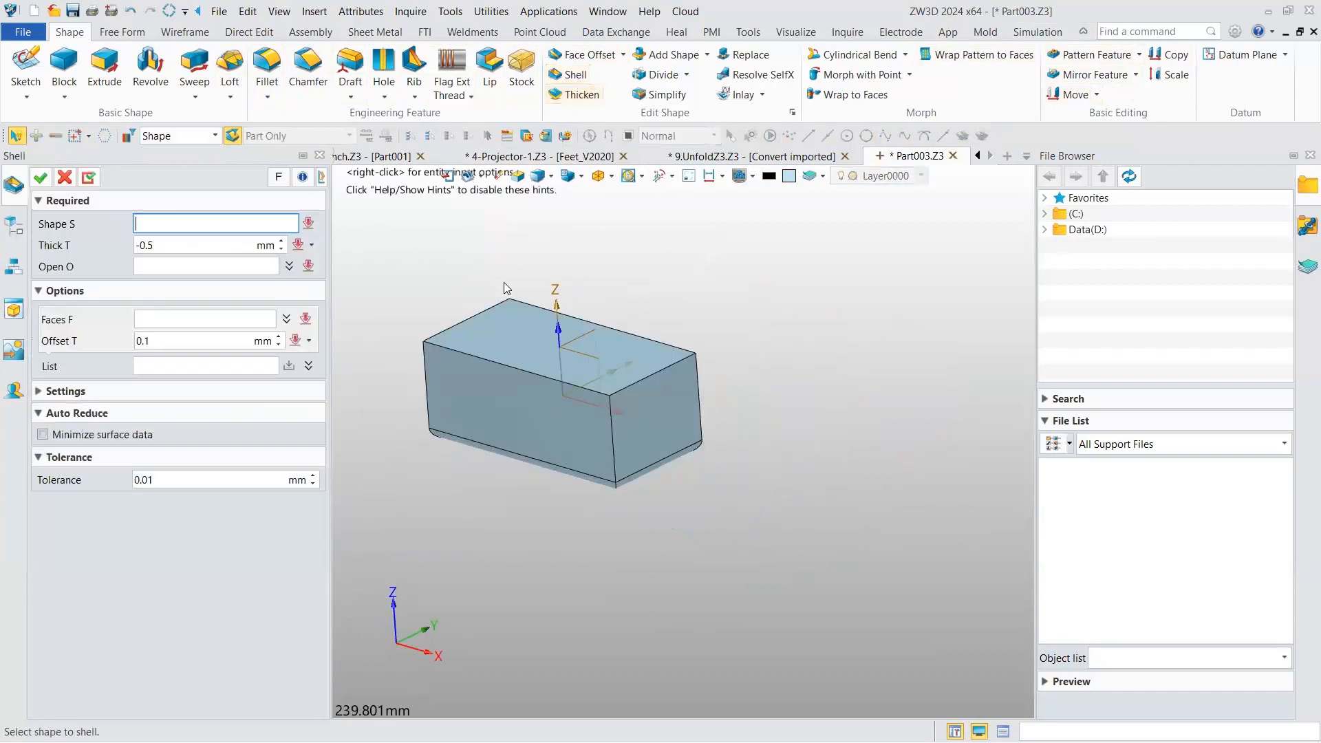
{"action": "left_click", "coordinate": [494, 348]}
{"action": "left_click", "coordinate": [192, 266]}
{"action": "left_click", "coordinate": [496, 355]}
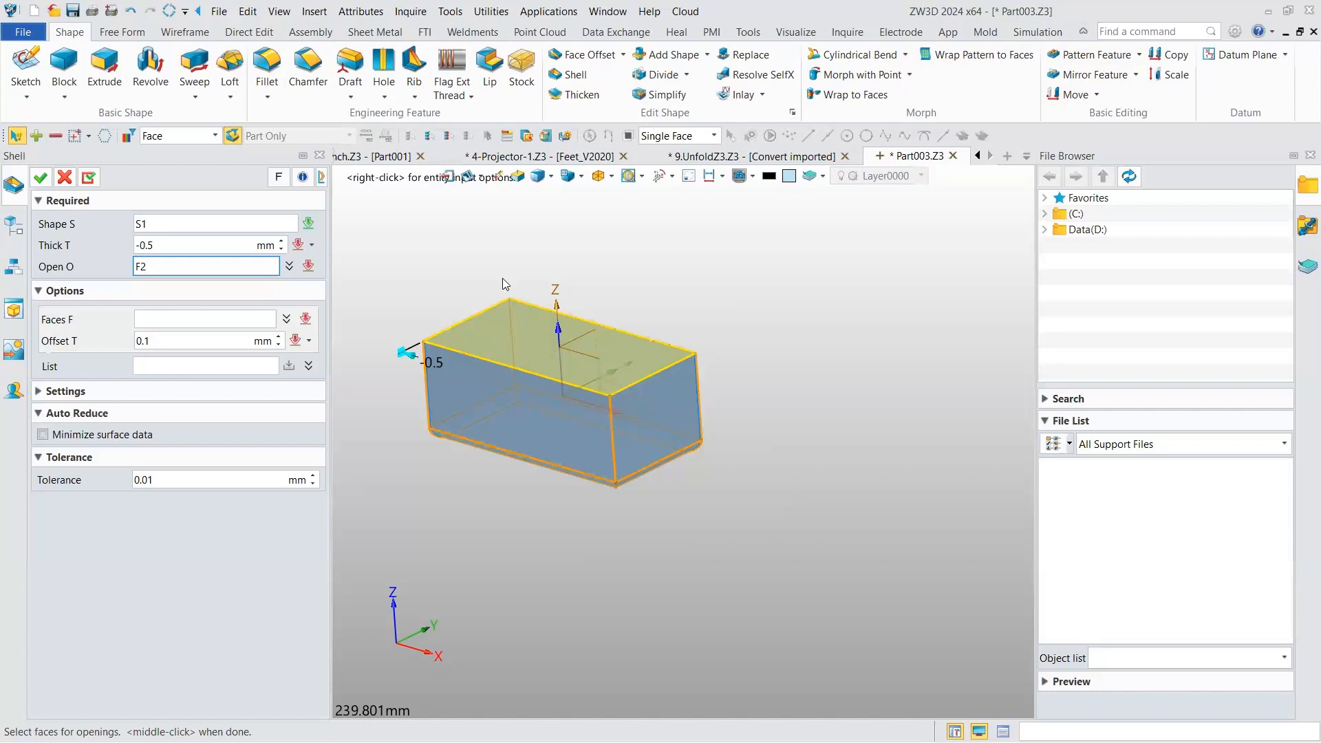
{"action": "left_click", "coordinate": [492, 329]}
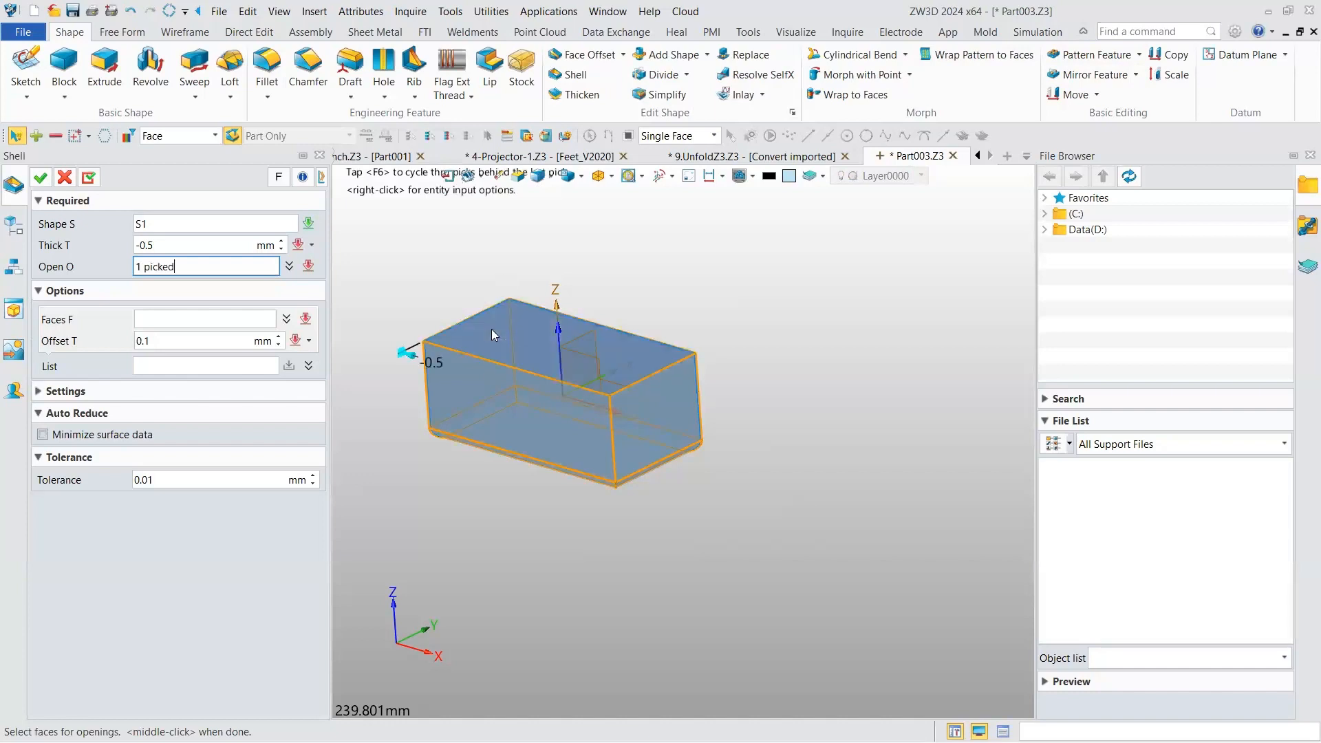
{"action": "left_click", "coordinate": [40, 181]}
- Use Convert to sheet metal to rip the four vertical corner edges of the open box with a 0.1 mm gap
{"action": "right_click_drag", "start_coordinate": [535, 415], "coordinate": [638, 417]}
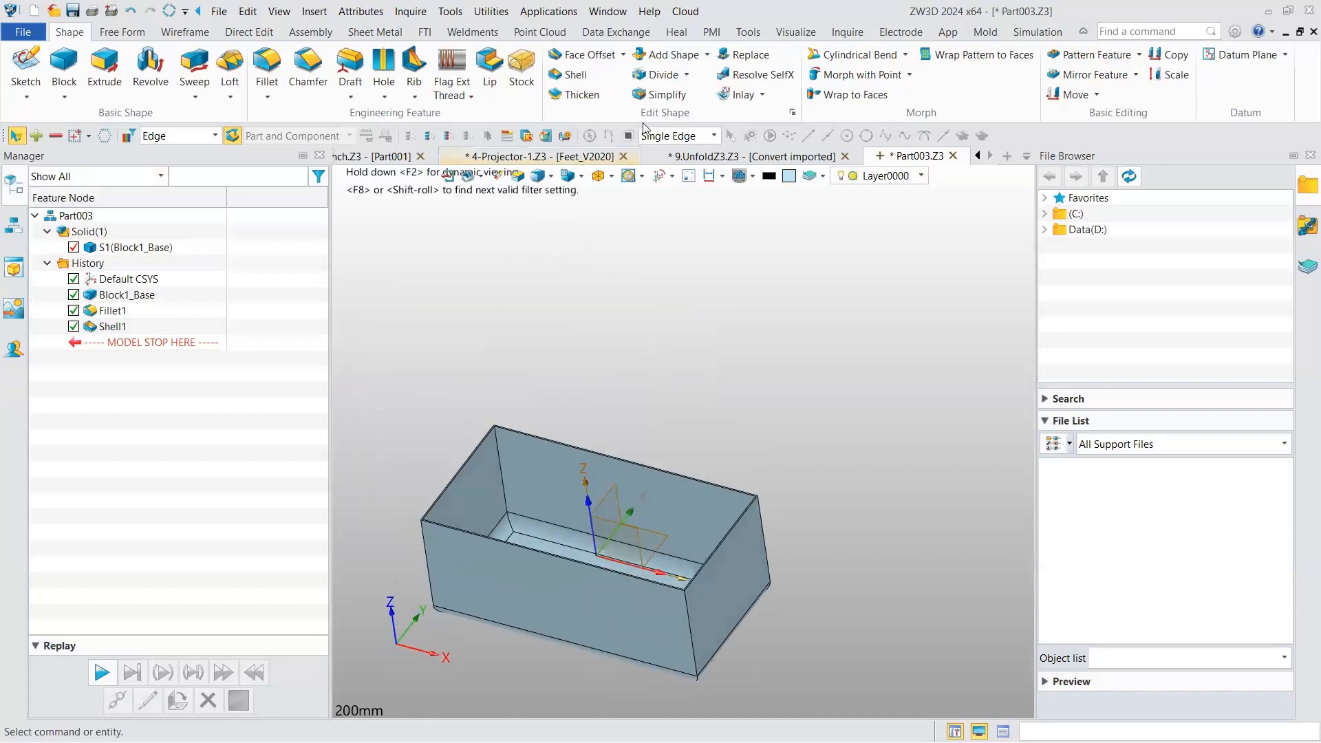
{"action": "scroll", "coordinate": [511, 532], "scroll_direction": "up", "scroll_amount": 3}
{"action": "scroll", "coordinate": [511, 531], "scroll_direction": "down", "scroll_amount": 3}
{"action": "right_click_drag", "start_coordinate": [510, 532], "coordinate": [532, 491]}
{"action": "scroll", "coordinate": [561, 487], "scroll_direction": "up", "scroll_amount": 2}
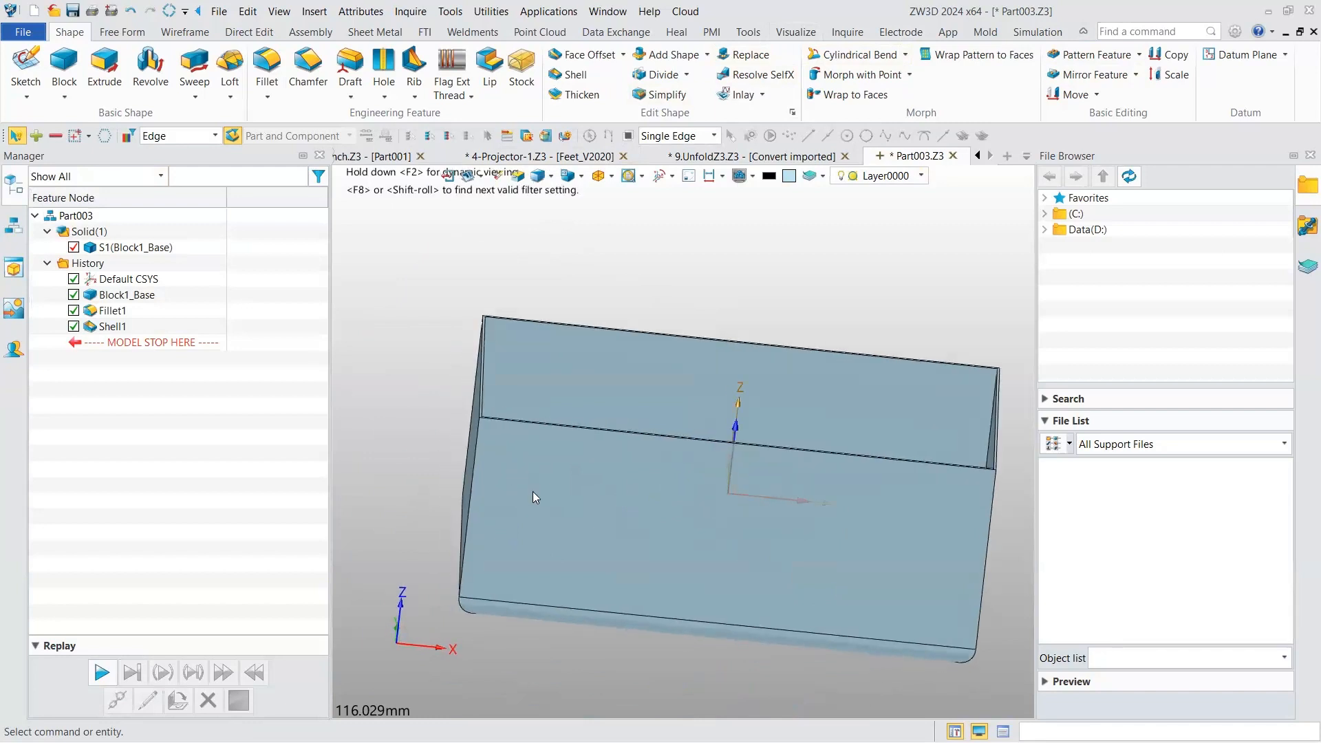
{"action": "left_click", "coordinate": [375, 31]}
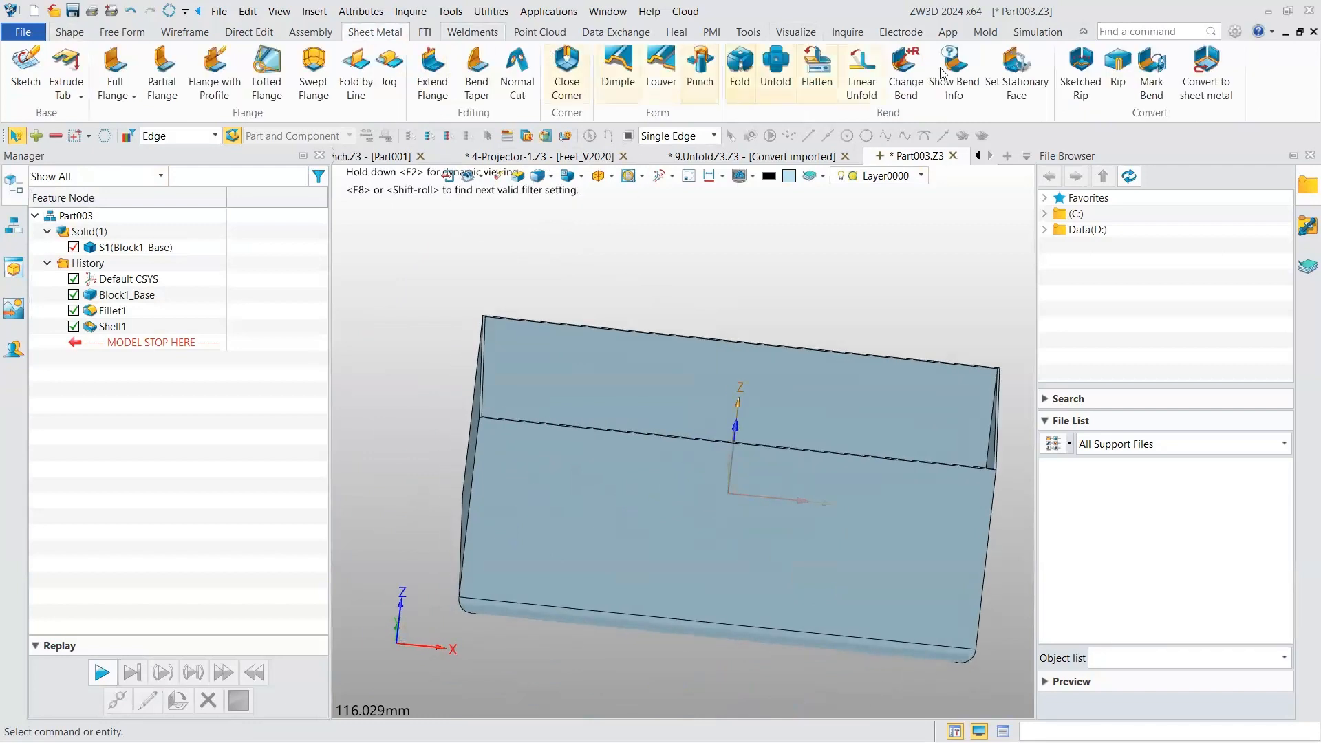
{"action": "left_click", "coordinate": [1189, 94]}
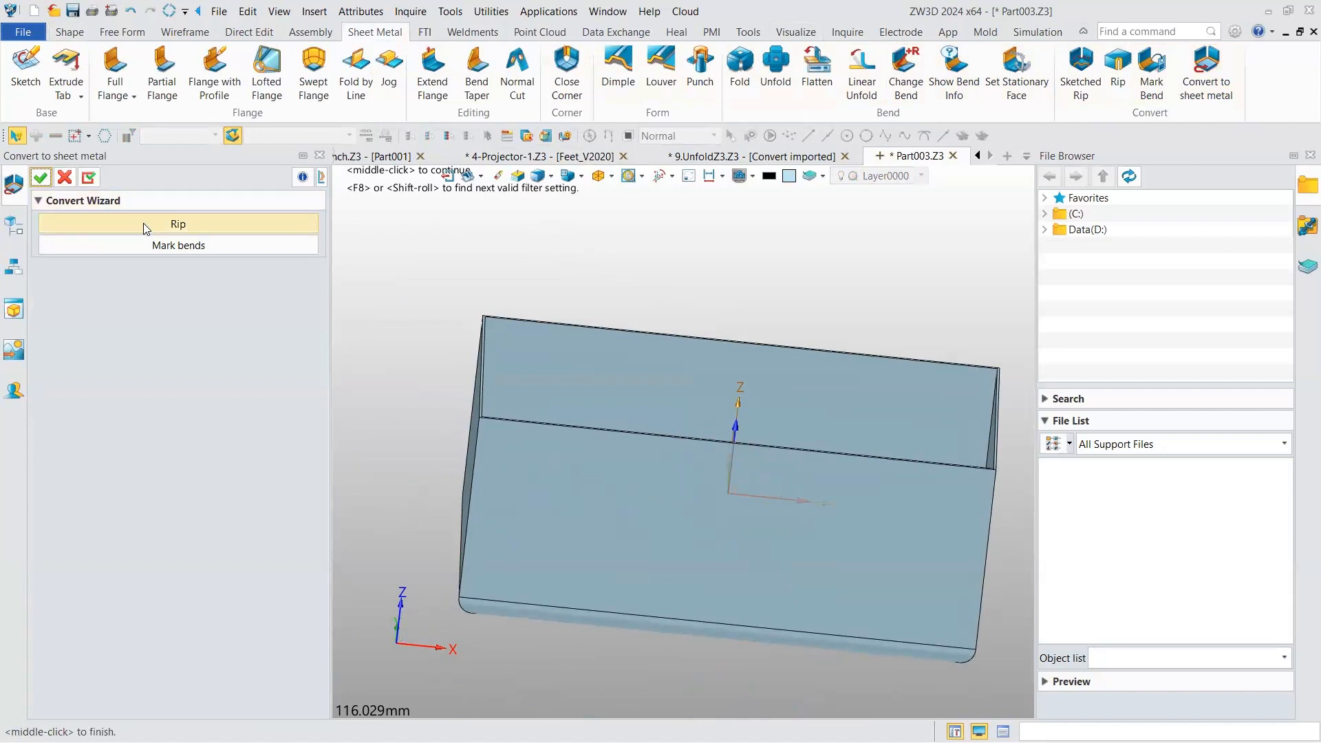
{"action": "right_click_drag", "start_coordinate": [505, 333], "coordinate": [502, 344]}
{"action": "left_click", "coordinate": [166, 231]}
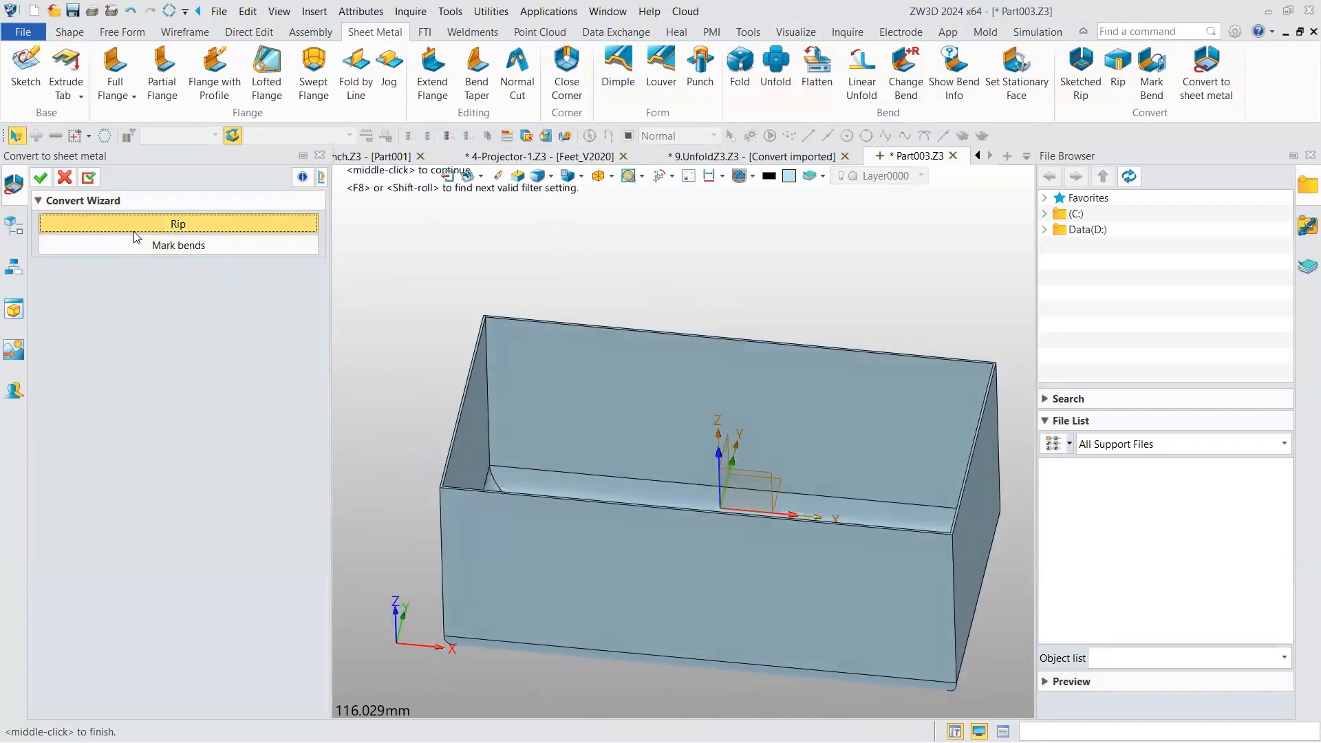
{"action": "left_click", "coordinate": [140, 228]}
{"action": "scroll", "coordinate": [450, 374], "scroll_direction": "down", "scroll_amount": 2}
{"action": "right_click_drag", "start_coordinate": [513, 386], "coordinate": [802, 396]}
{"action": "scroll", "coordinate": [581, 416], "scroll_direction": "up", "scroll_amount": 4}
{"action": "left_click", "coordinate": [578, 404]}
{"action": "scroll", "coordinate": [609, 397], "scroll_direction": "down", "scroll_amount": 3}
{"action": "left_click", "coordinate": [929, 436]}
{"action": "middle_click_drag", "start_coordinate": [803, 396], "coordinate": [472, 436]}
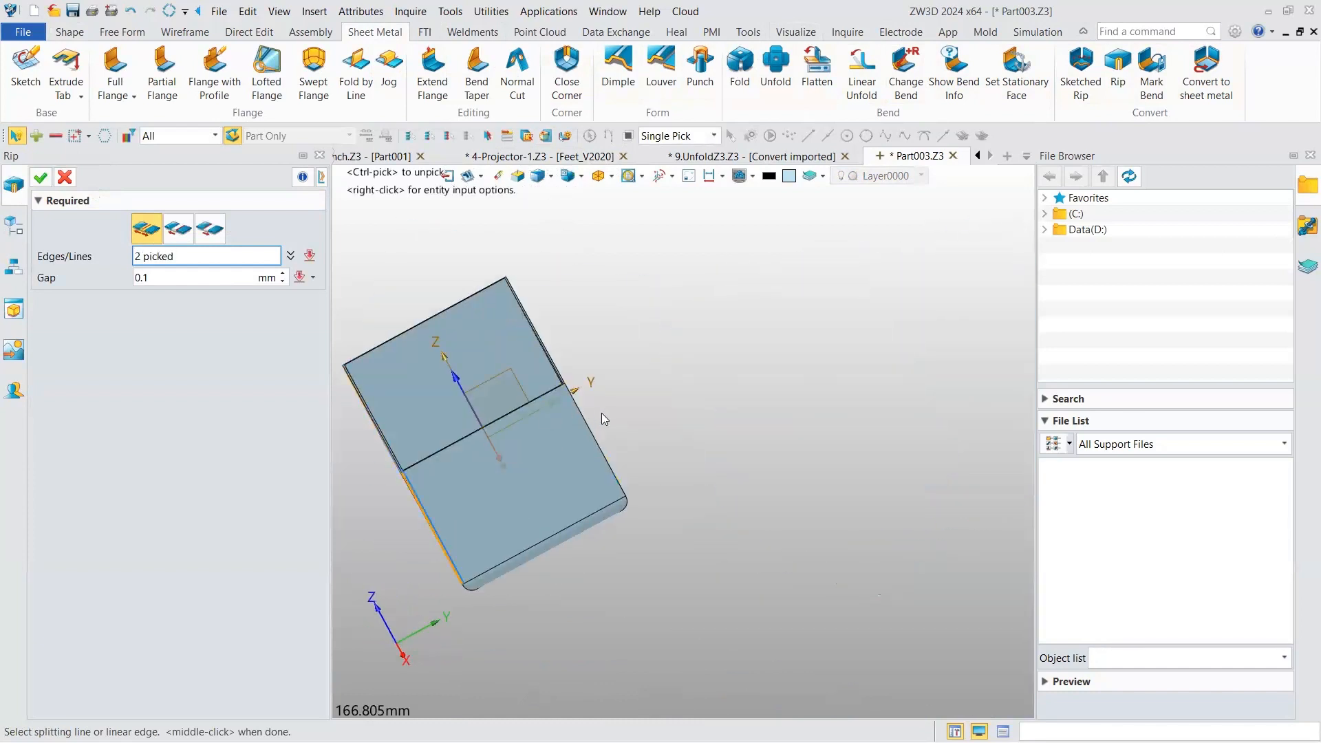
{"action": "left_click", "coordinate": [591, 422]}
{"action": "right_click_drag", "start_coordinate": [591, 423], "coordinate": [510, 289]}
{"action": "scroll", "coordinate": [652, 340], "scroll_direction": "up", "scroll_amount": 1}
{"action": "left_click", "coordinate": [675, 286]}
{"action": "left_click", "coordinate": [40, 180]}
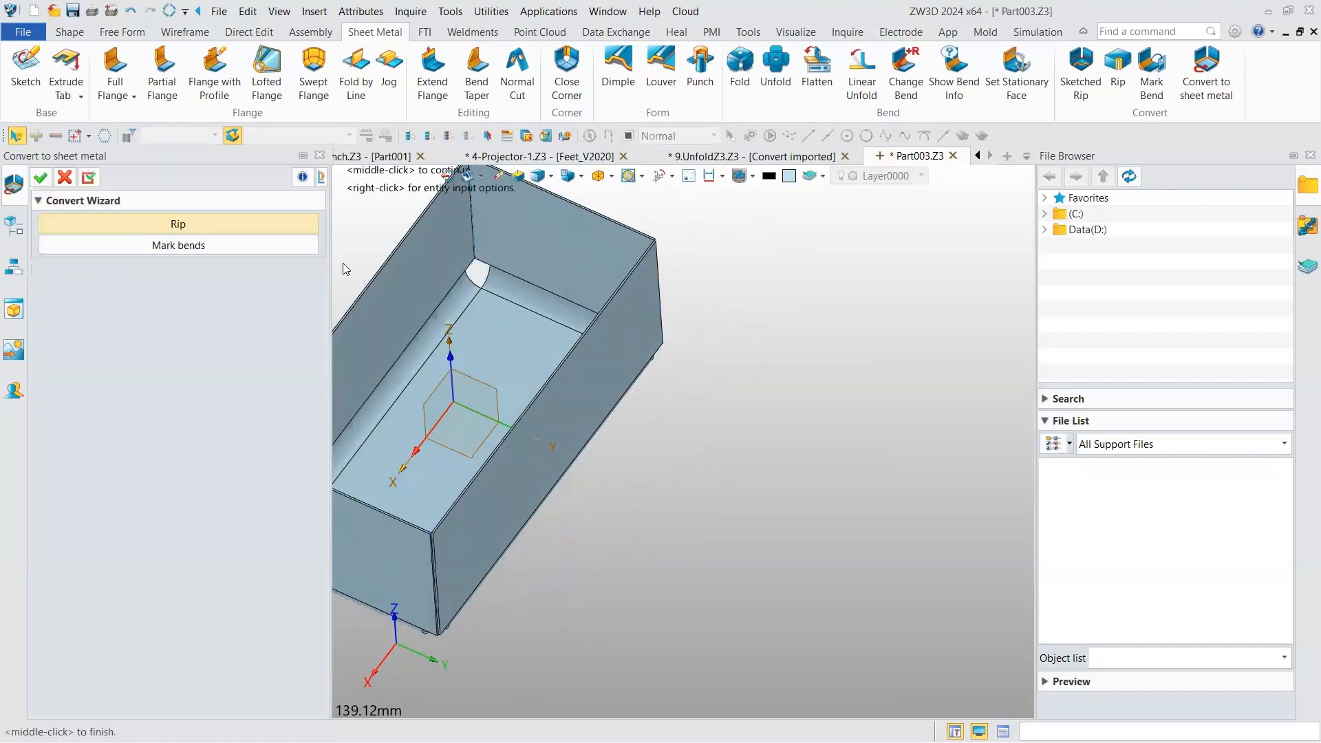
- Mark all bends of the box with its inner floor as the stationary face, and finish the sheet metal conversion
{"action": "right_click_drag", "start_coordinate": [664, 218], "coordinate": [688, 496]}
{"action": "scroll", "coordinate": [663, 327], "scroll_direction": "up", "scroll_amount": 3}
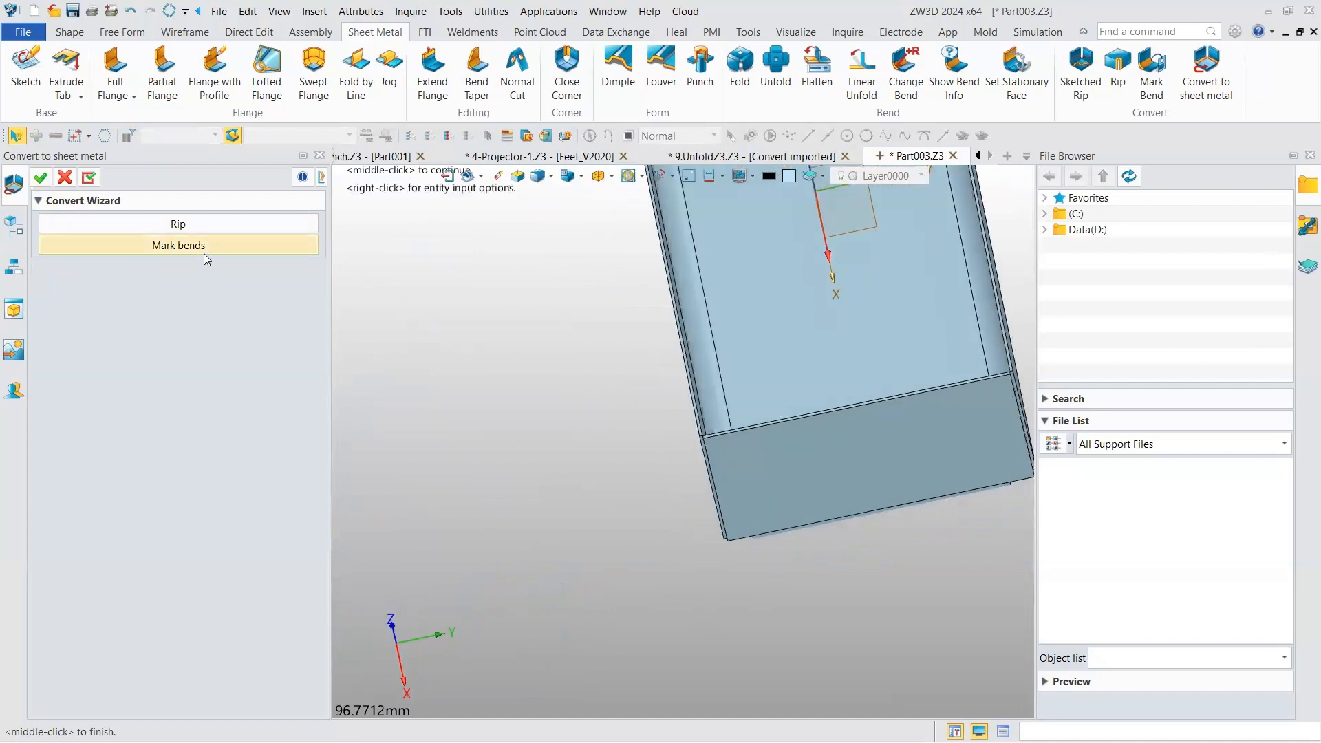
{"action": "left_click", "coordinate": [158, 245]}
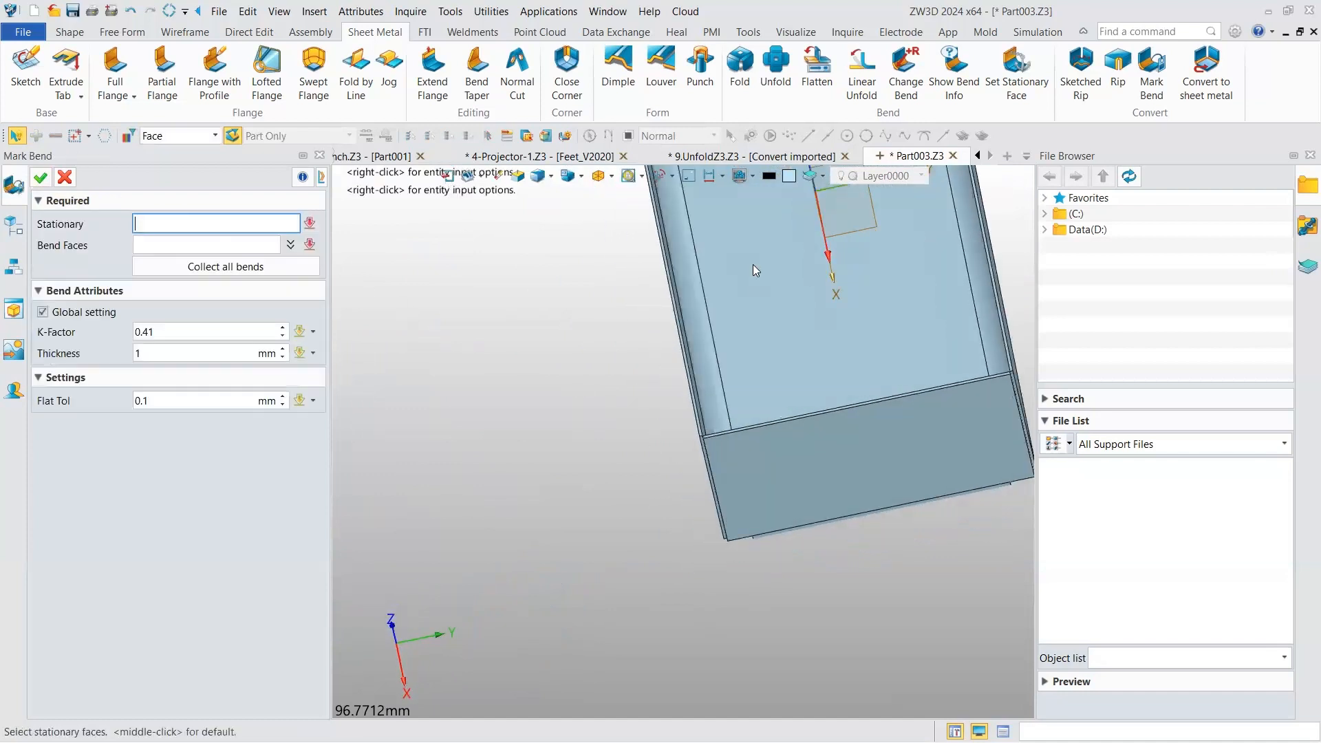
{"action": "left_click", "coordinate": [717, 300]}
{"action": "left_click", "coordinate": [292, 269]}
{"action": "right_click_drag", "start_coordinate": [830, 260], "coordinate": [812, 386]}
{"action": "left_click", "coordinate": [48, 179]}
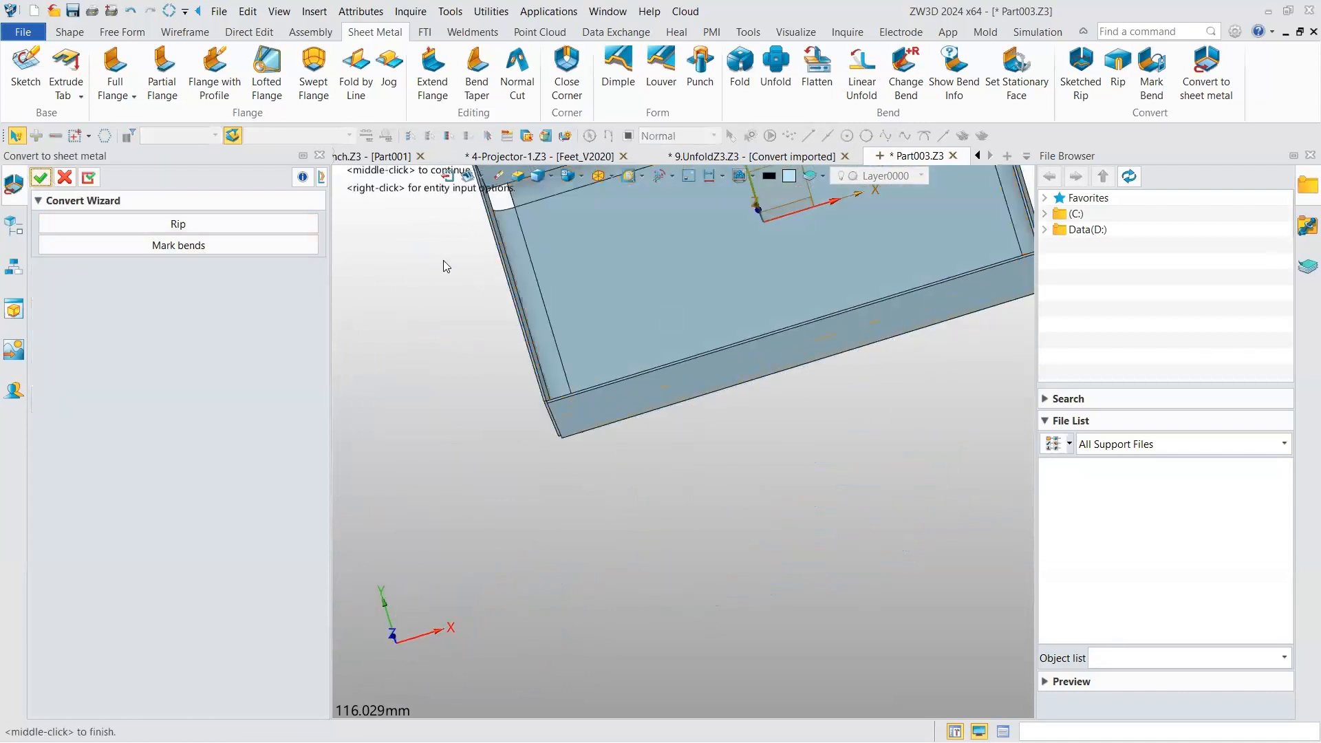
{"action": "left_click", "coordinate": [57, 180]}
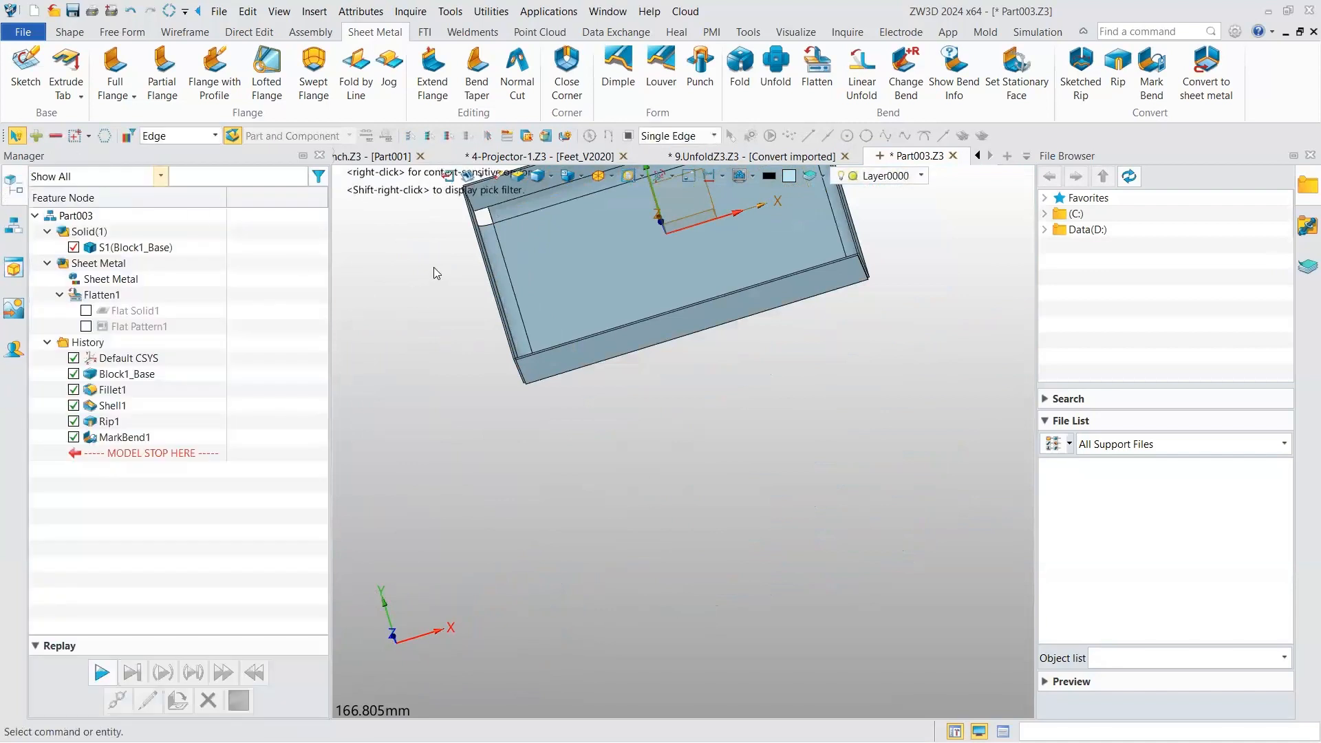
- Add the bends of the -Y long wall and -X end wall as a Close Corner pair with Closed relief and Miter corner
{"action": "scroll", "coordinate": [454, 364], "scroll_direction": "down", "scroll_amount": 1}
{"action": "right_click_drag", "start_coordinate": [454, 364], "coordinate": [584, 338]}
{"action": "scroll", "coordinate": [550, 336], "scroll_direction": "up", "scroll_amount": 4}
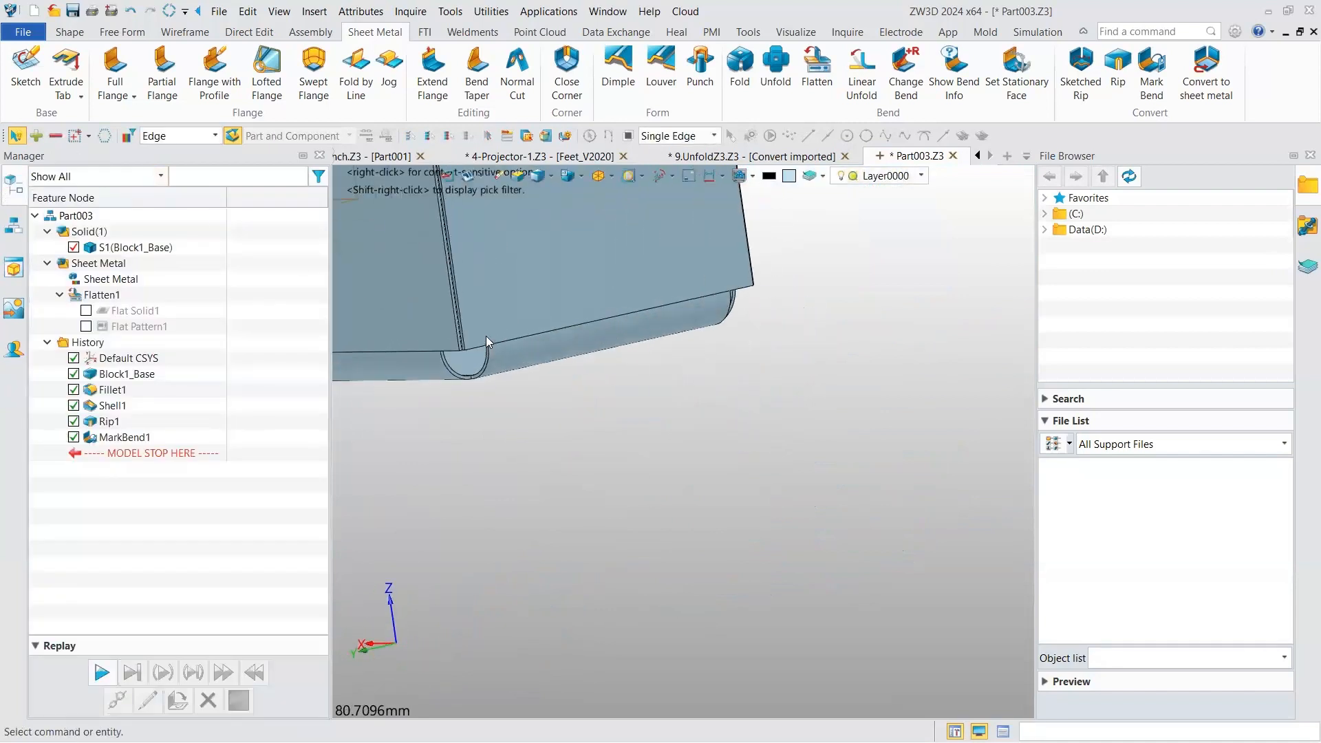
{"action": "left_click", "coordinate": [567, 69]}
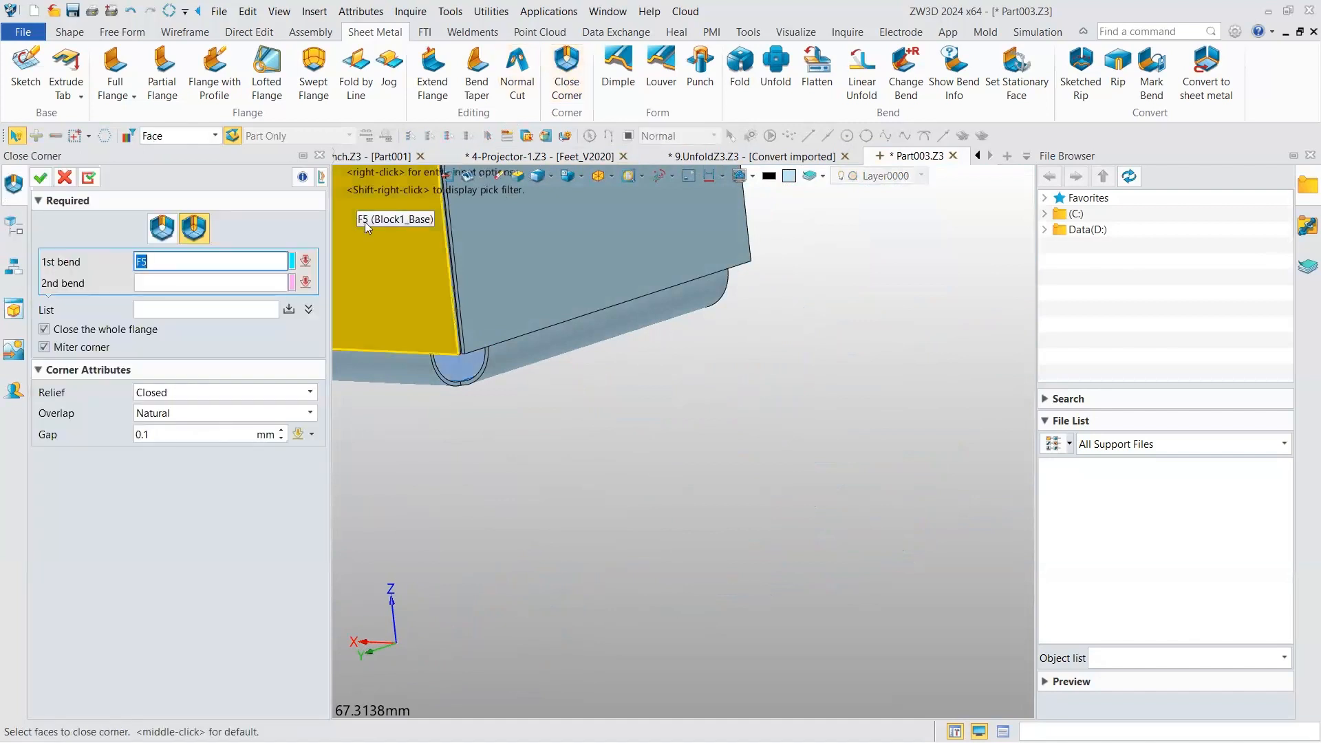
{"action": "scroll", "coordinate": [410, 252], "scroll_direction": "down", "scroll_amount": 3}
{"action": "right_click_drag", "start_coordinate": [432, 266], "coordinate": [633, 487]}
{"action": "middle_click_drag", "start_coordinate": [633, 488], "coordinate": [759, 622]}
{"action": "right_click_drag", "start_coordinate": [552, 460], "coordinate": [983, 536]}
{"action": "left_click", "coordinate": [606, 341]}
{"action": "left_click", "coordinate": [956, 541]}
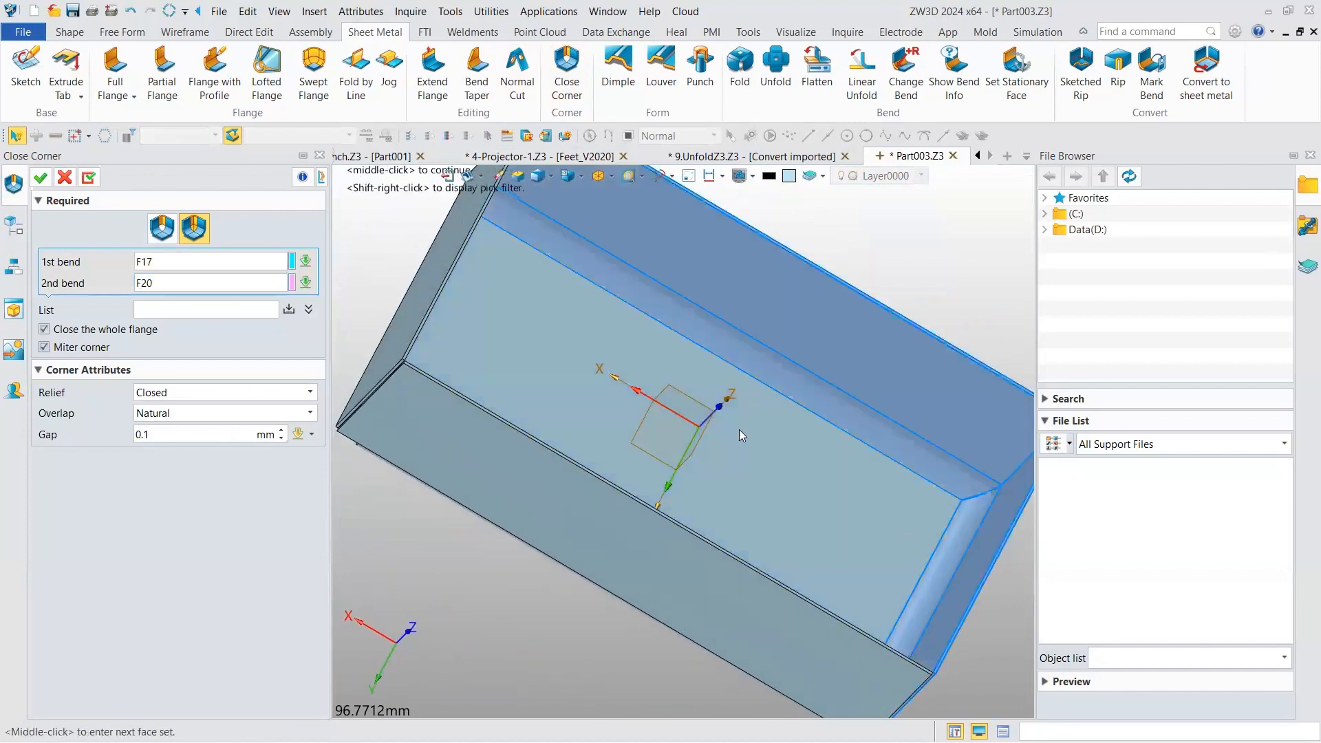
{"action": "middle_click", "coordinate": [298, 318]}
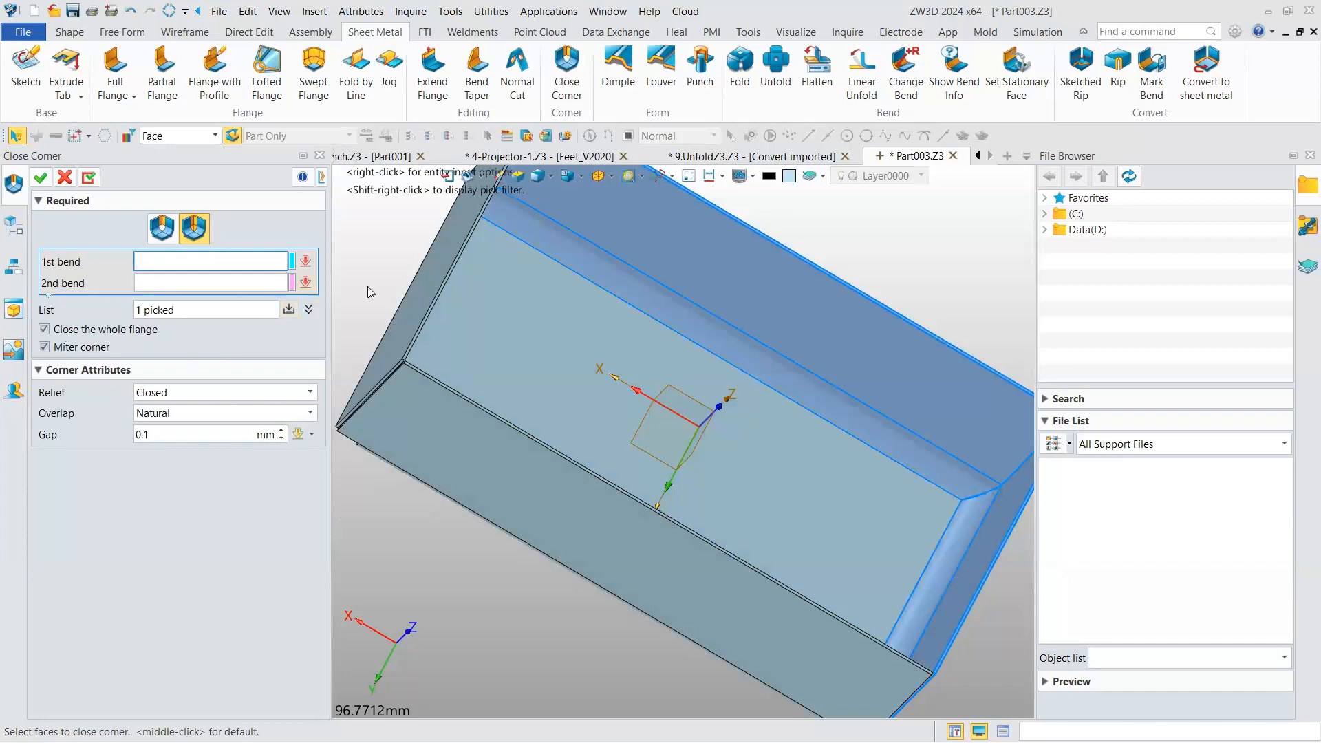
- Add the bends of the -Y long wall and the +X end wall to the list of corners to close
{"action": "left_click", "coordinate": [548, 259]}
{"action": "right_click_drag", "start_coordinate": [548, 259], "coordinate": [395, 262]}
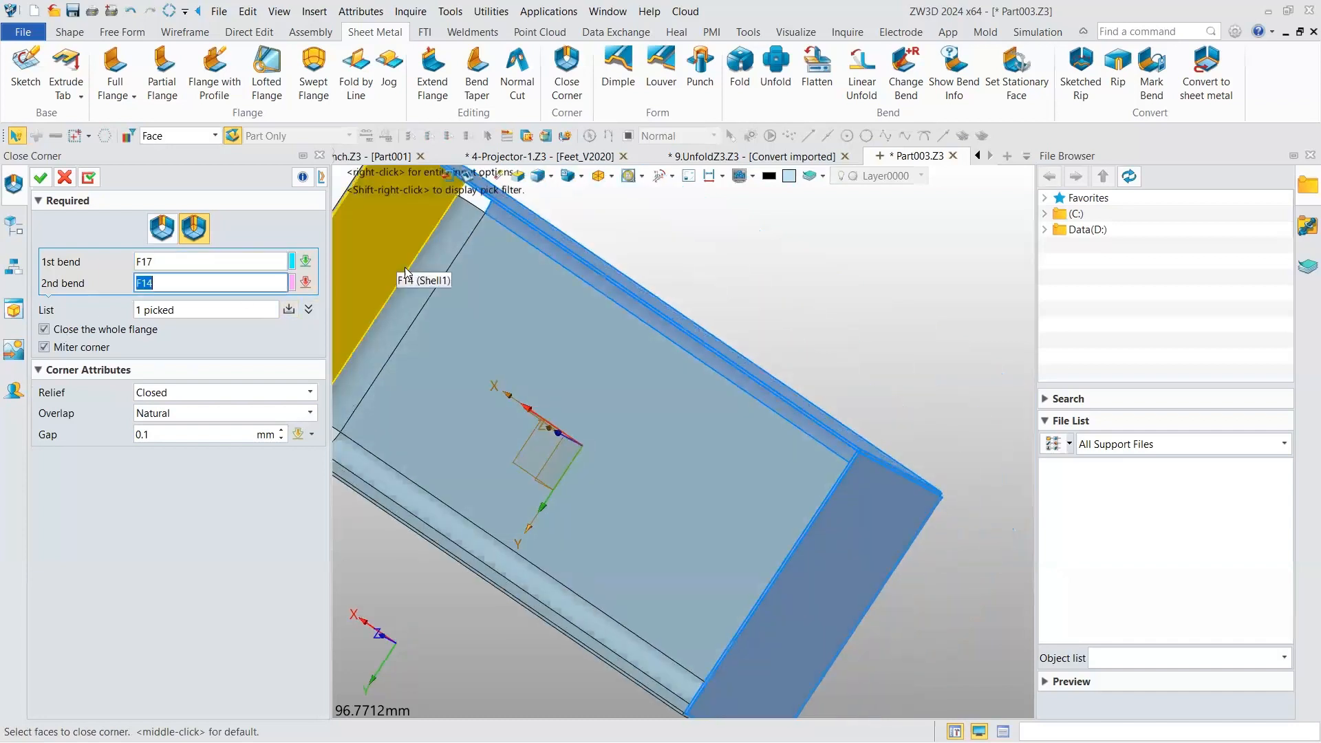
{"action": "left_click", "coordinate": [403, 277]}
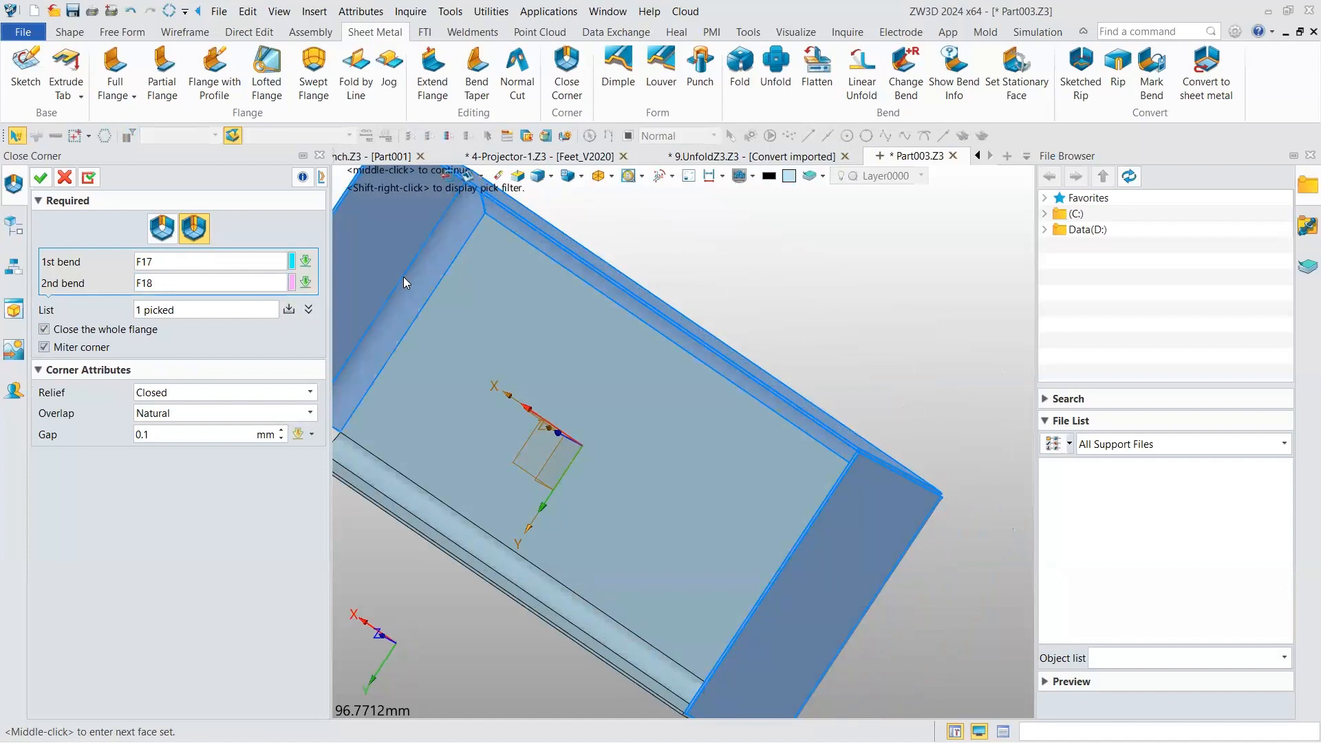
{"action": "middle_click", "coordinate": [293, 311]}
- Add the bends of the +Y long wall and the -X end wall to the list of corners to close
{"action": "scroll", "coordinate": [567, 338], "scroll_direction": "down", "scroll_amount": 2}
{"action": "right_click_drag", "start_coordinate": [567, 337], "coordinate": [564, 258]}
{"action": "right_click_drag", "start_coordinate": [458, 295], "coordinate": [428, 331]}
{"action": "scroll", "coordinate": [417, 432], "scroll_direction": "up", "scroll_amount": 1}
{"action": "middle_click_drag", "start_coordinate": [420, 430], "coordinate": [451, 385]}
{"action": "left_click", "coordinate": [456, 385]}
{"action": "scroll", "coordinate": [540, 370], "scroll_direction": "down", "scroll_amount": 3}
{"action": "right_click_drag", "start_coordinate": [540, 370], "coordinate": [544, 420]}
{"action": "left_click", "coordinate": [744, 451]}
{"action": "right_click_drag", "start_coordinate": [470, 372], "coordinate": [448, 357]}
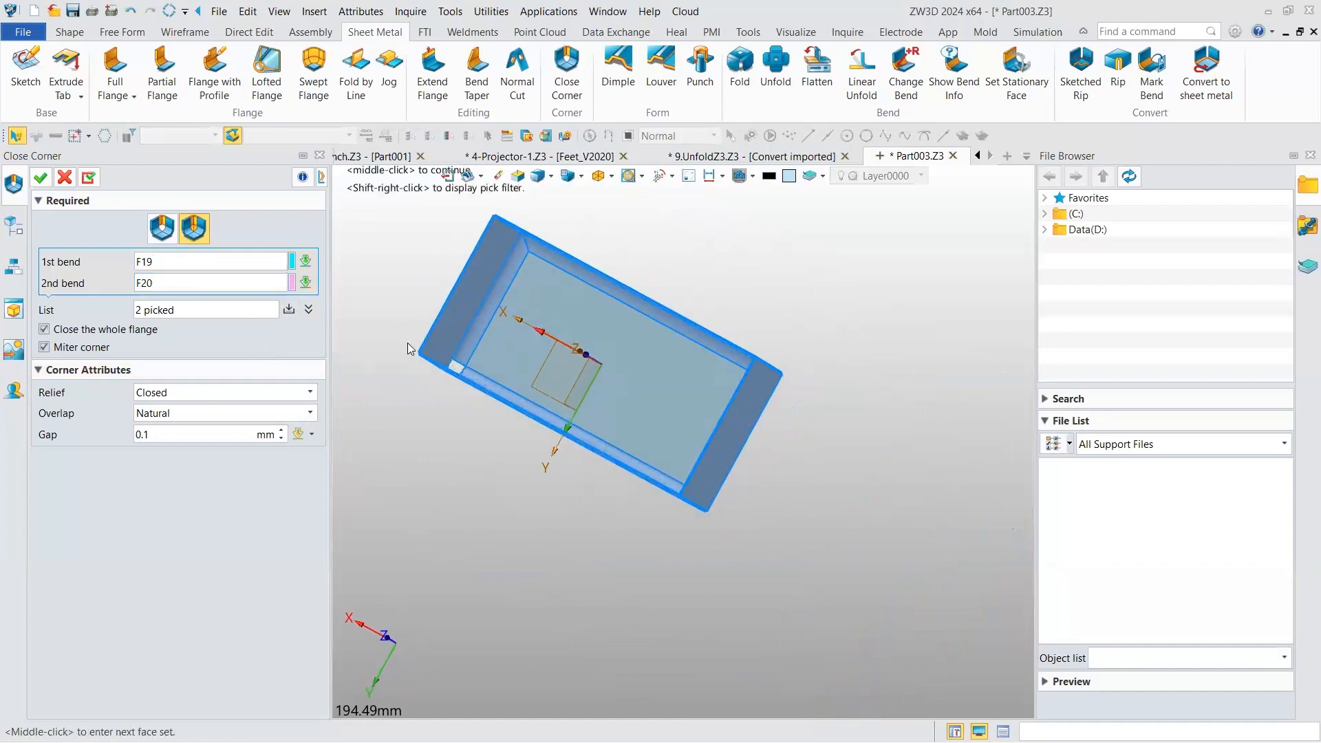
{"action": "left_click", "coordinate": [289, 310]}
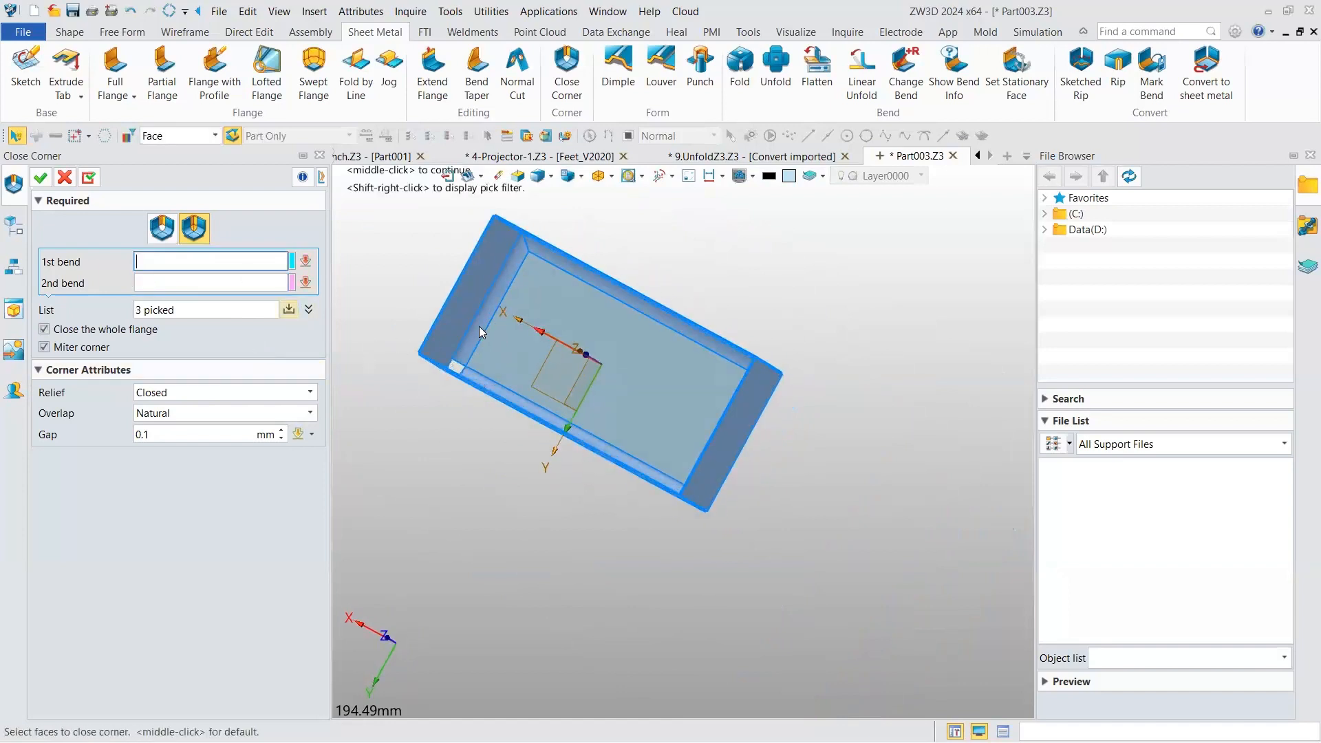
- Add the bends of the +X end wall and the +Y long wall as the fourth corner pair, and finish the Close Corner feature
{"action": "left_click", "coordinate": [283, 279]}
{"action": "left_click", "coordinate": [467, 331]}
{"action": "left_click", "coordinate": [473, 339]}
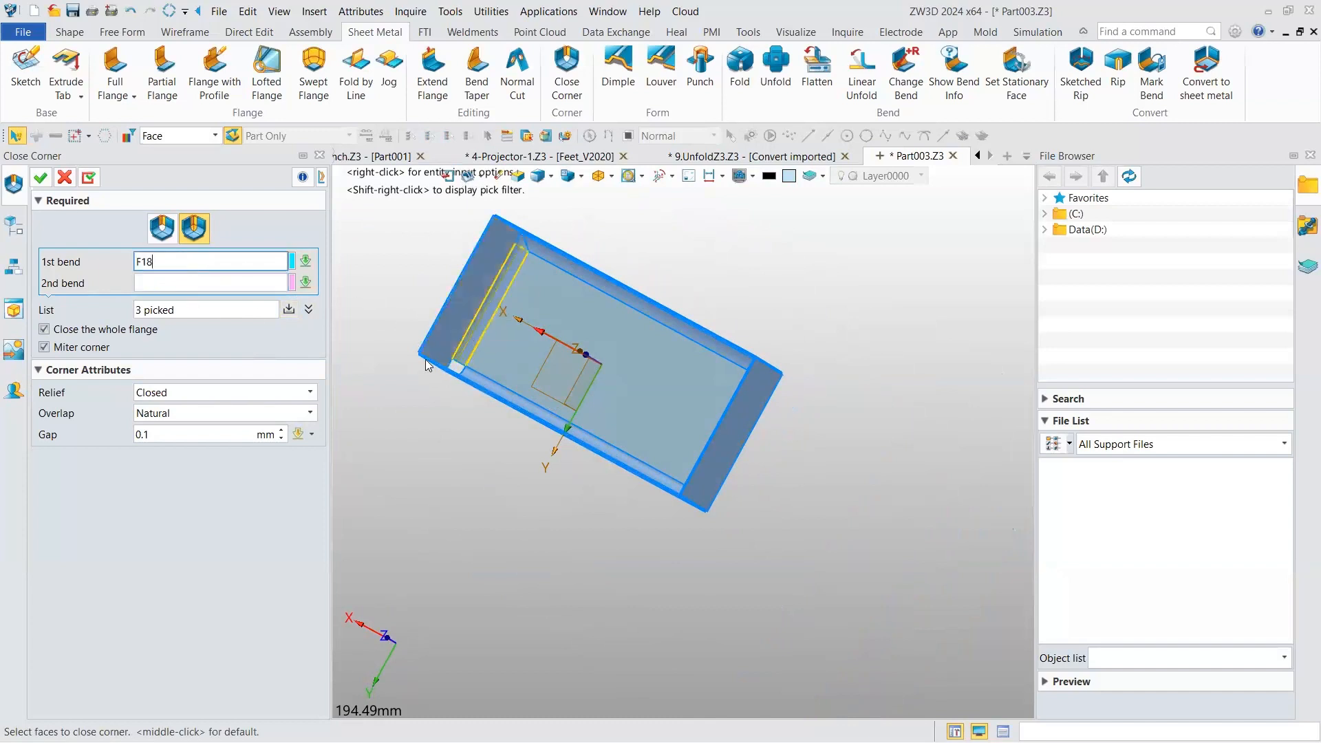
{"action": "scroll", "coordinate": [479, 382], "scroll_direction": "up", "scroll_amount": 3}
{"action": "left_click", "coordinate": [482, 379]}
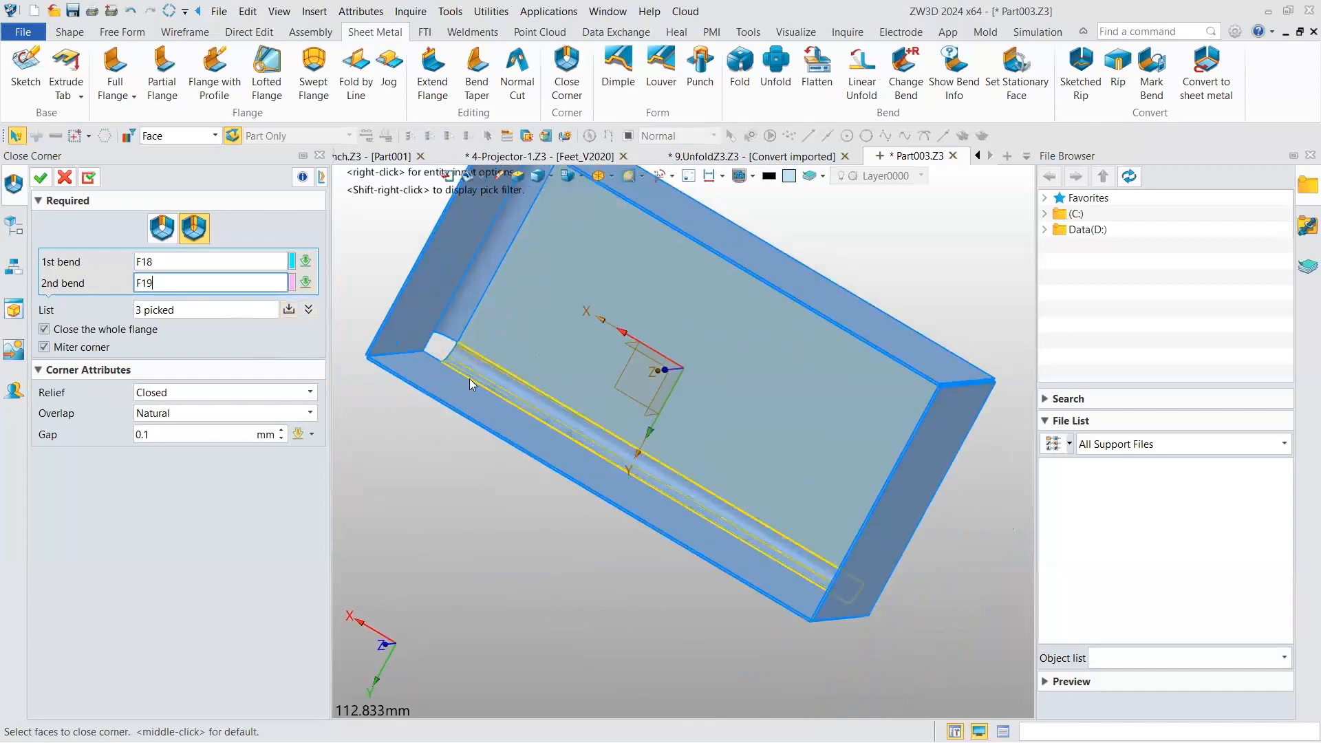
{"action": "middle_click", "coordinate": [294, 337]}
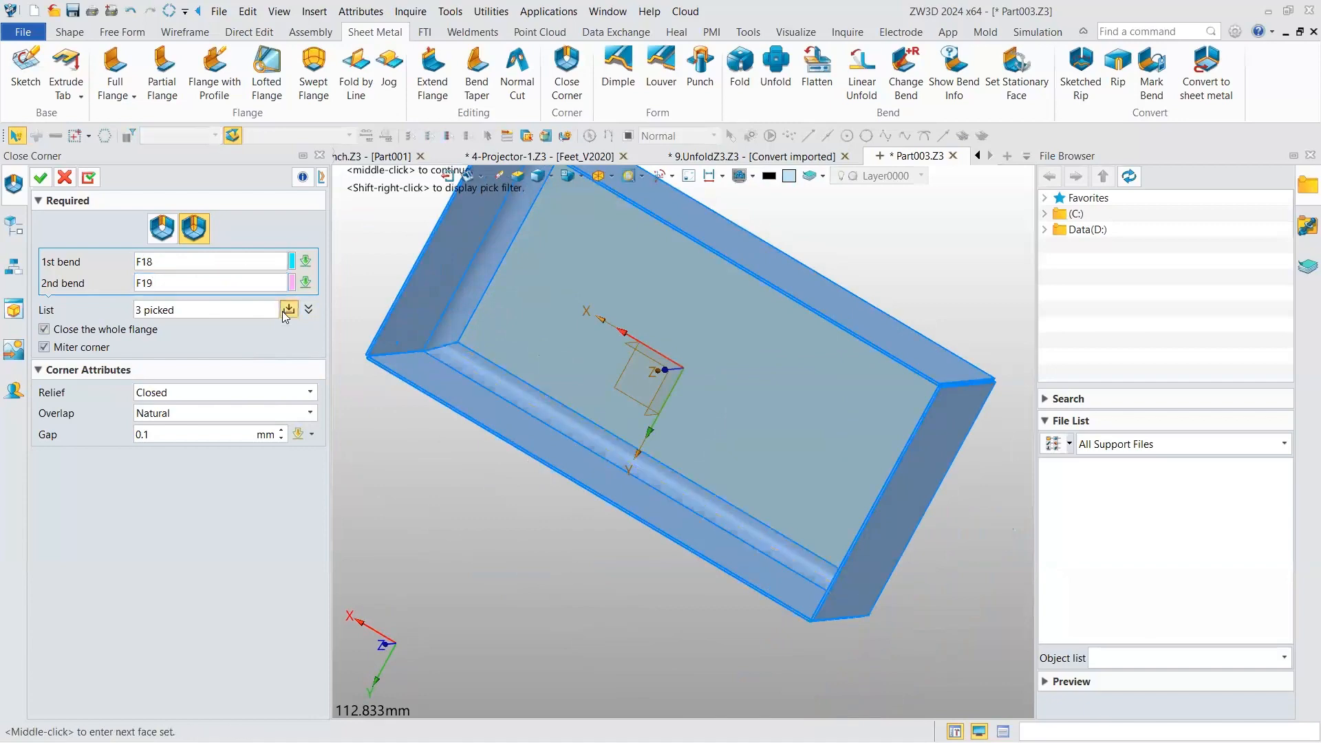
{"action": "left_click", "coordinate": [41, 181]}
- Unfold the closed-corner box with no stationary face or individual bends specified
{"action": "middle_click_drag", "start_coordinate": [580, 359], "coordinate": [674, 303]}
{"action": "right_click_drag", "start_coordinate": [674, 302], "coordinate": [658, 386]}
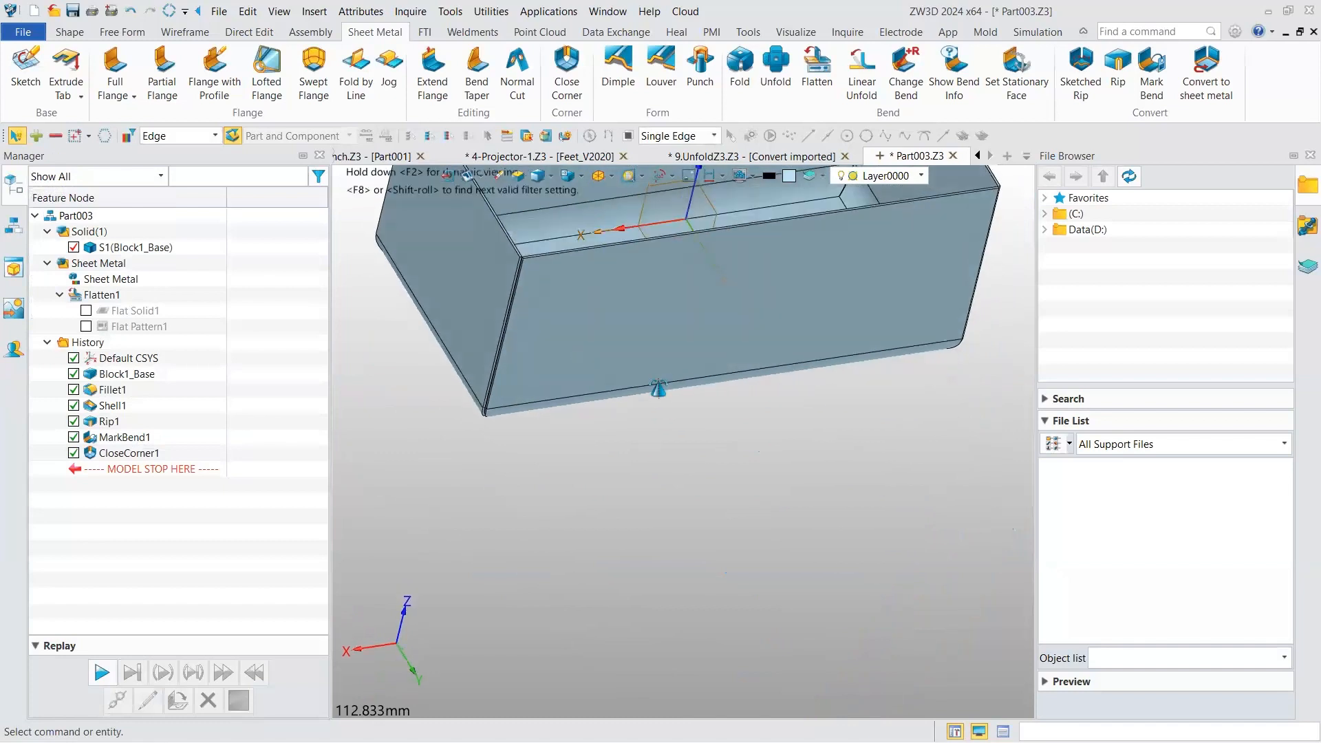
{"action": "scroll", "coordinate": [665, 378], "scroll_direction": "down", "scroll_amount": 3}
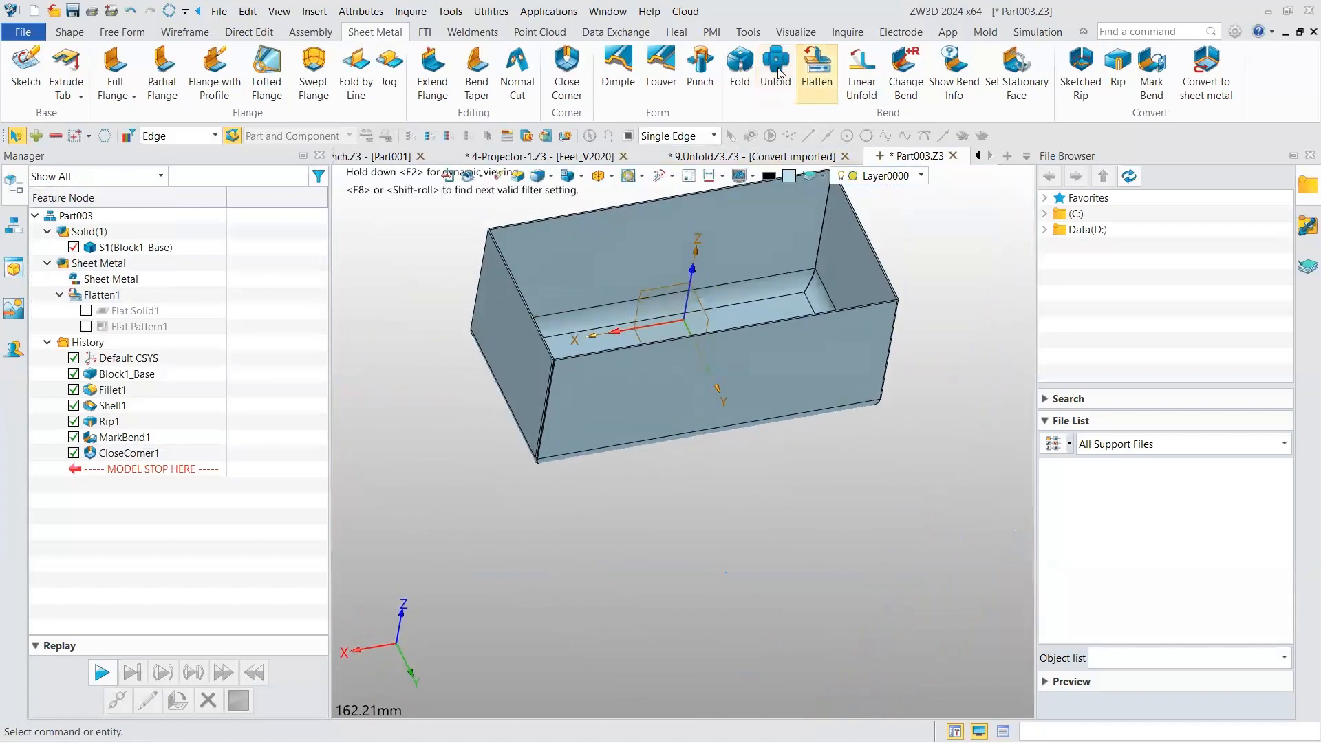
{"action": "left_click", "coordinate": [776, 69]}
{"action": "left_click", "coordinate": [41, 178]}
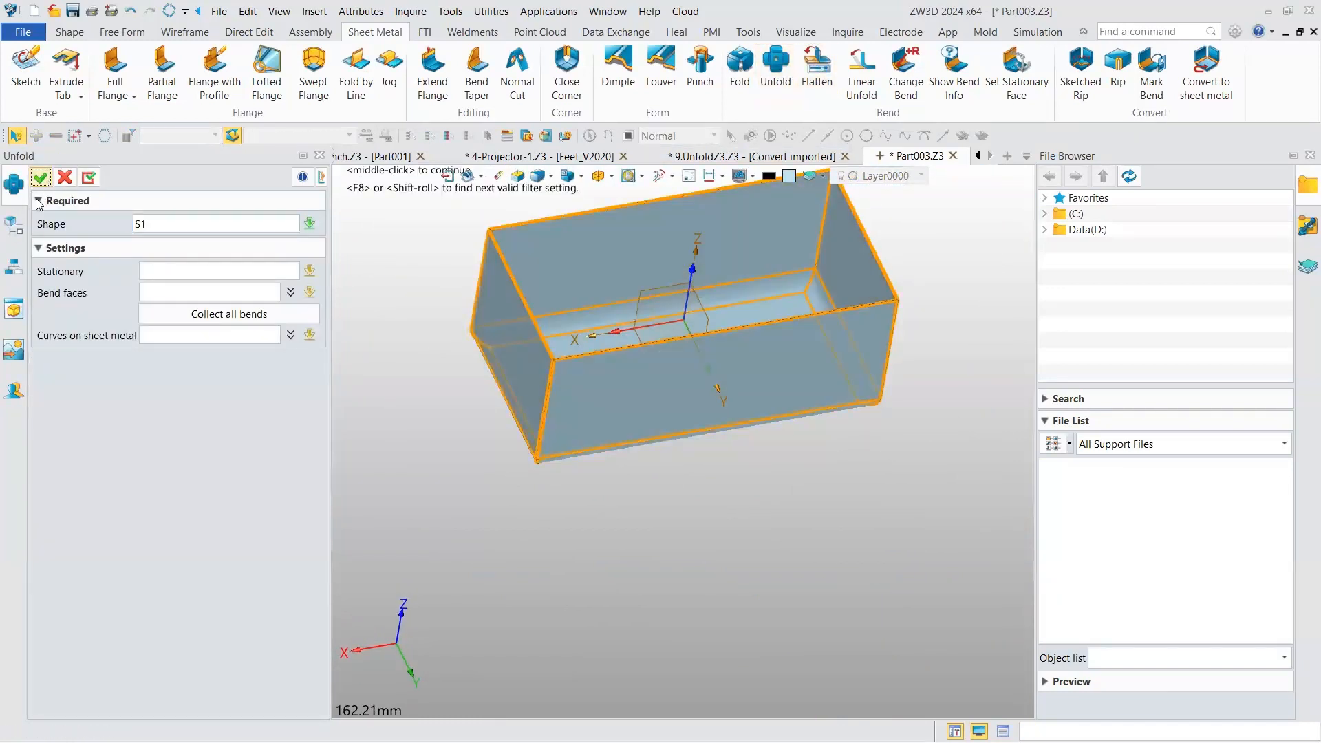
{"action": "right_click_drag", "start_coordinate": [743, 441], "coordinate": [733, 373]}
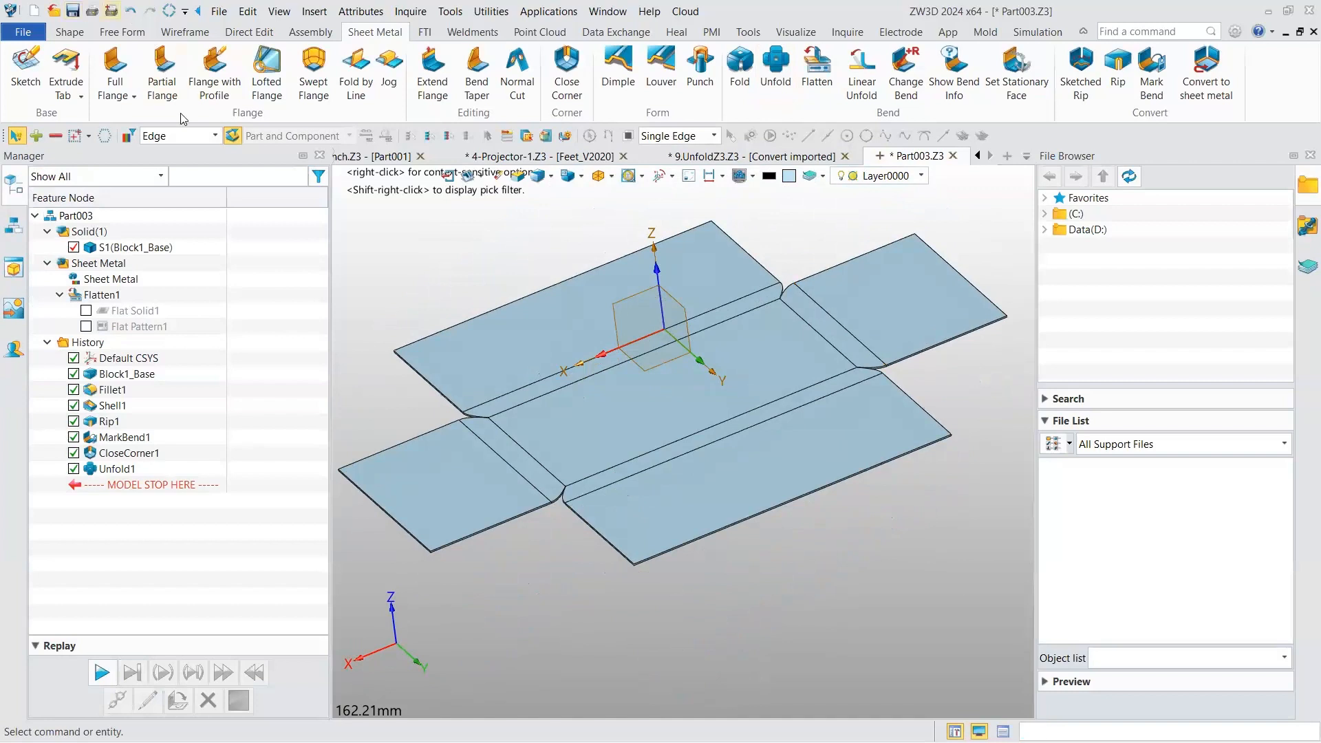
- Undo the unfolding of the closed-corner box
{"action": "left_click", "coordinate": [130, 14]}
{"action": "right_click_drag", "start_coordinate": [652, 268], "coordinate": [655, 283]}
{"action": "middle_click_drag", "start_coordinate": [785, 254], "coordinate": [755, 334]}
{"action": "scroll", "coordinate": [846, 273], "scroll_direction": "up", "scroll_amount": 1}
{"action": "right_click_drag", "start_coordinate": [762, 362], "coordinate": [688, 314]}
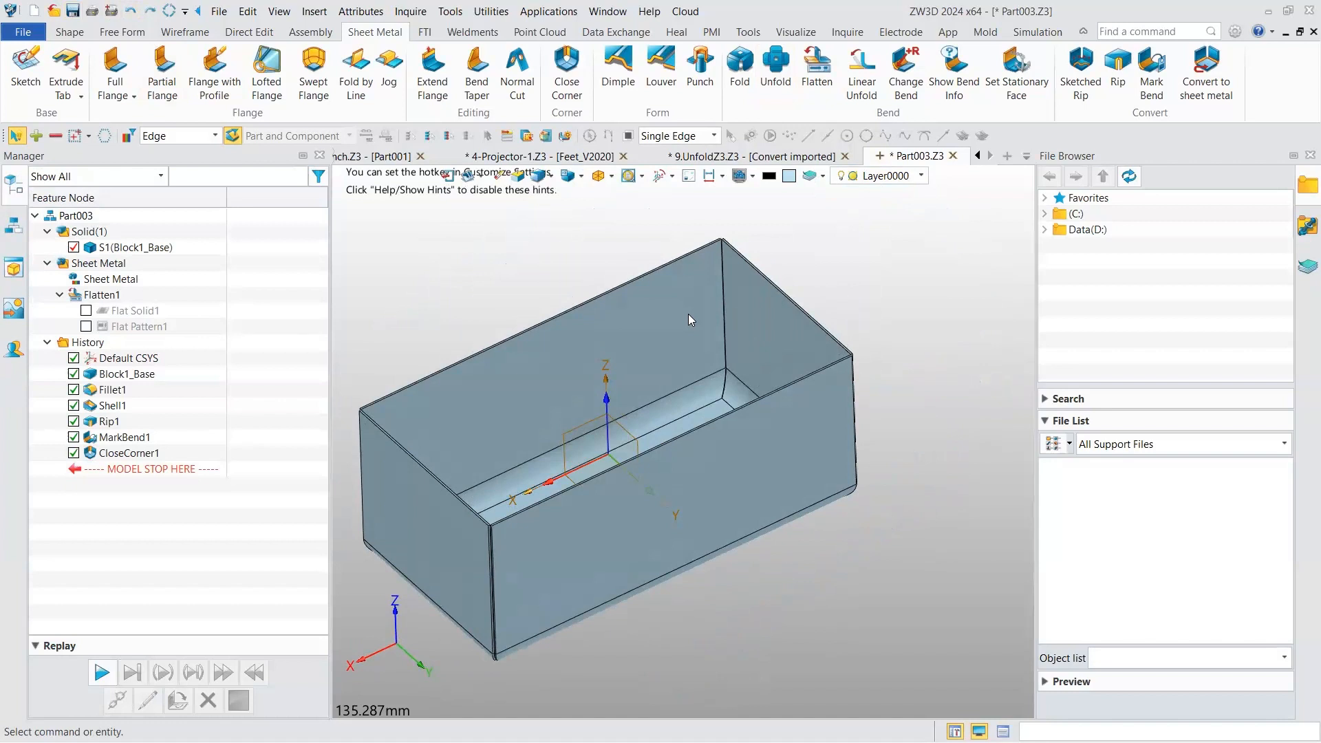
- Look at the options of the Convert to sheet metal wizard and leave it without applying anything
{"action": "left_click", "coordinate": [1181, 79]}
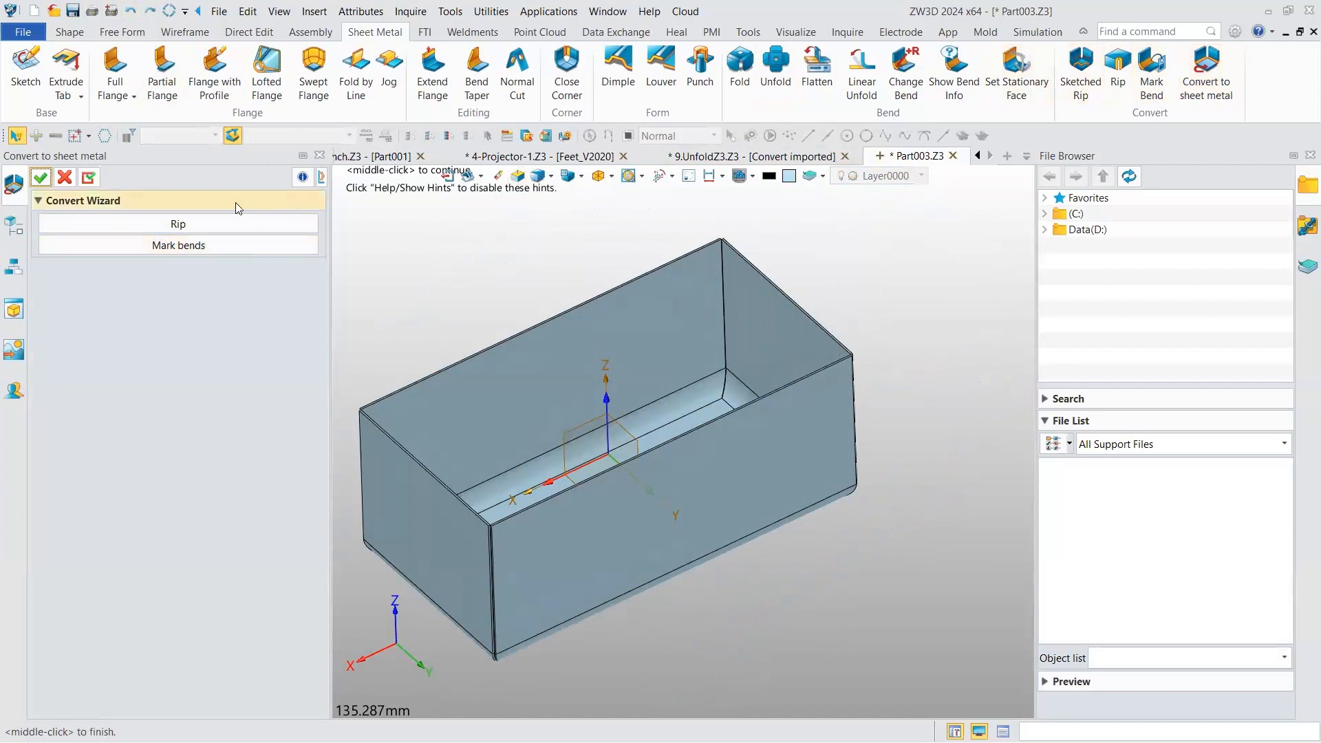
{"action": "left_click", "coordinate": [63, 178]}
- Switch to the PowerPoint slide show to present the Convert to Sheet Metal and FTI slides, and return to ZW3D
{"action": "key", "text": "alt+Tab"}
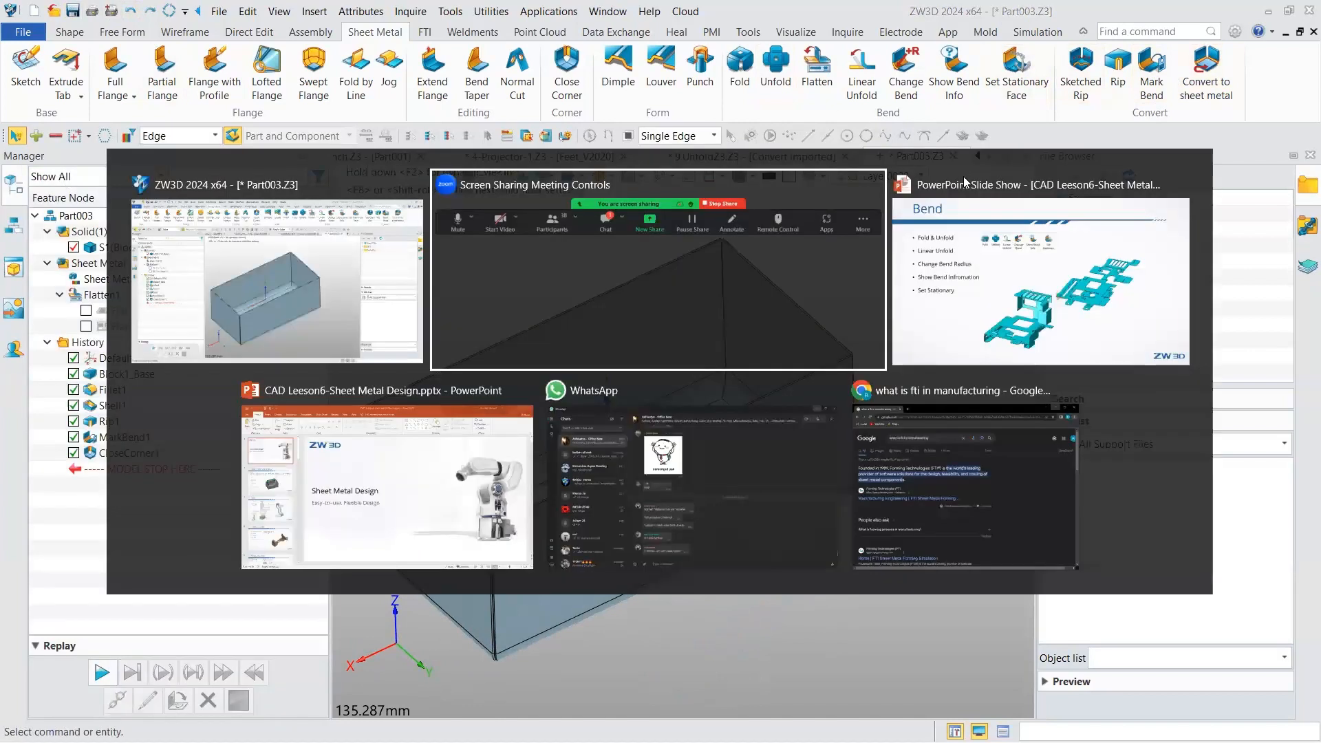
{"action": "left_click", "coordinate": [974, 218]}
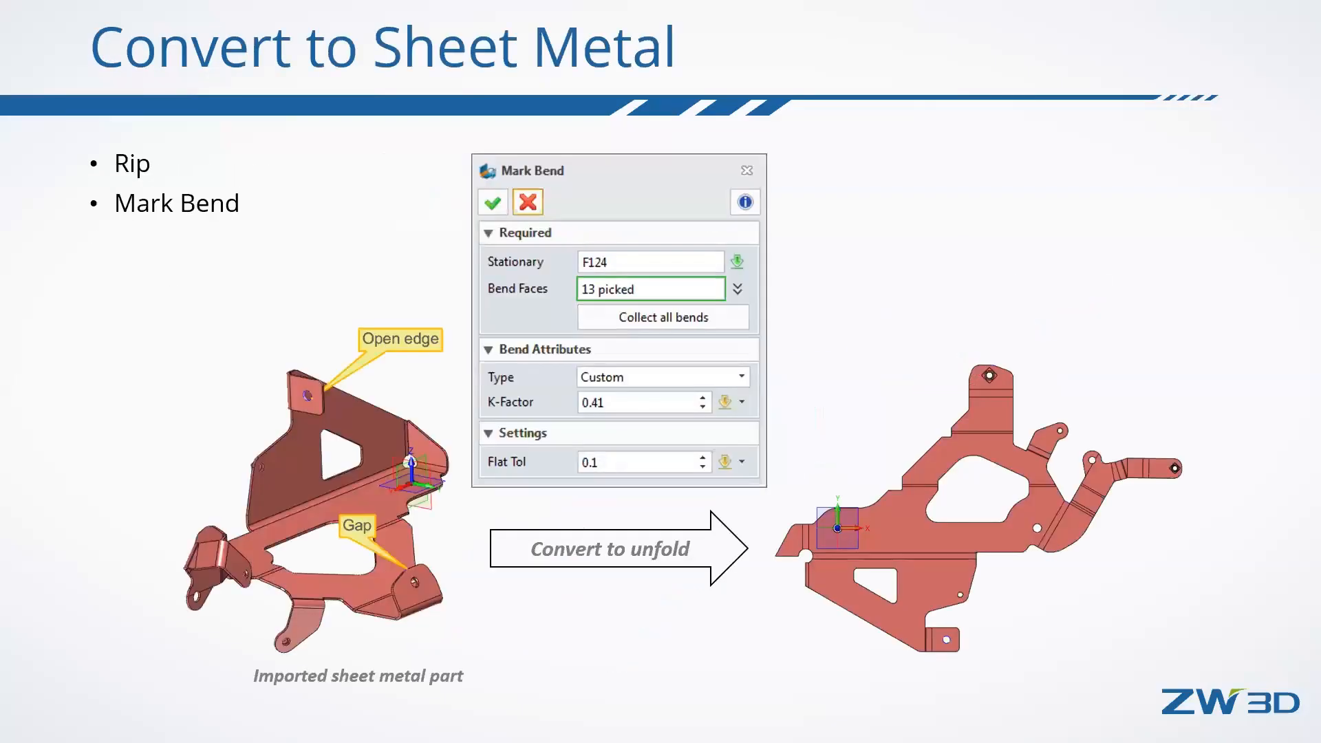
{"action": "key", "text": "Right"}
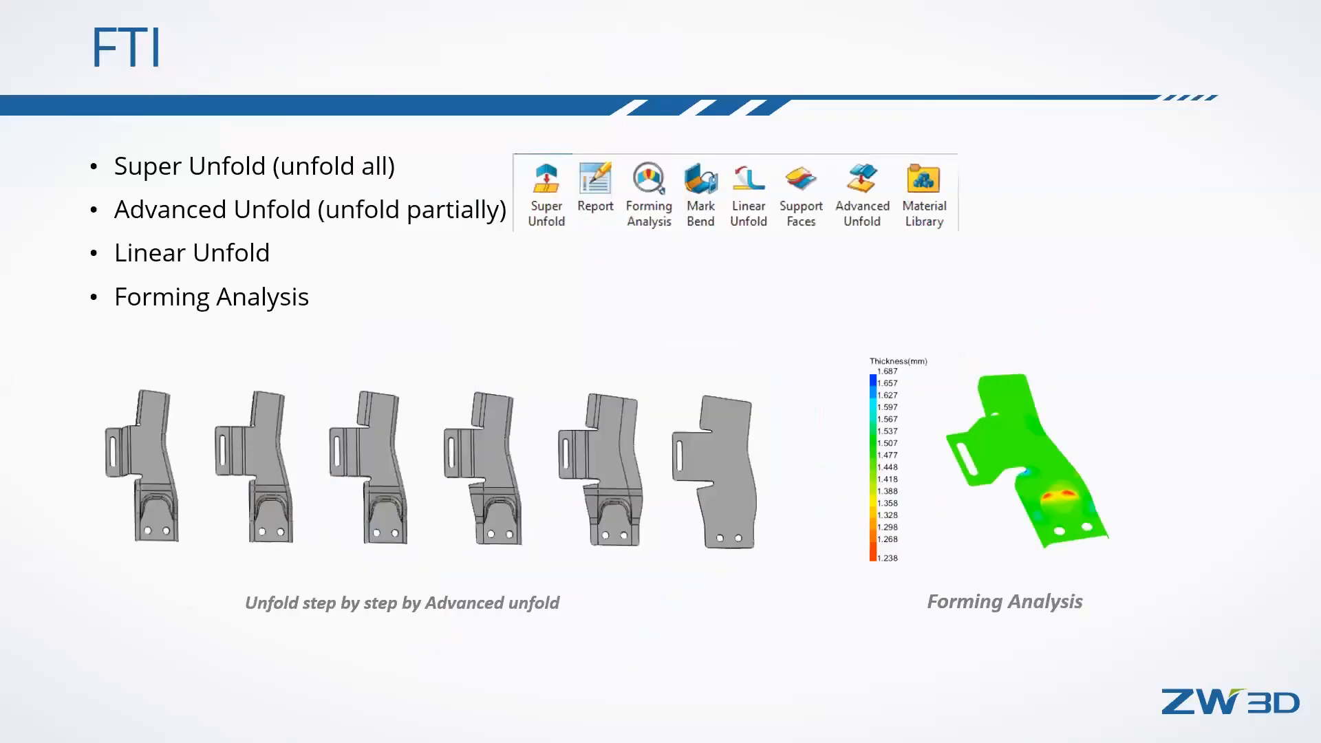
{"action": "key", "text": "Right"}
{"action": "key", "text": "Left"}
{"action": "key", "text": "alt+Tab"}
{"action": "left_click", "coordinate": [640, 278]}
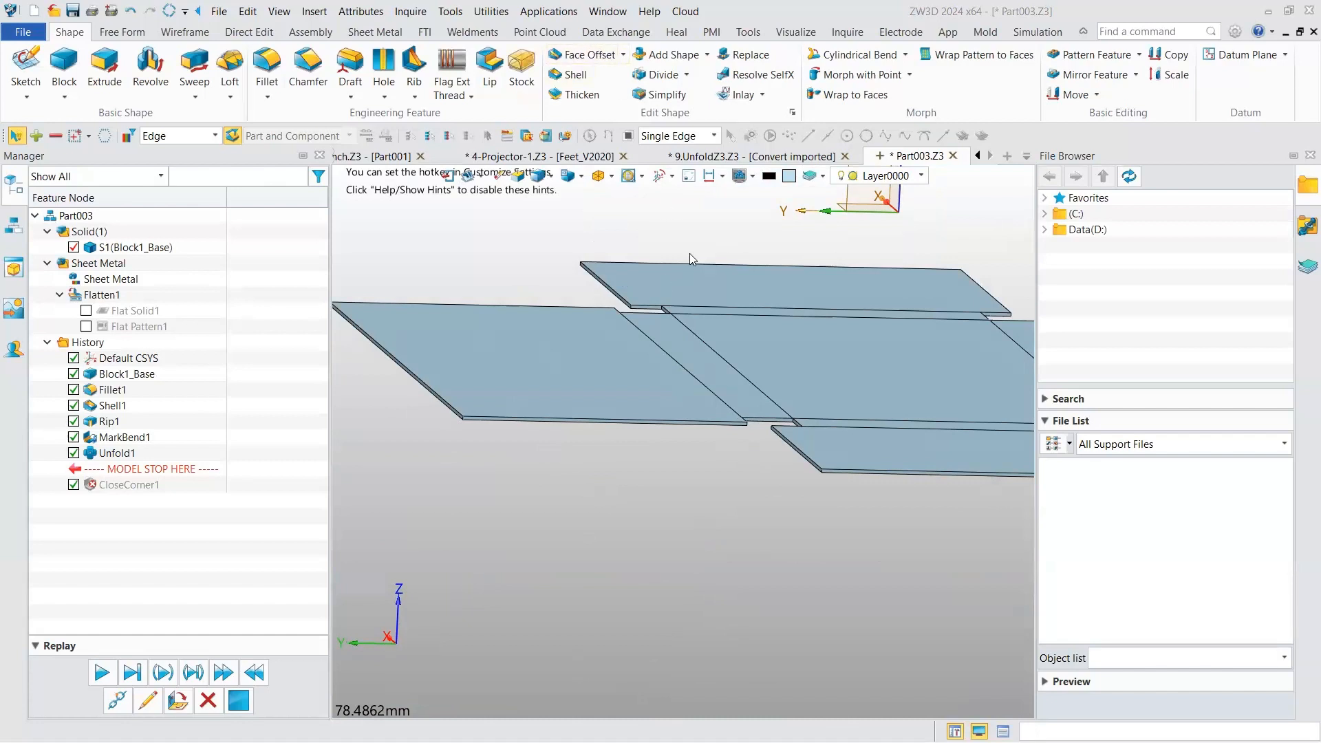
{"action": "scroll", "coordinate": [709, 261], "scroll_direction": "down", "scroll_amount": 5}
{"action": "left_click", "coordinate": [53, 11]}
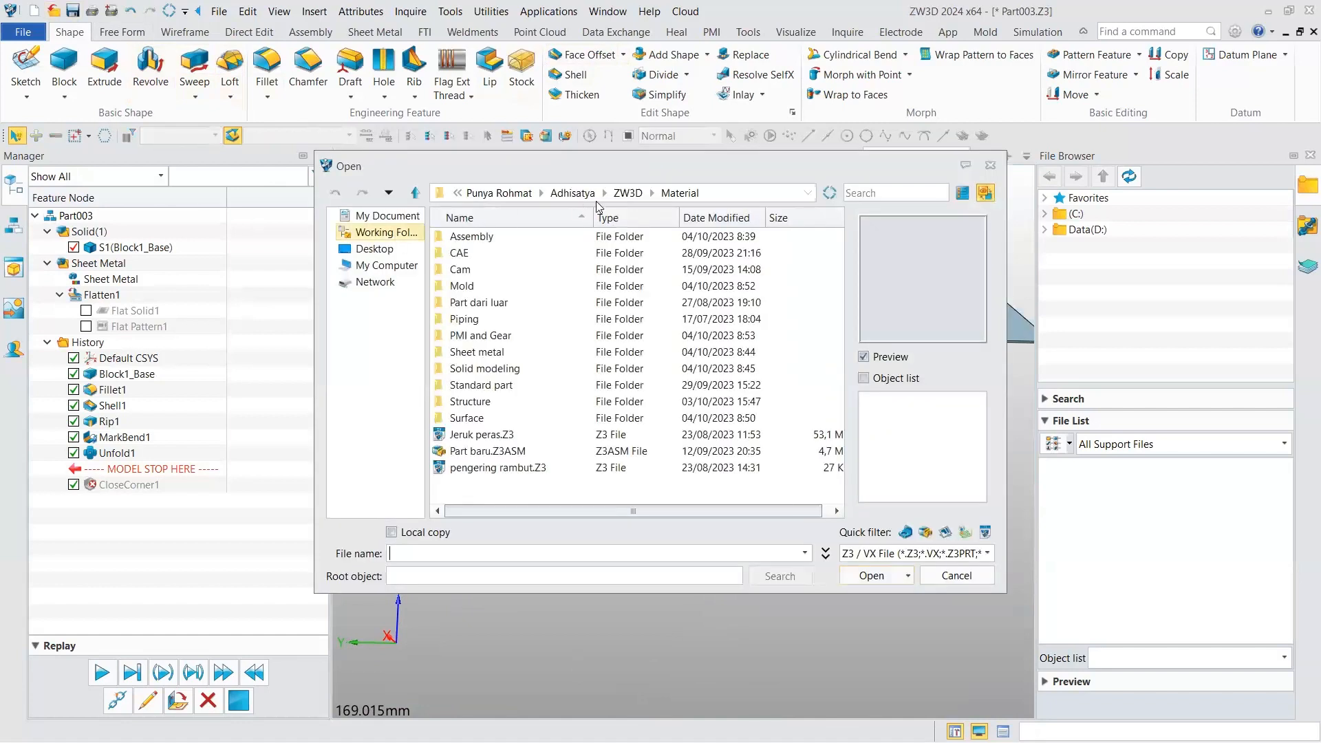
{"action": "left_click", "coordinate": [990, 166]}
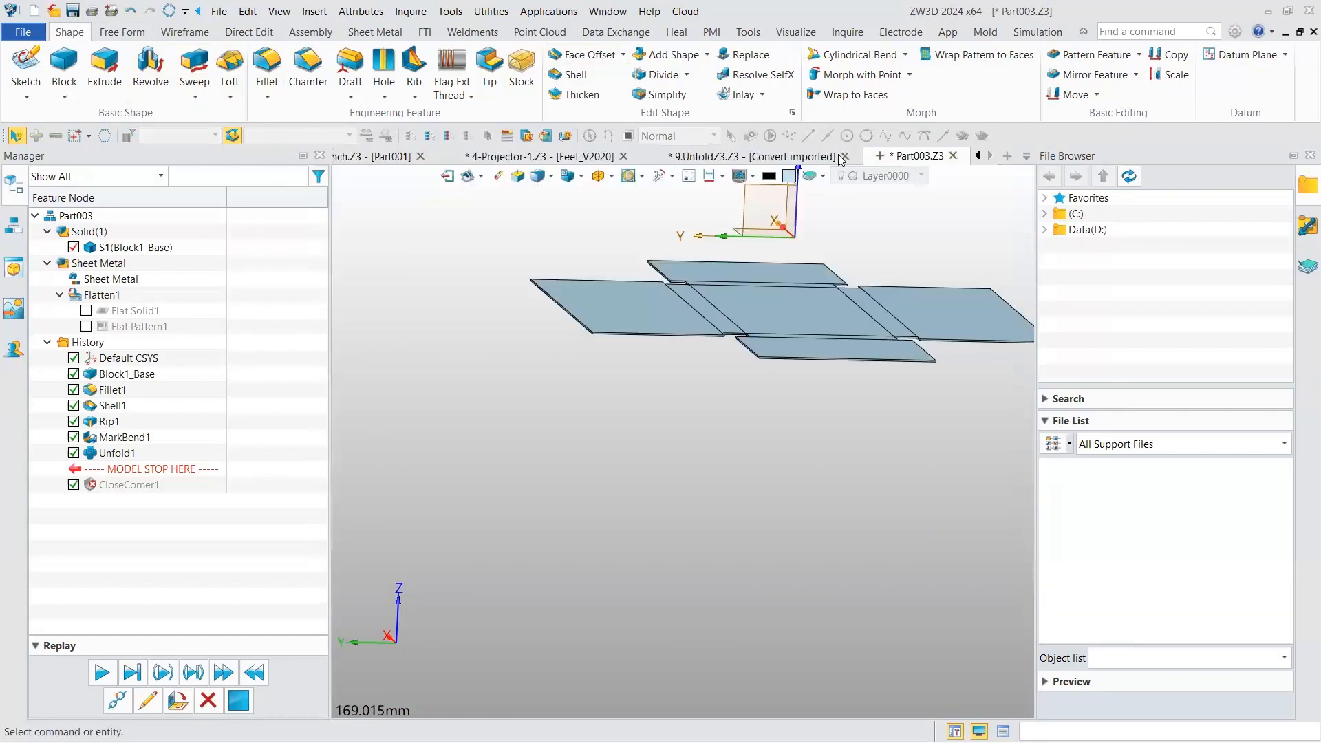
- Bring up the Feet_V2020 part of 4-Projector-1.Z3 for FTI work and display it without the surrounding assembly
{"action": "left_click", "coordinate": [425, 33]}
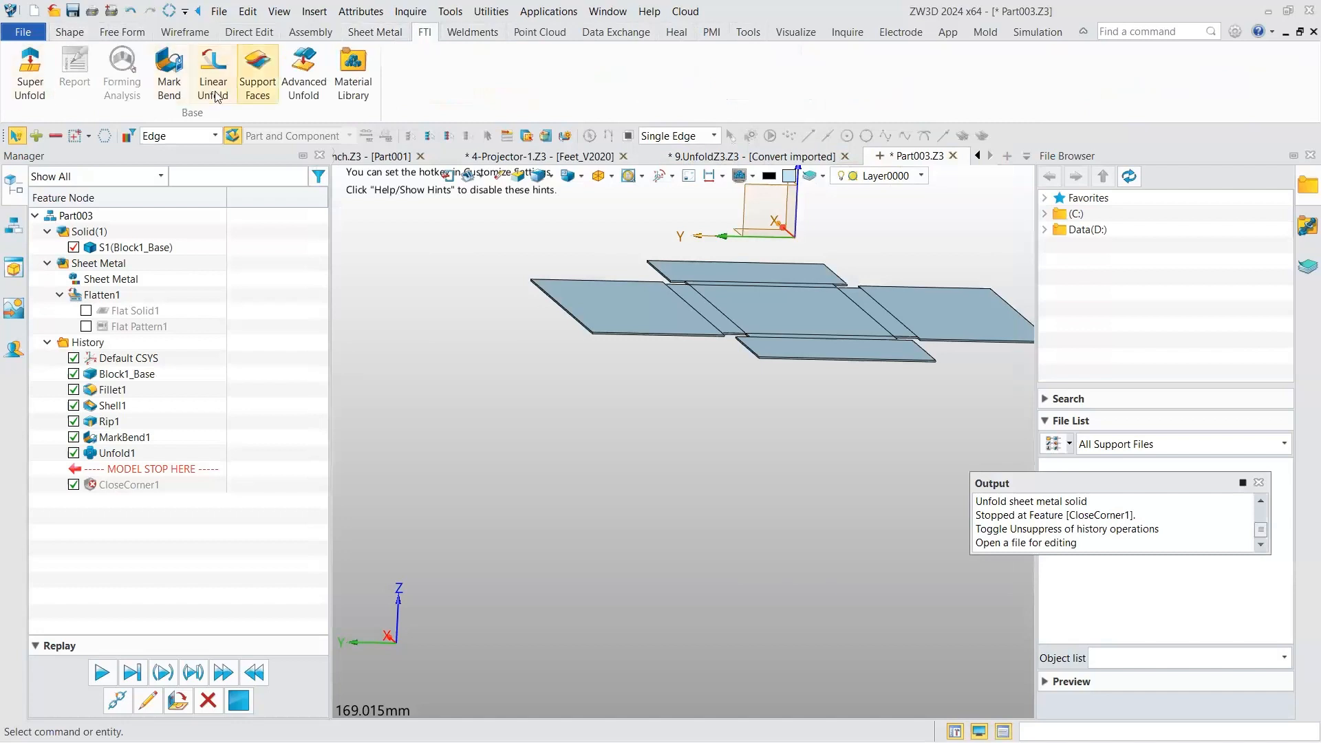
{"action": "left_click", "coordinate": [682, 158]}
{"action": "left_click", "coordinate": [567, 161]}
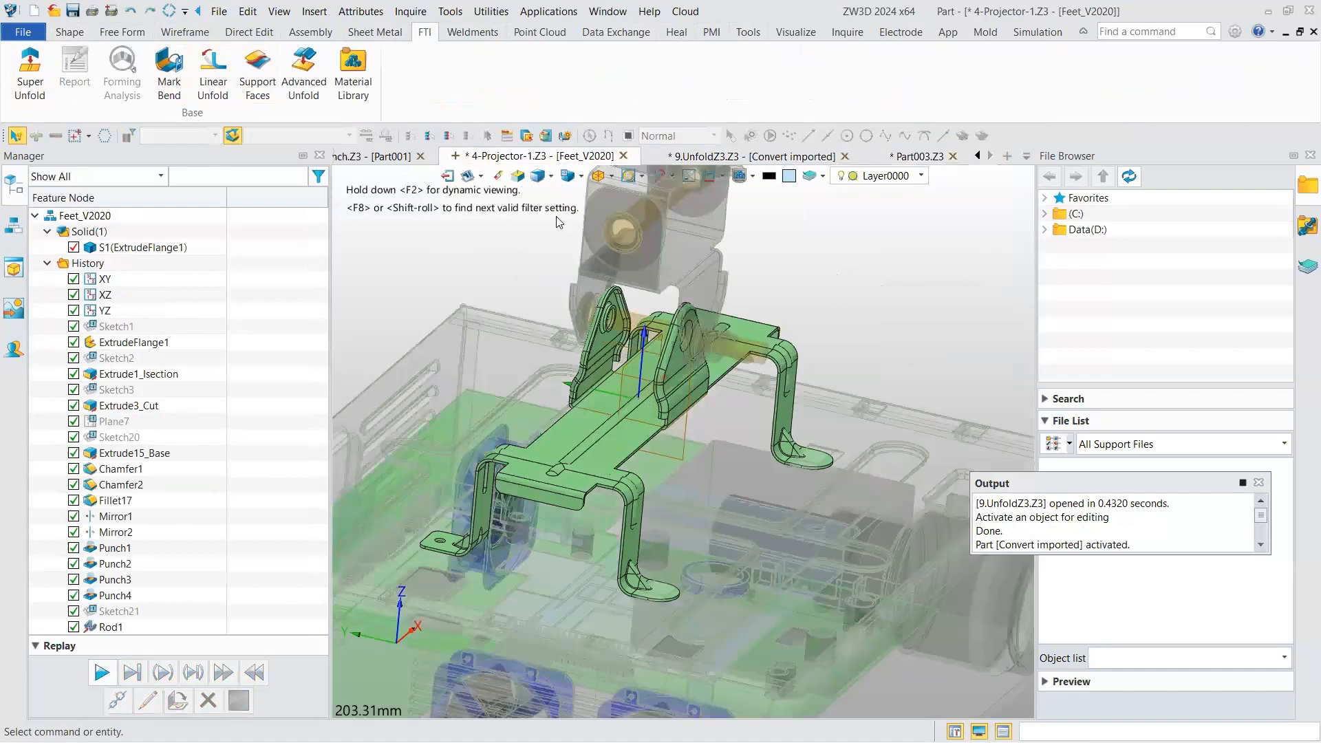
{"action": "left_click", "coordinate": [686, 179]}
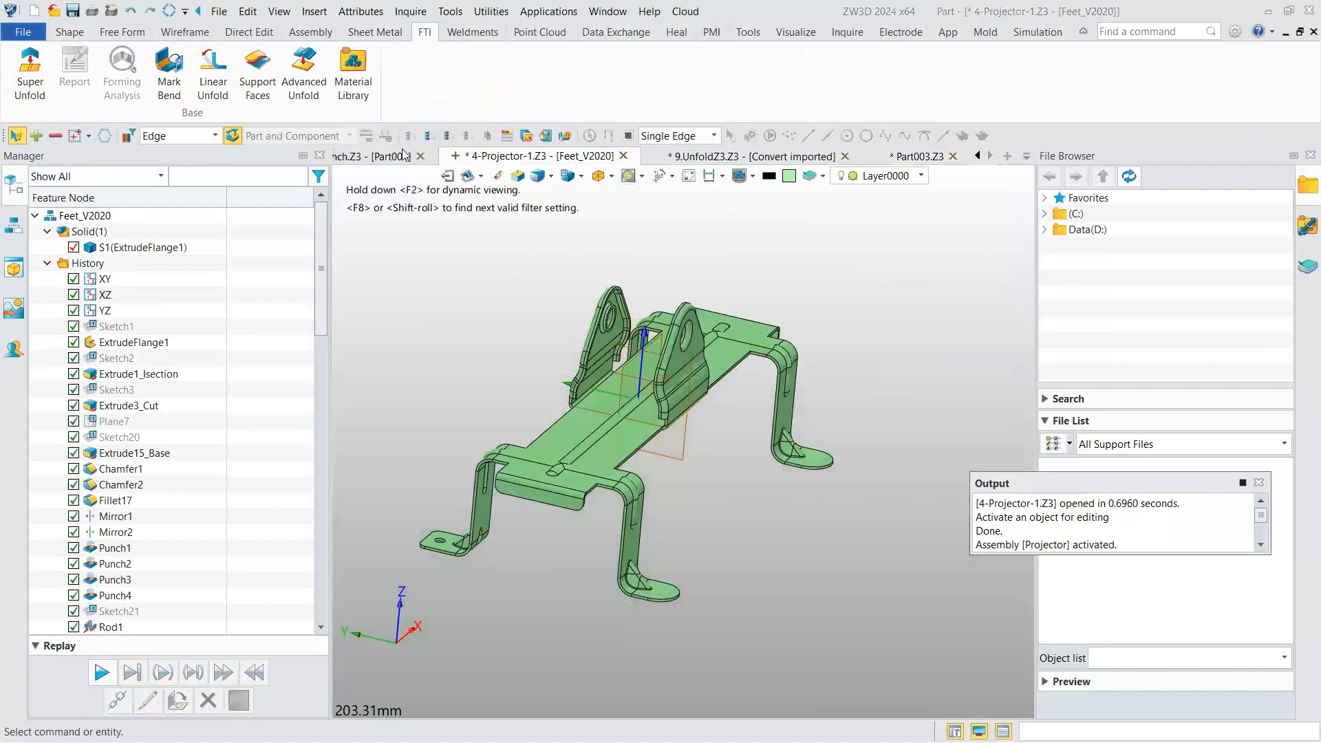
{"action": "left_click", "coordinate": [368, 161]}
{"action": "left_click", "coordinate": [793, 162]}
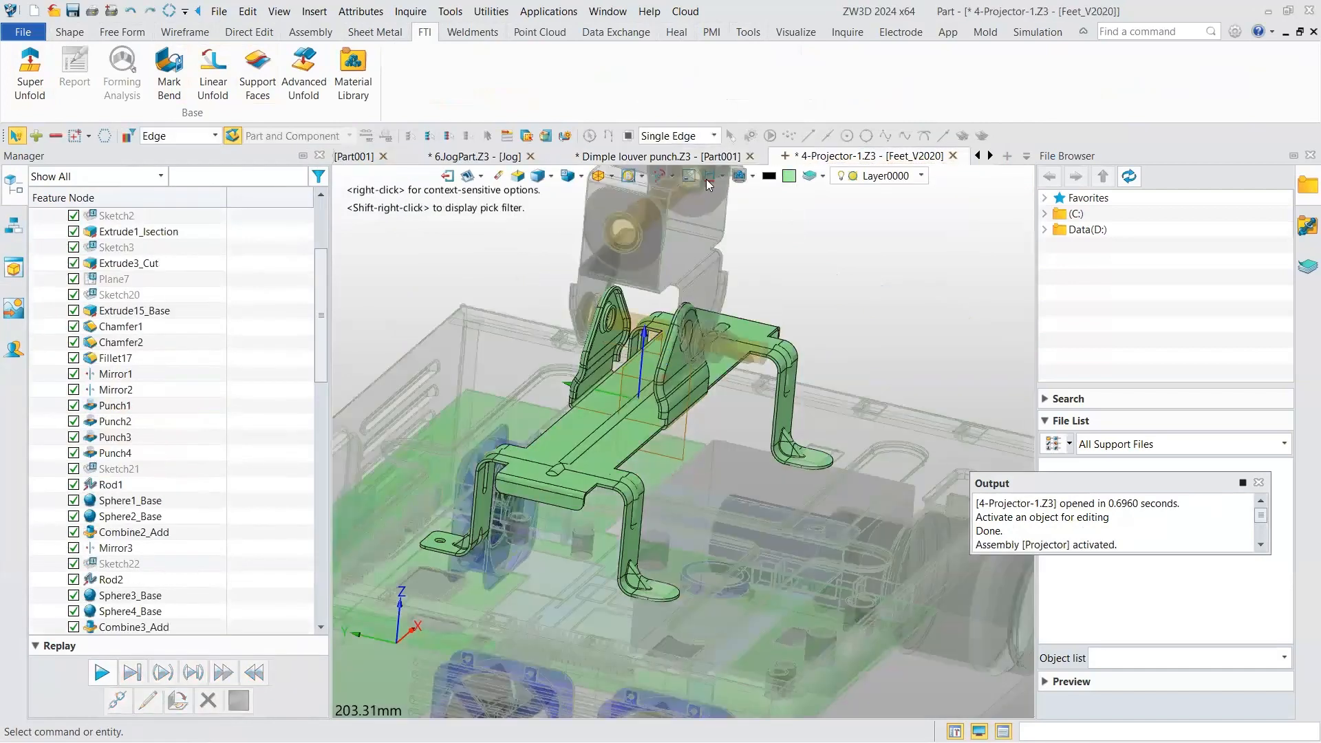
{"action": "right_click_drag", "start_coordinate": [716, 230], "coordinate": [688, 177]}
{"action": "left_click", "coordinate": [710, 176]}
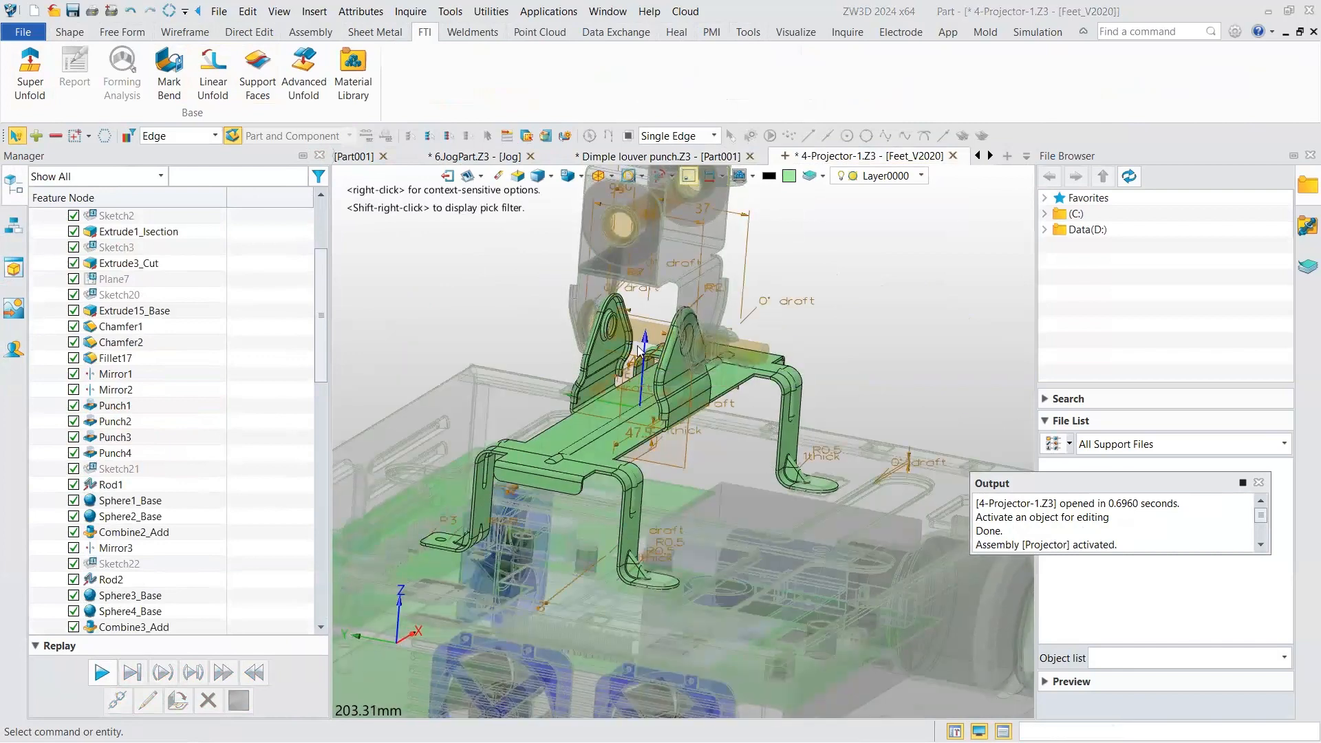
{"action": "left_click", "coordinate": [628, 176]}
{"action": "scroll", "coordinate": [644, 337], "scroll_direction": "up", "scroll_amount": 1}
{"action": "scroll", "coordinate": [564, 398], "scroll_direction": "up", "scroll_amount": 3}
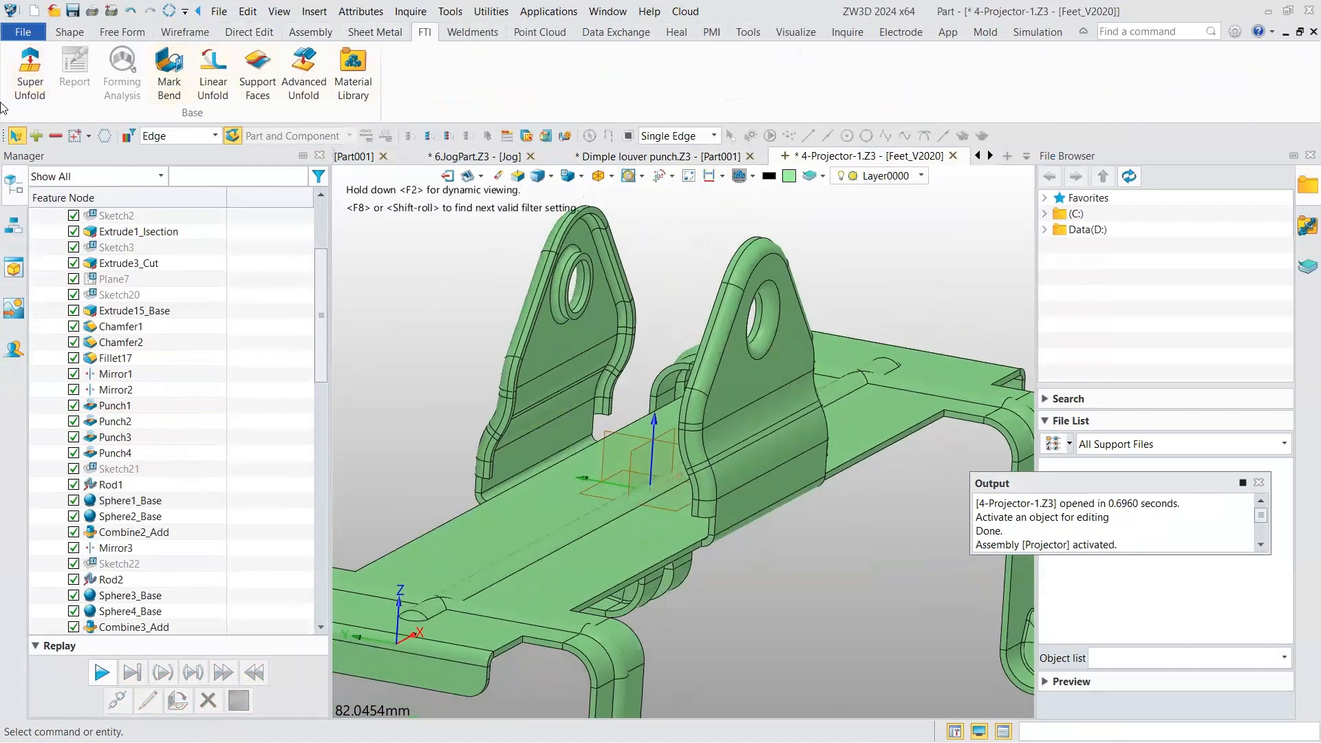
- Super Unfold all faces of the Feet_V2020 bracket in 180A CR with the Form die process, Medium mesh and Fill holes enabled
{"action": "left_click", "coordinate": [29, 75]}
{"action": "scroll", "coordinate": [500, 358], "scroll_direction": "down", "scroll_amount": 3}
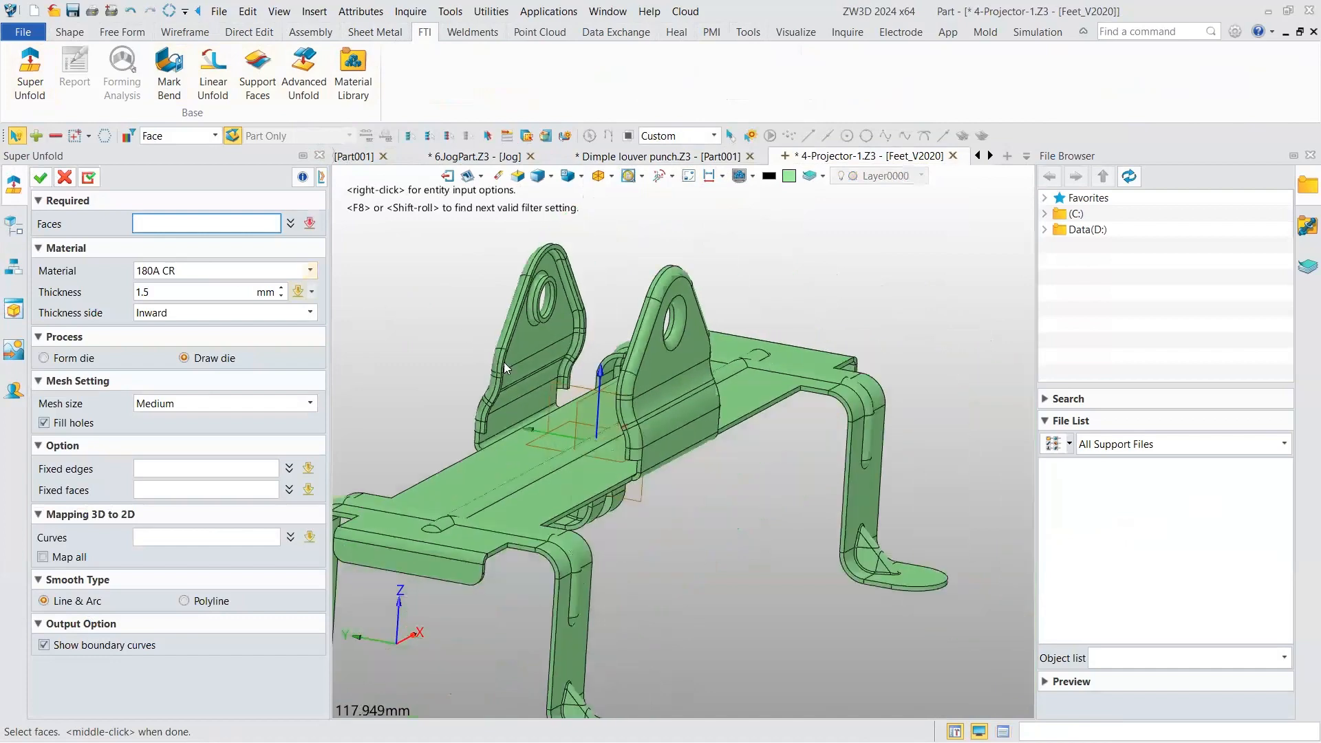
{"action": "scroll", "coordinate": [626, 299], "scroll_direction": "down", "scroll_amount": 2}
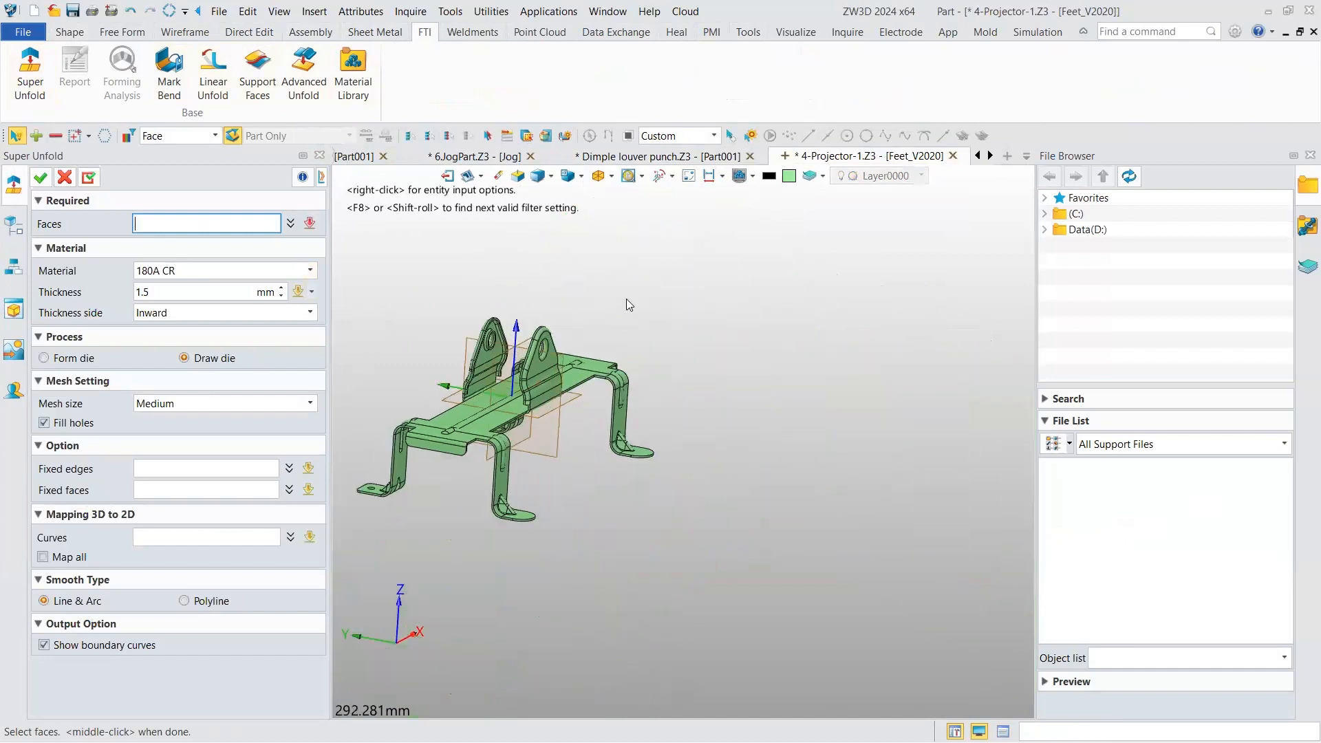
{"action": "right_click", "coordinate": [626, 298]}
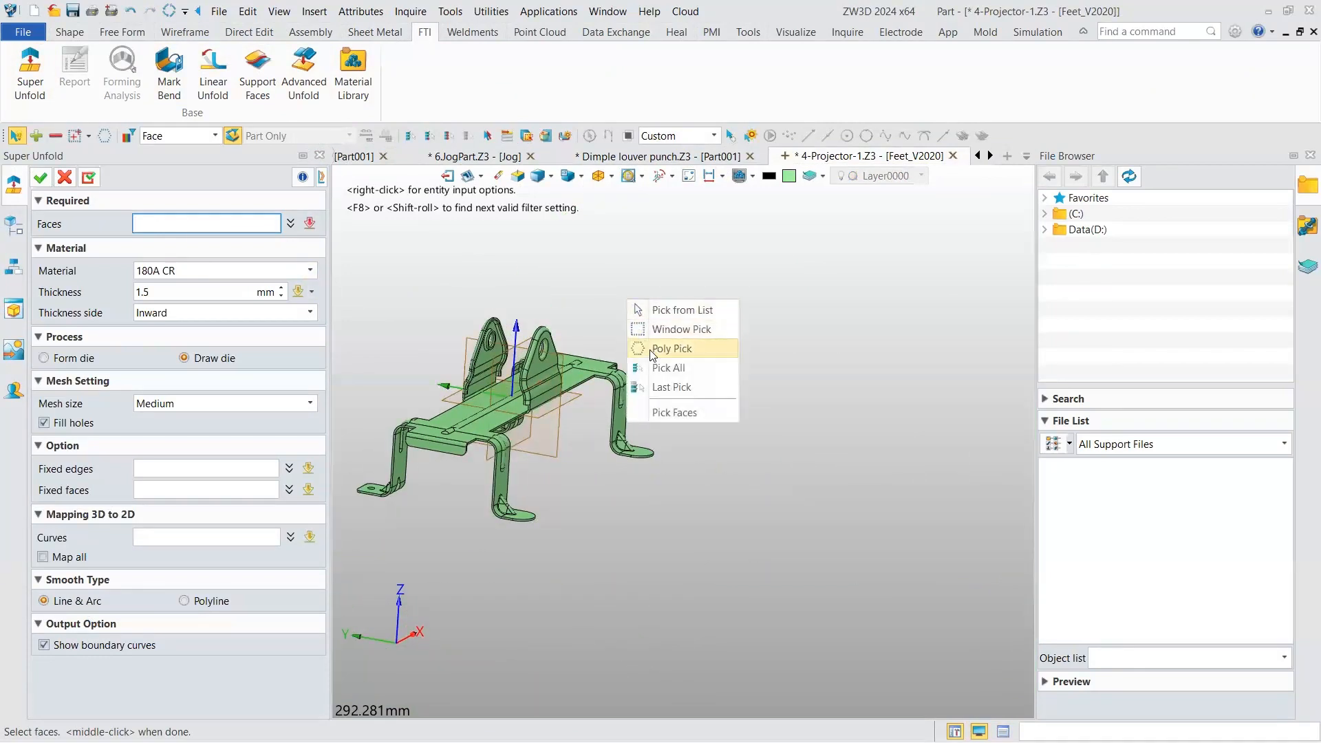
{"action": "left_click", "coordinate": [671, 368]}
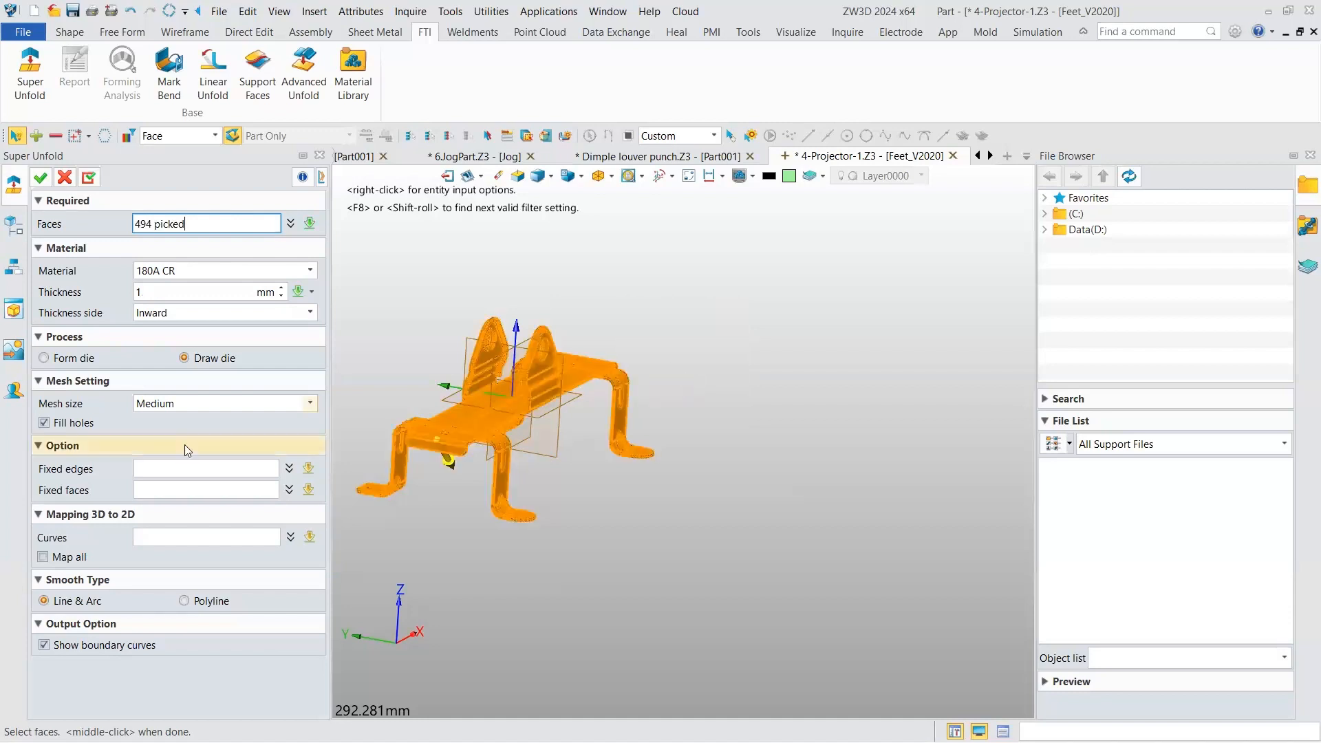
{"action": "left_click", "coordinate": [72, 360]}
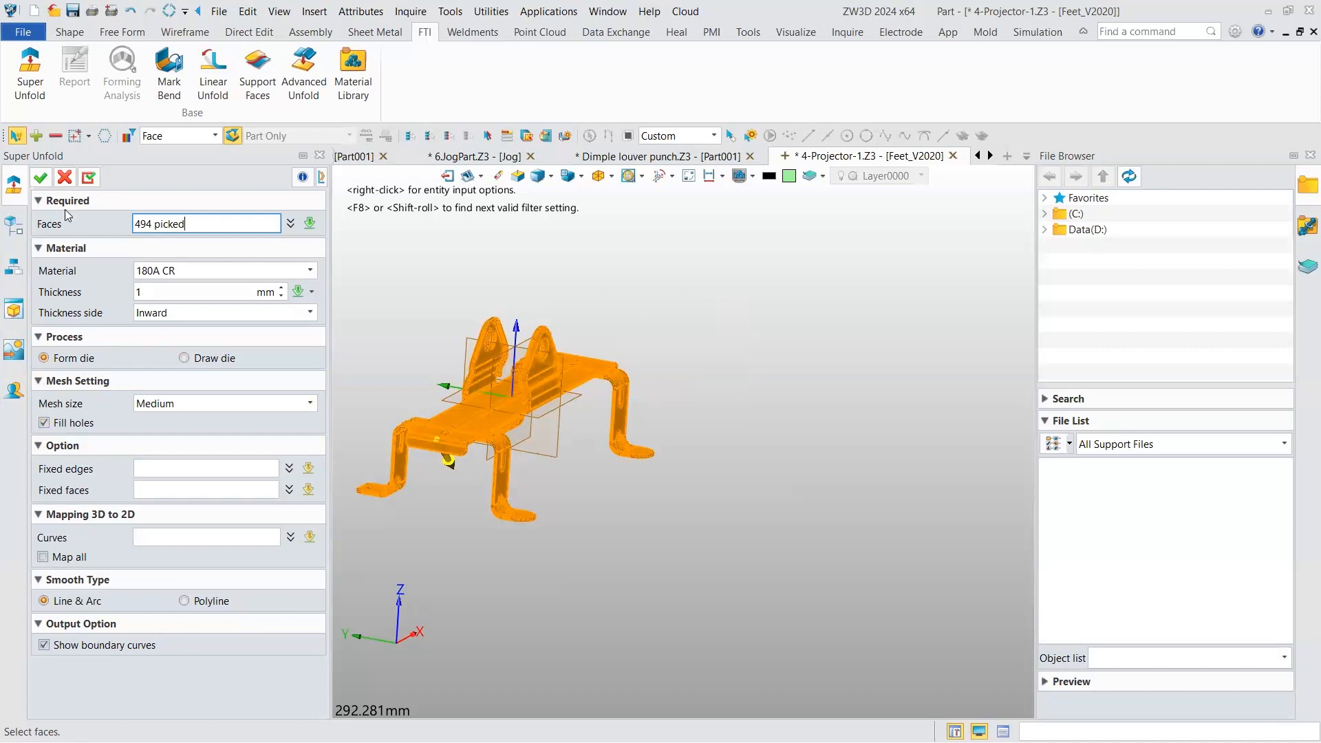
{"action": "left_click", "coordinate": [73, 427]}
{"action": "left_click", "coordinate": [44, 422]}
{"action": "left_click", "coordinate": [41, 177]}
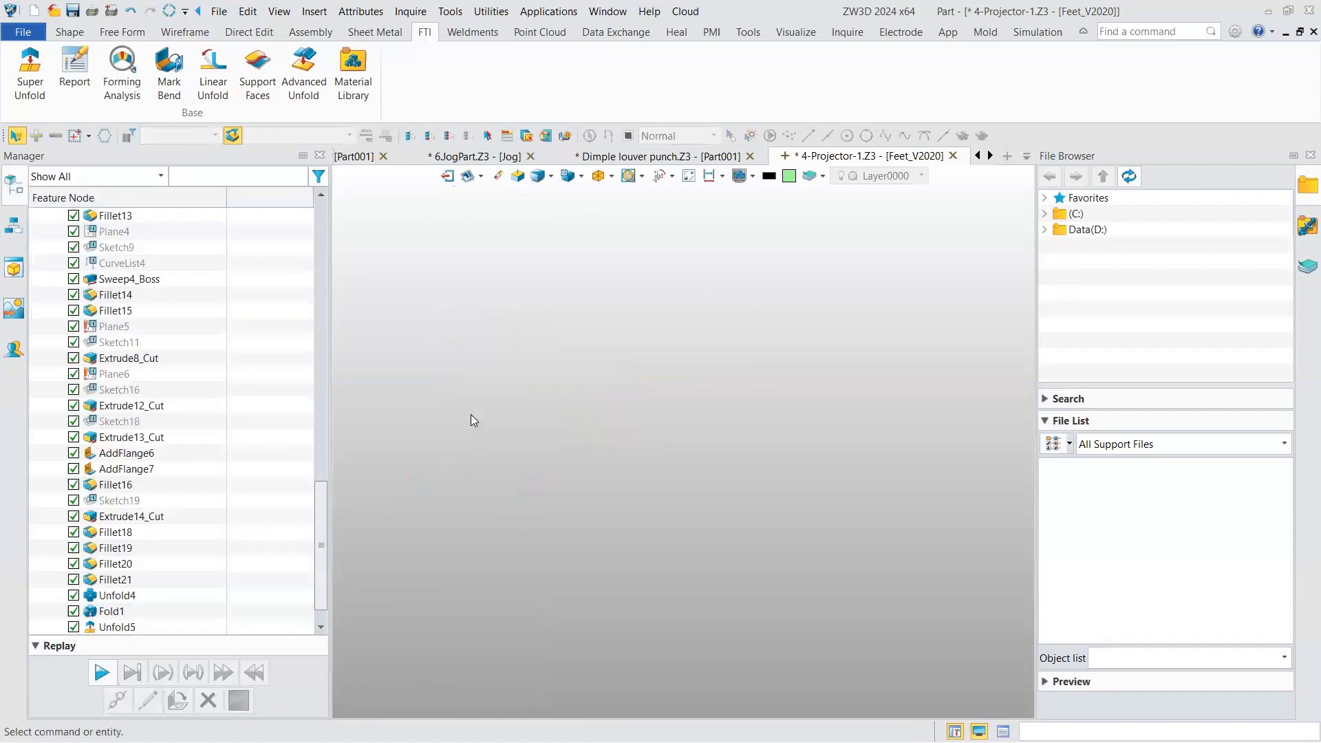
- Hide the original ExtrudeFlange1 solid of Feet_V2020 and inspect the flattened blank on its own
{"action": "left_click_drag", "start_coordinate": [324, 503], "coordinate": [330, 206]}
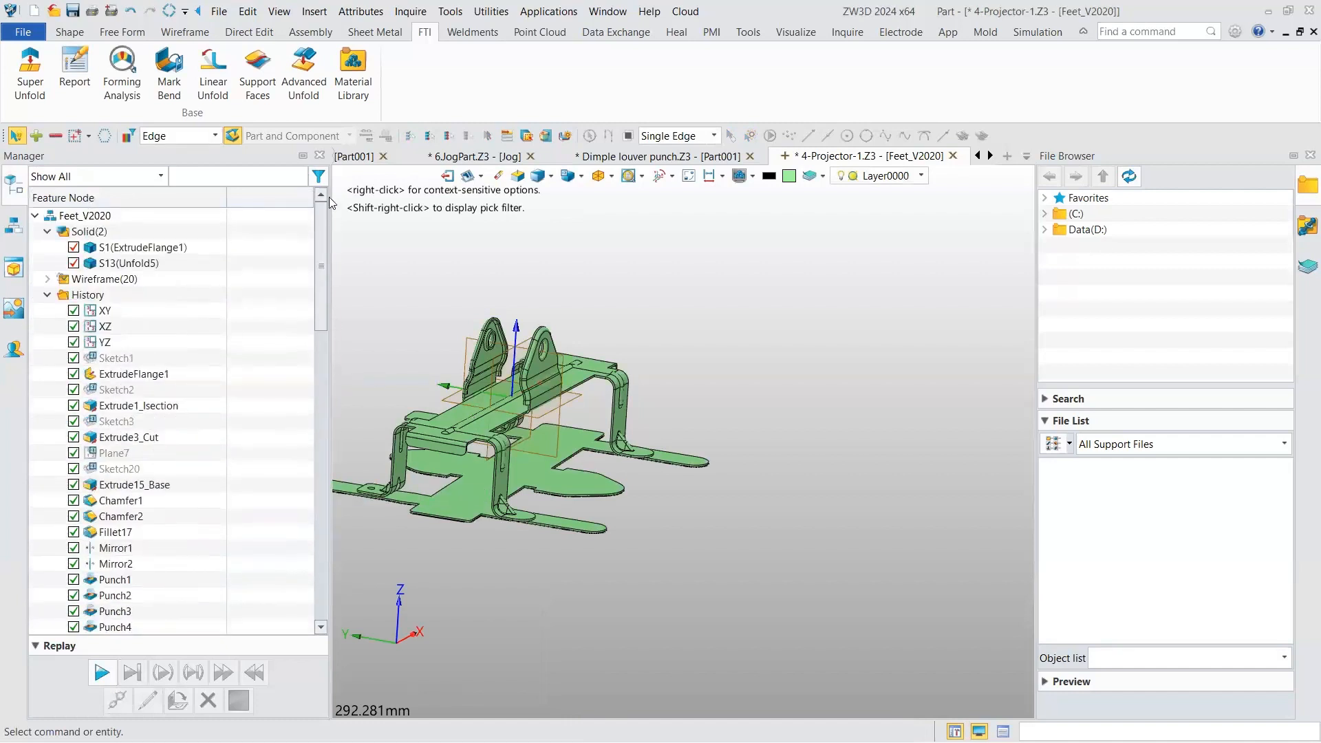
{"action": "left_click", "coordinate": [73, 247]}
{"action": "scroll", "coordinate": [483, 480], "scroll_direction": "up", "scroll_amount": 3}
{"action": "scroll", "coordinate": [483, 476], "scroll_direction": "down", "scroll_amount": 3}
{"action": "mouse_move", "coordinate": [483, 477]}
{"action": "right_mouse_down"}
{"action": "mouse_move", "coordinate": [523, 399]}
{"action": "mouse_move", "coordinate": [504, 463]}
{"action": "right_mouse_up"}
{"action": "scroll", "coordinate": [505, 464], "scroll_direction": "down", "scroll_amount": 2}
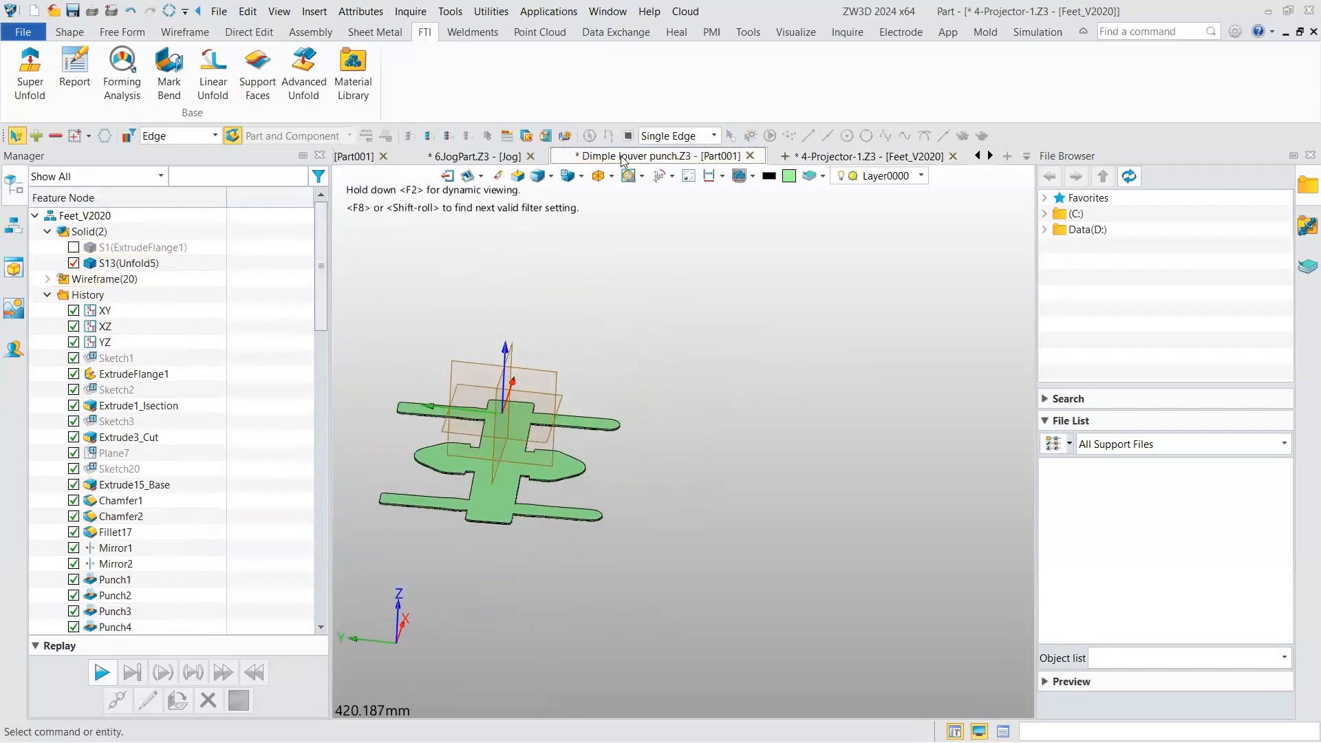
- Switch to Dimple louver punch.Z3 and Super Unfold all faces of its part in 180A CR with Form die and Fill holes
{"action": "left_click", "coordinate": [619, 157]}
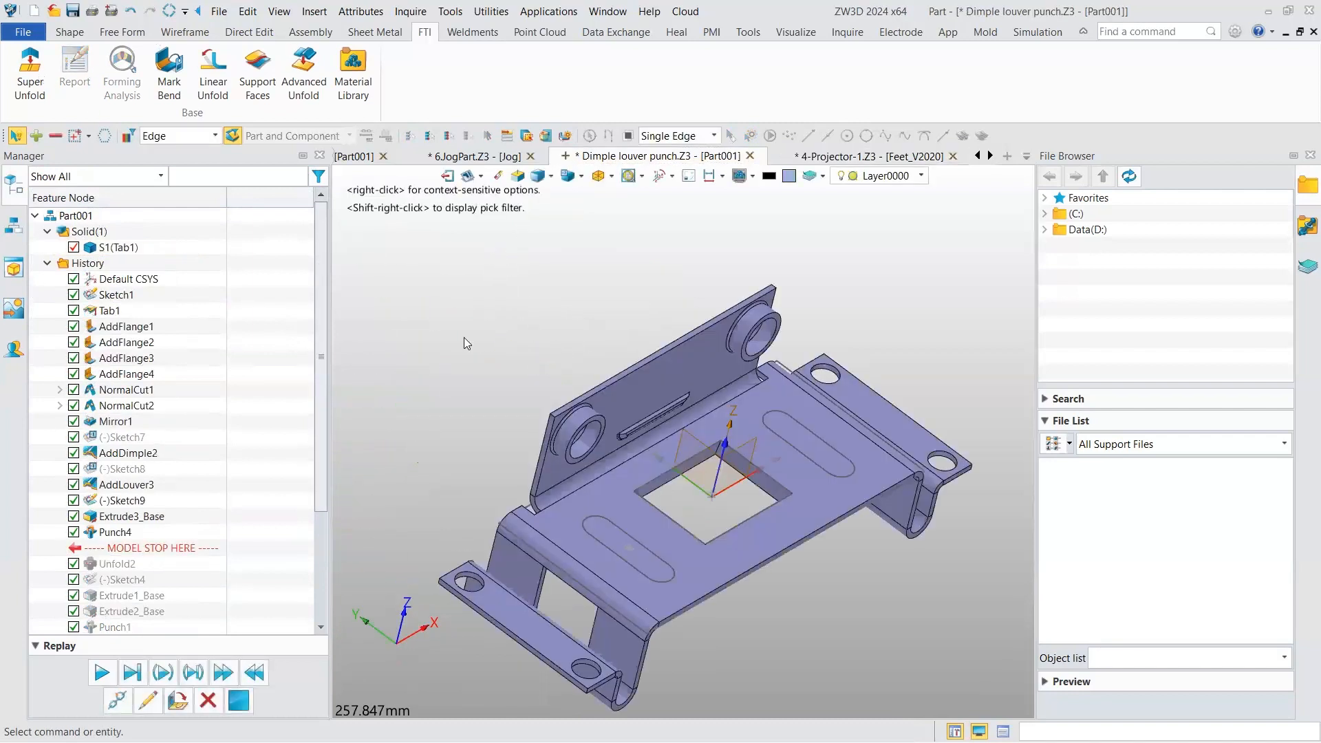
{"action": "scroll", "coordinate": [601, 422], "scroll_direction": "down", "scroll_amount": 3}
{"action": "left_click", "coordinate": [30, 73]}
{"action": "right_click_drag", "start_coordinate": [516, 286], "coordinate": [494, 311]}
{"action": "right_click", "coordinate": [494, 311]}
{"action": "left_click", "coordinate": [538, 358]}
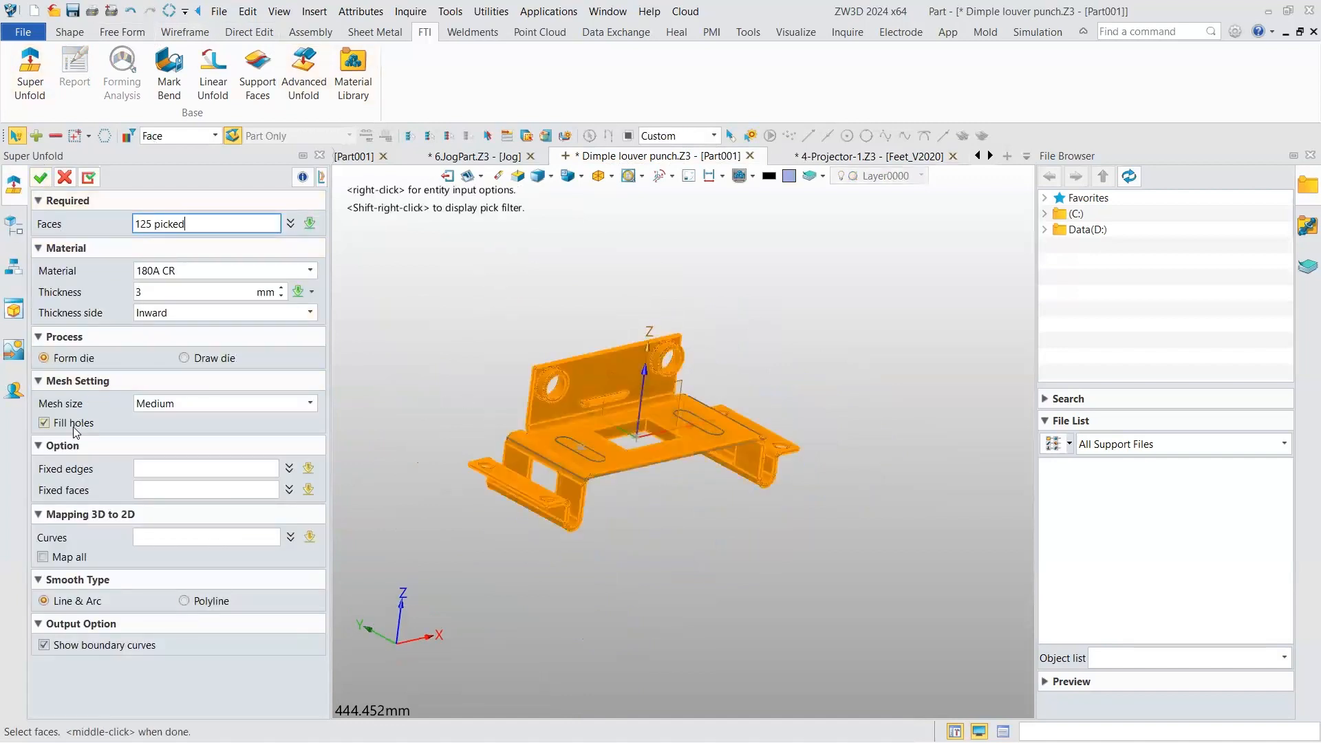
{"action": "left_click", "coordinate": [40, 177]}
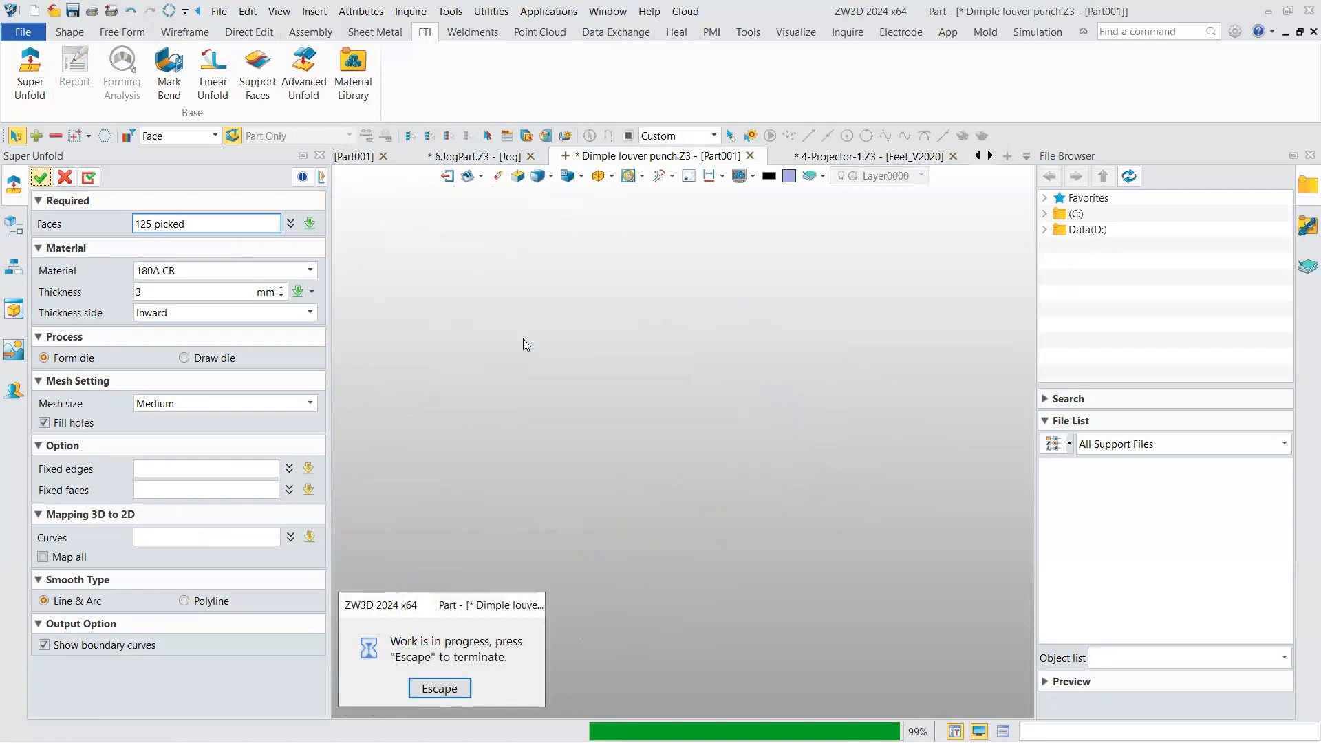
- Hide the original Tab1 solid and inspect the unfolded blank of the dimple and louver part
{"action": "right_click_drag", "start_coordinate": [587, 394], "coordinate": [608, 428]}
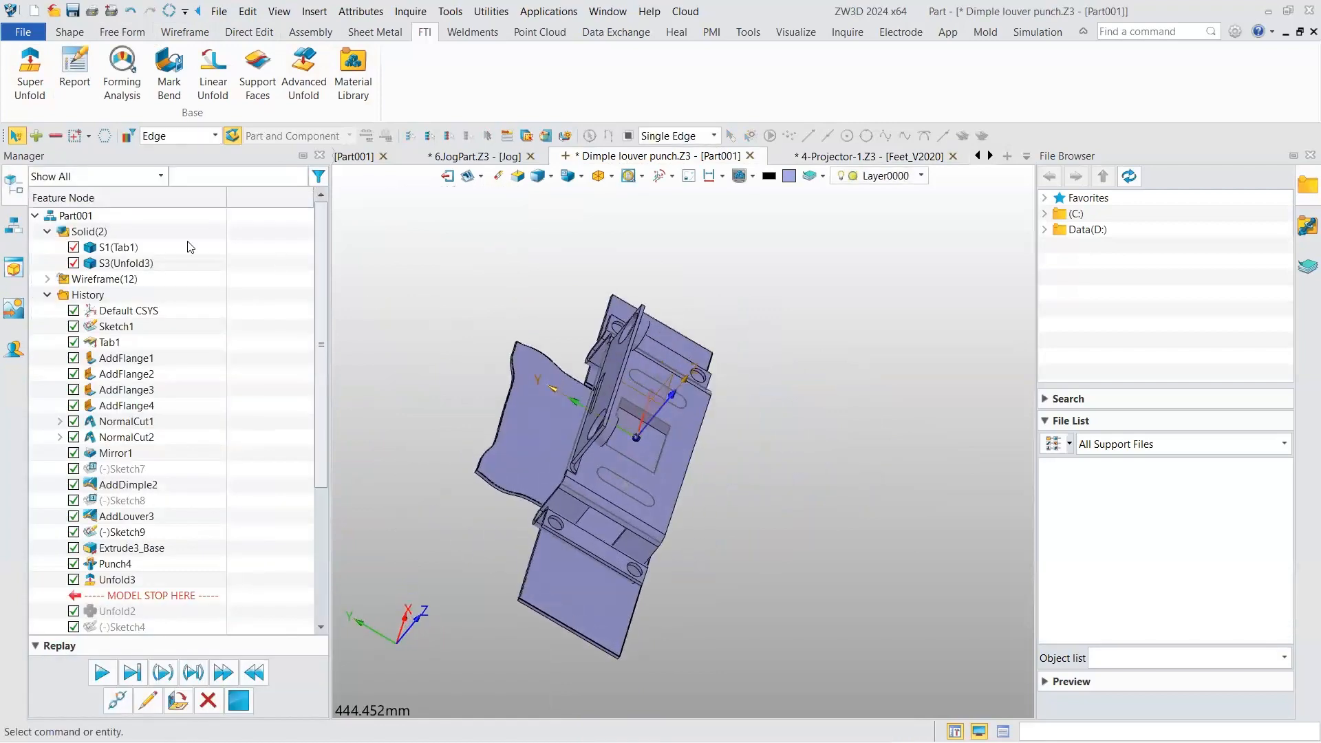
{"action": "left_click", "coordinate": [75, 249]}
{"action": "right_click_drag", "start_coordinate": [441, 339], "coordinate": [524, 322]}
{"action": "scroll", "coordinate": [528, 453], "scroll_direction": "up", "scroll_amount": 3}
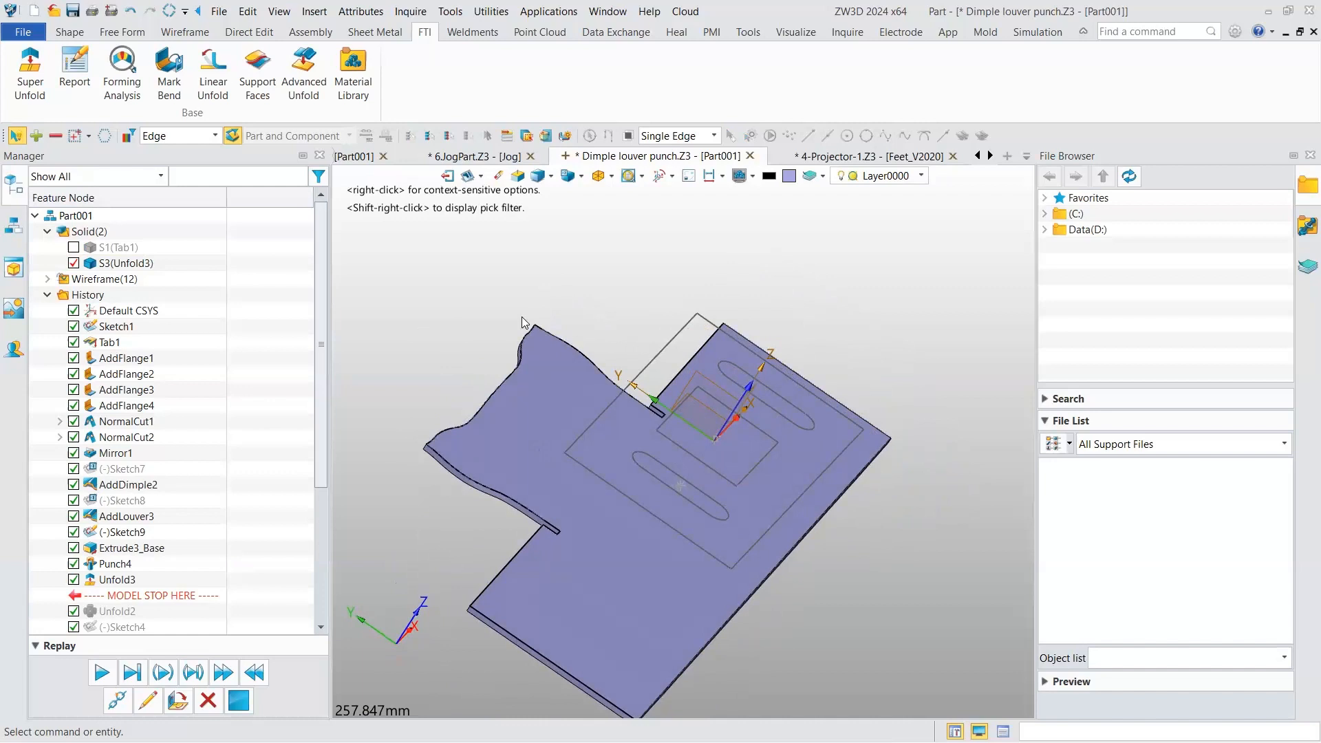
- Switch to the Feet_V2020 part in 4-Projector-1.Z3 and show its original ExtrudeFlange1 solid again
{"action": "left_click", "coordinate": [832, 156]}
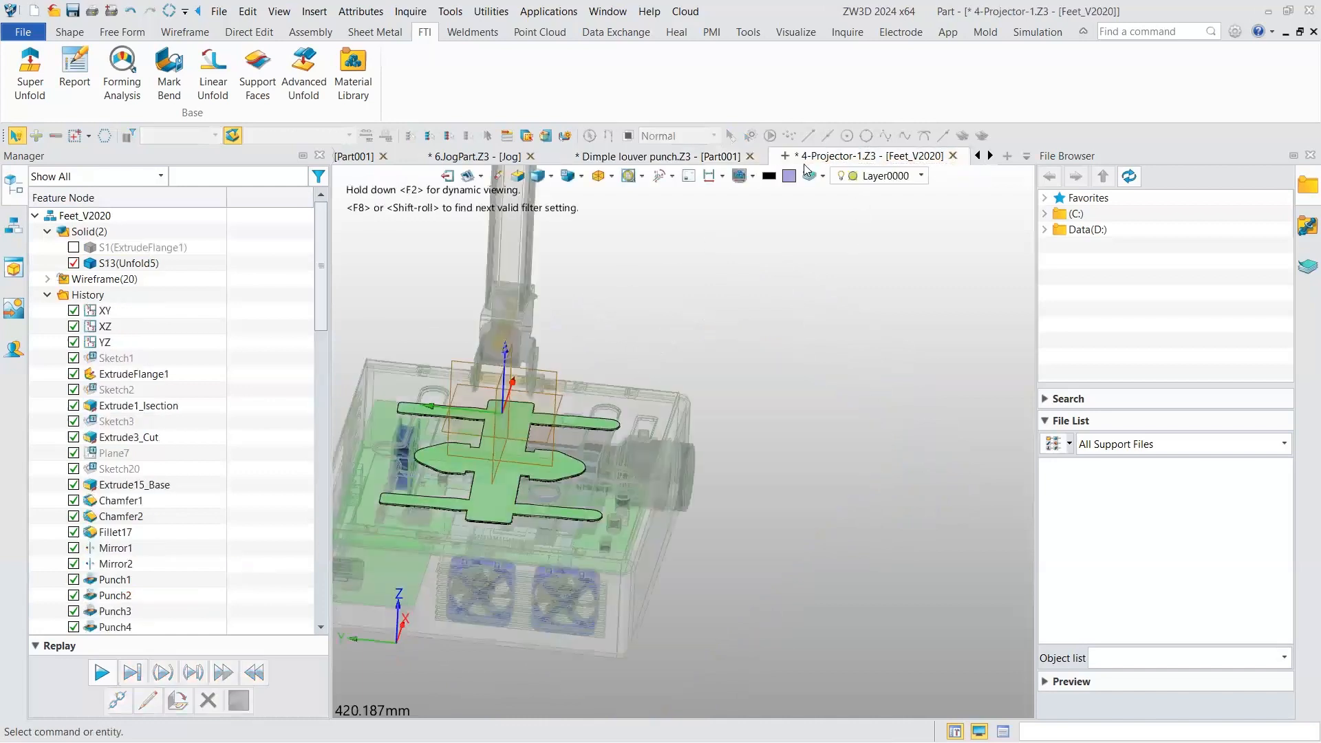
{"action": "scroll", "coordinate": [587, 388], "scroll_direction": "down", "scroll_amount": 2}
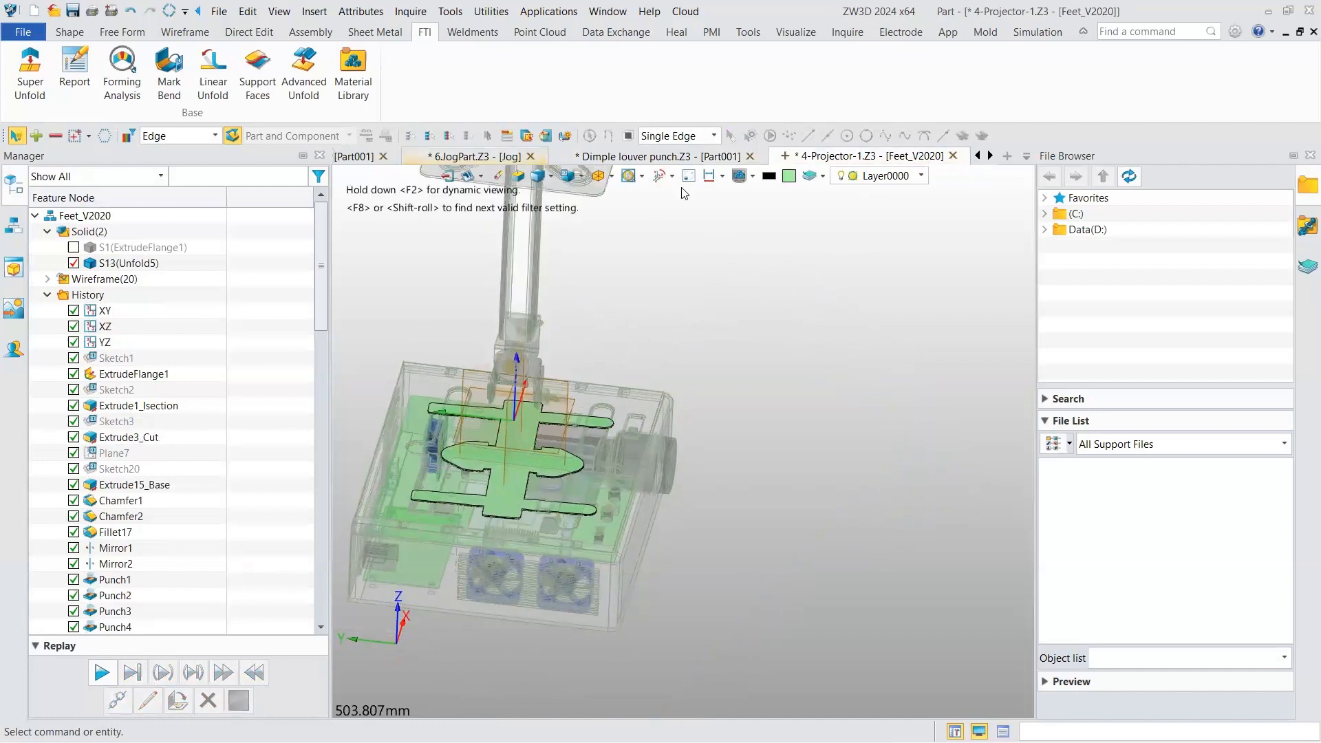
{"action": "left_click", "coordinate": [74, 247]}
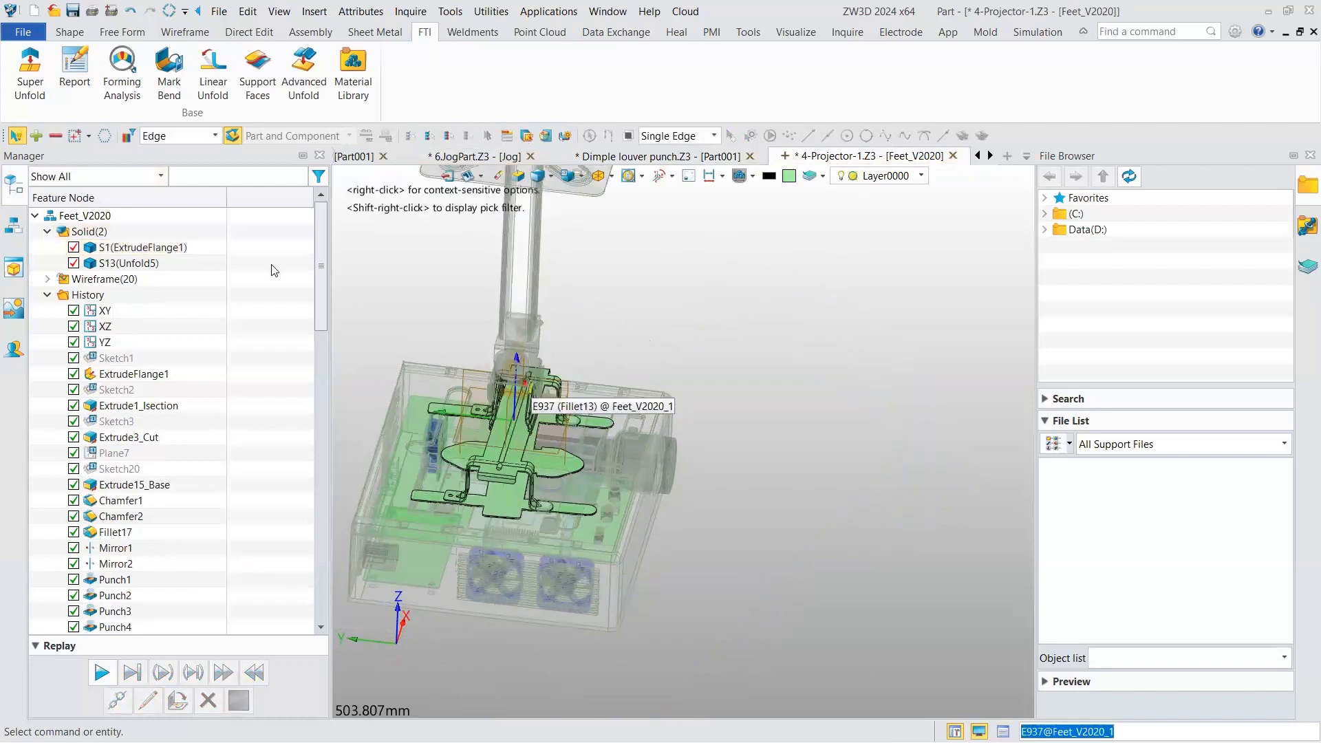
- Run Forming Analysis on Feet_V2020 and examine the thickness plot with the surrounding projector assembly hidden
{"action": "left_click", "coordinate": [122, 69]}
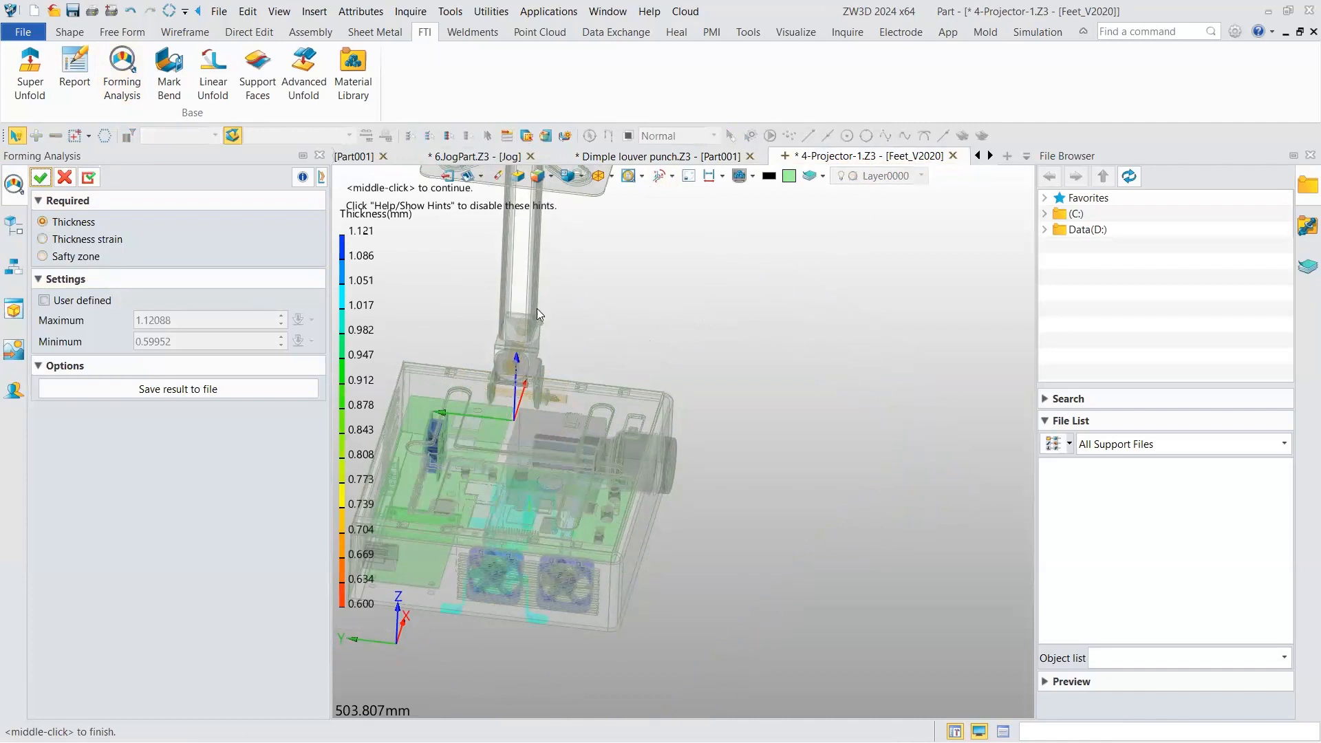
{"action": "left_click", "coordinate": [688, 180]}
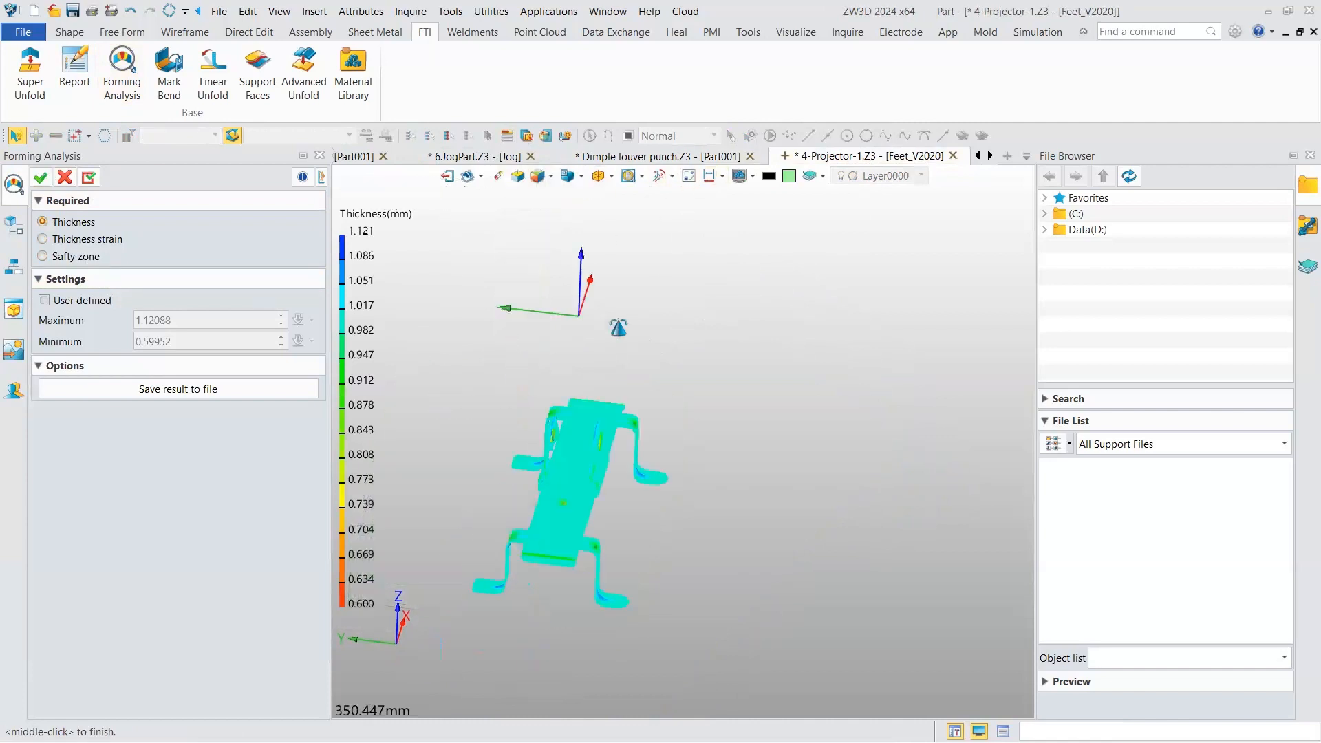
{"action": "scroll", "coordinate": [596, 415], "scroll_direction": "up", "scroll_amount": 3}
{"action": "right_click_drag", "start_coordinate": [602, 398], "coordinate": [557, 374]}
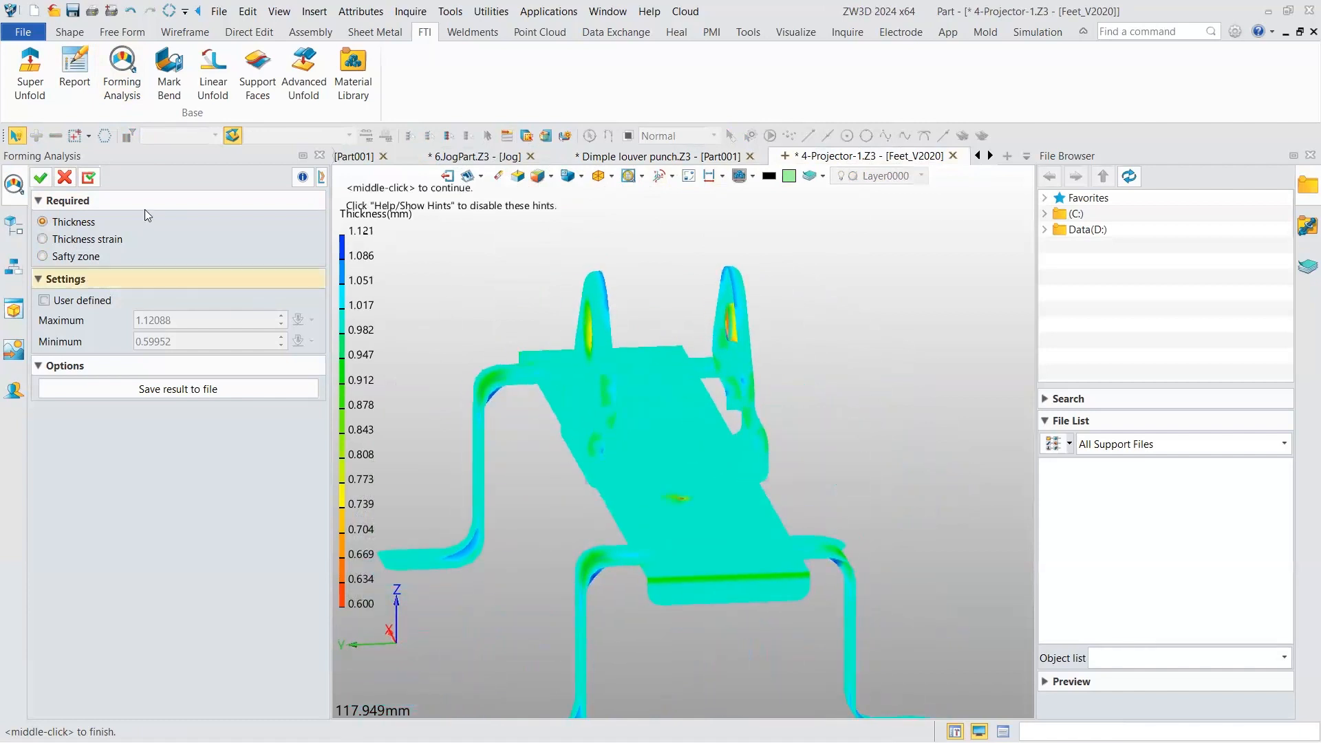
- Try a user-defined range on the thickness strain plot, raising the maximum to 12.4877
{"action": "left_click", "coordinate": [75, 240]}
{"action": "left_click", "coordinate": [44, 300]}
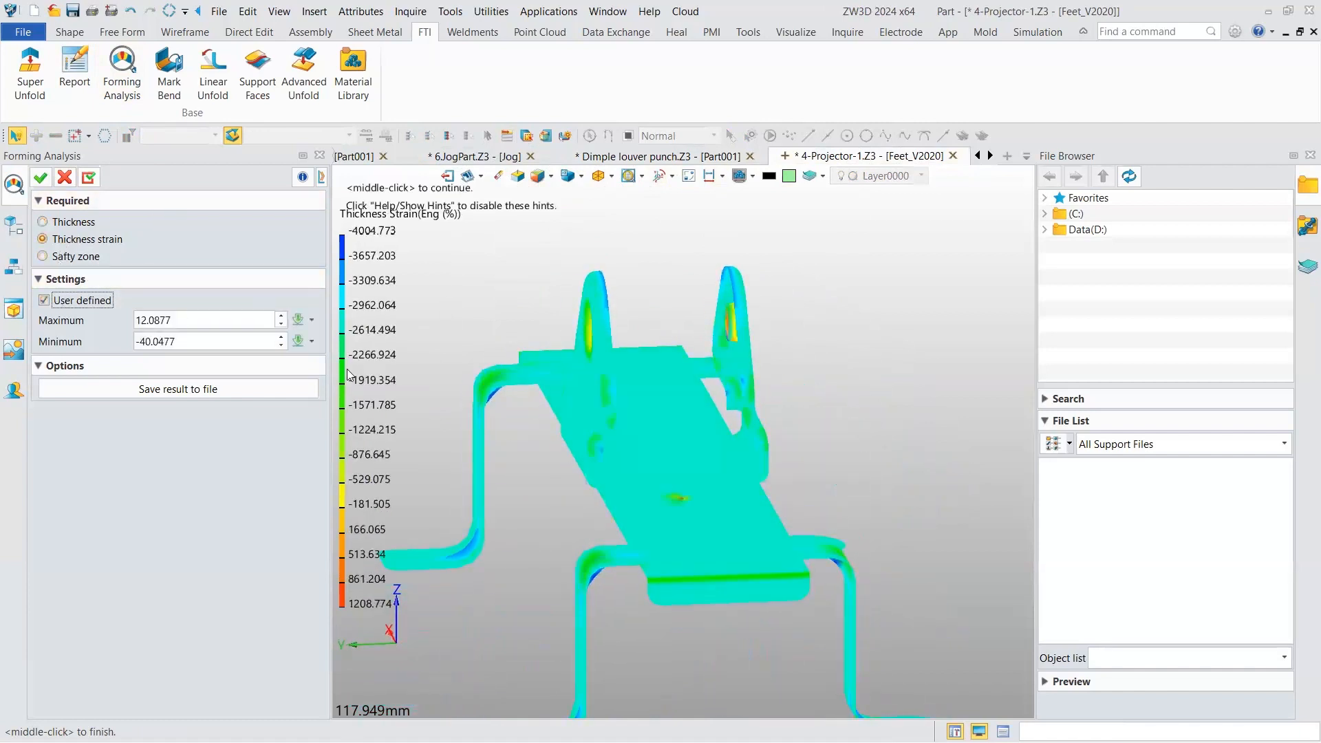
{"action": "left_click", "coordinate": [213, 320]}
{"action": "scroll", "coordinate": [214, 326], "scroll_direction": "down", "scroll_amount": 3}
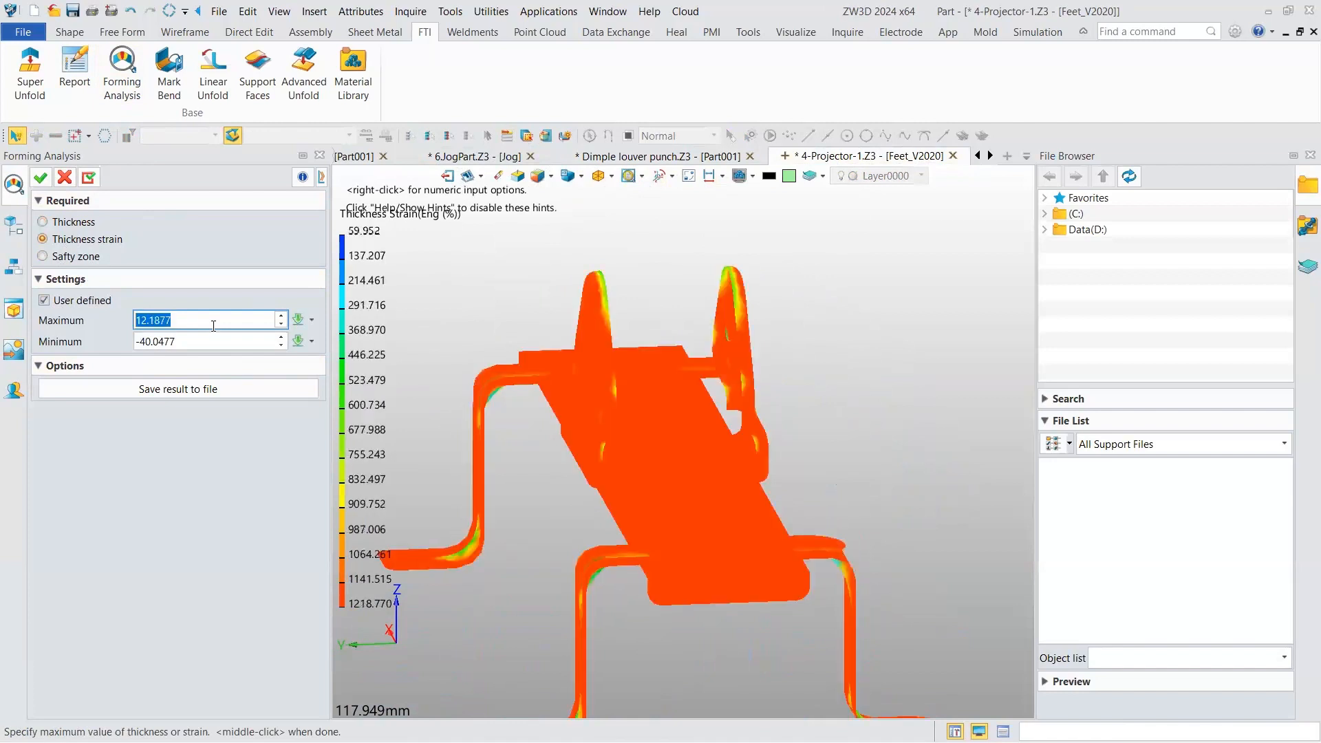
{"action": "scroll", "coordinate": [214, 326], "scroll_direction": "up", "scroll_amount": 1}
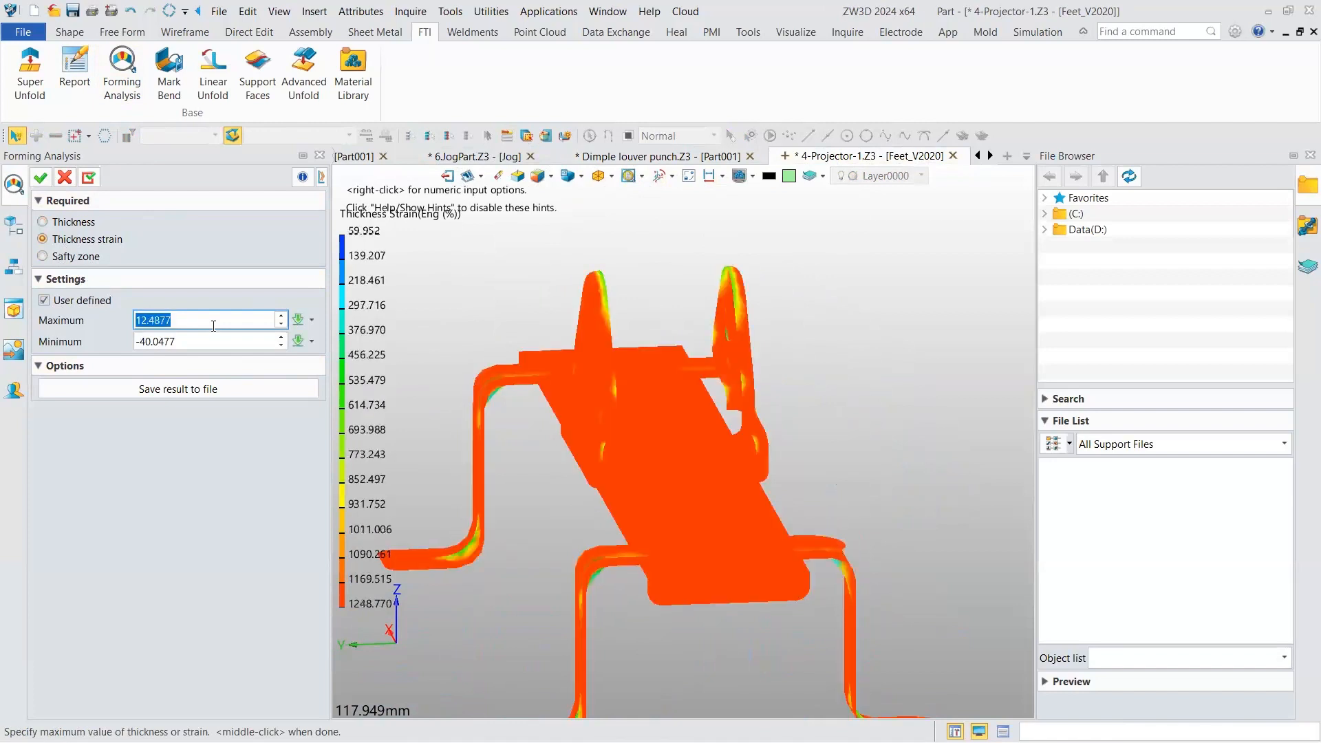
- Display the safety zone plot and examine the marginal and fail areas around the hole in the bracket's upright ear
{"action": "left_click", "coordinate": [44, 256]}
{"action": "right_click_drag", "start_coordinate": [660, 376], "coordinate": [564, 392]}
{"action": "scroll", "coordinate": [697, 425], "scroll_direction": "down", "scroll_amount": 6}
{"action": "right_click_drag", "start_coordinate": [696, 425], "coordinate": [703, 370]}
{"action": "scroll", "coordinate": [702, 368], "scroll_direction": "up", "scroll_amount": 10}
{"action": "scroll", "coordinate": [702, 368], "scroll_direction": "up", "scroll_amount": 6}
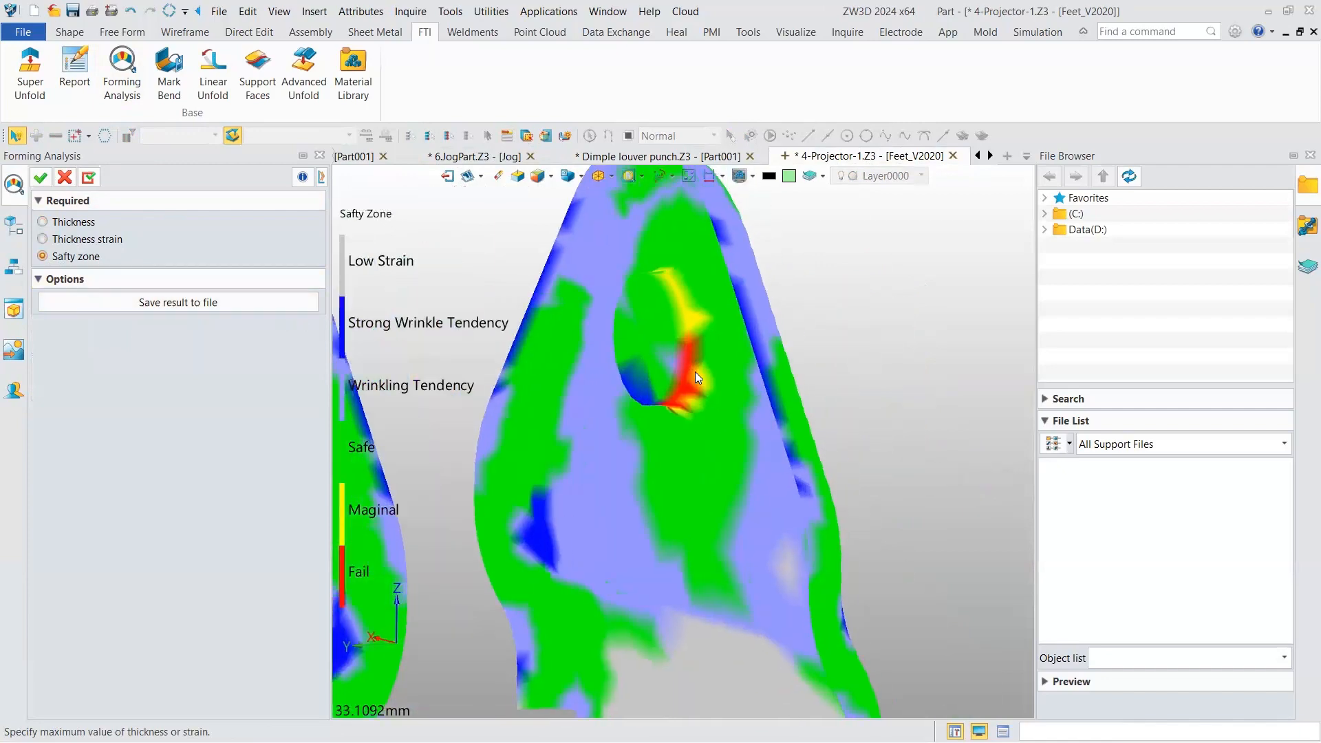
{"action": "right_click_drag", "start_coordinate": [687, 354], "coordinate": [688, 395]}
{"action": "scroll", "coordinate": [695, 320], "scroll_direction": "down", "scroll_amount": 5}
{"action": "scroll", "coordinate": [694, 322], "scroll_direction": "up", "scroll_amount": 3}
{"action": "scroll", "coordinate": [689, 395], "scroll_direction": "down", "scroll_amount": 1}
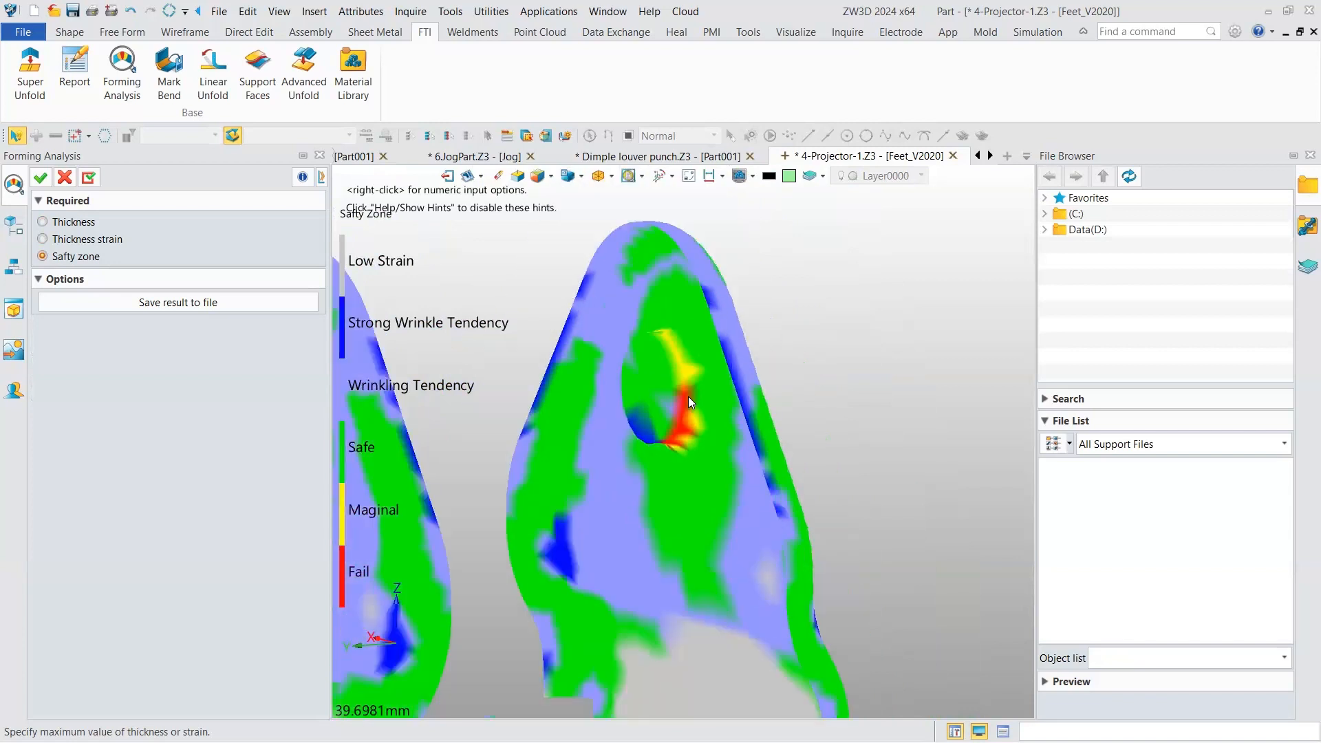
- Display the thickness strain plot with the user-defined range turned off
{"action": "left_click", "coordinate": [44, 239]}
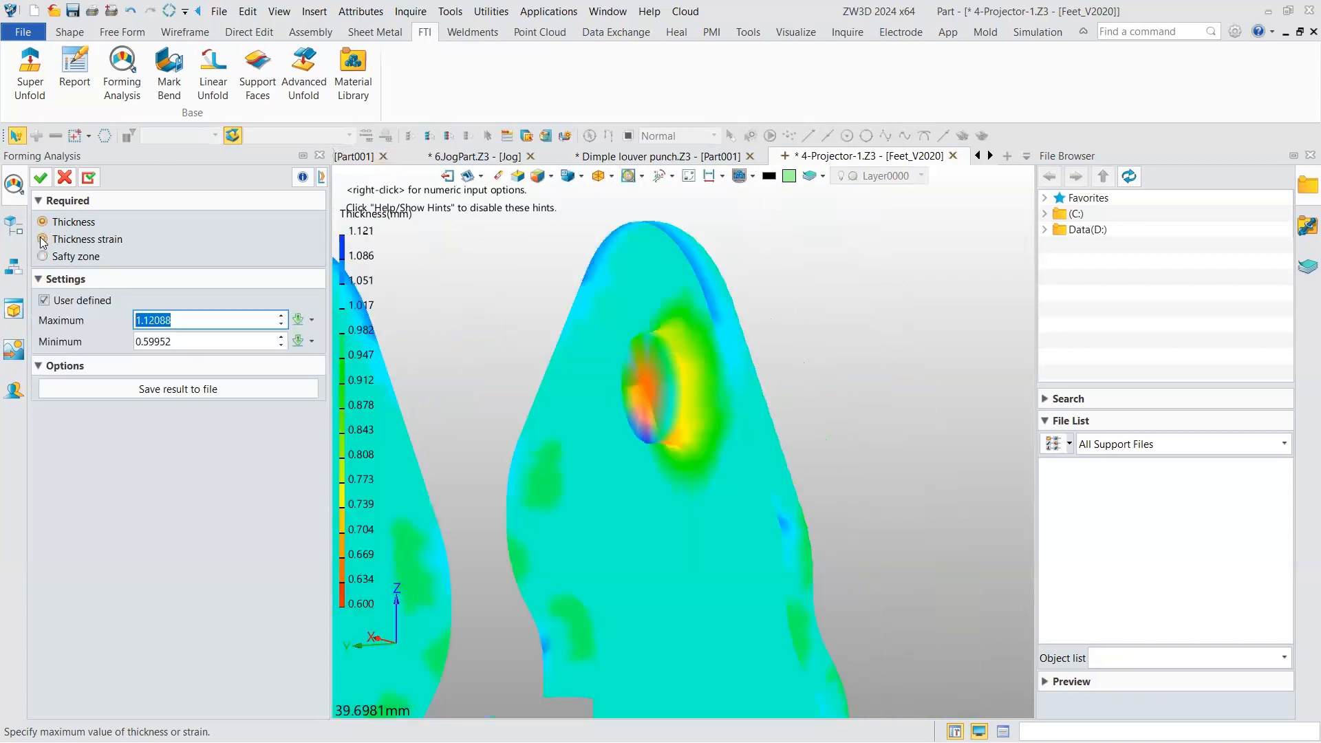
{"action": "scroll", "coordinate": [181, 320], "scroll_direction": "down", "scroll_amount": 4}
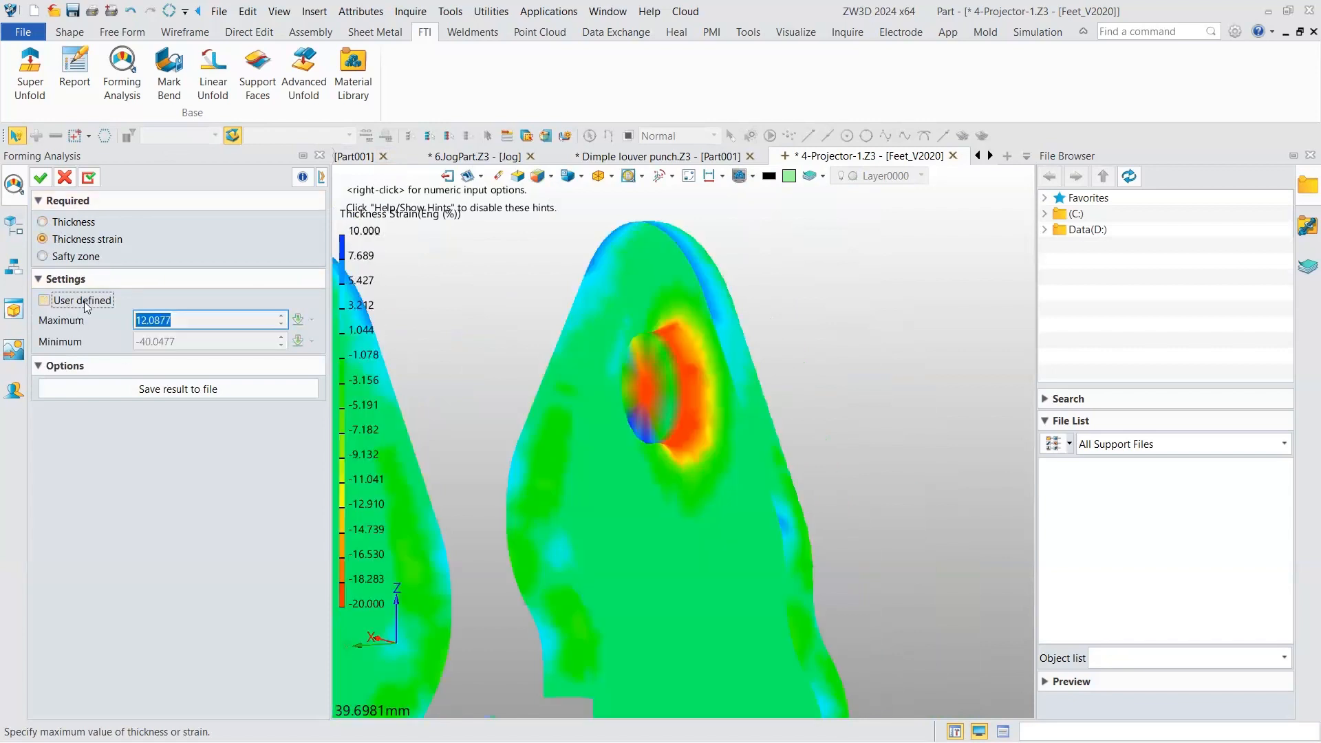
- Save the safety zone result to the Desktop as 4-Projector-1_Report.htm and look through the generated report
{"action": "left_click", "coordinate": [76, 256]}
{"action": "left_click", "coordinate": [145, 304]}
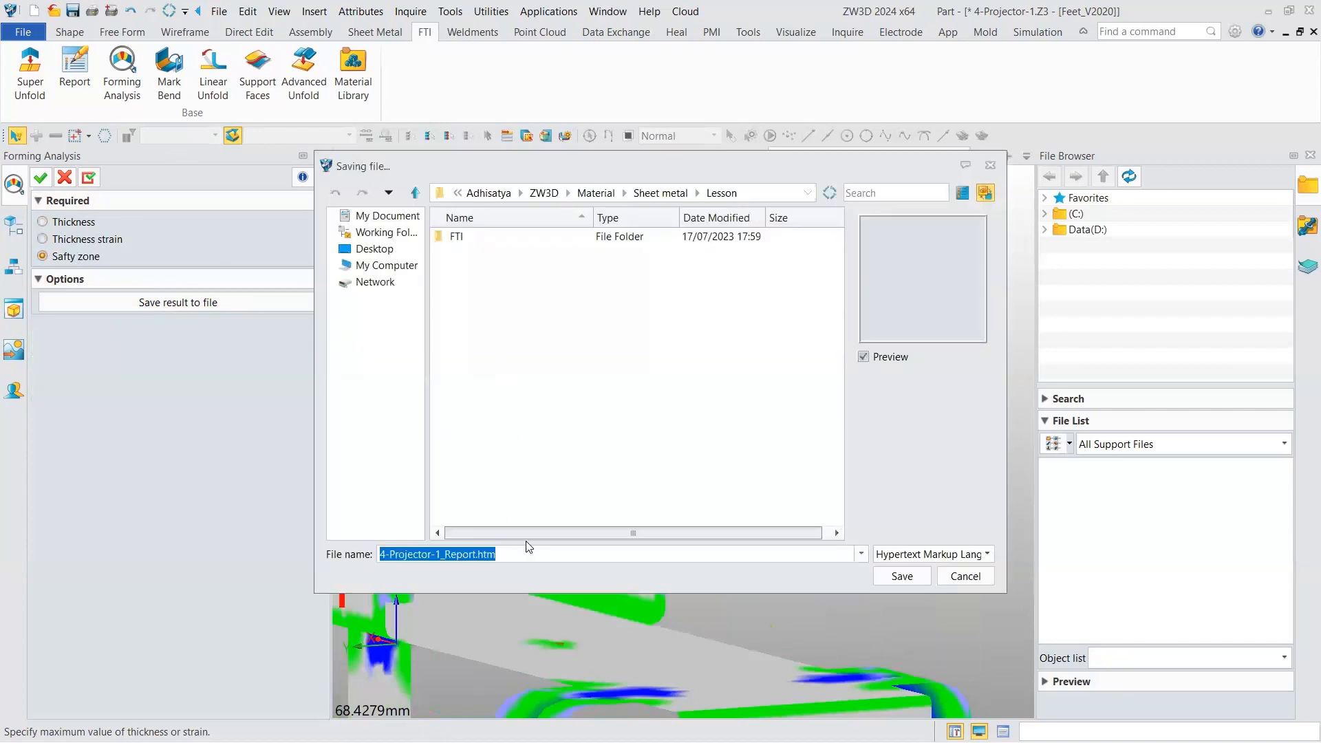
{"action": "left_click", "coordinate": [375, 249]}
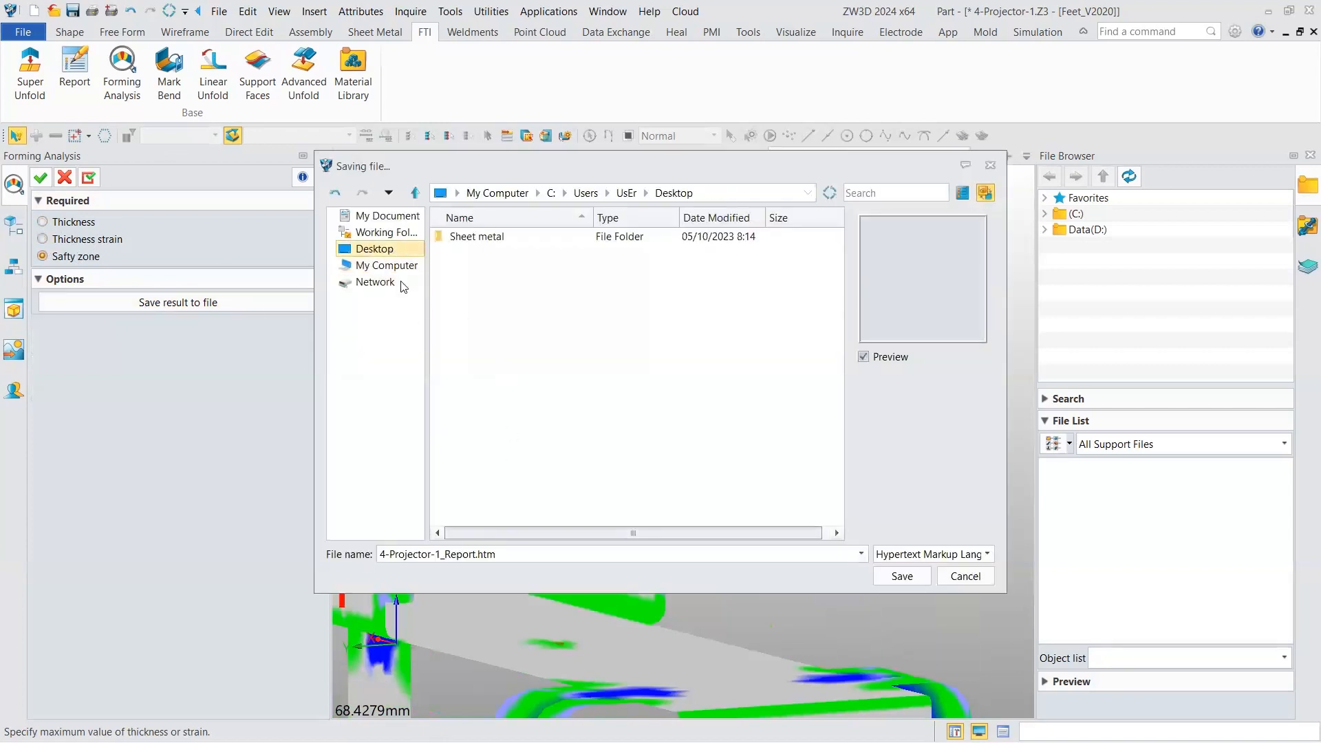
{"action": "left_click", "coordinate": [505, 552]}
{"action": "left_click", "coordinate": [593, 552]}
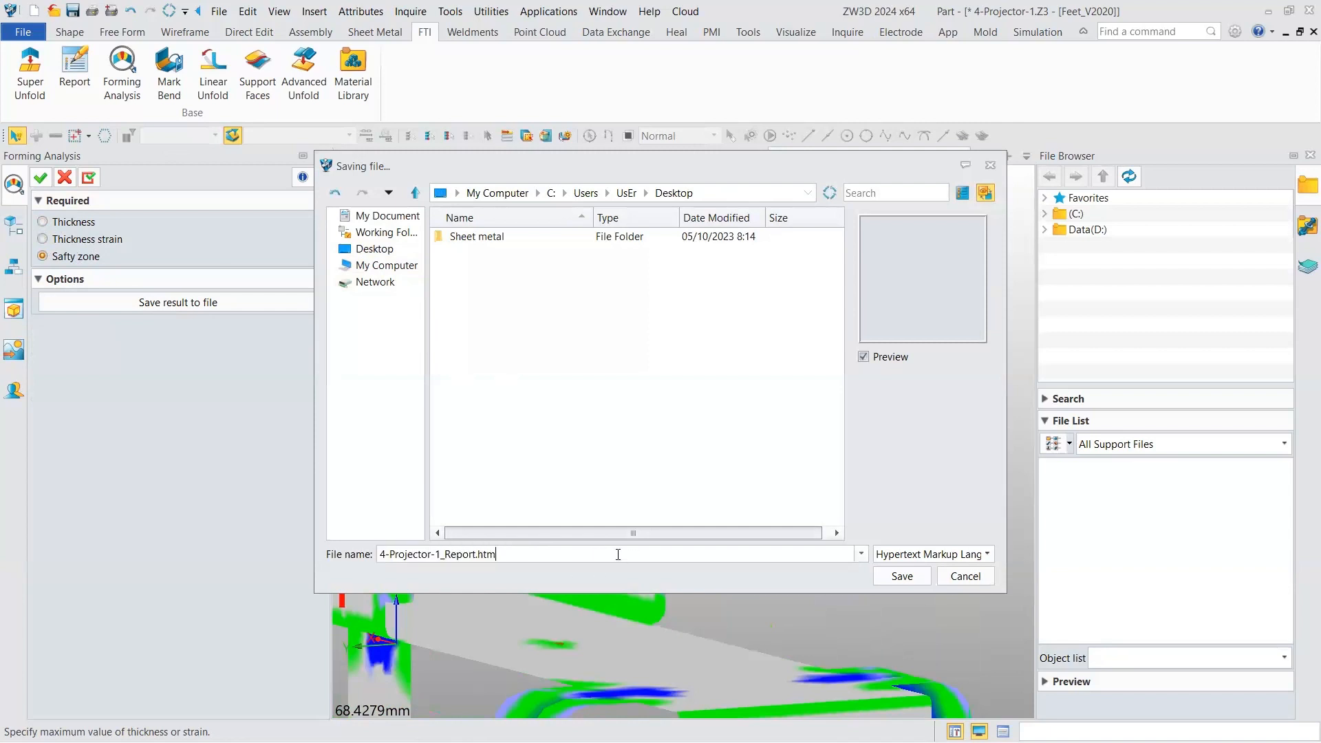
{"action": "left_click", "coordinate": [915, 582]}
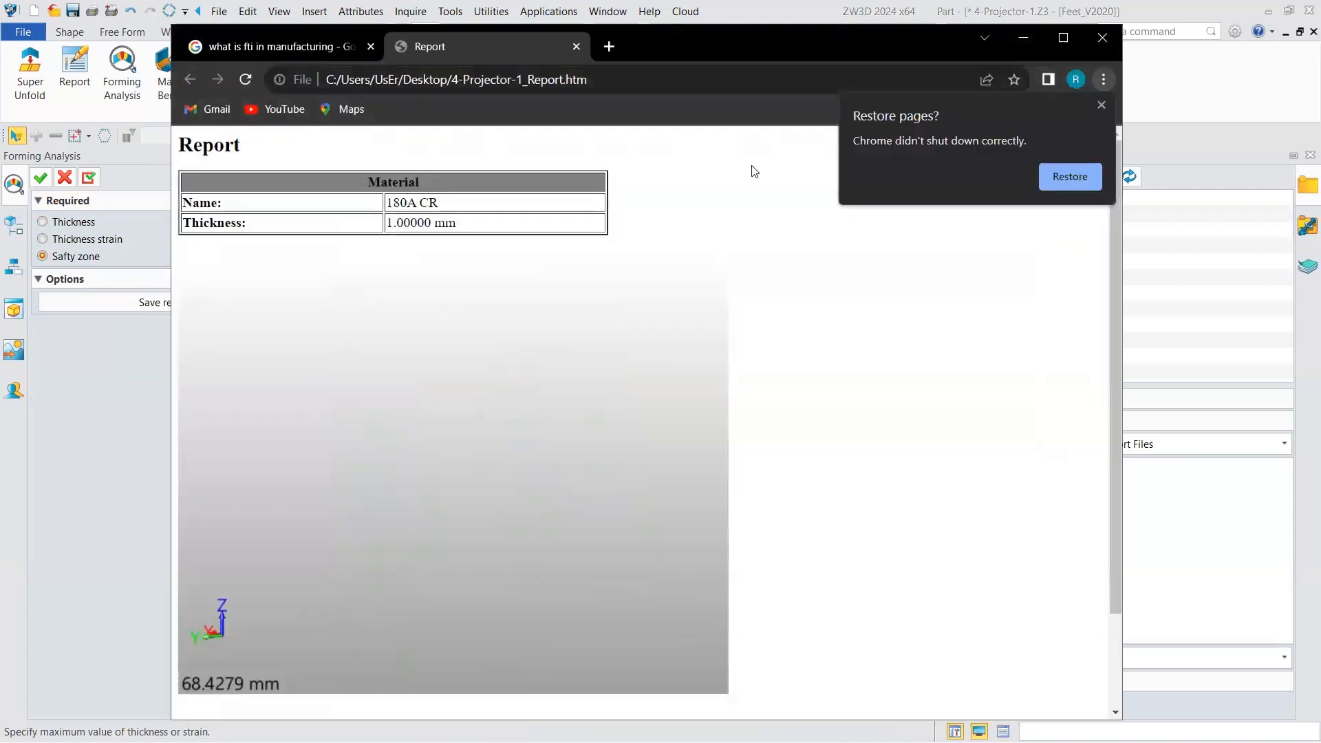
{"action": "scroll", "coordinate": [482, 172], "scroll_direction": "down", "scroll_amount": 2}
{"action": "scroll", "coordinate": [502, 213], "scroll_direction": "up", "scroll_amount": 1}
{"action": "scroll", "coordinate": [502, 218], "scroll_direction": "down", "scroll_amount": 1}
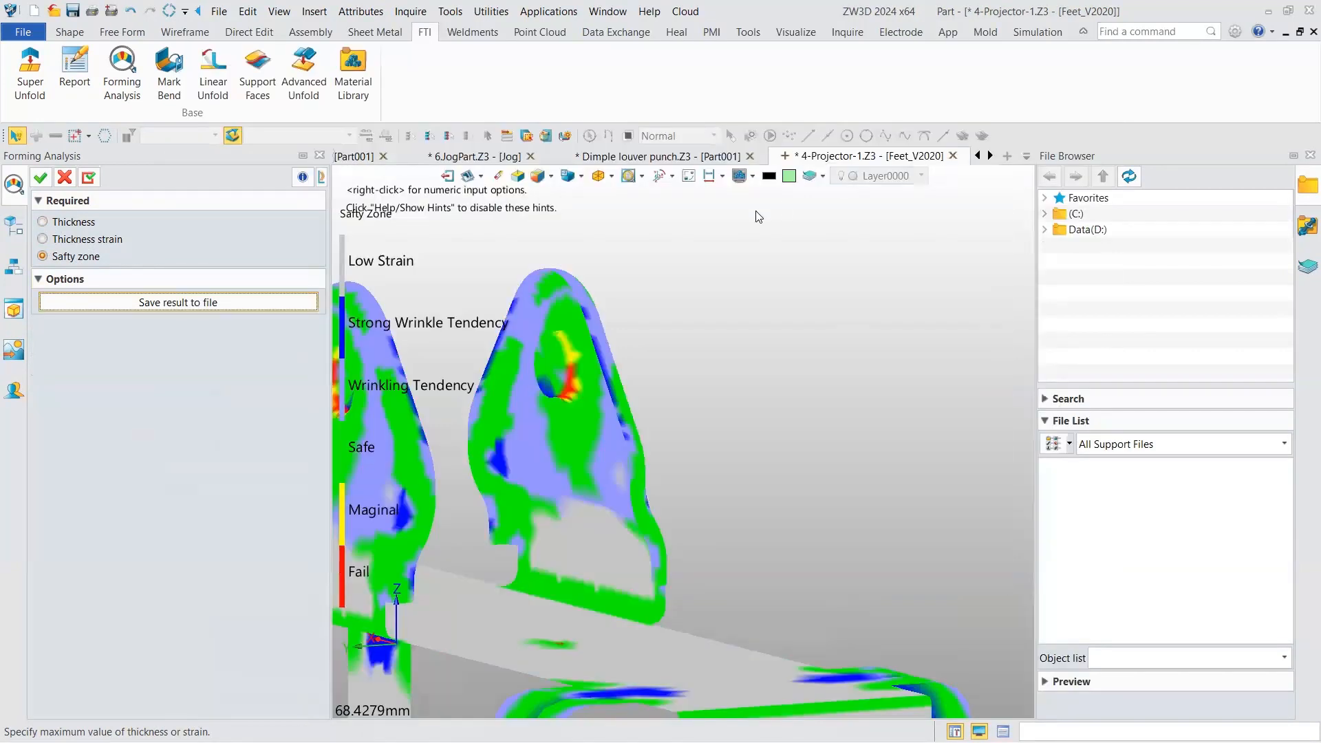
- Compare the whole bracket's thickness strain and safety zone plots, ending on the thickness plot
{"action": "scroll", "coordinate": [516, 283], "scroll_direction": "down", "scroll_amount": 3}
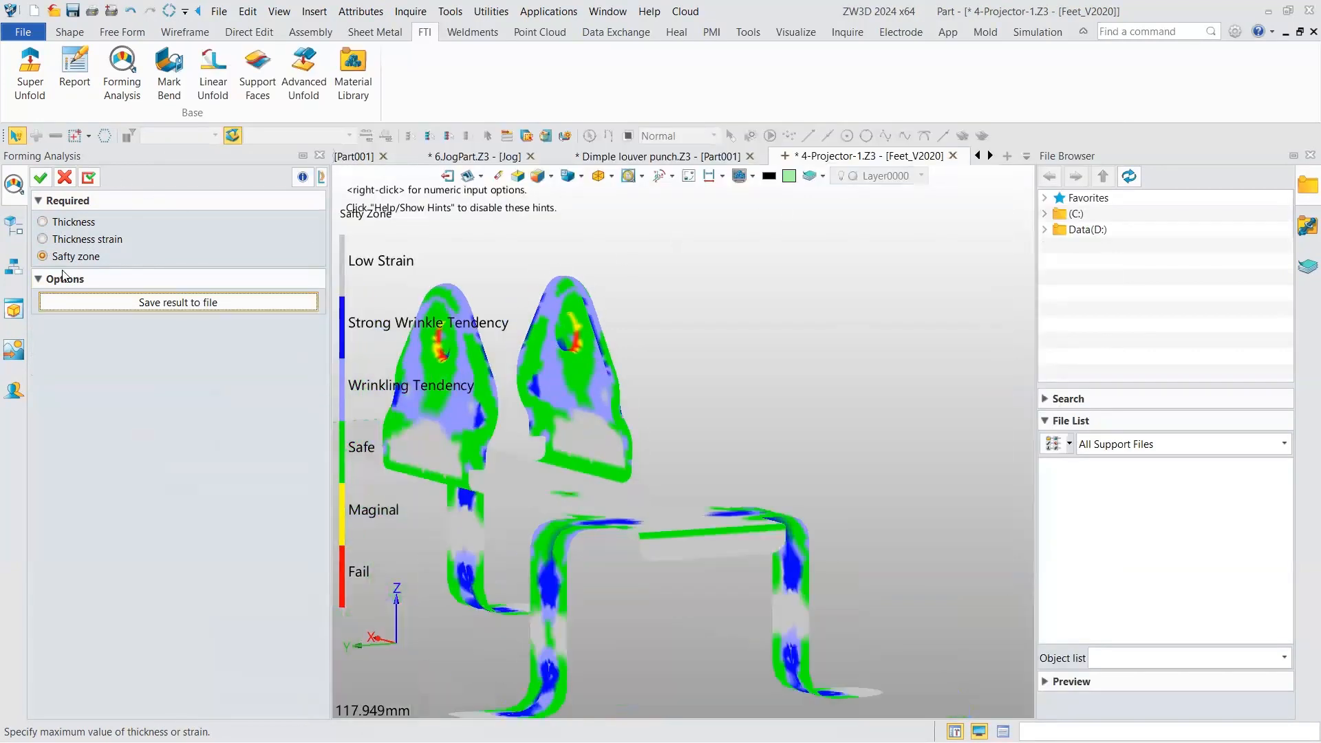
{"action": "left_click", "coordinate": [43, 239]}
{"action": "left_click", "coordinate": [43, 255]}
{"action": "left_click", "coordinate": [43, 222]}
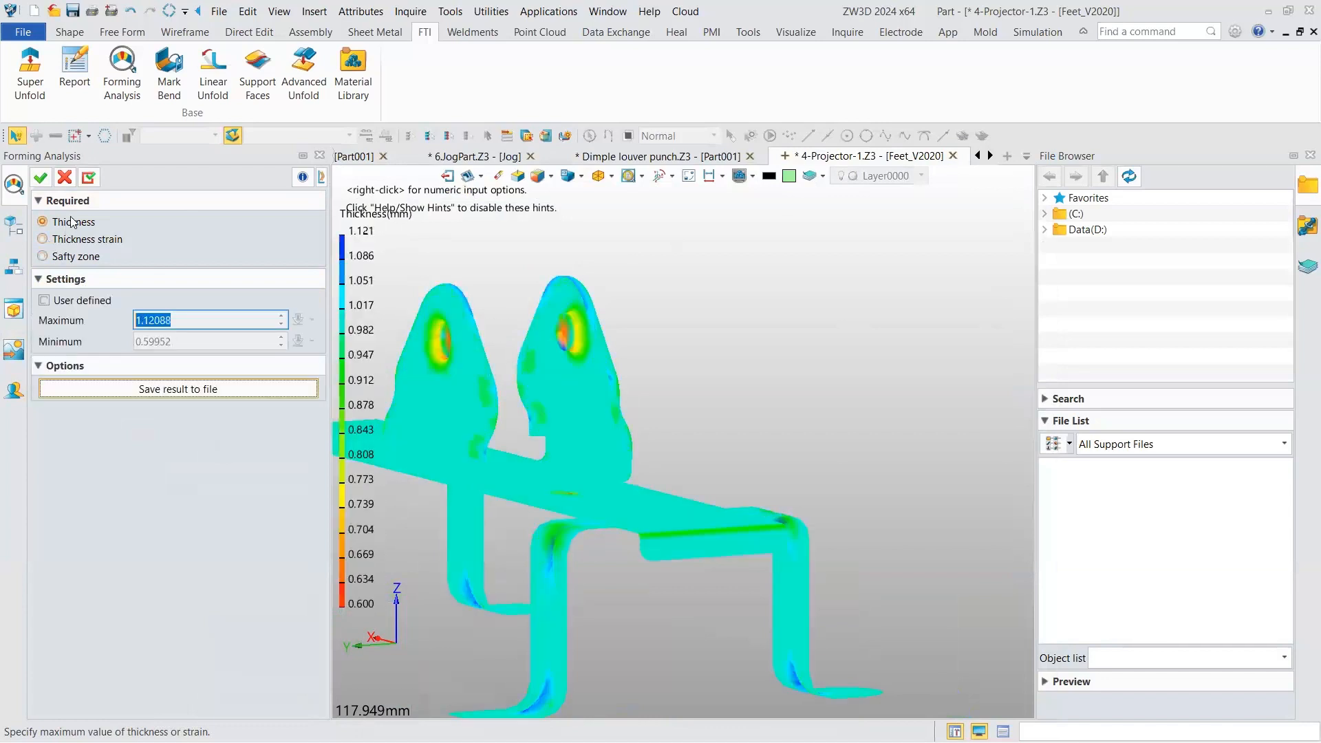